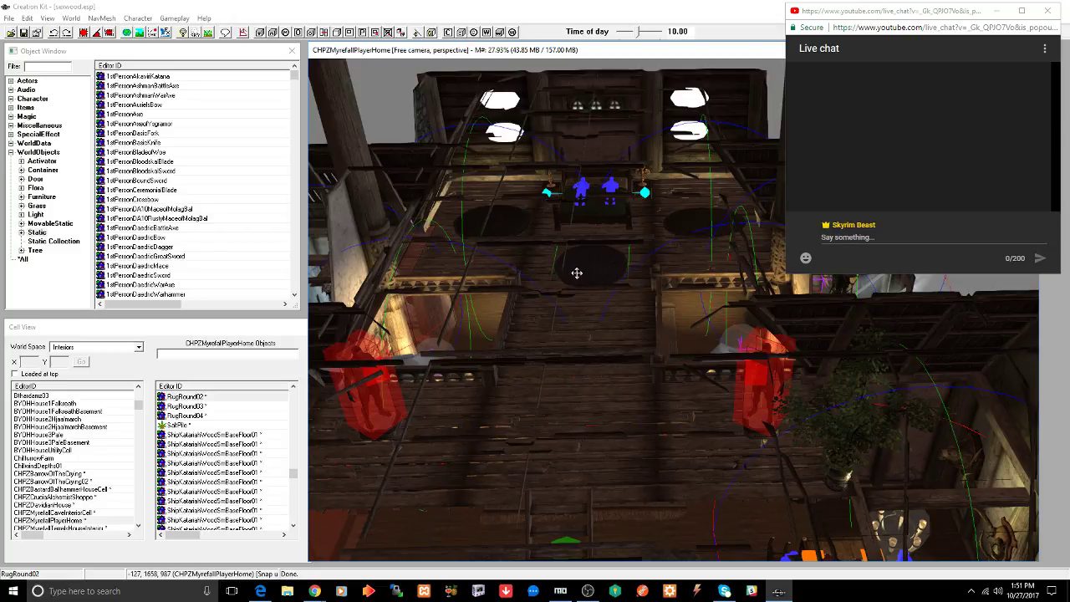
- Examine the loft bedroom floor, the bed and its nightstands, and the seating area with barrels downstairs
click(592, 311)
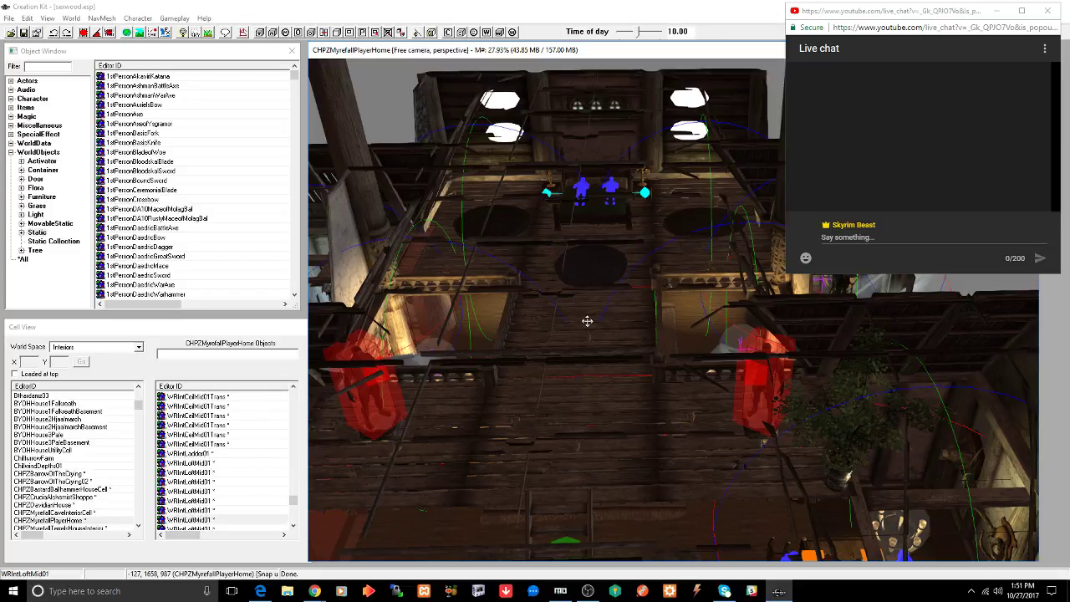
shift+middle_drag(587, 320, 596, 342)
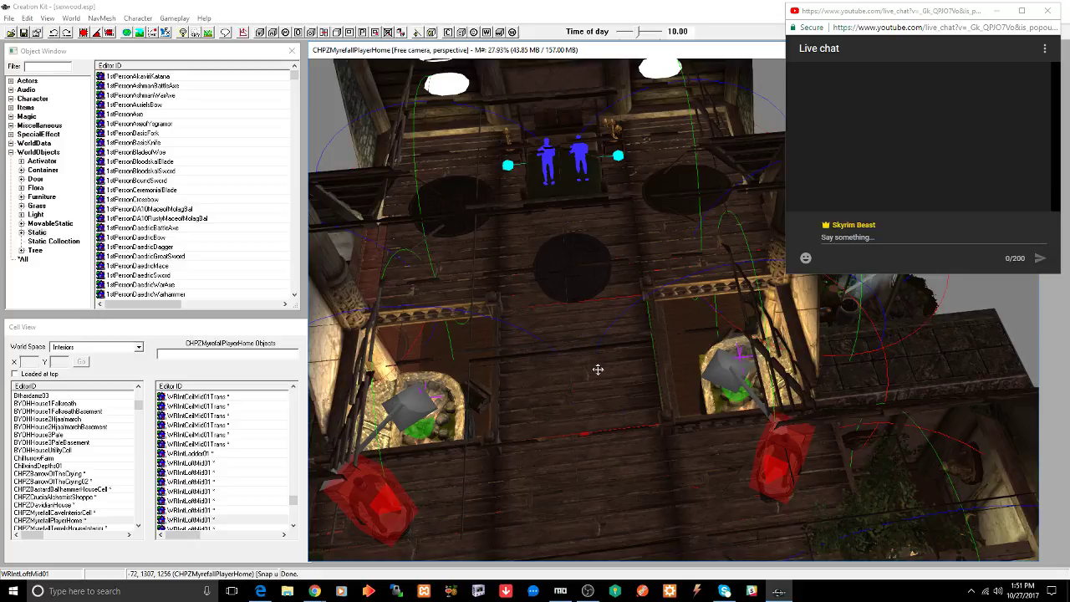
middle_drag(598, 368, 621, 356)
click(608, 331)
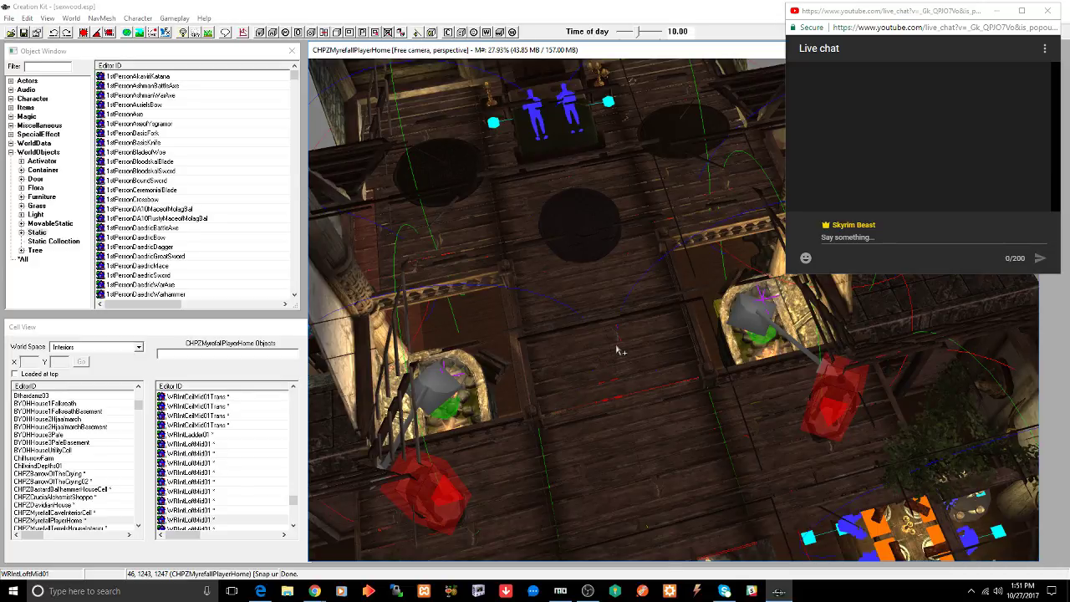
shift+middle_drag(616, 346, 605, 318)
scroll(604, 317, up, 6)
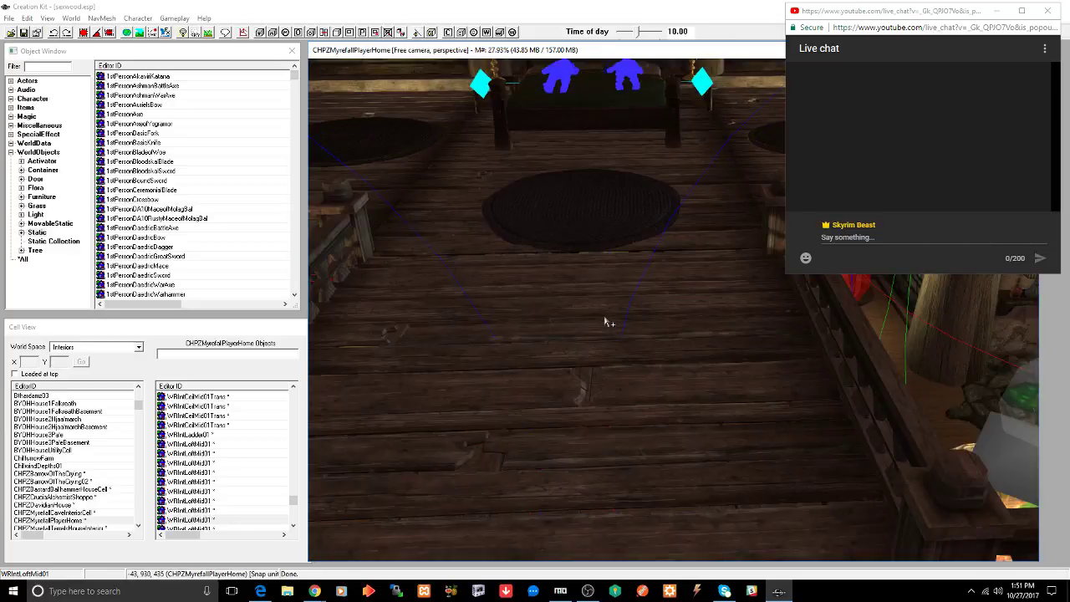
scroll(605, 318, up, 2)
middle_drag(644, 226, 637, 248)
scroll(638, 248, up, 5)
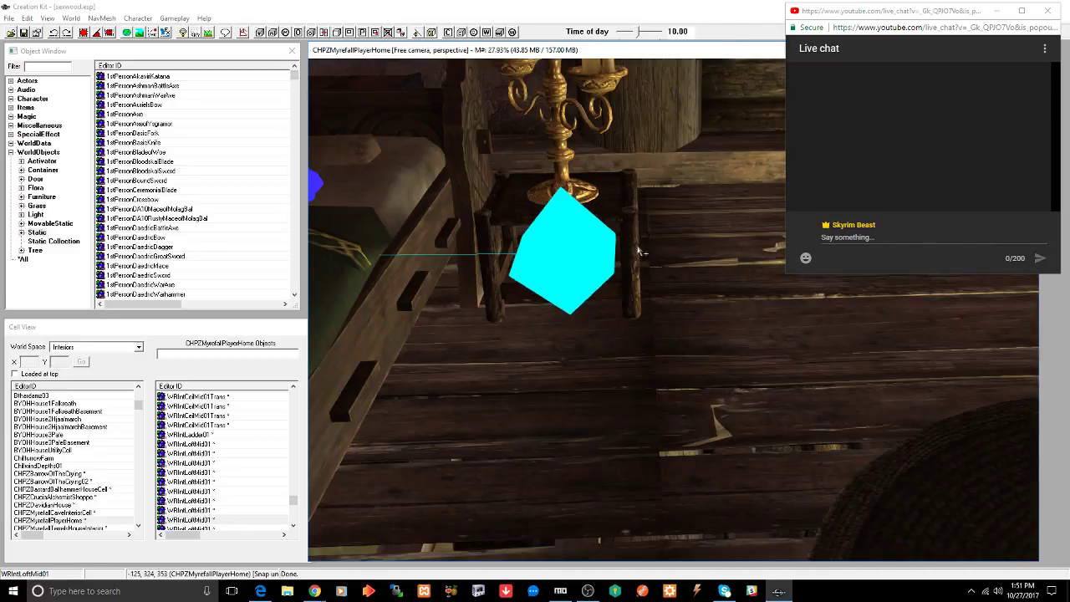
click(625, 208)
scroll(626, 206, down, 5)
mouse_move(626, 207)
shift+middle_down()
mouse_move(619, 230)
mouse_move(615, 215)
mouse_move(642, 204)
mouse_move(633, 206)
mouse_move(640, 249)
mouse_move(709, 261)
mouse_move(584, 251)
mouse_move(574, 235)
shift+middle_up()
scroll(631, 206, down, 3)
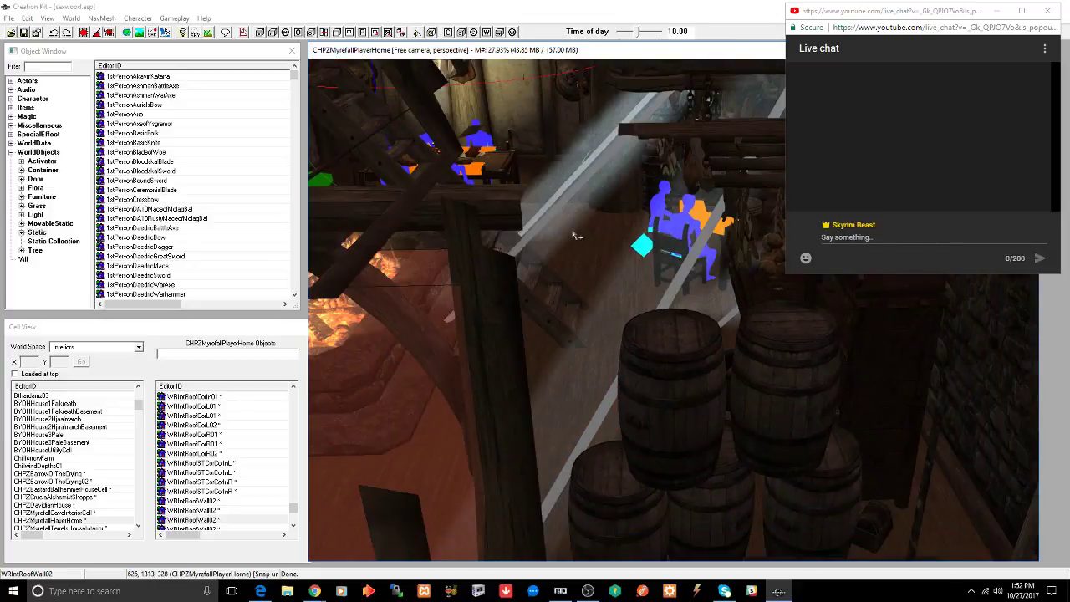
- Copy the FXAmbBeamWetMistBig light beam from the downstairs seating area and paste it at the three-pane window above the loft bed
click(684, 273)
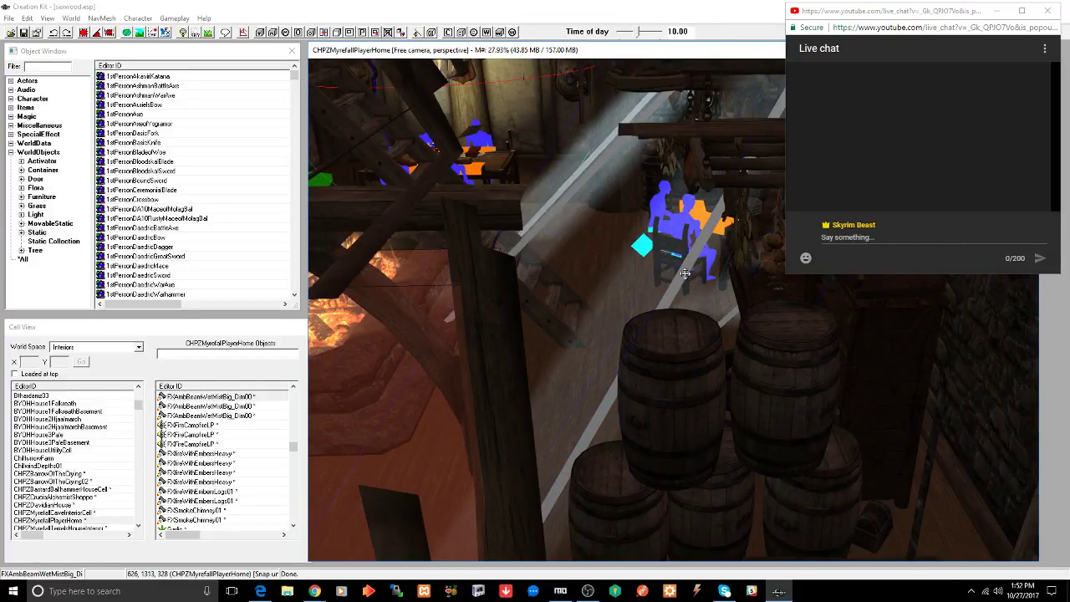
scroll(590, 268, down, 4)
mouse_move(590, 268)
middle_down()
mouse_move(520, 253)
mouse_move(532, 236)
mouse_move(590, 254)
middle_up()
scroll(590, 254, down, 4)
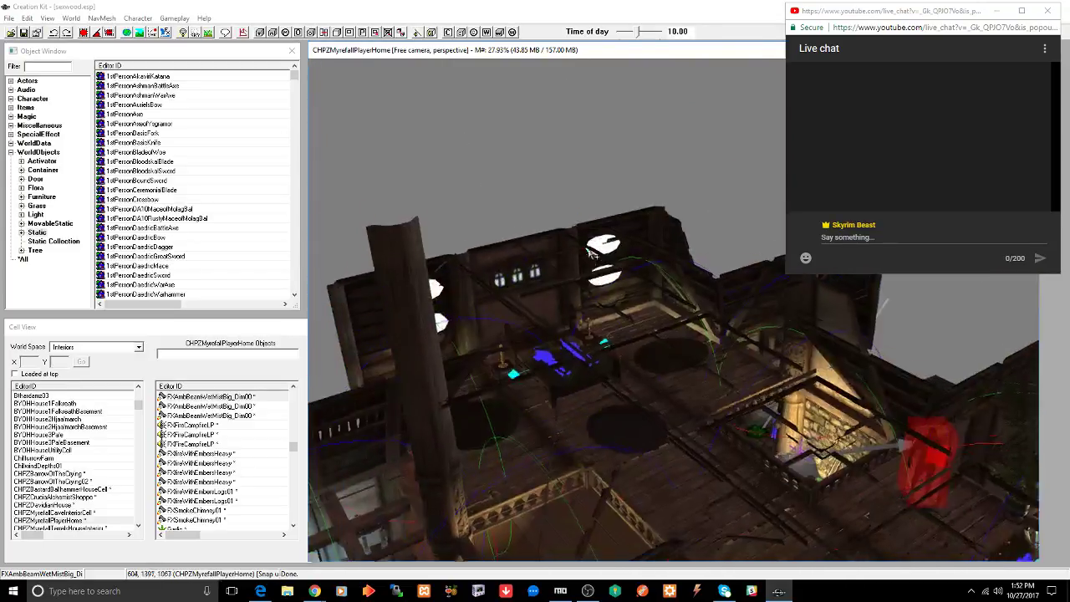
scroll(590, 254, up, 10)
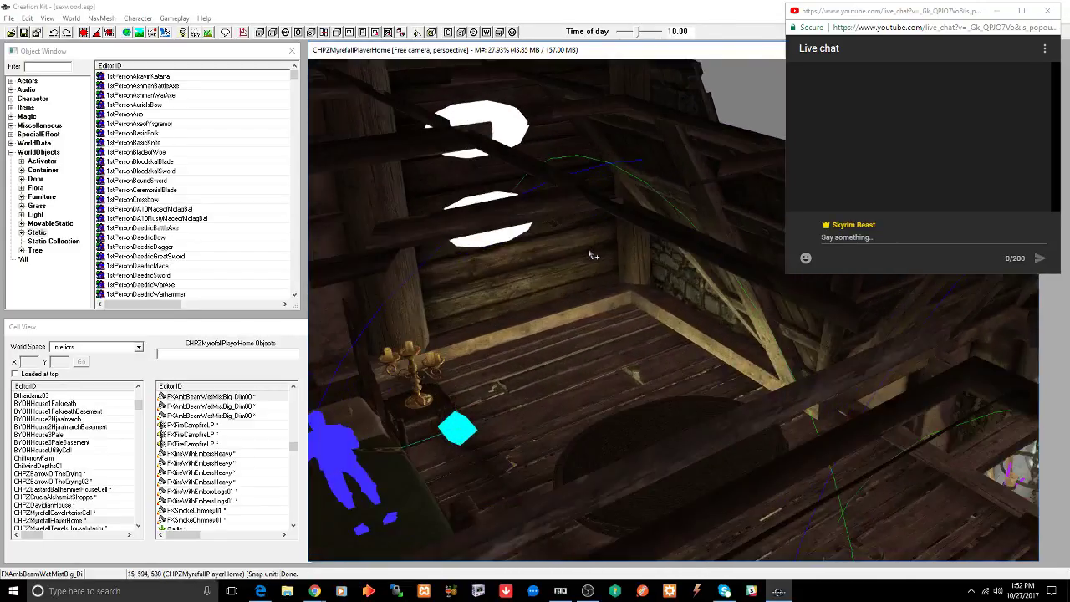
middle_drag(499, 233, 528, 234)
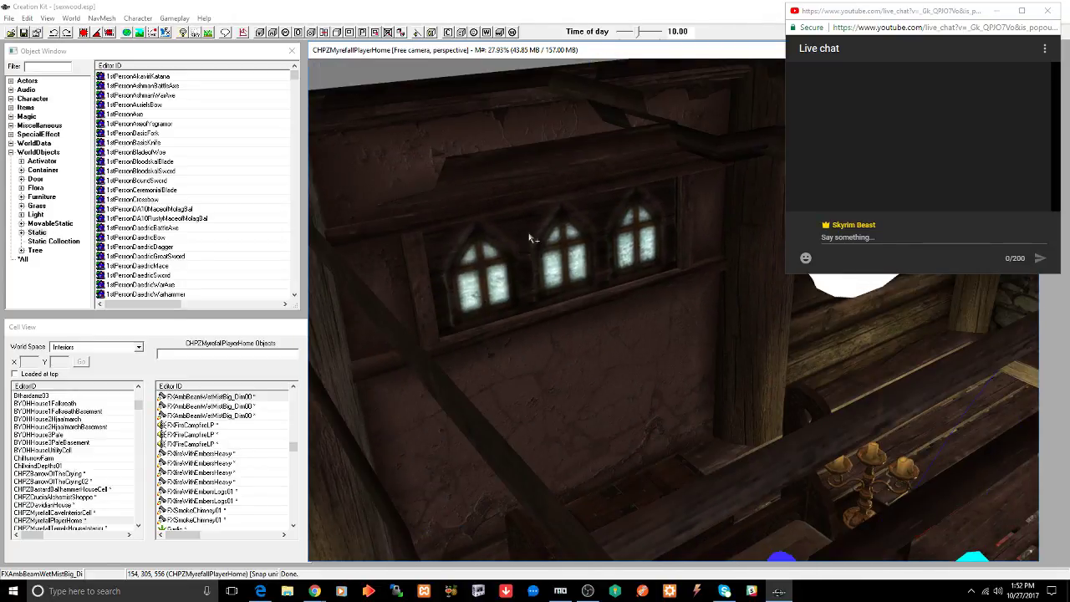
click(573, 251)
key(Delete)
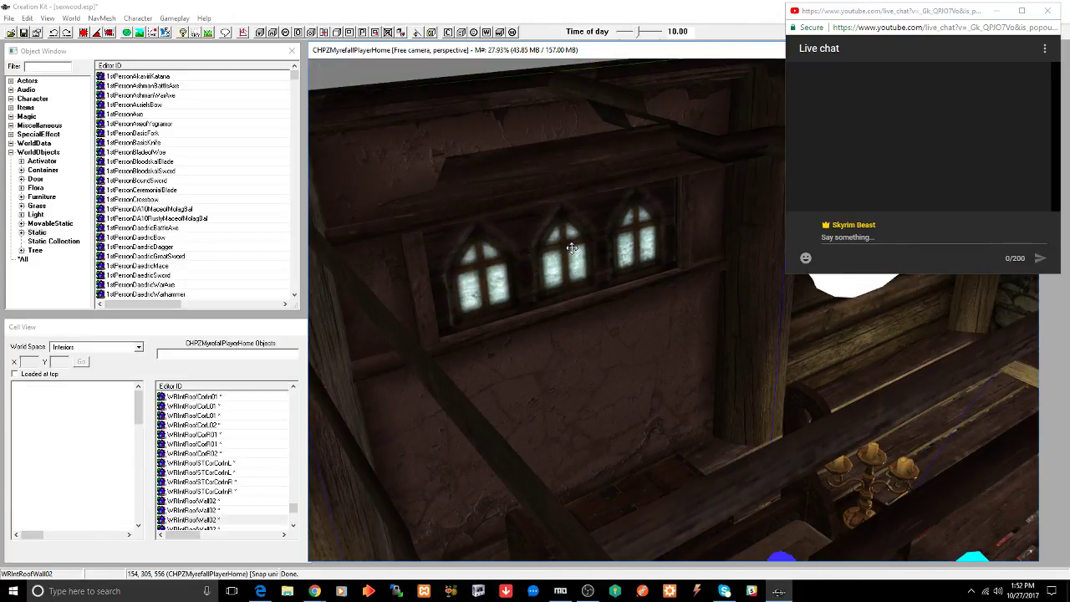
middle_drag(572, 248, 634, 259)
scroll(656, 235, down, 5)
- Reset the pasted light beam's X, Y and Z rotation to 0 in its reference properties
click(575, 393)
double_click(576, 393)
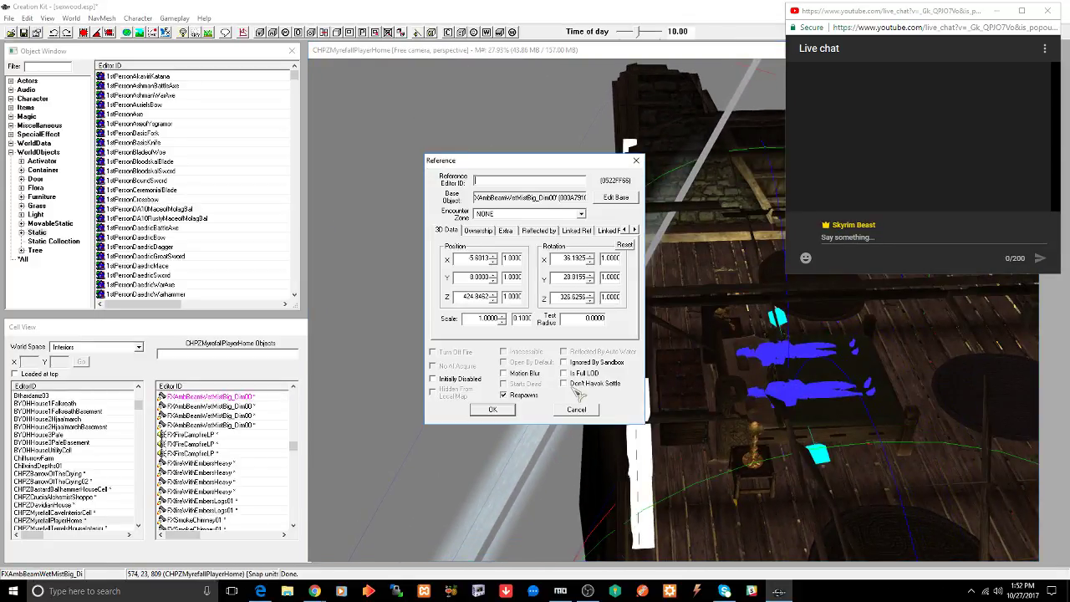
double_click(563, 257)
text(0)
key(Tab)
key(Tab)
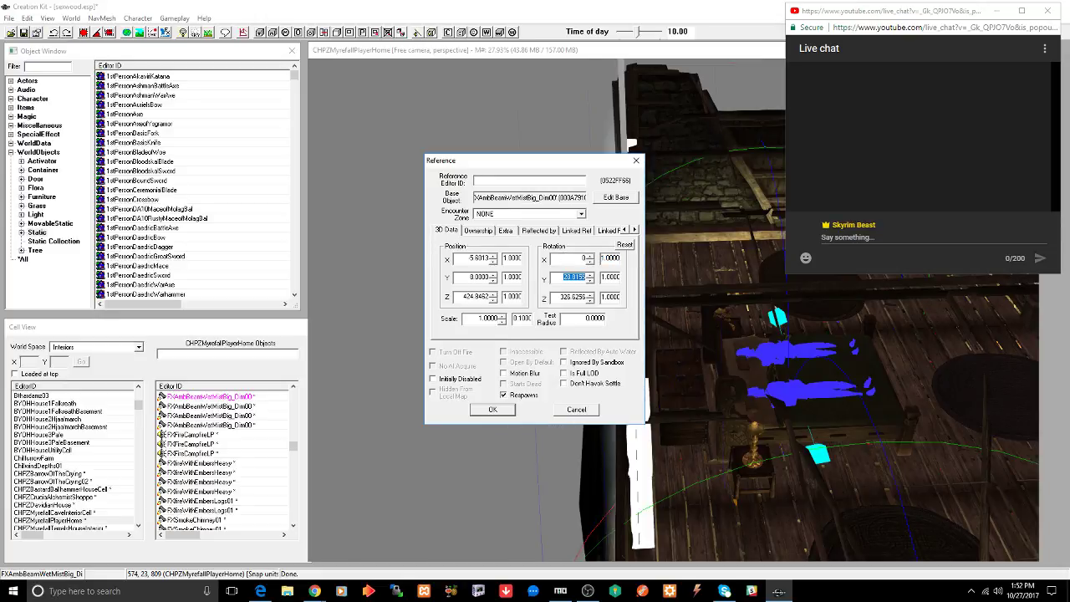
text(0)
key(Tab)
key(Tab)
text(0)
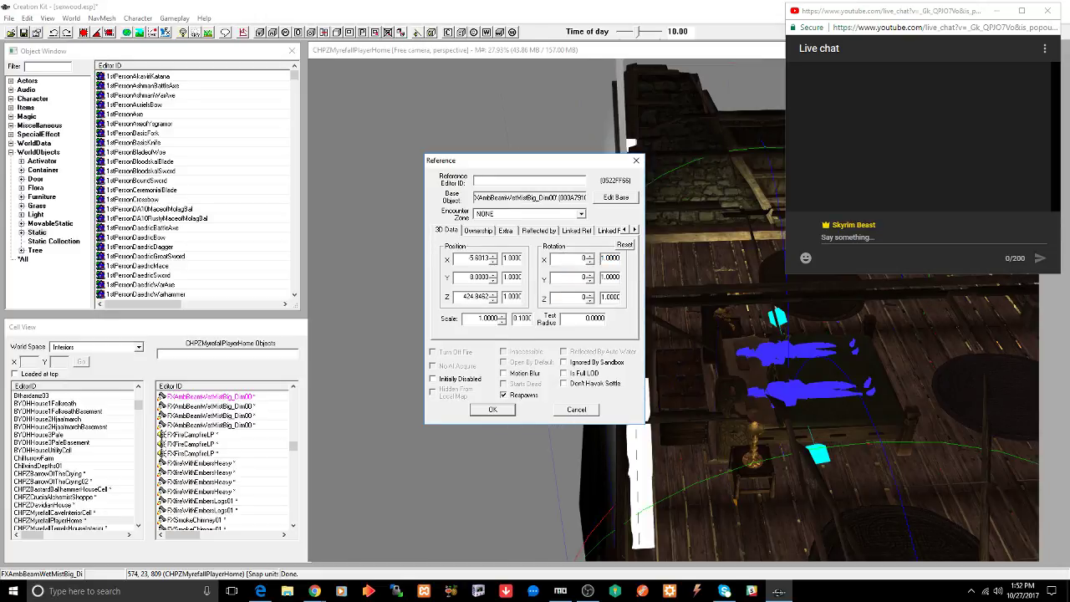
key(Return)
- Rotate the upright light beam diagonally with angle snapping so it slants through the window wall toward the bed
shift+middle_drag(623, 237, 631, 224)
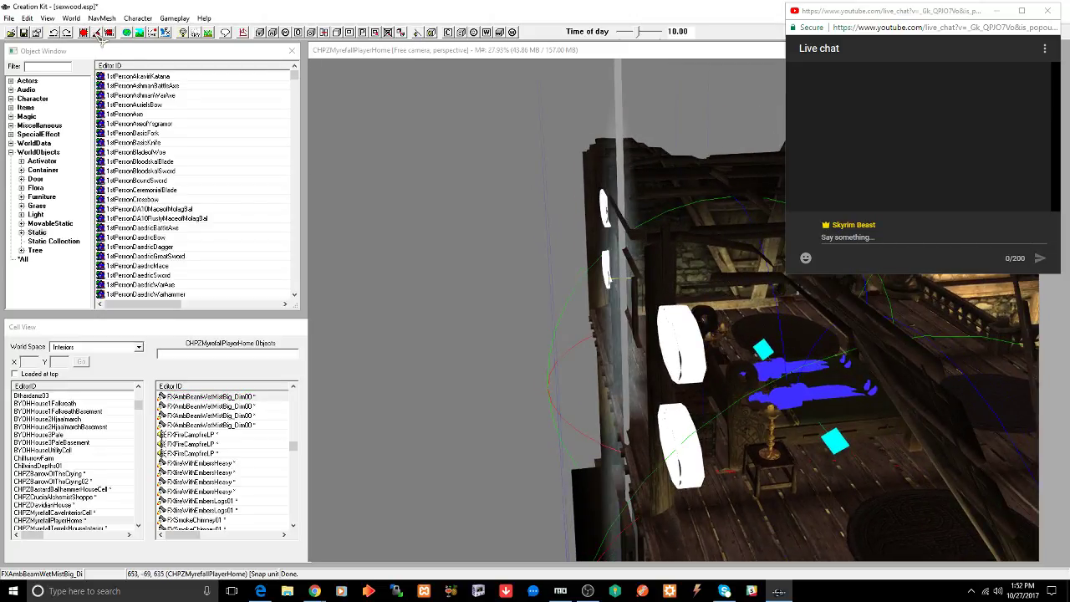
click(621, 91)
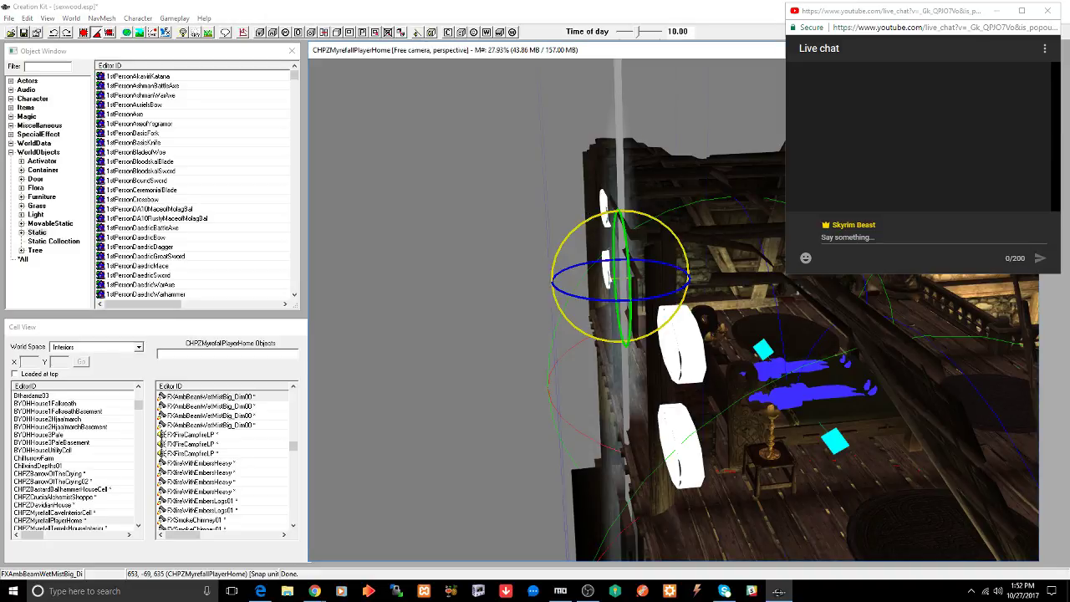
drag(605, 210, 590, 214)
- Edit the reference rotation speed in the render window's movement preferences and close them
right_click(595, 157)
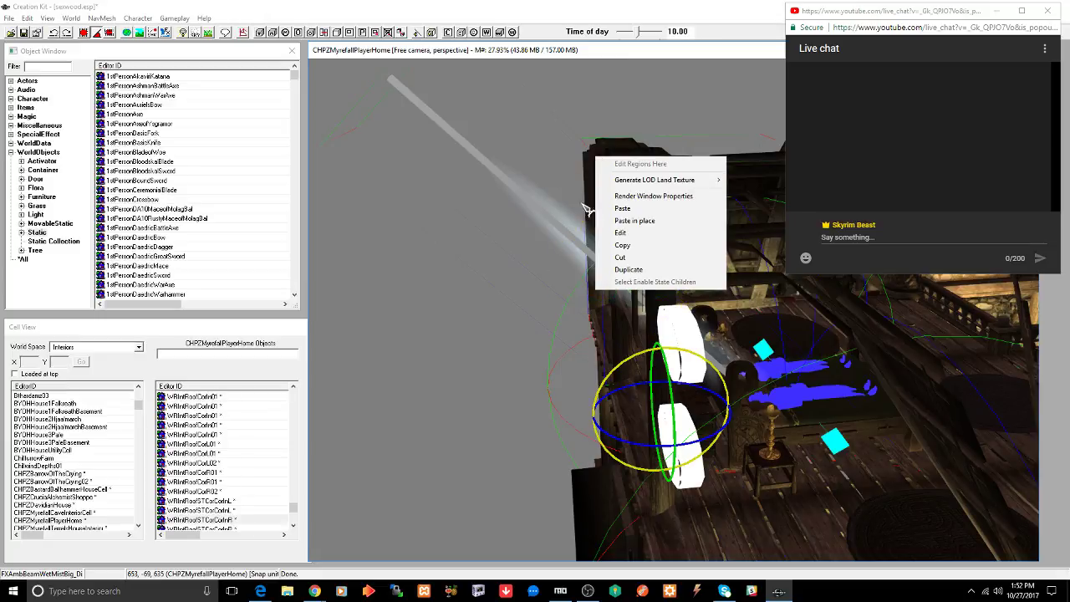
click(629, 197)
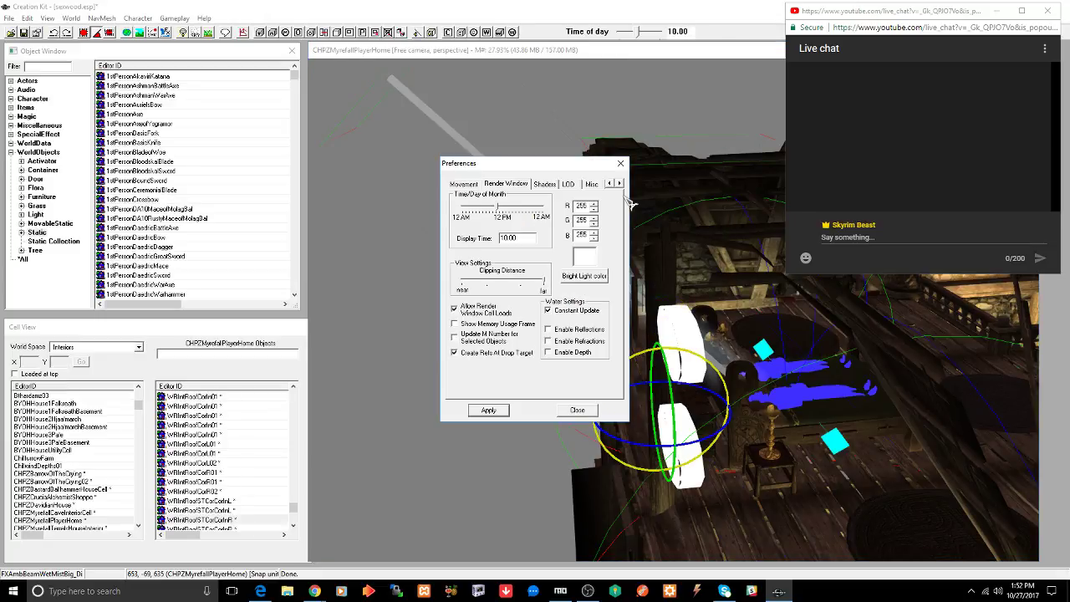
click(473, 185)
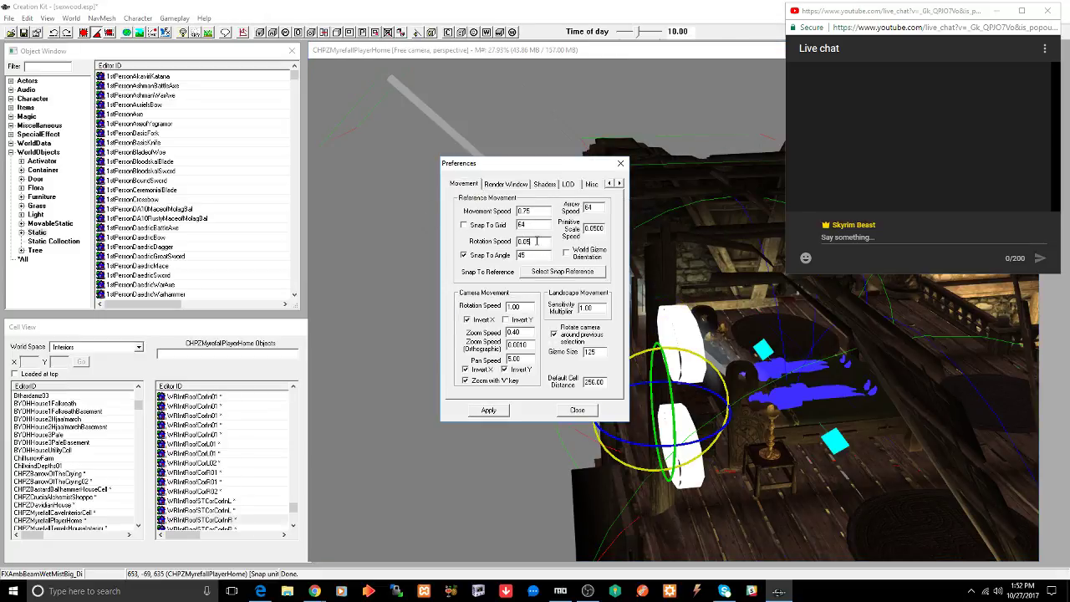
text(0)
click(577, 411)
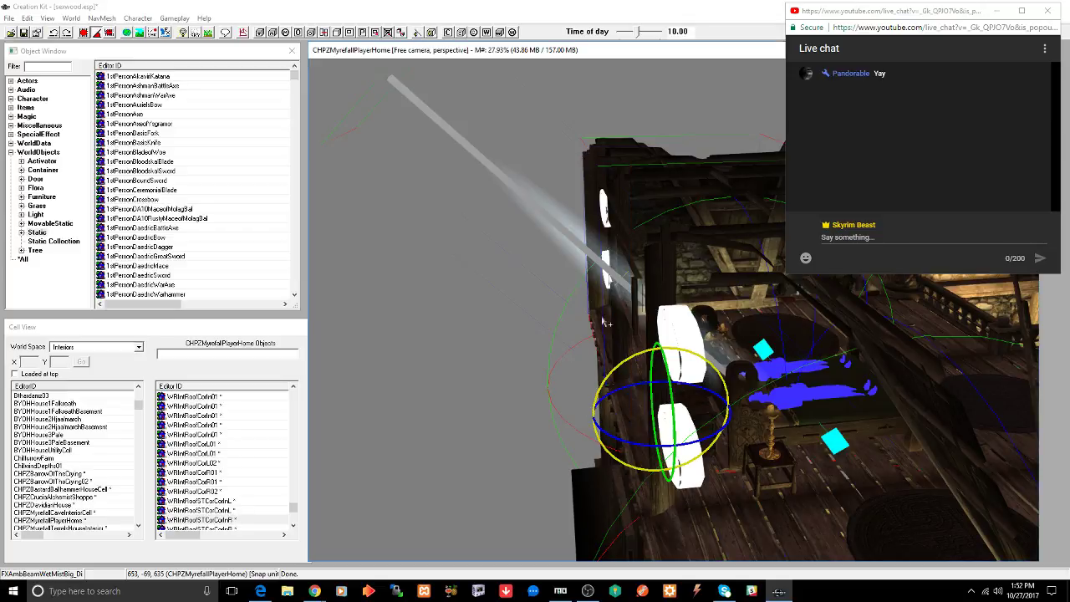
- Select the slanted light beam and move it into line with the middle pane of the window above the bed
click(544, 216)
mouse_move(596, 218)
mouse_down()
mouse_move(604, 226)
mouse_move(590, 210)
mouse_move(597, 219)
mouse_up()
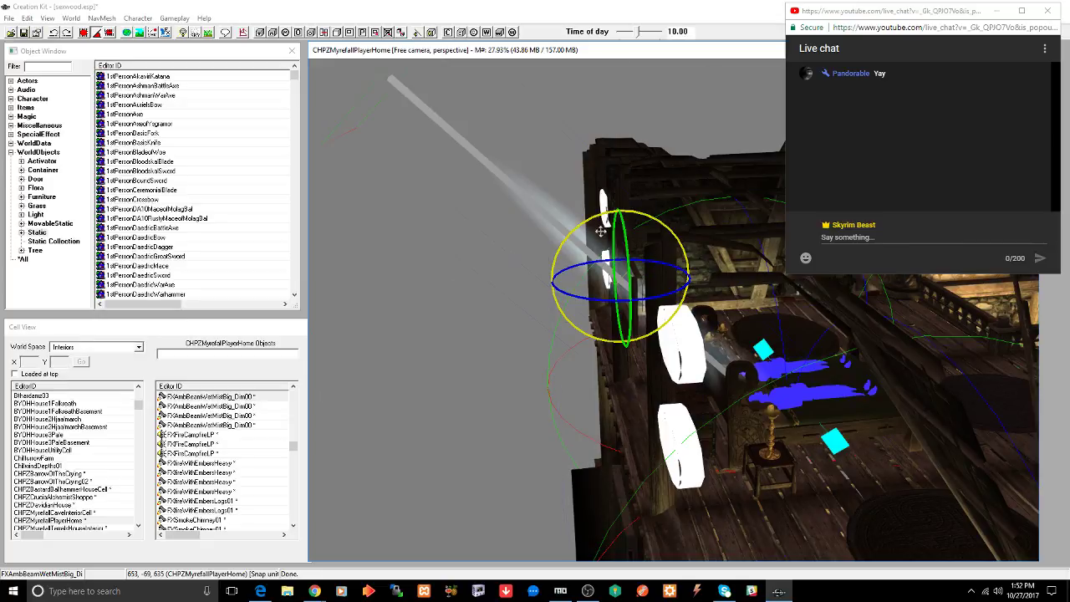
shift+middle_drag(601, 231, 507, 215)
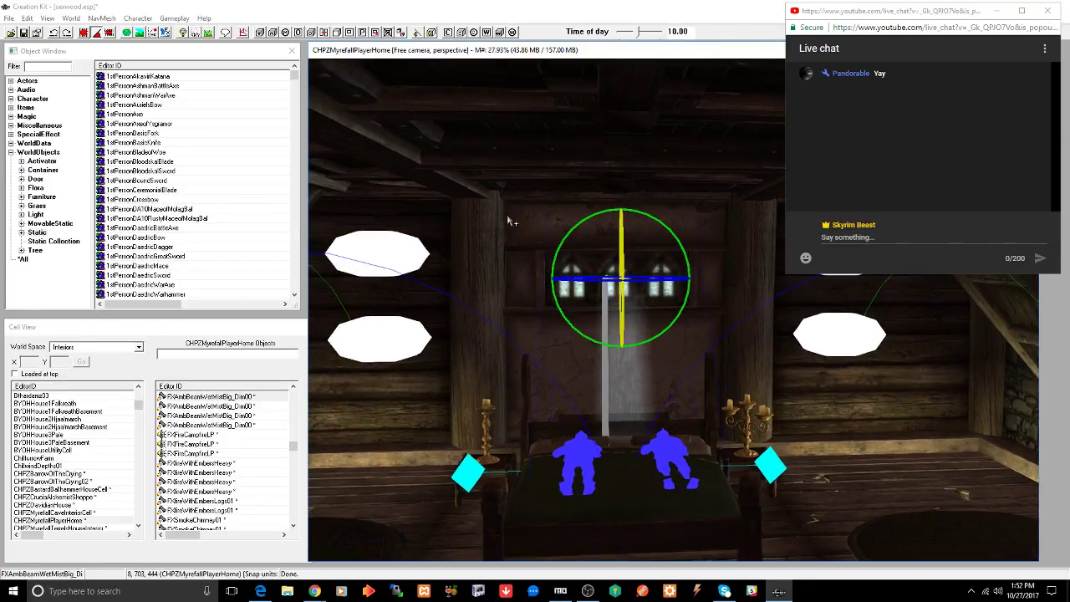
key(w)
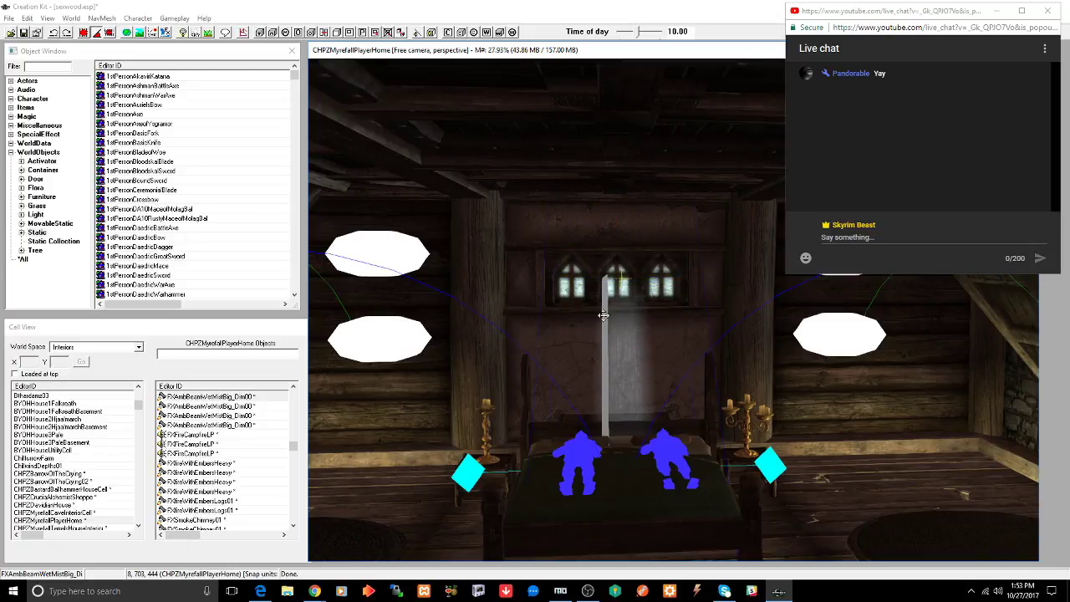
drag(603, 315, 634, 278)
shift+middle_drag(595, 340, 680, 355)
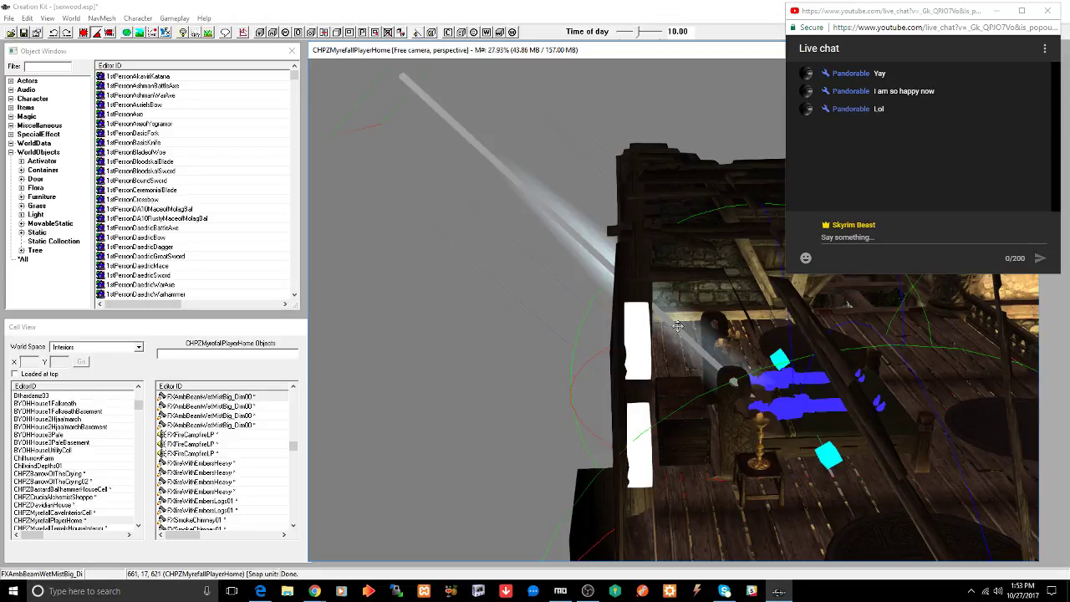
middle_drag(678, 326, 677, 317)
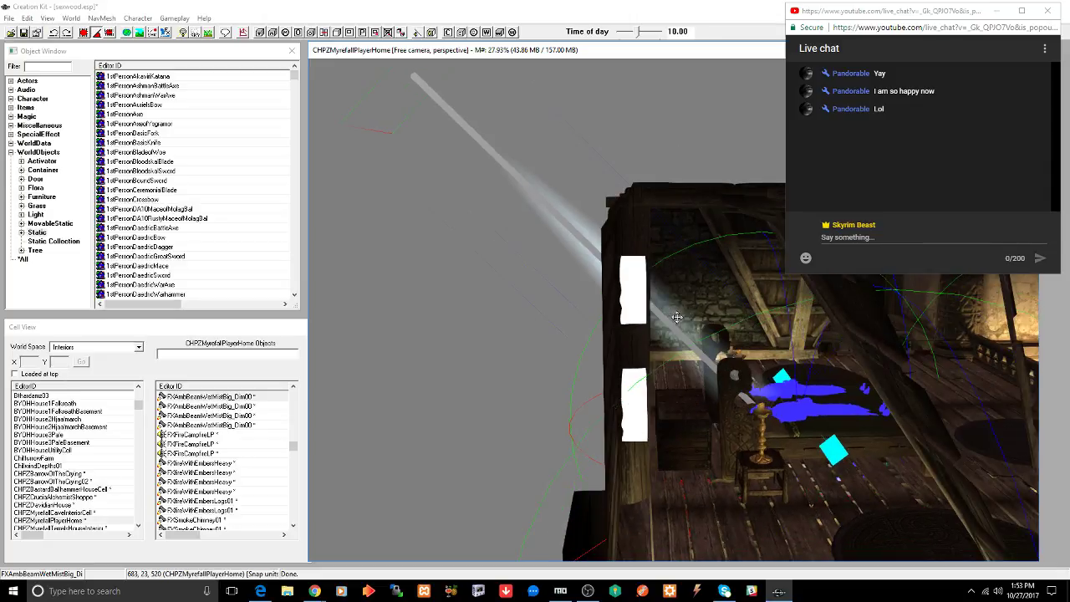
- Turn off angle snapping and rotate the light beam to a shallower slant reaching over the bed into the room
click(100, 33)
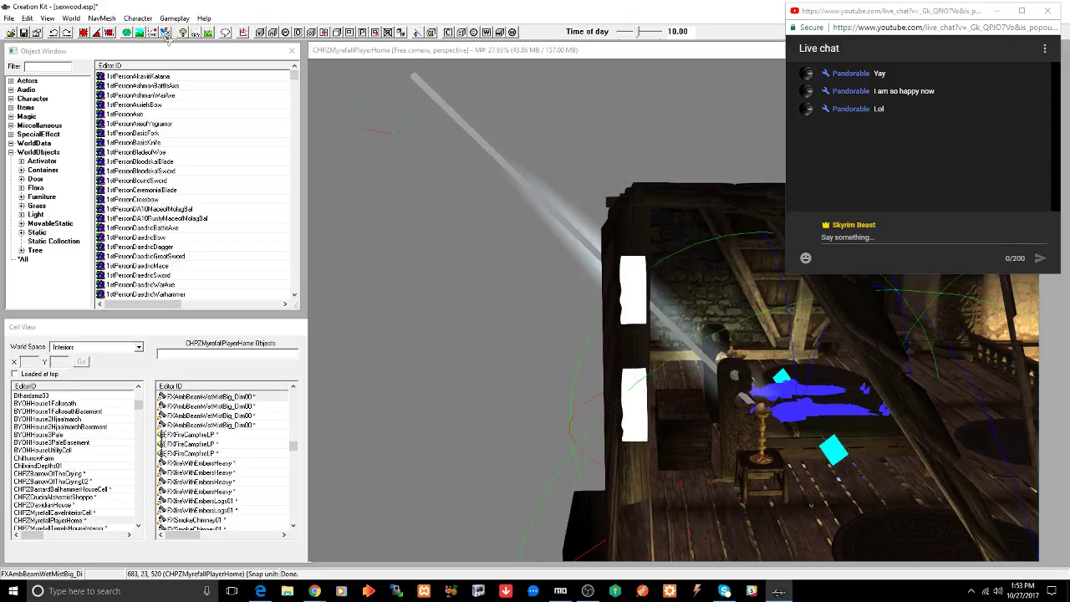
click(422, 60)
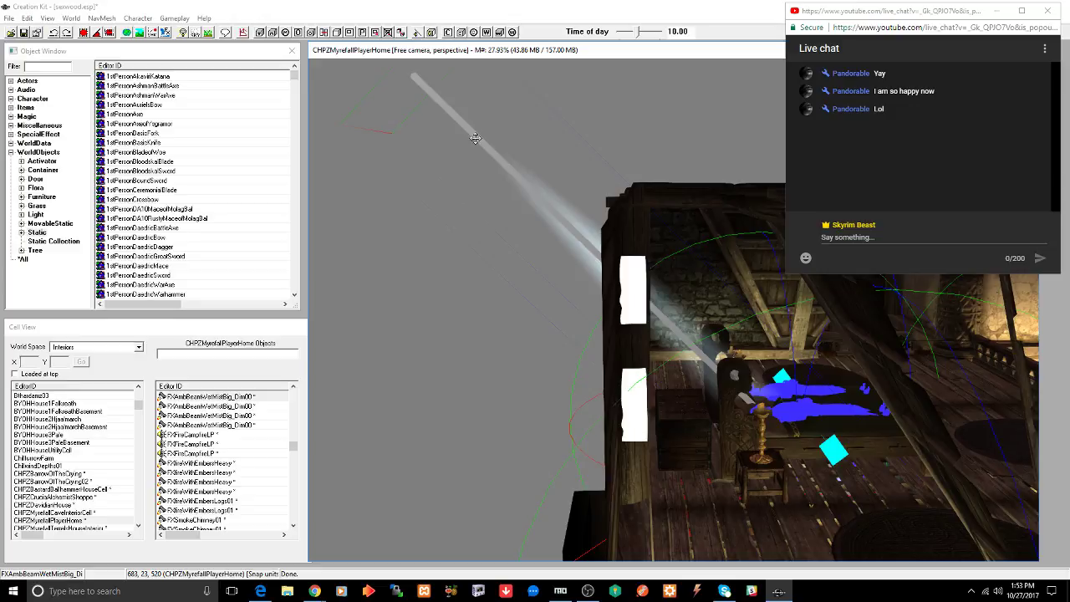
click(475, 137)
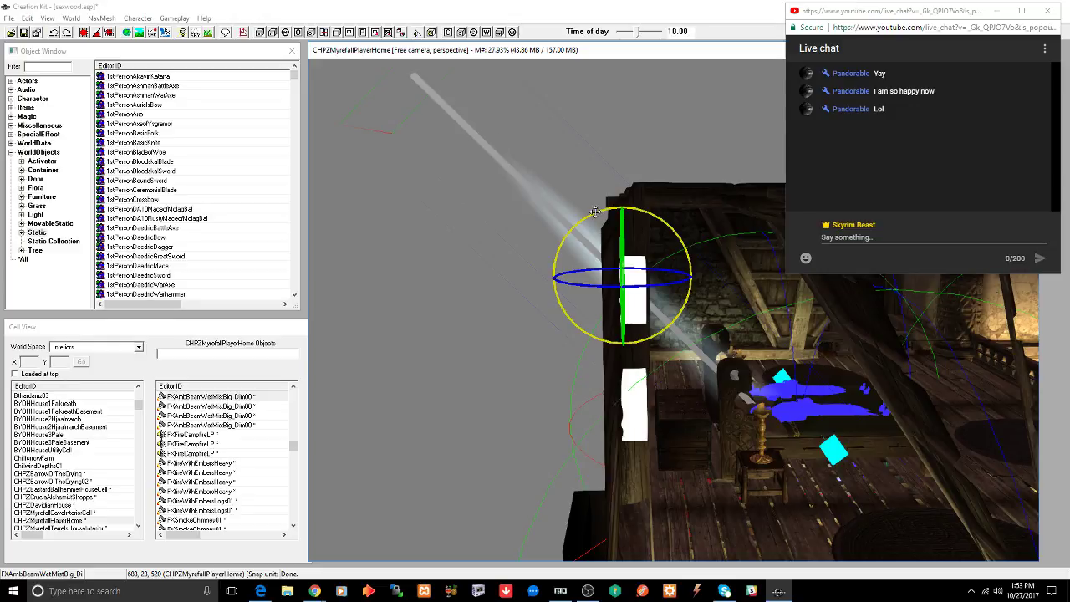
drag(597, 216, 568, 254)
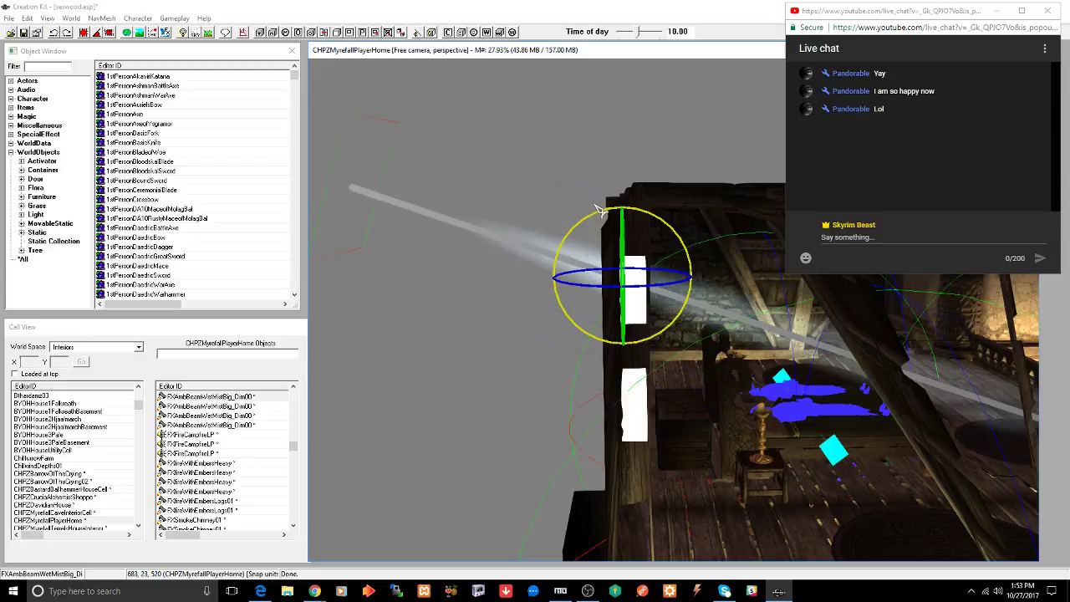
key(w)
- Duplicate the light beam twice and move the copies sideways so each of the three window panes has one
shift+middle_drag(594, 217, 501, 289)
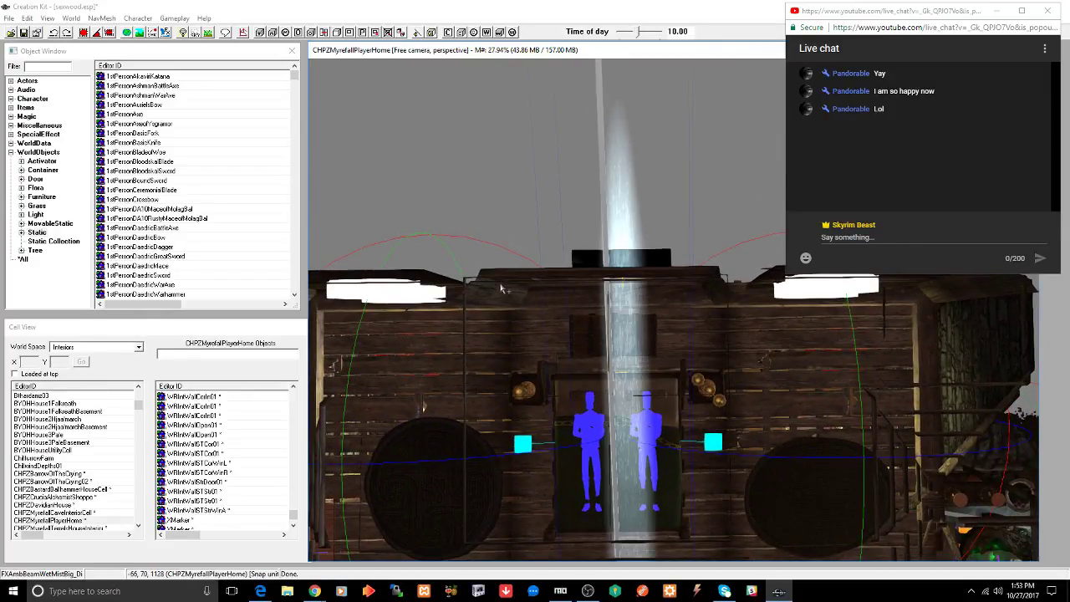
click(598, 267)
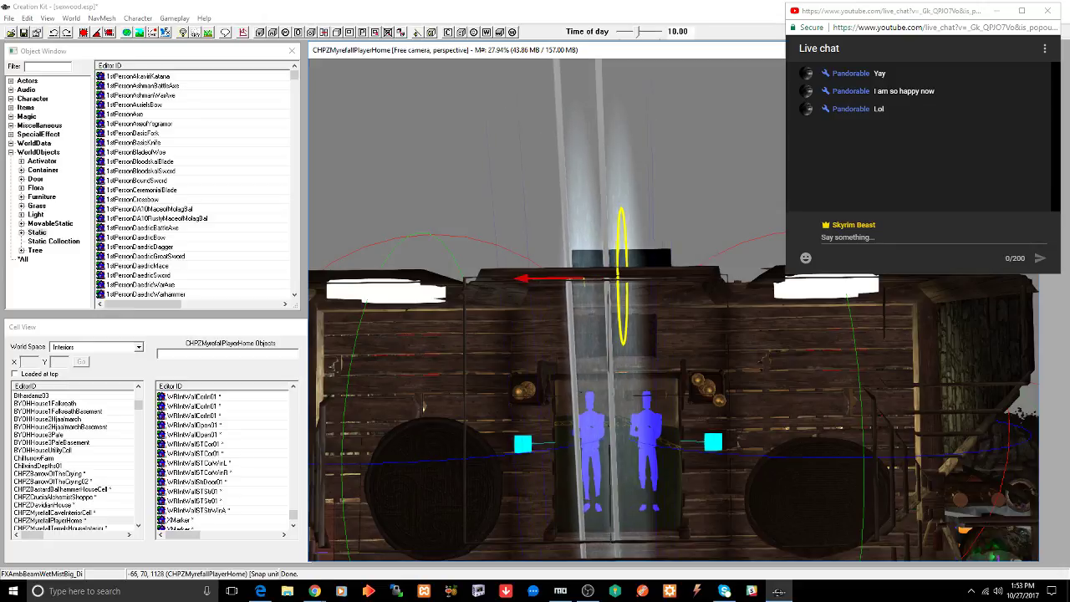
shift+middle_drag(579, 282, 586, 251)
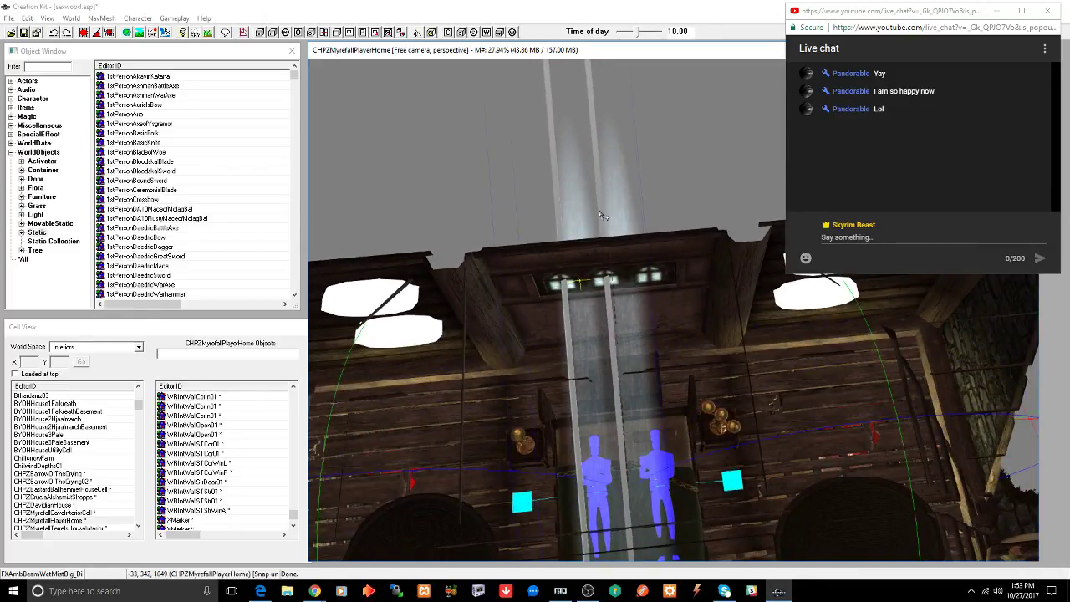
click(598, 212)
key(ctrl+d)
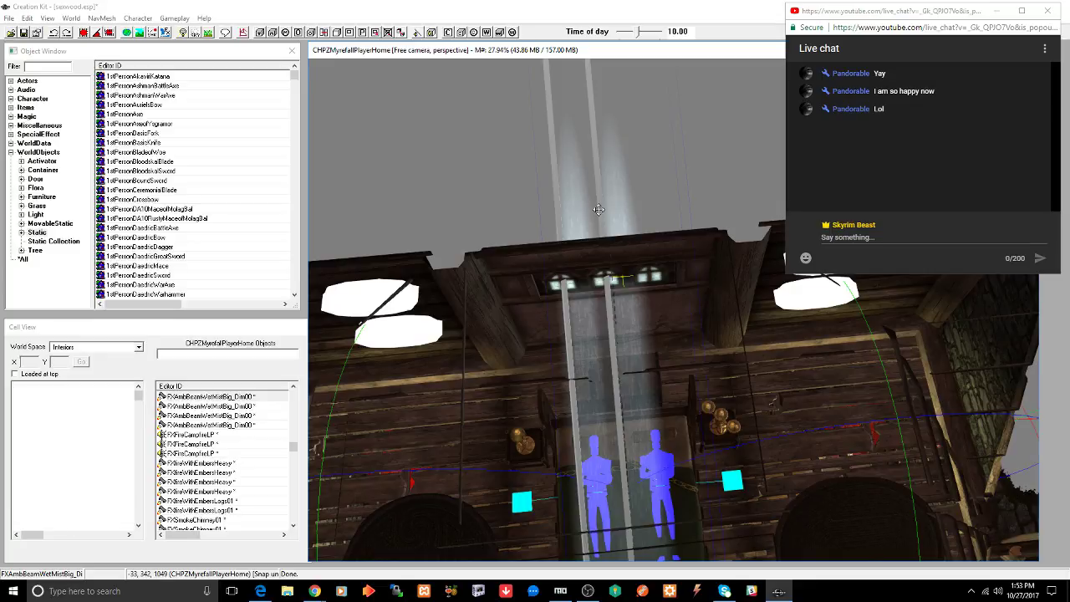
key(x)
drag(598, 210, 641, 196)
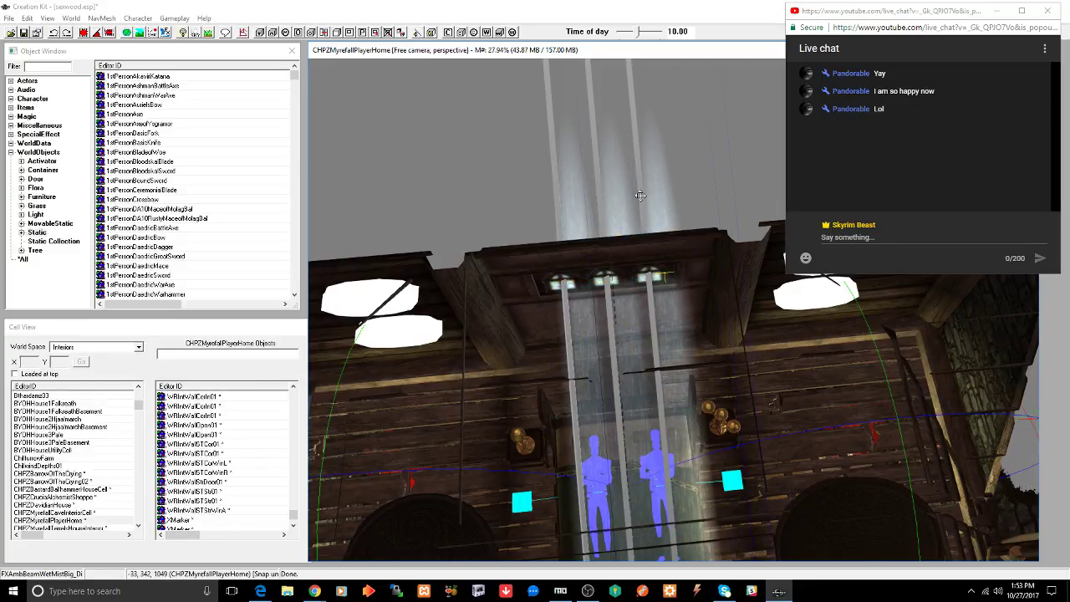
- Save the plugin and inspect the three light beams from inside the loft
key(ctrl+s)
shift+middle_drag(506, 316, 582, 278)
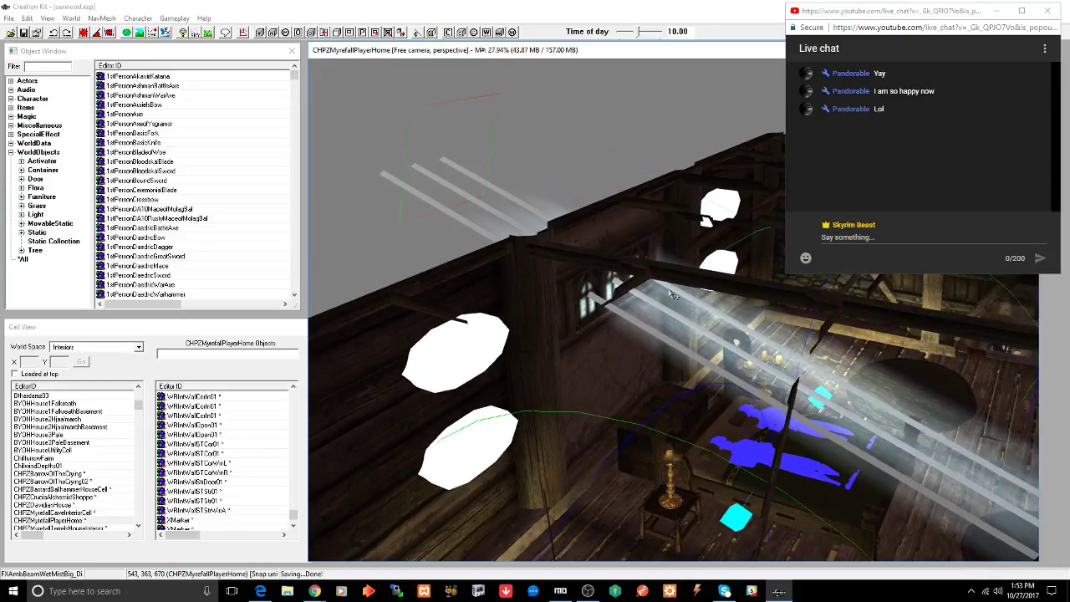
shift+middle_drag(672, 294, 624, 282)
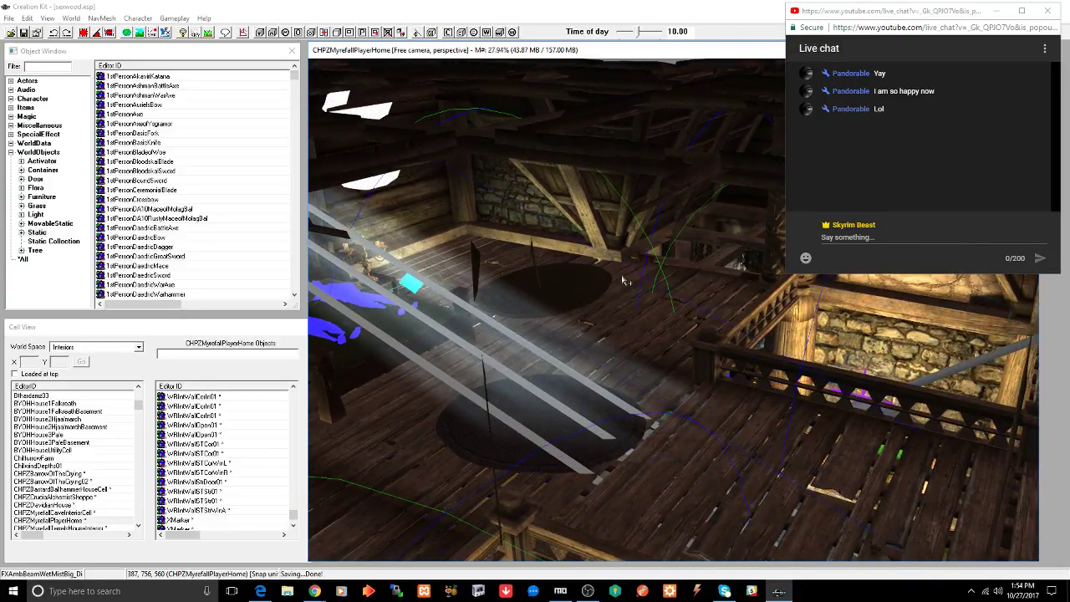
- Select the potted maple tree beside the loft's mounted antlers together with its pottery base and planter soil
click(590, 286)
mouse_move(591, 286)
shift+middle_down()
mouse_move(567, 282)
mouse_move(638, 289)
mouse_move(576, 294)
shift+middle_up()
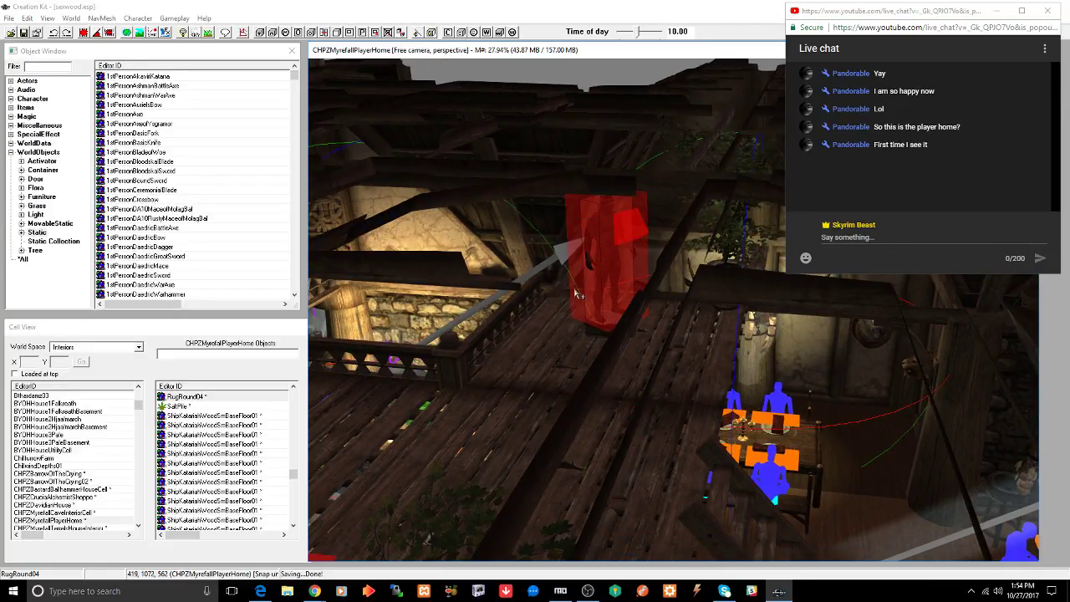
click(593, 290)
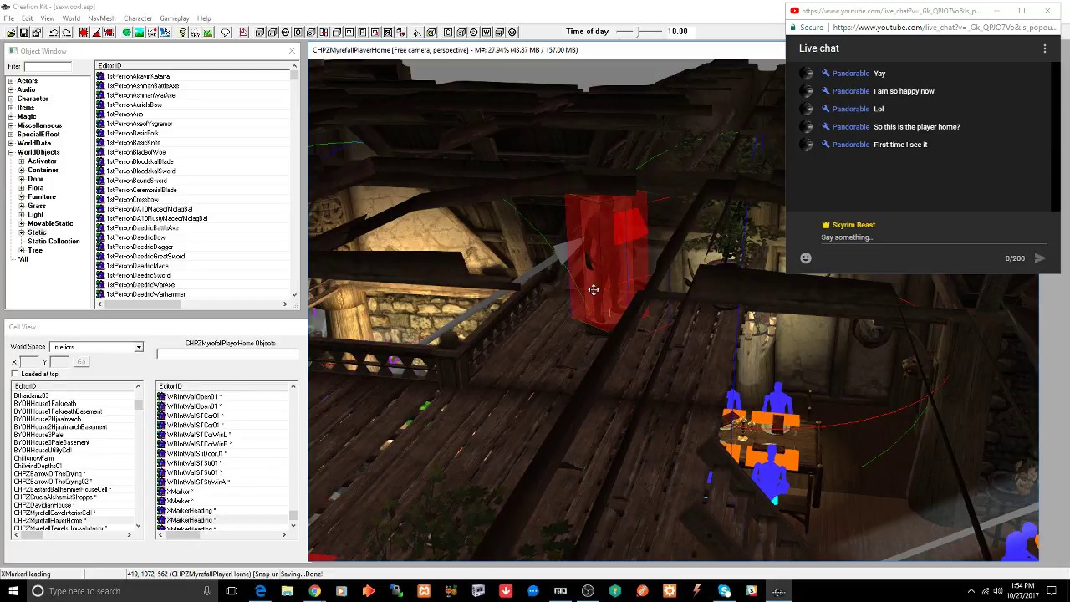
scroll(594, 290, up, 3)
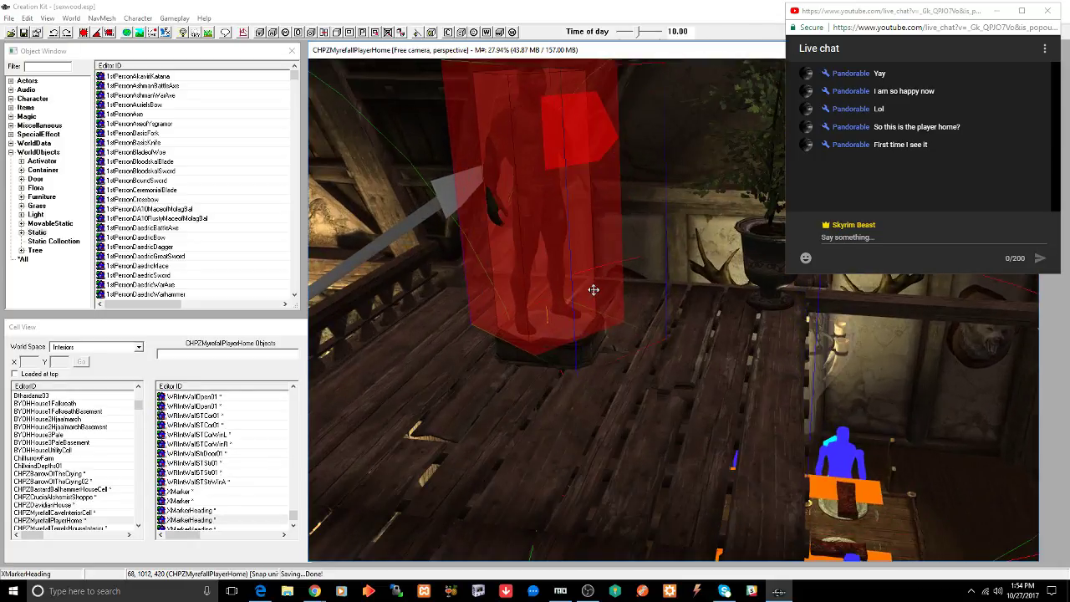
middle_drag(594, 290, 476, 320)
scroll(476, 320, up, 4)
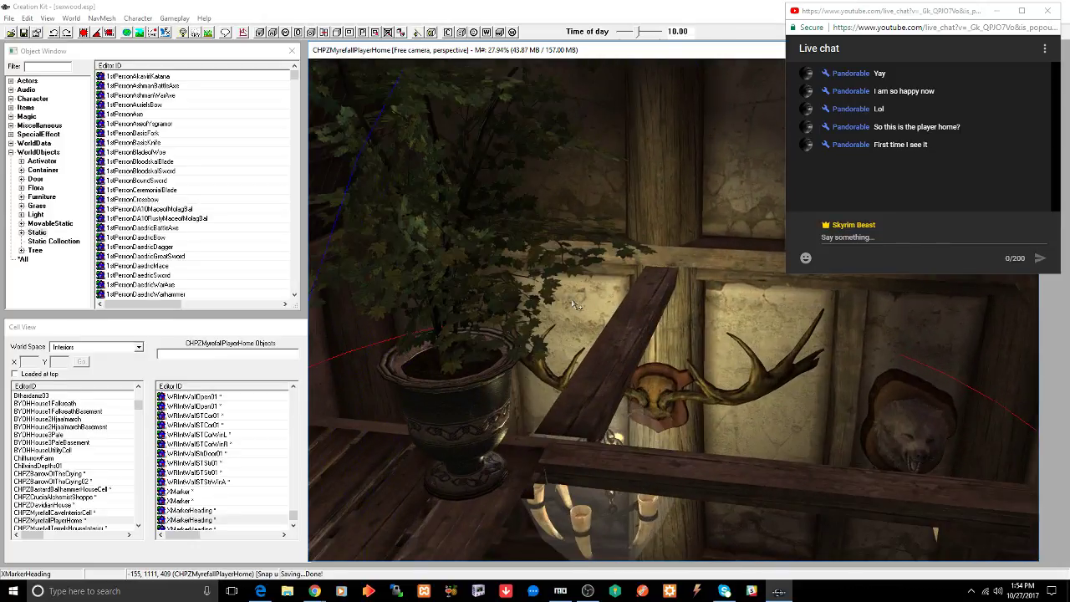
click(432, 369)
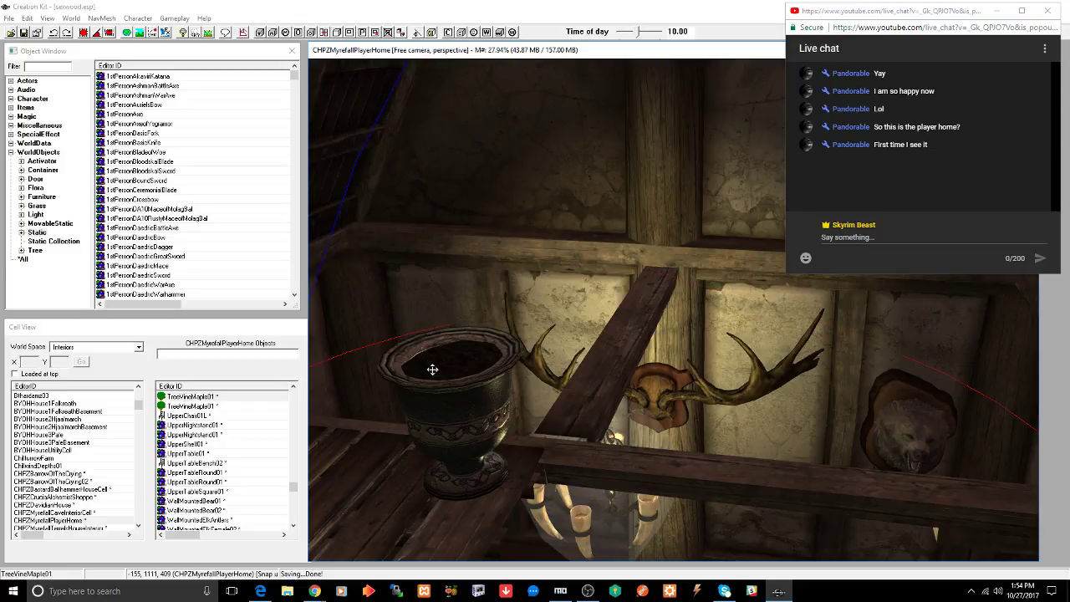
ctrl+click(458, 418)
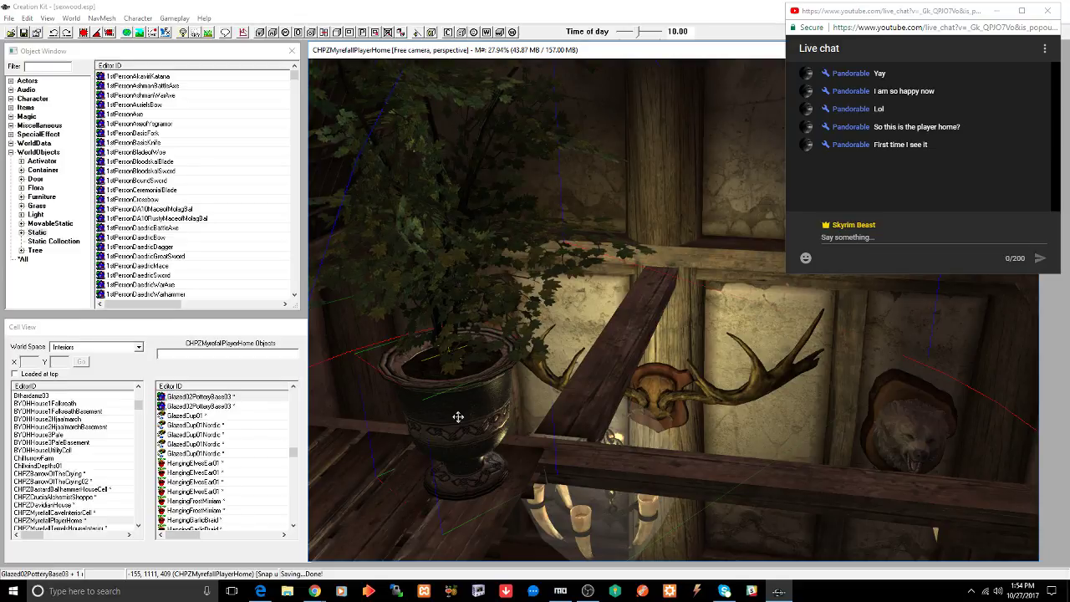
shift+middle_drag(484, 405, 549, 416)
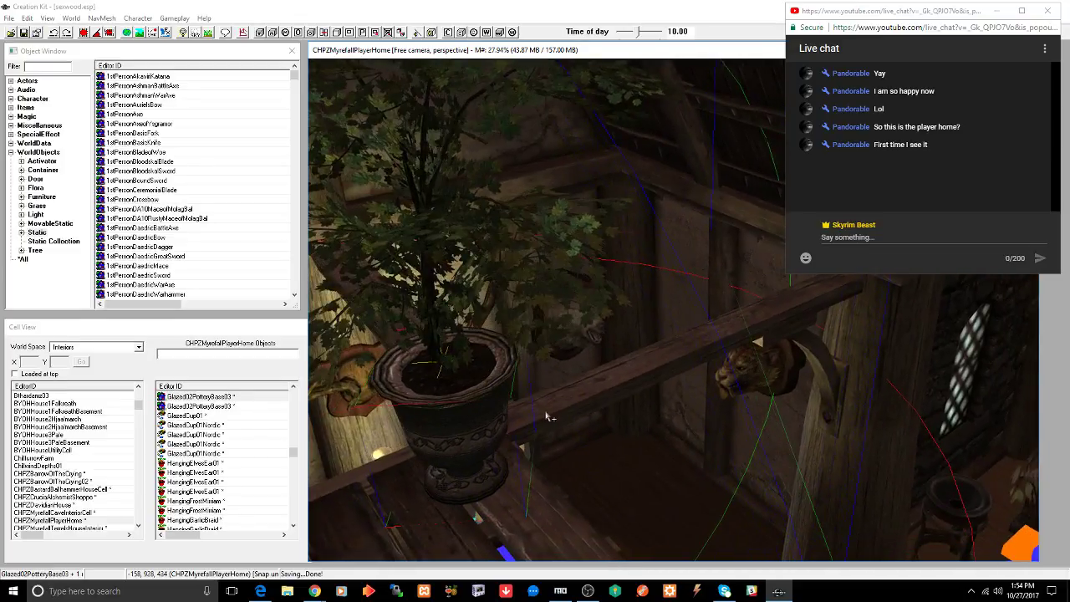
key(1)
key(1)
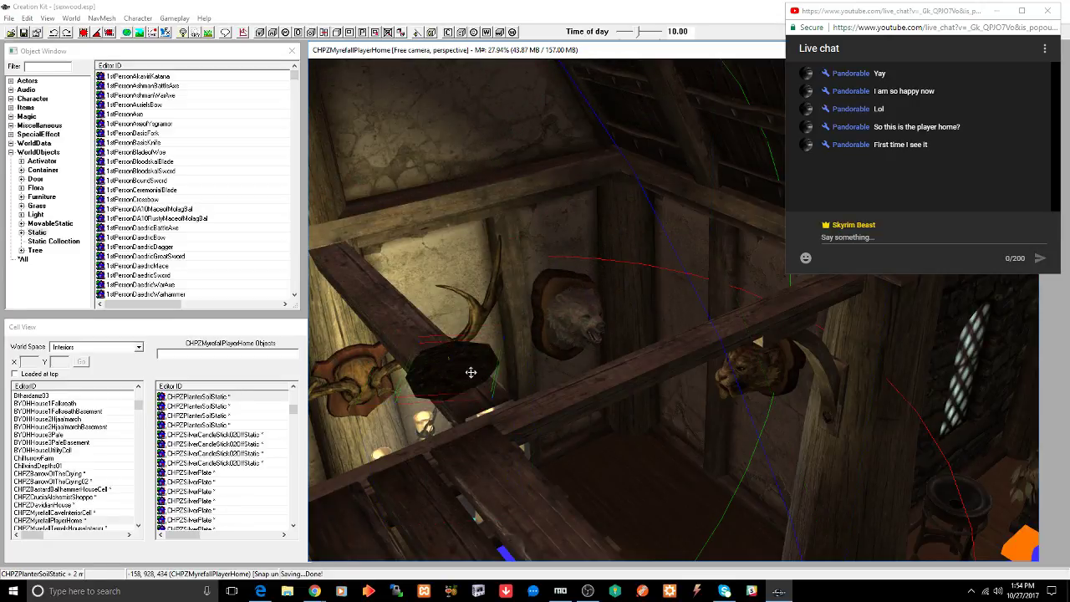
key(ctrl+z)
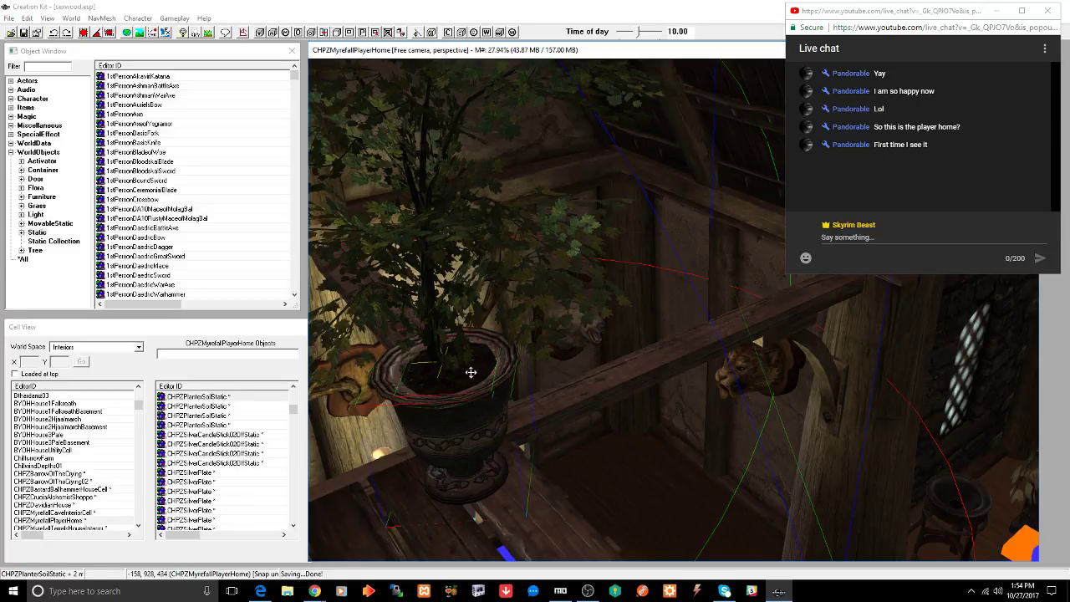
- Duplicate the potted maple in top view and move the copy to the loft's central walkway between the two fires
mouse_move(540, 356)
shift+middle_down()
mouse_move(429, 346)
mouse_move(531, 384)
mouse_move(507, 378)
shift+middle_up()
scroll(432, 348, down, 5)
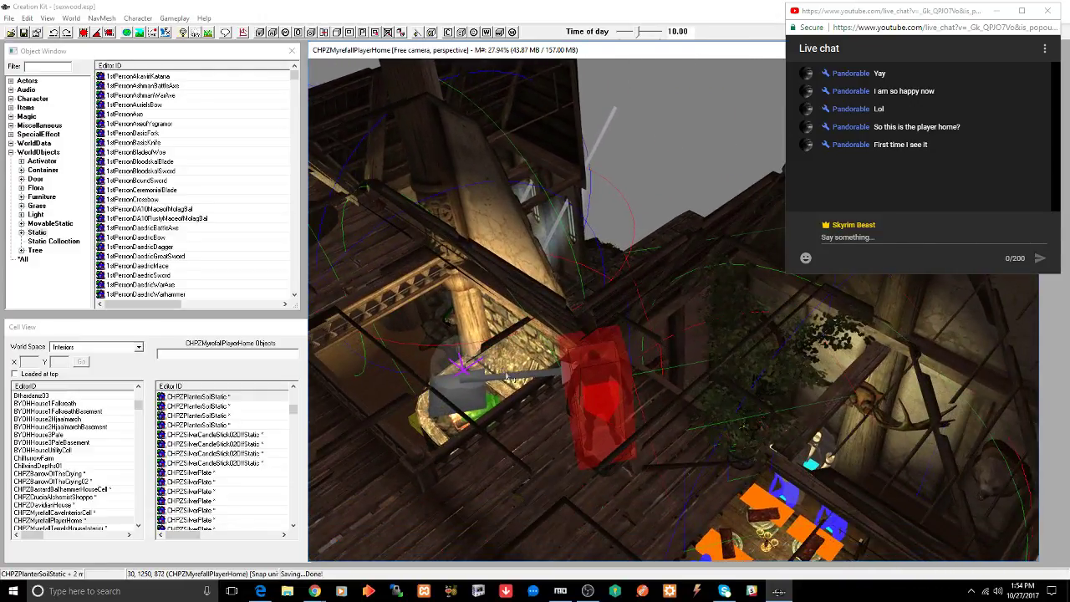
key(t)
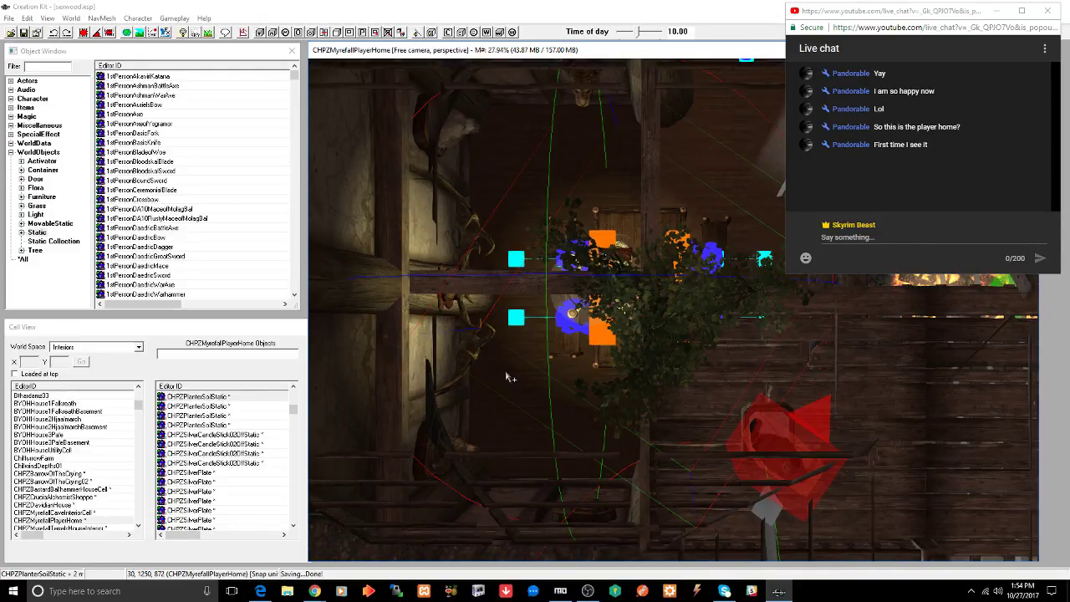
scroll(506, 376, down, 5)
middle_drag(619, 338, 586, 331)
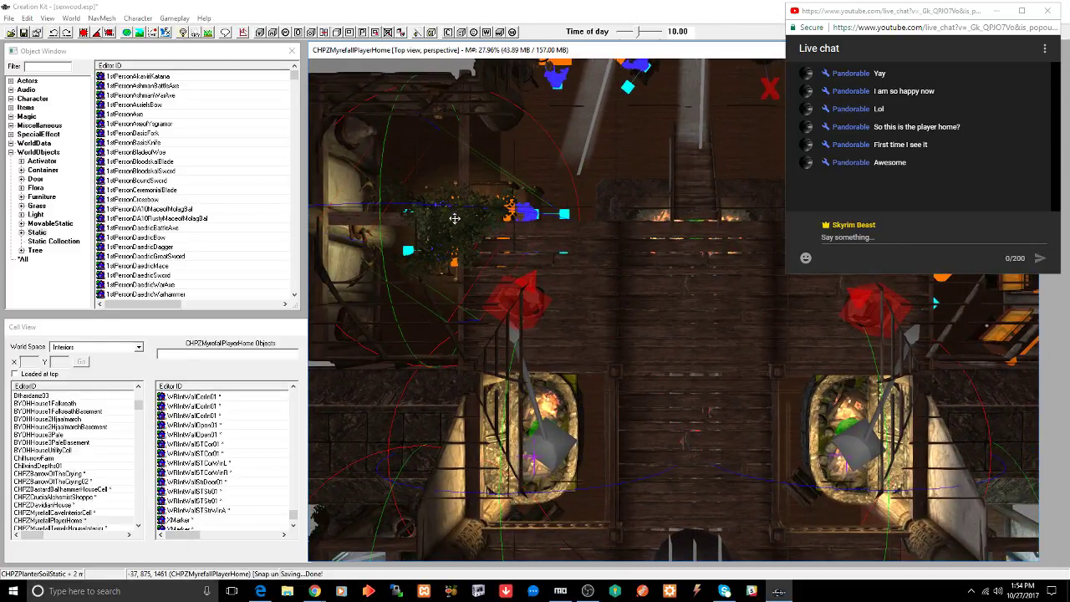
key(ctrl+d)
drag(460, 224, 692, 471)
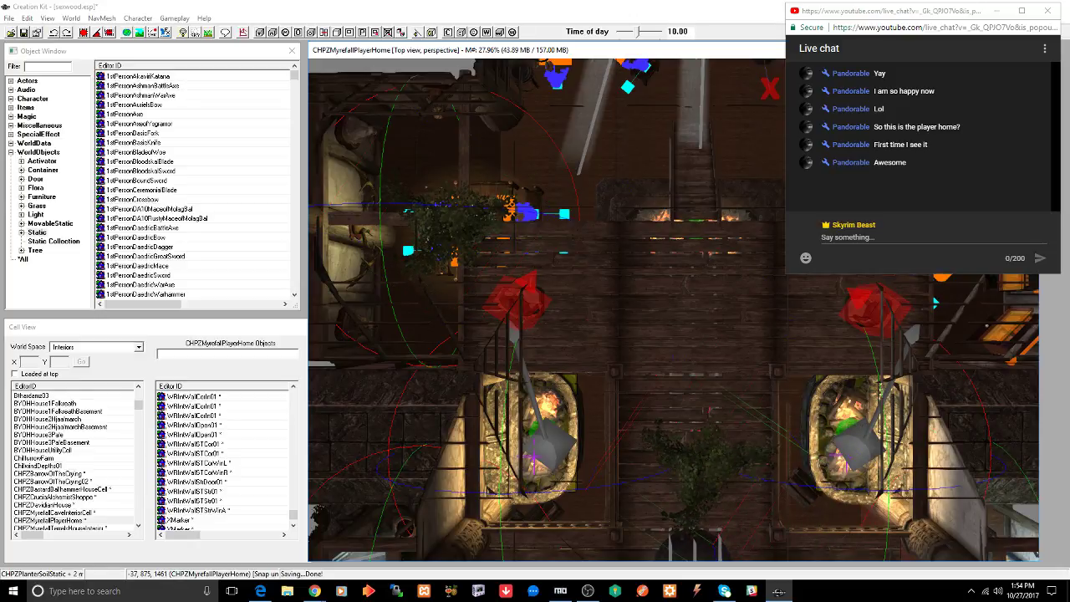
- Move the copied potted maple into the loft corner beside the stone column and round rug, and save the plugin
middle_drag(721, 470, 708, 422)
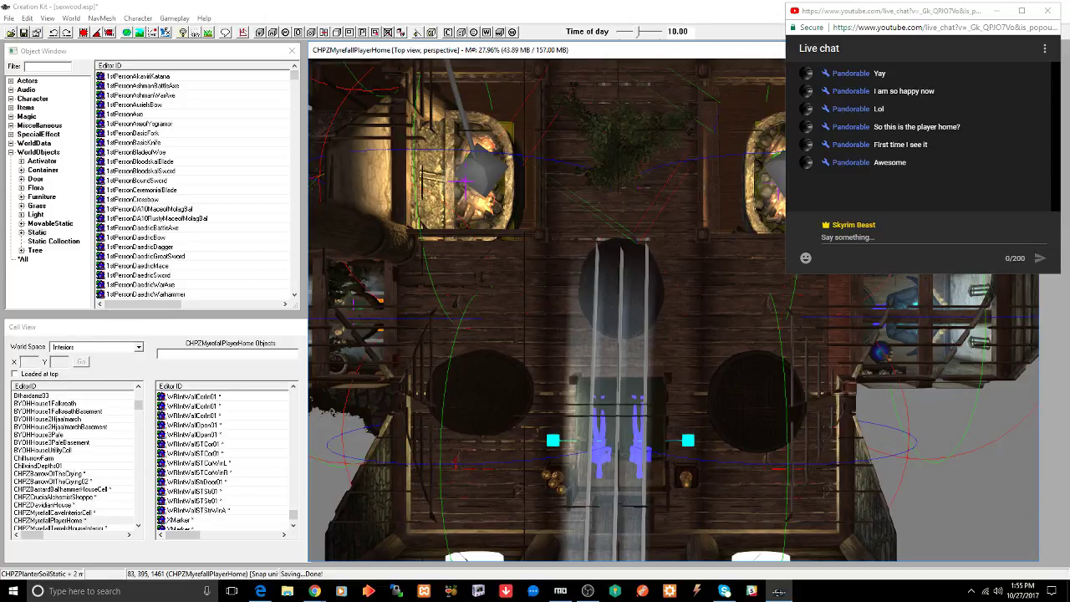
drag(612, 152, 432, 289)
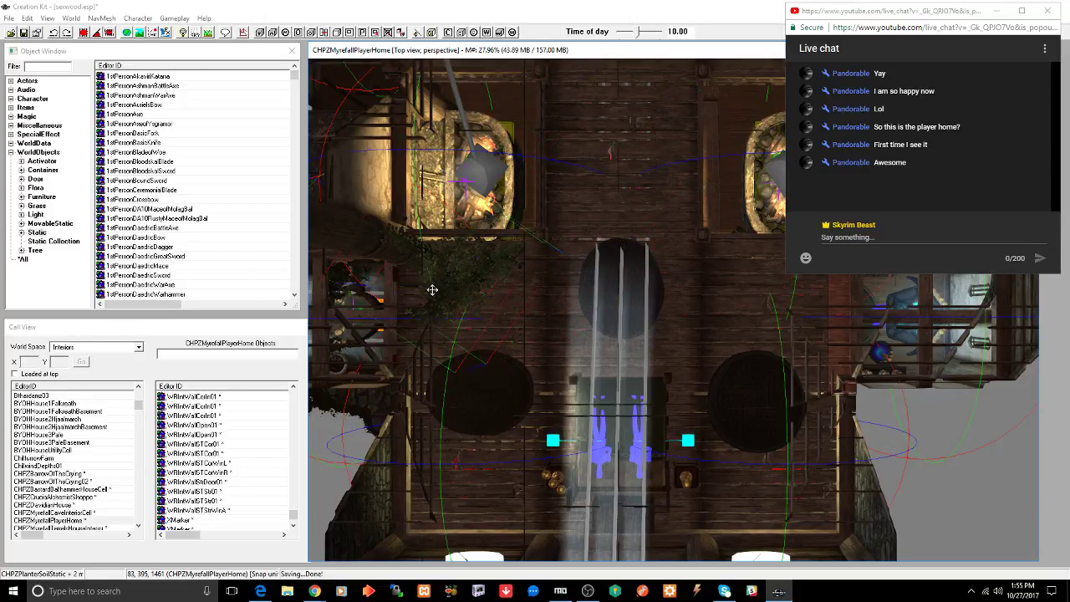
shift+middle_drag(476, 284, 473, 262)
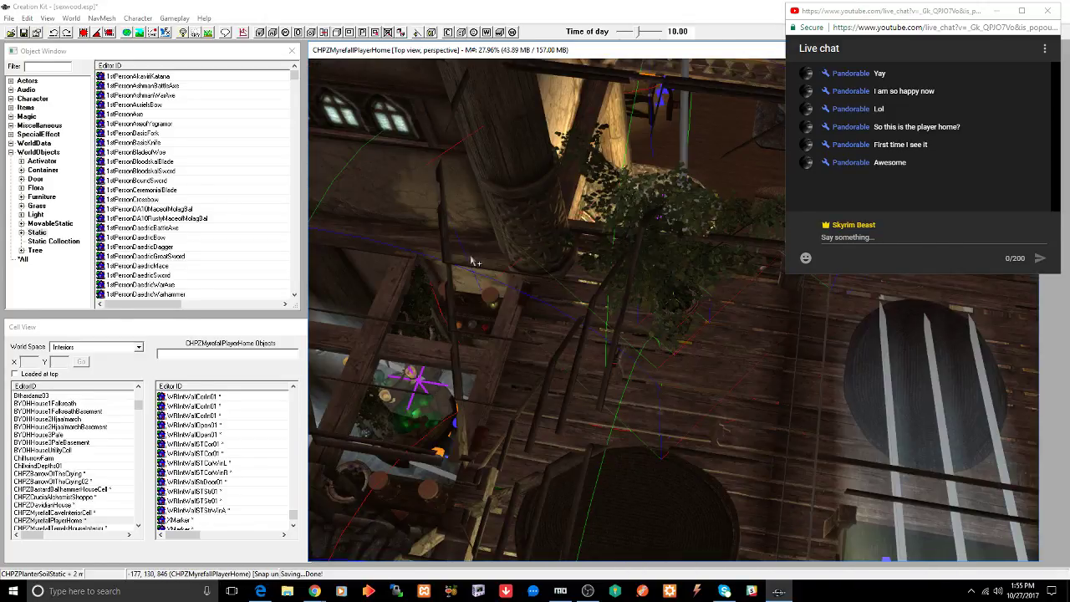
shift+middle_drag(643, 284, 614, 281)
scroll(685, 306, down, 5)
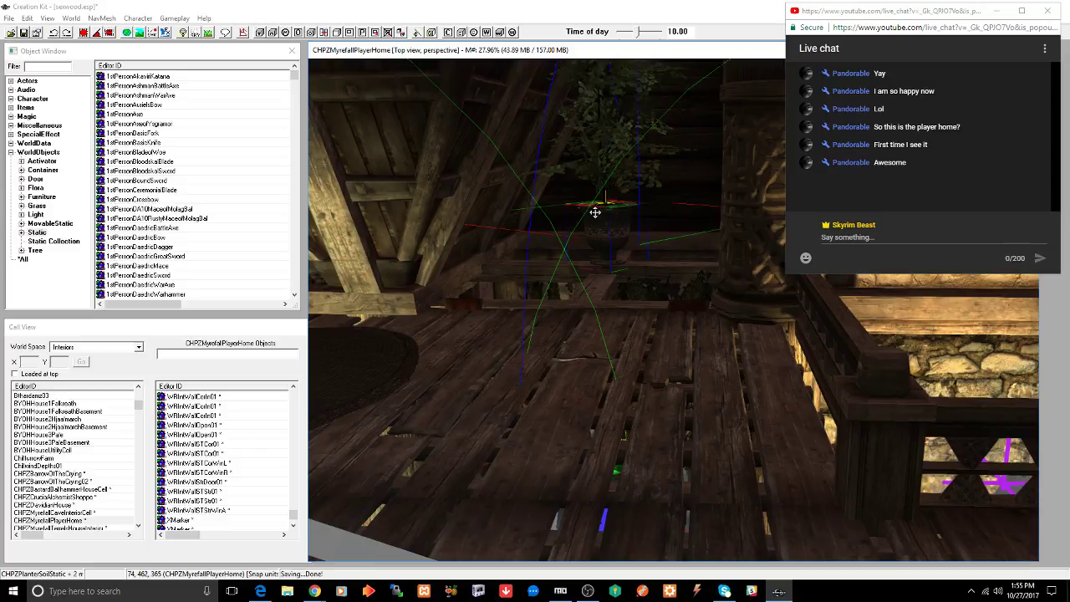
key(ctrl+s)
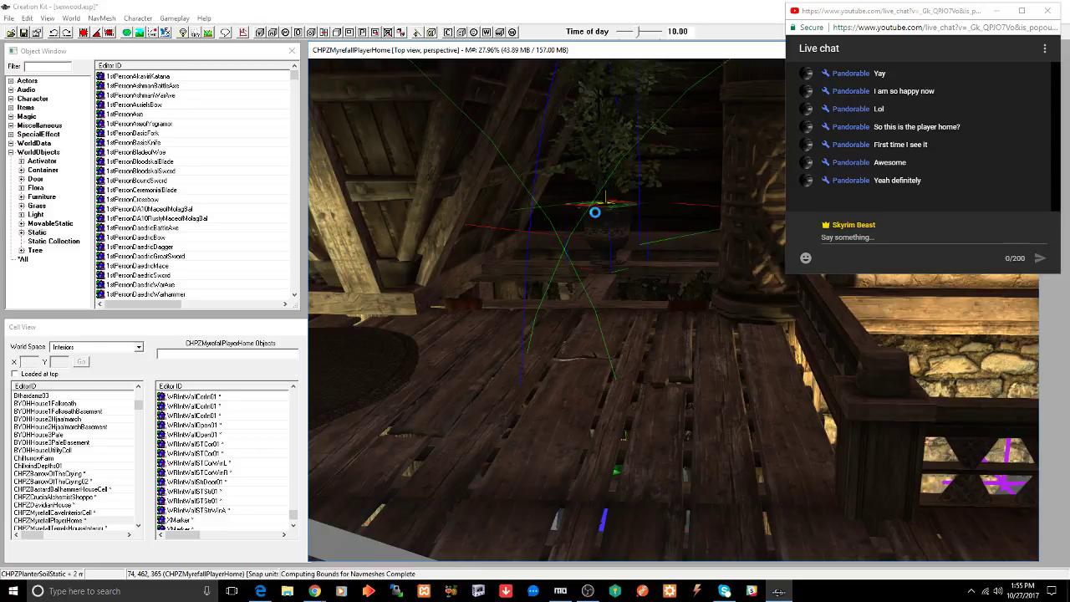
- Delete the TreeVineMaple01 tree from the copied pot, leaving the pot and soil in place
mouse_move(586, 236)
shift+middle_down()
mouse_move(620, 224)
mouse_move(599, 230)
mouse_move(599, 273)
mouse_move(609, 270)
mouse_move(546, 289)
mouse_move(554, 299)
mouse_move(578, 239)
shift+middle_up()
scroll(600, 233, up, 3)
click(580, 239)
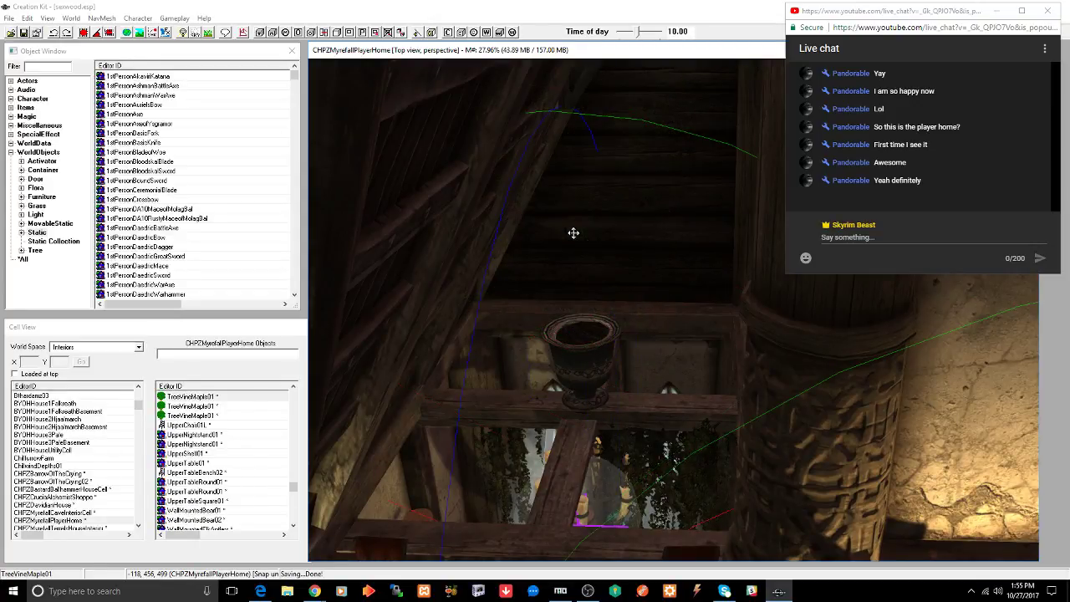
right_drag(574, 234, 617, 233)
mouse_move(570, 230)
shift+middle_down()
mouse_move(611, 252)
mouse_move(566, 255)
mouse_move(573, 223)
mouse_move(569, 239)
shift+middle_up()
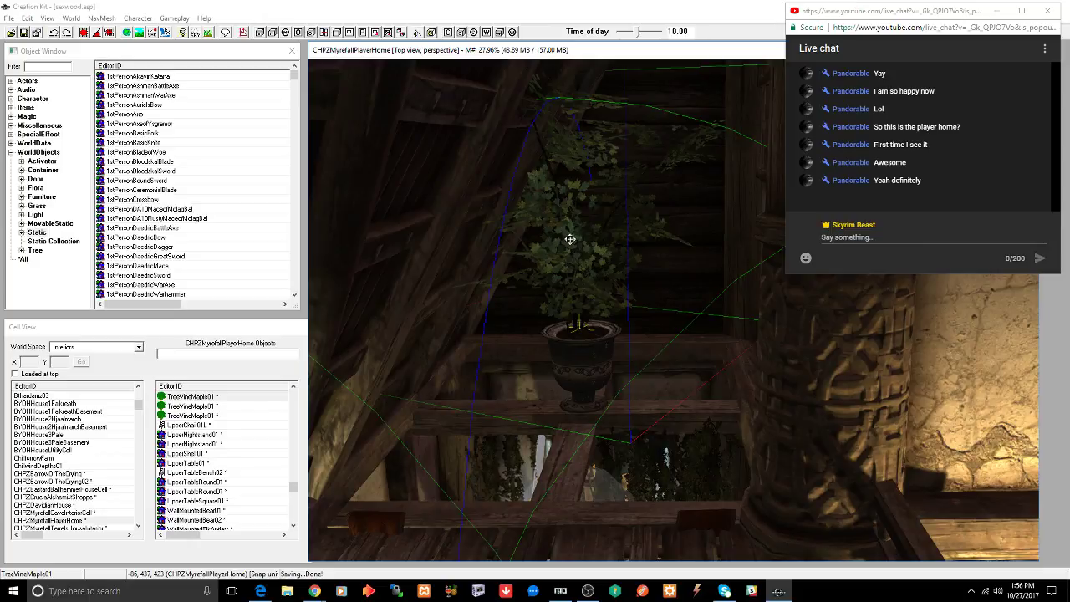
key(Delete)
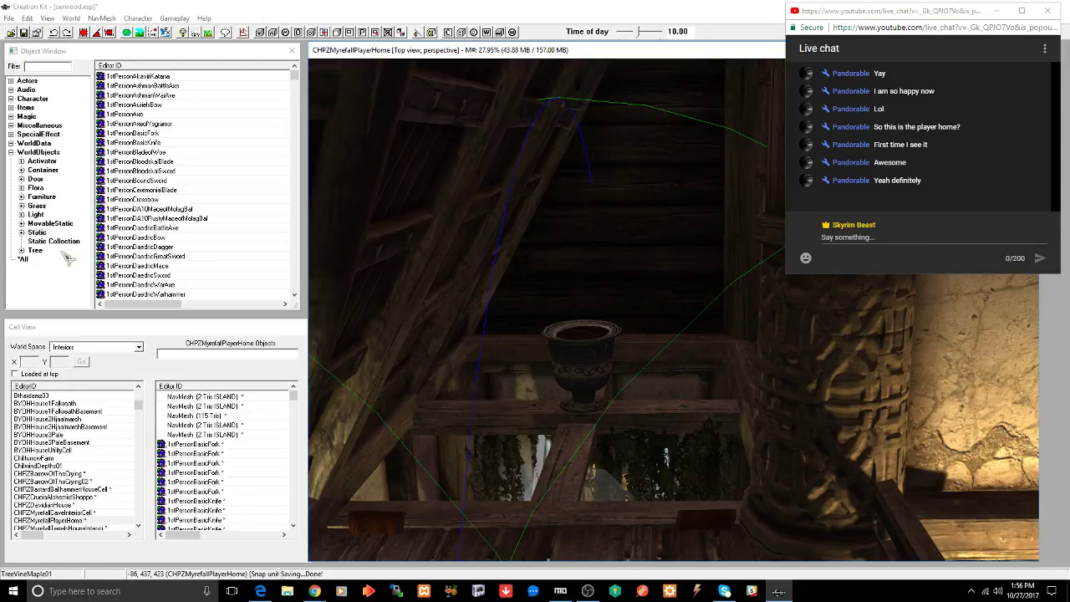
- Look through the Tree objects for a replacement plant for the empty pot
click(36, 250)
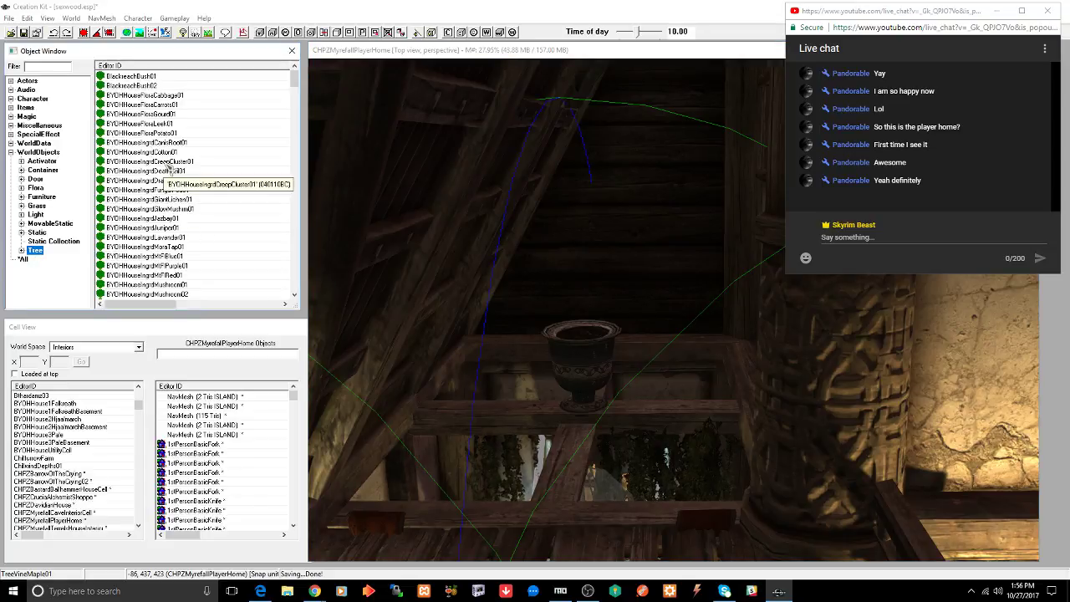
scroll(171, 167, down, 10)
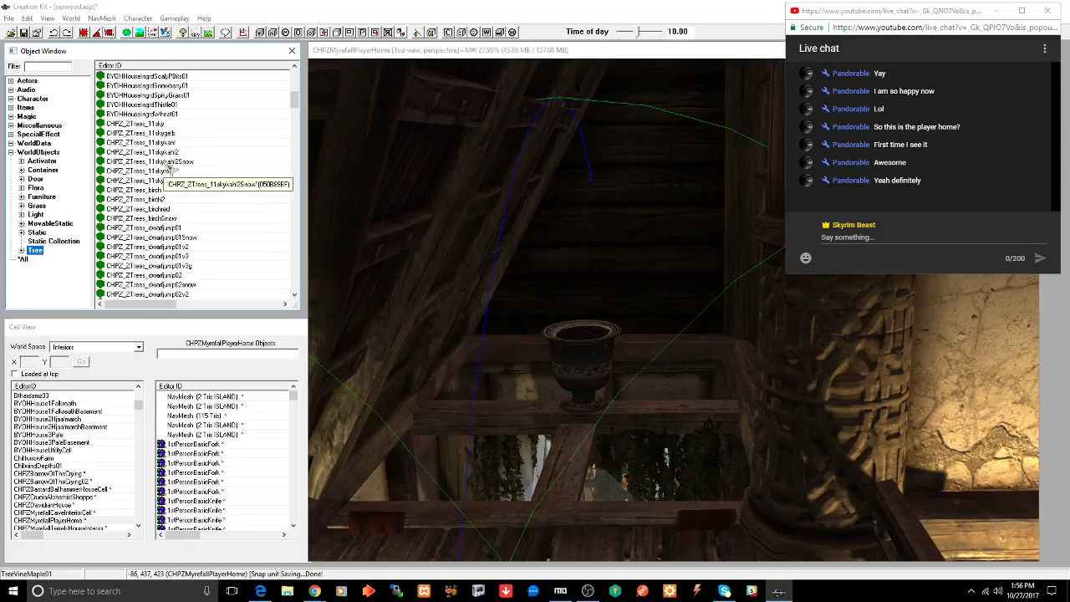
scroll(187, 177, up, 4)
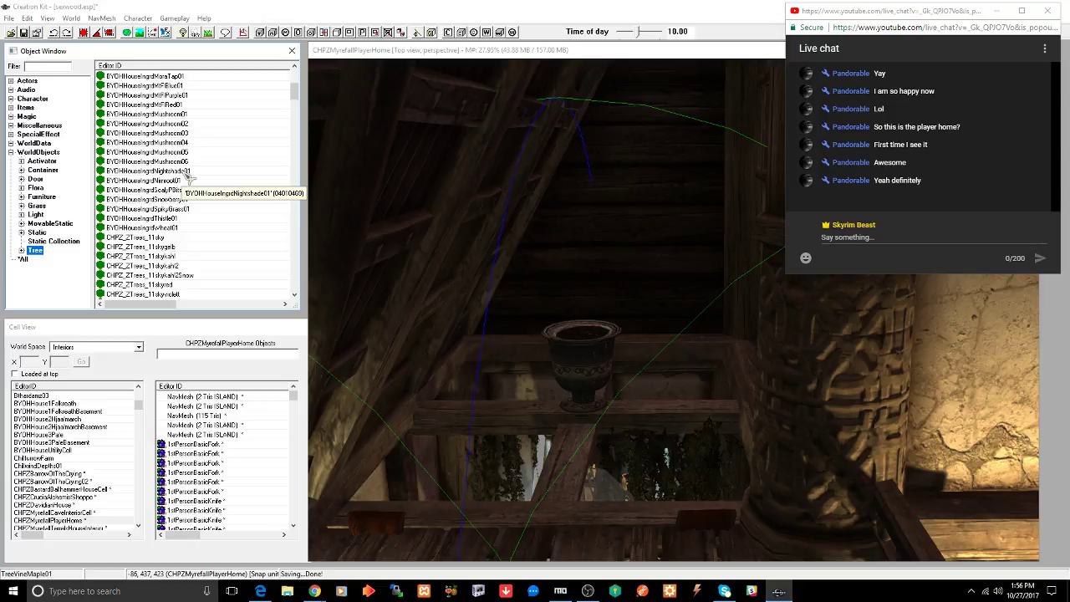
scroll(188, 176, up, 4)
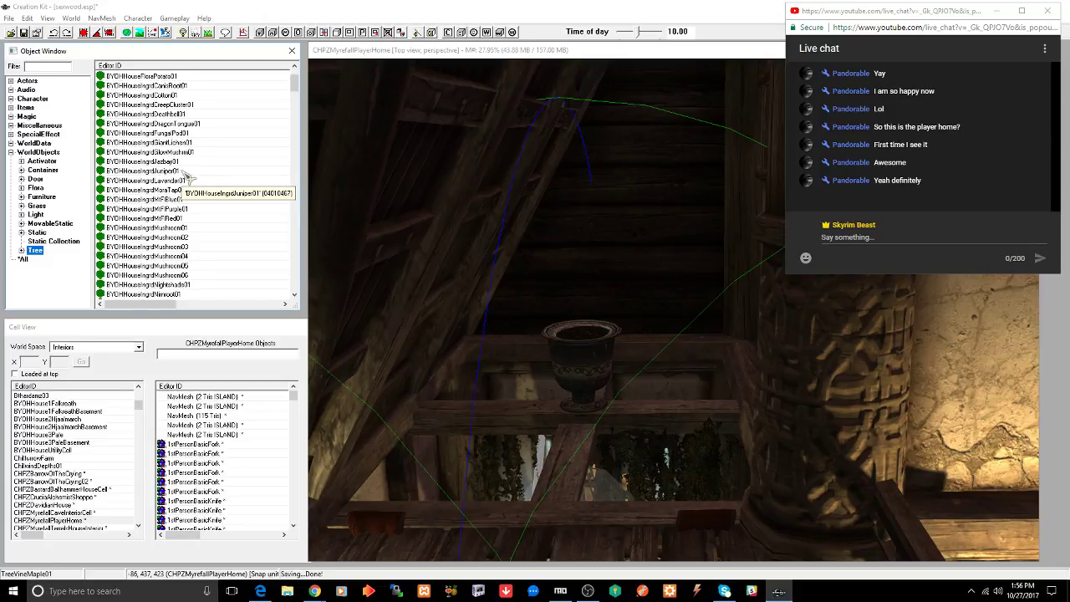
scroll(187, 176, down, 5)
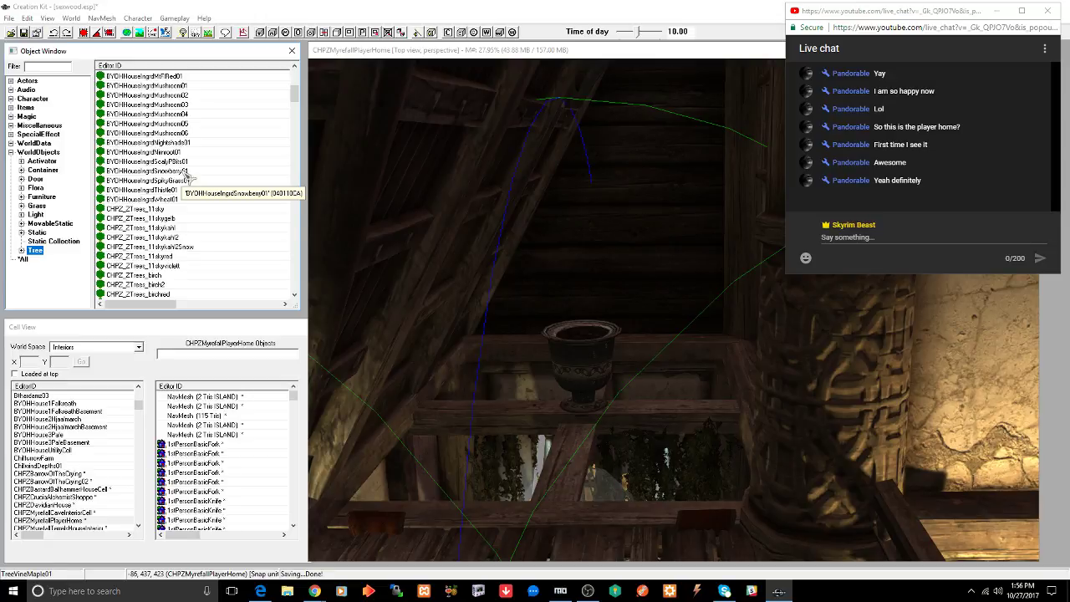
scroll(213, 173, down, 12)
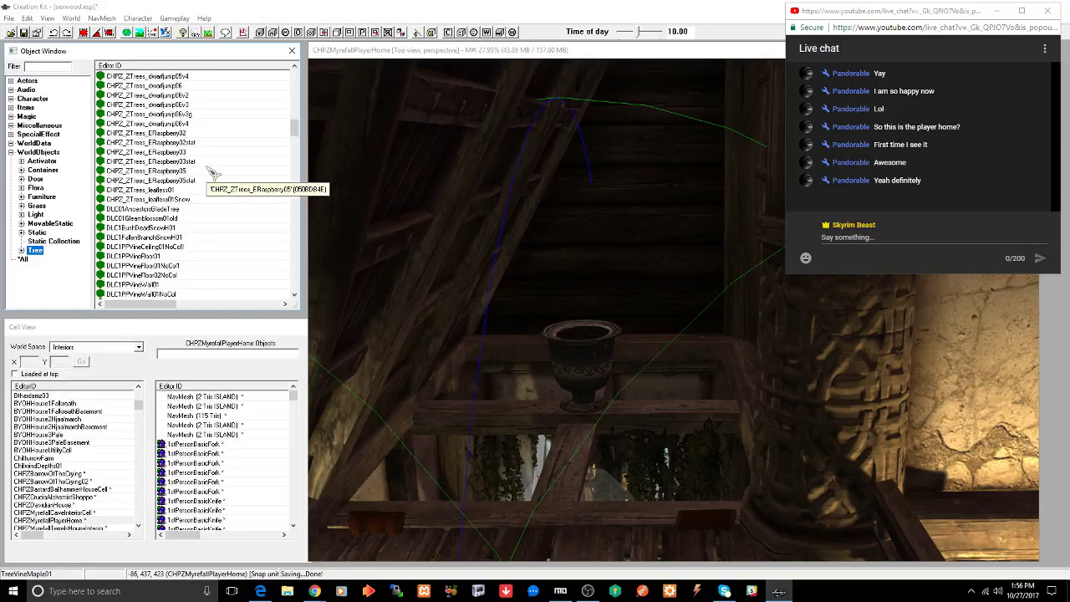
scroll(213, 173, down, 6)
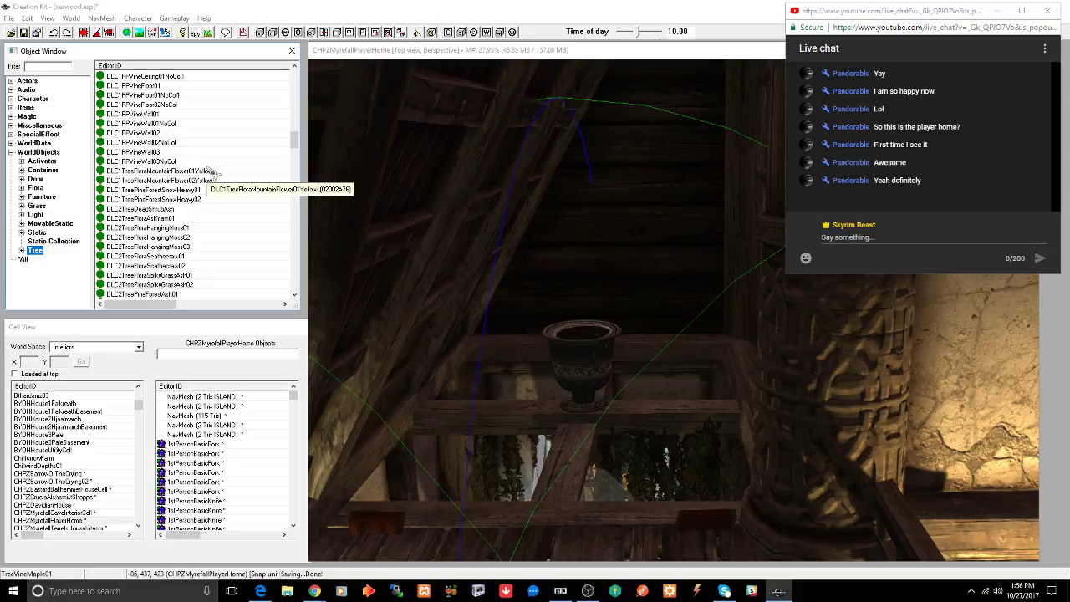
- Filter all objects by "gleamblo" and place DLC01Gleamblossom01 in the soil of the empty pot
click(34, 68)
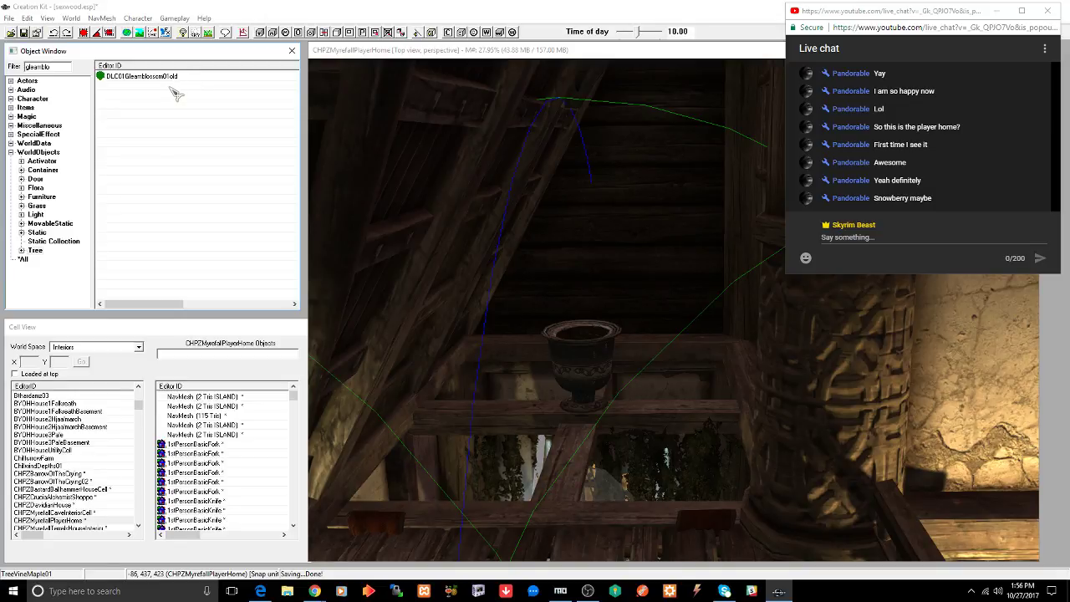
click(24, 260)
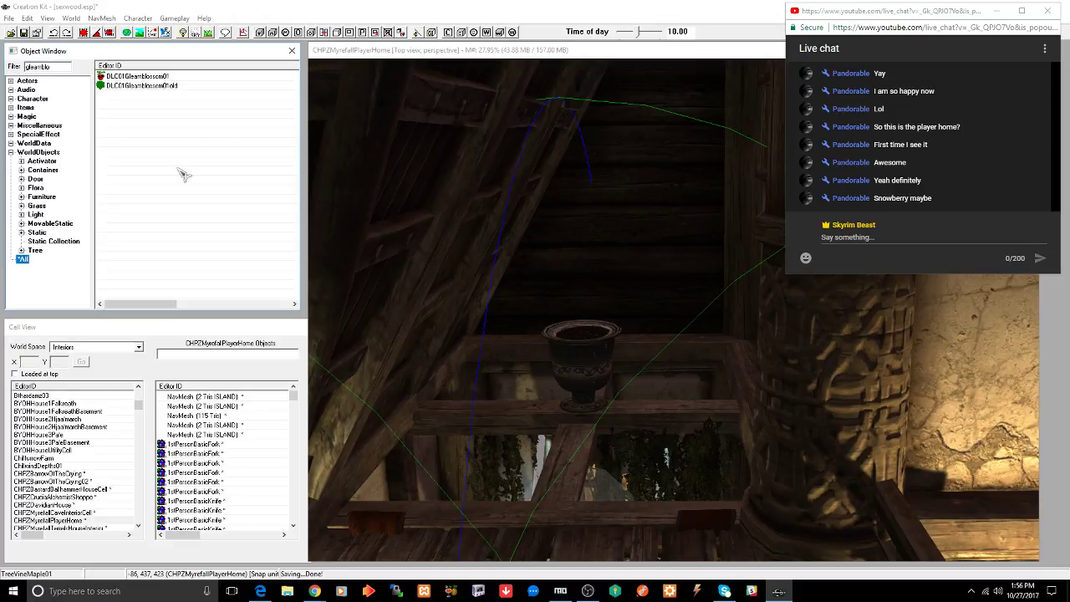
drag(132, 77, 588, 337)
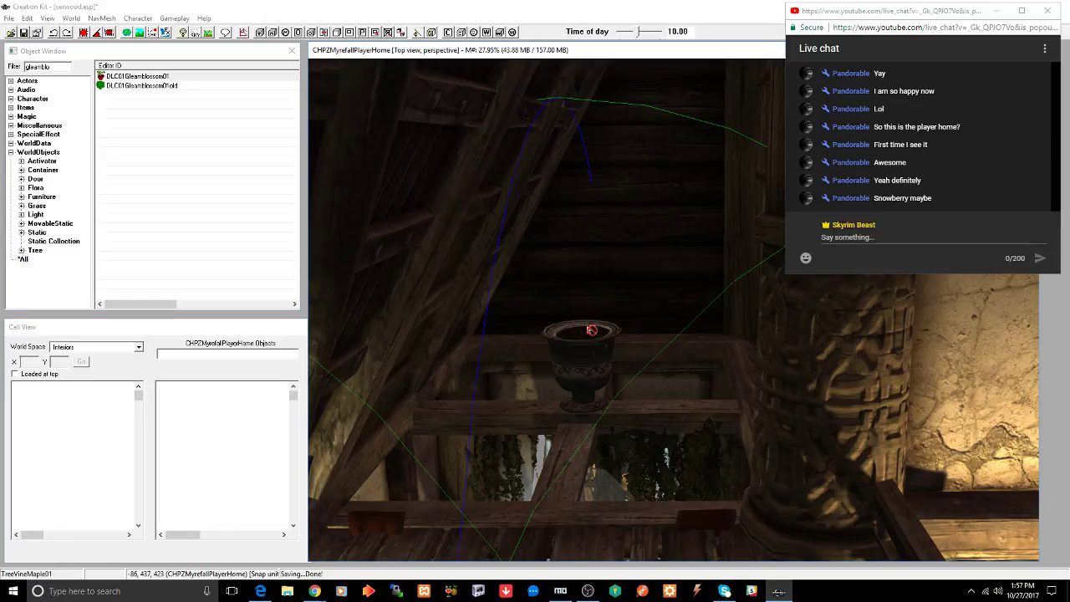
scroll(587, 325, up, 3)
middle_drag(588, 325, 593, 329)
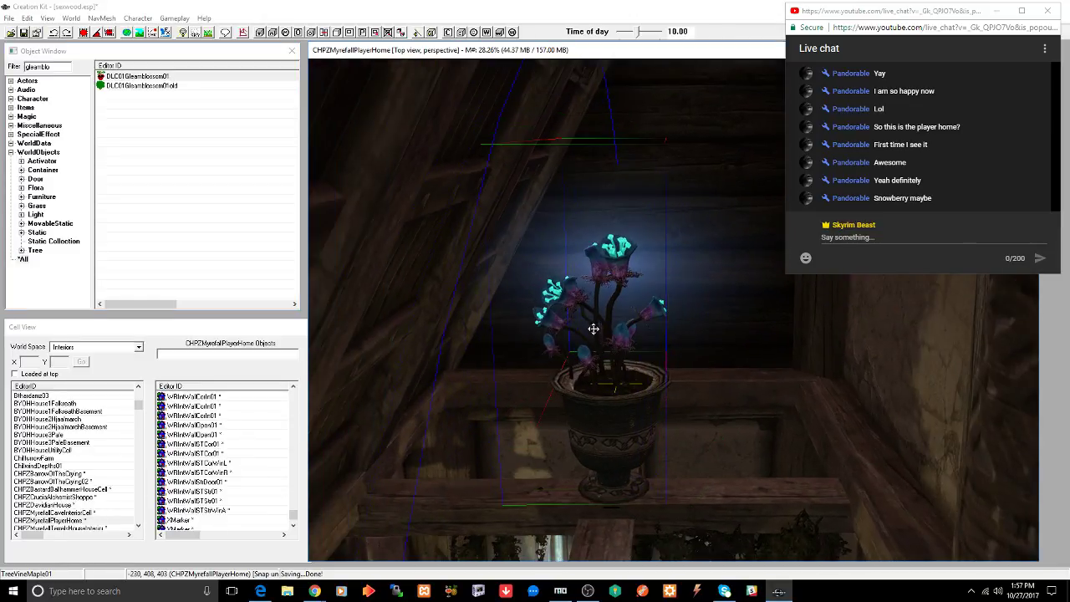
drag(621, 335, 625, 330)
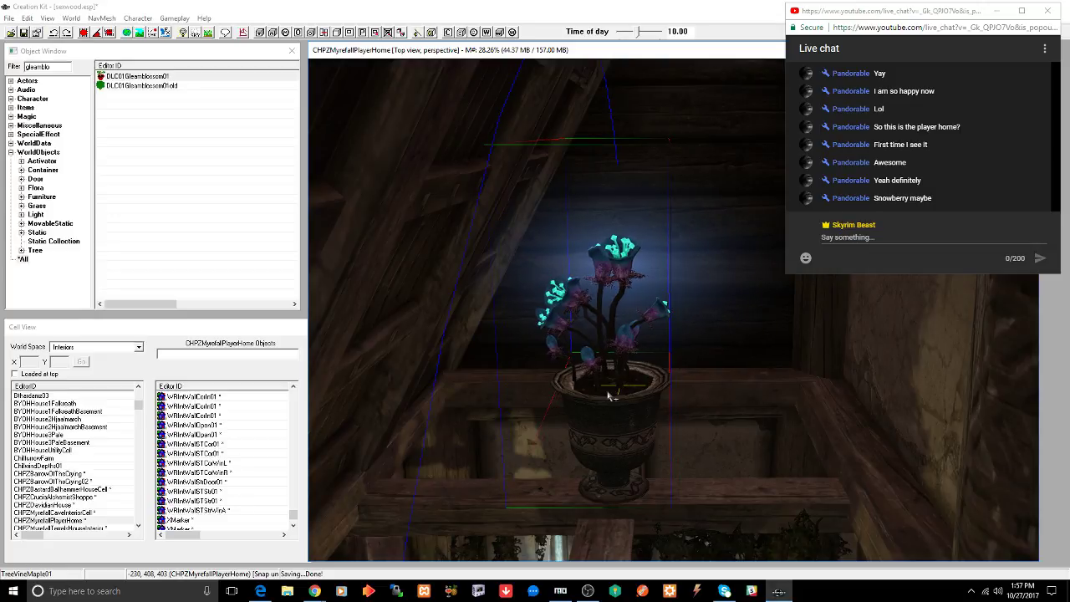
- Duplicate the potted gleamblossom together with its Glazed02PotteryBase03 pot and CHPZPlanterSoilStatic soil
click(612, 431)
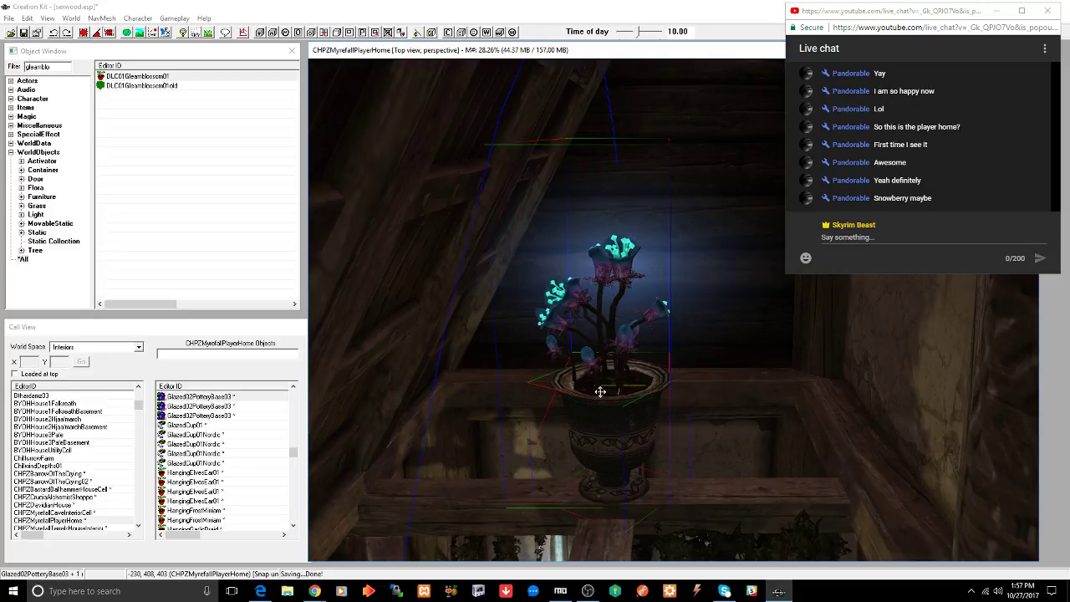
click(604, 392)
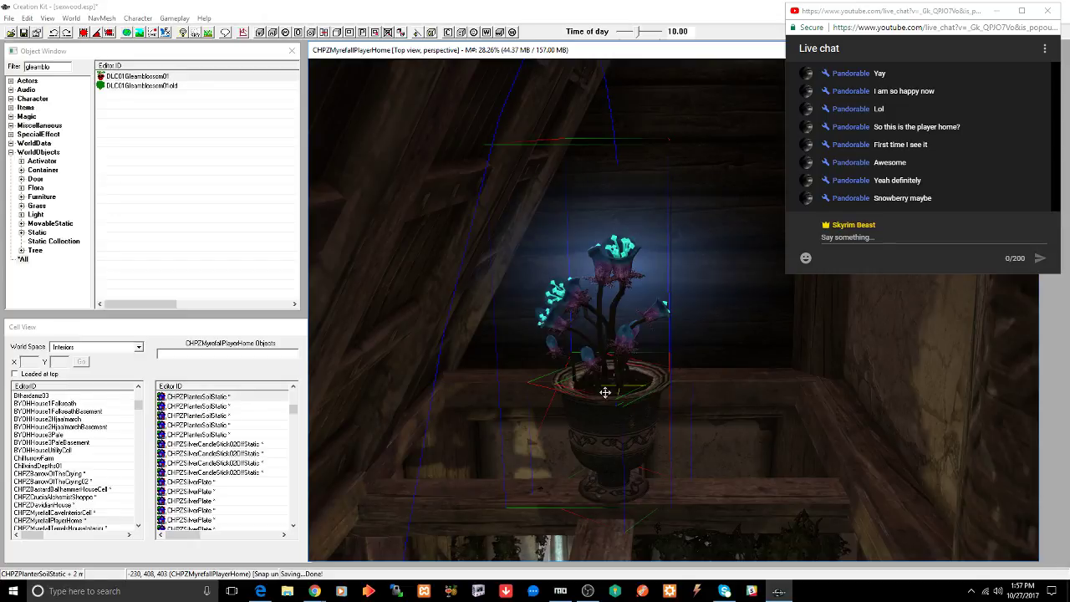
key(t)
scroll(605, 392, down, 3)
mouse_move(675, 274)
middle_down()
mouse_move(669, 359)
mouse_move(669, 289)
mouse_move(578, 282)
mouse_move(668, 282)
middle_up()
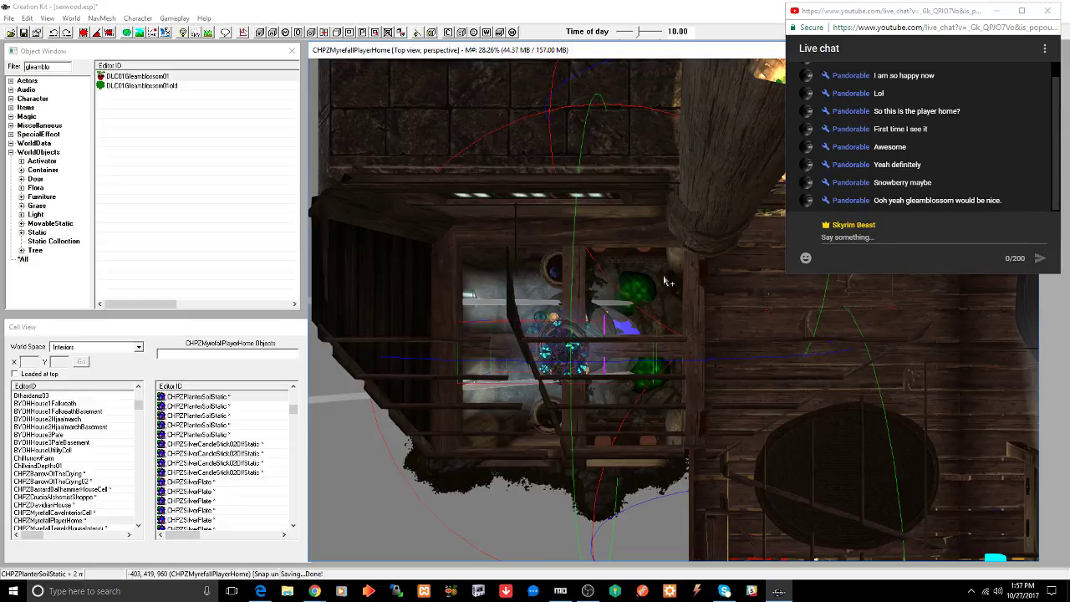
click(583, 347)
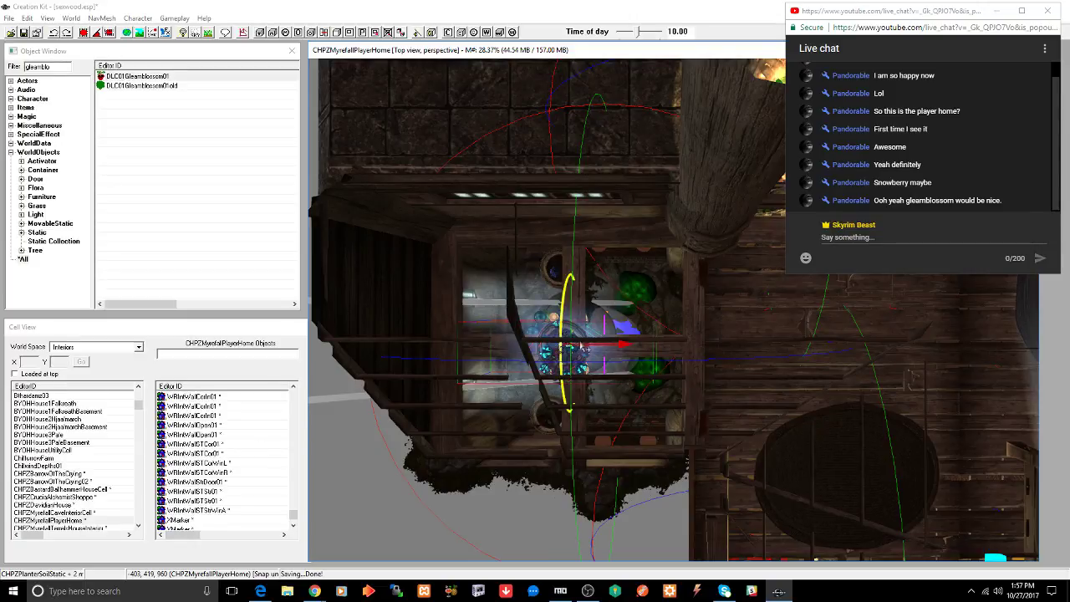
- Move the copied gleamblossom pot across the house onto the wooden beams above the alcove on the opposite side
drag(578, 351, 976, 342)
middle_drag(976, 343, 948, 344)
drag(633, 349, 984, 355)
middle_drag(984, 355, 962, 360)
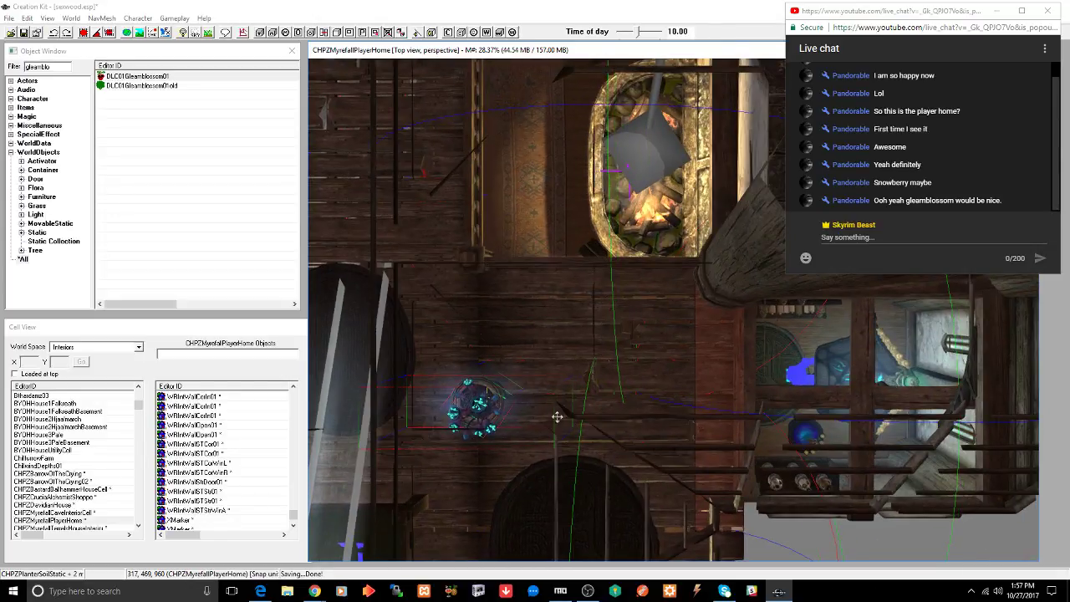
key(x)
drag(490, 411, 919, 408)
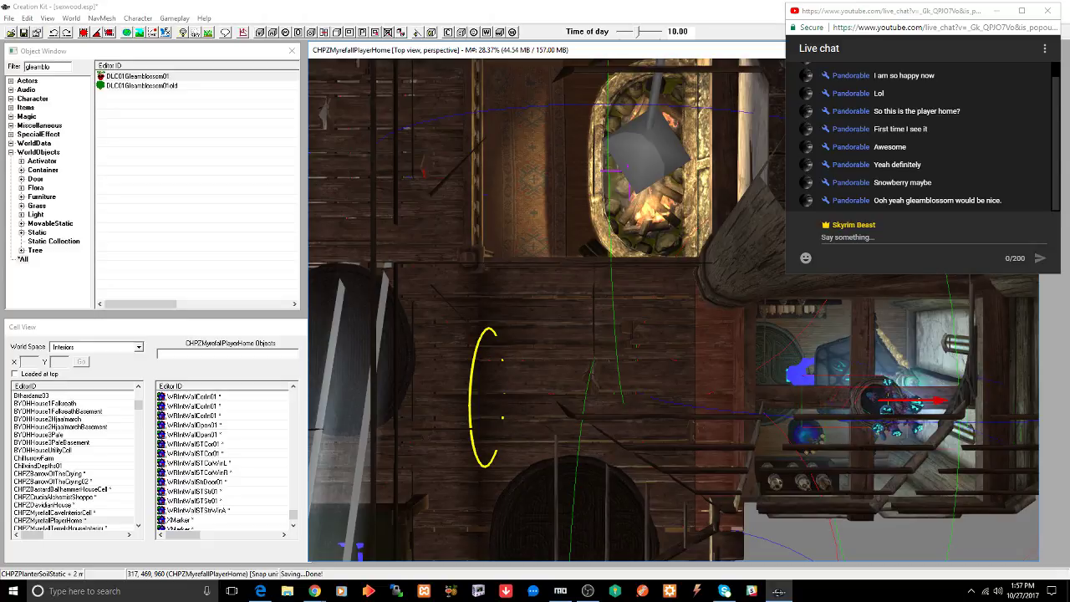
click(900, 403)
shift+middle_drag(825, 420, 876, 332)
scroll(909, 340, up, 3)
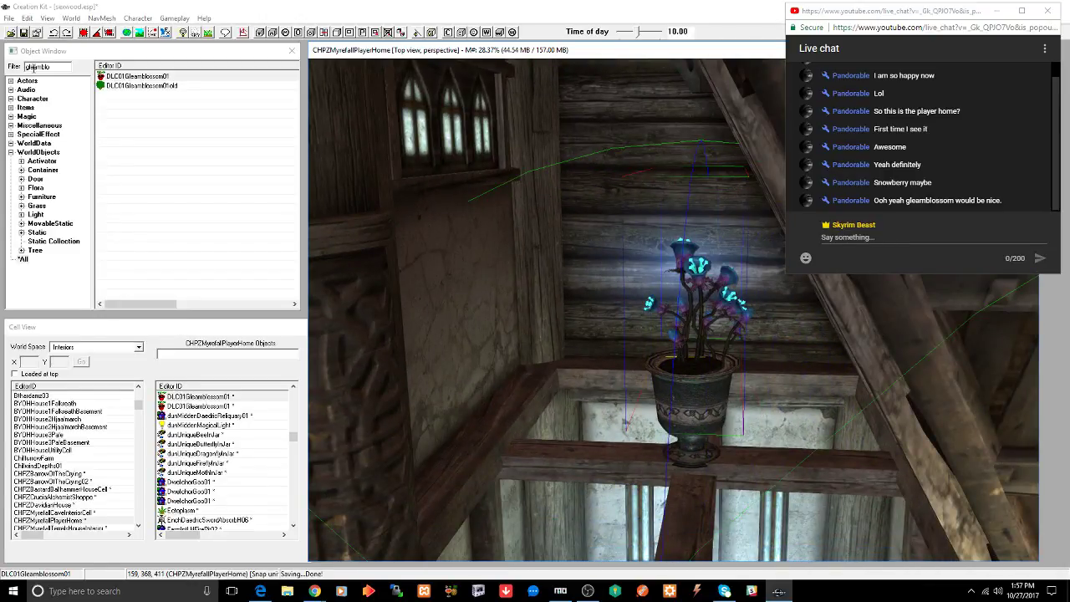
- Filter the object list by "snowberry"
click(63, 66)
double_click(63, 66)
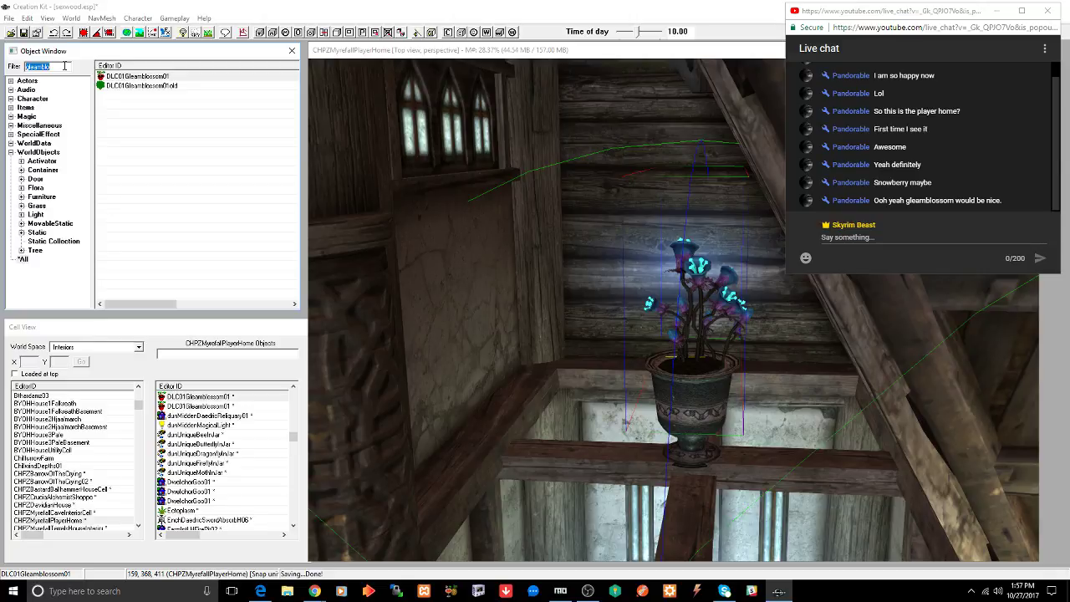
text(snowberry)
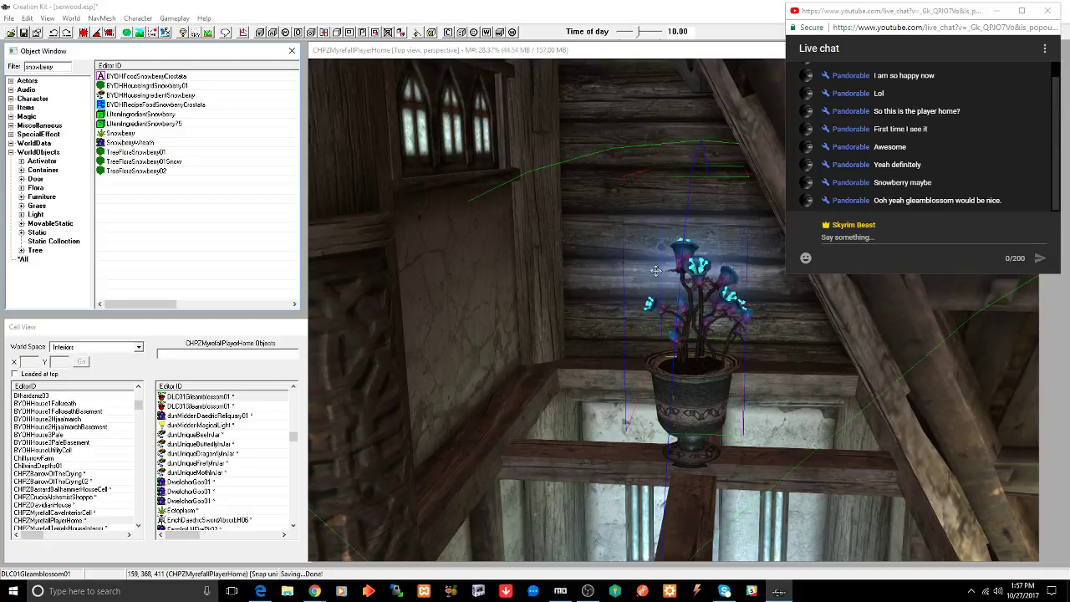
click(700, 276)
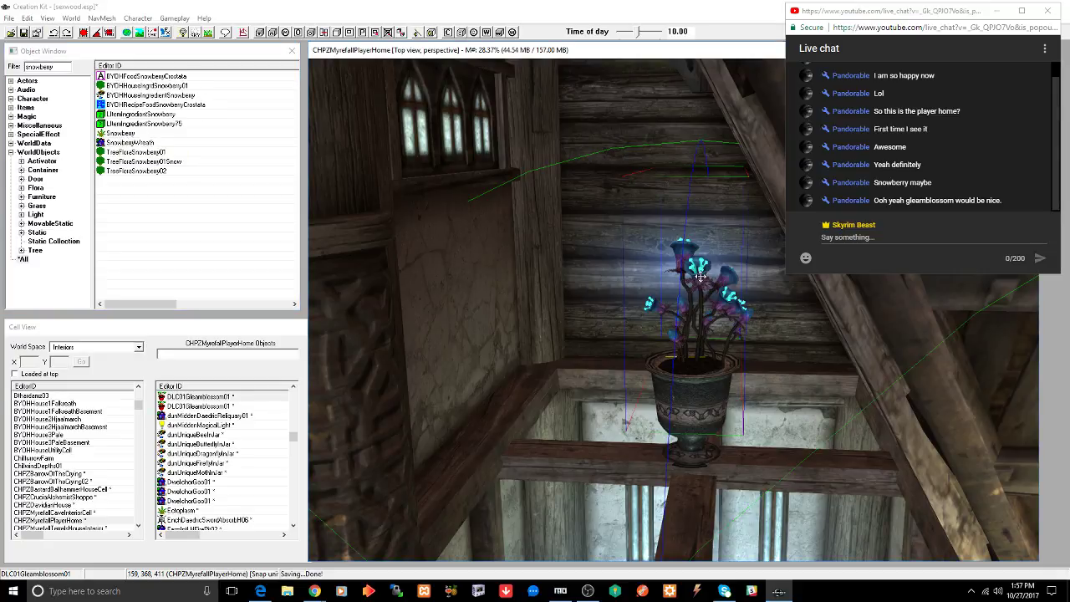
key(ctrl+f)
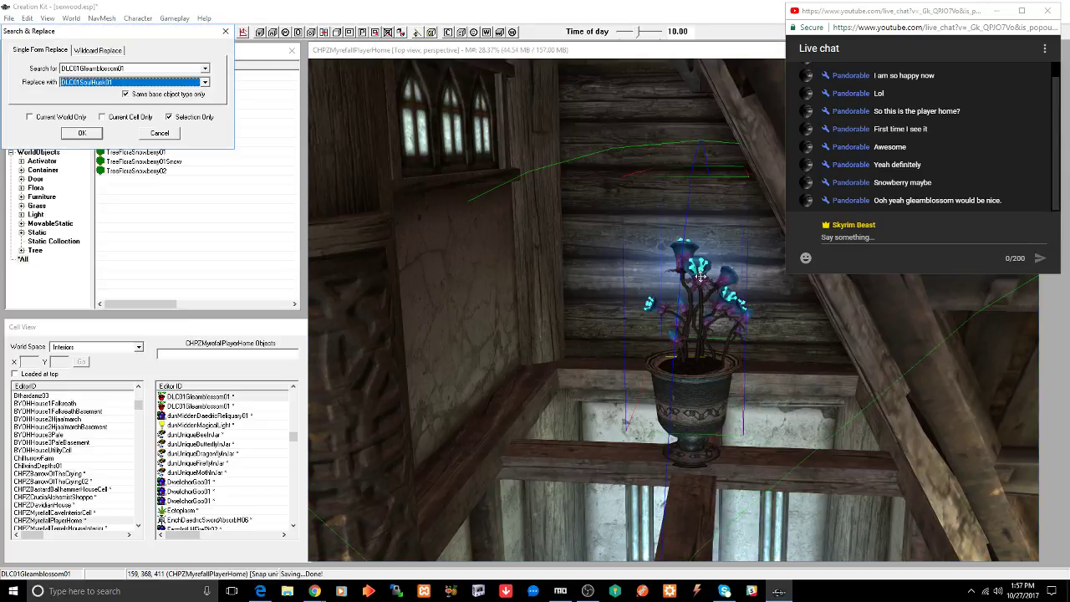
key(s)
click(226, 32)
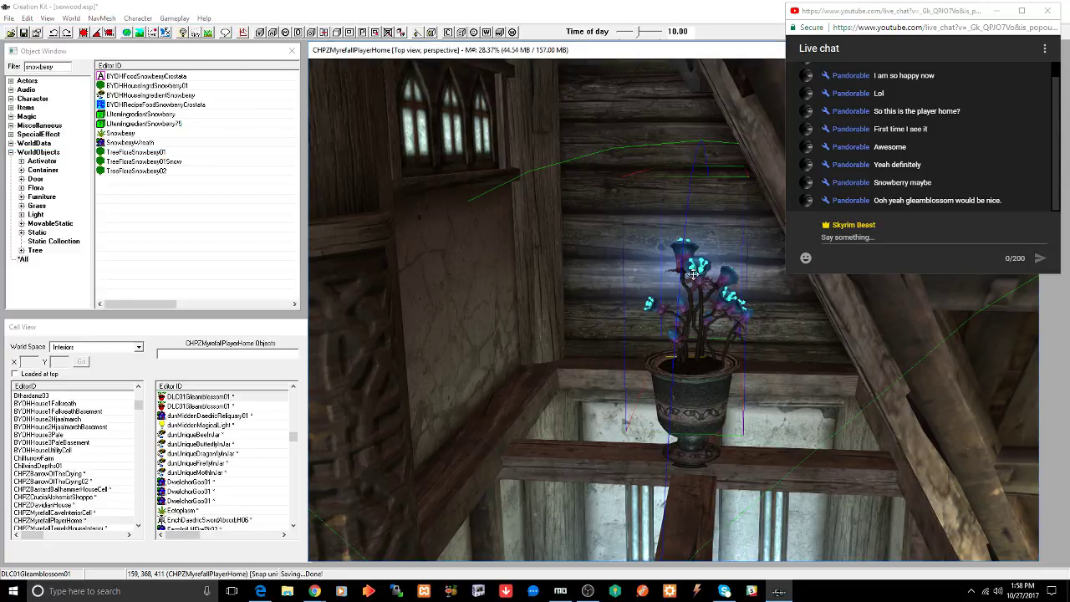
- Delete the gleamblossom from the copied pot and place the Snowberry ingredient in the pot instead
key(Delete)
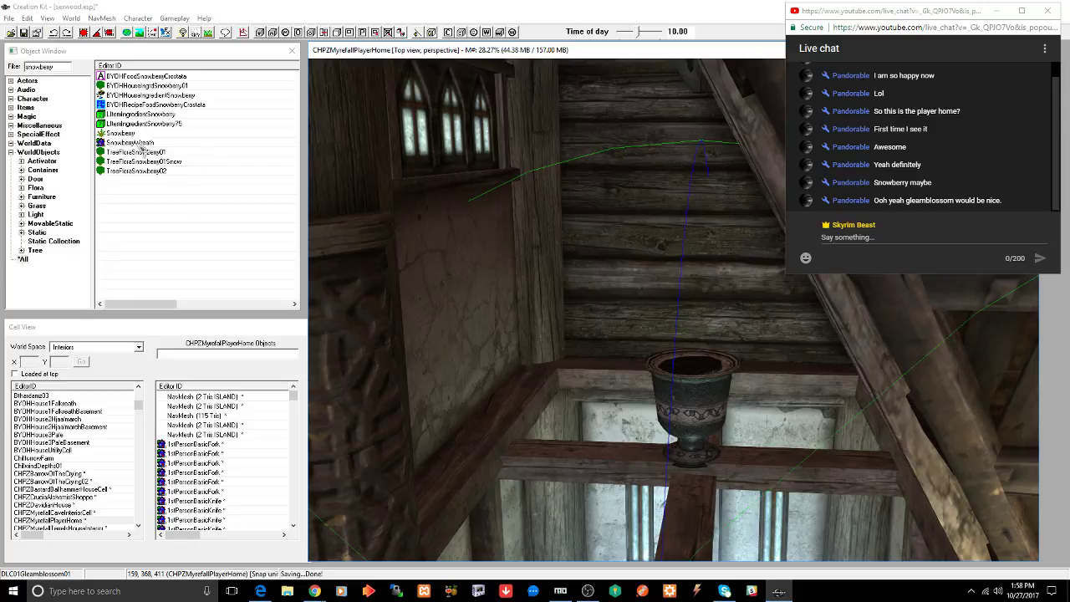
drag(125, 134, 707, 368)
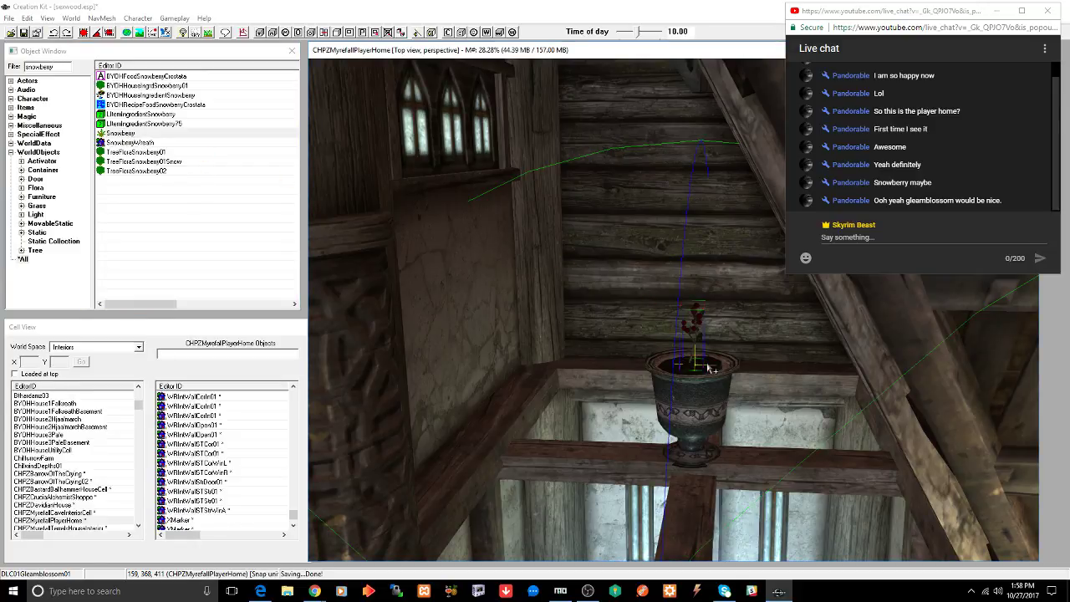
shift+middle_drag(731, 360, 737, 371)
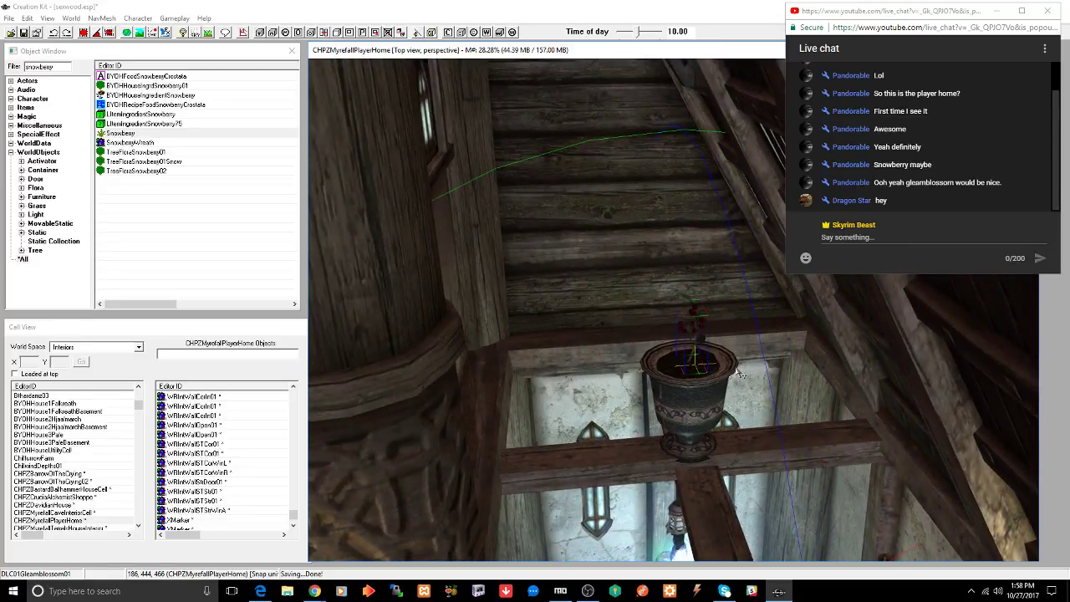
scroll(738, 373, up, 2)
shift+middle_drag(733, 371, 661, 409)
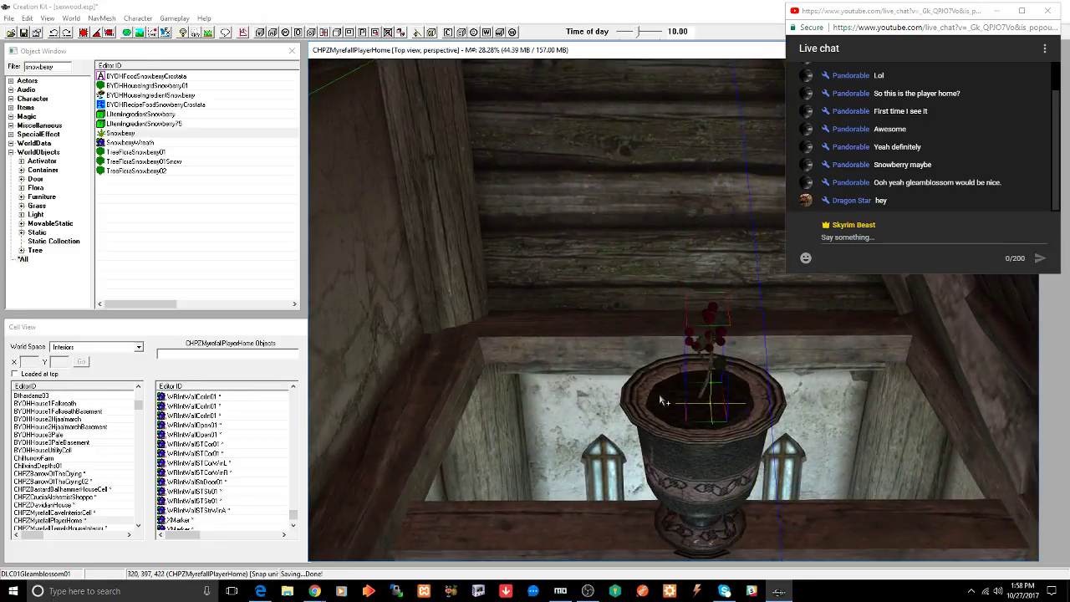
- Adjust the height of the CHPZPlanterSoilStatic soil inside the copied pot
click(666, 398)
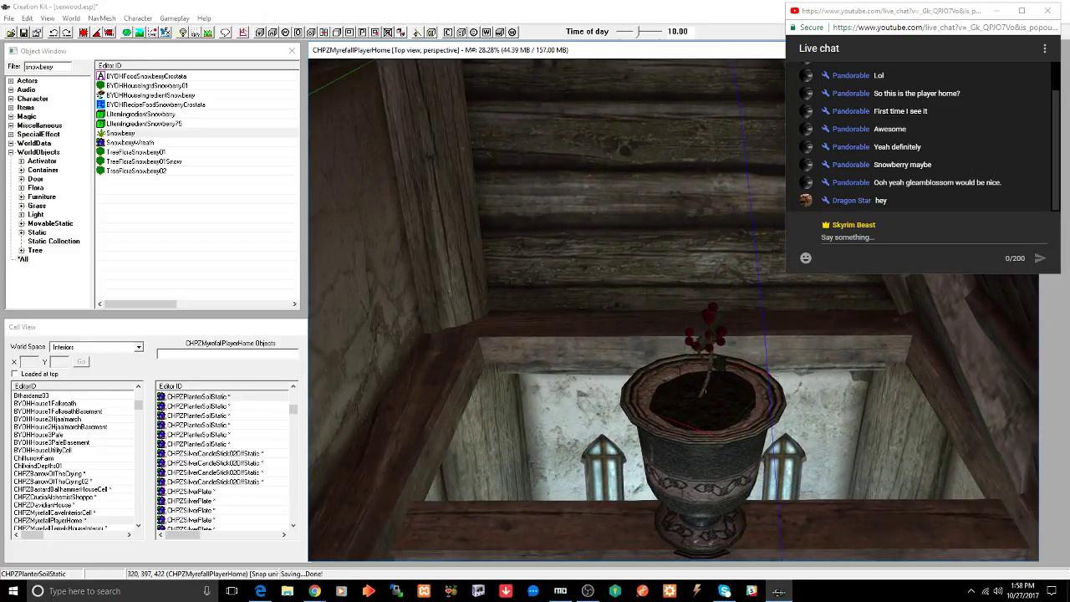
key(z)
mouse_move(680, 402)
mouse_down()
mouse_move(680, 414)
mouse_move(673, 396)
mouse_up()
shift+middle_drag(673, 396, 696, 379)
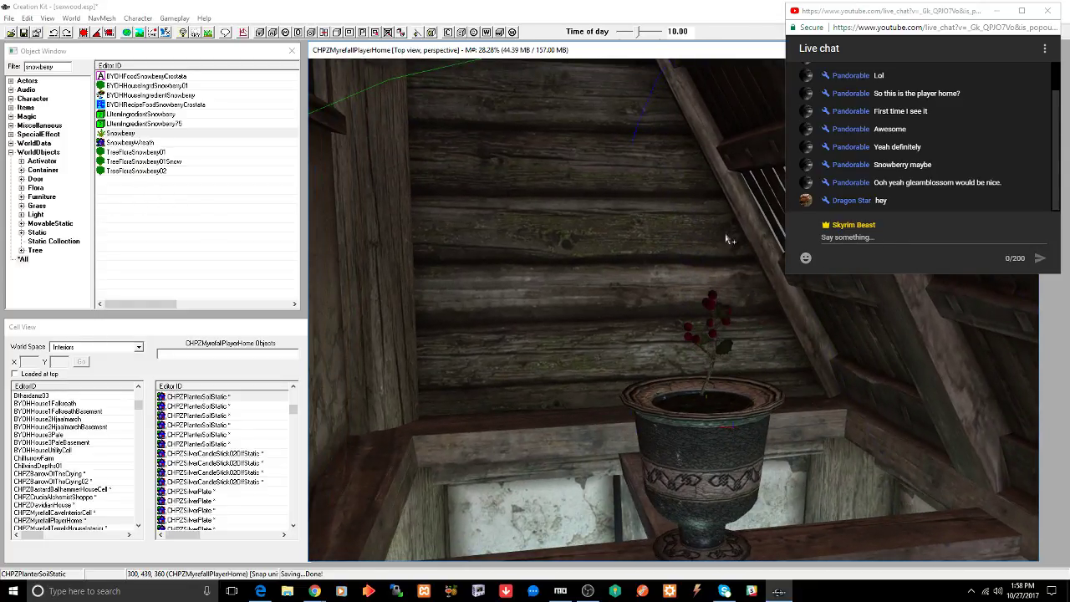
- Replace the small Snowberry sprig in the pot with the TreeFloraSnowberry01 bush
click(712, 333)
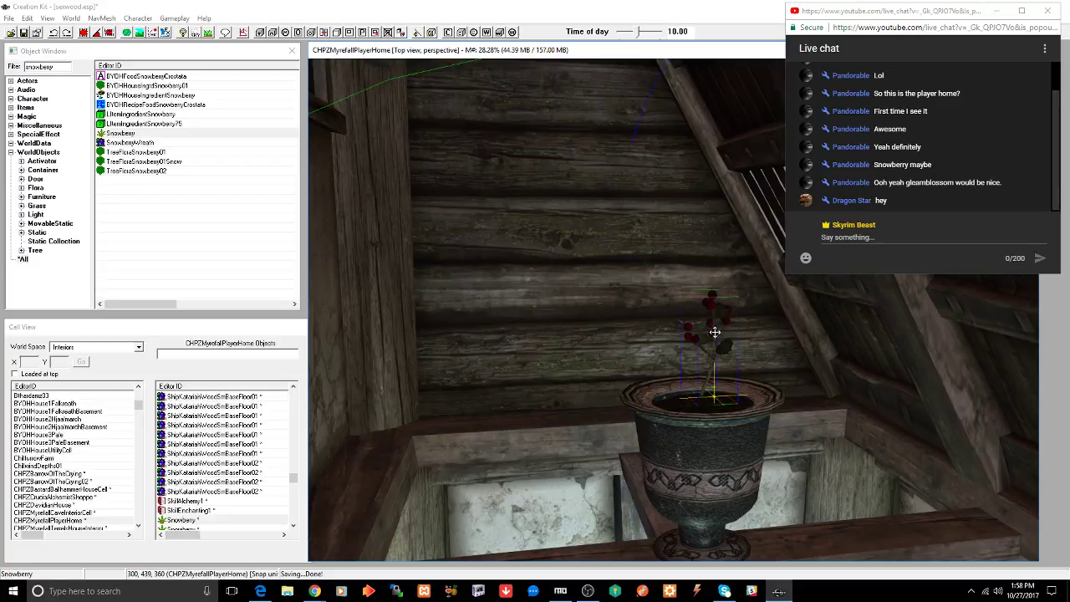
key(Delete)
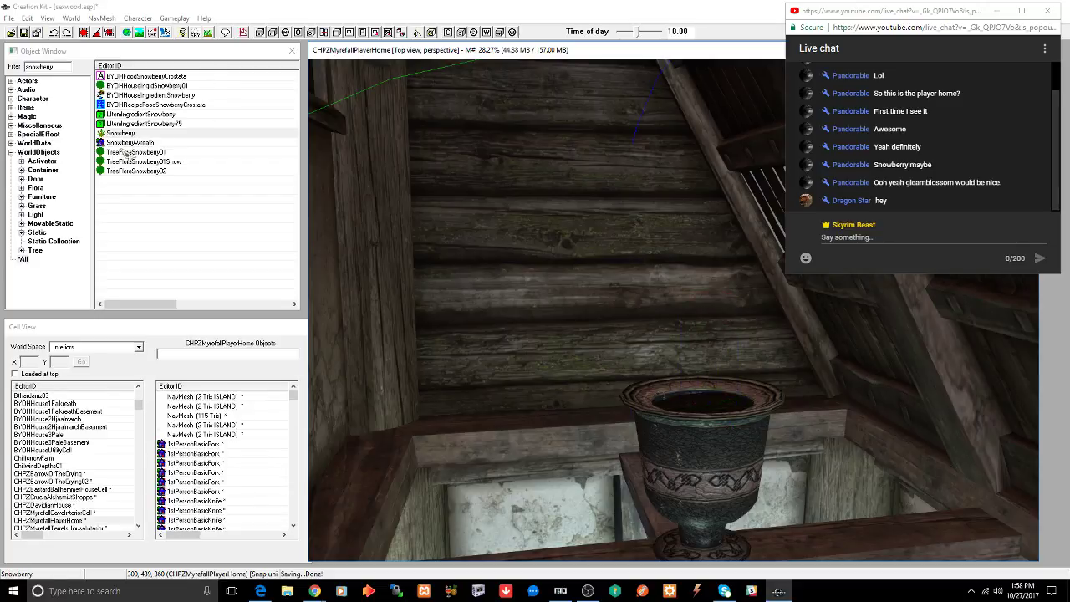
drag(125, 153, 707, 410)
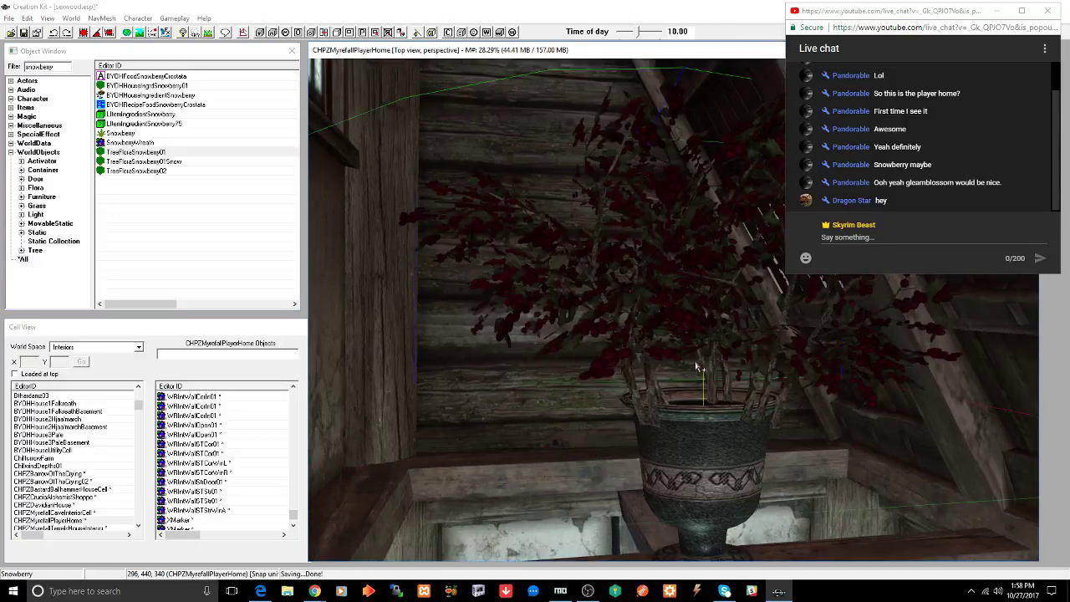
shift+middle_drag(697, 366, 702, 326)
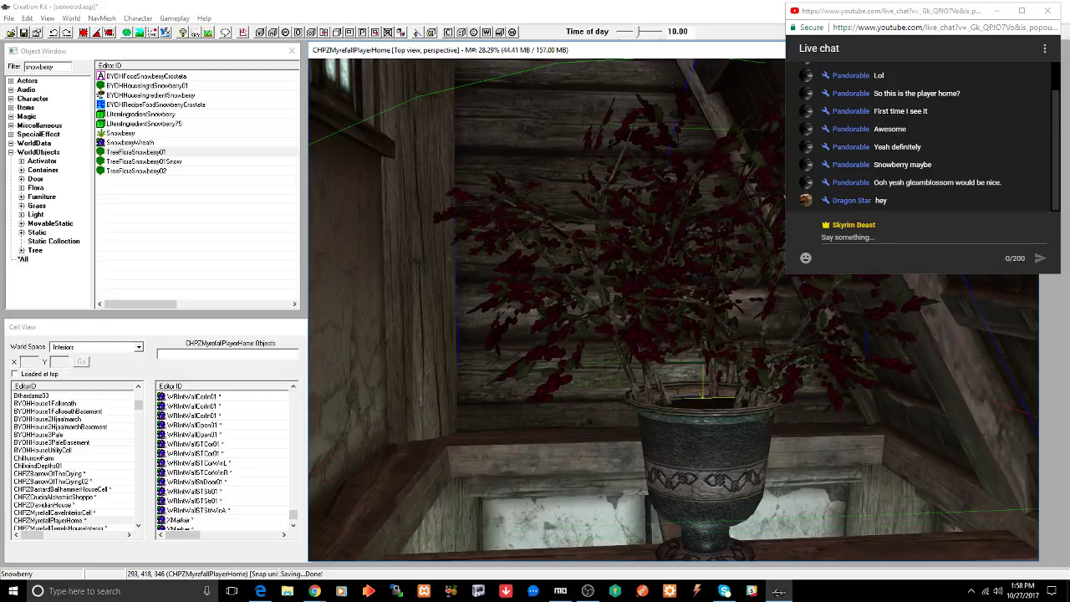
- Replace the oversized bush with TreeFloraSnowberry02, set its trunks down into the middle of the pot, and save the plugin
key(Delete)
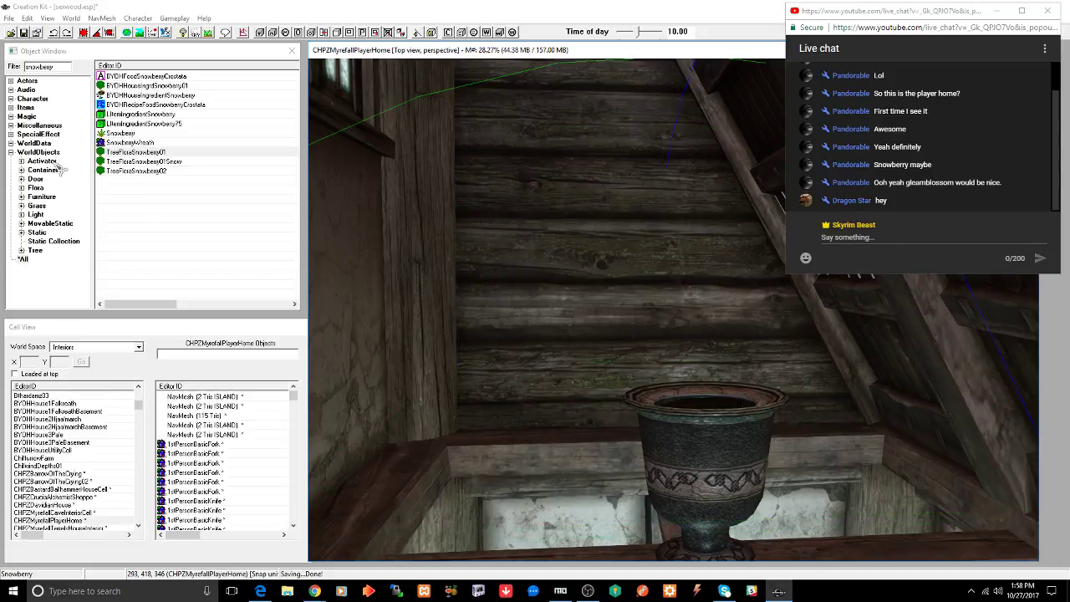
drag(125, 171, 709, 399)
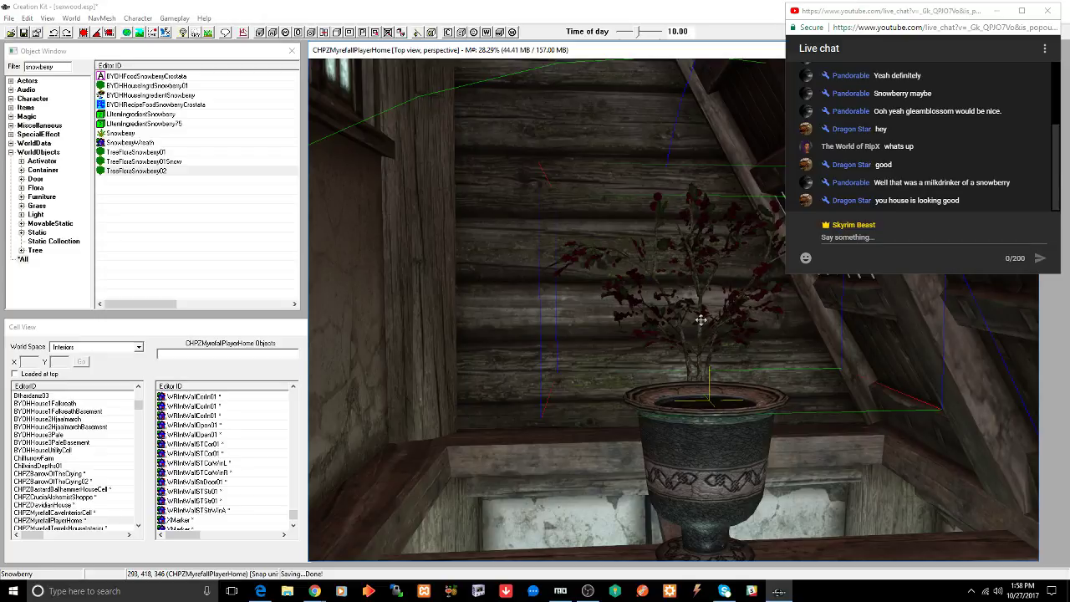
drag(717, 266, 717, 297)
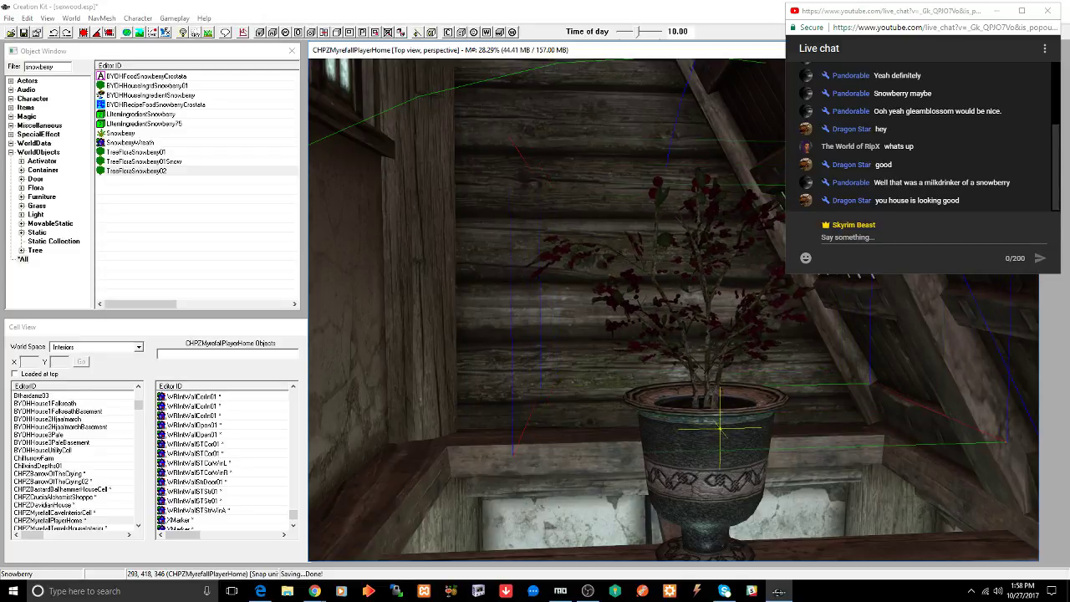
mouse_move(736, 332)
shift+middle_down()
mouse_move(754, 340)
mouse_move(706, 335)
mouse_move(719, 321)
mouse_move(721, 334)
shift+middle_up()
drag(729, 341, 733, 336)
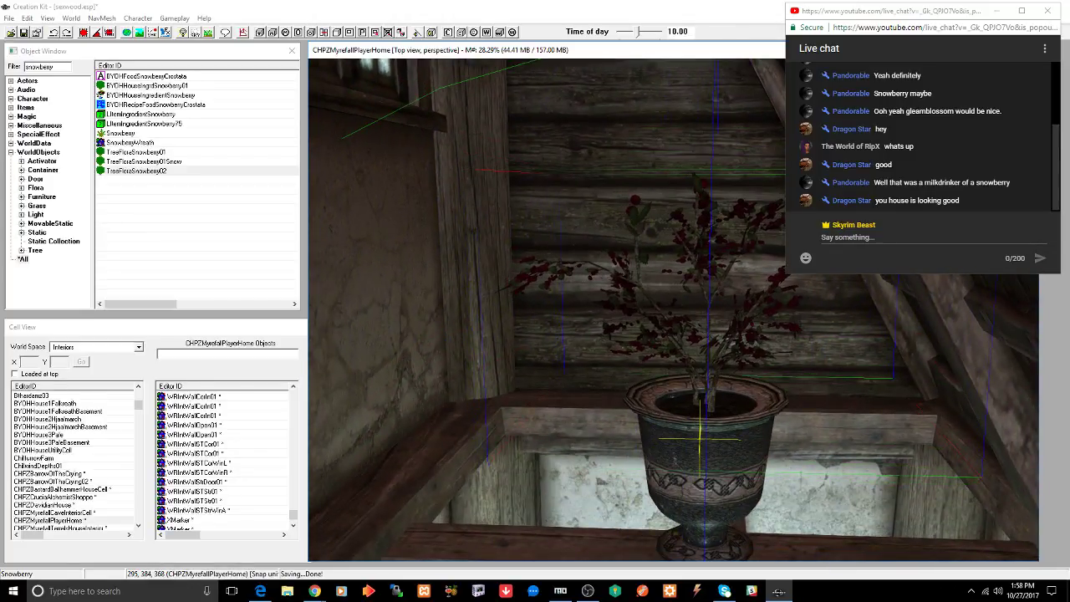
key(ctrl+s)
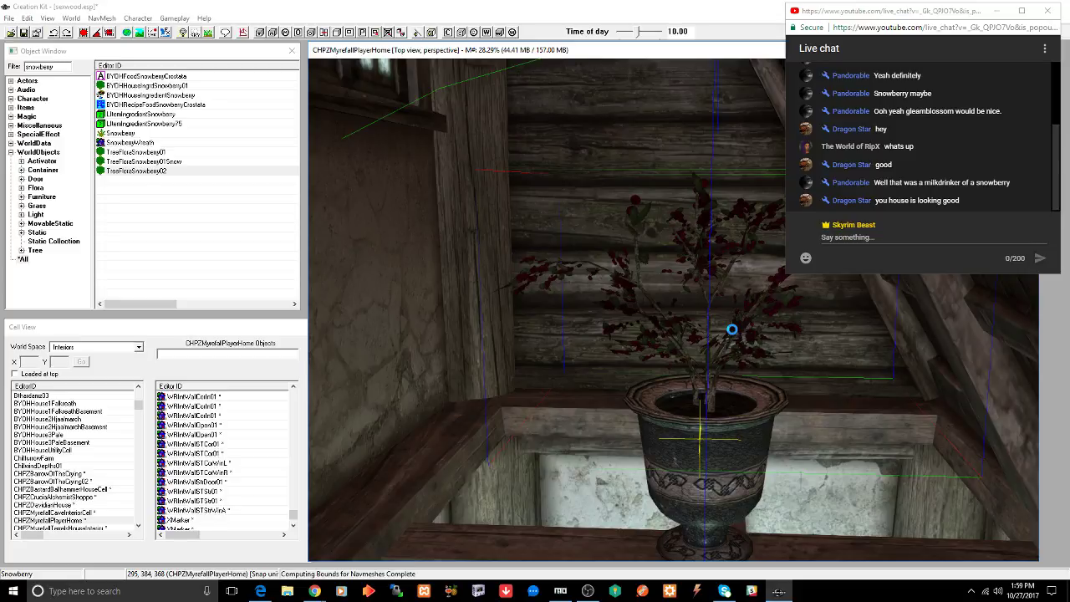
- Examine the loft bedroom's wall plaques, light beams and round rug, and the mannequin room below, for further decorating
scroll(732, 329, down, 5)
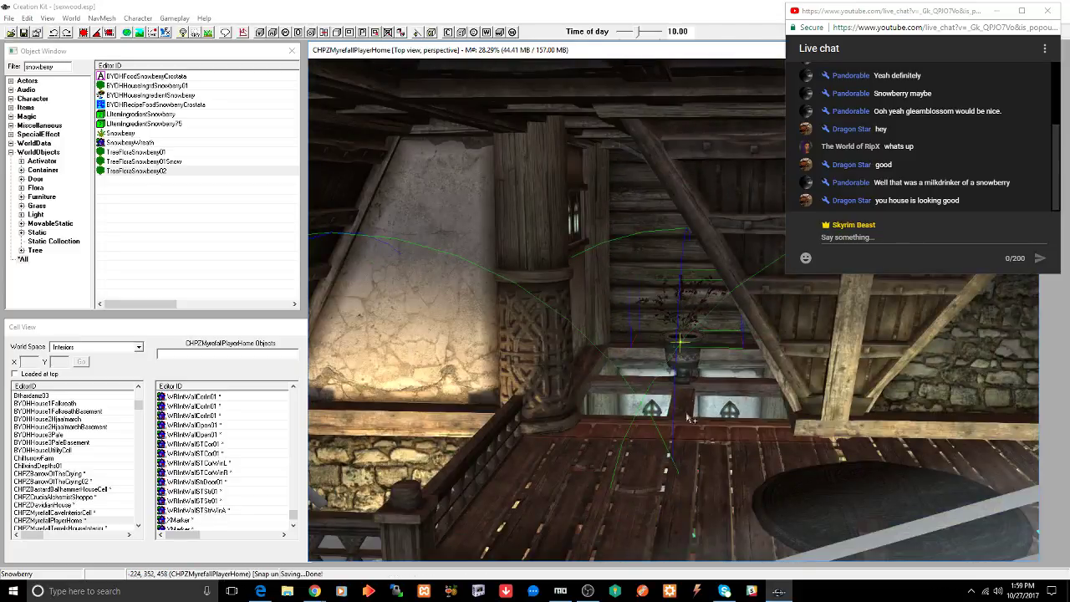
scroll(688, 433, down, 2)
middle_drag(688, 433, 739, 434)
middle_drag(851, 433, 817, 440)
click(811, 323)
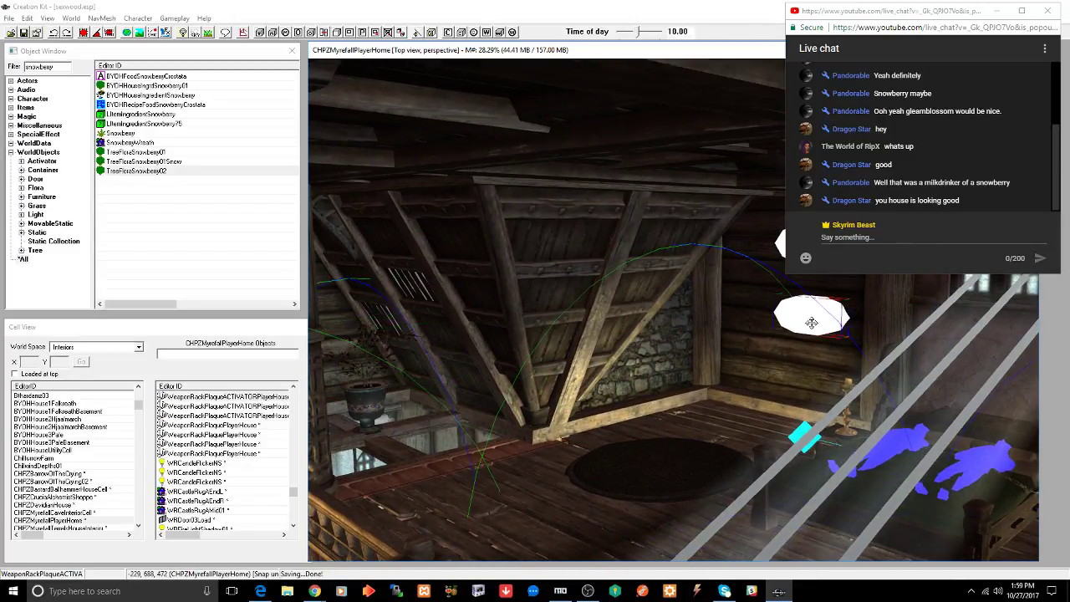
shift+middle_drag(798, 472, 830, 449)
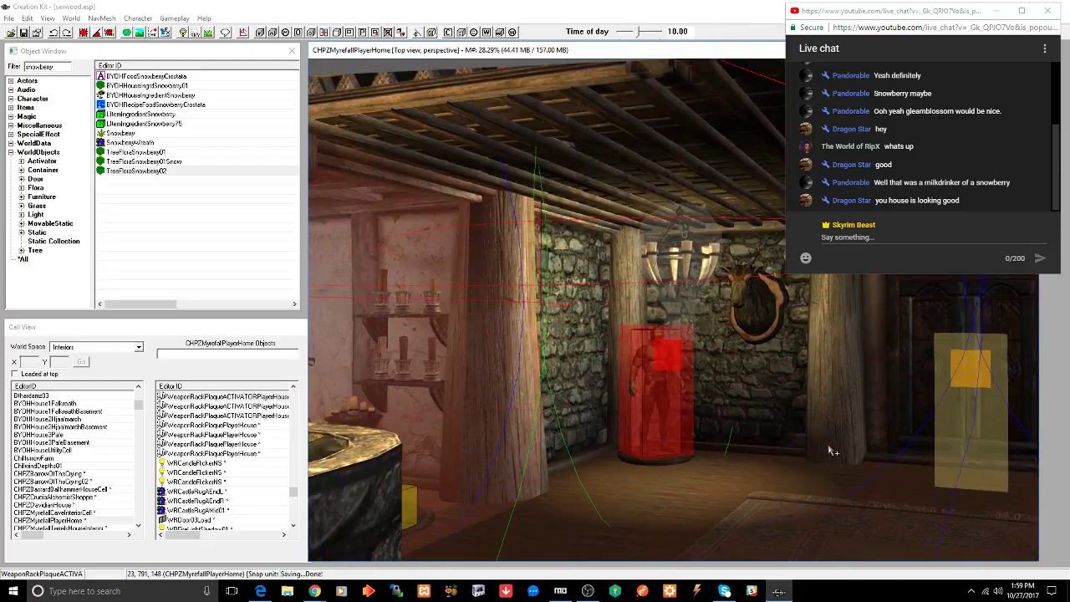
click(747, 379)
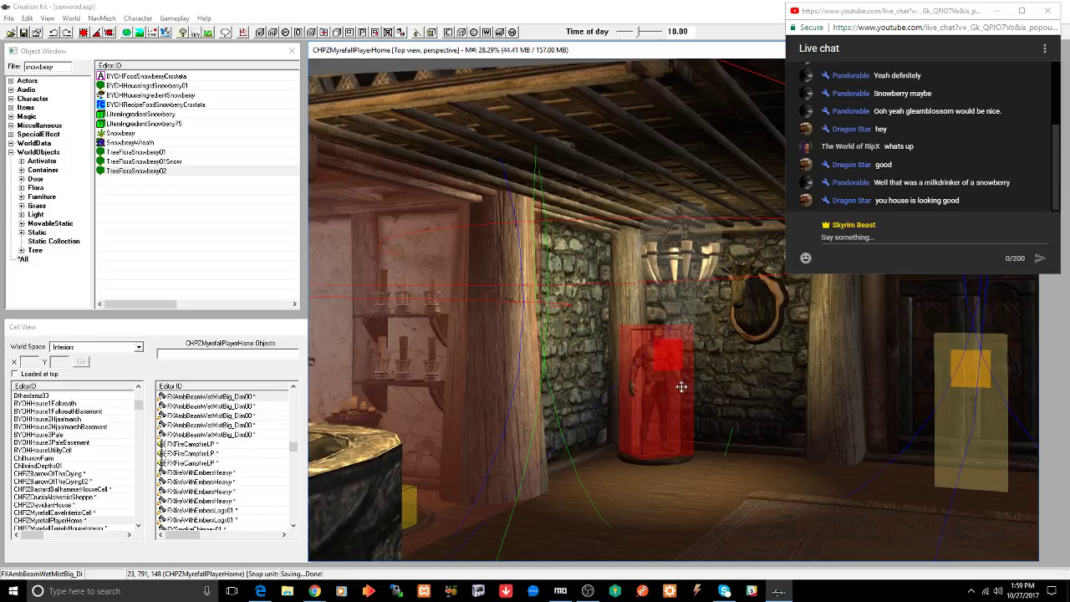
middle_drag(701, 363, 703, 397)
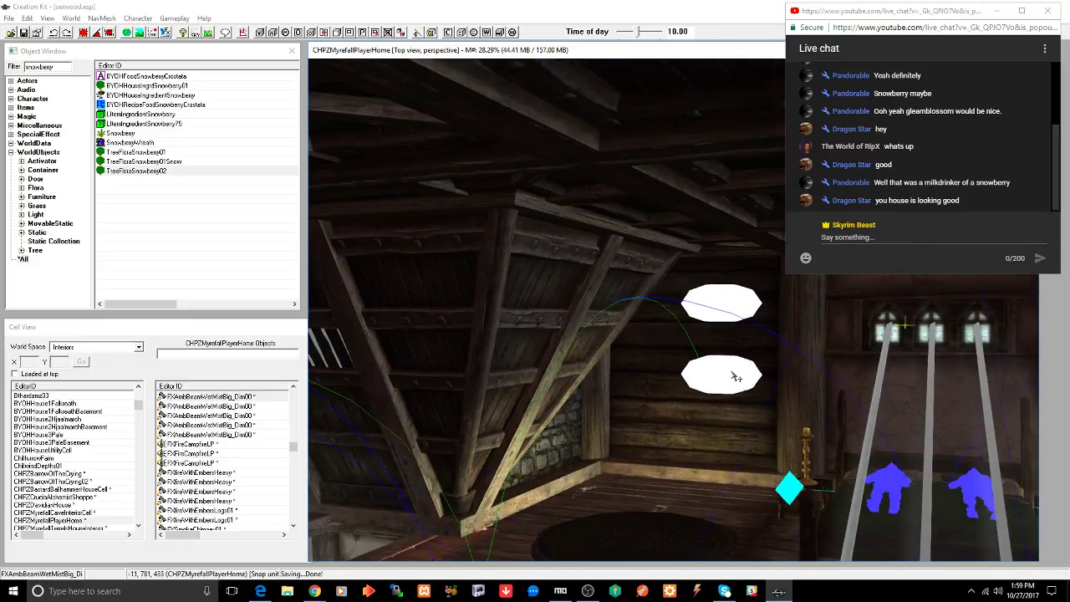
click(732, 371)
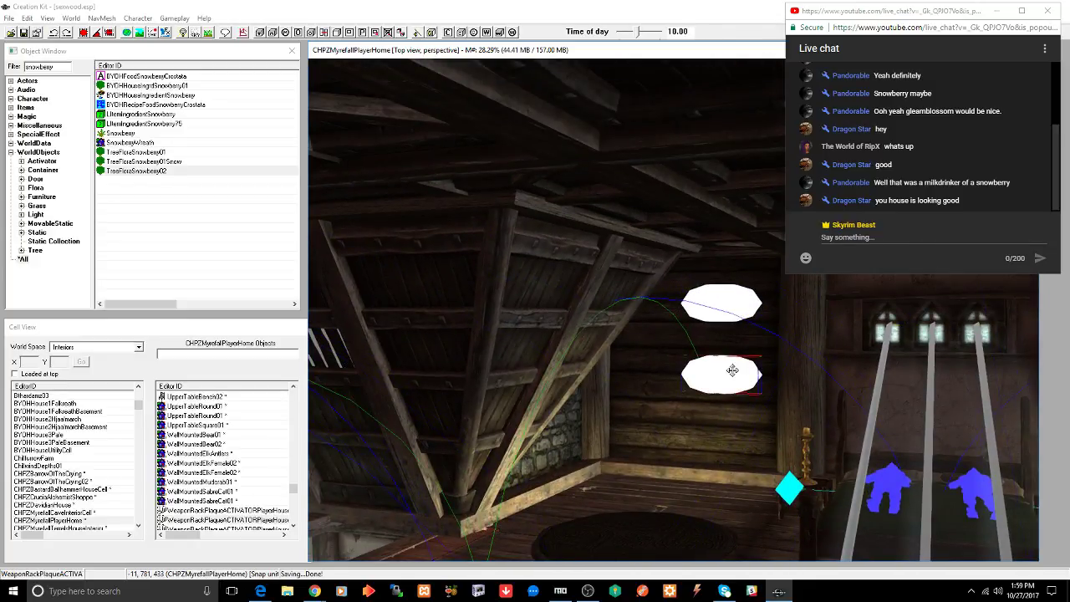
mouse_move(724, 386)
shift+middle_down()
mouse_move(755, 394)
mouse_move(702, 382)
mouse_move(670, 414)
mouse_move(681, 413)
shift+middle_up()
click(726, 387)
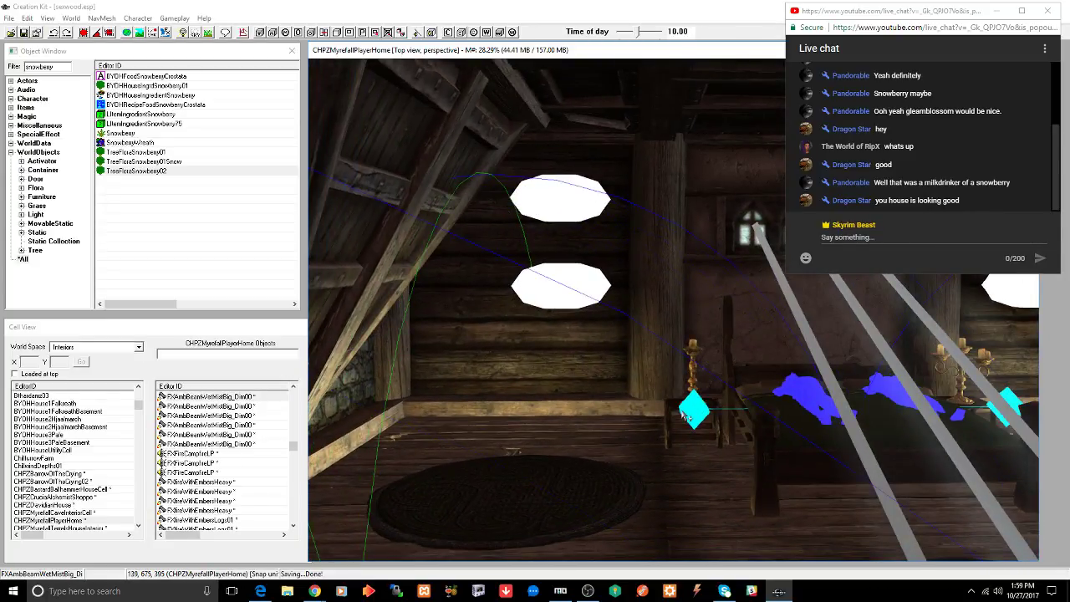
click(529, 504)
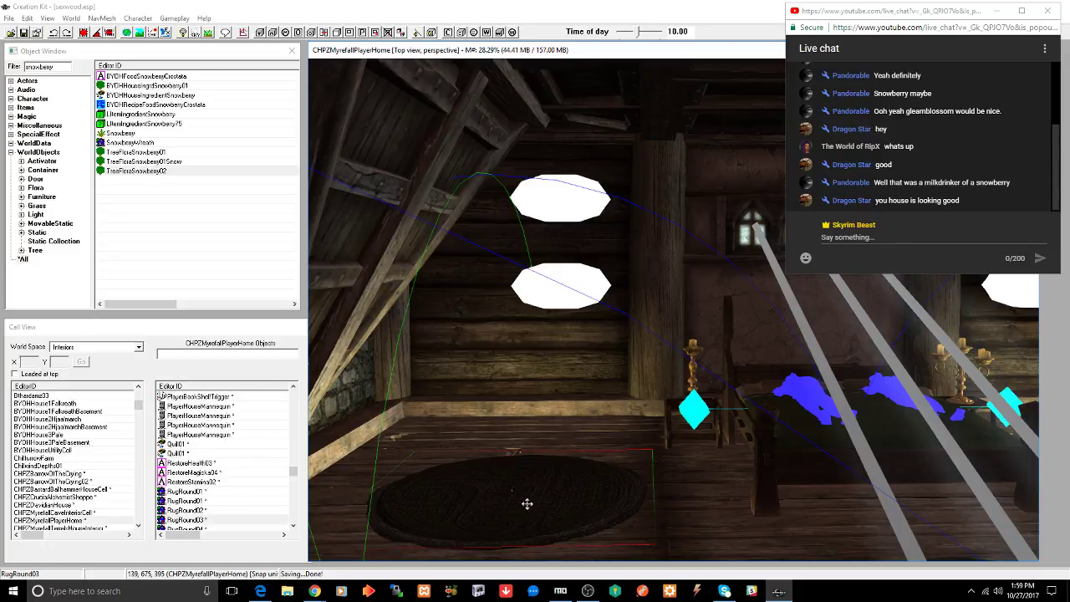
- Filter the objects for "shrine", sort them by form type, and place ShrineOfKynareth in the loft corner beyond the round rug
middle_drag(528, 501, 760, 502)
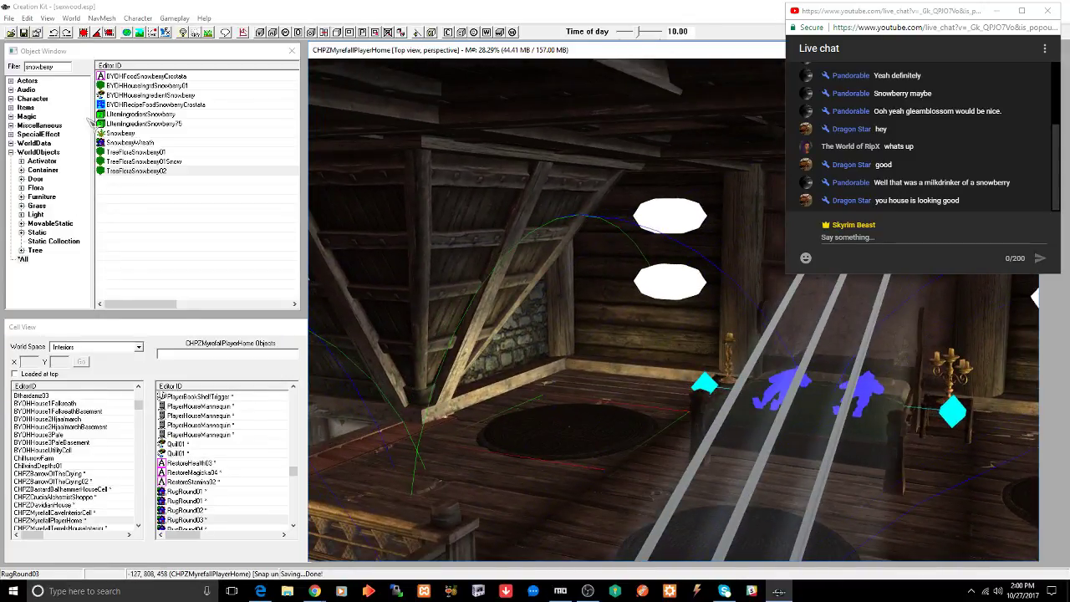
double_click(59, 66)
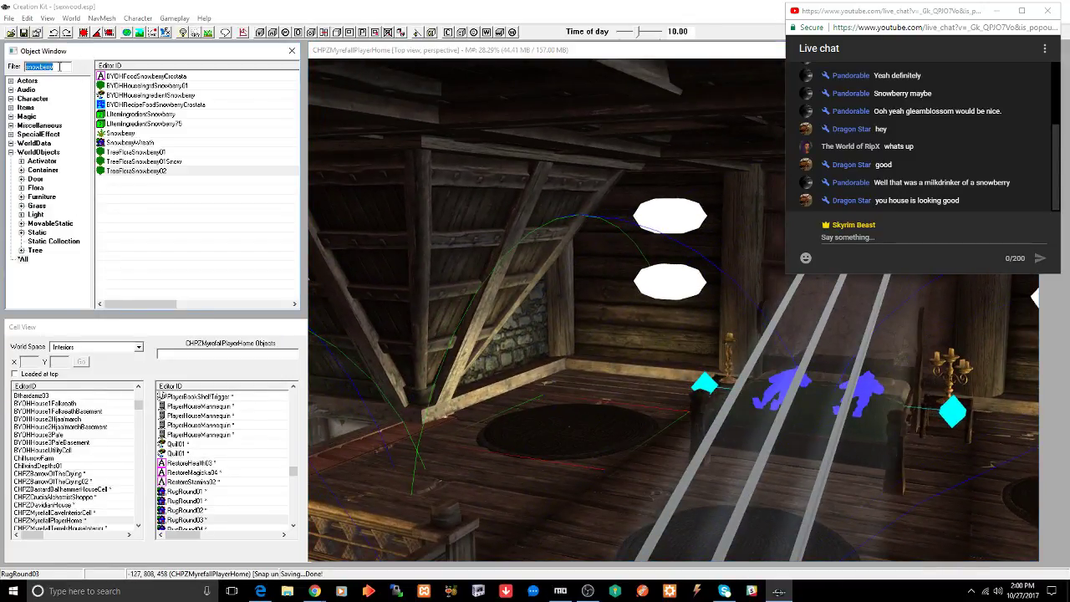
text(sn)
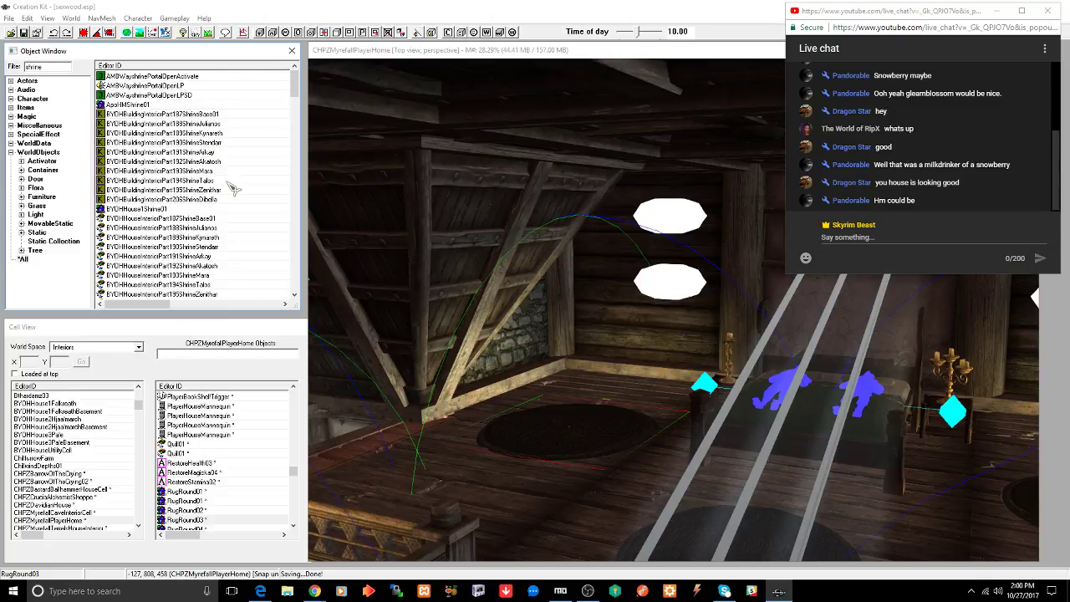
scroll(234, 188, down, 6)
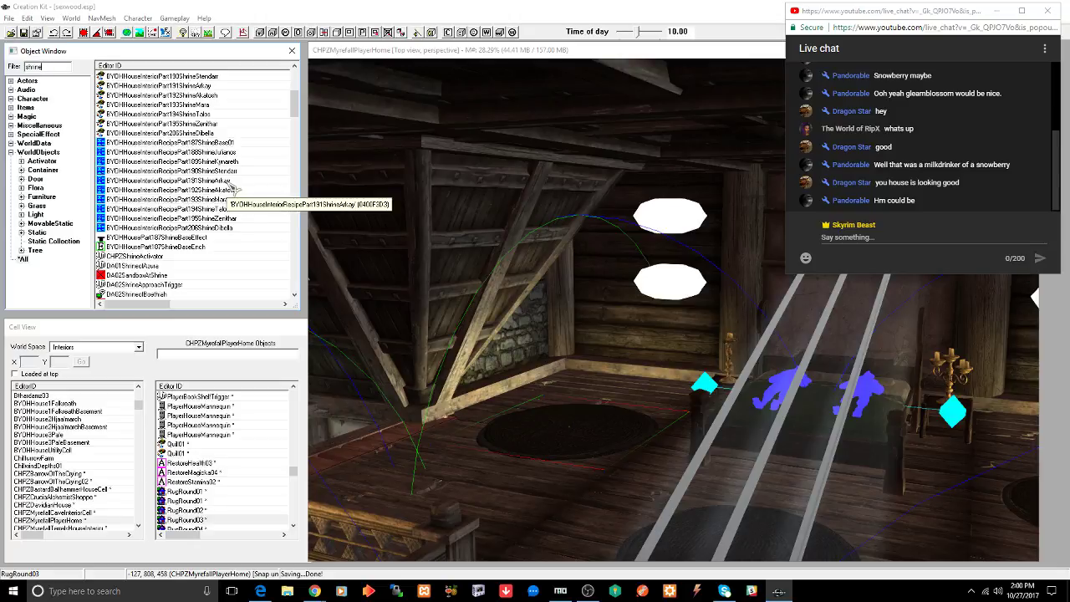
drag(112, 304, 173, 308)
click(261, 66)
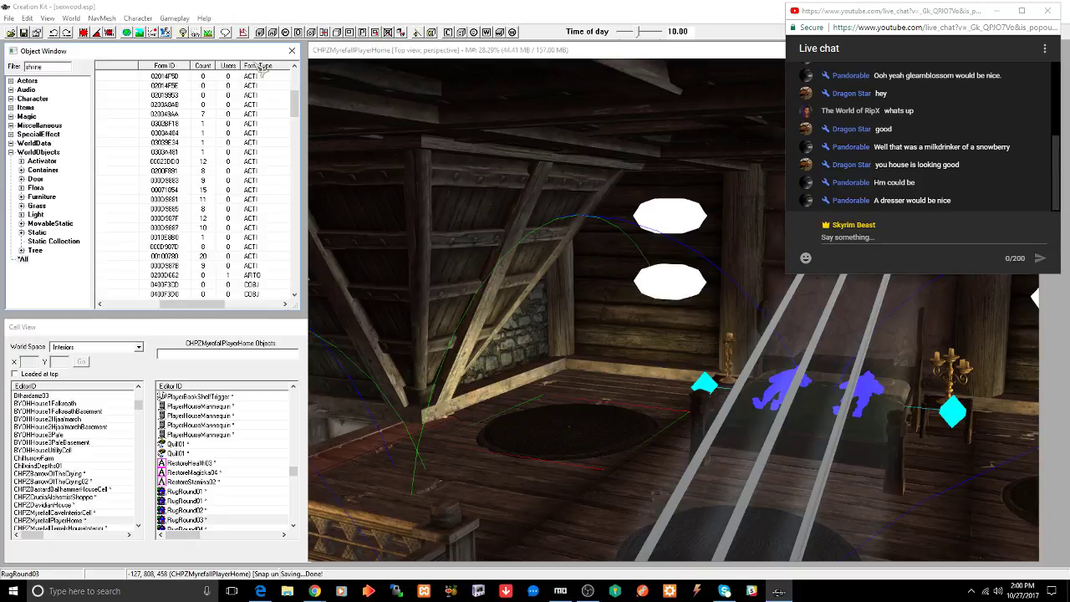
drag(216, 307, 149, 311)
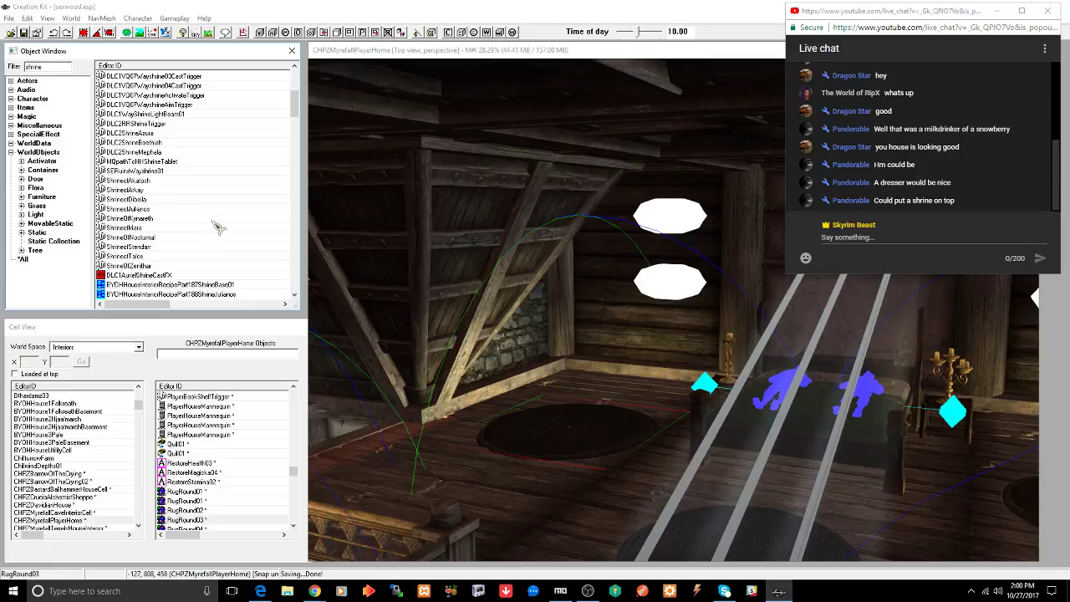
drag(148, 222, 619, 425)
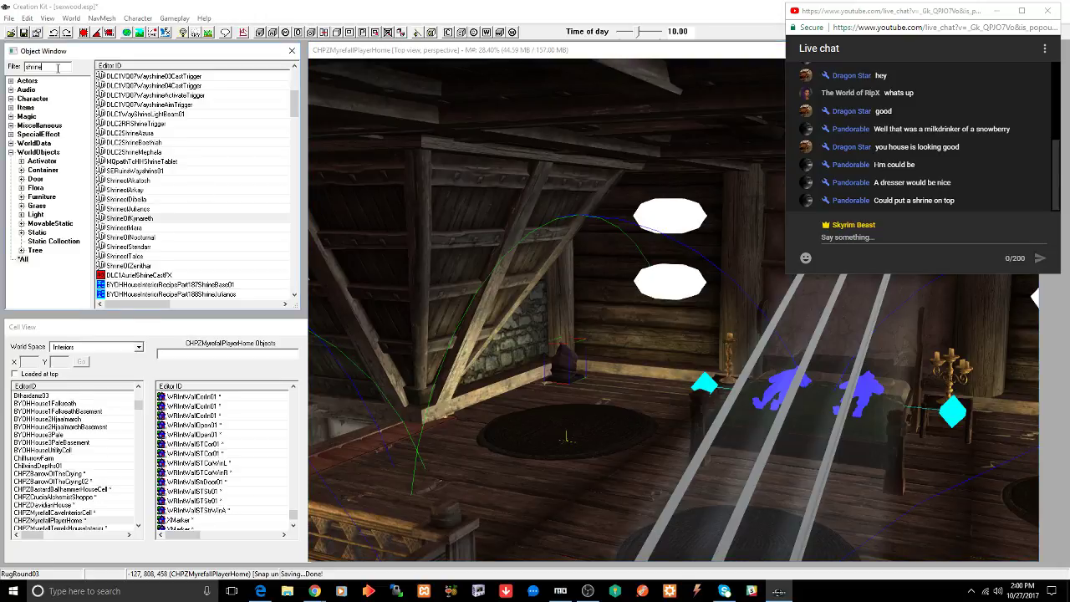
- Find UpperDresser01 with the filter "upperdresser", place it by the shrine, and rotate it with angle snapping so its drawers face the room
double_click(58, 68)
text(upperdresser)
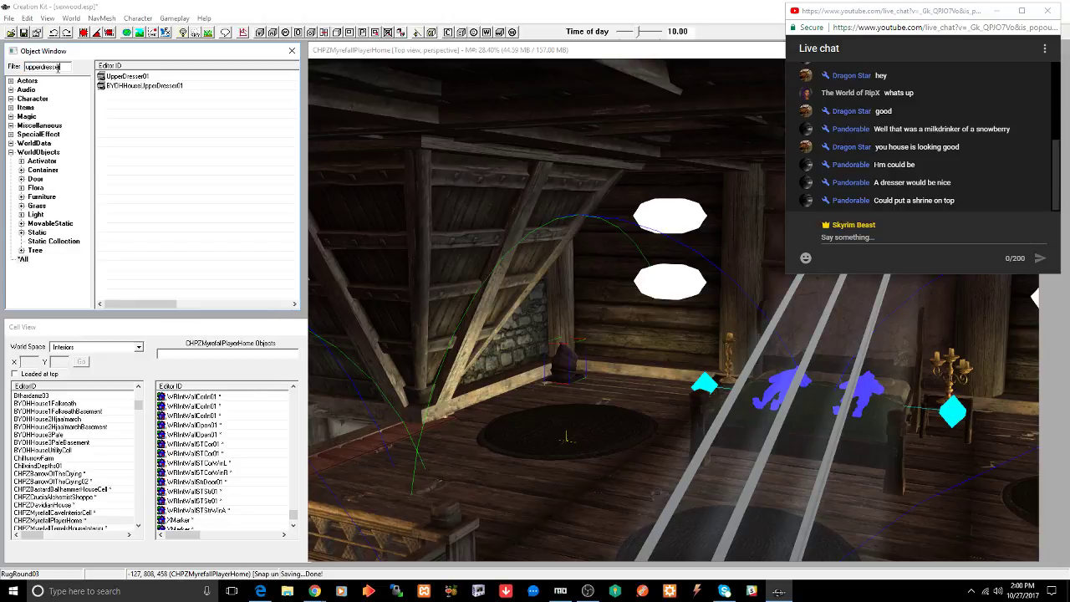
drag(116, 77, 603, 403)
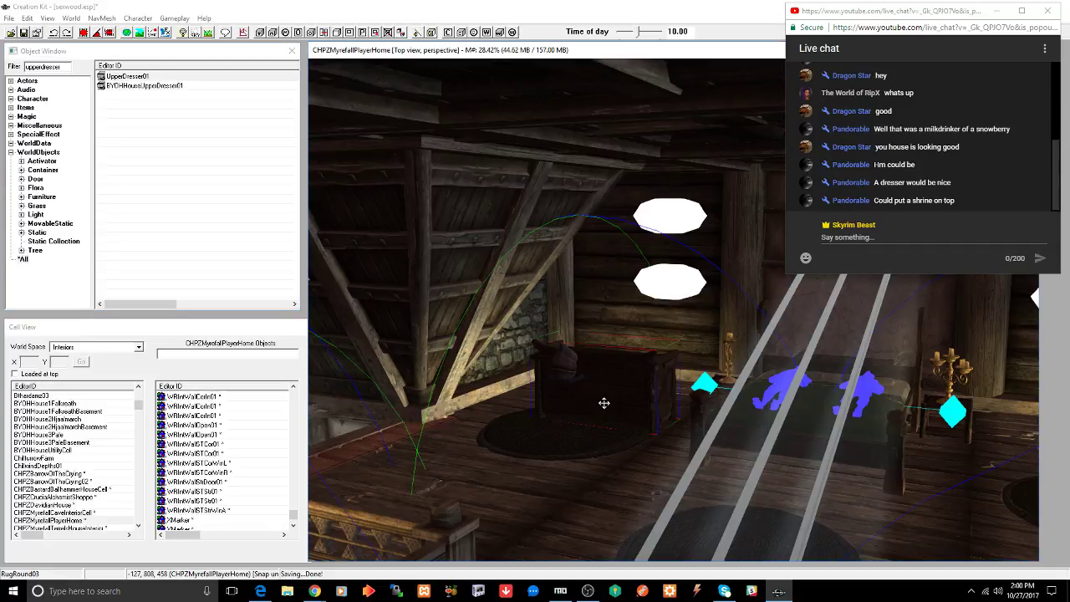
right_drag(614, 387, 253, 190)
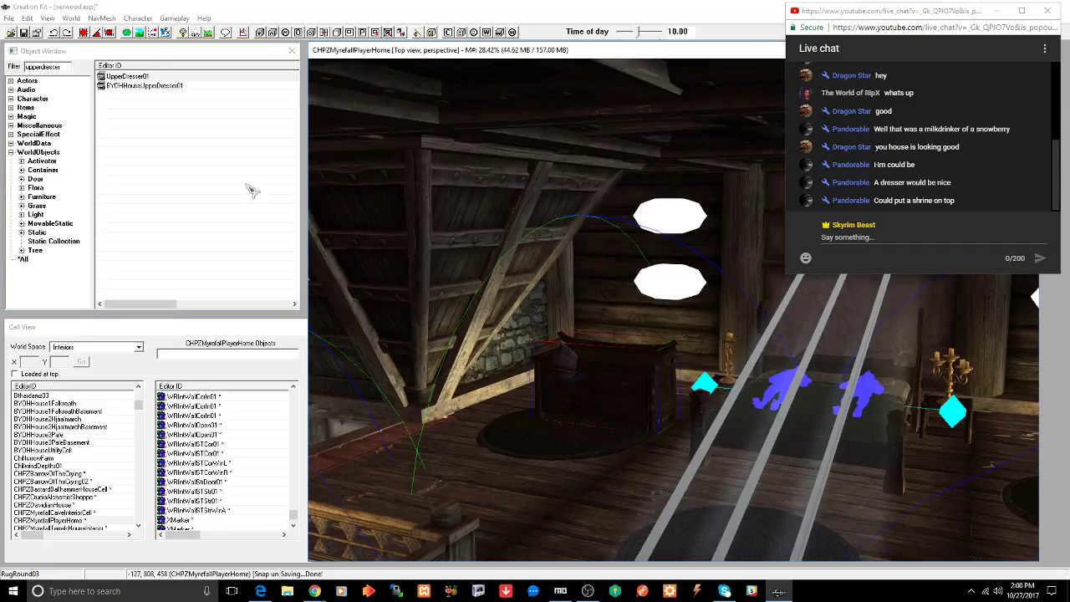
click(97, 34)
right_drag(625, 393, 635, 394)
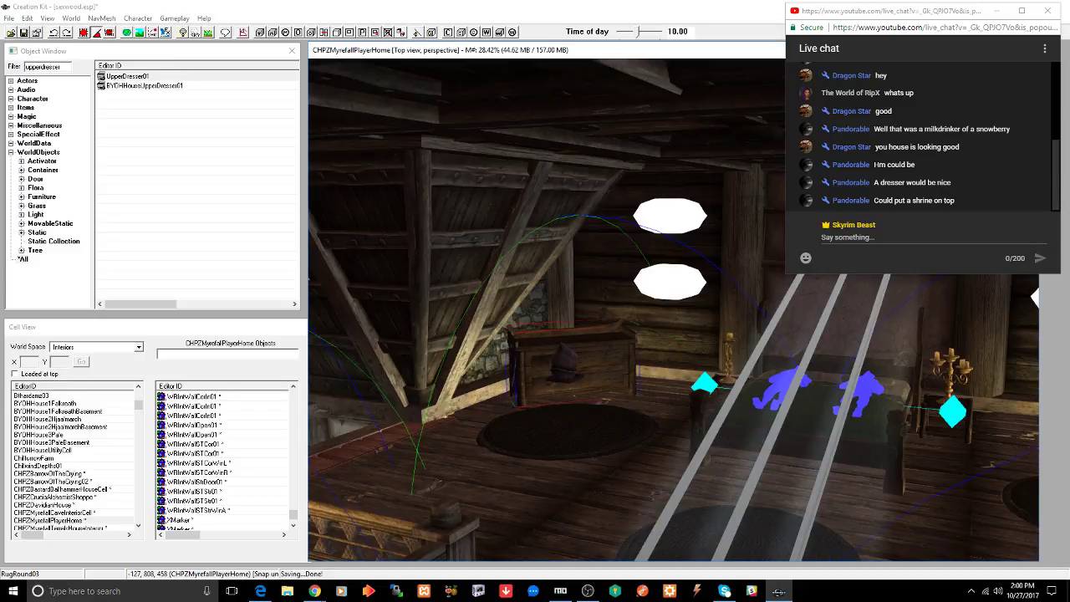
- Raise the ShrineOfKynareth onto the dresser and drop it so its base rests on the dresser top
click(570, 368)
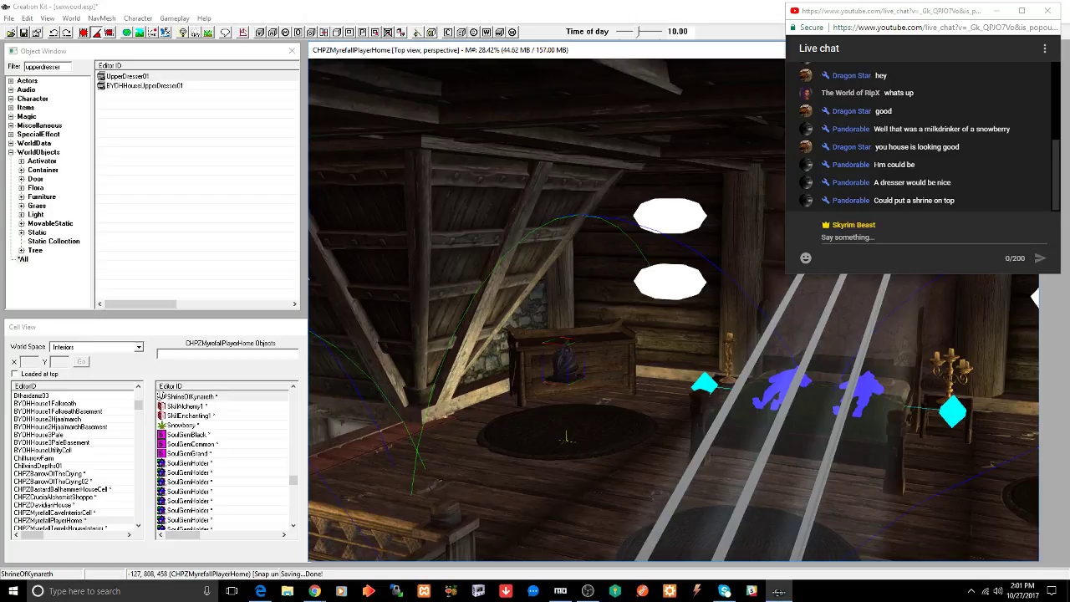
right_drag(570, 368, 570, 368)
drag(566, 365, 571, 328)
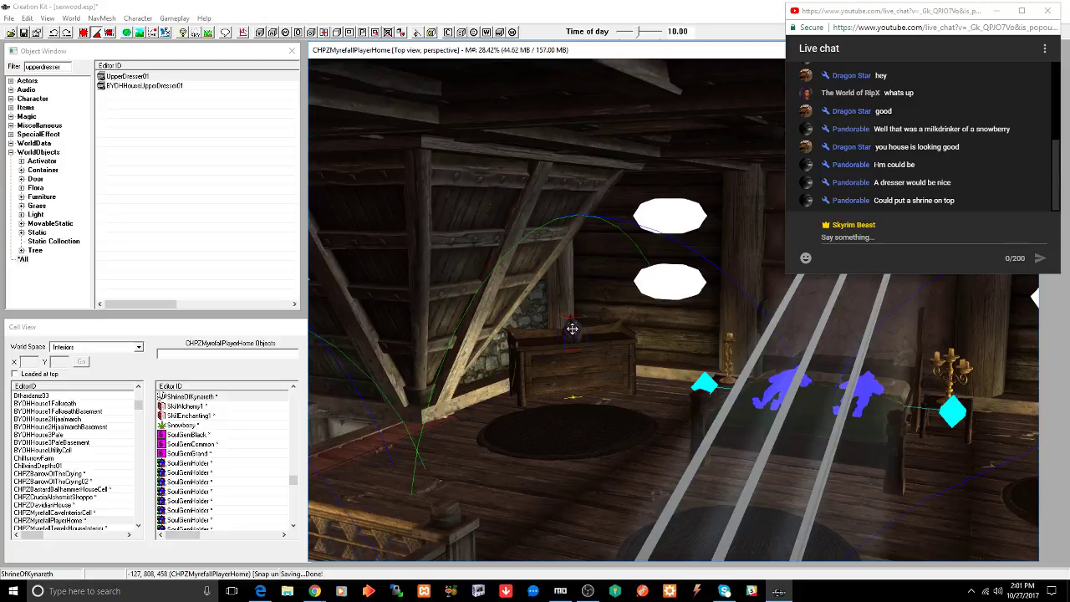
key(c)
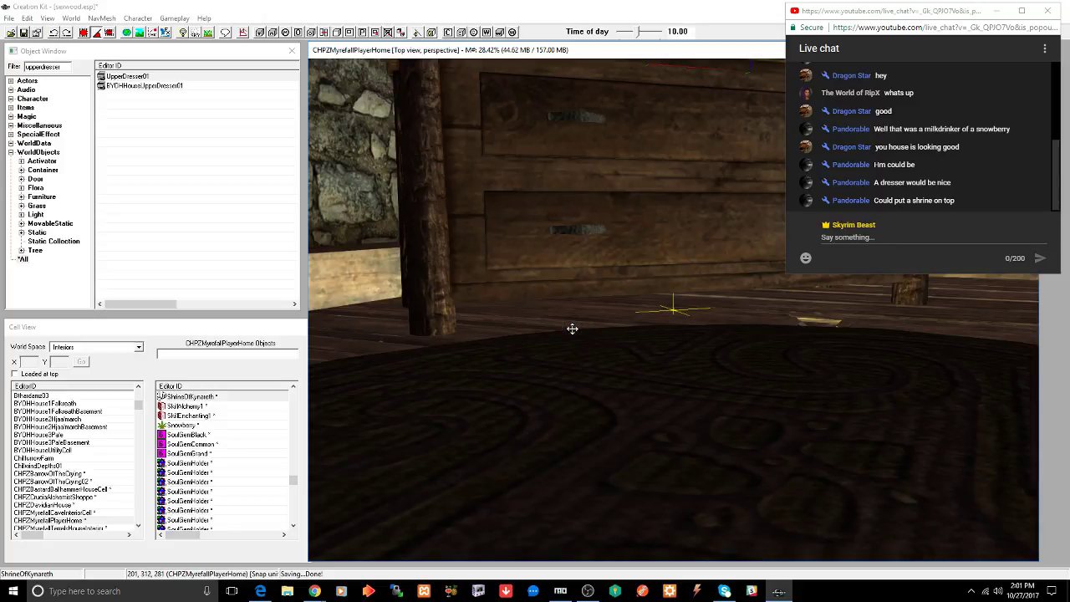
scroll(572, 329, down, 5)
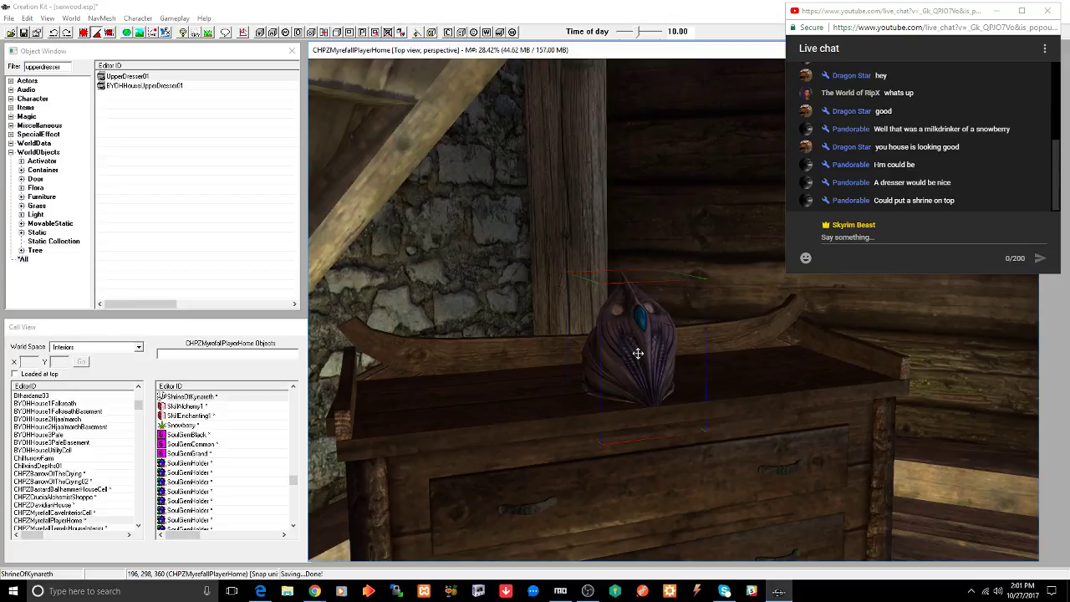
drag(638, 353, 637, 281)
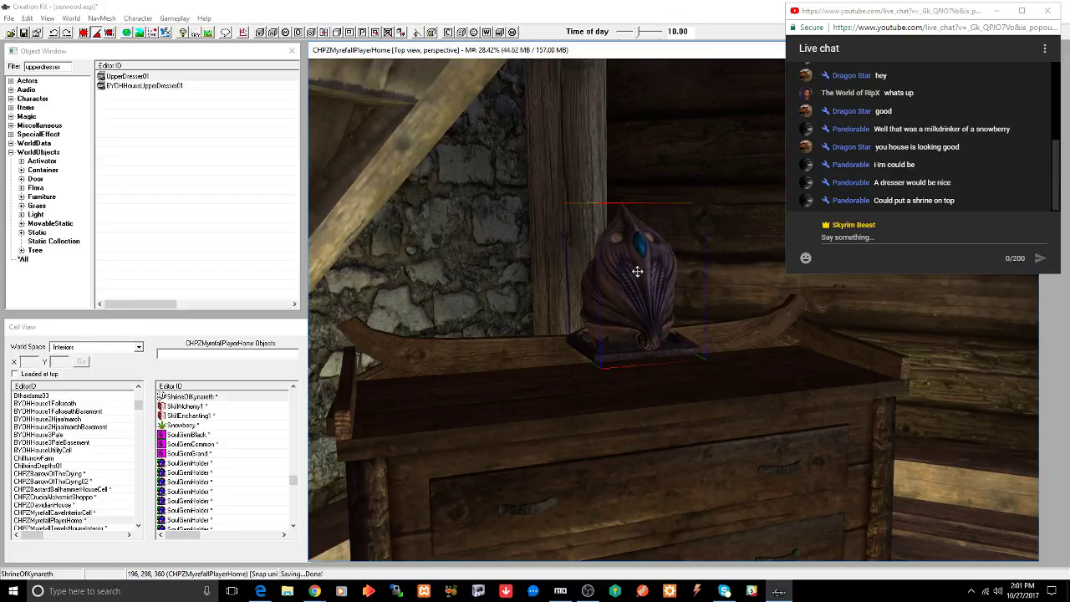
key(f)
shift+middle_drag(637, 271, 630, 344)
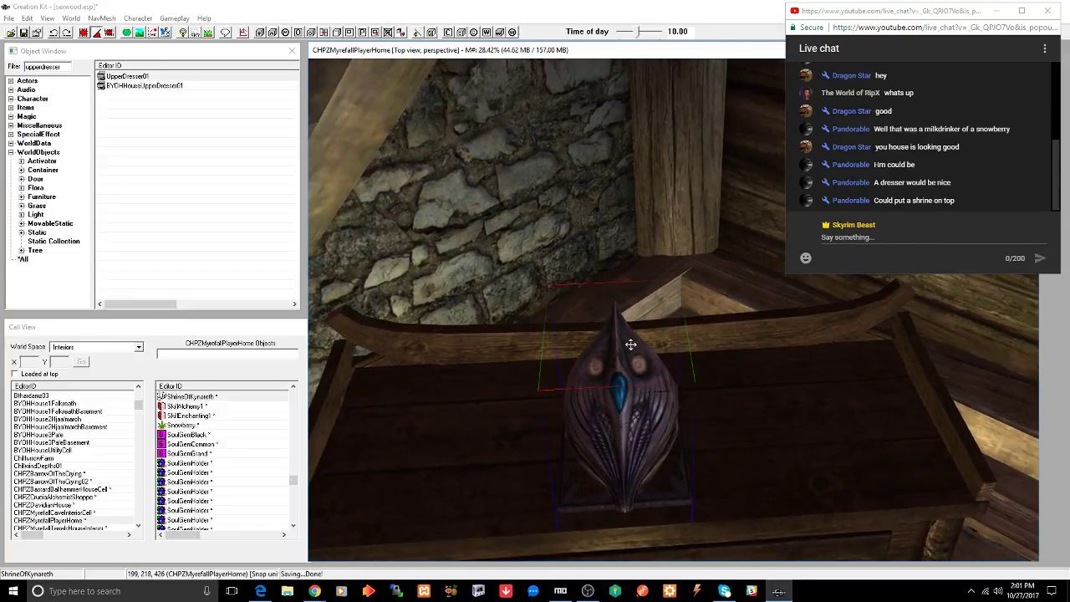
- Select the dresser together with the shrine and move both back into the loft corner
scroll(631, 344, down, 4)
ctrl+click(581, 406)
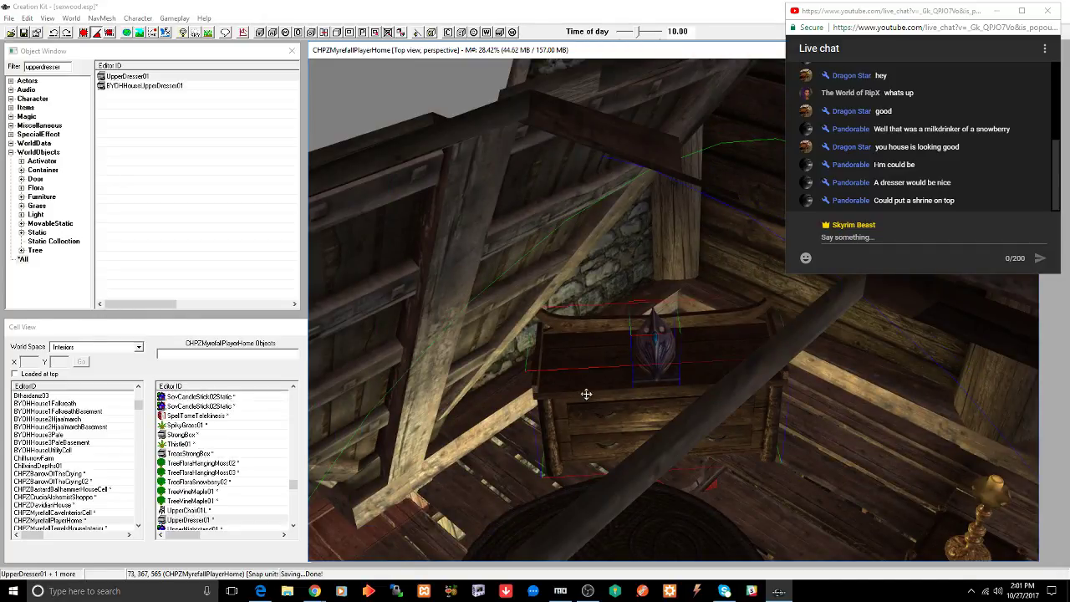
drag(586, 394, 627, 365)
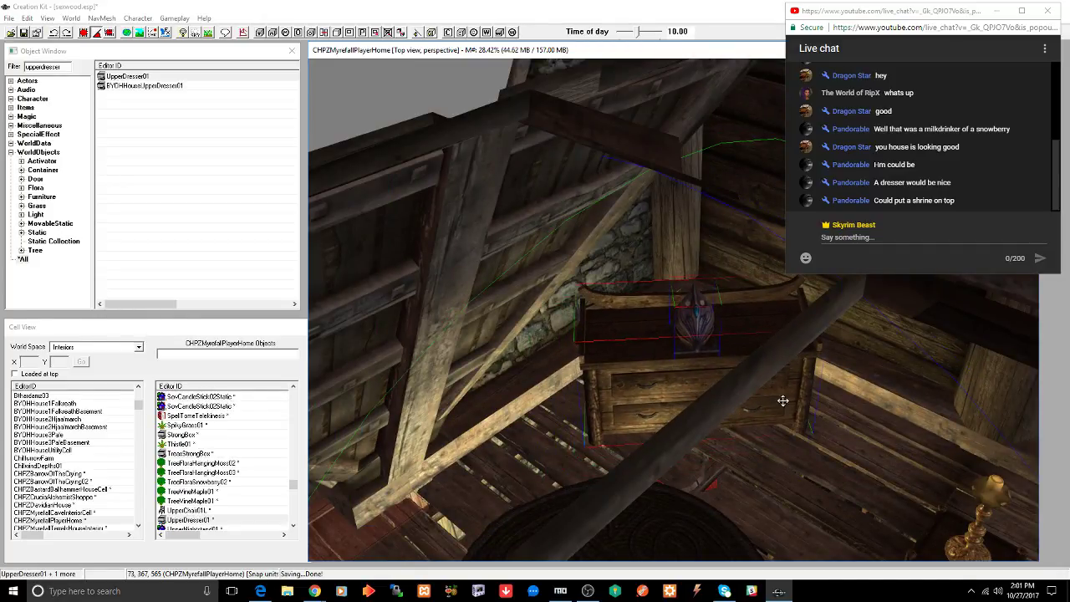
shift+middle_drag(781, 400, 770, 376)
scroll(770, 377, up, 3)
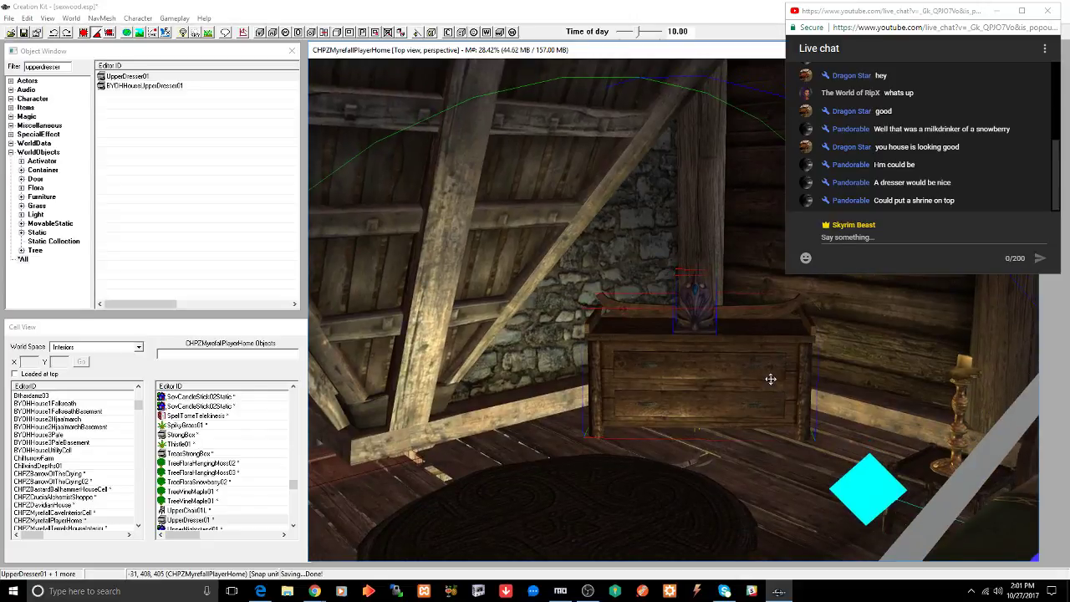
scroll(717, 334, up, 3)
- Shift the shrine to the middle of the dresser top and save the plugin
click(707, 299)
drag(704, 301, 716, 303)
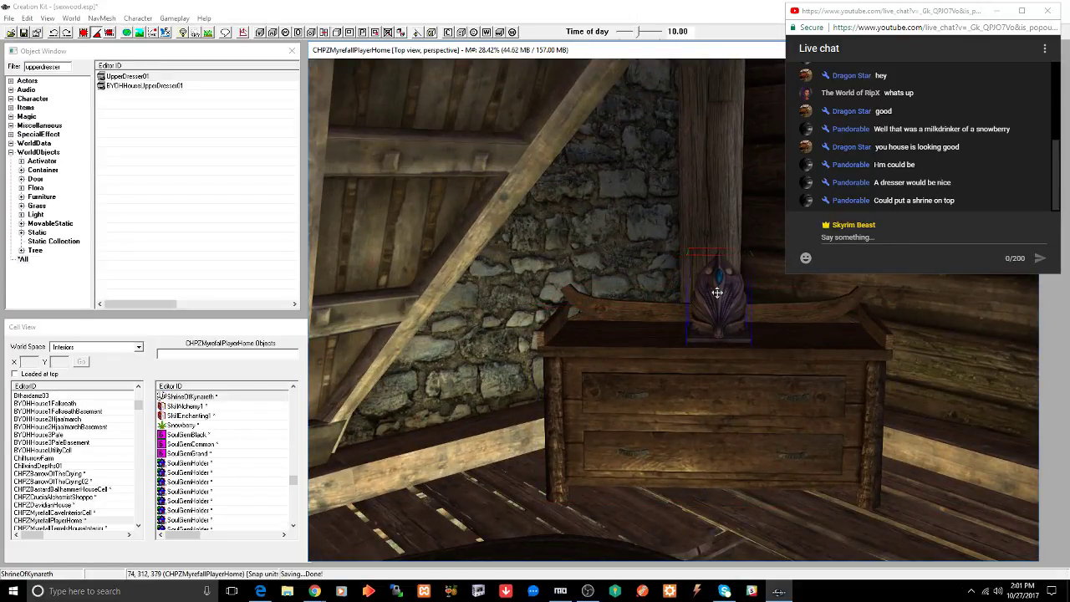
key(ctrl+s)
- Find SabrecatTooth with the object filter and place one on the dresser top between the shrine and the stone wall
double_click(63, 65)
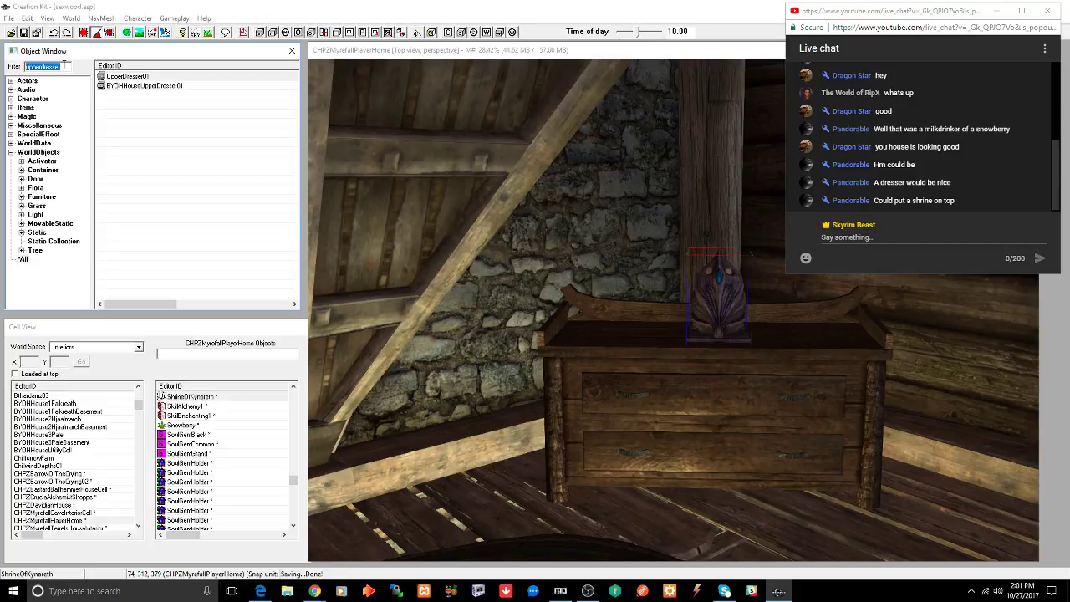
text(sh)
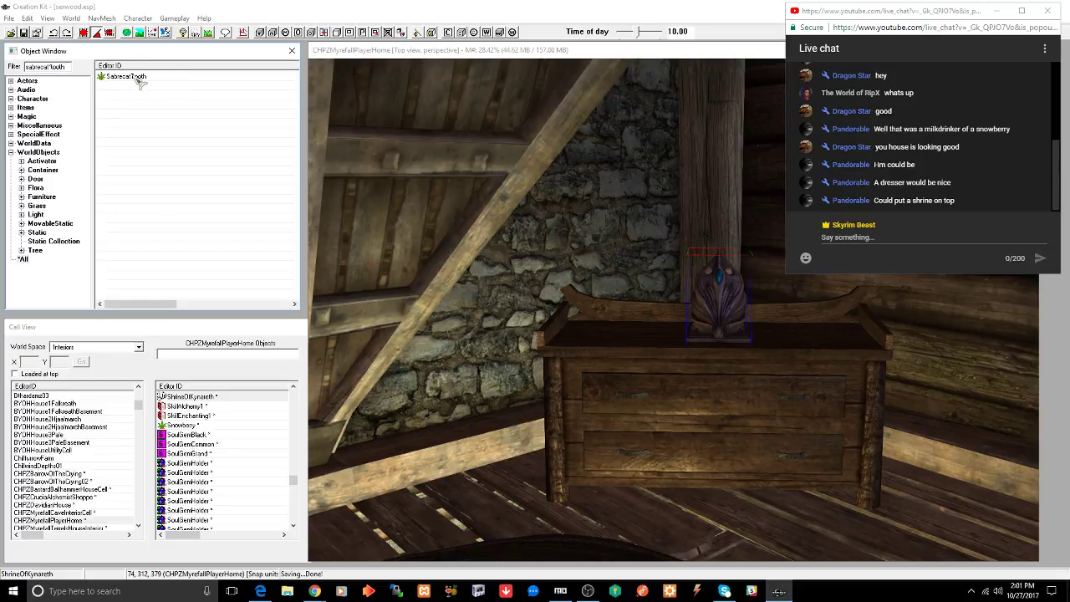
drag(132, 77, 605, 337)
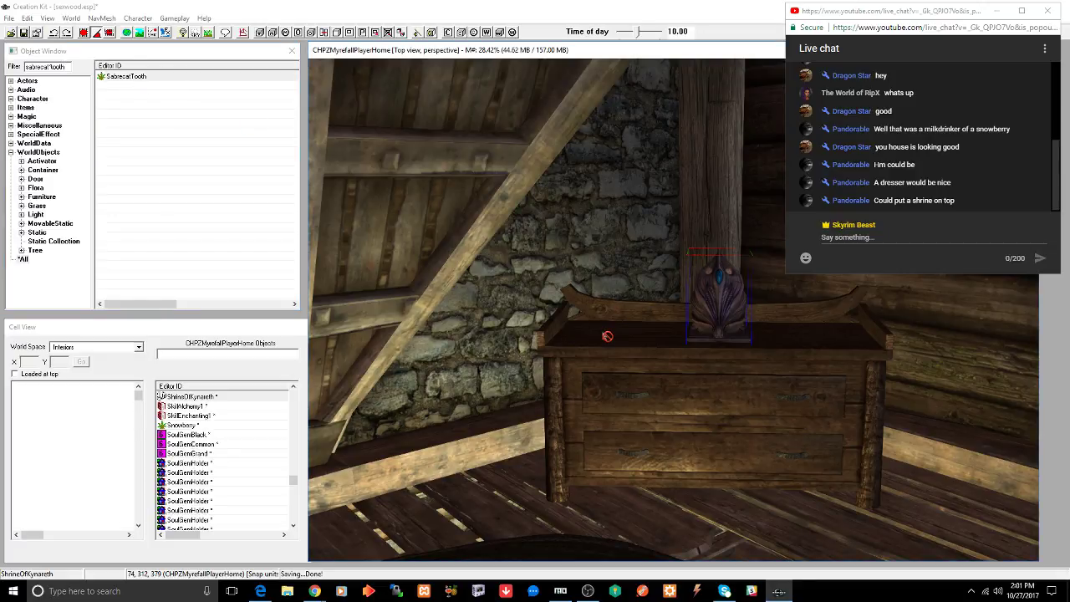
scroll(606, 346, up, 5)
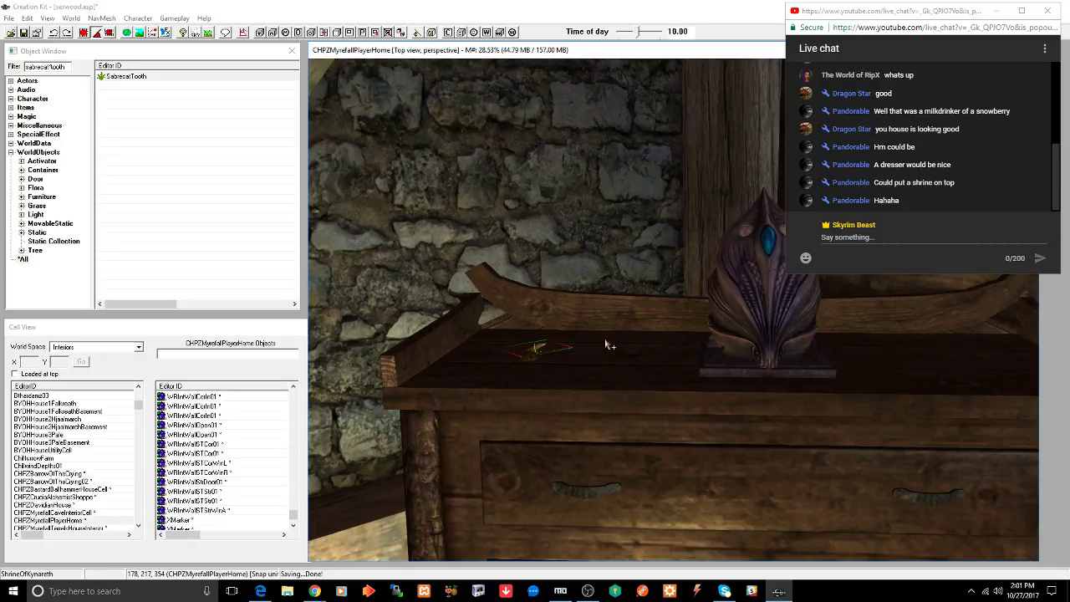
shift+middle_drag(612, 365, 615, 366)
drag(530, 350, 520, 331)
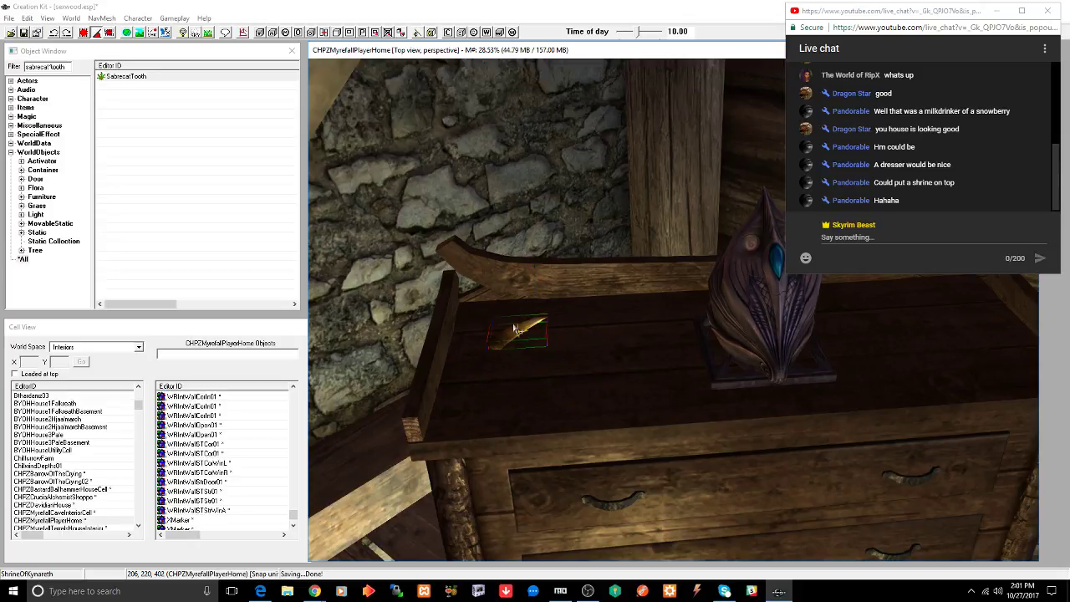
- Duplicate the tooth twice, setting one copy nearer the shrine and the other on its opposite side, and save the plugin
key(ctrl+d)
drag(516, 328, 606, 356)
right_drag(605, 356, 608, 359)
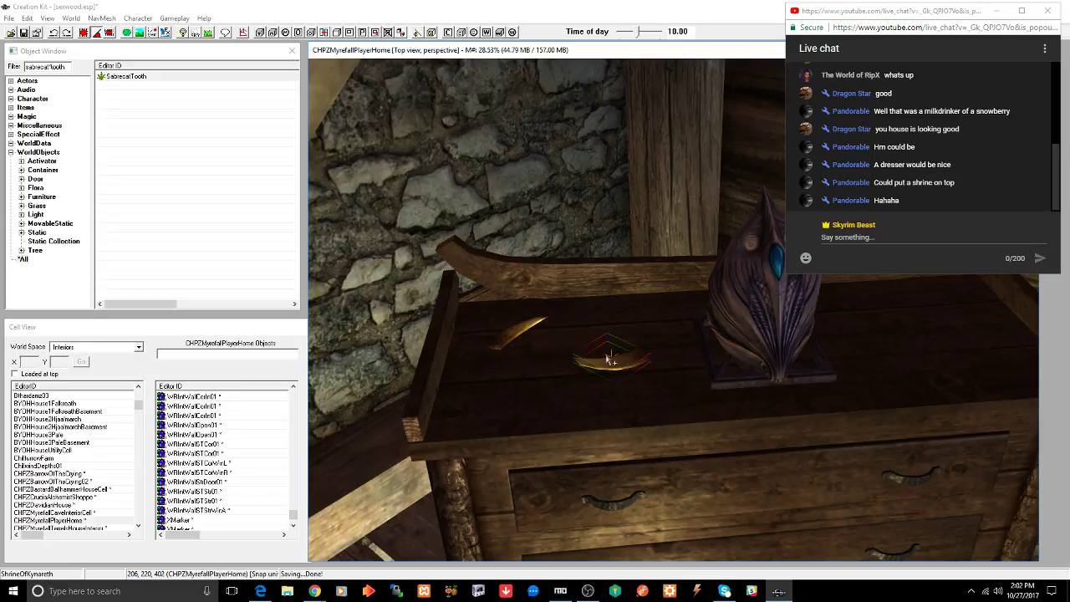
key(ctrl+d)
drag(611, 361, 941, 306)
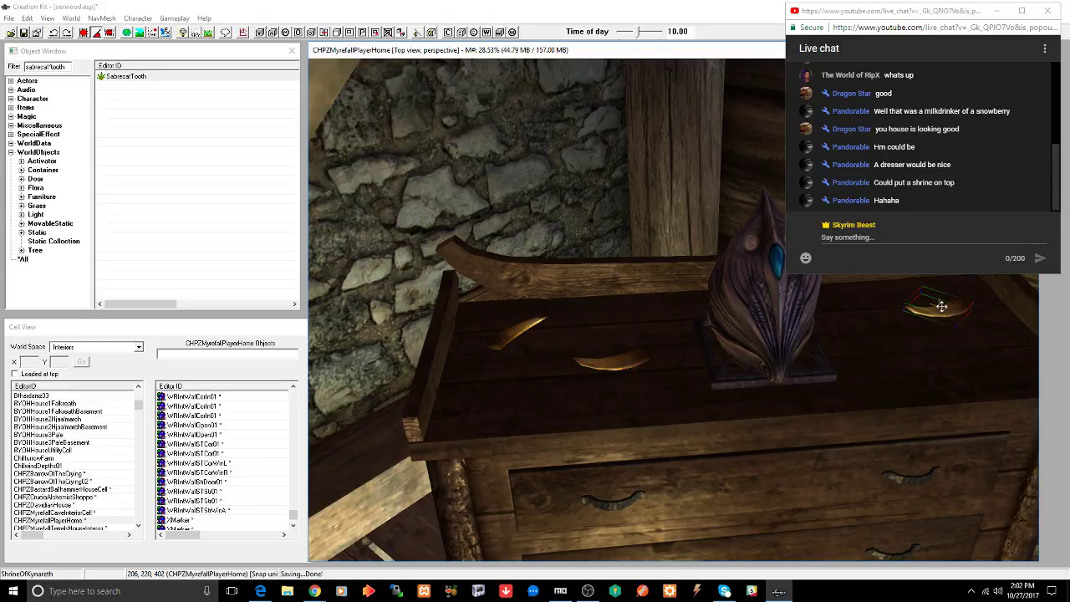
right_drag(941, 306, 942, 300)
scroll(796, 347, down, 4)
shift+middle_drag(796, 347, 777, 317)
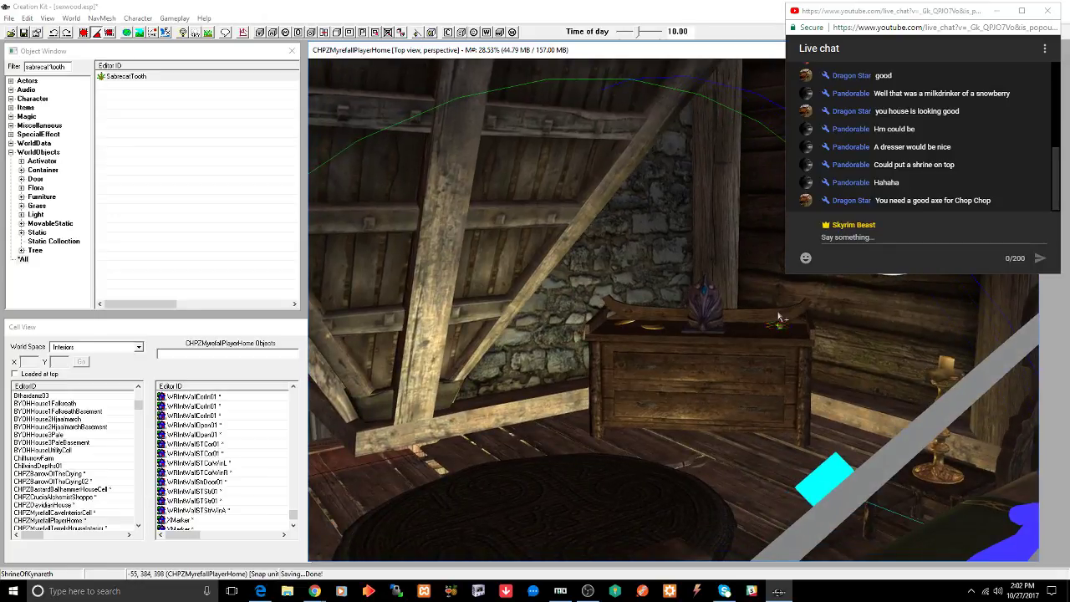
key(ctrl+s)
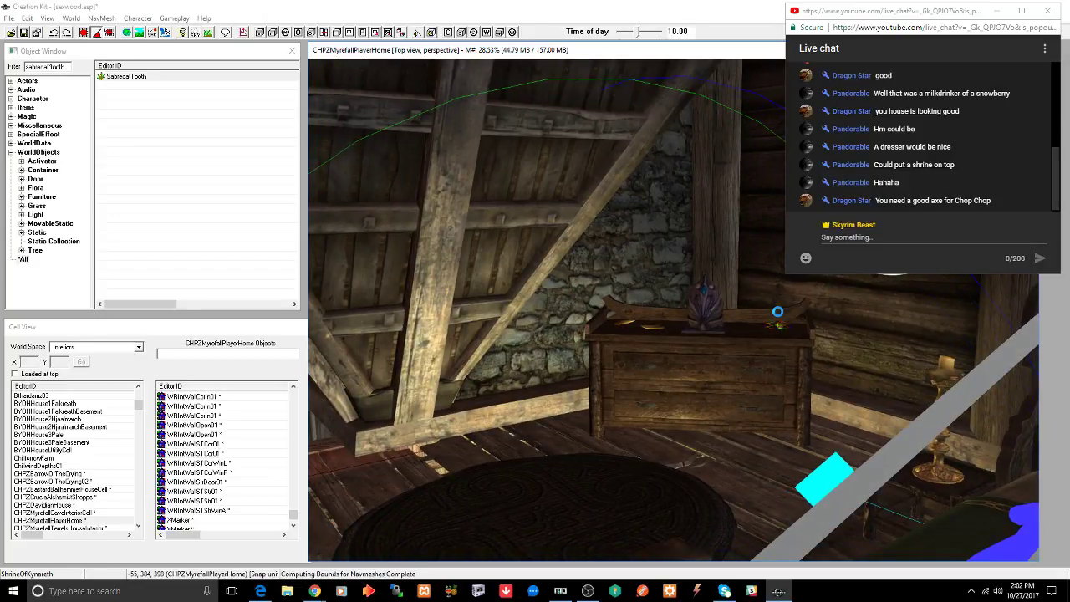
- Filter the objects for wallmounted and place WallMountedSabreCat02 against the sloped roof beside the dresser
shift+middle_drag(561, 319, 590, 322)
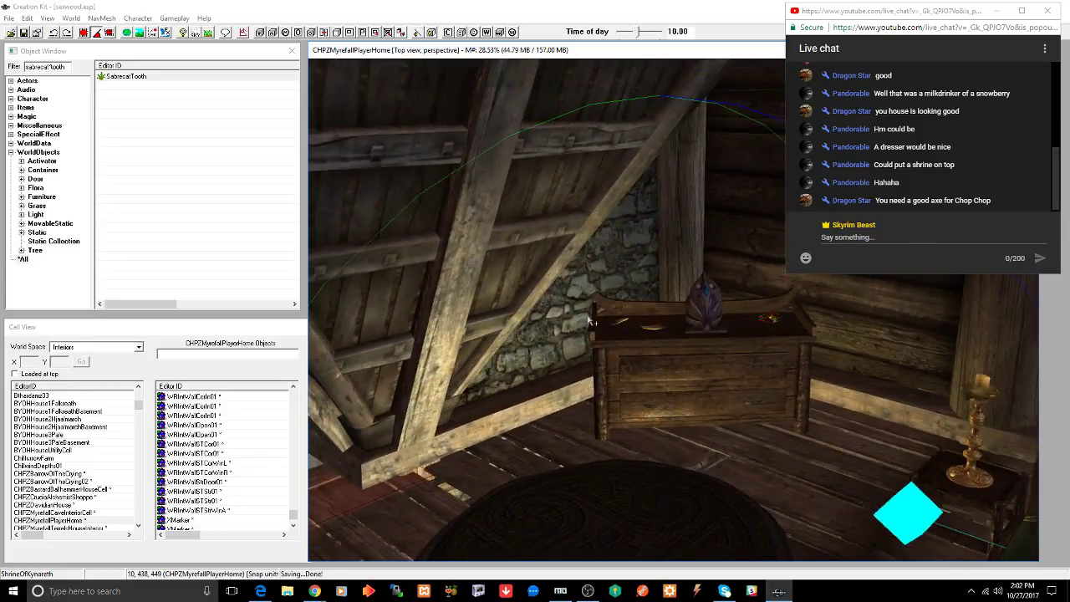
double_click(67, 67)
text(wallmounted)
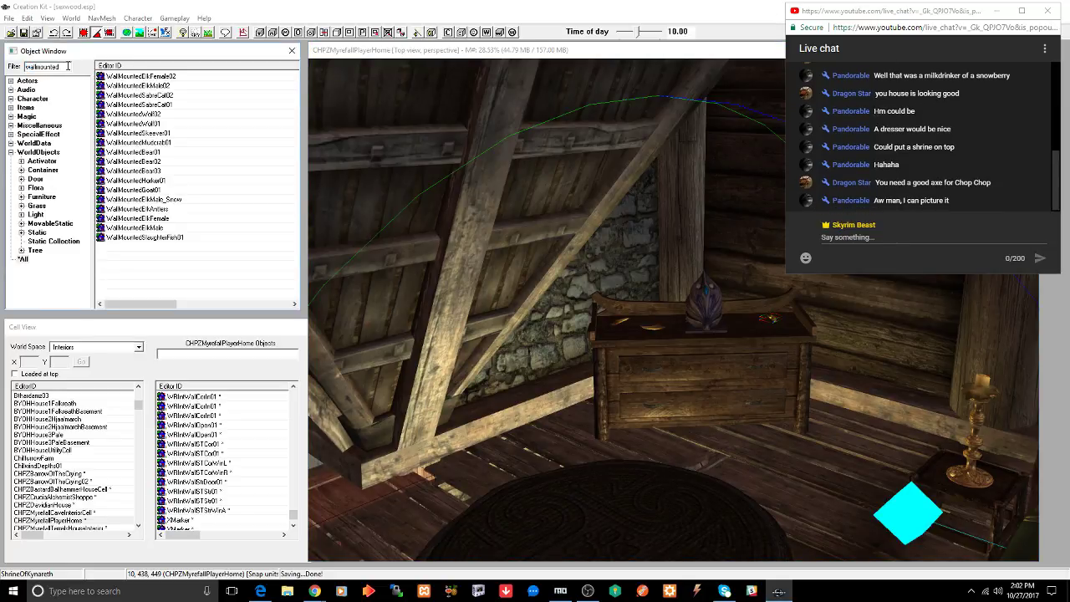
drag(158, 96, 625, 219)
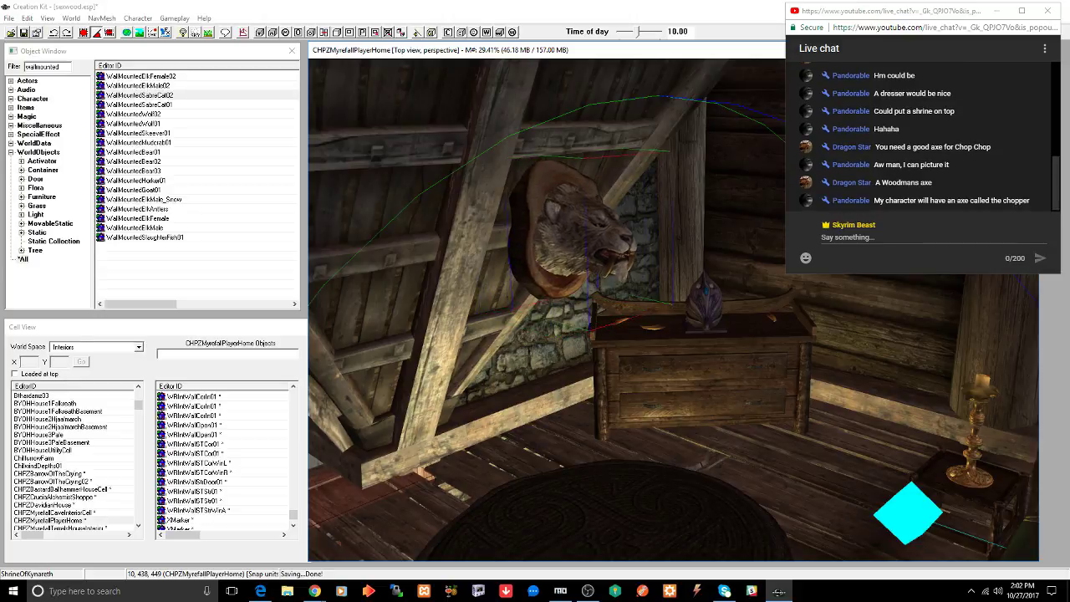
mouse_move(590, 216)
shift+middle_down()
mouse_move(626, 202)
mouse_move(492, 216)
mouse_move(581, 211)
shift+middle_up()
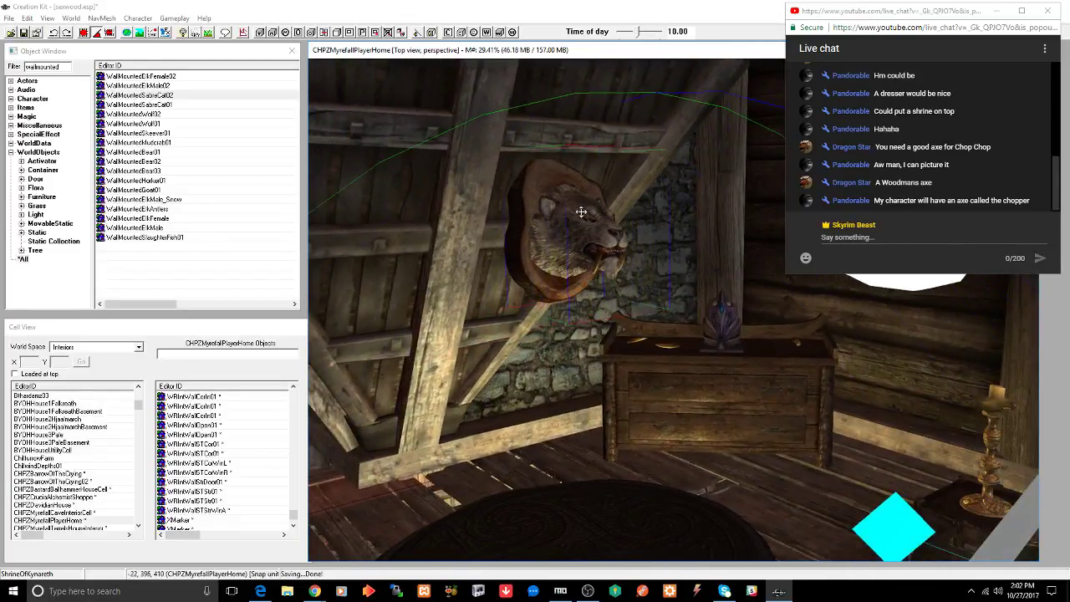
drag(580, 215, 573, 214)
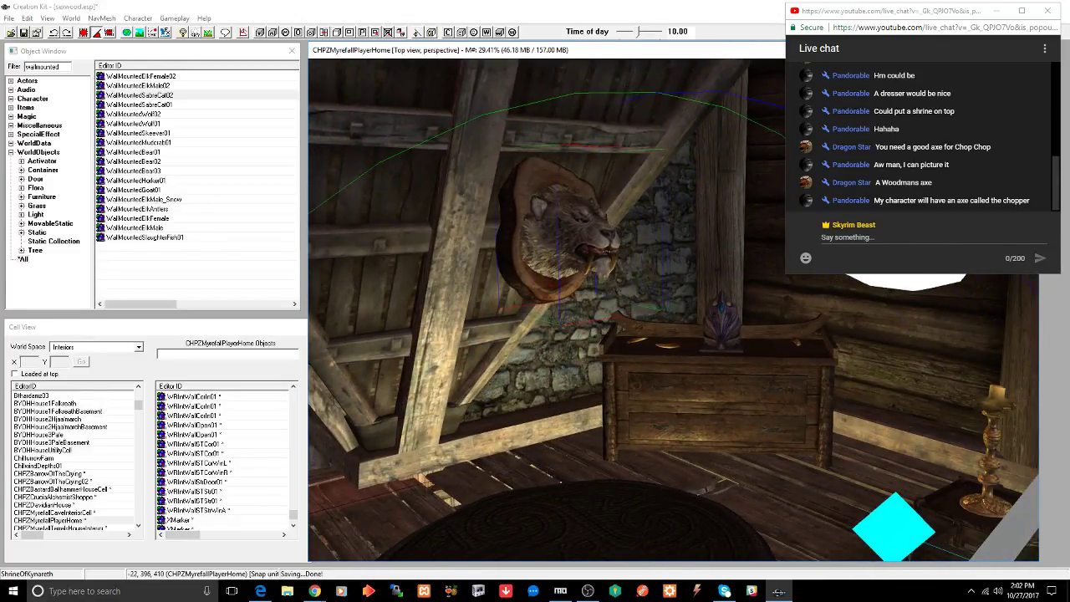
shift+middle_drag(571, 204, 658, 206)
- Rotate the mounted sabre cat head so that it tilts downward with the slope of the roof
key(w)
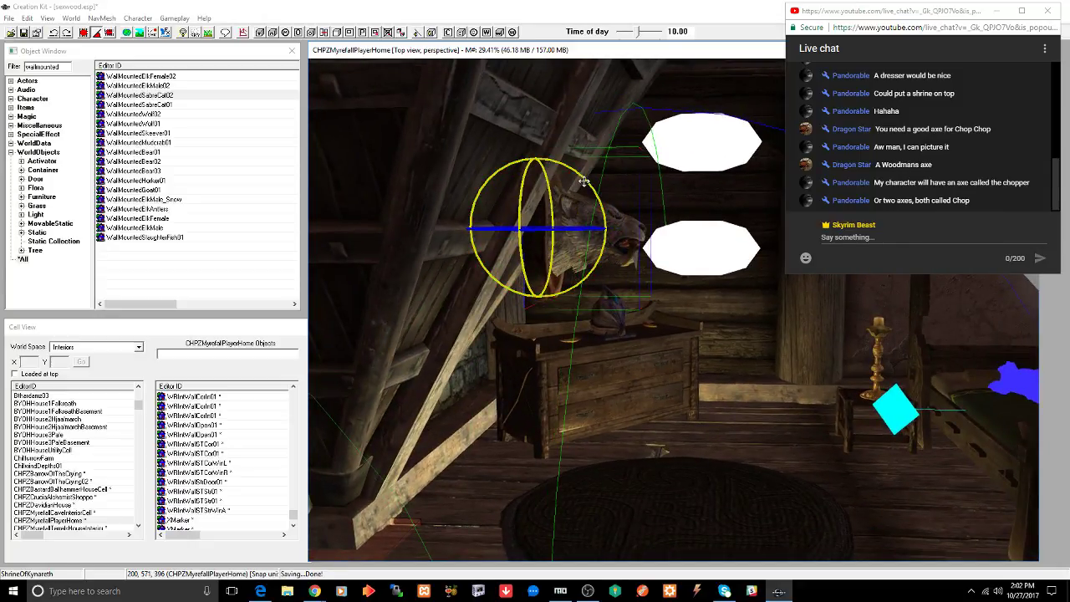
drag(583, 182, 610, 182)
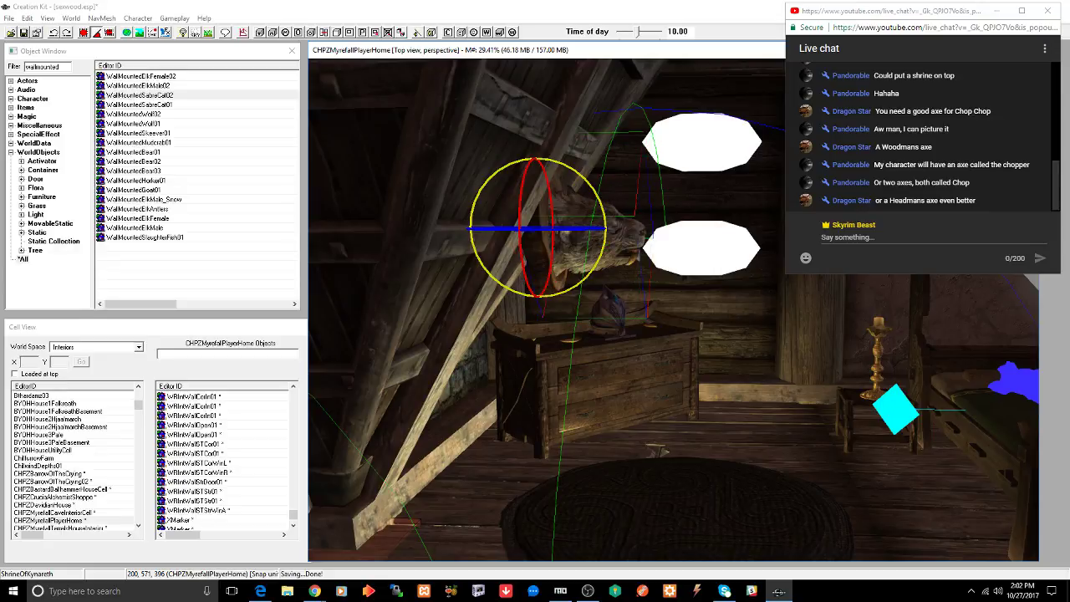
drag(610, 182, 619, 182)
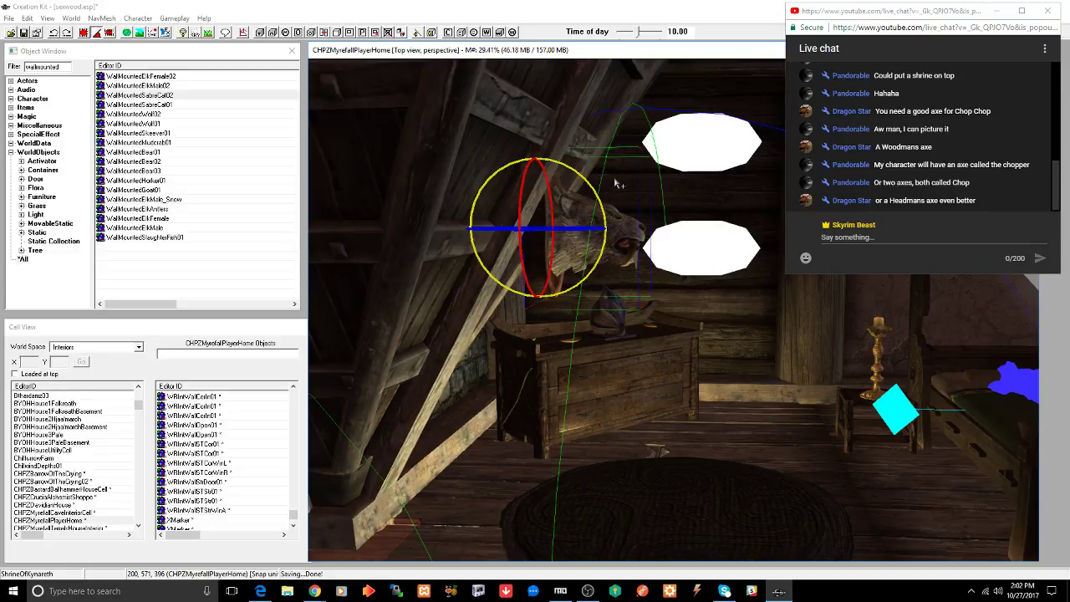
shift+middle_drag(616, 182, 528, 181)
drag(550, 193, 548, 242)
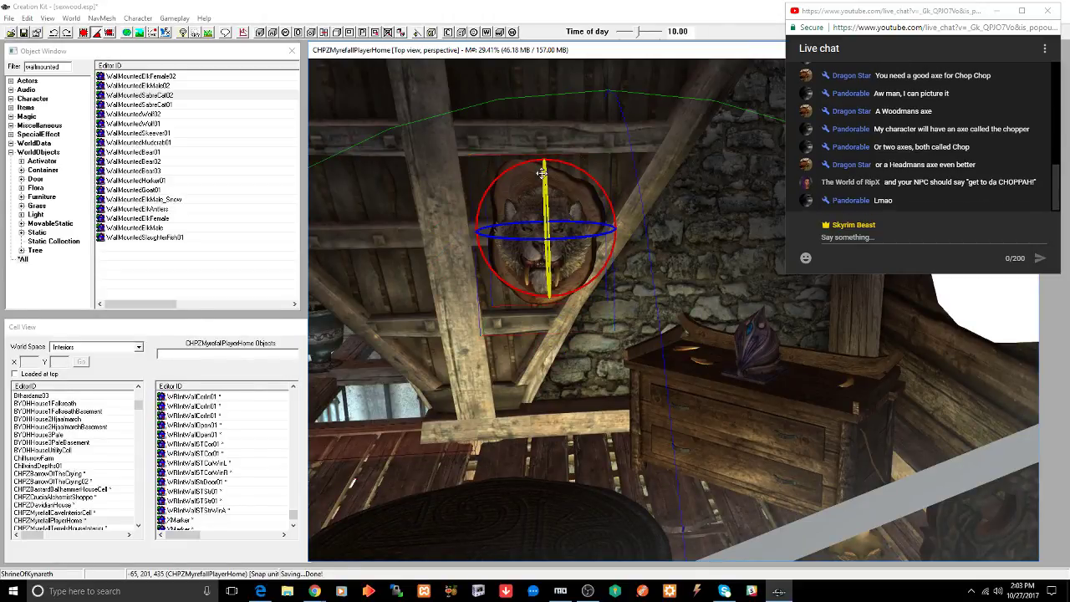
key(g)
drag(543, 176, 545, 201)
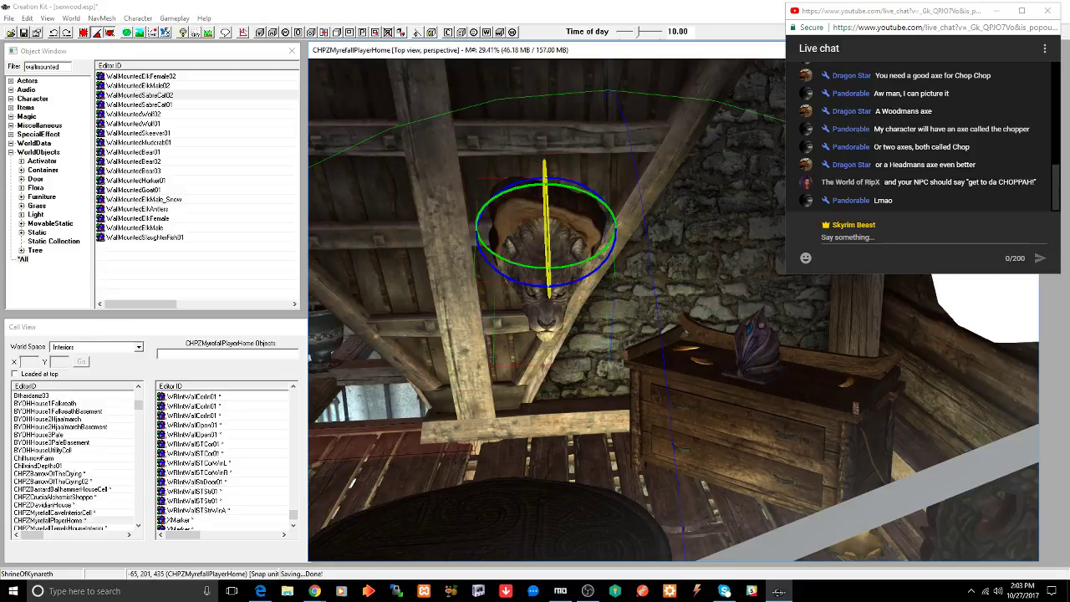
shift+middle_drag(506, 208, 581, 199)
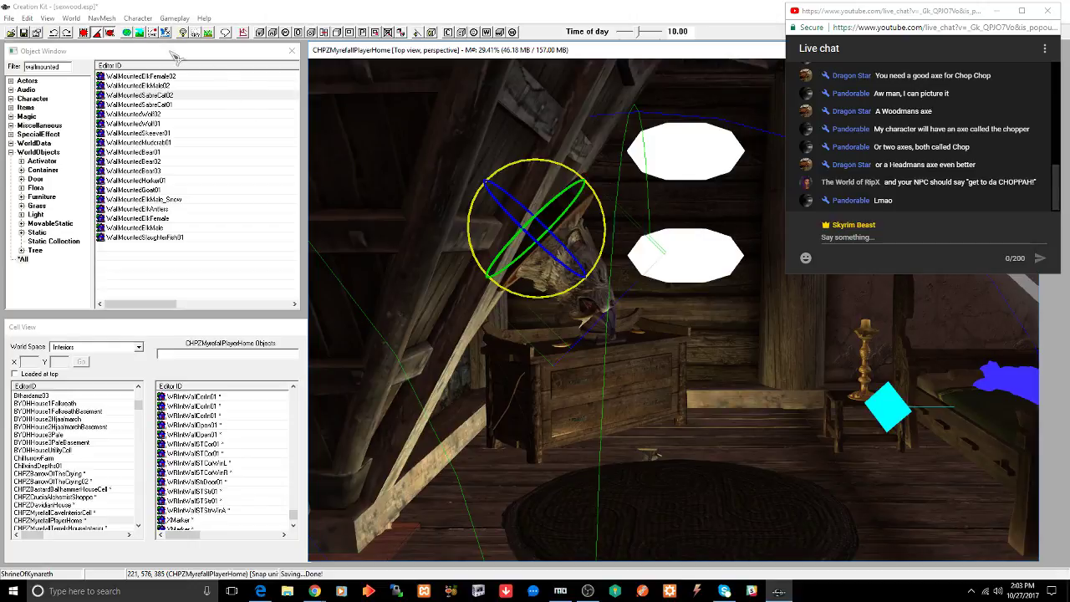
- Turn off angle snapping and set the reference rotation speed to 10 in the render window preferences
click(99, 33)
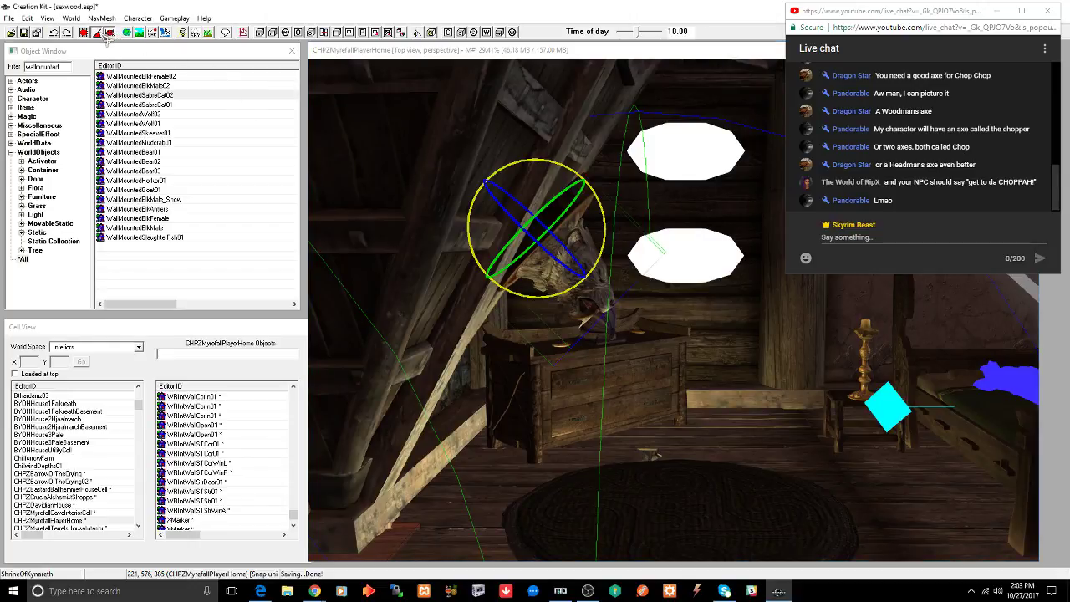
click(545, 161)
drag(545, 161, 561, 137)
right_click(561, 136)
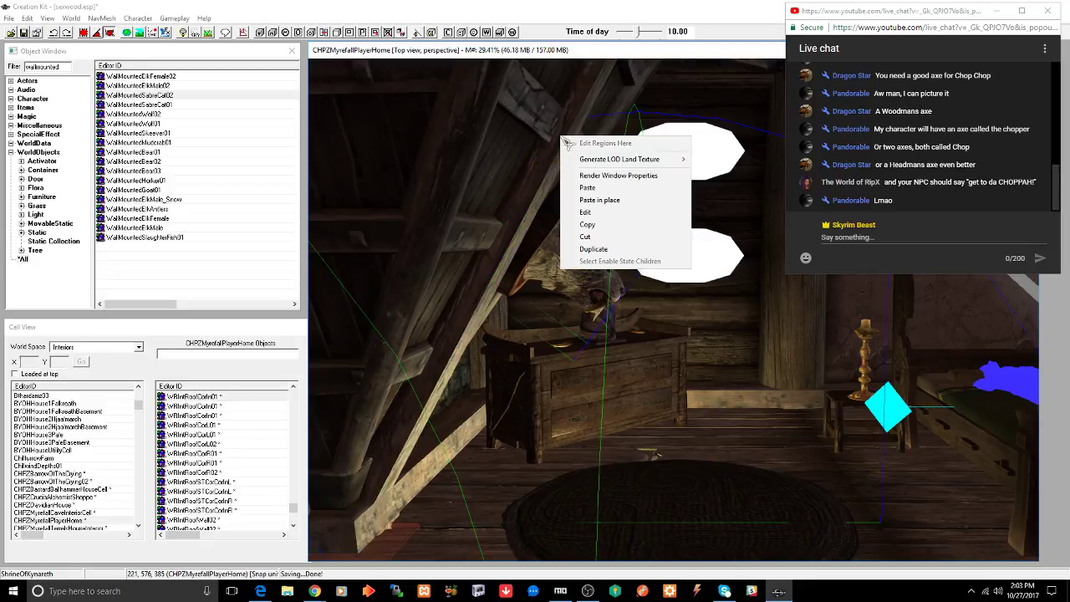
click(618, 176)
click(473, 184)
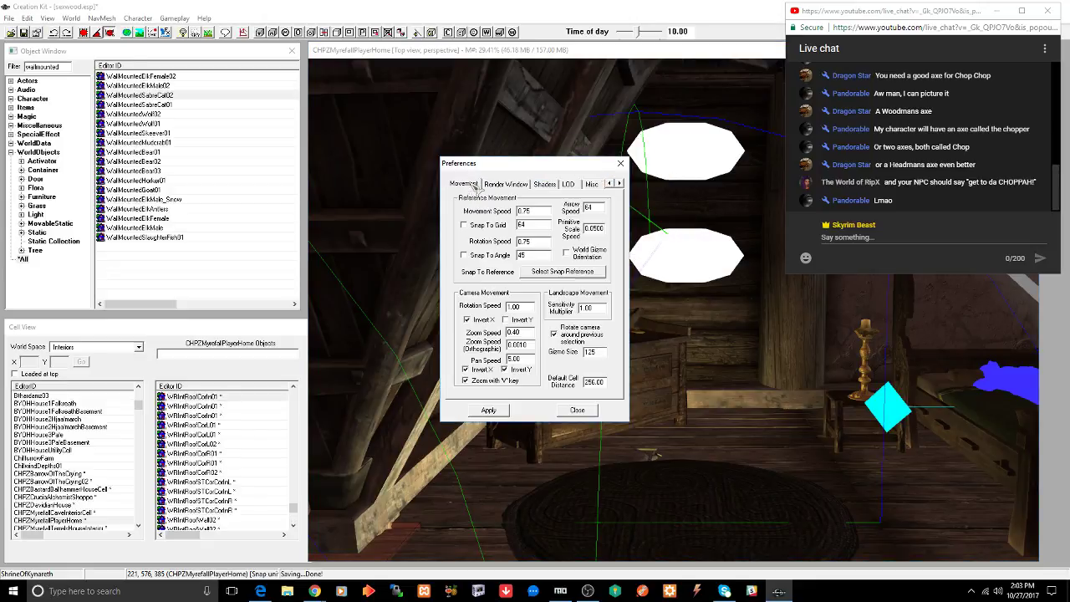
double_click(524, 241)
text(10)
click(488, 411)
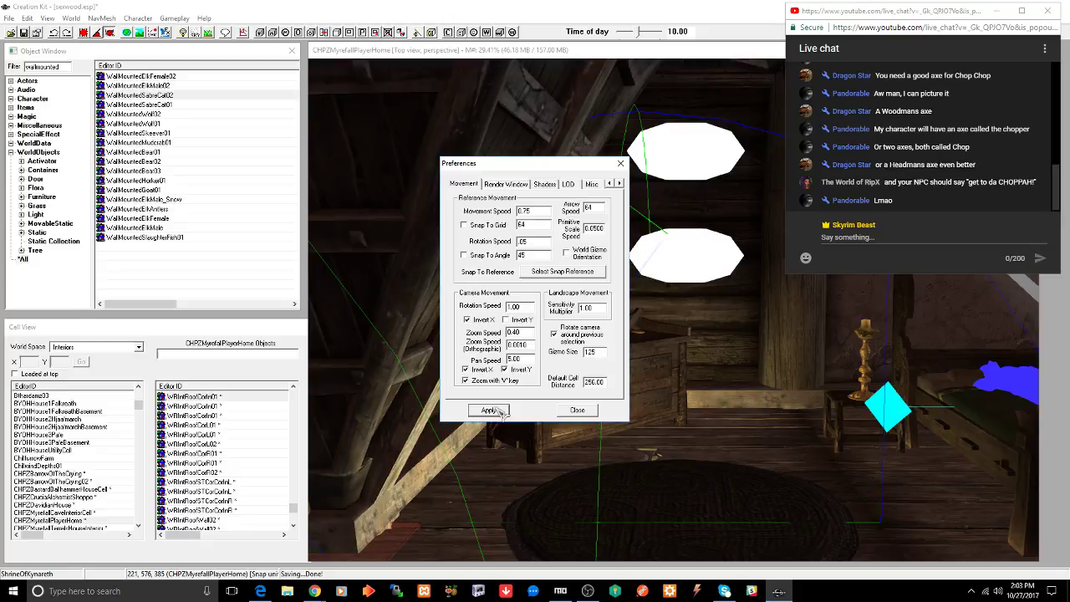
click(576, 410)
- Fine-tune the sabre cat head's tilt until its plaque lies parallel to the sloped roof
click(579, 259)
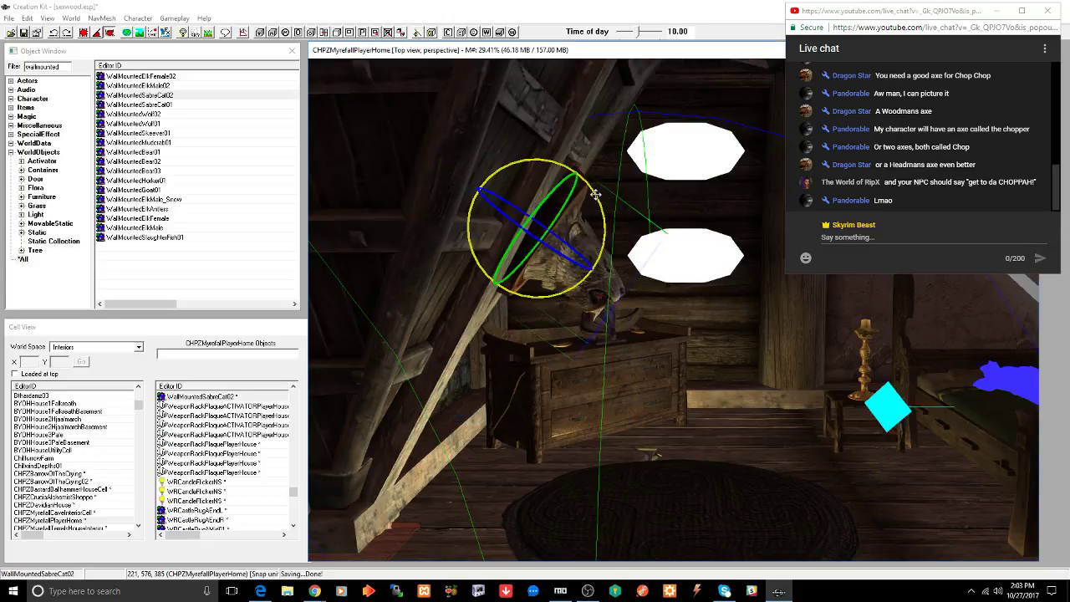
drag(603, 203, 599, 195)
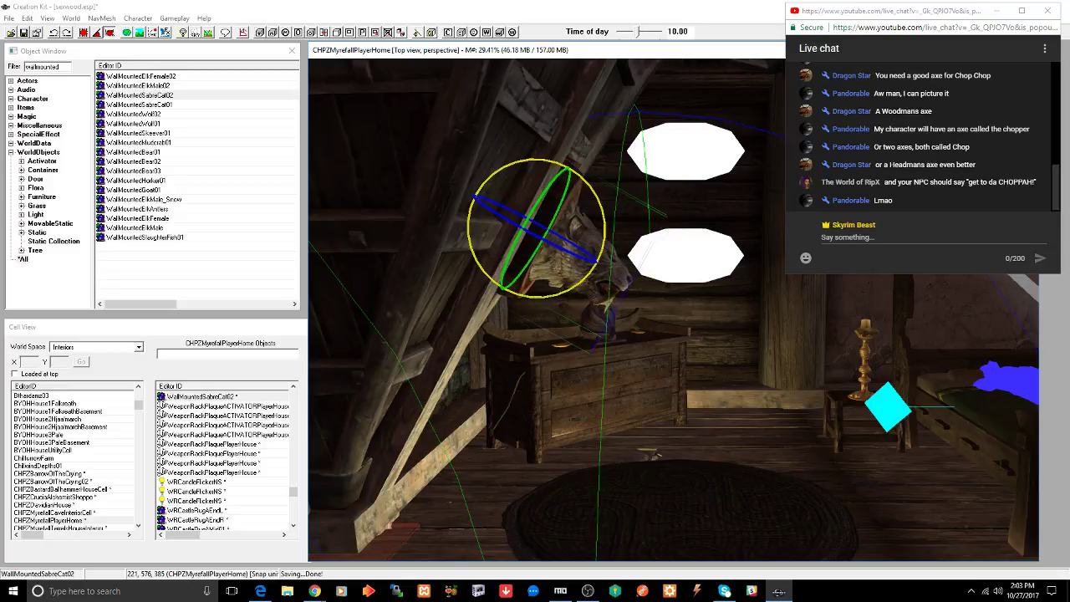
key(w)
shift+middle_drag(596, 189, 569, 184)
- Push the sabre cat head back onto the roof boards, centre it between the two beams and save the plugin
scroll(528, 224, up, 3)
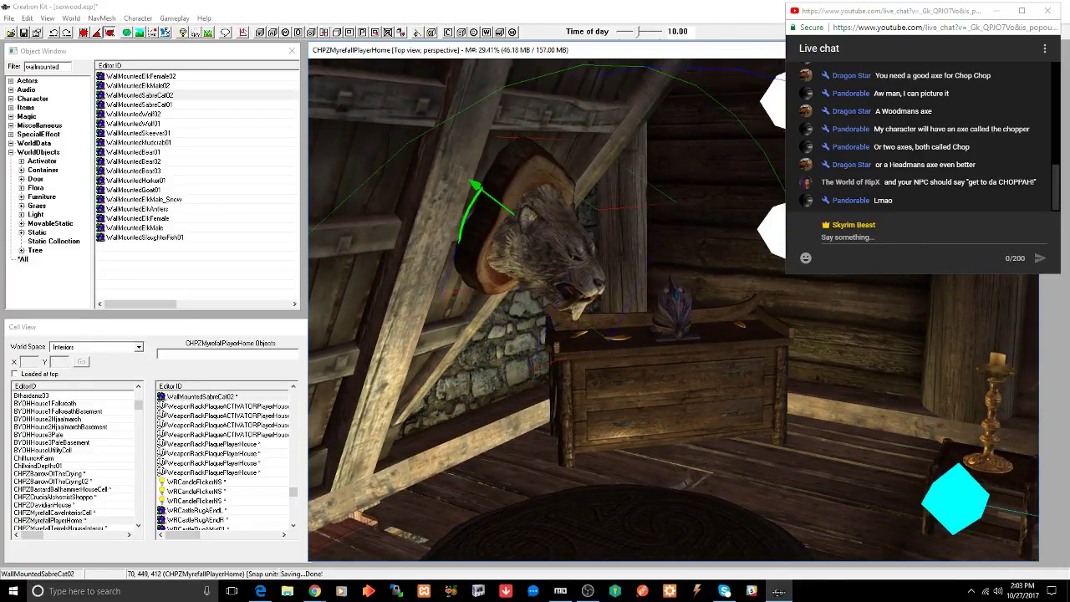
drag(474, 184, 457, 171)
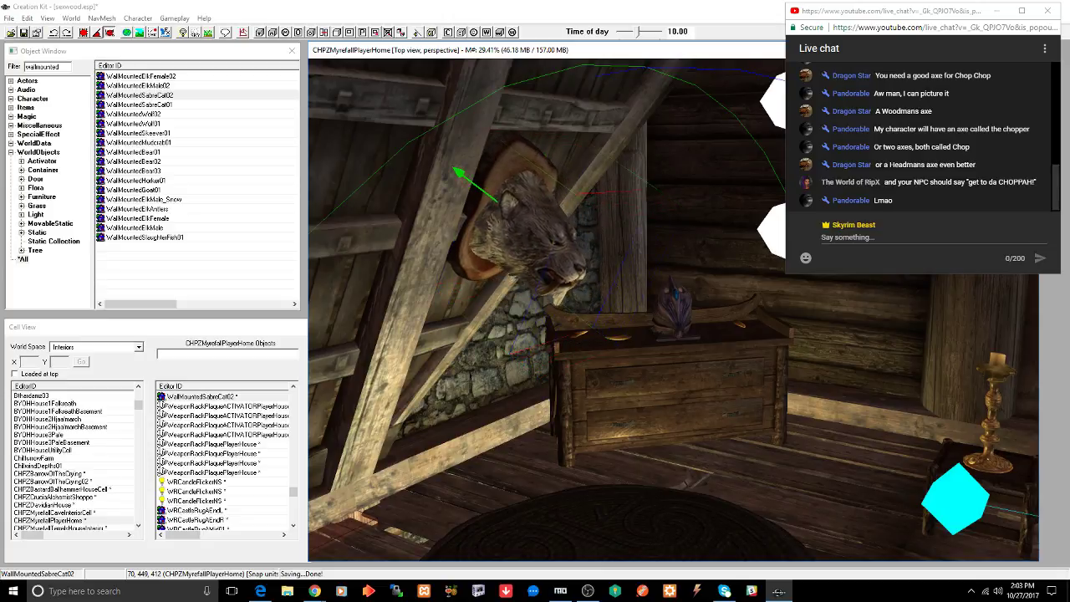
shift+middle_drag(544, 231, 501, 233)
click(501, 233)
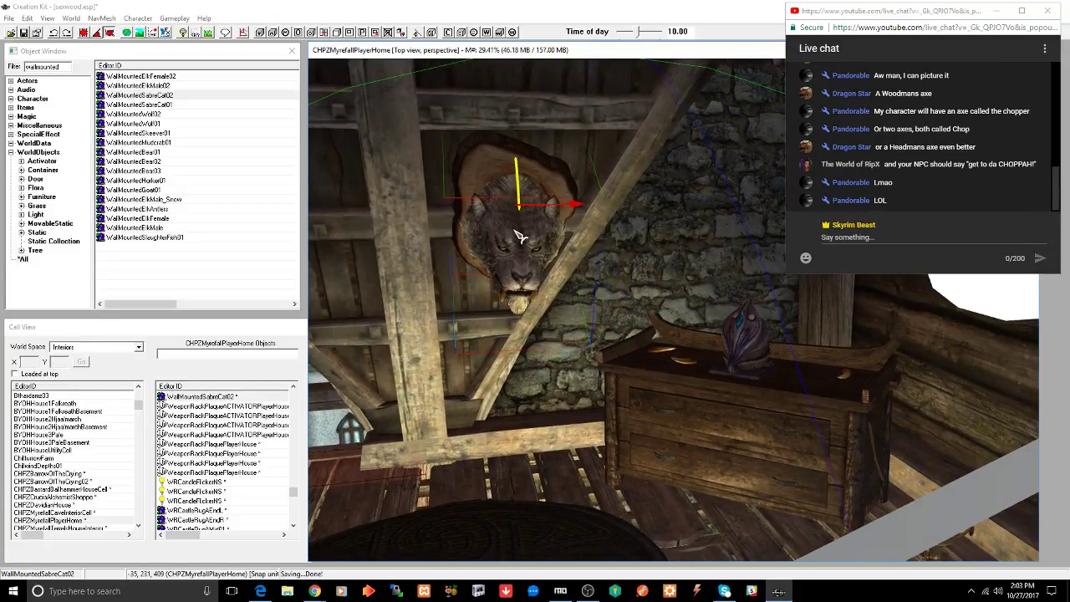
drag(500, 233, 487, 233)
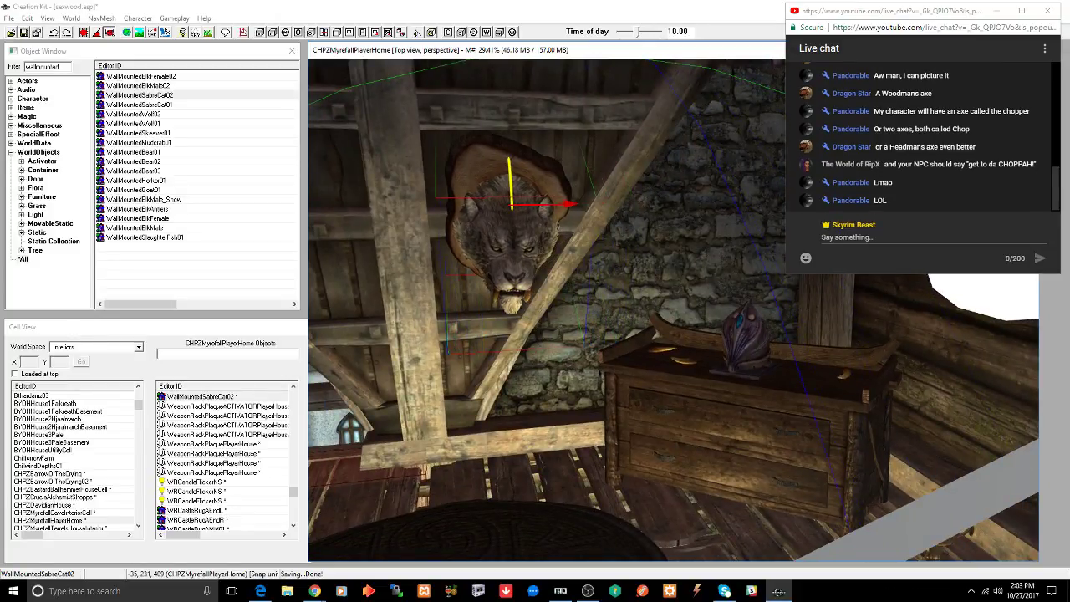
key(e)
key(ctrl+s)
- Duplicate the sabre cat head and set the copy on the other side of the upright roof beam
scroll(503, 220, down, 5)
shift+middle_drag(503, 219, 604, 240)
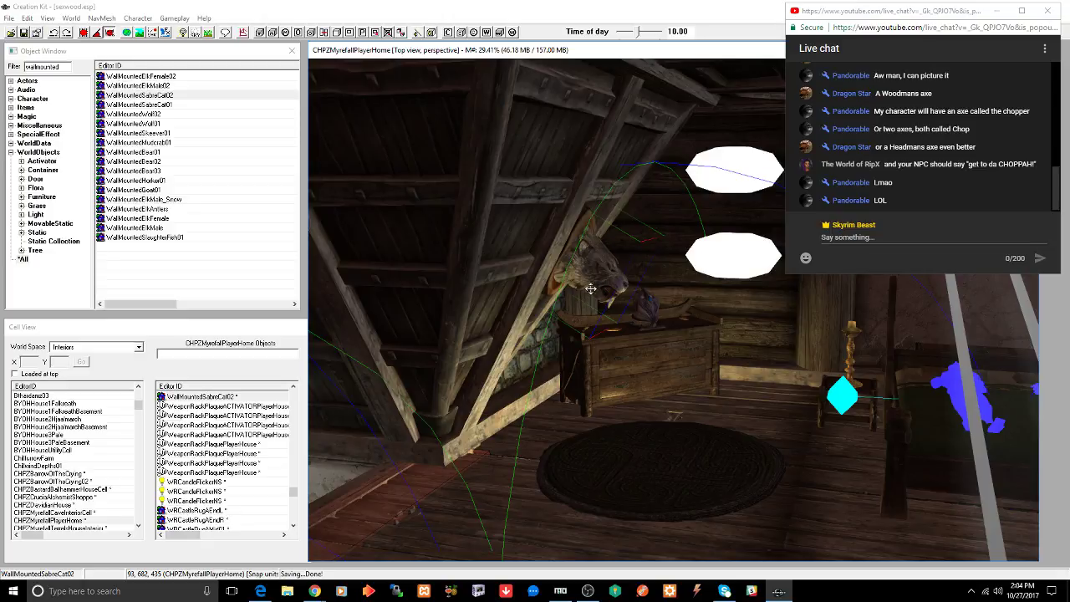
shift+middle_drag(610, 277, 560, 273)
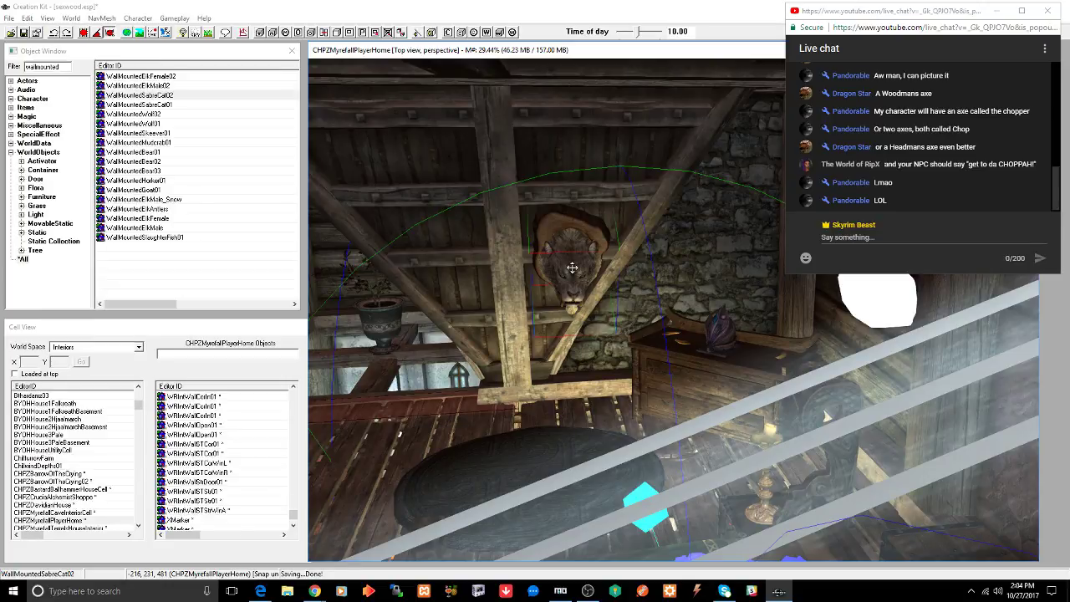
click(572, 267)
drag(571, 259, 432, 264)
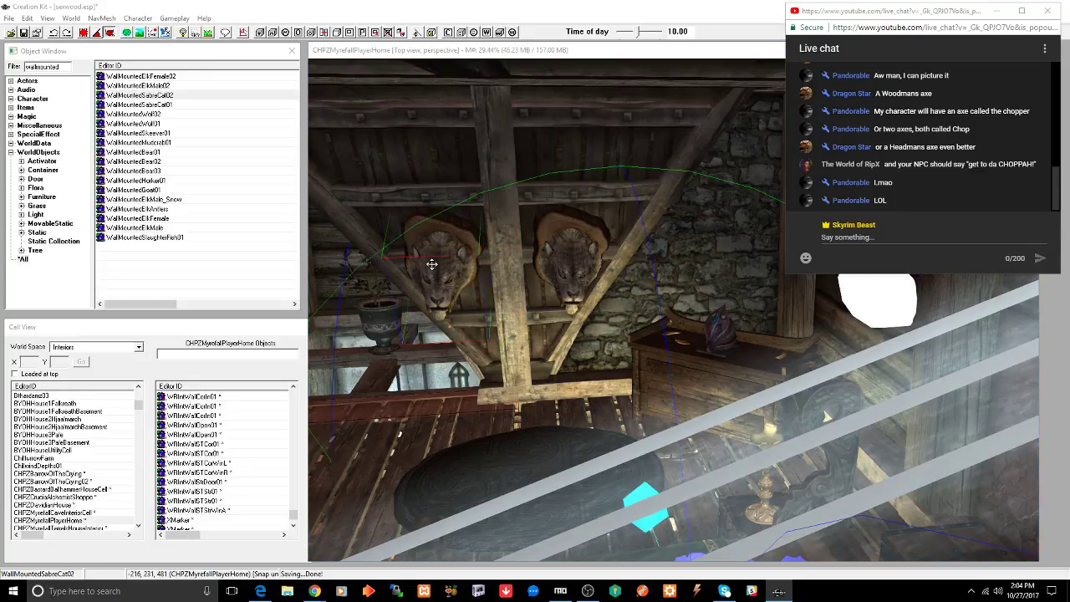
- Replace only the selected copy of WallMountedSabreCat02 with WallMountedSabreCat01 and save the plugin
key(ctrl+f)
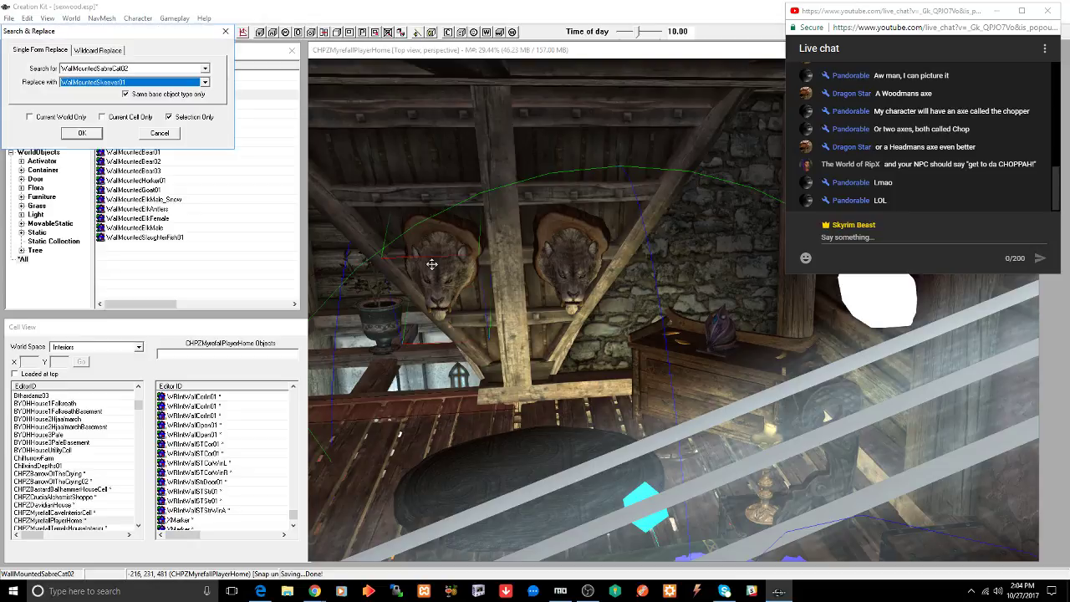
key(Up)
key(Up)
key(Return)
key(Return)
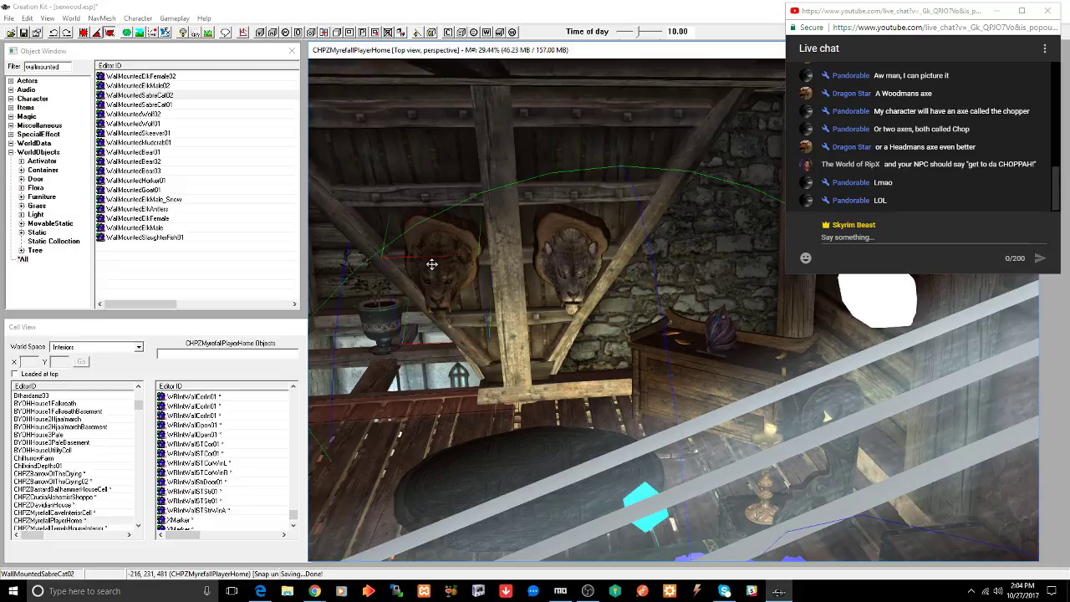
key(ctrl+s)
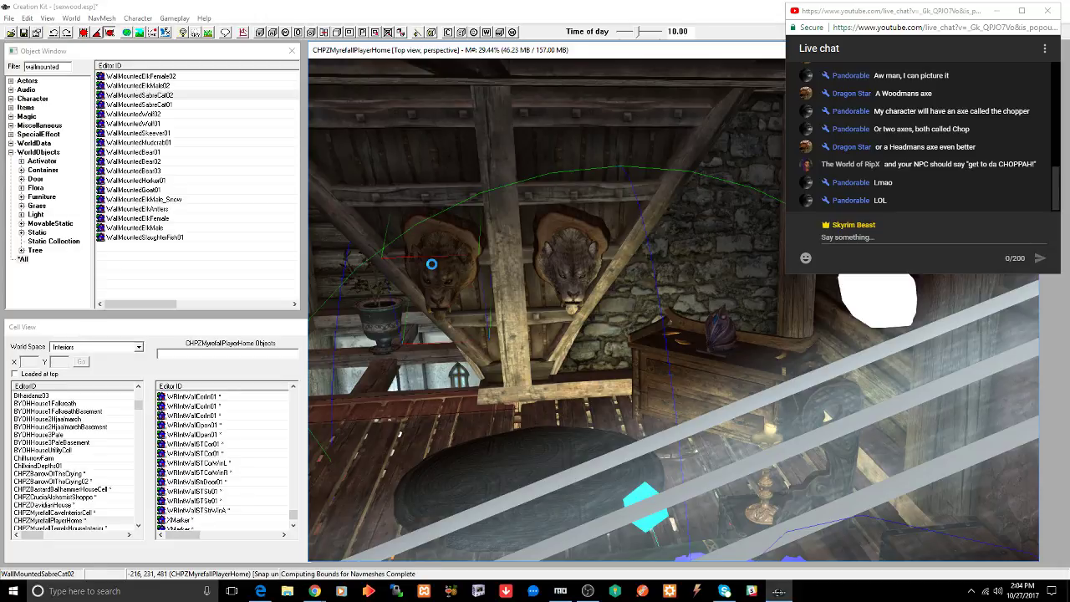
- Move the single sabre cat tooth beside the shrine forward from the back edge of the dresser top
shift+middle_drag(464, 270, 507, 272)
scroll(514, 274, up, 3)
scroll(507, 272, up, 2)
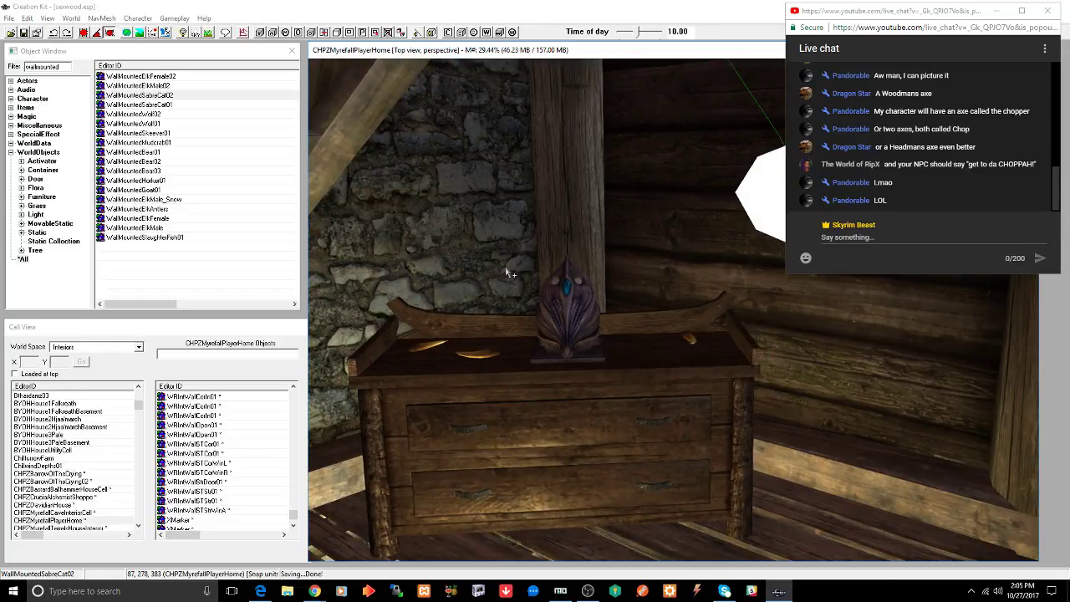
click(563, 299)
middle_drag(567, 307, 567, 324)
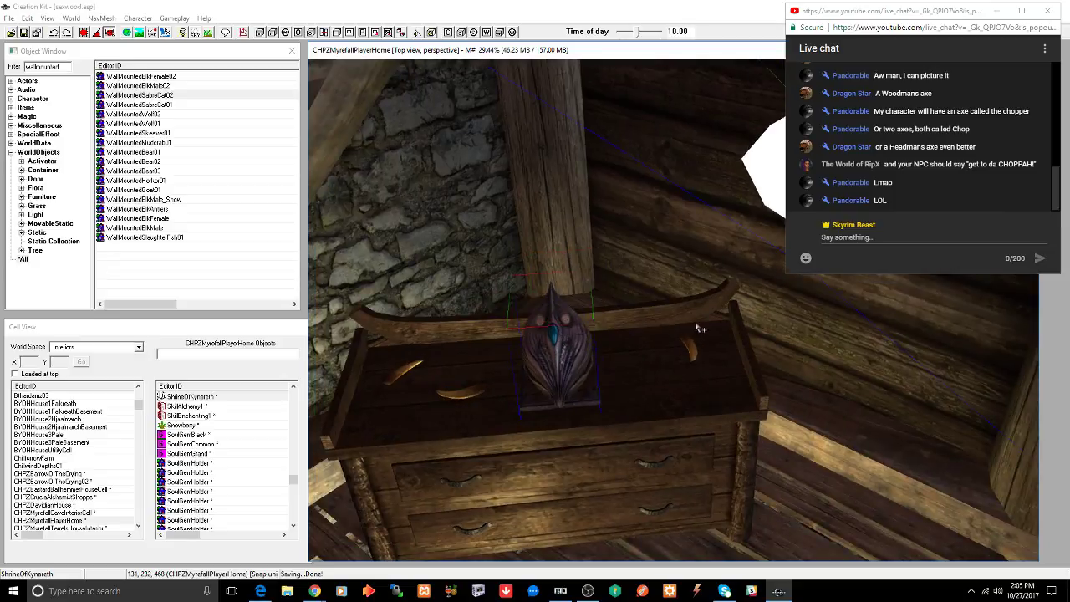
click(689, 342)
drag(689, 343, 679, 384)
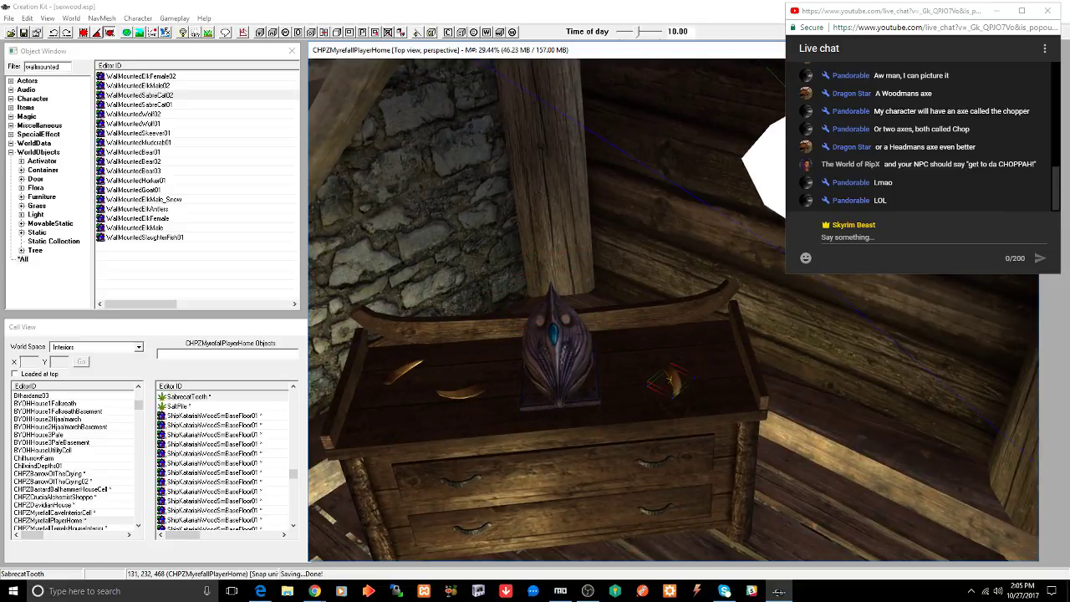
right_drag(678, 385, 706, 385)
- Examine the reference settings of the SkillAlchemy1 book on the potion shelf downstairs and close them without changes
middle_drag(541, 403, 438, 335)
click(621, 351)
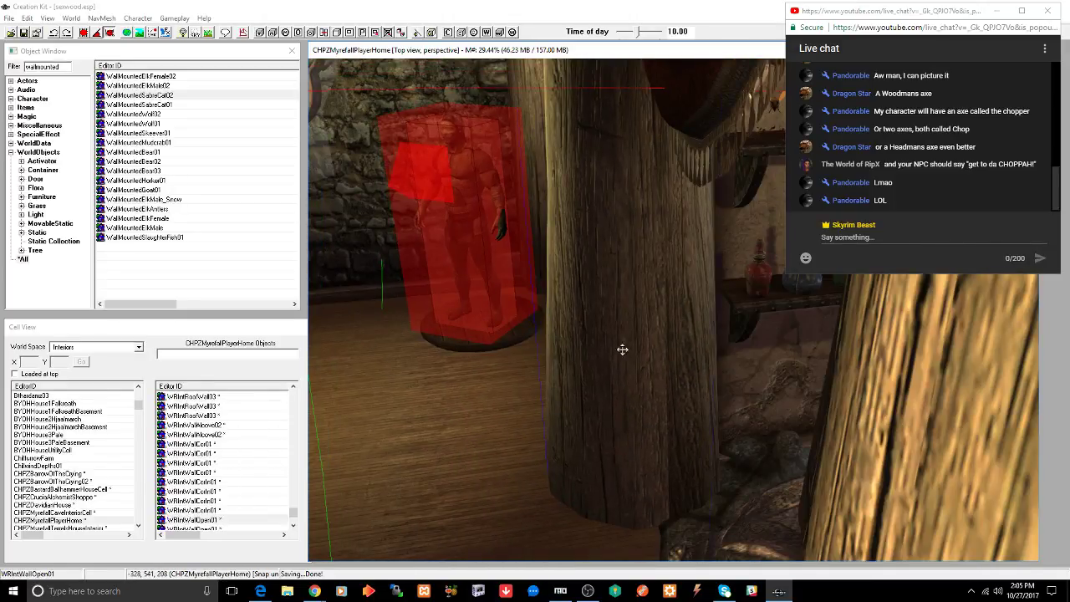
mouse_move(706, 329)
middle_down()
mouse_move(747, 323)
mouse_move(734, 338)
mouse_move(815, 307)
mouse_move(690, 310)
mouse_move(749, 320)
middle_up()
click(734, 337)
middle_drag(606, 345, 625, 335)
click(640, 310)
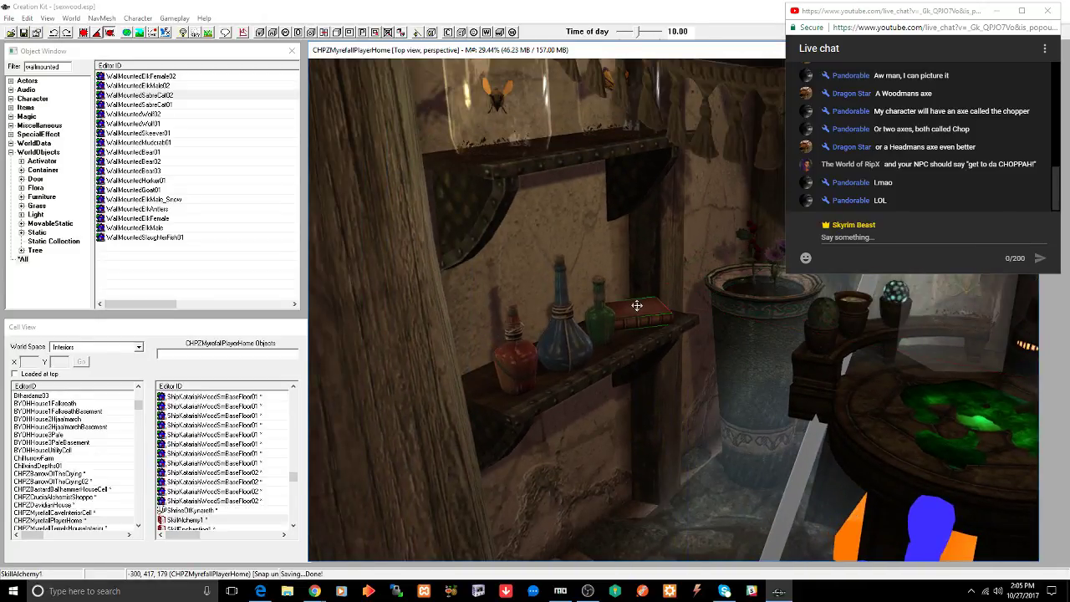
double_click(640, 311)
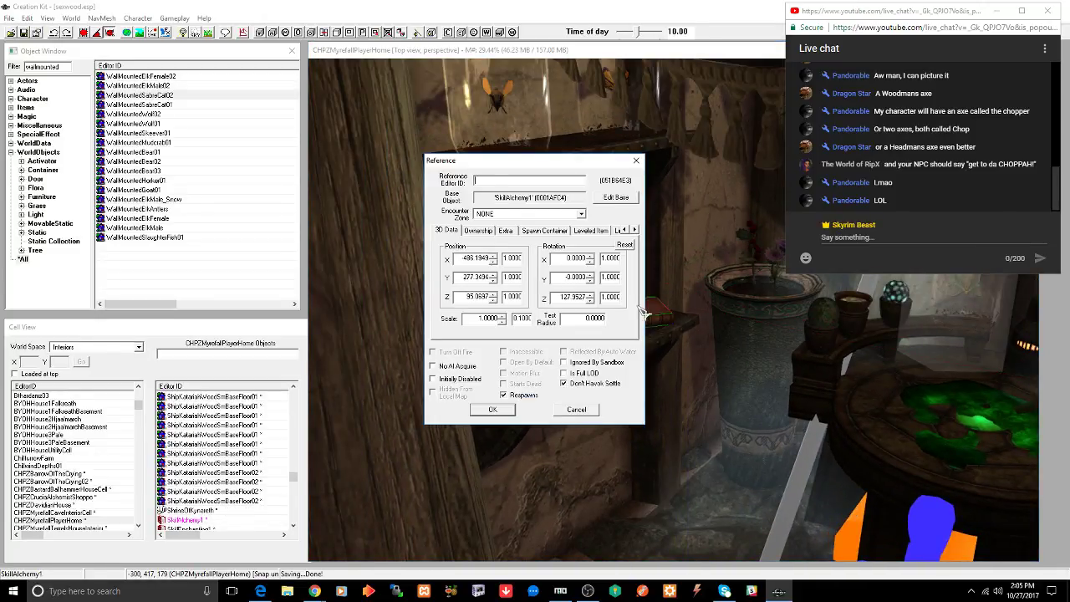
click(576, 409)
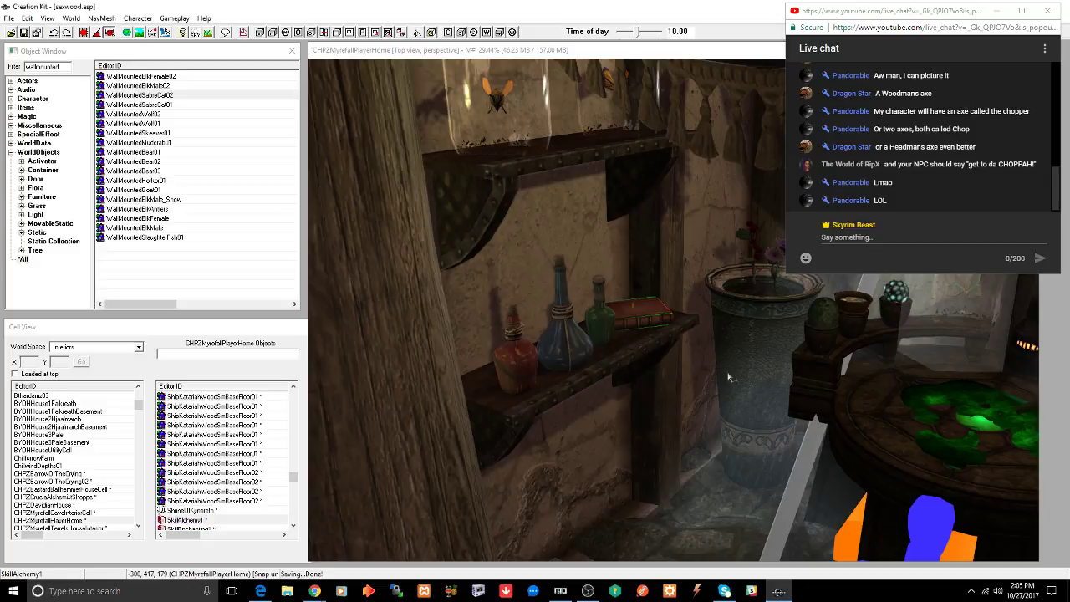
click(667, 319)
scroll(631, 320, down, 5)
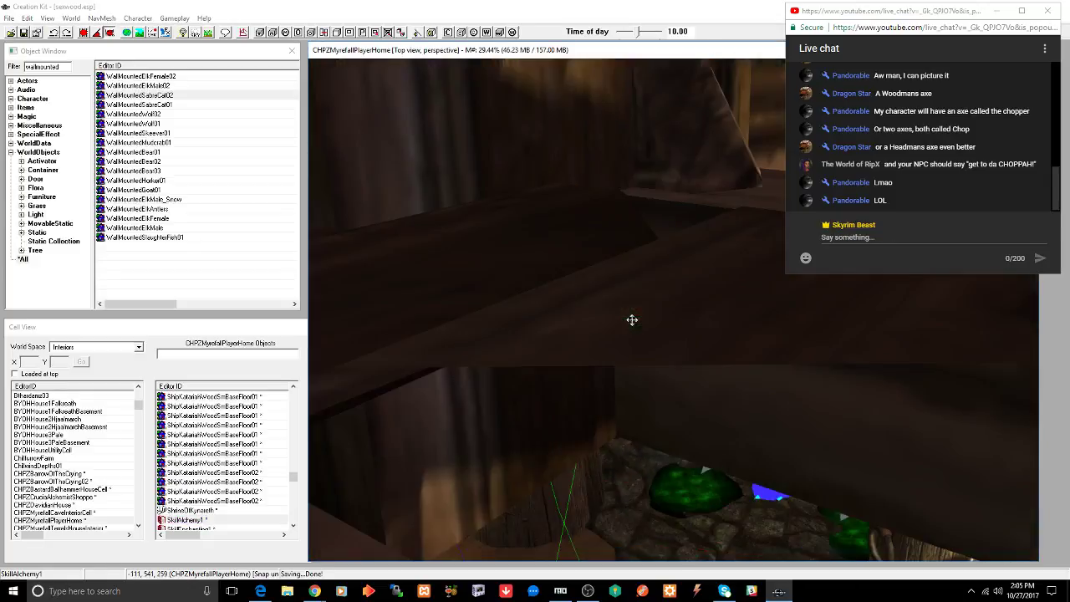
scroll(587, 330, down, 4)
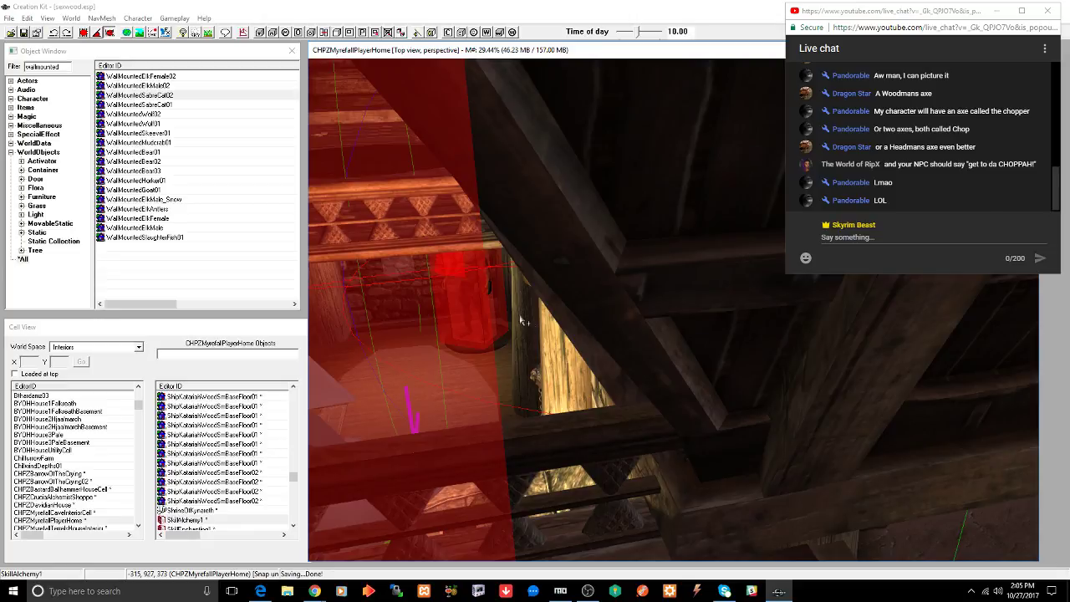
- Examine the alchemy workbench corner downstairs and the mounted sabre cat heads in the loft, and save the plugin
click(460, 312)
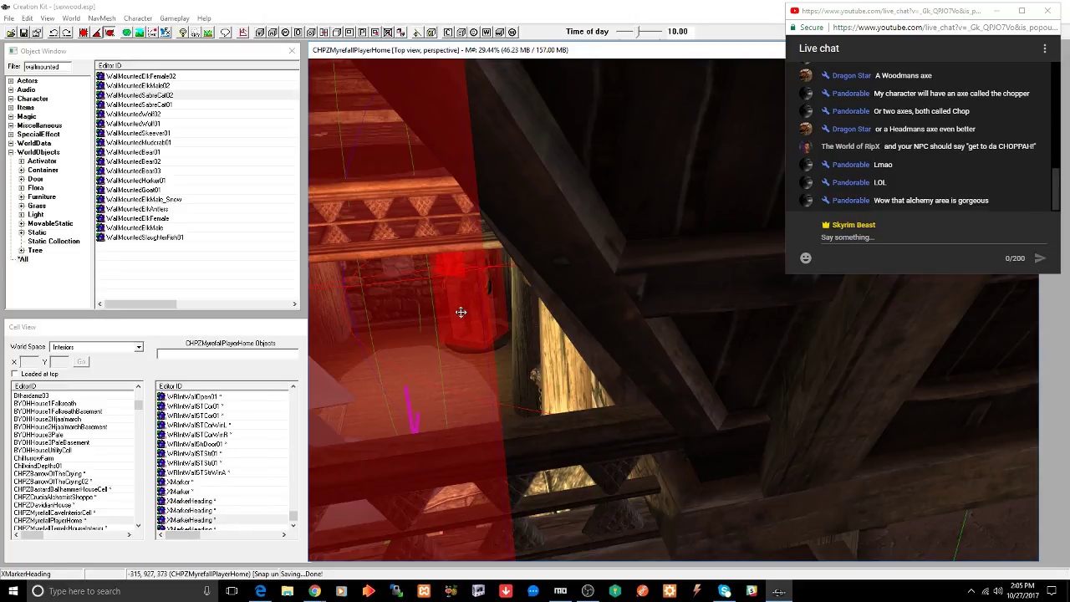
shift+middle_drag(458, 315, 553, 301)
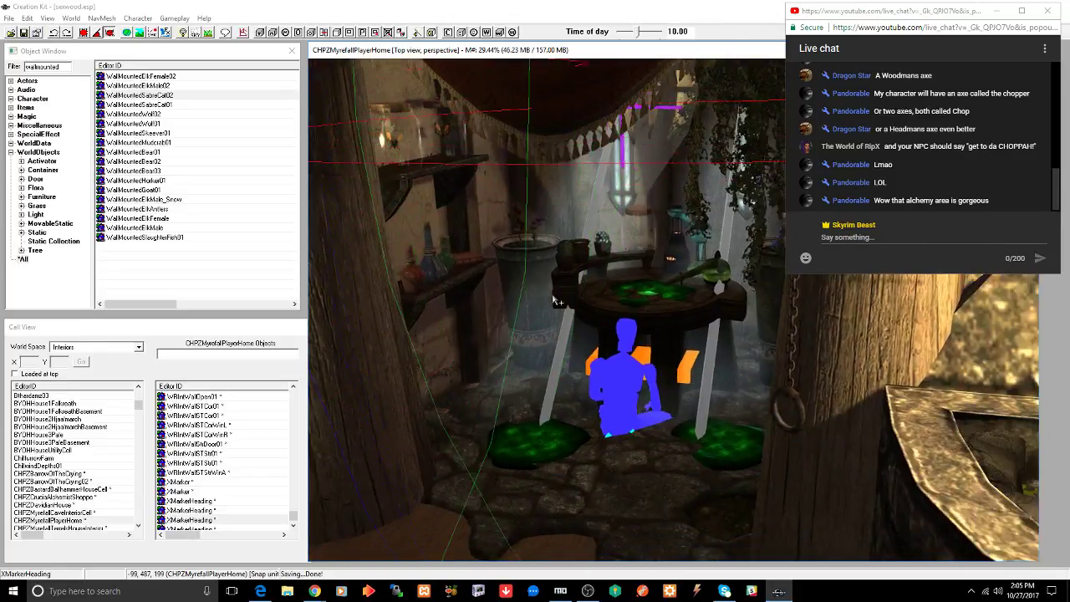
scroll(554, 301, down, 1)
click(611, 381)
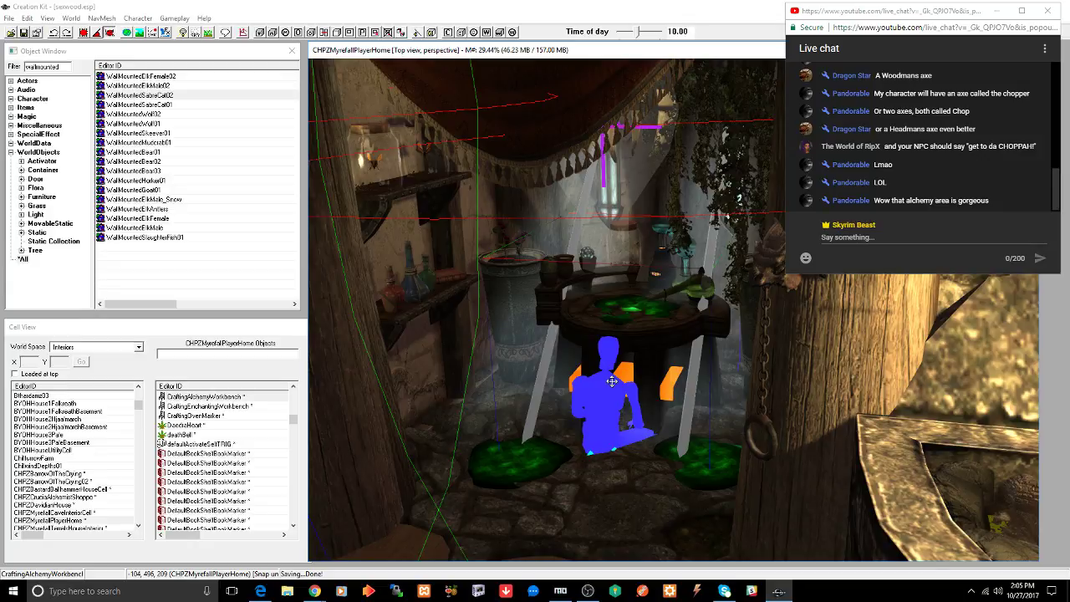
mouse_move(612, 381)
shift+middle_down()
mouse_move(634, 364)
mouse_move(661, 371)
mouse_move(515, 363)
mouse_move(526, 384)
mouse_move(576, 372)
mouse_move(554, 358)
mouse_move(551, 337)
shift+middle_up()
click(561, 362)
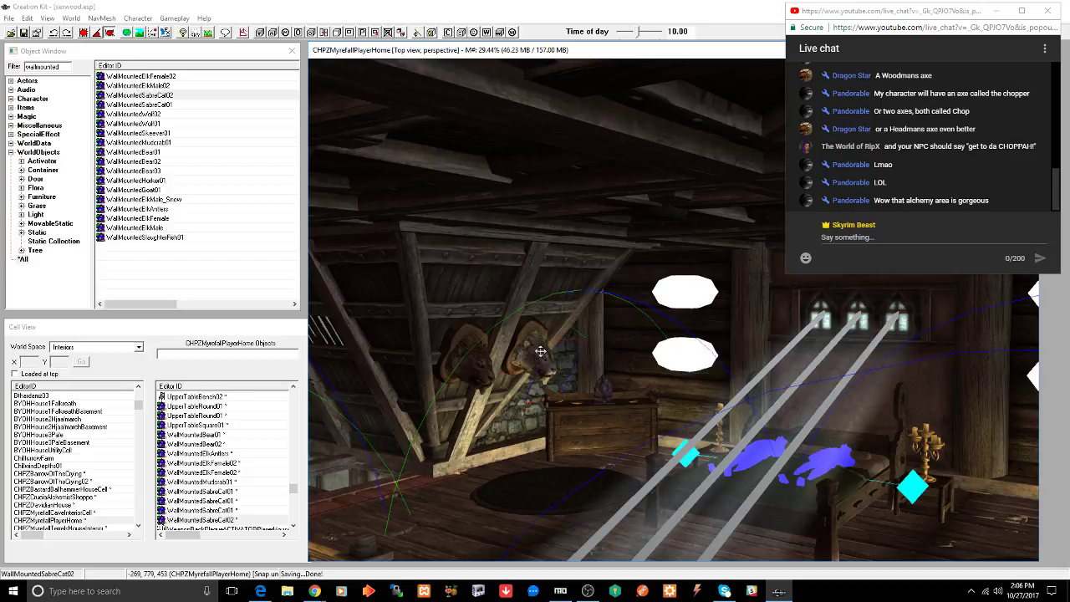
key(ctrl+s)
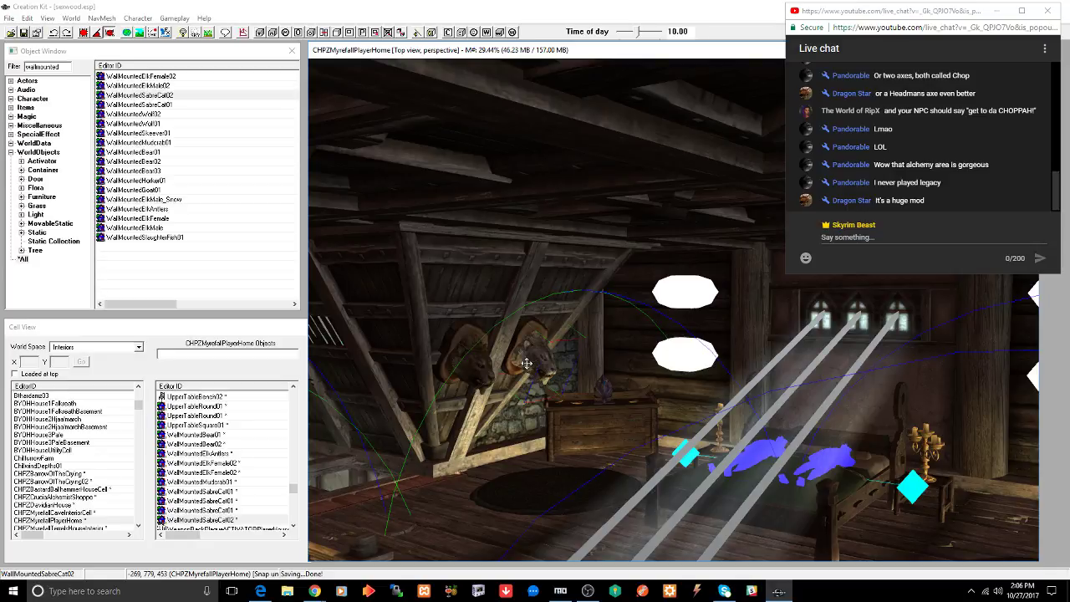
- Inspect the loft around the shrine dresser, the weapon plaques and the bed for spots that still need furniture
click(602, 383)
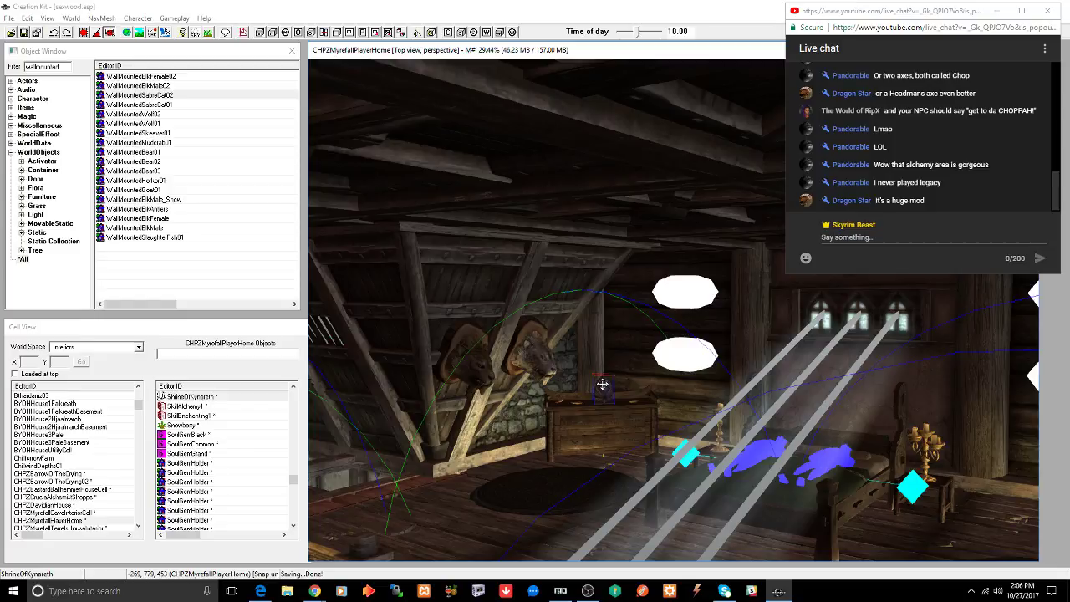
scroll(602, 384, up, 4)
key(f)
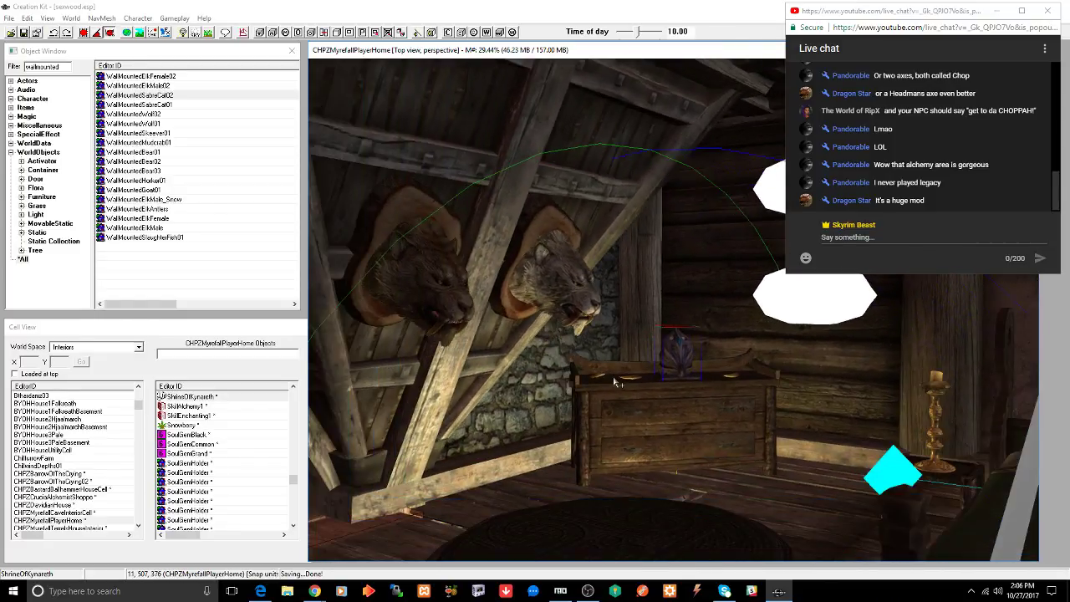
click(639, 404)
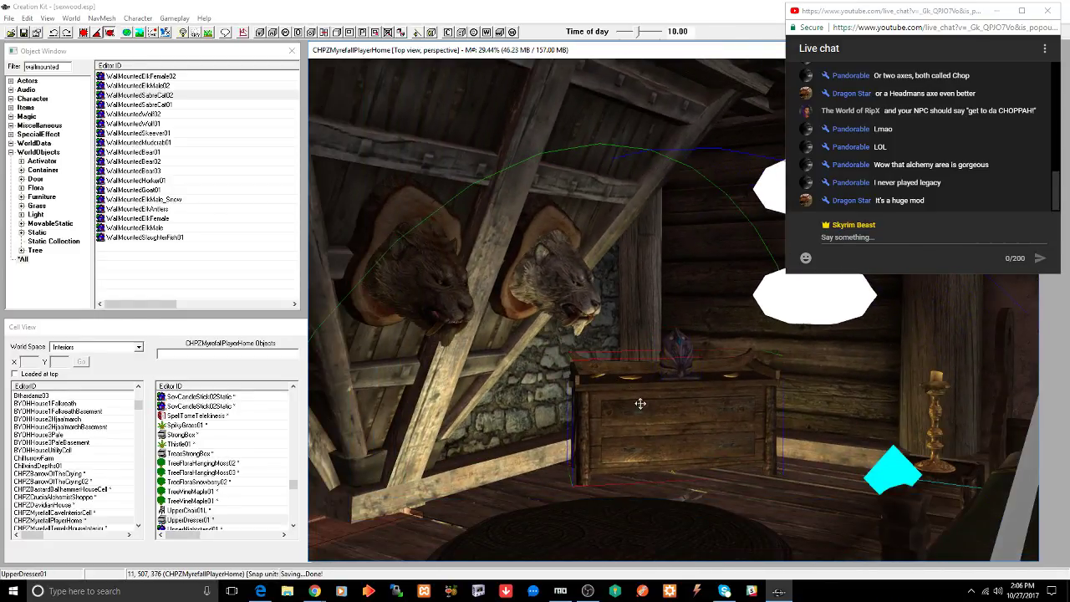
shift+middle_drag(642, 408, 673, 420)
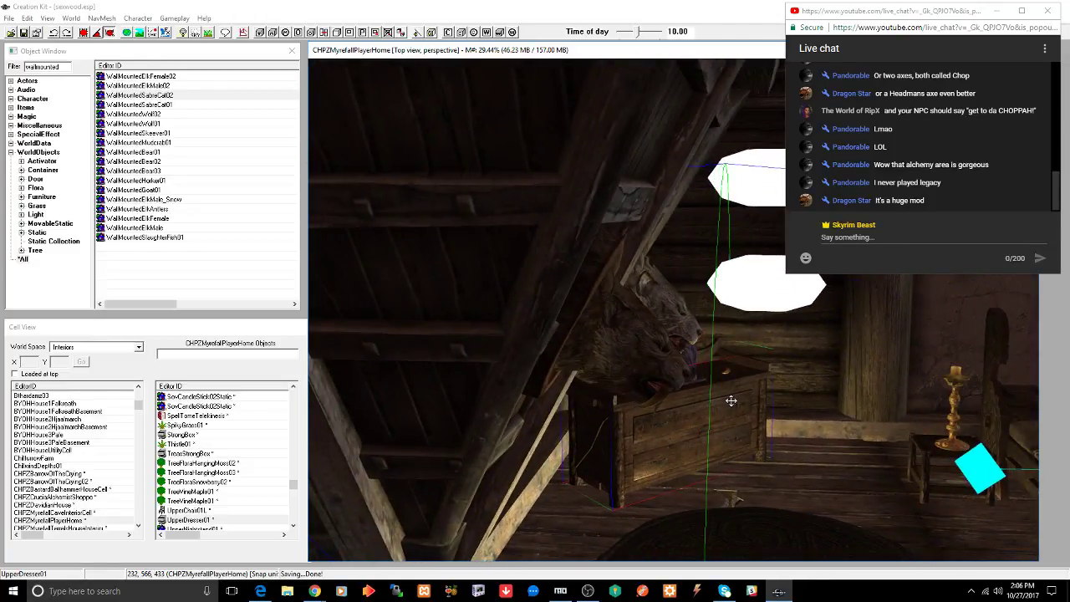
shift+middle_drag(752, 393, 705, 399)
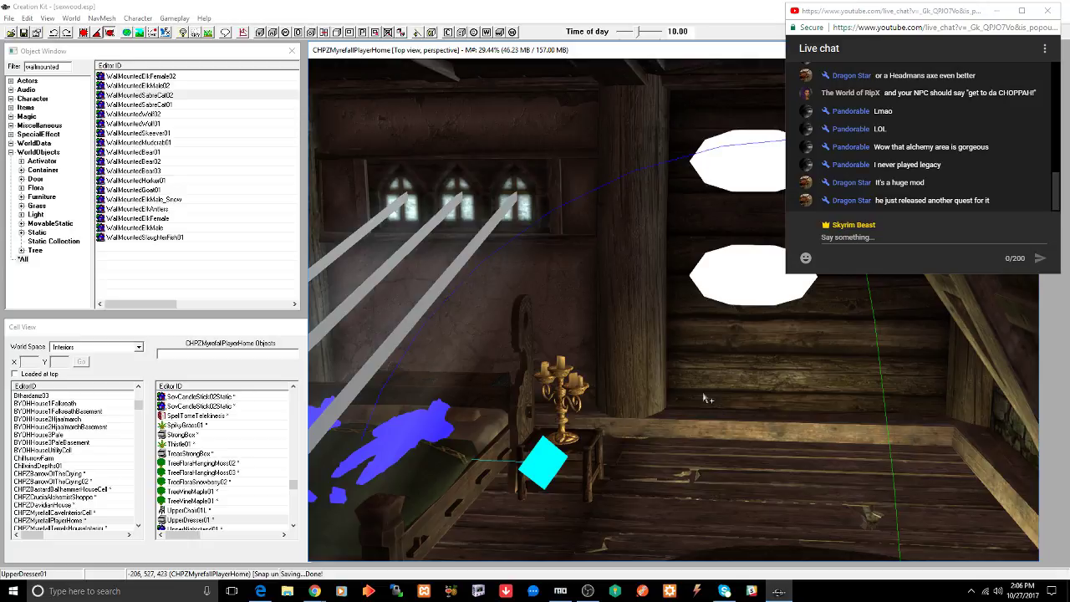
shift+middle_drag(704, 398, 725, 403)
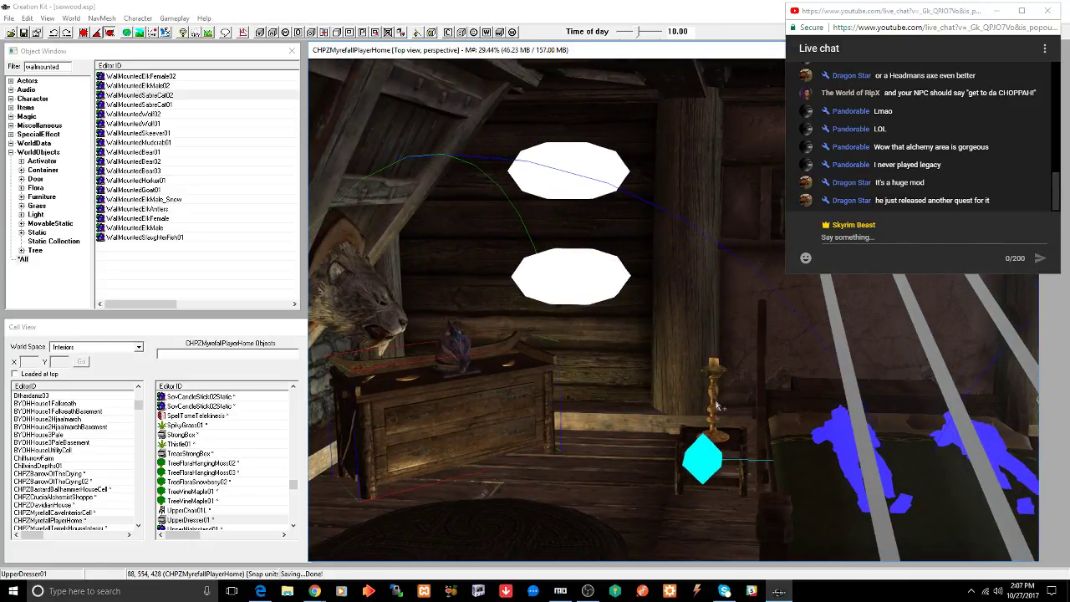
click(716, 400)
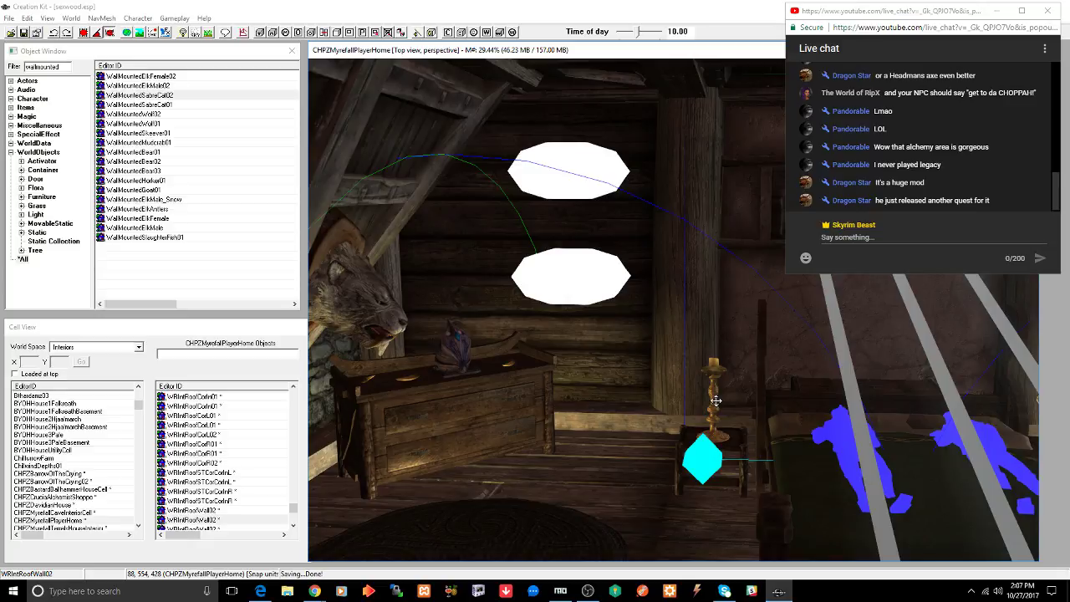
click(535, 279)
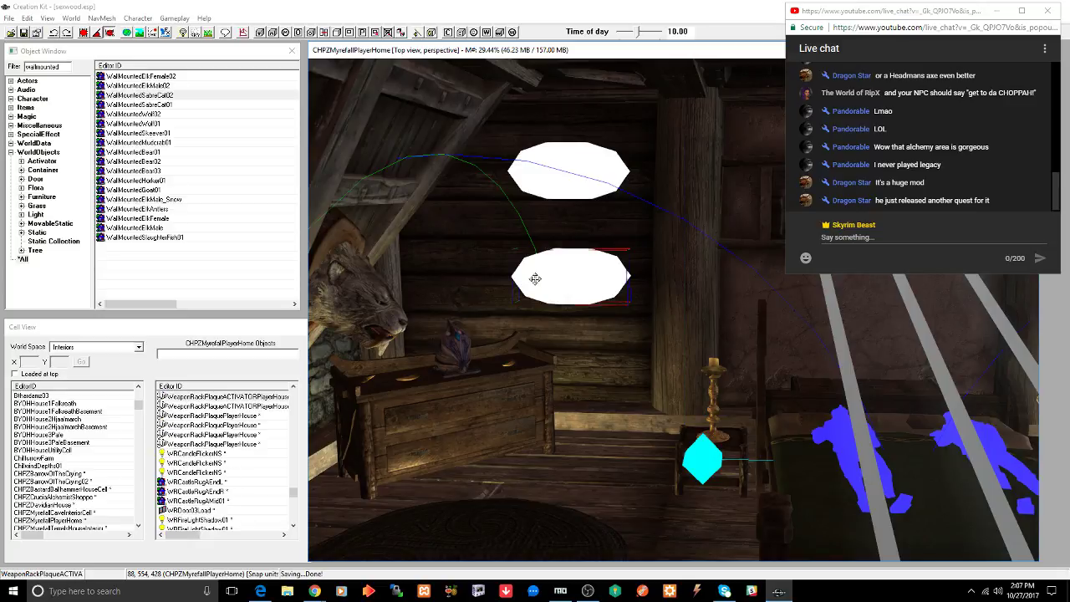
mouse_move(550, 286)
shift+middle_down()
mouse_move(561, 287)
mouse_move(509, 290)
mouse_move(522, 285)
shift+middle_up()
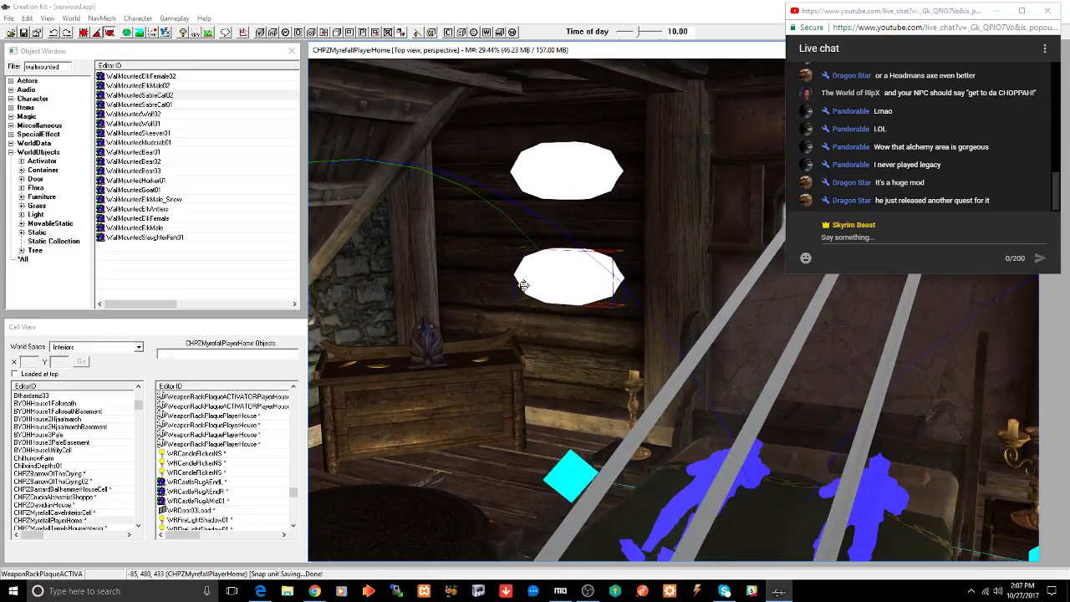
mouse_move(523, 285)
middle_down()
mouse_move(581, 287)
mouse_move(558, 286)
middle_up()
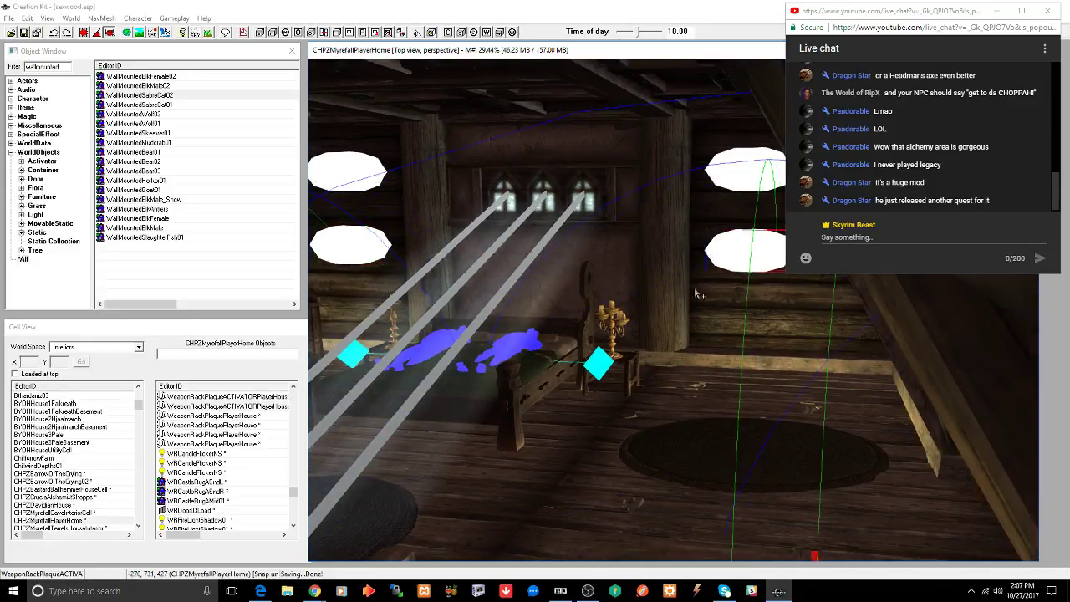
middle_drag(700, 293, 720, 296)
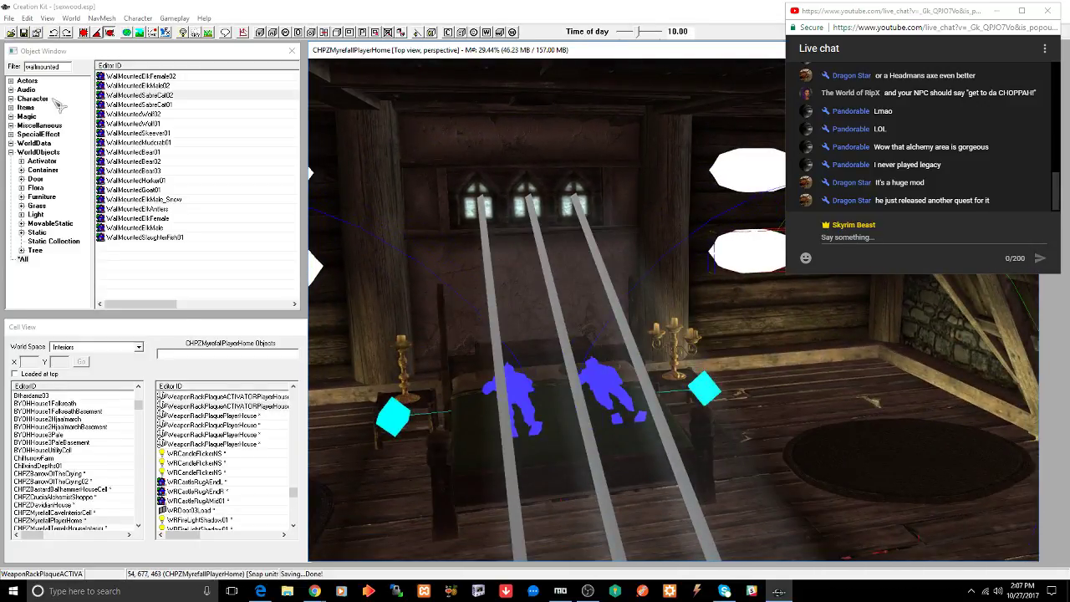
- Search the object list for "upperdesk" and broaden the filter to "upper"
double_click(61, 67)
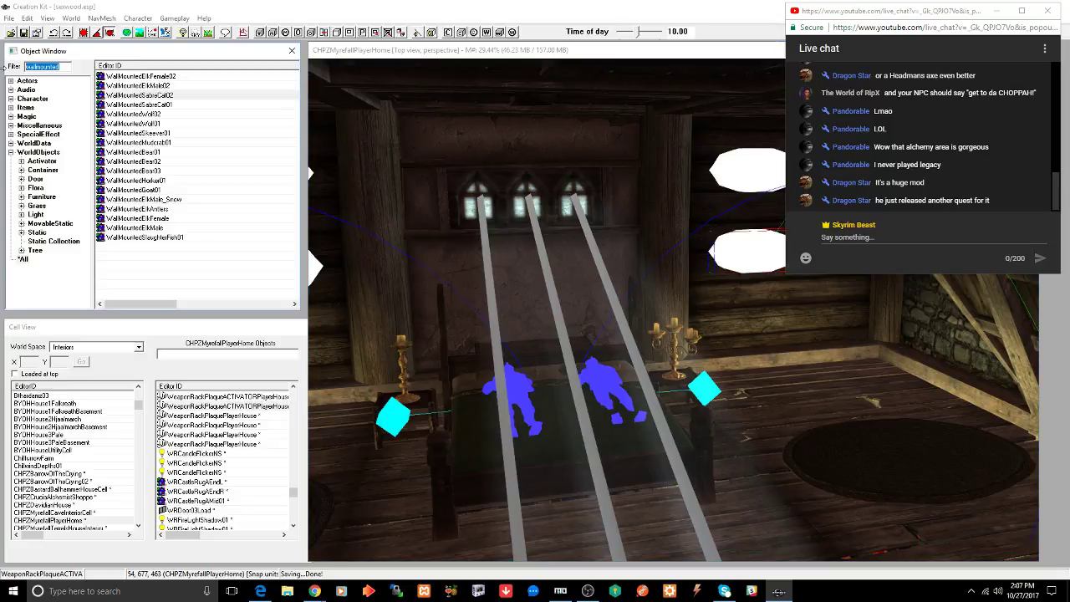
text(upperdesk)
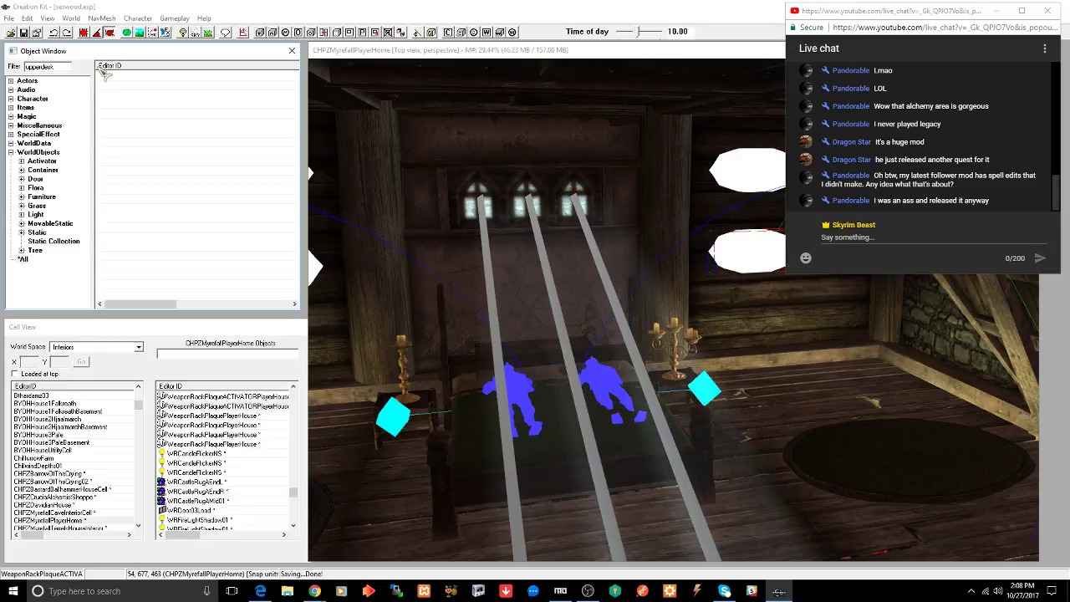
key(BackSpace)
key(BackSpace)
key(BackSpace)
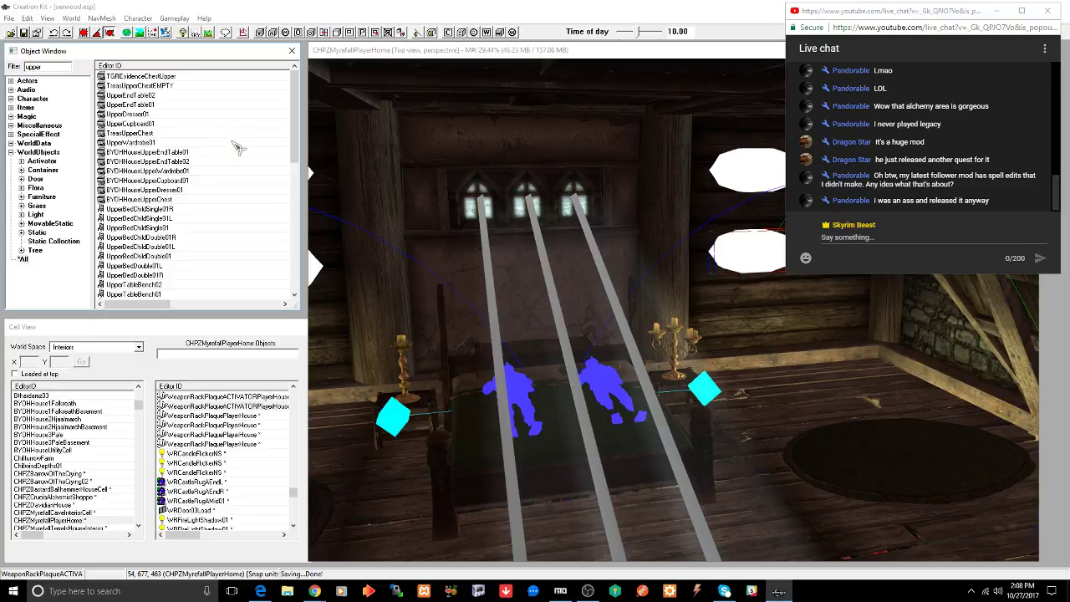
- Preview the UpperWardrobe01 container model from a different angle and close the preview
click(143, 144)
right_click(143, 147)
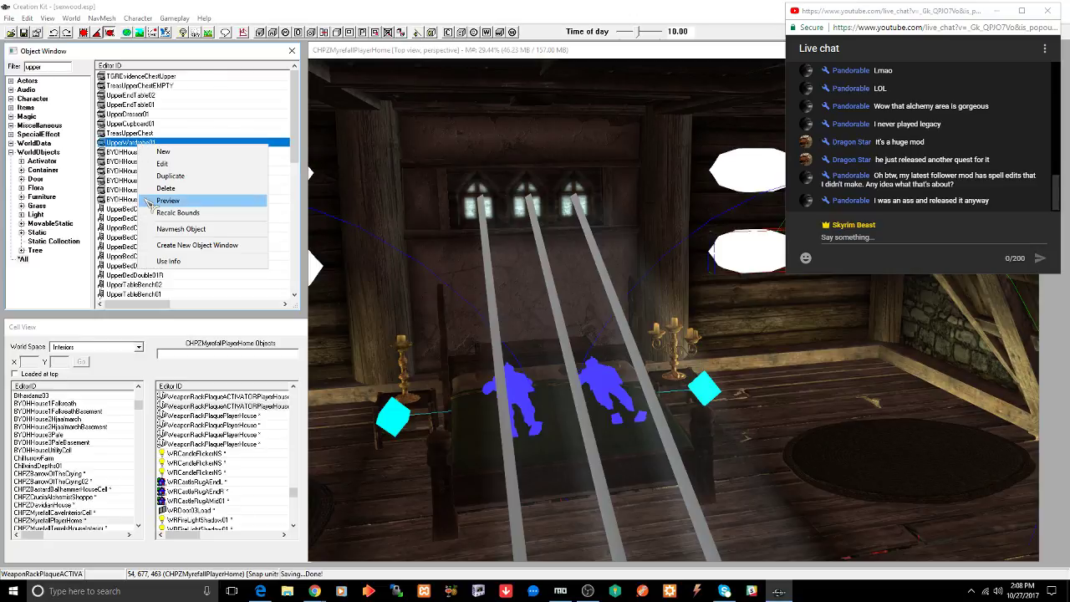
click(149, 204)
drag(540, 172, 607, 209)
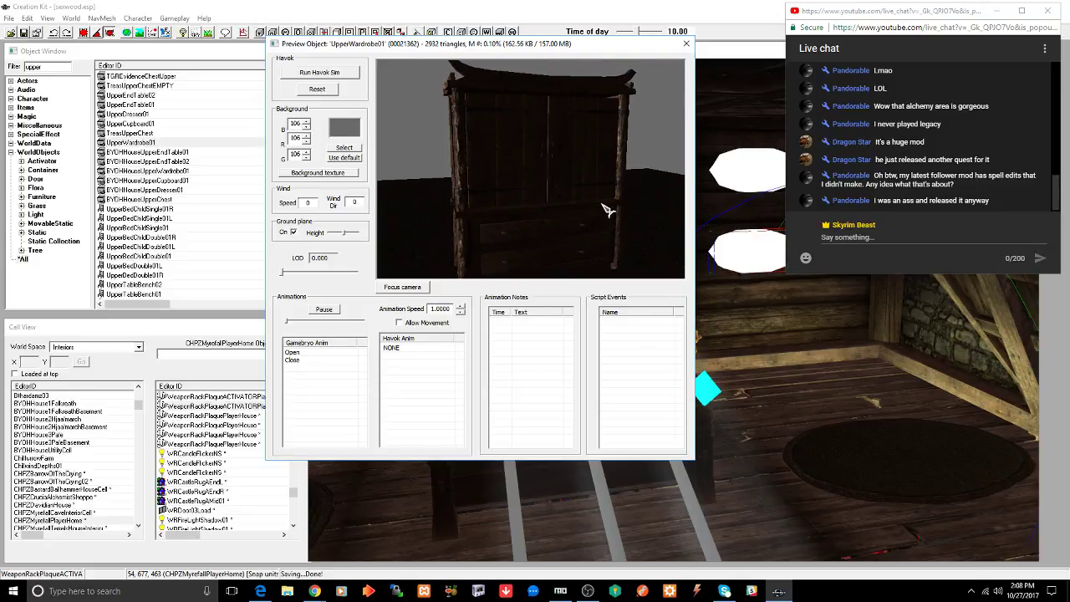
click(686, 42)
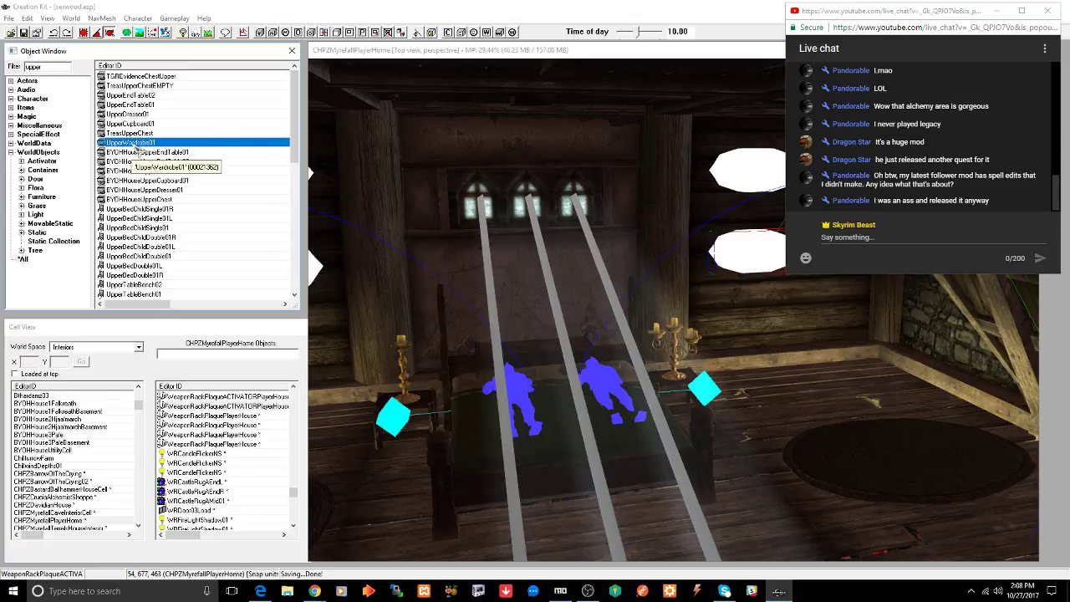
- Try an UpperWardrobe01 in the empty loft corner behind the round rug, adjust its placement there, and save the plugin
drag(765, 365, 865, 402)
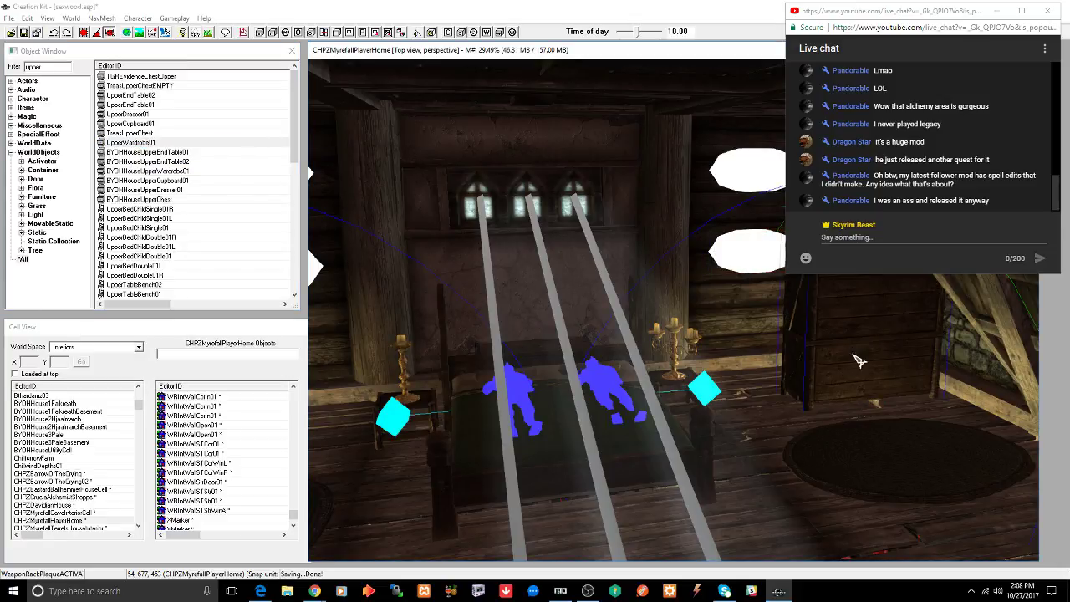
right_drag(860, 360, 919, 360)
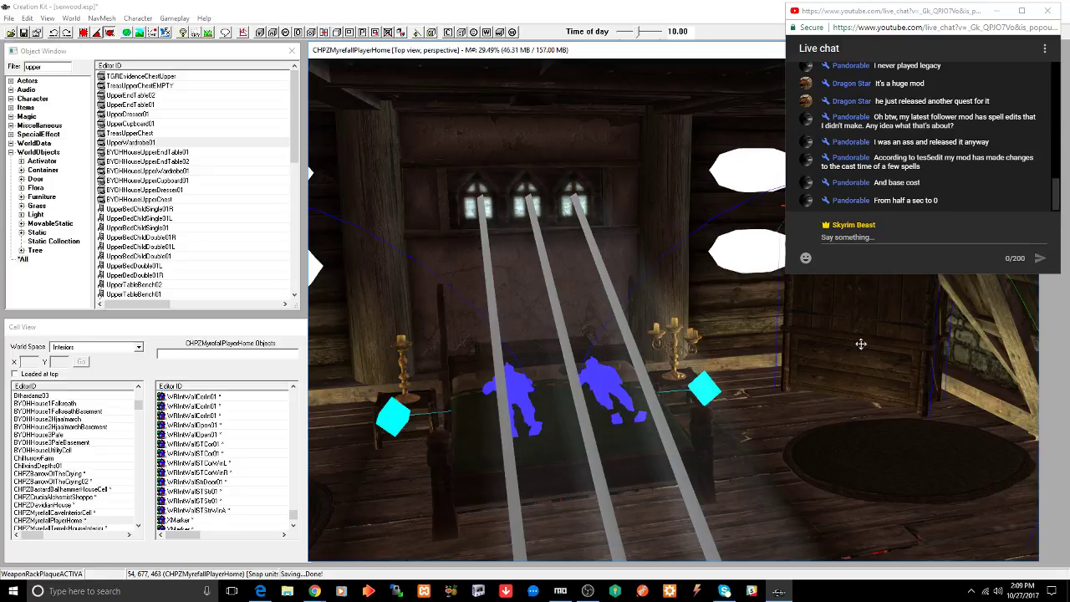
click(870, 331)
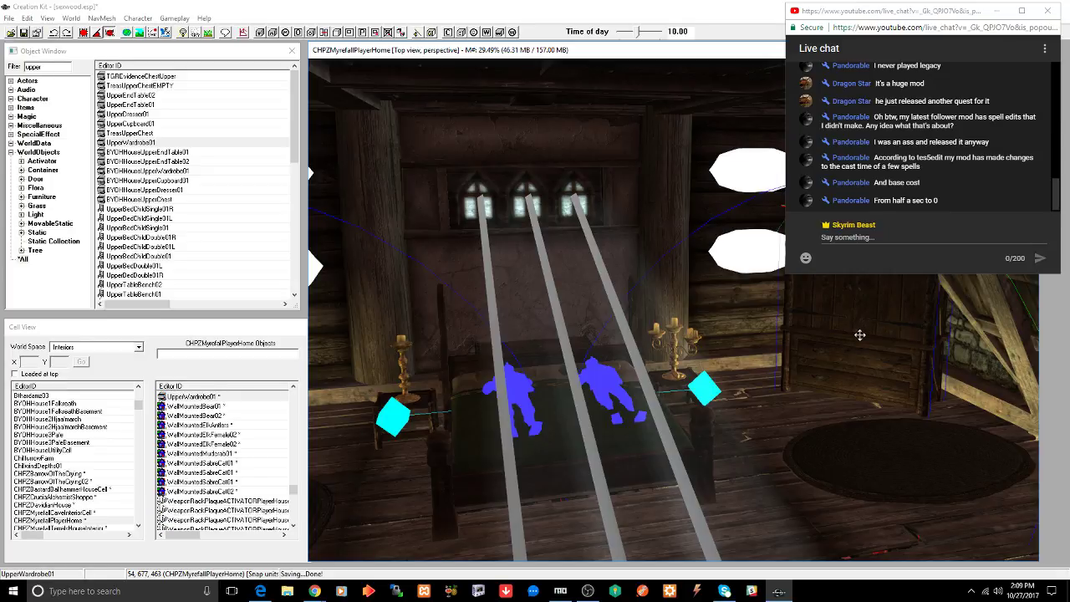
key(ctrl+s)
- Check the wardrobe in the loft corner from another angle and delete it
scroll(841, 349, up, 5)
scroll(841, 354, down, 5)
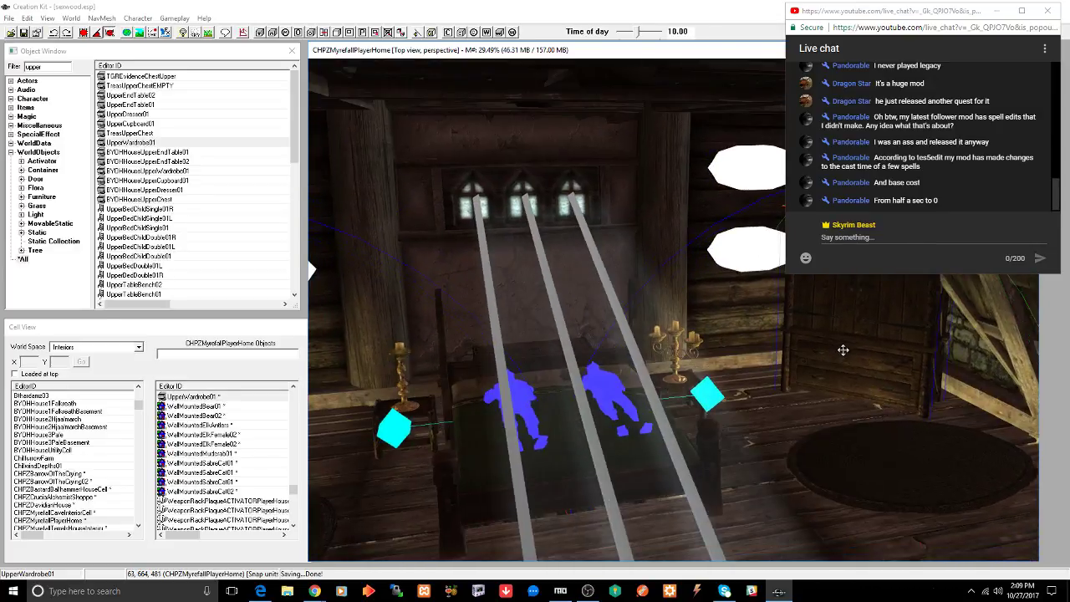
scroll(853, 348, up, 2)
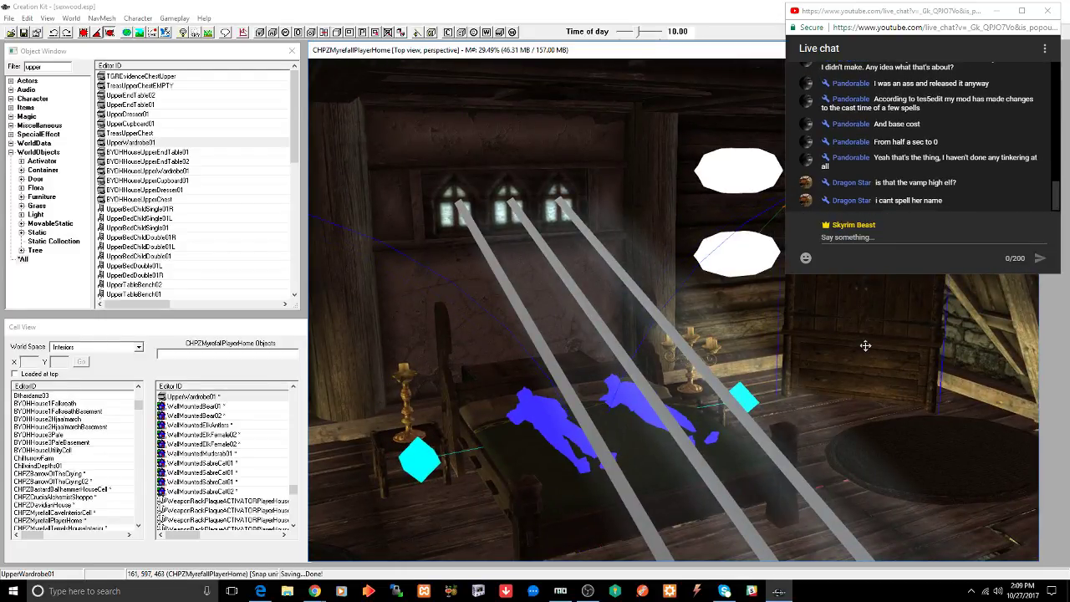
key(Delete)
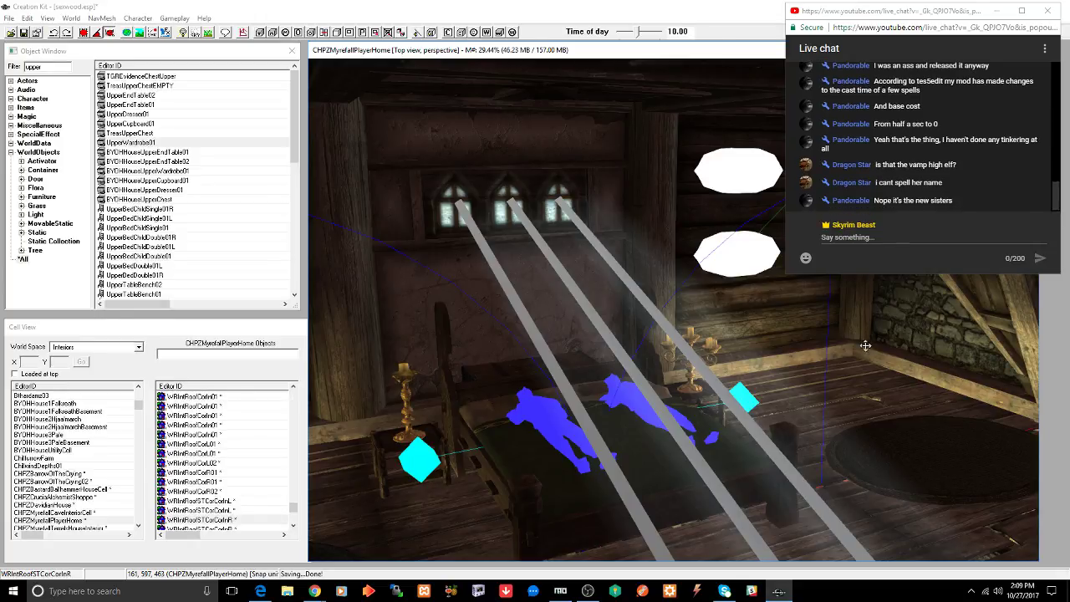
- Survey the empty loft corner by the round rug, list the matching static objects, and preview the UpperNightstand01 model
scroll(865, 345, down, 3)
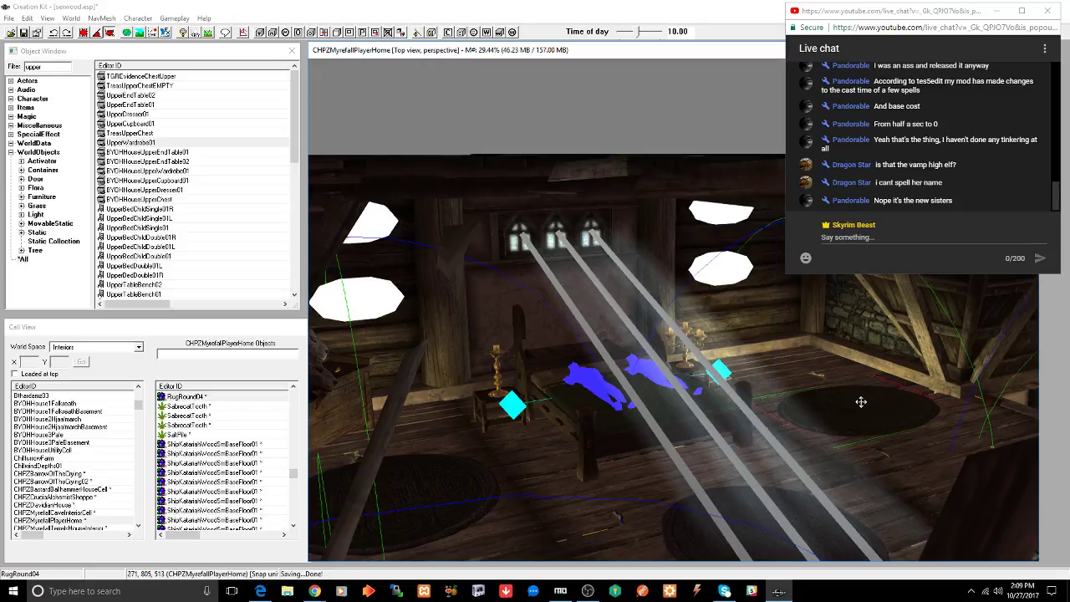
shift+middle_drag(860, 402, 833, 389)
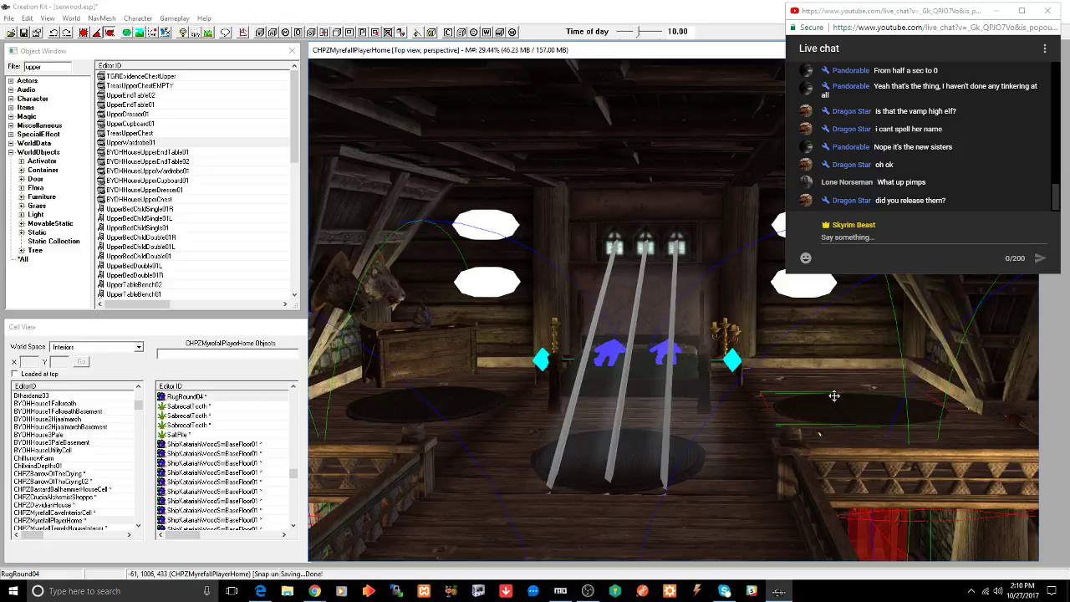
mouse_move(817, 395)
middle_down()
mouse_move(839, 400)
mouse_move(826, 396)
middle_up()
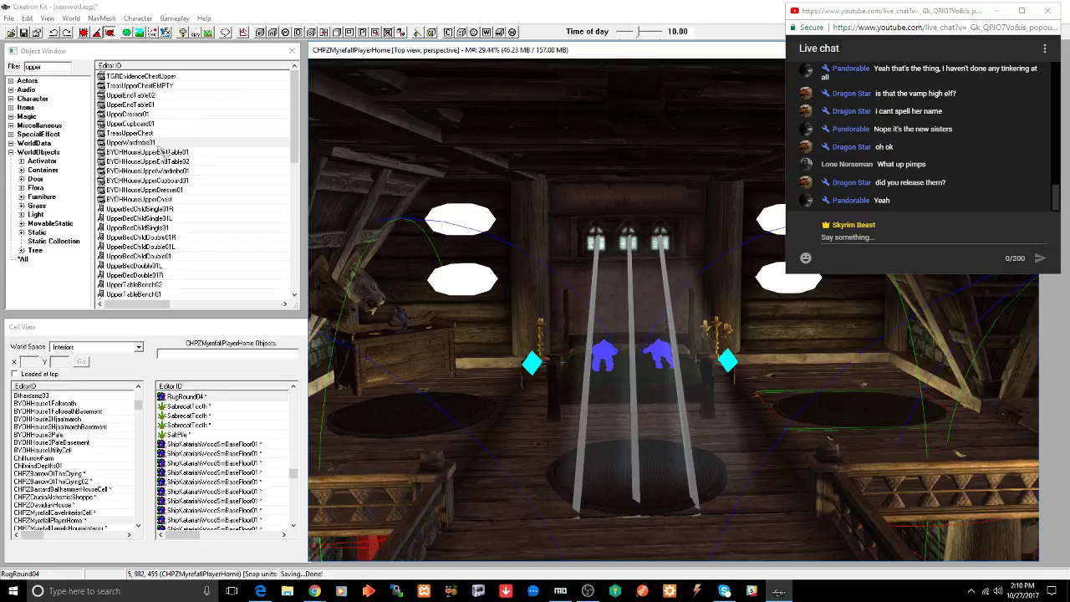
click(38, 233)
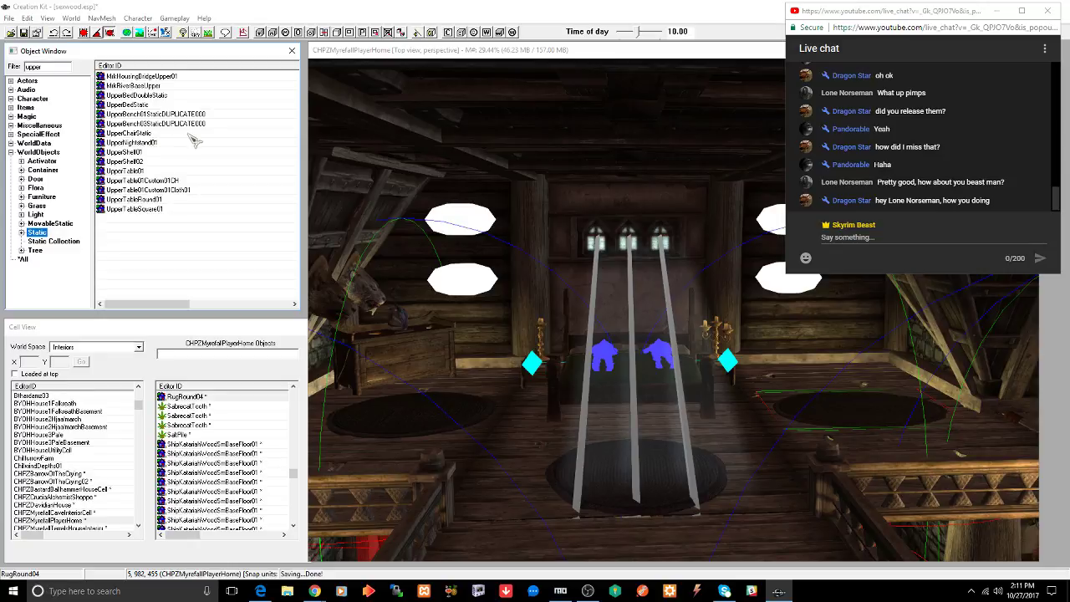
right_click(127, 142)
click(146, 201)
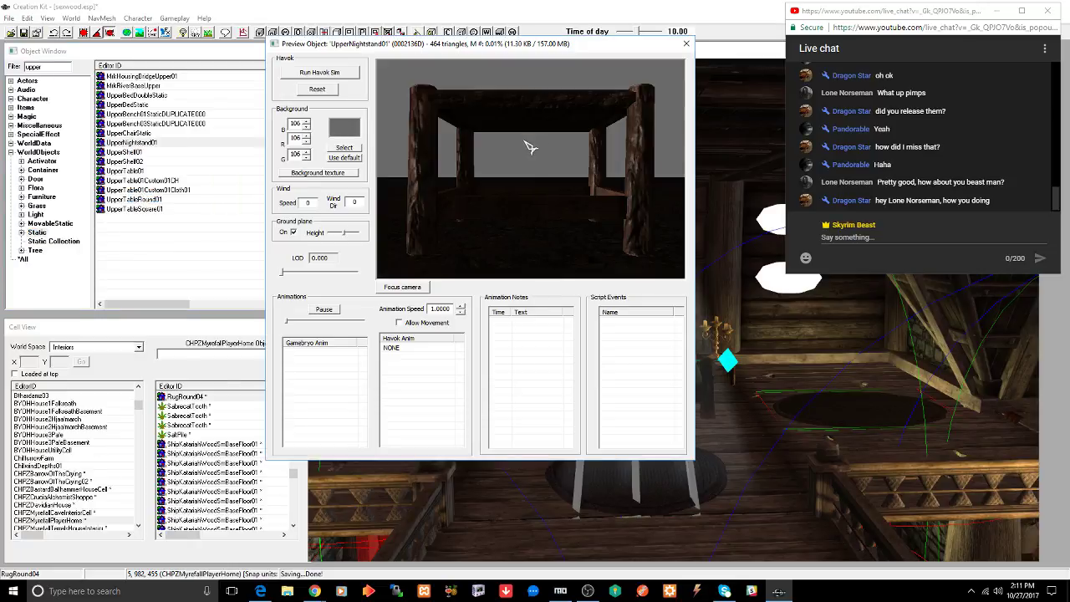
drag(513, 140, 632, 255)
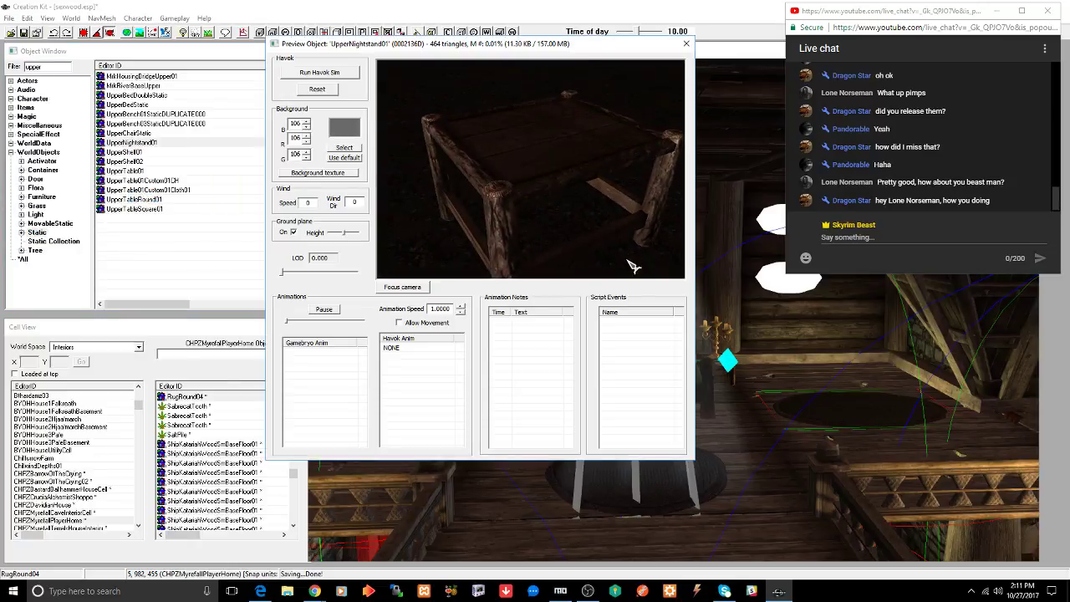
click(686, 43)
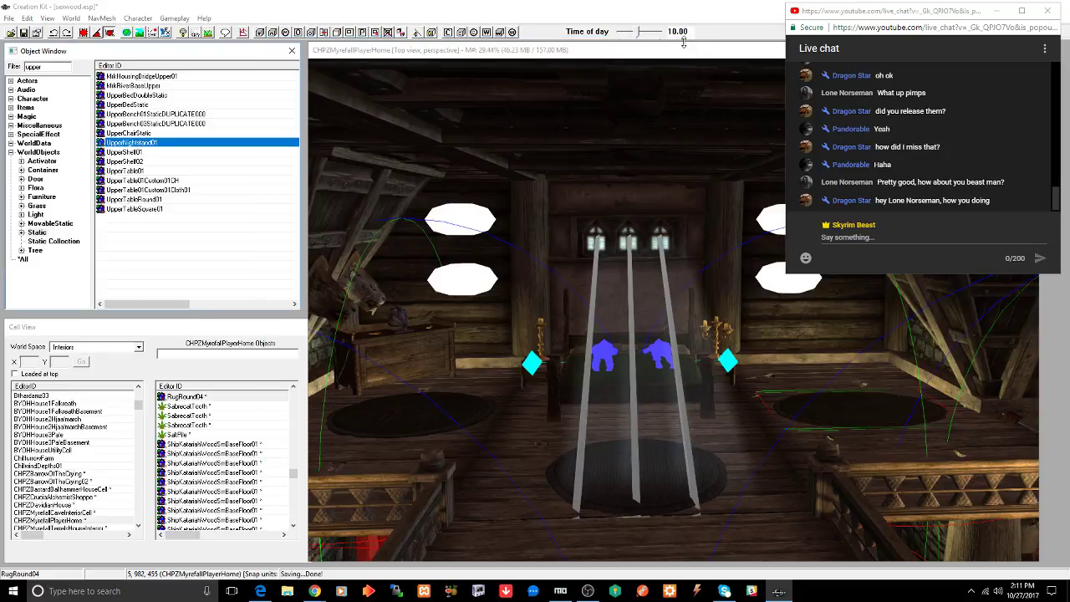
- Filter the static objects by "noble" and try a NobleDesk01 in the empty loft corner behind the round rug
double_click(48, 65)
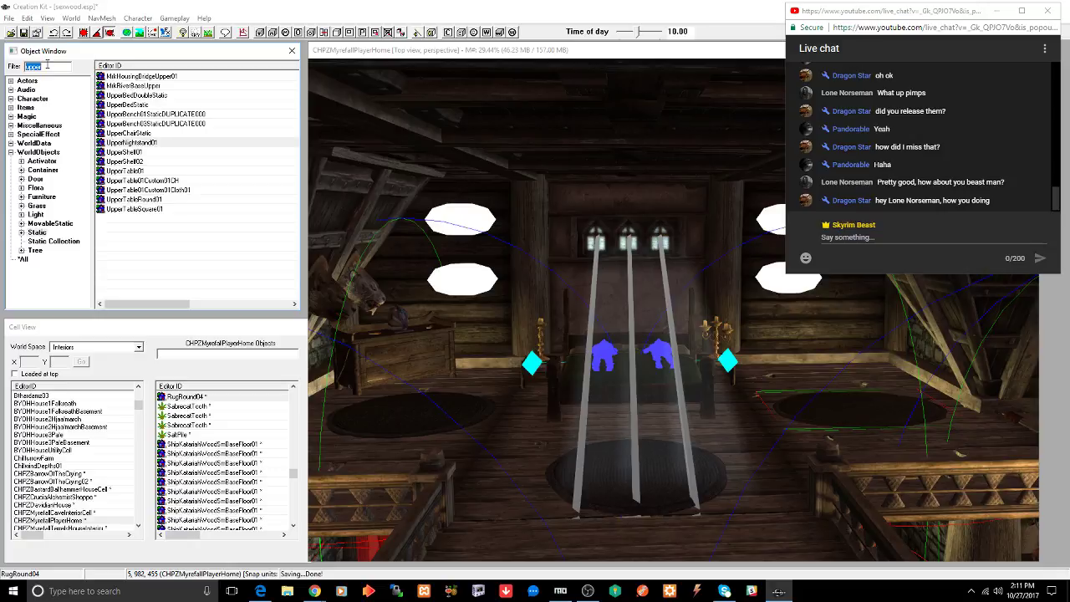
text(u)
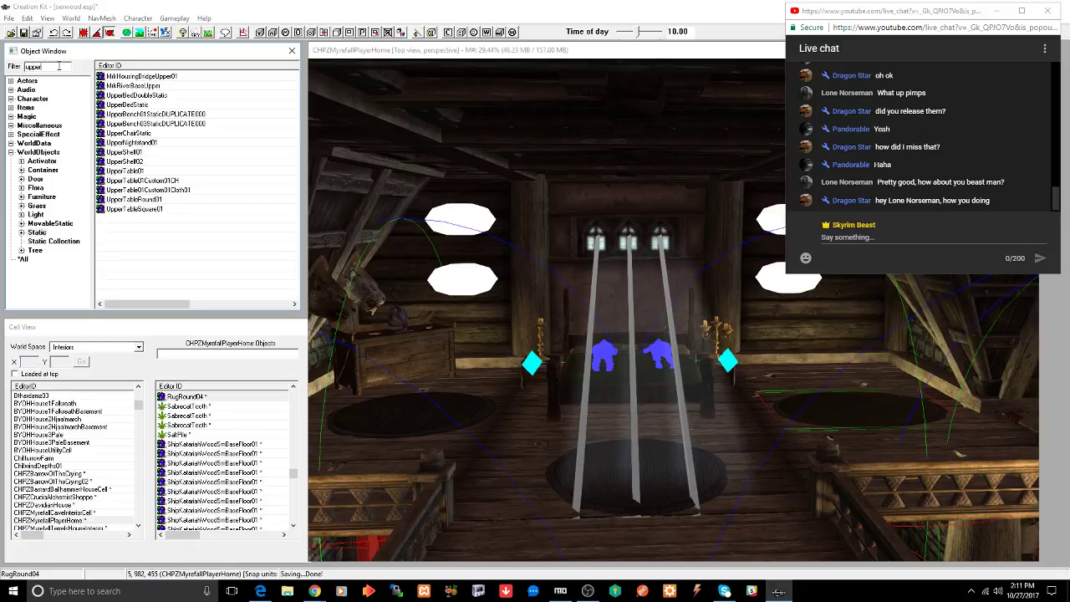
double_click(59, 66)
text(noble)
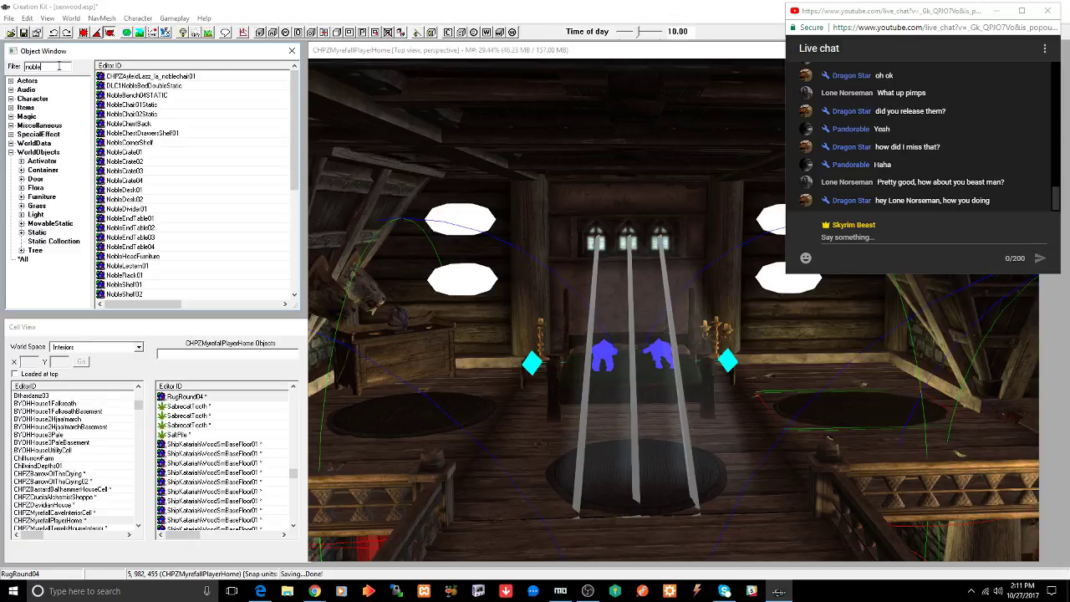
drag(124, 191, 804, 373)
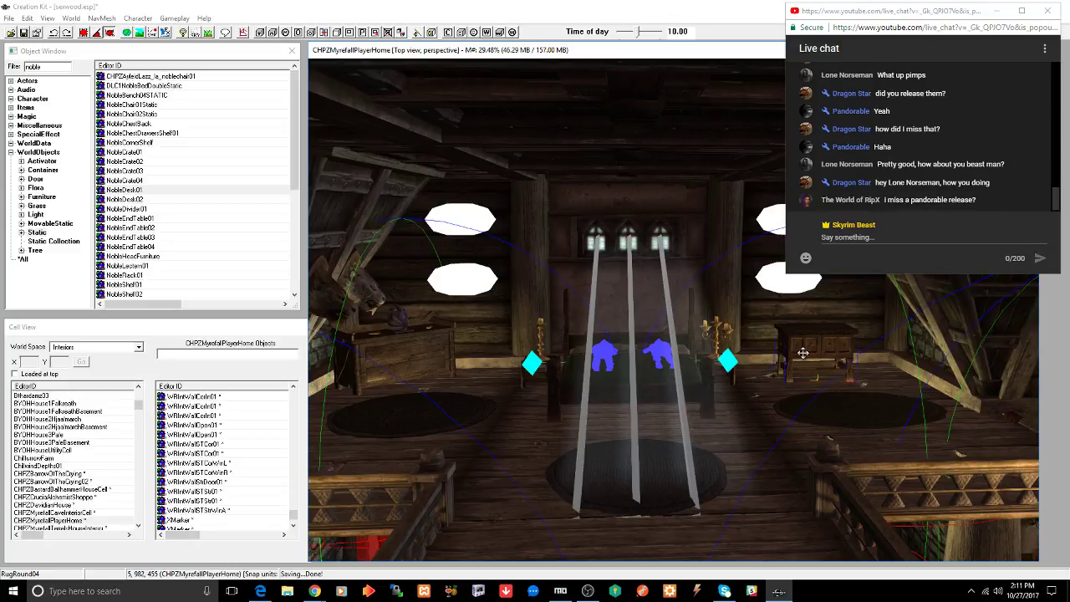
- Add a NobleDesk02 to the loft floor for comparison and delete the NobleDesk01 from the corner
drag(125, 199, 543, 471)
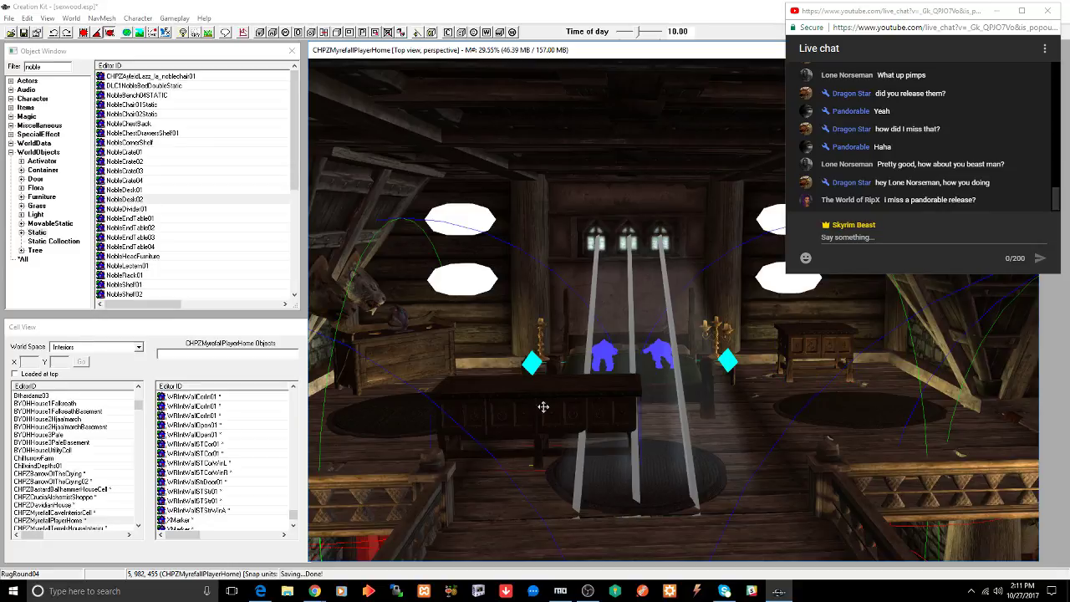
click(801, 339)
key(Delete)
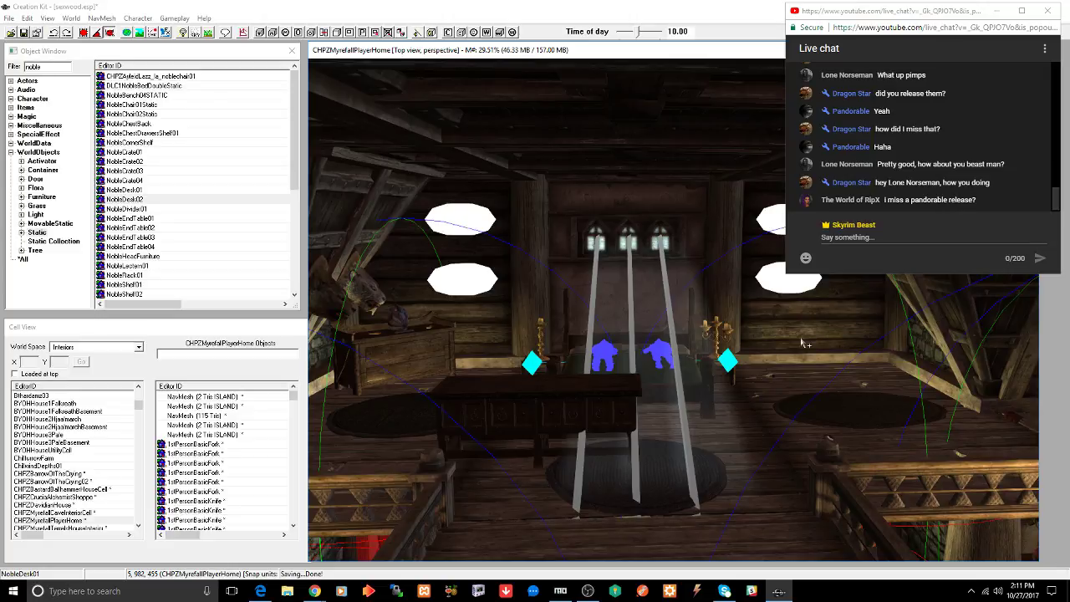
- Set the NobleDesk02 on the floor against the log wall behind the round rug and save the plugin
click(511, 413)
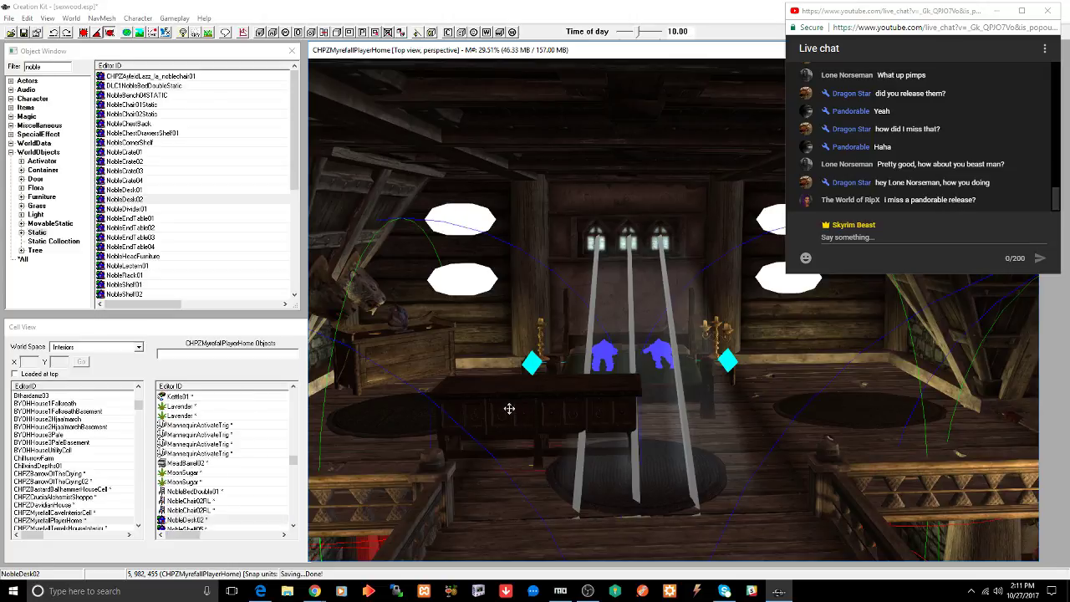
key(Delete)
drag(804, 403, 822, 359)
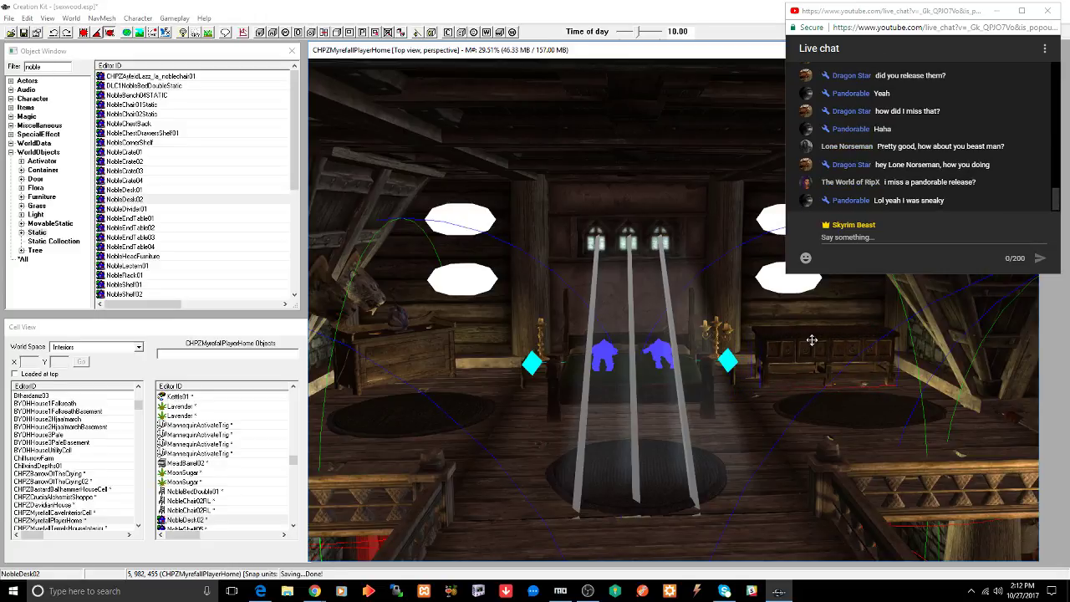
key(f)
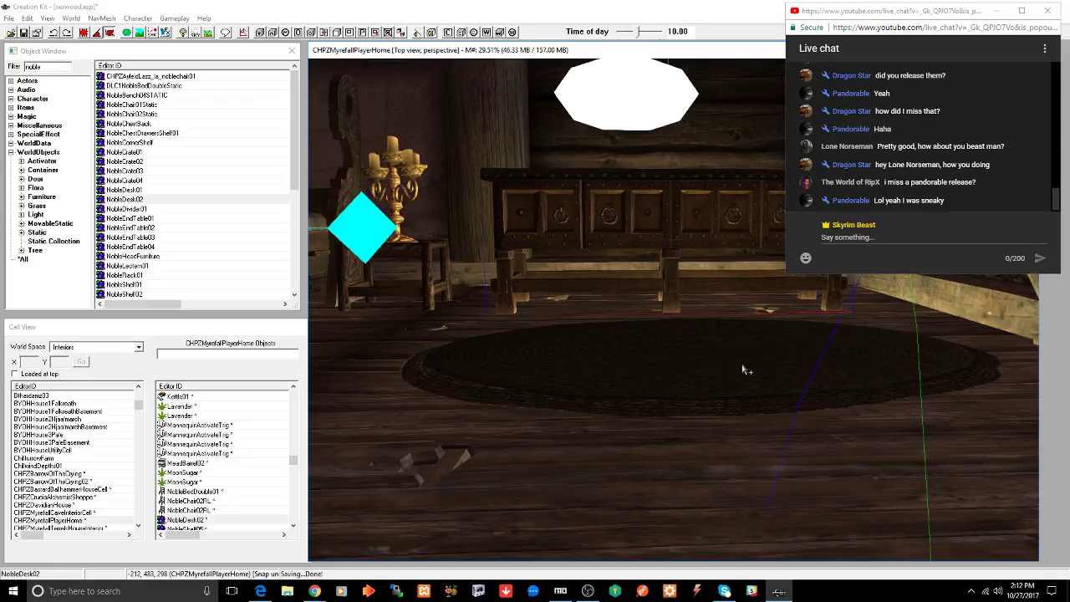
mouse_move(733, 371)
shift+middle_down()
mouse_move(765, 388)
mouse_move(761, 414)
shift+middle_up()
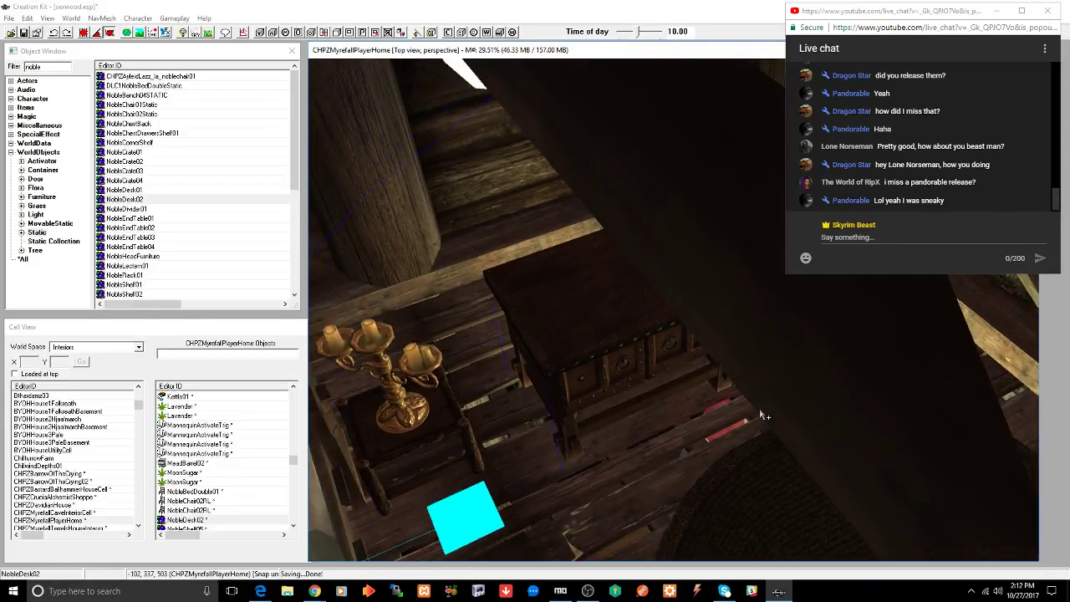
middle_drag(651, 310, 671, 298)
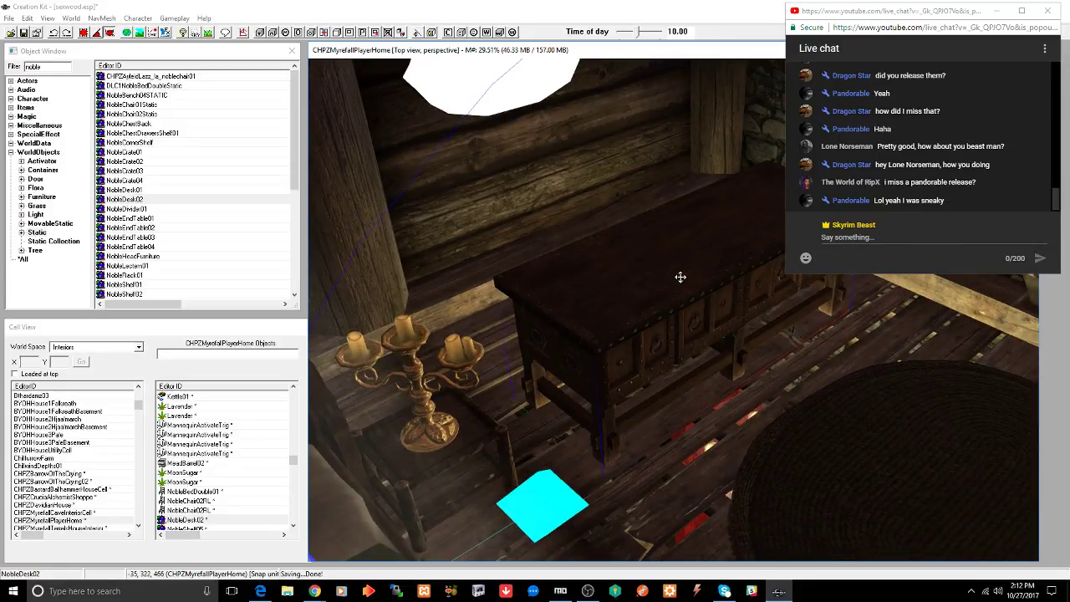
drag(680, 276, 610, 214)
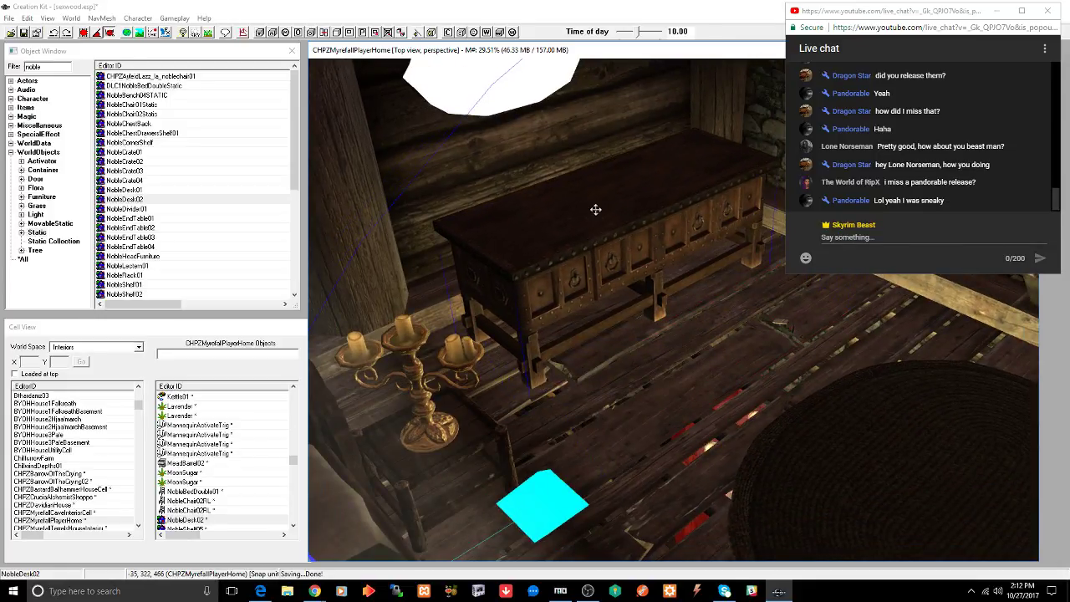
mouse_move(600, 249)
middle_down()
mouse_move(564, 219)
mouse_move(554, 227)
mouse_move(564, 238)
middle_up()
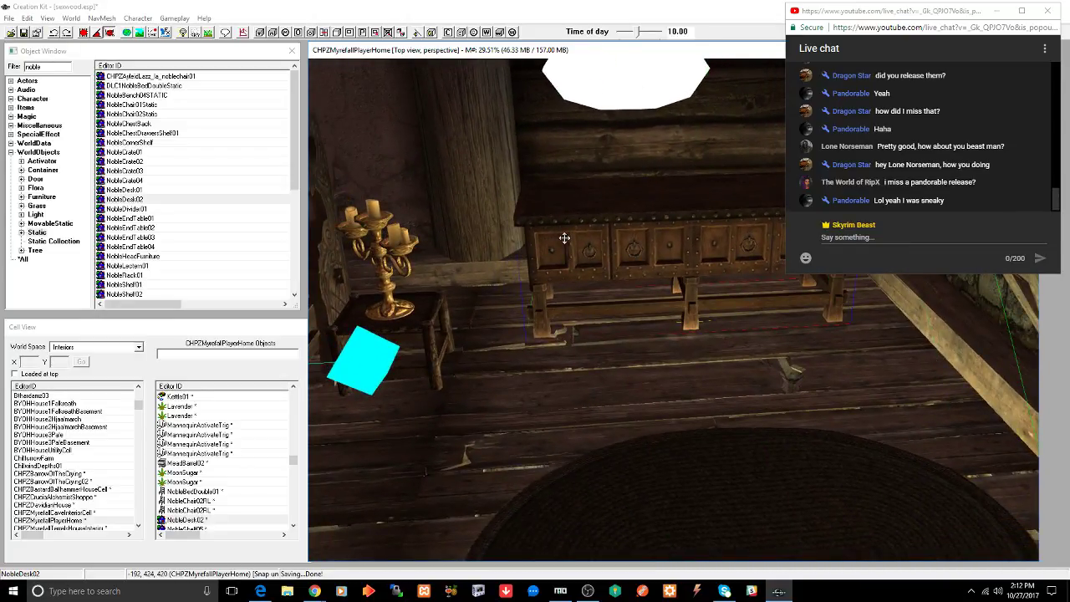
key(ctrl+s)
- Copy a NobleChair02RL from the round-rug seating area by the orange windows and paste it in front of the loft corner desk
click(192, 490)
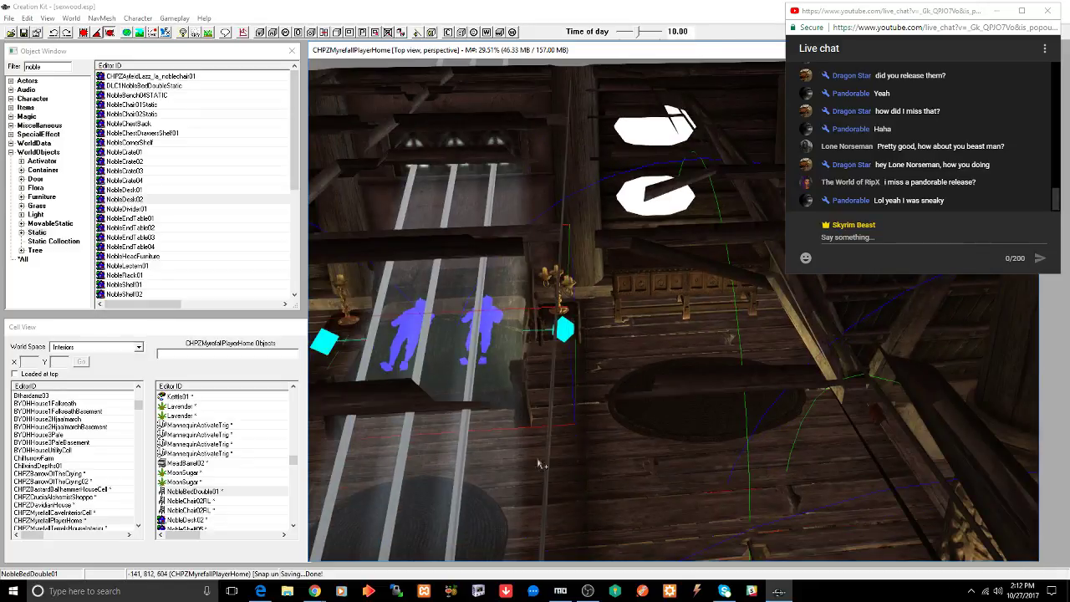
shift+middle_drag(539, 464, 609, 450)
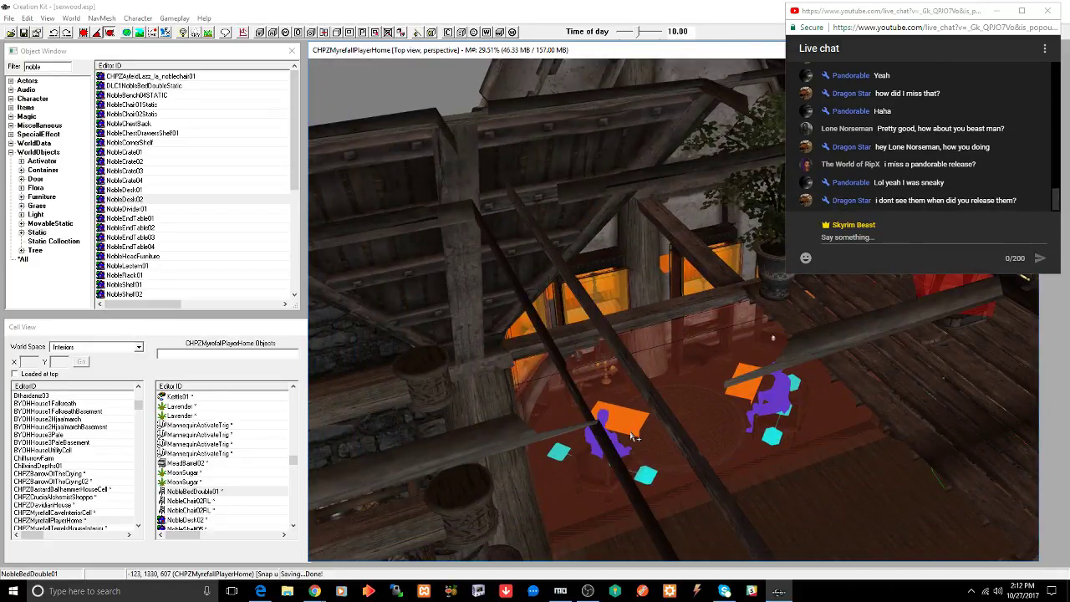
click(692, 402)
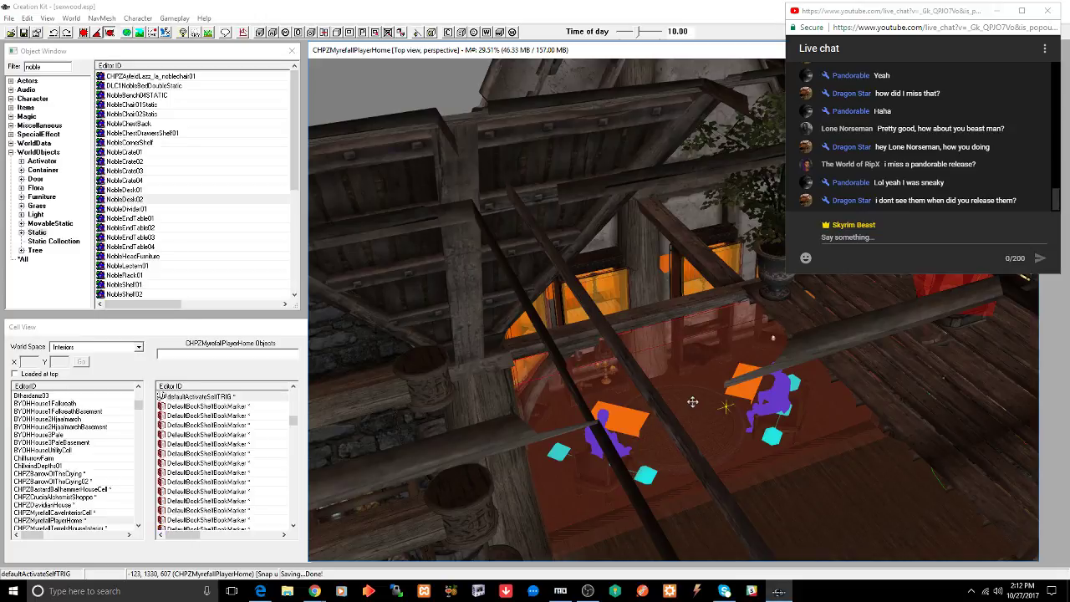
click(629, 424)
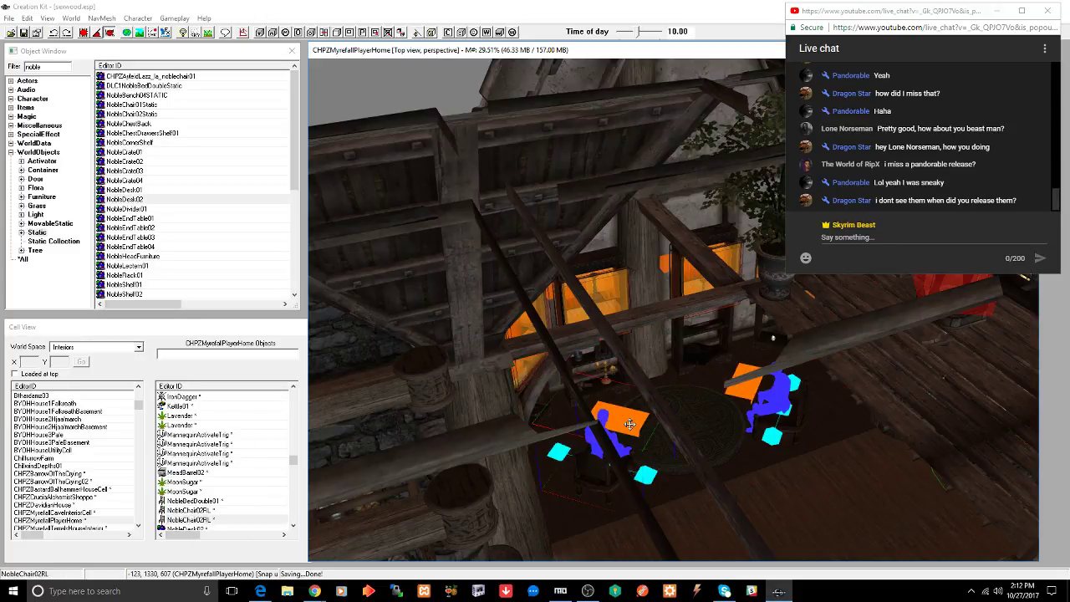
shift+middle_drag(629, 424, 704, 487)
scroll(709, 436, down, 5)
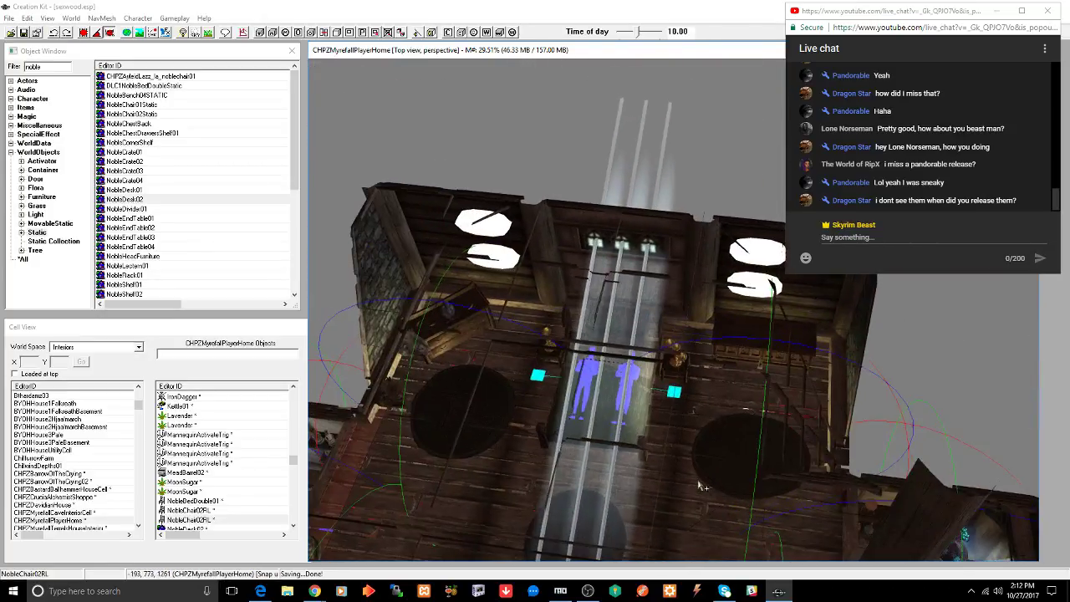
scroll(699, 486, up, 5)
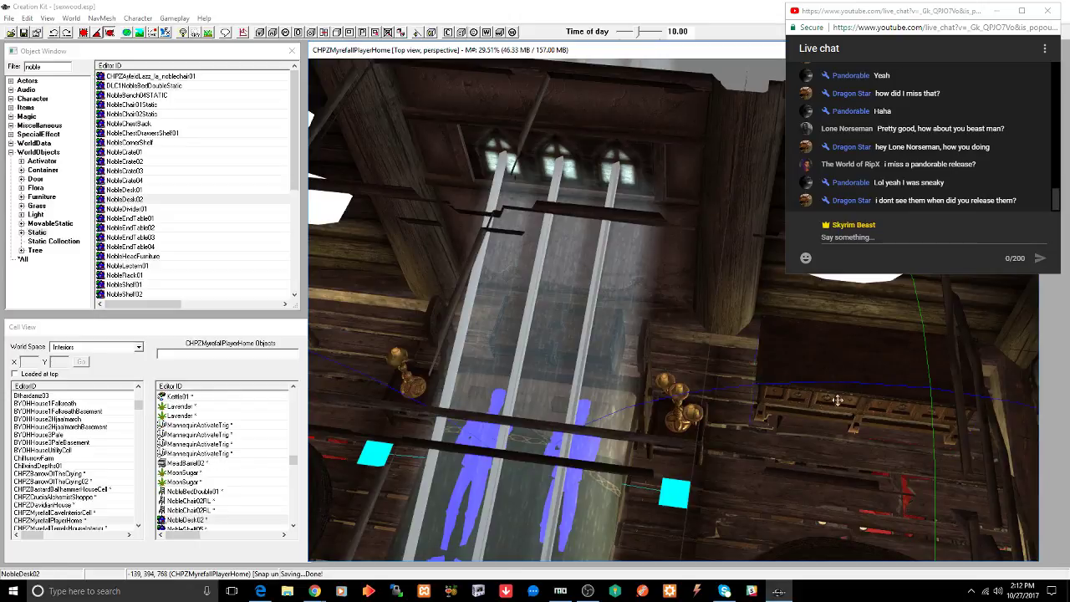
click(846, 493)
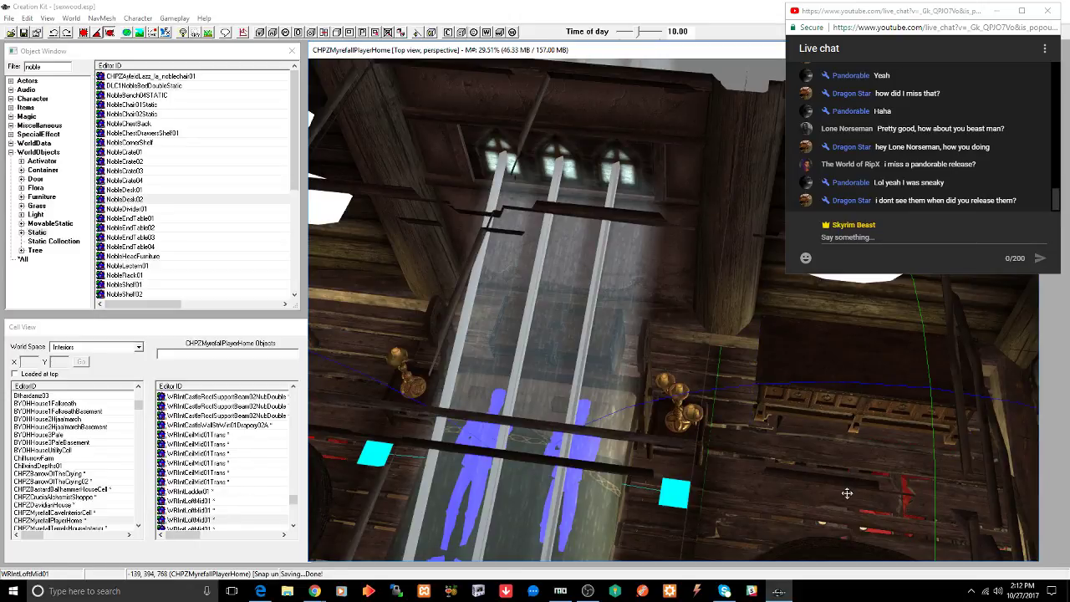
key(ctrl+v)
drag(862, 452, 910, 445)
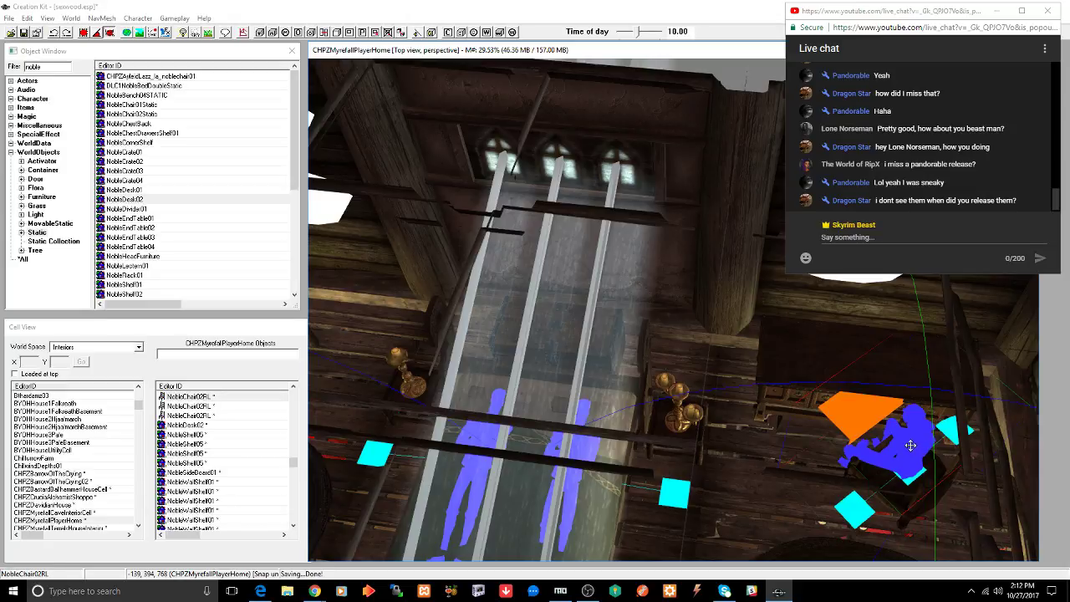
- Replace only the selected NobleChair02RL with NobleChair02R and check the chair's placement at the desk from several angles
key(ctrl+f)
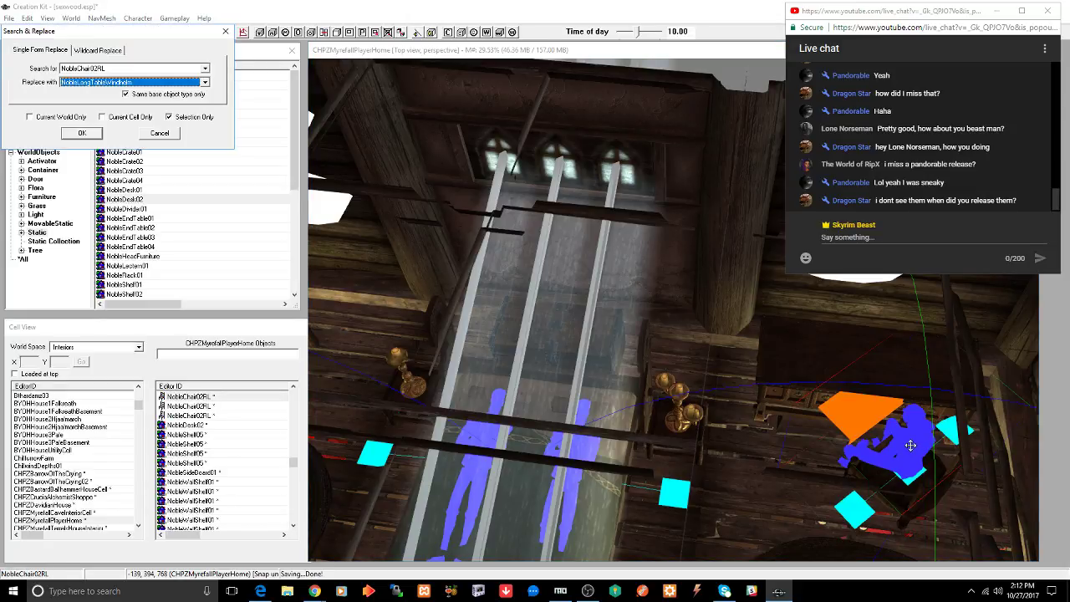
key(Up)
key(Return)
key(Return)
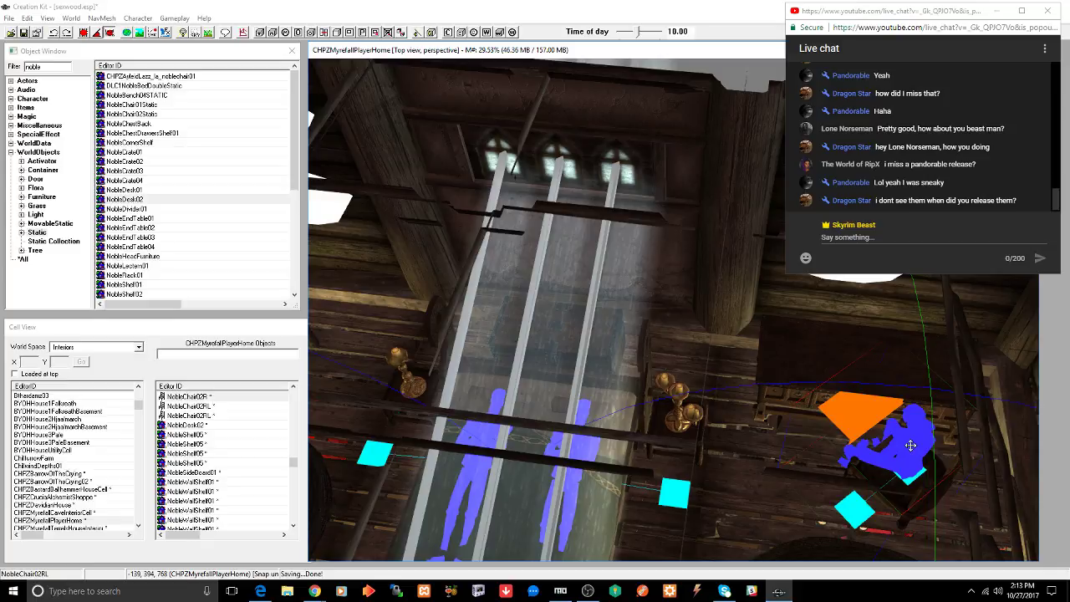
shift+middle_drag(909, 458, 934, 518)
mouse_move(922, 462)
mouse_down()
mouse_move(933, 470)
mouse_move(918, 475)
mouse_up()
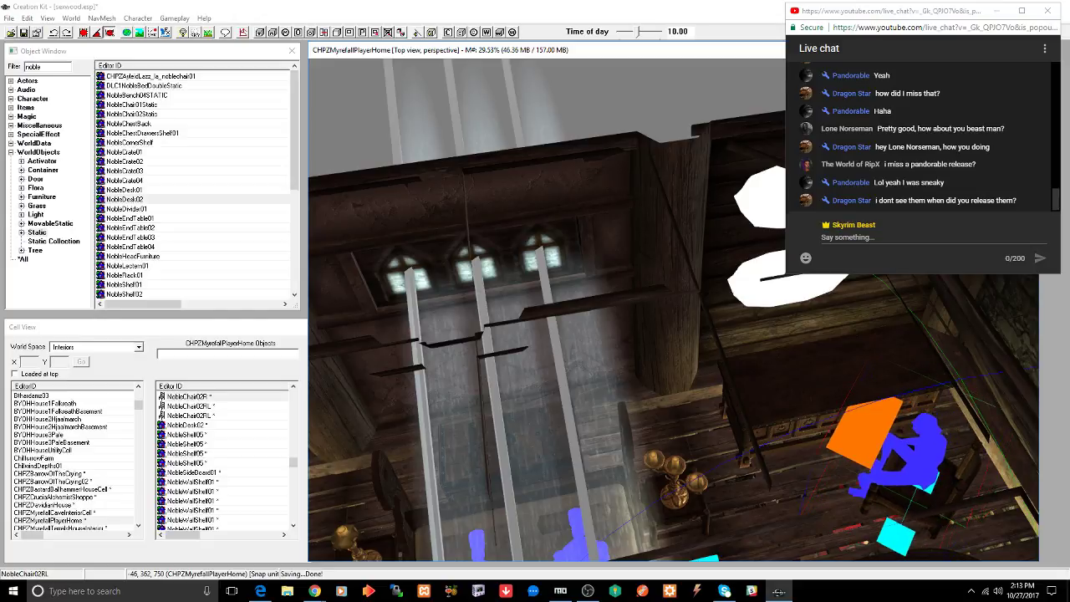
shift+middle_drag(917, 475, 724, 479)
scroll(898, 440, up, 3)
scroll(881, 492, down, 3)
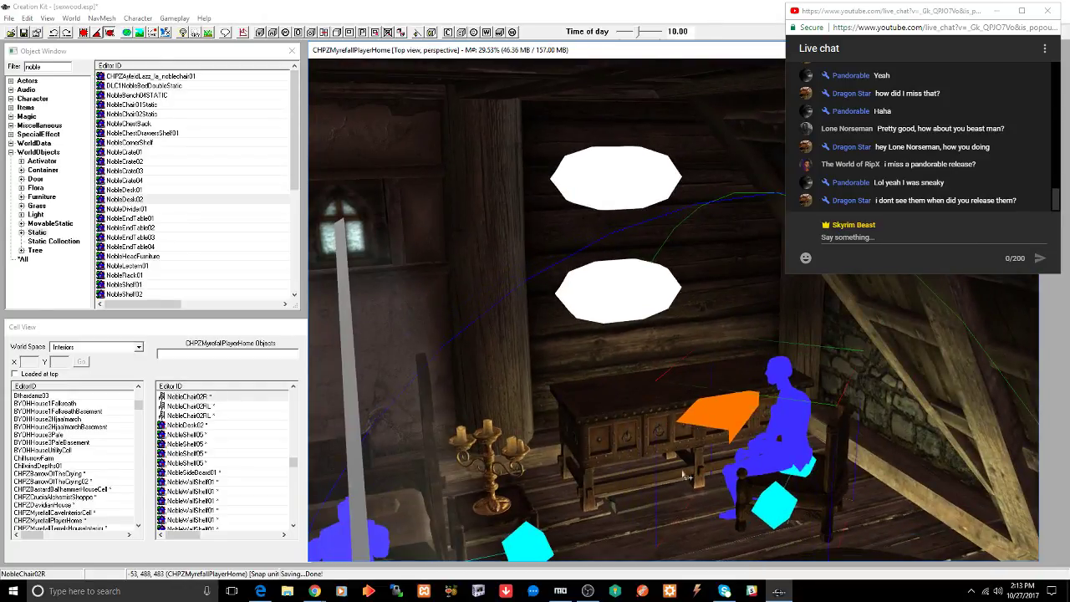
- Search all object types for "skillone" and place a SkillOneHanded1 book on the loft corner desk
double_click(59, 66)
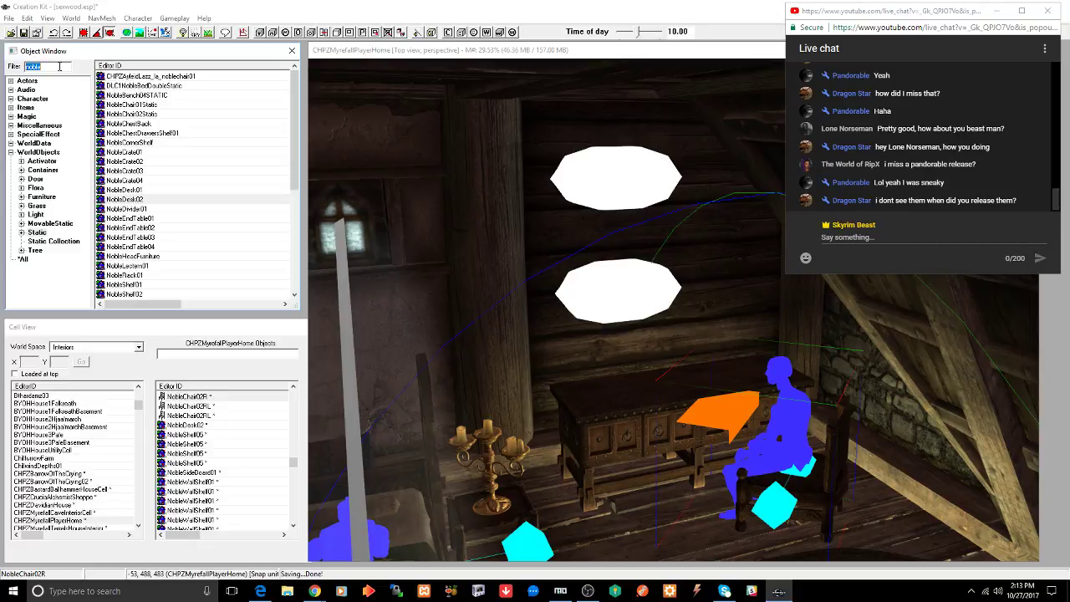
text(sc)
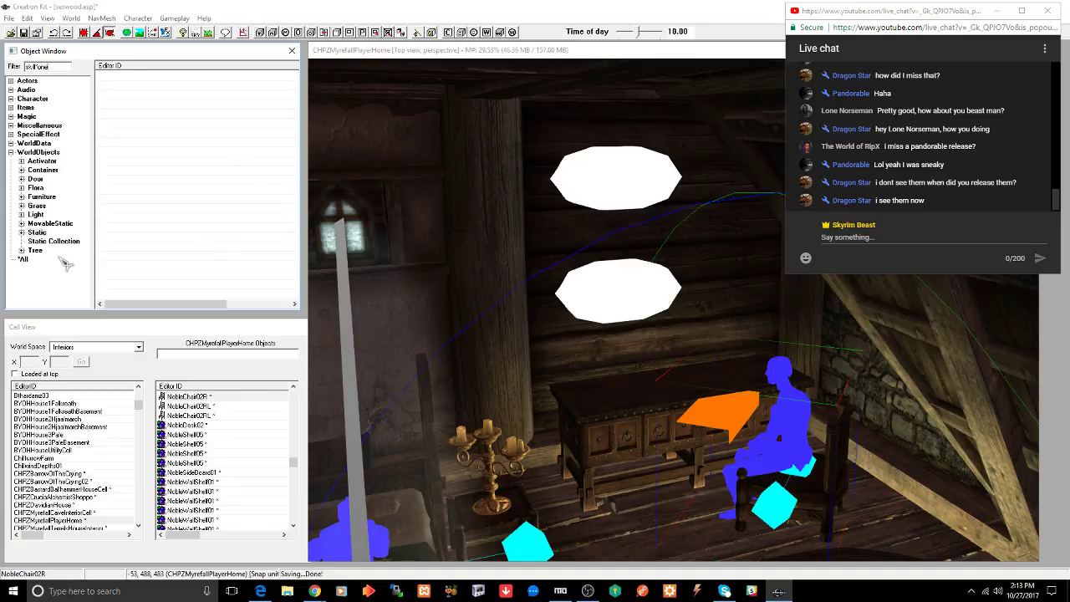
click(24, 260)
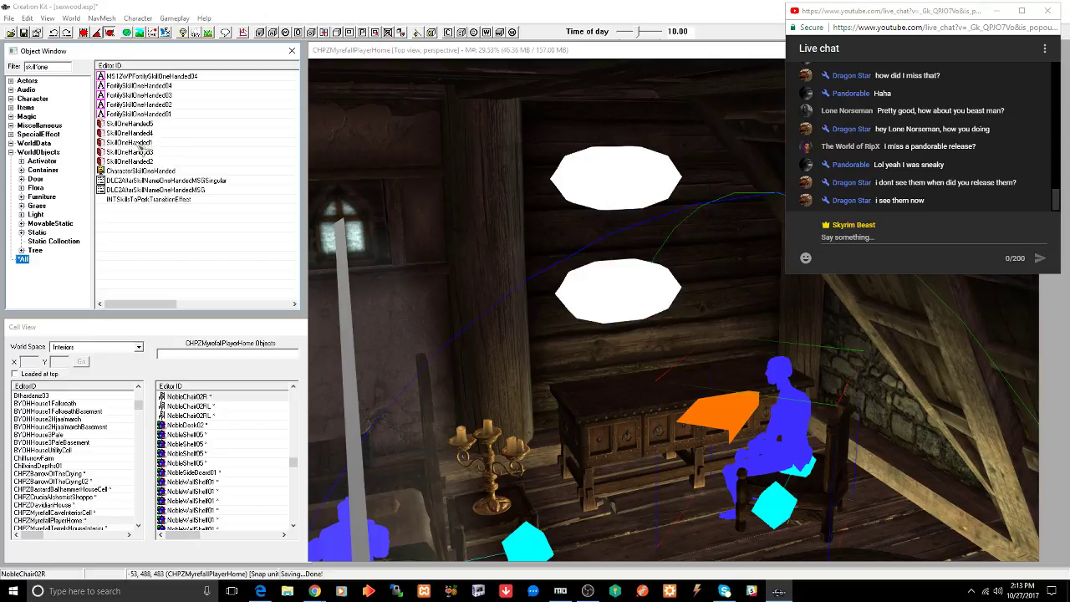
drag(143, 144, 611, 399)
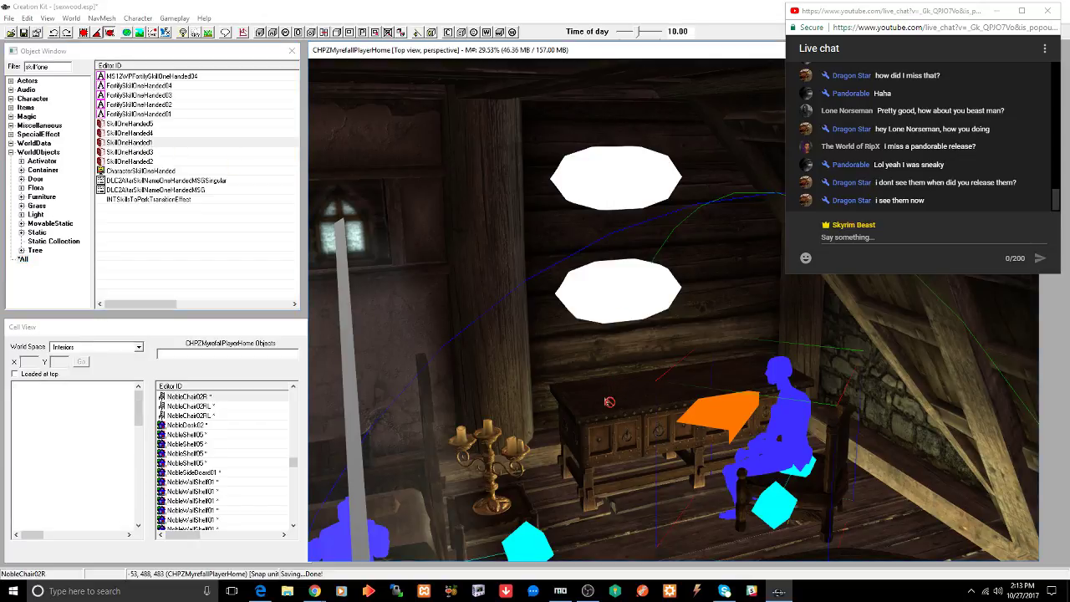
- Settle the SkillOneHanded1 book onto the desktop at the end nearest the candelabra
scroll(621, 403, up, 3)
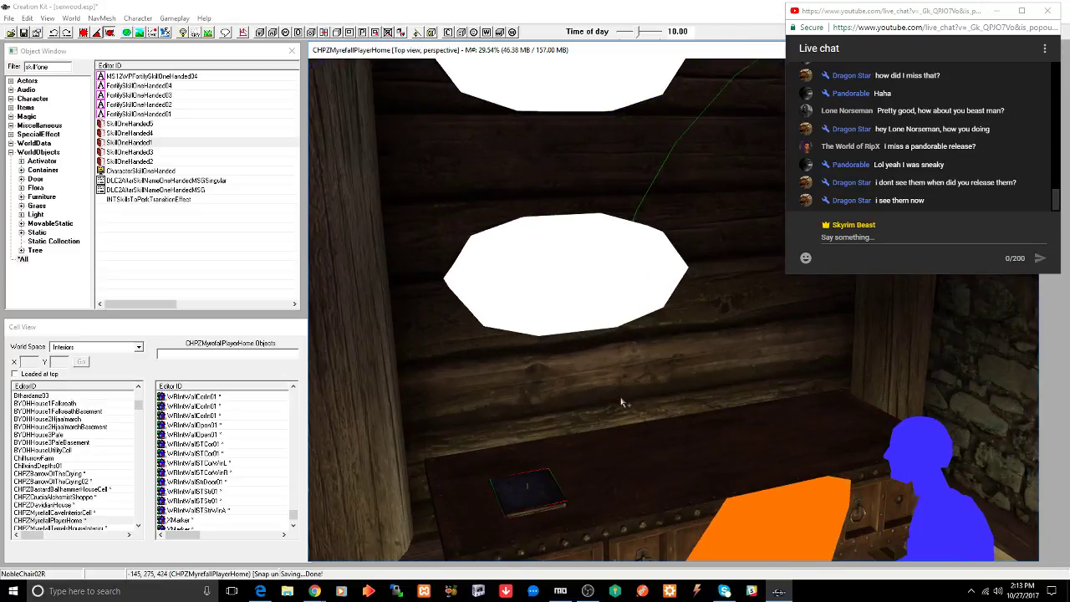
middle_drag(621, 403, 629, 385)
drag(606, 407, 604, 356)
key(f)
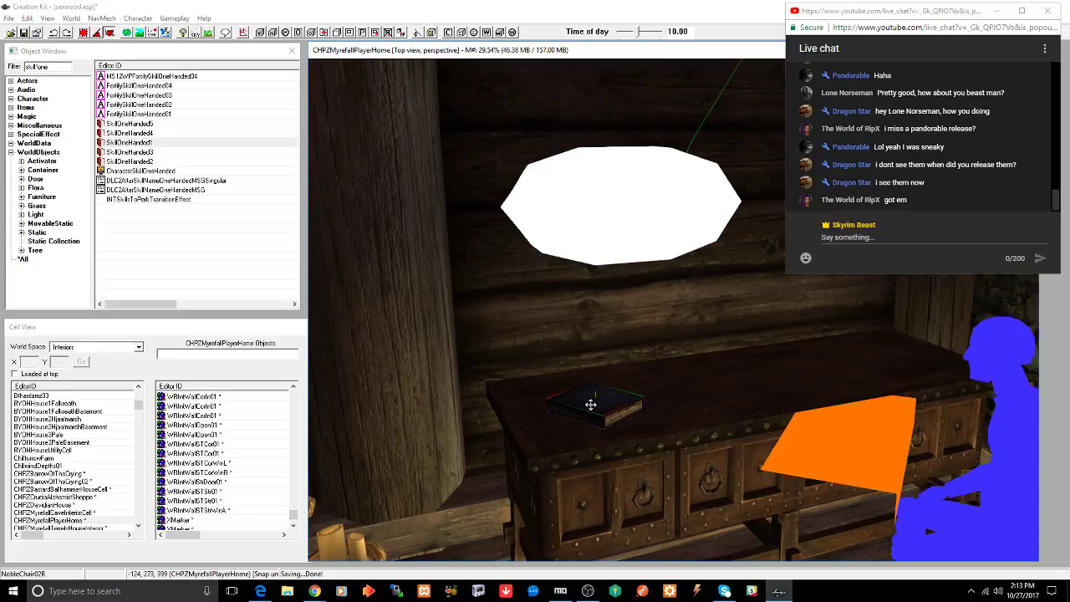
- Open and accept the book's reference settings, and inspect how the book sits on the desk
double_click(596, 399)
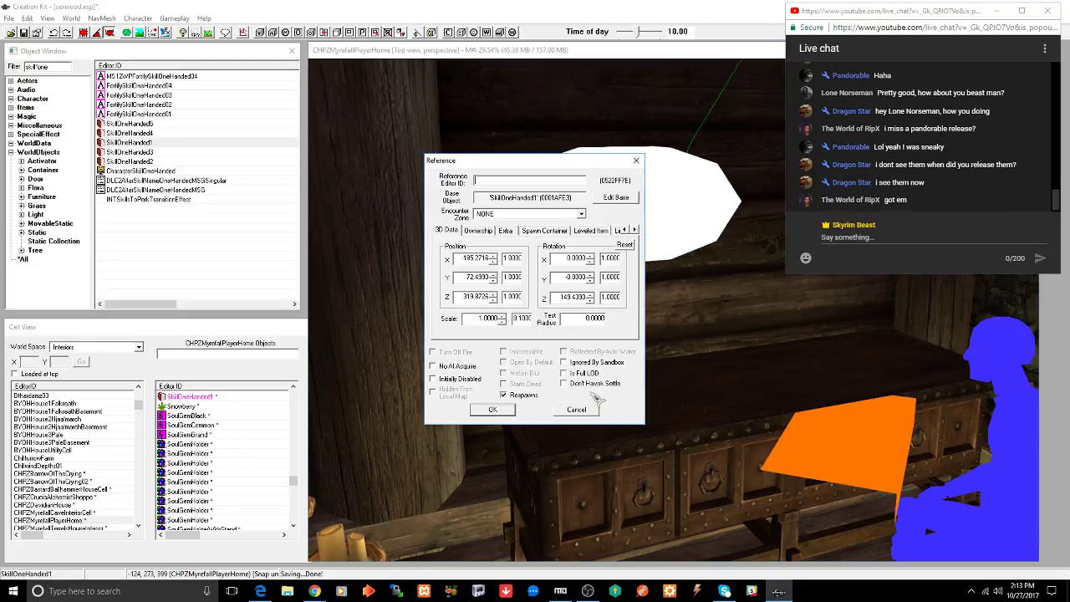
click(505, 411)
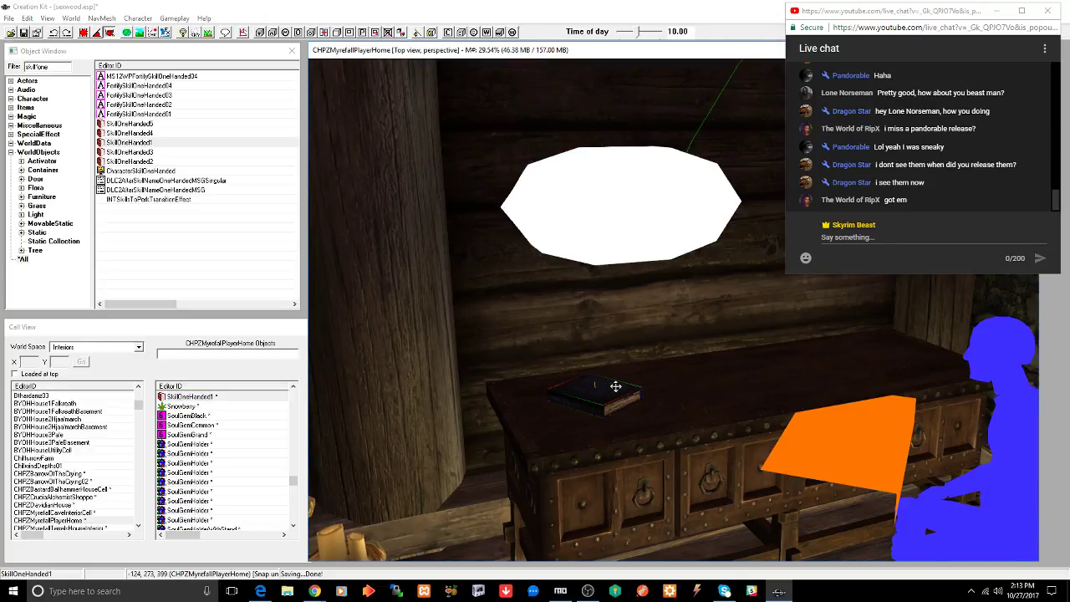
shift+middle_drag(615, 386, 596, 370)
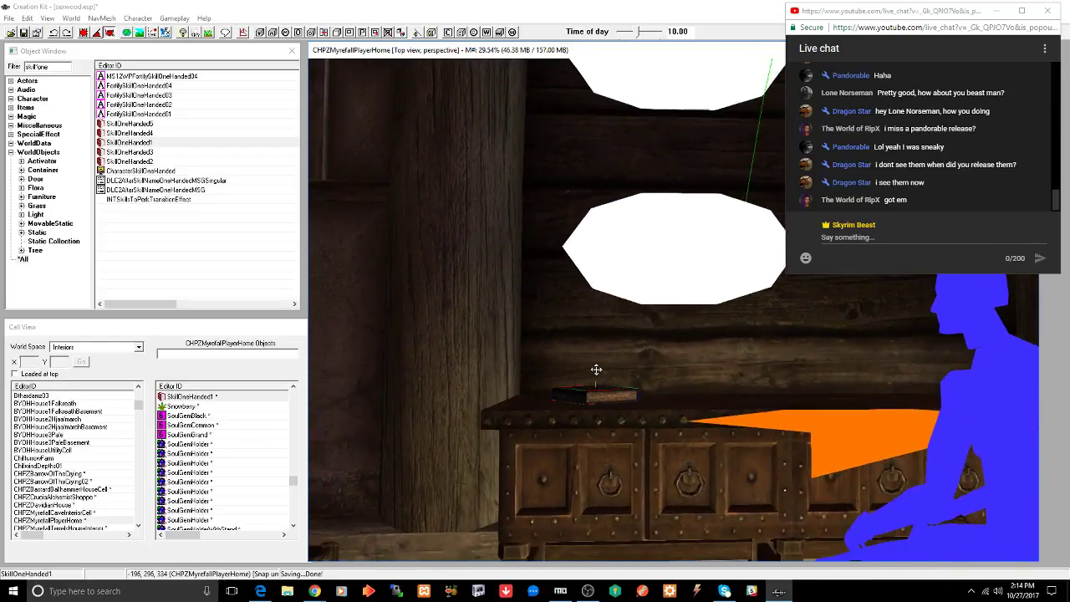
scroll(596, 369, down, 6)
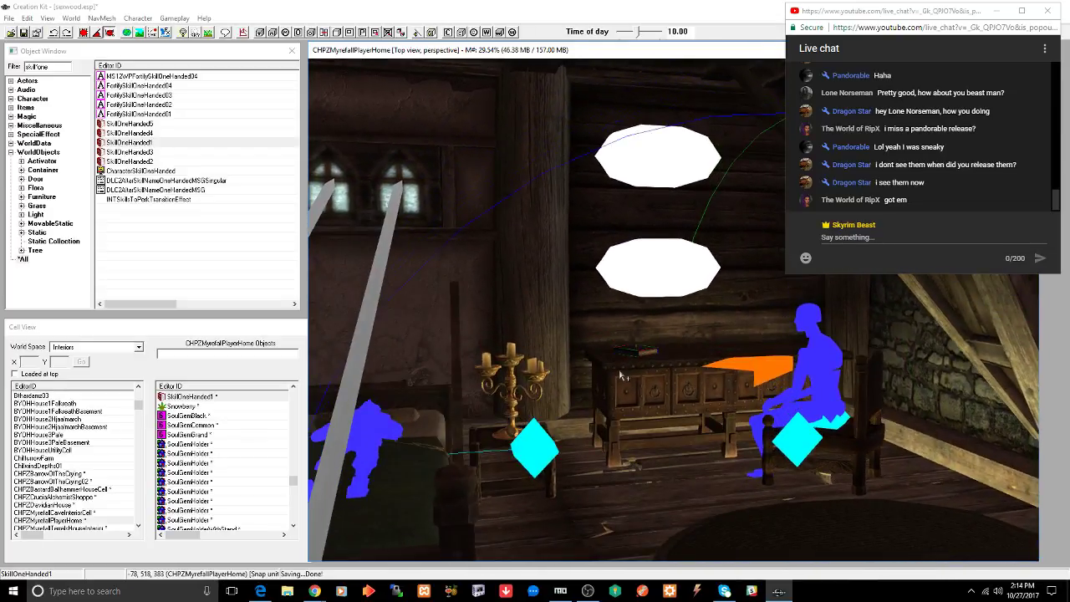
- Save the plugin, and place a CHPZPaperRoll, found by filtering the objects for "paper", on the loft desk beside the skill book
mouse_move(642, 375)
shift+middle_down()
mouse_move(706, 416)
mouse_move(628, 385)
shift+middle_up()
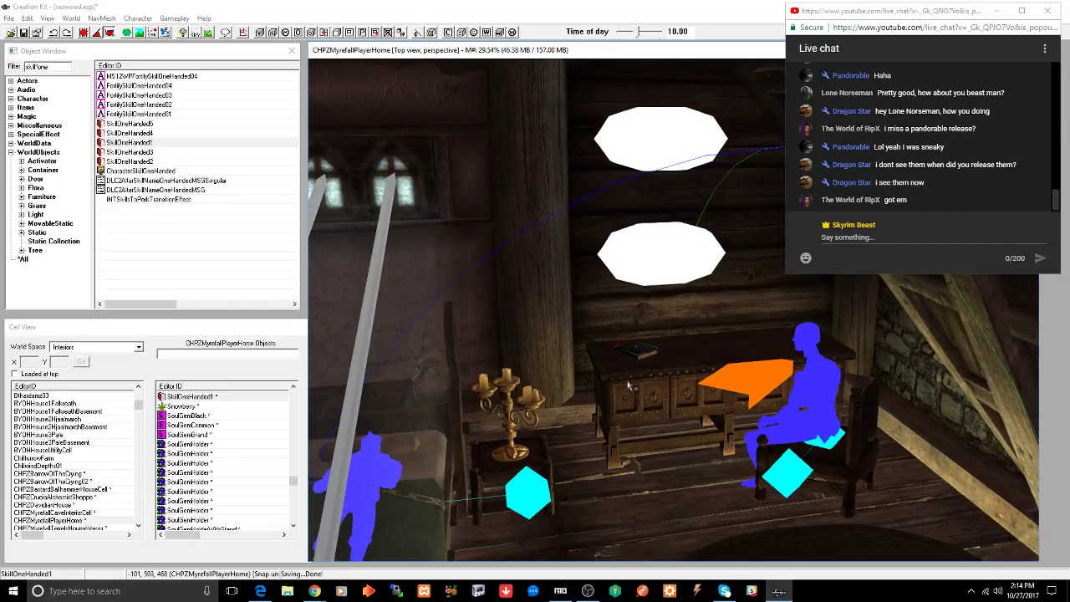
key(ctrl+s)
double_click(67, 69)
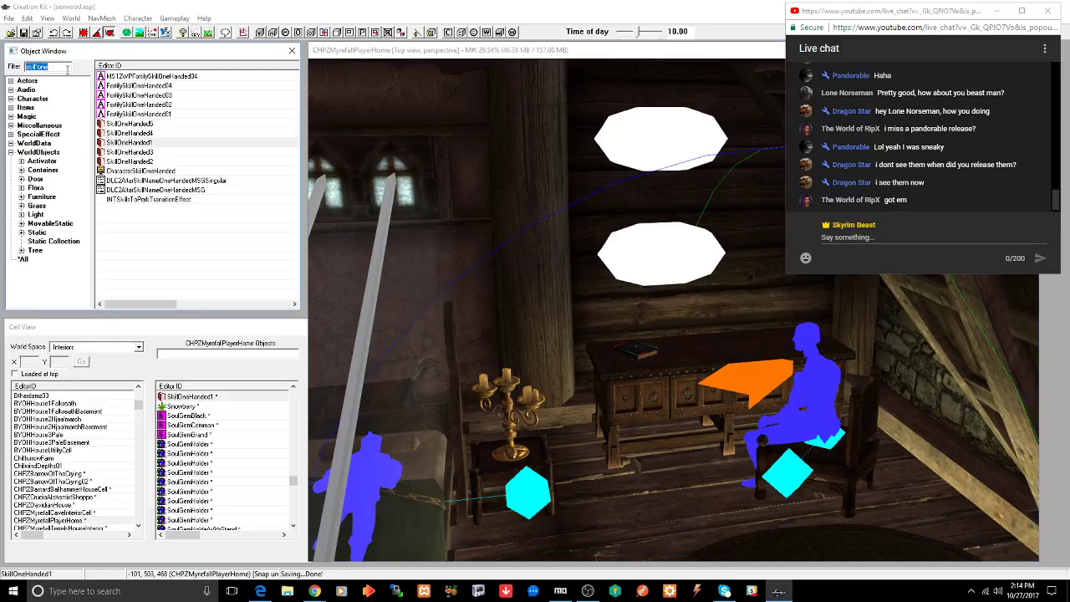
text(paper)
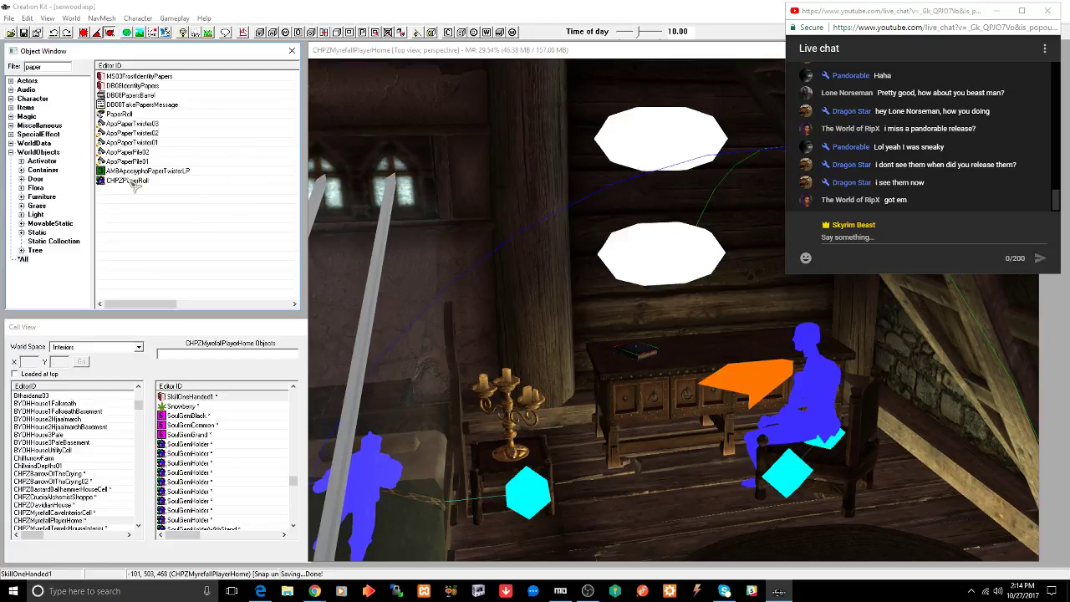
drag(132, 182, 740, 337)
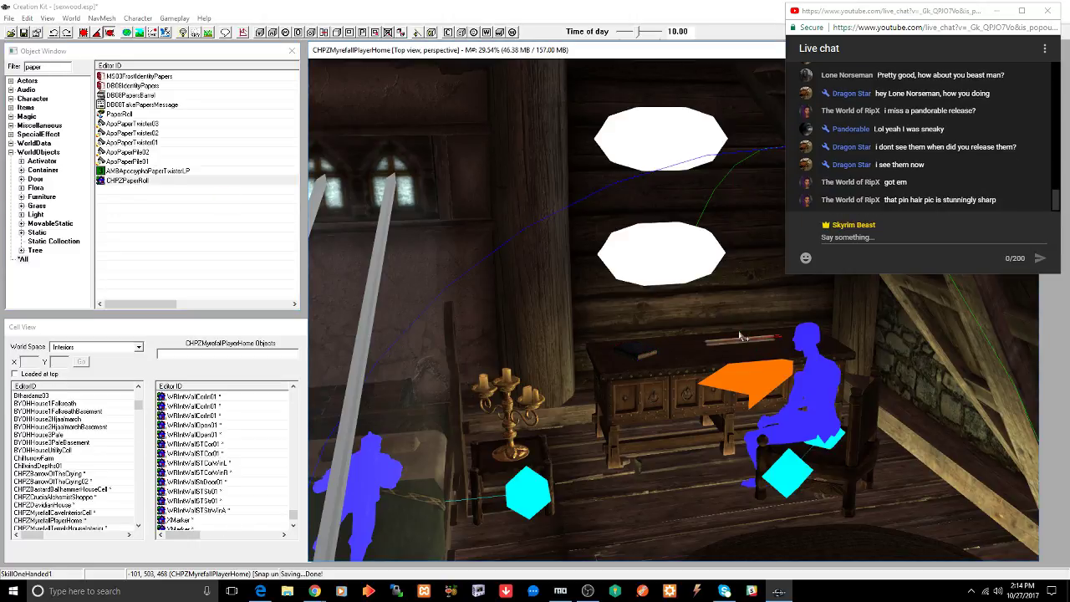
- Settle the paper roll on the desktop near the chair end, rotated about -19° around Z, and save the plugin
scroll(740, 337, up, 4)
key(z)
drag(780, 368, 783, 327)
key(f)
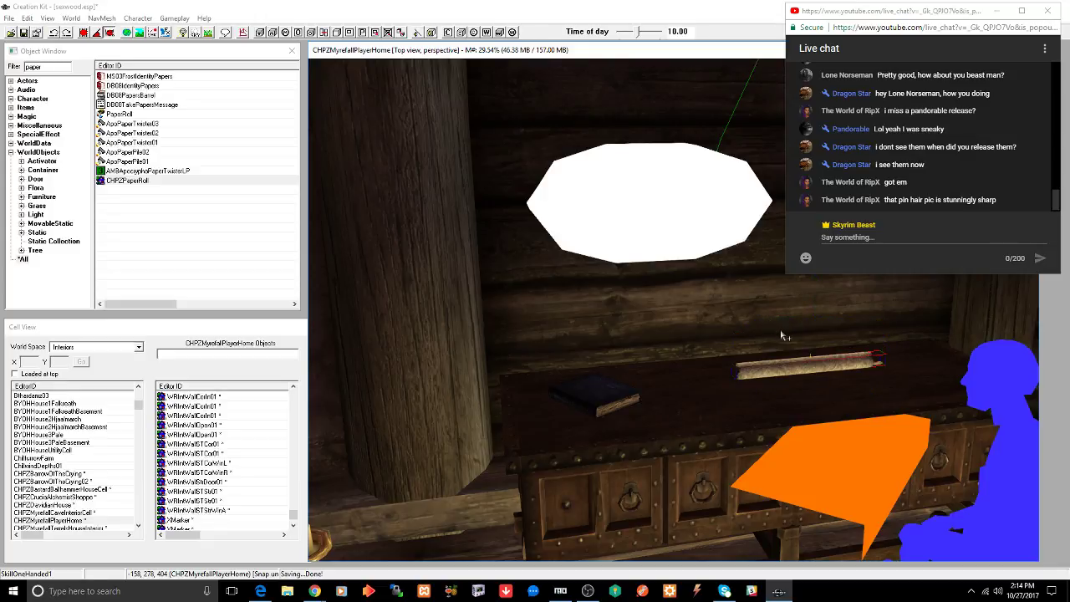
right_drag(794, 371, 821, 370)
drag(792, 370, 862, 365)
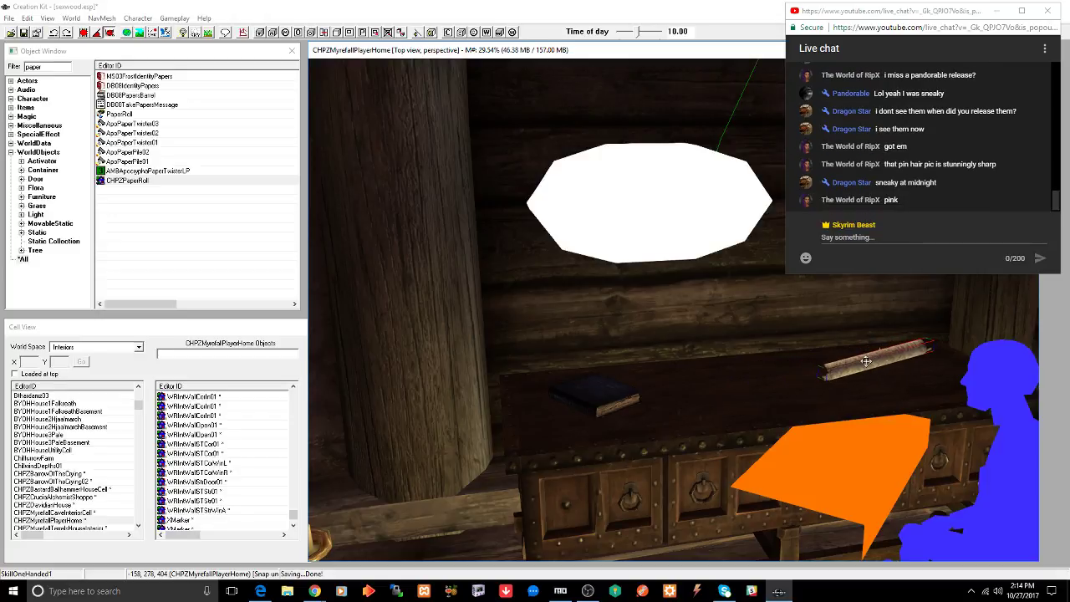
key(ctrl+s)
- Enable Don't Havok Settle in the paper roll's reference settings, and reopen the settings to check the option
double_click(852, 365)
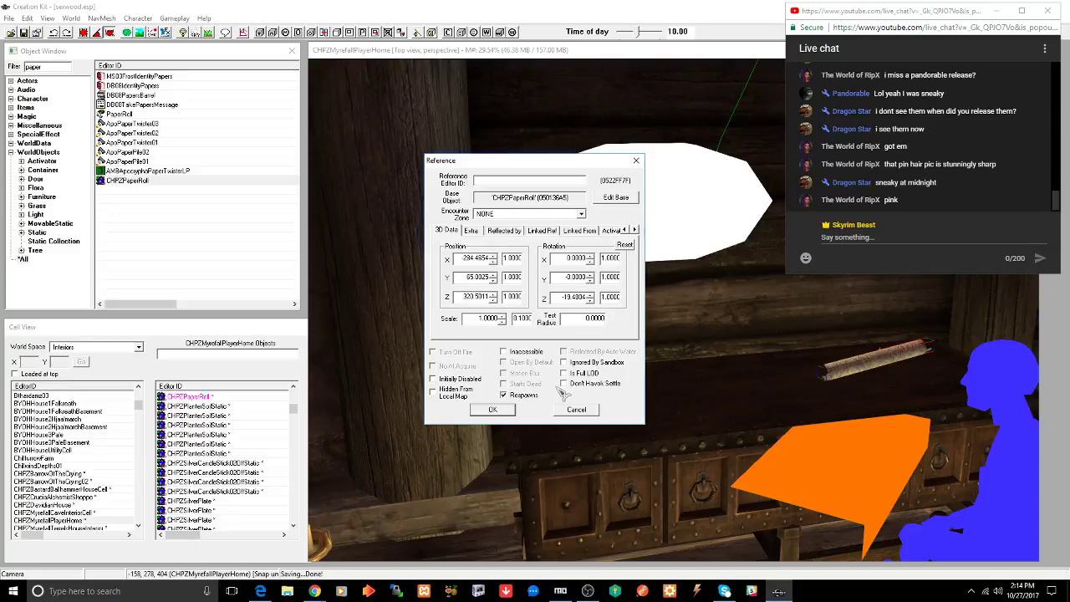
click(504, 409)
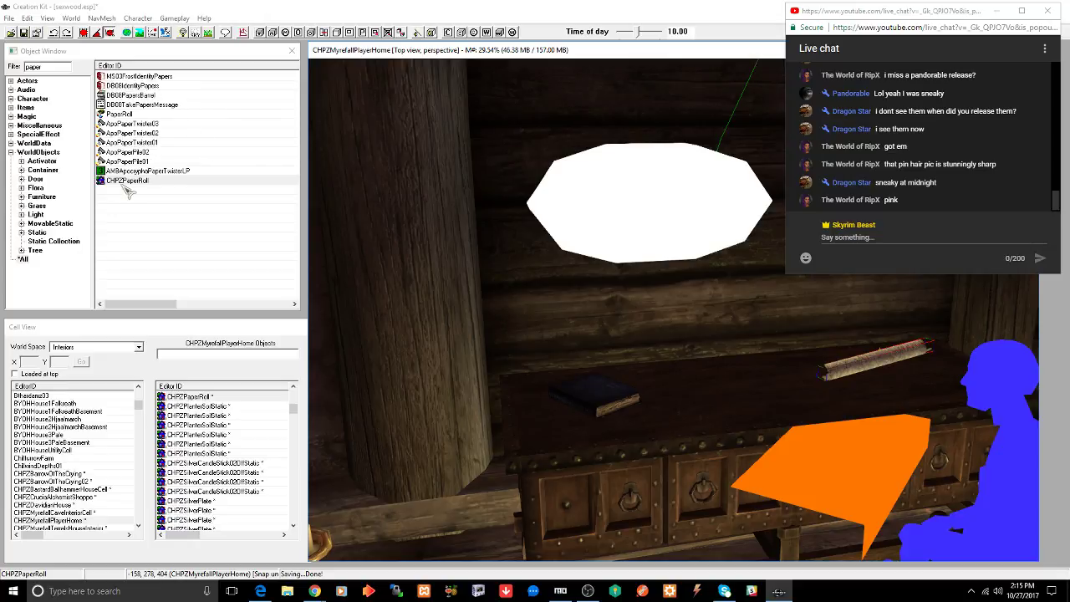
double_click(854, 364)
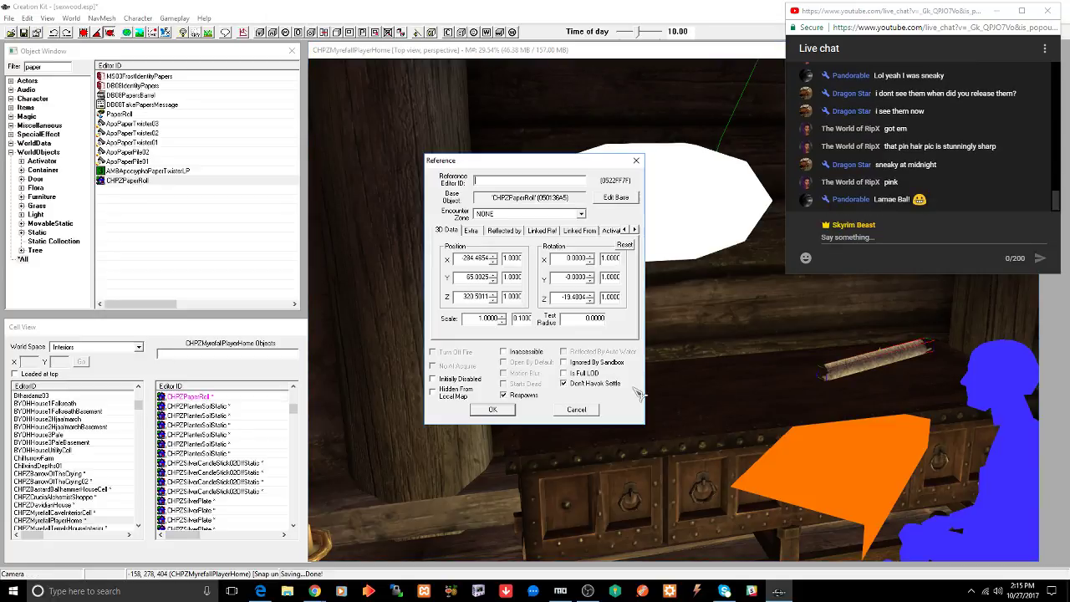
click(595, 384)
click(492, 411)
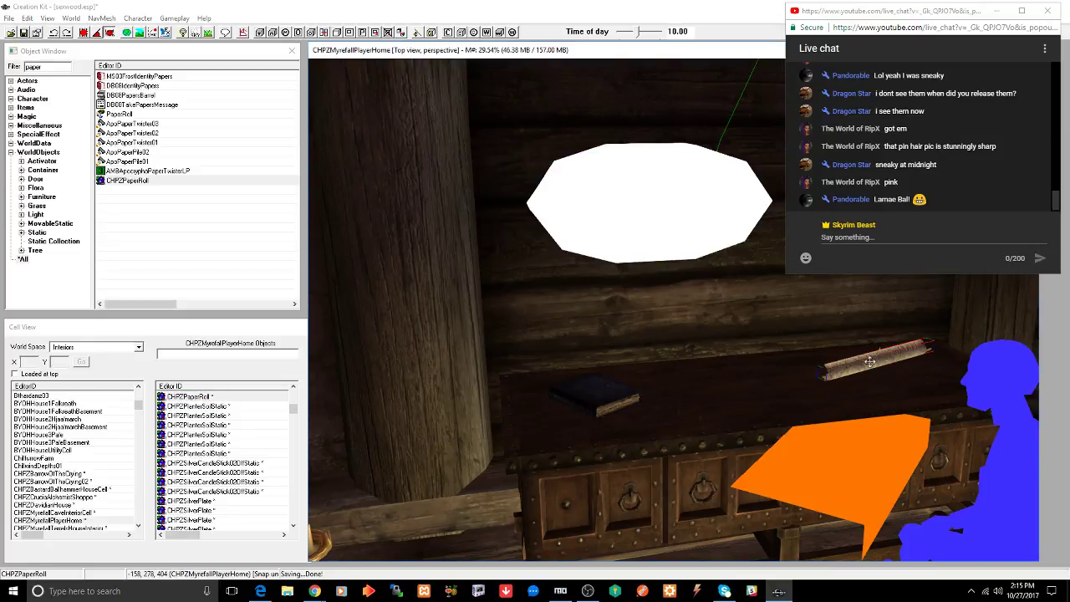
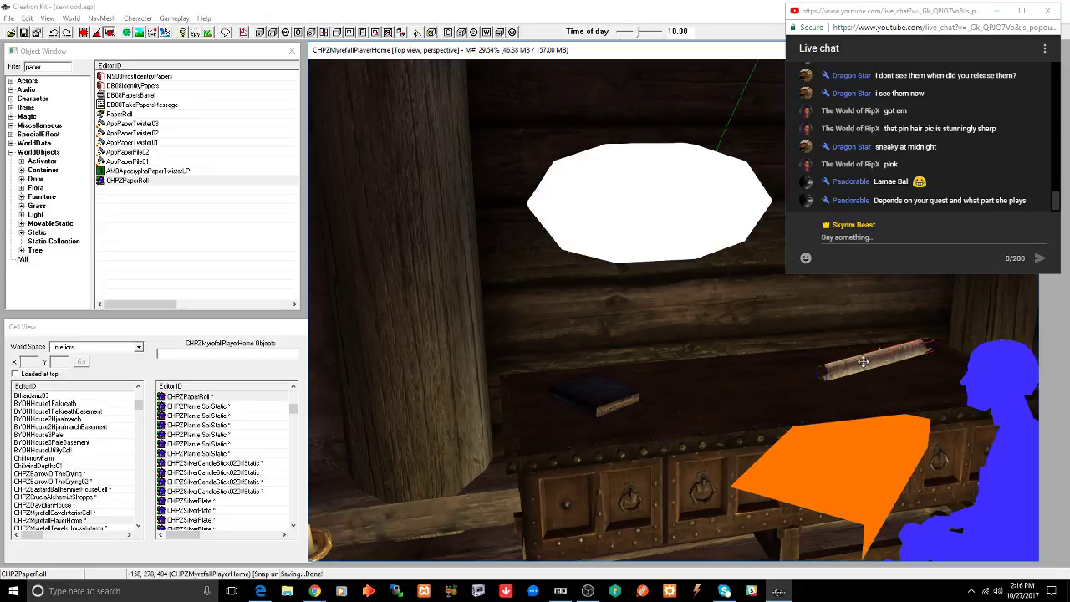
- Place a TreasStrongBox, found by filtering the objects for "strongbox", on the loft desk between the book and the paper roll, and save the plugin
scroll(862, 361, down, 4)
mouse_move(764, 390)
shift+middle_down()
mouse_move(789, 406)
mouse_move(772, 407)
shift+middle_up()
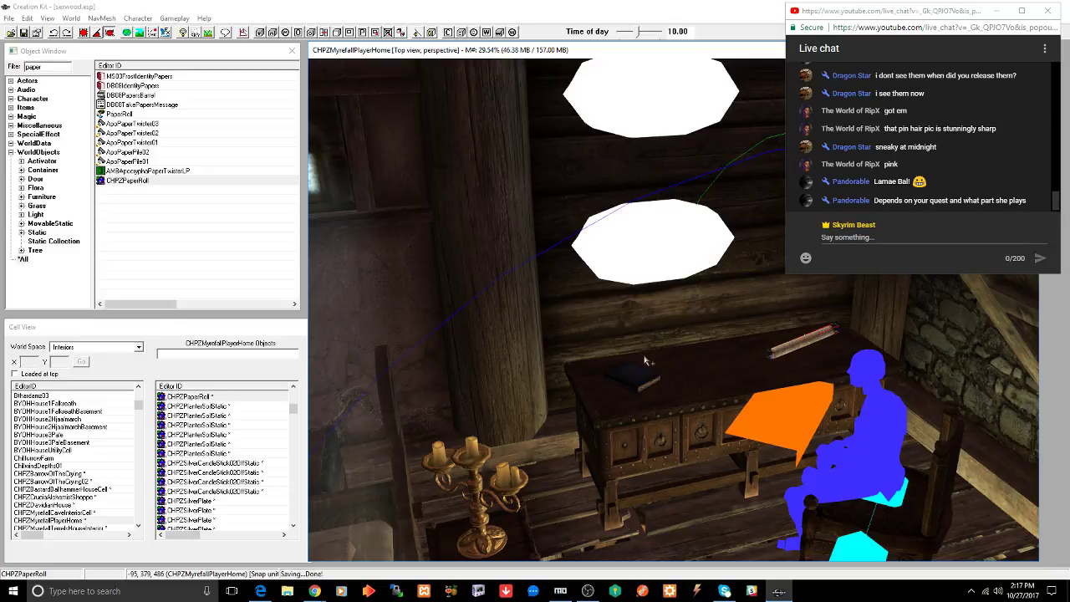
click(702, 364)
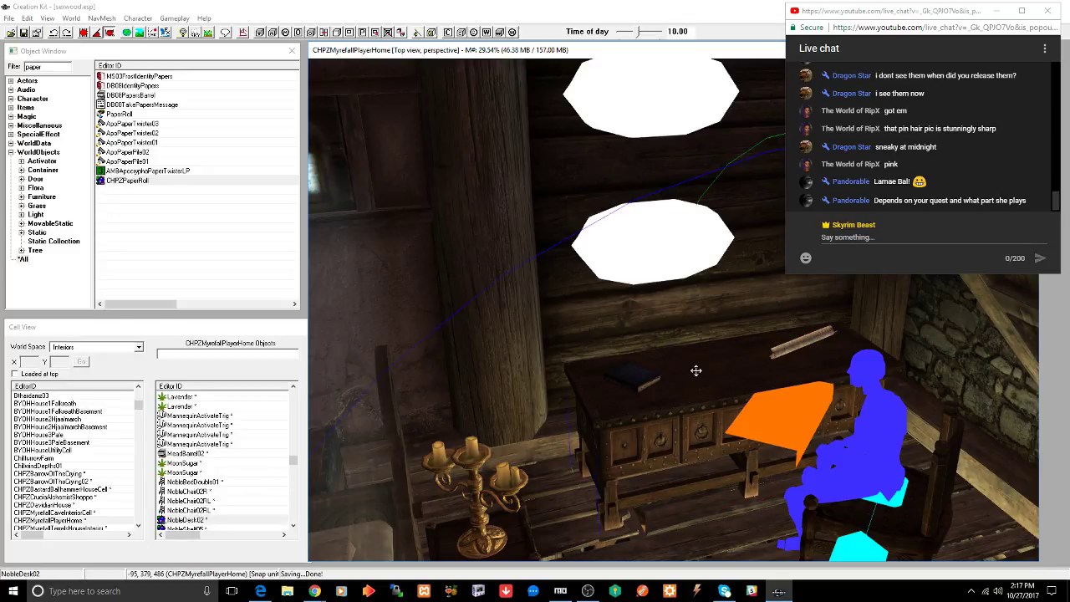
click(630, 372)
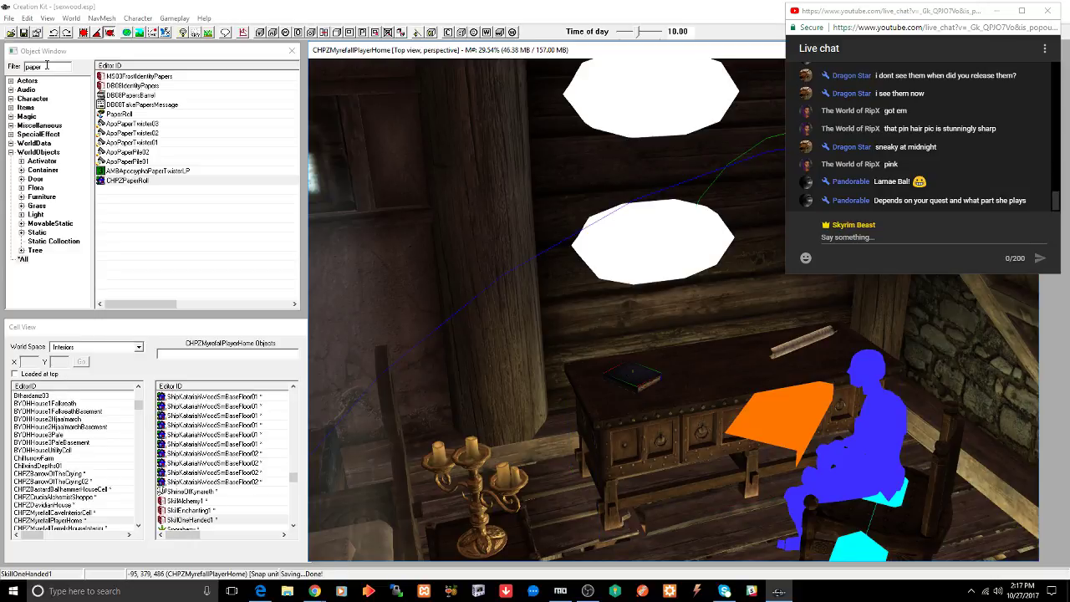
double_click(50, 65)
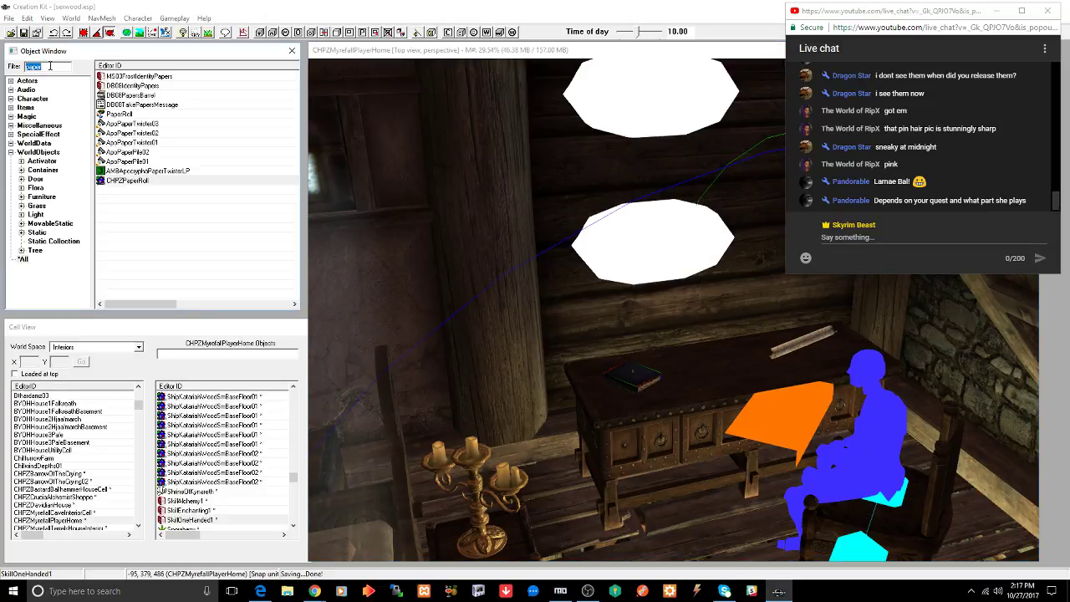
text(strongbox)
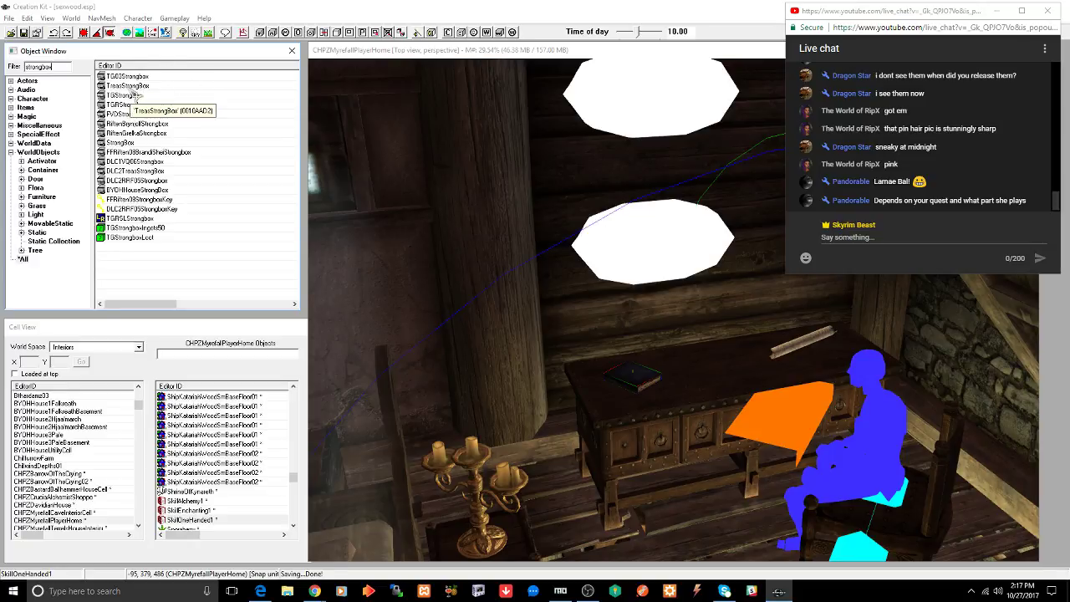
drag(131, 87, 712, 349)
key(ctrl+s)
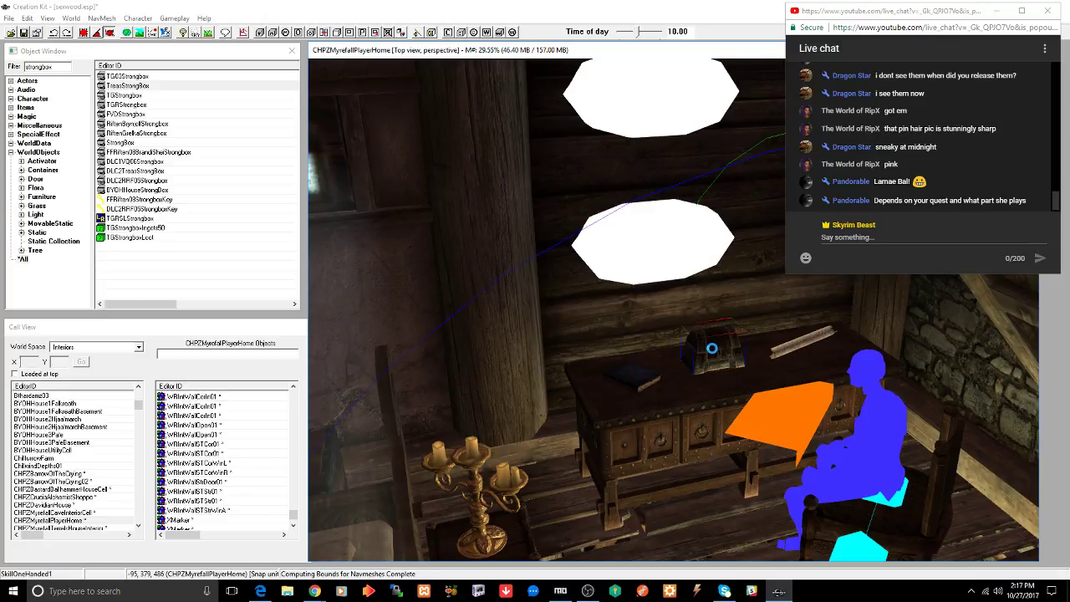
- Review the strongbox's reference settings and its base container's item list, leaving both without changes
double_click(712, 350)
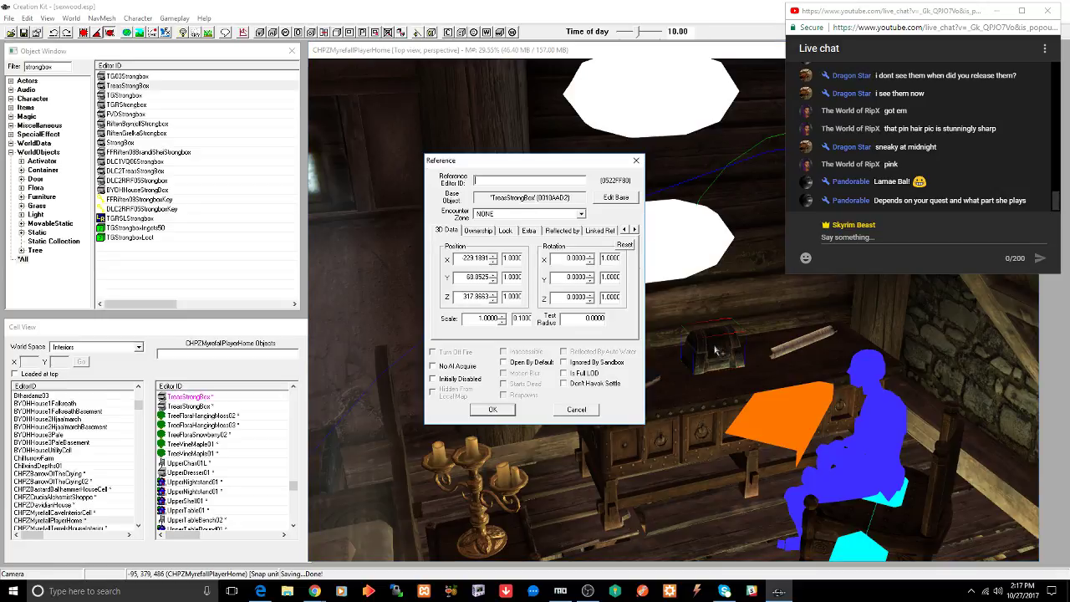
click(615, 199)
click(616, 199)
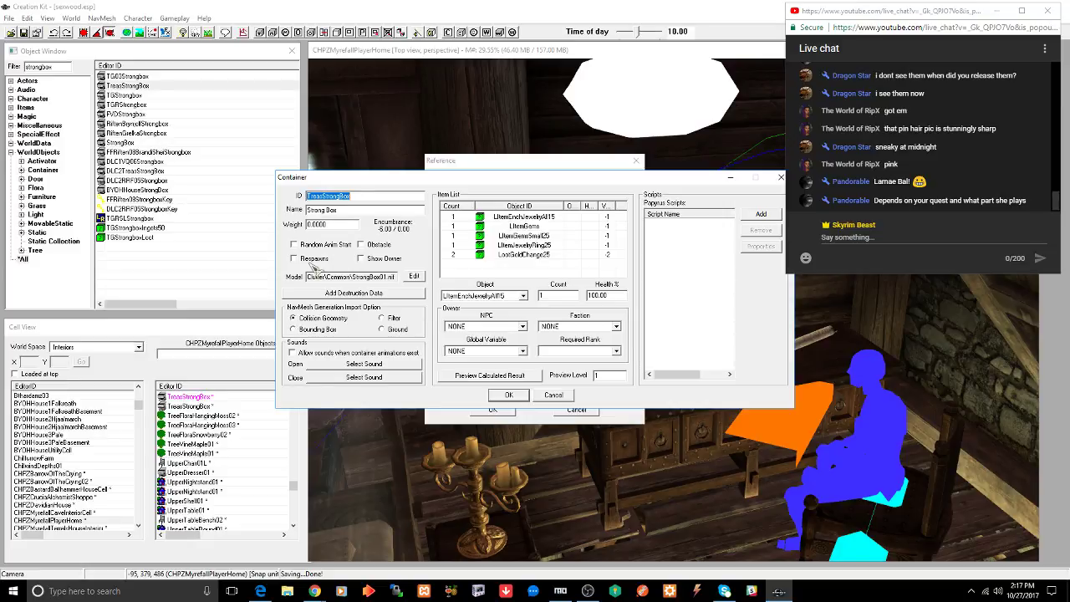
click(555, 396)
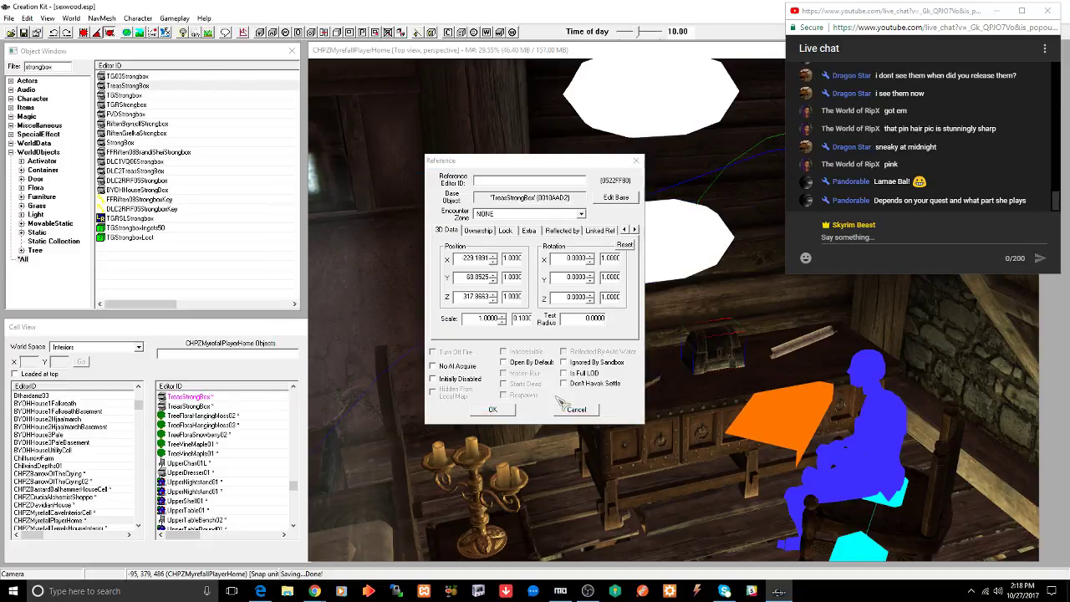
click(578, 409)
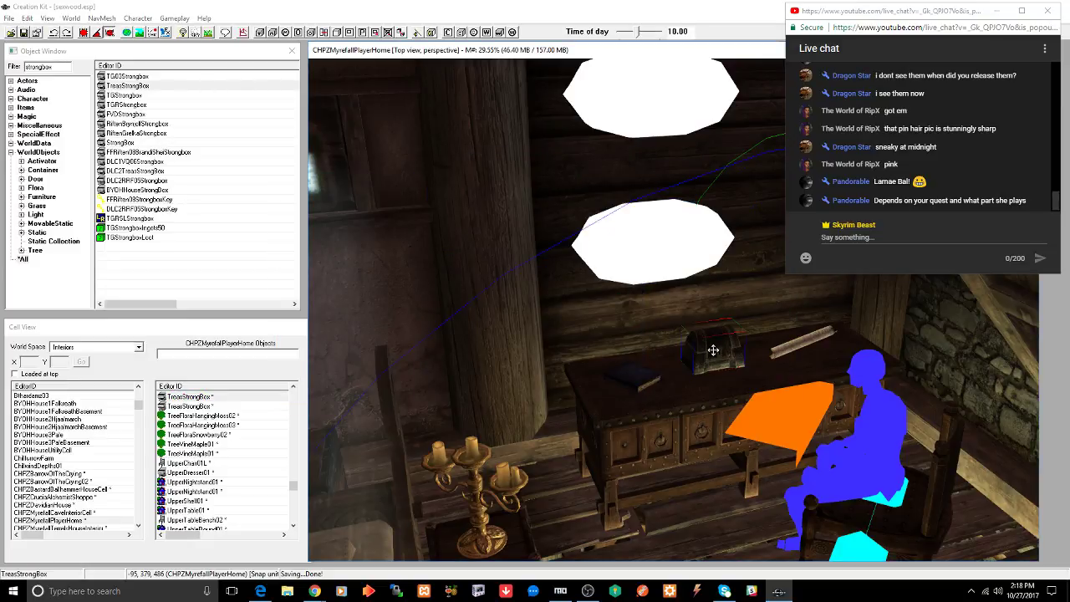
- Examine the loft, the dining and plant areas, and the ground-floor hall with its hearths
scroll(709, 351, down, 4)
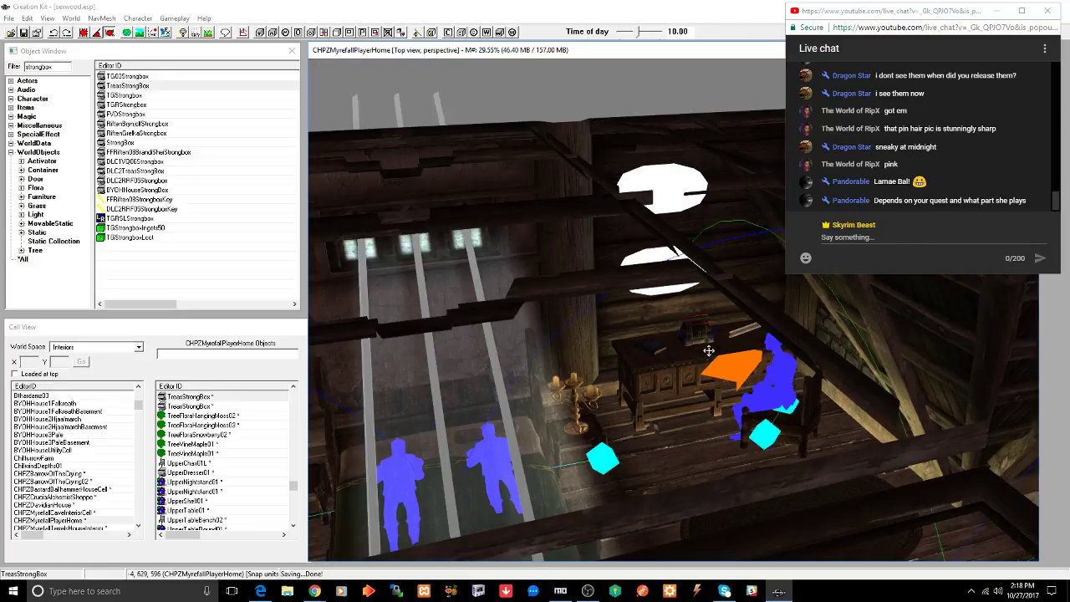
mouse_move(667, 388)
shift+middle_down()
mouse_move(735, 369)
mouse_move(723, 349)
mouse_move(724, 379)
mouse_move(652, 388)
shift+middle_up()
click(733, 325)
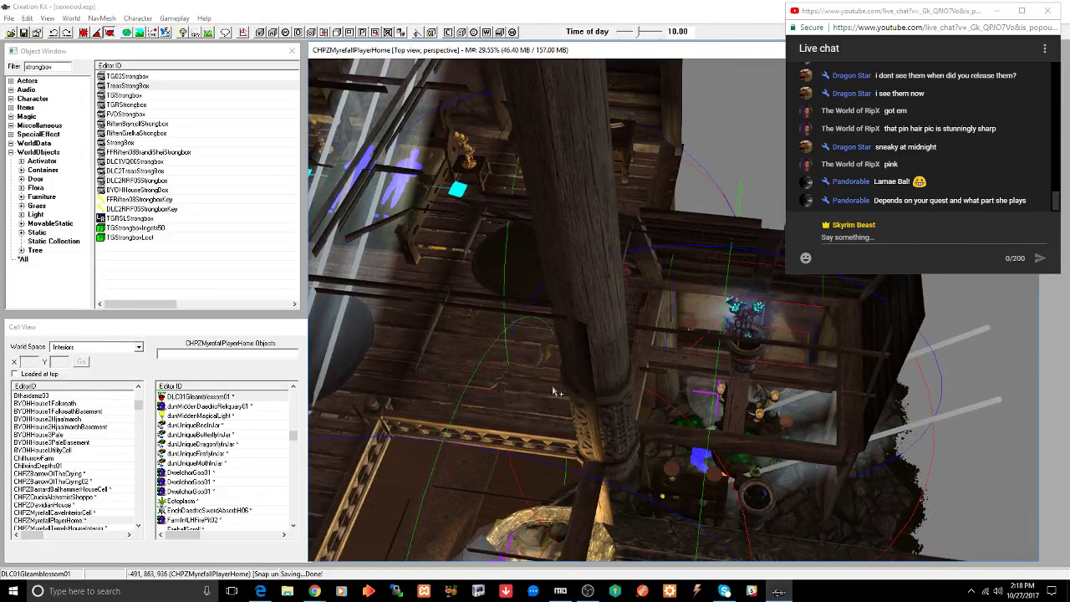
middle_drag(548, 391, 599, 356)
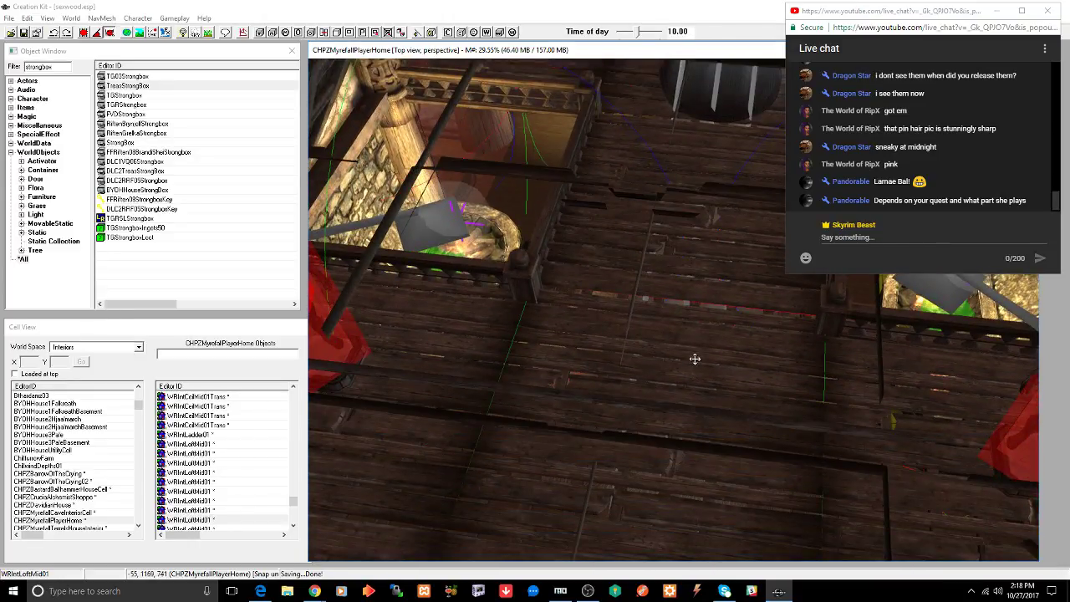
scroll(694, 358, down, 3)
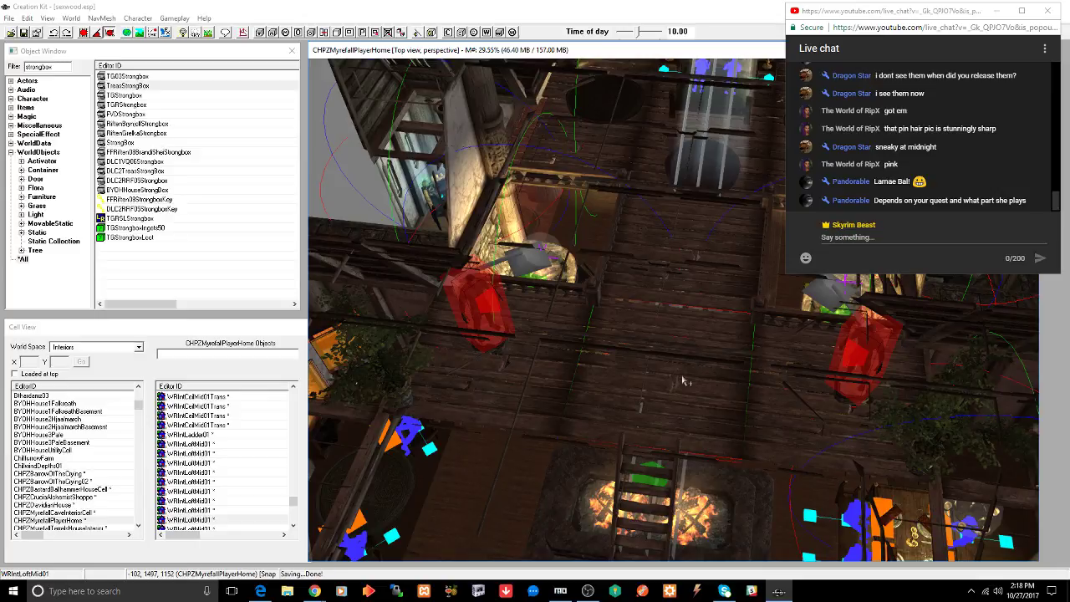
shift+middle_drag(683, 380, 709, 366)
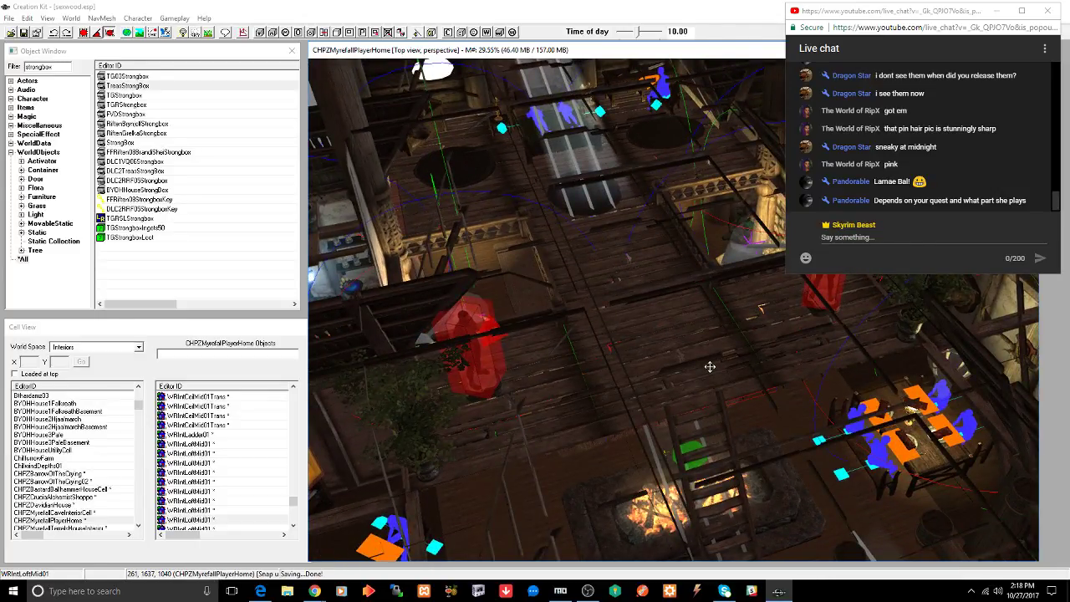
shift+middle_drag(708, 366, 759, 367)
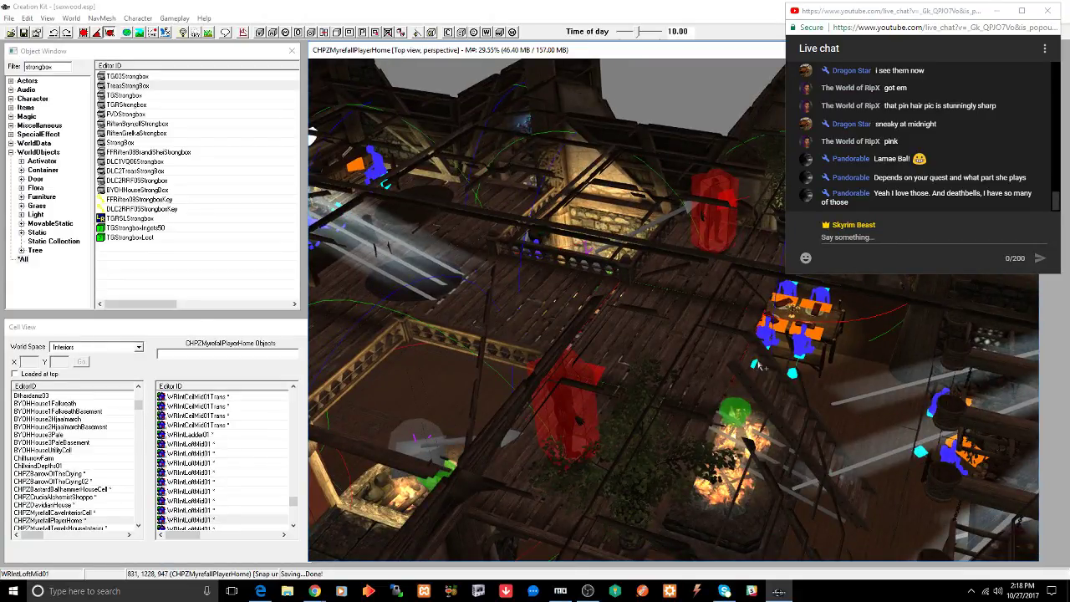
shift+middle_drag(690, 367, 795, 326)
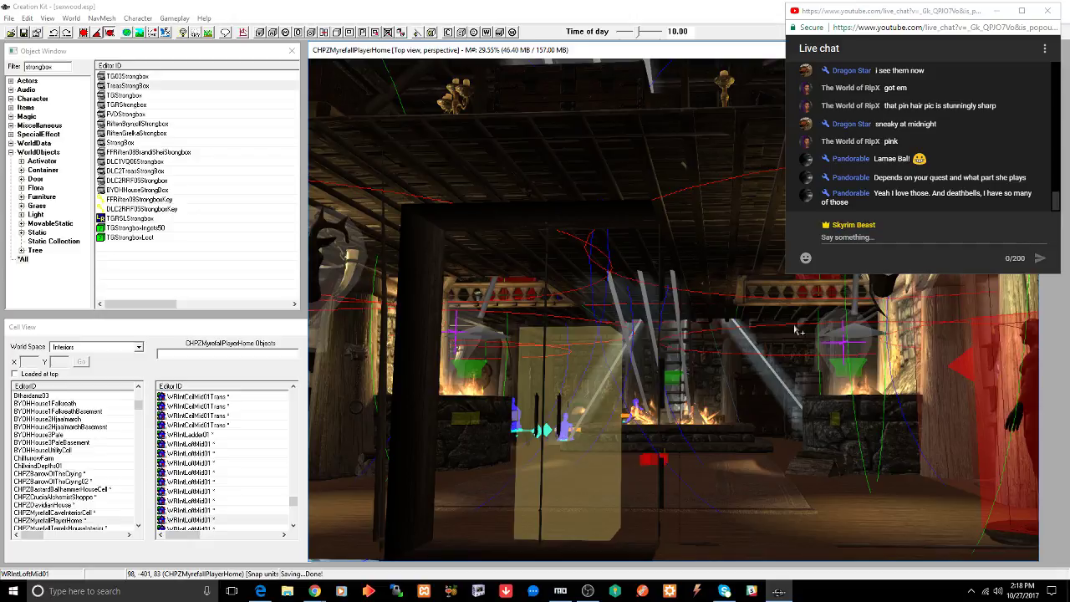
click(722, 481)
shift+middle_drag(721, 481, 656, 471)
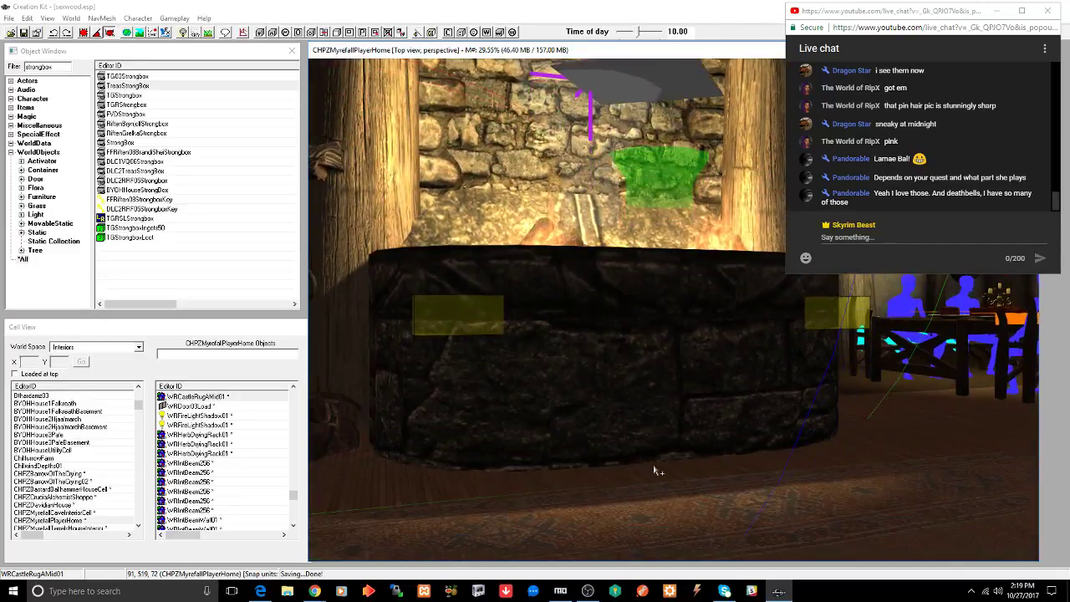
- Place an SBigPlanter01 on the floor in front of the stone hearth, with its scale set to 0.5 and Z position to 0
double_click(65, 68)
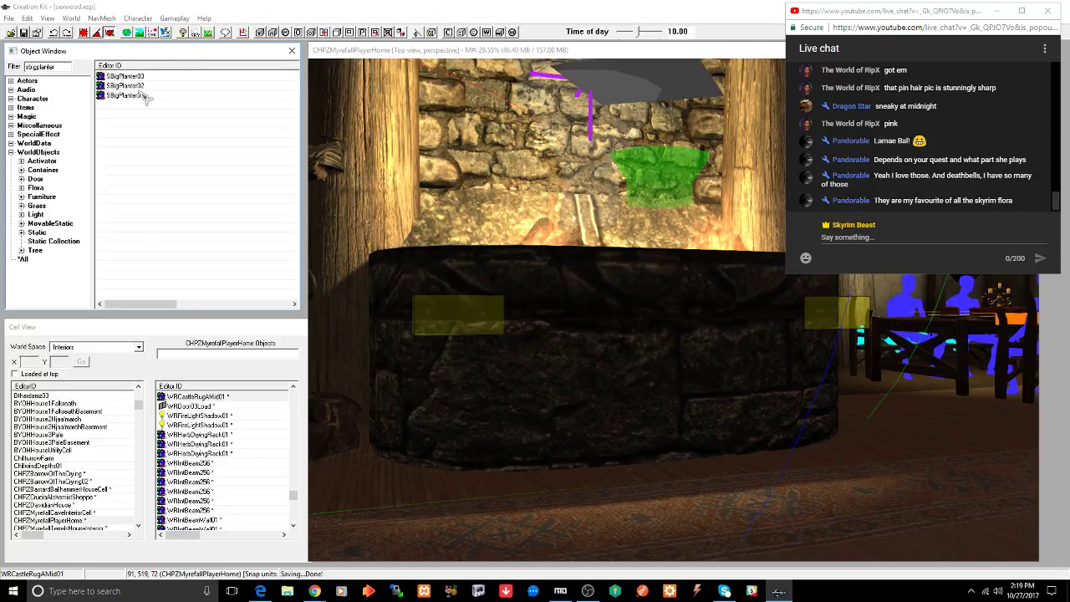
drag(138, 98, 653, 439)
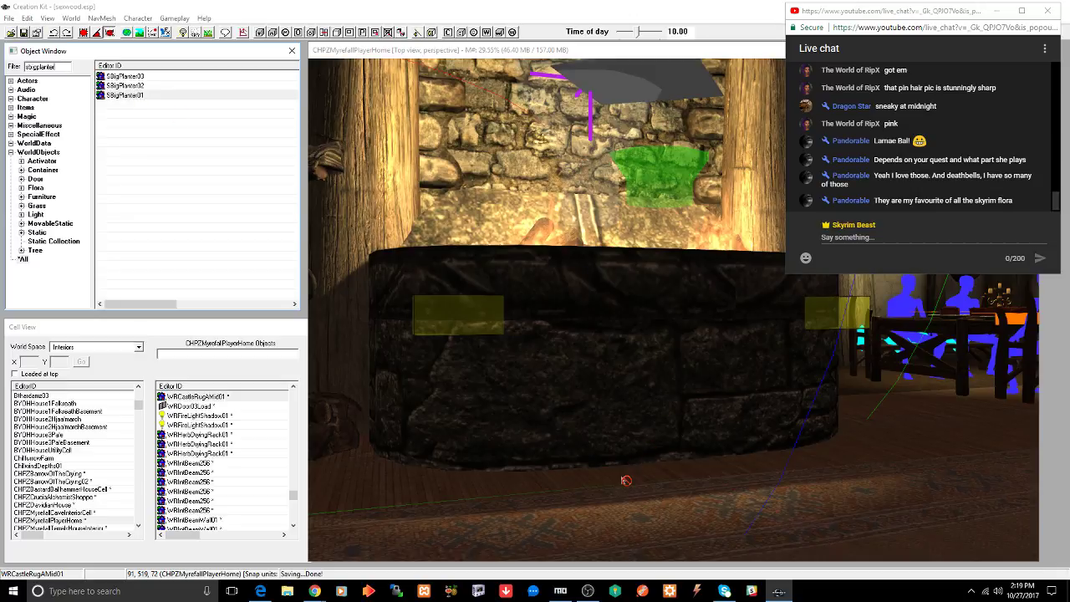
drag(626, 479, 622, 450)
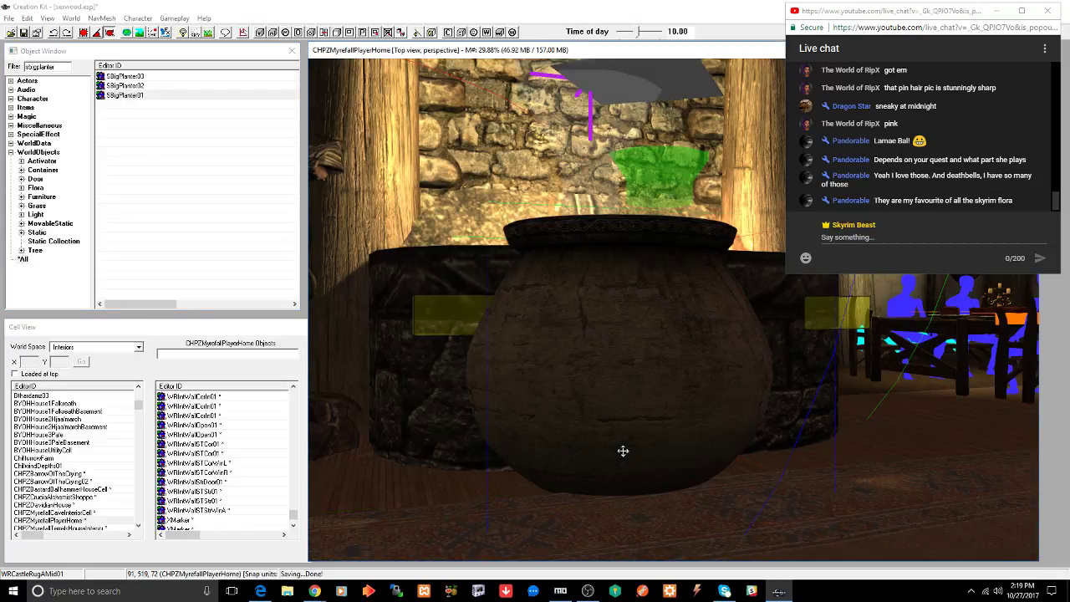
drag(640, 370, 693, 370)
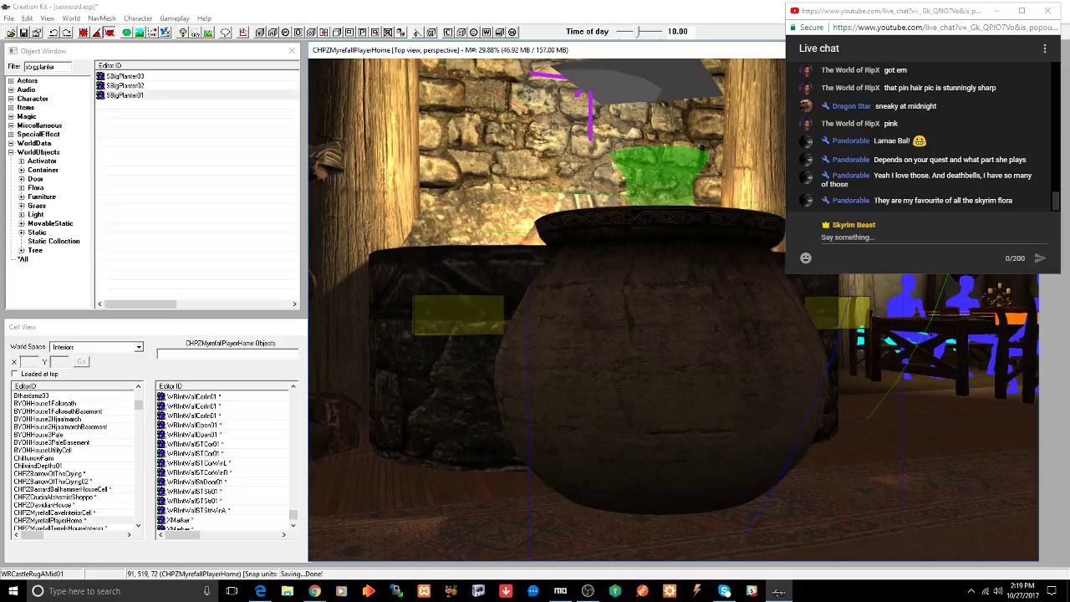
double_click(694, 372)
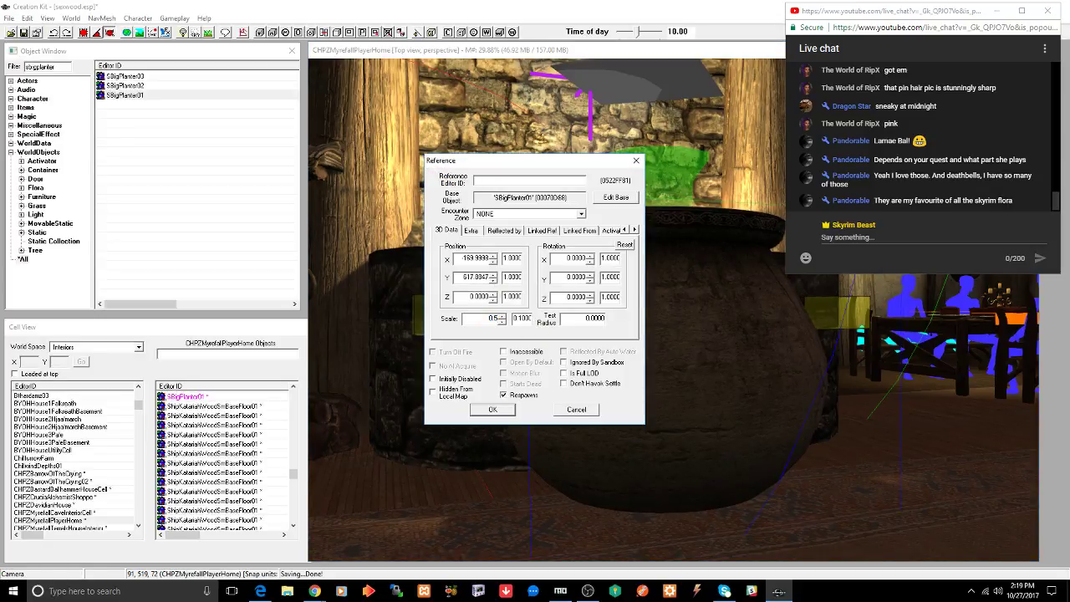
click(498, 409)
- Filter the objects for "deathbell" to find a plant for the pot by the hearth
shift+middle_drag(684, 436, 719, 469)
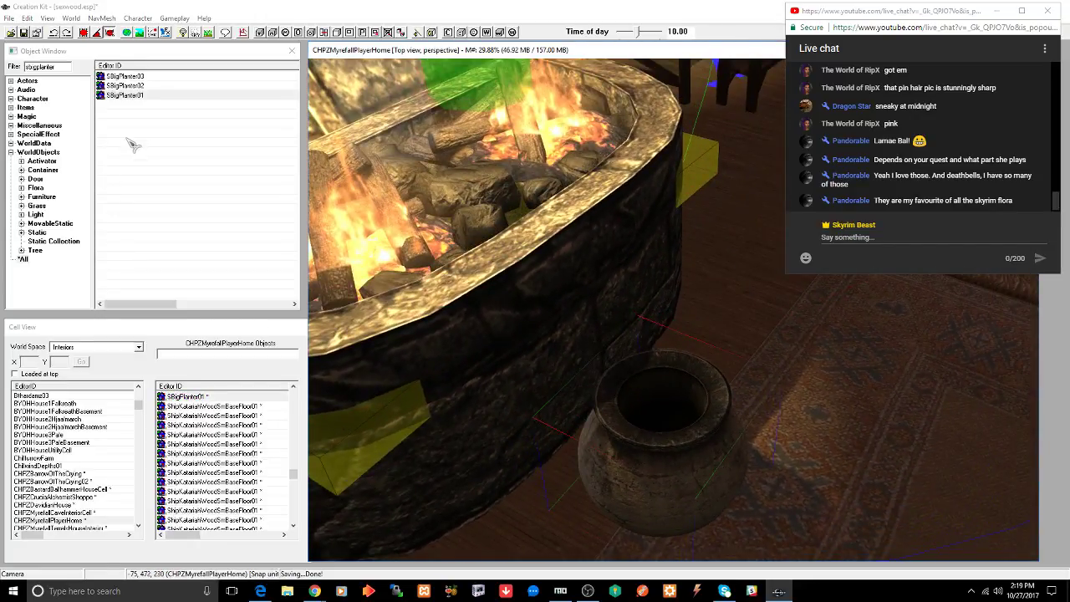
double_click(68, 67)
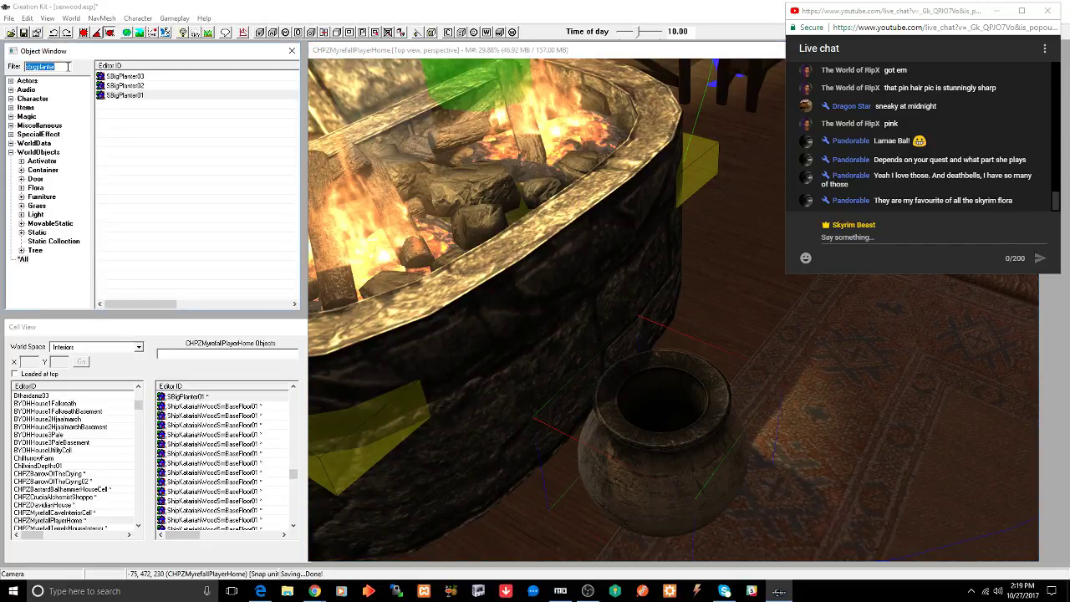
text(deathbell)
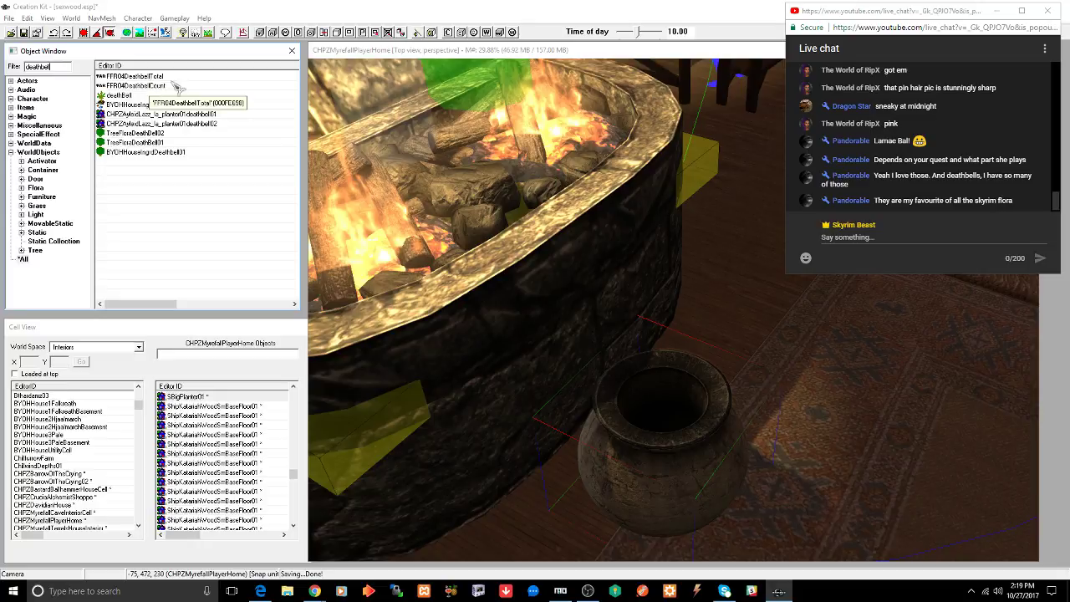
- Place a TreeFloraDeathBell01 in the planter and raise it so its stems rise from the pot's opening
click(150, 143)
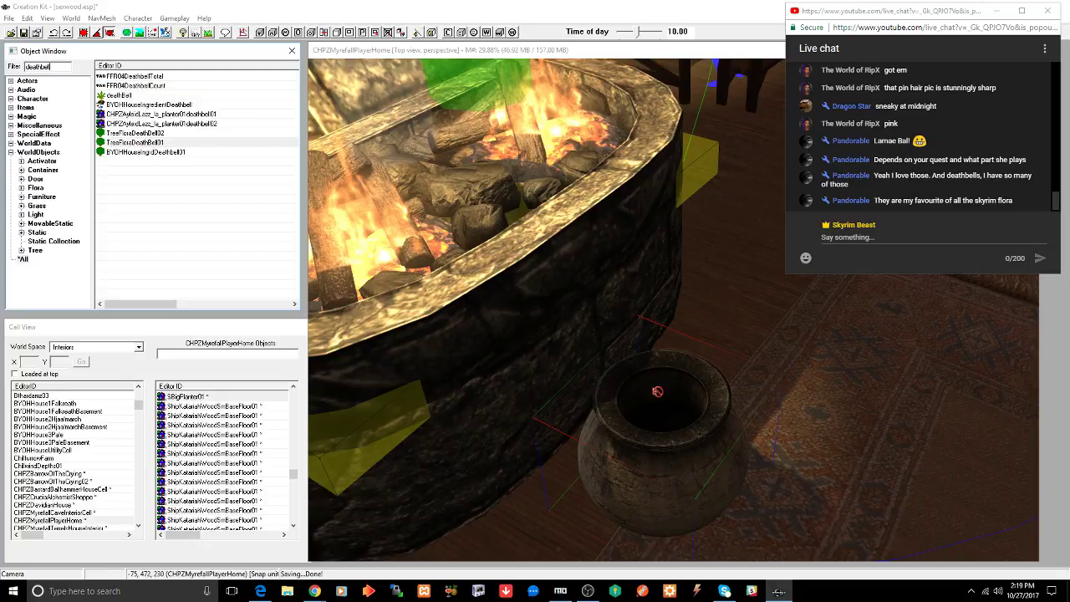
drag(672, 408, 668, 384)
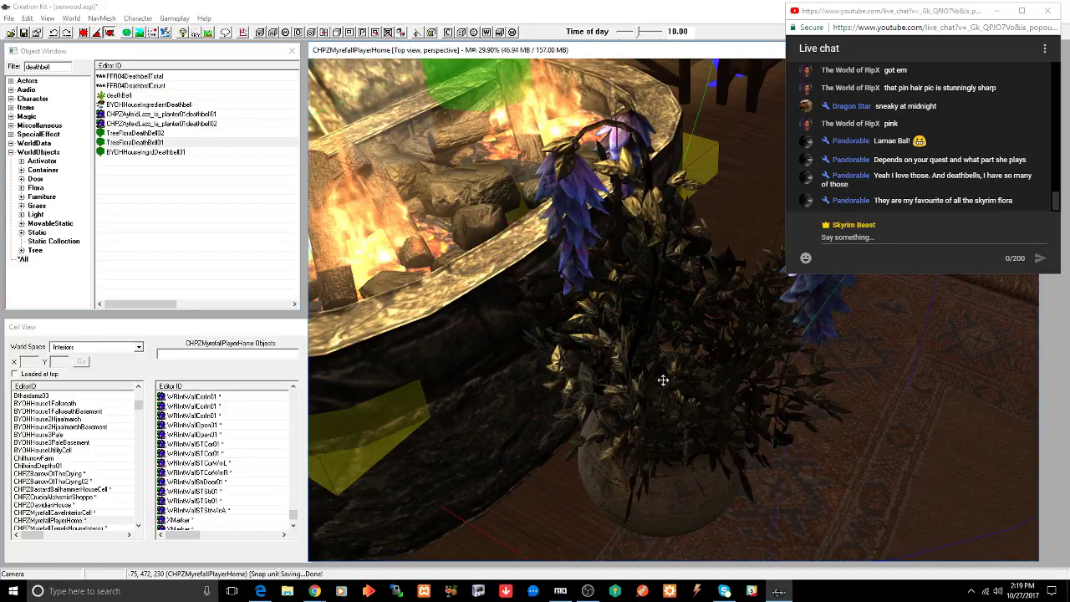
shift+middle_drag(678, 332, 629, 347)
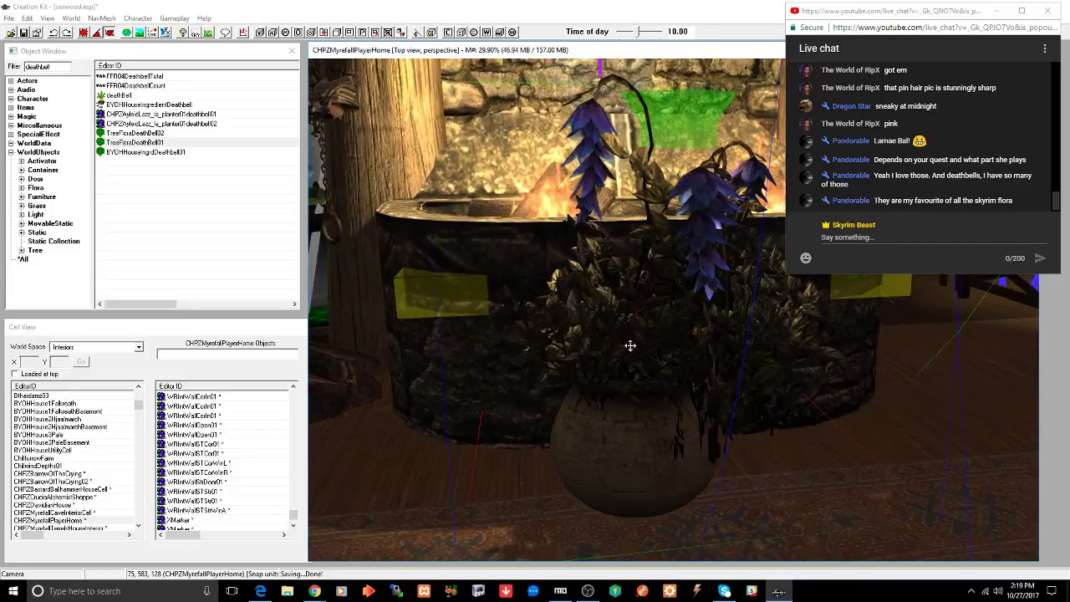
drag(668, 346, 633, 225)
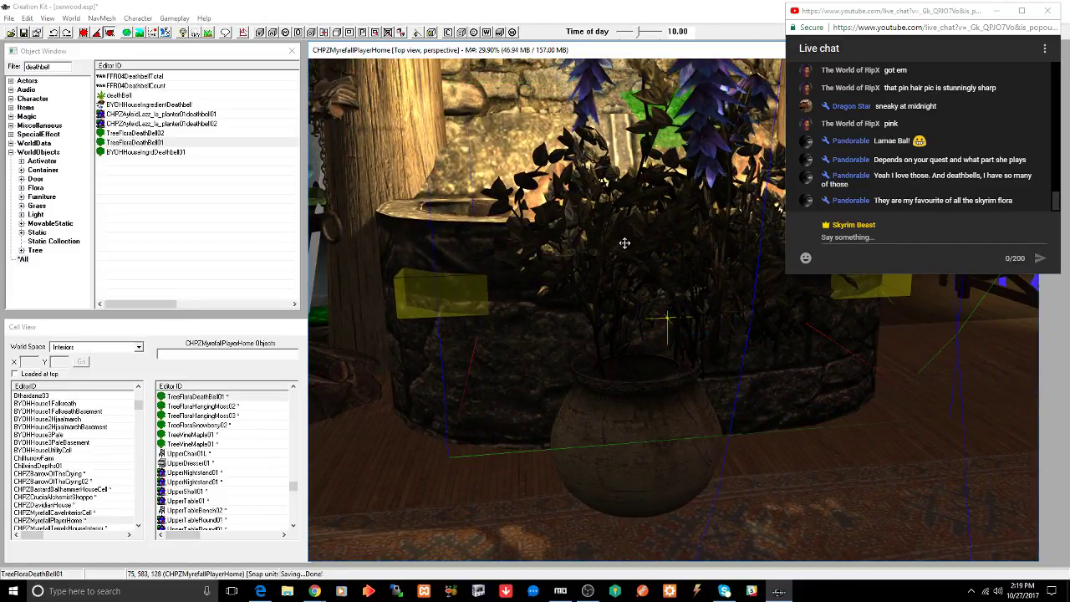
- Replace the selected plant with TreeFloraDeathBell02 using Search & Replace, and delete it from the planter
key(ctrl+f)
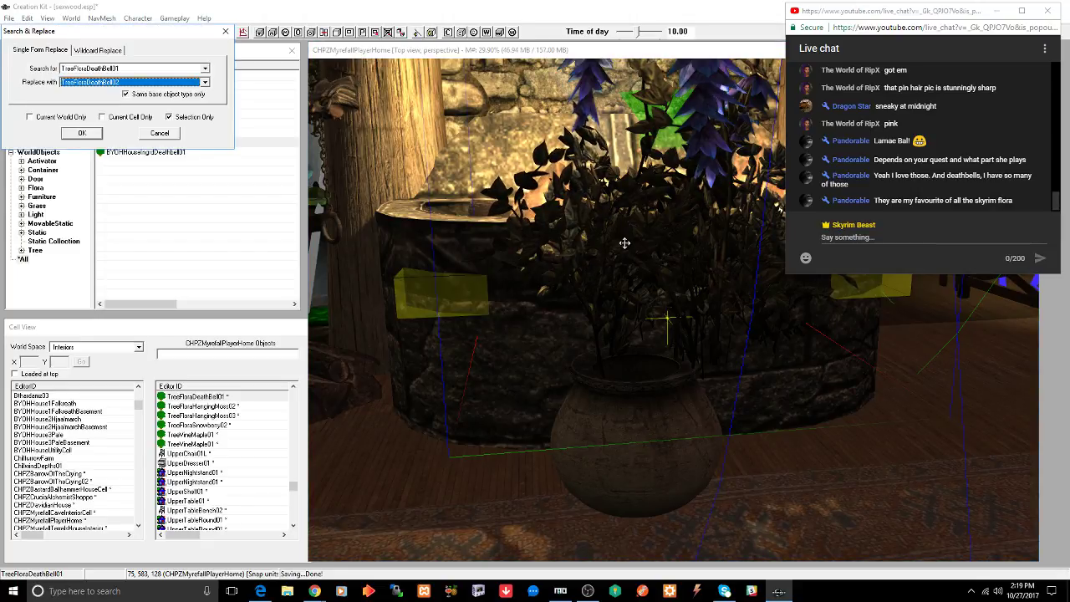
key(Return)
key(Return)
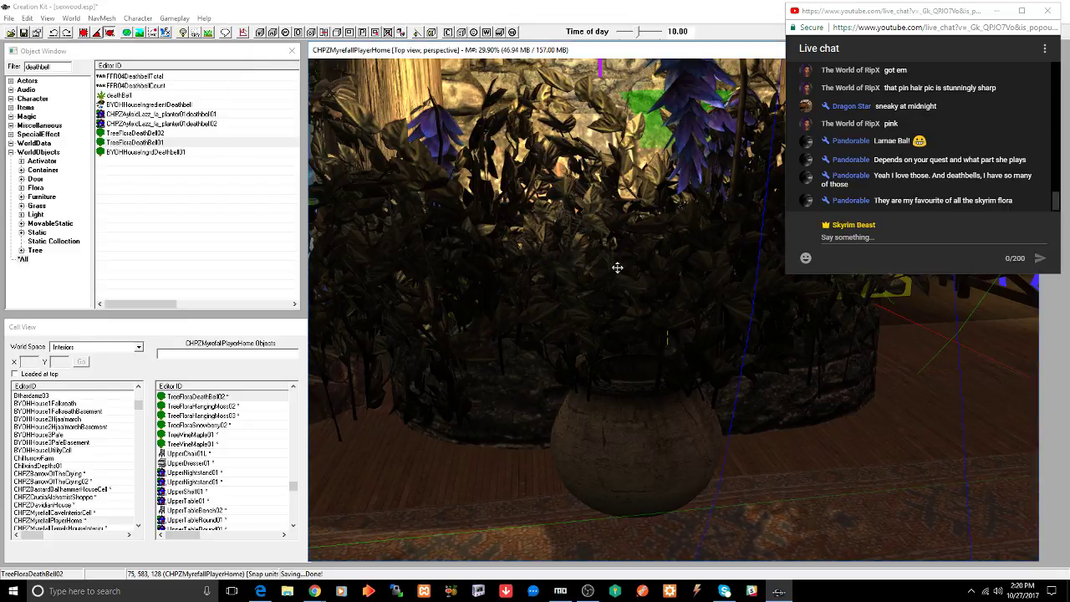
key(Delete)
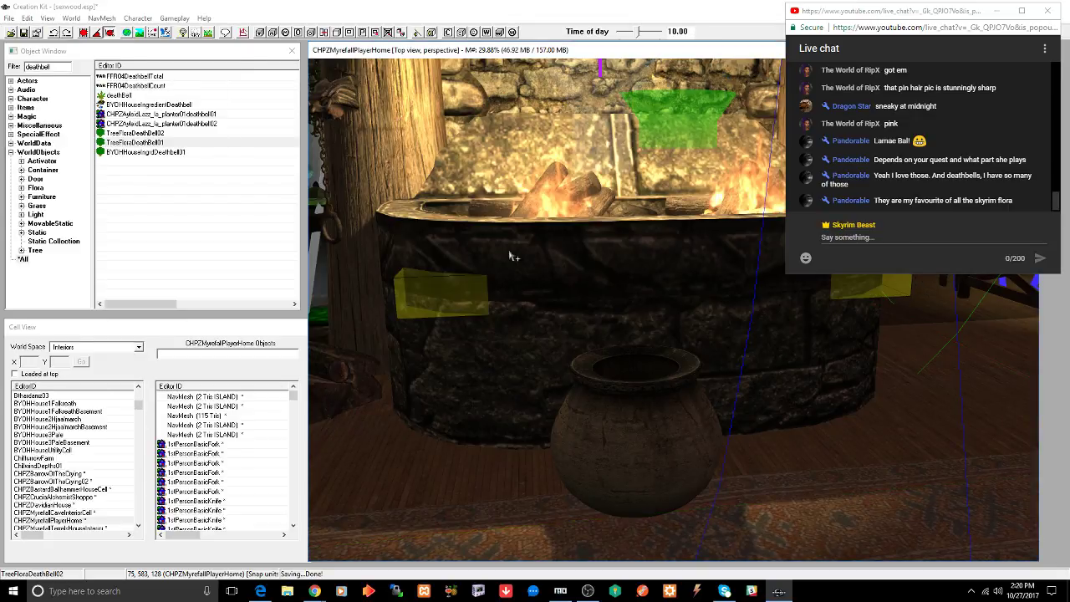
- Place a deathBell ingredient in the mouth of the planter
click(130, 97)
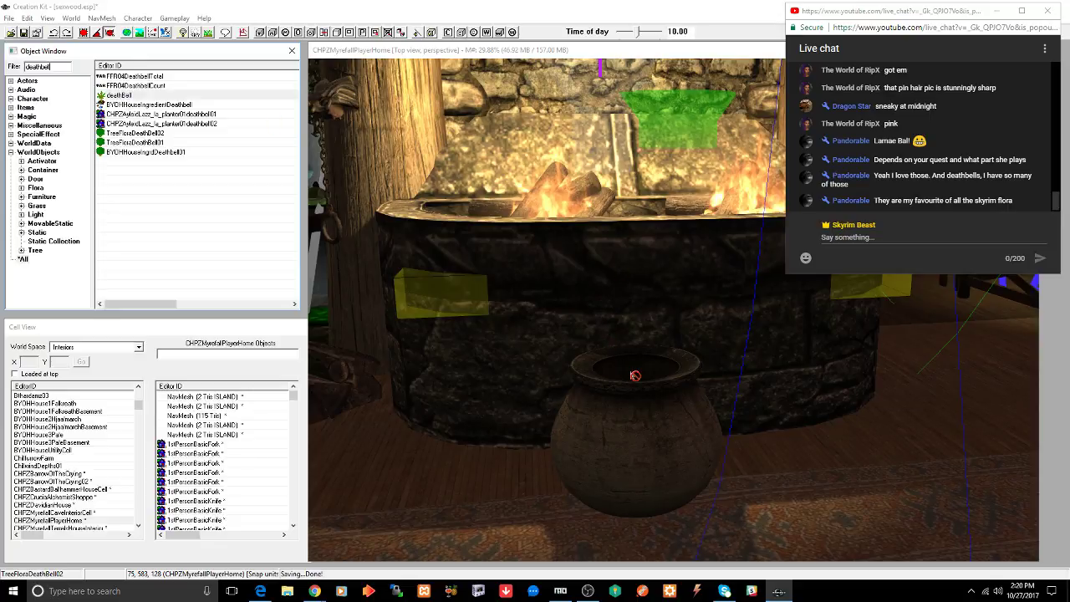
drag(635, 376, 657, 341)
shift+middle_drag(657, 341, 681, 361)
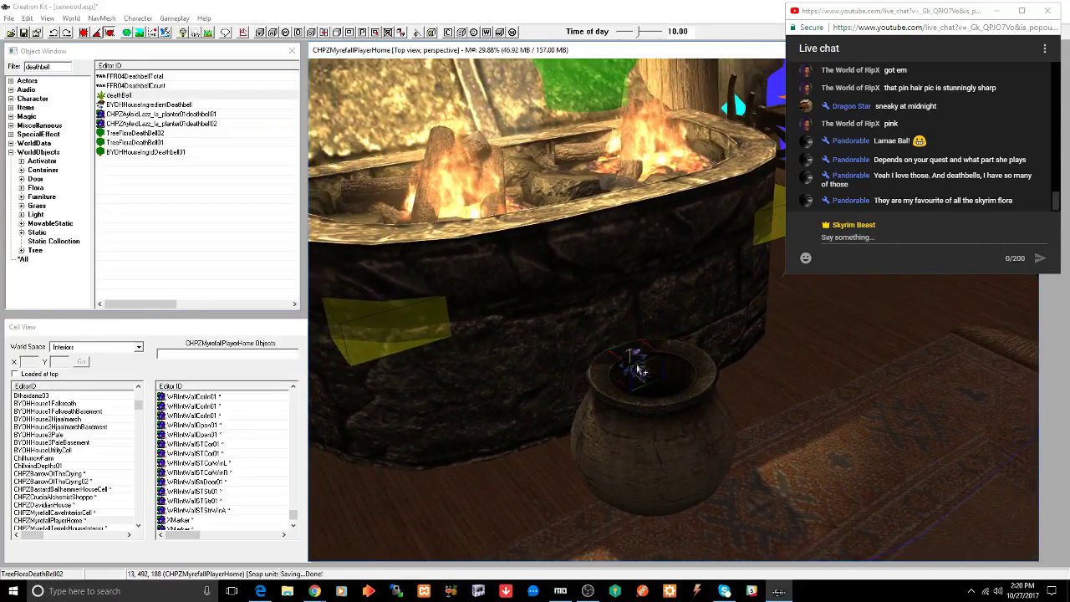
- Delete the deathBell ingredient from the planter and preview BYOHHouseIngrdDeathbell01 as its replacement
key(Delete)
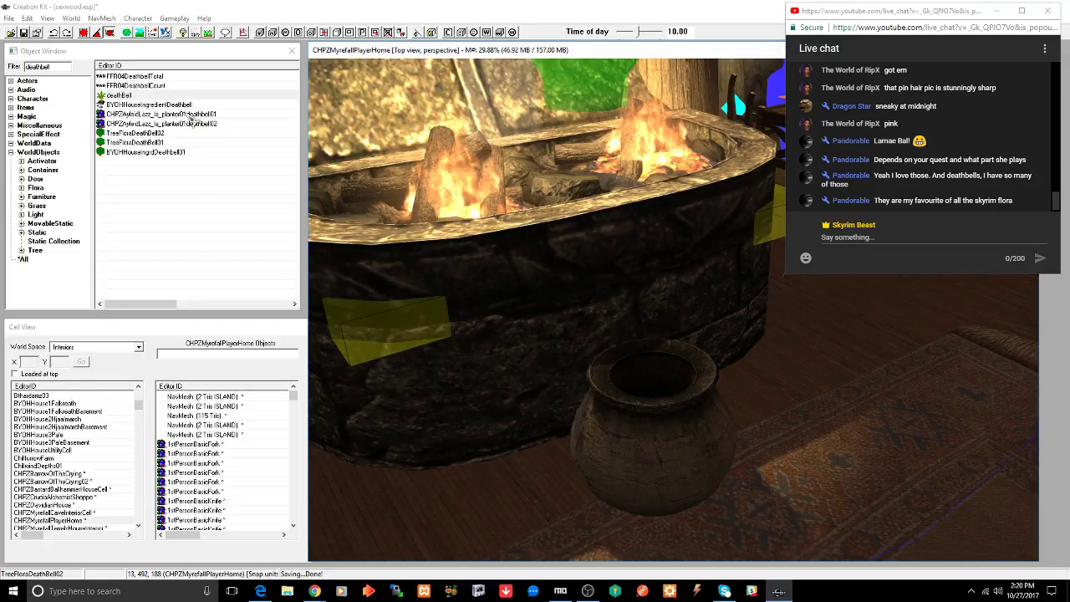
right_click(171, 152)
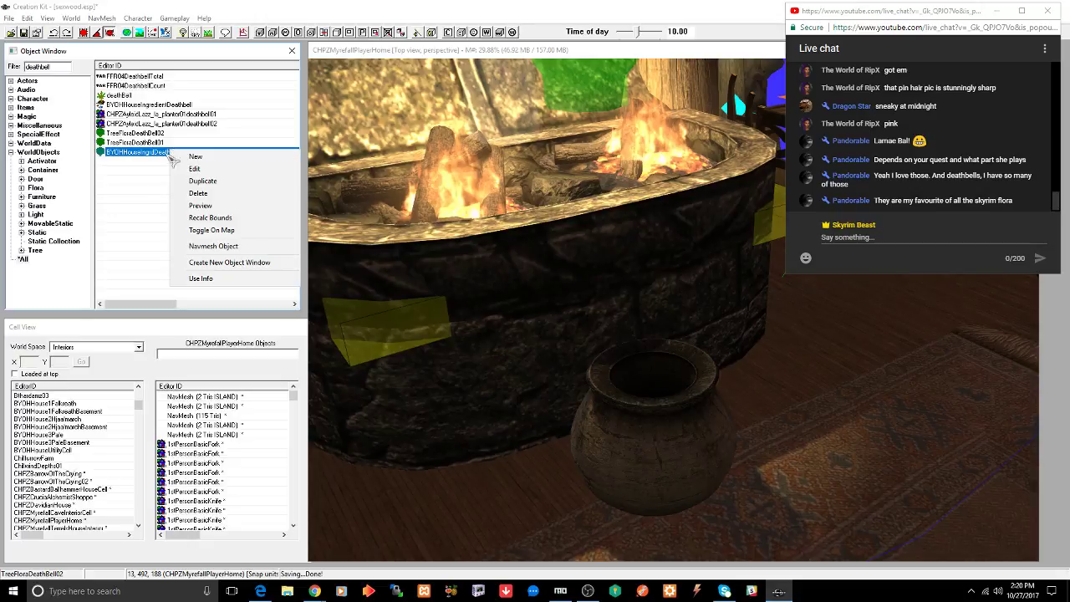
click(200, 205)
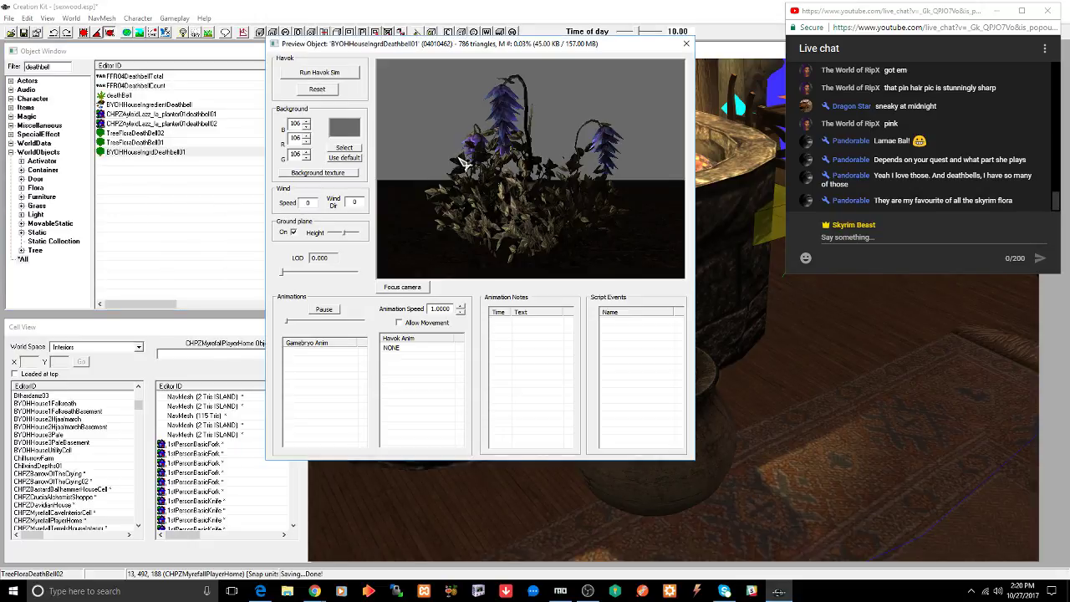
drag(592, 210, 575, 257)
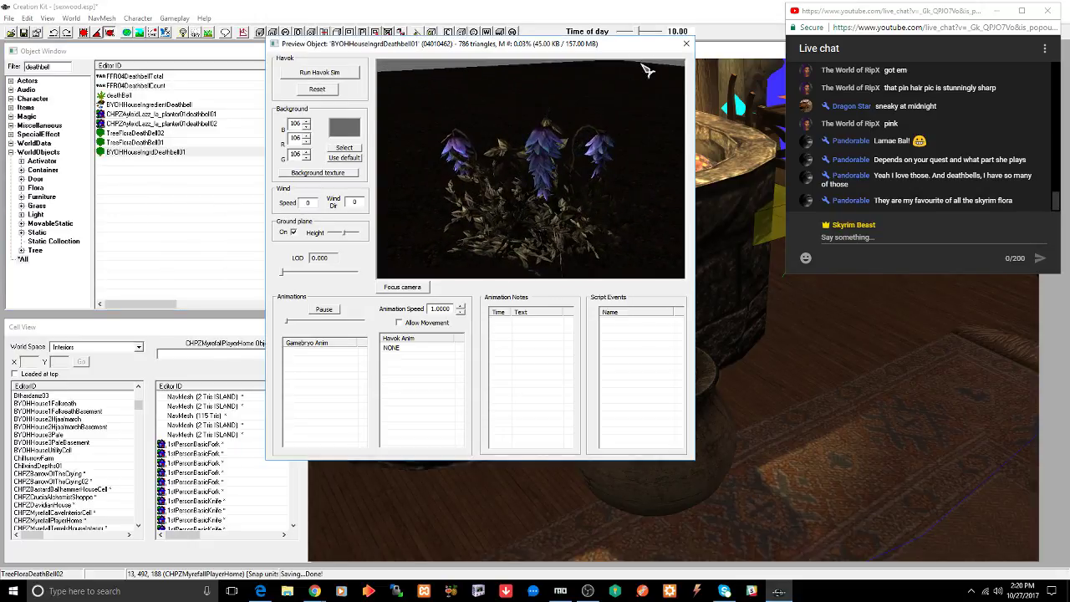
click(688, 45)
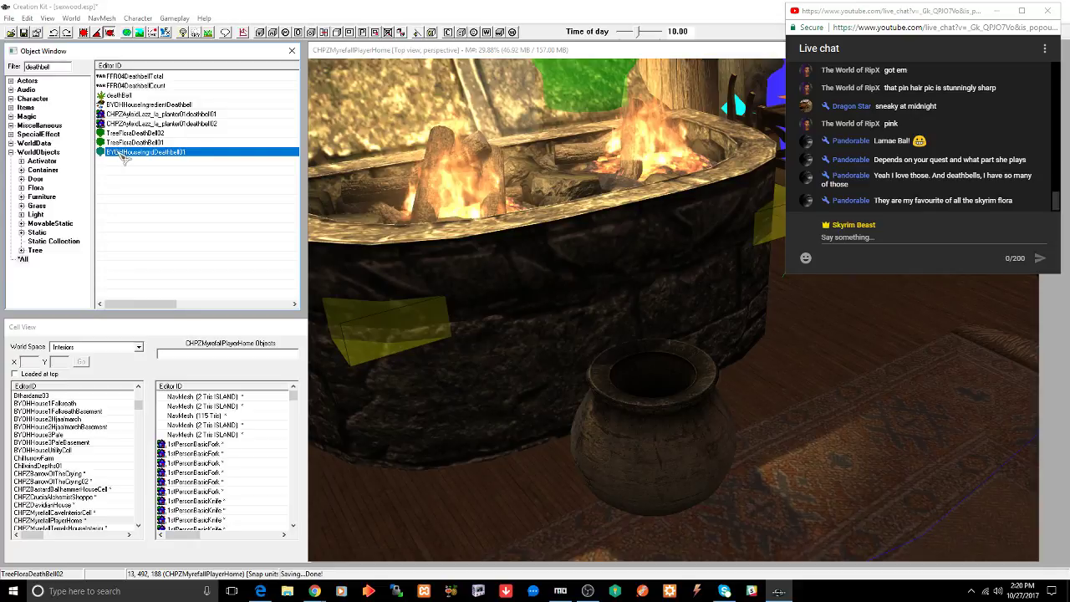
- Place a BYOHHouseIngrdDeathbell01 in the planter and shift it towards the centre of the pot's opening
drag(656, 298, 658, 382)
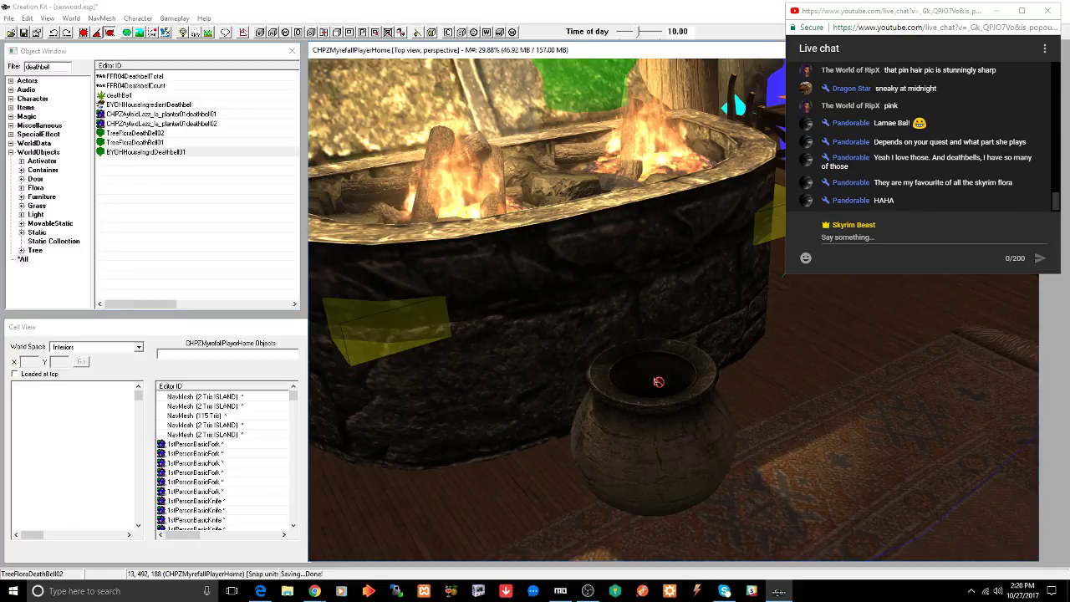
shift+middle_drag(649, 373, 612, 357)
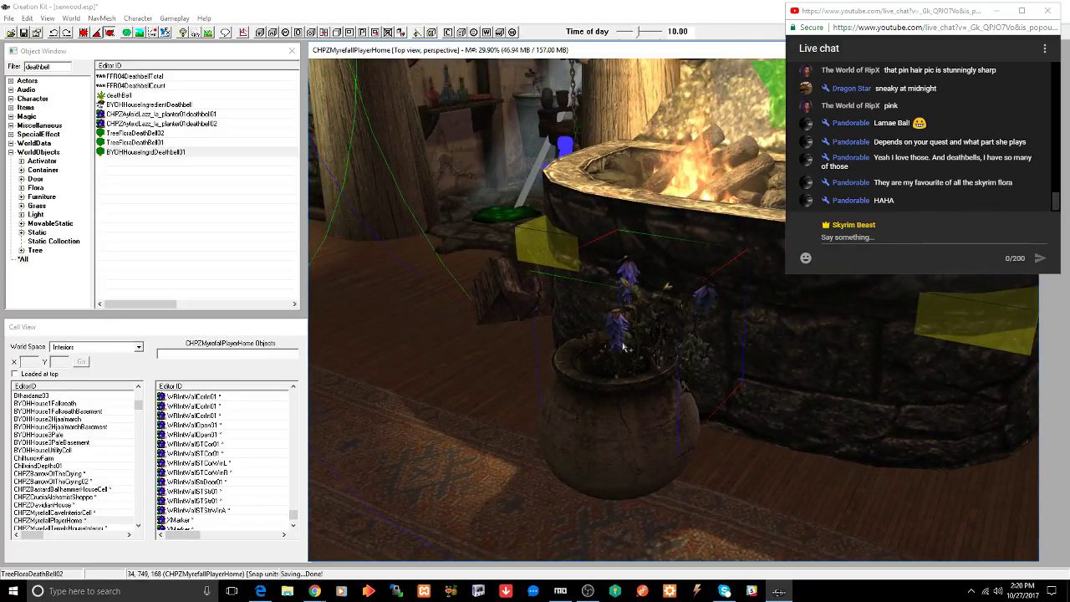
shift+middle_drag(631, 274, 651, 319)
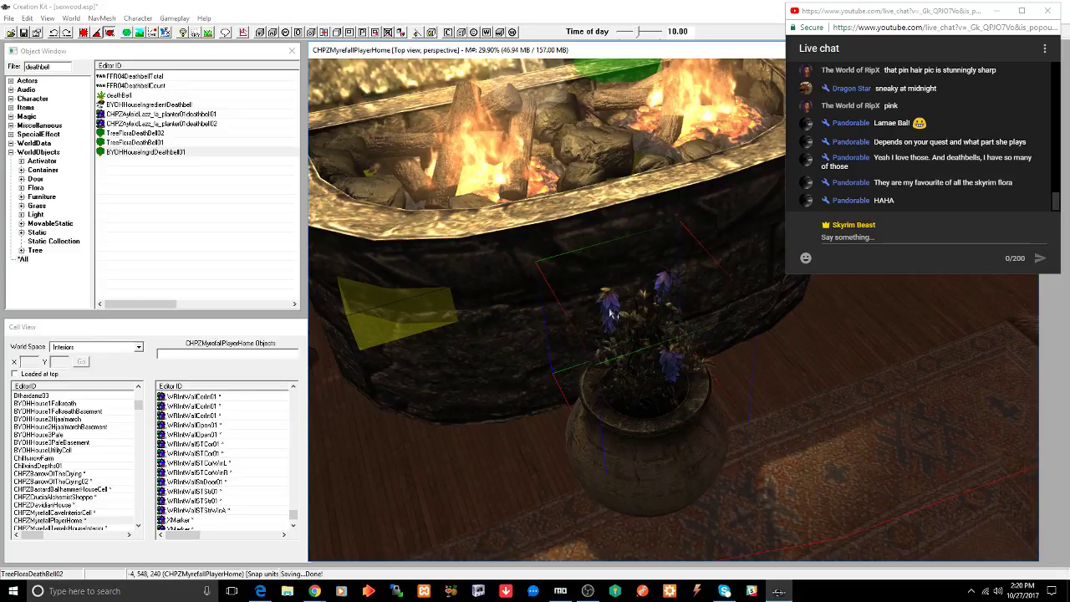
scroll(614, 311, up, 3)
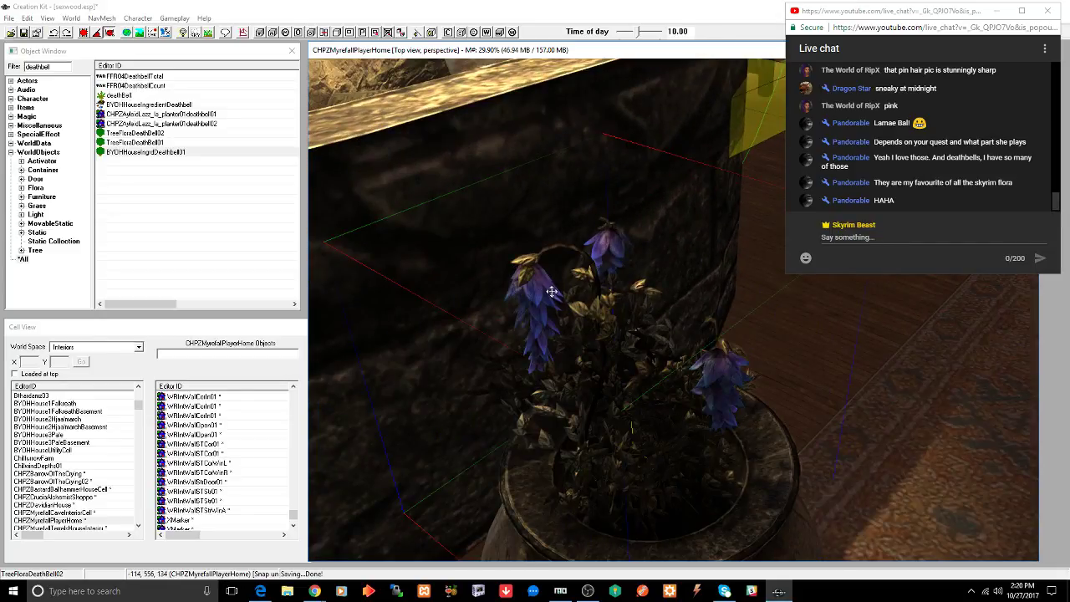
shift+middle_drag(551, 291, 589, 296)
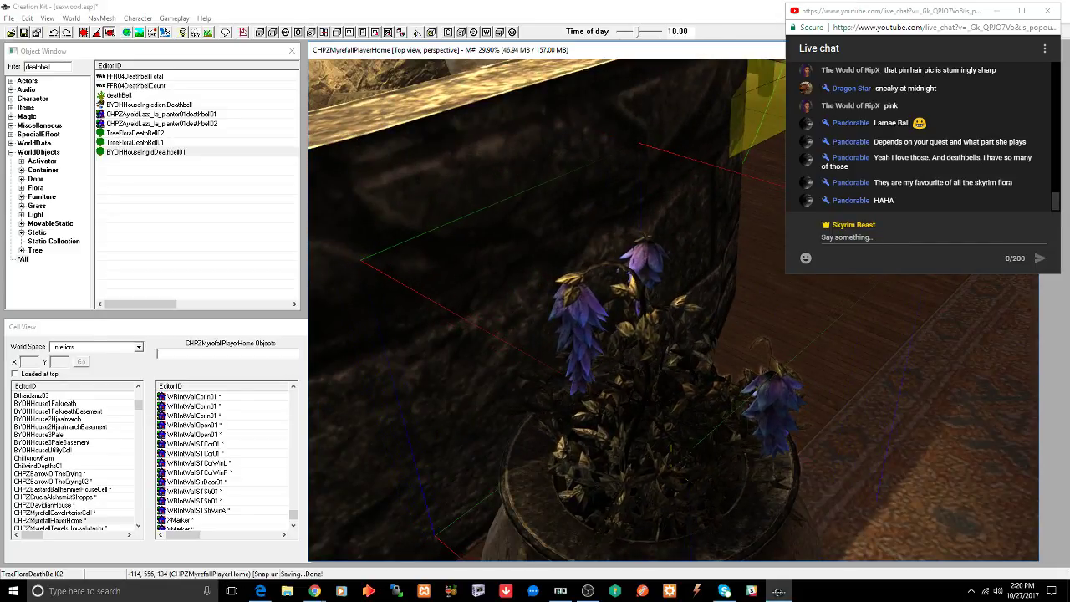
drag(668, 449, 683, 456)
shift+middle_drag(648, 409, 617, 383)
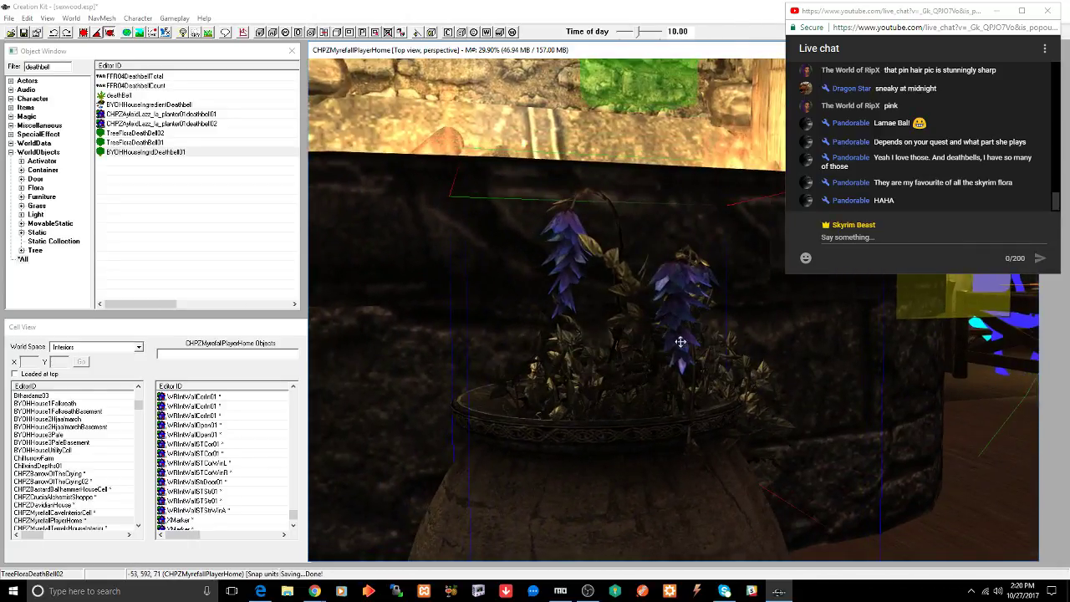
- Raise the deathbell plant so its foliage stands above the planter's rim, and centre it across the opening
key(z)
drag(686, 337, 664, 278)
key(x)
key(y)
shift+middle_drag(633, 411, 627, 411)
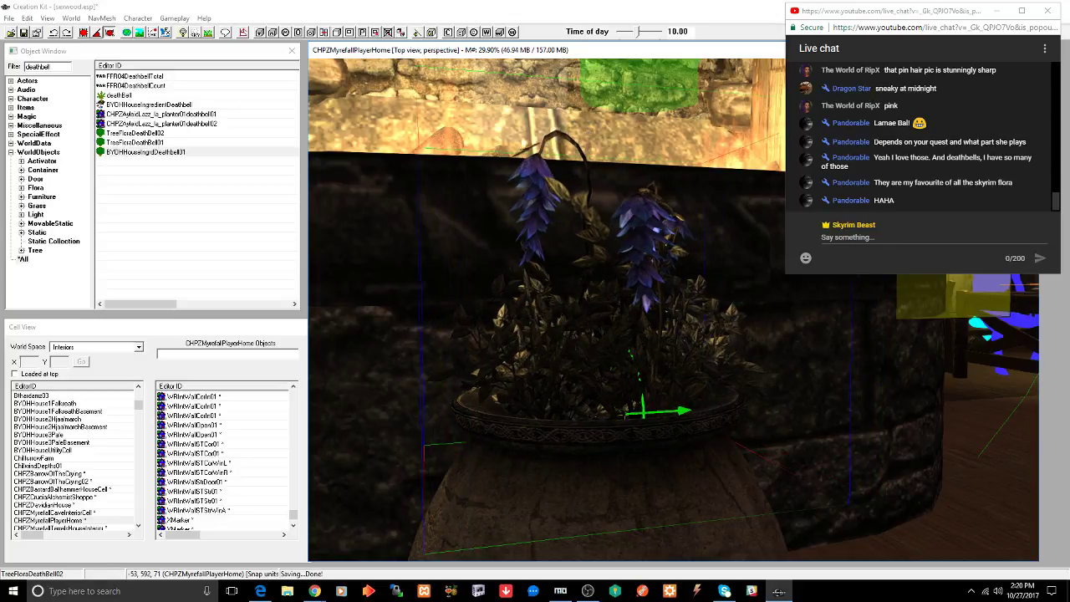
mouse_move(647, 262)
shift+middle_down()
mouse_move(625, 291)
mouse_move(631, 271)
shift+middle_up()
scroll(631, 272, down, 6)
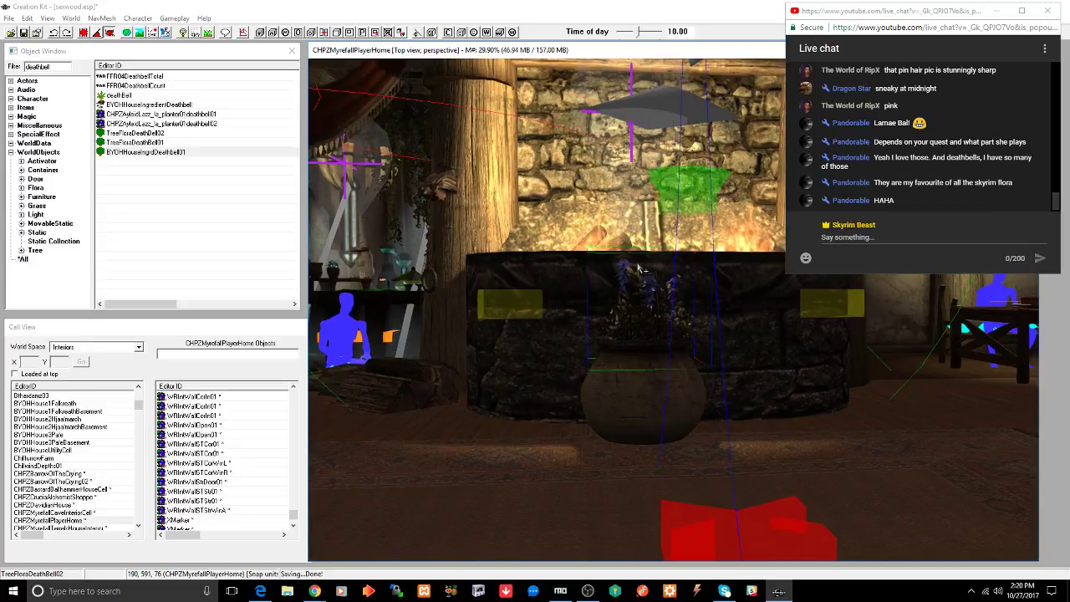
- Select the planter together with its deathbell plant and shift both sideways along the front of the hearth
key(ctrl+s)
click(631, 399)
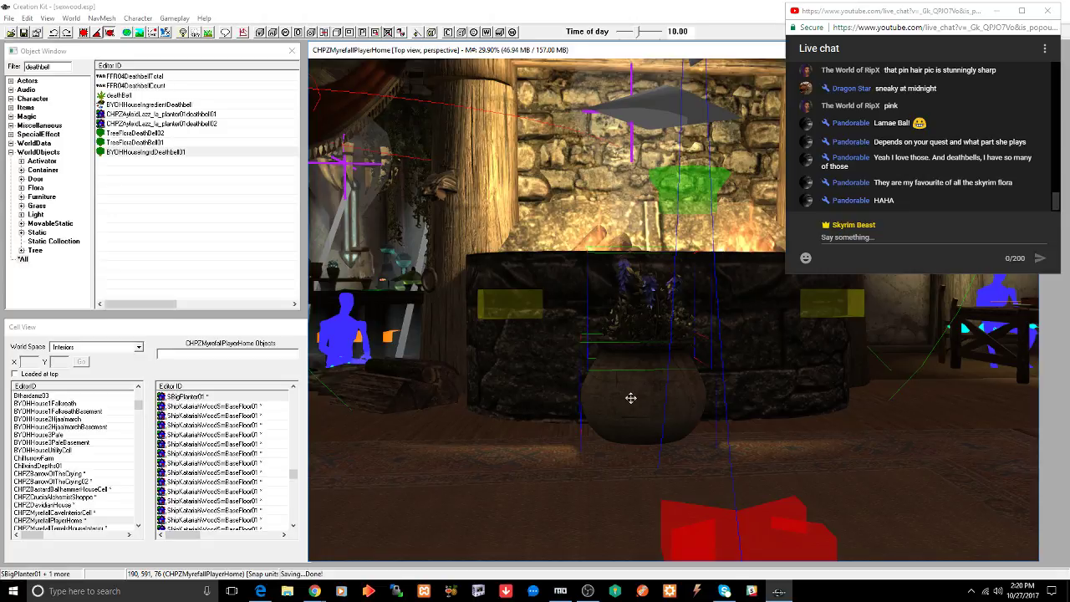
drag(630, 398, 572, 398)
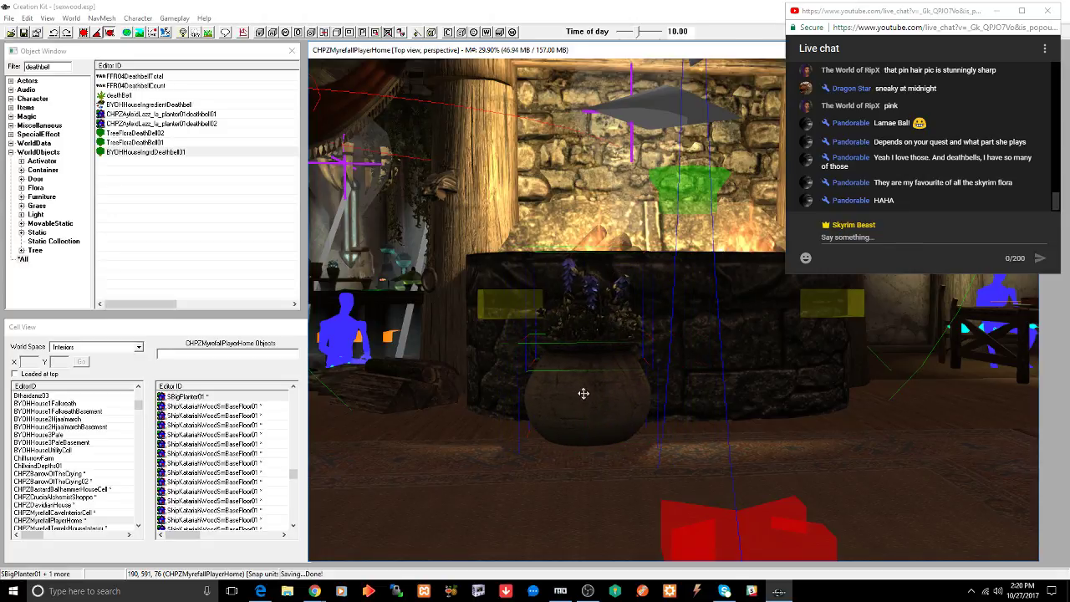
mouse_move(582, 393)
shift+middle_down()
mouse_move(682, 401)
mouse_move(623, 410)
mouse_move(583, 402)
shift+middle_up()
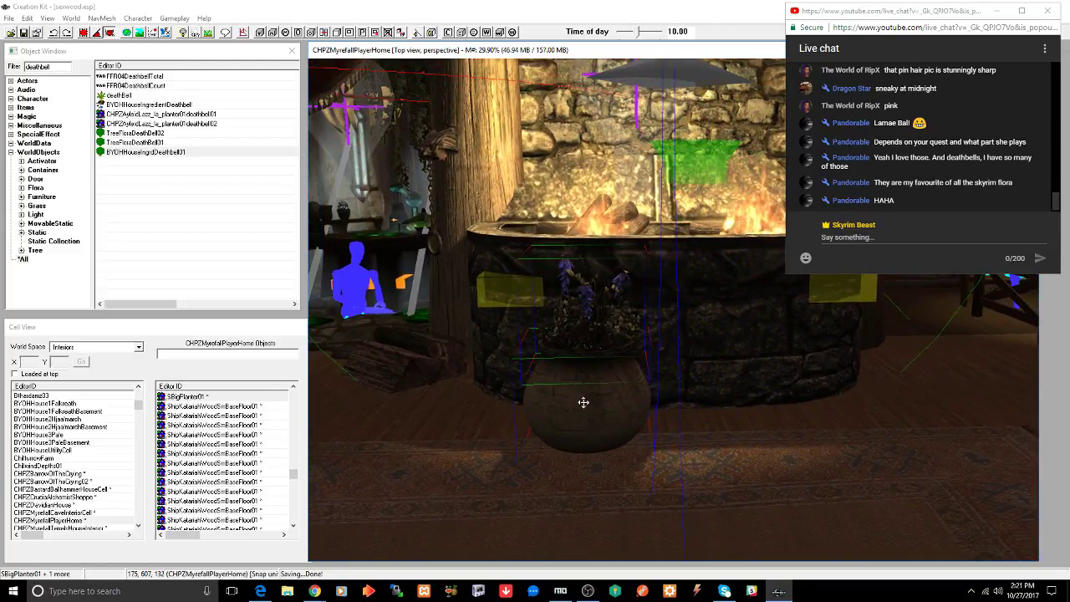
- Duplicate the planter with its deathbell plant and move the copy to the opposite end of the hearth's front
key(ctrl+d)
key(x)
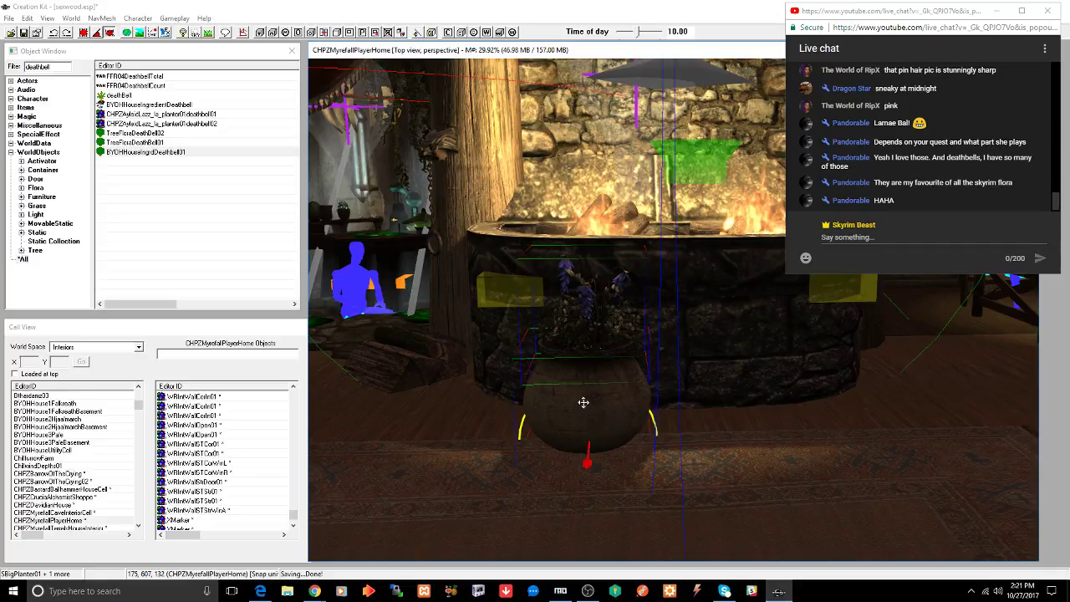
key(c)
drag(578, 345, 776, 345)
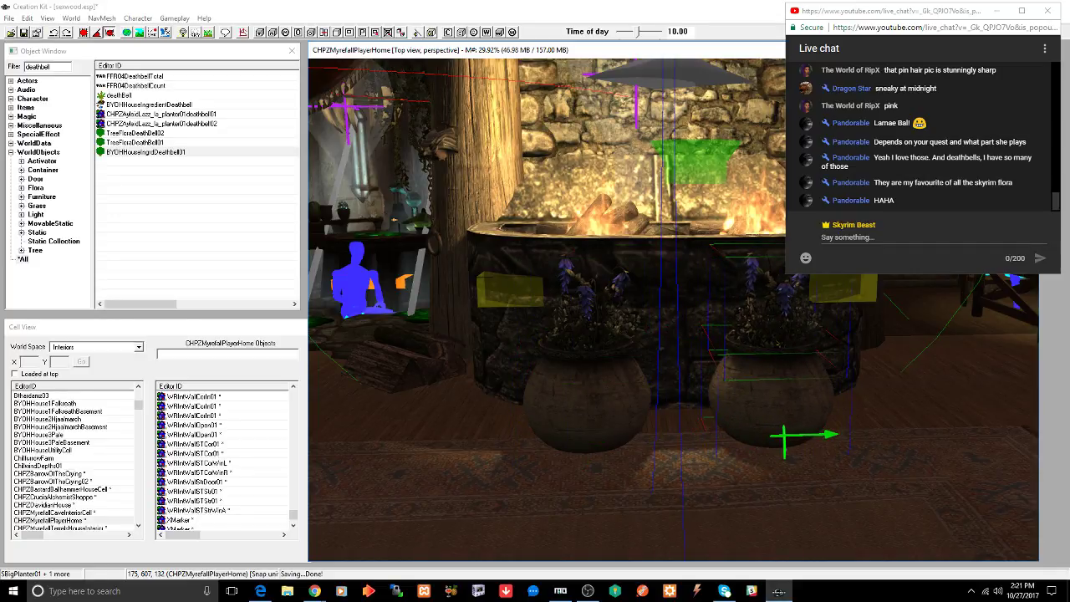
drag(783, 397, 775, 396)
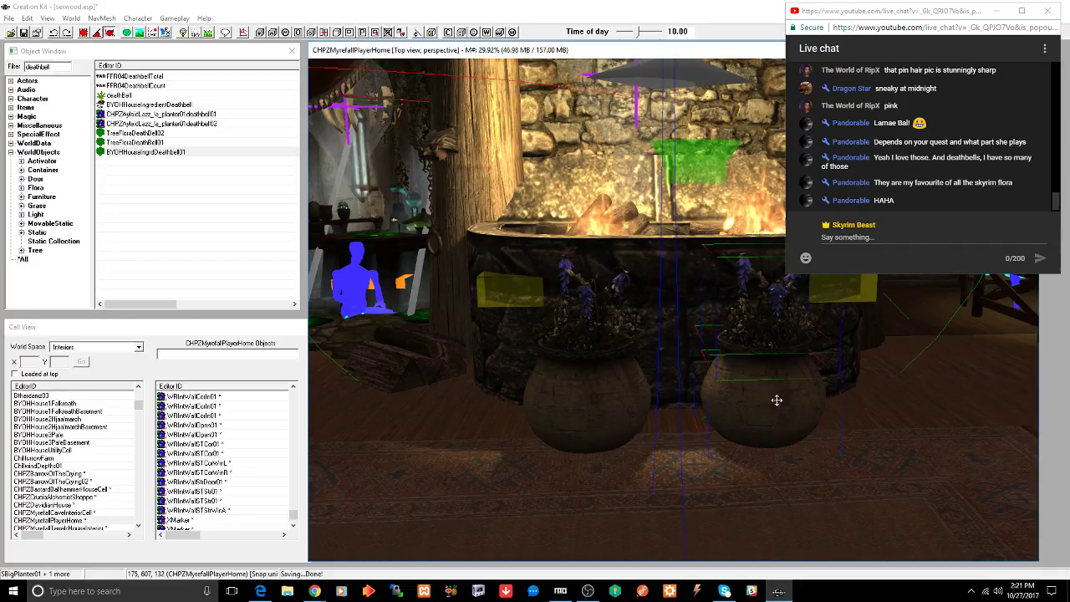
mouse_move(776, 400)
shift+middle_down()
mouse_move(881, 408)
mouse_move(770, 416)
mouse_move(781, 410)
shift+middle_up()
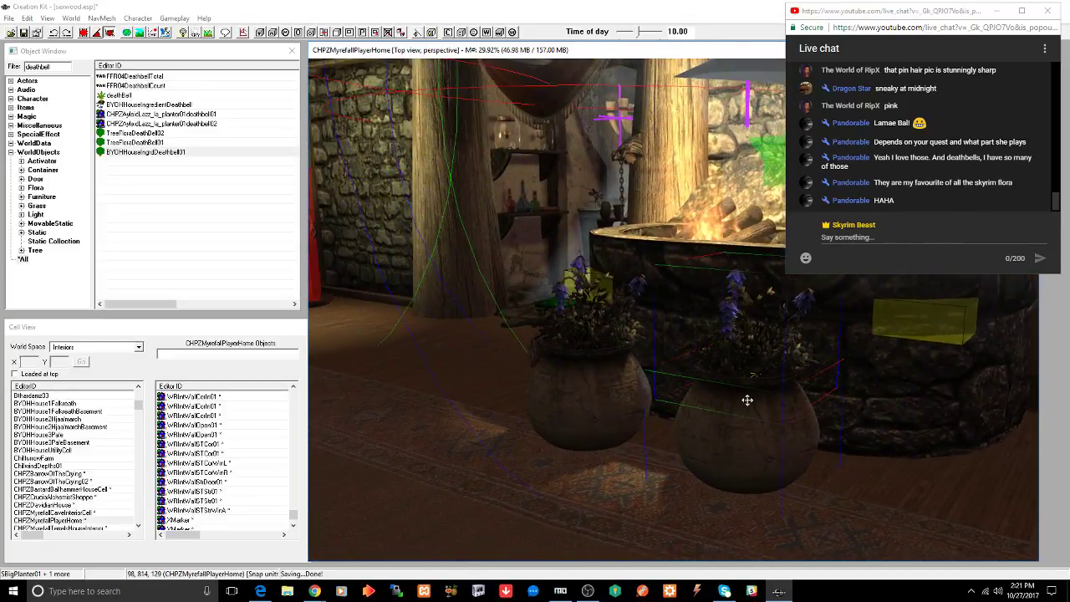
drag(757, 415, 944, 429)
drag(958, 385, 958, 390)
- Select the original planter and its deathbell, and move them outward to the free end of the hearth's front
click(601, 328)
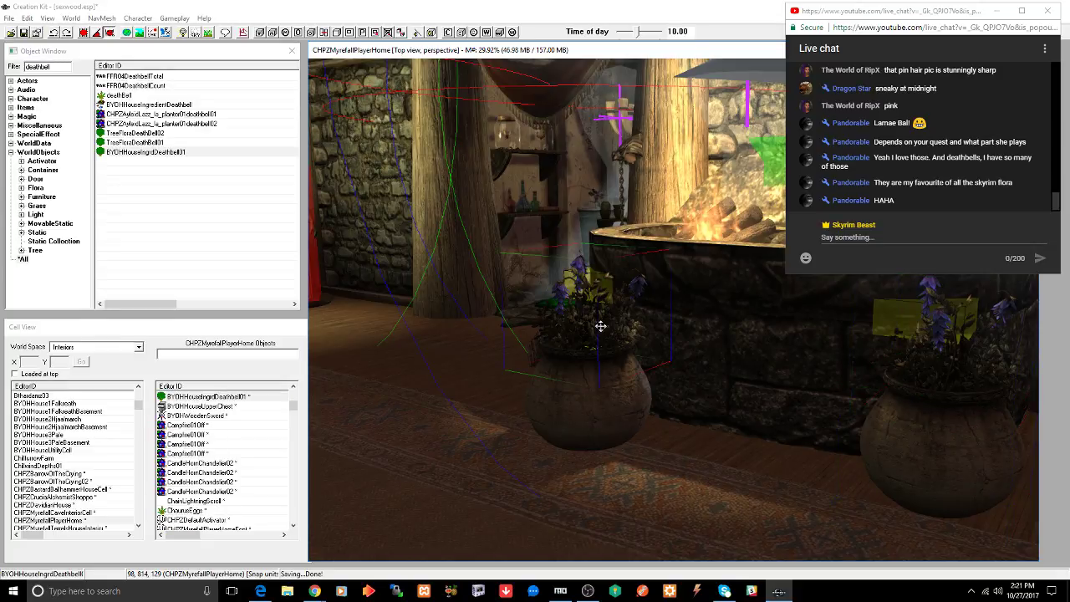
ctrl+click(585, 400)
shift+middle_drag(647, 397, 685, 403)
drag(588, 406, 434, 408)
shift+middle_drag(440, 417, 492, 387)
drag(484, 402, 480, 401)
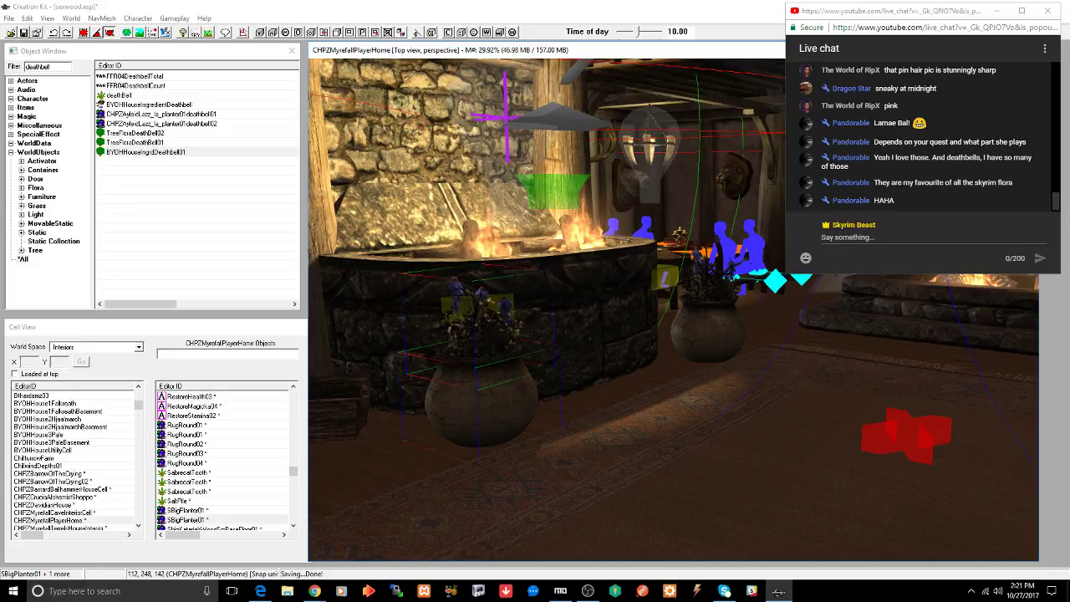
shift+middle_drag(485, 389, 518, 393)
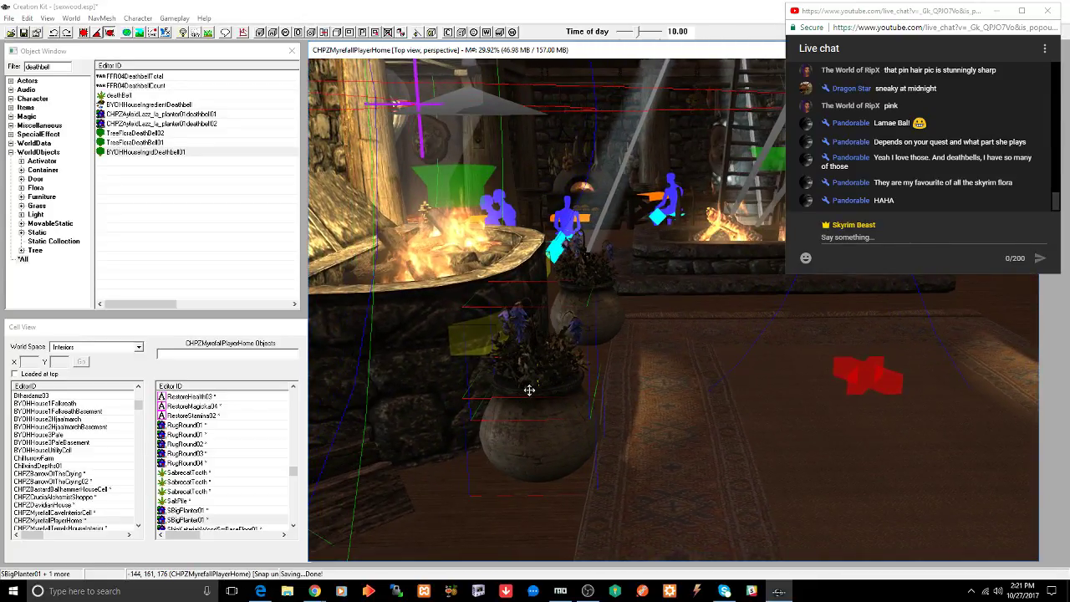
- Duplicate the two planters without their plants and place the empty copies along the other side of the hearth
click(548, 434)
ctrl+click(595, 320)
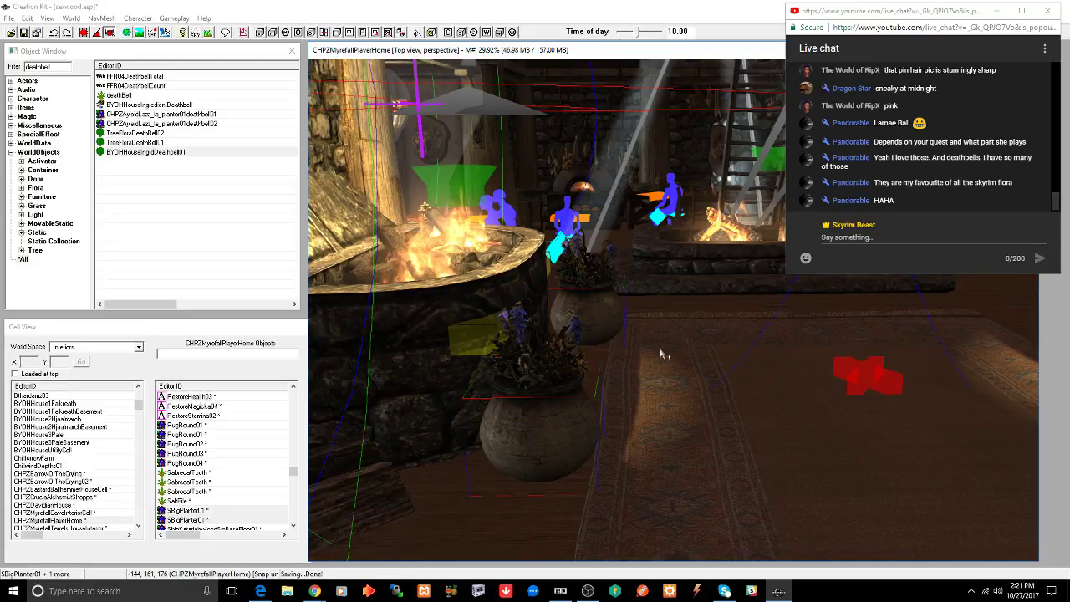
key(ctrl+d)
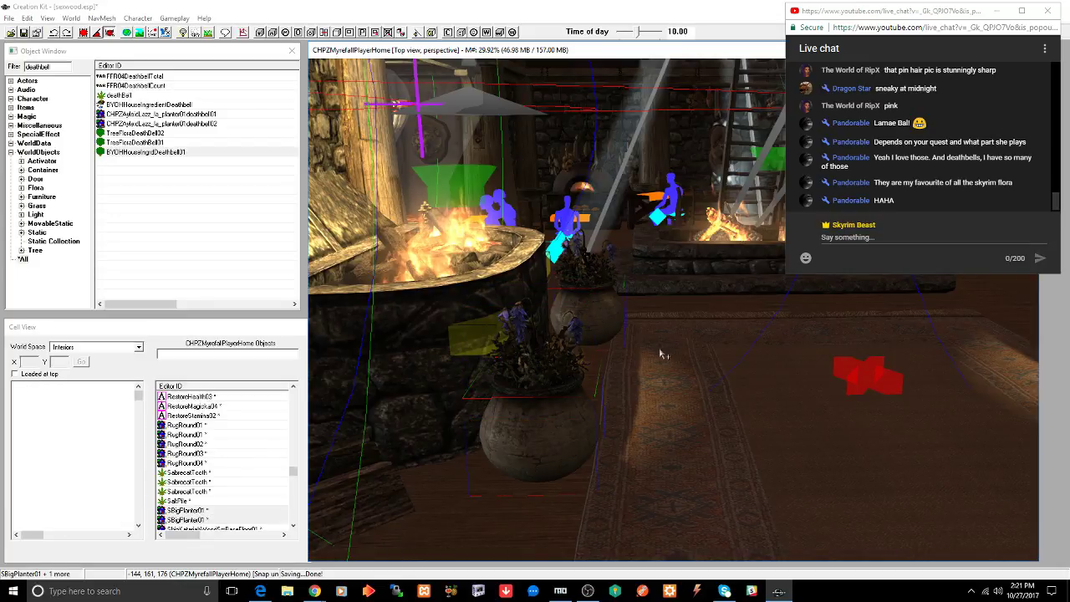
key(x)
drag(559, 428, 678, 308)
middle_drag(675, 307, 632, 305)
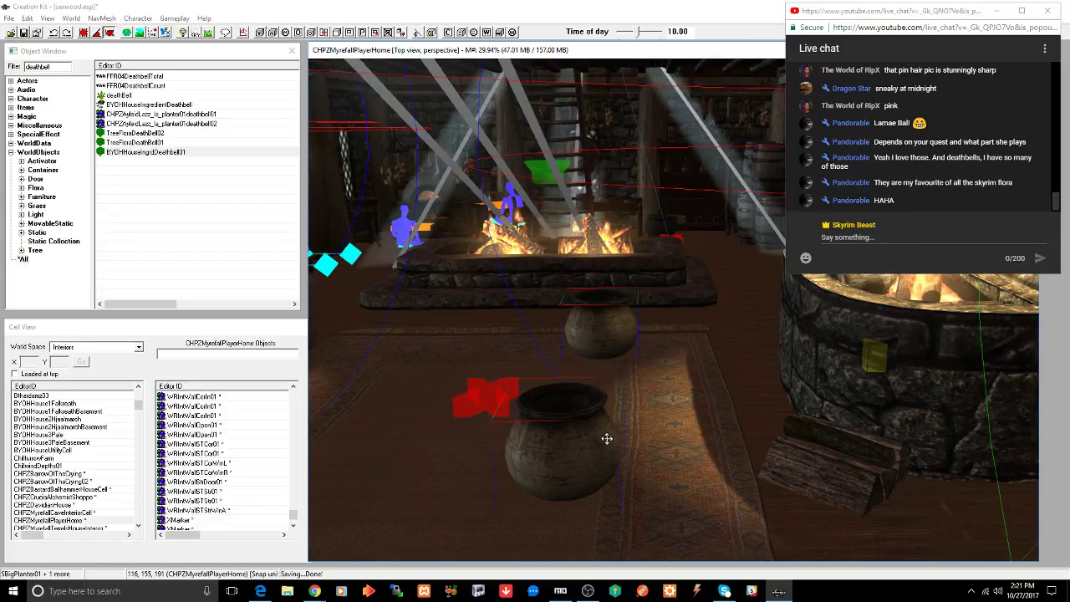
drag(586, 439, 826, 447)
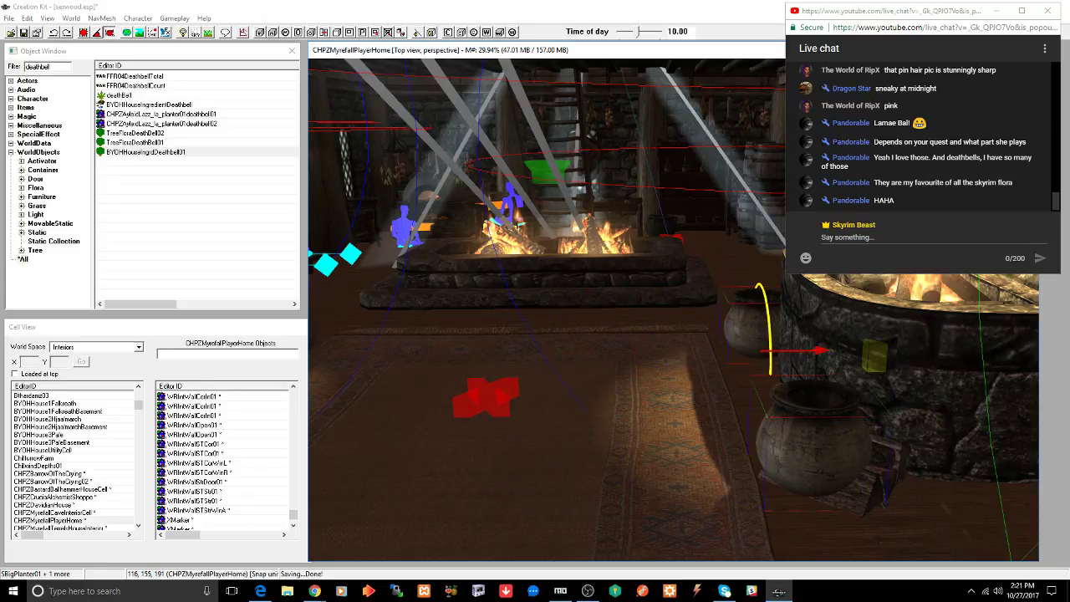
- Move the small firewood pile out from behind the empty planter and set it between the two empty planters
click(885, 441)
drag(871, 498, 711, 437)
right_drag(714, 407, 656, 407)
drag(714, 407, 736, 400)
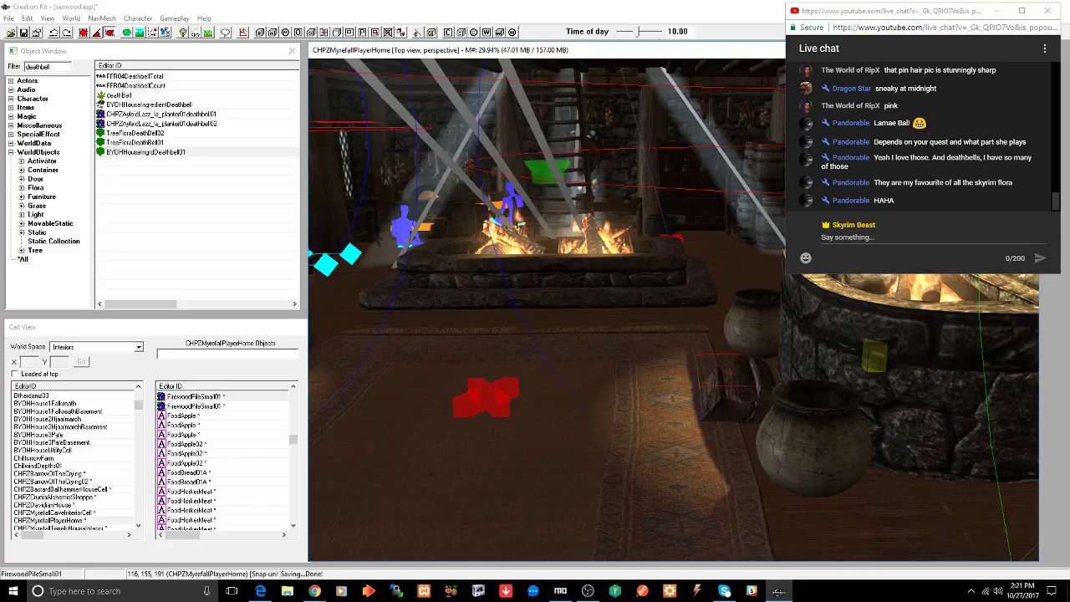
shift+middle_drag(736, 391, 754, 403)
- Filter the objects for "nightshade" and place a BYOHHouseIngrdNightshade01 in the nearer empty planter by the hearth
double_click(59, 69)
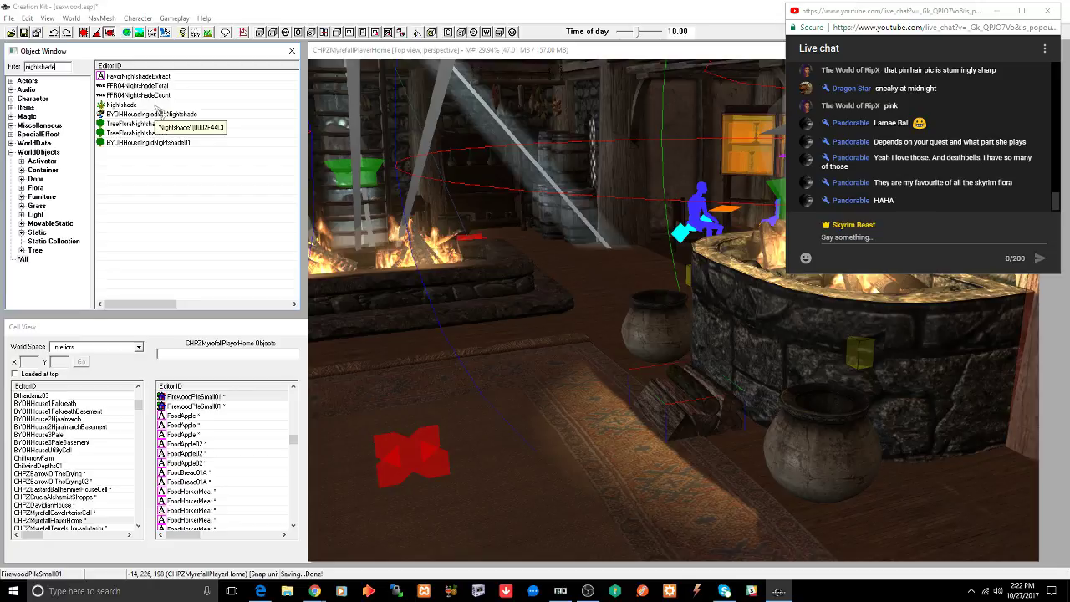
drag(175, 144, 348, 180)
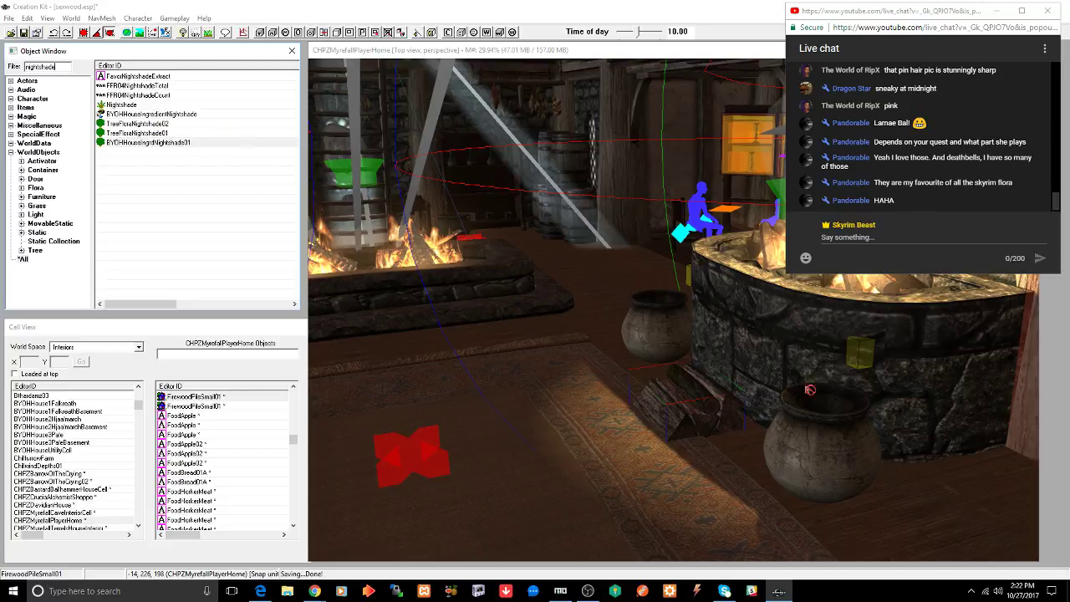
drag(827, 411, 827, 411)
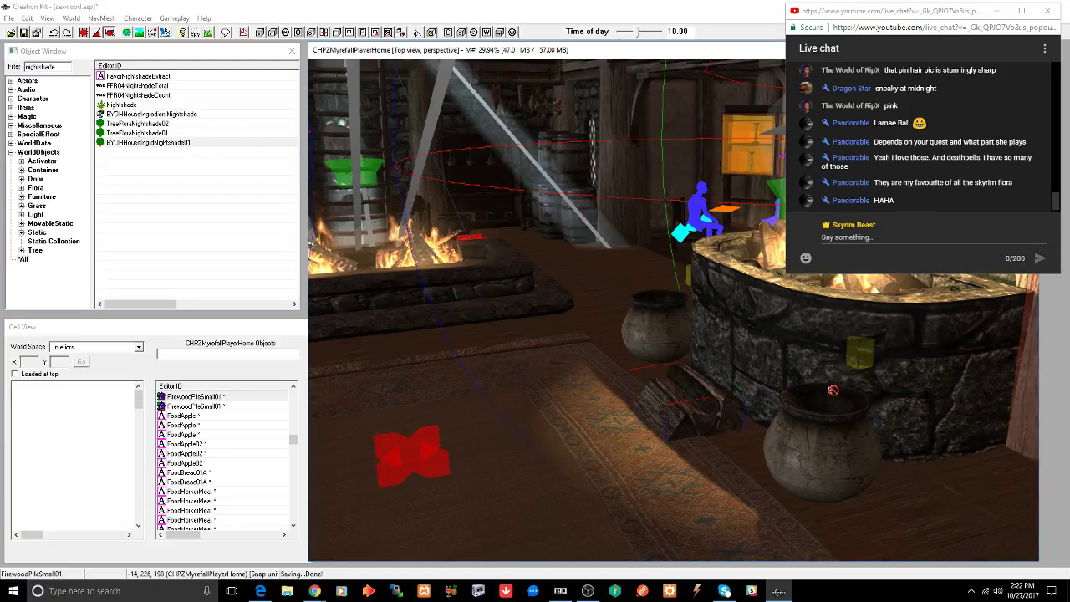
shift+middle_drag(844, 381, 879, 380)
scroll(889, 387, up, 4)
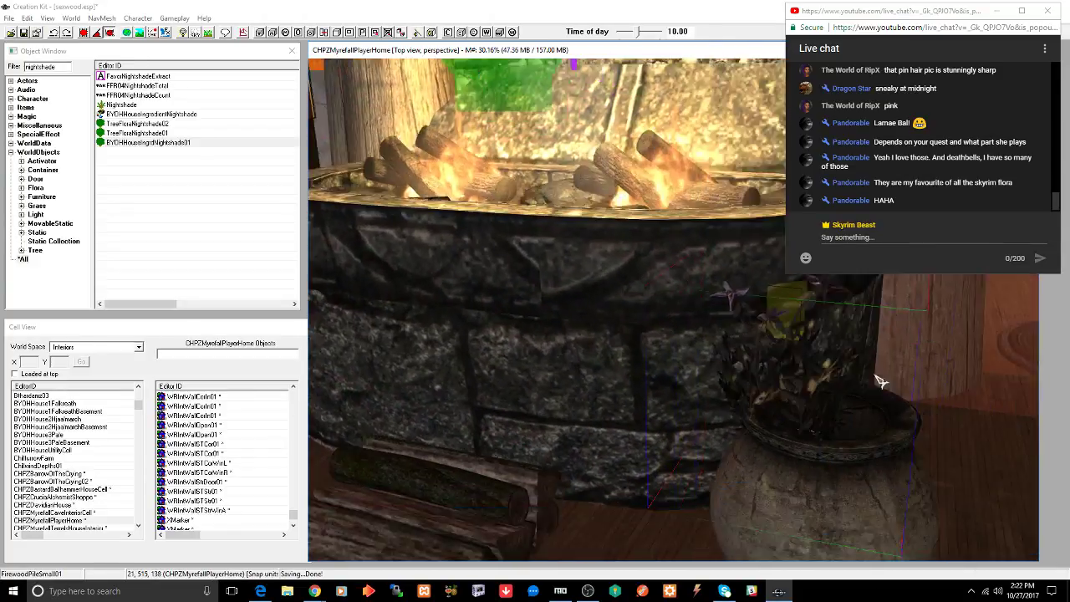
- Rotate and reposition the nightshade so that it sits centred inside its planter beside the hearth
key(c)
drag(668, 300, 695, 285)
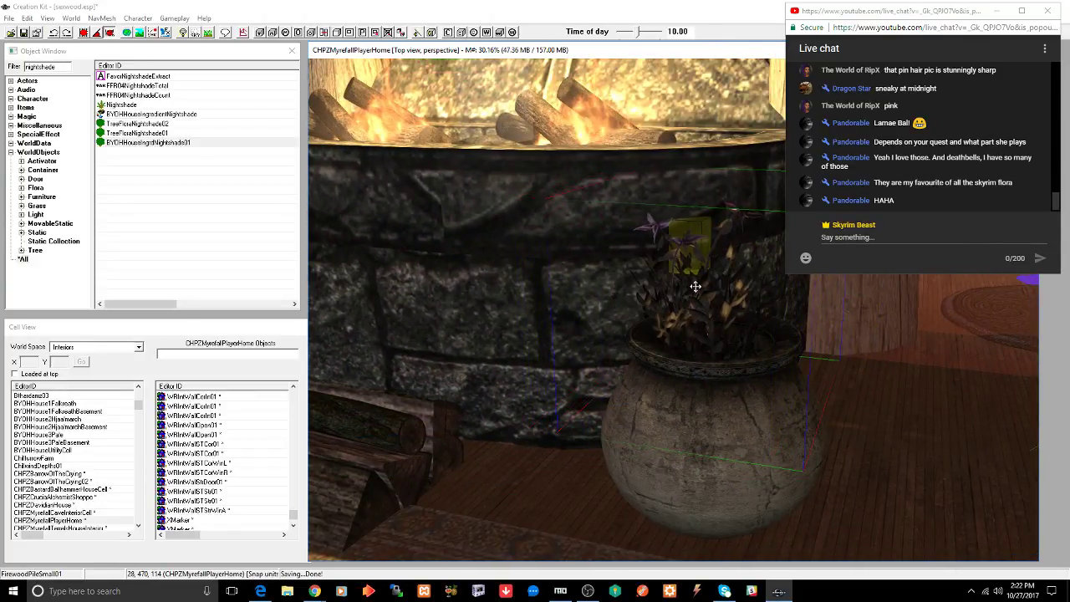
shift+middle_drag(694, 285, 723, 340)
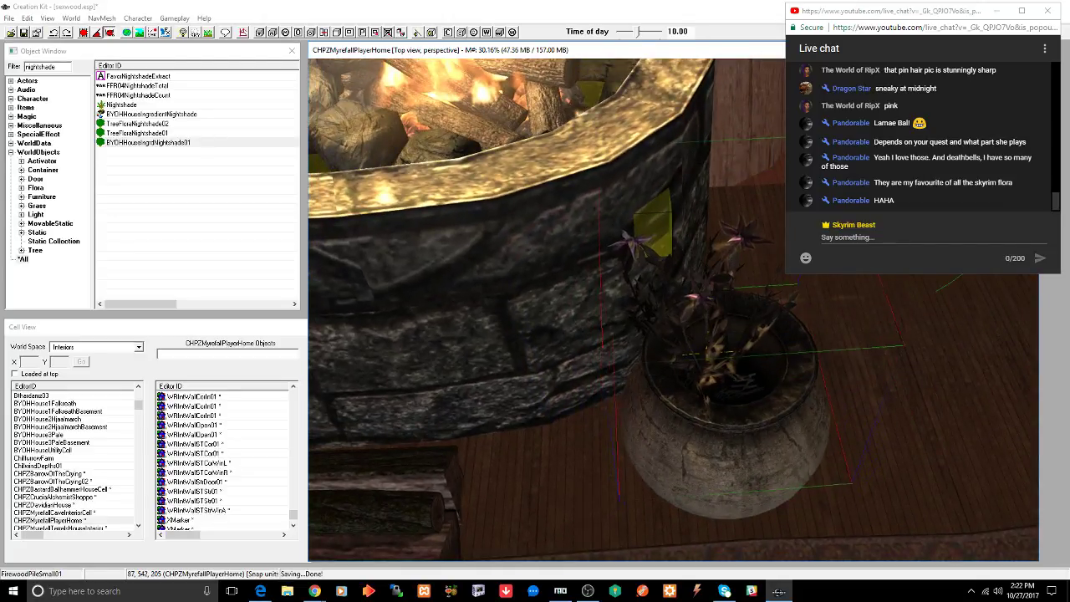
right_drag(713, 337, 742, 337)
drag(744, 342, 745, 325)
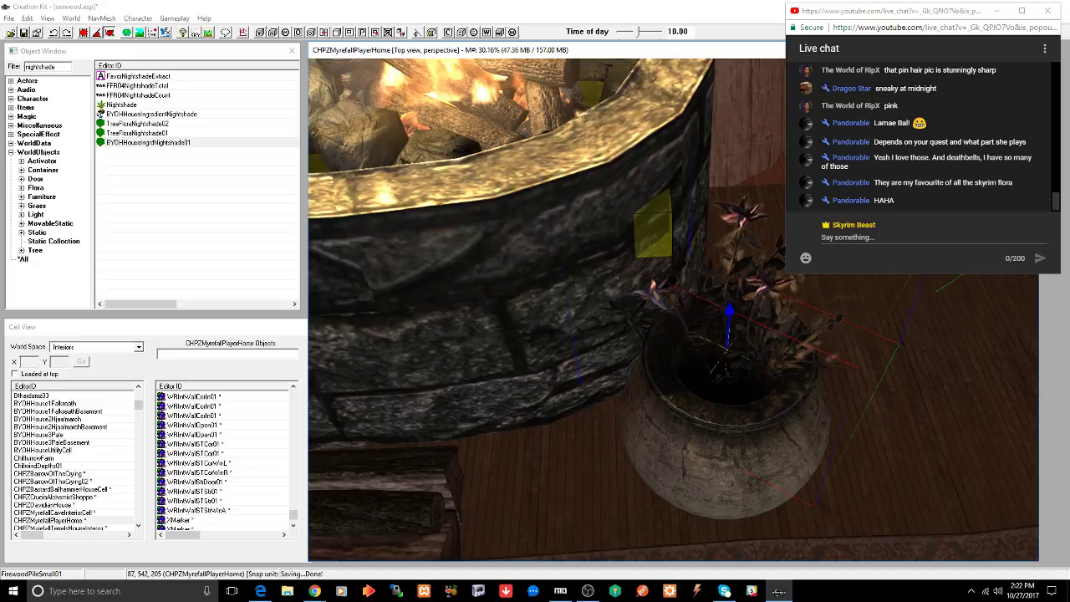
shift+middle_drag(746, 325, 699, 296)
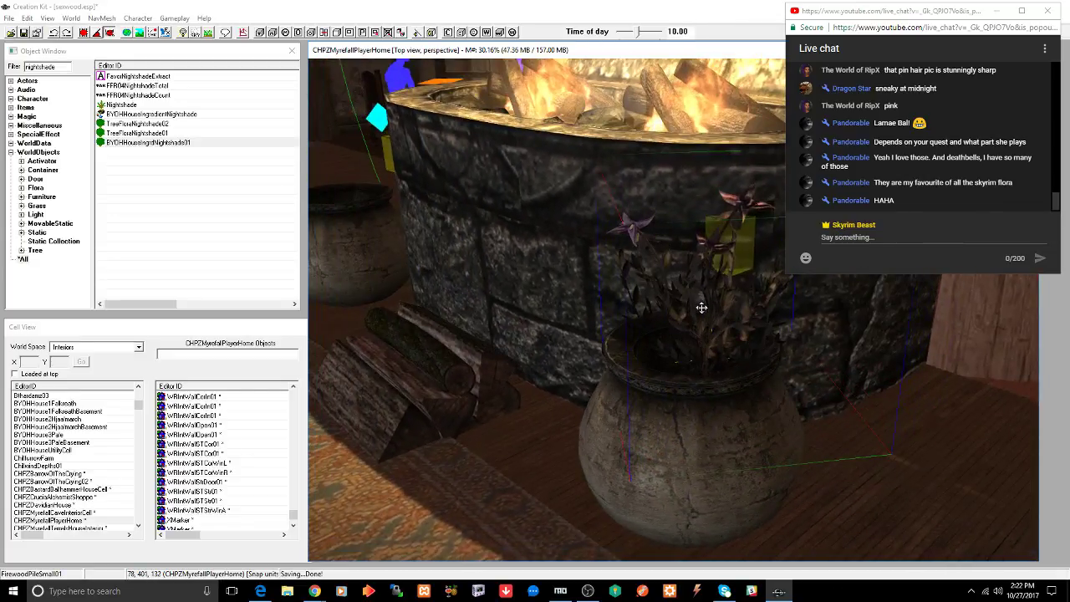
right_drag(702, 306, 700, 307)
- Place a second BYOHHouseIngrdNightshade01 in the remaining empty planter by the hearth, centre it in the opening, and save the plugin
mouse_move(682, 304)
middle_down()
mouse_move(723, 292)
mouse_move(651, 281)
mouse_move(658, 289)
middle_up()
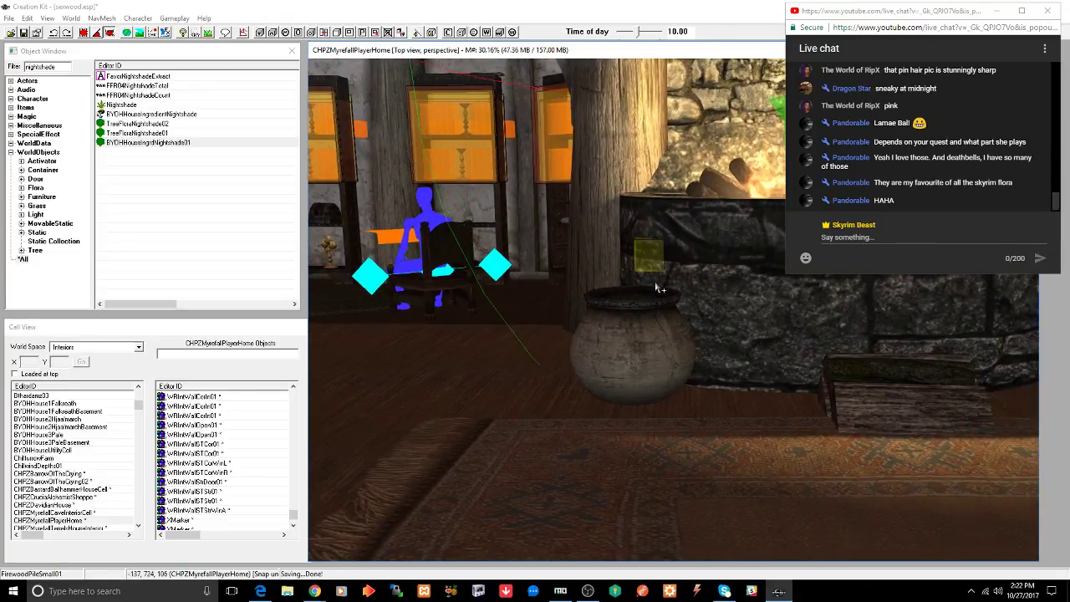
click(155, 148)
drag(613, 249, 638, 300)
middle_drag(639, 294, 696, 318)
scroll(695, 318, up, 2)
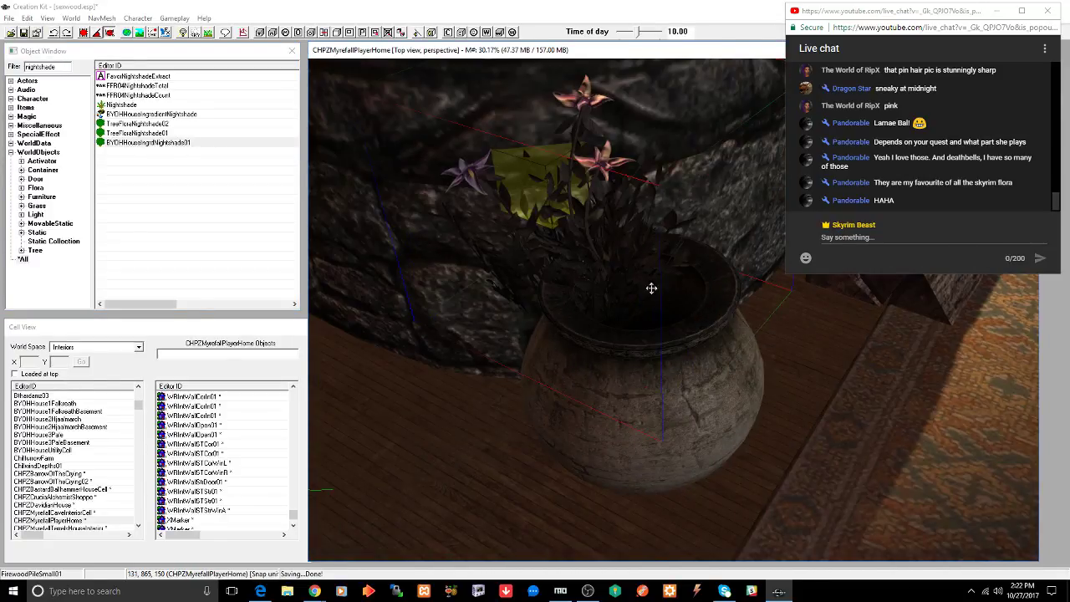
right_drag(623, 255, 681, 256)
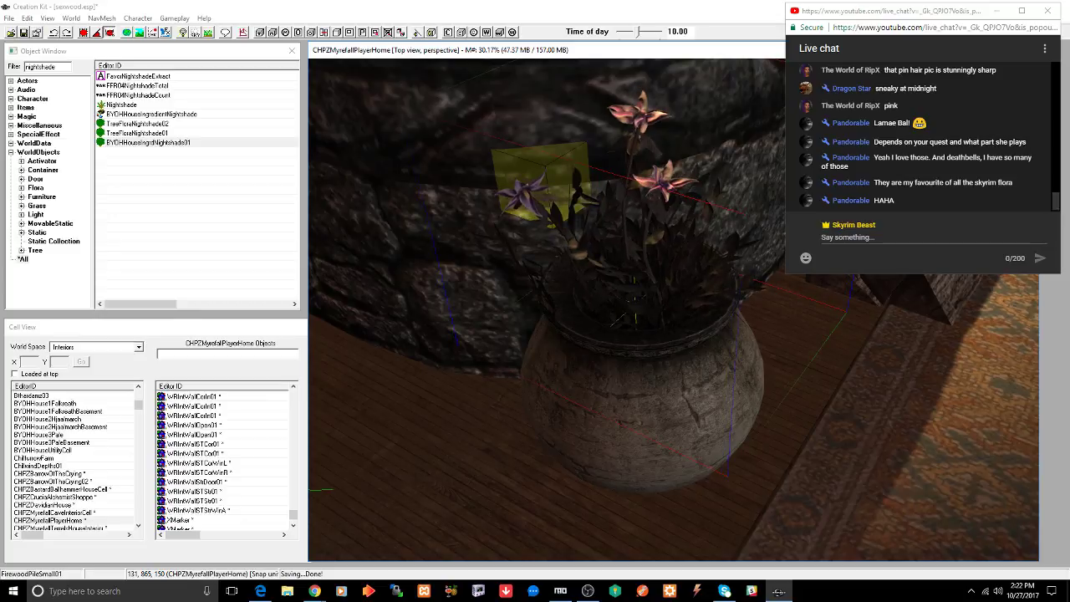
key(ctrl+s)
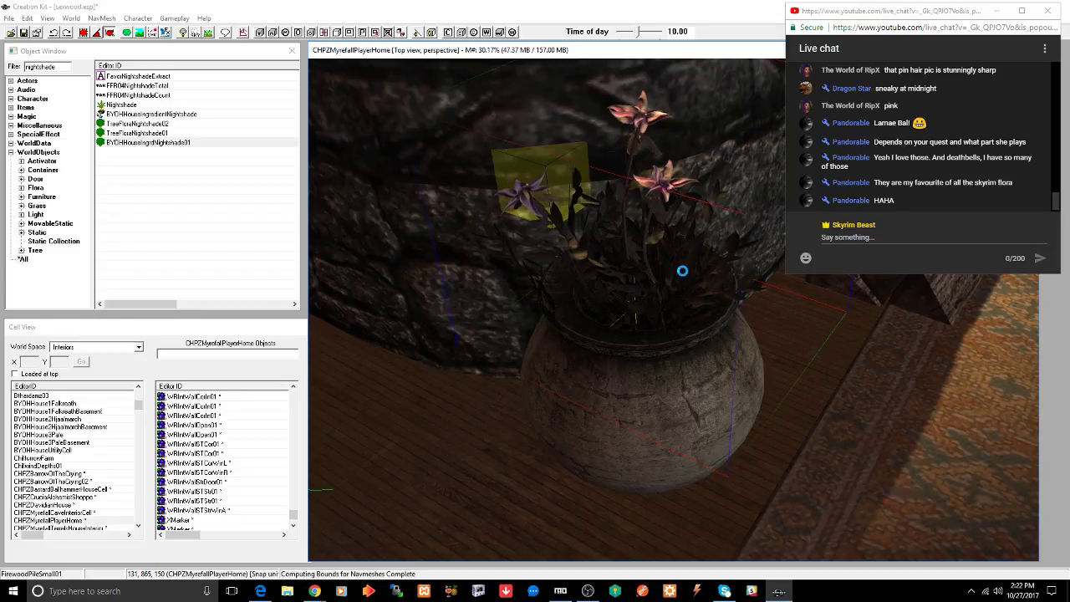
- Hide the loft floor piece and the three FXAmbBeamWetMistBig light beams above the central fire pit
scroll(686, 274, down, 5)
shift+middle_drag(683, 270, 585, 264)
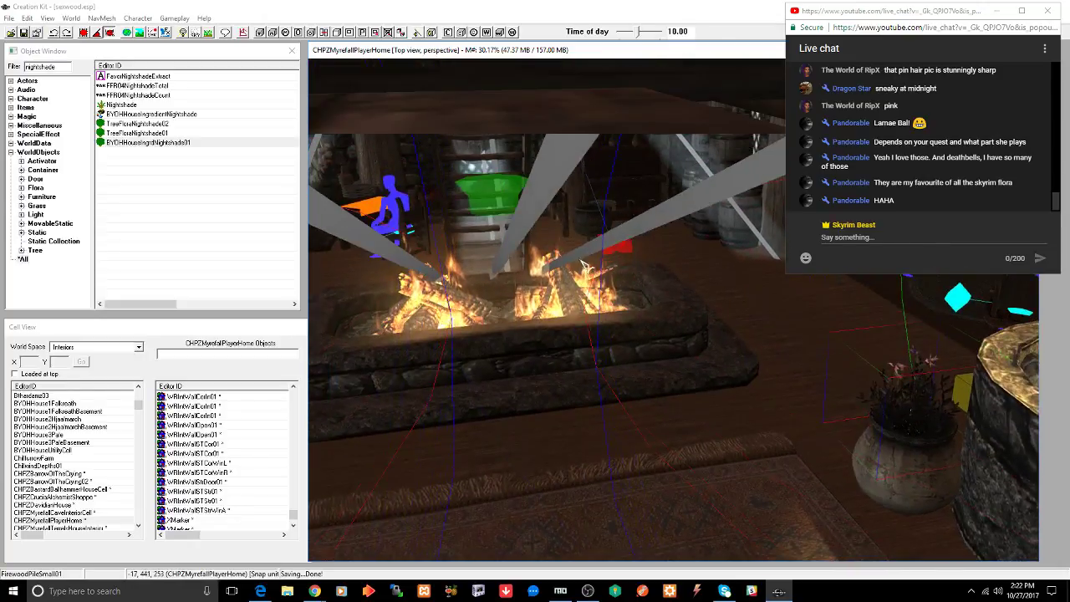
click(637, 223)
key(1)
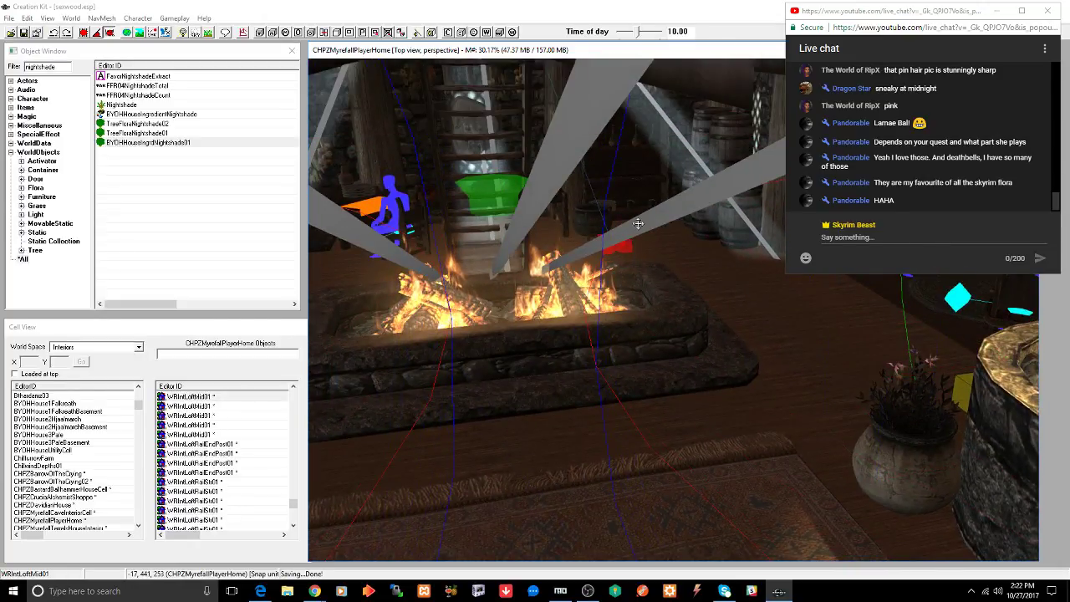
key(1)
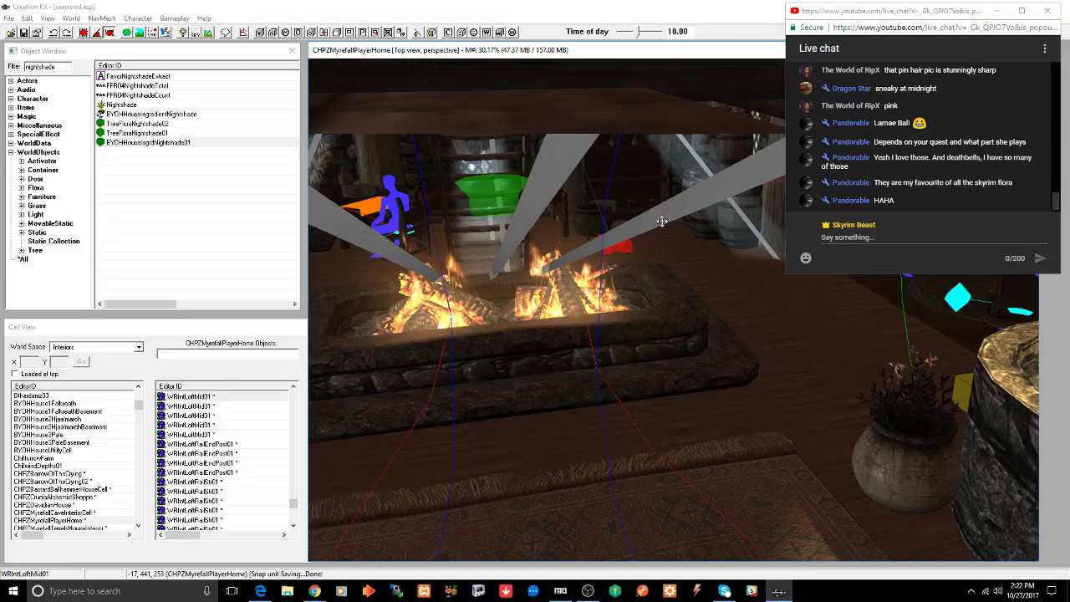
key(1)
click(675, 213)
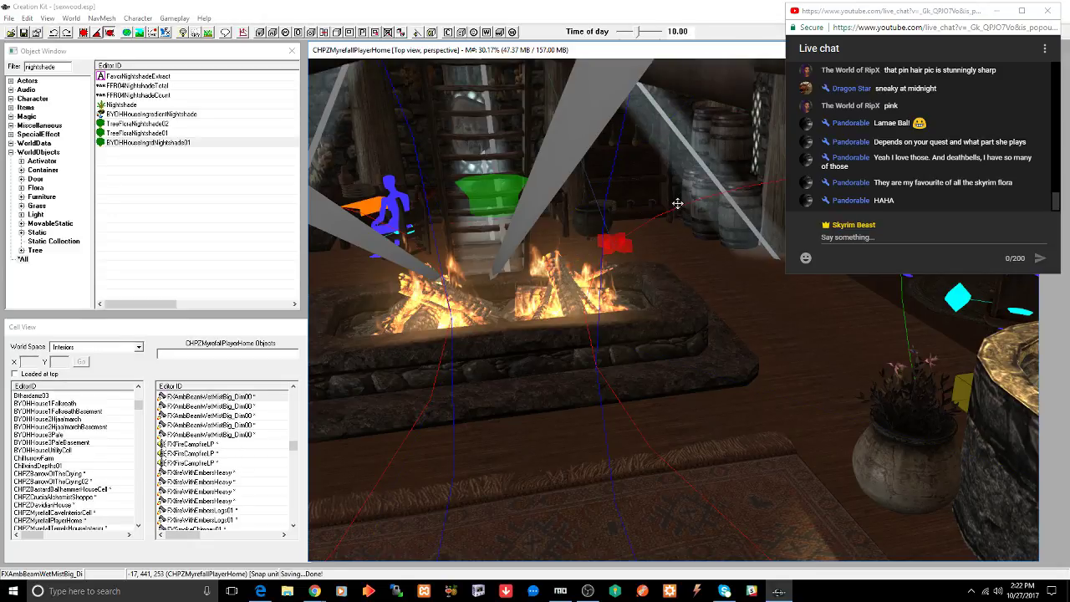
click(547, 169)
key(1)
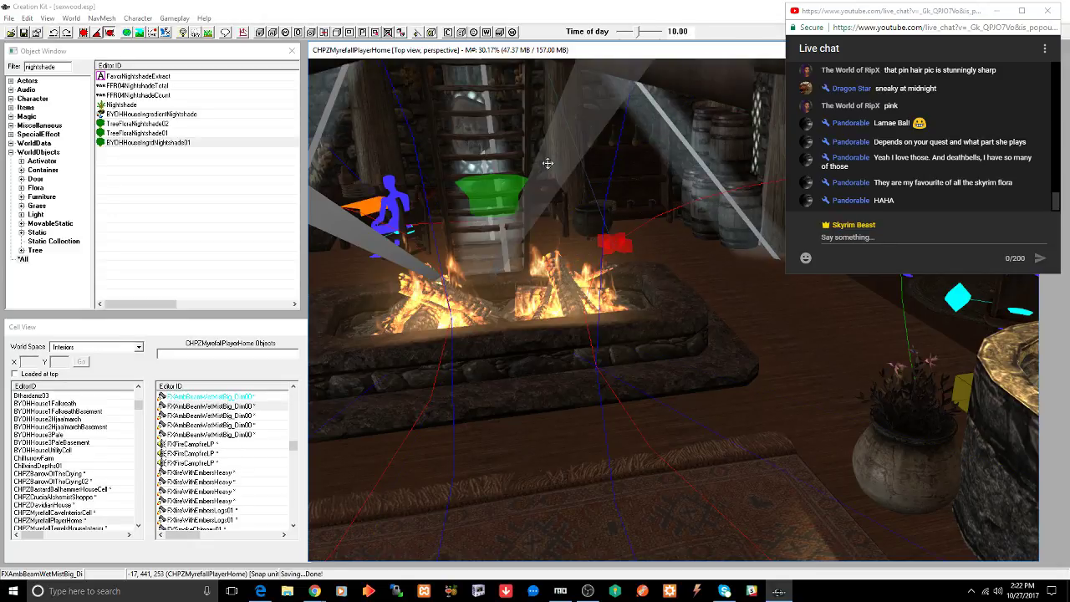
click(368, 234)
key(1)
- Turn on navmesh editing for the cell and bring the floor in front of the hearth into view
click(574, 513)
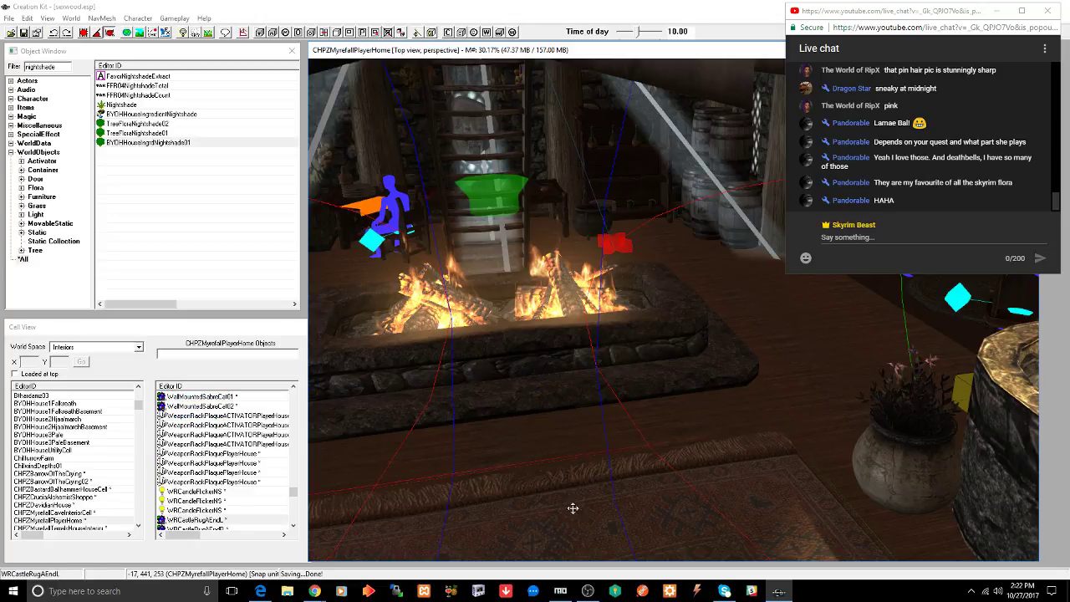
key(f)
shift+middle_drag(562, 457, 602, 445)
key(ctrl+e)
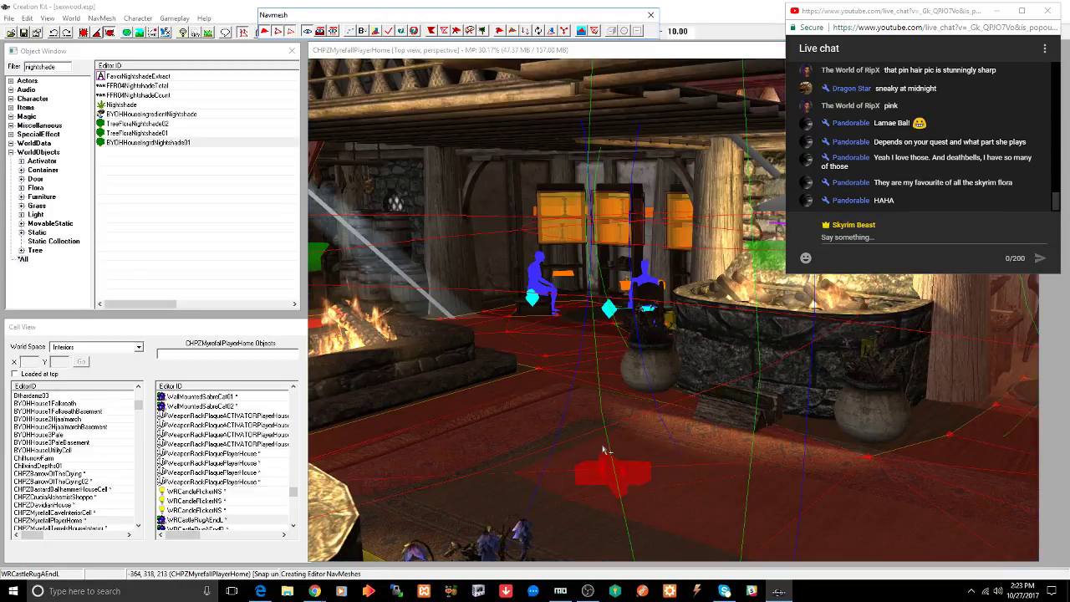
click(603, 450)
shift+middle_drag(602, 450, 627, 448)
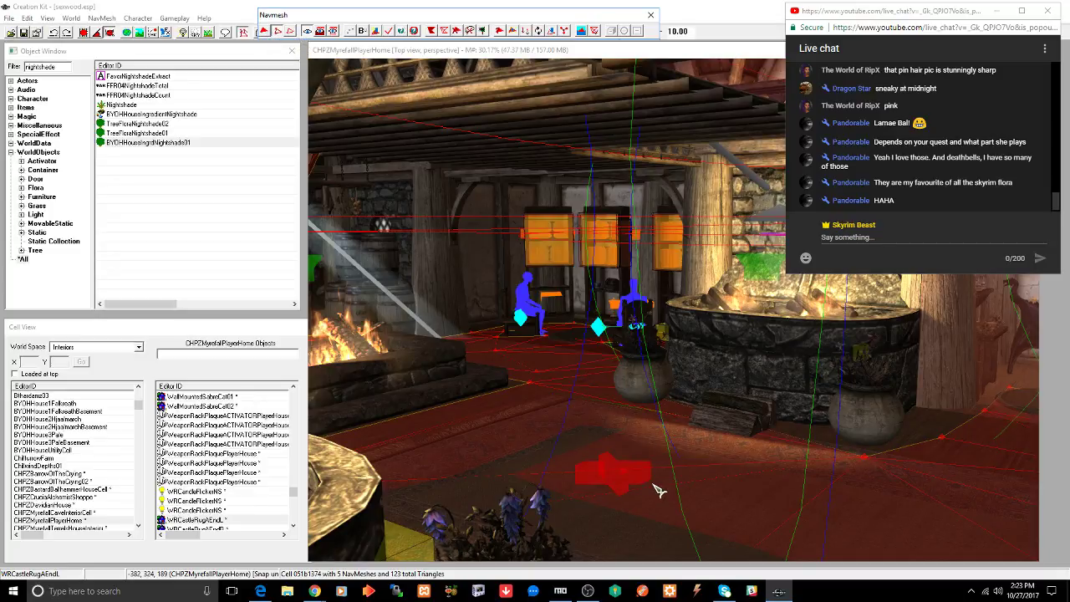
- Delete the navmesh vertex beside the base of the outer nightshade planter
shift+middle_drag(657, 486, 714, 489)
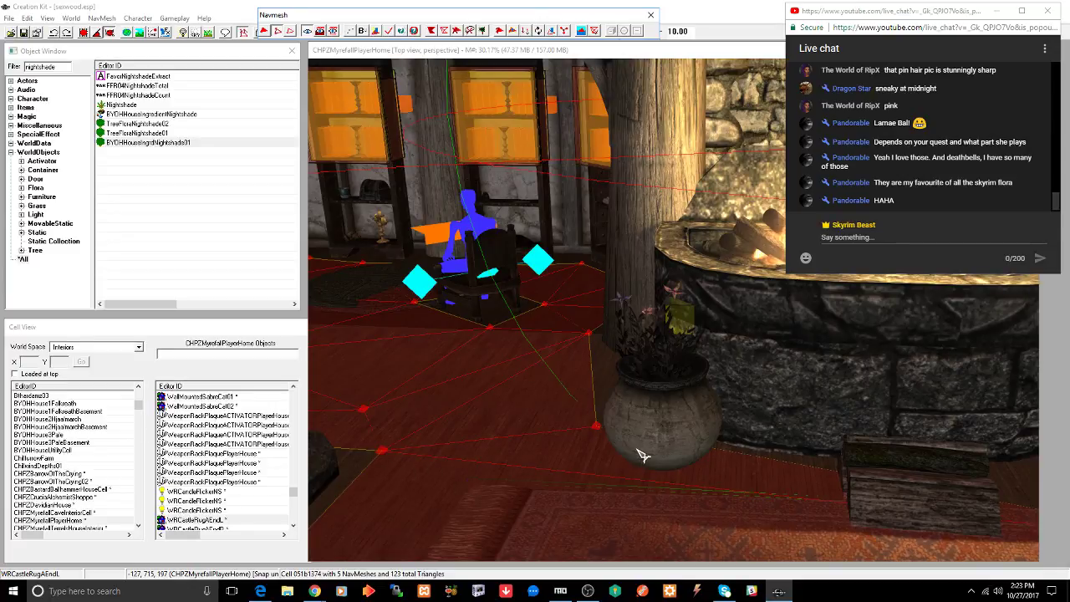
mouse_move(746, 465)
middle_down()
mouse_move(719, 459)
mouse_move(736, 458)
middle_up()
drag(633, 367, 661, 401)
click(656, 390)
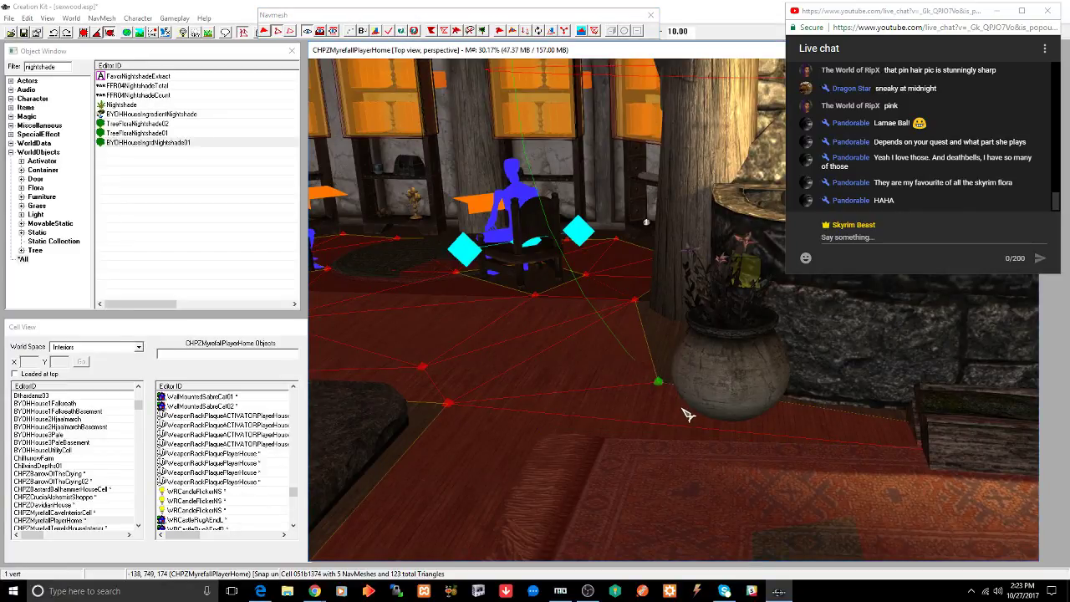
key(Delete)
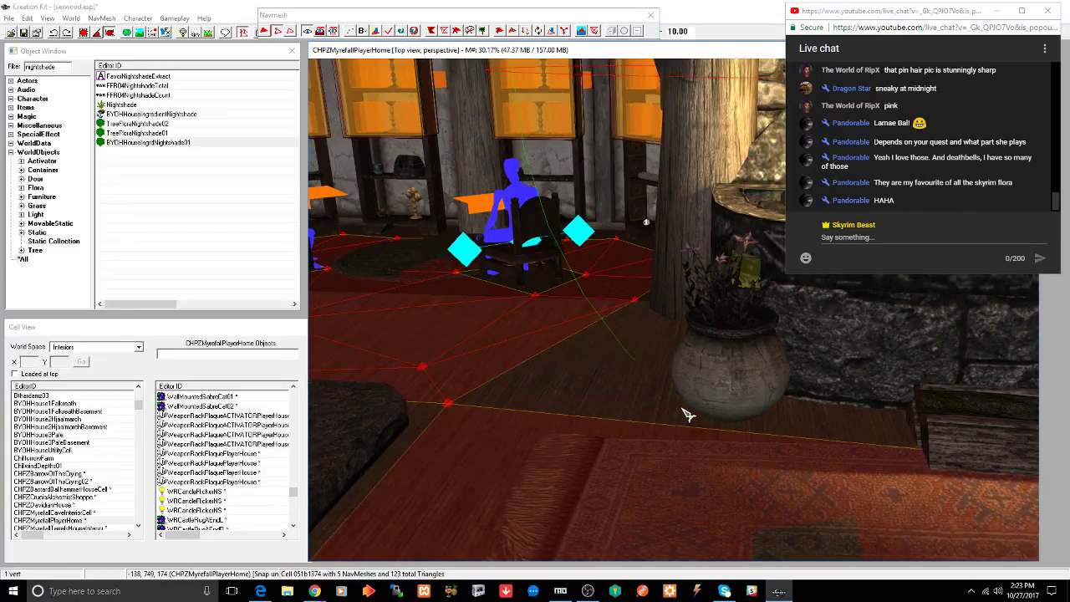
scroll(682, 412, up, 1)
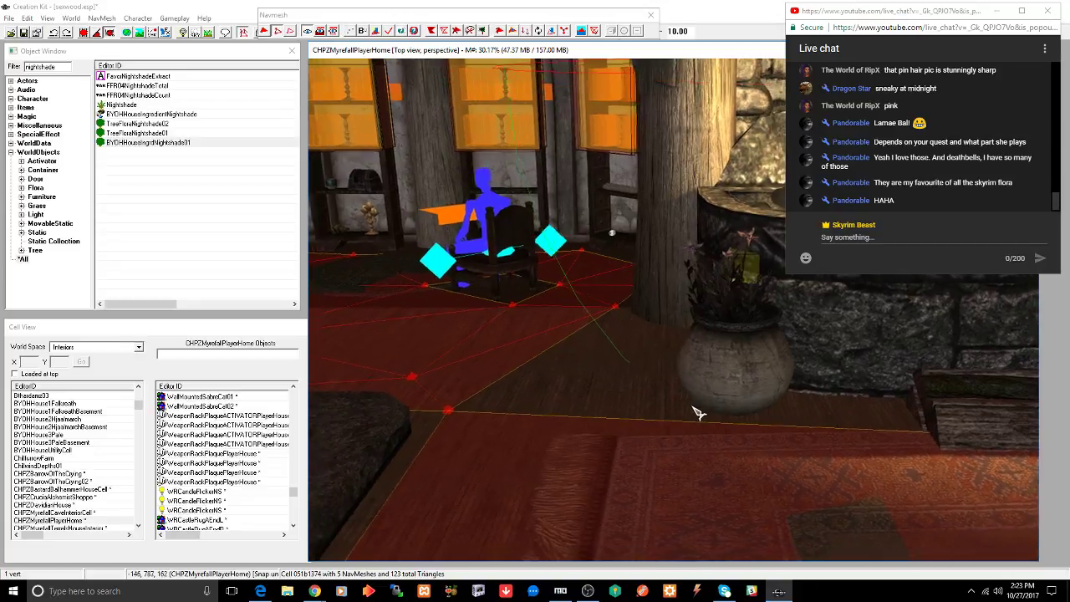
- Add a new vertex on the open navmesh edge in front of the outer nightshade planter
click(292, 31)
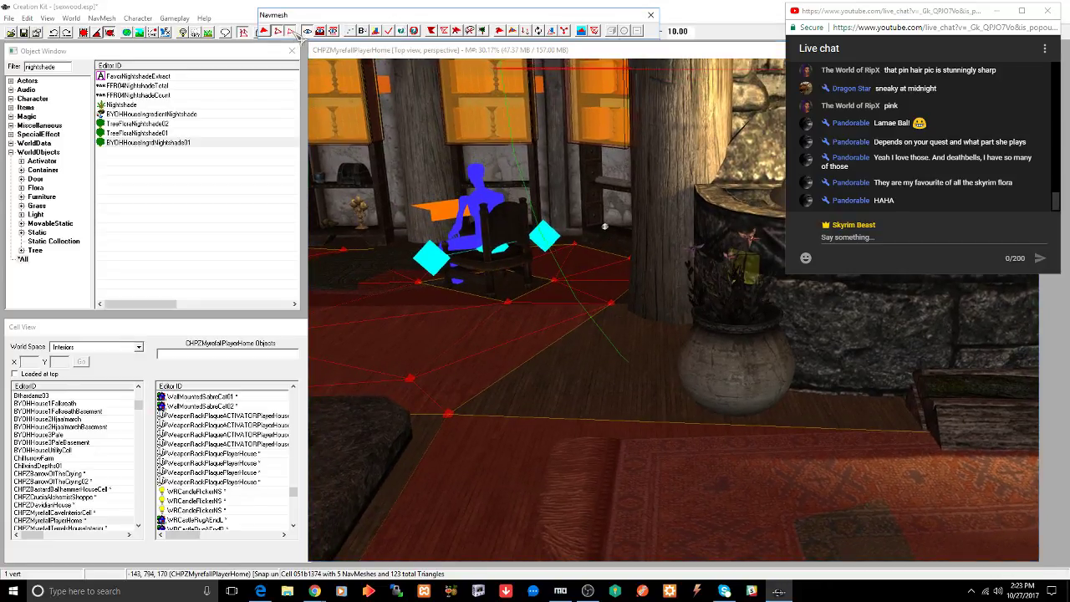
click(619, 425)
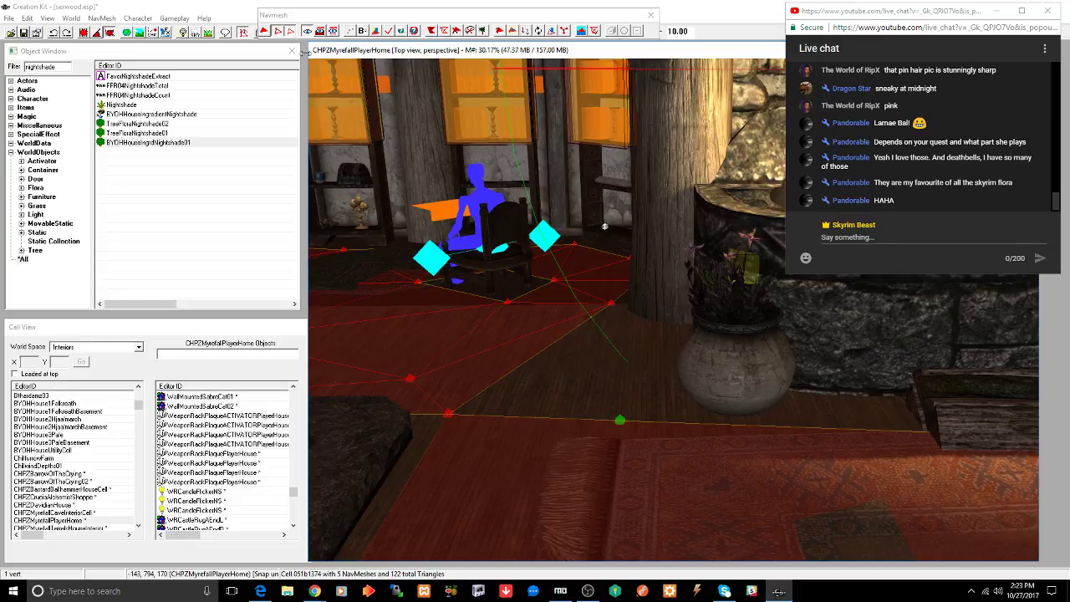
click(292, 31)
- Fill the navmesh gap with a triangle using the new vertex, and move that vertex towards the planter's base
drag(584, 288, 631, 332)
click(447, 416)
key(a)
shift+middle_drag(637, 439, 662, 468)
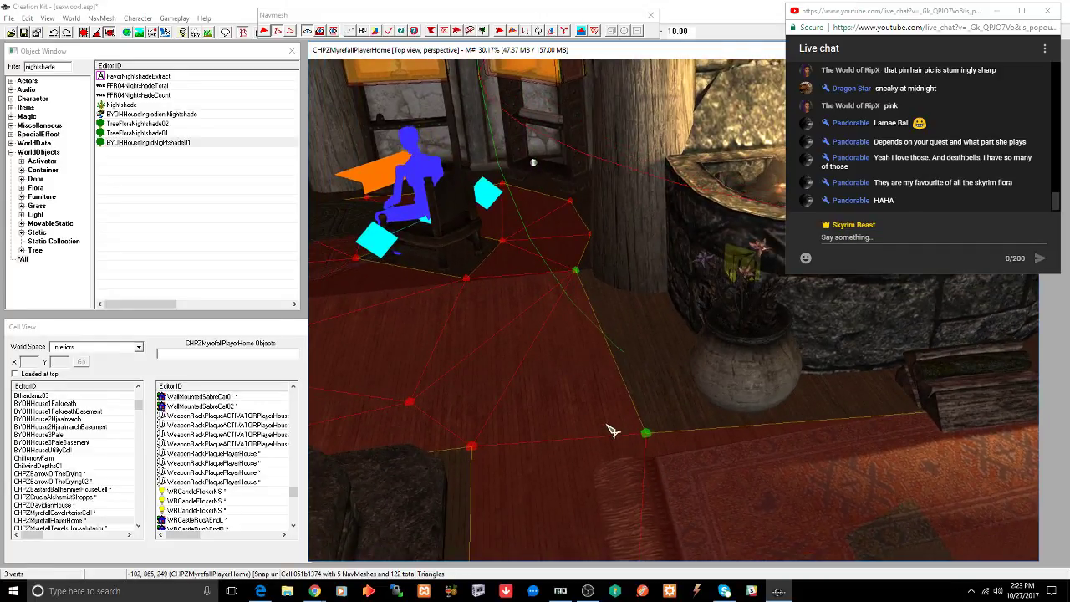
click(645, 433)
drag(645, 435, 669, 435)
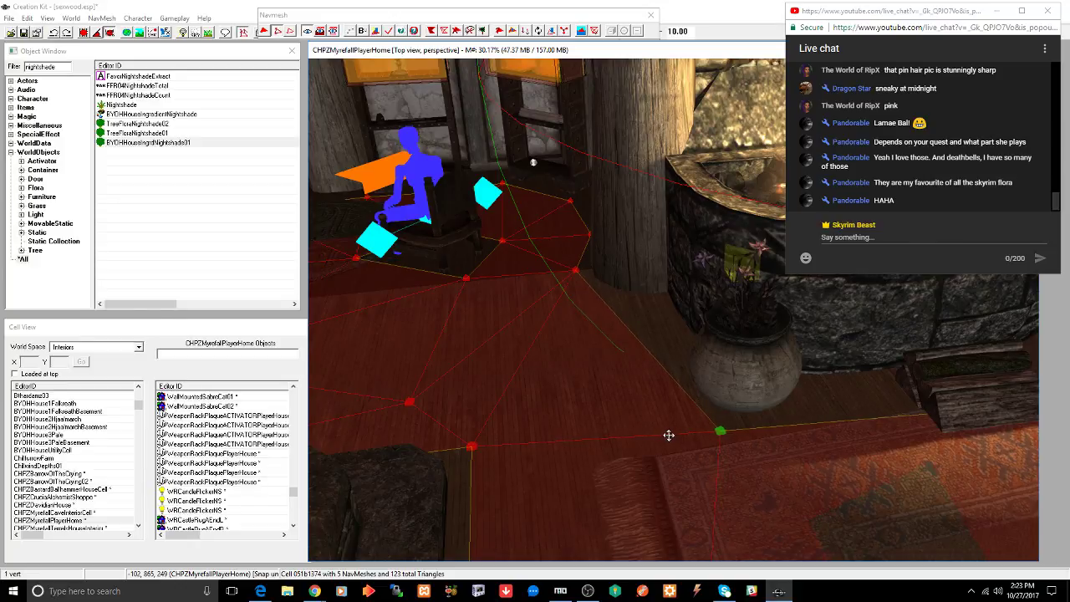
- Move the navmesh vertex under the first deathbell planter outward onto the floor in front of it
middle_drag(863, 427, 530, 389)
scroll(783, 429, down, 3)
scroll(790, 418, down, 3)
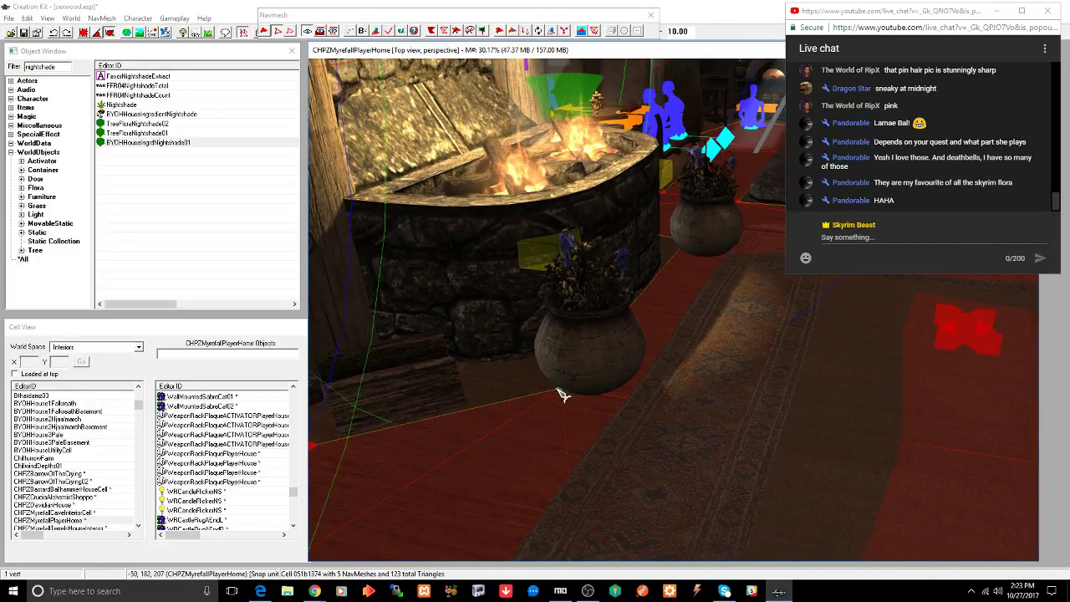
drag(561, 394, 582, 400)
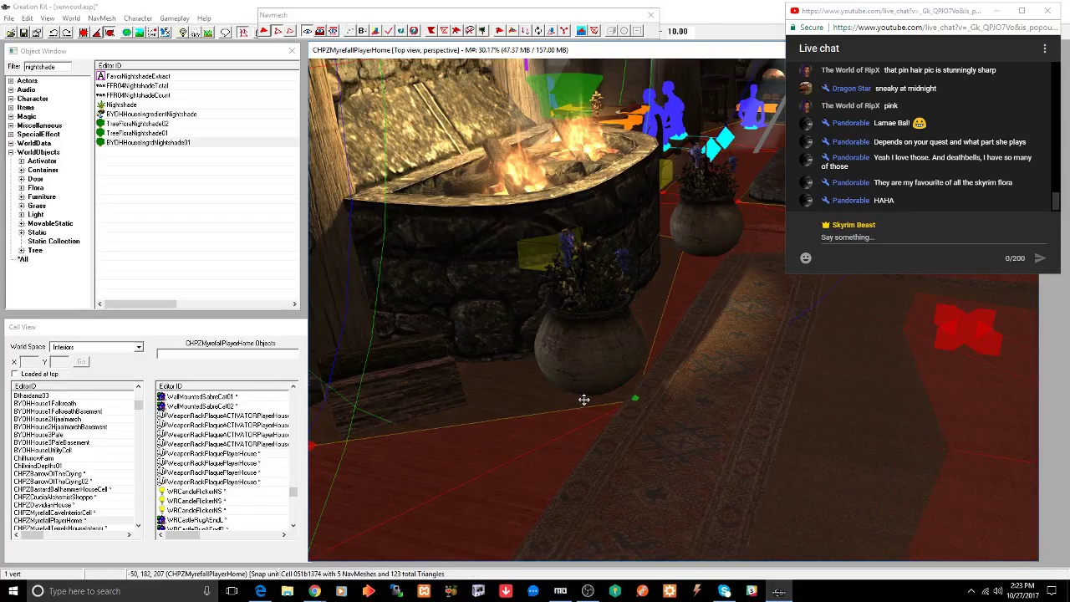
- Move the navmesh vertex behind the other deathbell planter out past the pot's front corner
mouse_move(741, 363)
middle_down()
mouse_move(661, 353)
mouse_move(750, 367)
mouse_move(726, 365)
middle_up()
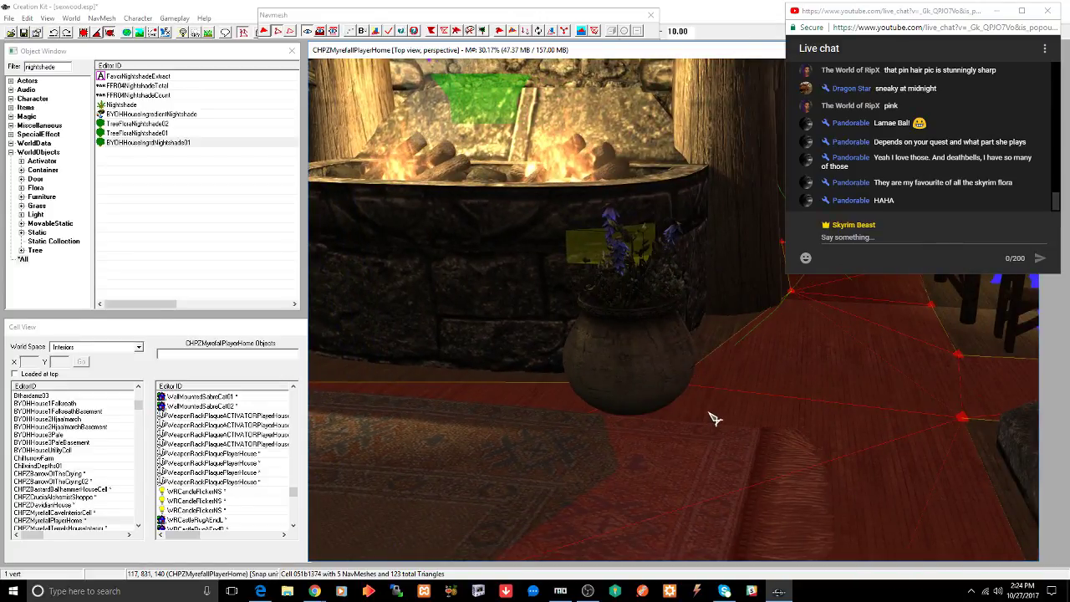
drag(670, 380, 670, 408)
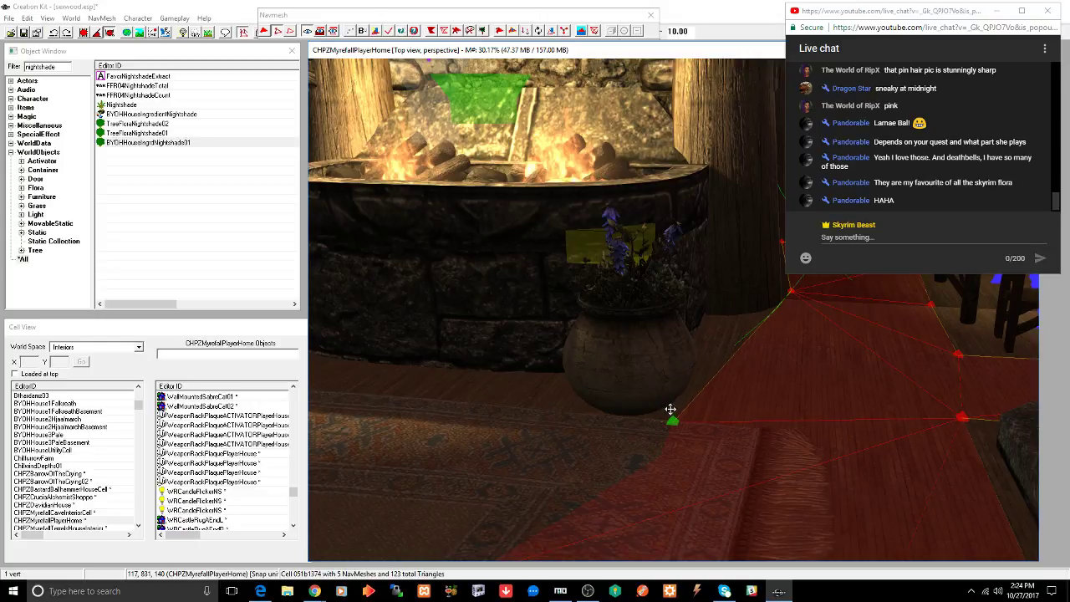
mouse_move(660, 436)
shift+middle_down()
mouse_move(749, 436)
mouse_move(664, 449)
mouse_move(675, 443)
shift+middle_up()
scroll(707, 433, down, 3)
drag(660, 381, 749, 443)
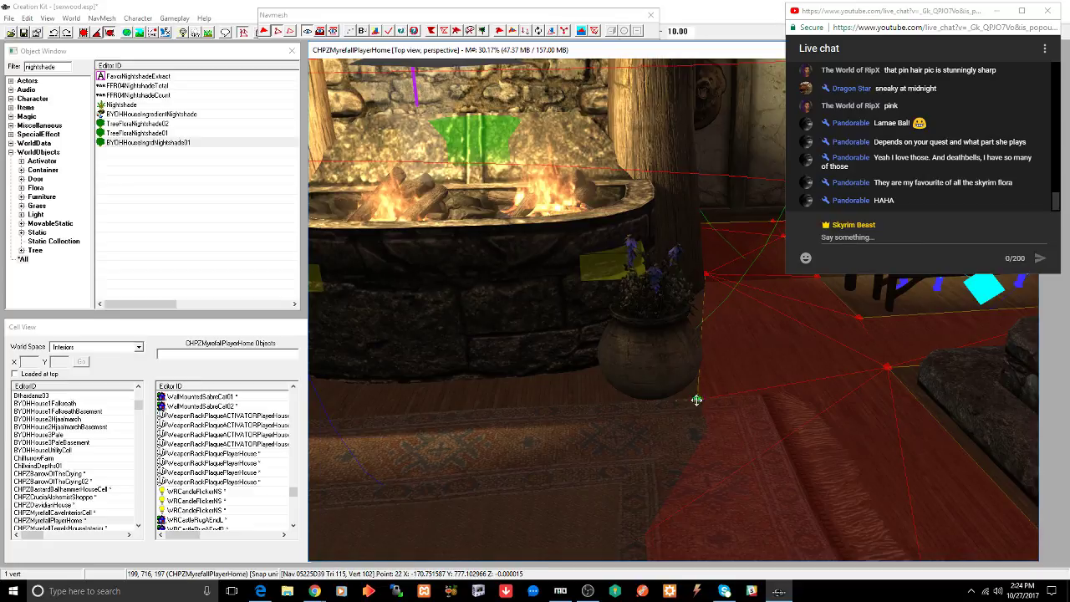
drag(699, 397, 702, 398)
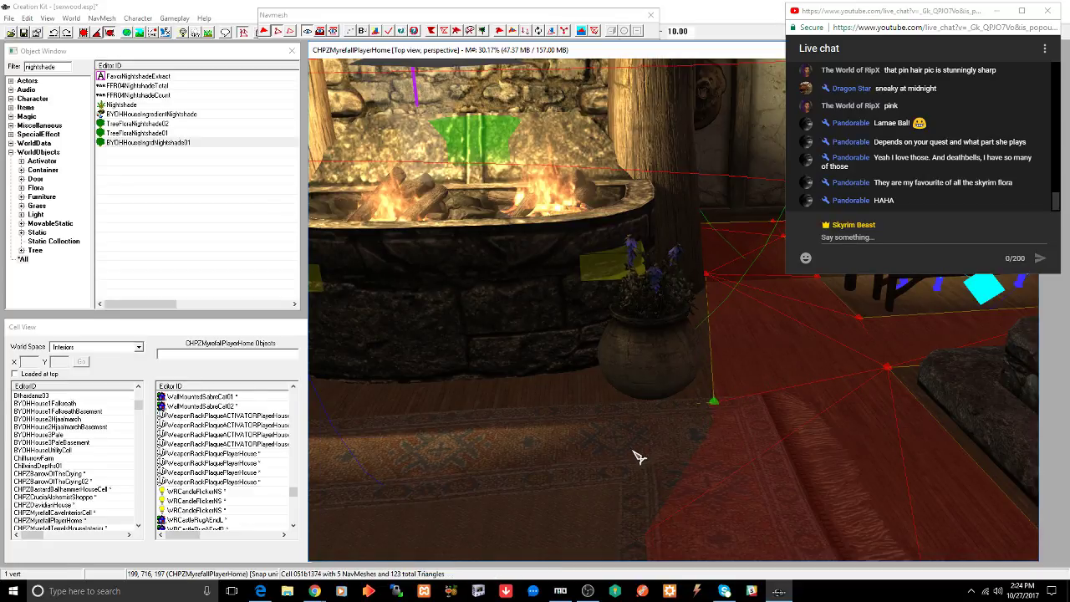
- Select the navmesh vertex in front of the planter on the hearth's far side and finalize the cell's navmesh
shift+middle_drag(637, 457, 834, 449)
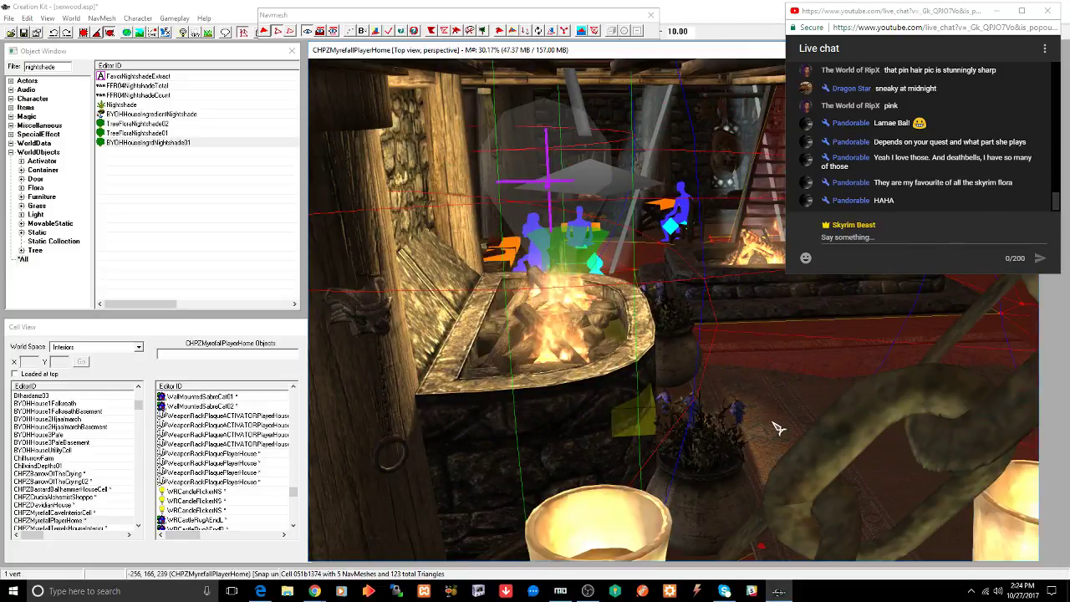
mouse_move(760, 424)
middle_down()
mouse_move(733, 419)
mouse_move(775, 420)
middle_up()
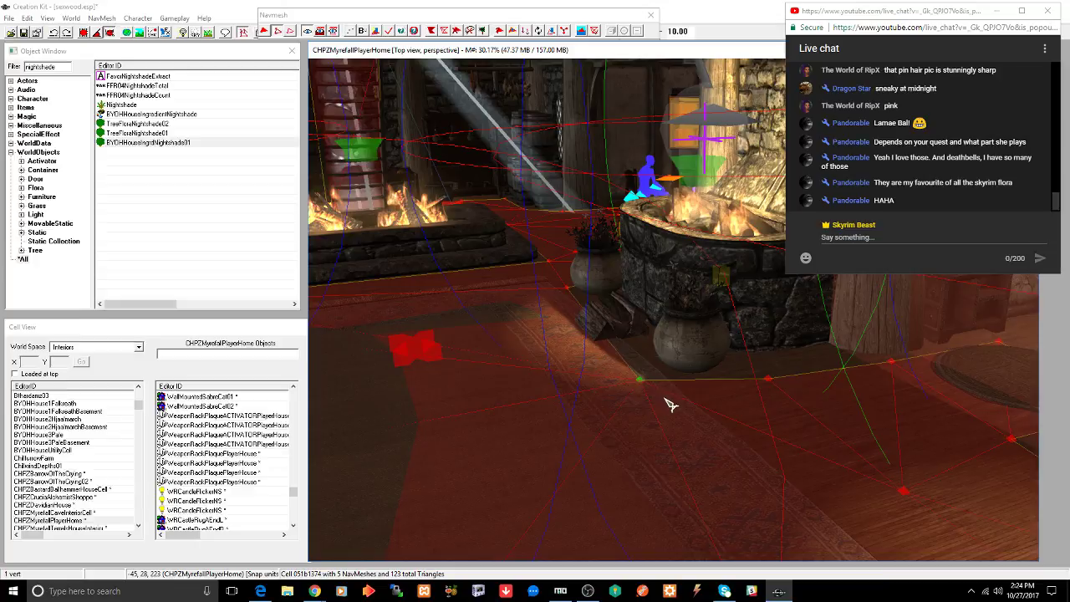
click(639, 379)
click(391, 31)
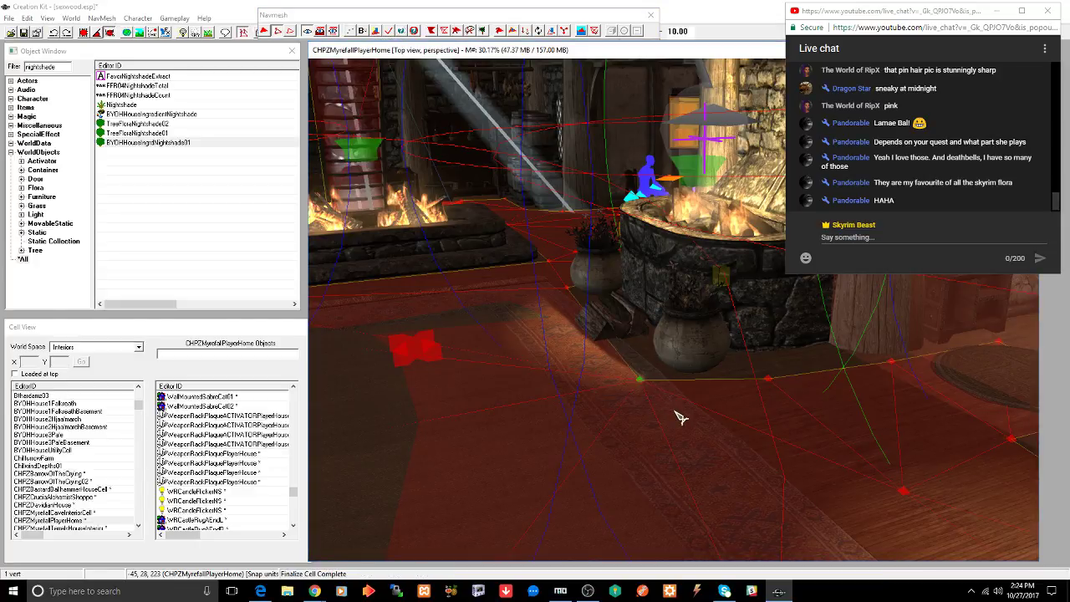
- Check the navmesh for warnings and close the triangle selection dialog
key(ctrl+f)
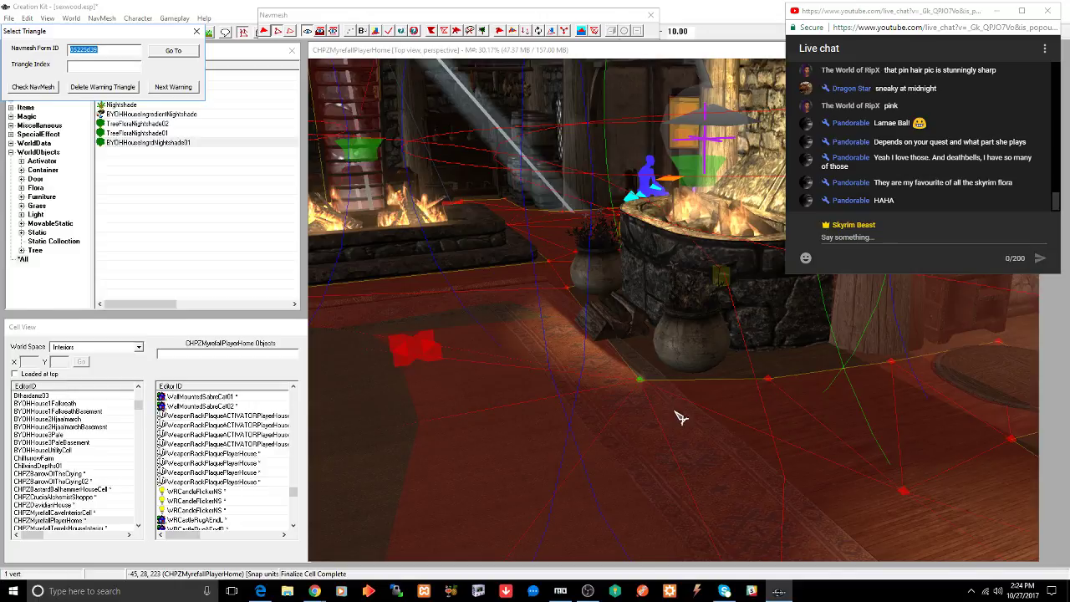
click(32, 87)
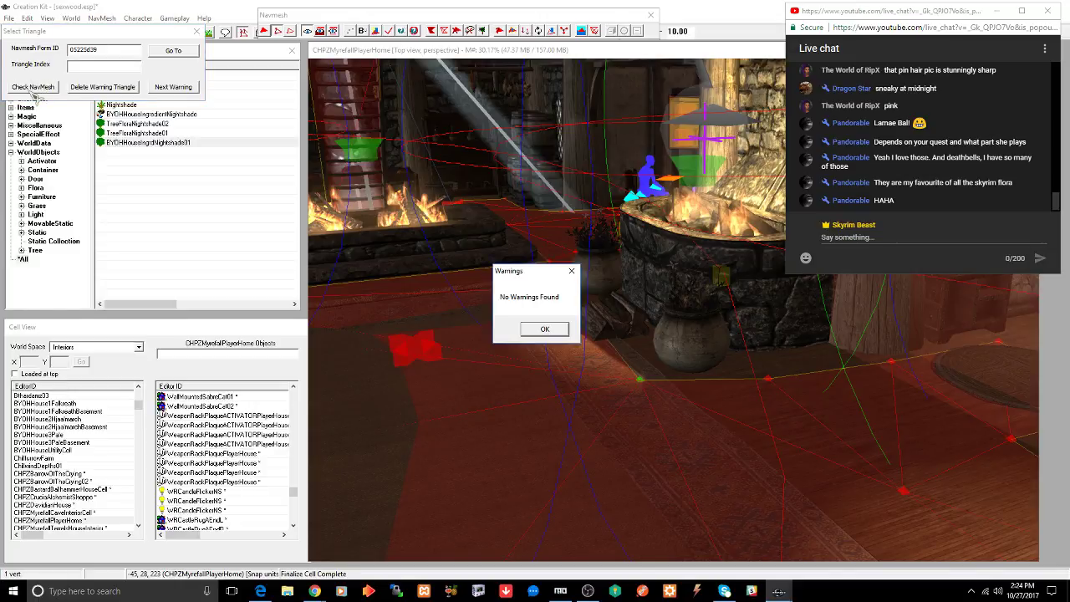
click(543, 329)
click(197, 32)
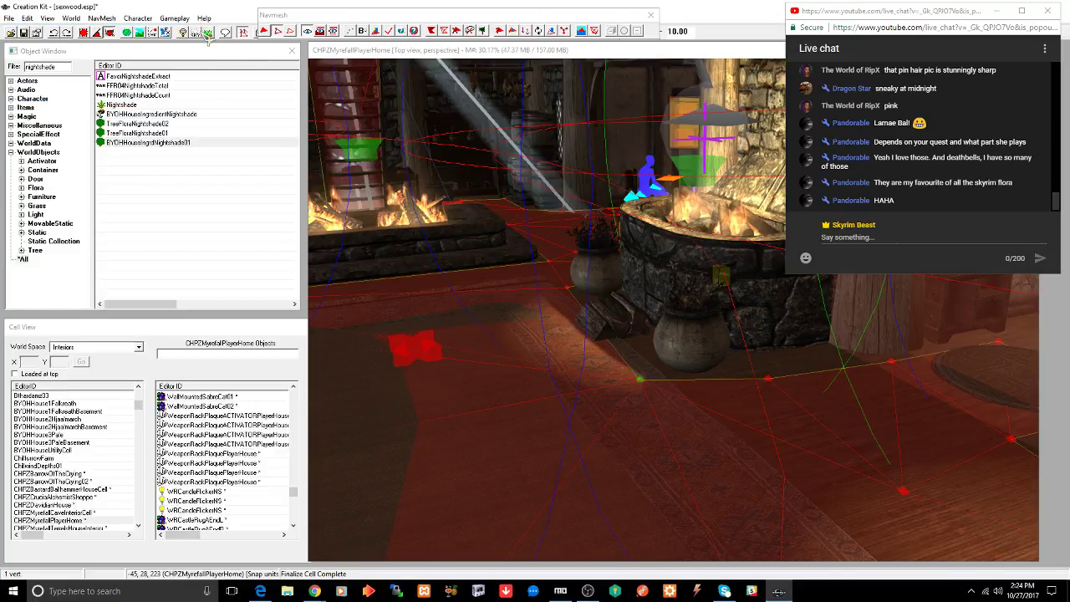
- Close the navmesh editing mode and save the plugin
click(650, 15)
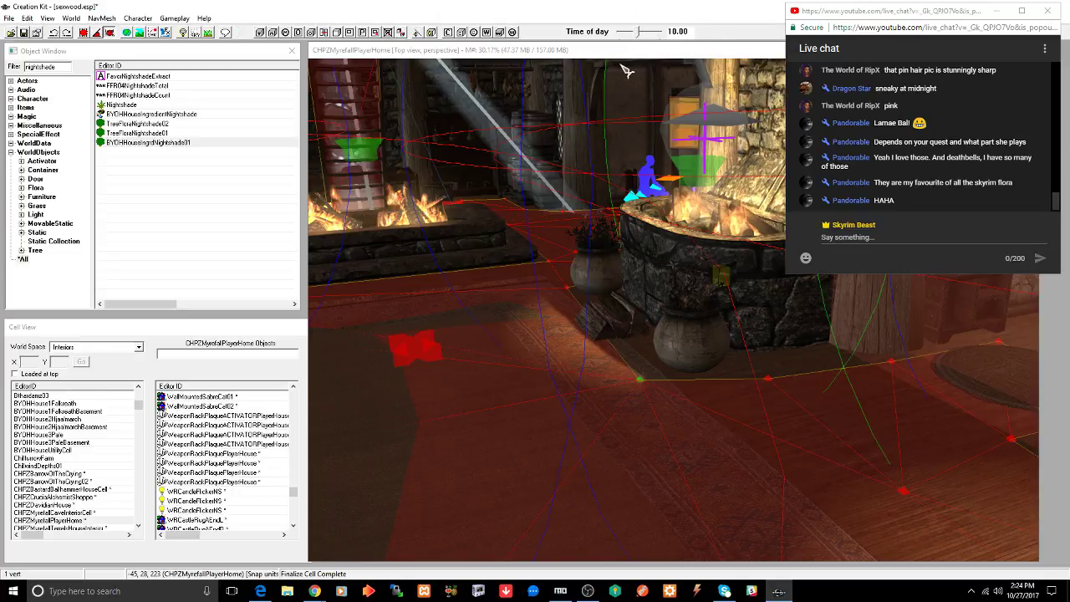
click(410, 345)
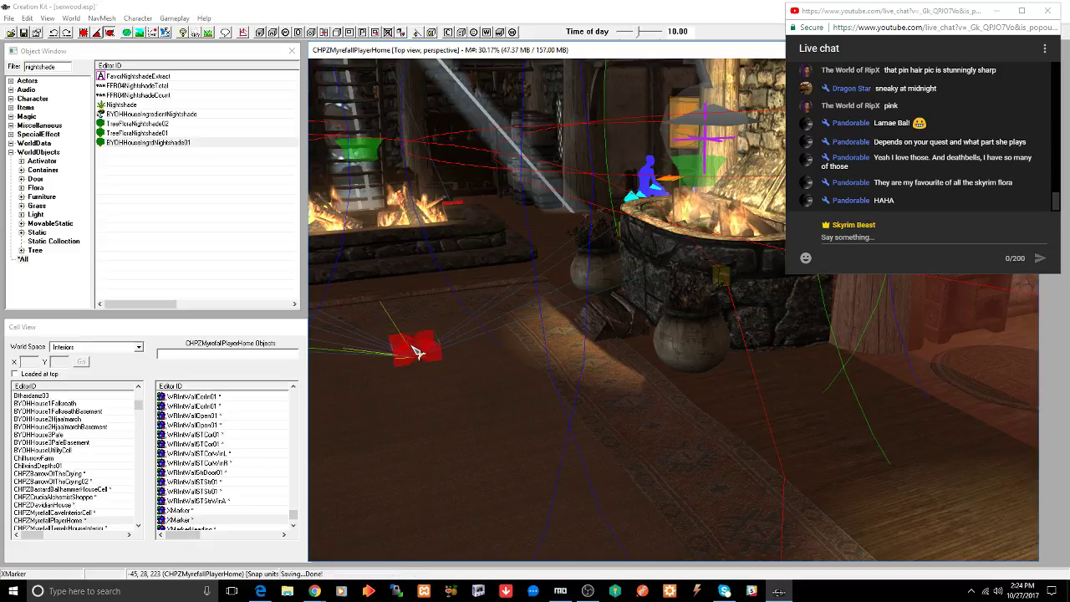
mouse_move(444, 355)
shift+middle_down()
mouse_move(520, 354)
mouse_move(501, 365)
mouse_move(514, 386)
shift+middle_up()
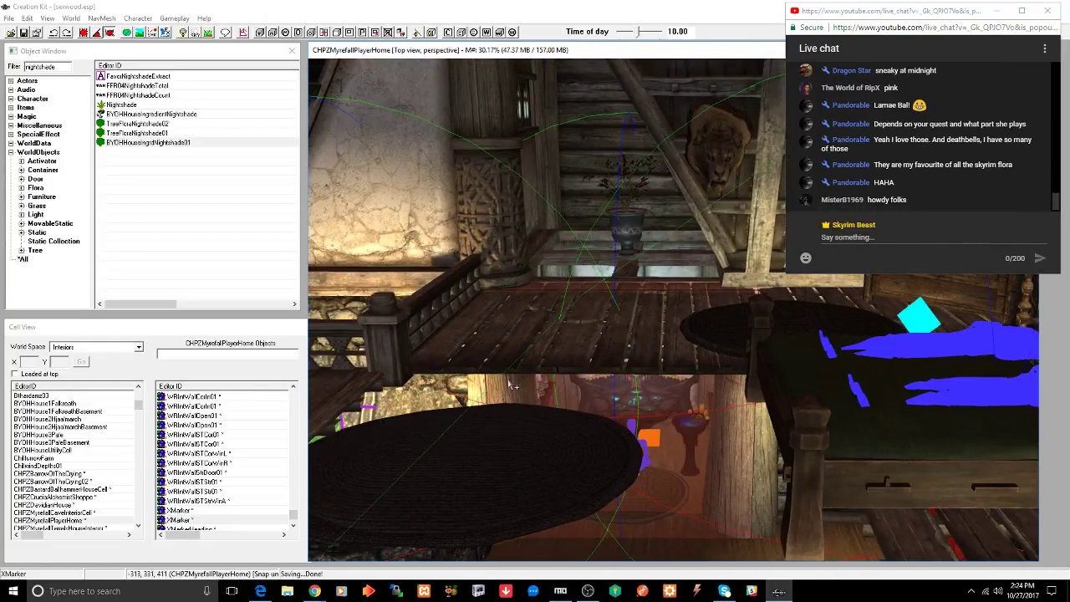
- Unhide the hidden loft floor and effects, and hide the three FXAmbBeamWetMistBig light beams crossing the loft beside the bed
click(626, 354)
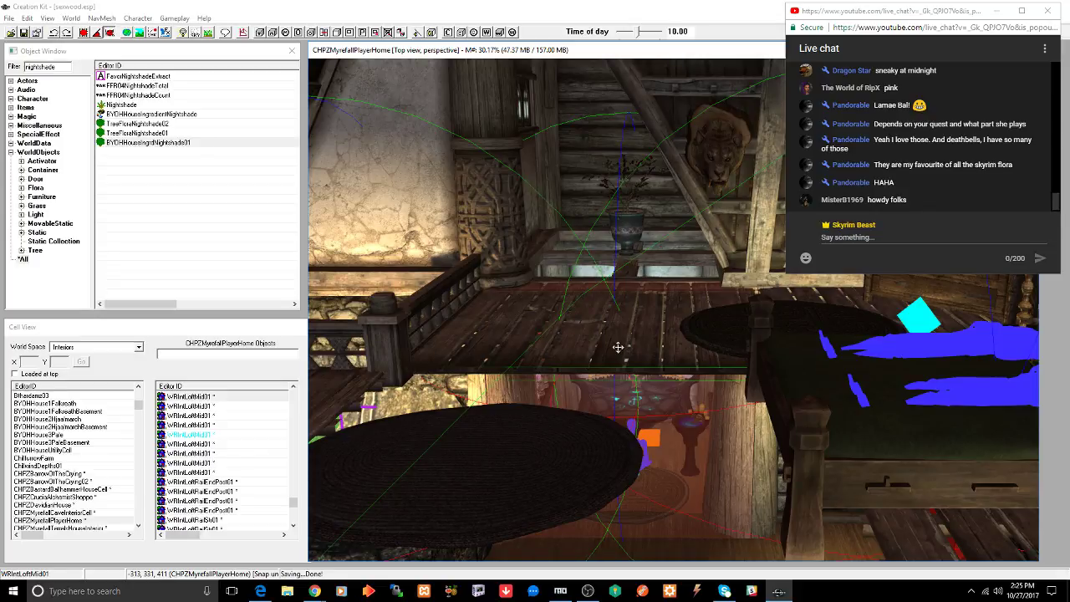
key(1)
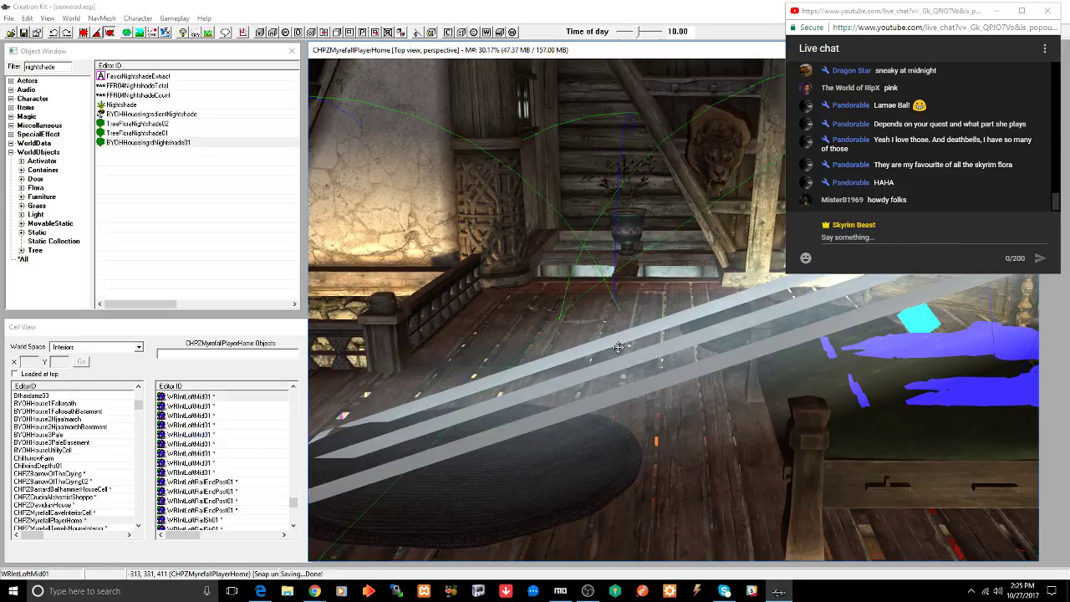
click(640, 338)
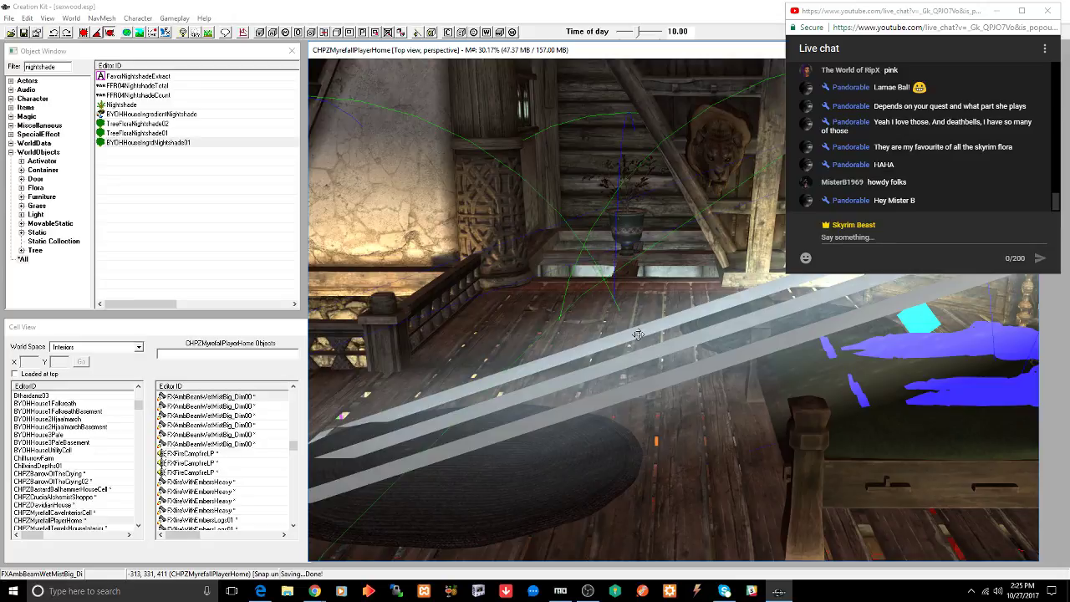
key(1)
key(1)
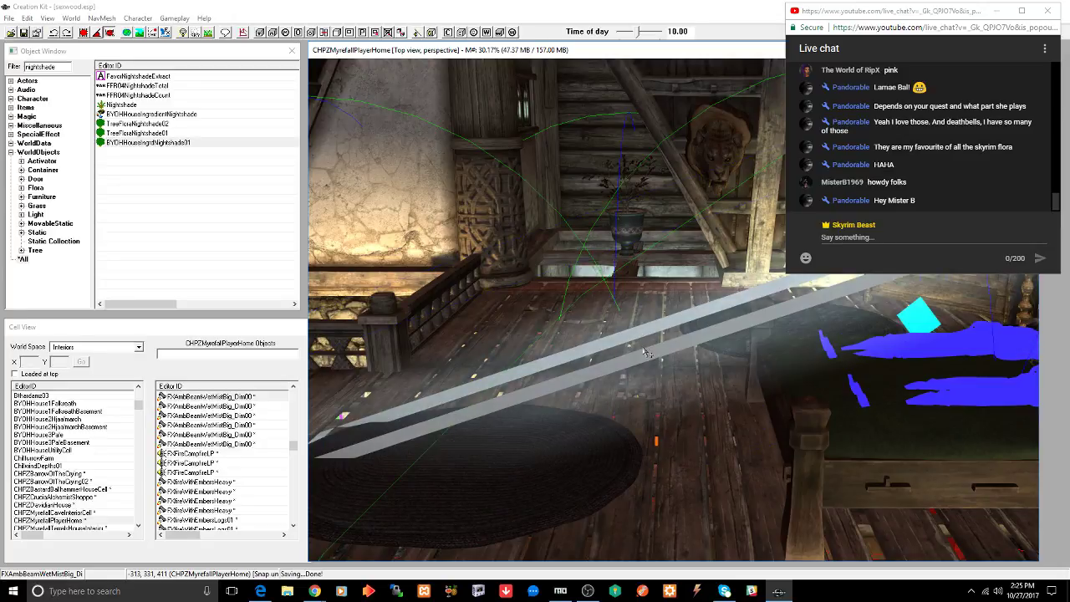
click(643, 356)
key(1)
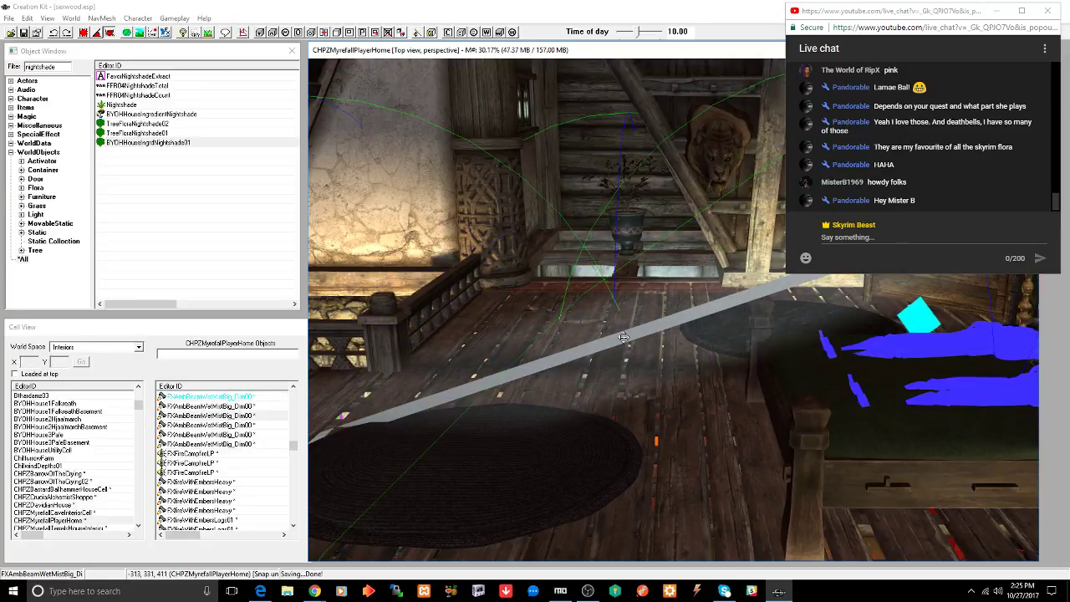
click(624, 336)
key(1)
click(609, 376)
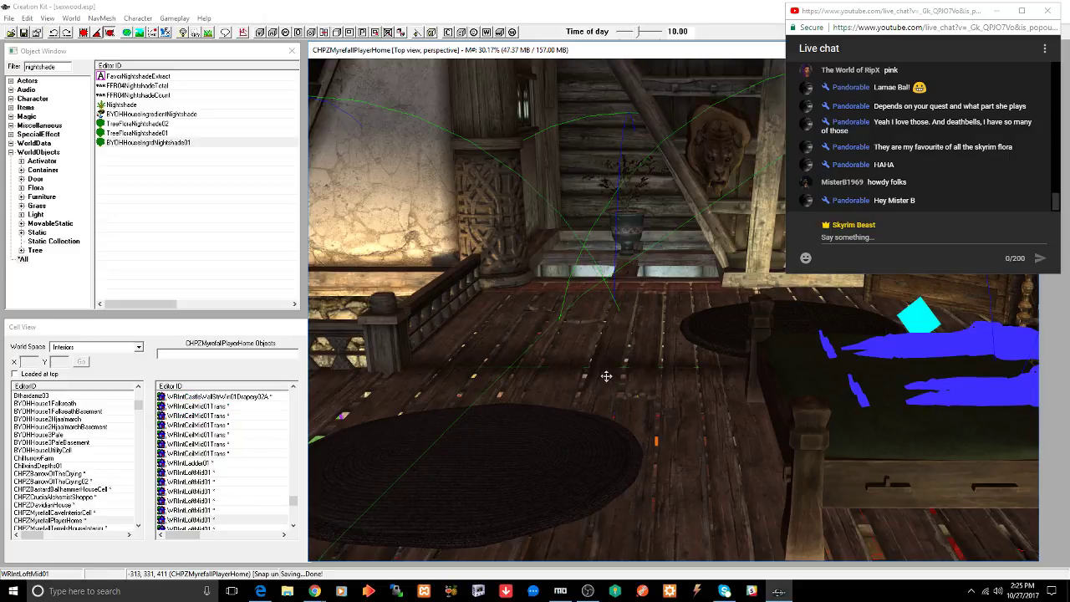
- Examine the loft from the bed area back to the ladder opening and the floor around it
shift+middle_drag(628, 387, 711, 380)
scroll(726, 376, down, 3)
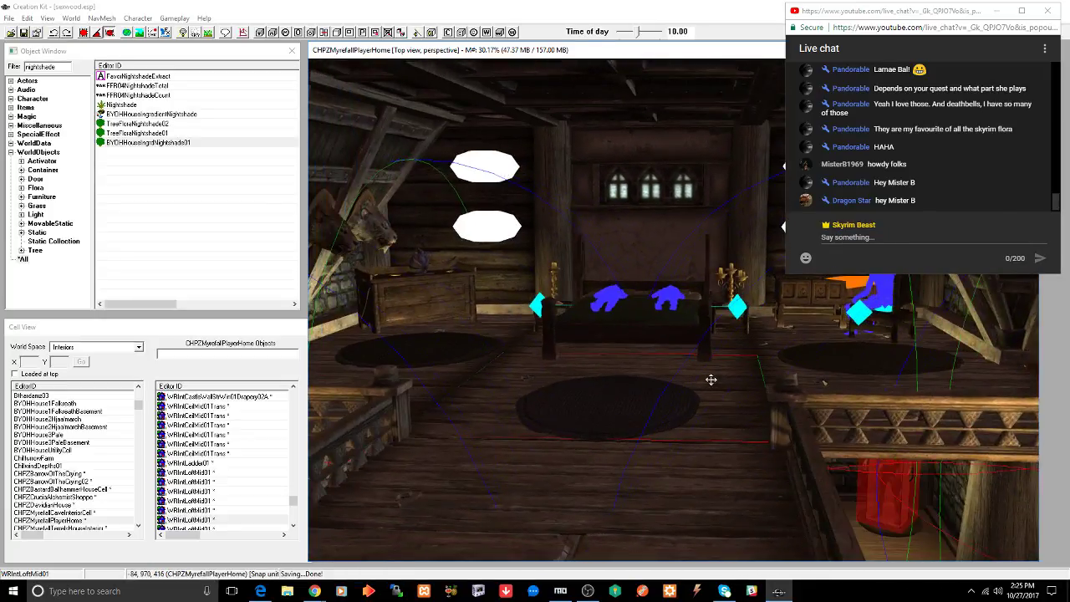
scroll(710, 379, down, 3)
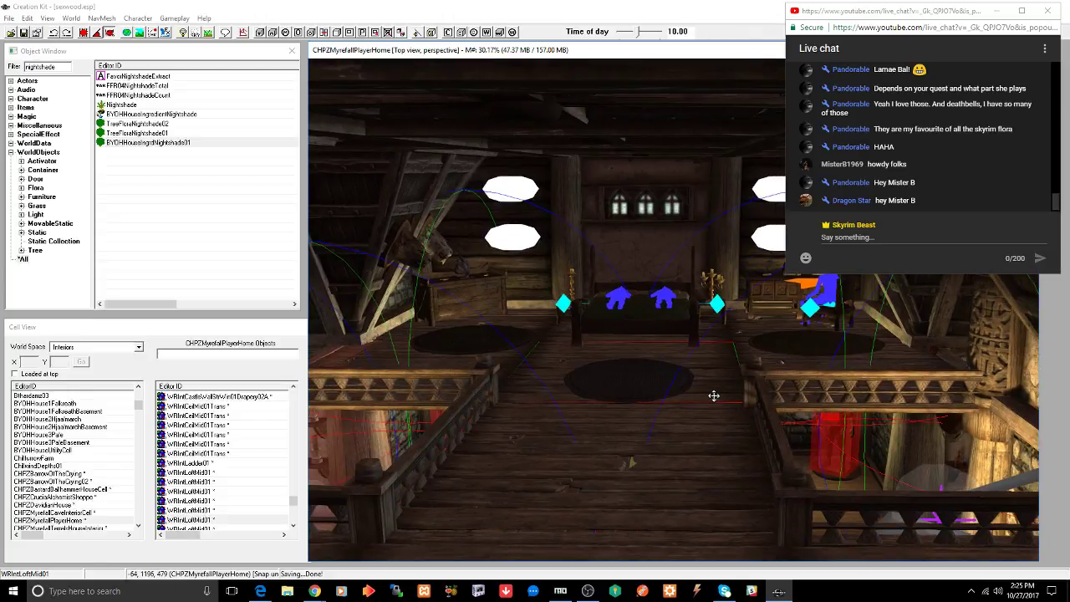
middle_drag(711, 375, 690, 357)
scroll(699, 354, down, 2)
scroll(687, 359, up, 2)
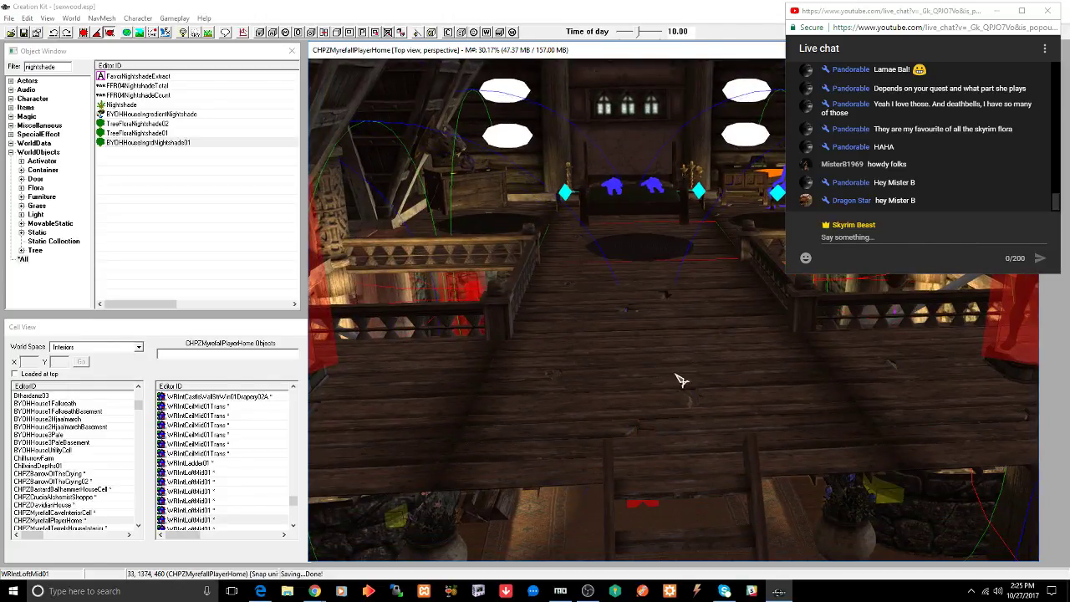
click(673, 373)
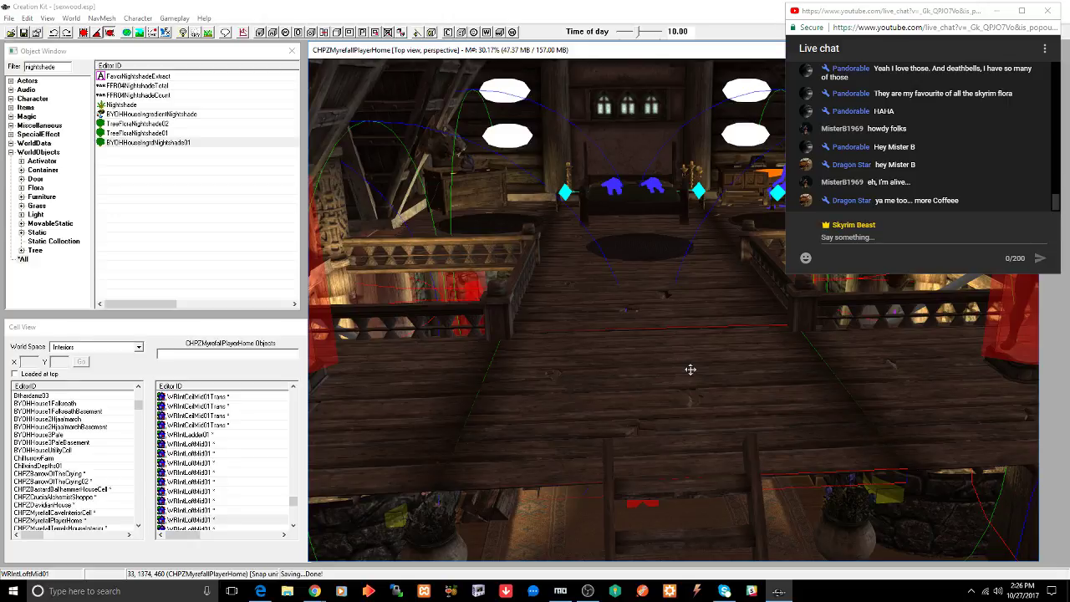
- Hide the three FXAmbBeamWetMistBig light beams slanting through the roof beams at the loft's far end
mouse_move(678, 314)
middle_down()
mouse_move(682, 338)
mouse_move(579, 410)
mouse_move(707, 332)
mouse_move(760, 340)
mouse_move(713, 339)
middle_up()
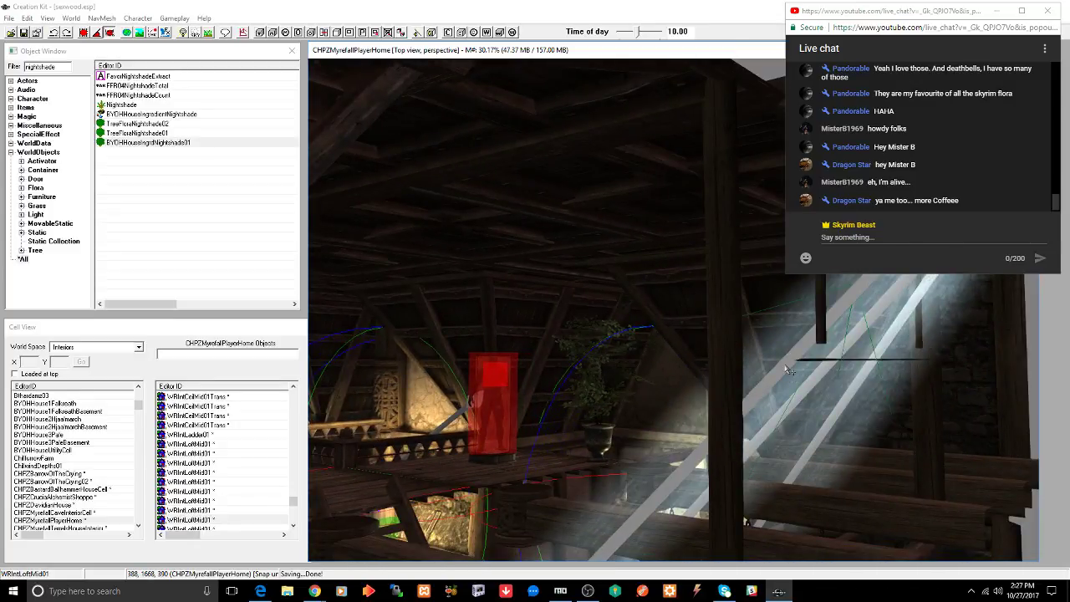
click(784, 363)
key(Delete)
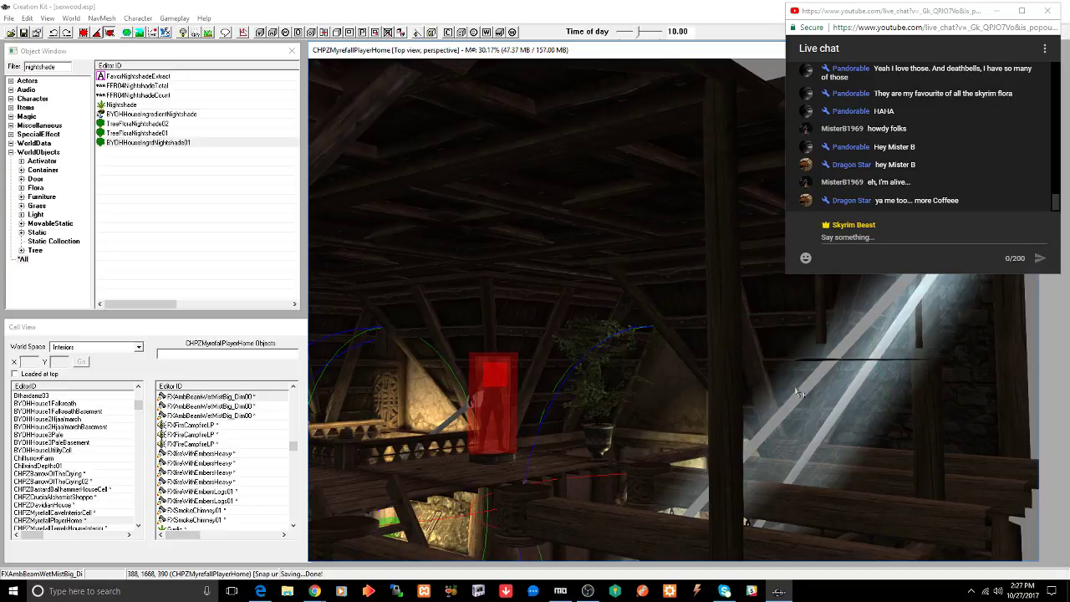
click(798, 393)
key(Delete)
click(834, 411)
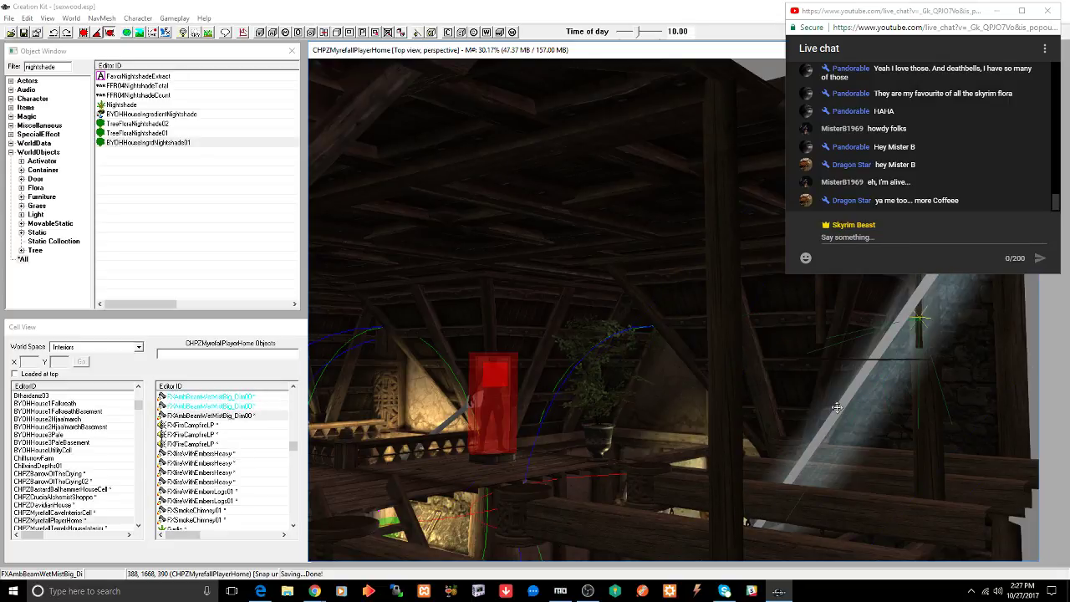
key(Delete)
- Select the horn chandelier above the dining table together with its WRCandleFlickerNS light, hiding the light only temporarily
middle_drag(692, 395, 718, 402)
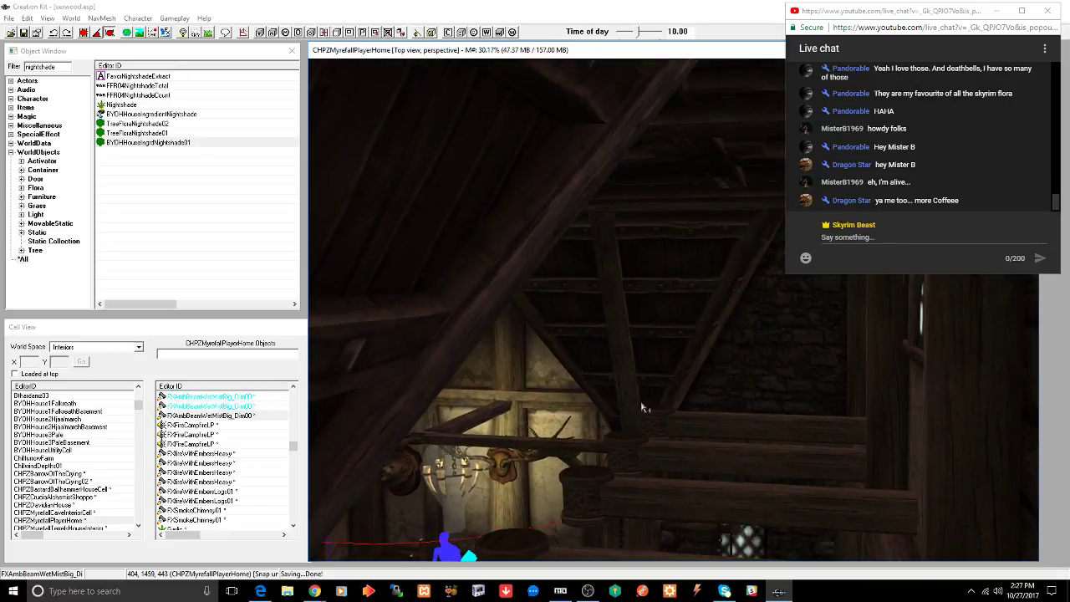
middle_drag(640, 401, 669, 388)
scroll(668, 388, up, 4)
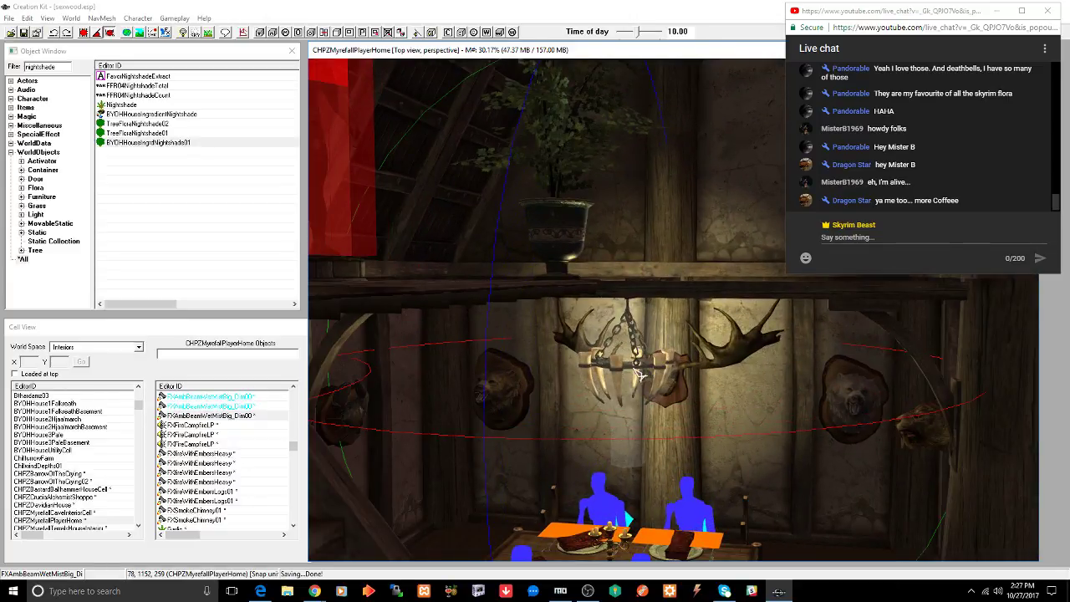
click(632, 368)
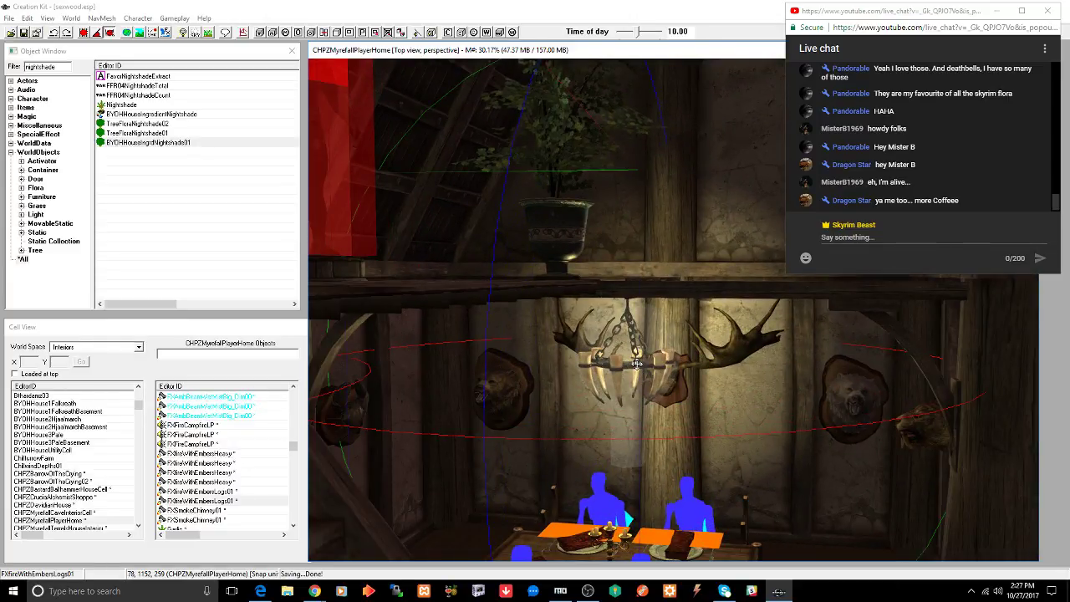
click(622, 357)
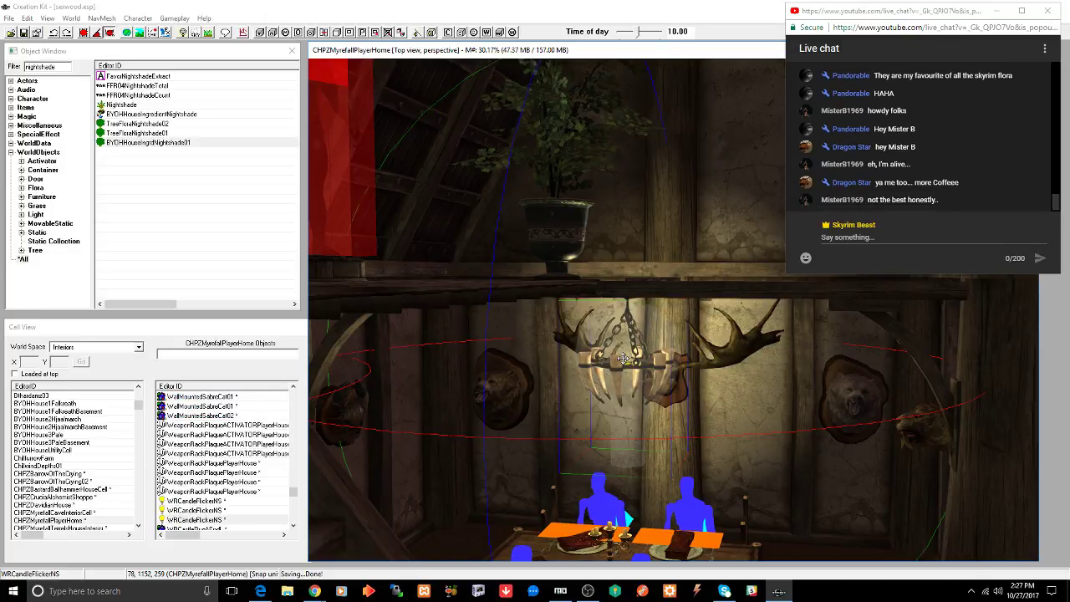
key(Delete)
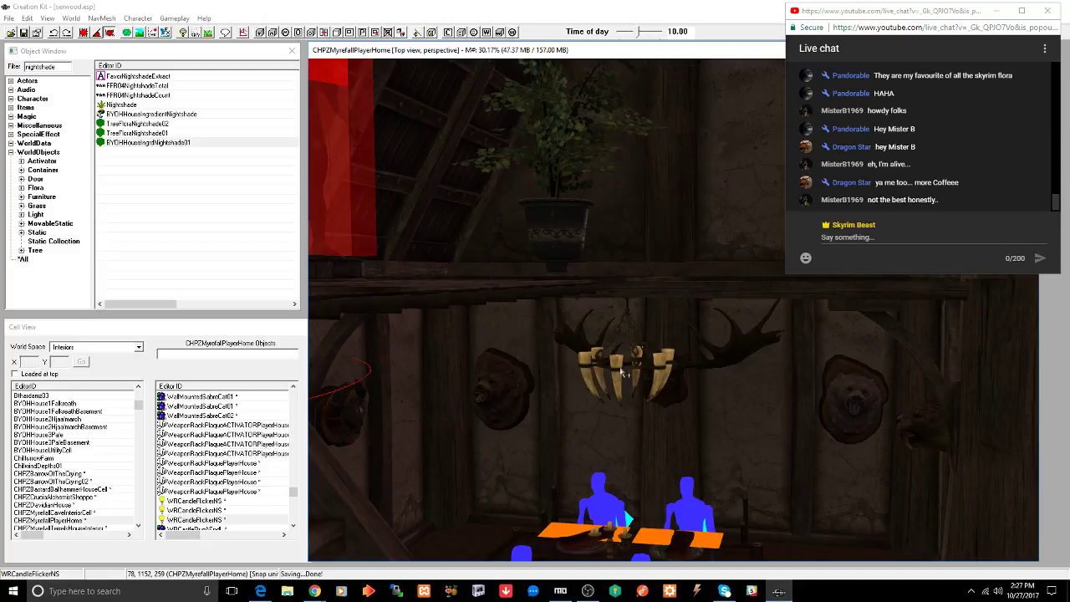
click(619, 368)
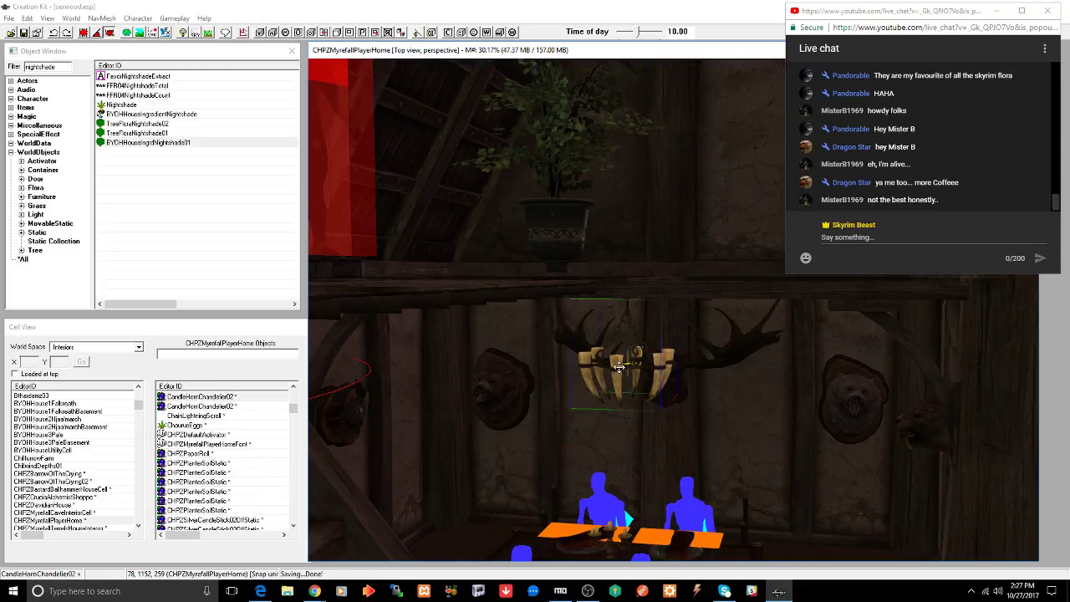
key(ctrl+z)
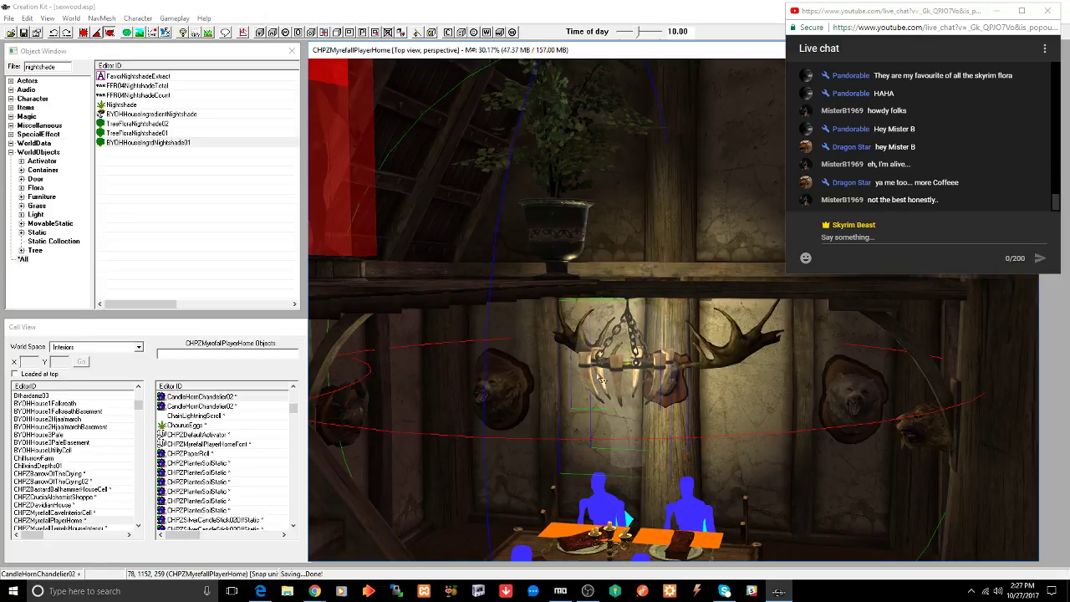
- Paste a copy of the horn chandelier and its light at the loft ceiling section in front of the bed
shift+middle_drag(563, 381, 599, 358)
scroll(586, 393, up, 2)
scroll(599, 358, down, 5)
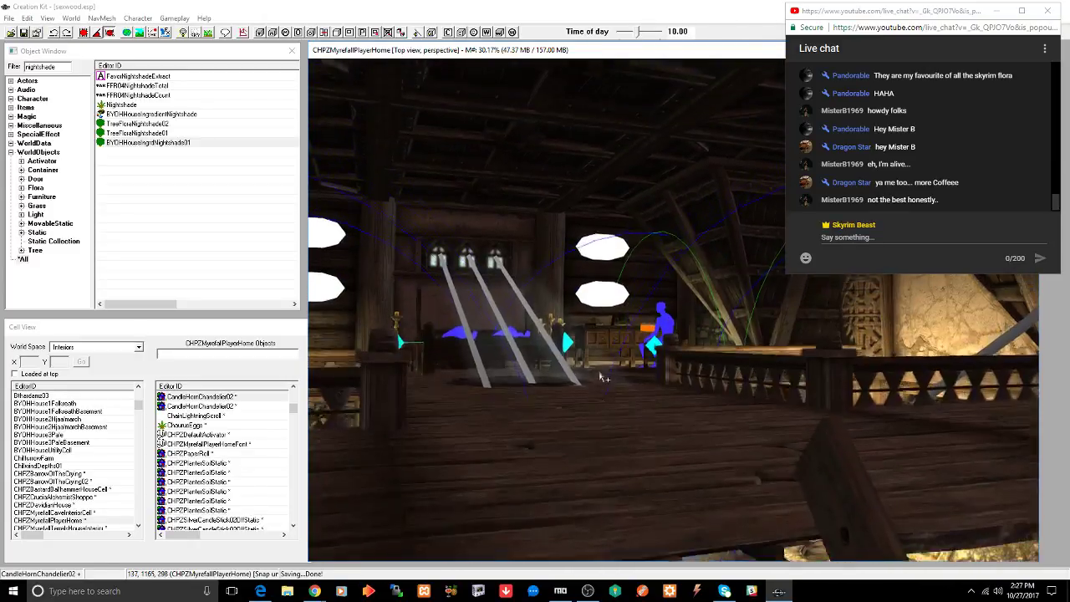
click(576, 189)
shift+middle_drag(577, 191, 561, 181)
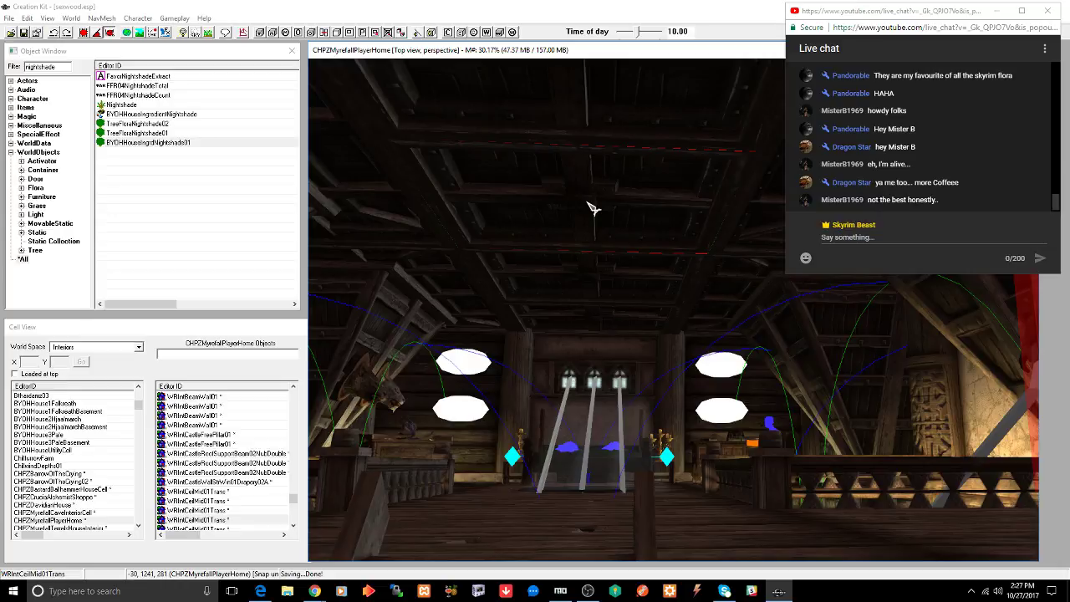
key(ctrl+v)
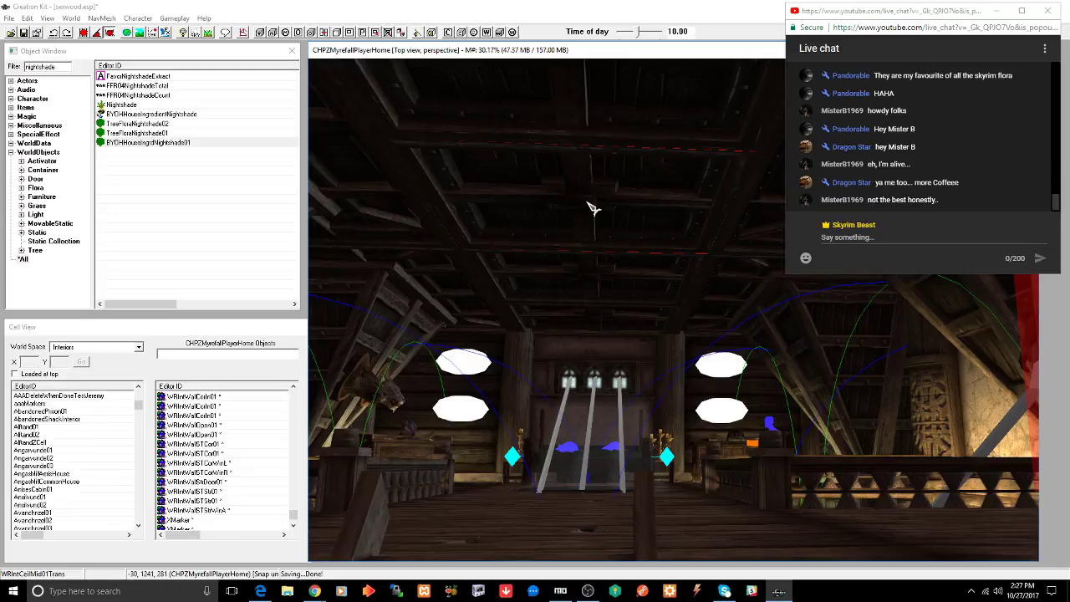
- Move the pasted chandelier and its light along the Y axis into line with the loft's ceiling beam
drag(591, 209, 582, 247)
shift+middle_drag(575, 263, 667, 272)
key(y)
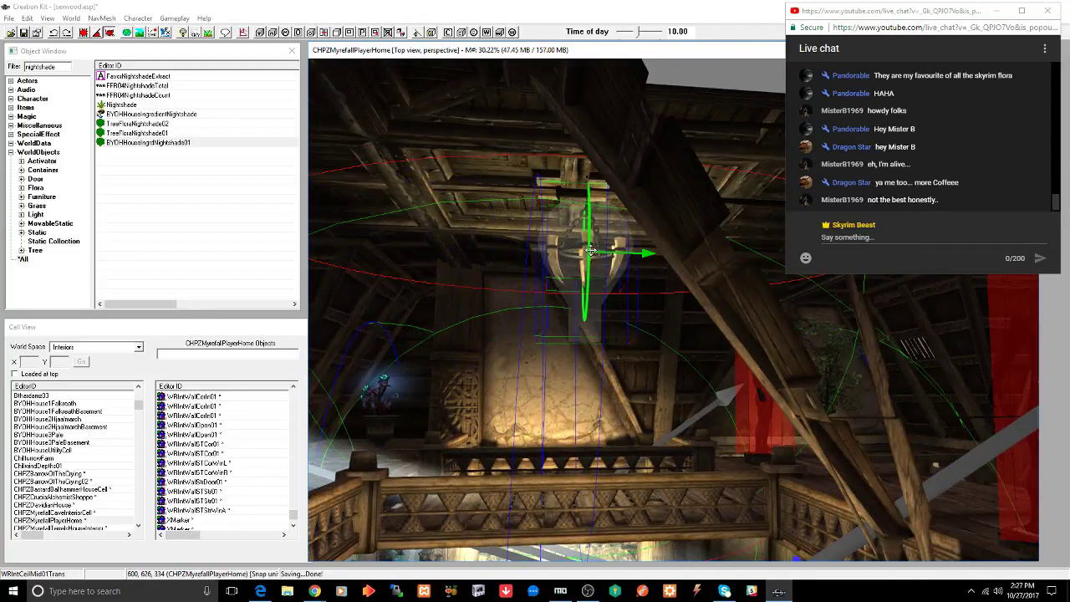
drag(599, 255, 585, 253)
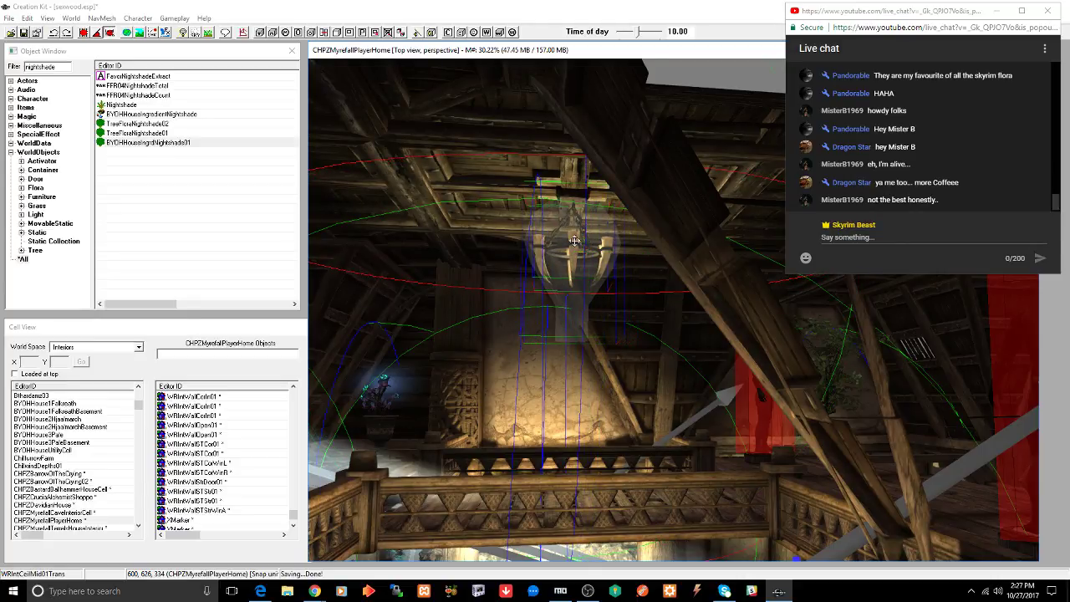
- Delete the three FXAmbBeamWetMistBig light beams coming through the windows behind the loft bed
shift+middle_drag(459, 317, 505, 330)
click(525, 349)
scroll(530, 331, down, 3)
middle_drag(470, 299, 481, 371)
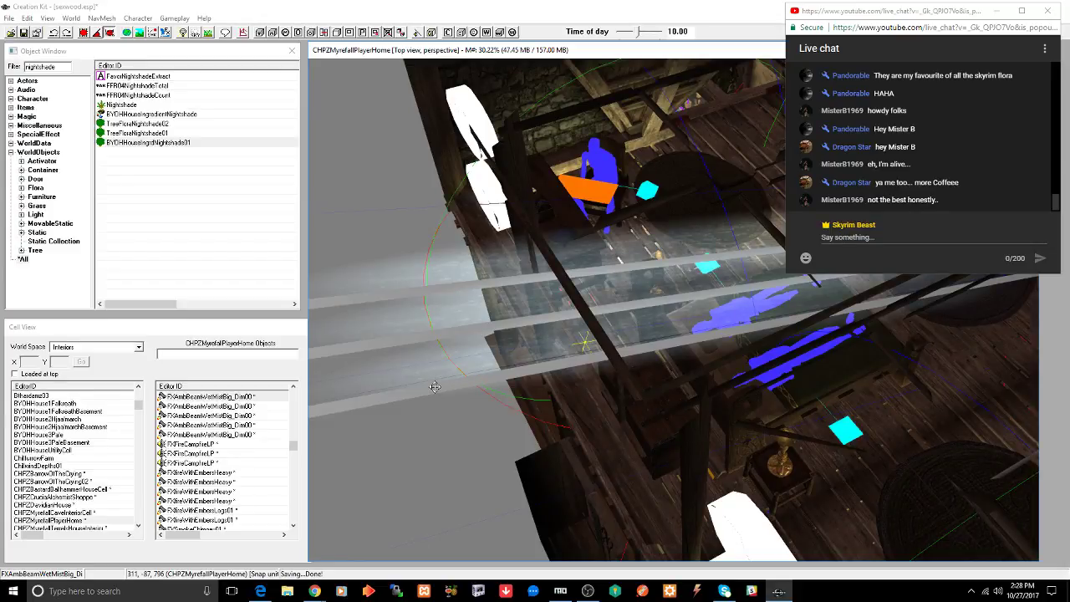
key(Delete)
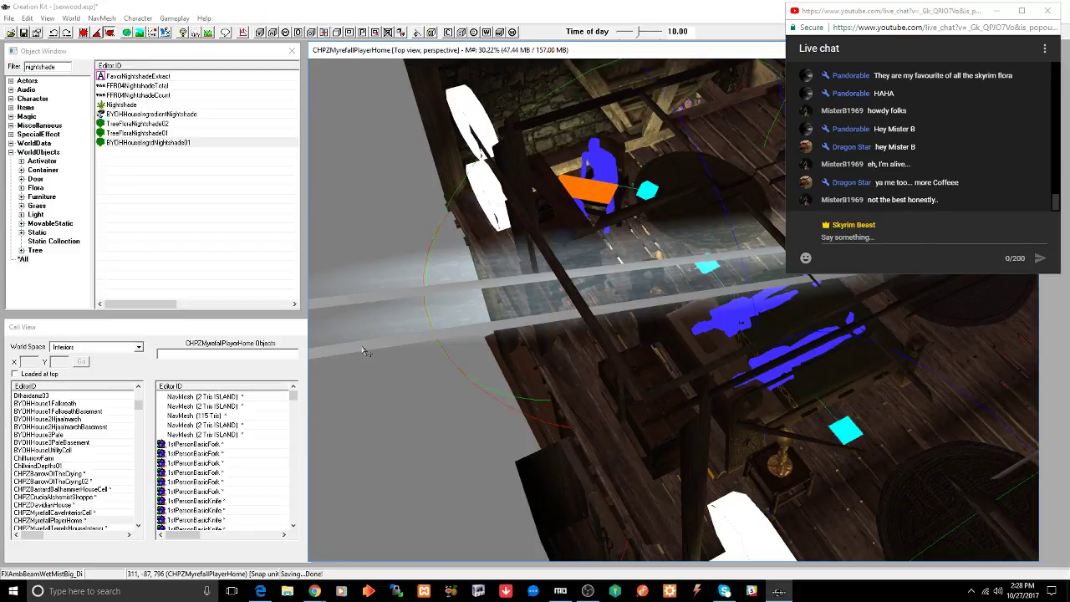
click(362, 346)
key(Delete)
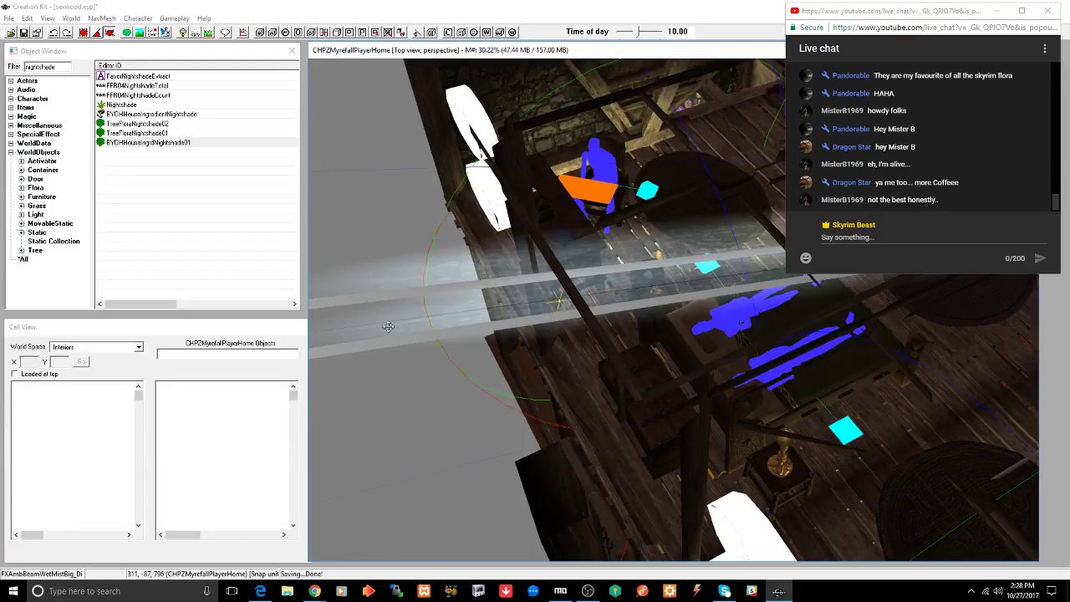
click(391, 298)
key(Delete)
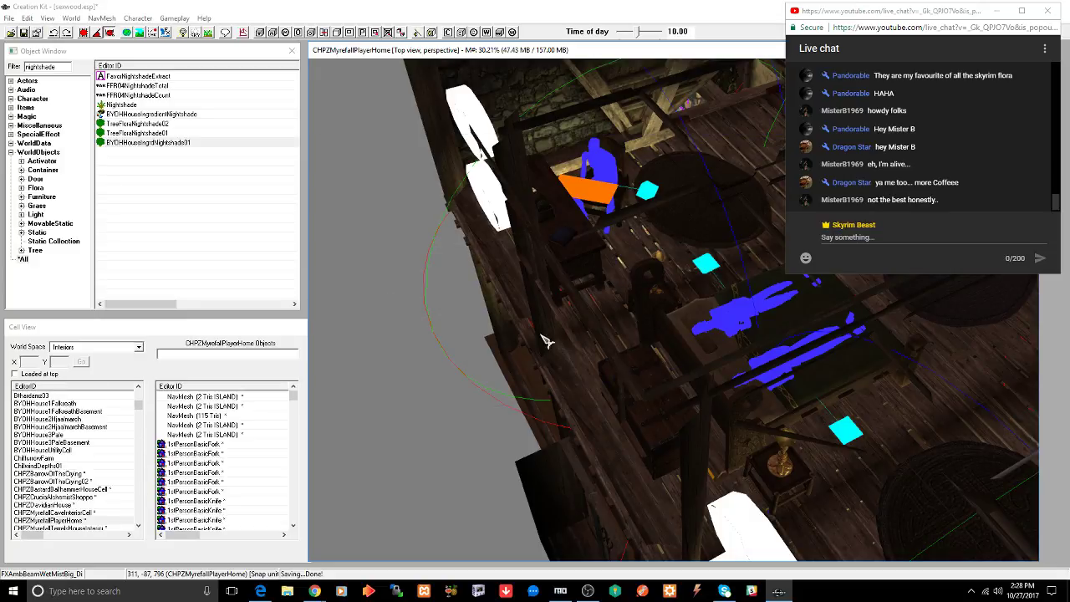
- Copy the red window drapery WRIntCastleWallStrWin01Drapery02A from the lower floor and paste it at the loft's window wall behind the bed
click(649, 384)
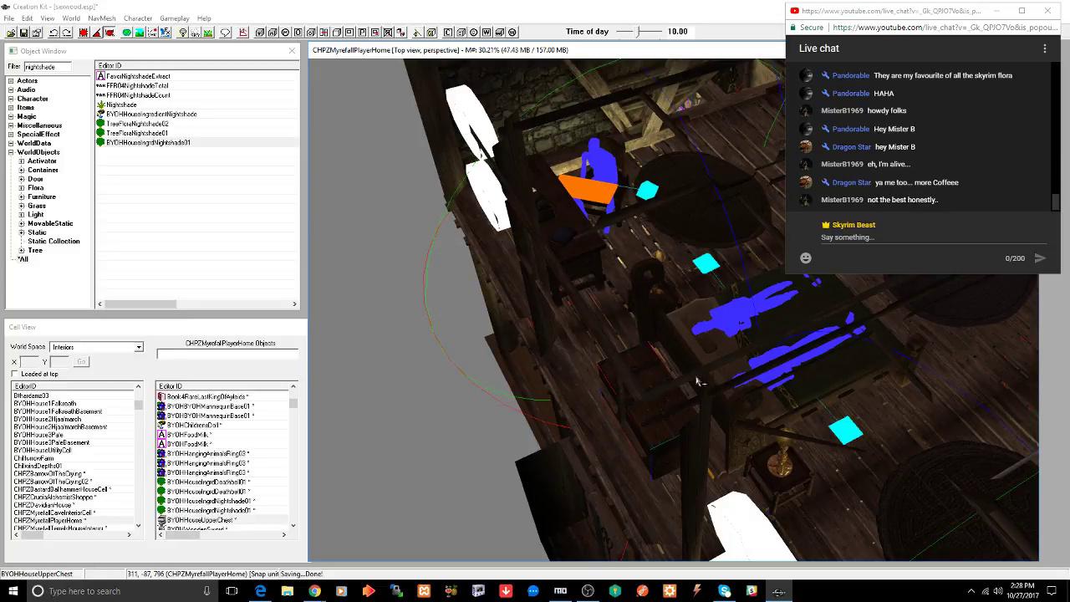
shift+middle_drag(696, 381, 641, 321)
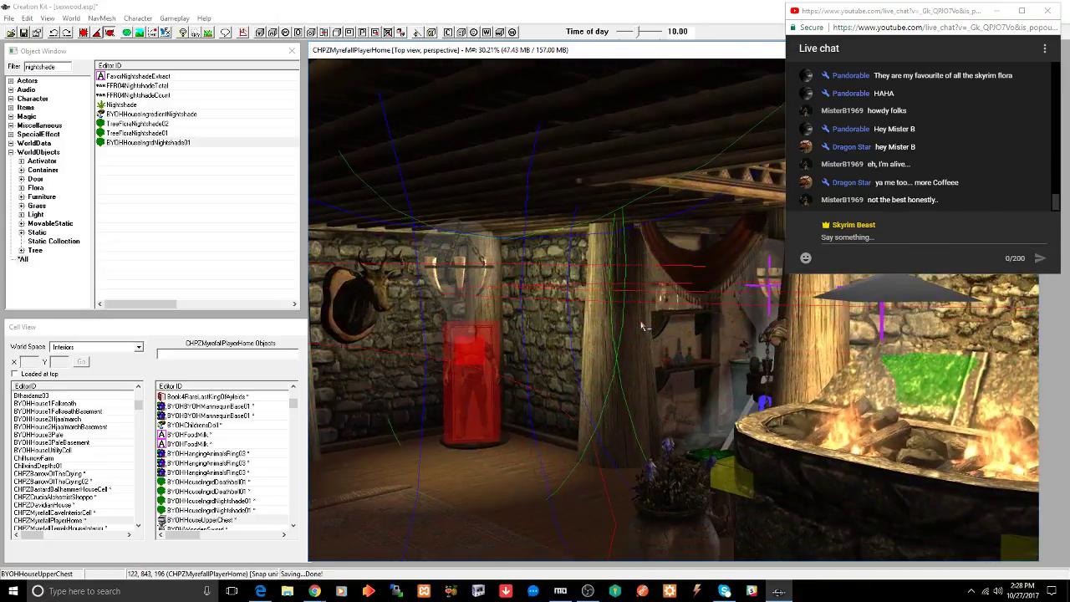
click(717, 255)
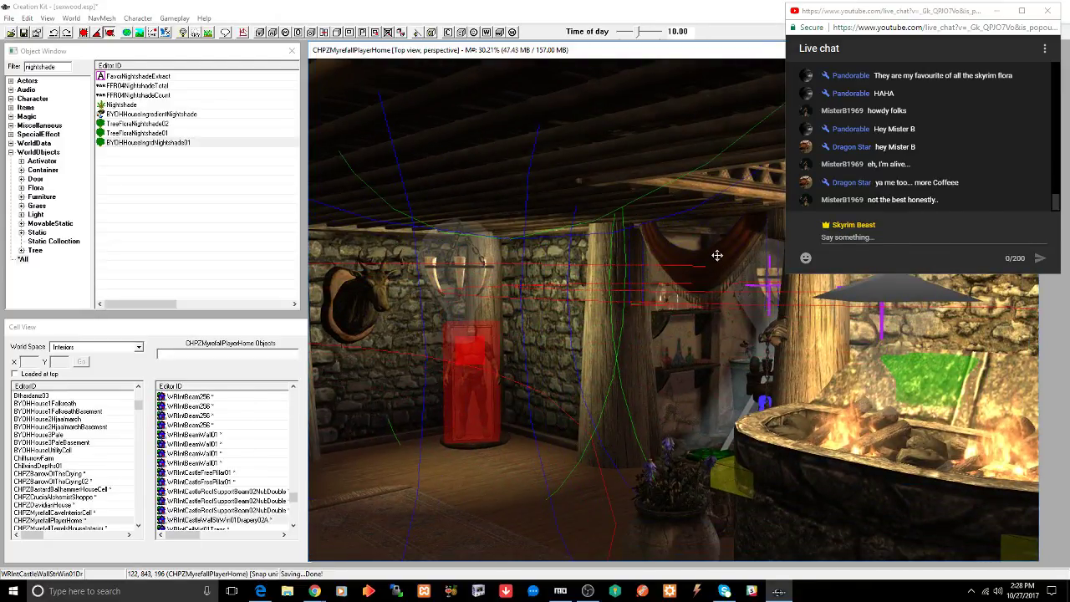
middle_drag(712, 255, 661, 295)
scroll(662, 294, up, 4)
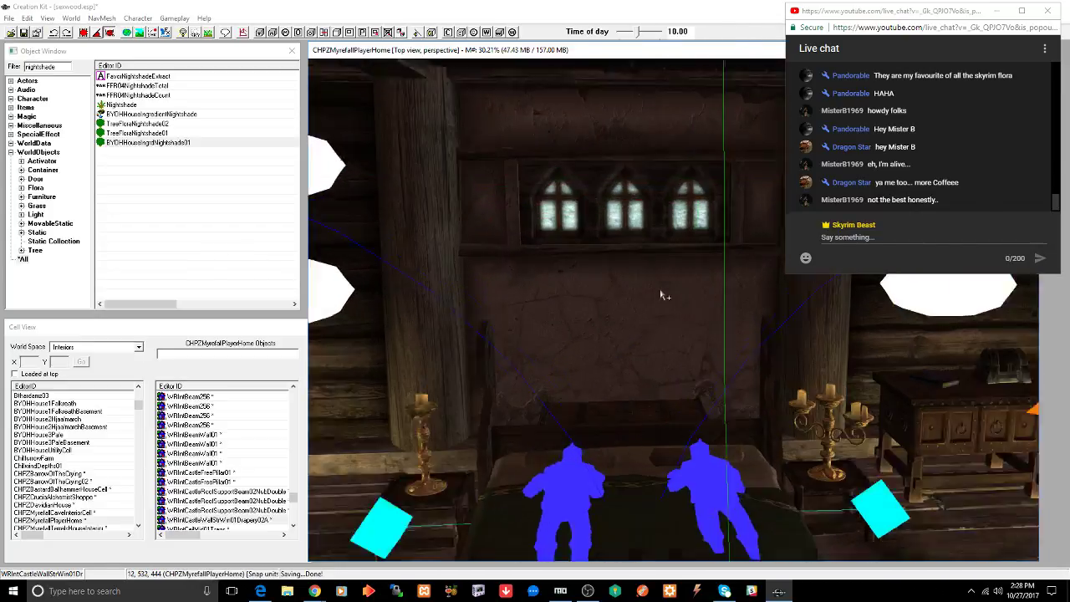
click(623, 145)
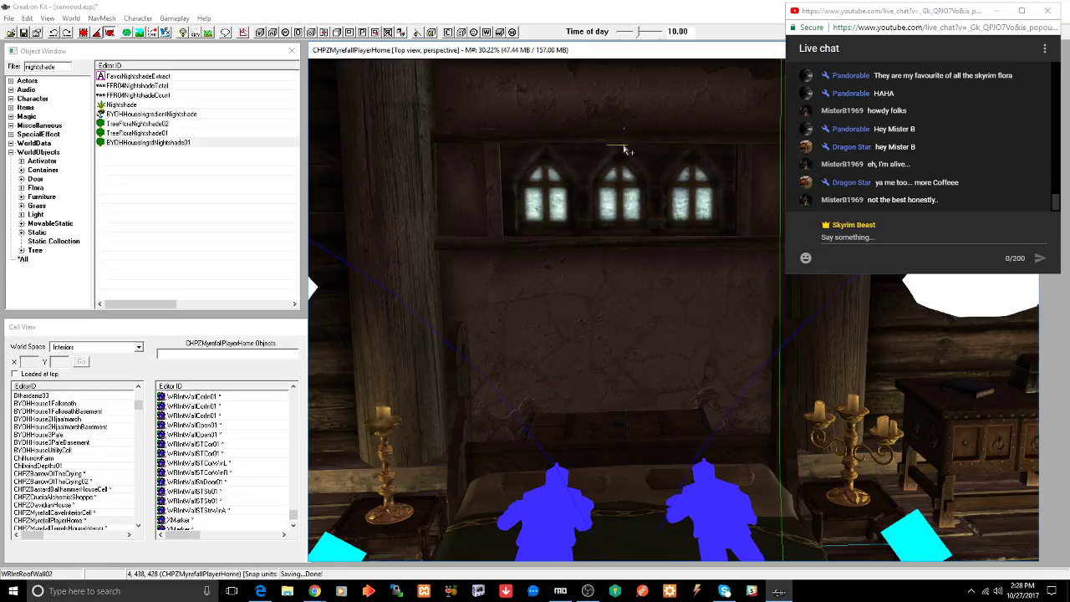
- Lower the pasted drapery along the Z axis and move it along the Y axis to the window wall behind the loft bed
scroll(624, 145, down, 6)
key(e)
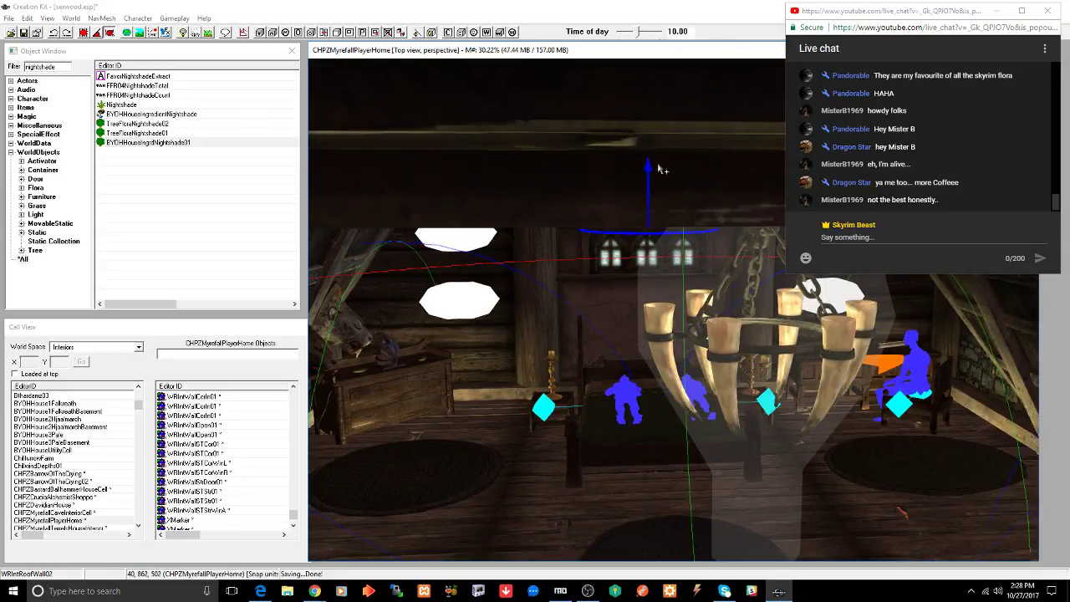
drag(649, 165, 650, 325)
shift+middle_drag(671, 253, 692, 246)
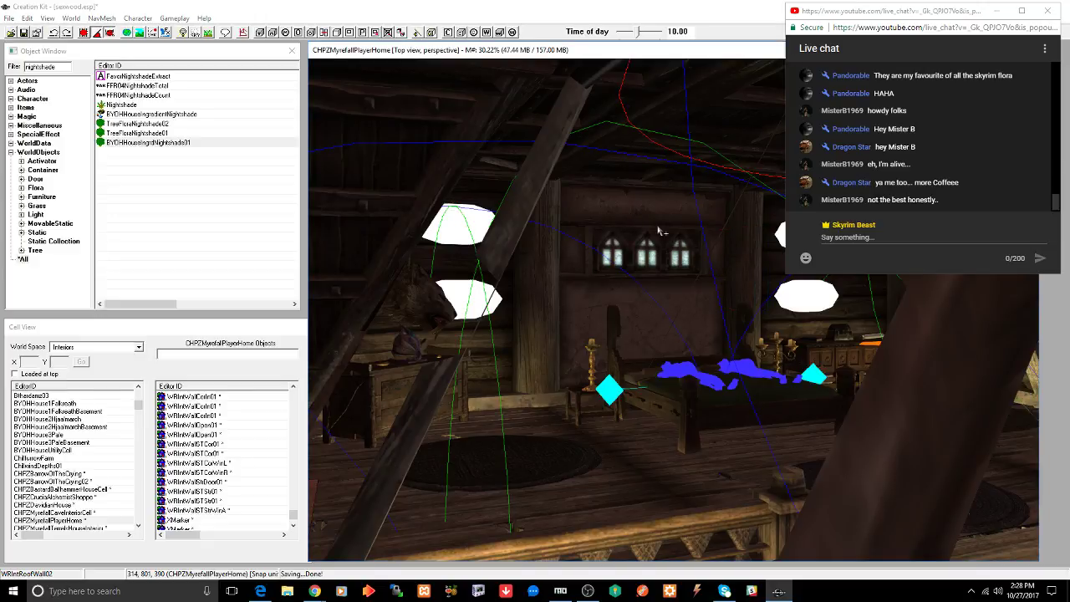
shift+middle_drag(660, 231, 720, 266)
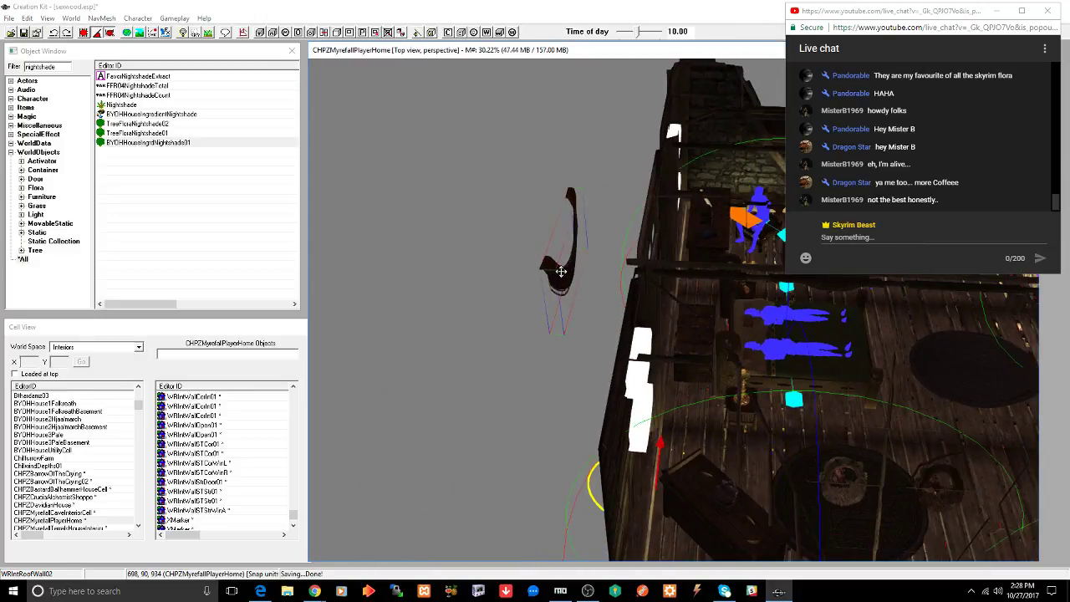
key(y)
drag(560, 271, 641, 253)
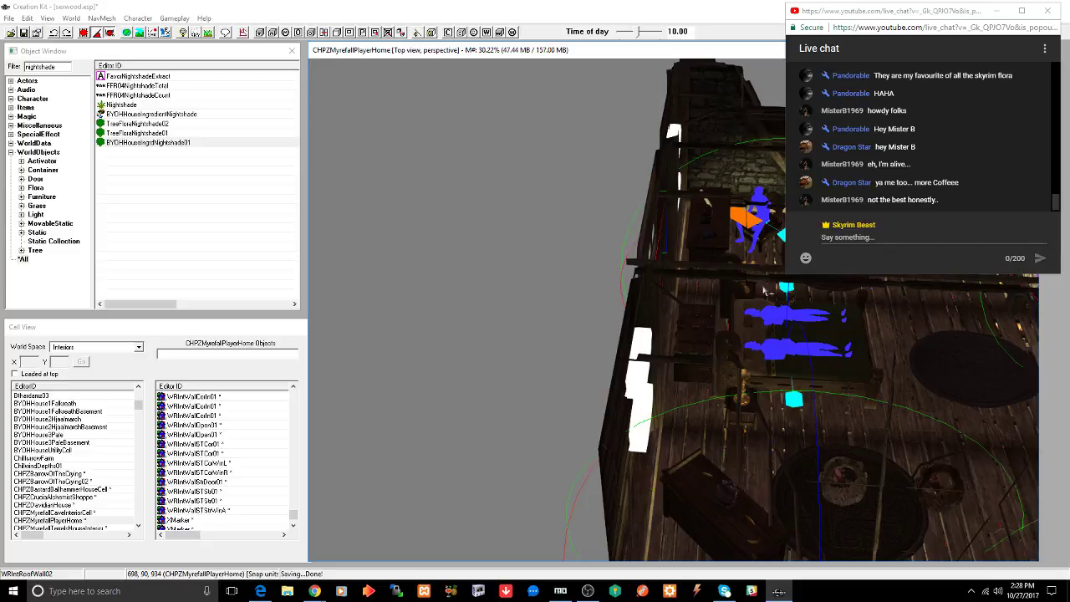
- Nudge the drapery sideways to centre it over the three arched windows and save the plugin
shift+middle_drag(755, 339, 693, 312)
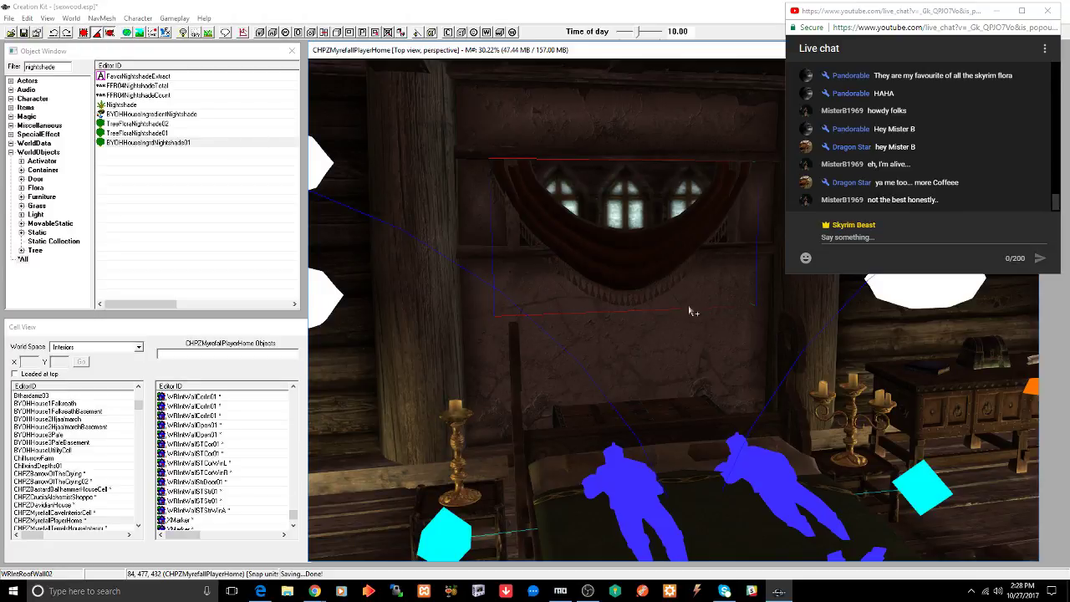
right_drag(639, 265, 629, 264)
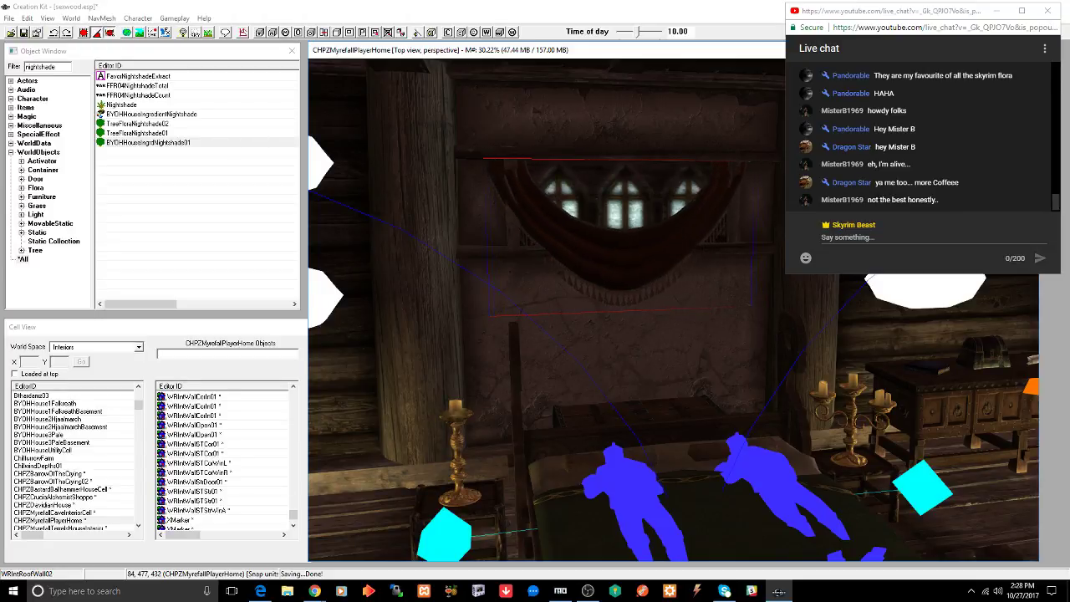
drag(629, 254, 629, 254)
right_drag(613, 253, 604, 253)
key(ctrl+s)
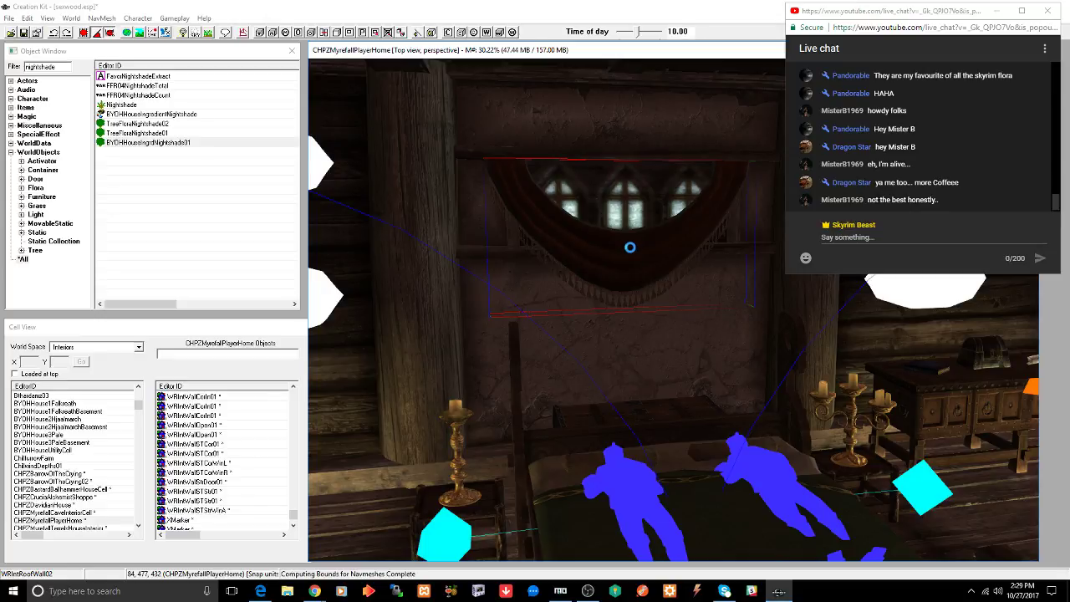
- Fit the drapery against the wall, raise it slightly over the three windows, and save the plugin
shift+middle_drag(633, 254, 625, 257)
right_drag(616, 260, 635, 258)
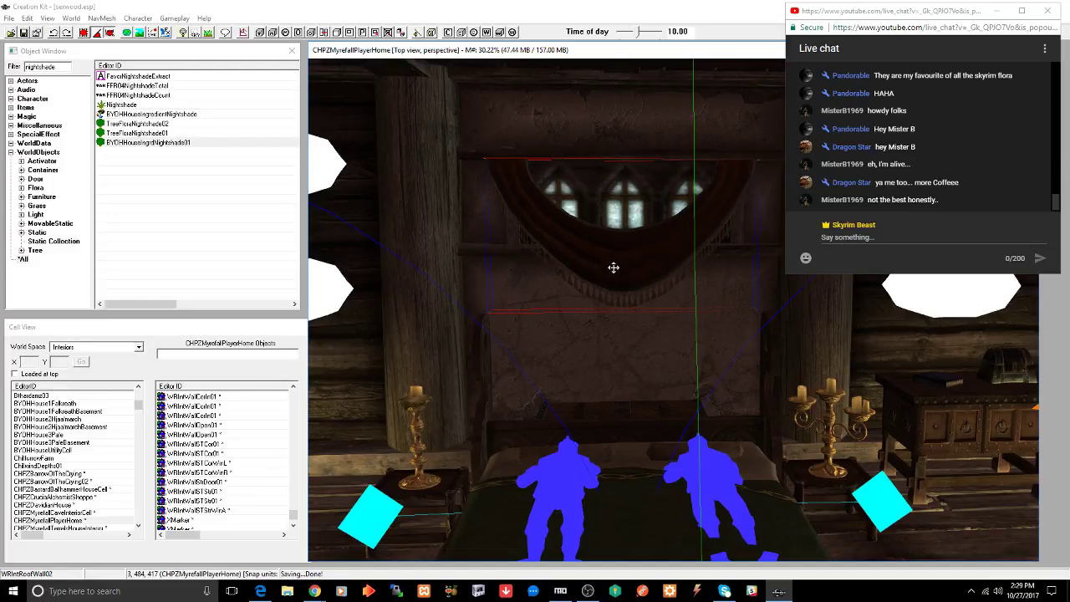
shift+middle_drag(613, 268, 660, 295)
scroll(657, 284, up, 3)
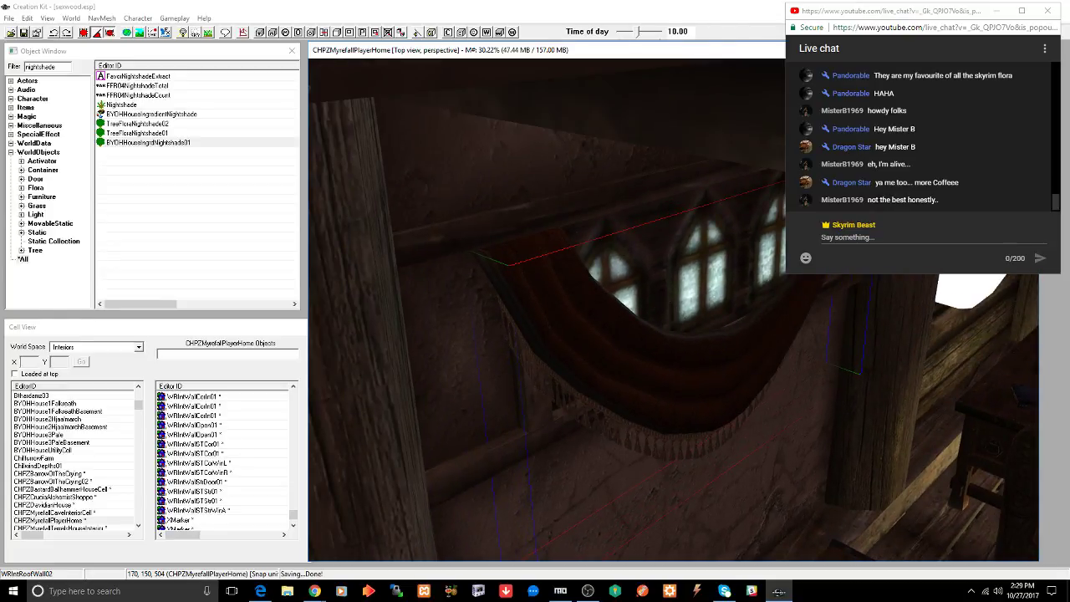
mouse_move(660, 368)
mouse_down()
mouse_move(660, 336)
mouse_move(660, 348)
mouse_up()
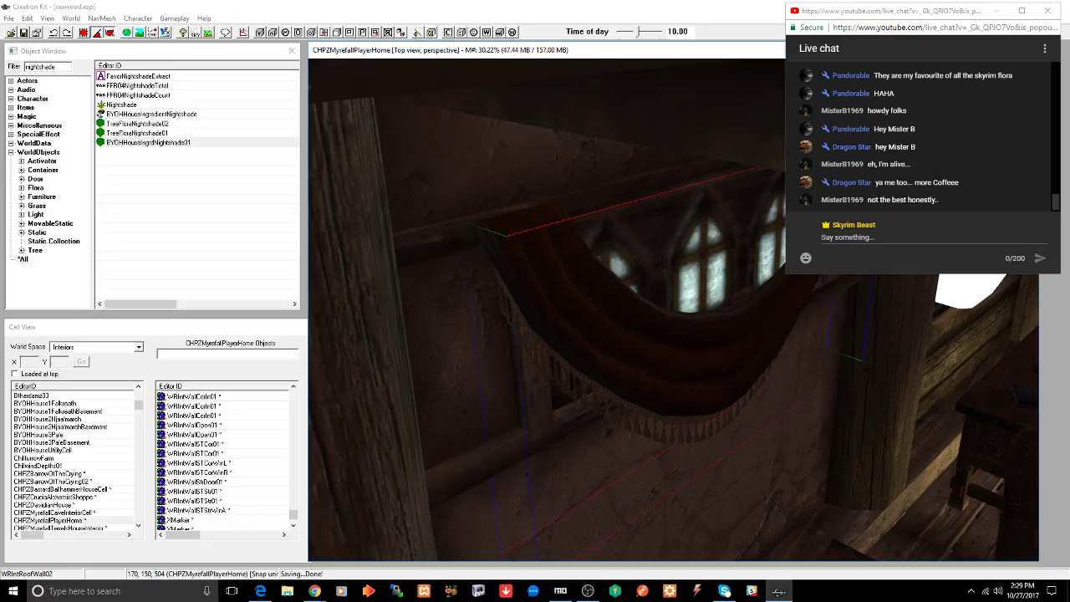
shift+middle_drag(591, 290, 568, 271)
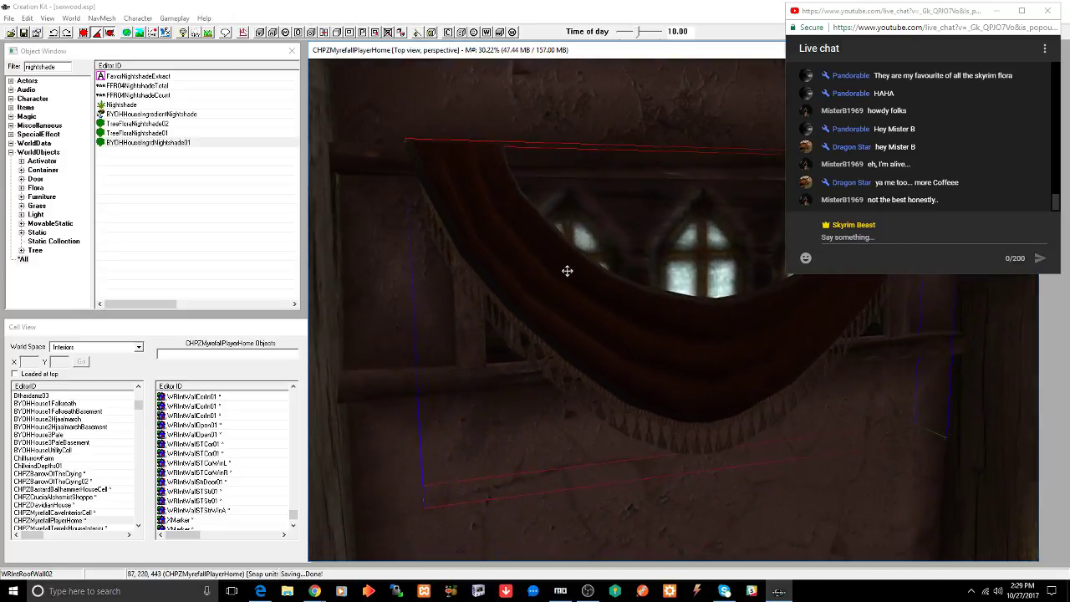
scroll(549, 273, down, 10)
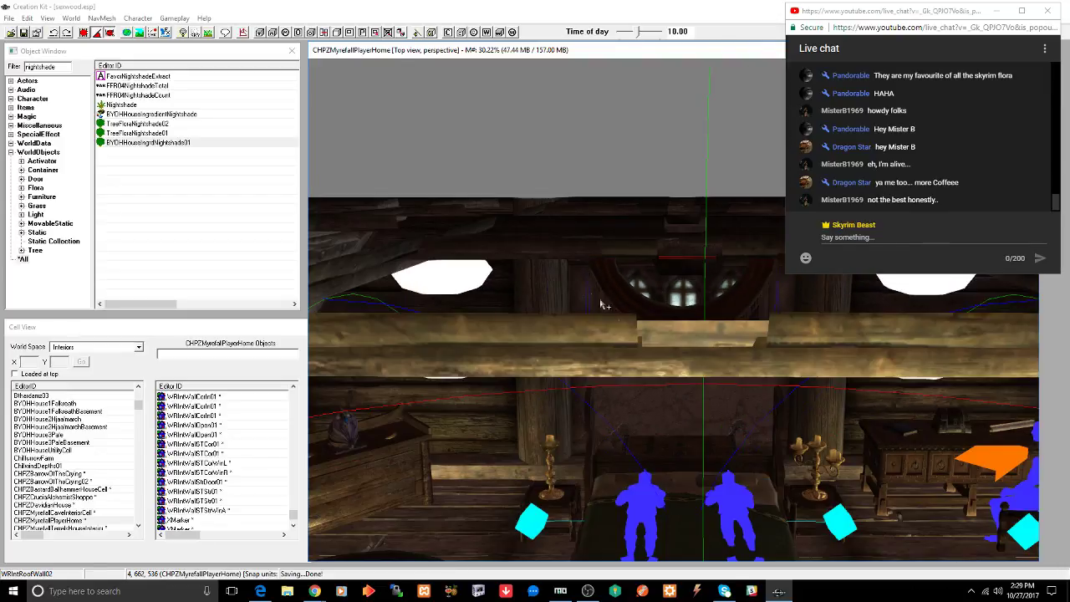
mouse_move(625, 331)
shift+middle_down()
mouse_move(666, 332)
mouse_move(696, 306)
mouse_move(666, 318)
mouse_move(694, 313)
mouse_move(673, 311)
shift+middle_up()
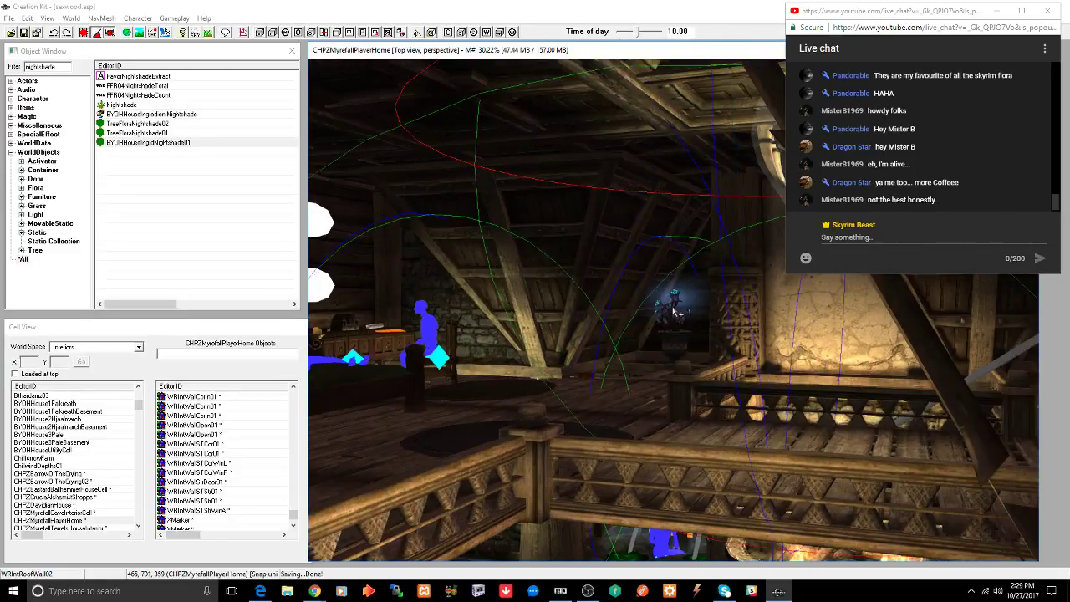
key(ctrl+s)
- Move the round rug RugRound02 from in front of the bed to the middle of the loft walkway
click(470, 442)
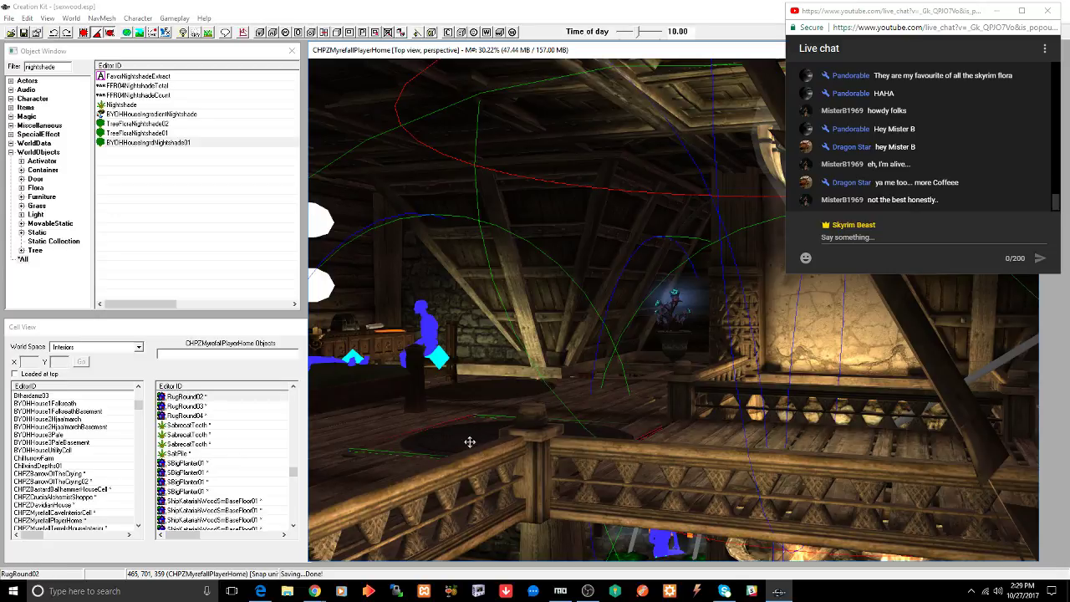
shift+middle_drag(499, 469, 479, 461)
scroll(423, 465, down, 3)
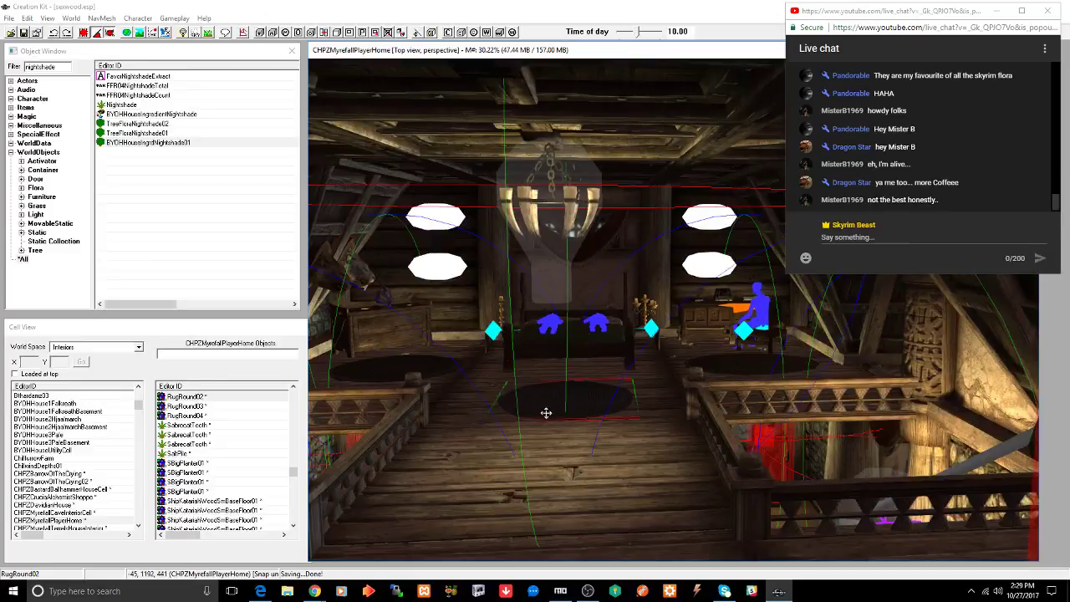
drag(550, 408, 530, 477)
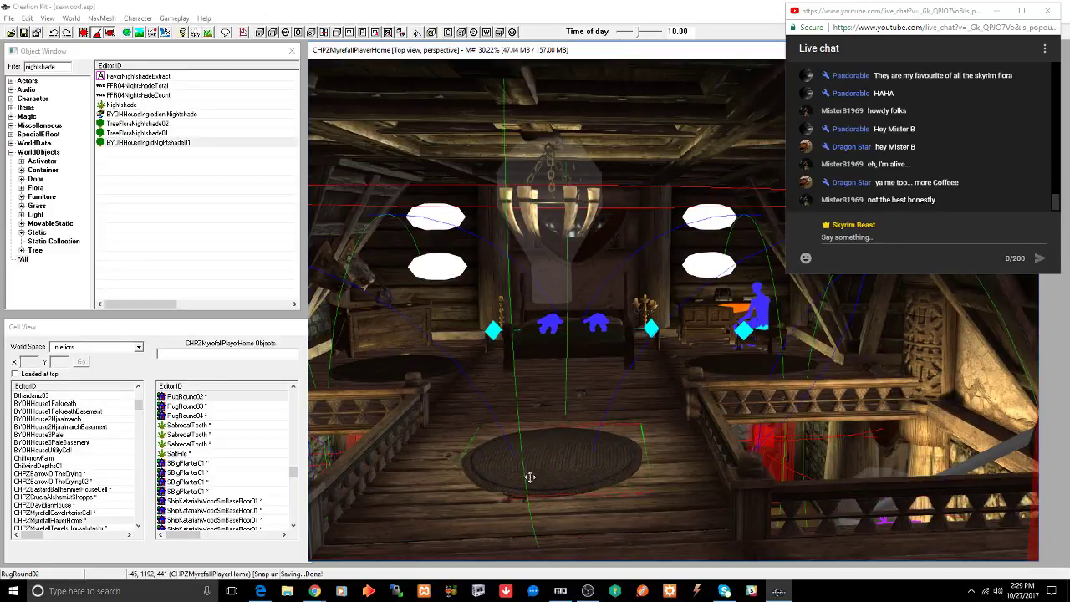
- Shift the round rug along its Y axis to adjust its position on the loft walkway between the railings
click(589, 367)
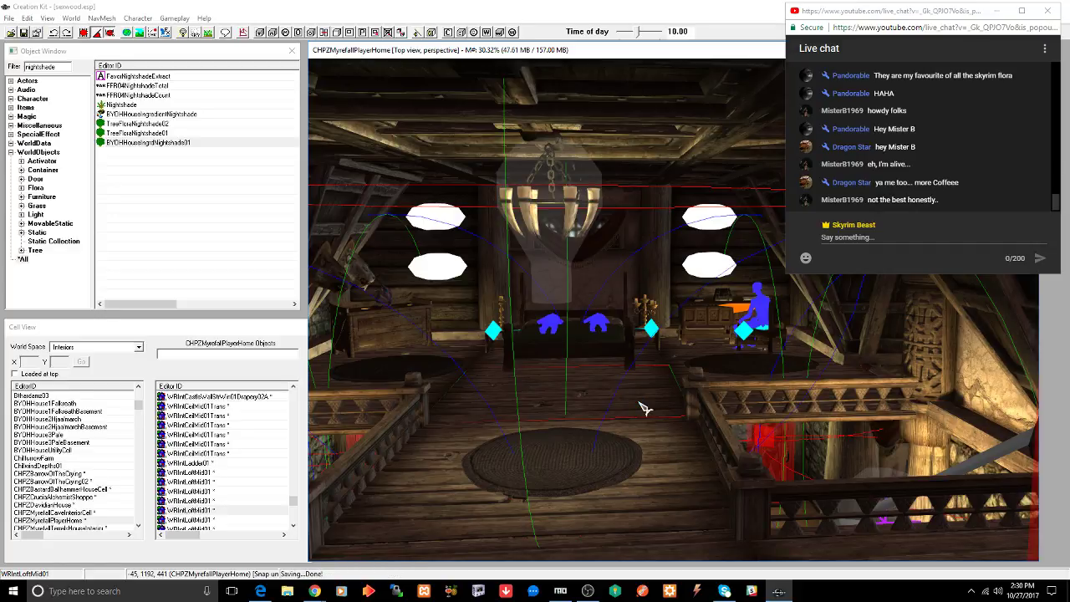
click(571, 455)
shift+middle_drag(572, 455, 662, 458)
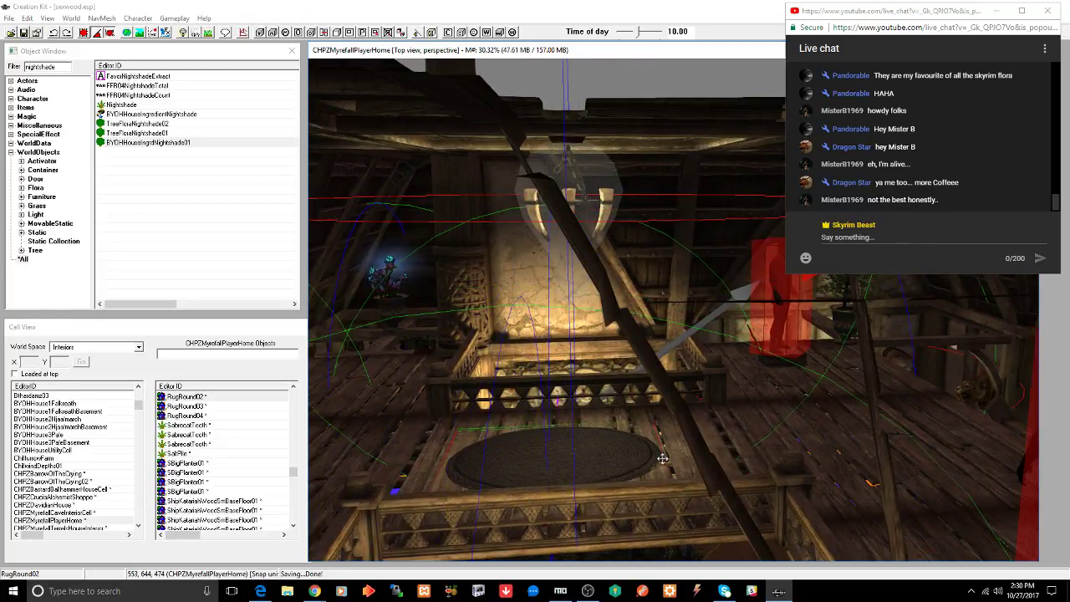
key(e)
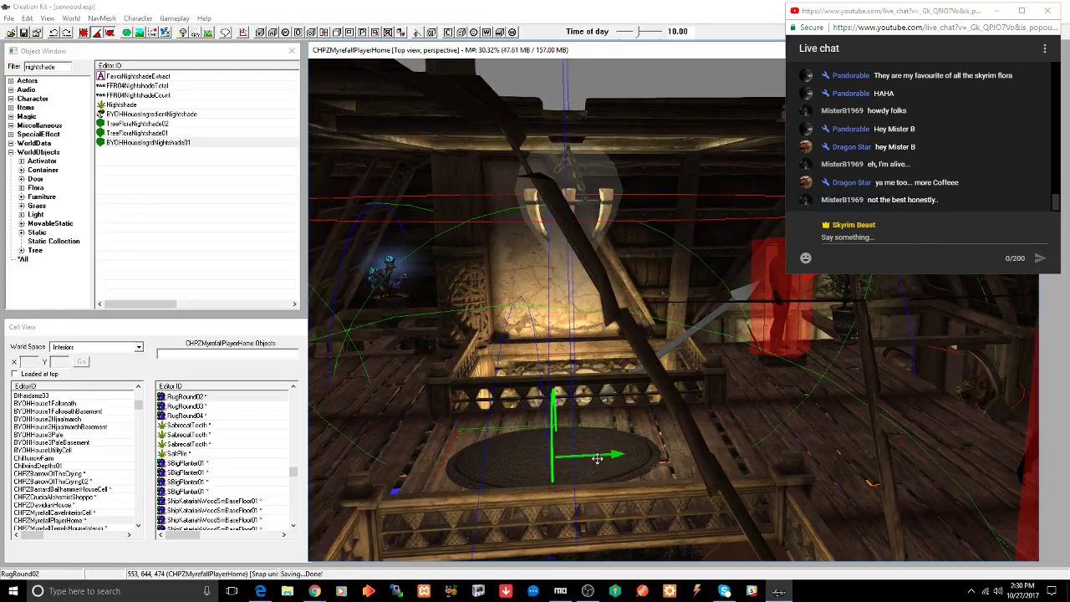
drag(597, 457, 624, 455)
key(e)
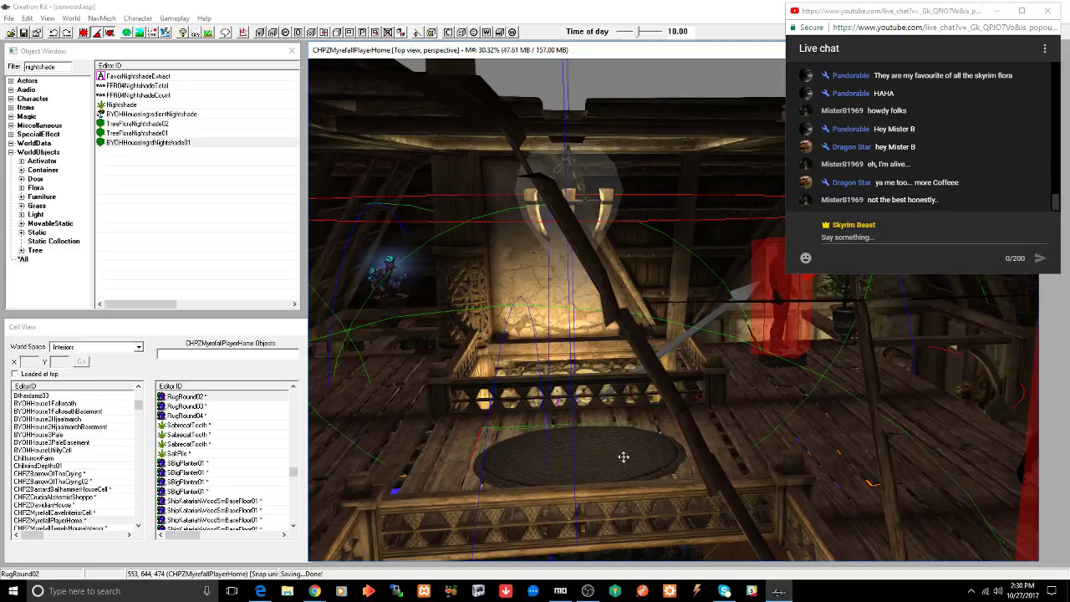
mouse_move(630, 455)
shift+middle_down()
mouse_move(679, 460)
mouse_move(503, 458)
mouse_move(558, 454)
mouse_move(534, 437)
mouse_move(546, 454)
mouse_move(558, 444)
mouse_move(548, 451)
shift+middle_up()
- Examine the loft walkway, the rug between the fire pits and the entrance area for remaining decoration needs
click(705, 442)
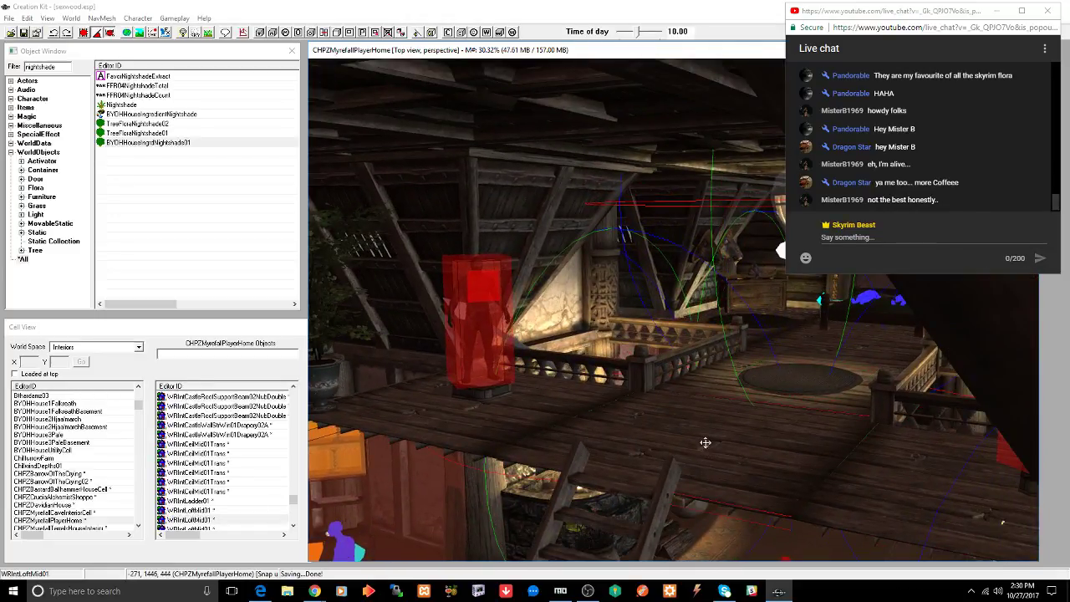
shift+middle_drag(712, 445, 737, 446)
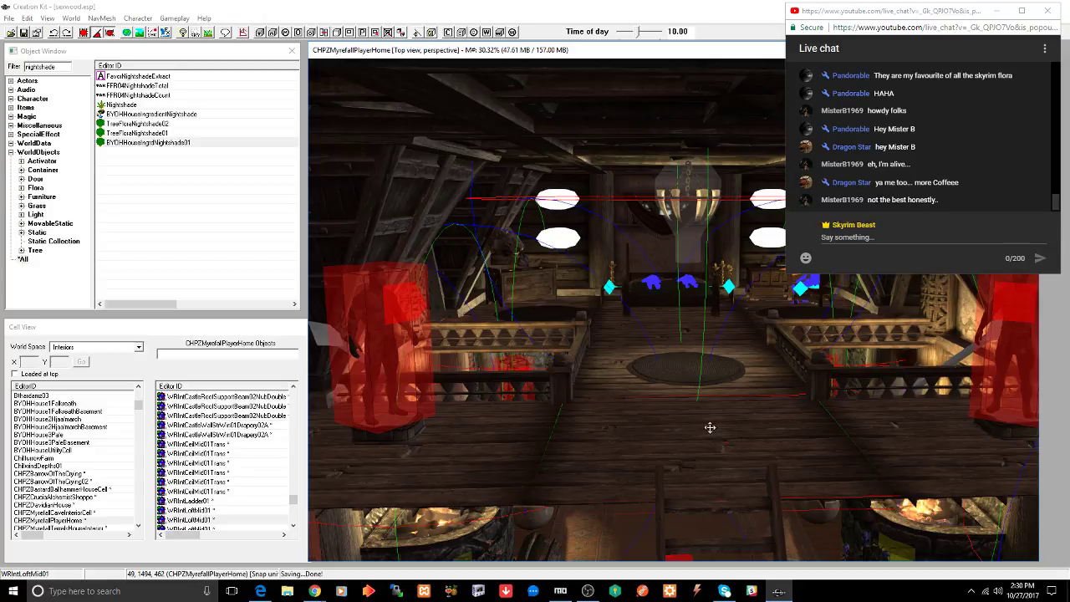
mouse_move(709, 427)
shift+middle_down()
mouse_move(869, 426)
mouse_move(778, 423)
mouse_move(791, 393)
shift+middle_up()
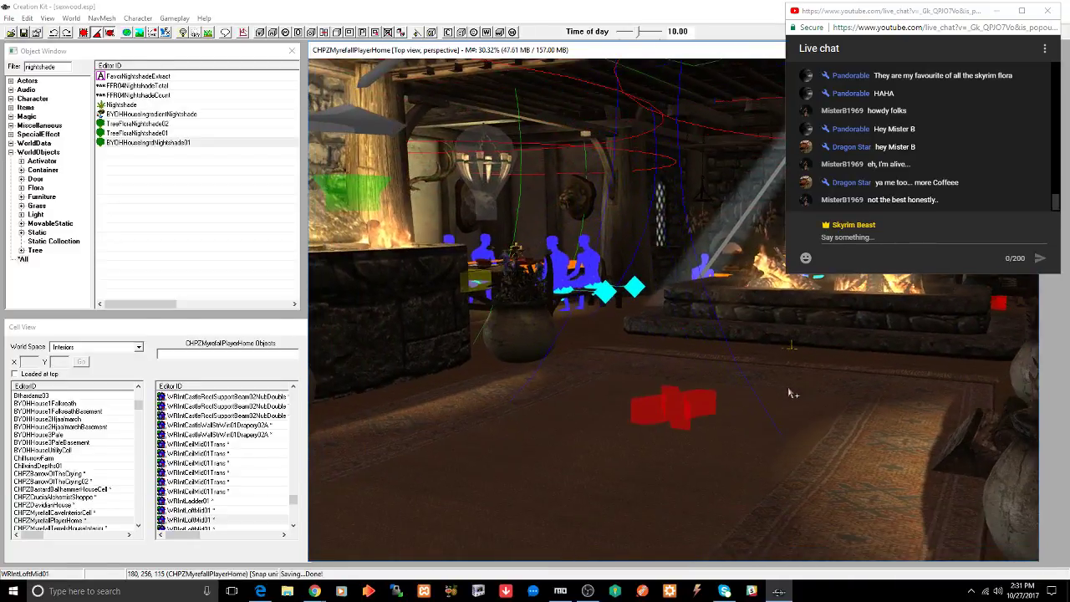
click(745, 425)
scroll(744, 424, down, 3)
shift+middle_drag(649, 433, 490, 437)
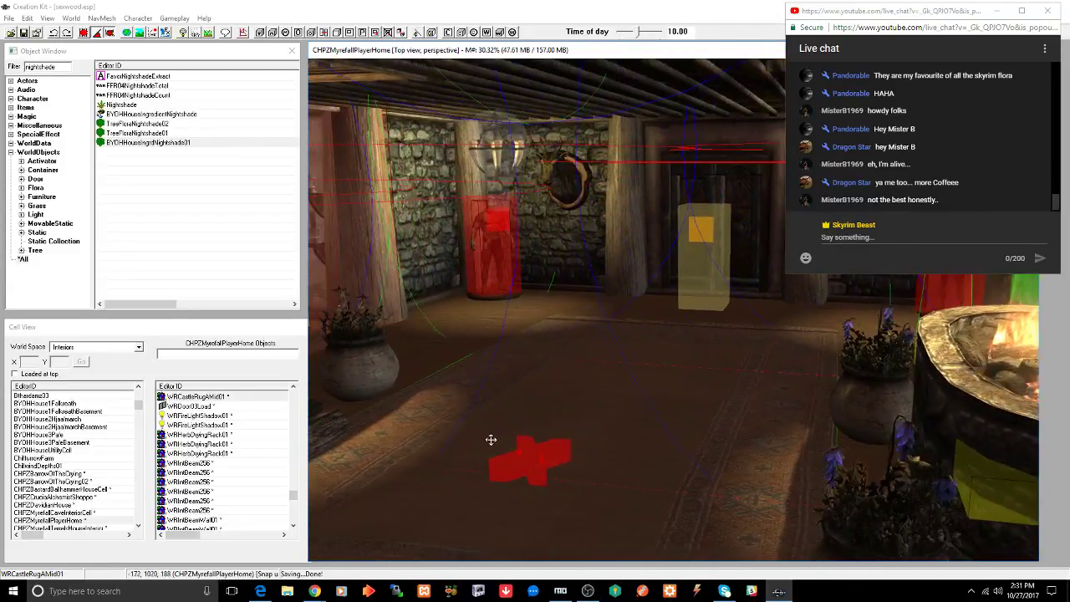
shift+middle_drag(468, 448, 473, 449)
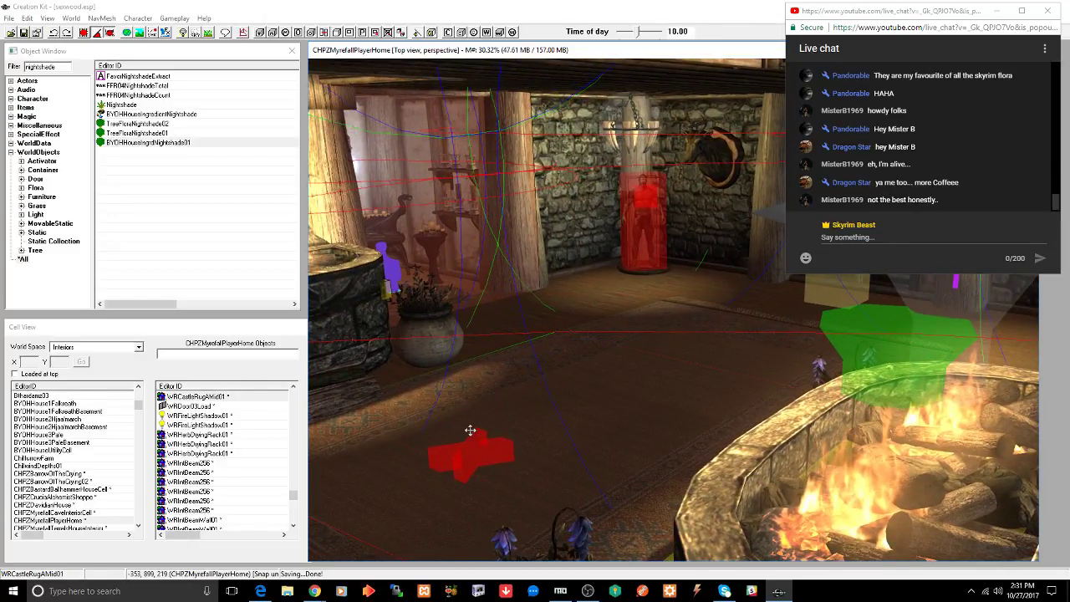
click(438, 255)
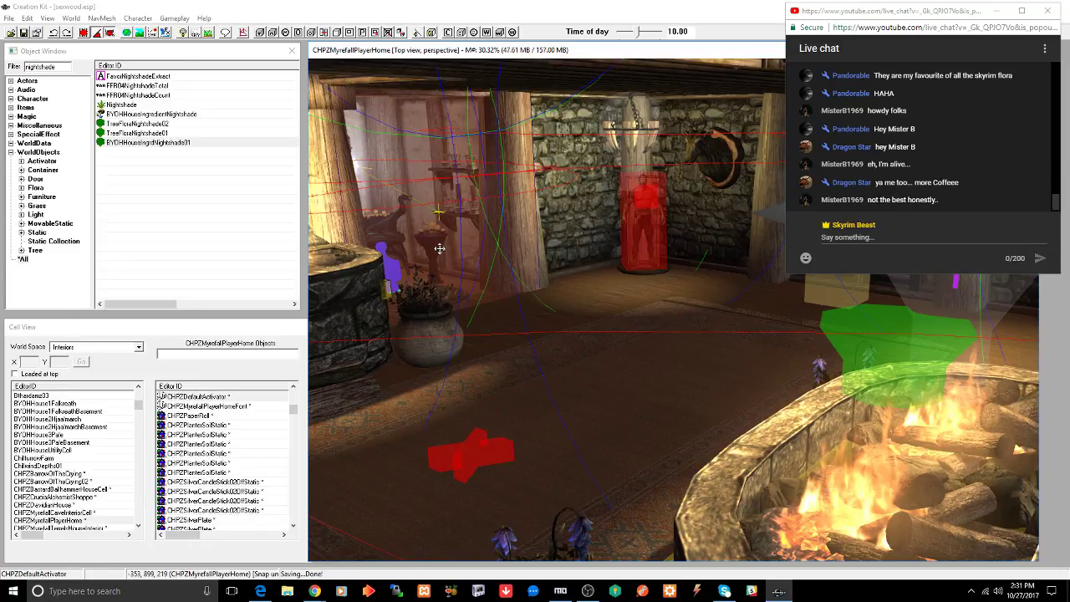
click(681, 426)
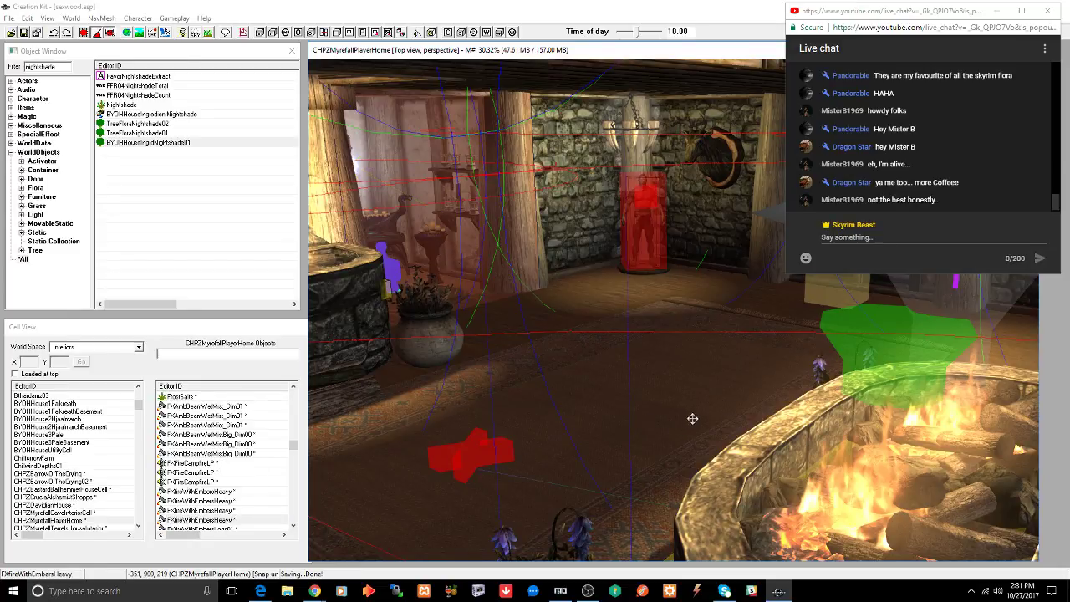
shift+middle_drag(692, 418, 729, 417)
middle_drag(591, 400, 618, 395)
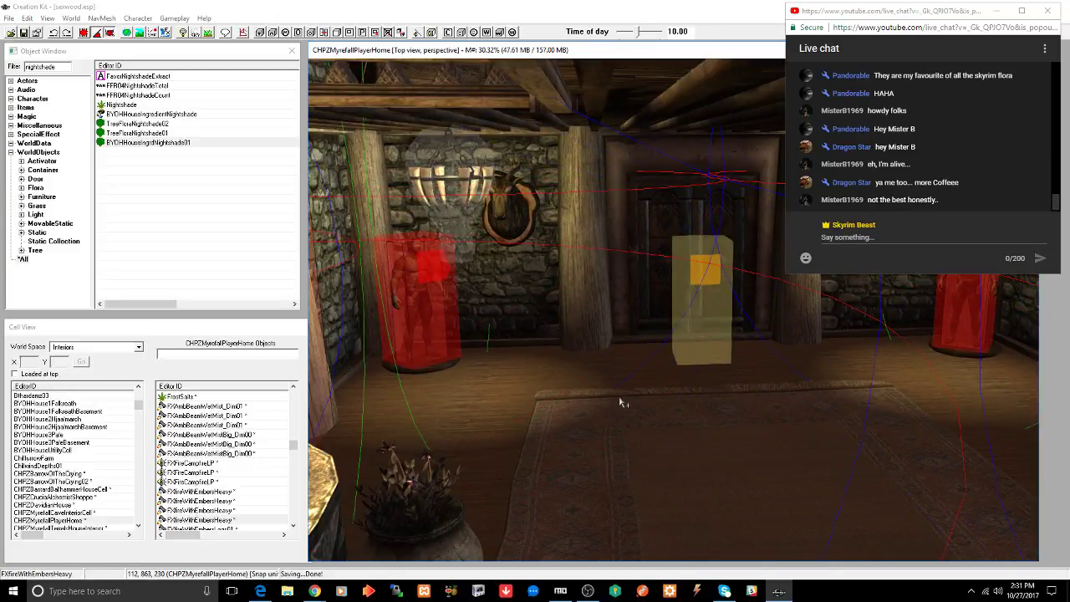
- Jump from the entrance's door marker to its linked door in CHPZMyrefallExteriorThree, and switch to OBS
double_click(700, 335)
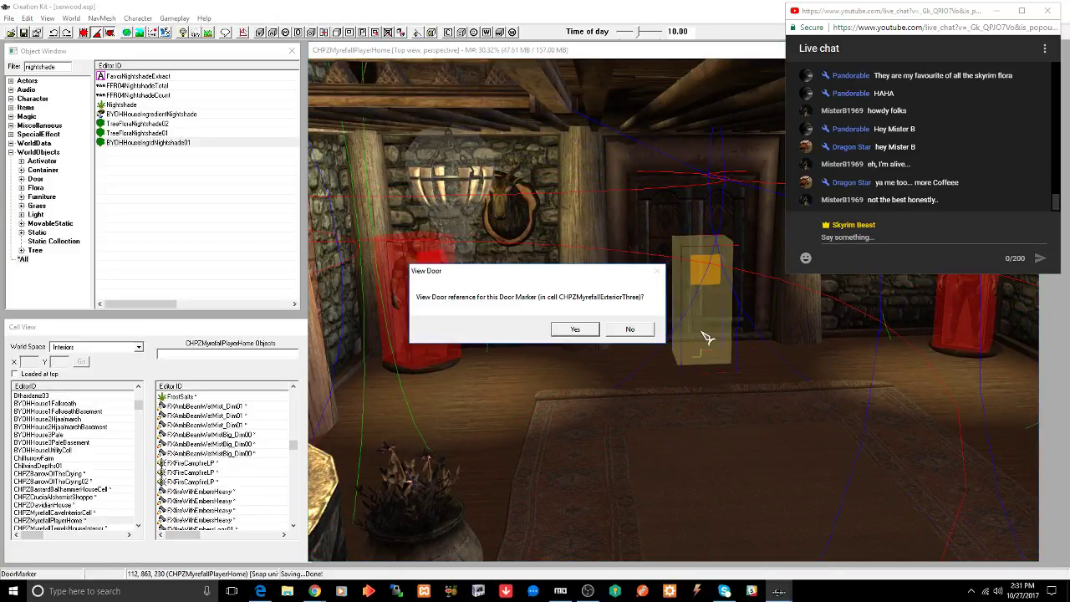
click(585, 330)
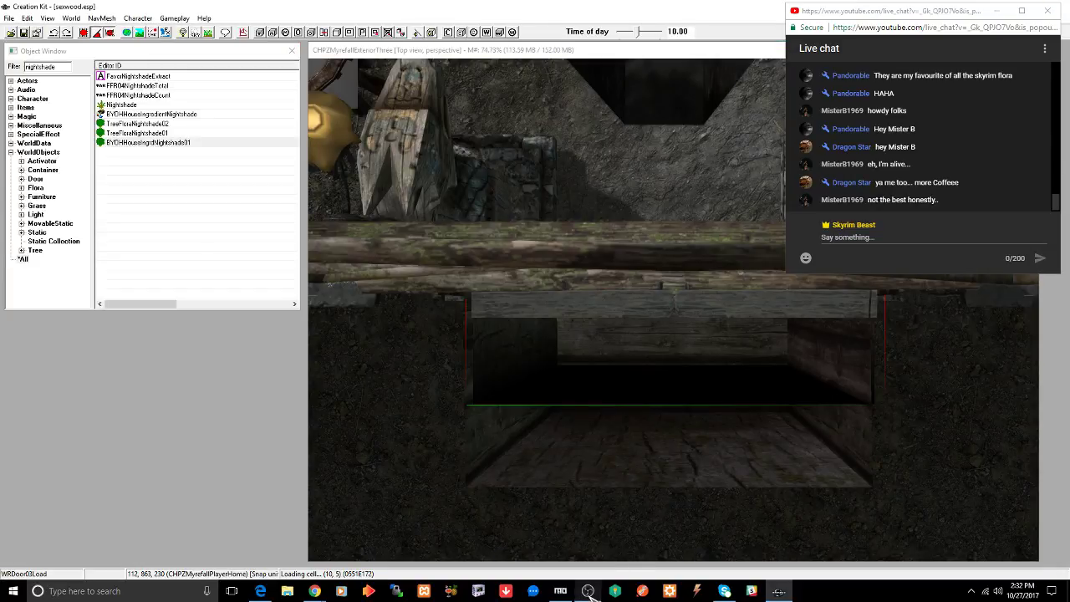
click(588, 591)
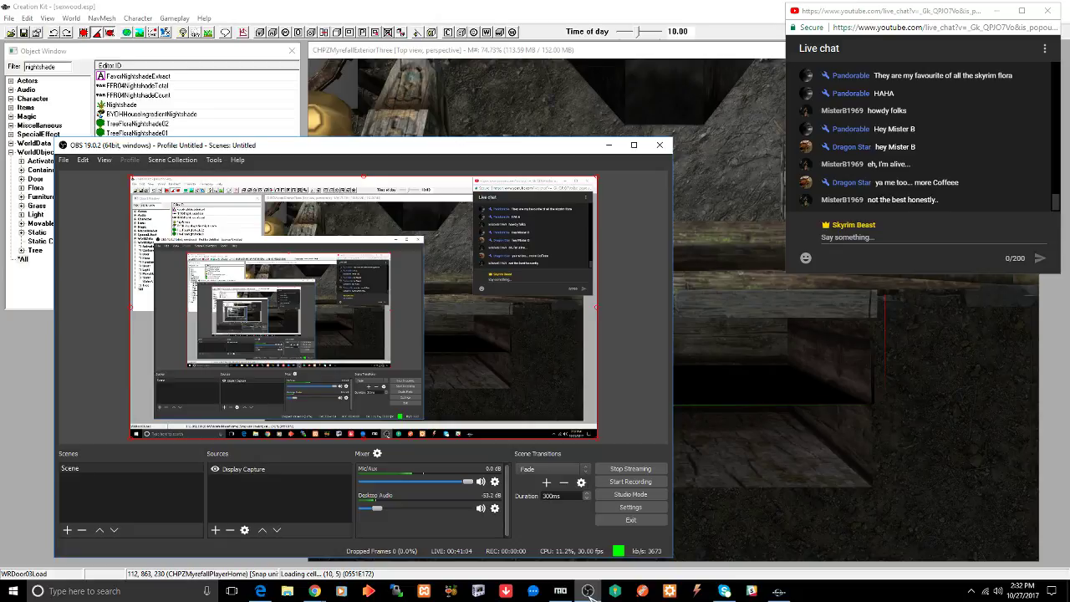
- Switch back to the Creation Kit, inspect the exterior entrance, and jump through its door marker to CHPZMyrefallPlayerHome
click(588, 591)
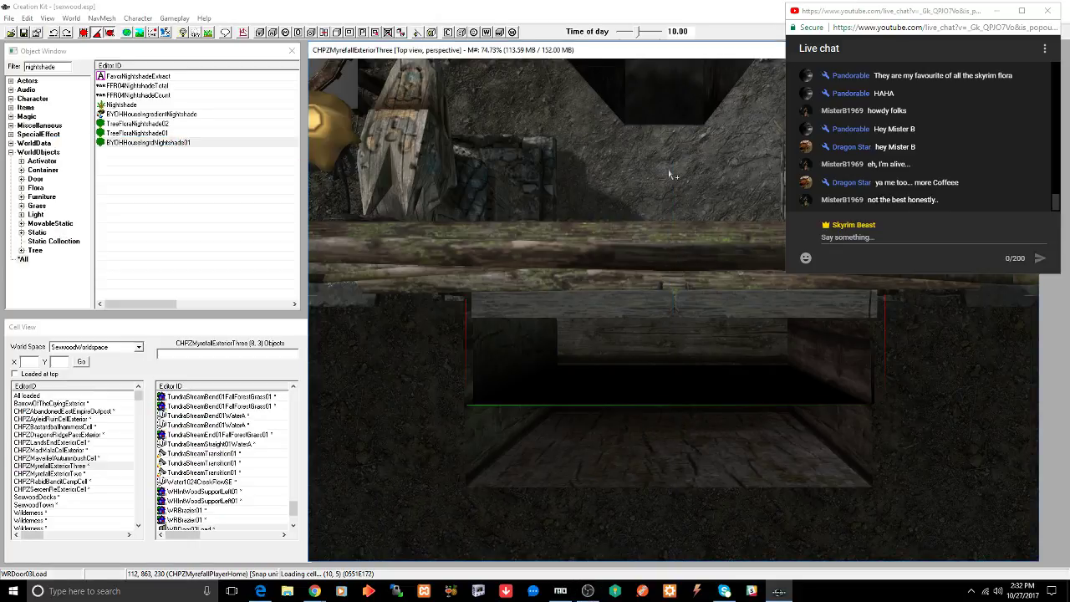
key(k)
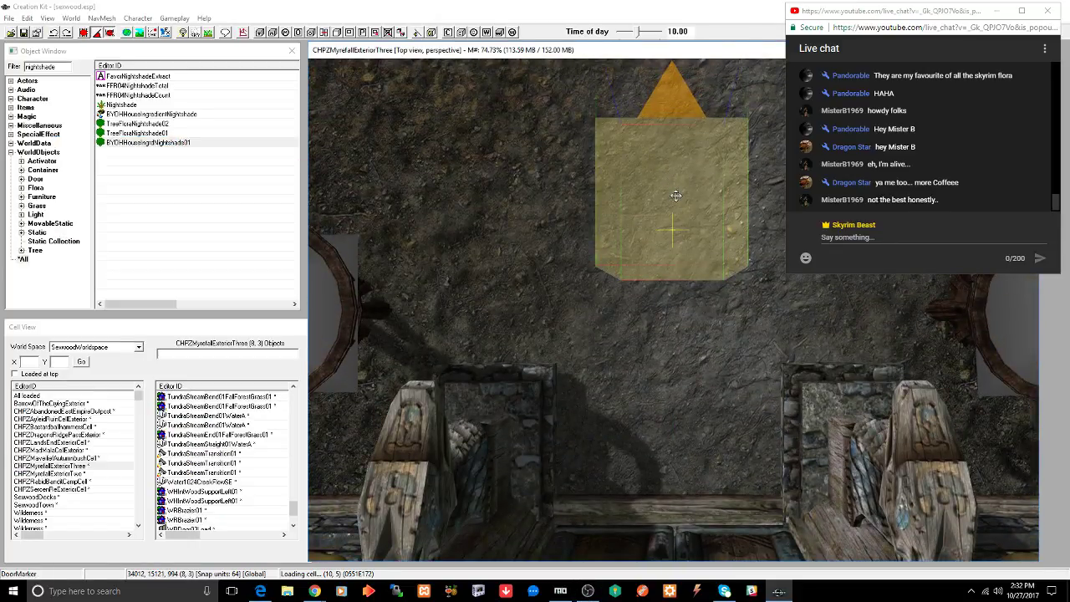
scroll(676, 197, down, 4)
scroll(676, 195, down, 3)
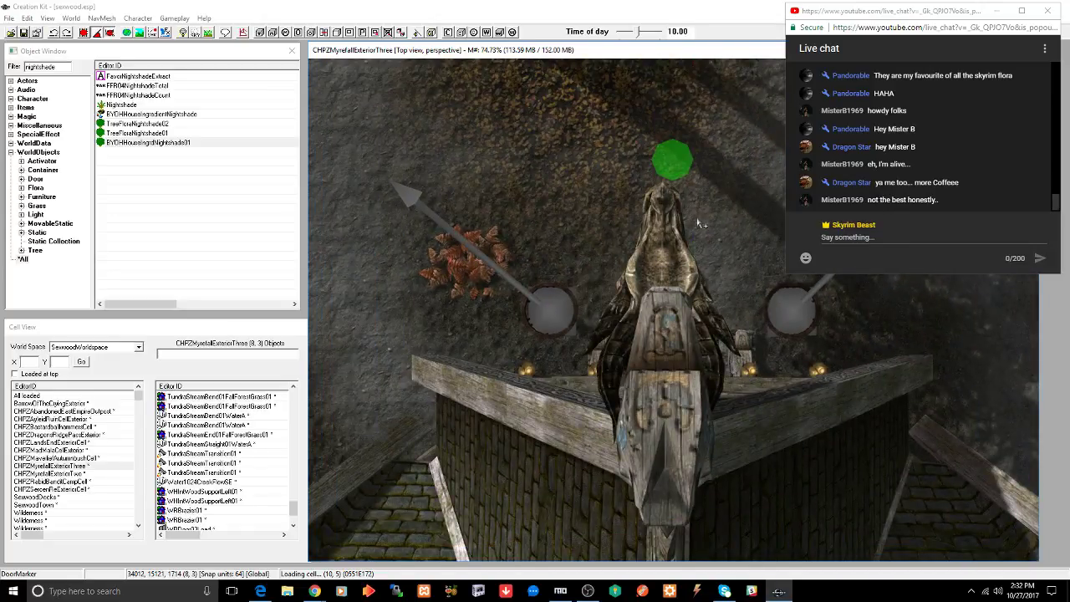
mouse_move(696, 220)
shift+middle_down()
mouse_move(614, 205)
mouse_move(529, 166)
mouse_move(503, 103)
shift+middle_up()
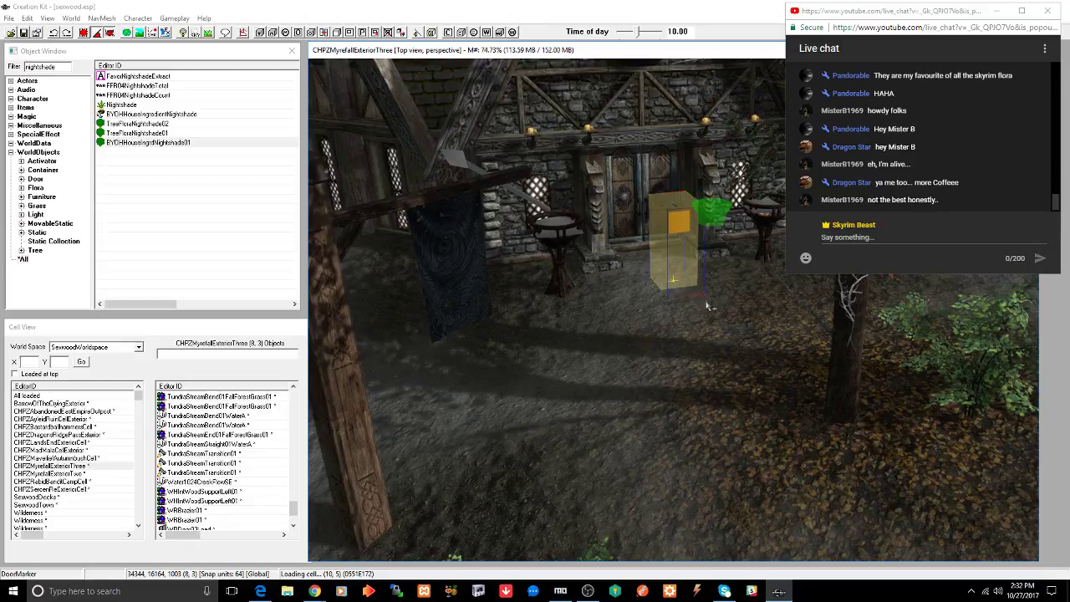
mouse_move(707, 304)
shift+middle_down()
mouse_move(681, 310)
mouse_move(707, 309)
mouse_move(714, 286)
shift+middle_up()
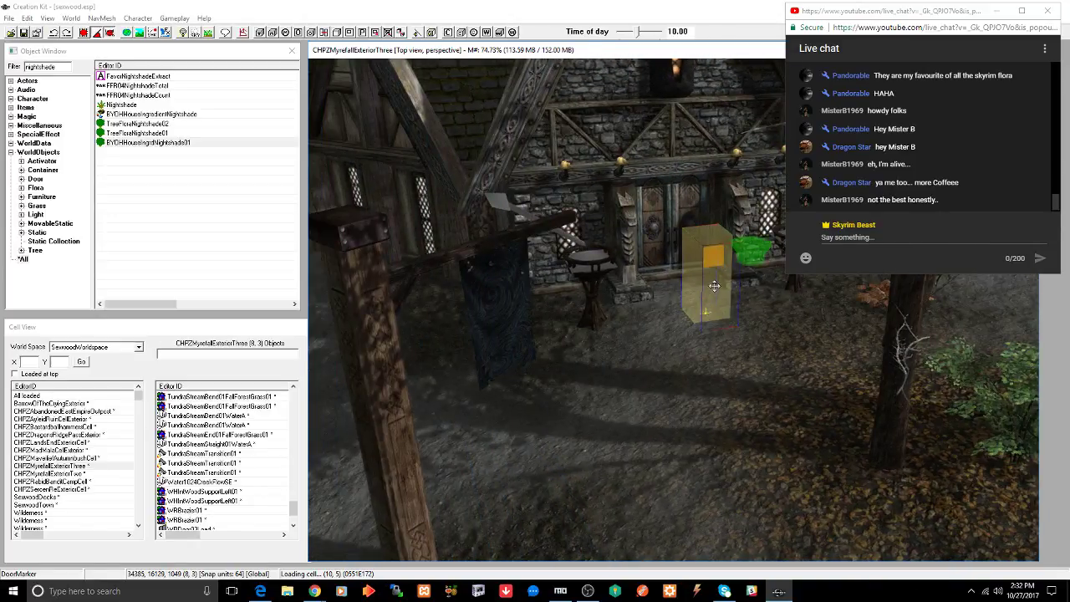
double_click(714, 286)
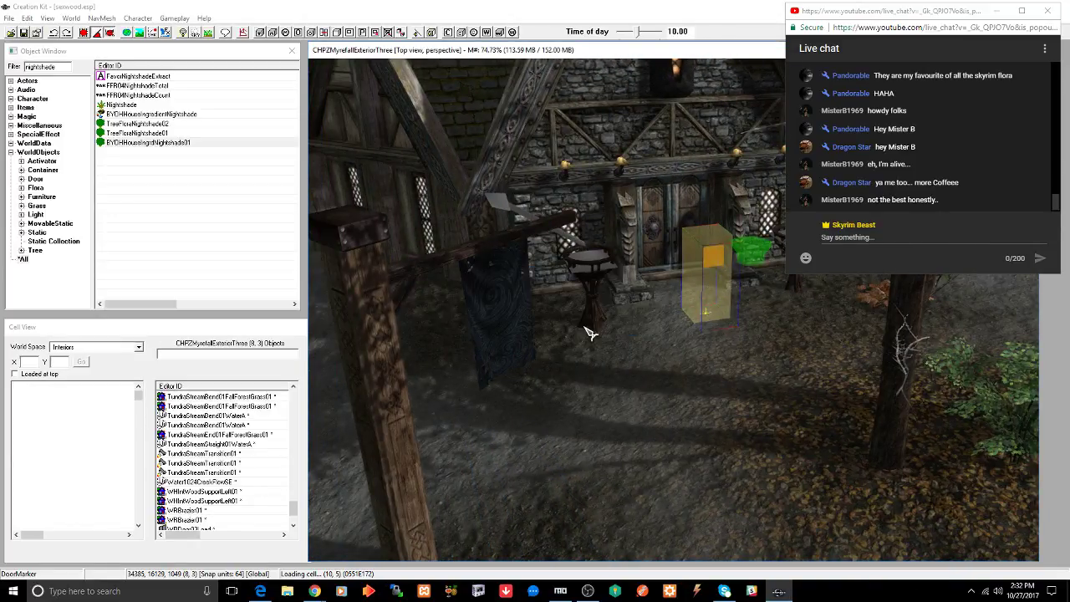
click(574, 329)
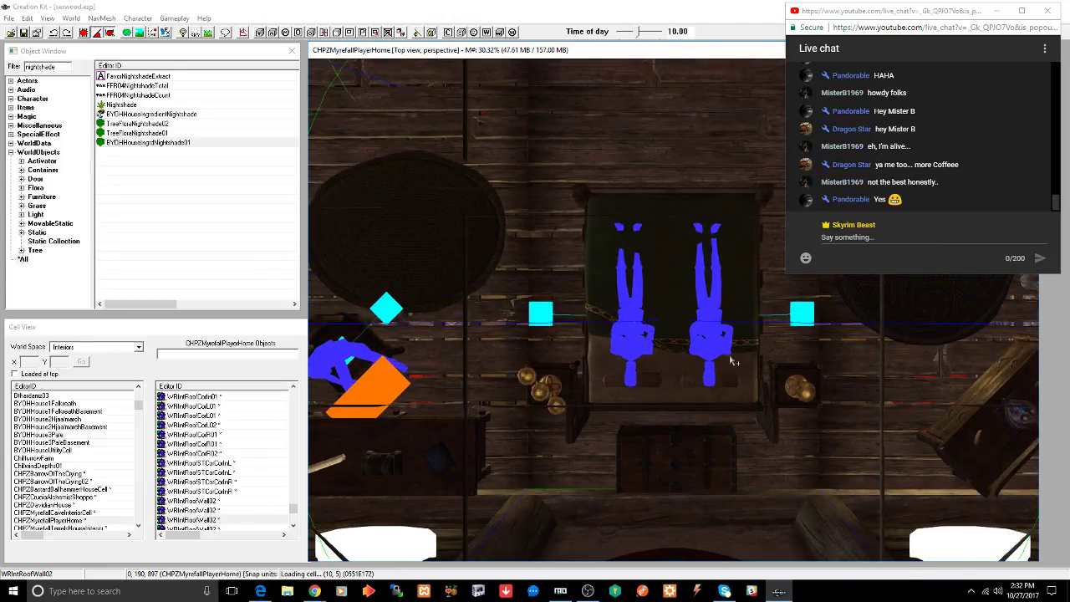
- Mark the FXSmokeChimney01 reference above the first side fire pit as Initially Disabled
shift+middle_drag(733, 361, 729, 278)
scroll(731, 278, up, 5)
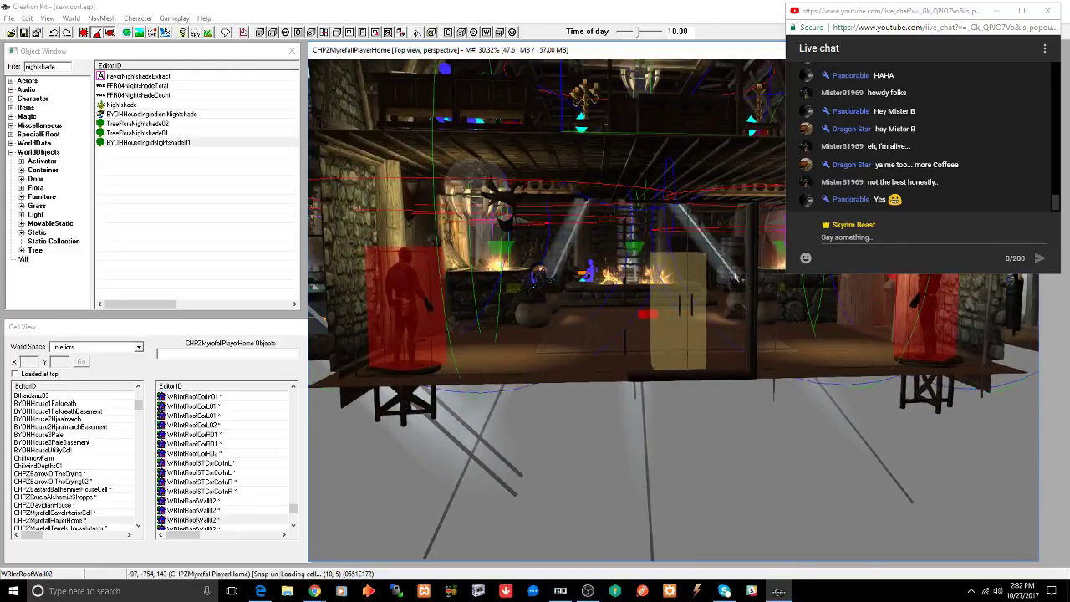
scroll(738, 278, up, 3)
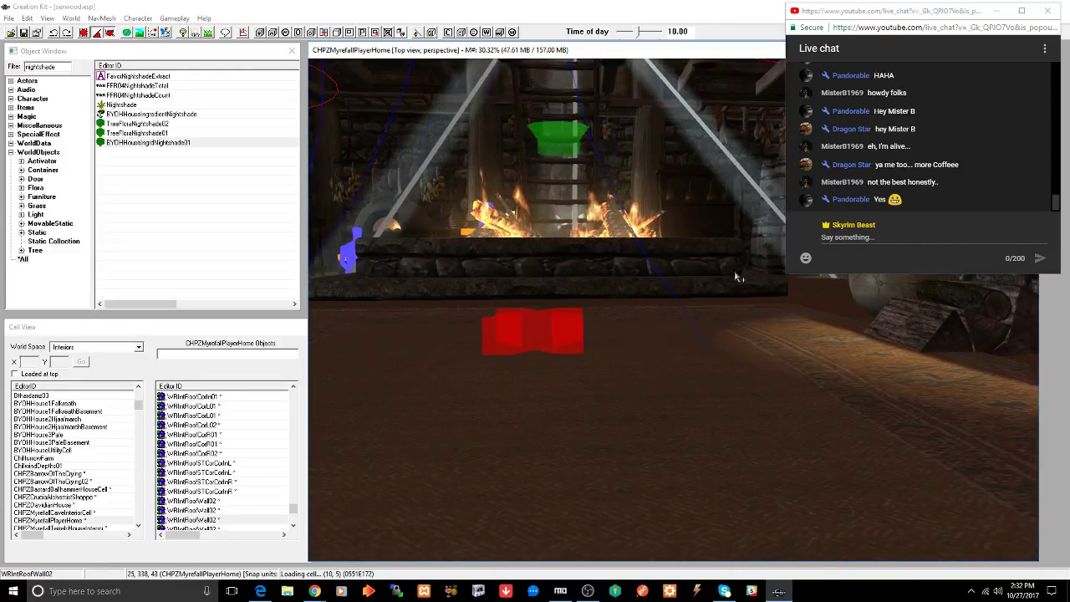
middle_drag(738, 279, 701, 297)
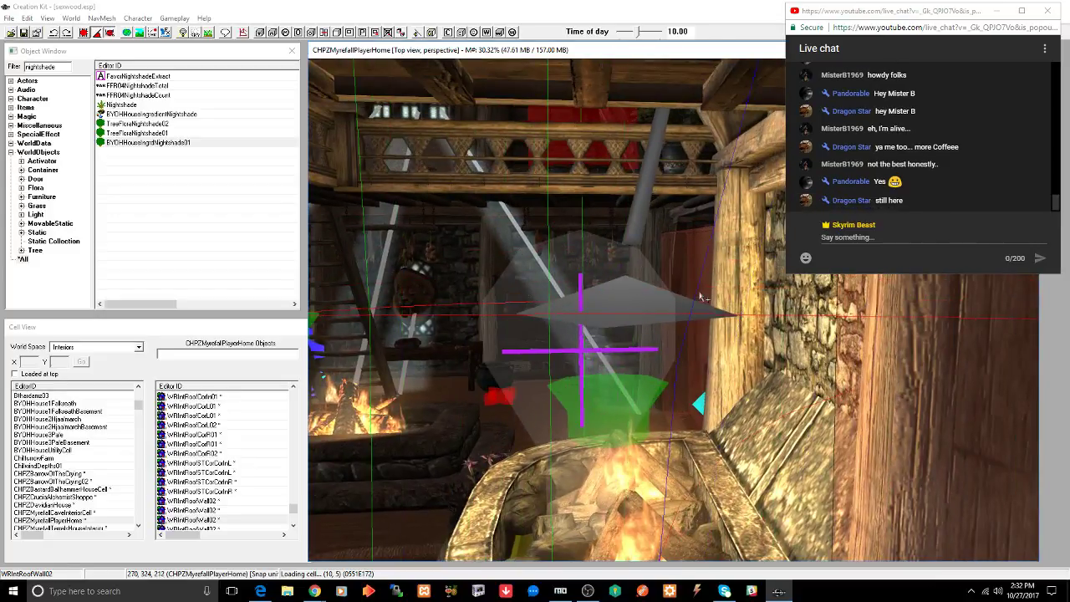
click(643, 207)
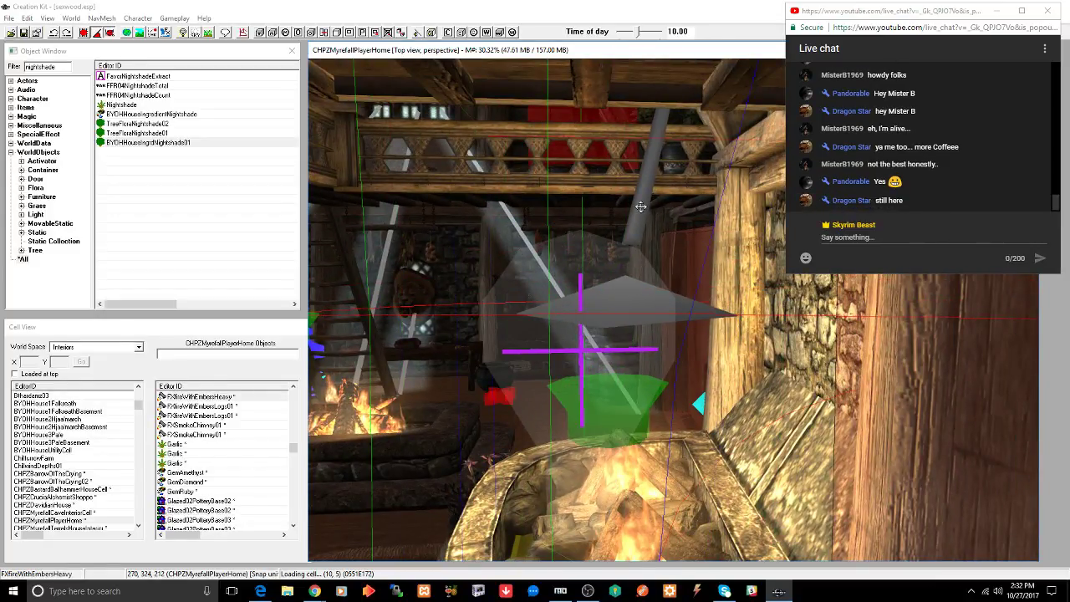
click(649, 200)
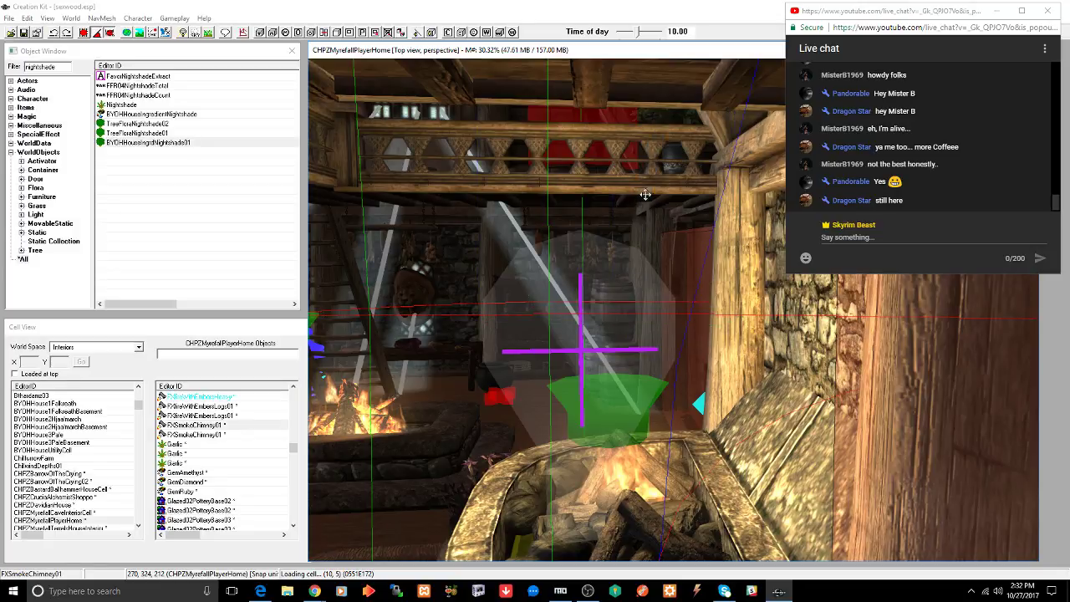
double_click(651, 201)
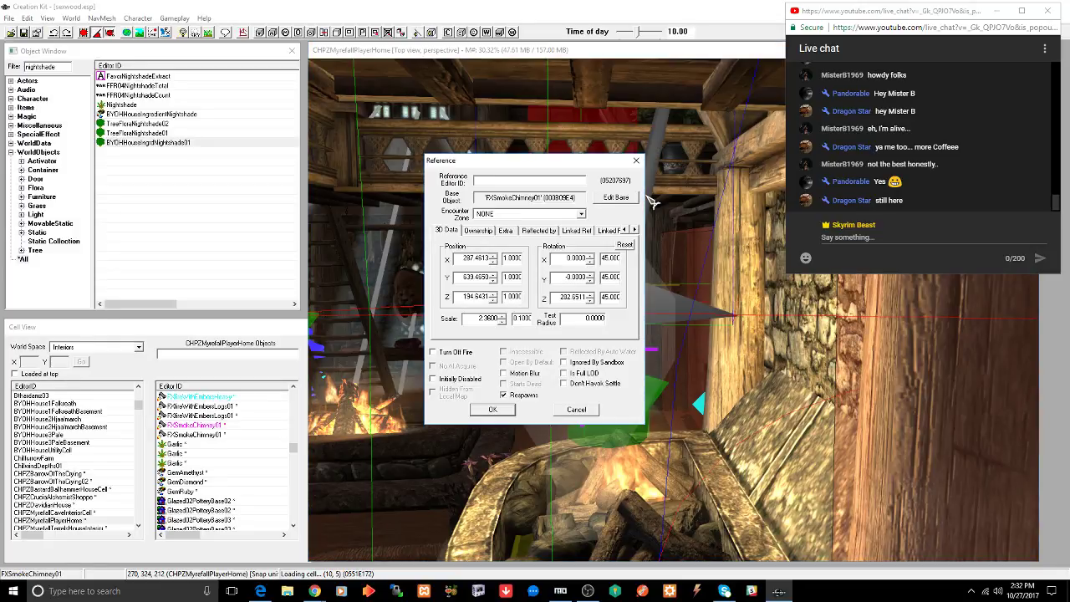
click(461, 378)
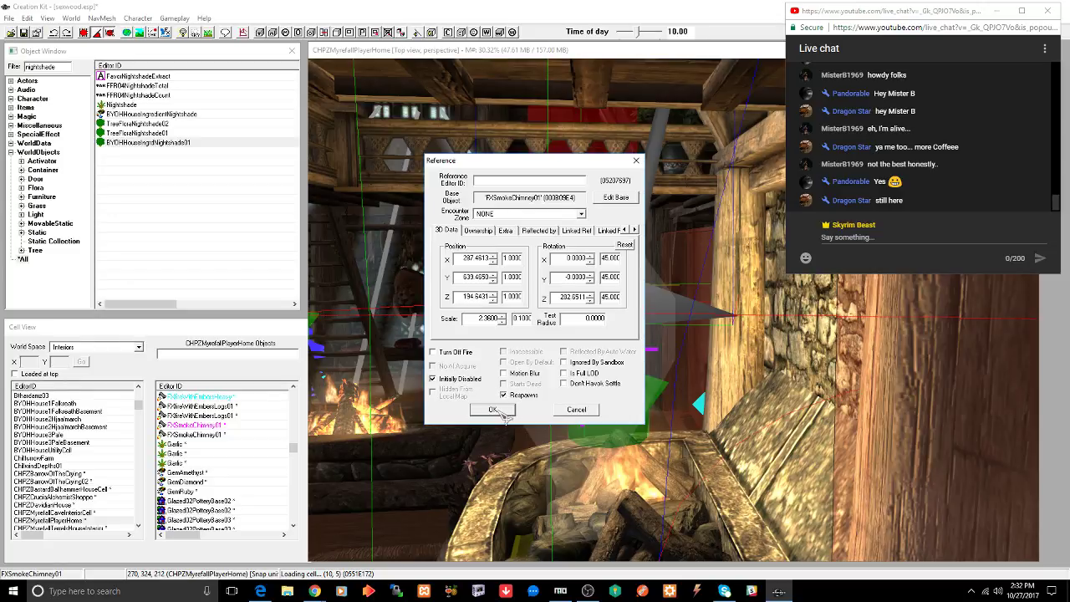
click(495, 410)
- Mark the FXSmokeChimney01 reference above the opposite side fire pit as Initially Disabled
scroll(564, 405, down, 5)
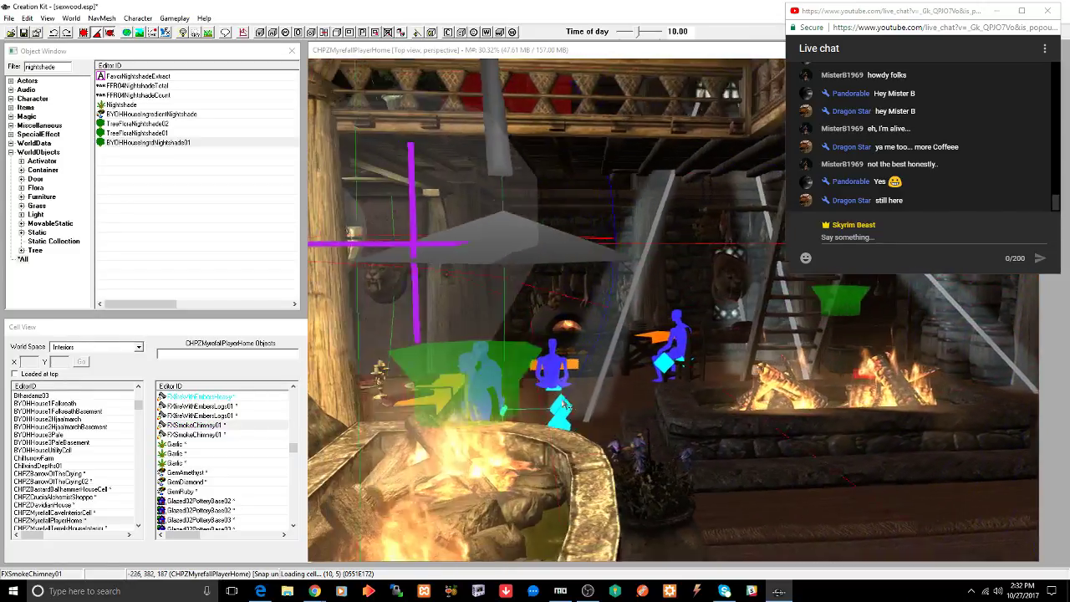
middle_drag(565, 404, 566, 402)
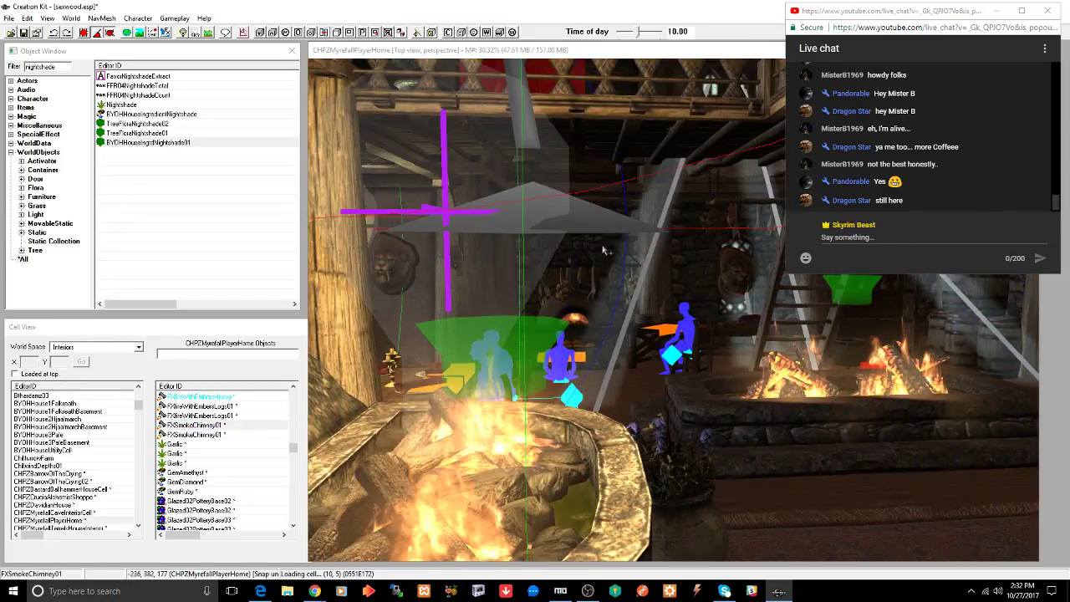
click(602, 212)
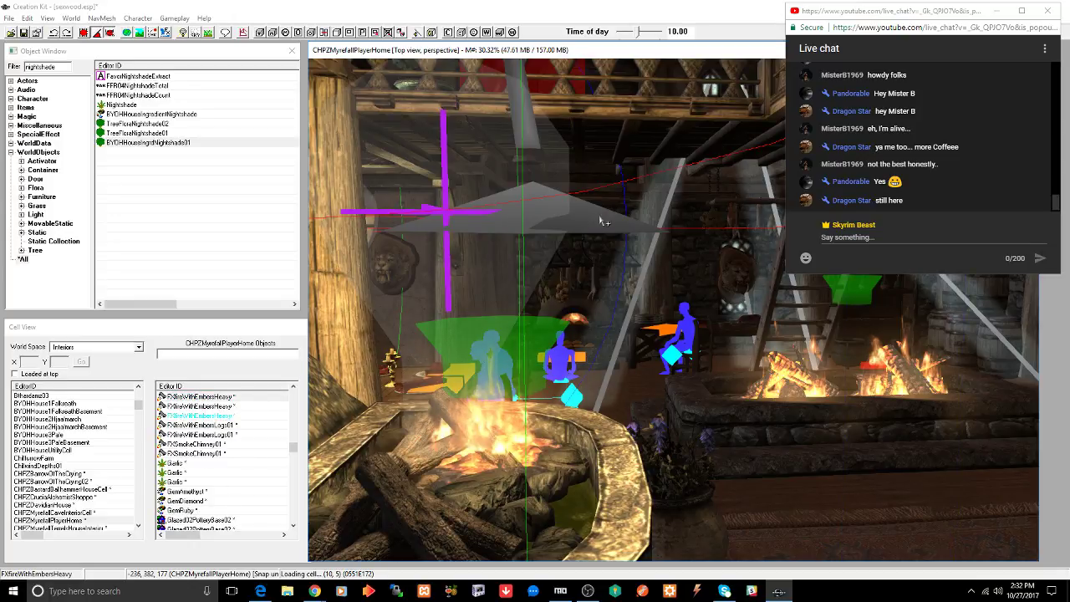
double_click(601, 221)
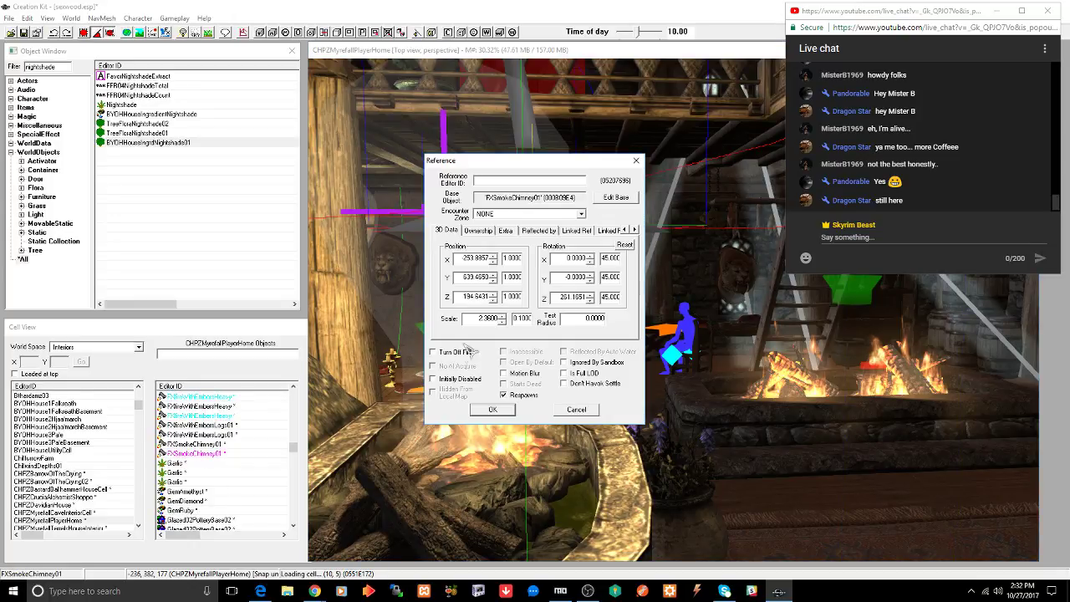
click(473, 378)
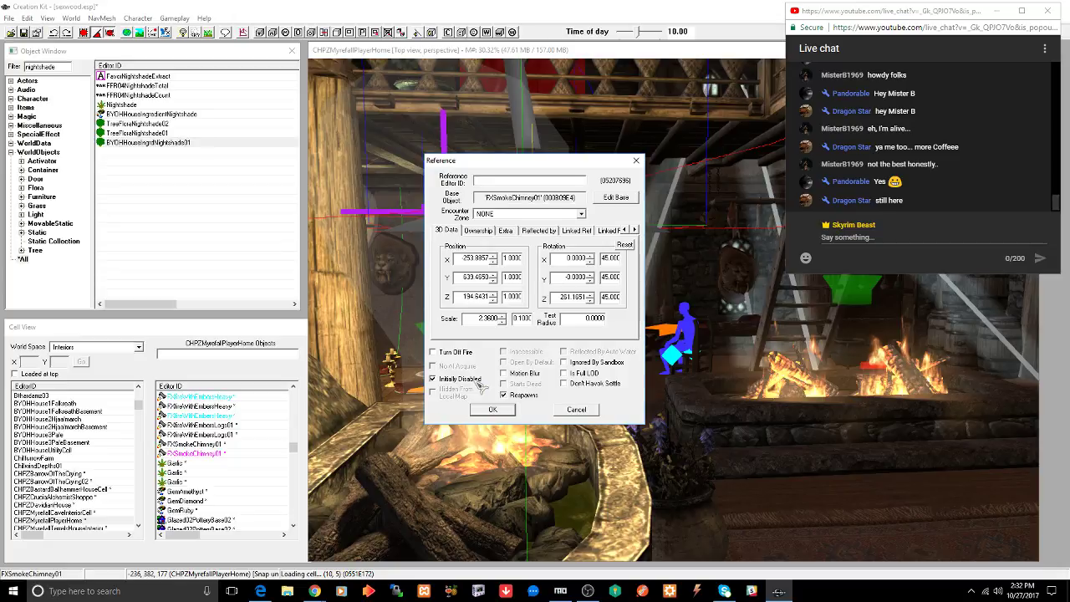
click(505, 412)
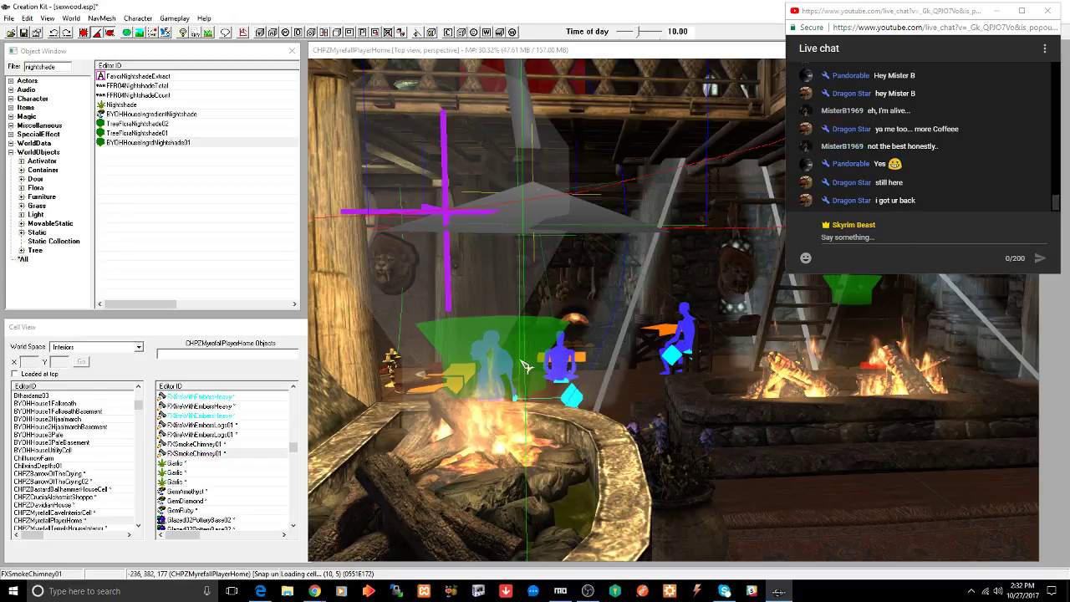
- Review the reference settings of the fire pit's WRFireLightShadow01 light and of the XMarker on the hall floor
double_click(483, 291)
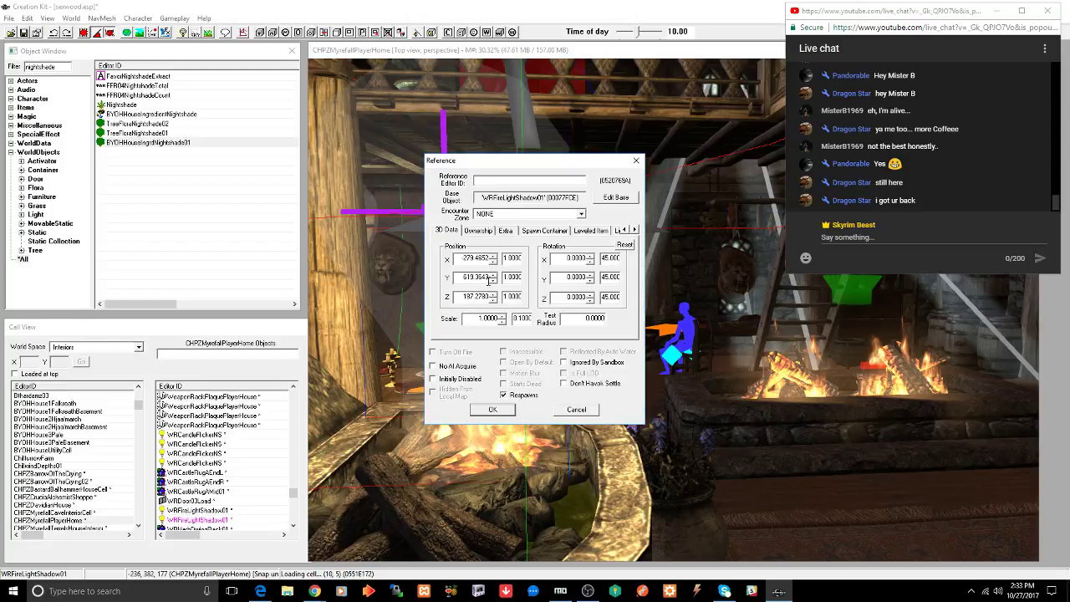
click(502, 411)
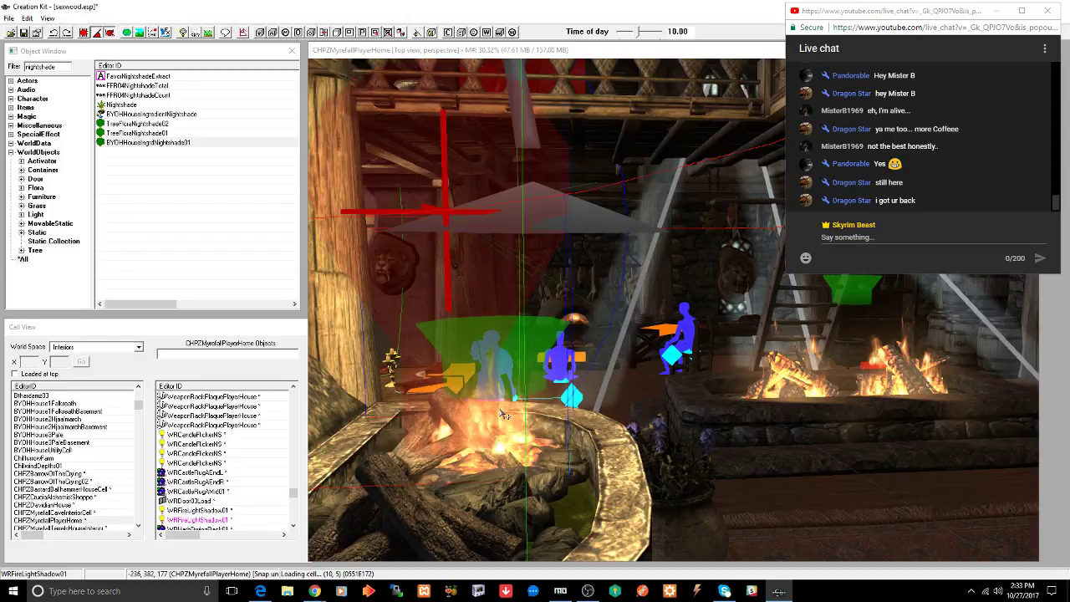
scroll(706, 461, up, 3)
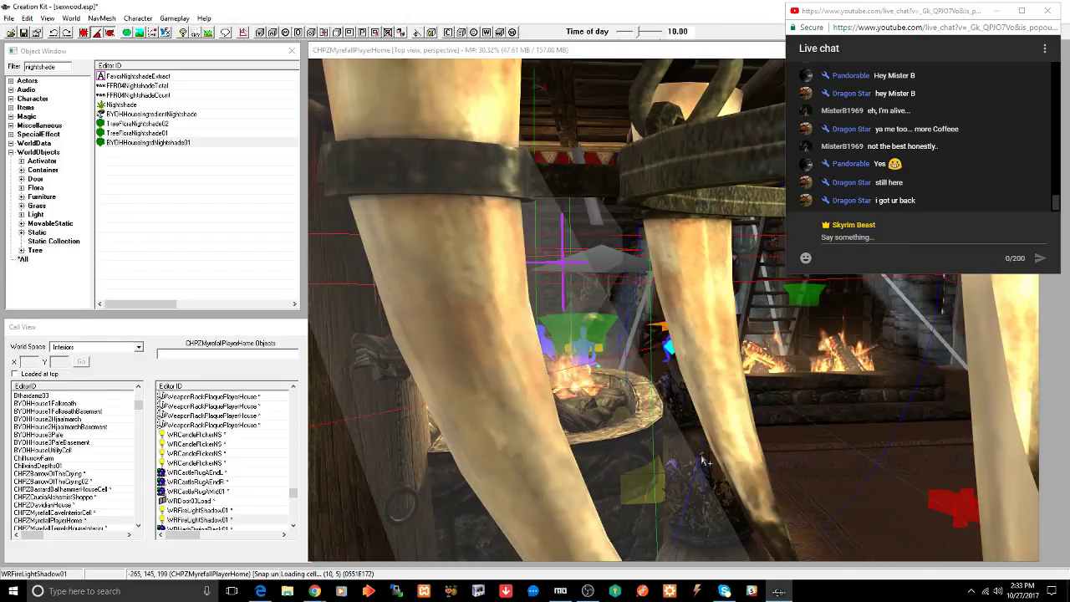
scroll(706, 461, down, 5)
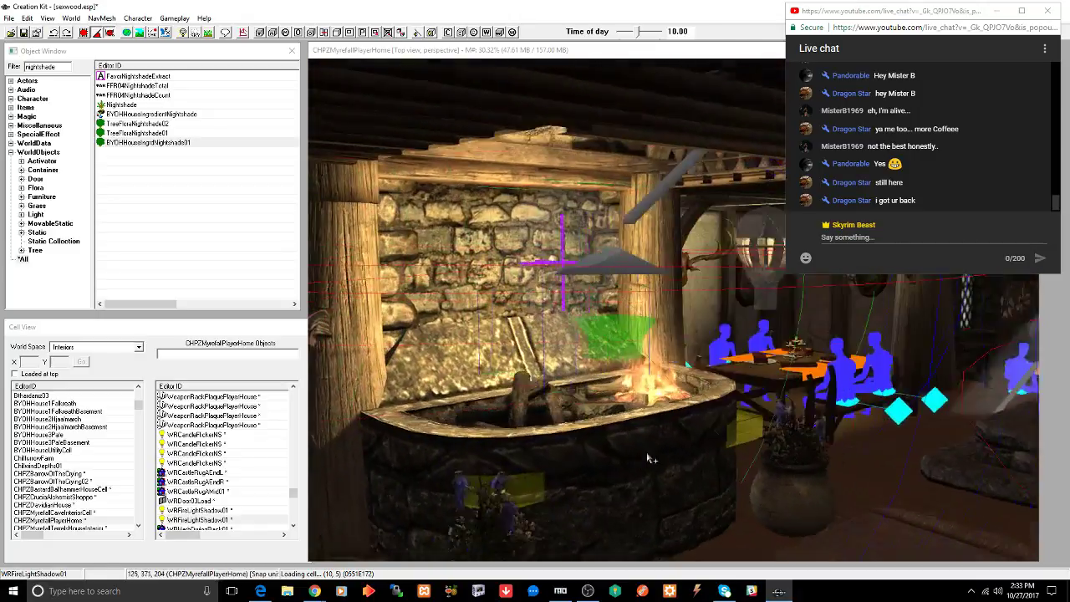
scroll(640, 443, up, 3)
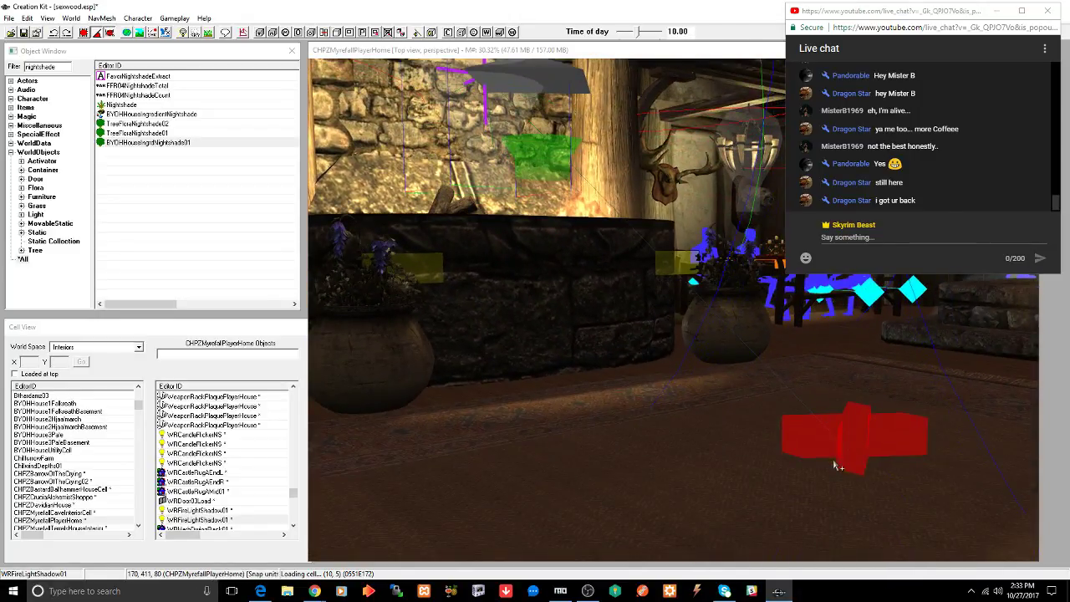
click(851, 441)
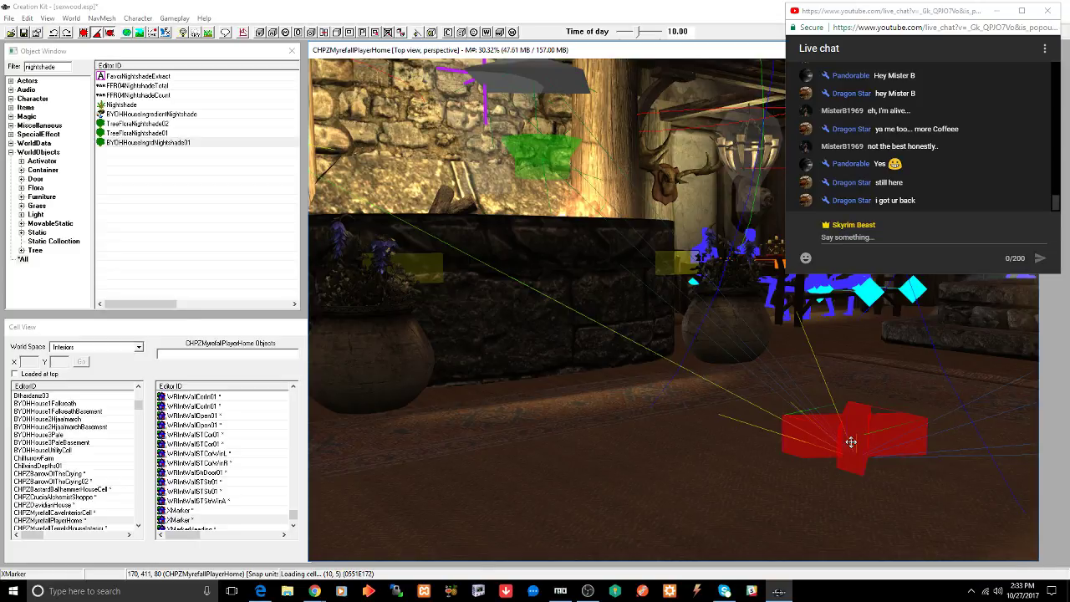
double_click(850, 441)
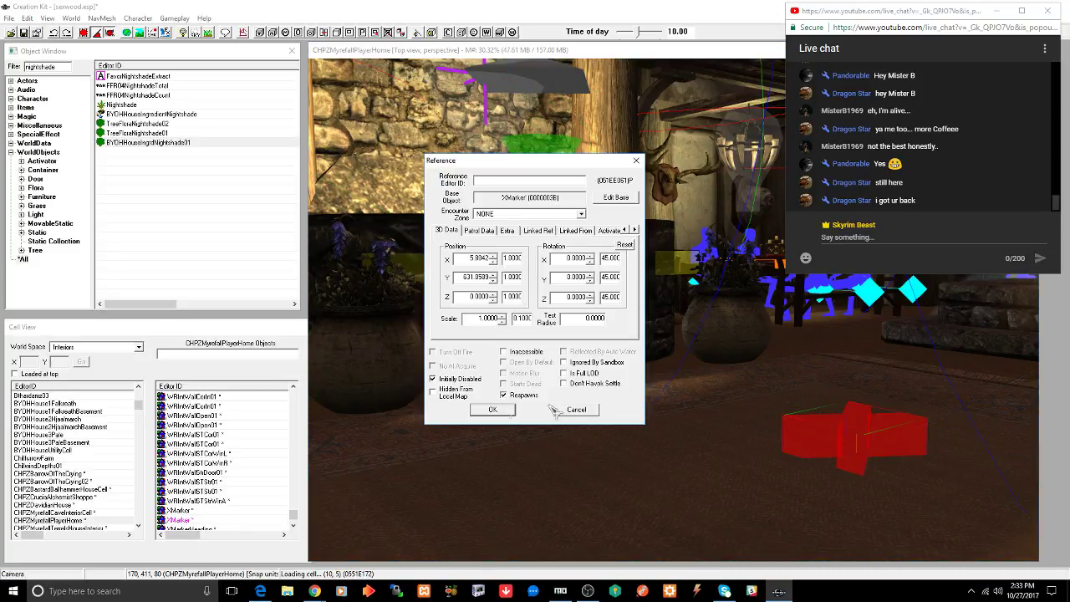
click(577, 411)
- Recheck the Initially Disabled setting of the FXSmokeChimney01 reference above the second fire pit
middle_drag(569, 370, 578, 389)
click(618, 294)
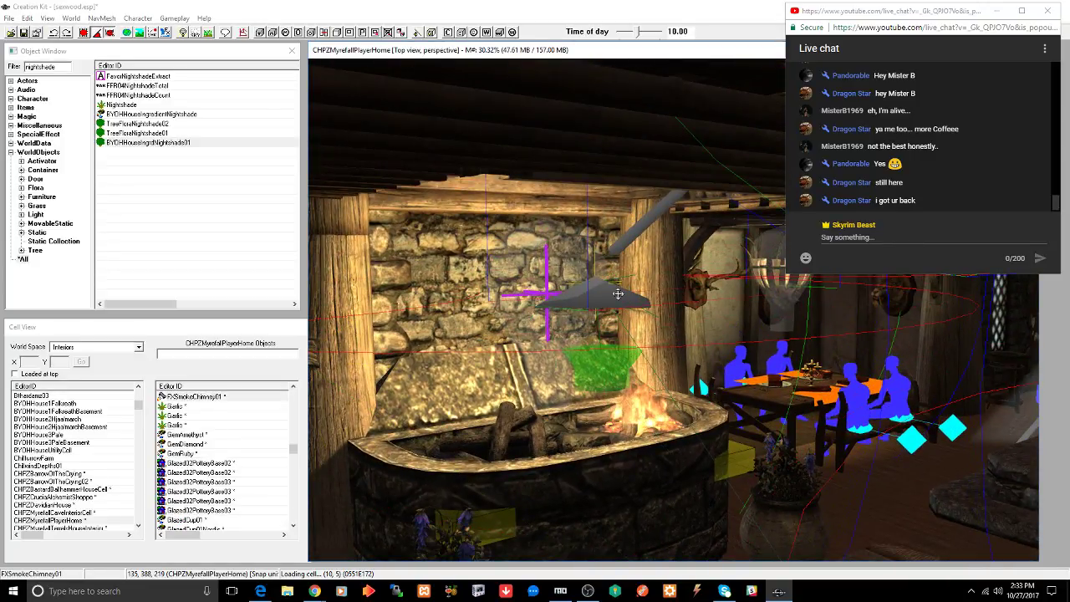
double_click(618, 293)
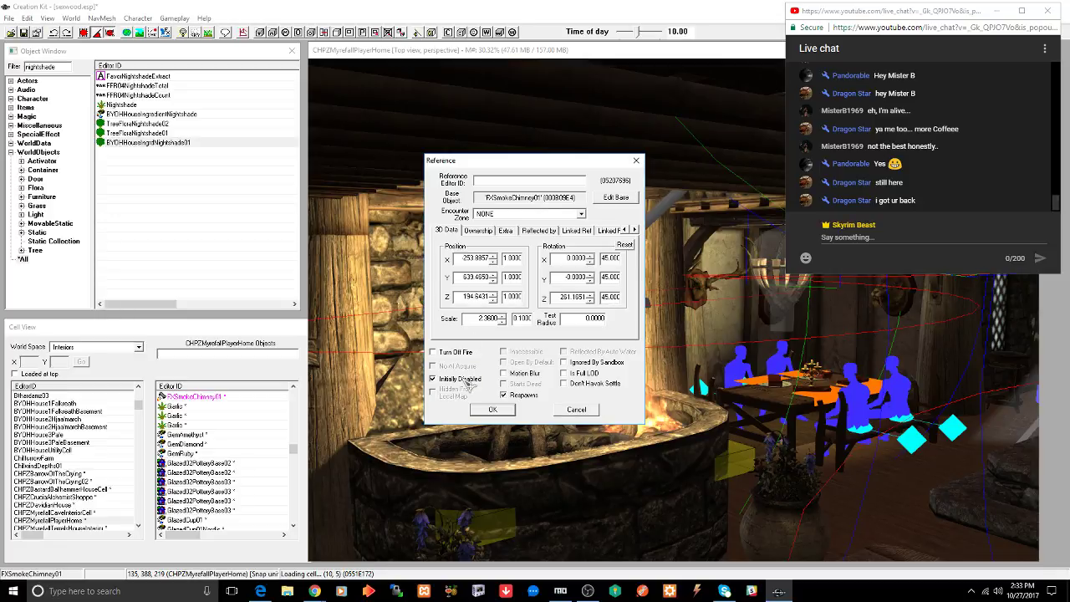
click(492, 410)
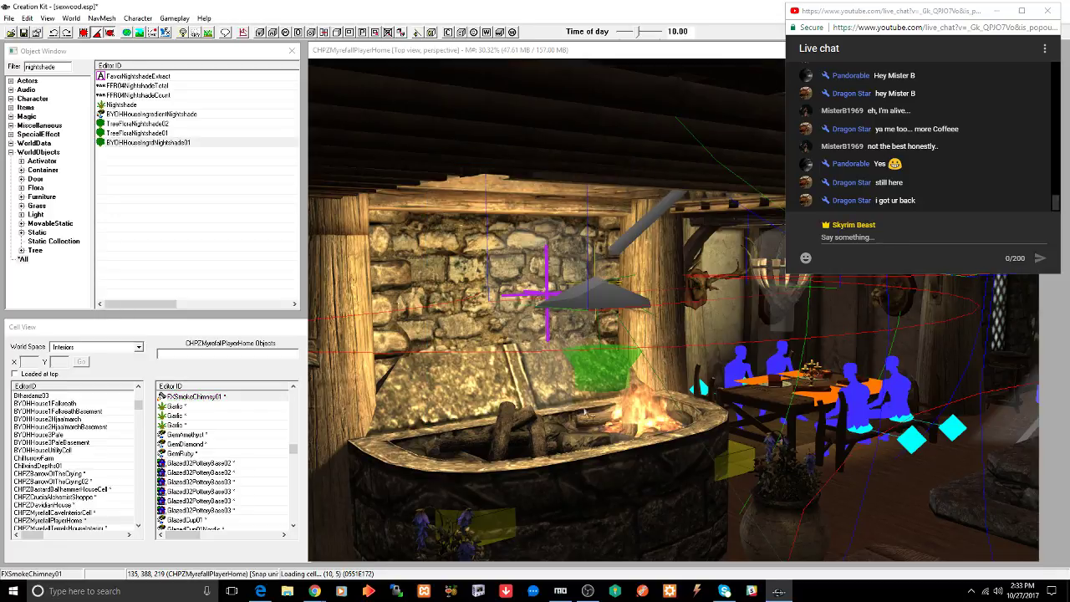
- Rotate the first fire pit's FXSmokeChimney01 reference to 270 degrees about Z, check its reference settings, and save the plugin
mouse_move(585, 414)
shift+middle_down()
mouse_move(734, 397)
mouse_move(677, 396)
shift+middle_up()
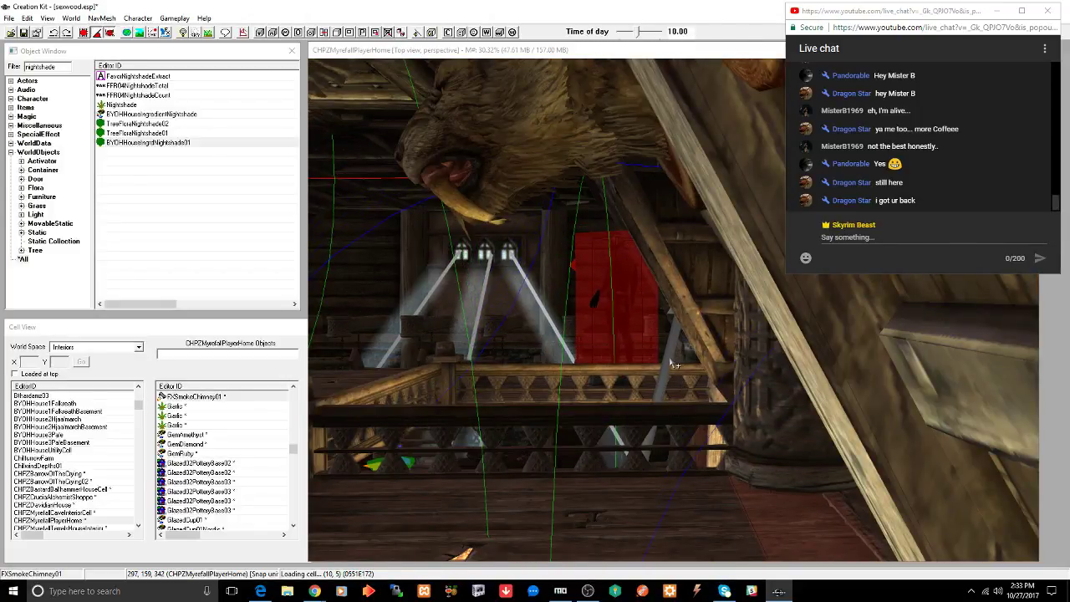
shift+middle_drag(670, 359, 612, 385)
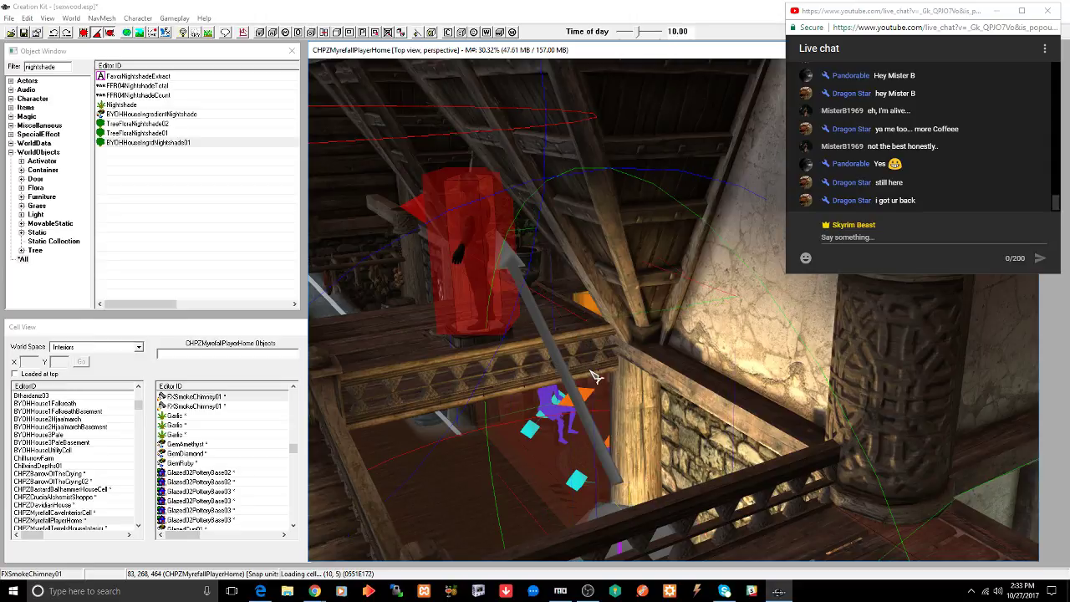
right_click(595, 376)
click(564, 378)
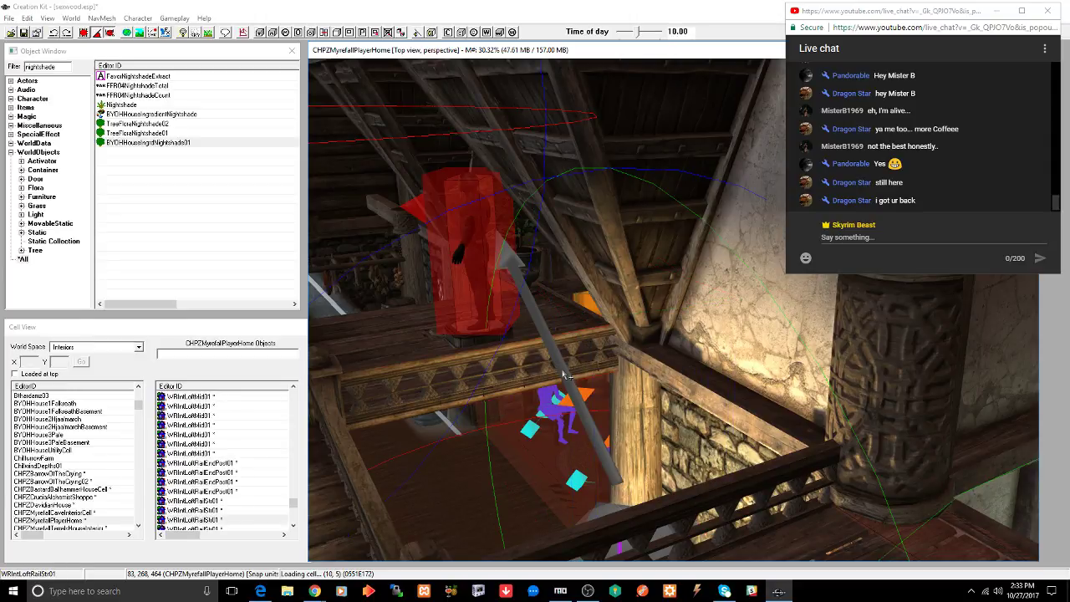
shift+middle_drag(564, 374, 636, 382)
scroll(637, 382, up, 2)
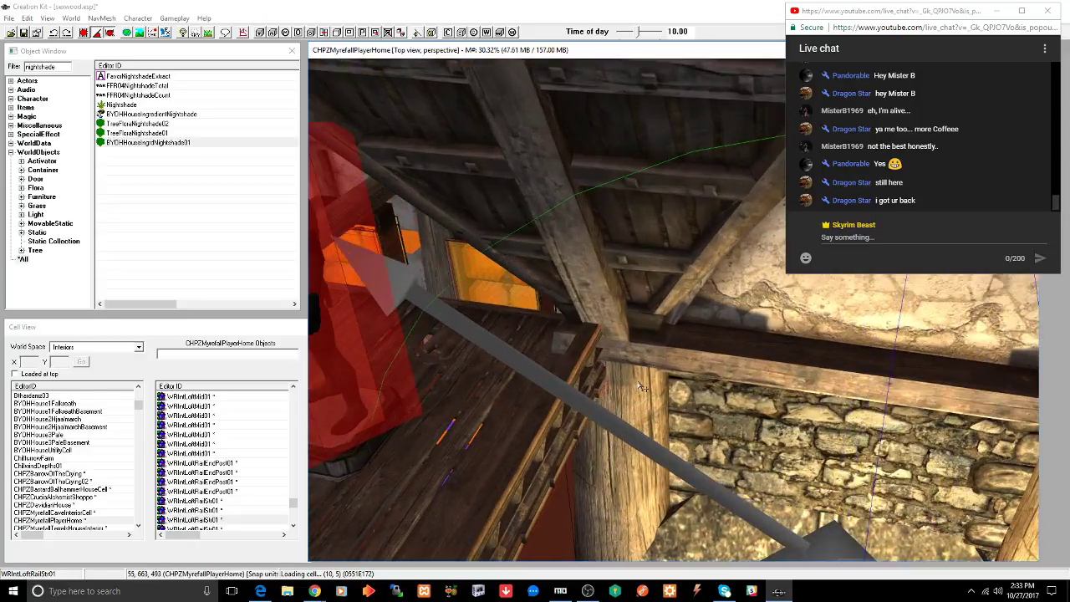
click(562, 393)
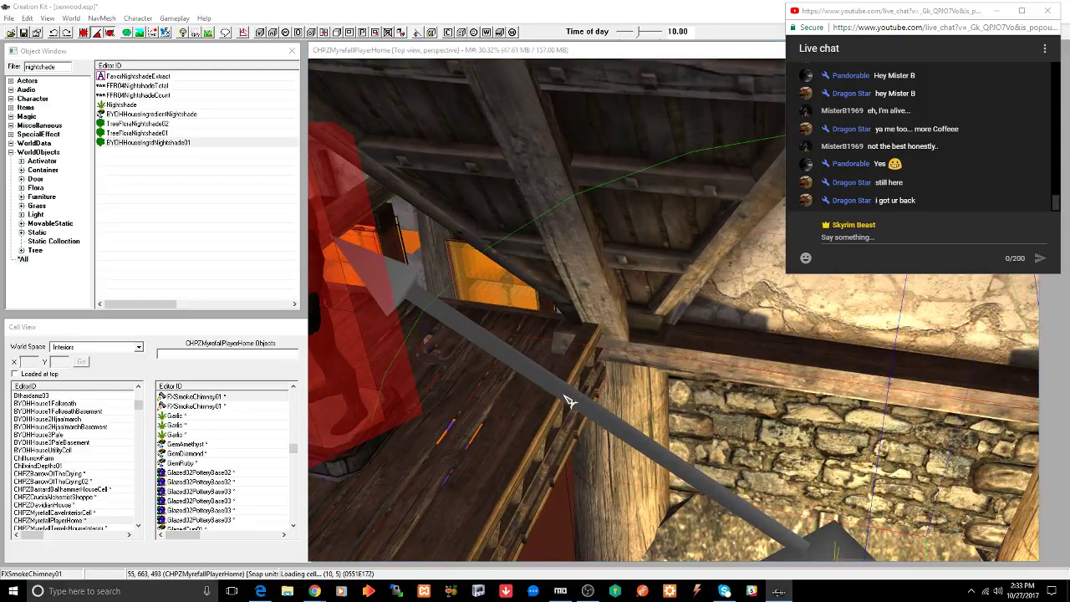
double_click(563, 394)
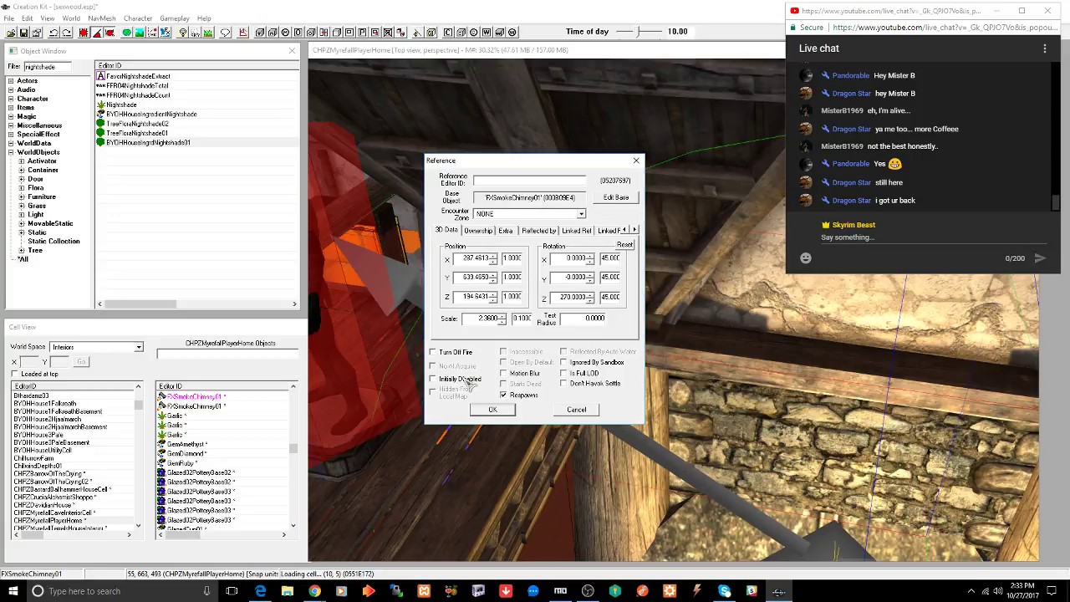
click(492, 410)
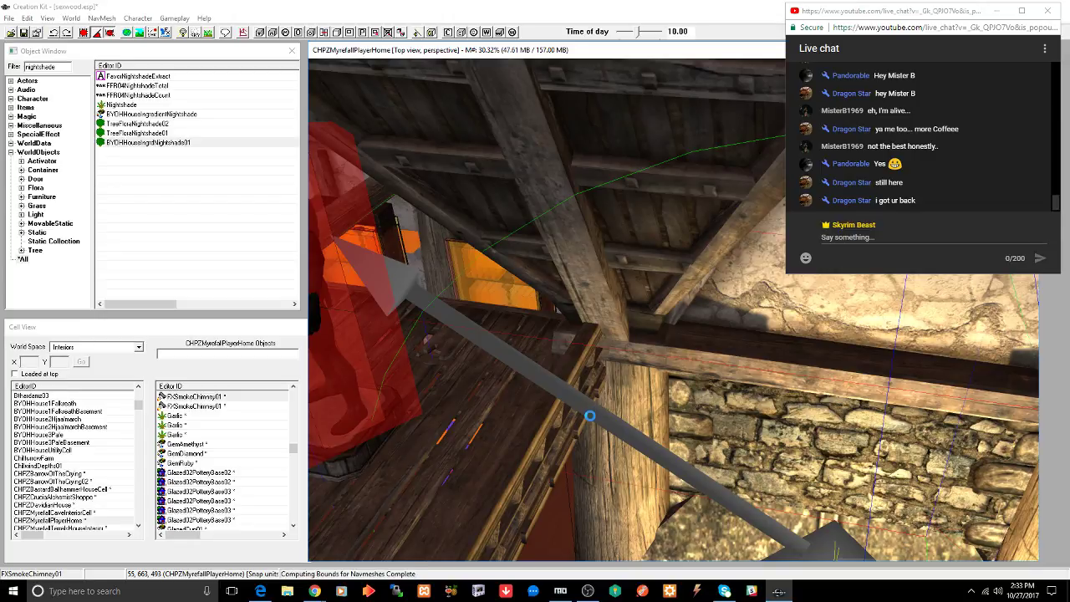
- Follow the interior's DoorMarker to its linked exterior cell CHPZMyrefallExteriorThree and select the DoorMarker in front of the house entrance
mouse_move(592, 415)
shift+middle_down()
mouse_move(699, 414)
mouse_move(658, 384)
mouse_move(621, 383)
mouse_move(645, 386)
mouse_move(645, 377)
shift+middle_up()
scroll(654, 382, up, 6)
double_click(702, 332)
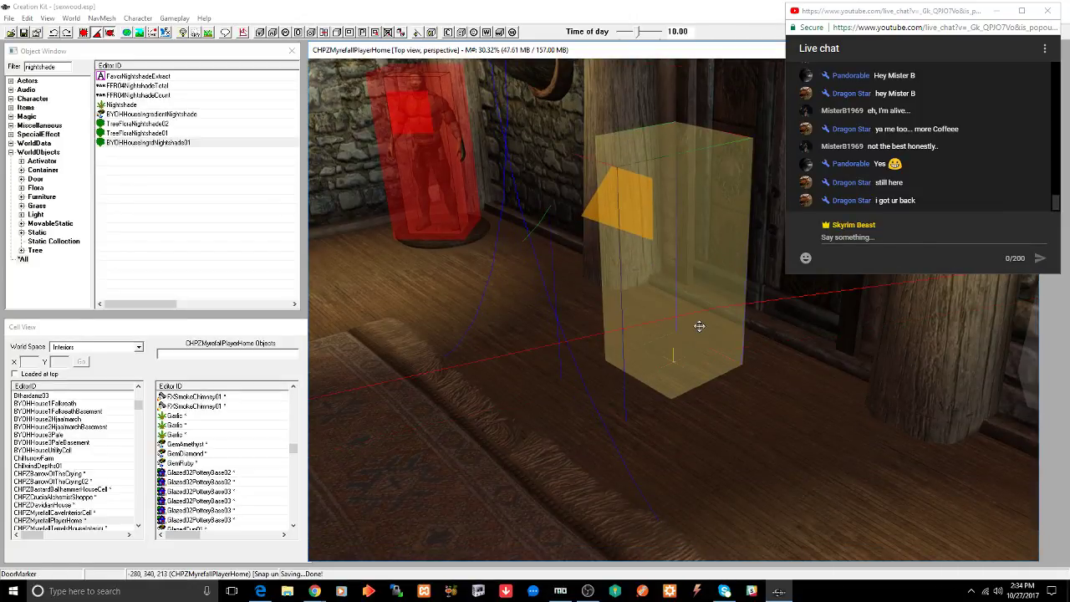
click(576, 330)
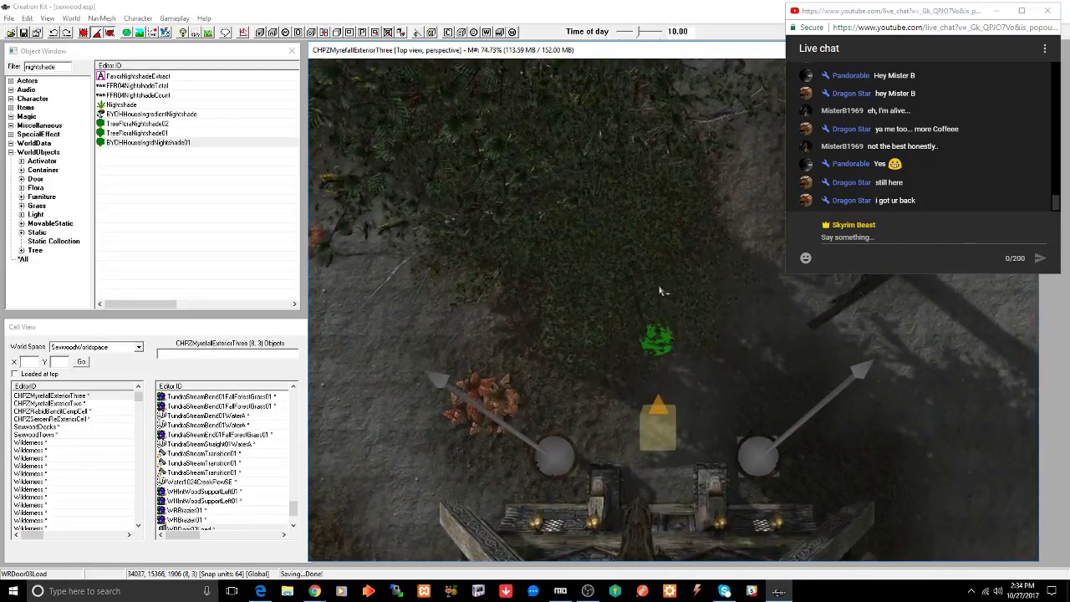
click(671, 377)
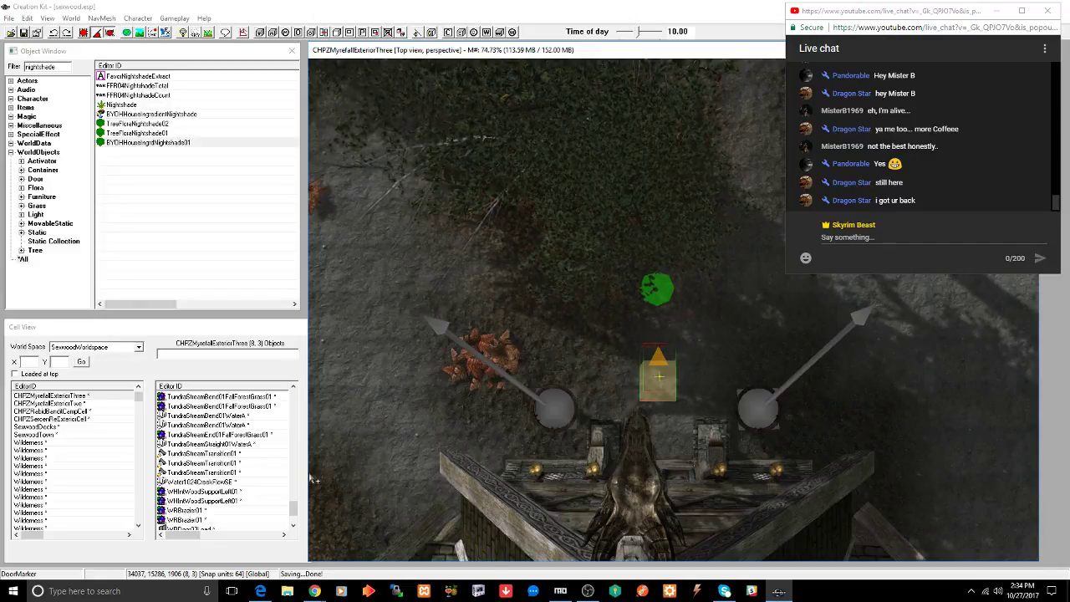
- Switch to Chrome, close the Facebook group tab, and play the suggested documentary The Next Nostradamus
mouse_move(313, 589)
click(308, 560)
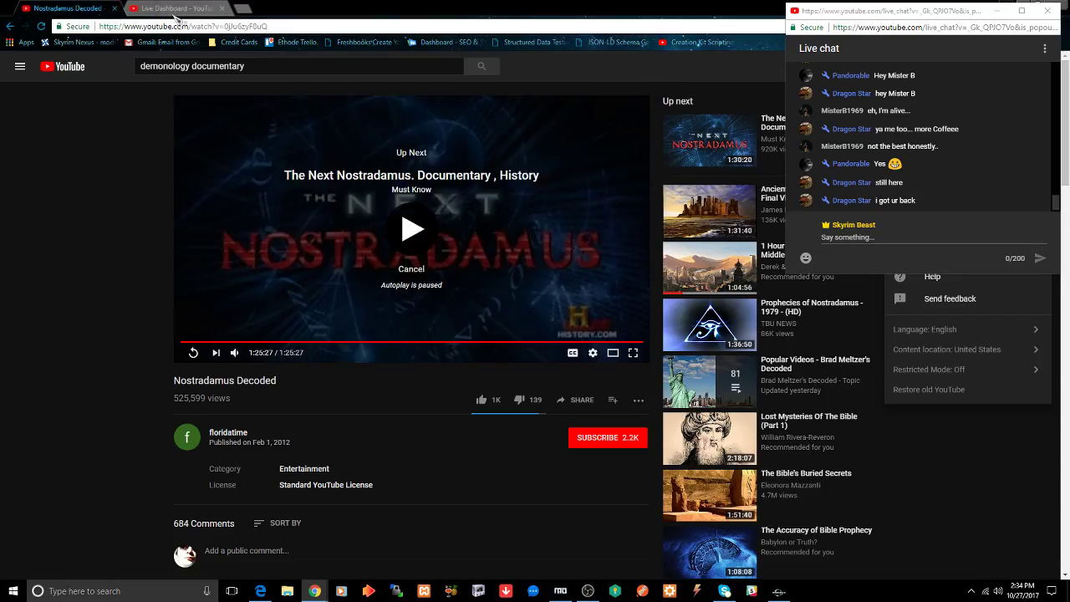
click(104, 8)
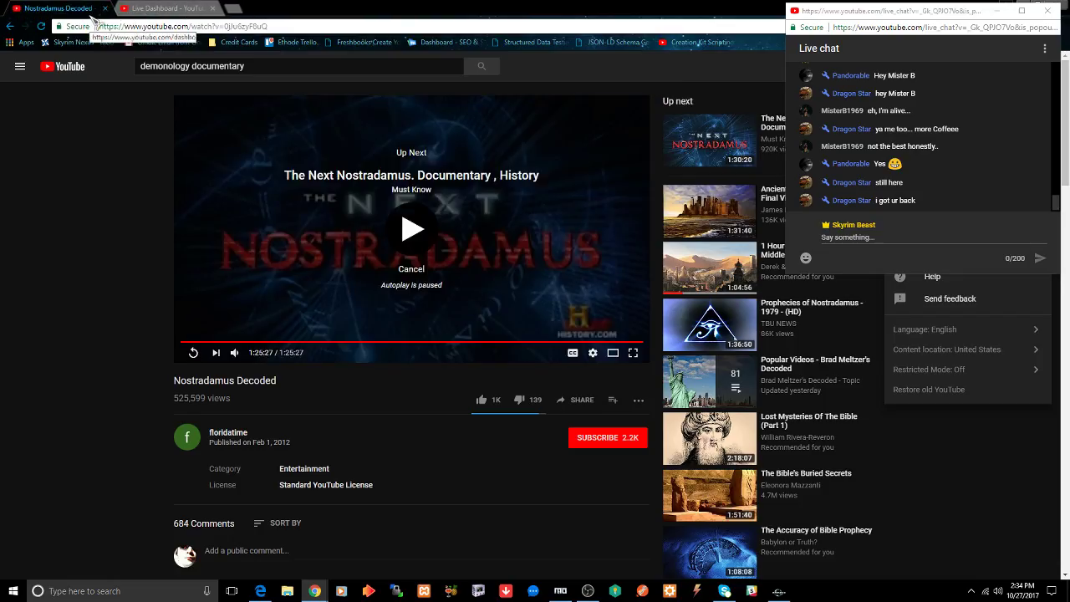
click(418, 238)
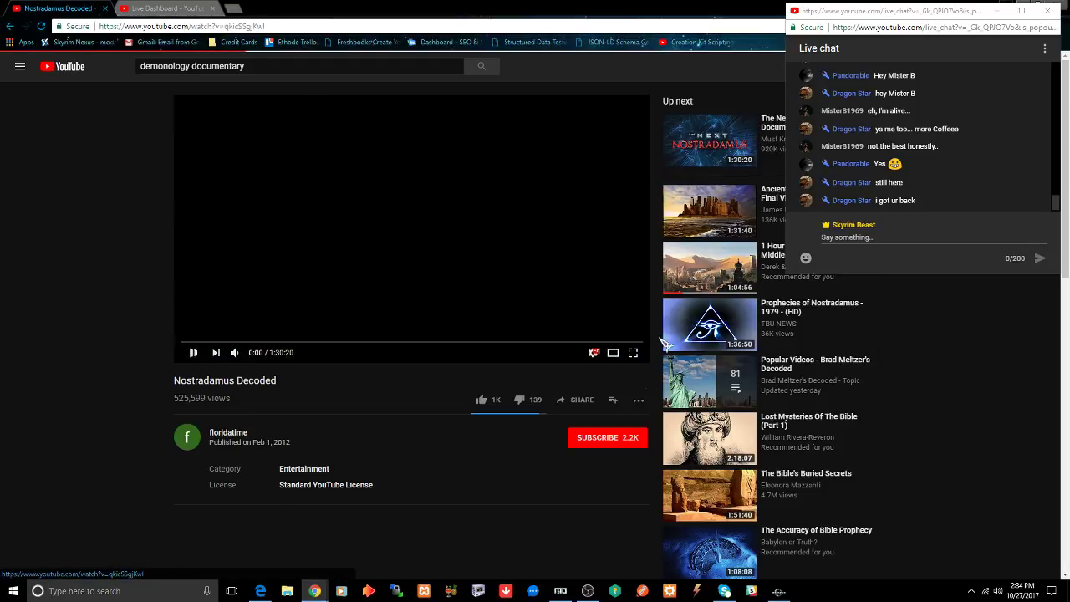
- Move the Live chat pop-out clear of the browser's window controls and open the stream's Live Dashboard
click(779, 590)
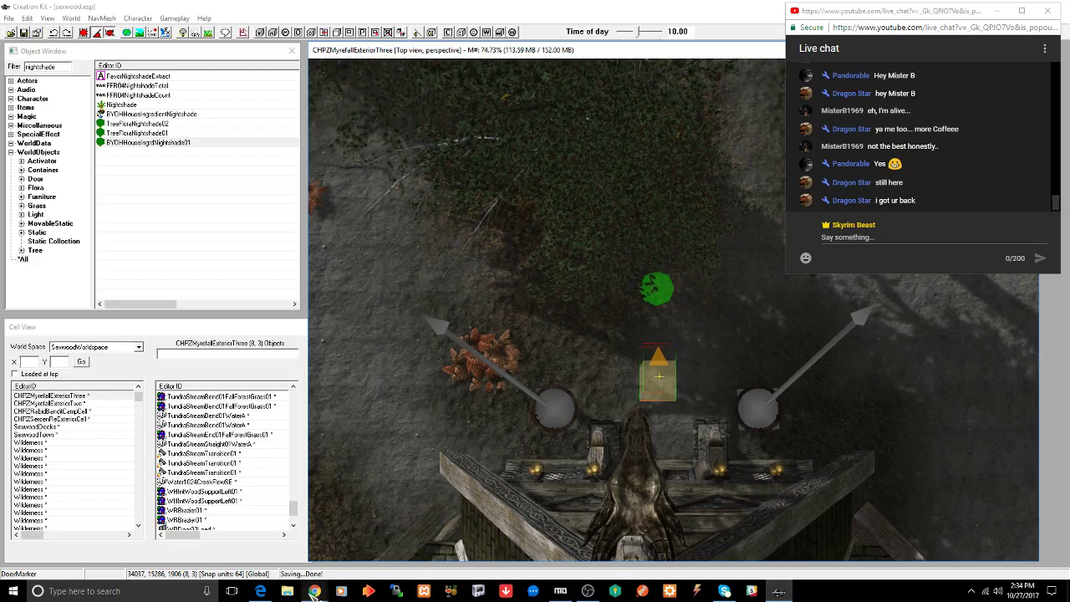
click(267, 538)
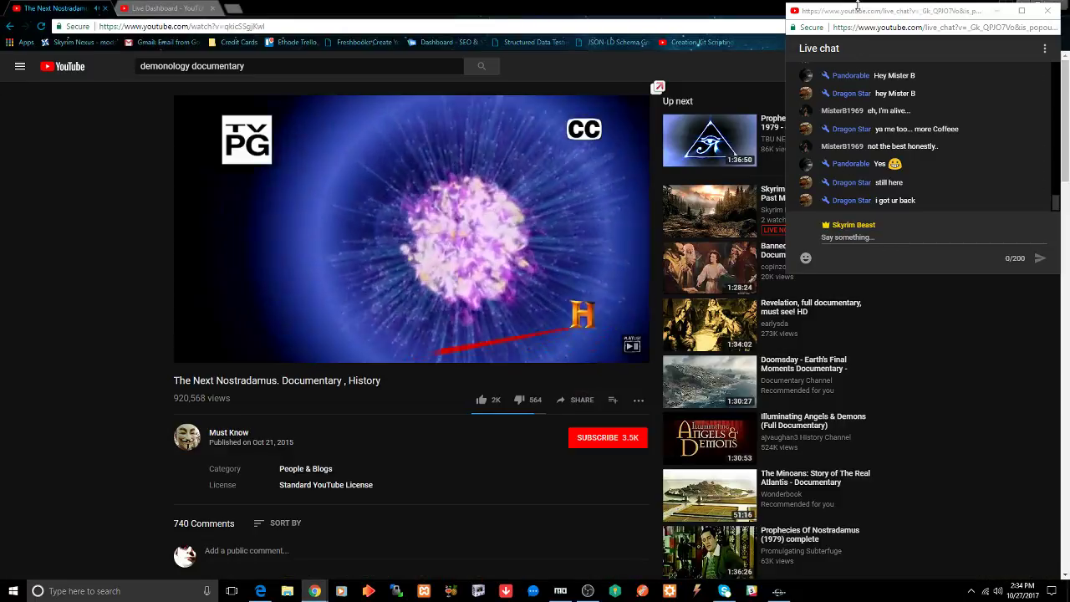
drag(859, 12, 360, 35)
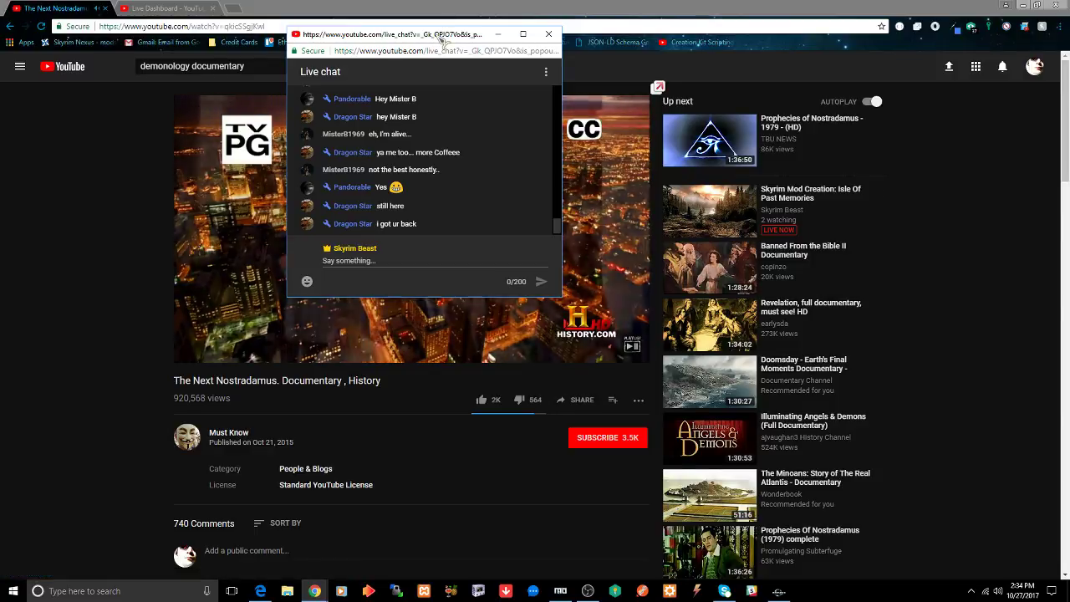
drag(451, 25, 834, 25)
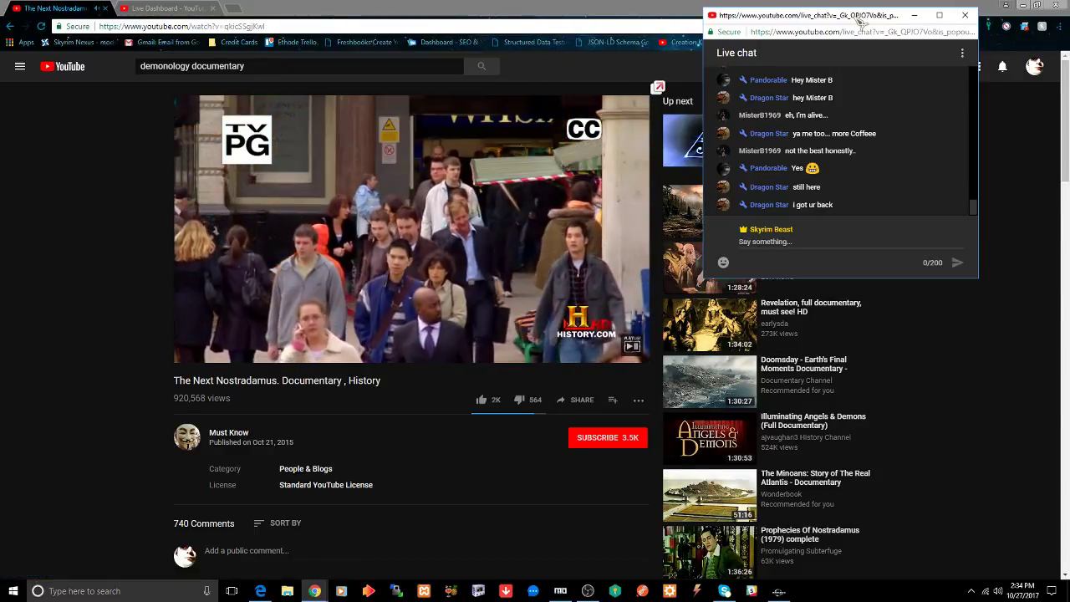
click(159, 8)
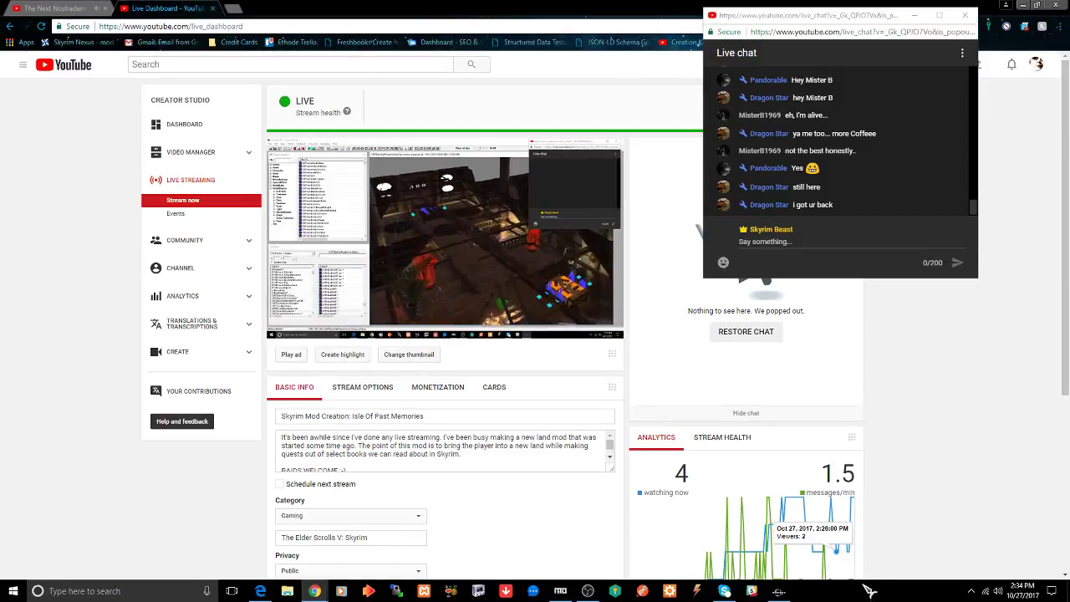
- Switch back to the Creation Kit and inspect the house exterior, the waterfall cliff and the surrounding yard
click(778, 590)
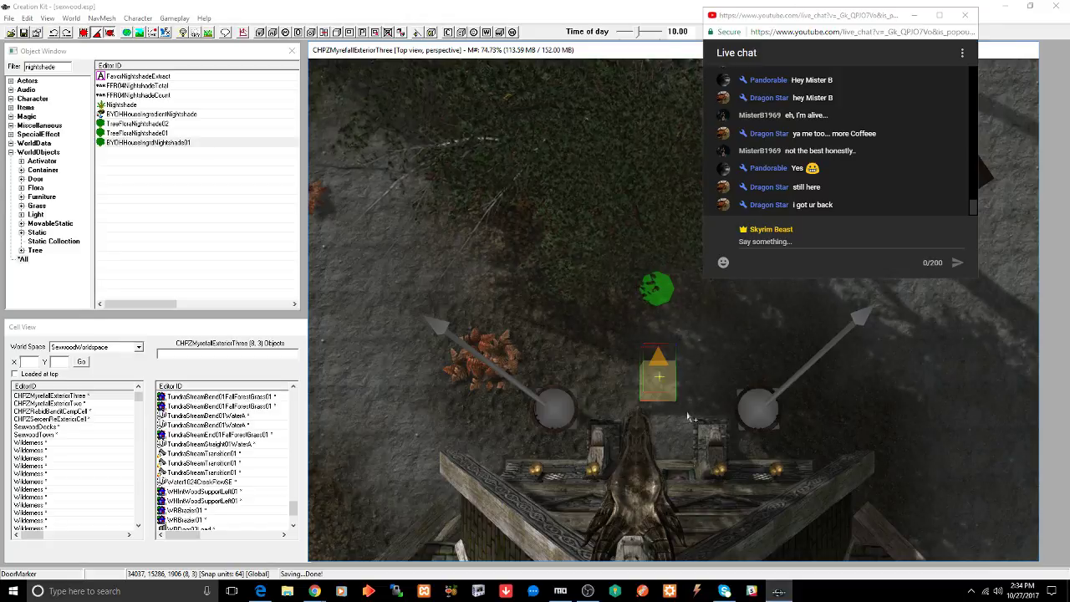
mouse_move(693, 391)
shift+middle_down()
mouse_move(608, 377)
mouse_move(544, 315)
mouse_move(483, 316)
mouse_move(562, 347)
mouse_move(526, 318)
shift+middle_up()
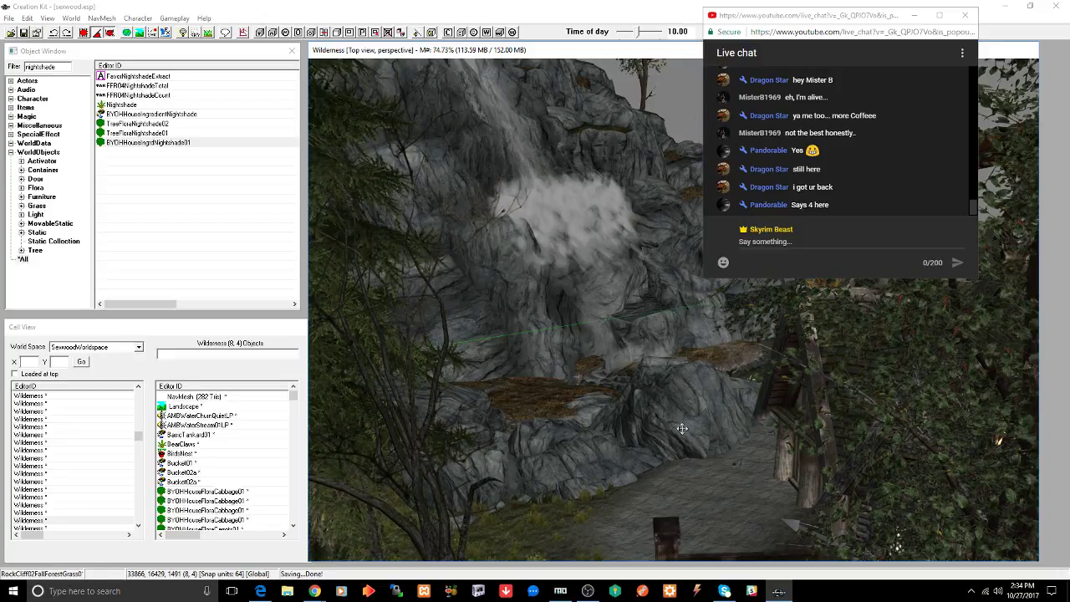
shift+middle_drag(682, 429, 725, 454)
shift+middle_drag(811, 441, 595, 409)
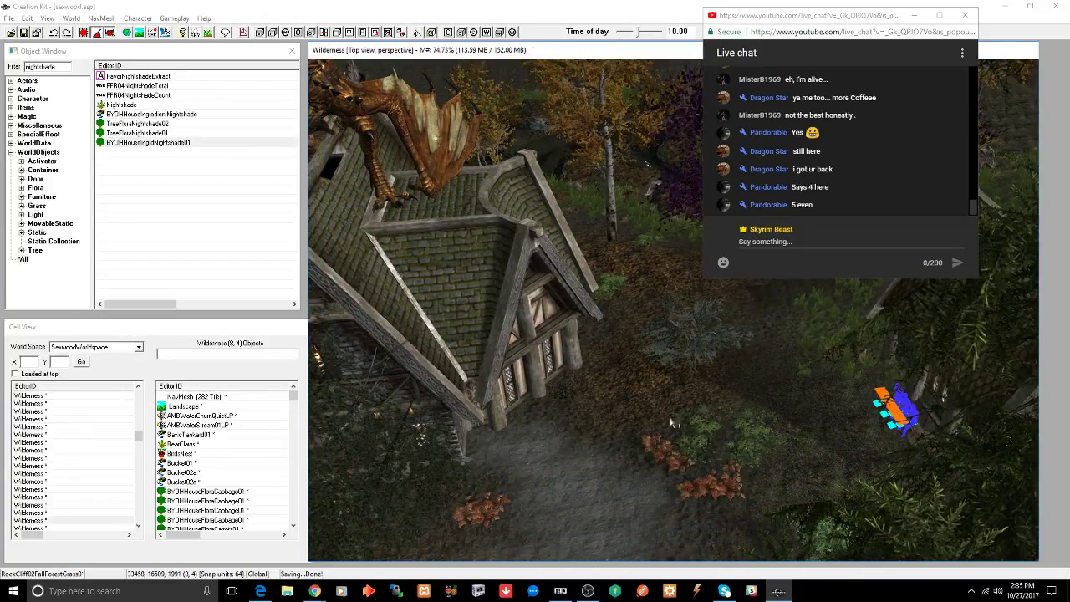
middle_drag(660, 443, 685, 462)
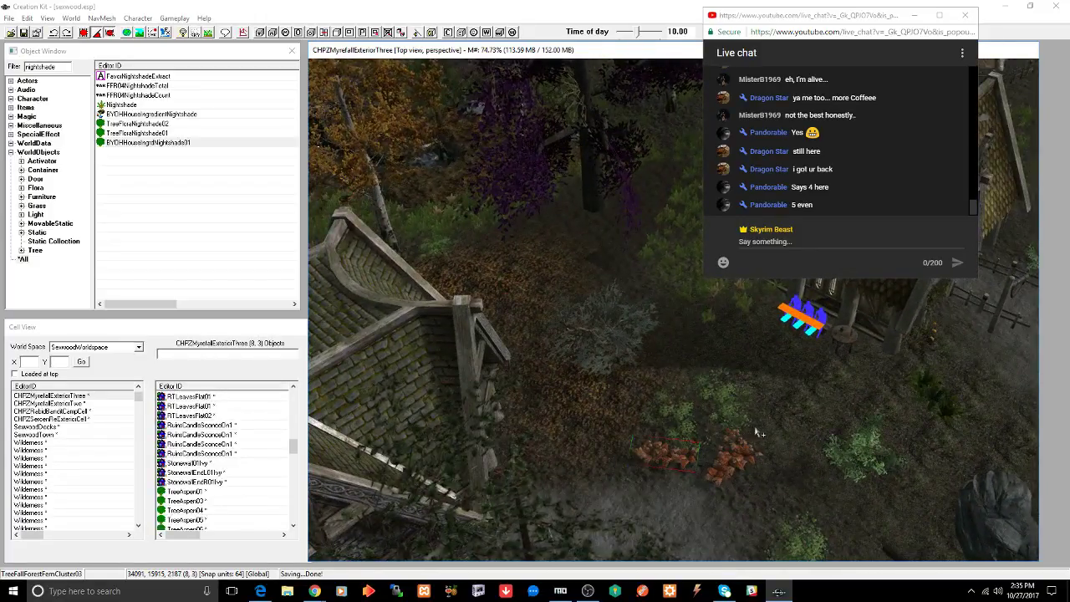
middle_drag(756, 432, 782, 355)
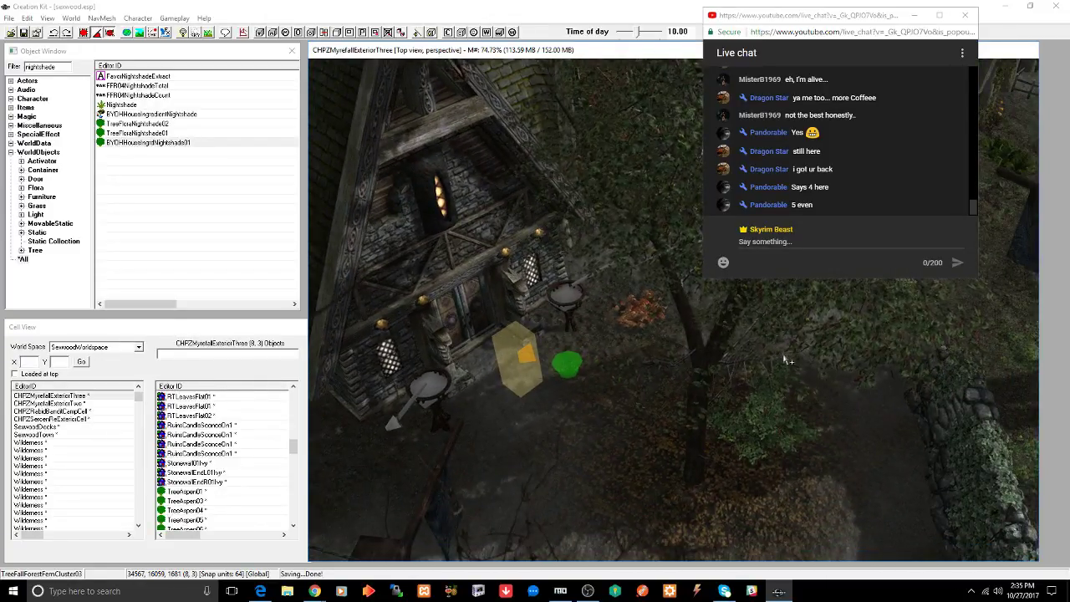
middle_drag(609, 376, 468, 387)
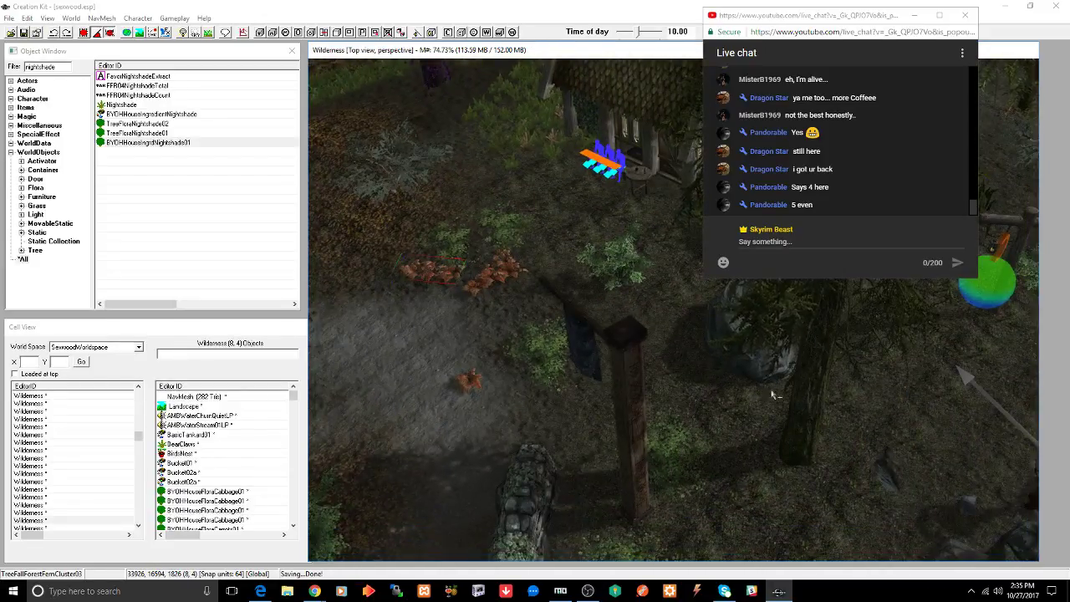
- Select the critterSpawnInsects_ManyNocturnalOnly marker among the rocks near the well and save the plugin
click(804, 406)
scroll(803, 405, down, 5)
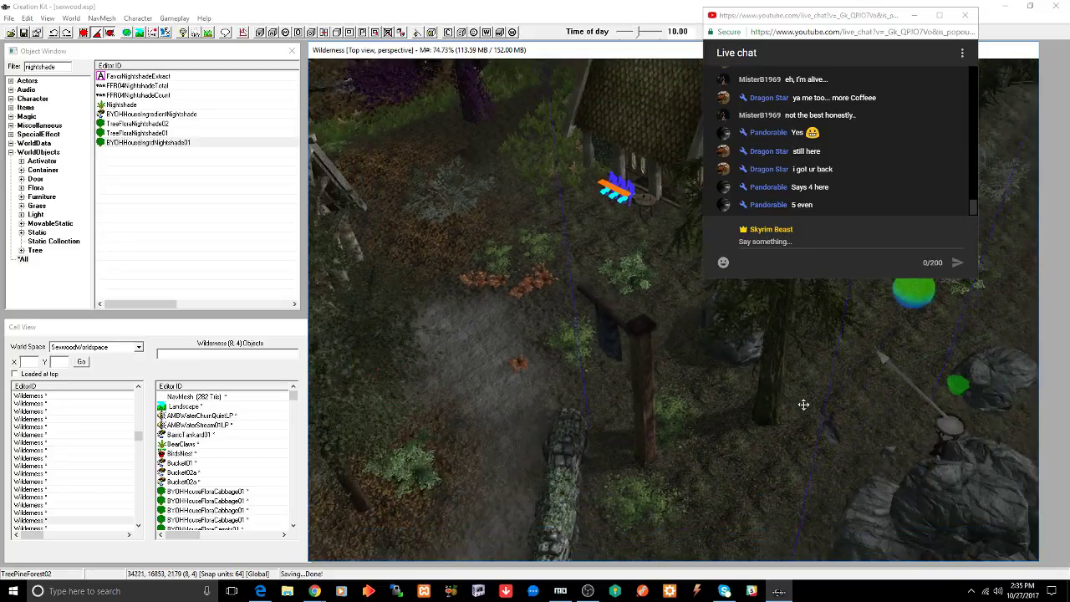
shift+middle_drag(816, 422, 825, 425)
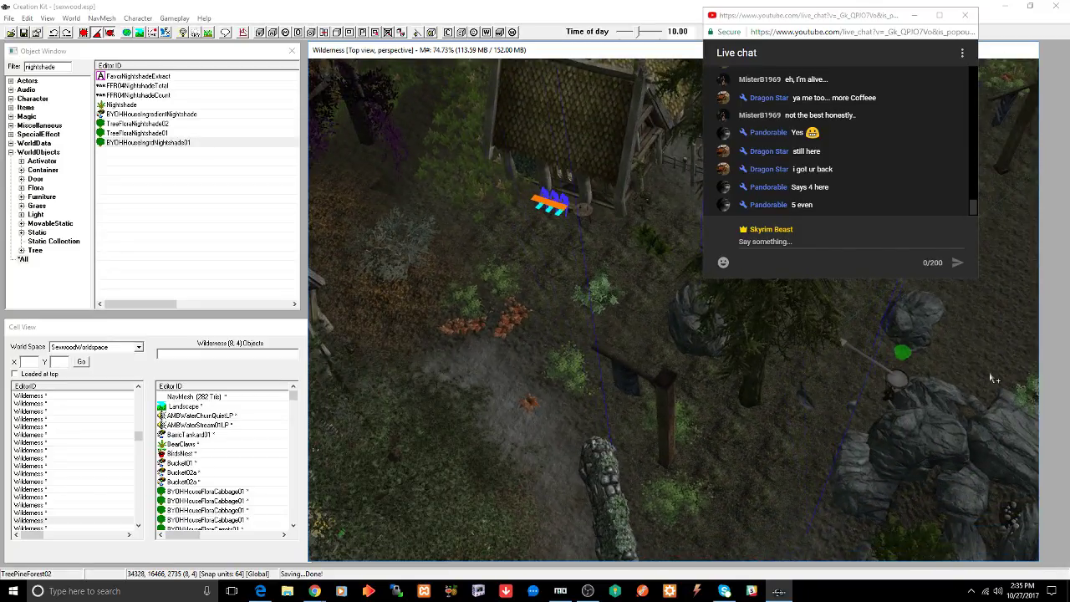
middle_drag(909, 395, 695, 397)
middle_drag(518, 495, 798, 163)
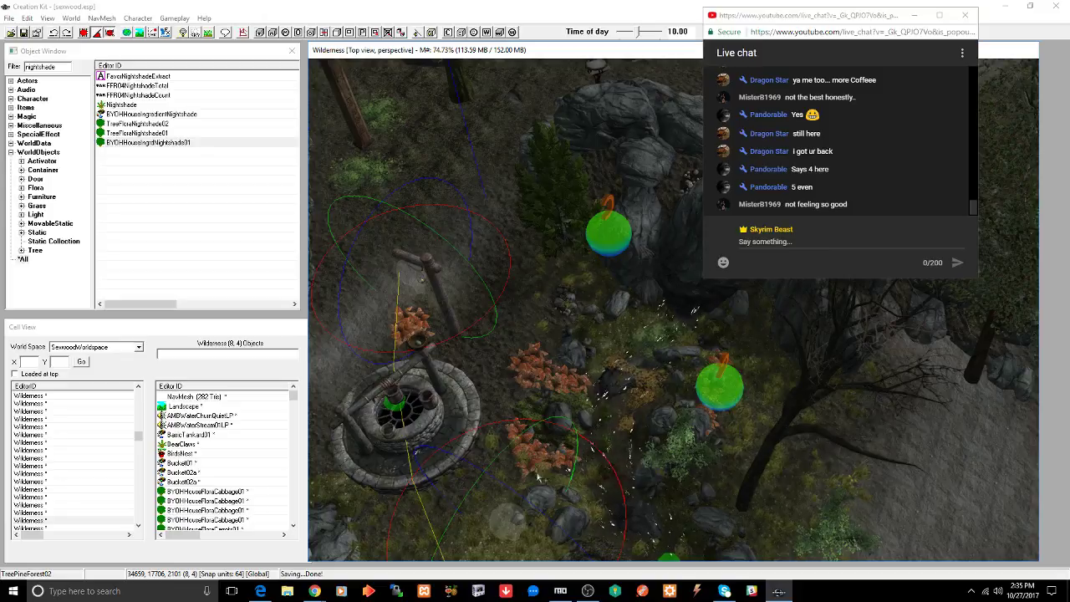
click(717, 375)
key(ctrl+s)
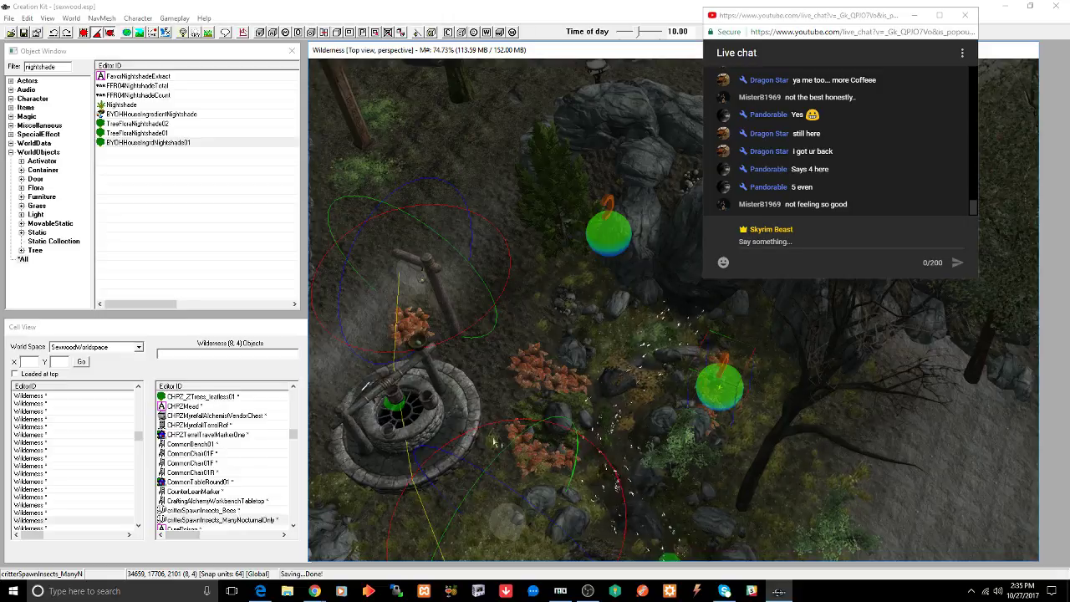
- Switch to Chrome and adjust the volume of the playing Nostradamus documentary
mouse_move(315, 590)
click(382, 531)
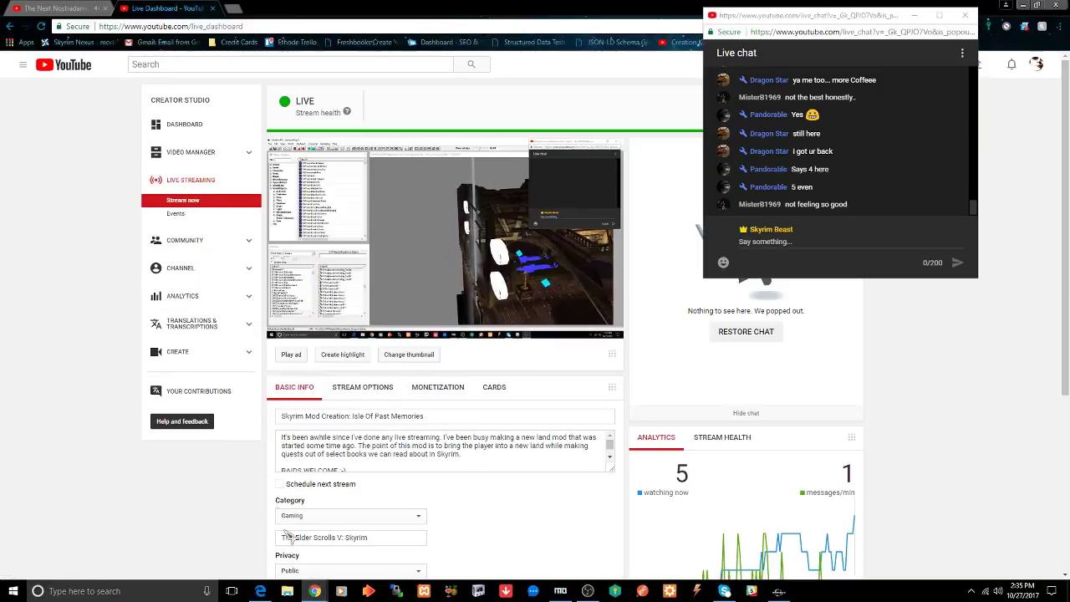
click(73, 14)
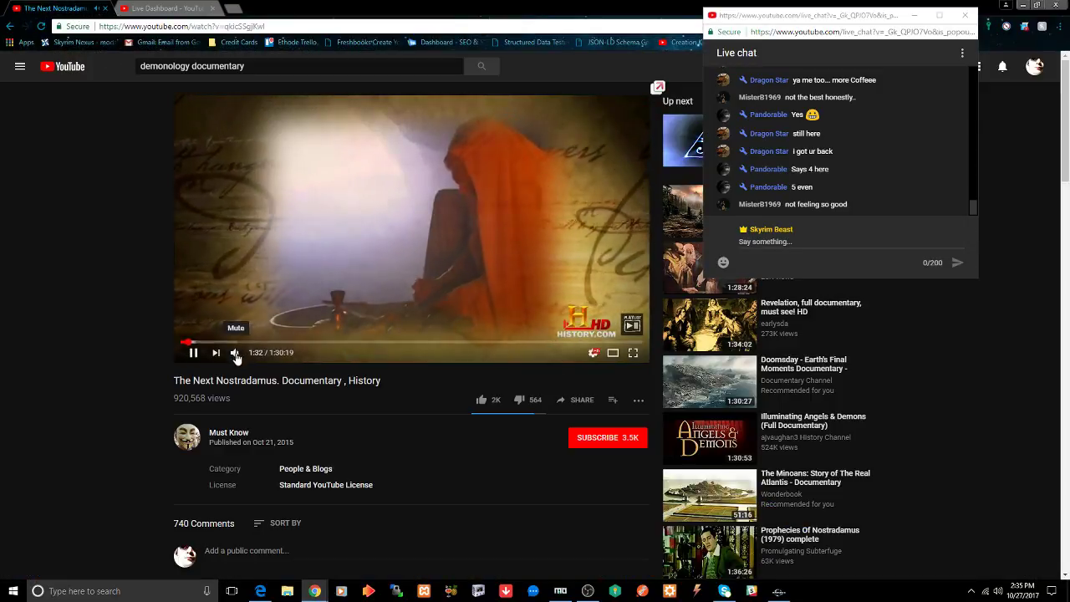
drag(254, 352, 262, 357)
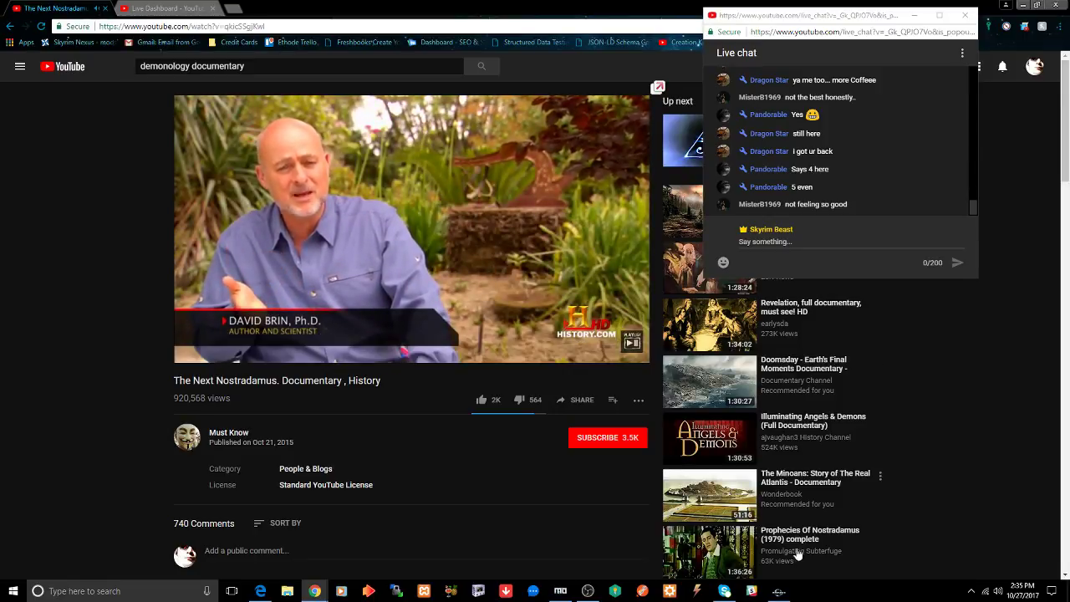
- Return to the Creation Kit and examine the leafless trees, benches and houses around the Myrefall exterior's rock garden and path
click(780, 591)
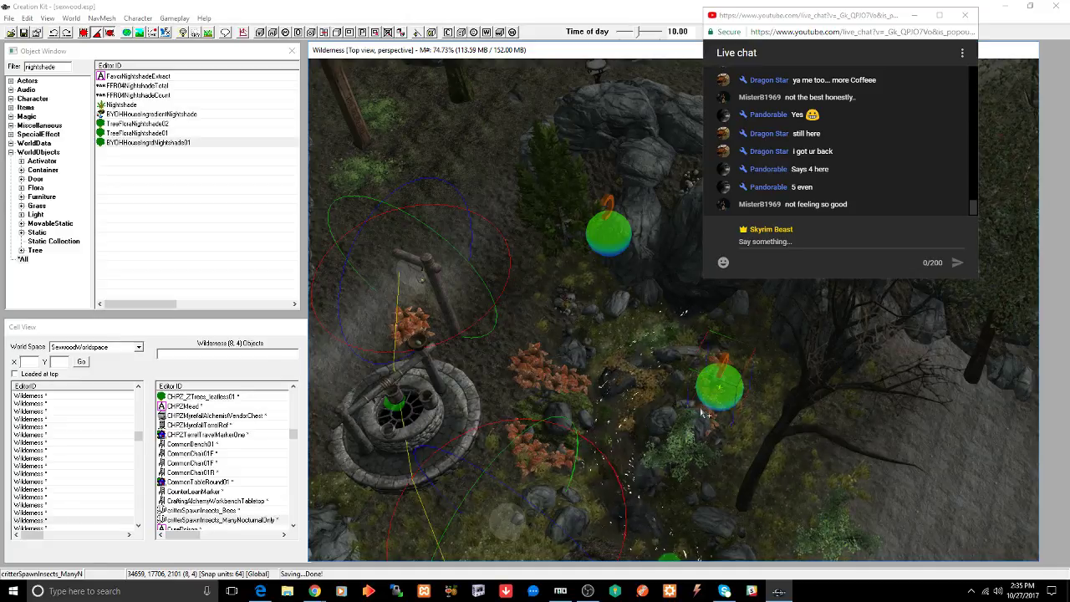
shift+middle_drag(717, 401, 767, 397)
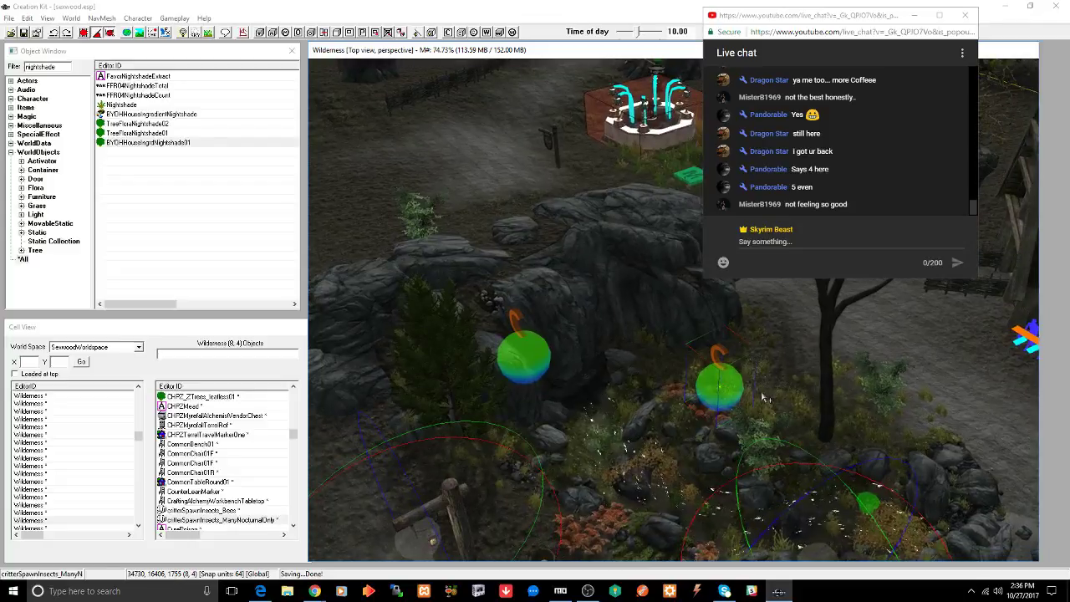
click(829, 390)
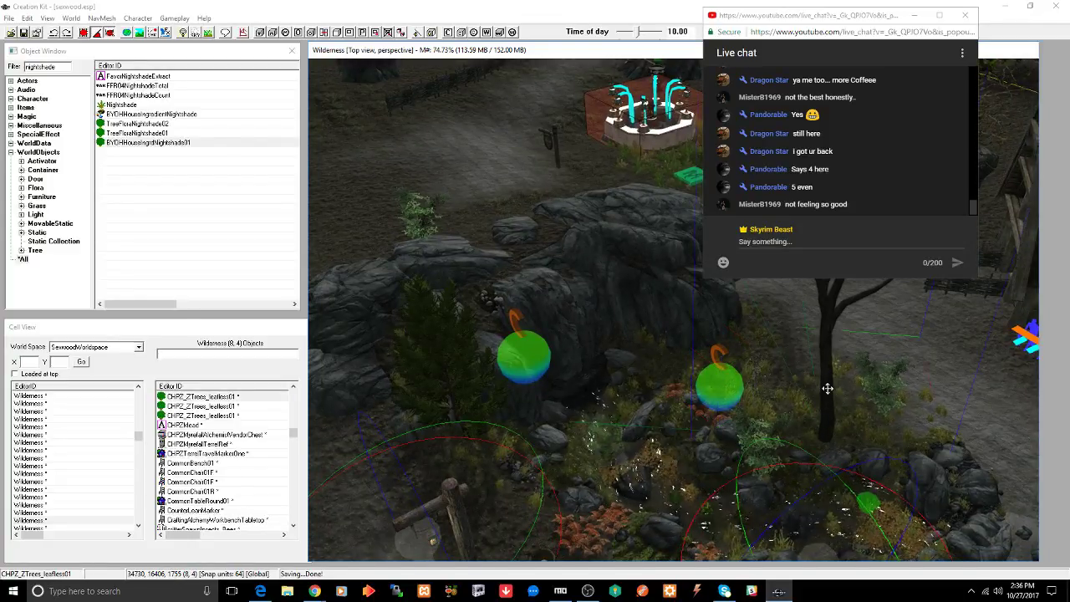
middle_drag(834, 386, 722, 391)
click(726, 401)
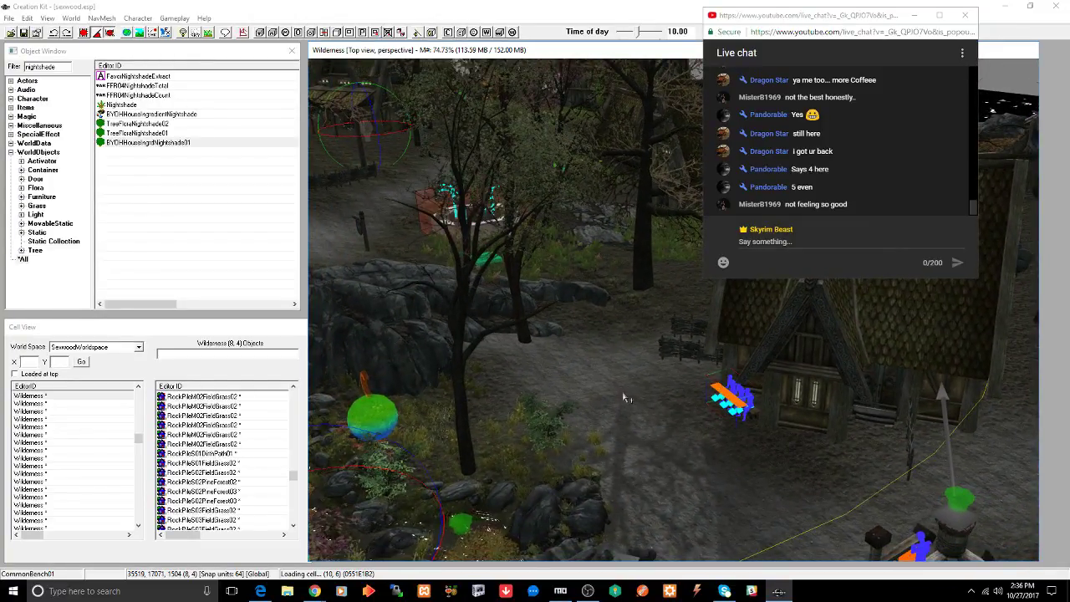
click(673, 353)
middle_drag(661, 353, 749, 336)
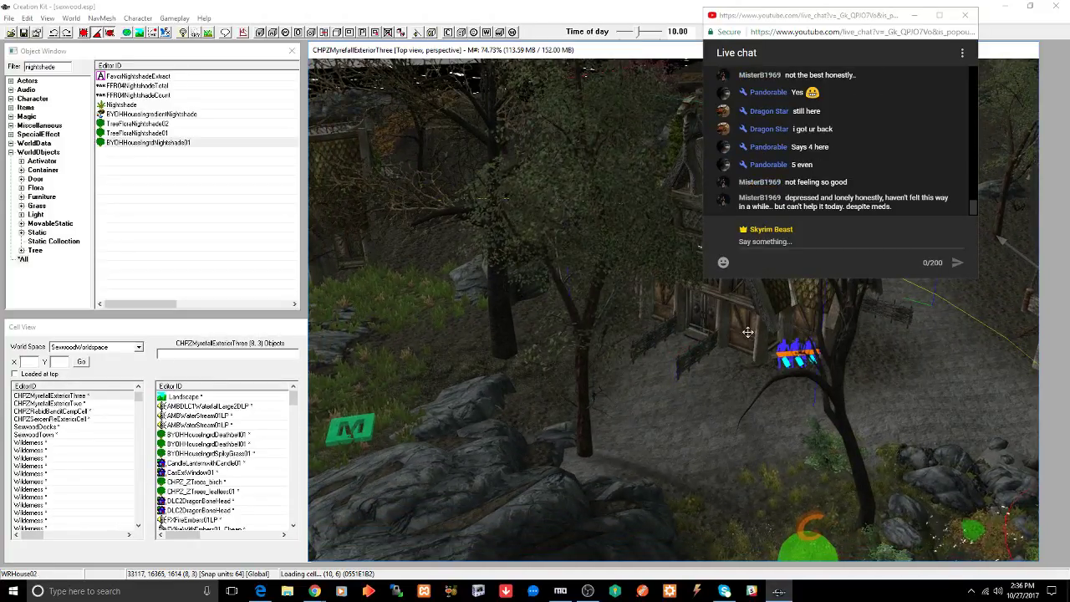
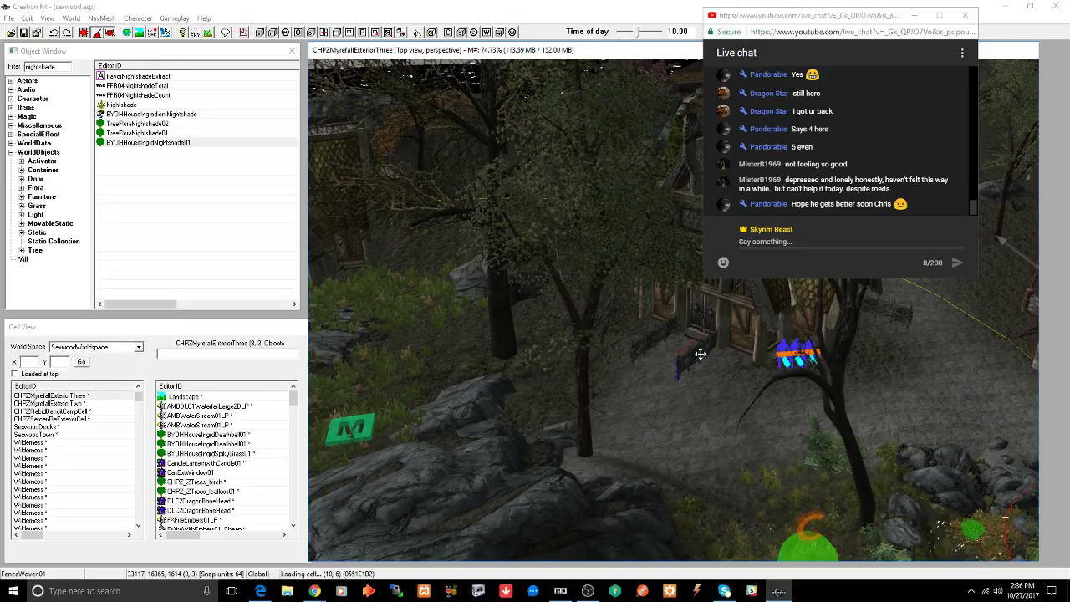
- Survey the houses, gardens and paths around Myrefall, selecting the WRHouseWind01 house and a CHPZ_ZTrees_11skykahl tree to identify them
shift+middle_drag(700, 354, 692, 376)
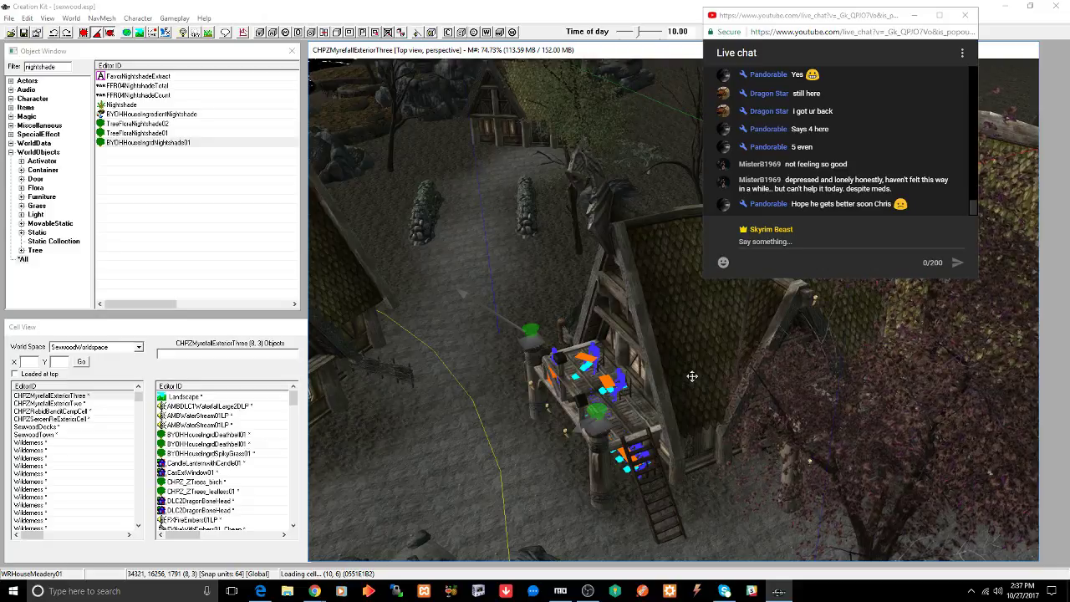
shift+middle_drag(692, 376, 712, 375)
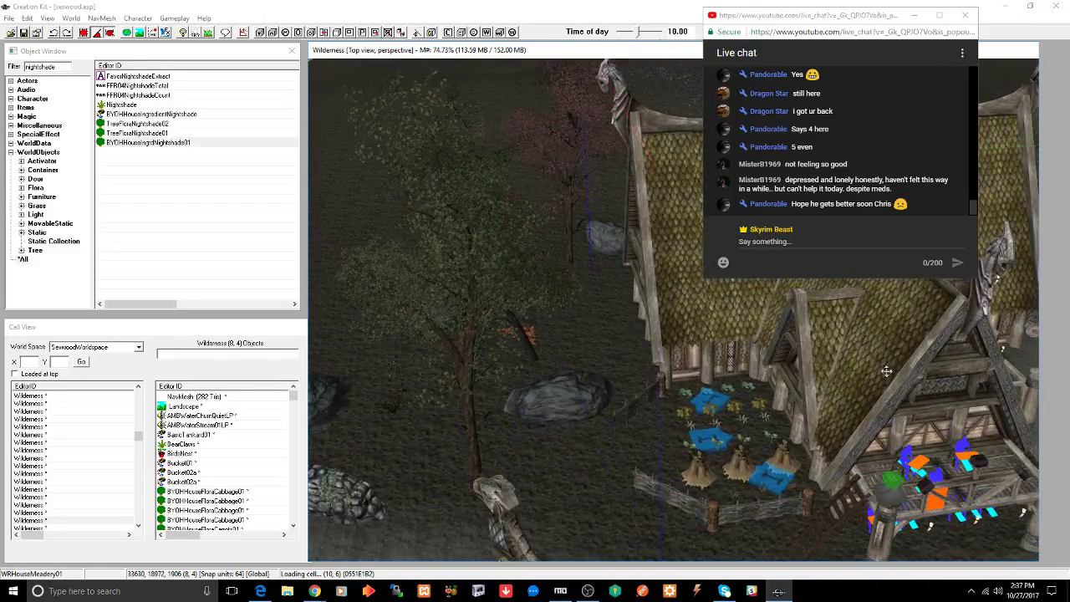
shift+middle_drag(886, 371, 780, 363)
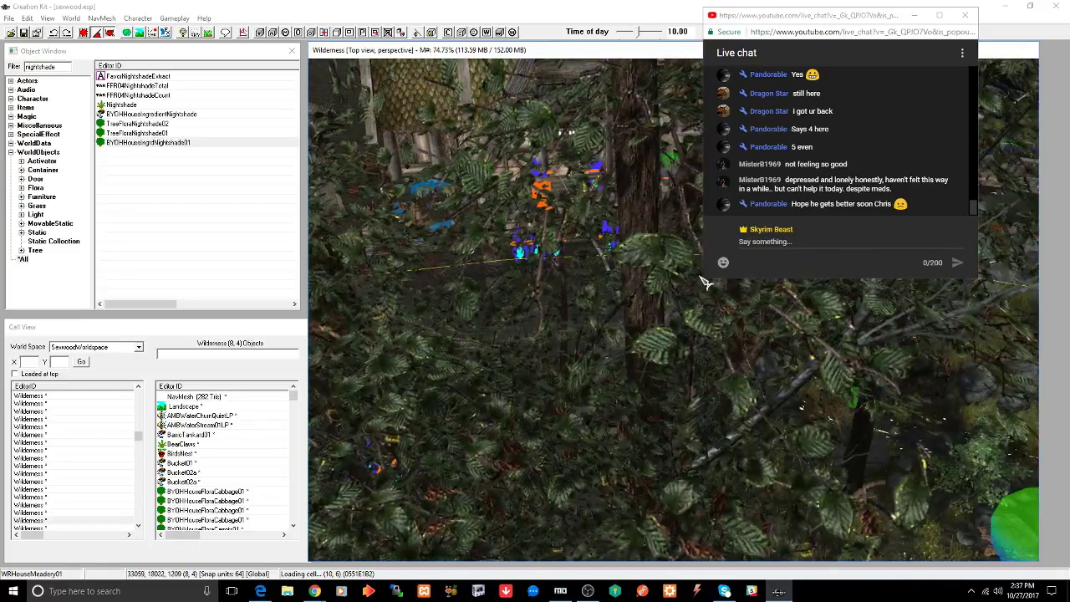
scroll(574, 357, down, 2)
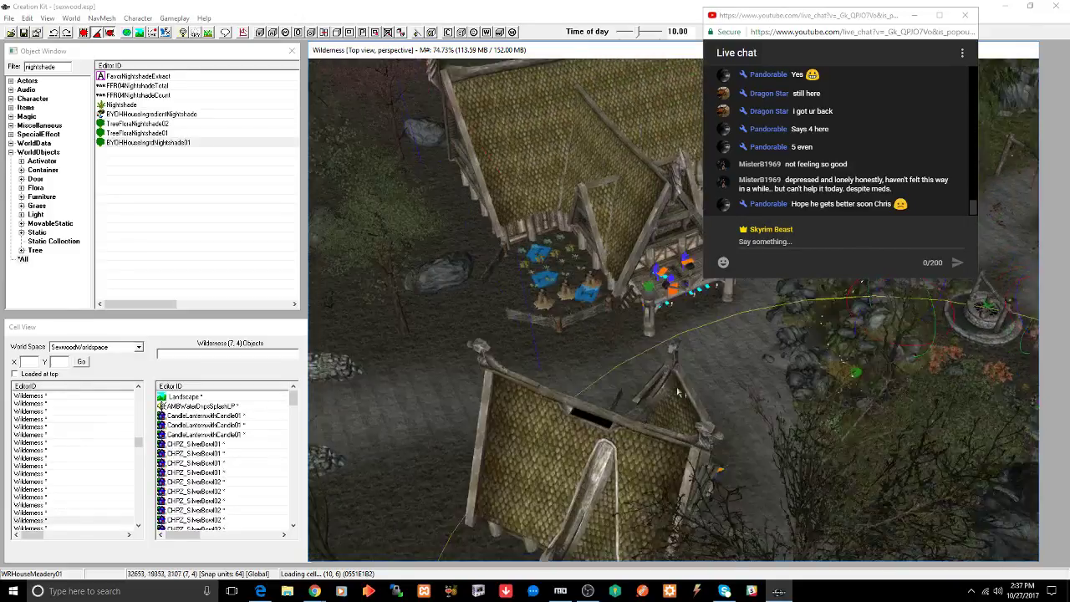
shift+middle_drag(677, 391, 690, 396)
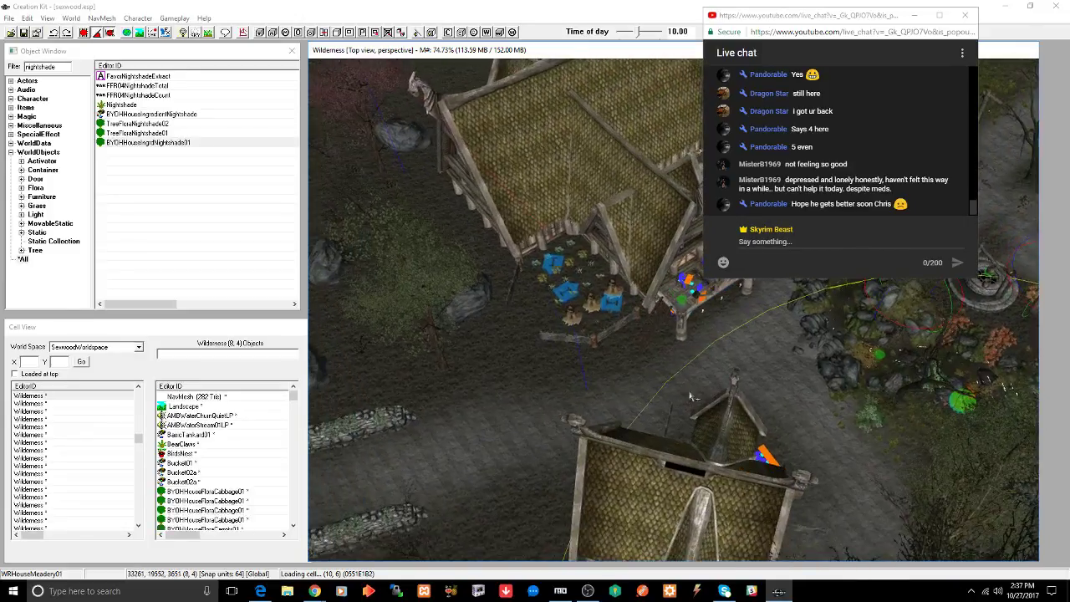
middle_drag(776, 378, 511, 453)
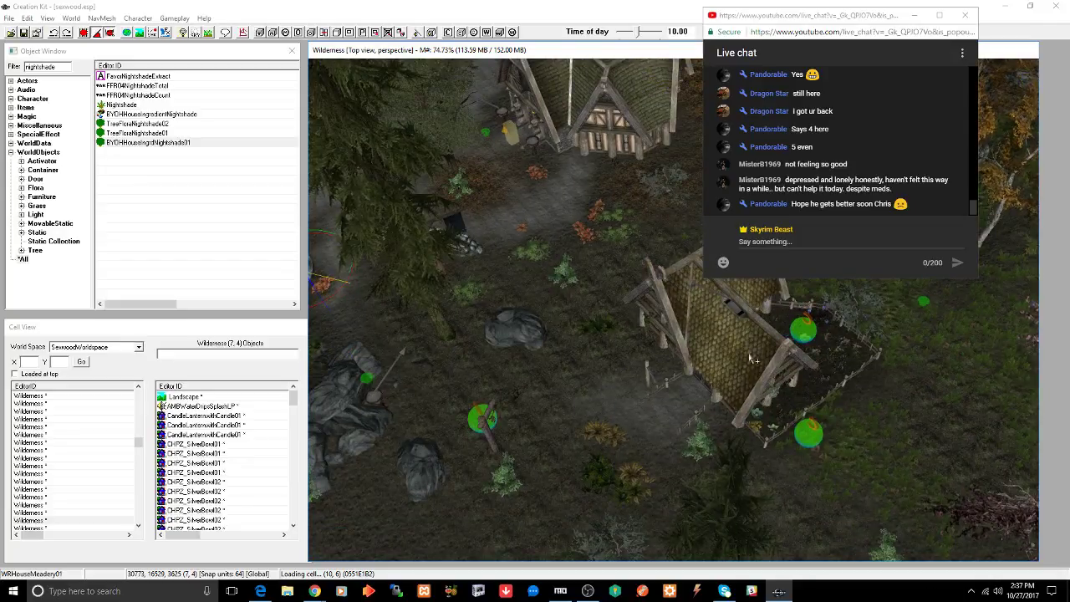
click(749, 354)
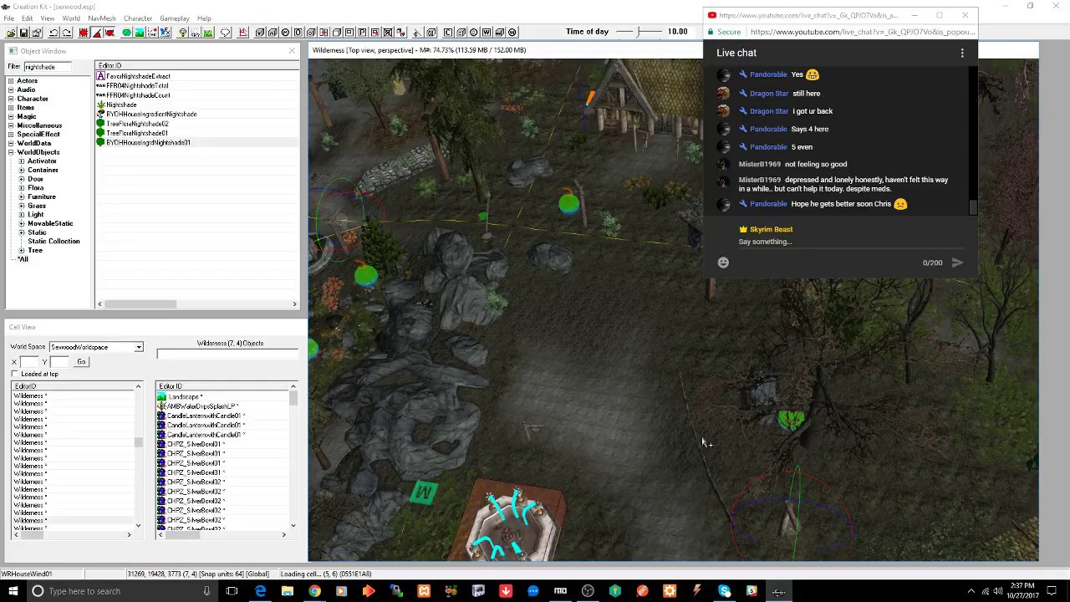
click(744, 461)
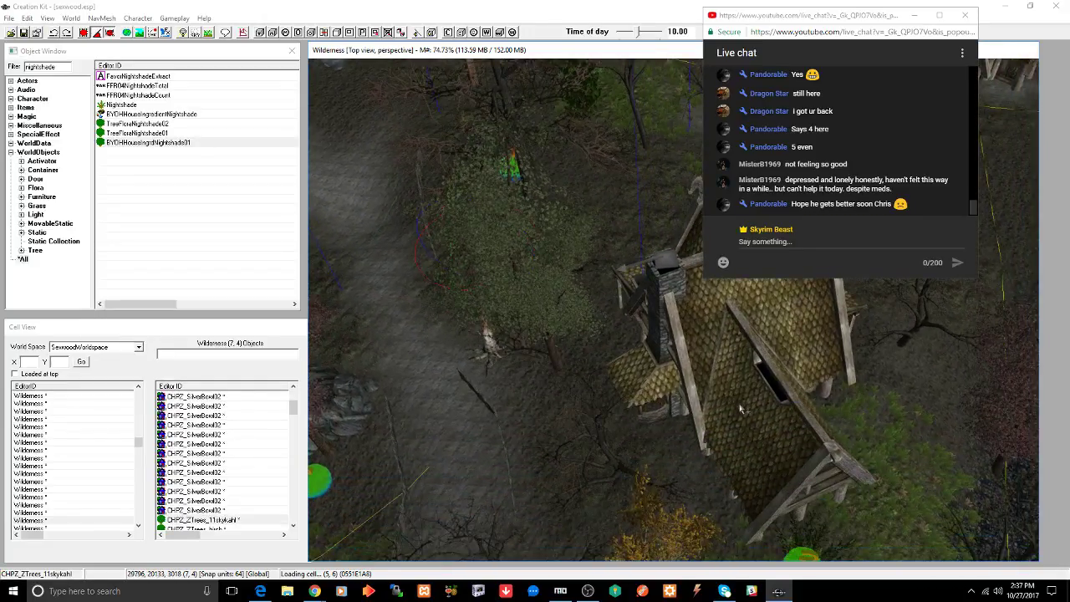
- Select the WRHouseBlackSmith01 building and examine its roof, porch and the empty stone hearth under the shingled hood
click(739, 408)
shift+middle_drag(739, 407, 761, 394)
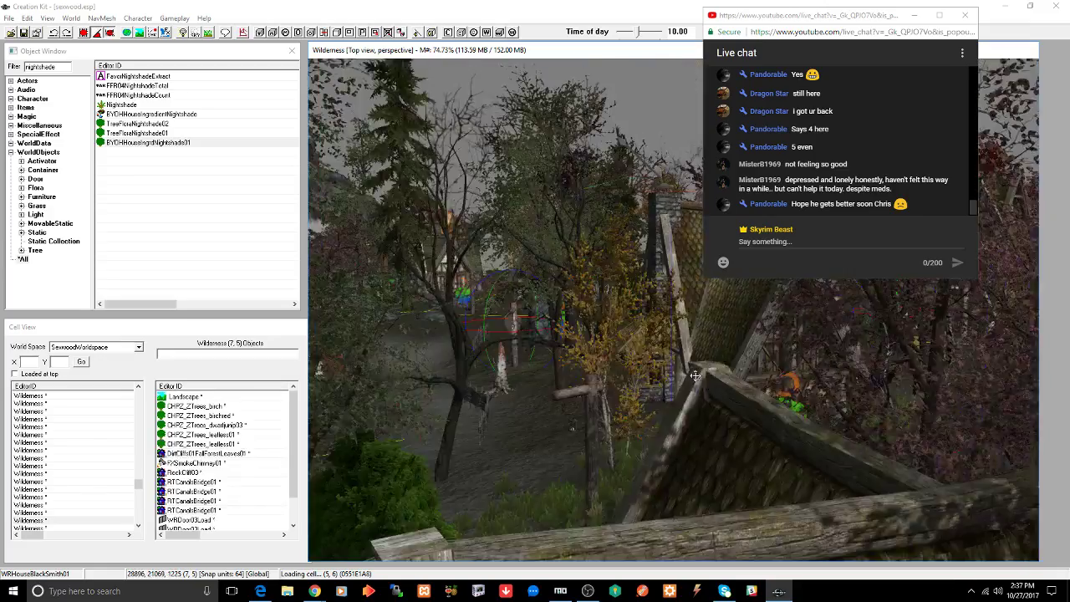
scroll(695, 375, down, 4)
shift+middle_drag(604, 382, 479, 388)
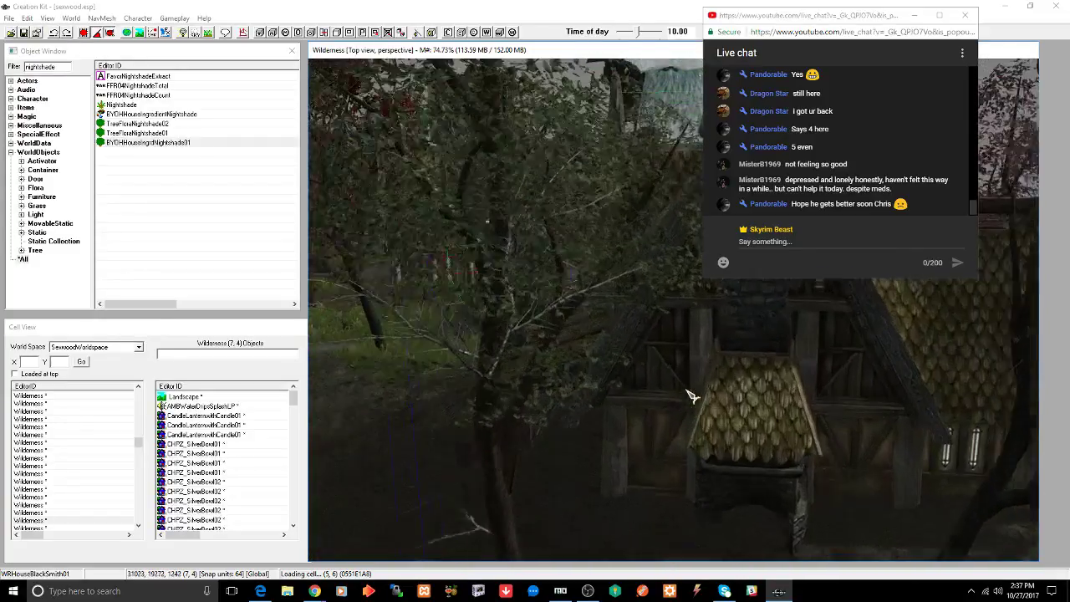
scroll(723, 377, down, 2)
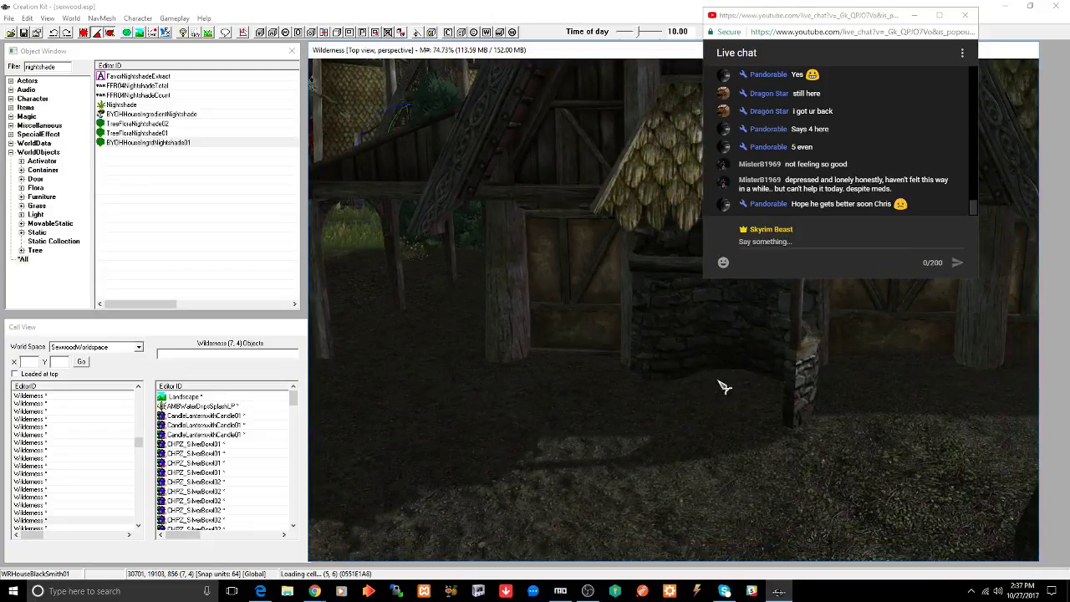
scroll(655, 379, up, 2)
mouse_move(654, 377)
middle_down()
mouse_move(903, 387)
mouse_move(642, 382)
middle_up()
scroll(640, 382, up, 5)
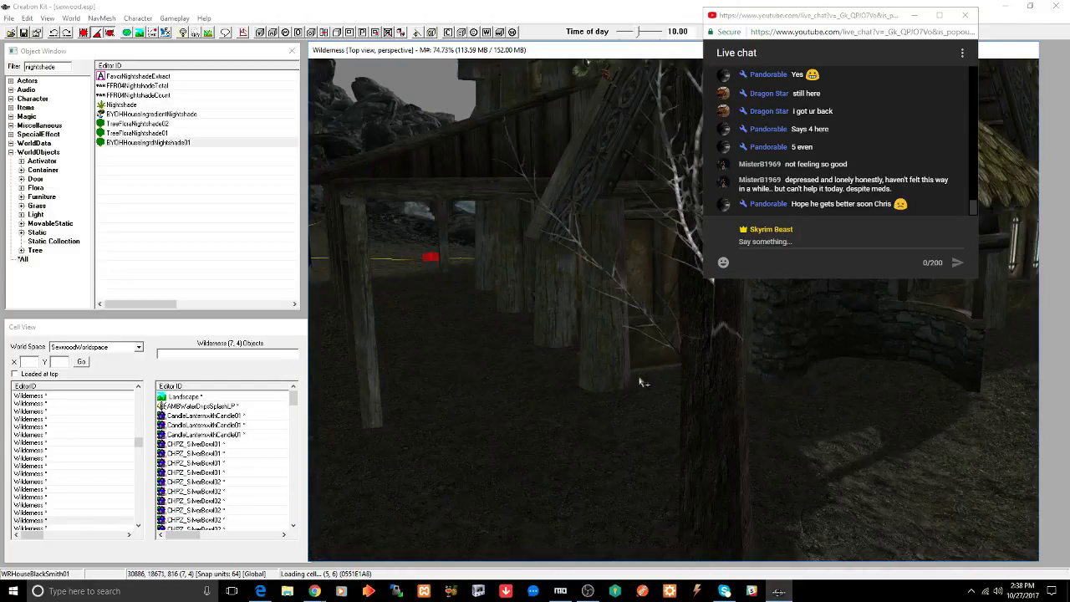
scroll(656, 372, down, 3)
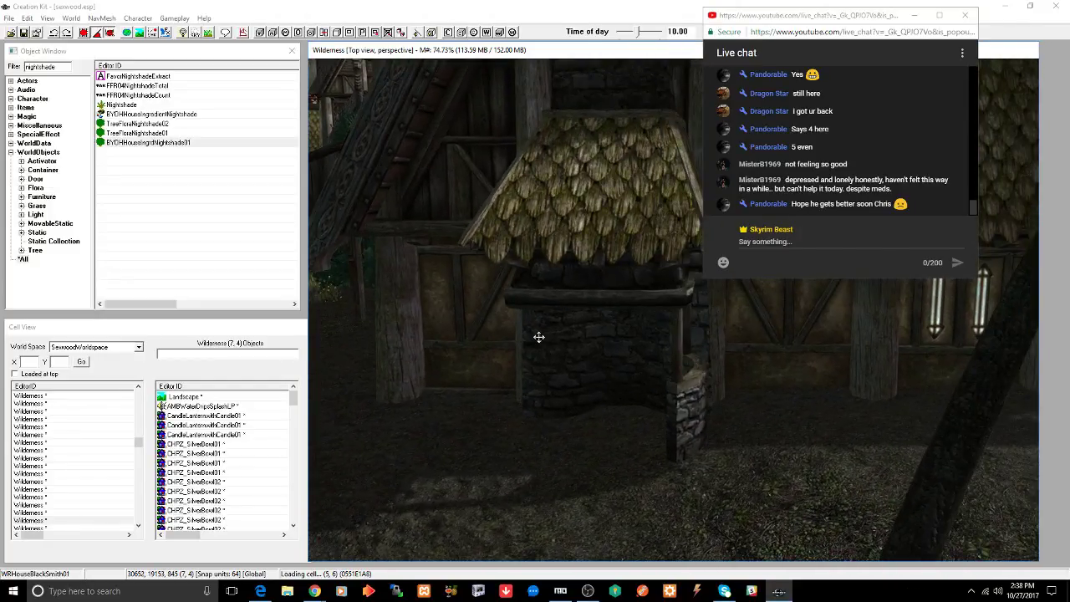
- Filter the objects by "blacksmith" and find the blacksmith crafting furniture entries
click(65, 68)
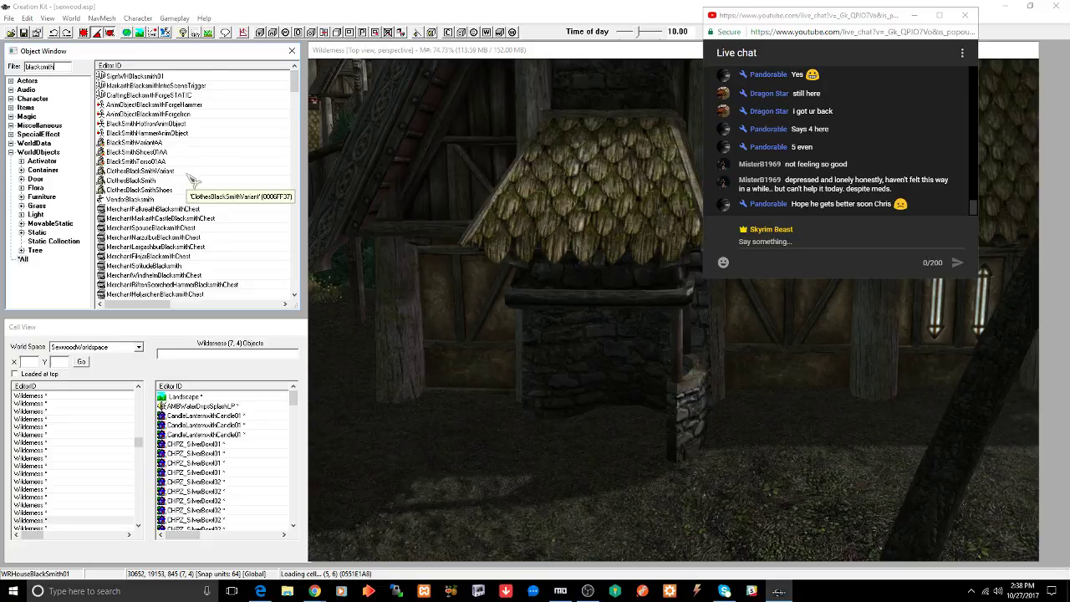
scroll(191, 180, down, 5)
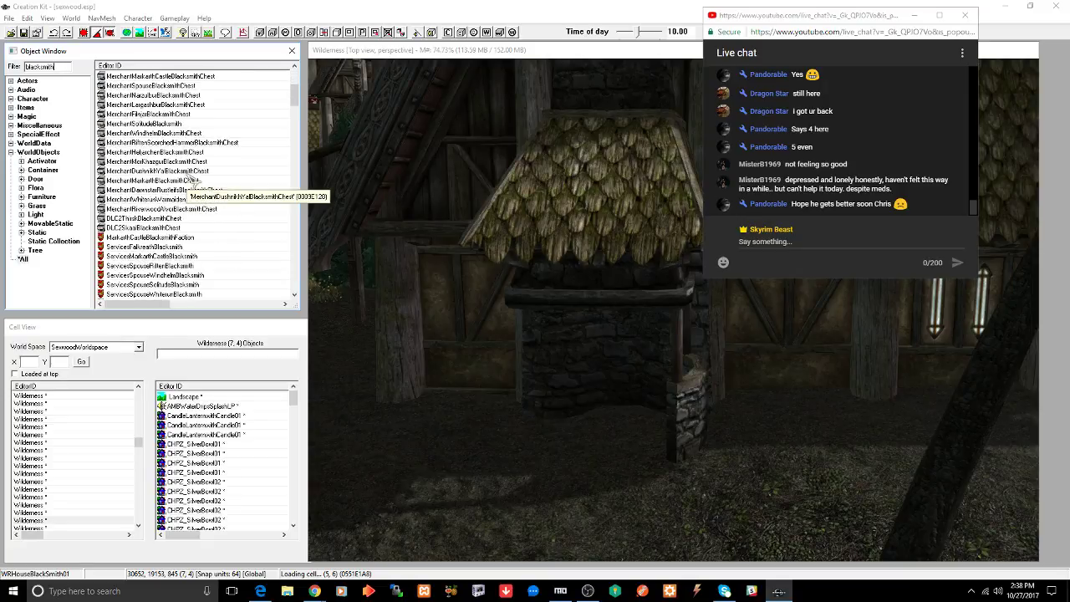
scroll(224, 180, down, 4)
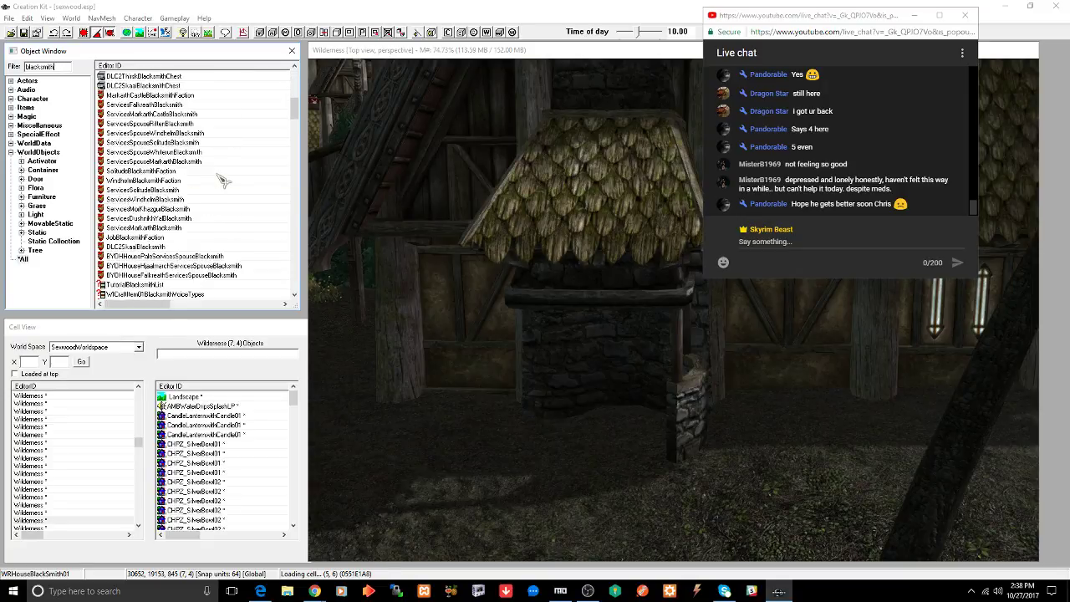
scroll(224, 179, down, 4)
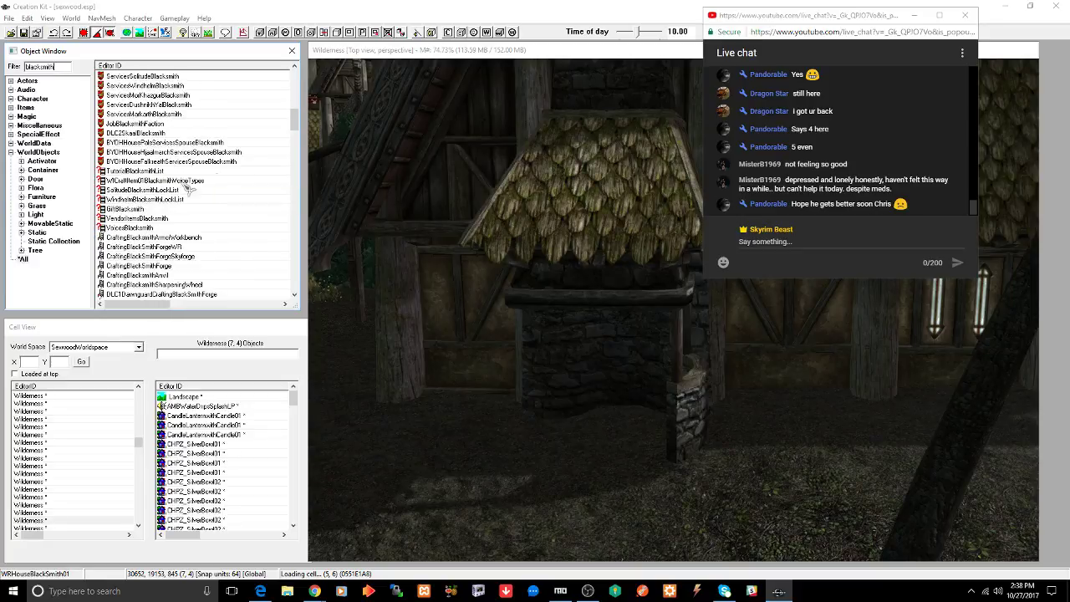
scroll(194, 198, down, 2)
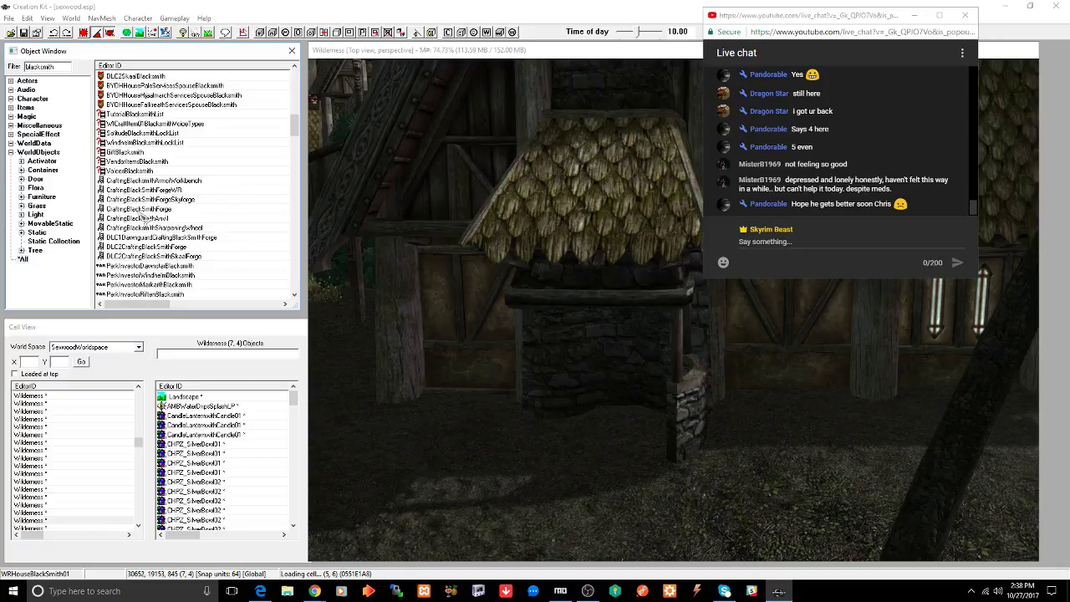
- Place a CraftingBlackSmithForge in front of the blacksmith house's stone hearth
drag(165, 213, 203, 217)
drag(617, 431, 633, 428)
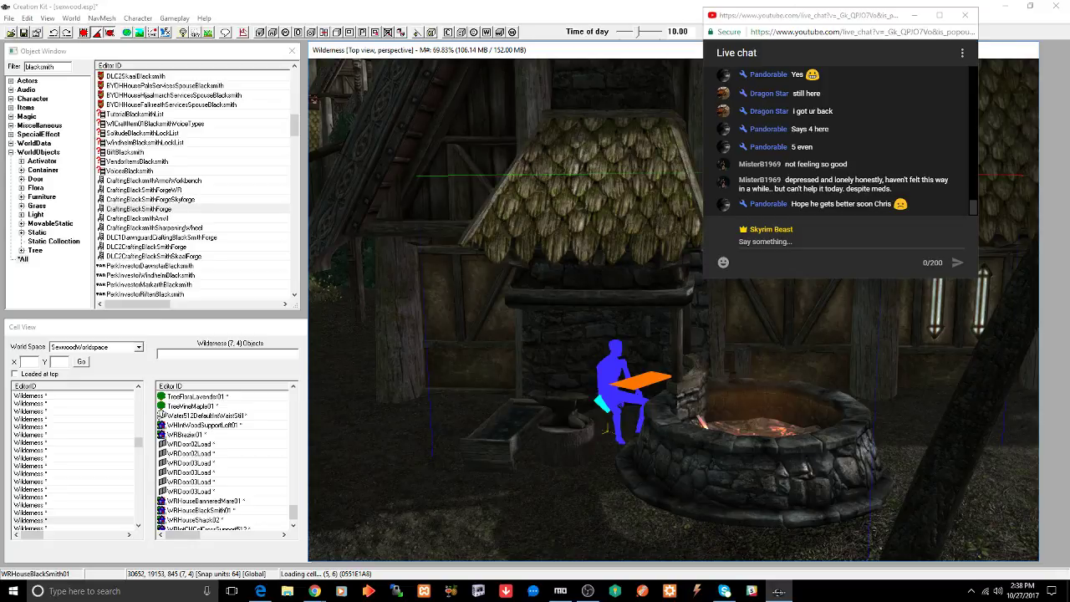
right_drag(632, 428, 669, 428)
- Apply the render window's movement preferences with Snap To Grid off and Snap To Angle on at 45
right_click(747, 410)
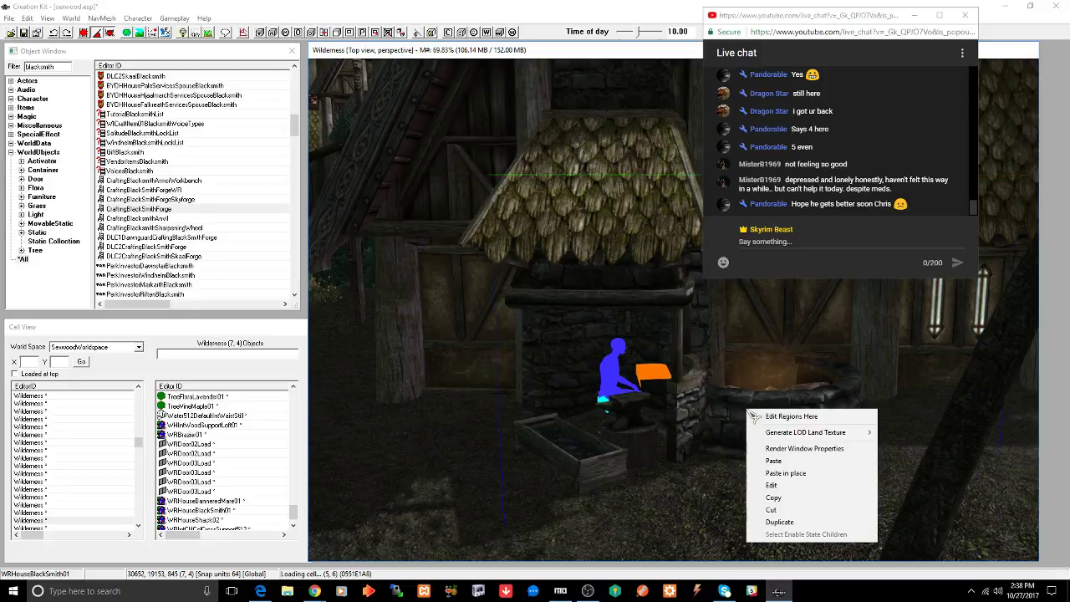
click(780, 448)
click(464, 183)
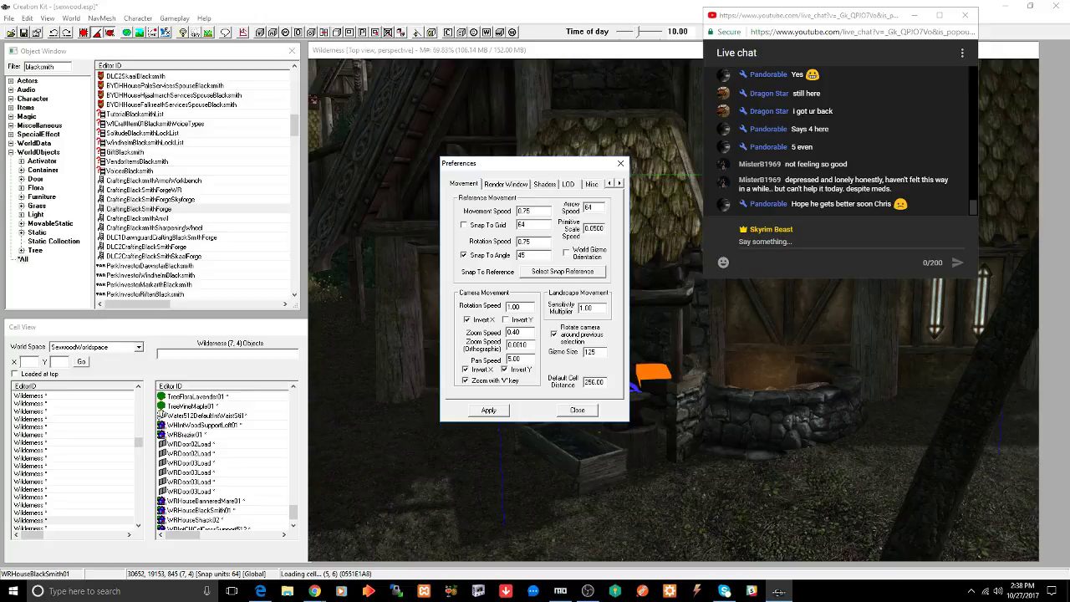
click(489, 410)
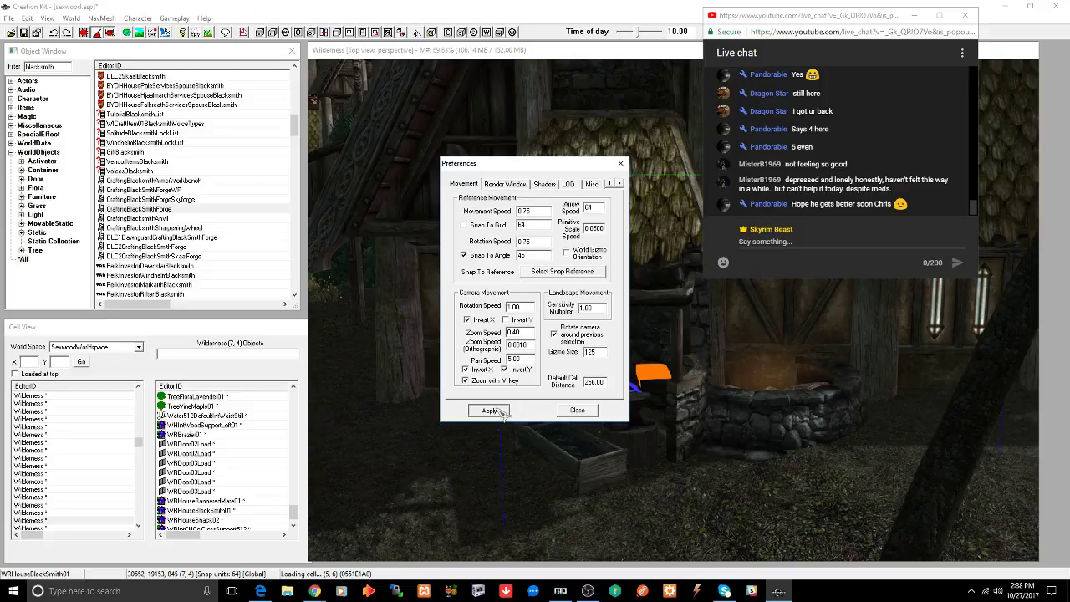
click(576, 410)
- Move the forge under the shingled hood and align it with the blacksmith house's stone hearth
drag(749, 416, 551, 432)
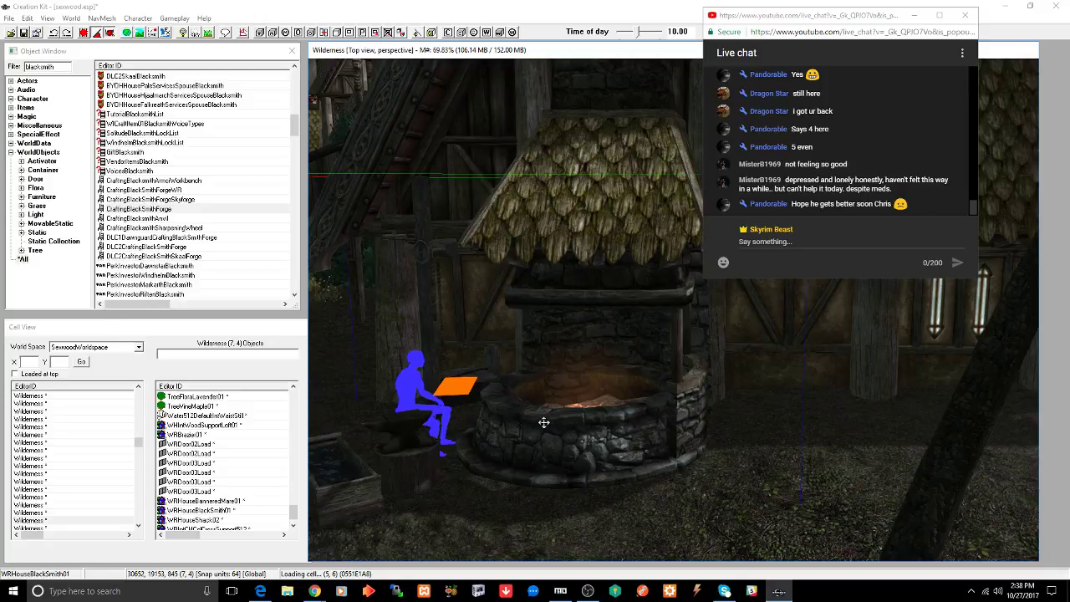
shift+middle_drag(543, 422, 600, 412)
mouse_move(600, 413)
mouse_down()
mouse_move(575, 436)
mouse_move(586, 439)
mouse_up()
shift+middle_drag(585, 427, 669, 450)
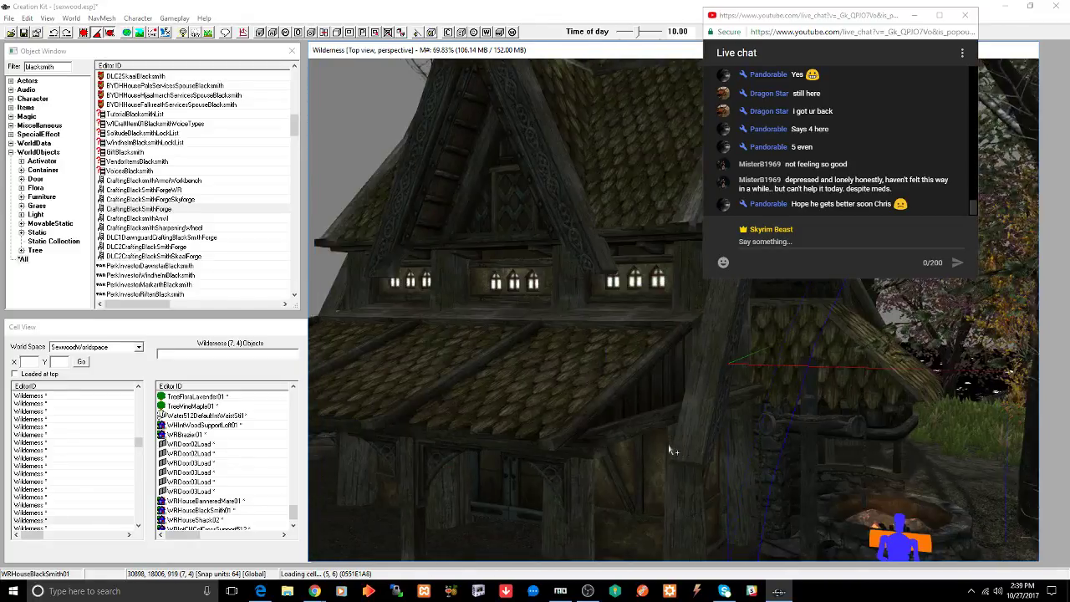
- Check the reference data of WRHouseBlackSmith01 and delete the CraftingBlackSmithForge from under its hood
double_click(593, 388)
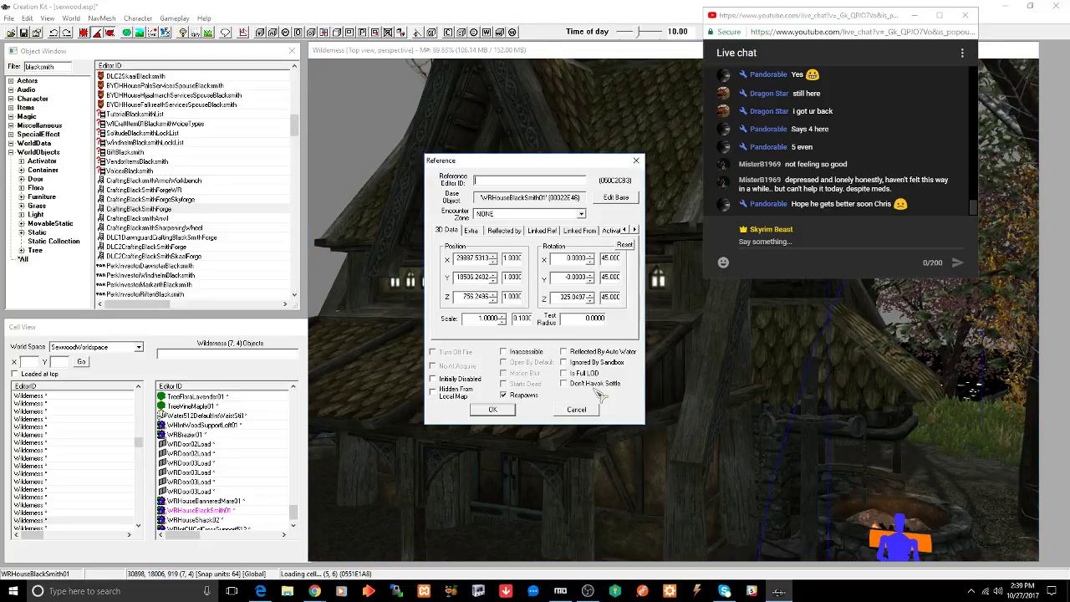
key(d)
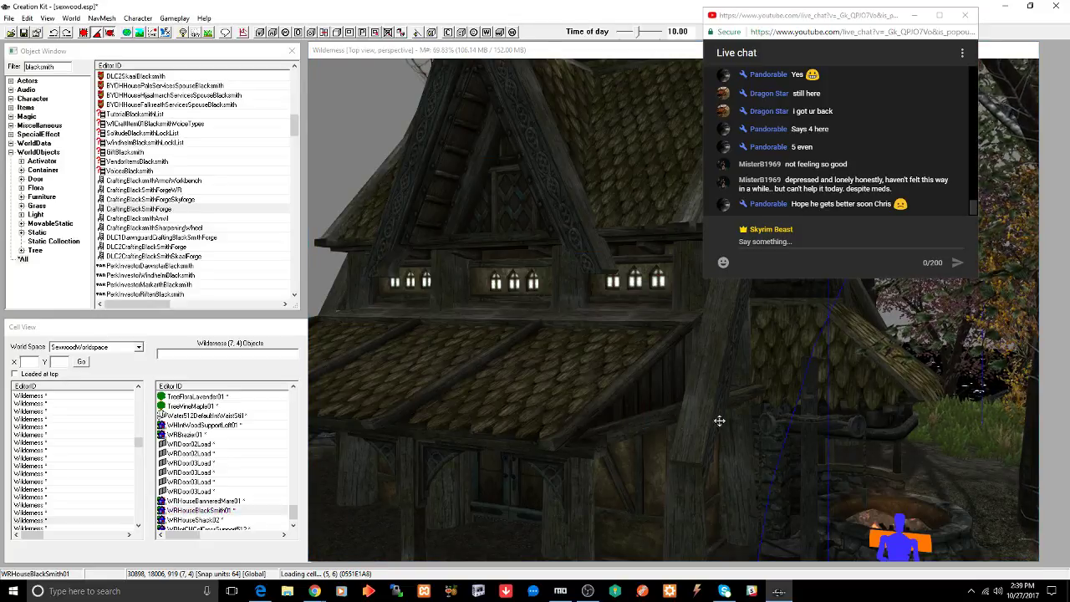
shift+middle_drag(718, 421, 630, 433)
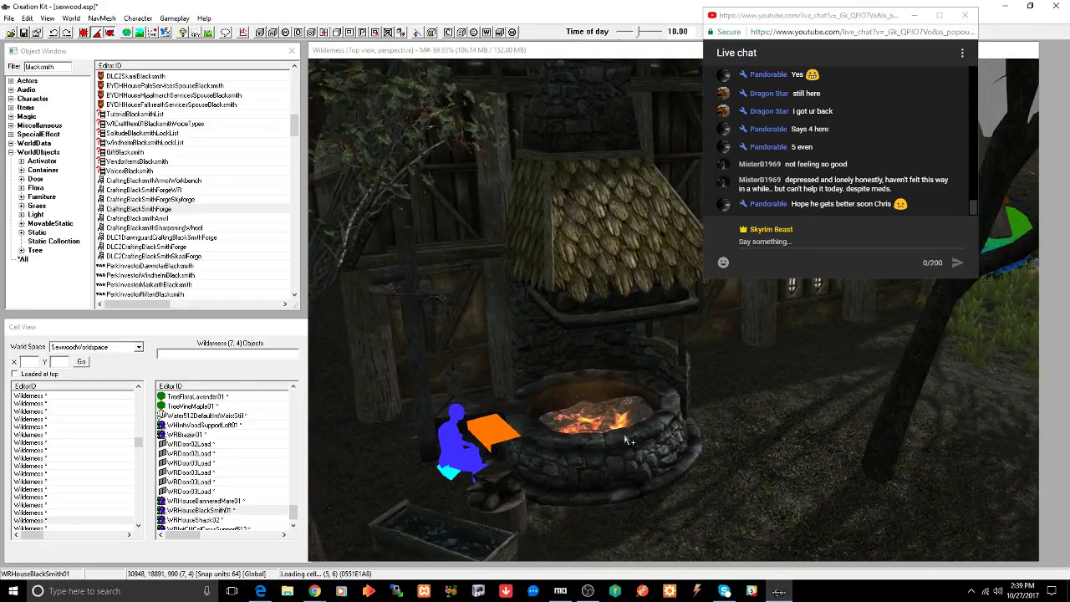
click(625, 435)
key(Delete)
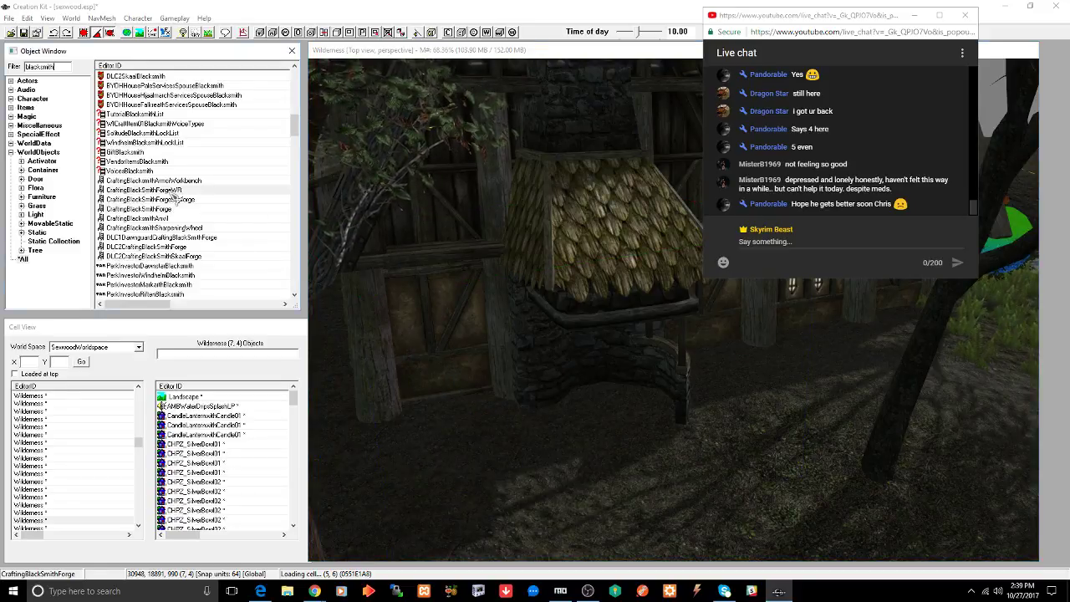
- Place a CraftingBlackSmithForgeWR by the blacksmith house, then rotate and fit it into the stone hearth under the hood
drag(620, 413, 619, 409)
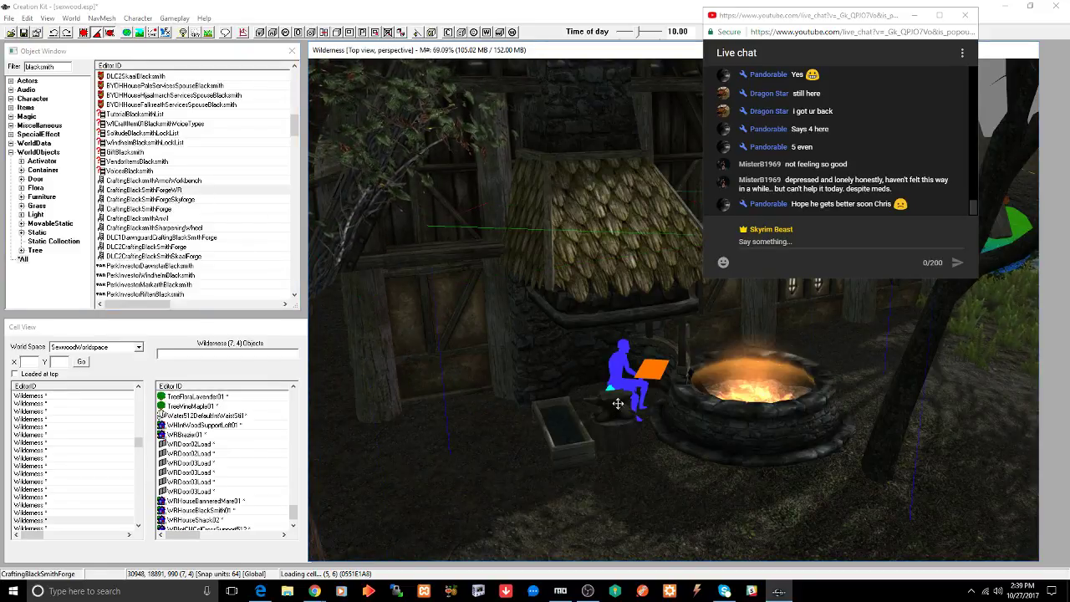
drag(695, 411, 549, 436)
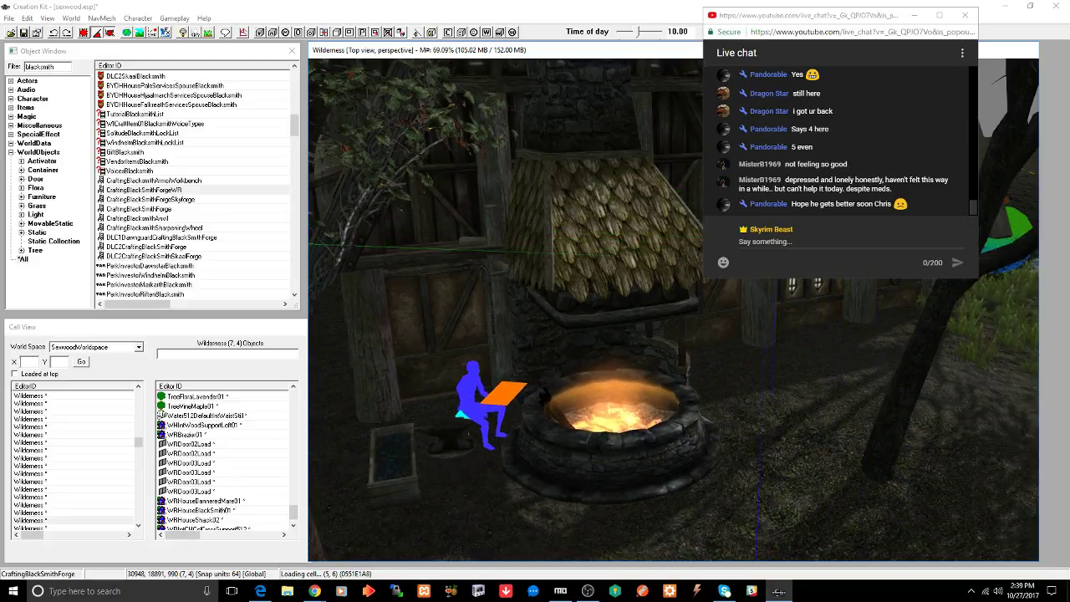
right_drag(549, 436, 576, 436)
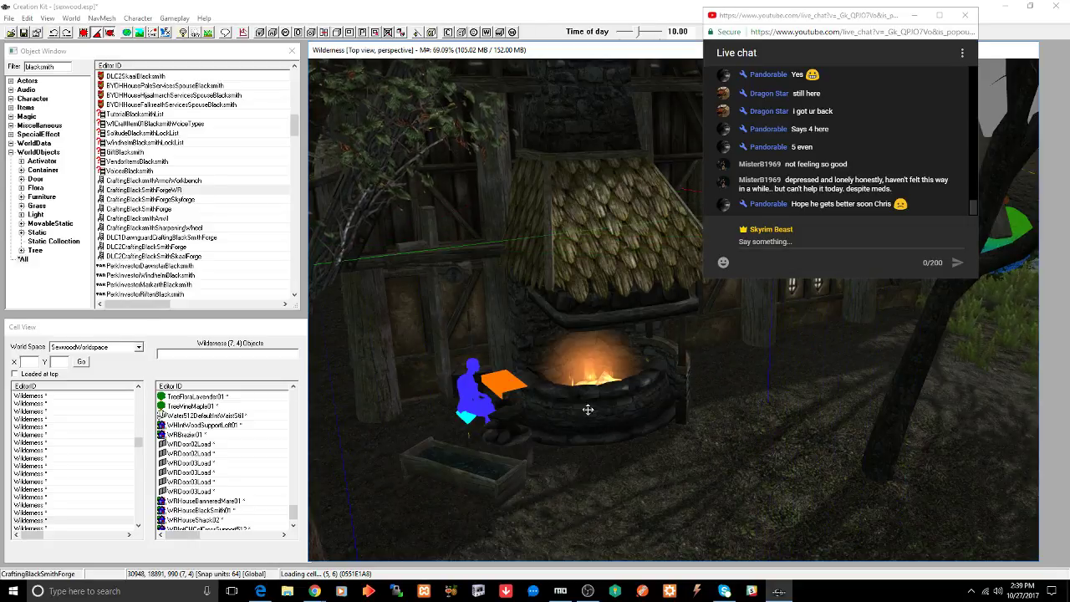
drag(588, 409, 592, 442)
mouse_move(602, 446)
shift+middle_down()
mouse_move(654, 439)
mouse_move(664, 426)
mouse_move(529, 432)
mouse_move(671, 437)
mouse_move(585, 441)
shift+middle_up()
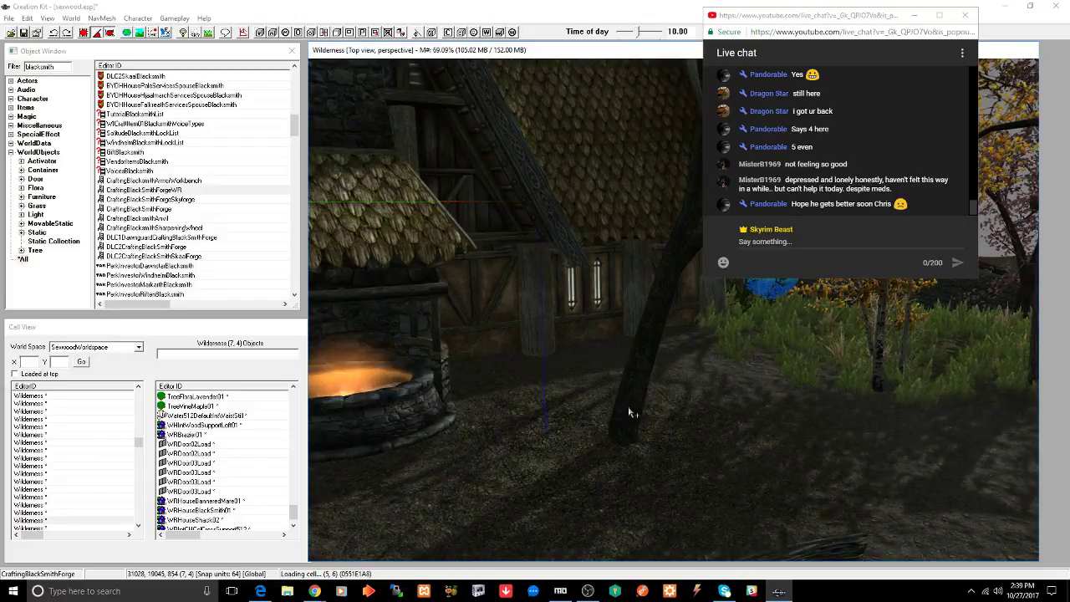
- Select the leafless tree beside the hearth, and shift the CraftingBlackSmithForgeWR out from under the hood toward that tree
mouse_move(635, 406)
shift+middle_down()
mouse_move(683, 422)
mouse_move(627, 412)
shift+middle_up()
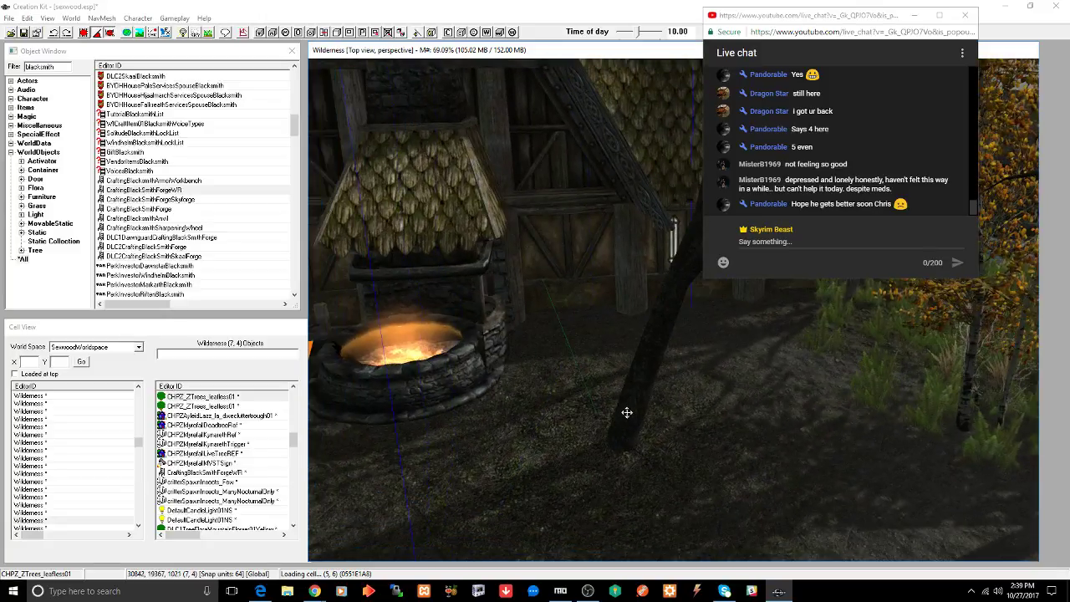
click(434, 370)
shift+middle_drag(420, 374, 574, 386)
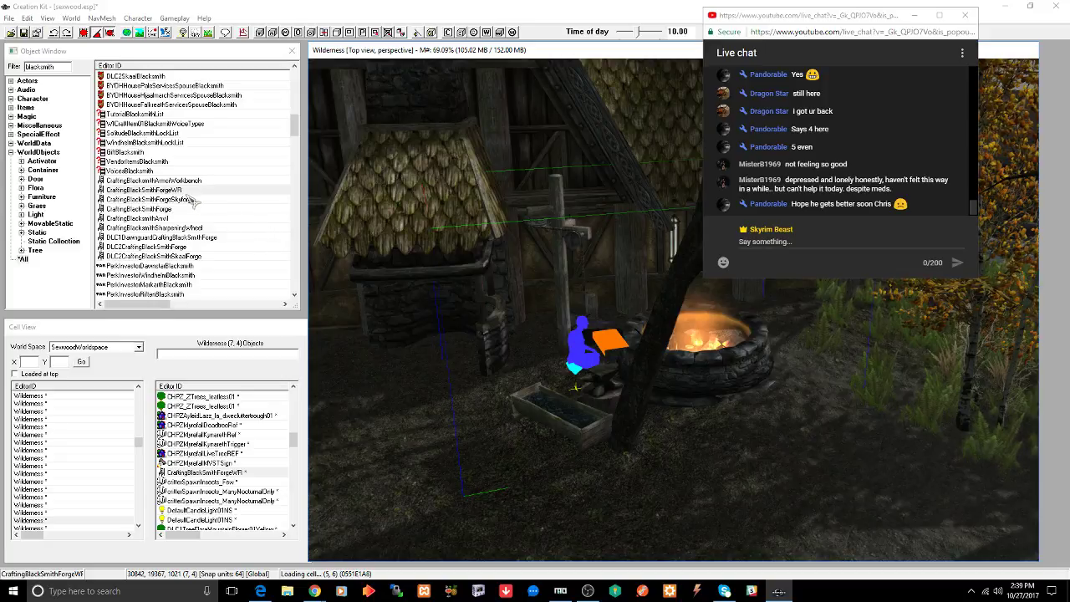
- Filter the objects by smelter, try out a CraftingSmelterMarker1 under the blacksmith house's hood, and delete it
double_click(63, 65)
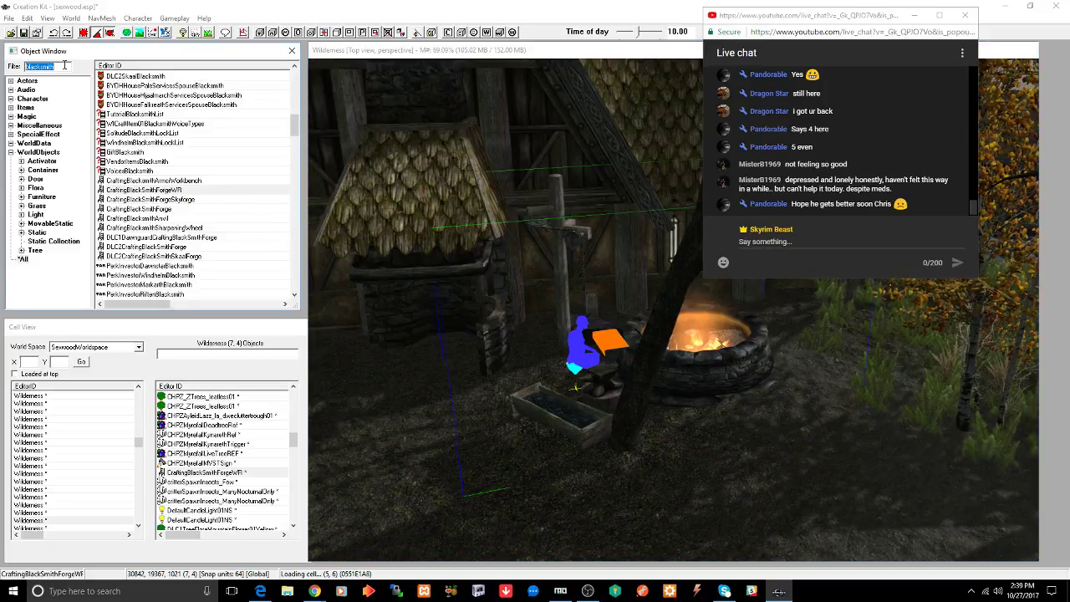
text(an)
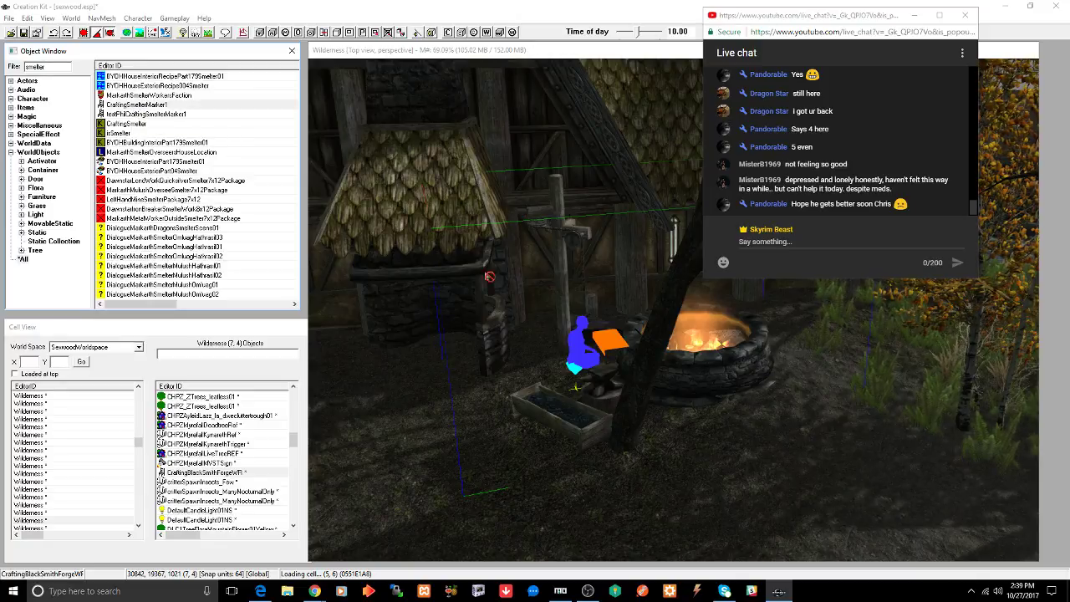
drag(446, 351, 441, 345)
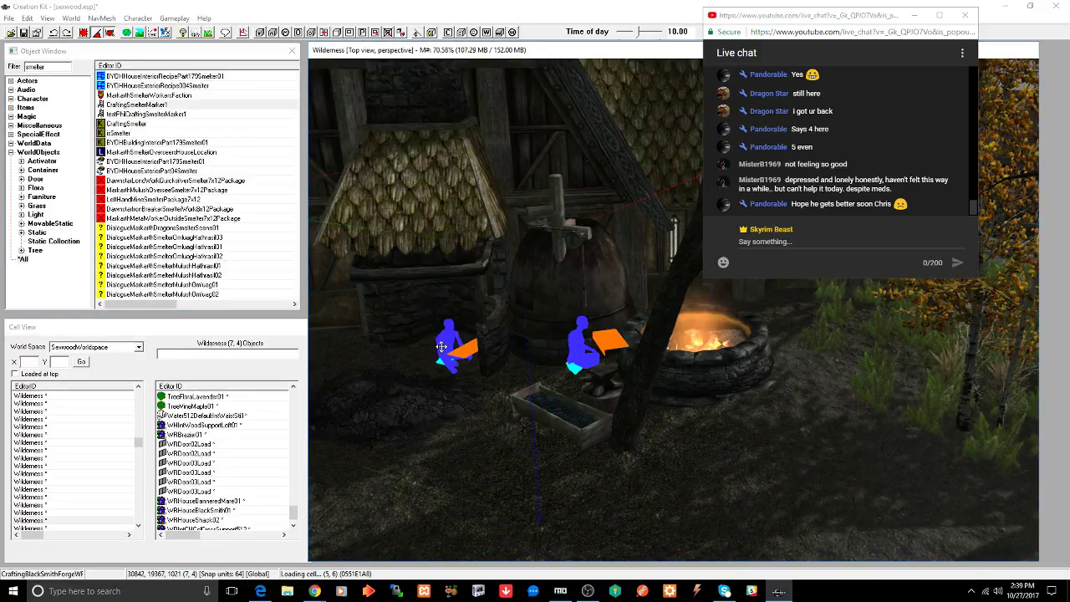
drag(539, 296, 397, 328)
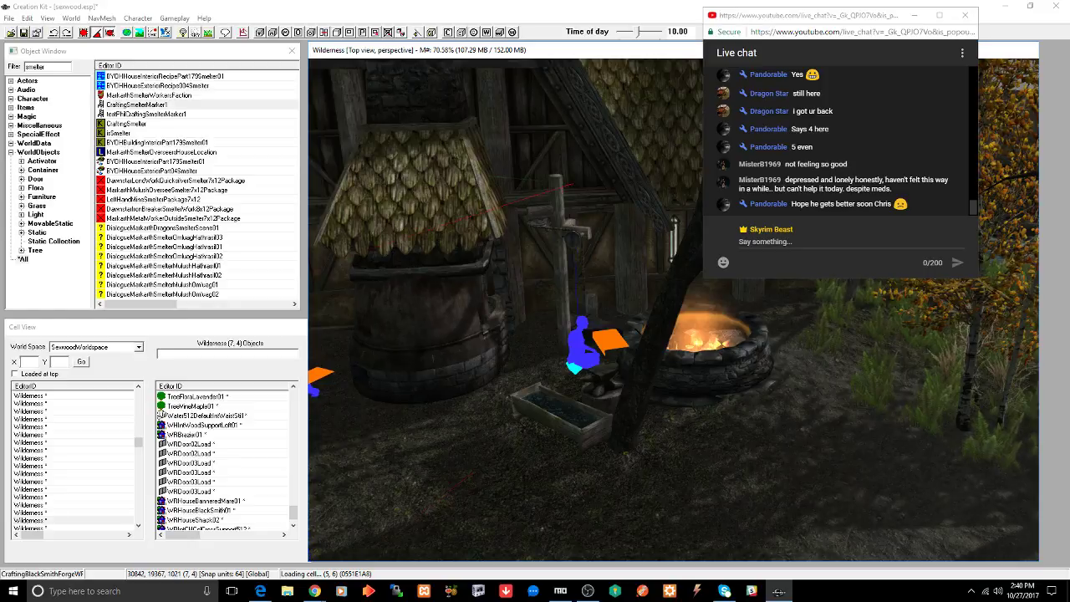
mouse_move(395, 345)
shift+middle_down()
mouse_move(484, 284)
mouse_move(461, 334)
mouse_move(435, 331)
mouse_move(447, 321)
shift+middle_up()
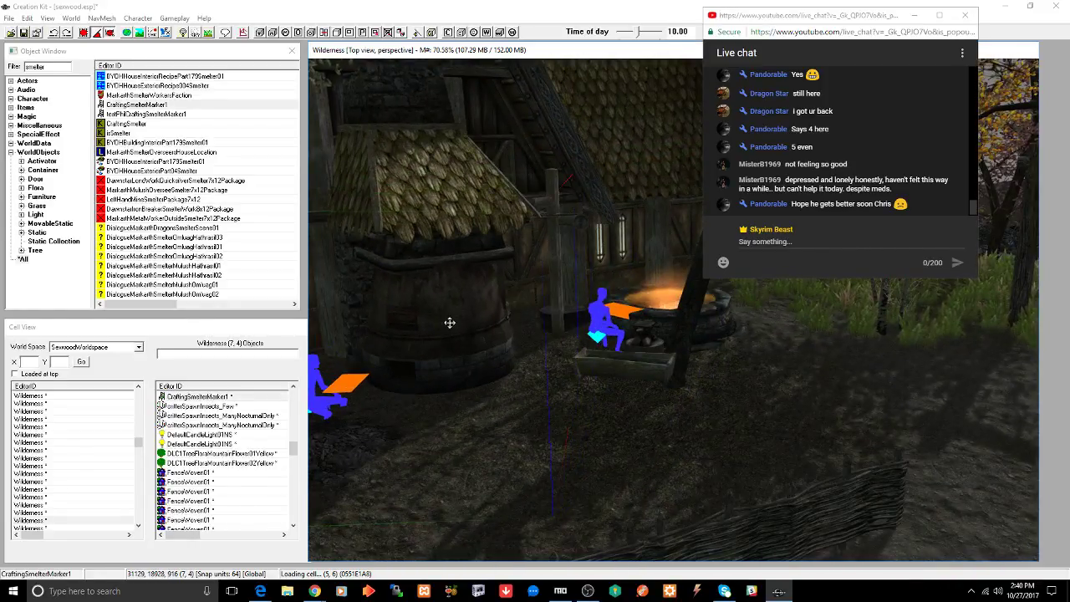
key(Delete)
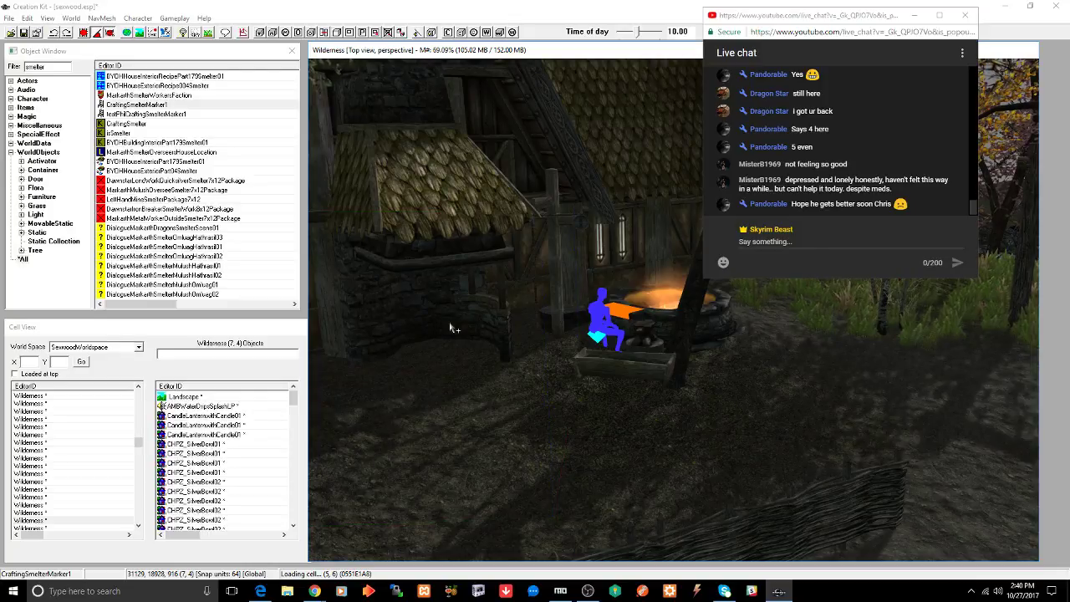
- Start landscape editing, enable Flatten Vertices, and flatten the ground in front of the blacksmith house's hearth
click(653, 371)
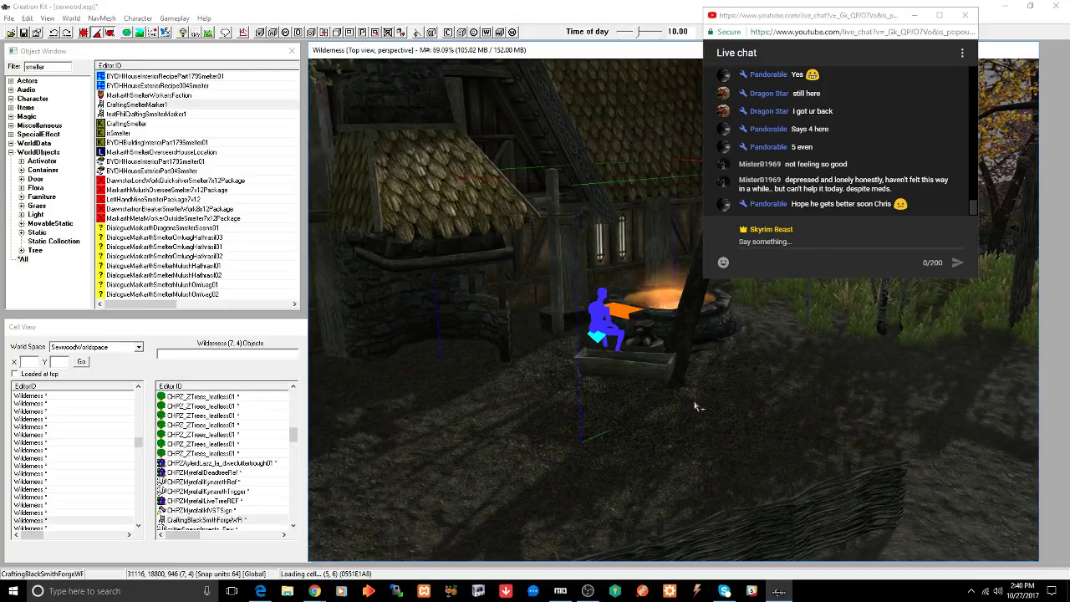
mouse_move(695, 406)
shift+middle_down()
mouse_move(716, 384)
mouse_move(585, 391)
mouse_move(600, 403)
shift+middle_up()
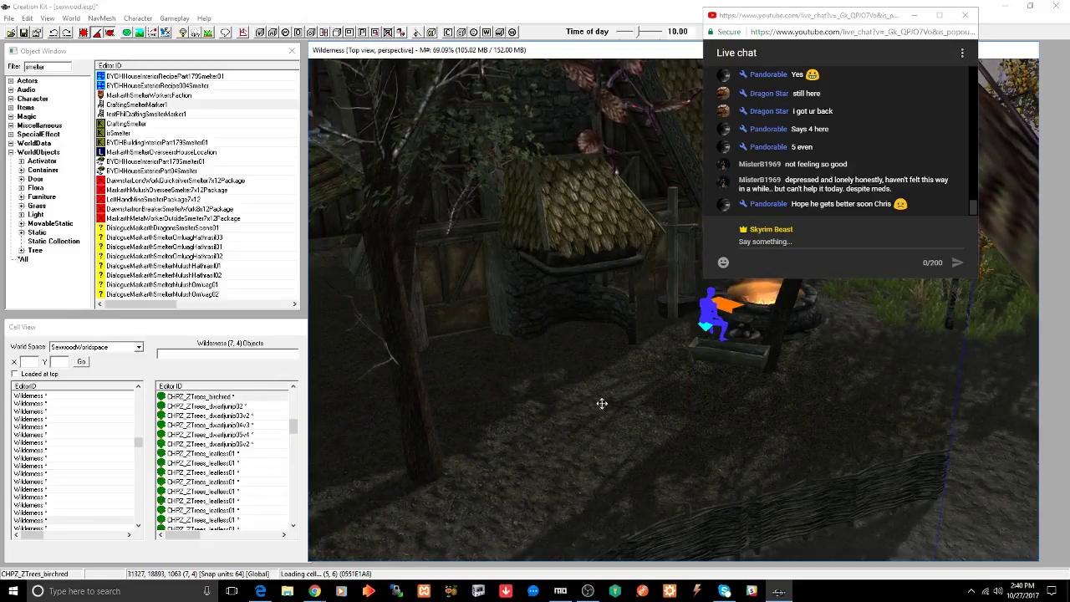
key(h)
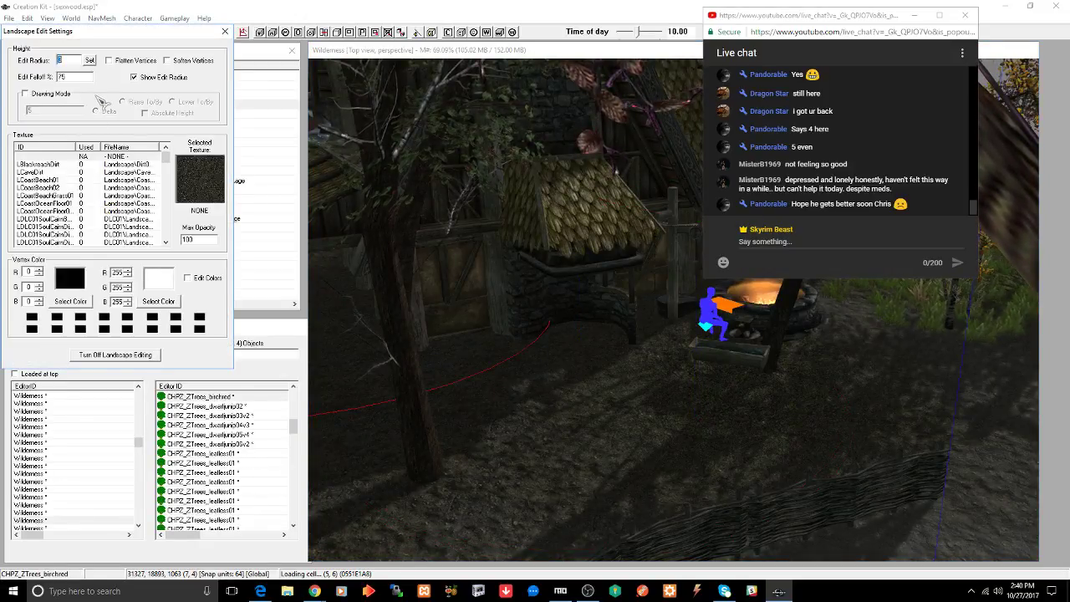
click(145, 61)
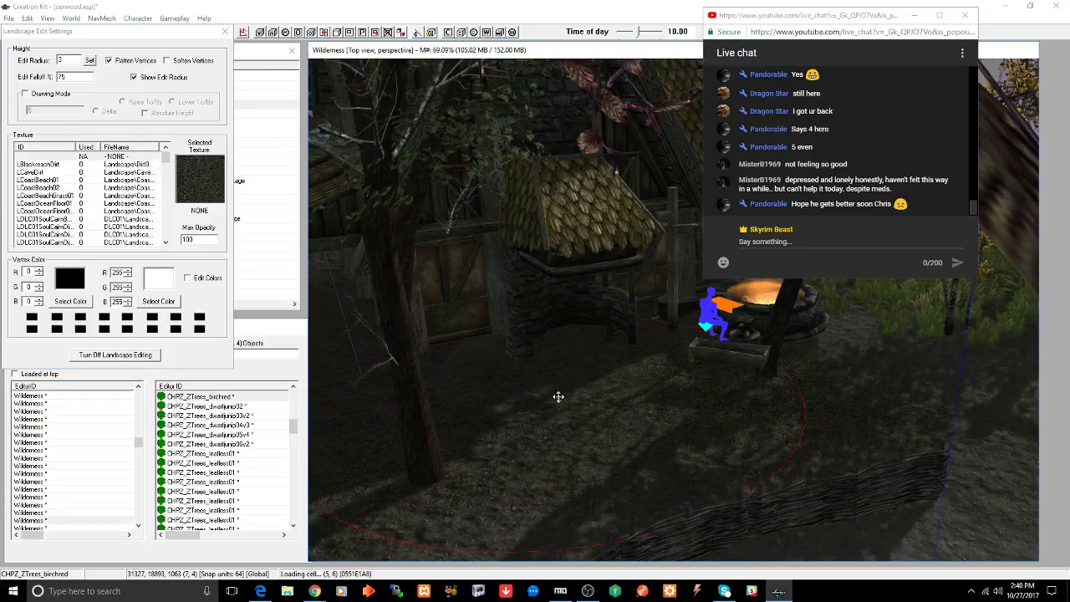
middle_drag(558, 397, 649, 370)
- Disable Flatten Vertices and sculpt the ground height around the porch, hearth and woven fence
click(127, 61)
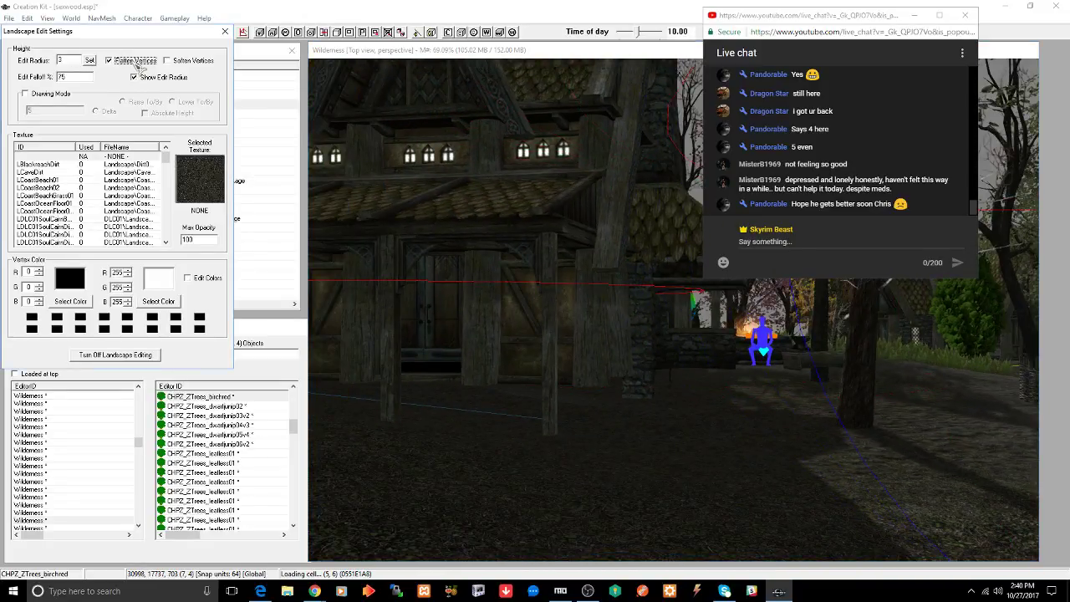
click(657, 393)
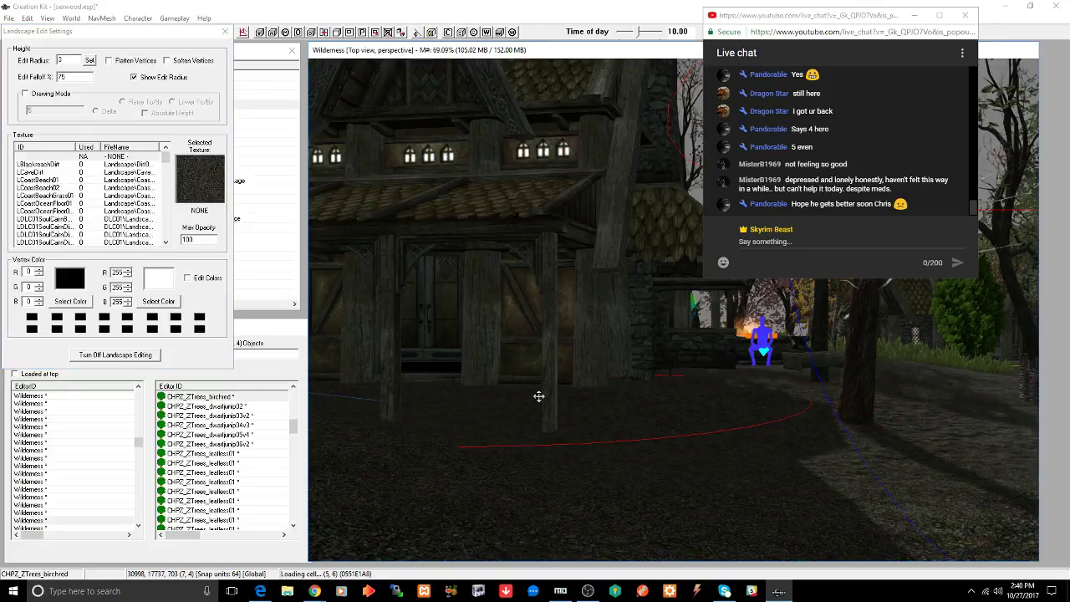
middle_drag(602, 390, 574, 402)
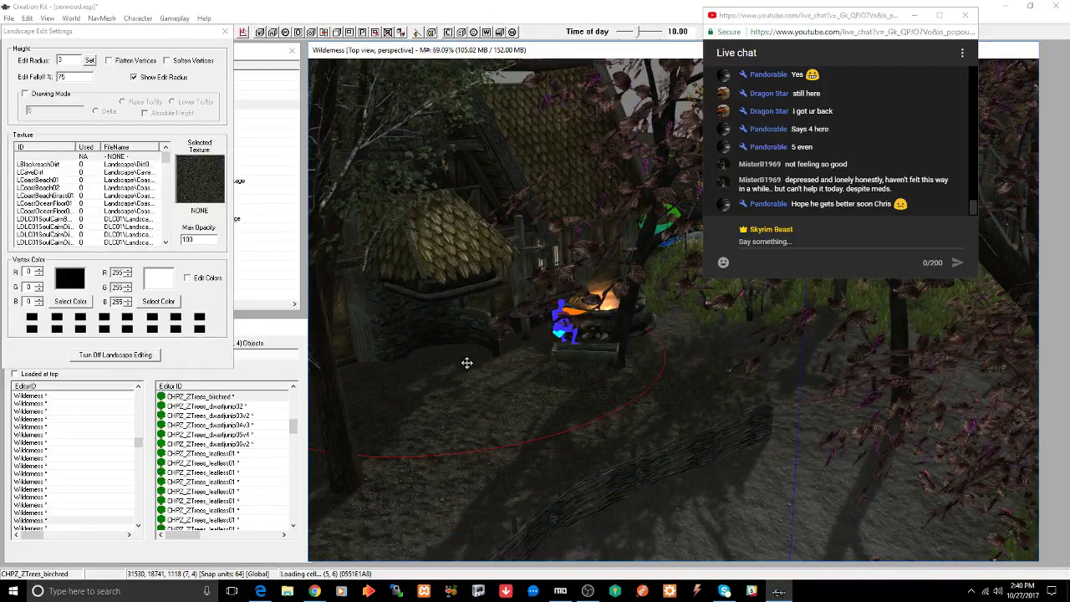
shift+middle_drag(476, 360, 499, 344)
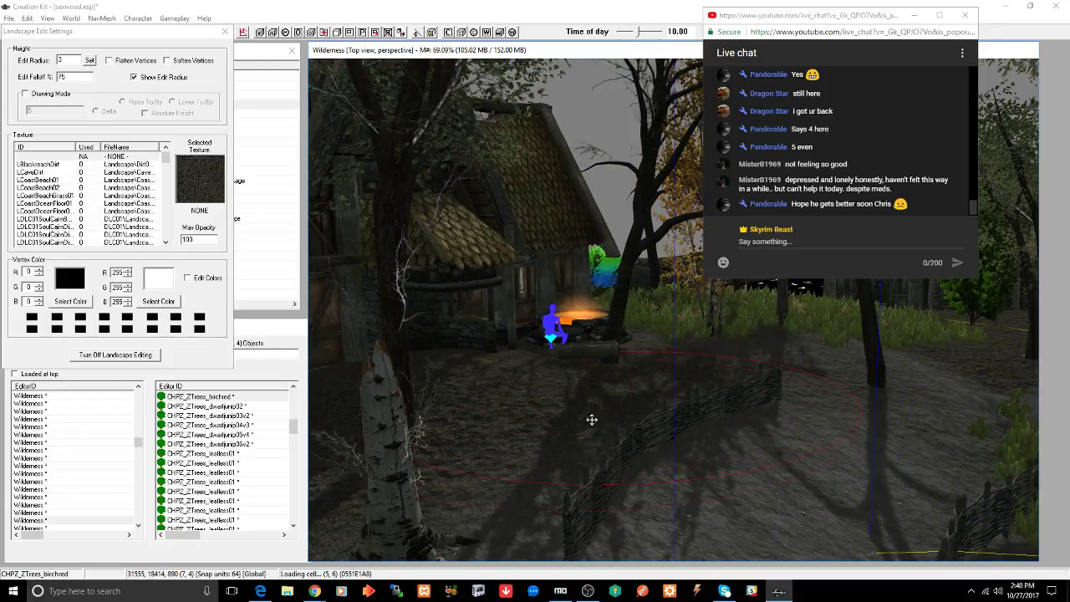
shift+middle_drag(537, 477, 571, 463)
shift+middle_drag(506, 448, 409, 446)
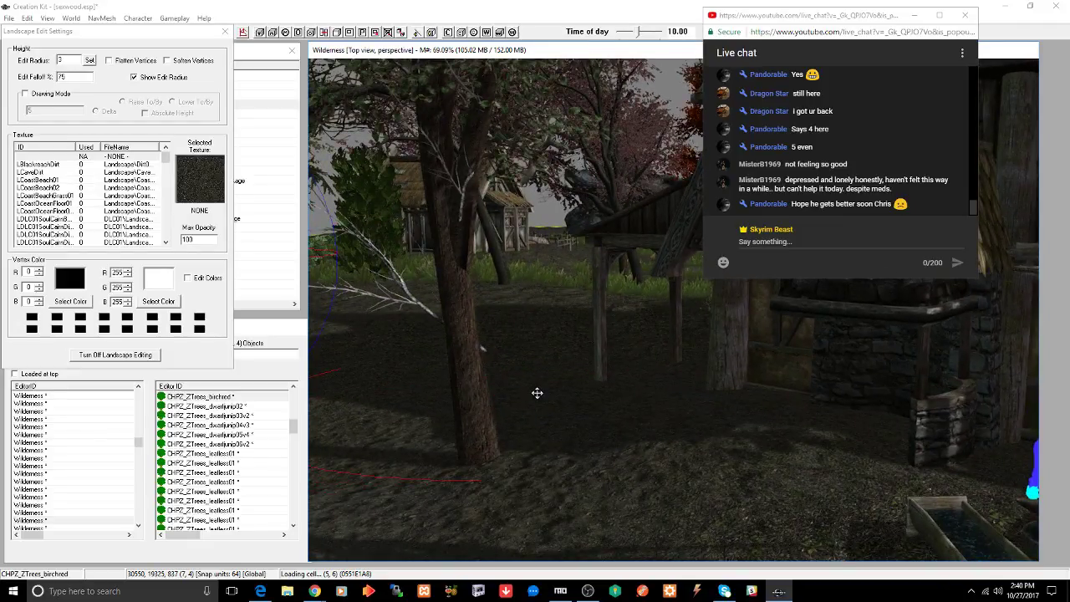
shift+middle_drag(540, 390, 462, 343)
- Re-enable Flatten Vertices and level the ground between the tree and the stone hearth
click(136, 62)
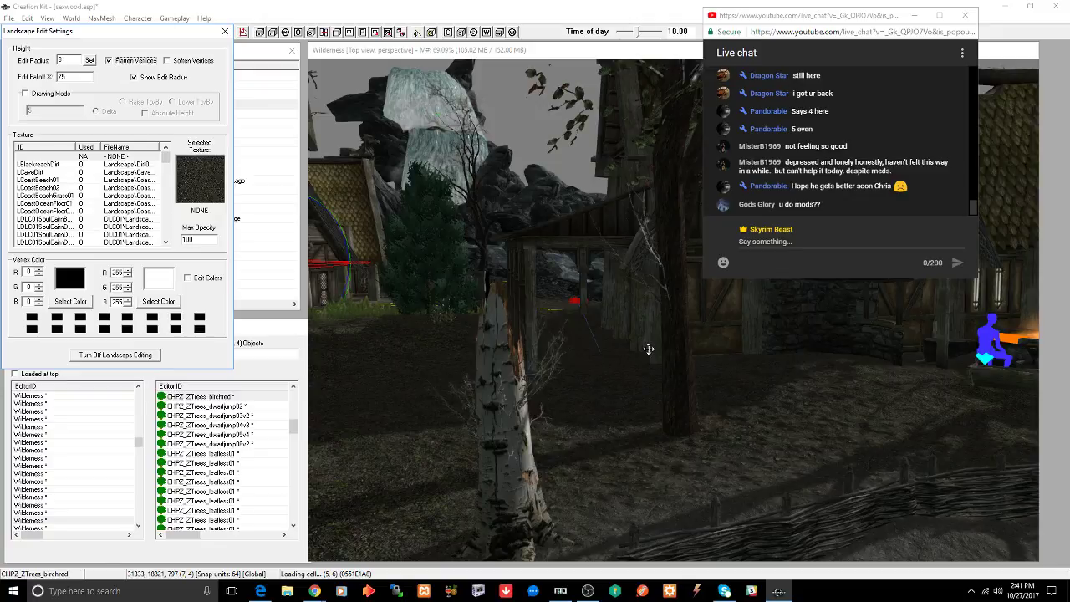
click(828, 359)
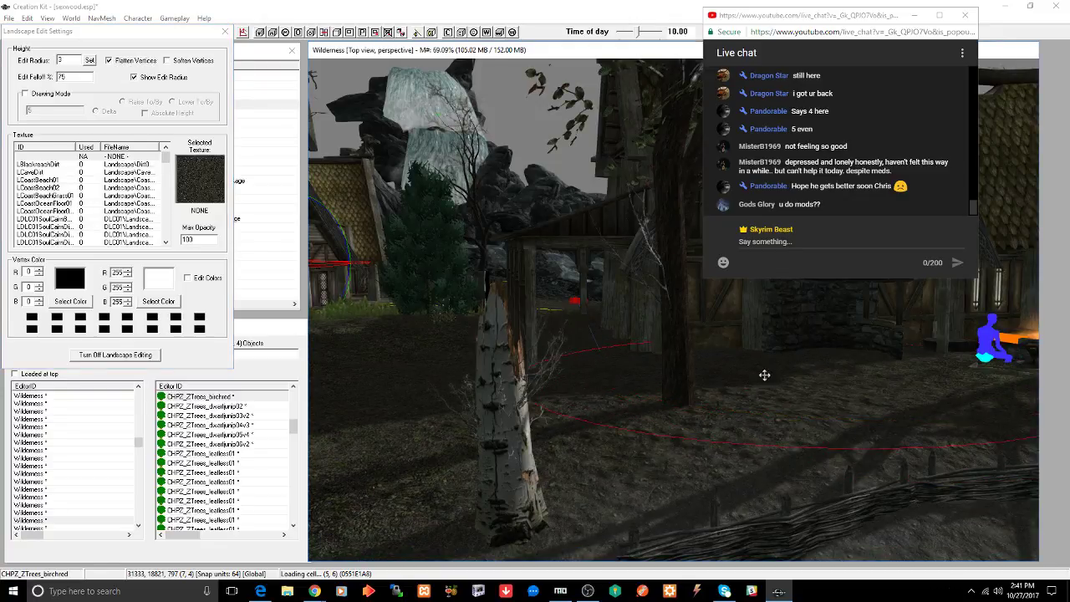
mouse_move(750, 380)
shift+middle_down()
mouse_move(842, 375)
mouse_move(782, 379)
shift+middle_up()
mouse_move(707, 381)
middle_down()
mouse_move(721, 380)
mouse_move(702, 393)
middle_up()
- Disable Flatten Vertices and adjust the ground height along the porch posts at the house's front and side
scroll(701, 394, down, 3)
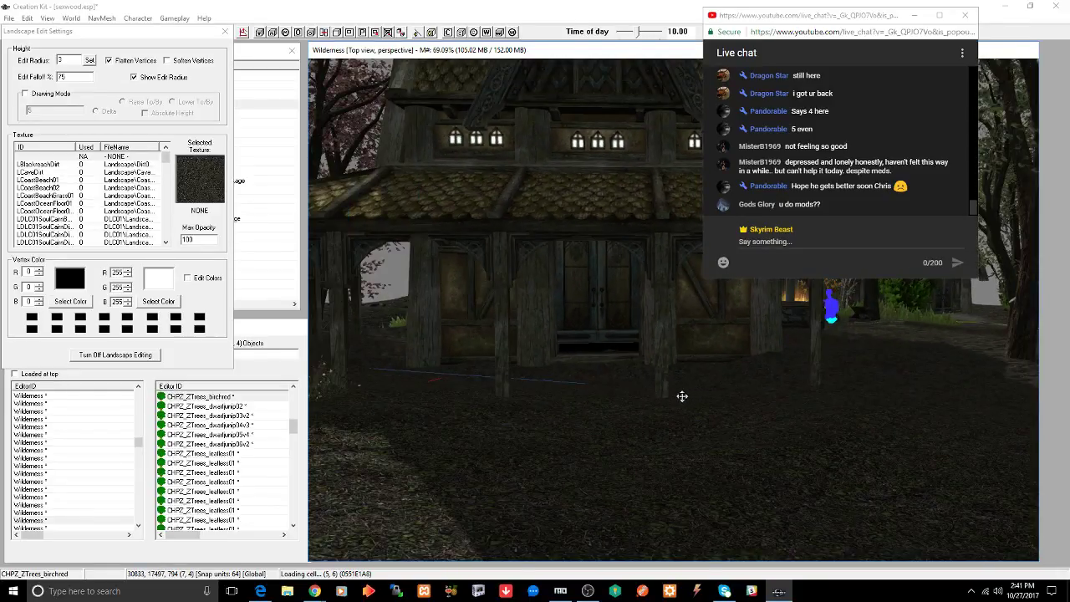
scroll(681, 399, down, 3)
scroll(683, 401, up, 3)
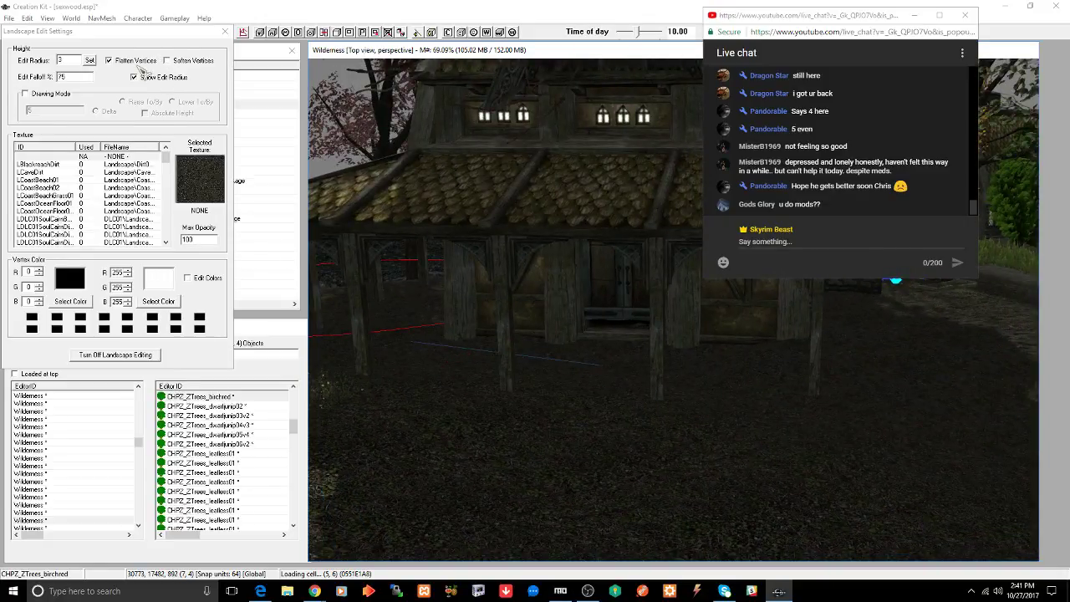
click(145, 63)
drag(602, 369, 603, 366)
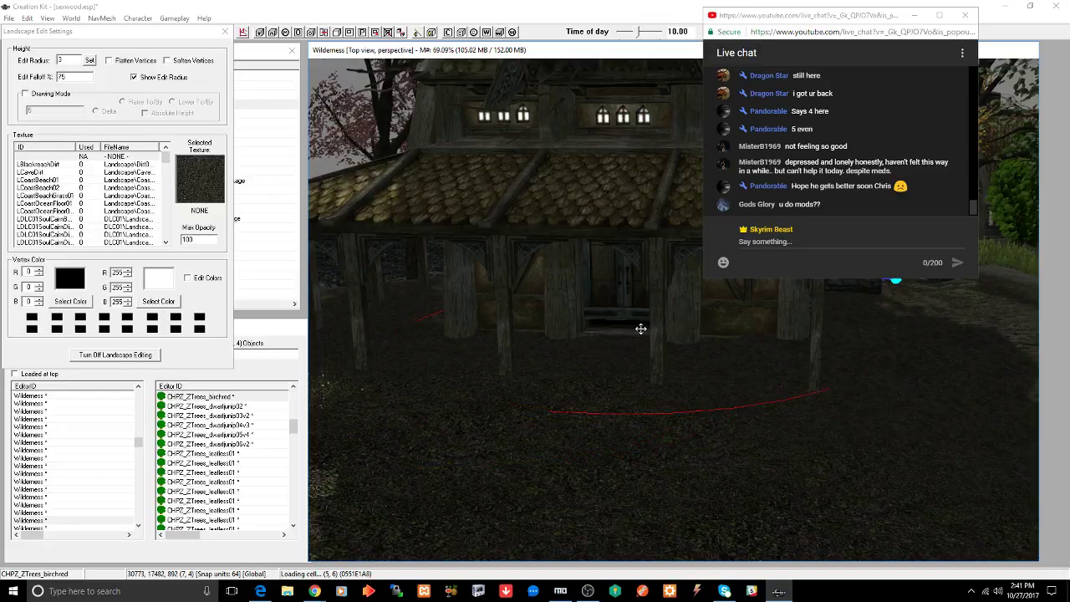
shift+middle_drag(640, 330, 693, 336)
shift+middle_drag(499, 392, 590, 375)
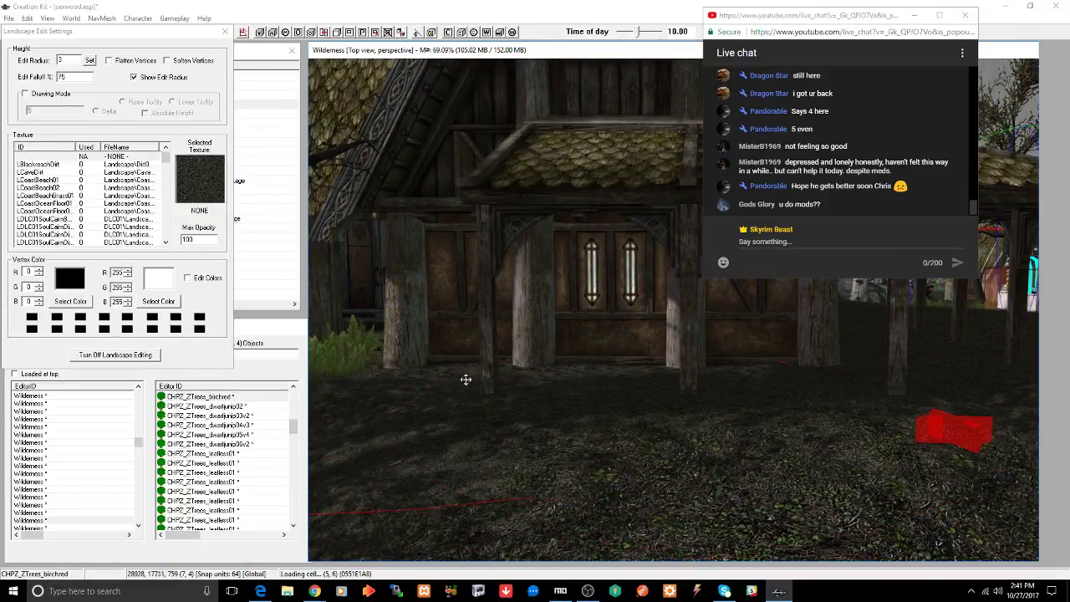
shift+middle_drag(465, 379, 424, 382)
shift+middle_drag(627, 374, 483, 372)
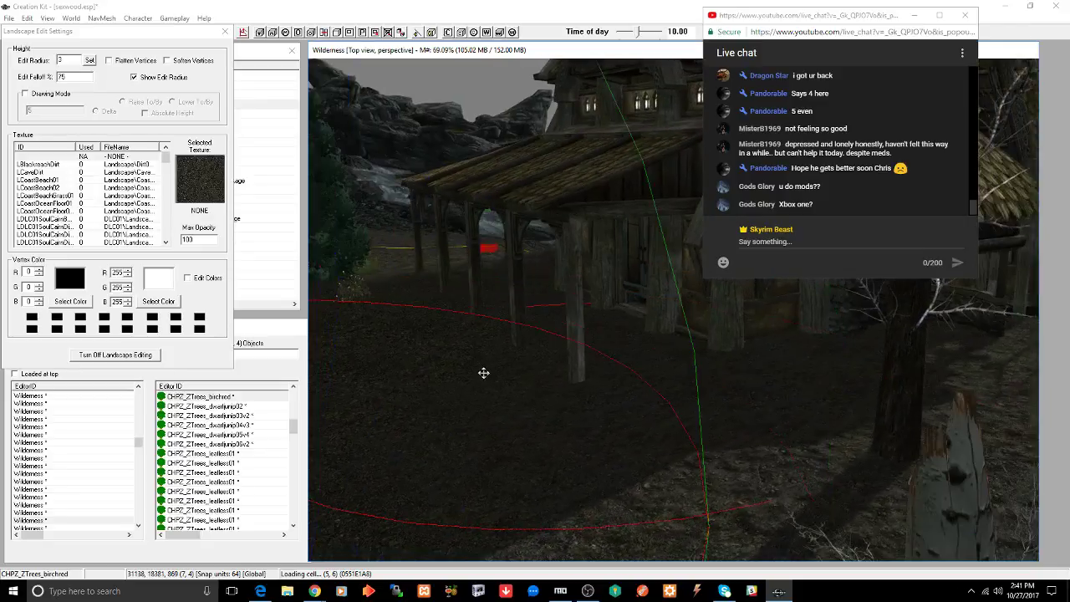
- Touch up the ground between the porch corner and the hearth, and end landscape editing
scroll(585, 362, up, 5)
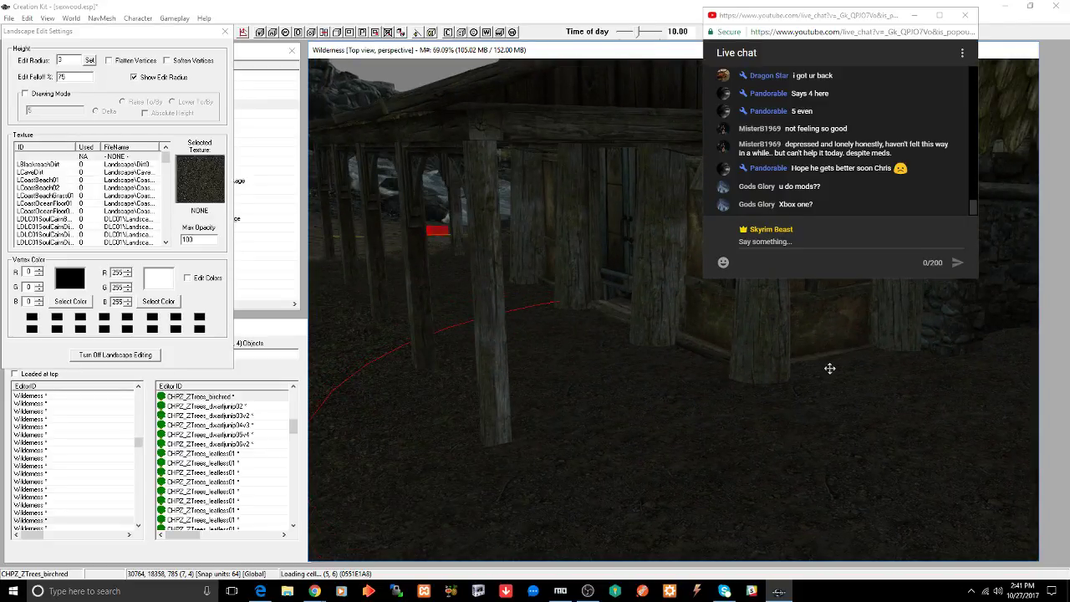
mouse_move(716, 377)
middle_down()
mouse_move(759, 365)
mouse_move(735, 371)
middle_up()
scroll(735, 371, down, 3)
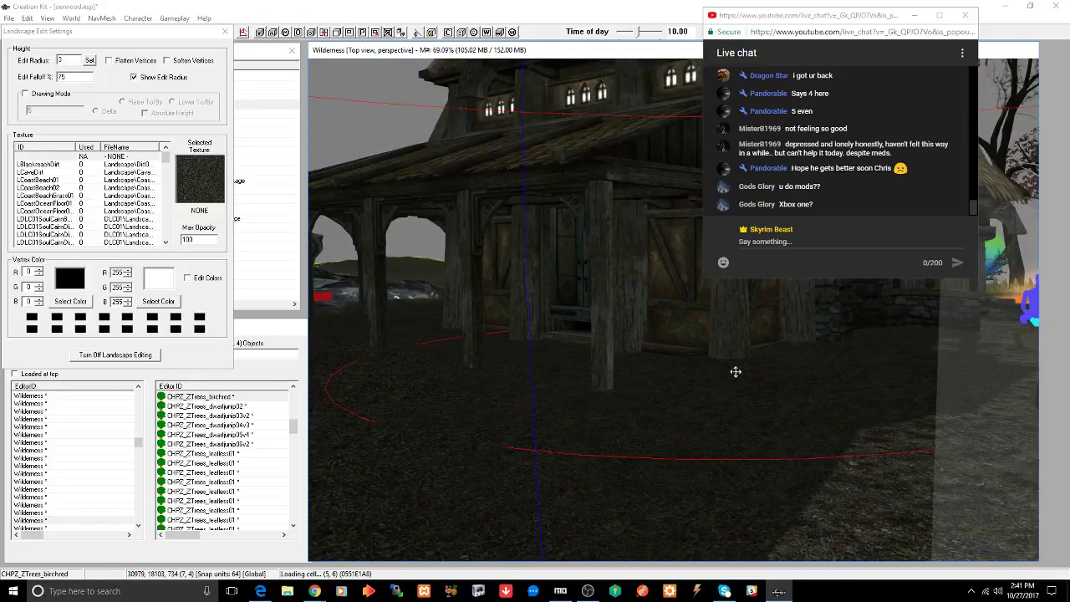
scroll(735, 371, down, 3)
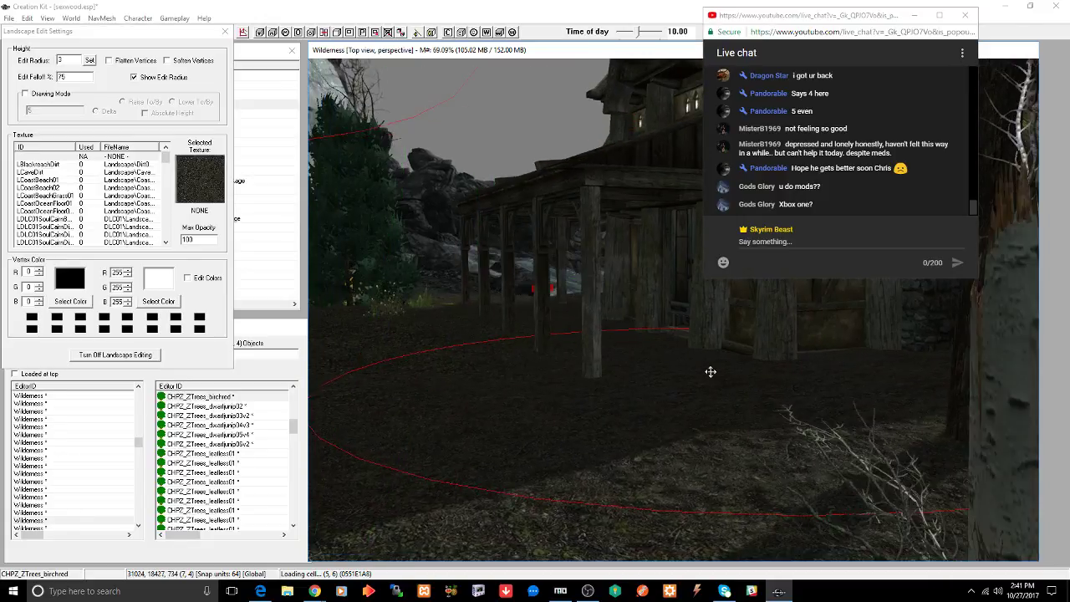
middle_drag(790, 368, 727, 371)
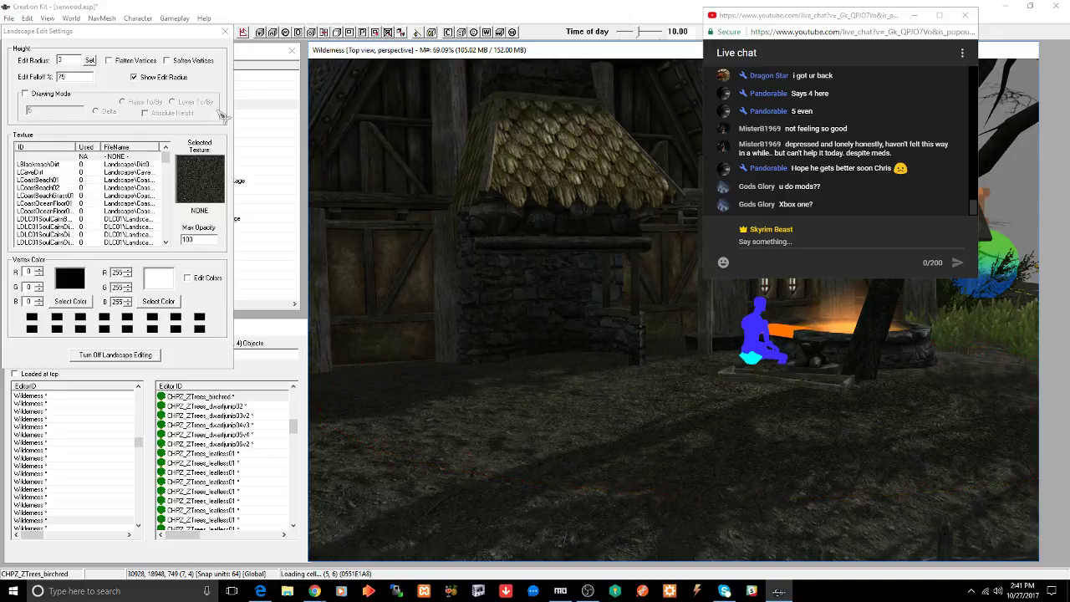
click(241, 33)
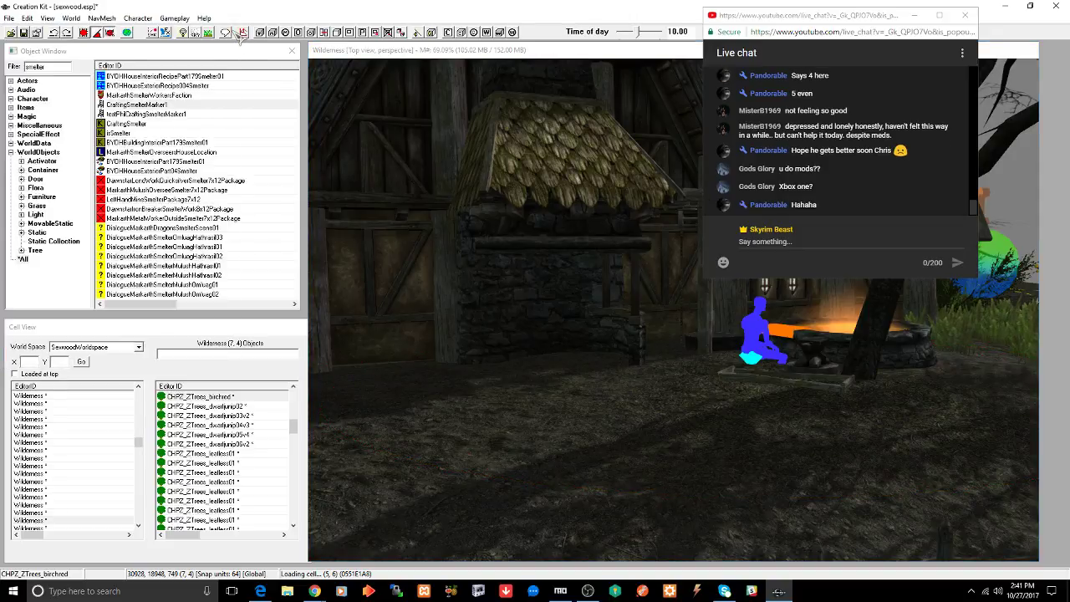
- Move the CraftingBlackSmithForgeWR from beside the tree to the hooded stone hearth and adjust its height
click(796, 347)
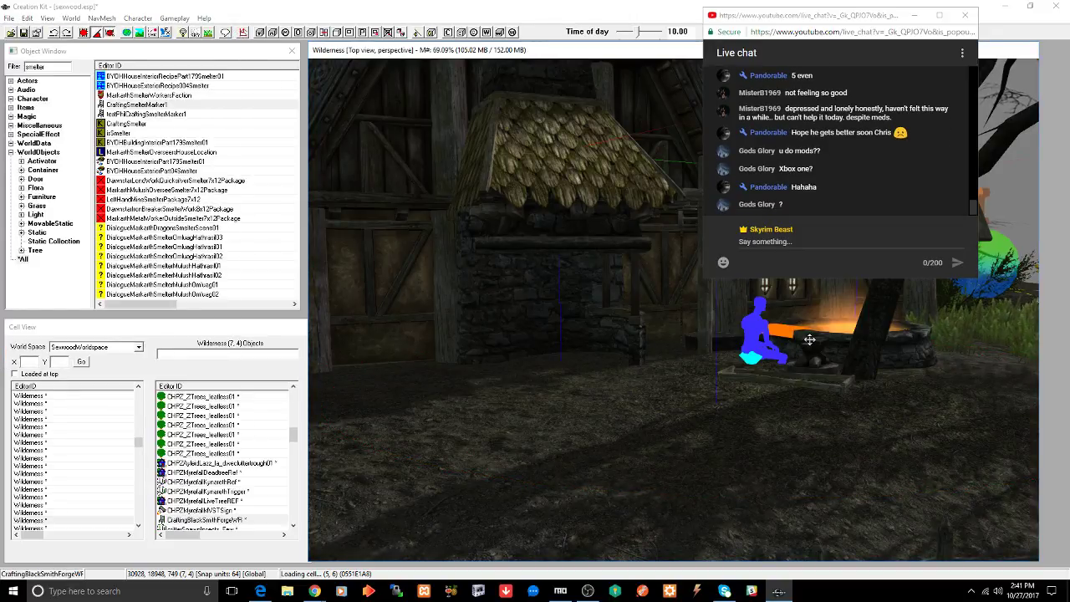
mouse_move(811, 337)
mouse_down()
mouse_move(632, 318)
mouse_move(641, 324)
mouse_move(395, 351)
mouse_move(409, 357)
mouse_up()
key(z)
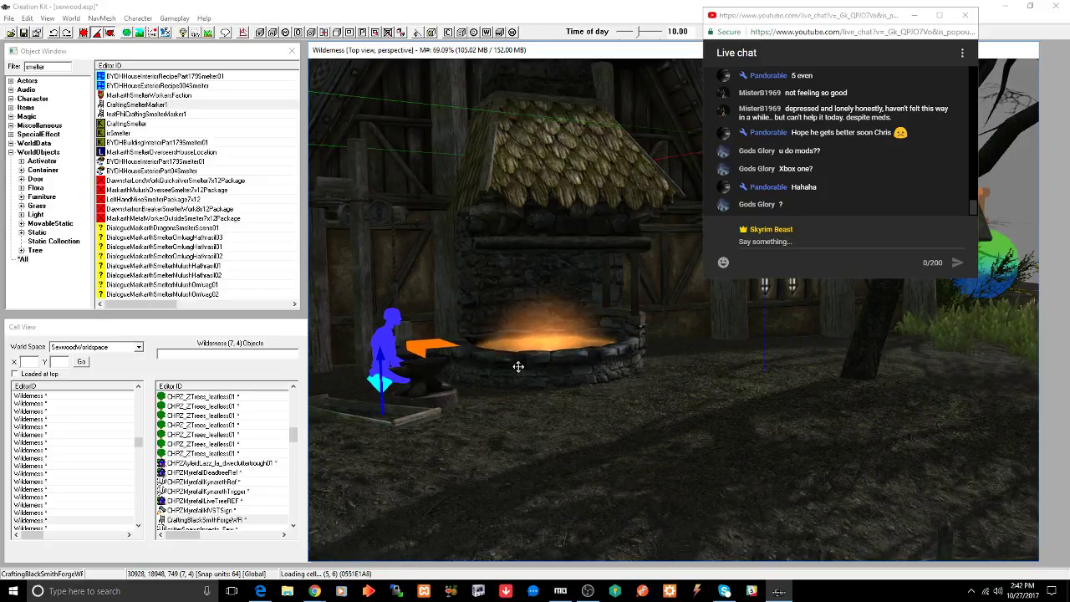
drag(518, 366, 518, 345)
shift+middle_drag(515, 342, 493, 365)
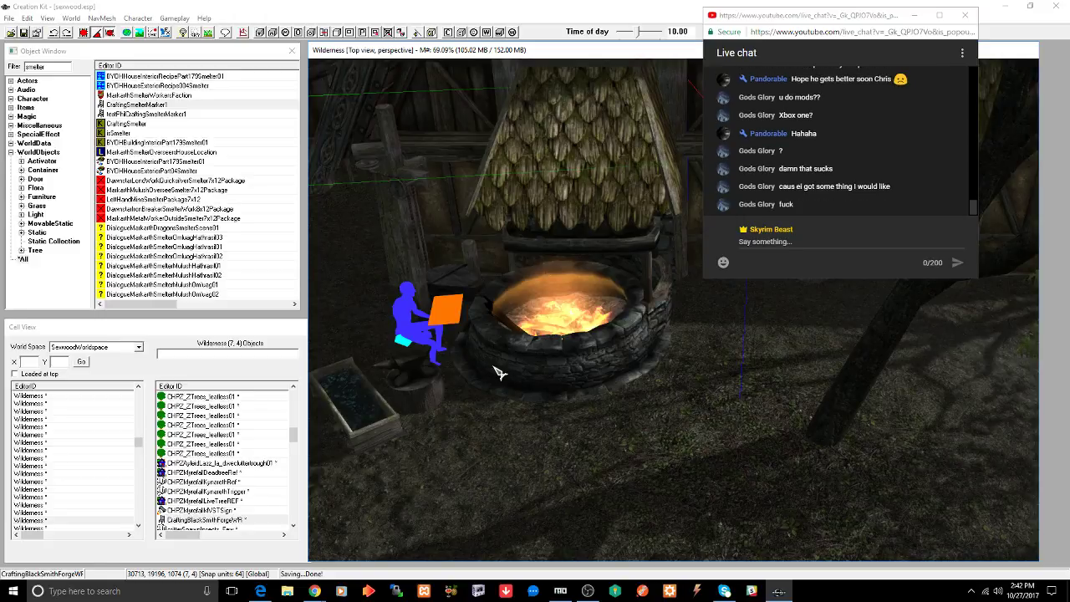
- Fine-tune the forge's position against the hooded stone hearth and save the plugin
drag(600, 355, 577, 364)
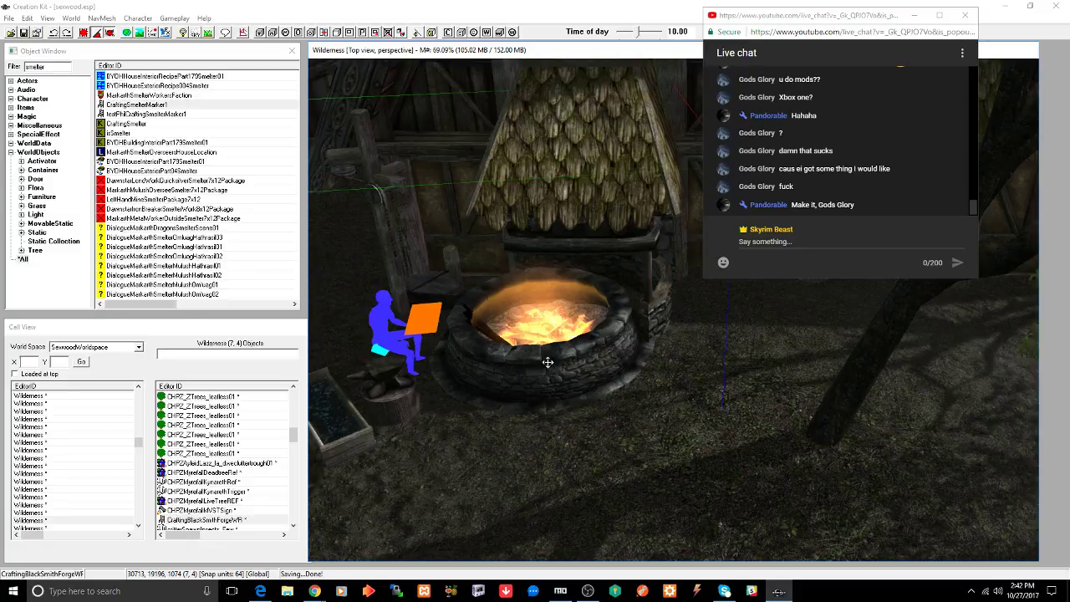
mouse_move(547, 362)
shift+middle_down()
mouse_move(585, 361)
mouse_move(581, 380)
mouse_move(557, 361)
shift+middle_up()
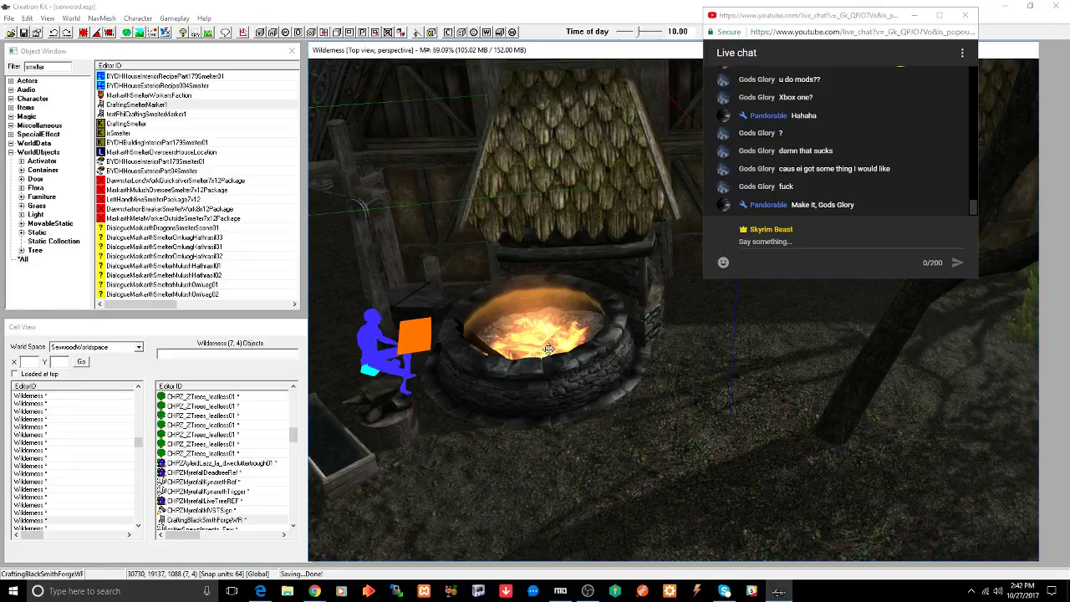
mouse_move(548, 349)
right_down()
mouse_move(524, 339)
mouse_move(534, 335)
right_up()
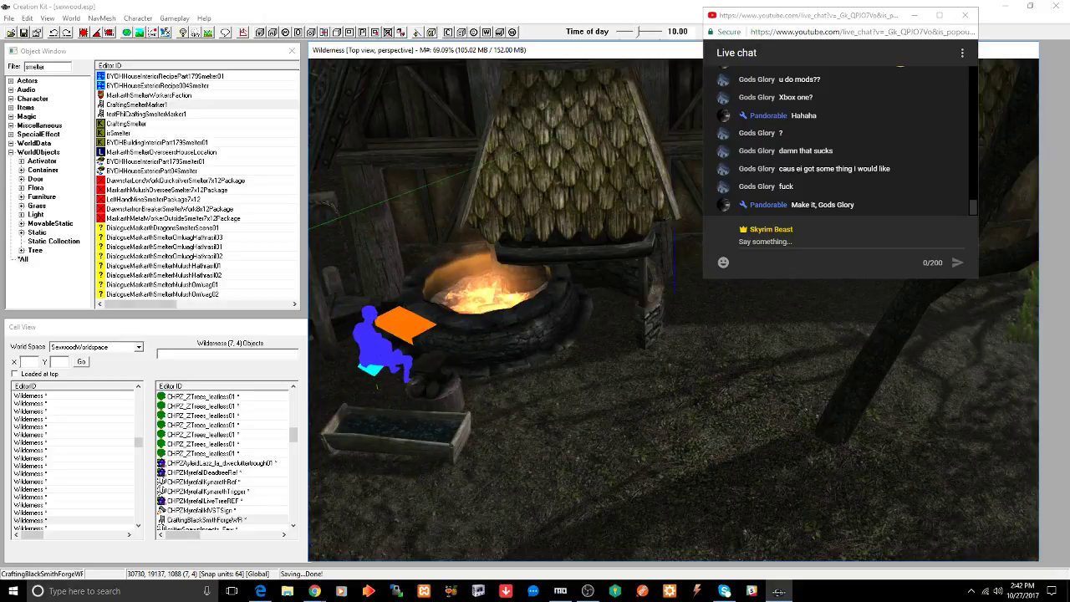
mouse_move(534, 334)
middle_down()
mouse_move(575, 345)
mouse_move(554, 348)
mouse_move(580, 338)
mouse_move(504, 351)
mouse_move(551, 371)
mouse_move(578, 349)
mouse_move(504, 353)
mouse_move(497, 366)
middle_up()
key(ctrl+s)
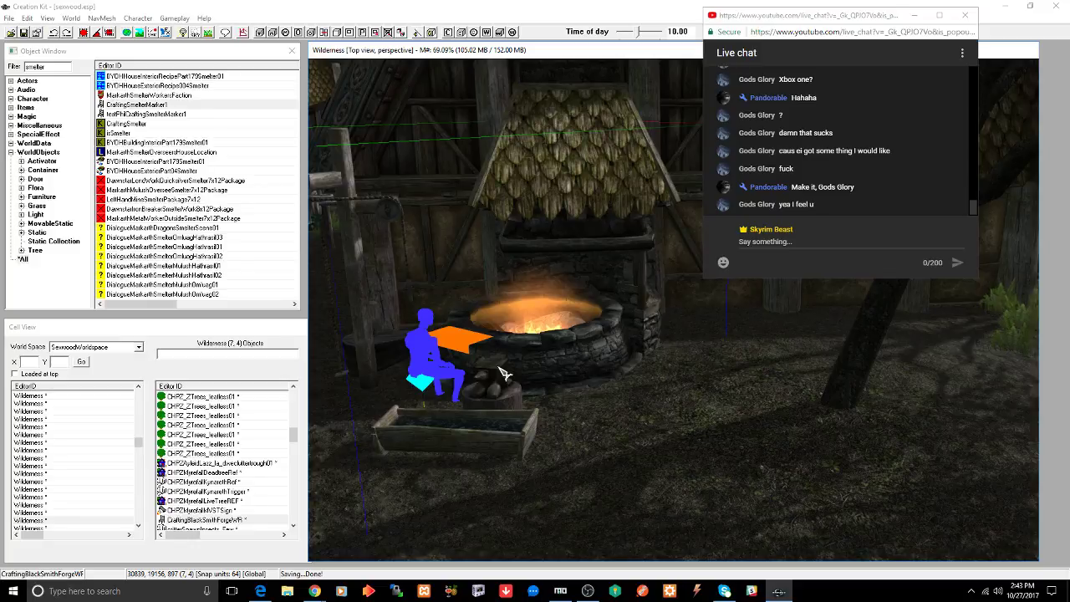
scroll(544, 341, down, 3)
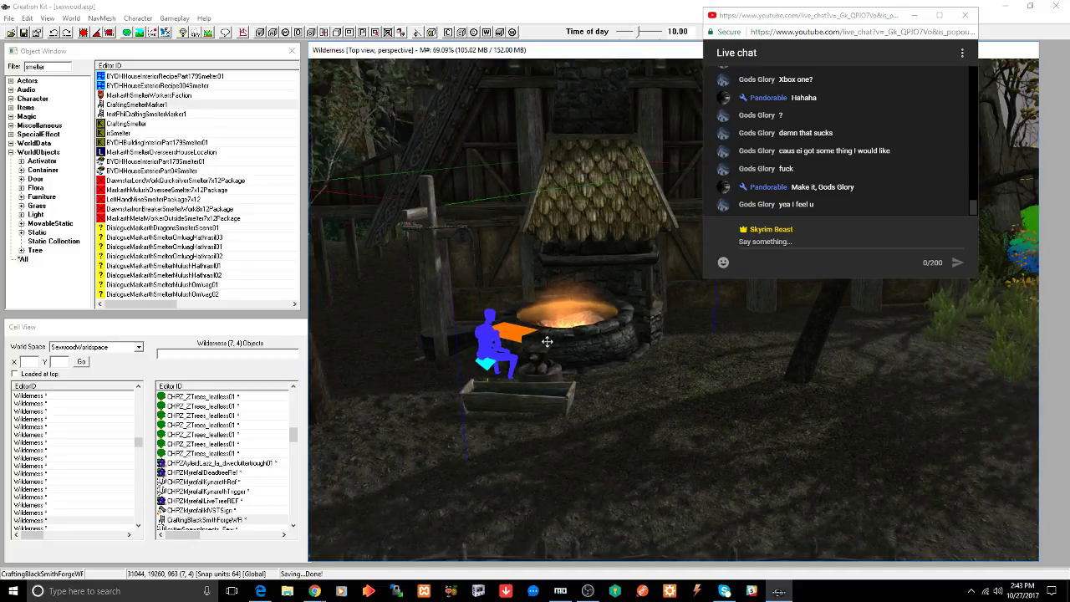
- Drop the WRDoor02Load double door at the blacksmith house's front onto its threshold and save the plugin
mouse_move(547, 341)
shift+middle_down()
mouse_move(595, 348)
mouse_move(590, 327)
mouse_move(574, 326)
mouse_move(576, 338)
mouse_move(621, 340)
shift+middle_up()
click(422, 291)
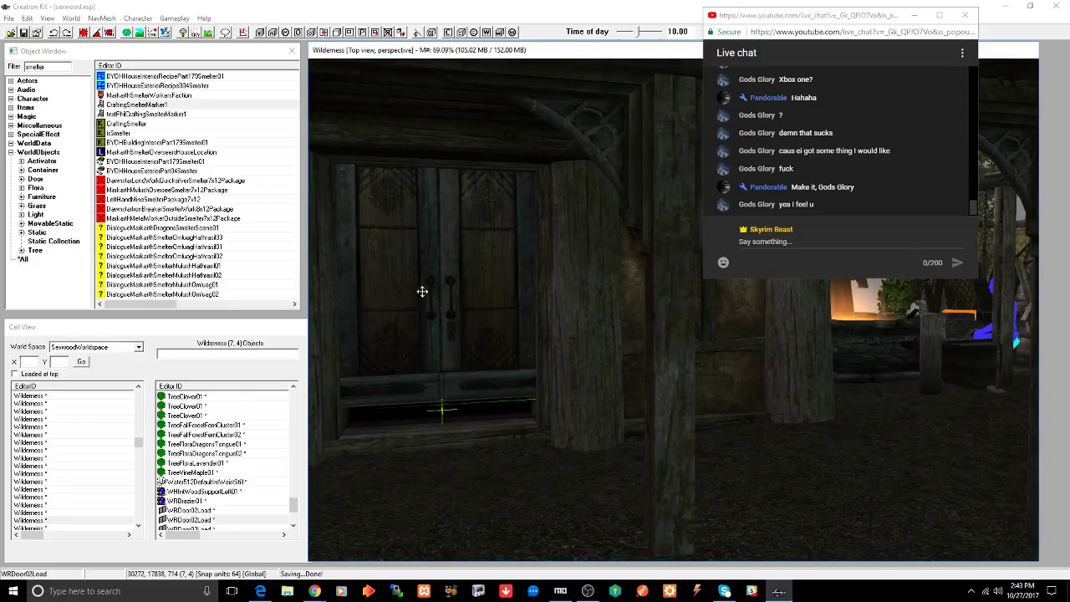
key(f)
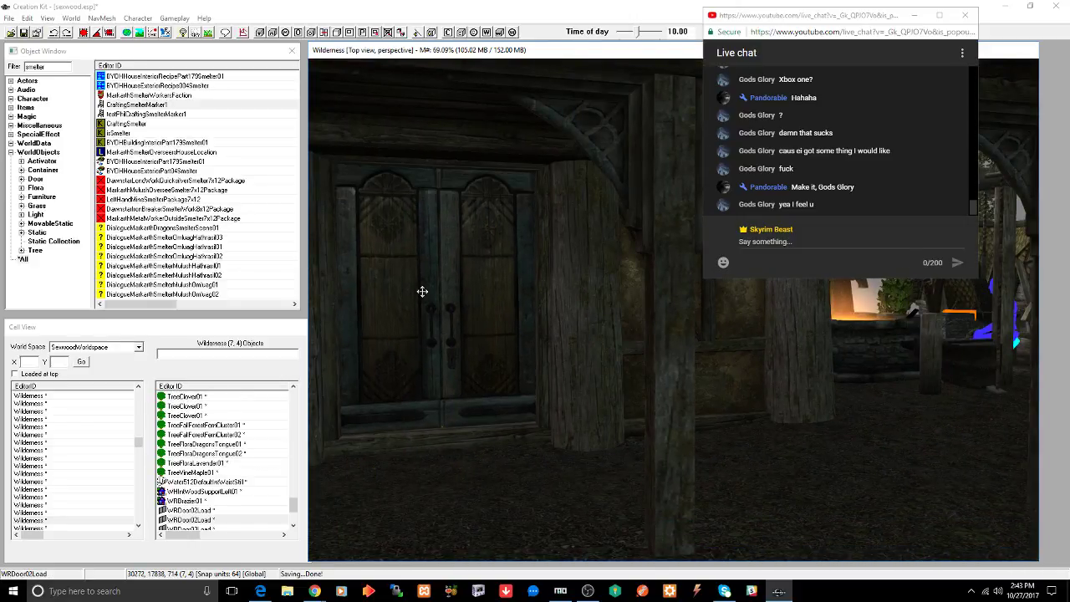
mouse_move(699, 365)
shift+middle_down()
mouse_move(635, 369)
mouse_move(613, 355)
shift+middle_up()
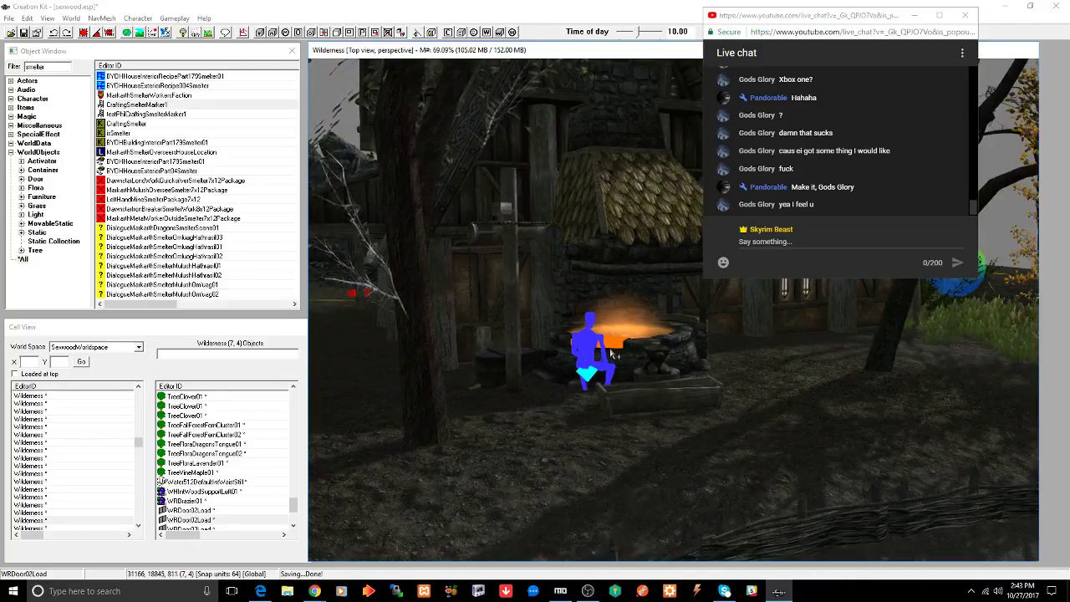
click(611, 351)
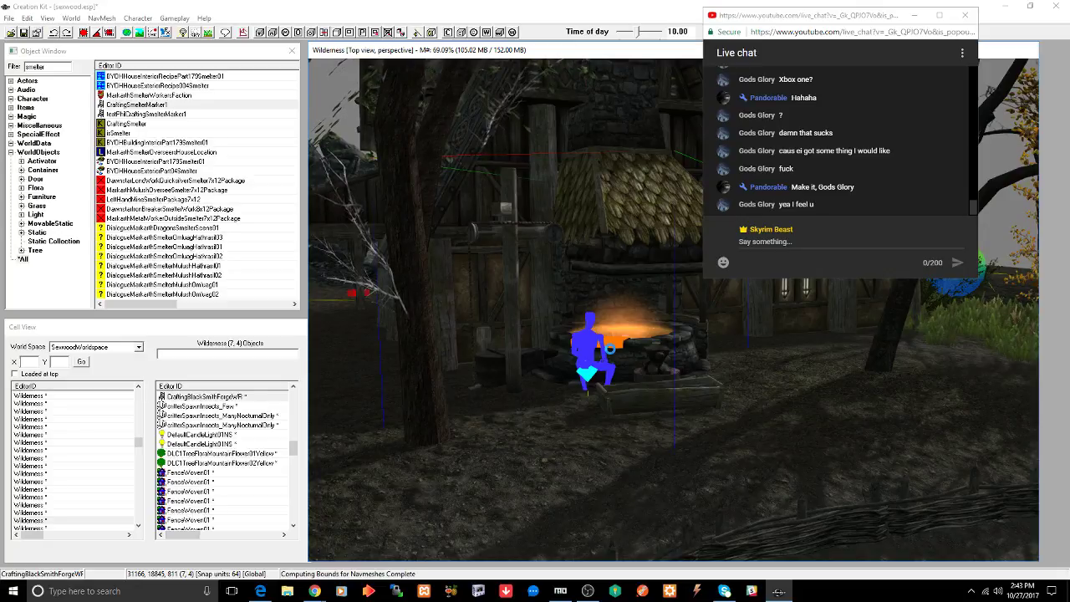
key(ctrl+s)
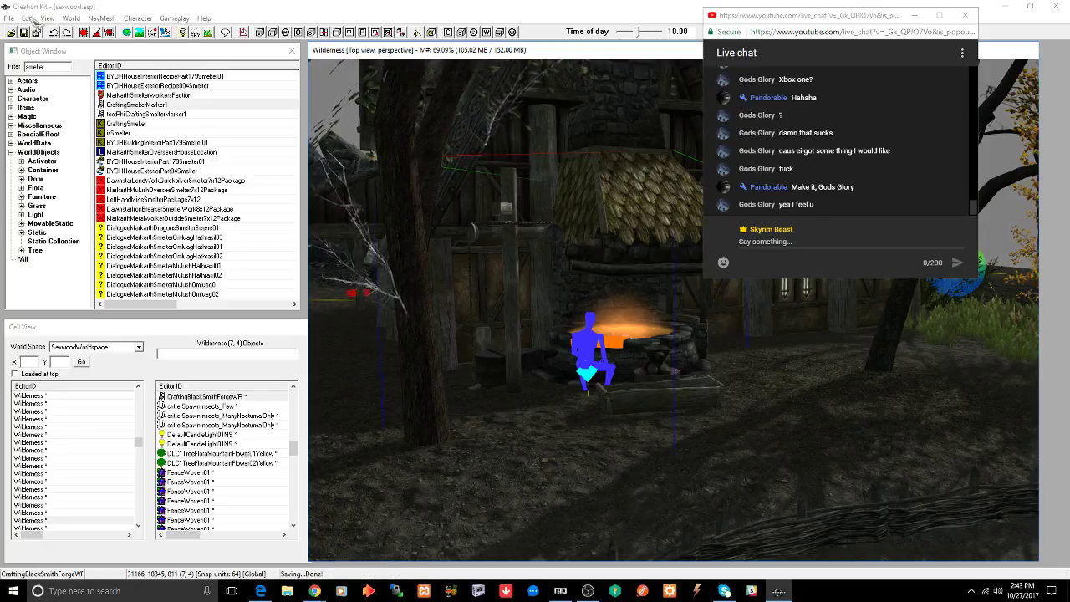
- Run a text search for "warmaidens" among the objects, load the WhiterunWarmaidens cell, and close the search
click(29, 18)
click(37, 142)
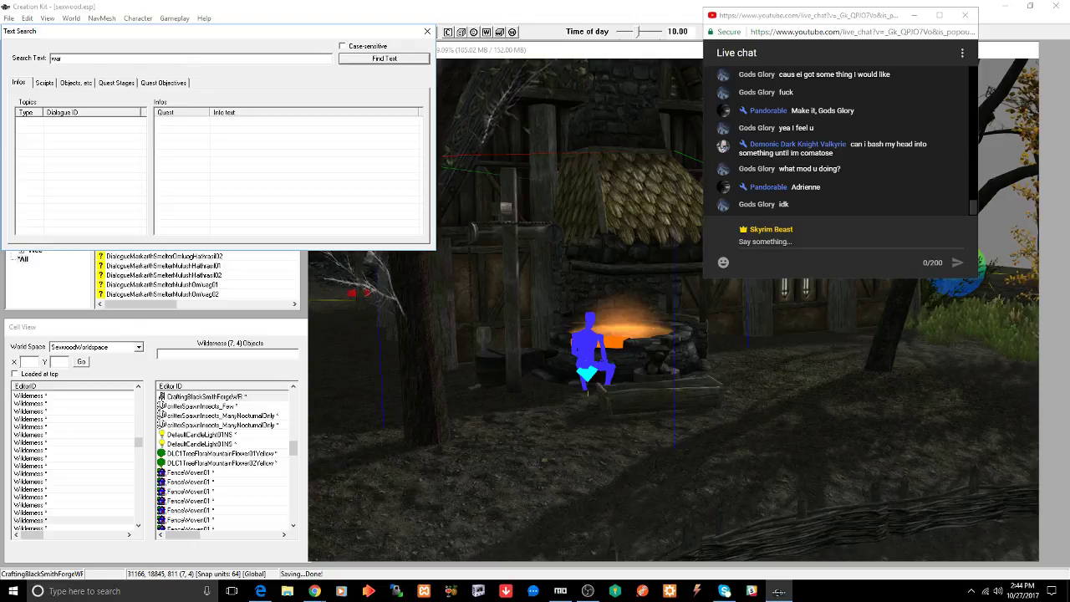
text(walrmaidens)
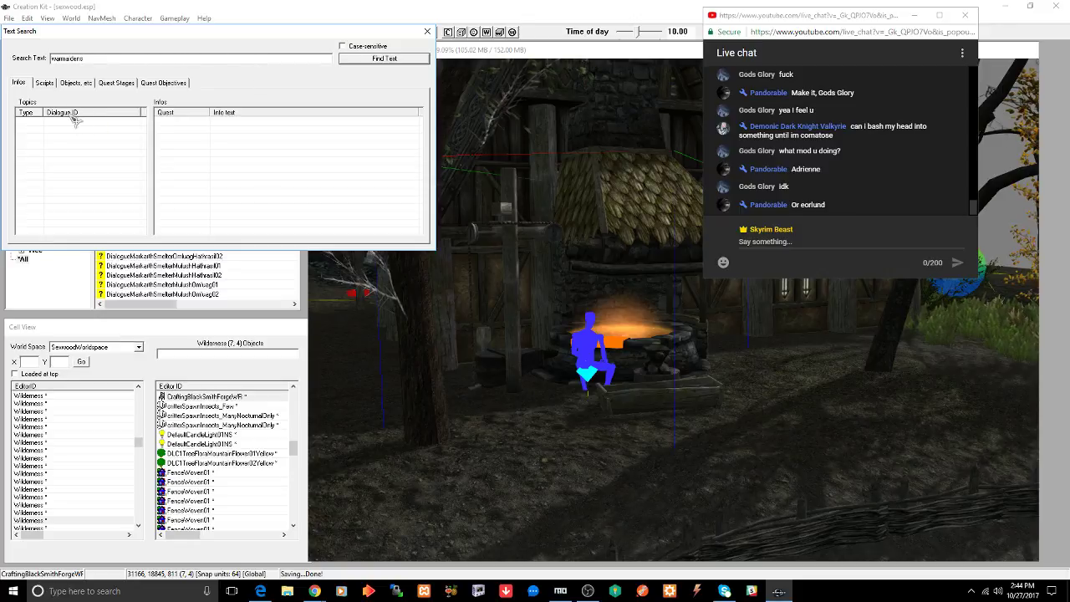
click(76, 83)
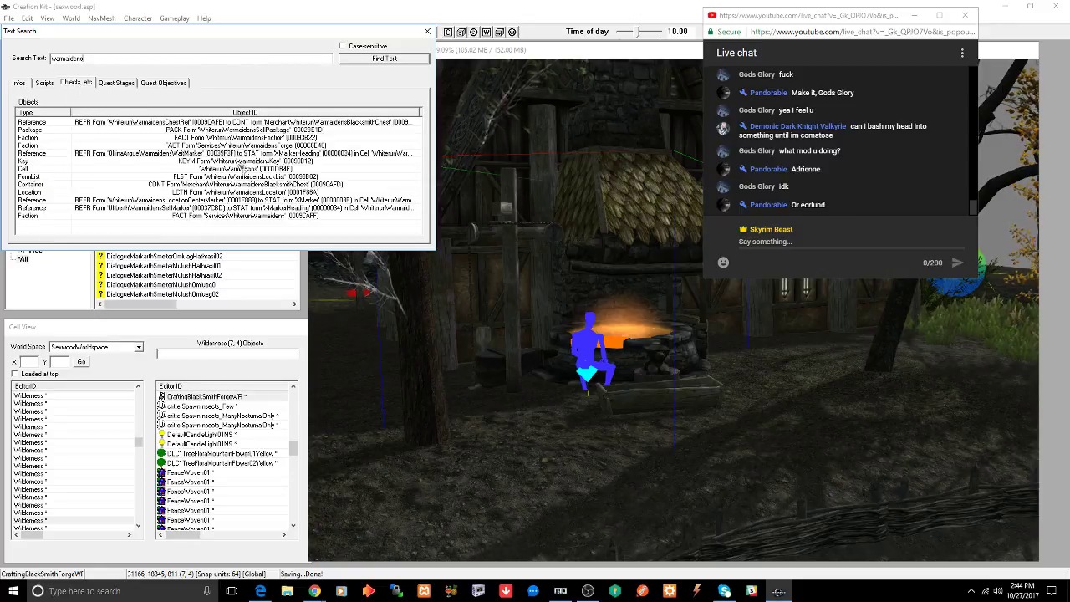
click(237, 170)
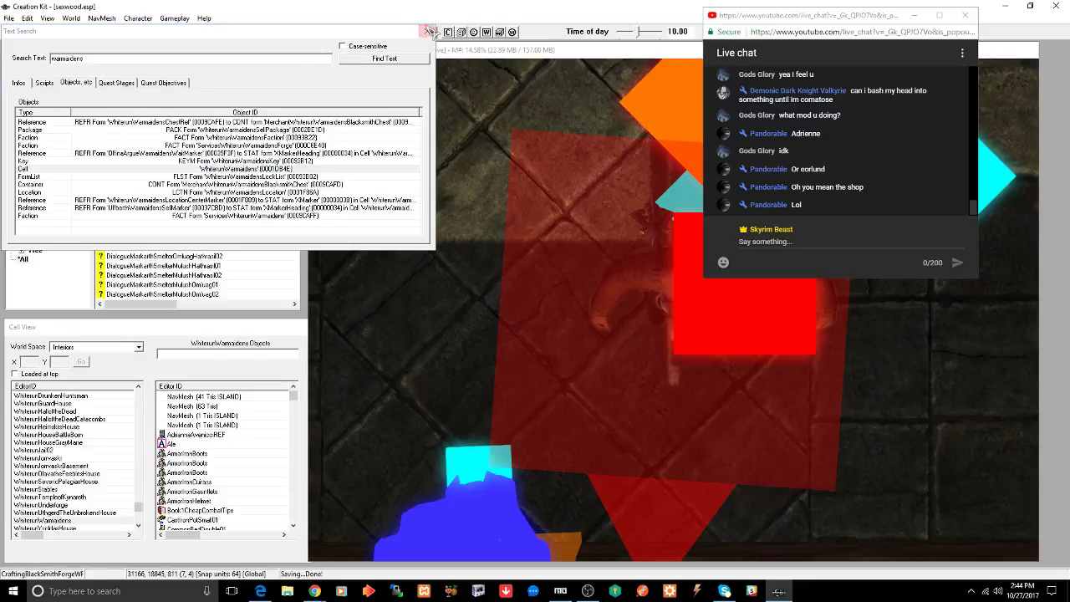
click(430, 31)
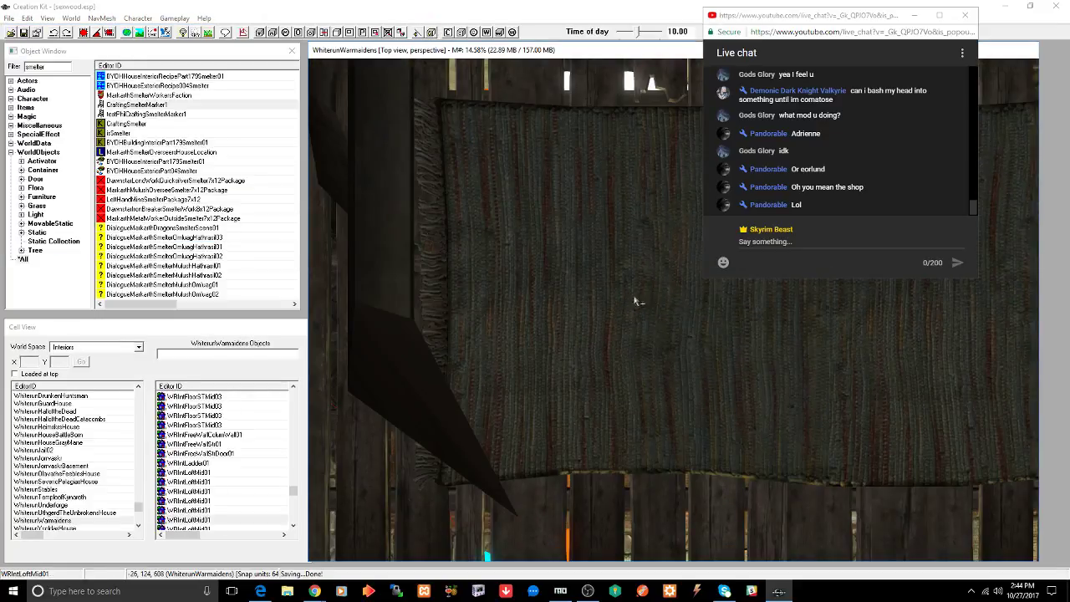
- Find the exit door marker inside WhiterunWarmaidens and follow it to its linked door in WhiterunPlainsDistrict03
scroll(638, 301, up, 5)
shift+middle_drag(638, 301, 454, 259)
scroll(621, 244, down, 5)
middle_drag(468, 256, 472, 253)
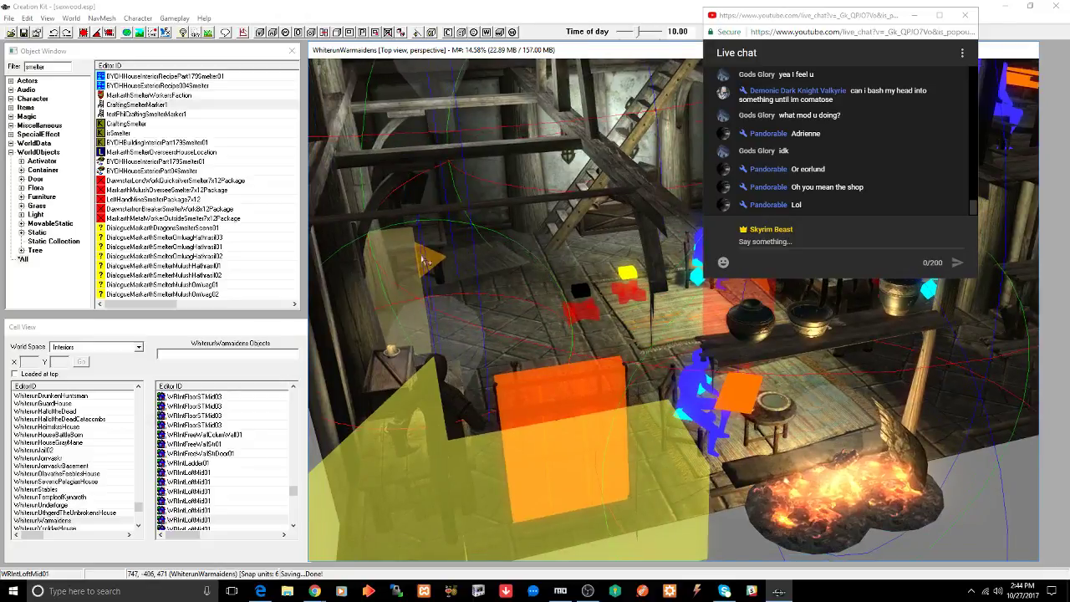
double_click(407, 264)
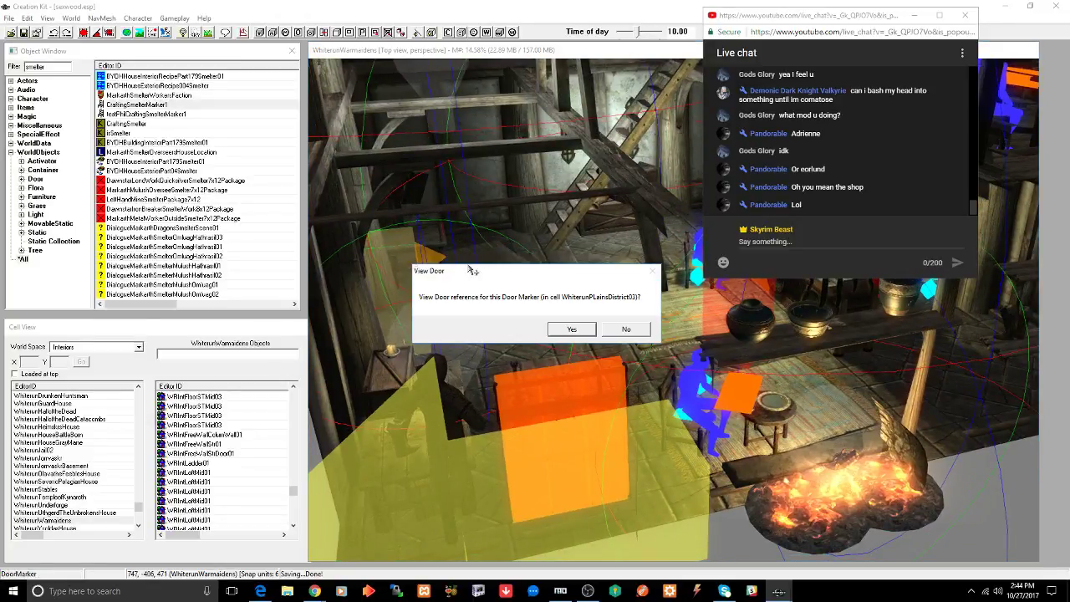
click(575, 328)
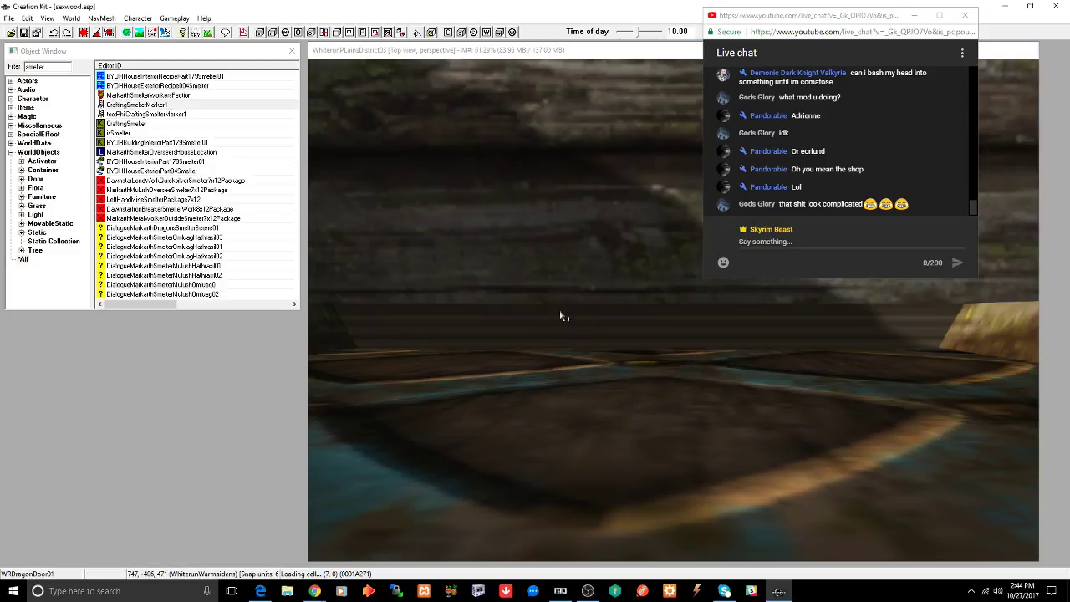
- Locate the CraftingBlackSmithForgeWR outside Warmaiden's and cycle its visibility to reveal the masonry behind it
scroll(562, 315, down, 5)
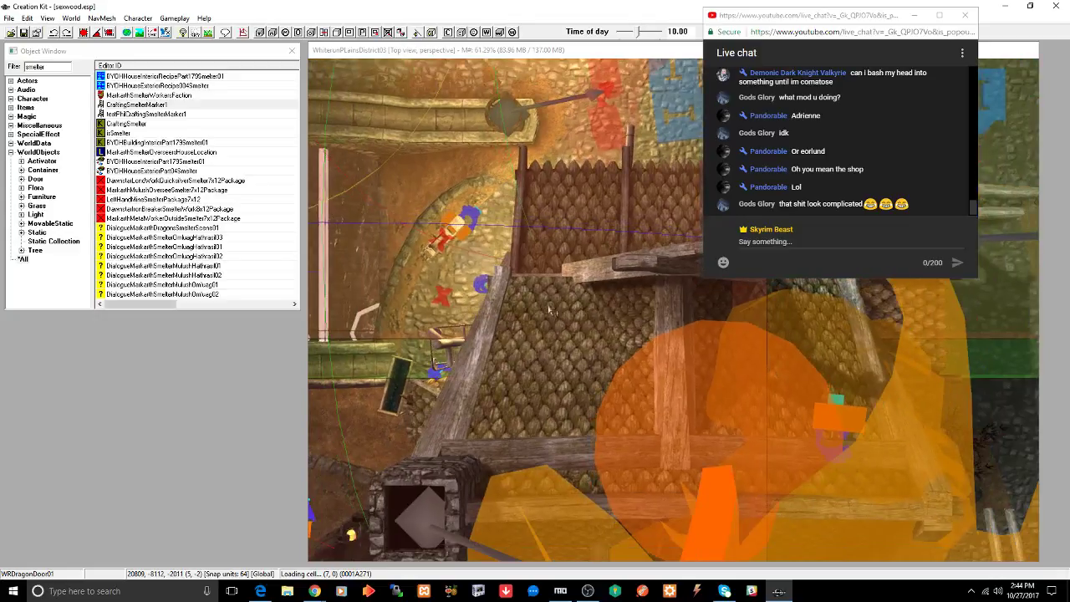
middle_drag(532, 321, 538, 298)
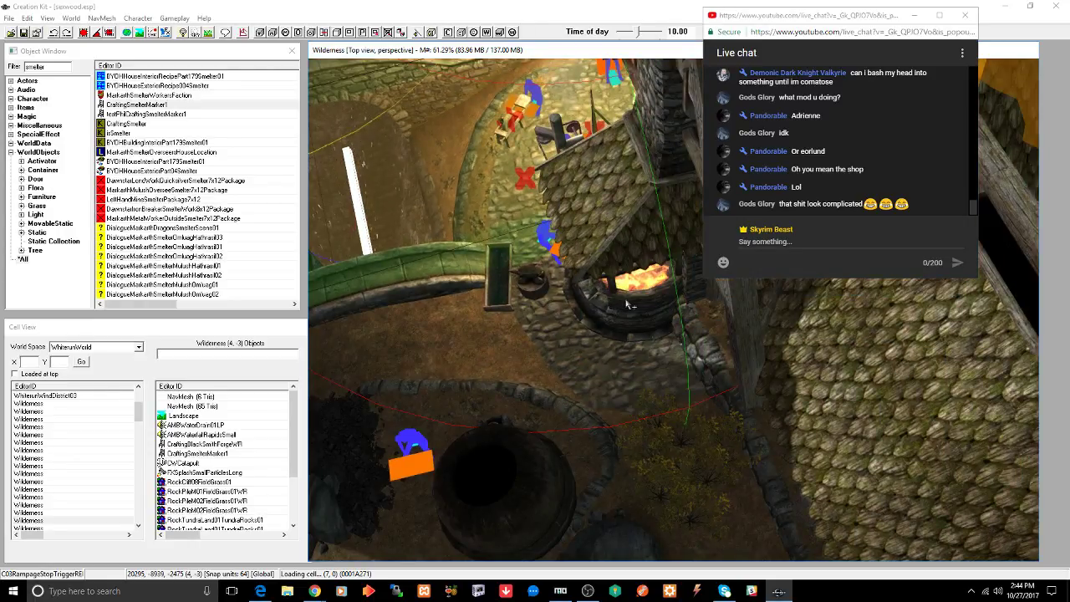
mouse_move(547, 338)
shift+middle_down()
mouse_move(592, 297)
mouse_move(663, 289)
mouse_move(577, 298)
shift+middle_up()
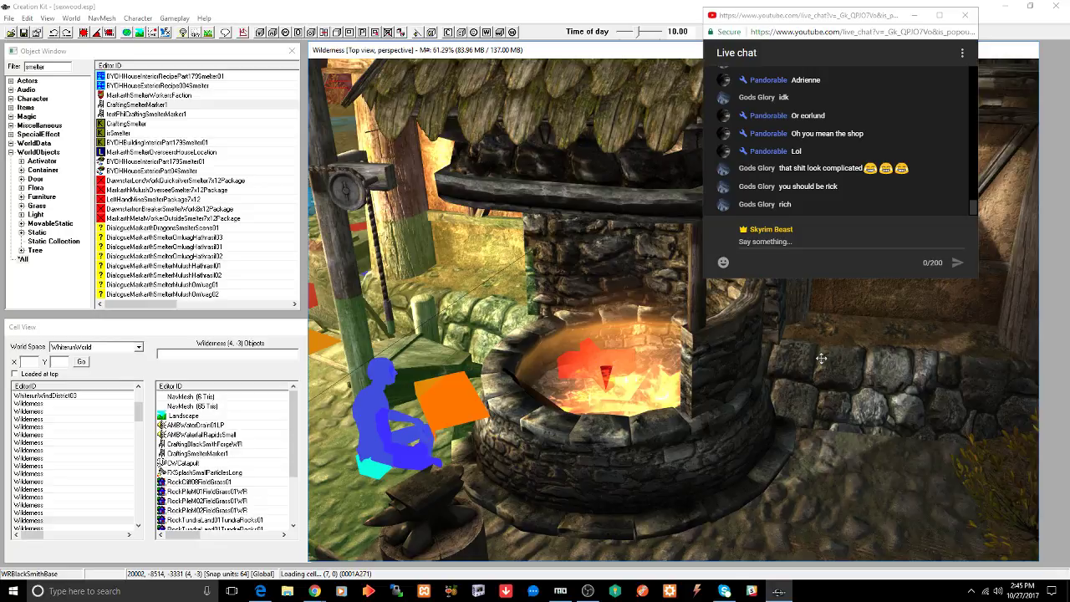
click(683, 439)
key(1)
key(1)
key(1)
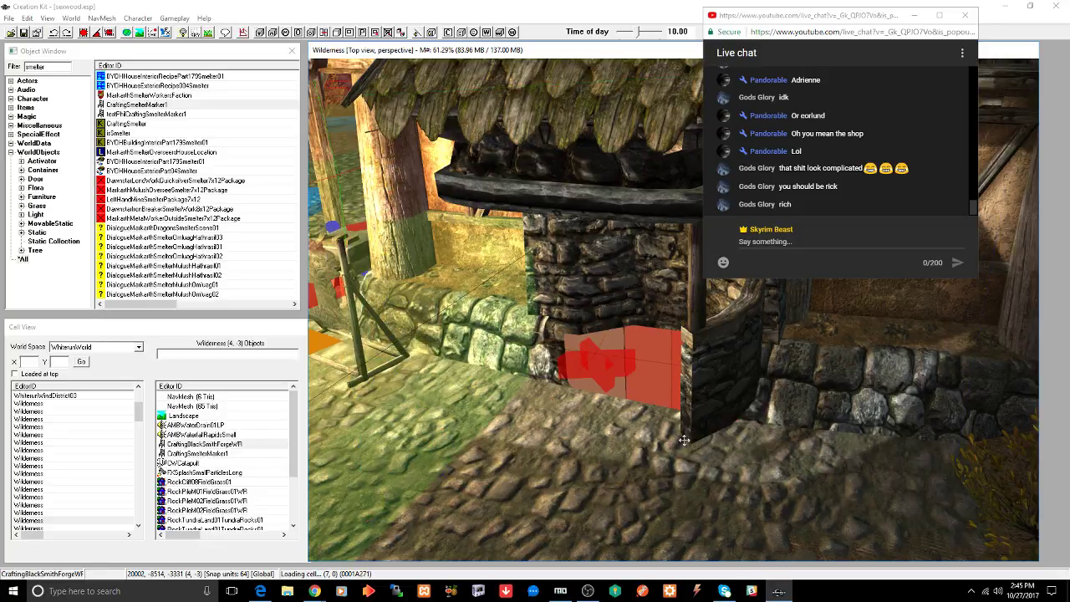
- Examine from several sides how the reference forge, anvil and trough are aligned with the hooded hearth in Whiterun
scroll(687, 439, down, 3)
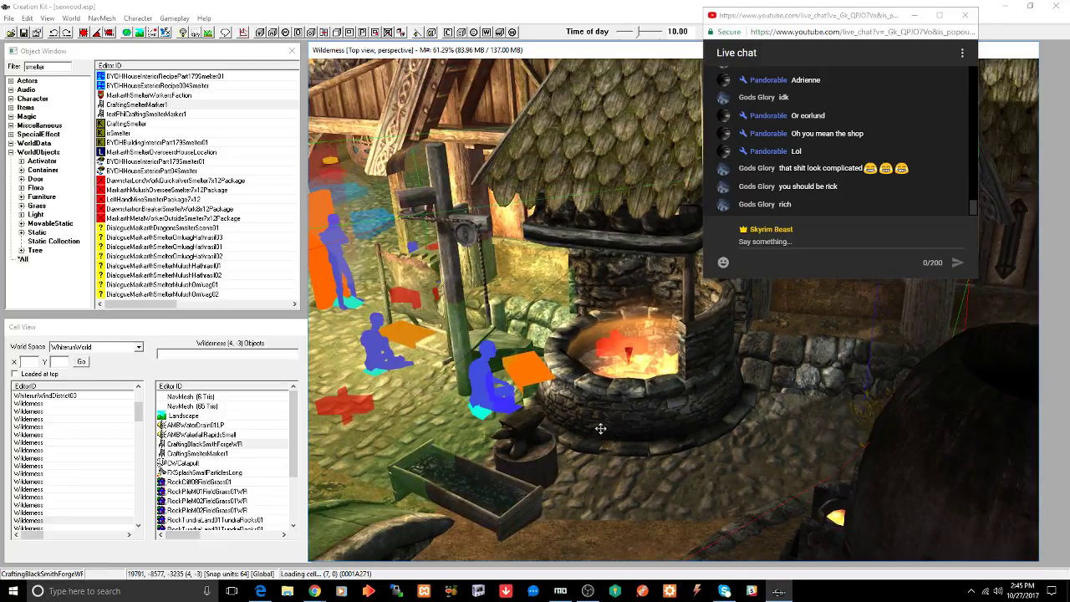
shift+middle_drag(600, 429, 671, 434)
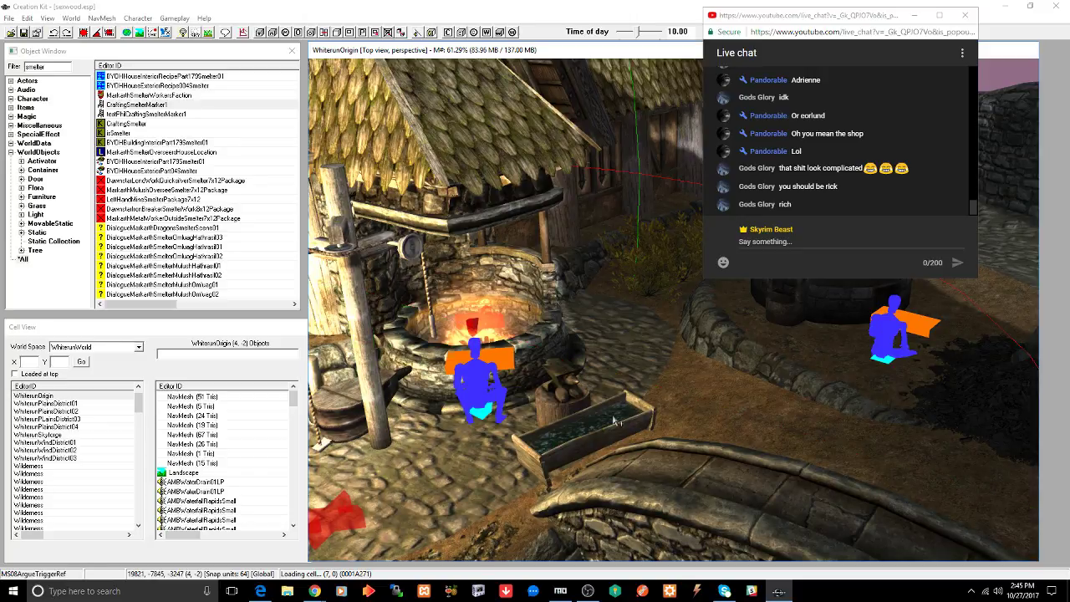
shift+middle_drag(613, 415, 630, 410)
shift+middle_drag(553, 394, 602, 393)
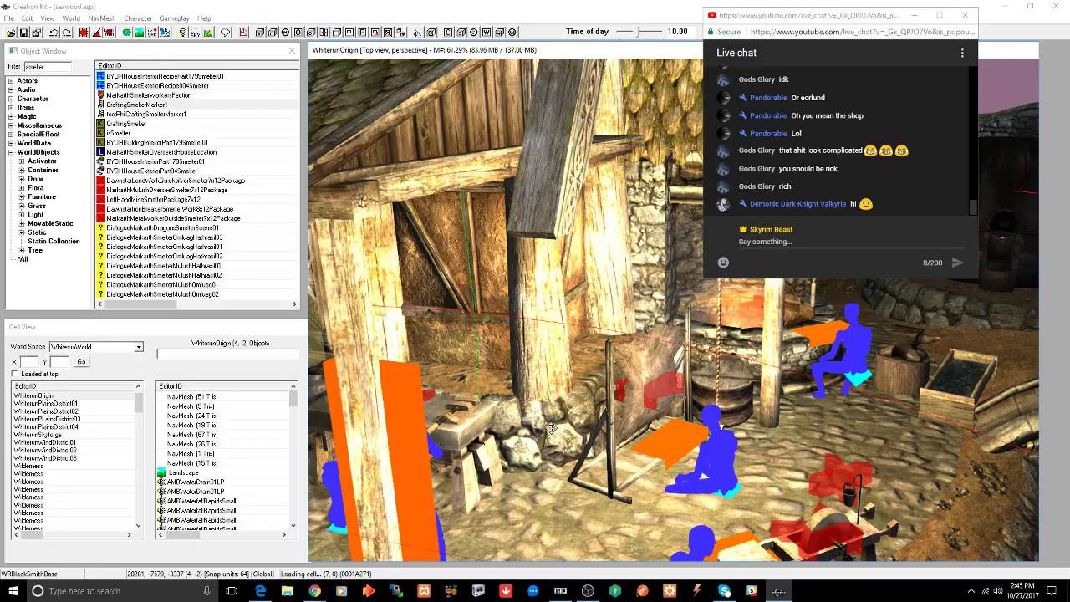
shift+middle_drag(550, 427, 473, 435)
scroll(473, 435, up, 6)
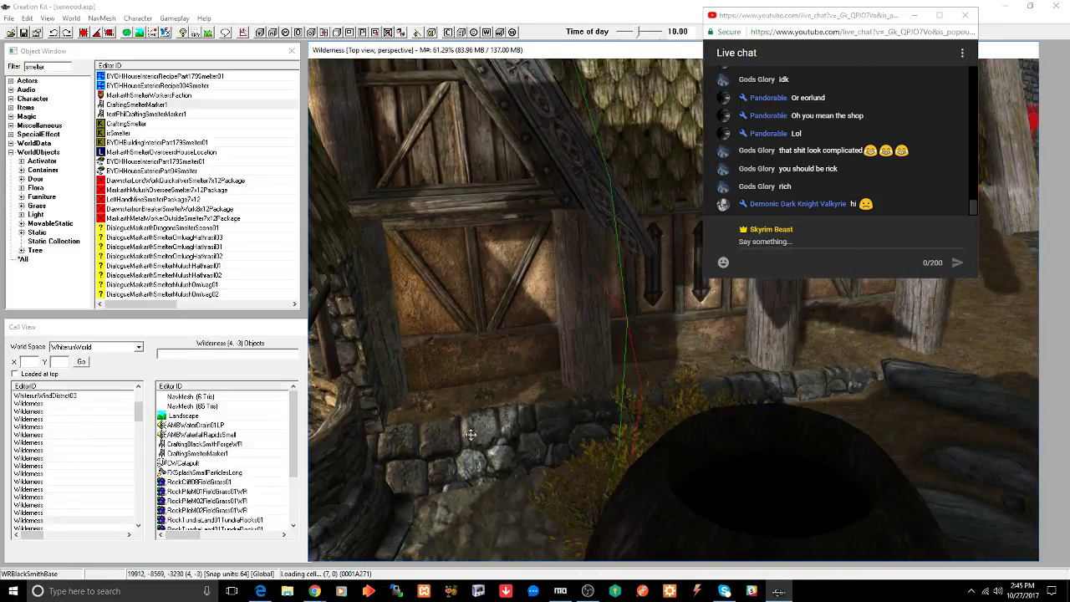
scroll(470, 434, down, 10)
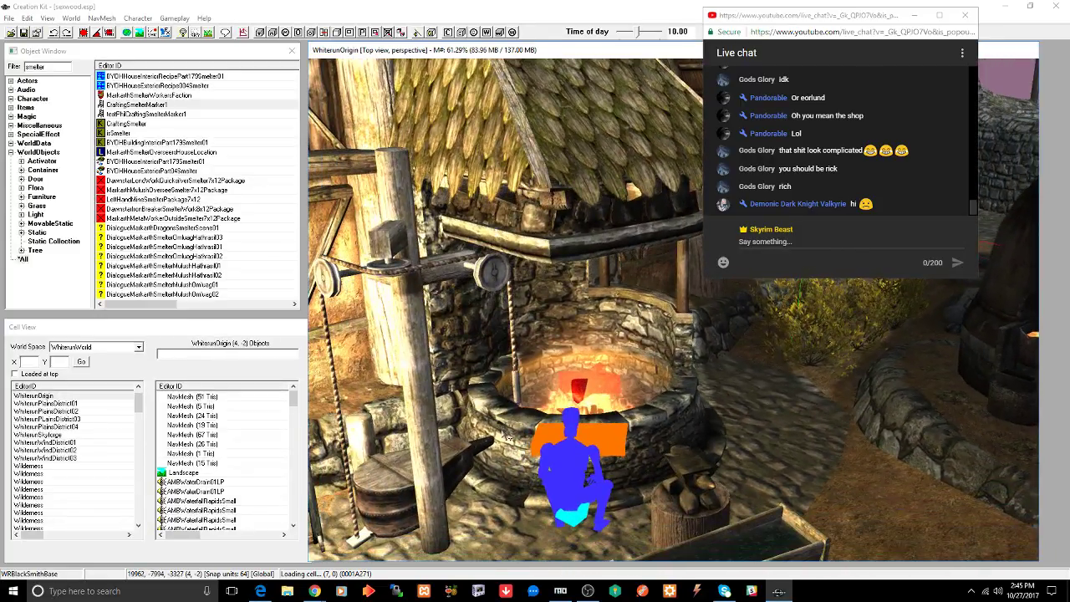
scroll(507, 438, down, 3)
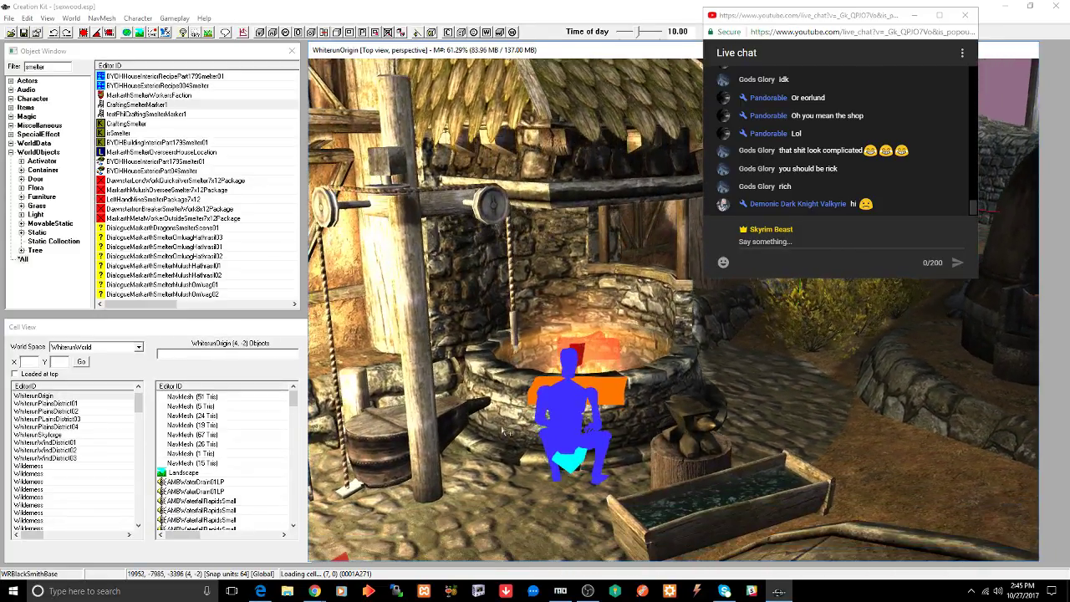
- Switch back to the Seawood worldspace, load CHPZMyrefallExteriorThree, and locate and select the WRHouseBlackSmith01 house
click(105, 346)
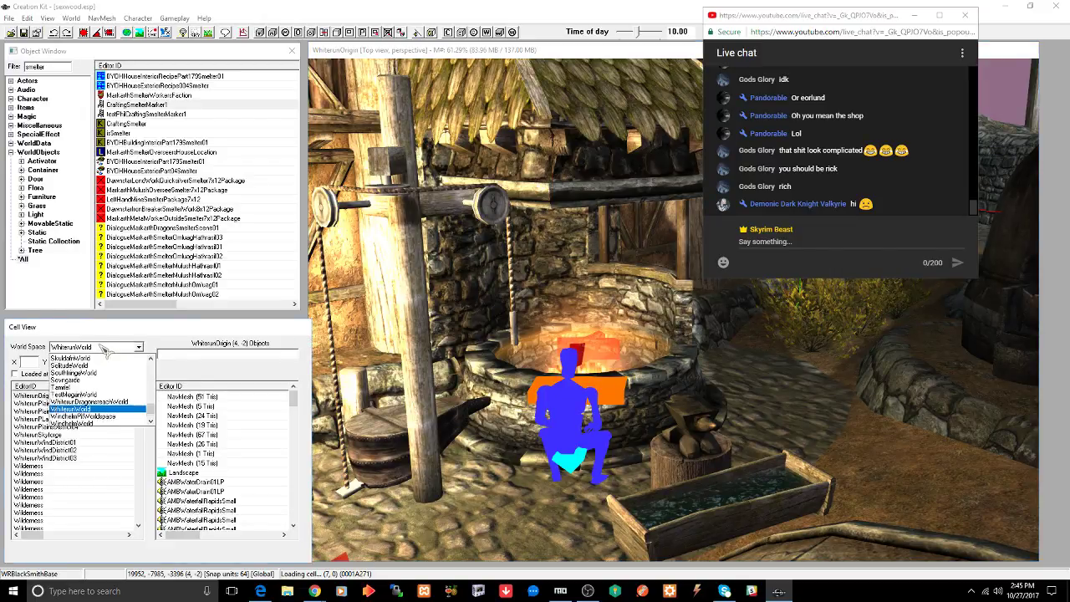
click(75, 407)
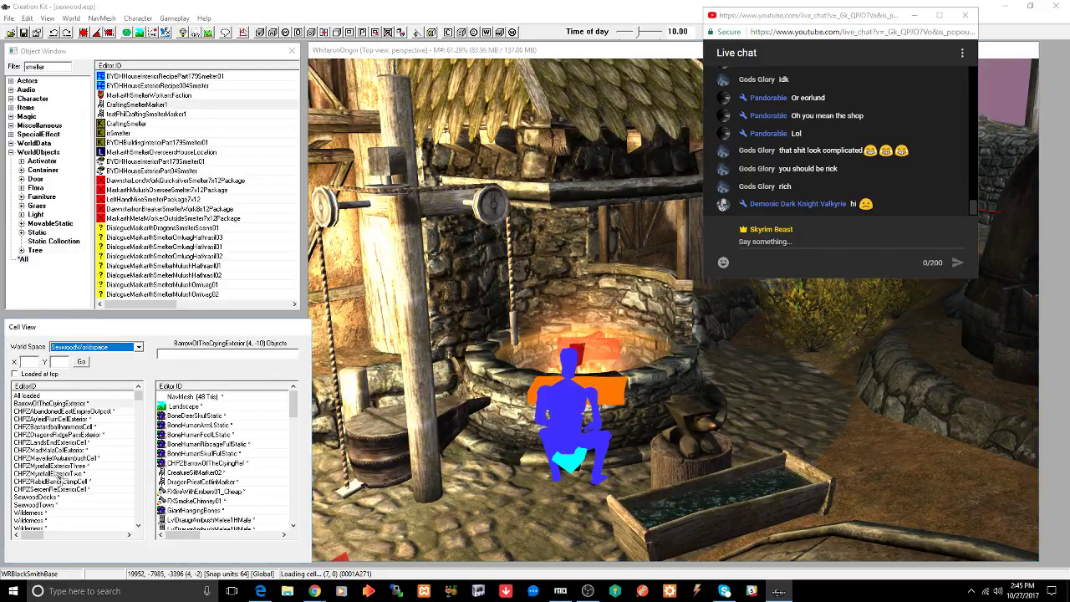
double_click(51, 466)
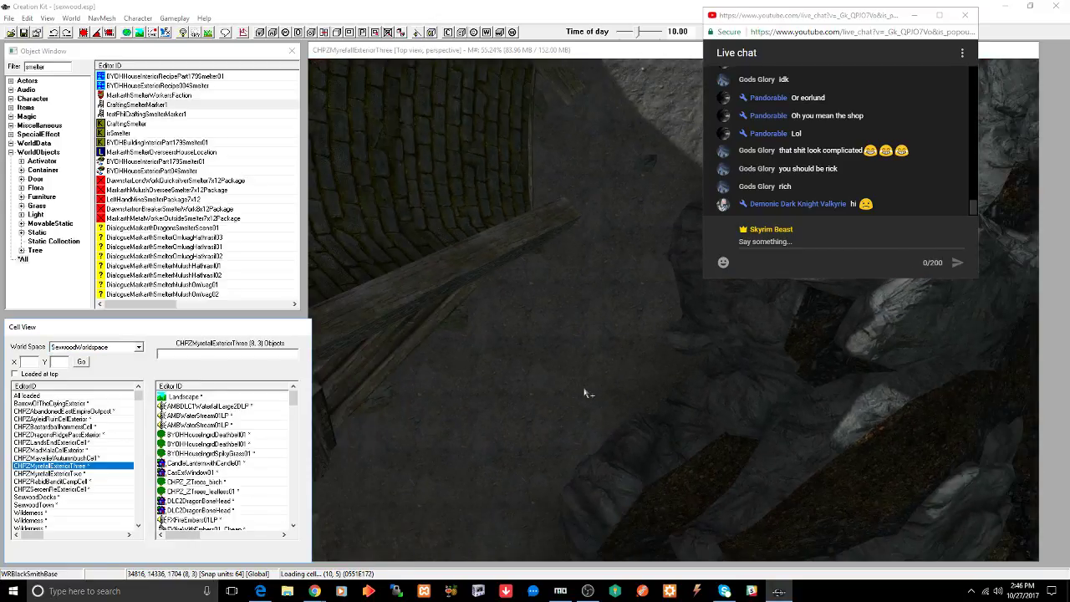
scroll(585, 392, down, 5)
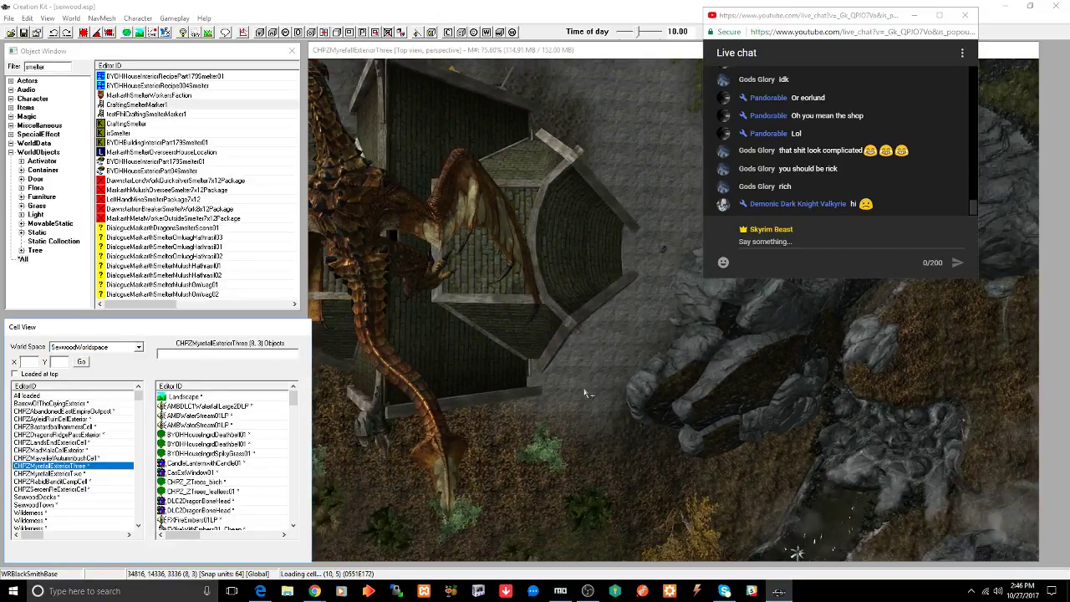
middle_drag(513, 383, 489, 377)
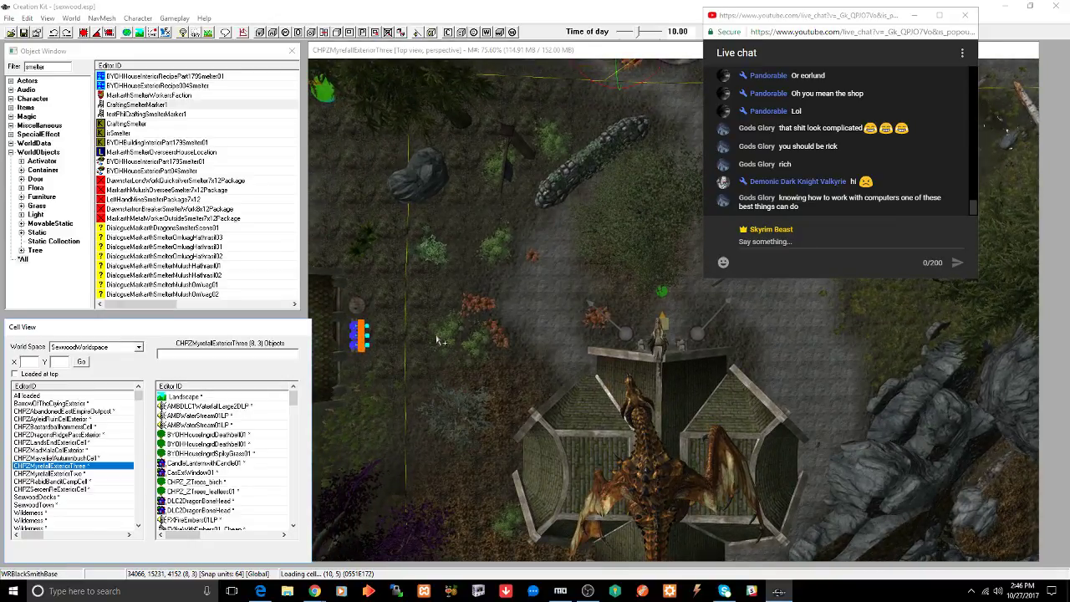
middle_drag(435, 340, 575, 483)
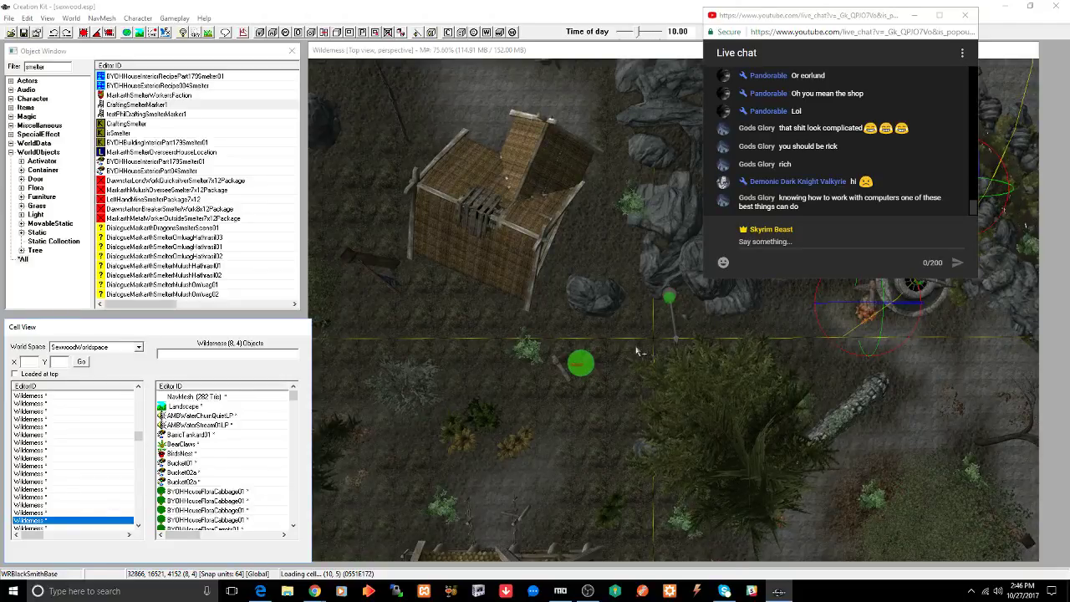
middle_drag(472, 484, 626, 481)
middle_drag(642, 285, 518, 493)
middle_drag(474, 341, 509, 458)
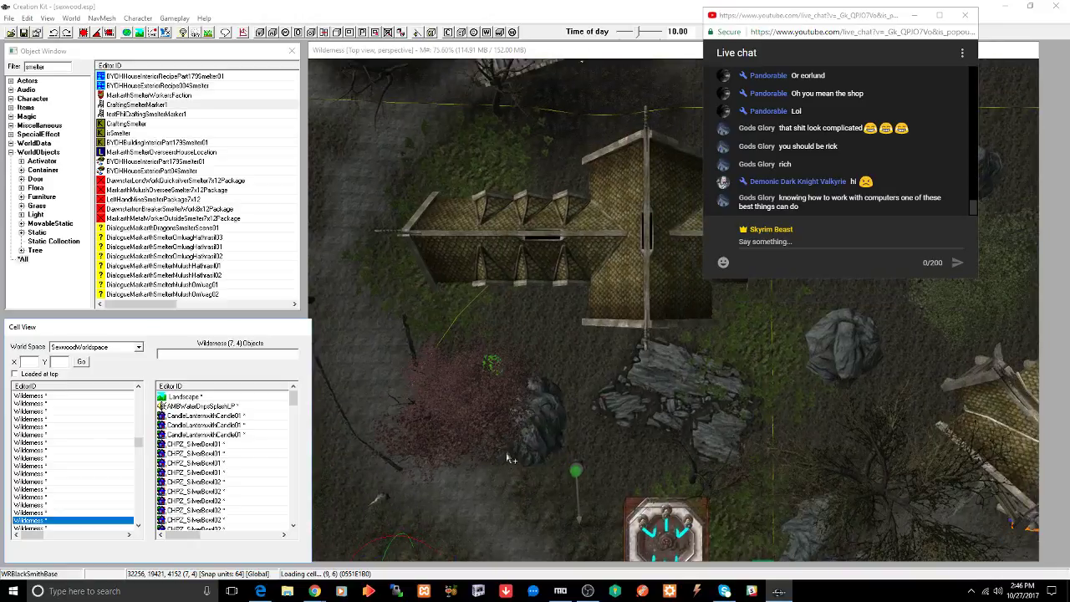
middle_drag(746, 424, 729, 347)
middle_drag(509, 363, 643, 396)
click(625, 320)
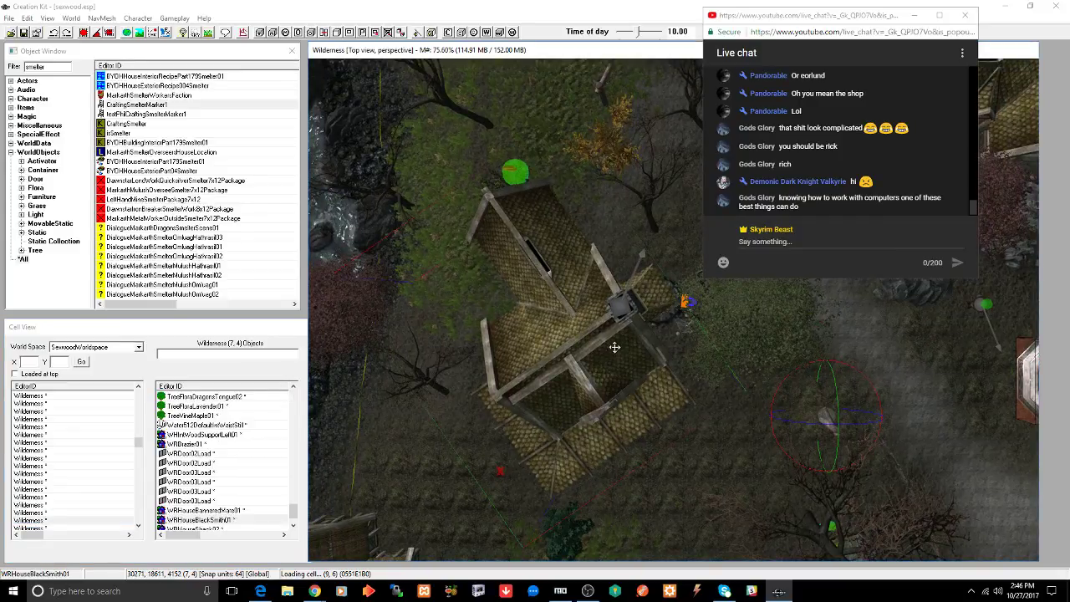
- Select the CraftingBlackSmithForgeWR outside the blacksmith house and move it over beneath the shingled hearth hood
shift+middle_drag(657, 332, 536, 262)
scroll(539, 264, up, 10)
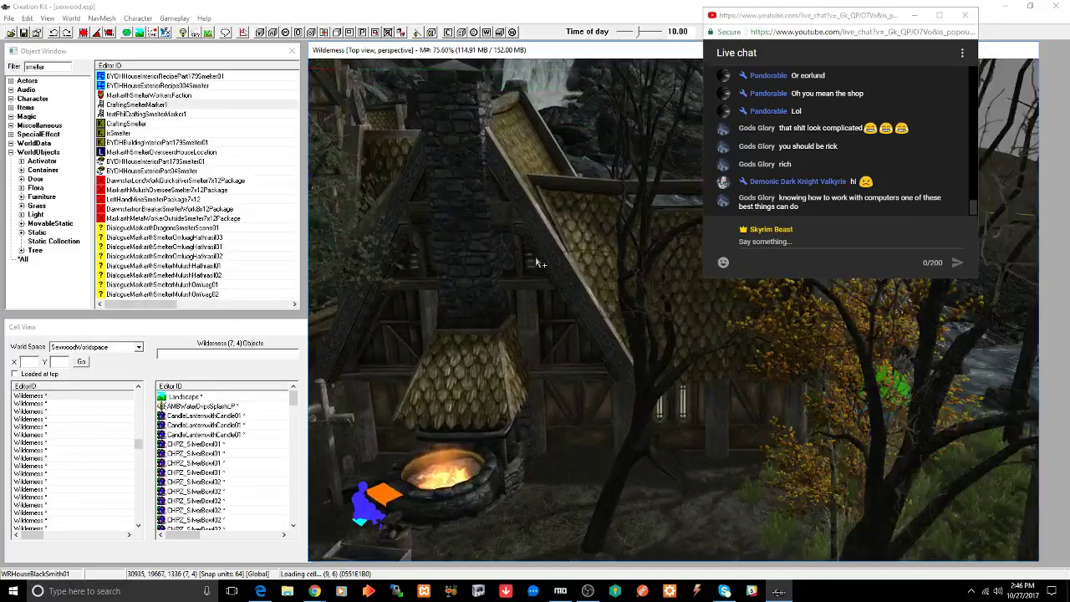
scroll(427, 320, up, 6)
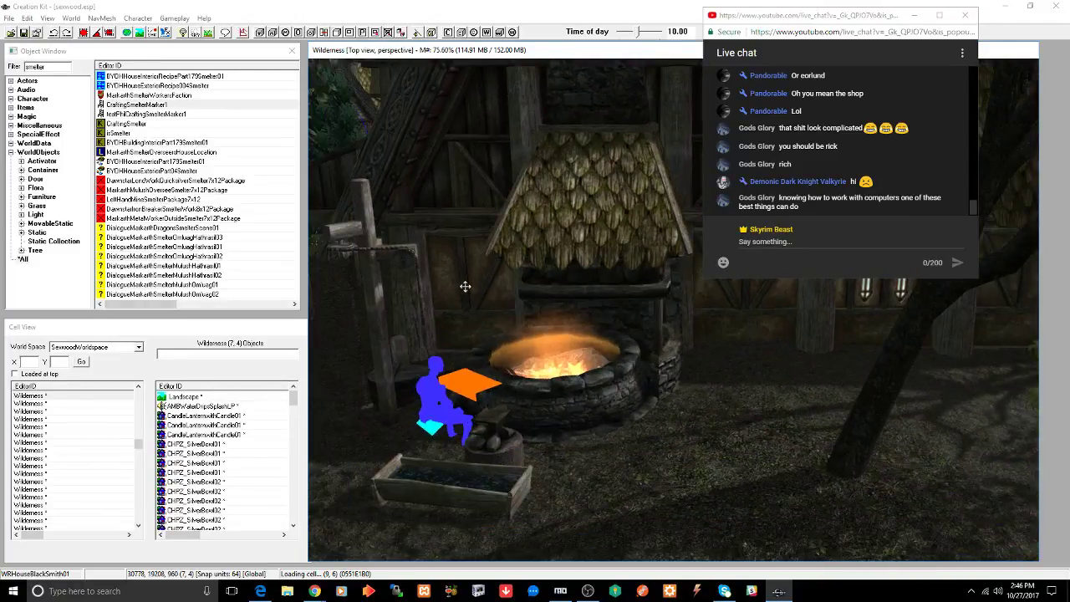
click(615, 388)
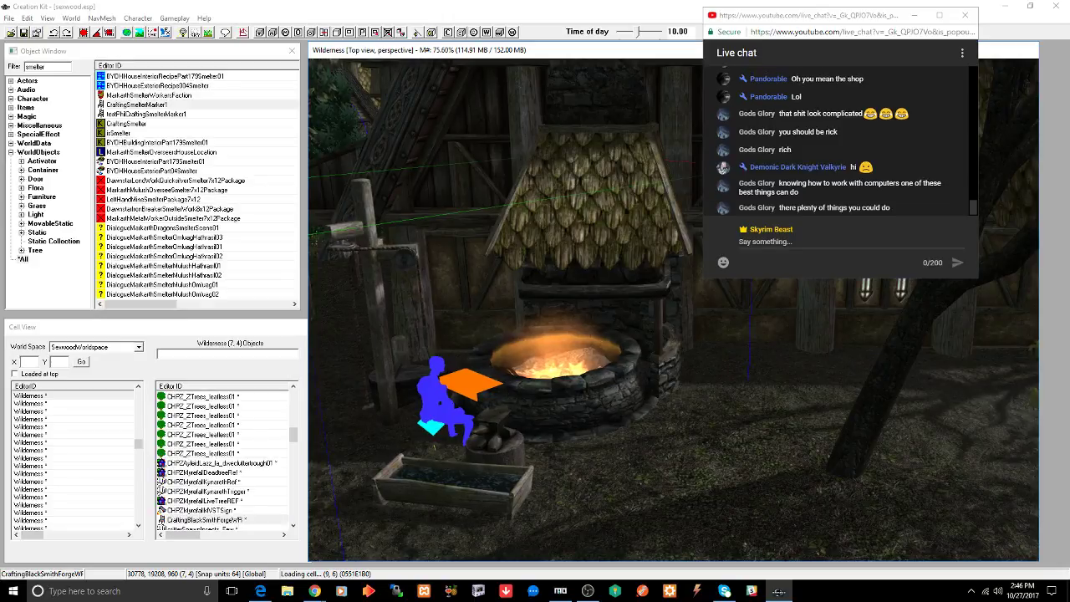
drag(614, 388, 666, 380)
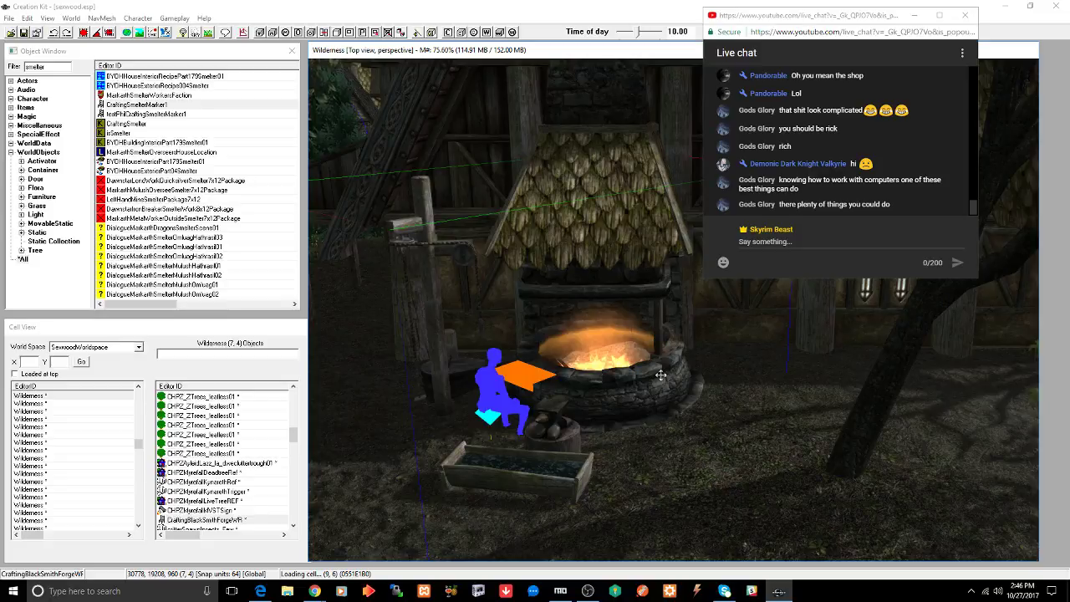
- Nudge the forge into line with the hooded hearth, check its fit from several sides, and save the plugin
mouse_move(578, 382)
middle_down()
mouse_move(529, 364)
mouse_move(518, 375)
mouse_move(534, 372)
mouse_move(557, 398)
mouse_move(577, 372)
middle_up()
scroll(557, 397, up, 3)
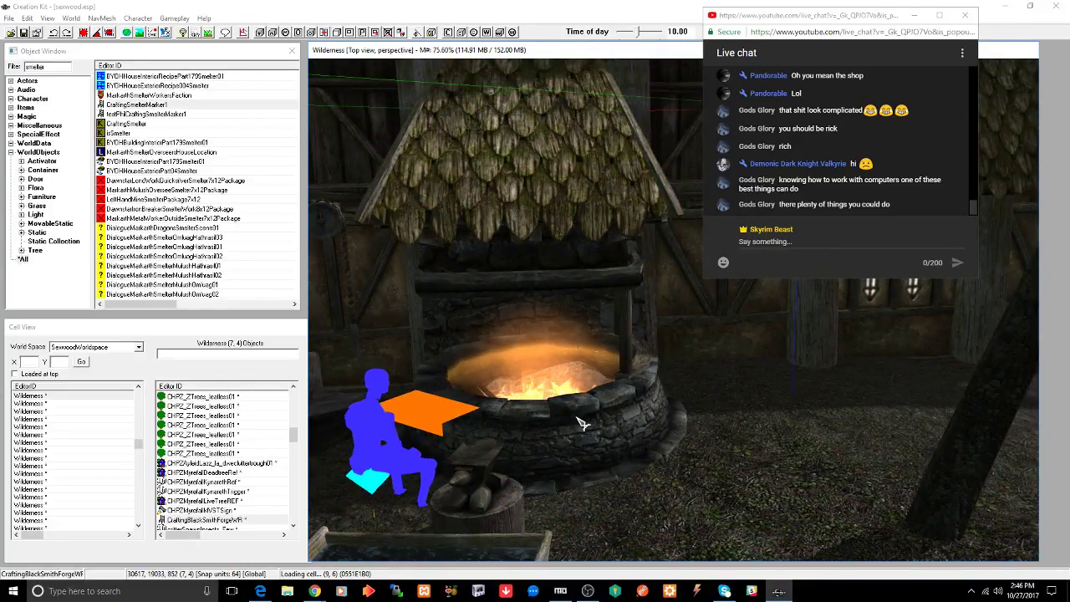
middle_drag(583, 424, 575, 421)
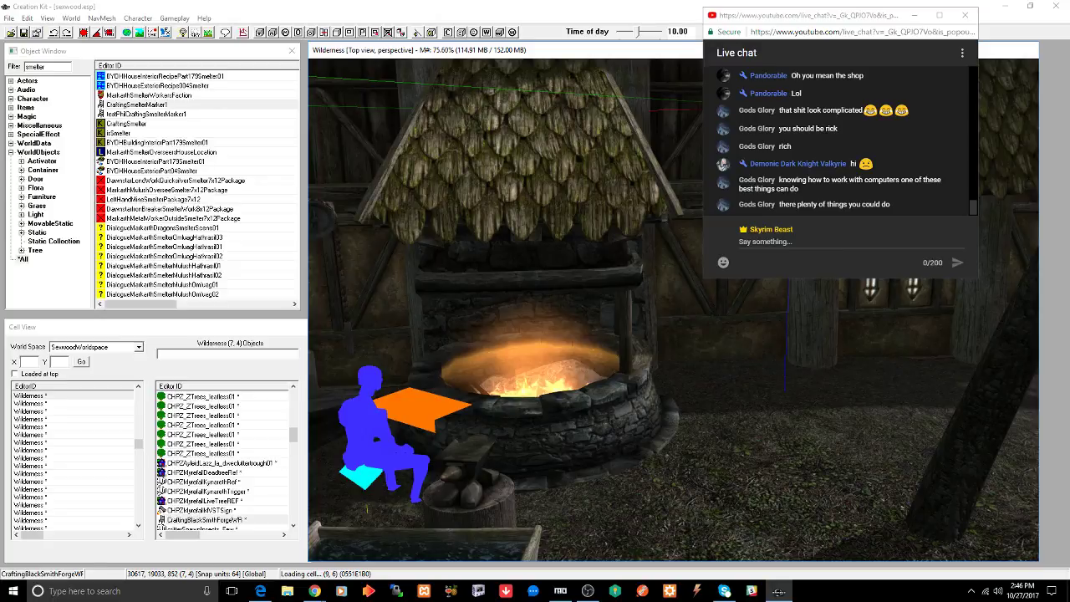
middle_drag(509, 407, 562, 410)
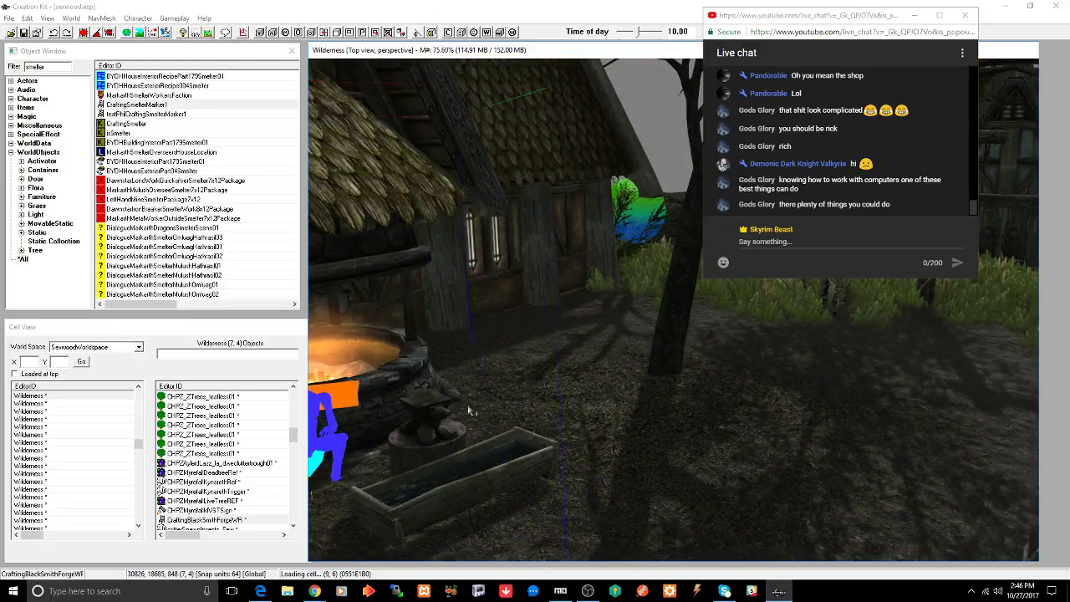
middle_drag(470, 410, 621, 397)
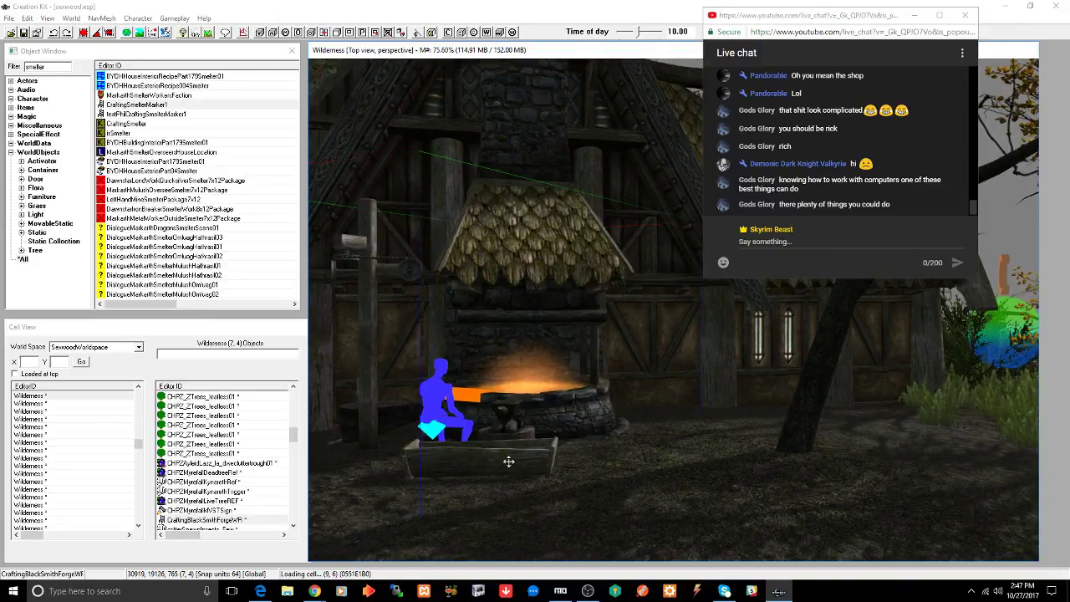
key(ctrl+s)
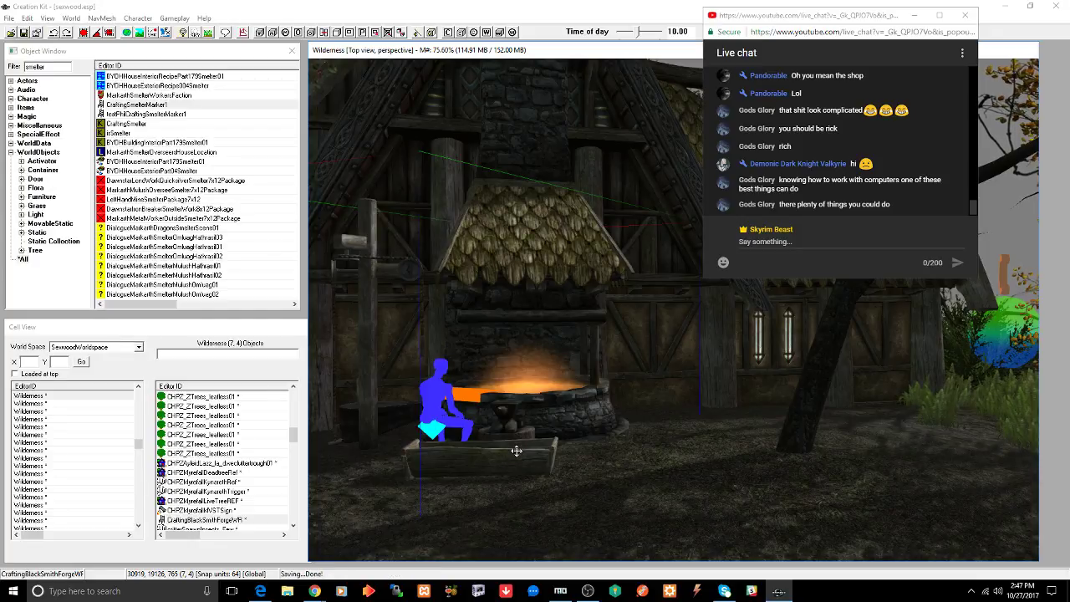
- Place a CraftingSmelterMarker1 on the open ground near the wooden posts beside the blacksmith house
mouse_move(517, 451)
shift+middle_down()
mouse_move(502, 464)
mouse_move(577, 471)
shift+middle_up()
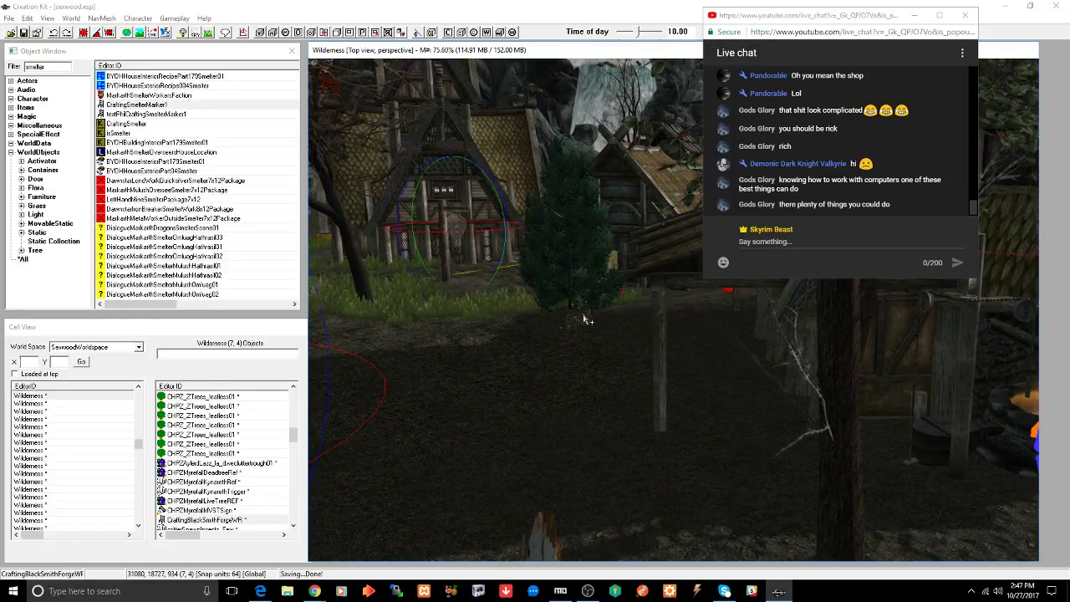
middle_drag(585, 318, 581, 370)
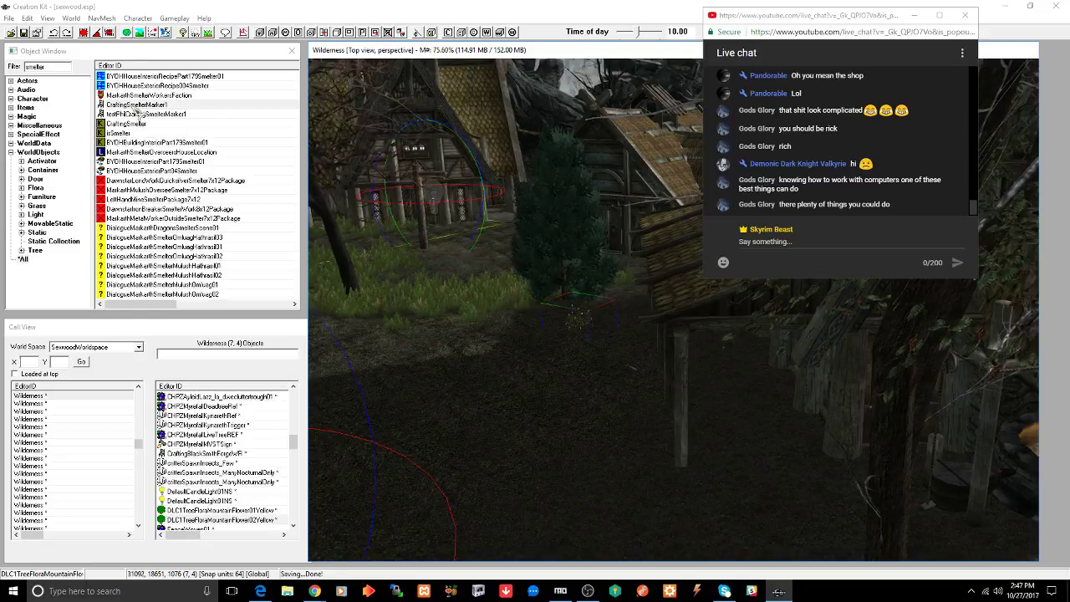
mouse_move(135, 105)
mouse_down()
mouse_move(537, 377)
mouse_move(588, 503)
mouse_up()
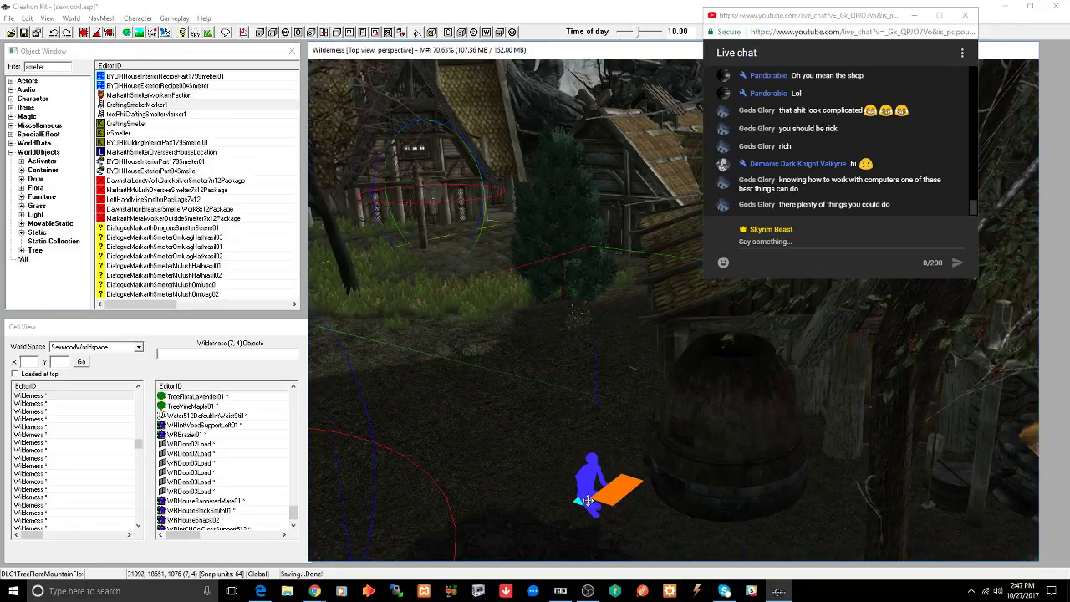
mouse_move(676, 479)
middle_down()
mouse_move(773, 491)
mouse_move(729, 484)
mouse_move(760, 488)
mouse_move(670, 451)
middle_up()
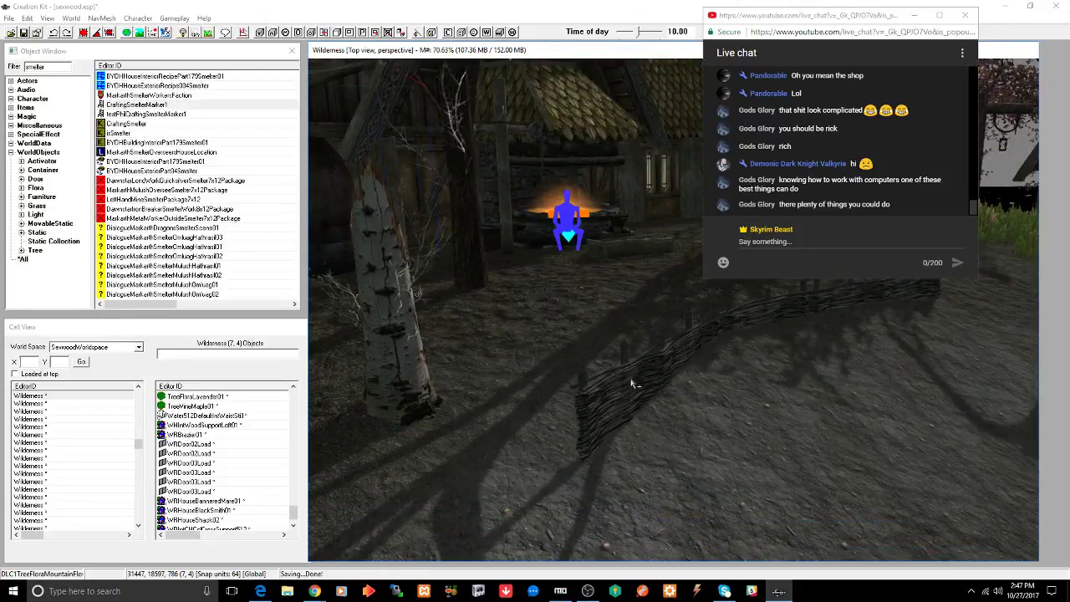
- Start landscape editing with an edit radius of 2 and lower the ground between the two wicker fences
middle_drag(668, 386, 692, 407)
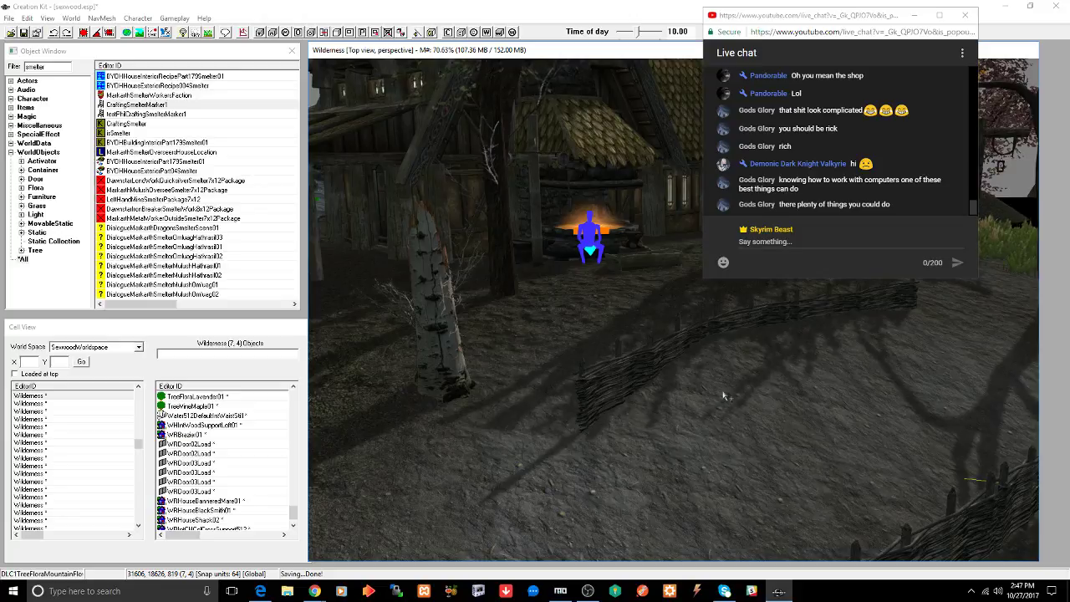
key(h)
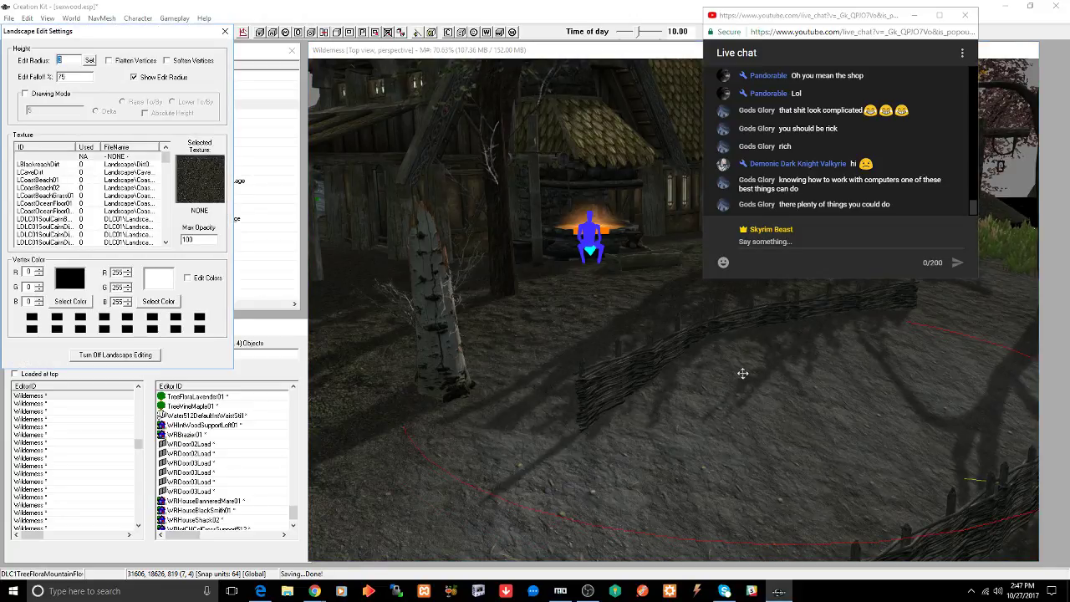
text(2)
click(746, 357)
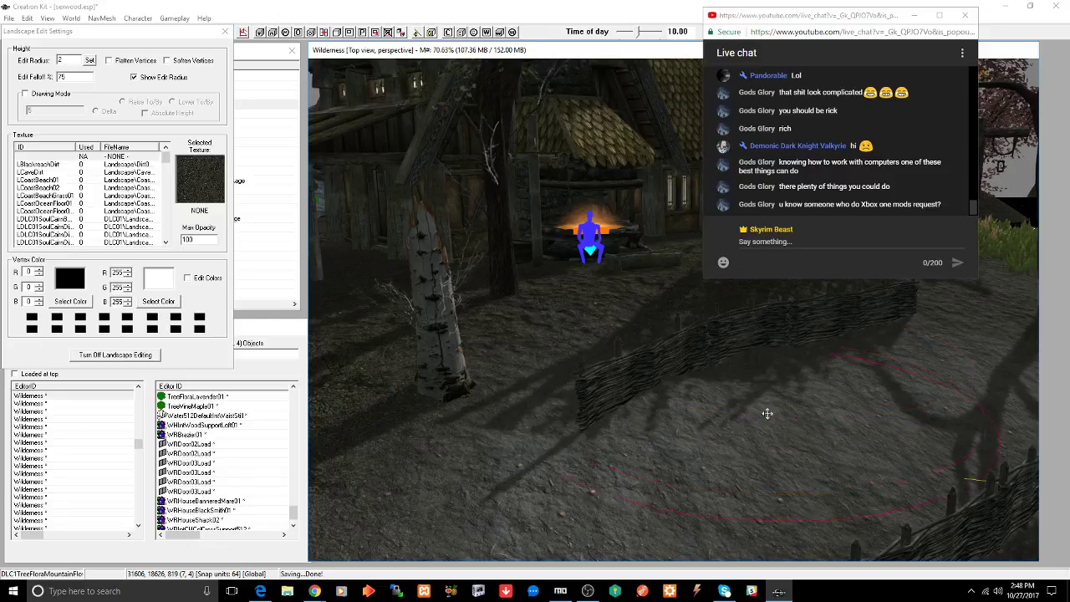
mouse_move(767, 413)
shift+middle_down()
mouse_move(800, 401)
mouse_move(762, 405)
shift+middle_up()
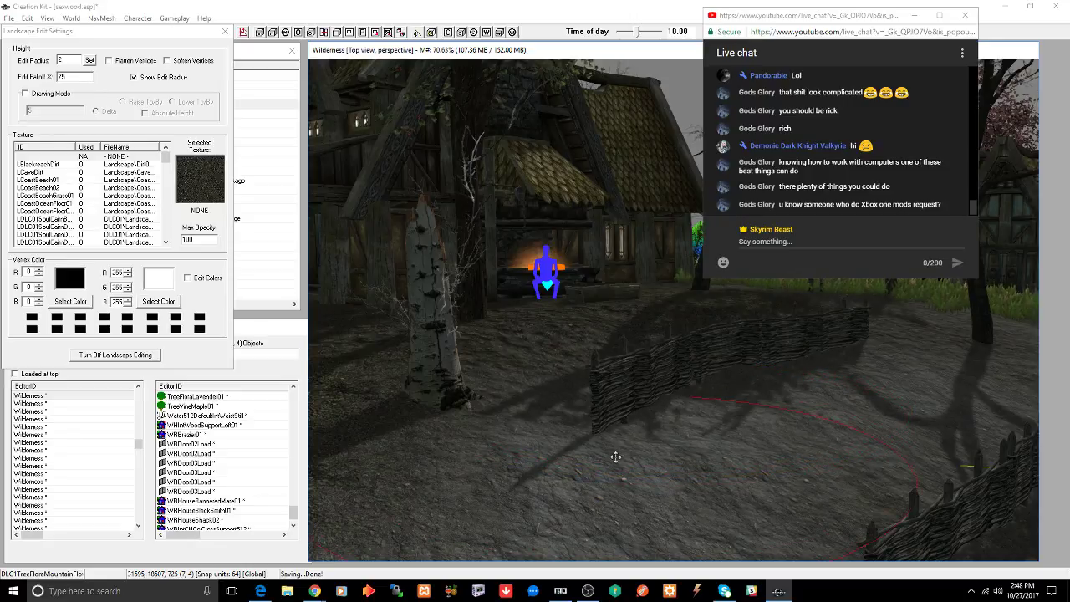
drag(614, 456, 615, 460)
middle_drag(625, 456, 657, 453)
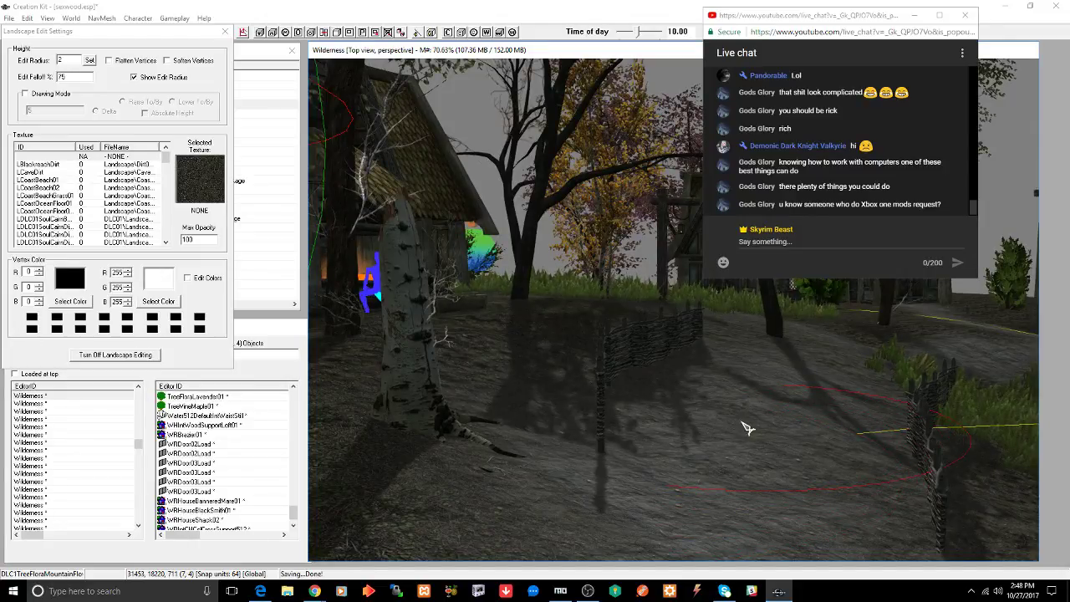
drag(740, 423, 742, 424)
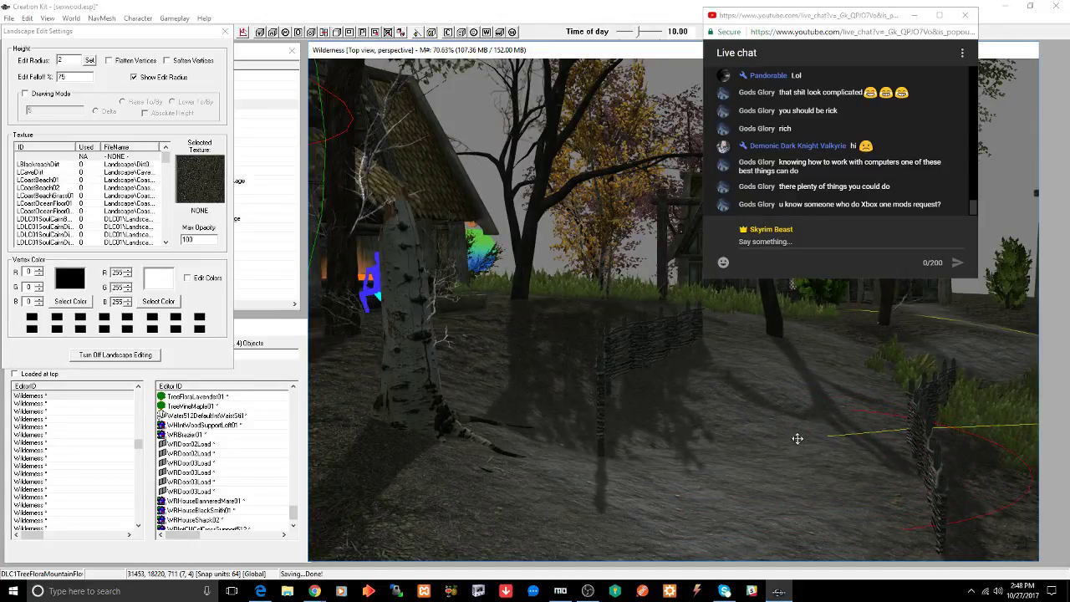
- Continue sculpting the slope along the base of the wicker fence in front of the forge, checking it from several angles
middle_drag(718, 403, 686, 404)
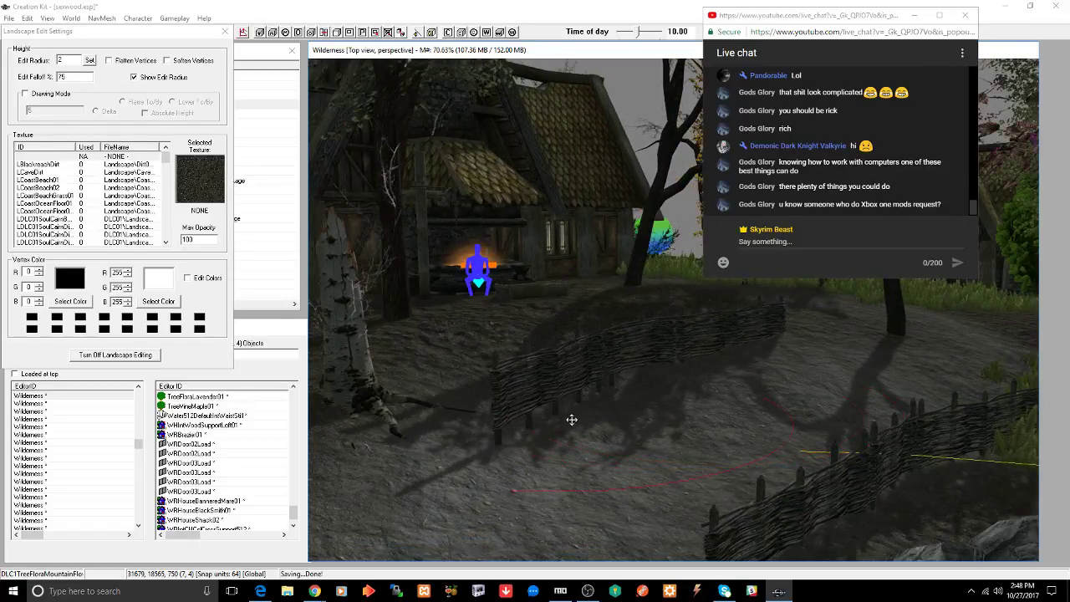
drag(567, 427, 567, 423)
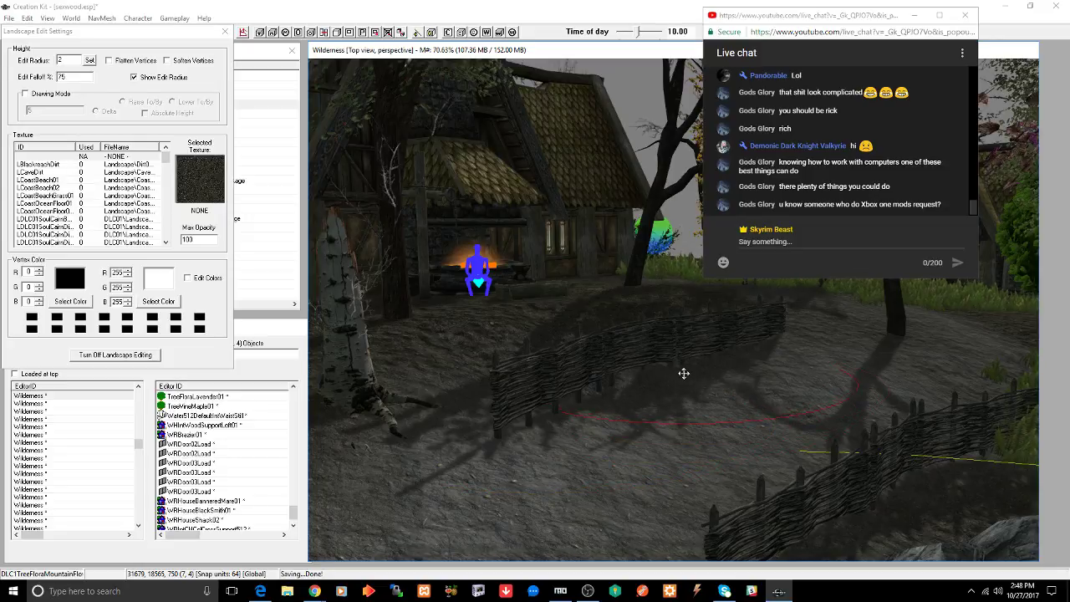
scroll(690, 374, up, 3)
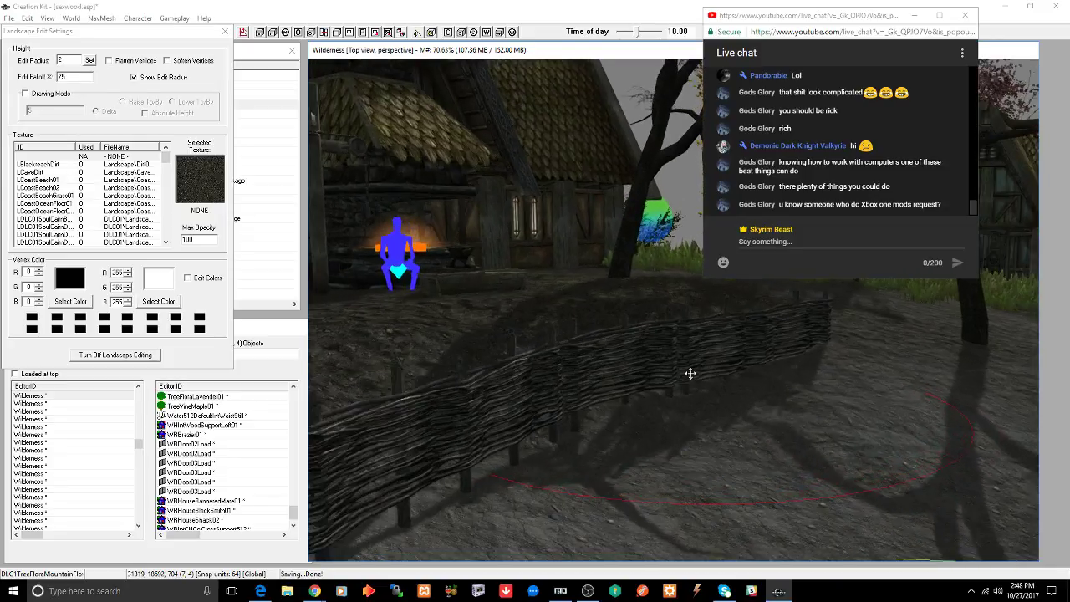
mouse_move(760, 407)
shift+middle_down()
mouse_move(707, 409)
mouse_move(753, 410)
shift+middle_up()
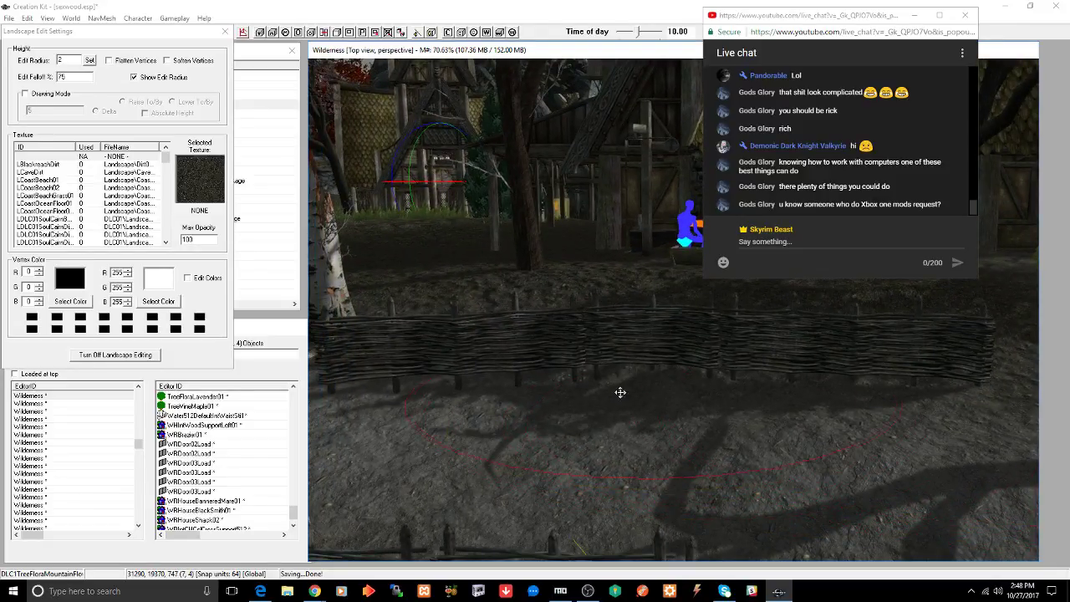
shift+middle_drag(635, 384, 716, 384)
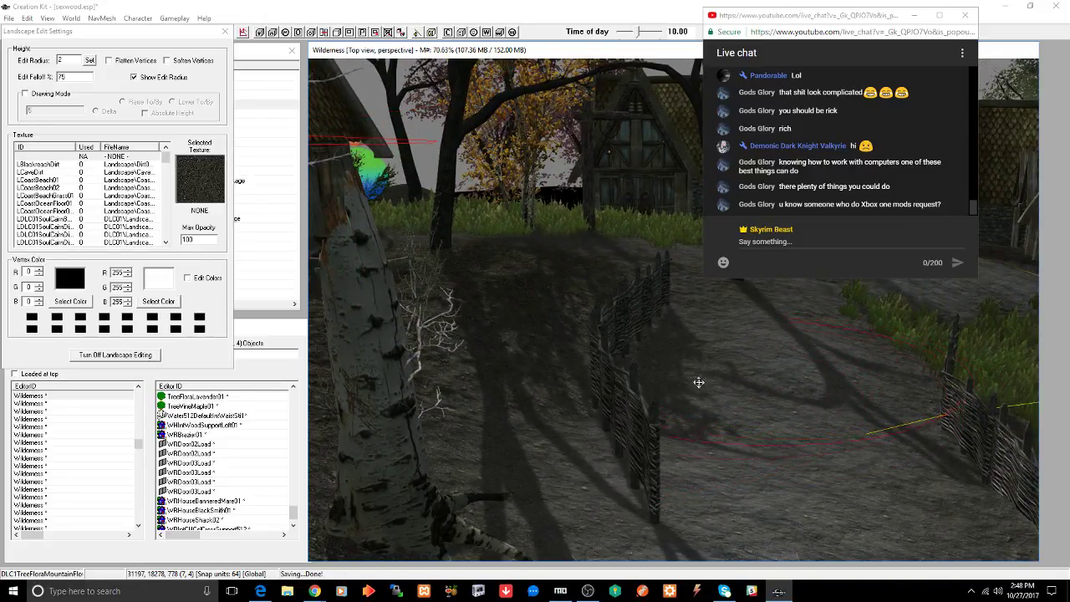
shift+middle_drag(695, 380, 547, 409)
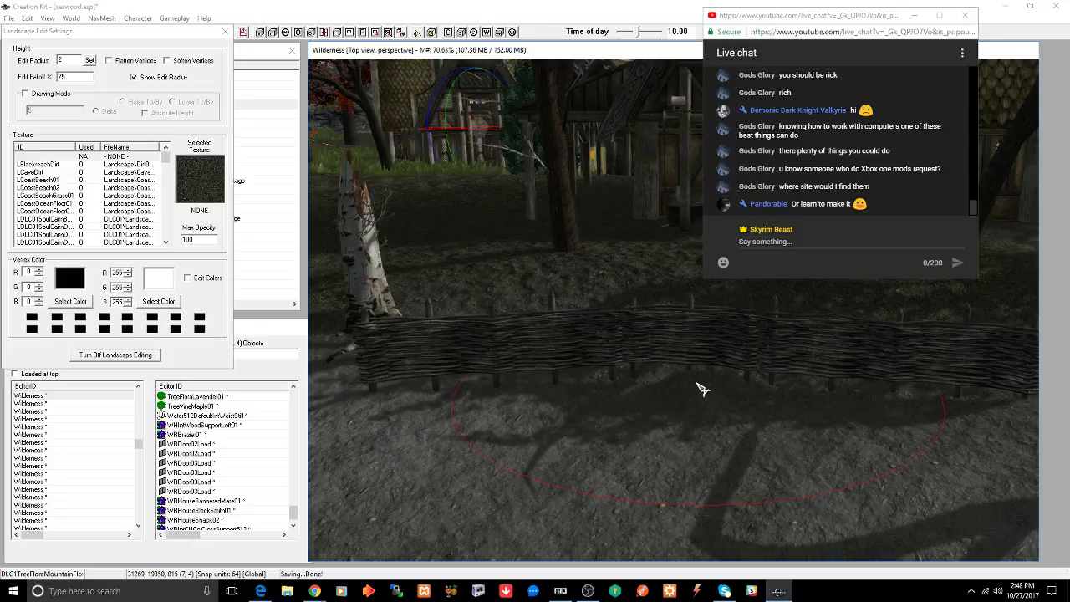
scroll(702, 388, up, 3)
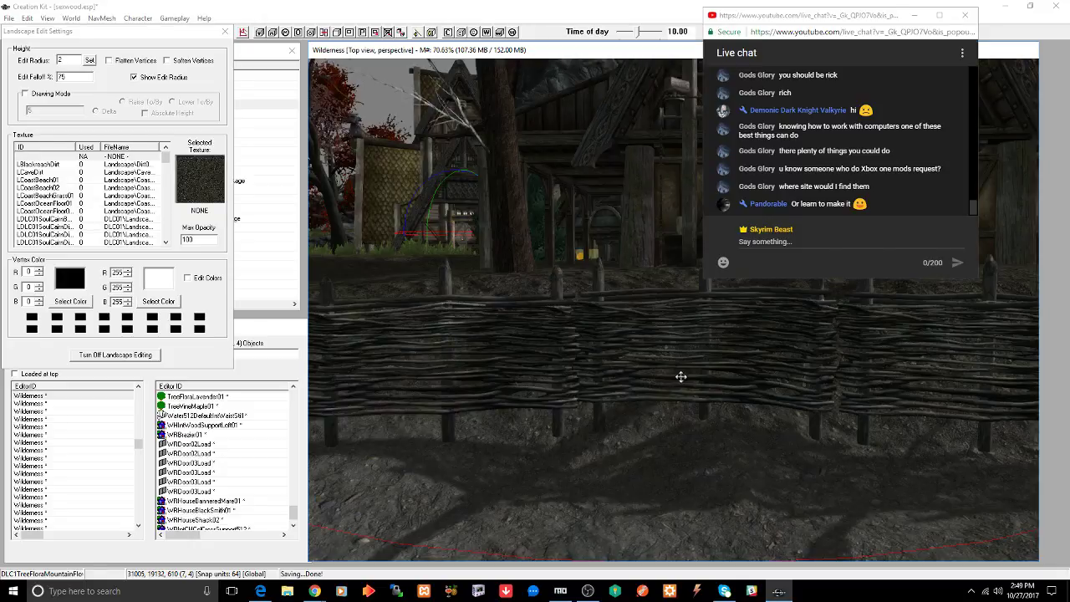
shift+middle_drag(680, 377, 687, 408)
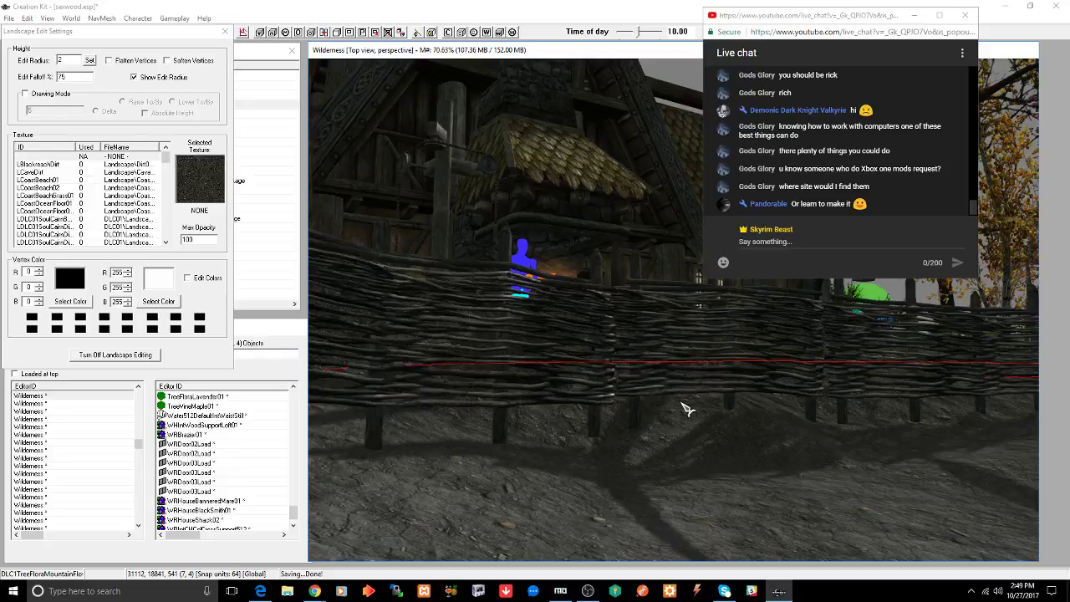
mouse_move(686, 410)
mouse_down()
mouse_move(641, 436)
mouse_move(733, 406)
mouse_up()
shift+middle_drag(726, 435, 746, 444)
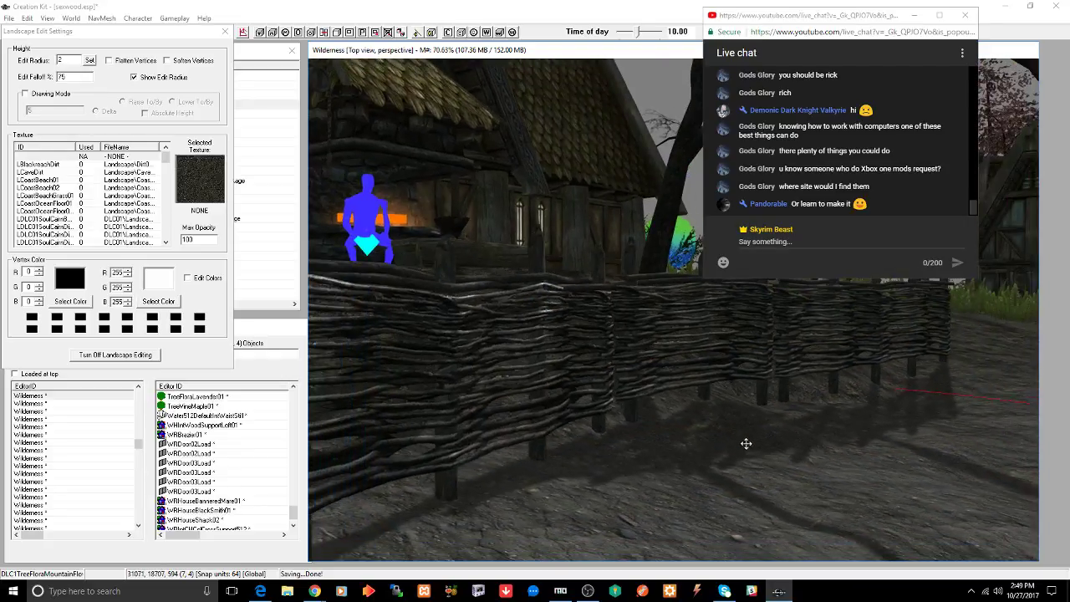
- Enable Soften Vertices, smooth the ground along the wicker fence, and close the landscape editing settings
click(193, 61)
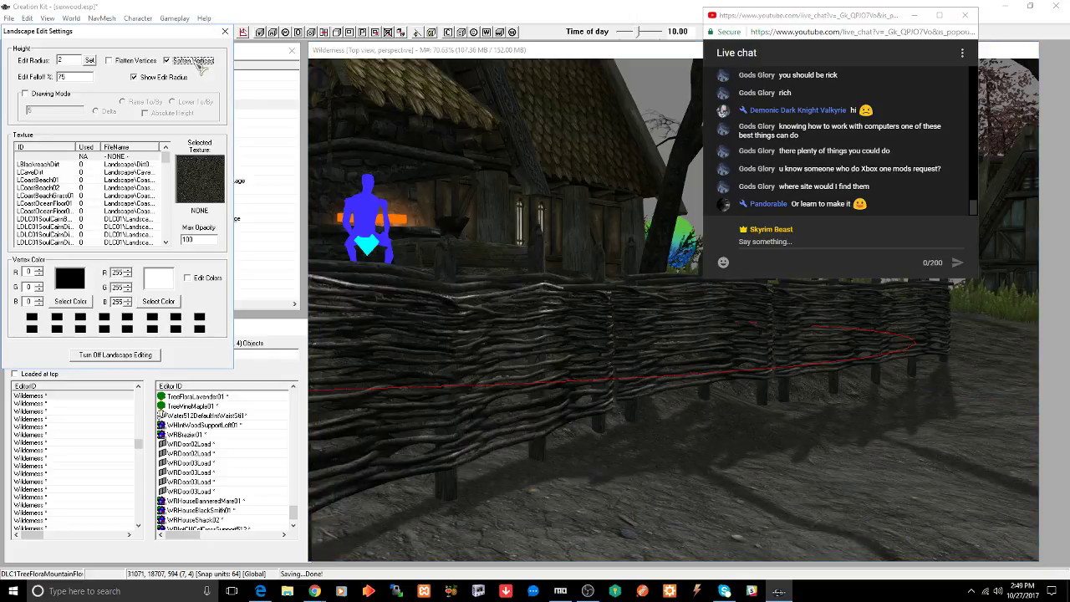
click(718, 418)
mouse_move(696, 425)
middle_down()
mouse_move(768, 438)
mouse_move(582, 432)
mouse_move(644, 427)
mouse_move(675, 438)
middle_up()
middle_drag(639, 390, 655, 404)
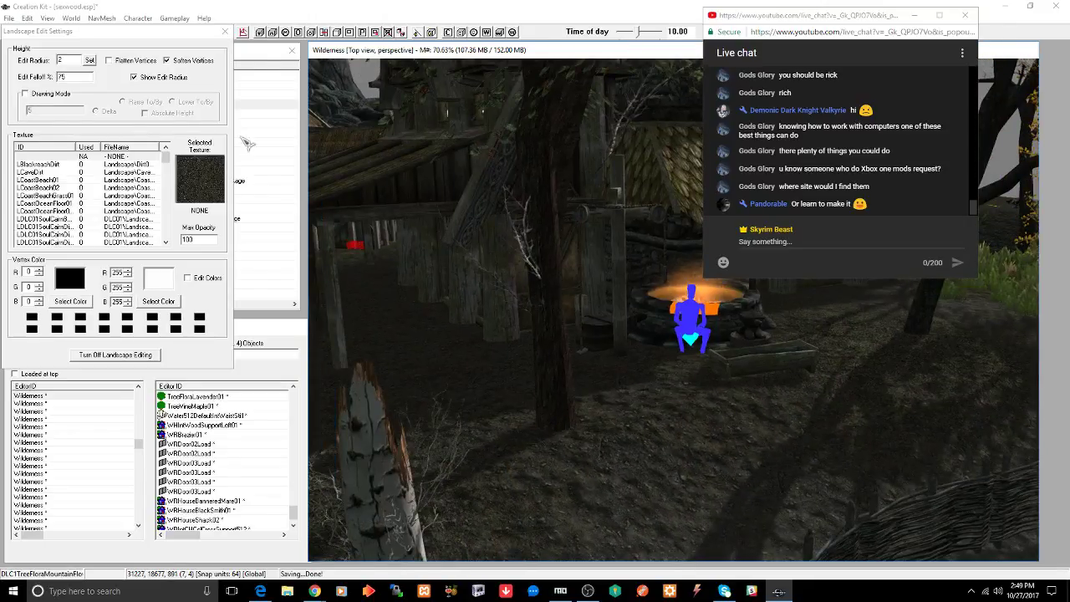
click(224, 31)
click(451, 52)
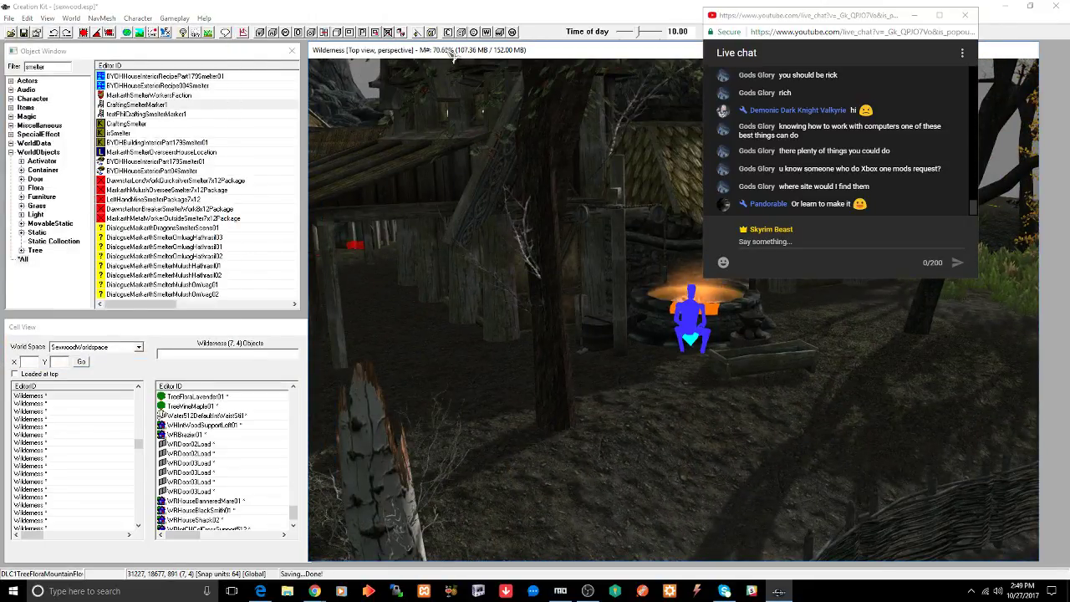
- Place another CraftingSmelterMarker1 on the open ground beside the forge and the leafless tree
click(768, 362)
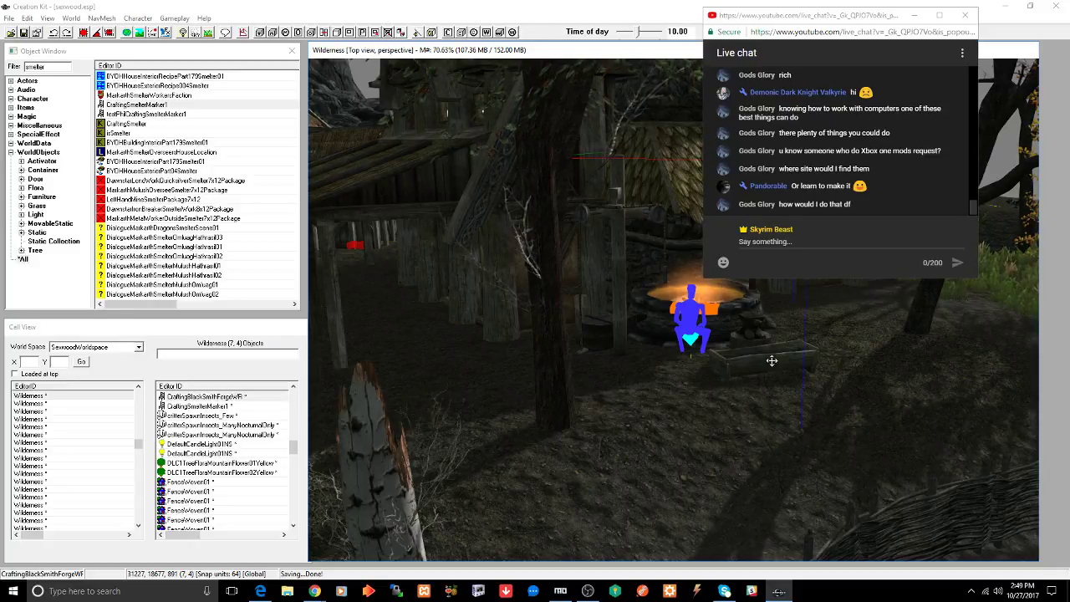
click(558, 389)
mouse_move(556, 387)
shift+middle_down()
mouse_move(606, 382)
mouse_move(591, 395)
mouse_move(537, 384)
mouse_move(595, 381)
mouse_move(587, 392)
mouse_move(560, 381)
mouse_move(511, 414)
mouse_move(572, 407)
mouse_move(562, 408)
shift+middle_up()
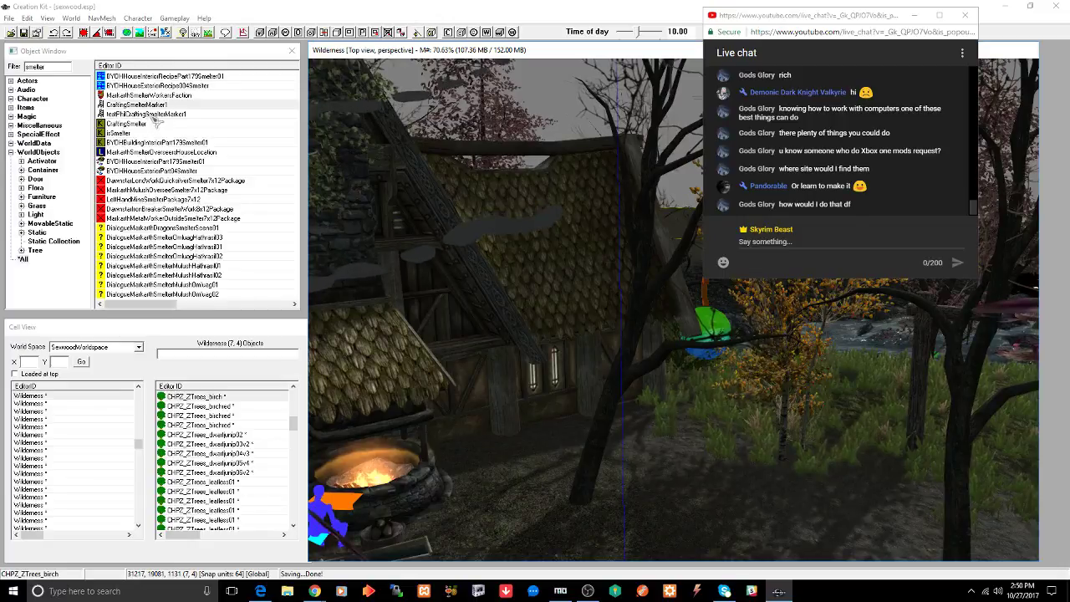
mouse_move(146, 105)
mouse_down()
mouse_move(179, 139)
mouse_move(676, 452)
mouse_up()
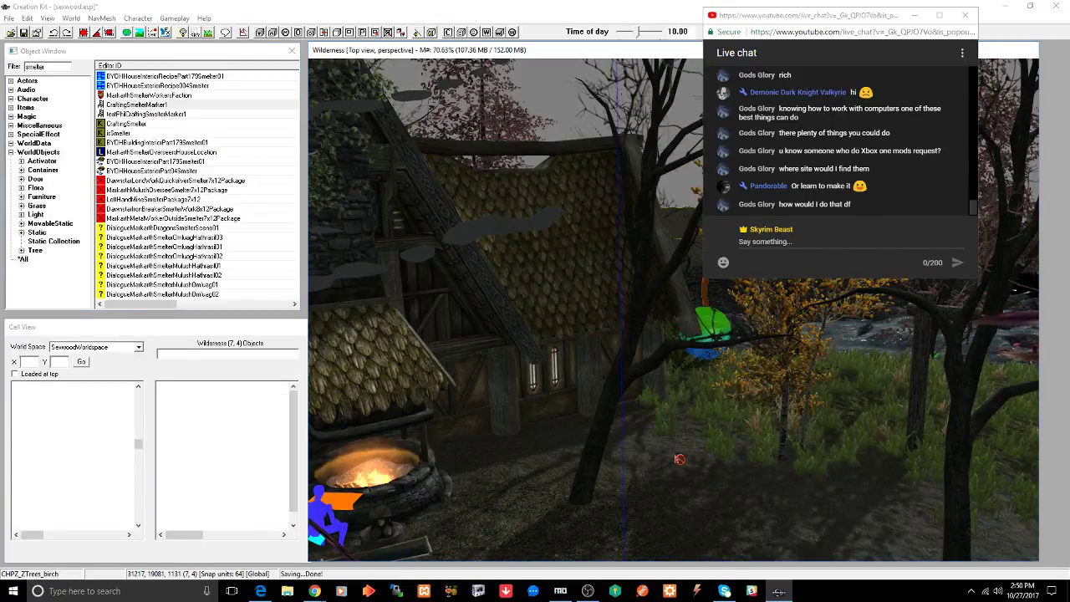
scroll(676, 432, down, 6)
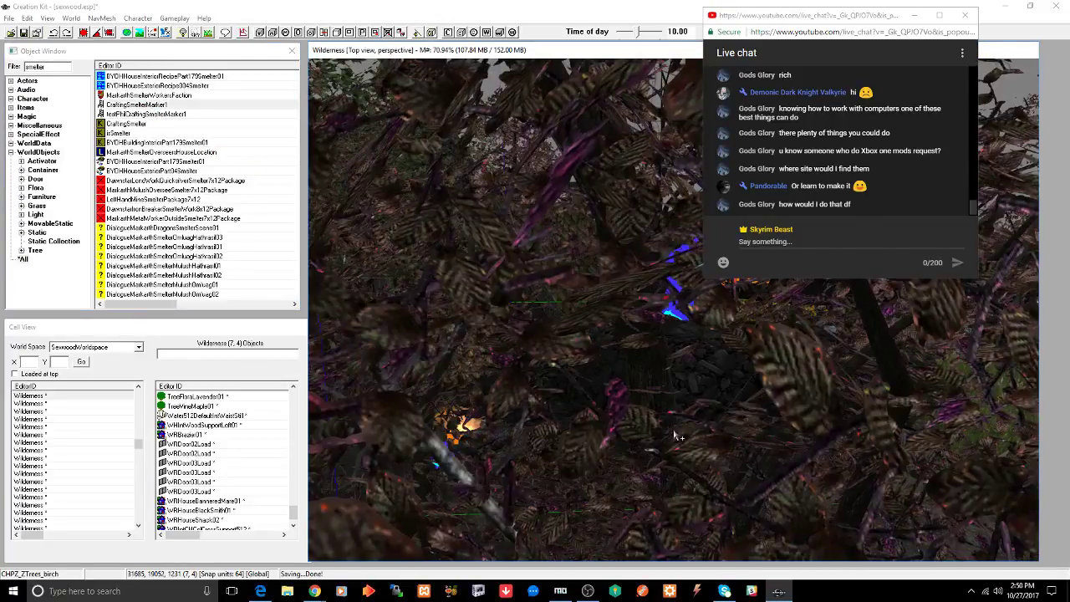
- Delete the CraftingSmelterMarker1 standing beside the wicker fence
shift+middle_drag(676, 432, 610, 458)
middle_drag(680, 453, 654, 452)
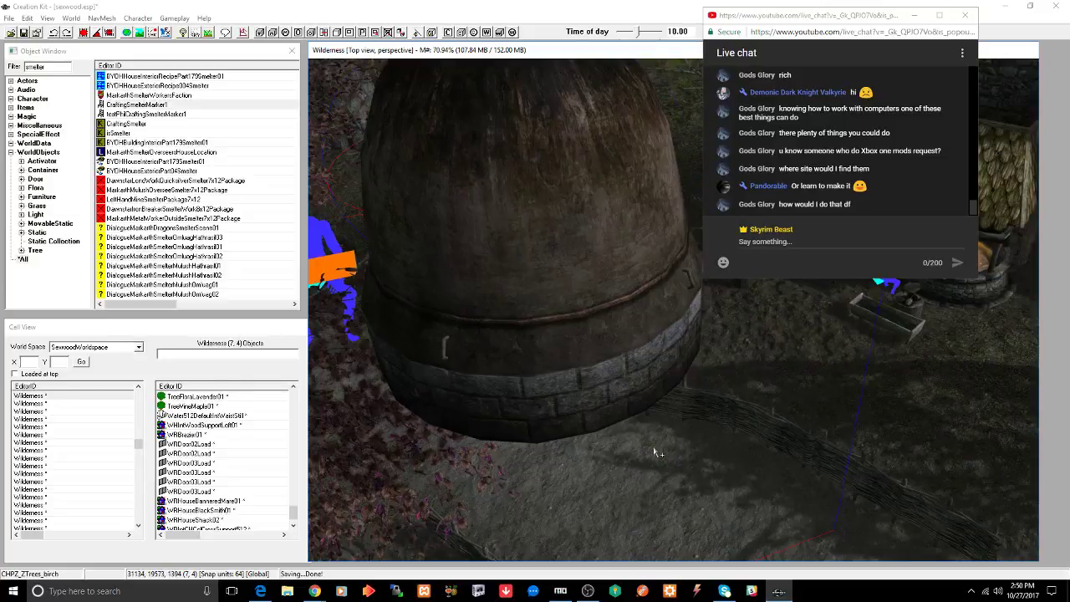
click(579, 347)
key(Delete)
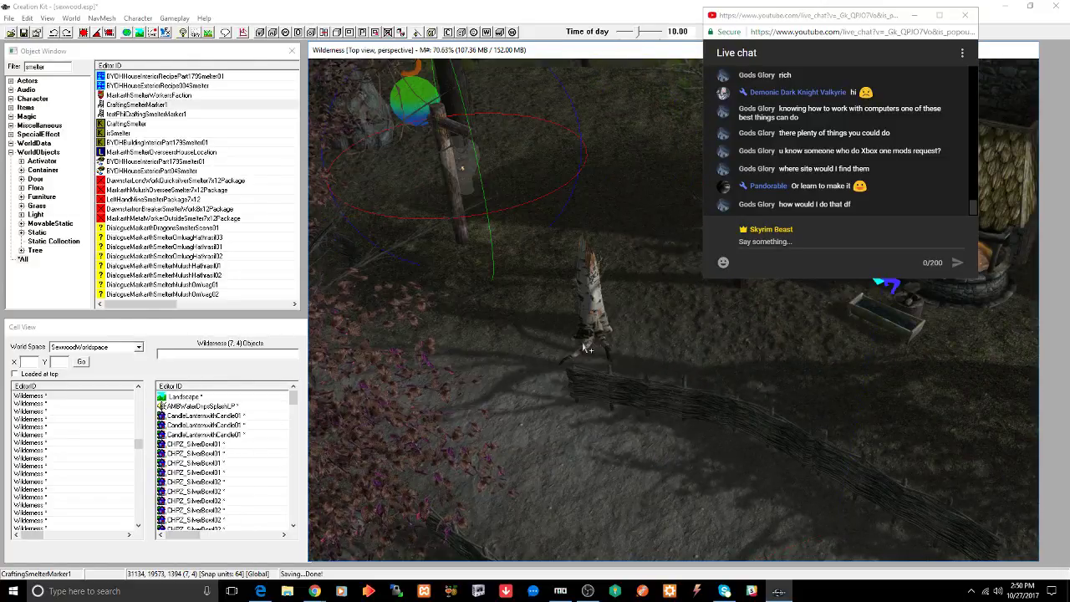
- Place a new CraftingSmelterMarker1 between the forge and the leafless tree, then rotate and move it close to the house wall
middle_drag(745, 409, 702, 422)
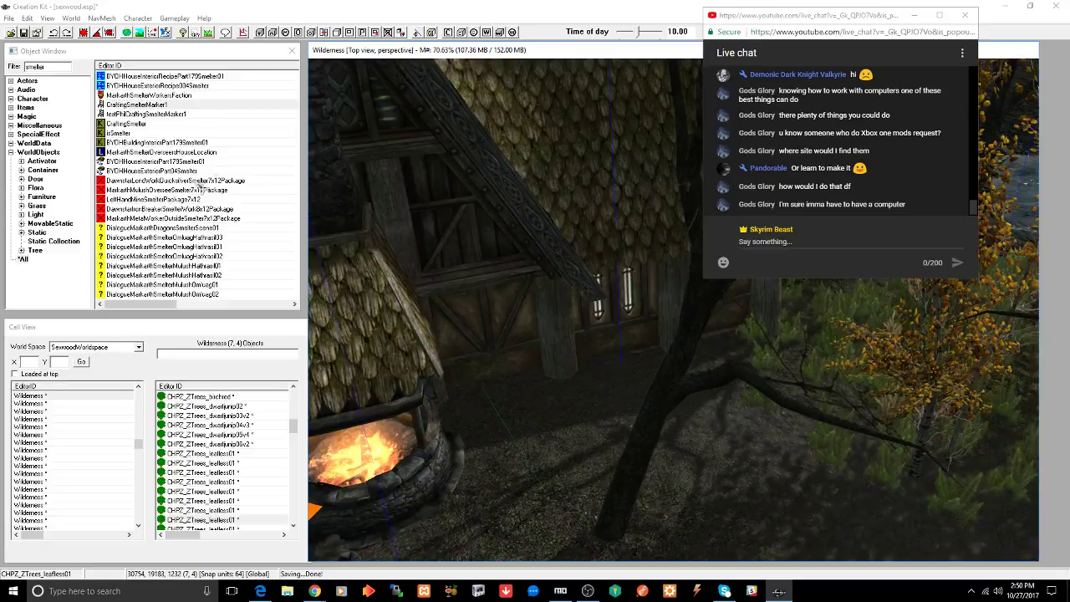
mouse_move(136, 107)
mouse_down()
mouse_move(601, 417)
mouse_move(601, 408)
mouse_up()
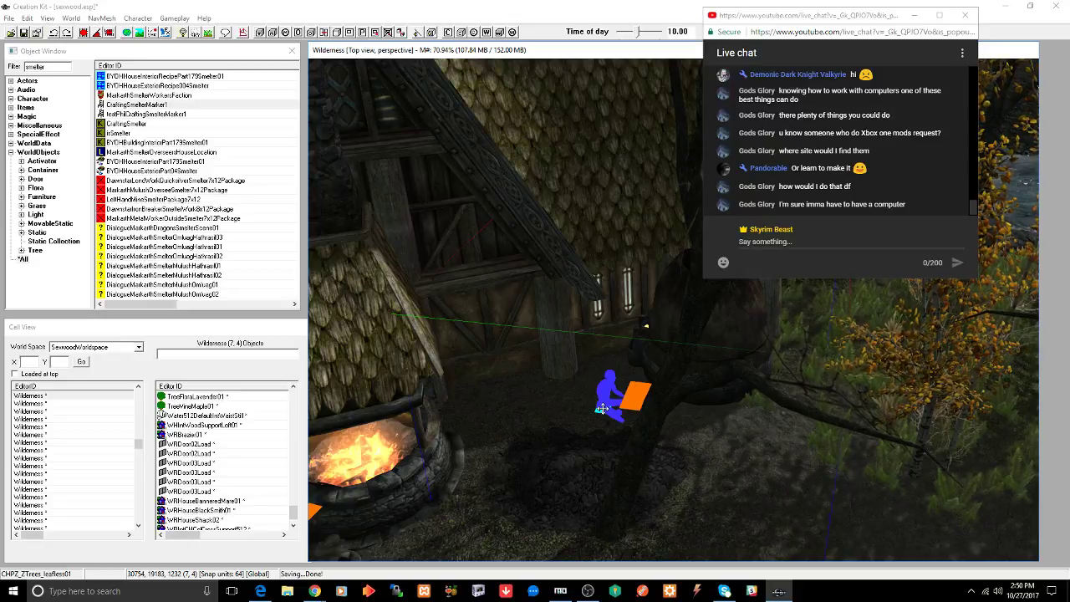
drag(666, 329, 616, 355)
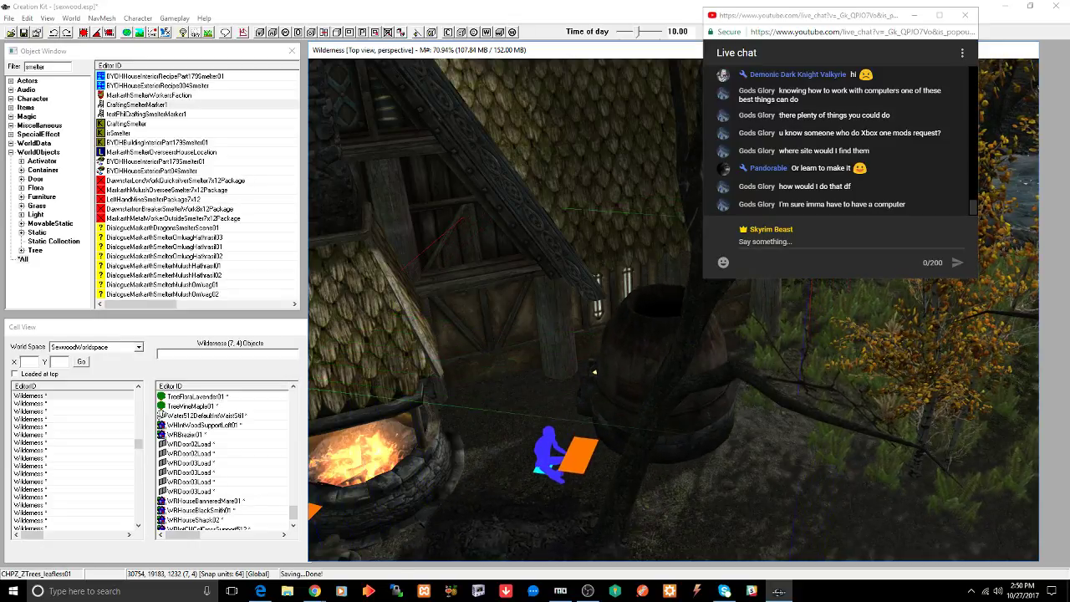
mouse_move(617, 353)
right_down()
mouse_move(585, 353)
mouse_move(622, 353)
right_up()
drag(440, 395, 592, 366)
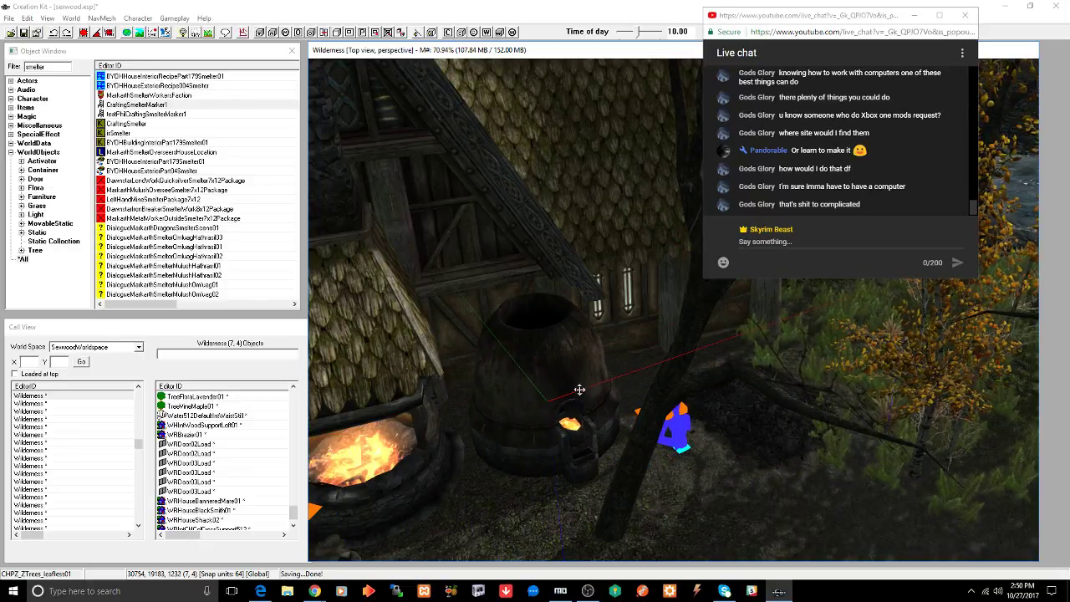
mouse_move(578, 387)
shift+middle_down()
mouse_move(574, 356)
mouse_move(552, 351)
mouse_move(571, 353)
mouse_move(585, 383)
mouse_move(555, 375)
mouse_move(554, 359)
mouse_move(593, 365)
mouse_move(554, 358)
mouse_move(571, 351)
shift+middle_up()
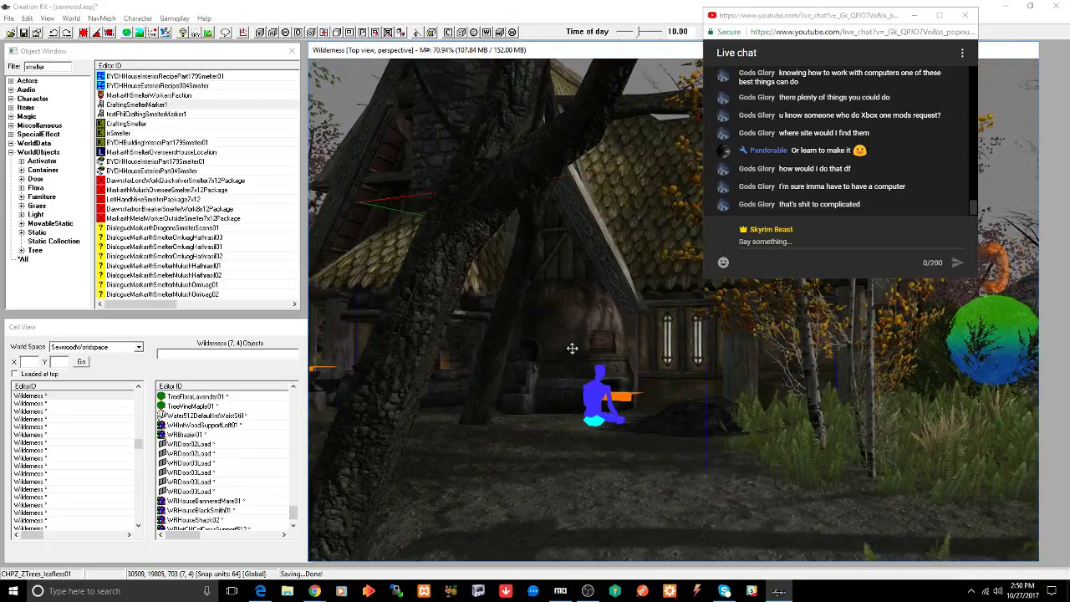
- Adjust the smelter's height to seat it on the ground by the house wall, toggling its visibility to check the fit
drag(571, 351, 571, 367)
shift+middle_drag(560, 353, 569, 351)
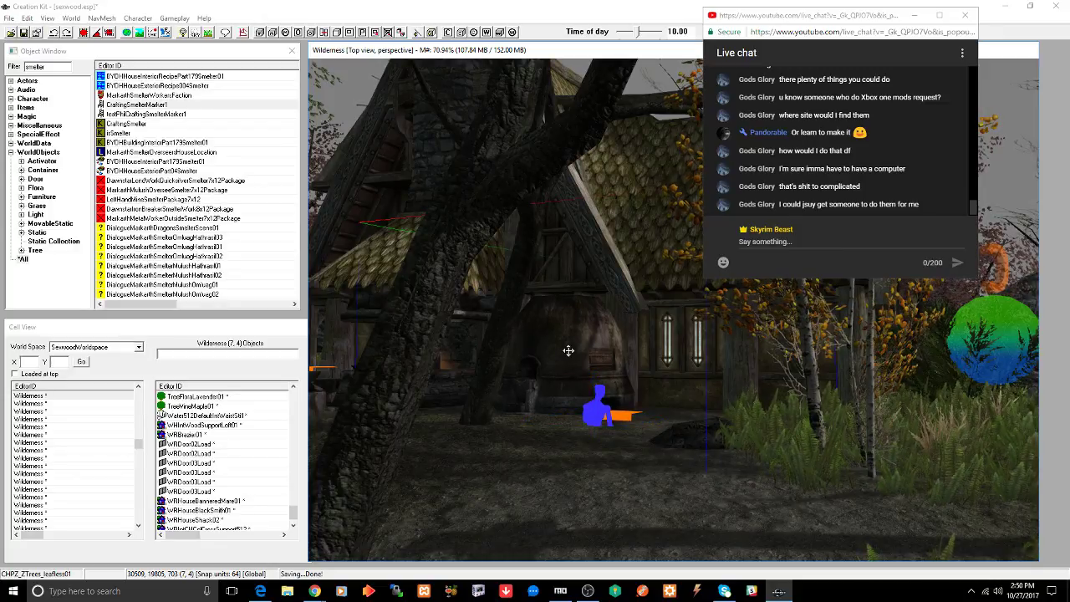
mouse_move(569, 350)
shift+middle_down()
mouse_move(630, 369)
mouse_move(549, 356)
mouse_move(566, 351)
mouse_move(589, 379)
mouse_move(568, 378)
shift+middle_up()
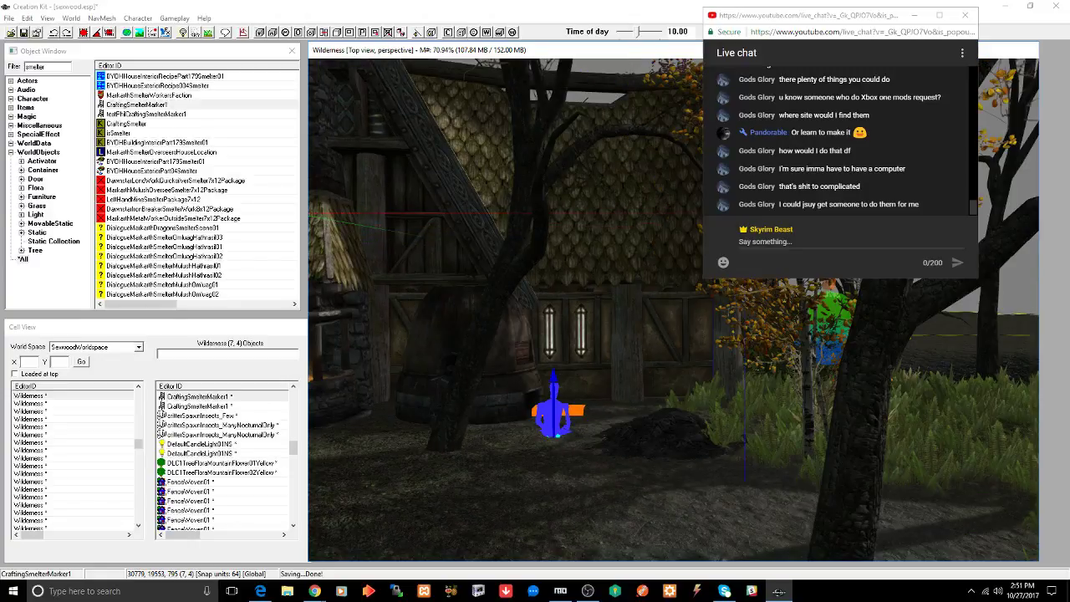
key(1)
key(1)
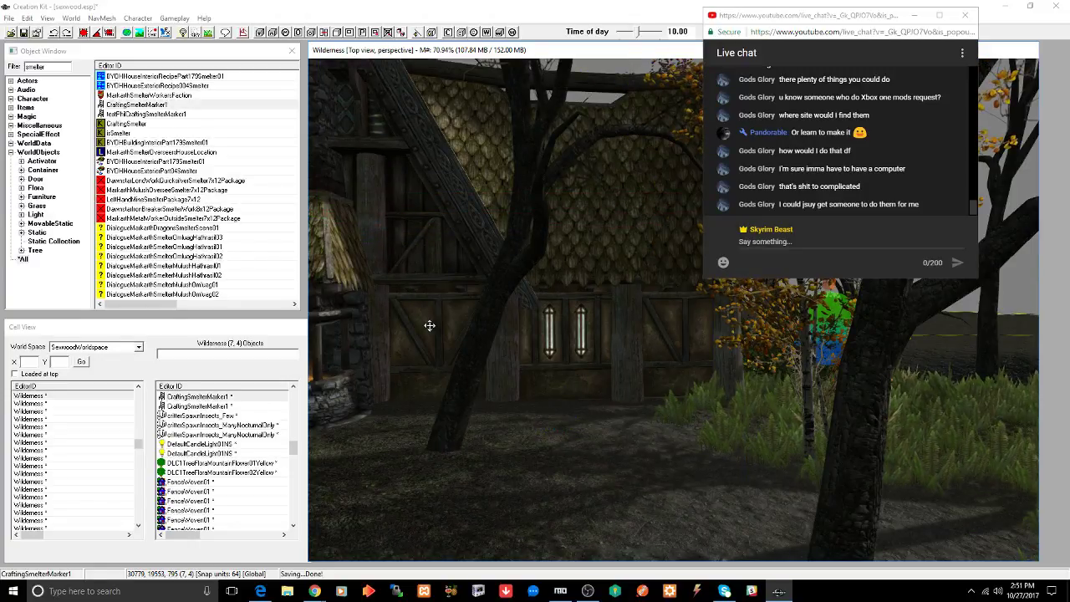
key(1)
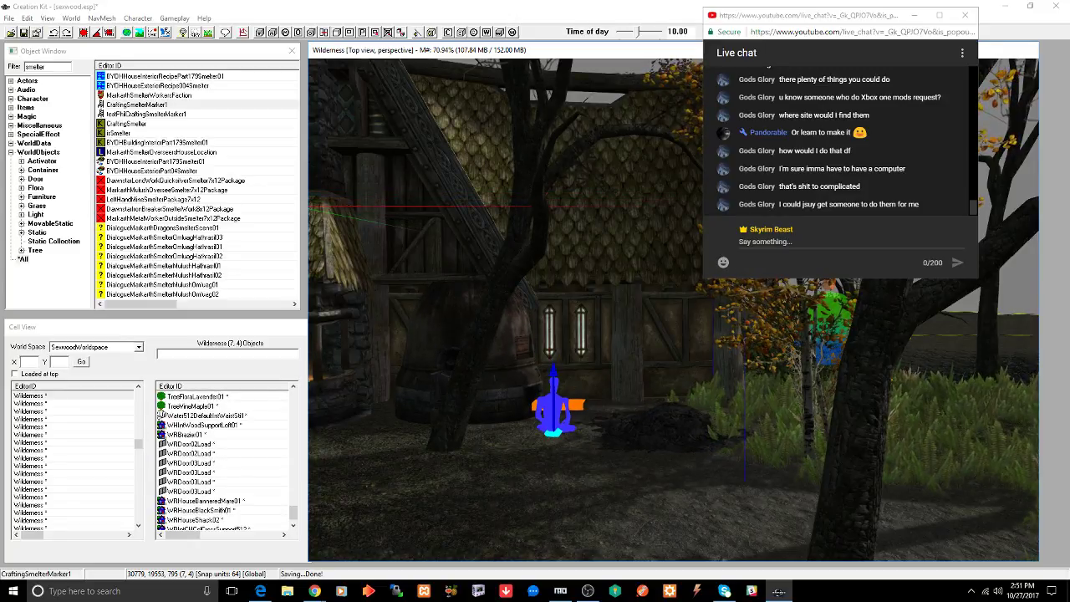
shift+middle_drag(806, 378, 809, 380)
shift+middle_drag(812, 389, 669, 509)
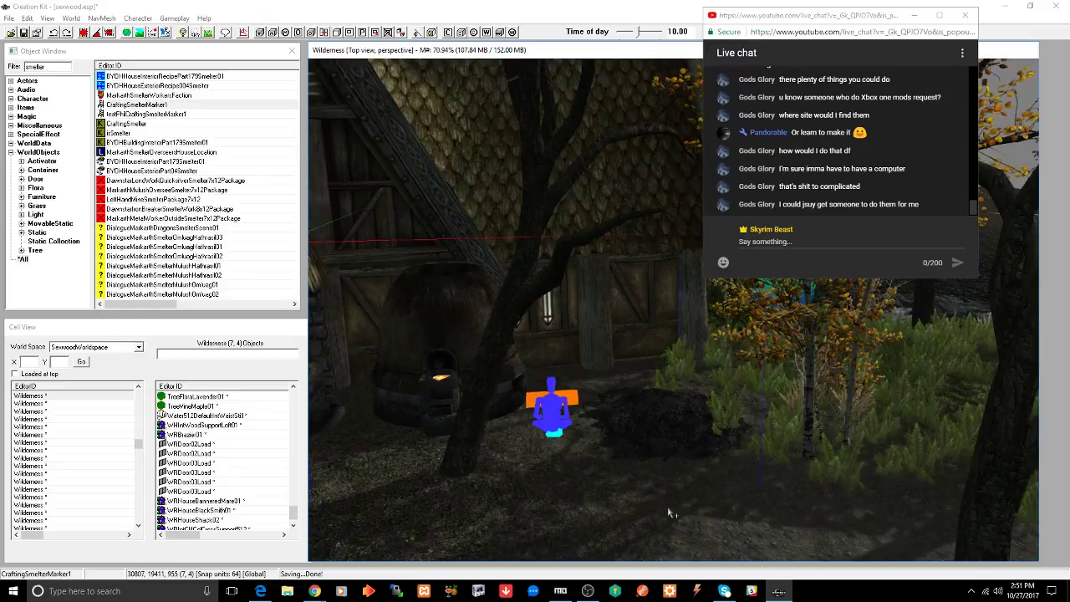
- Start landscape editing with Soften Vertices off, sculpt the ground around the smelter's coal pile, and close the landscape editing settings
key(h)
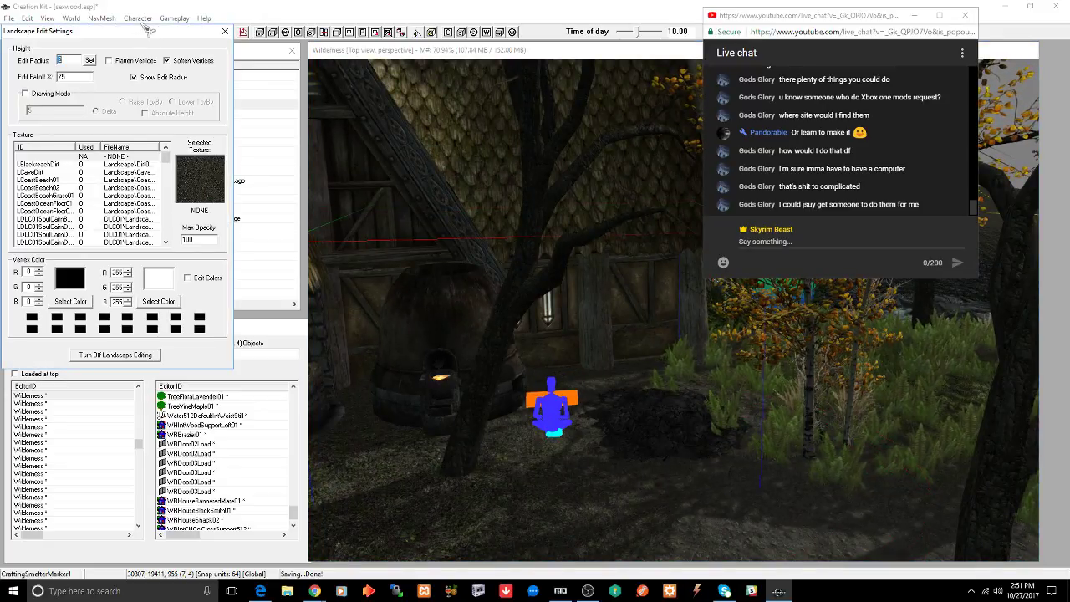
click(167, 60)
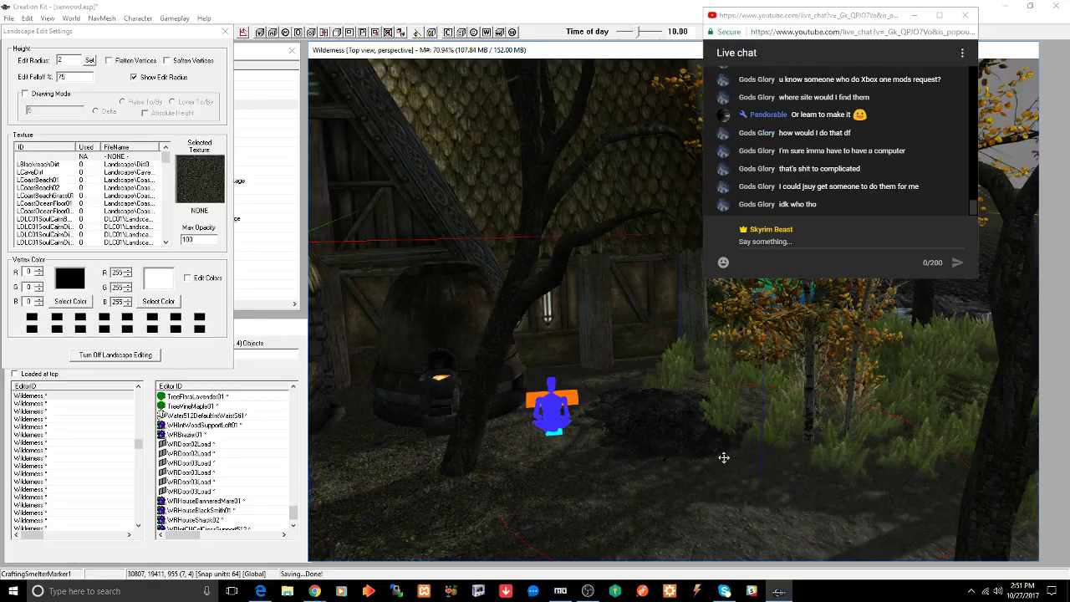
scroll(635, 463, up, 3)
mouse_move(635, 463)
shift+middle_down()
mouse_move(665, 437)
mouse_move(631, 444)
shift+middle_up()
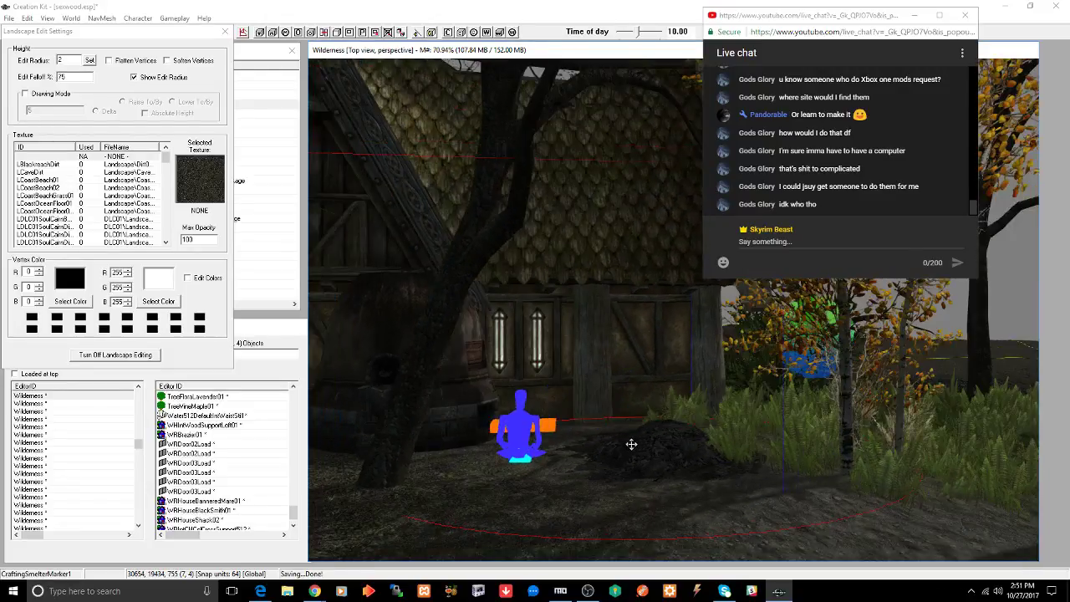
click(241, 32)
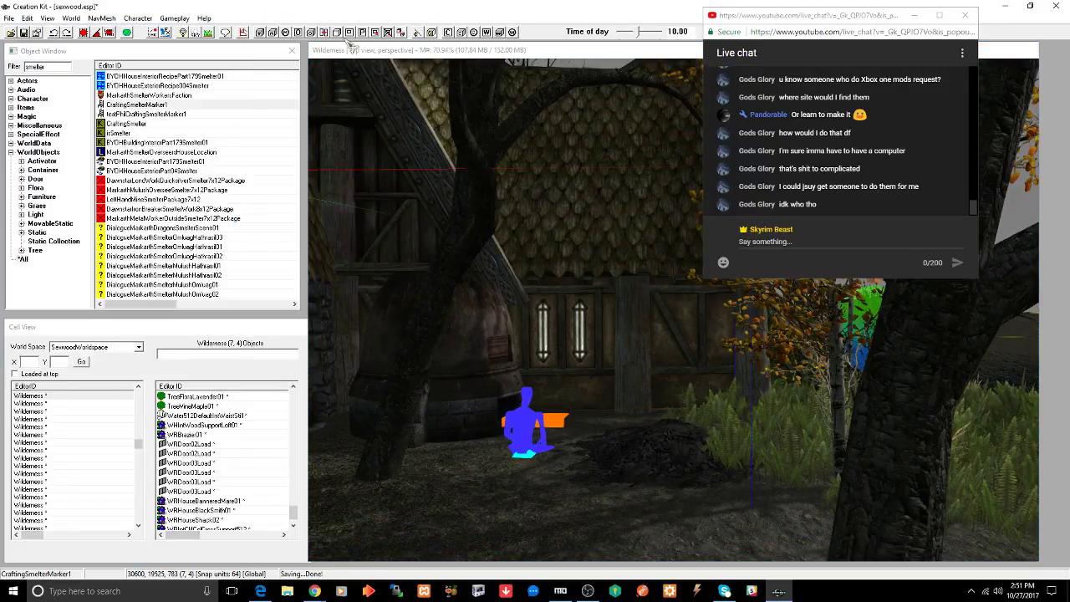
click(345, 51)
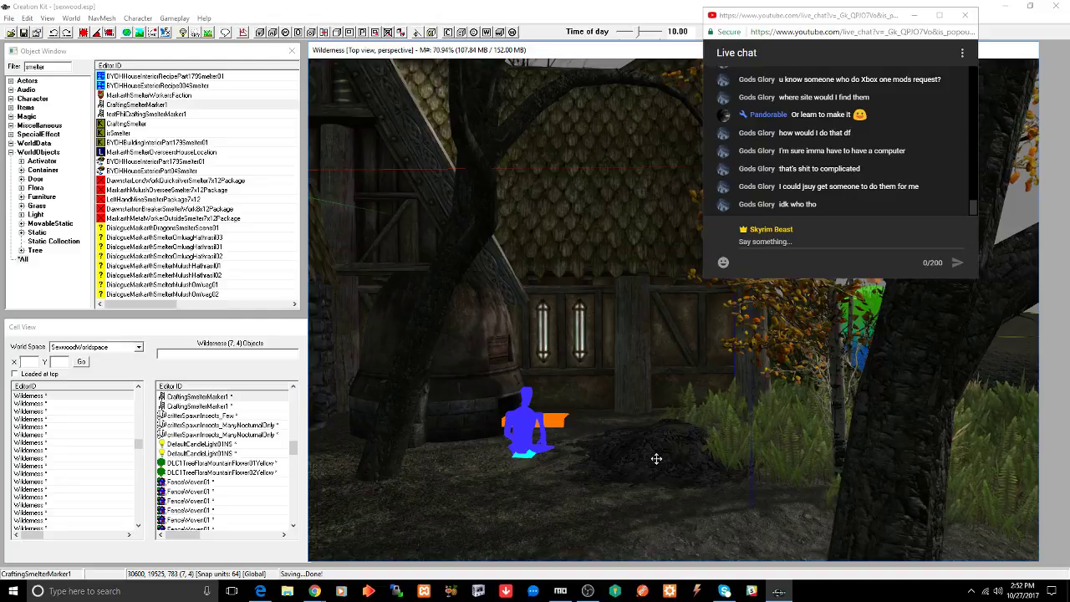
- Filter the objects by "sharpening" and place a CraftingBlacksmithSharpeningWheel on the ground near the forge
middle_drag(656, 454, 713, 453)
click(659, 439)
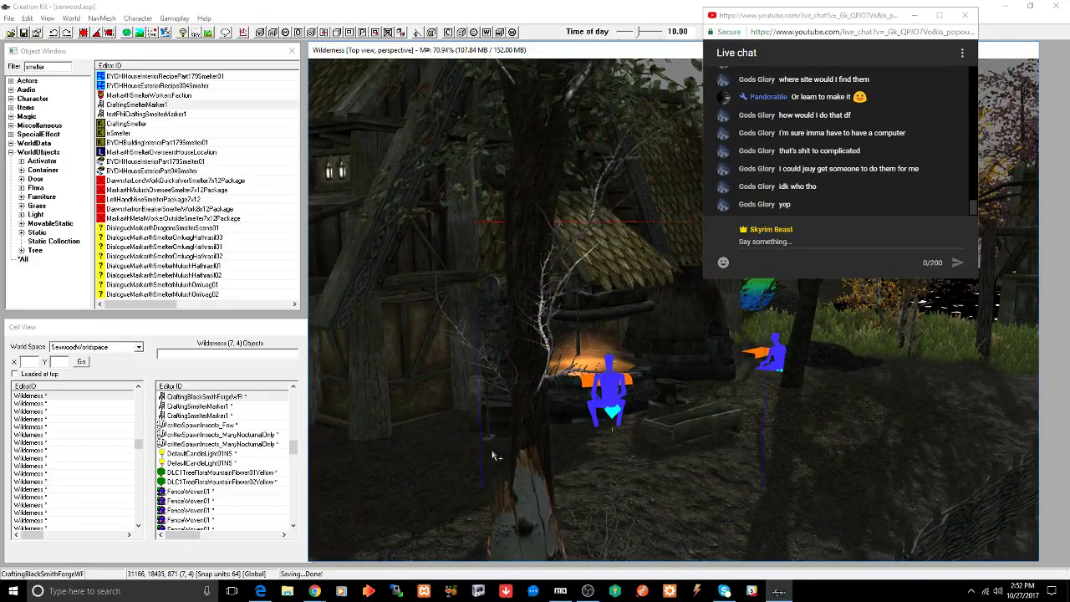
middle_drag(501, 455, 576, 442)
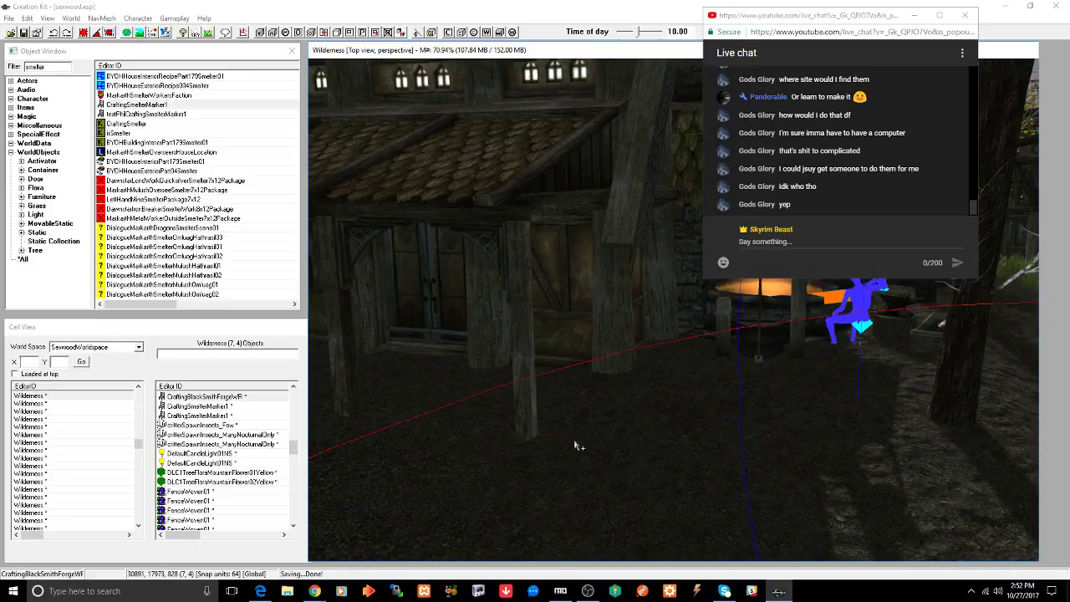
double_click(52, 66)
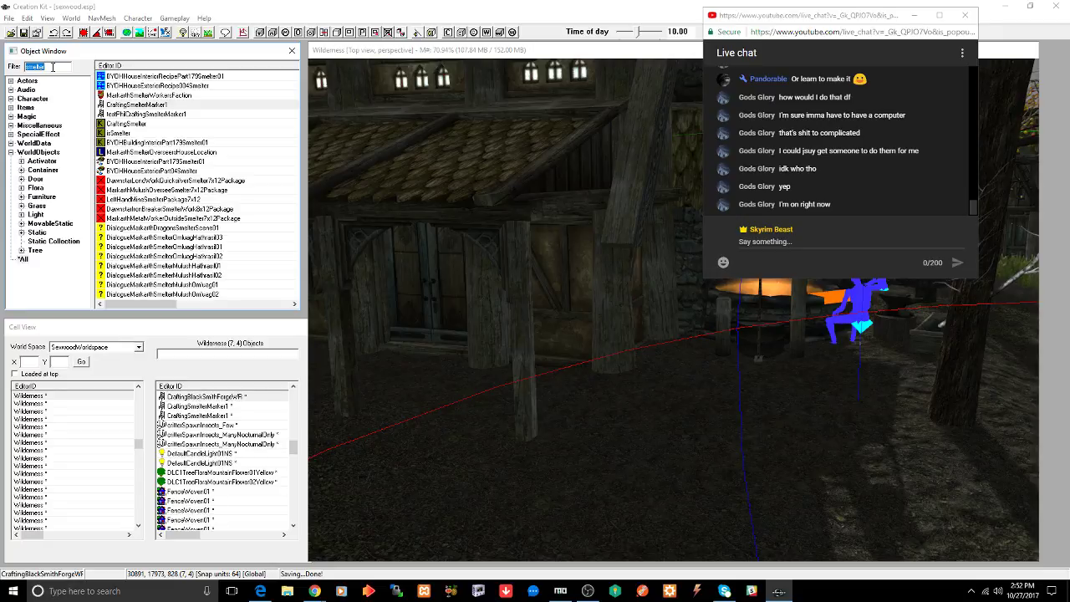
text(sharpening)
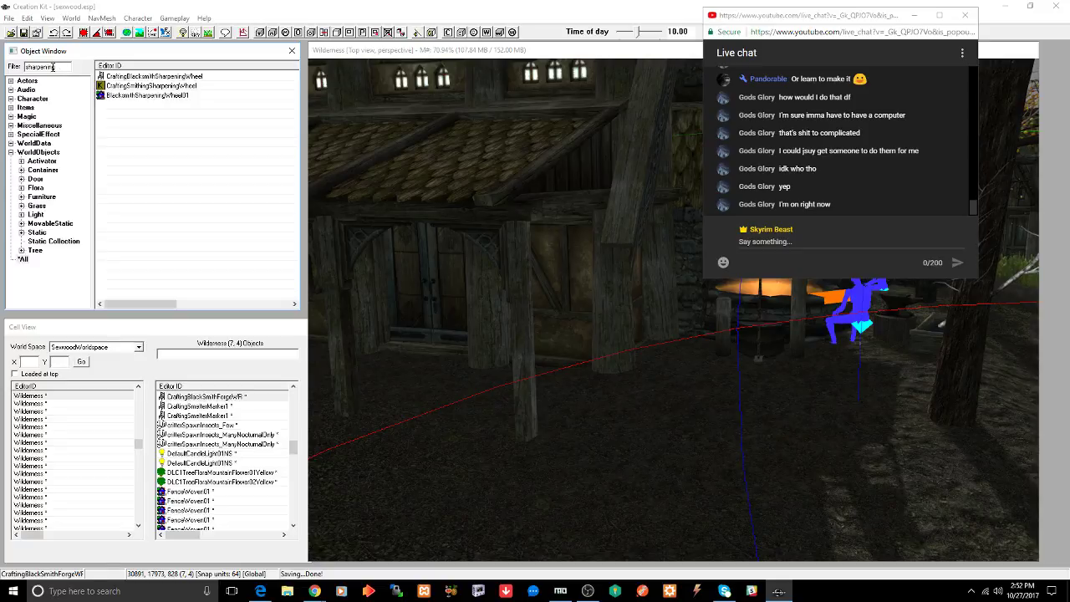
mouse_move(202, 76)
mouse_down()
mouse_move(270, 100)
mouse_move(706, 416)
mouse_move(693, 429)
mouse_move(645, 399)
mouse_up()
mouse_move(656, 408)
shift+middle_down()
mouse_move(699, 433)
mouse_move(641, 409)
mouse_move(729, 412)
mouse_move(643, 395)
mouse_move(552, 395)
shift+middle_up()
shift+middle_drag(635, 394, 641, 373)
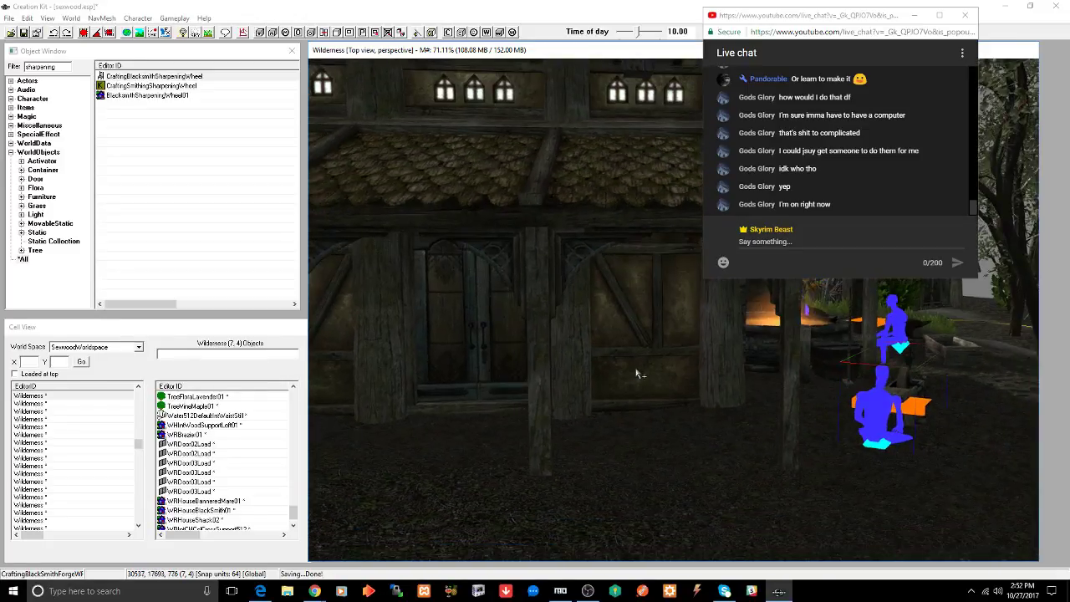
- Filter the objects by "tanningrack", place a CraftingTanningRackMarker beside the house door, and rotate it parallel to the wall
double_click(71, 64)
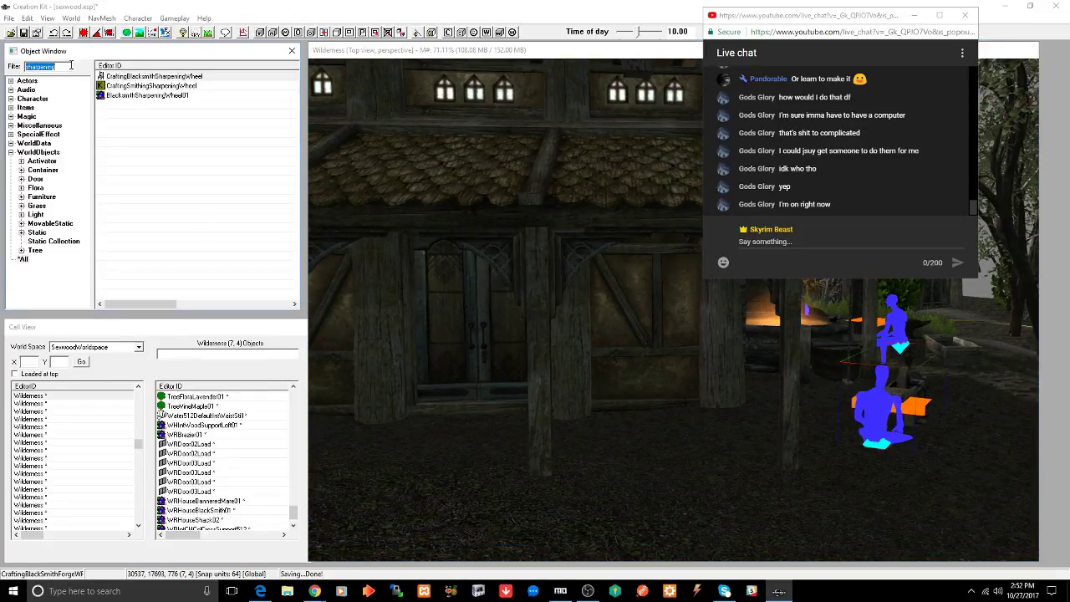
text(lan)
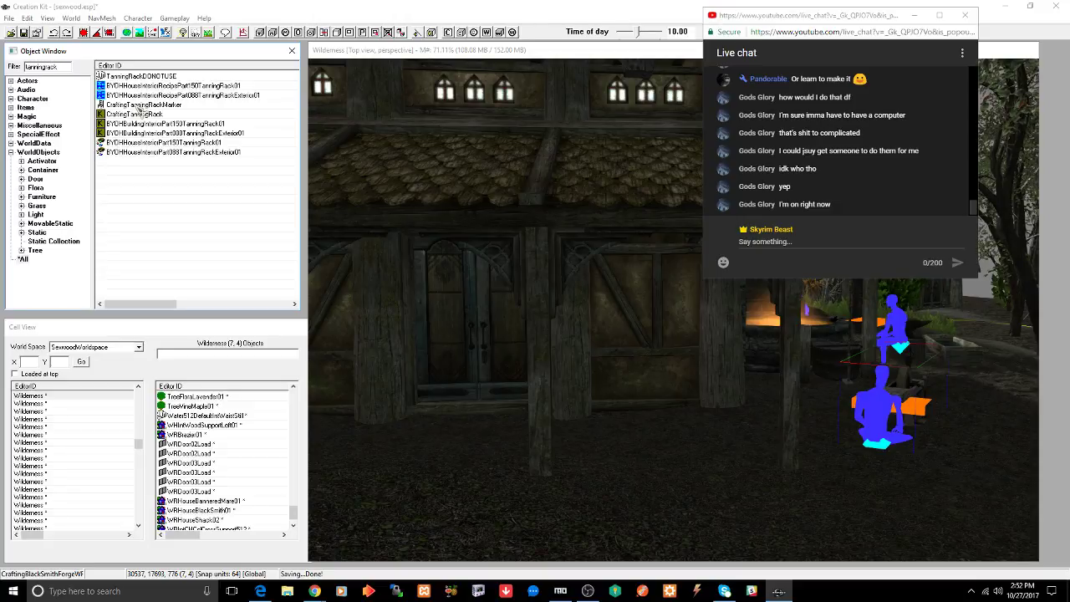
mouse_move(140, 104)
mouse_down()
mouse_move(653, 455)
mouse_move(665, 428)
mouse_up()
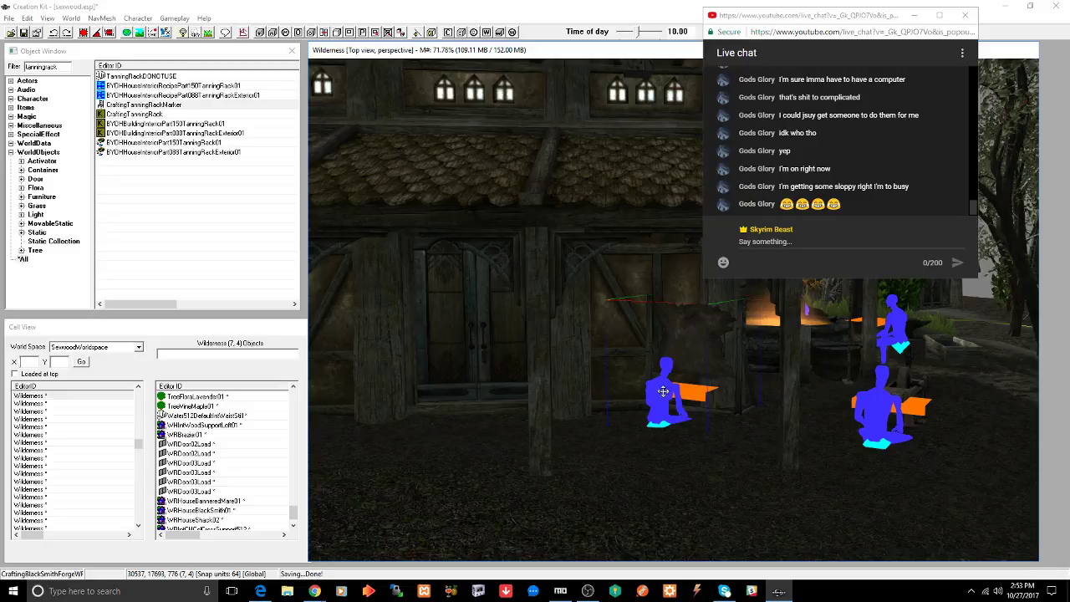
right_drag(664, 391, 694, 390)
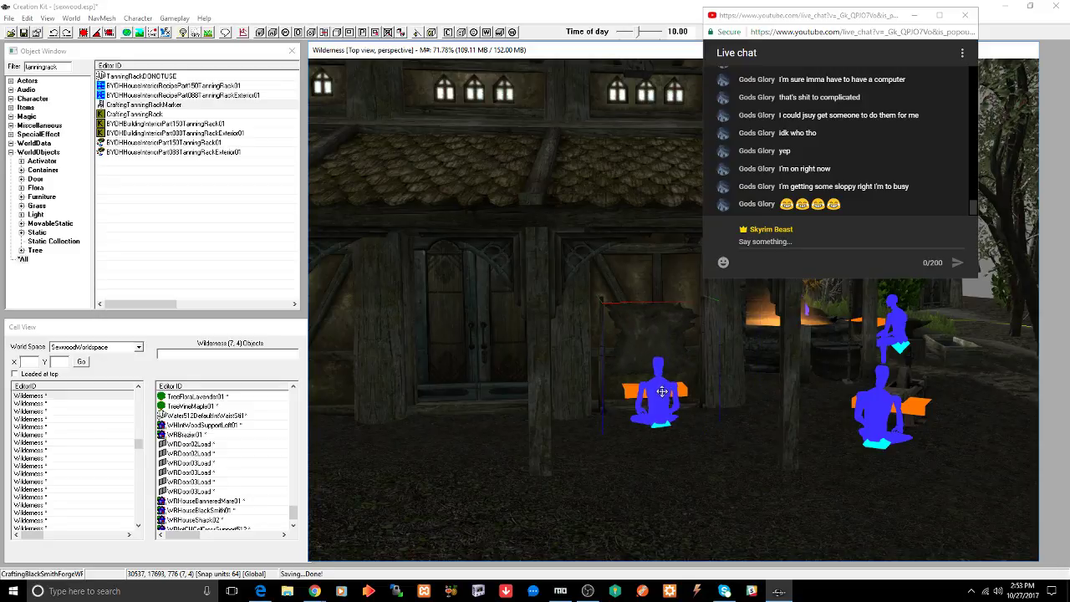
drag(661, 389, 667, 401)
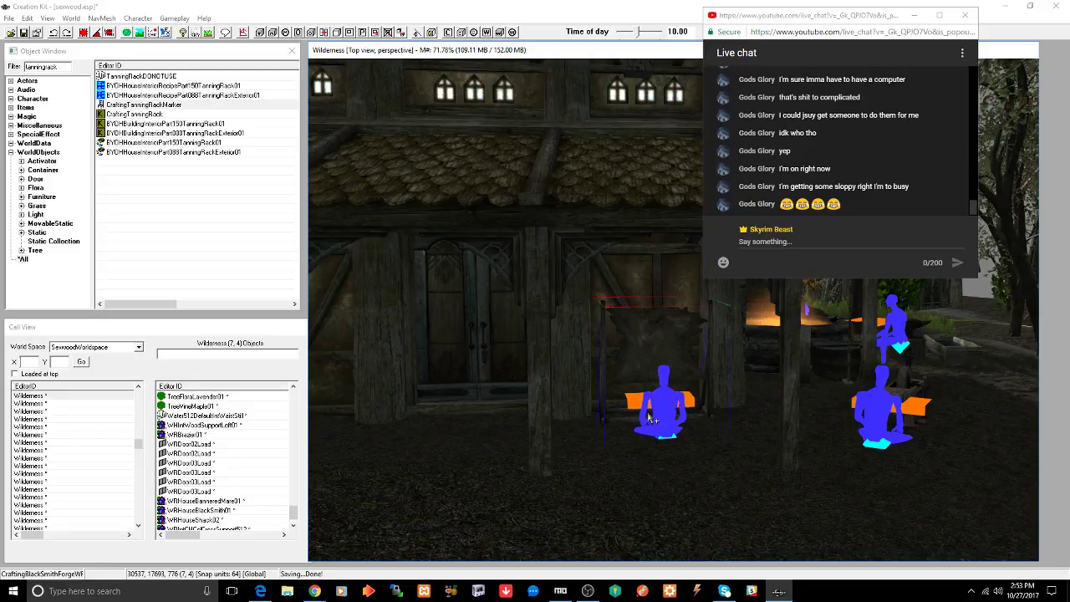
mouse_move(653, 418)
shift+middle_down()
mouse_move(693, 423)
mouse_move(700, 408)
mouse_move(643, 420)
shift+middle_up()
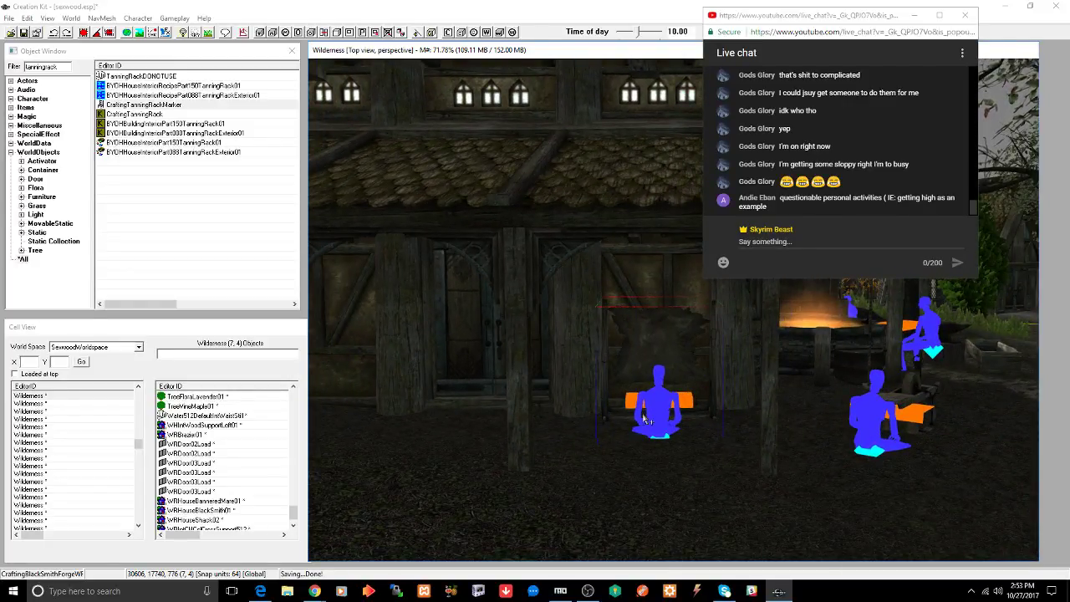
- Fine-tune the tanning rack's height and position between the two wooden posts, then save the plugin
scroll(643, 418, up, 2)
scroll(644, 418, up, 2)
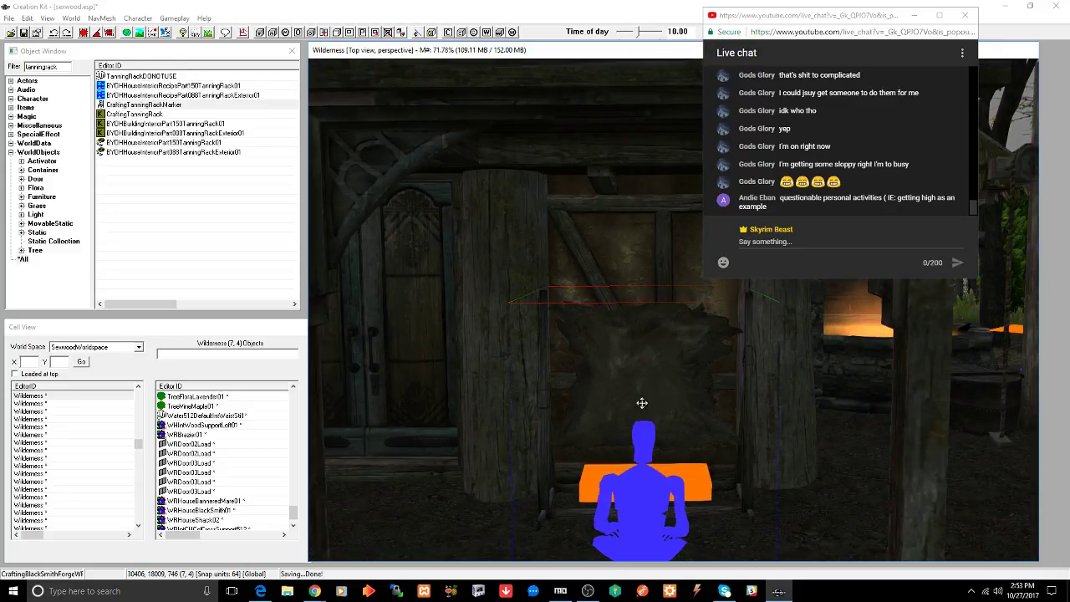
scroll(641, 403, up, 1)
key(z)
drag(645, 406, 642, 409)
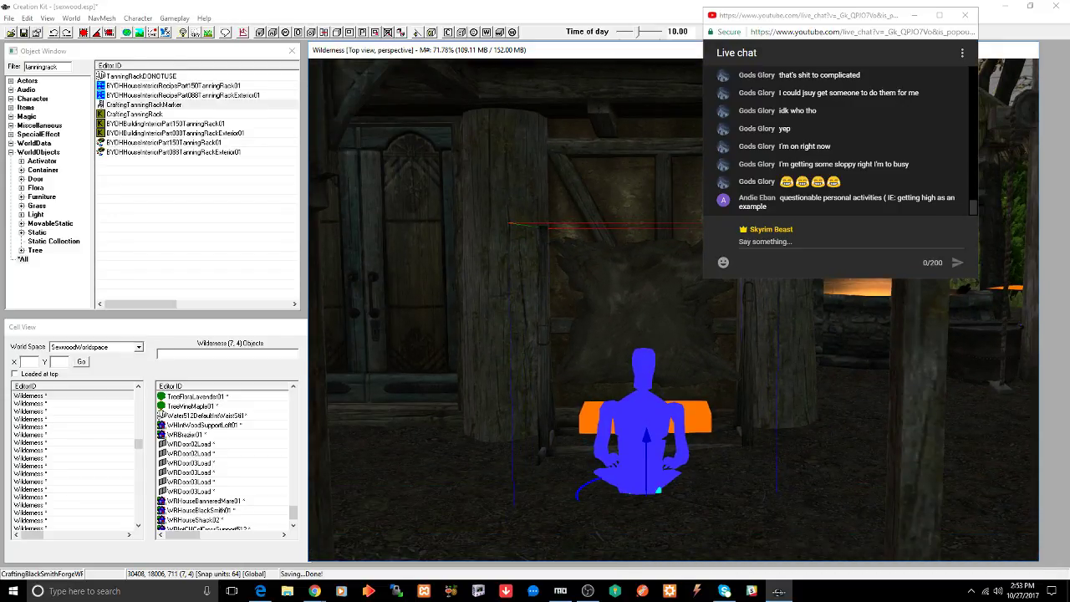
click(641, 413)
mouse_move(607, 422)
shift+middle_down()
mouse_move(688, 423)
mouse_move(612, 418)
shift+middle_up()
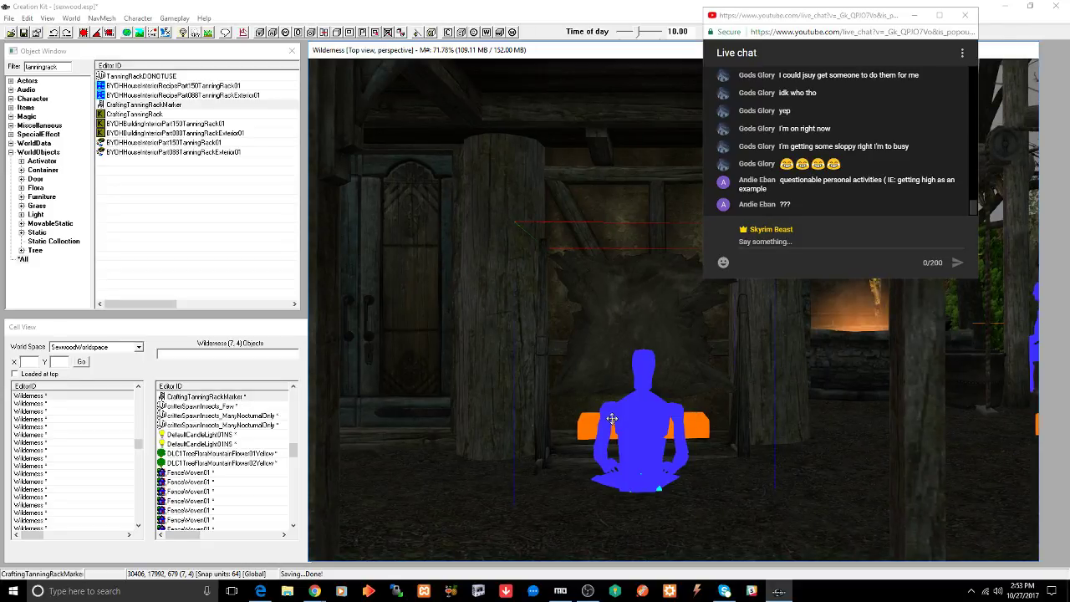
key(ctrl+s)
drag(645, 418, 631, 432)
mouse_move(630, 432)
shift+middle_down()
mouse_move(649, 431)
mouse_move(633, 428)
mouse_move(630, 442)
mouse_move(570, 428)
mouse_move(637, 434)
shift+middle_up()
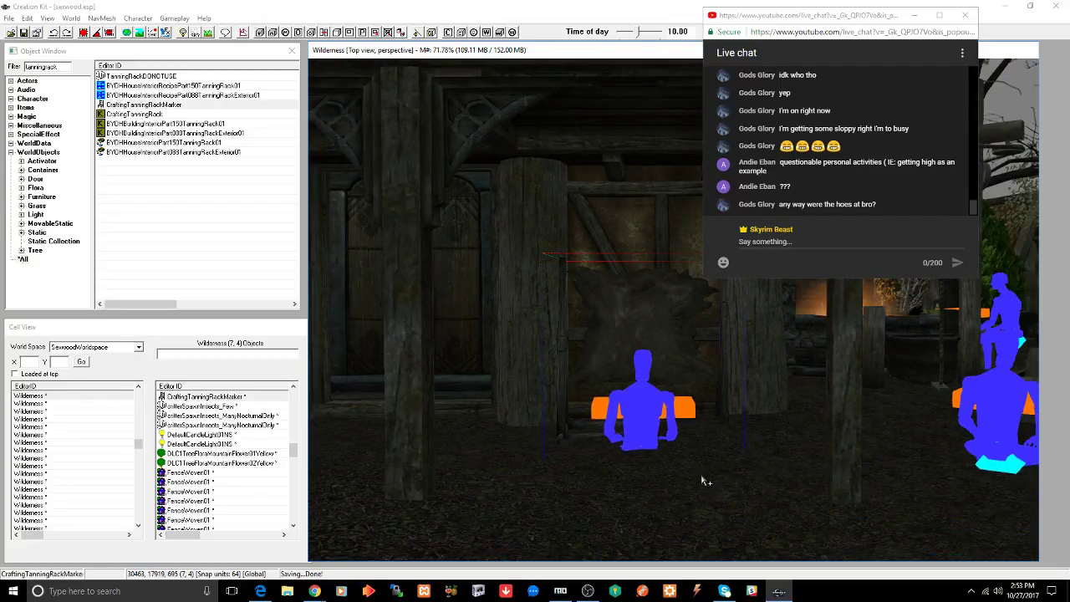
- Start landscape editing, lower the ground in front of the tanning rack, and close the landscape editing settings
key(h)
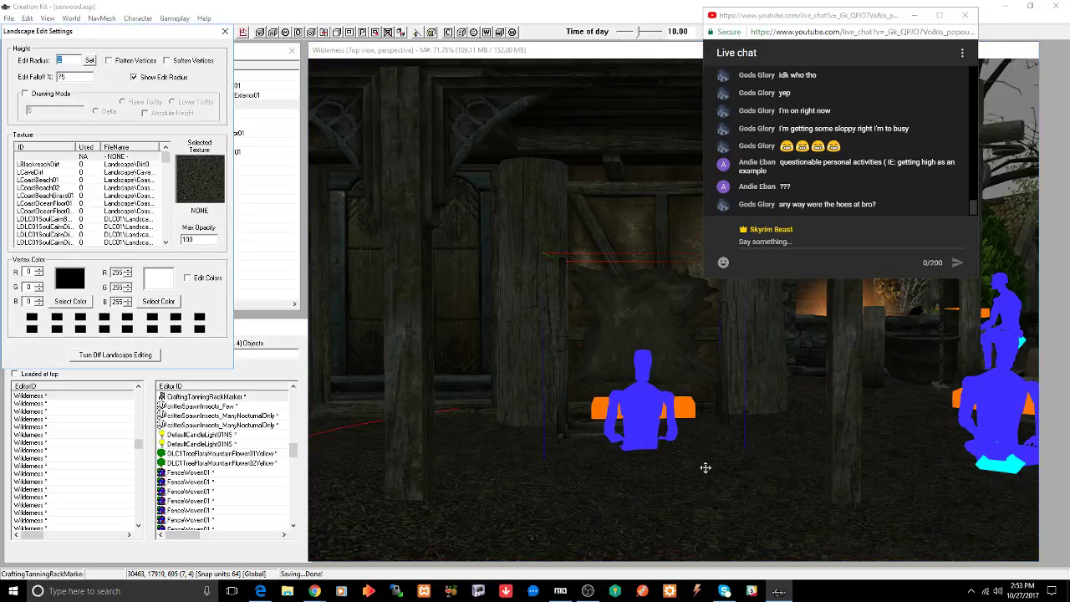
click(733, 438)
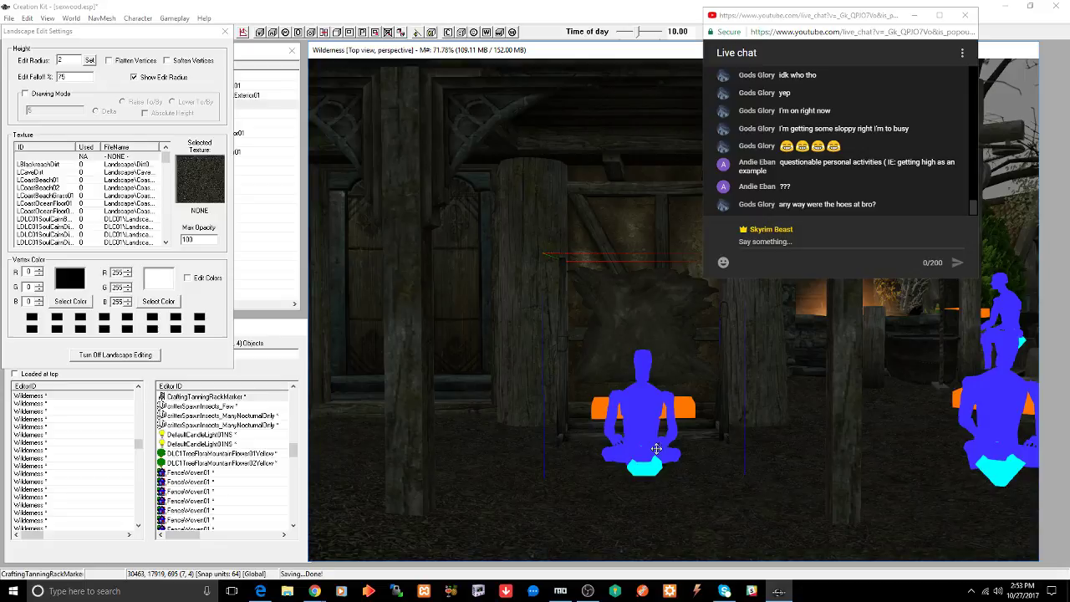
shift+middle_drag(642, 447, 554, 461)
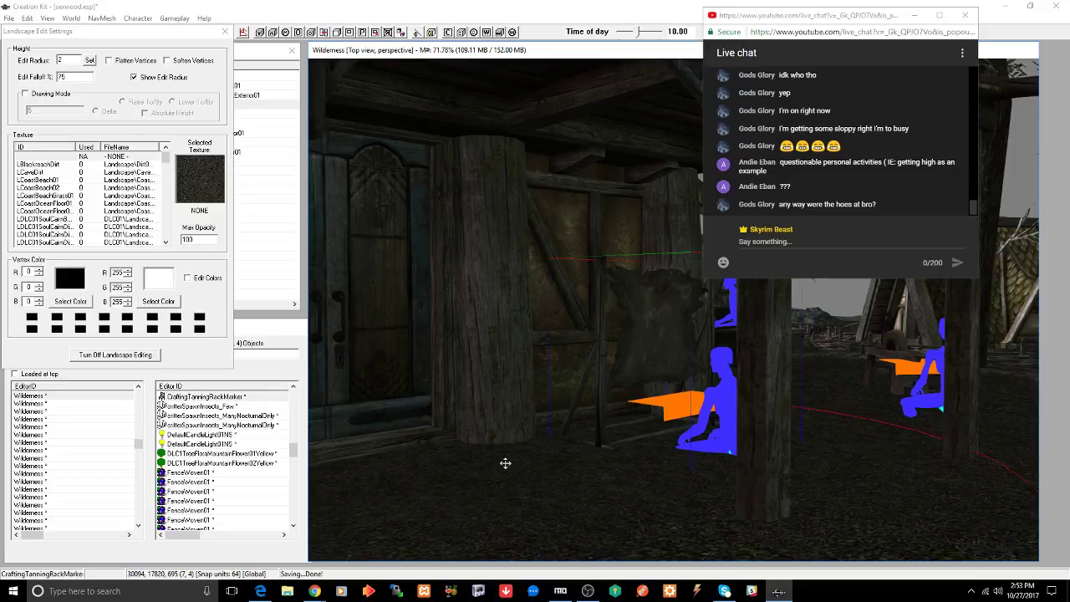
shift+middle_drag(452, 467, 437, 462)
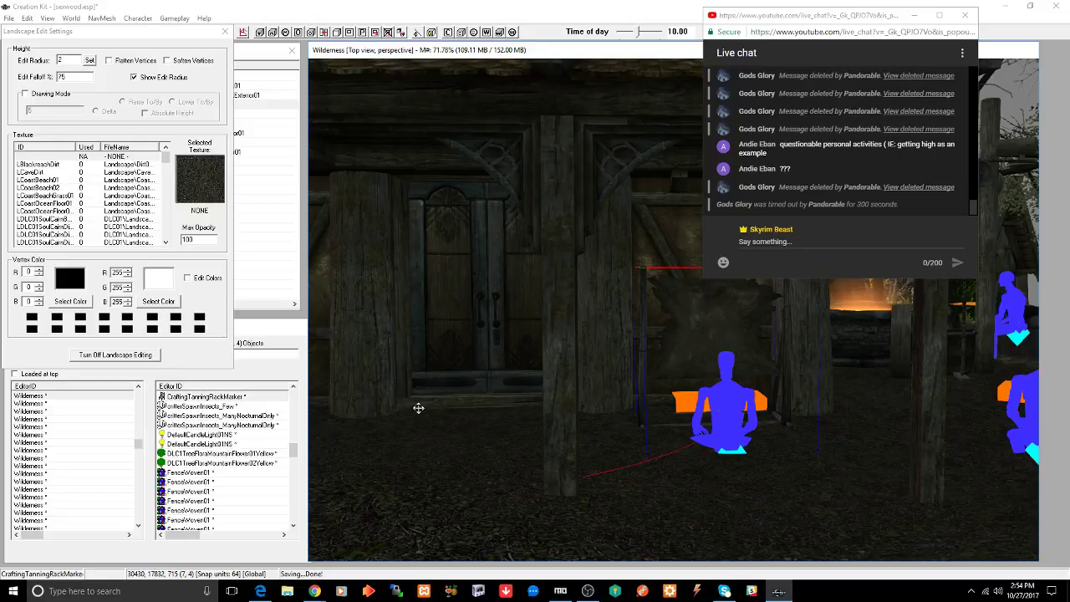
click(224, 32)
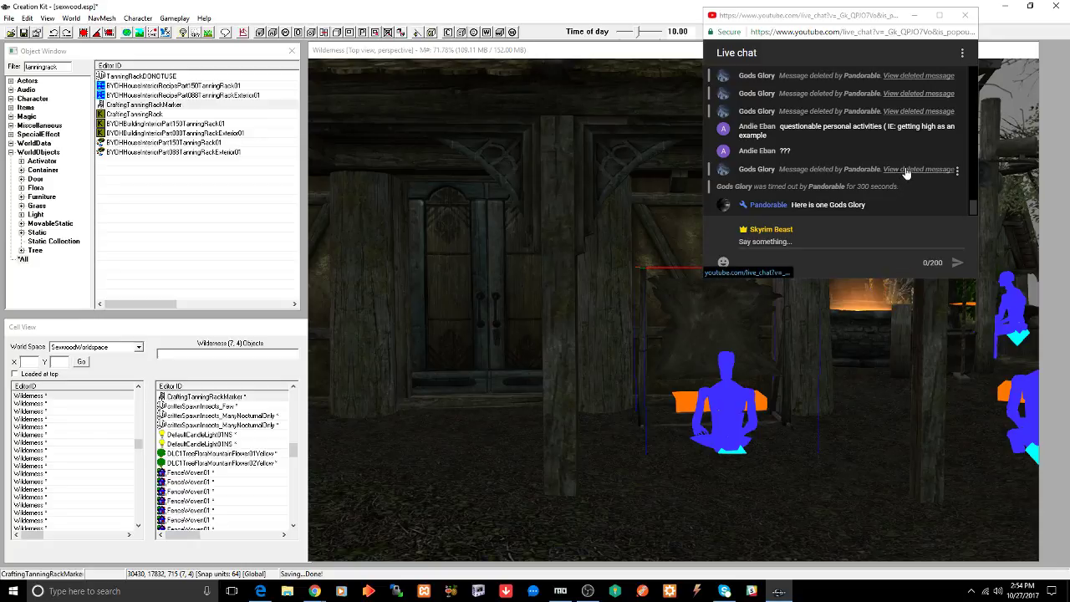
- Reveal the timed-out viewer's latest deleted message in the live chat and block that viewer
click(906, 170)
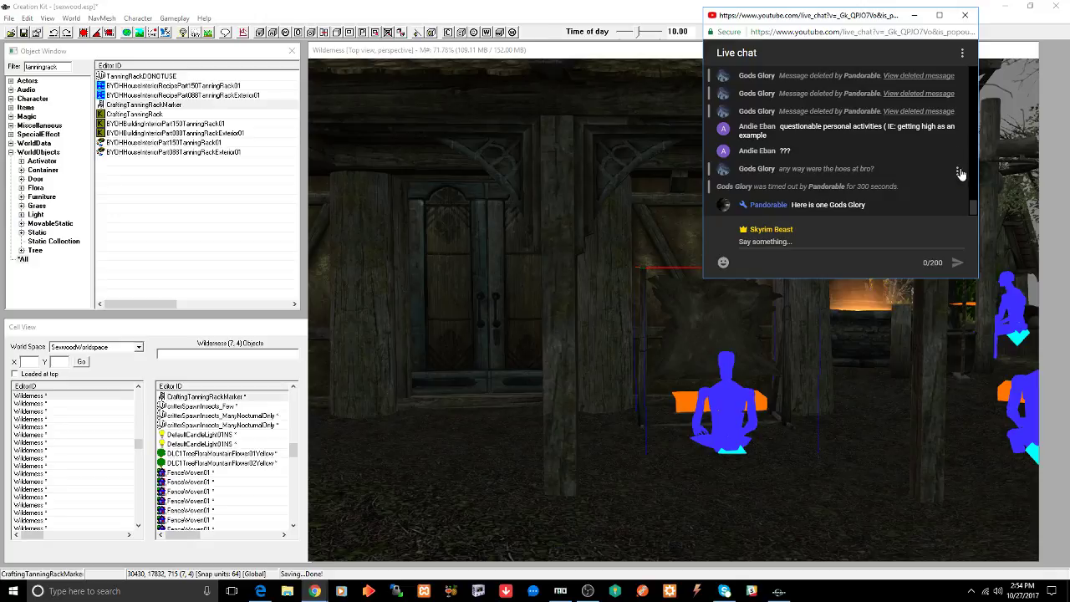
click(959, 171)
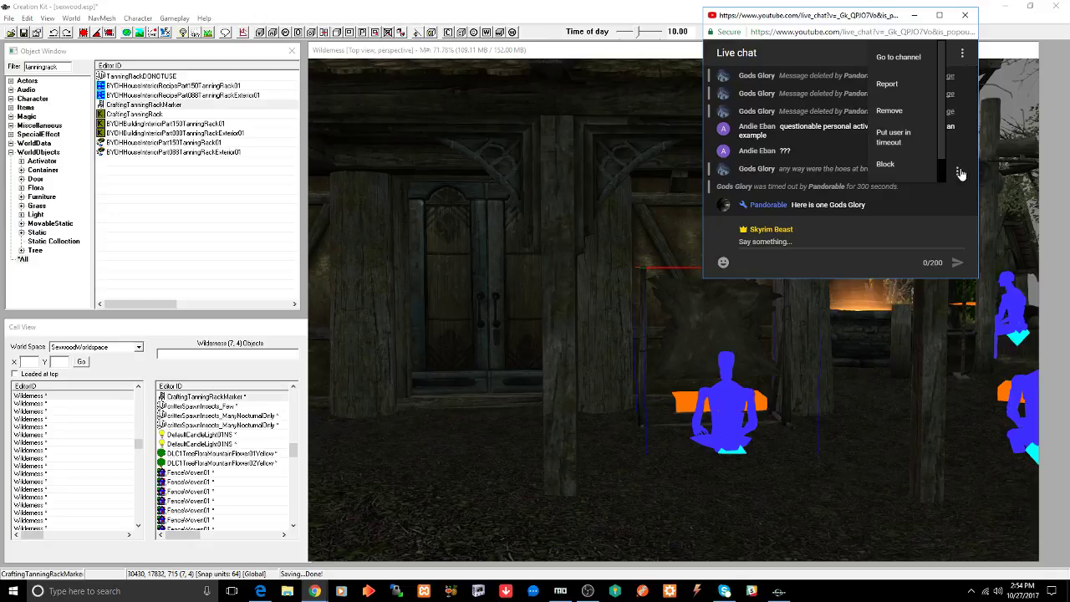
click(916, 167)
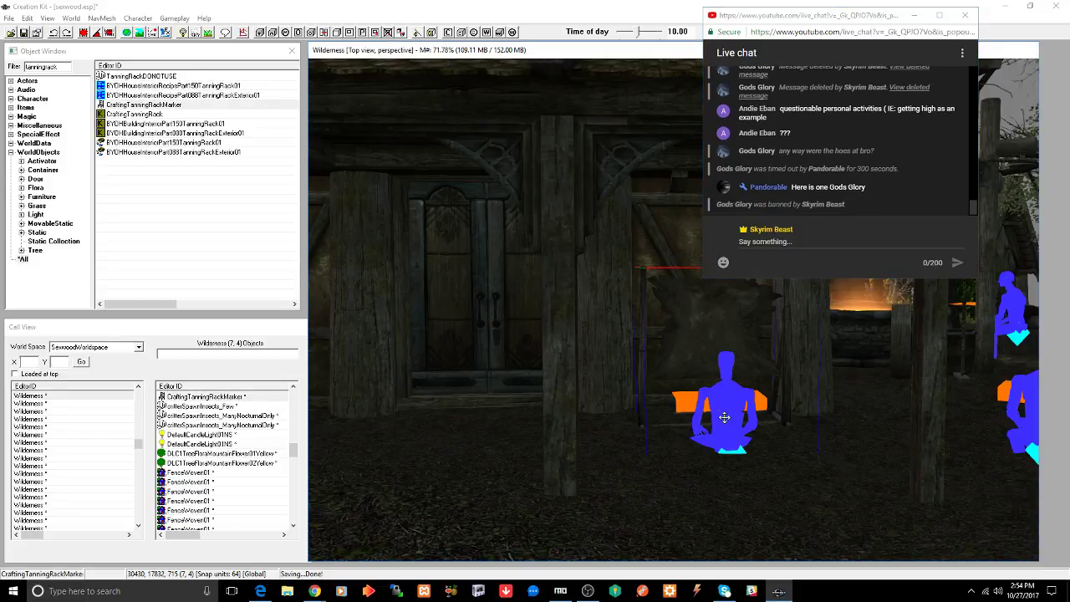
- Save the plugin with the lowered ground around the tanning rack
mouse_move(724, 417)
shift+middle_down()
mouse_move(777, 424)
mouse_move(708, 421)
mouse_move(680, 437)
mouse_move(727, 420)
shift+middle_up()
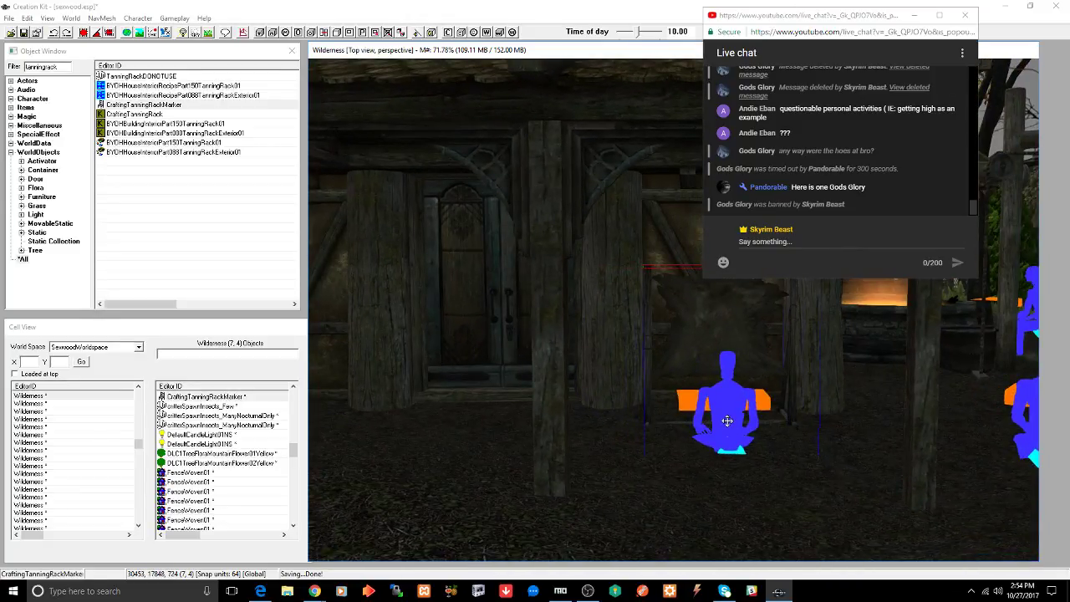
key(ctrl+s)
mouse_move(726, 422)
shift+middle_down()
mouse_move(709, 423)
mouse_move(722, 424)
shift+middle_up()
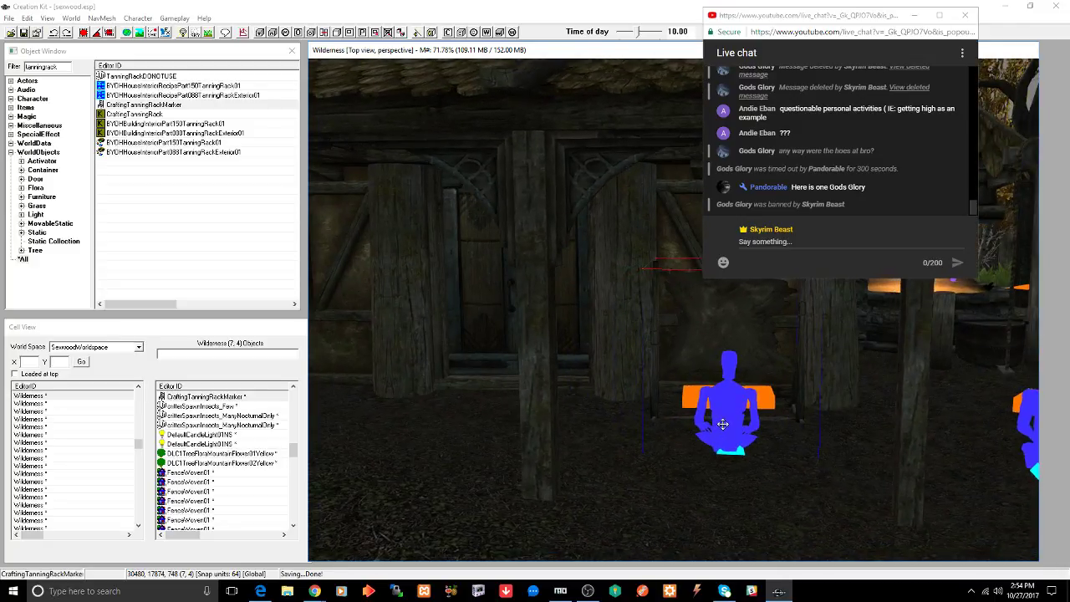
- Duplicate the tanning rack in local coordinate mode and move the copy to the wall on the other side of the house door
scroll(722, 425, down, 1)
scroll(726, 425, down, 3)
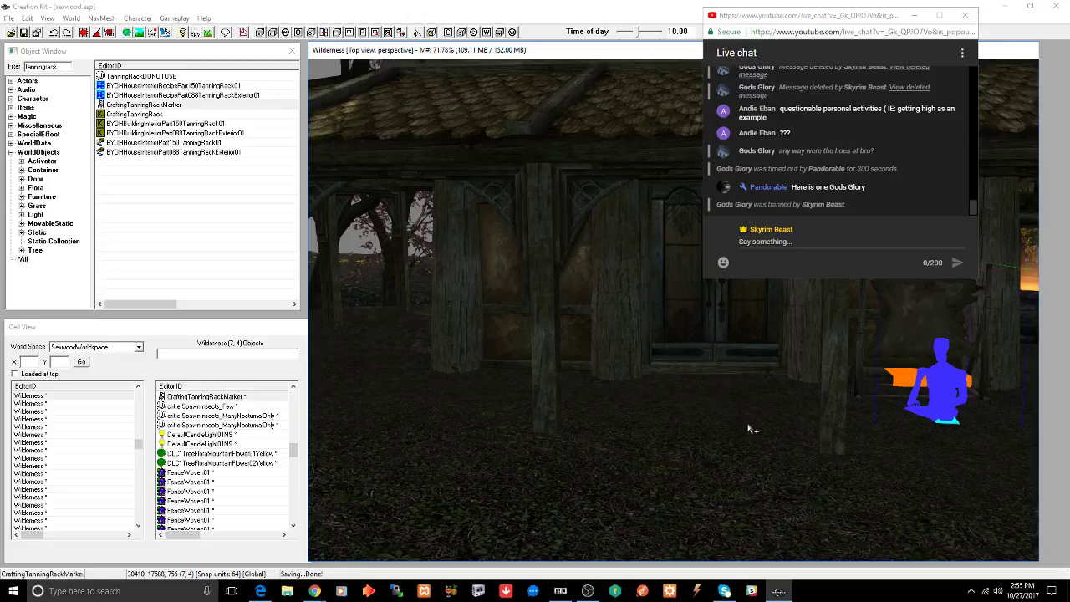
click(749, 428)
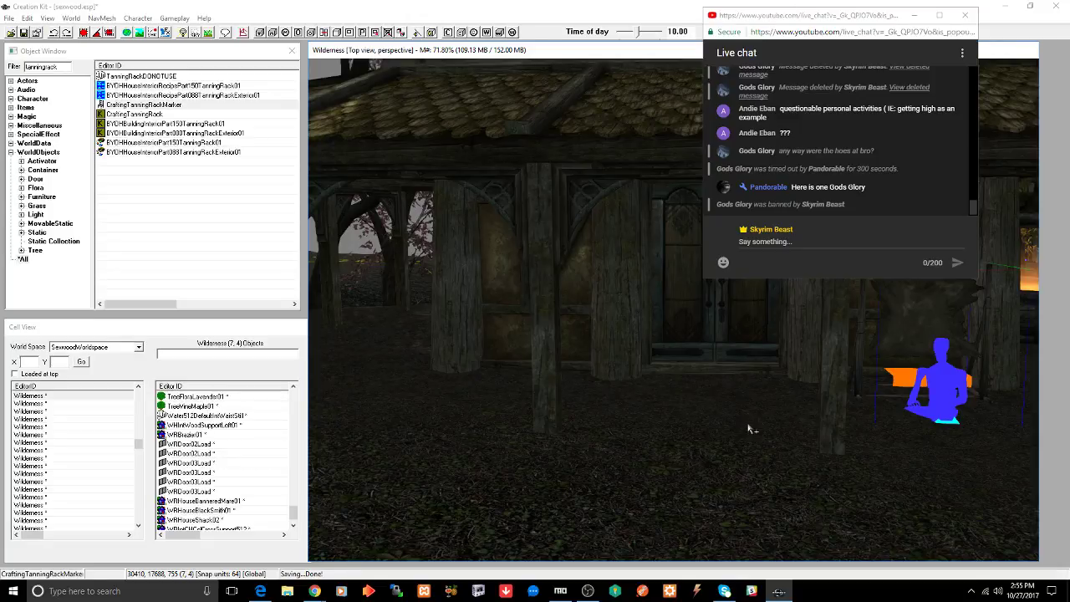
click(909, 344)
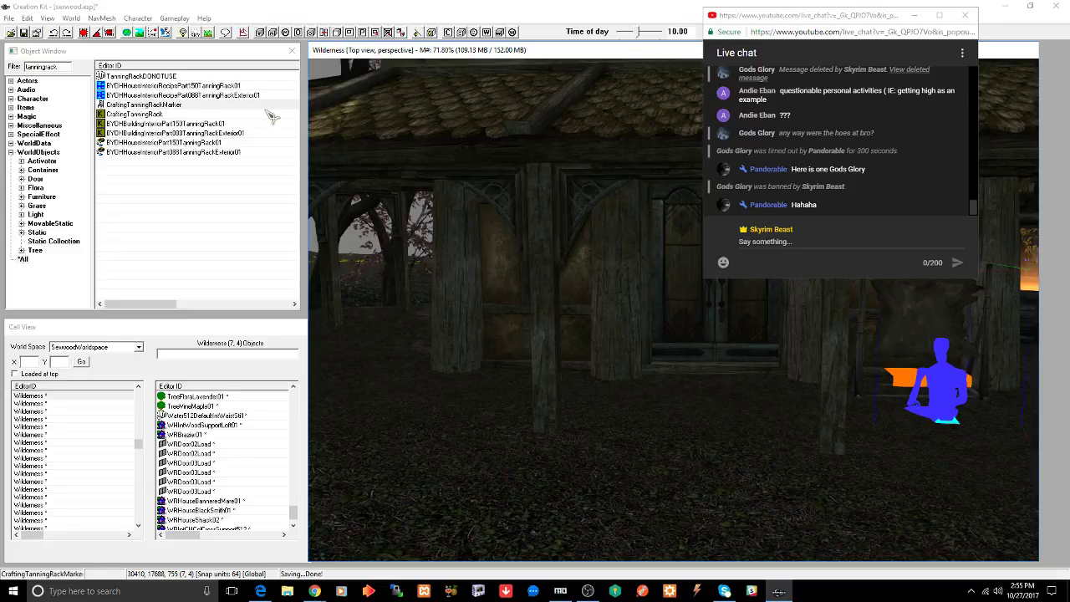
key(g)
key(ctrl+d)
mouse_move(915, 323)
mouse_down()
mouse_move(454, 305)
mouse_move(512, 315)
mouse_move(508, 301)
mouse_up()
key(z)
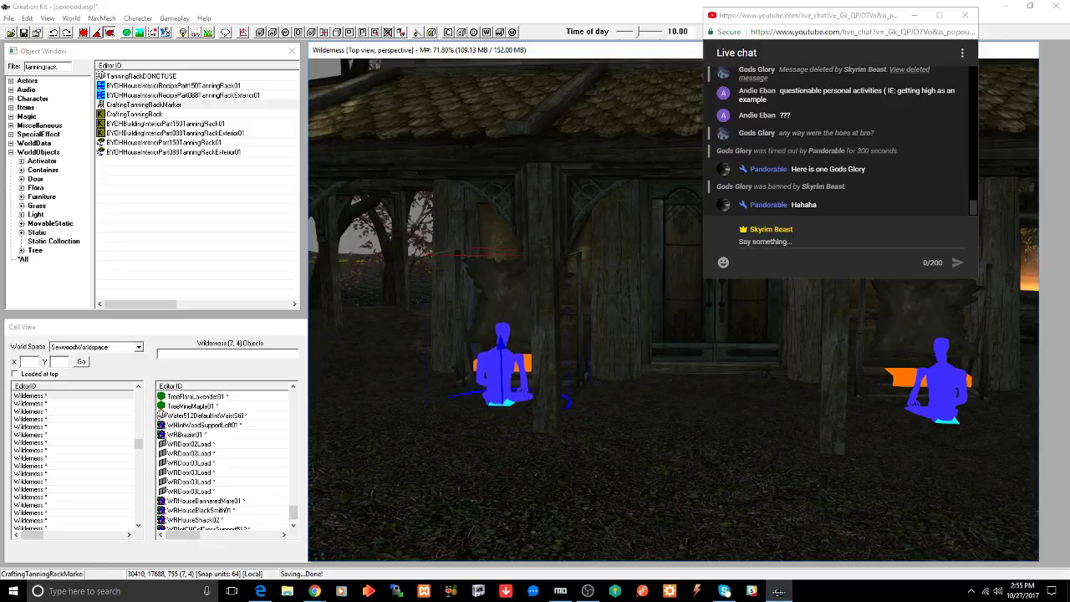
- Adjust the duplicate tanning rack's height so it stands on the ground, undoing its accidental deletion
right_drag(501, 310, 504, 288)
key(Delete)
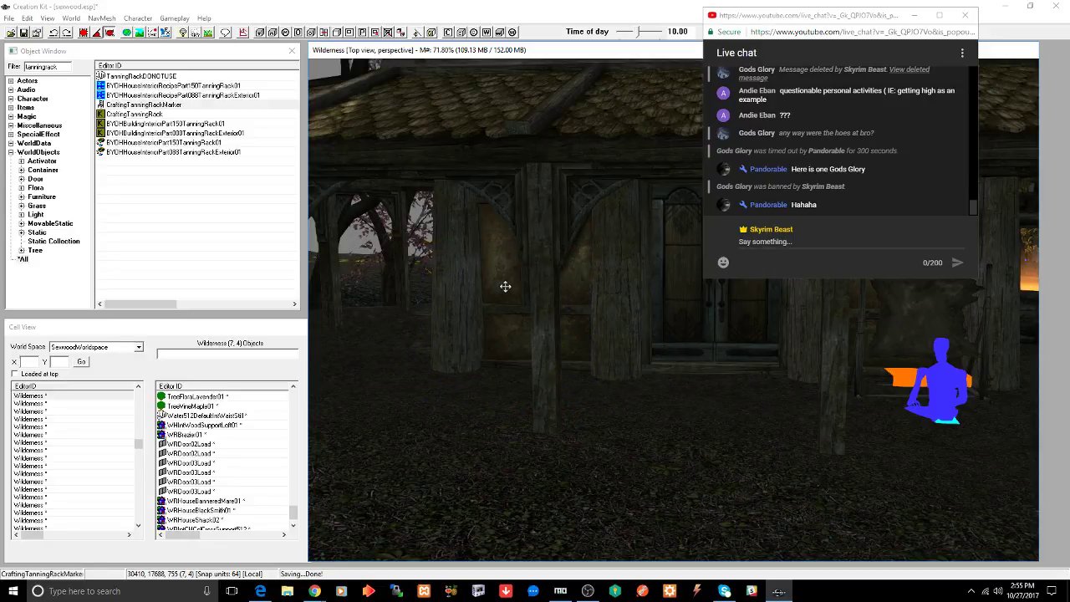
key(ctrl+z)
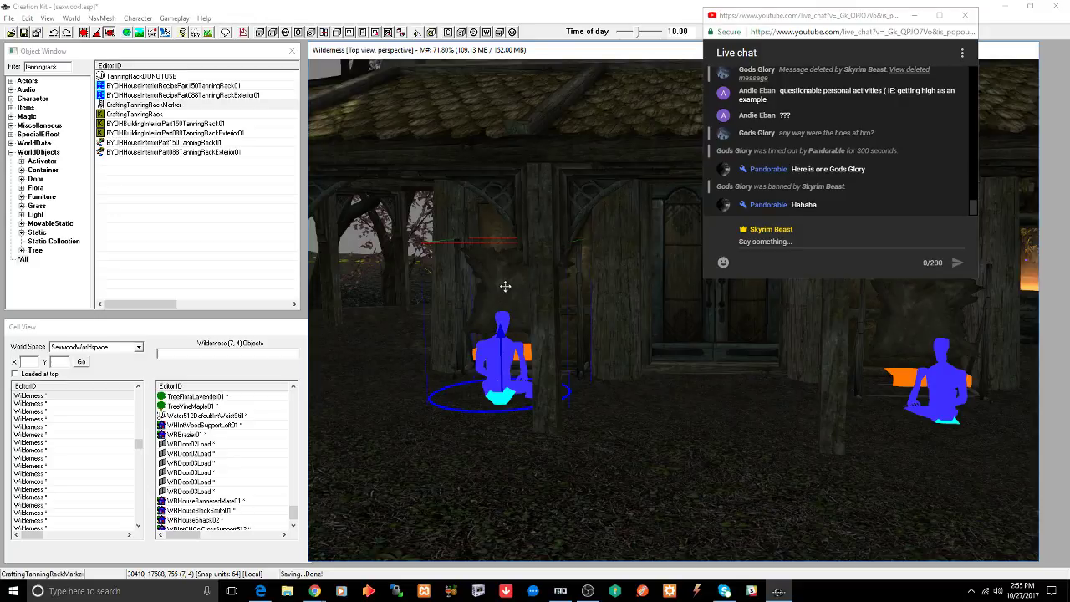
right_drag(505, 287, 510, 287)
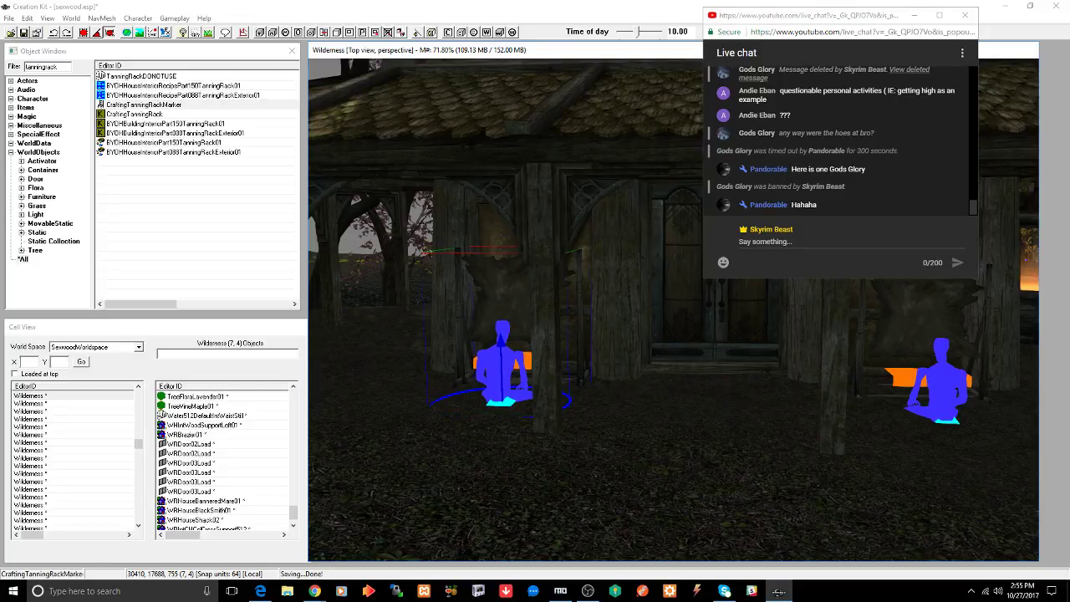
- Center the duplicate tanning rack between the two wooden posts against the wall and fine-tune its height
mouse_move(646, 339)
shift+middle_down()
mouse_move(660, 362)
mouse_move(618, 365)
mouse_move(627, 350)
mouse_move(660, 352)
shift+middle_up()
scroll(661, 348, up, 3)
right_drag(652, 290, 649, 290)
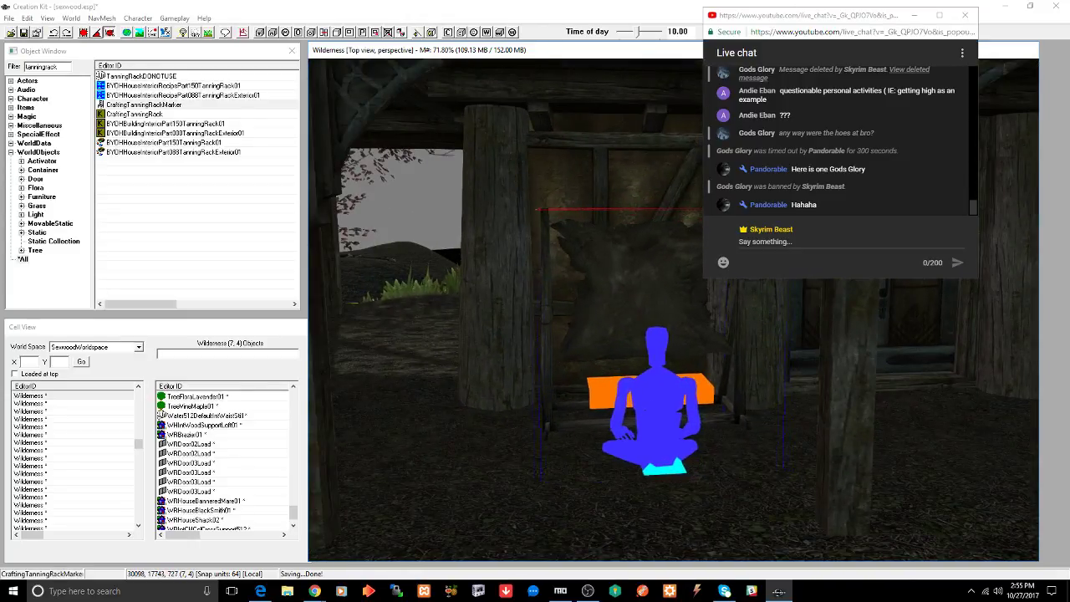
mouse_move(643, 284)
mouse_down()
mouse_move(628, 281)
mouse_move(637, 300)
mouse_up()
key(z)
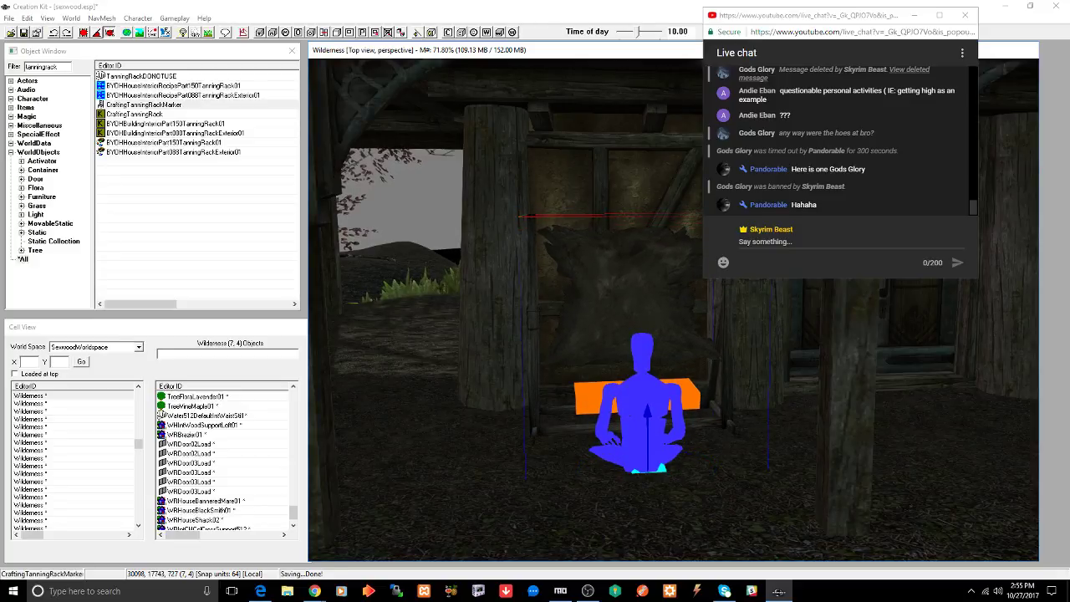
mouse_move(603, 309)
shift+middle_down()
mouse_move(693, 320)
mouse_move(597, 306)
shift+middle_up()
- Save the plugin with the second tanning rack in place
scroll(596, 305, down, 5)
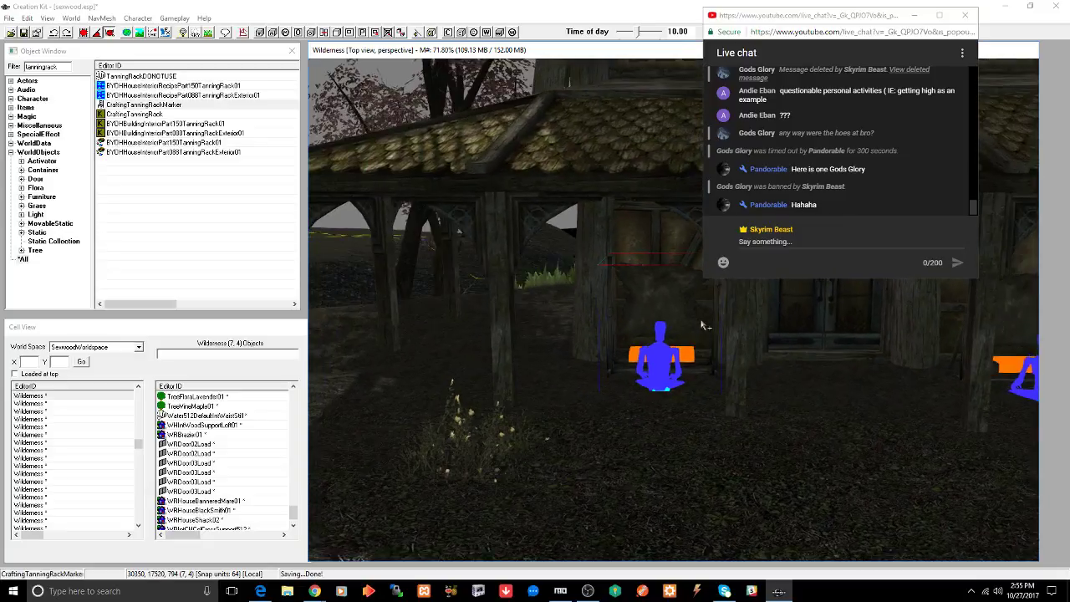
middle_drag(707, 327, 628, 331)
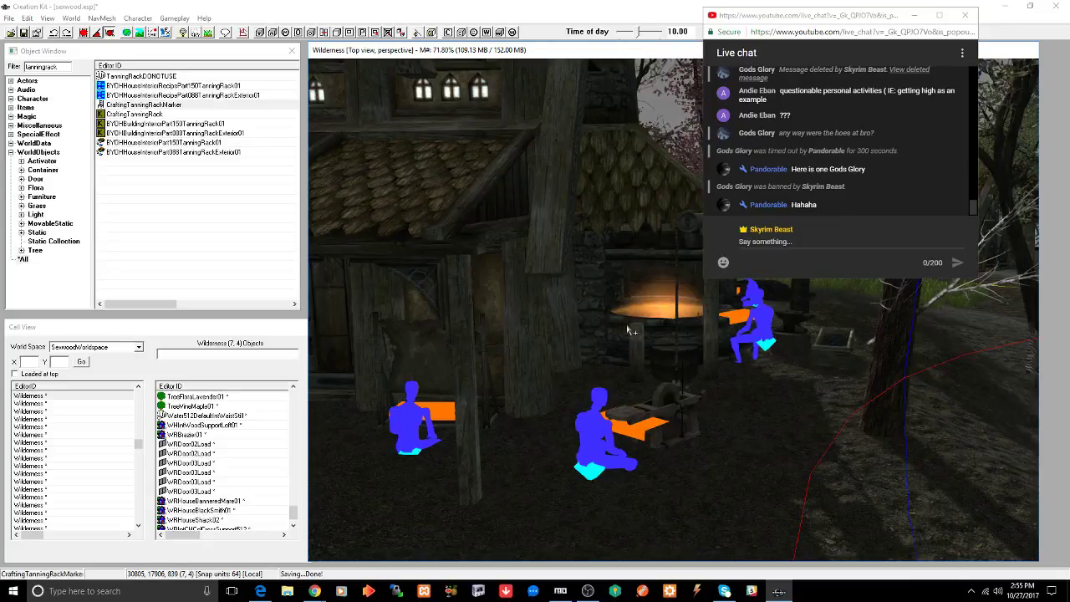
key(ctrl+s)
middle_drag(602, 355, 658, 352)
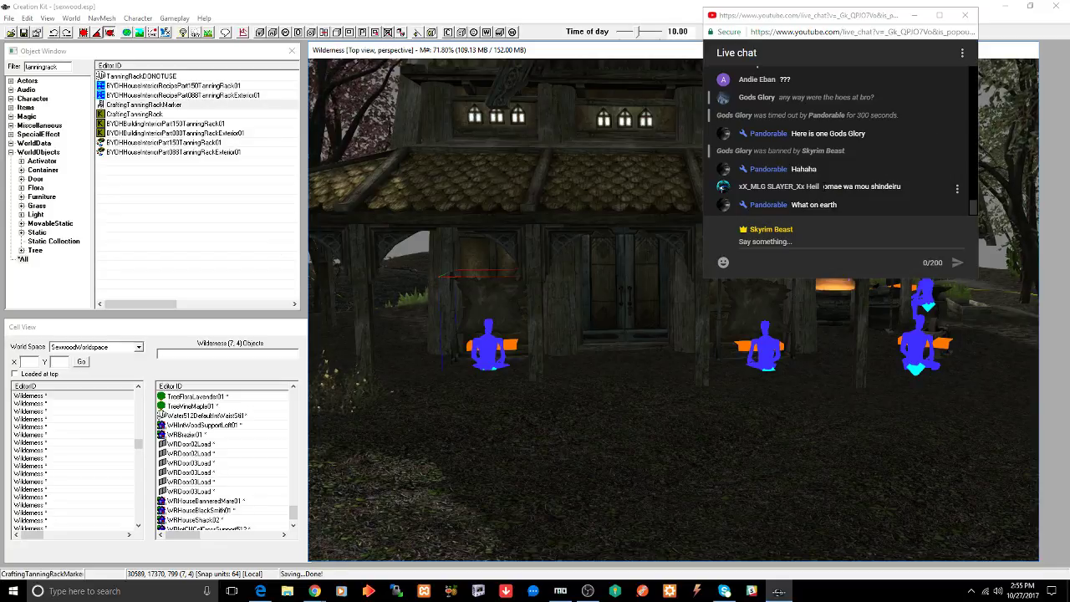
- Copy the message "omae wa mou shindeiru" from the live chat
drag(822, 187, 911, 192)
key(ctrl+c)
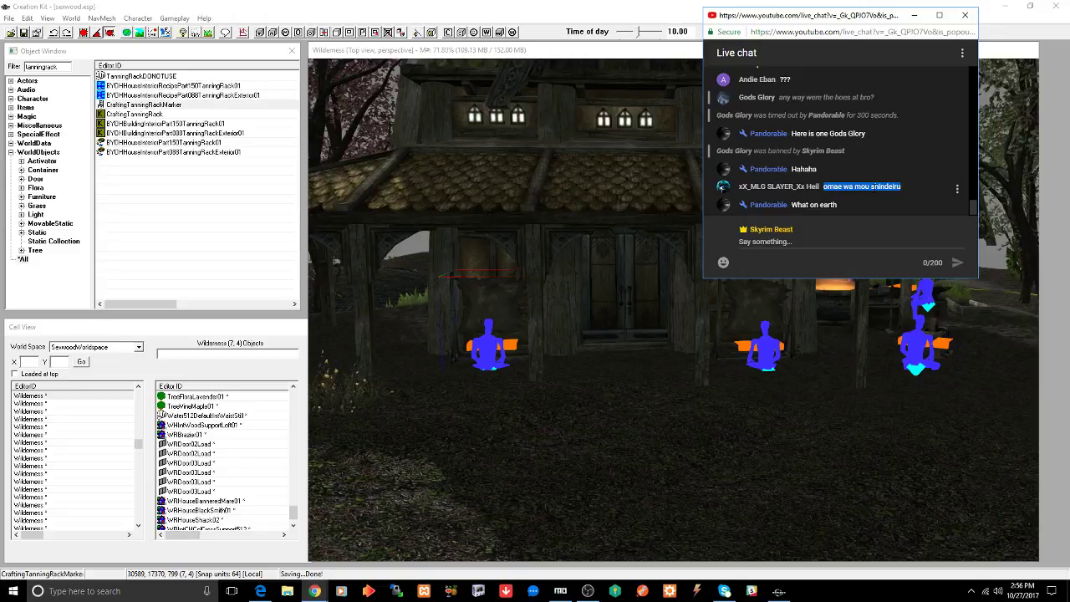
right_click(856, 188)
click(869, 199)
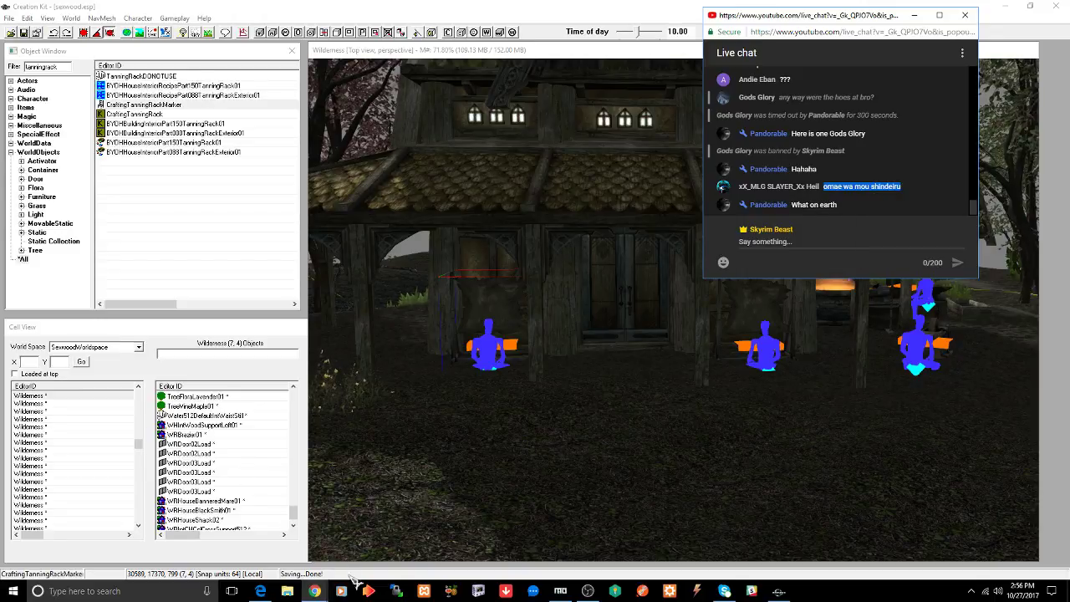
- Switch to the Chrome window and search for "google translate" in a new tab
mouse_move(314, 589)
click(275, 535)
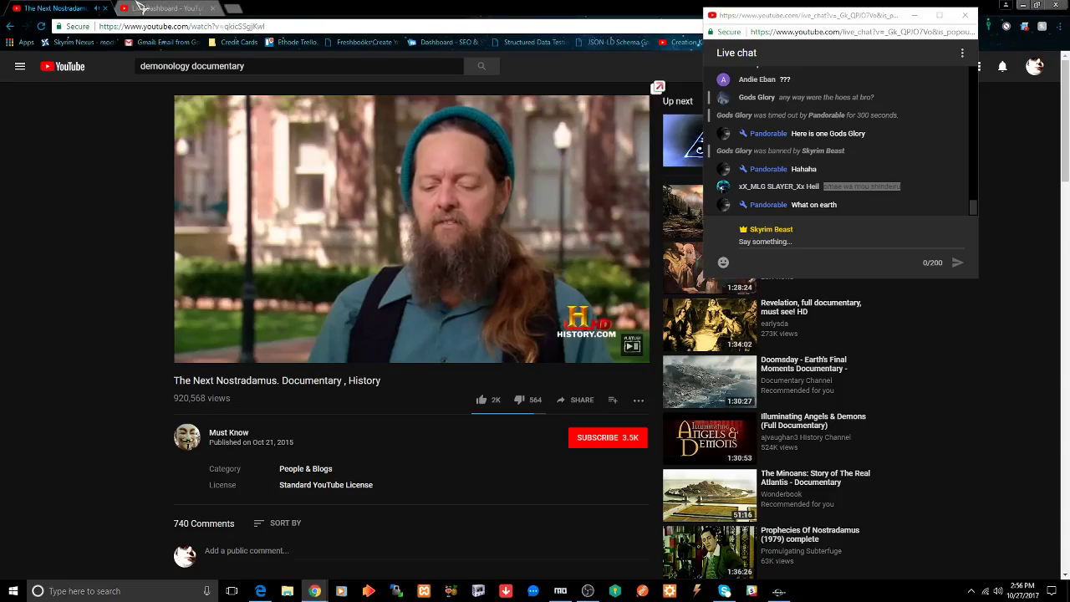
click(237, 10)
text(go)
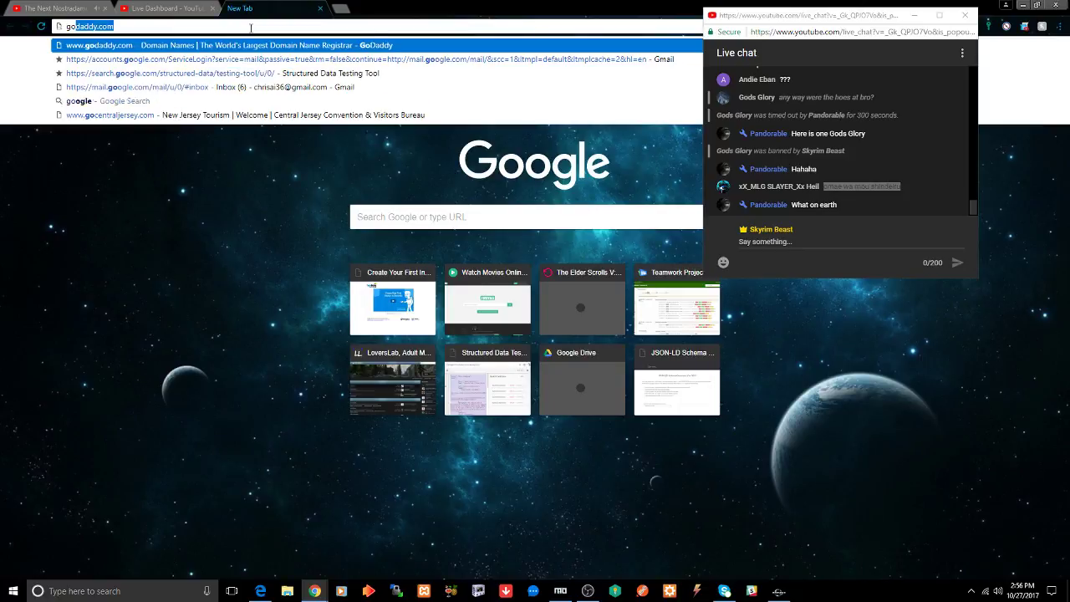
text(ogle tran)
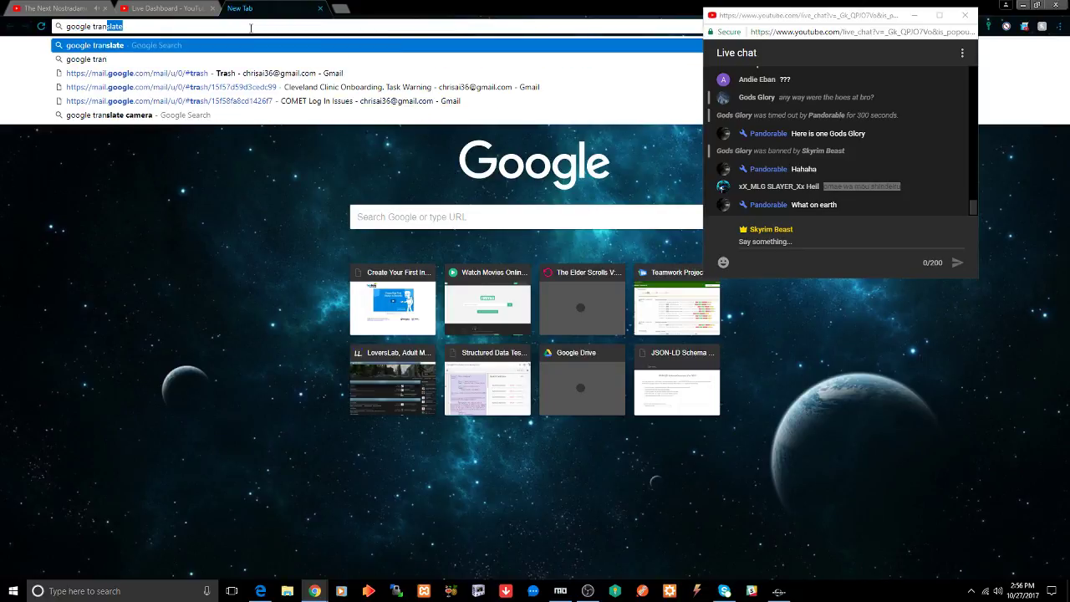
key(Return)
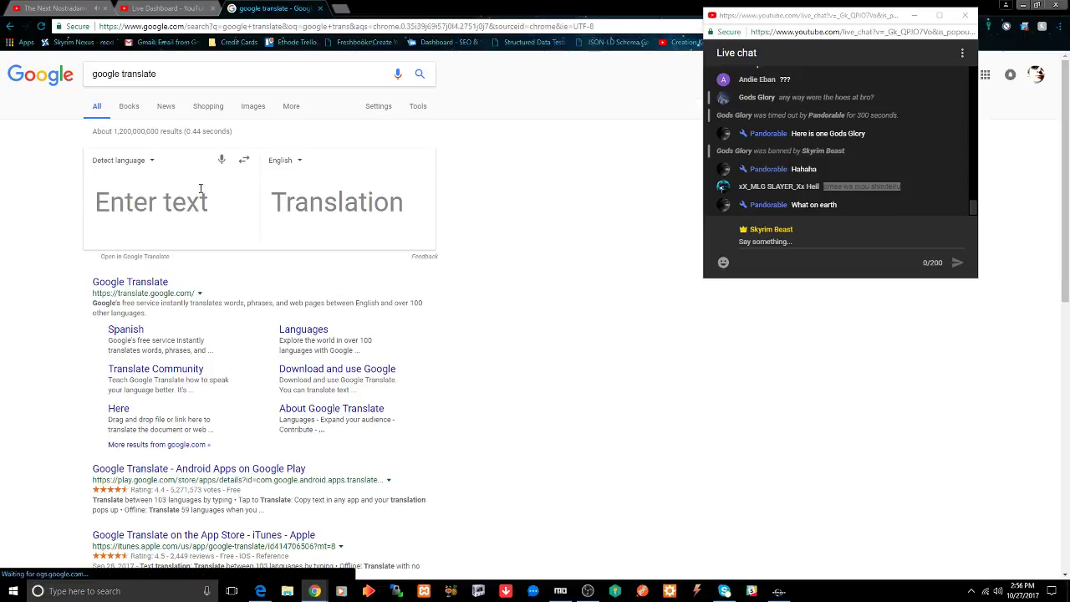
- Translate the copied chat message into English, close the translation page, and switch back to Creation Kit
key(ctrl+v)
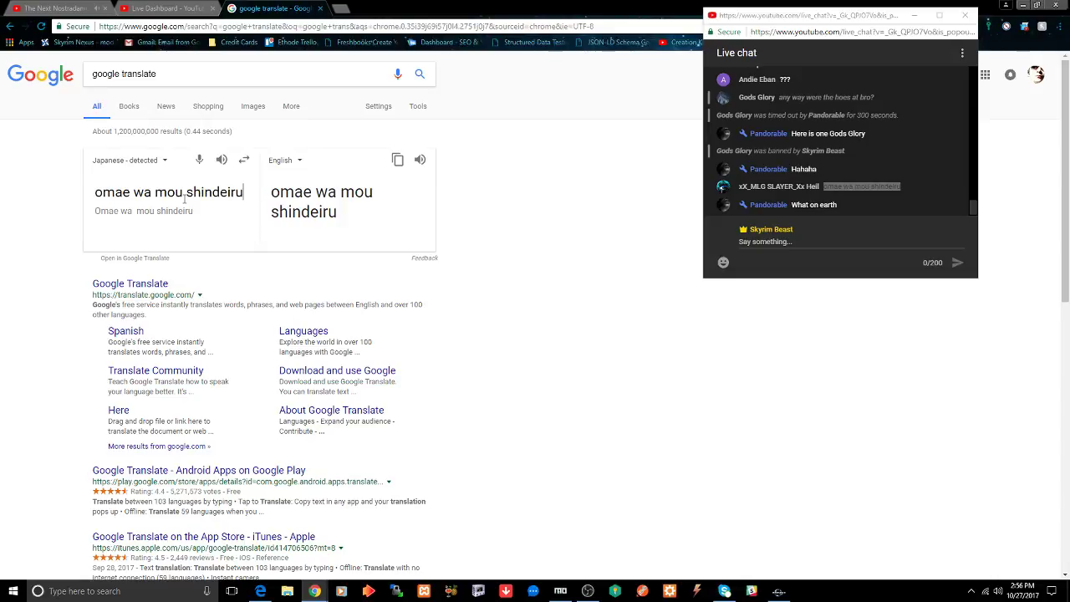
click(320, 9)
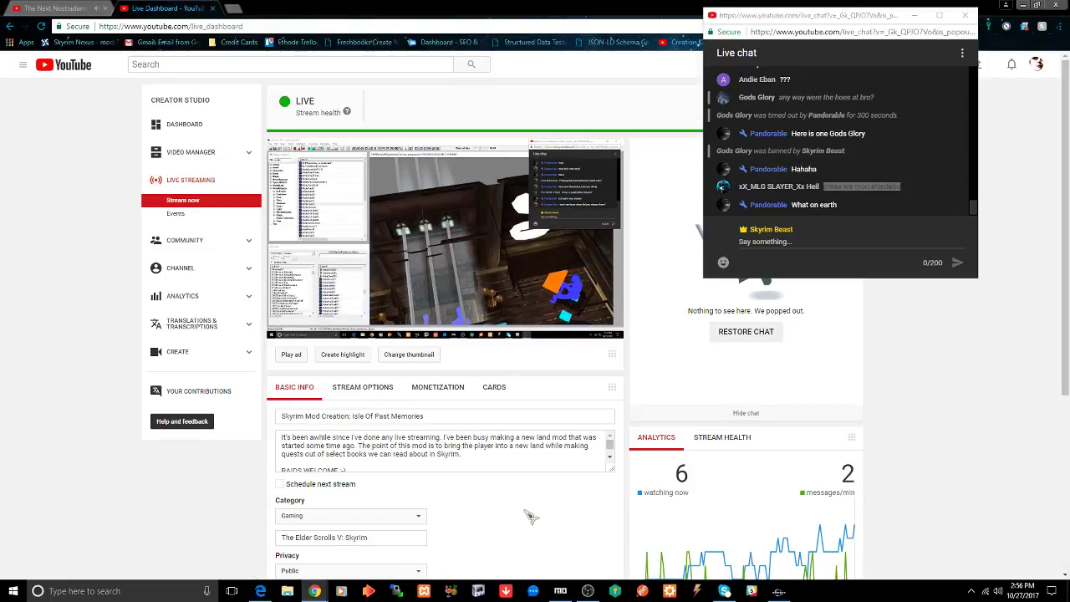
click(778, 591)
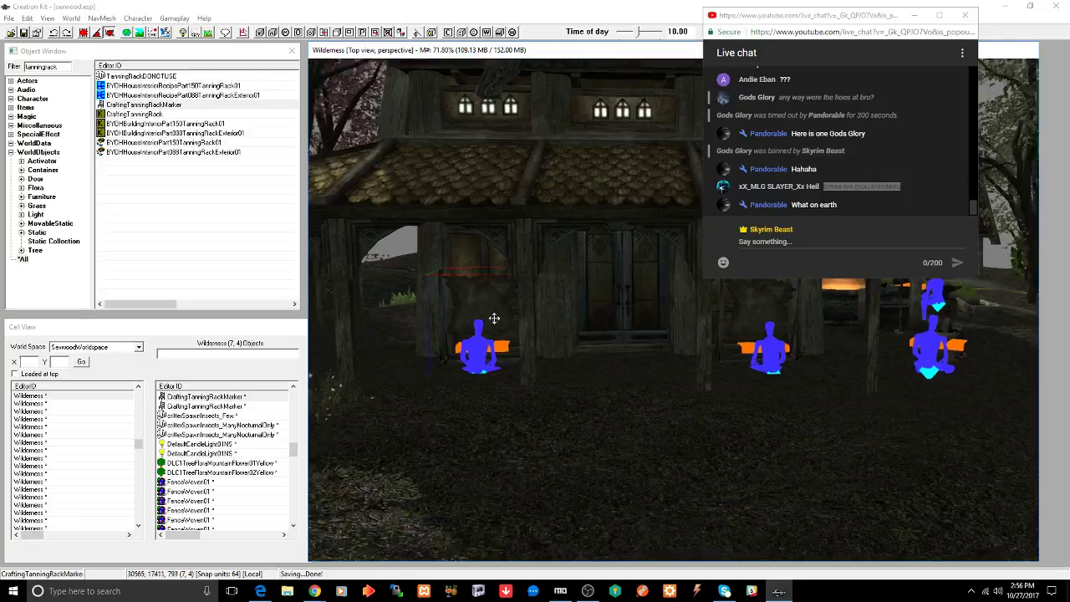
- Select the original tanning rack on the forge side of the house door and save the plugin
scroll(493, 321, up, 5)
mouse_move(490, 332)
shift+middle_down()
mouse_move(504, 336)
mouse_move(488, 331)
shift+middle_up()
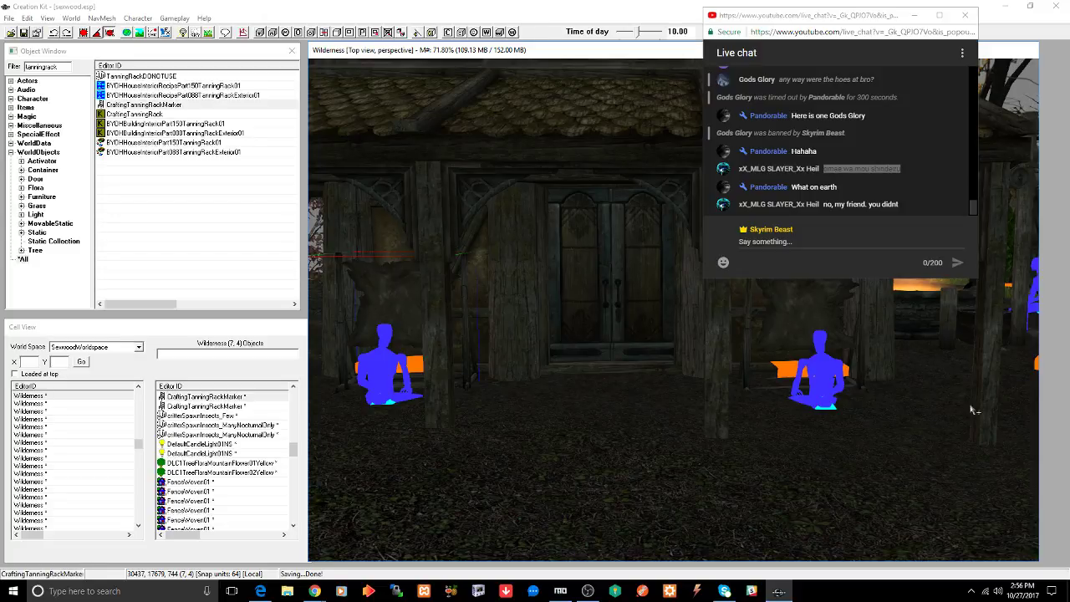
click(820, 377)
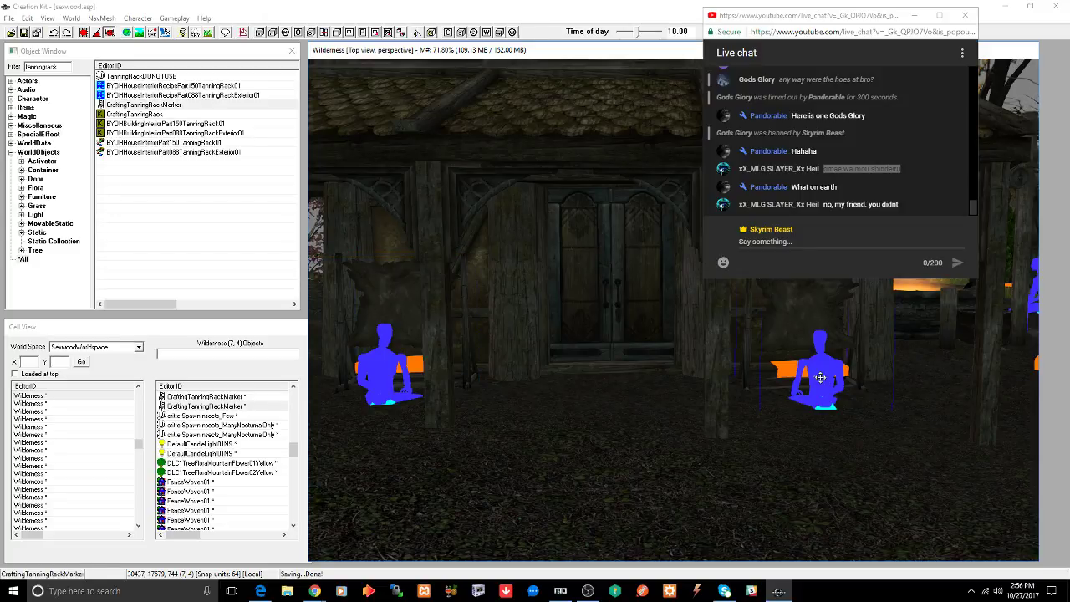
key(ctrl+s)
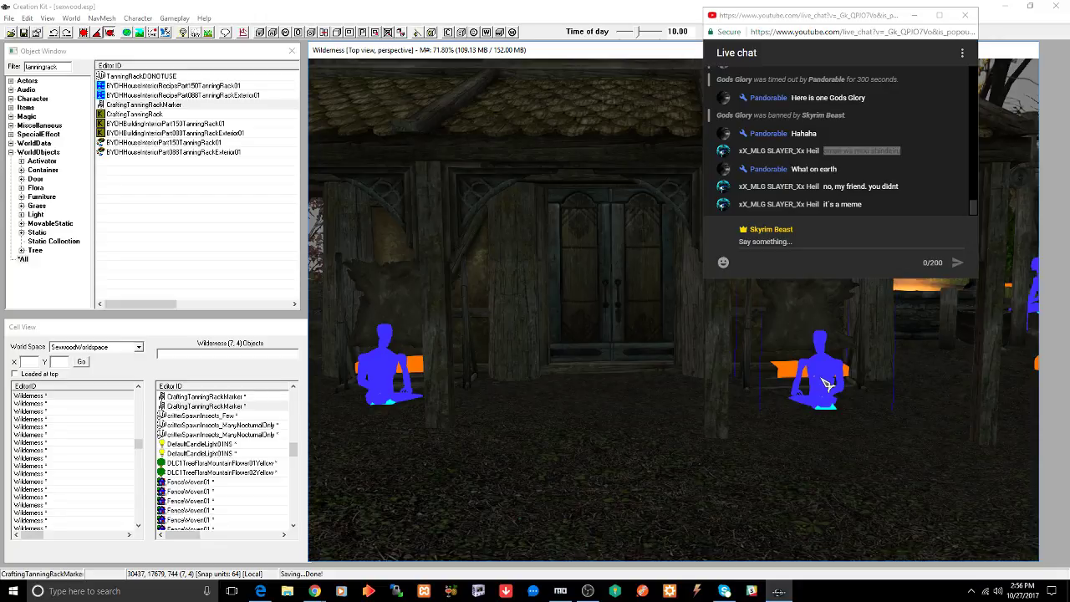
scroll(825, 384, down, 2)
mouse_move(823, 381)
shift+middle_down()
mouse_move(793, 373)
mouse_move(627, 397)
mouse_move(580, 330)
shift+middle_up()
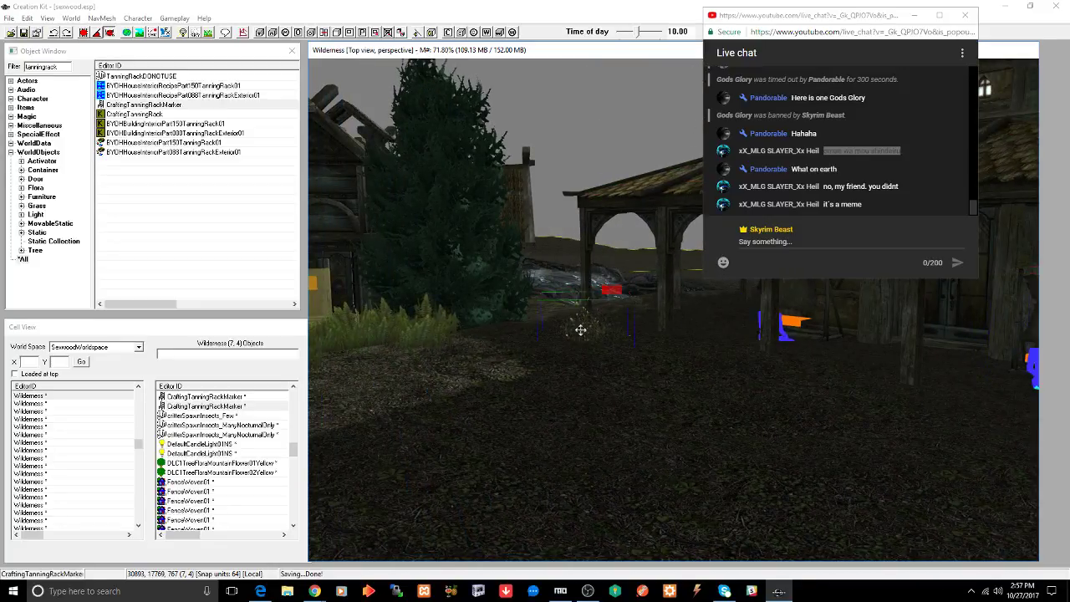
click(580, 330)
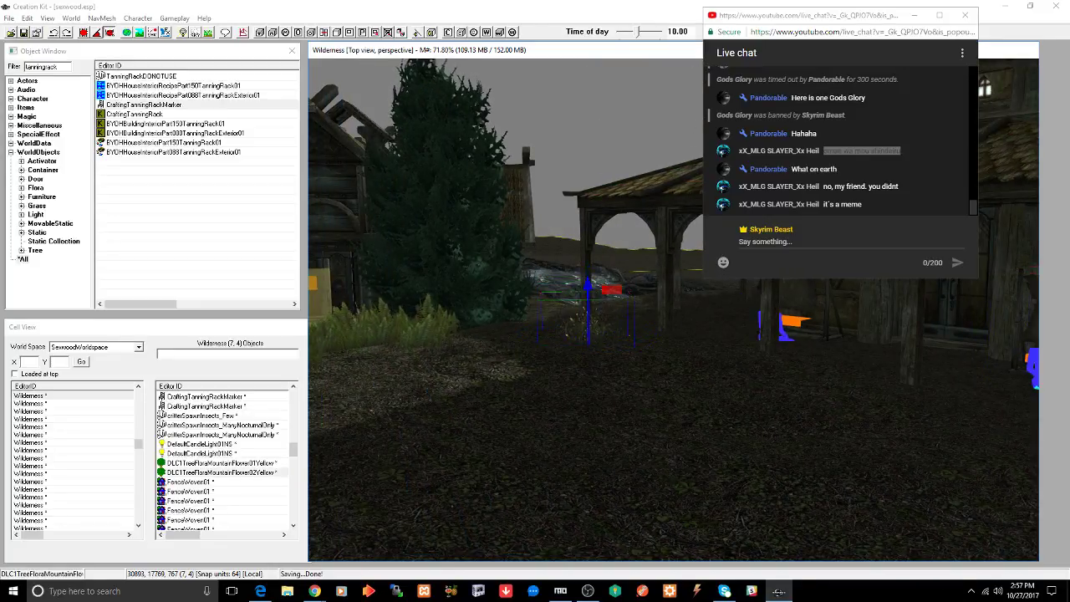
middle_drag(582, 320, 612, 370)
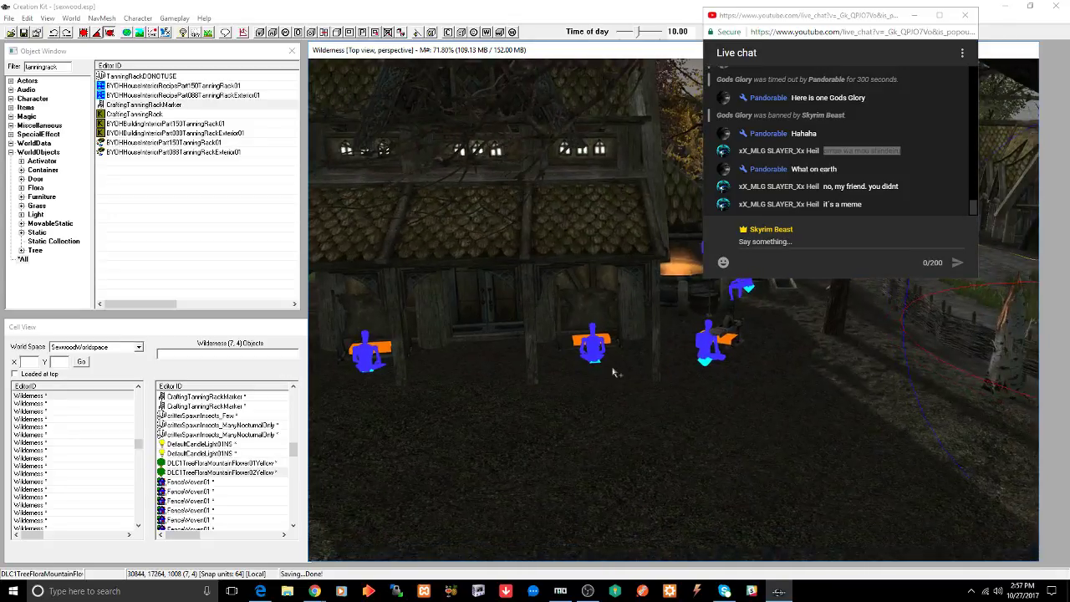
- Filter the object list by "sign" to find the blacksmith signs
double_click(67, 66)
text(s)
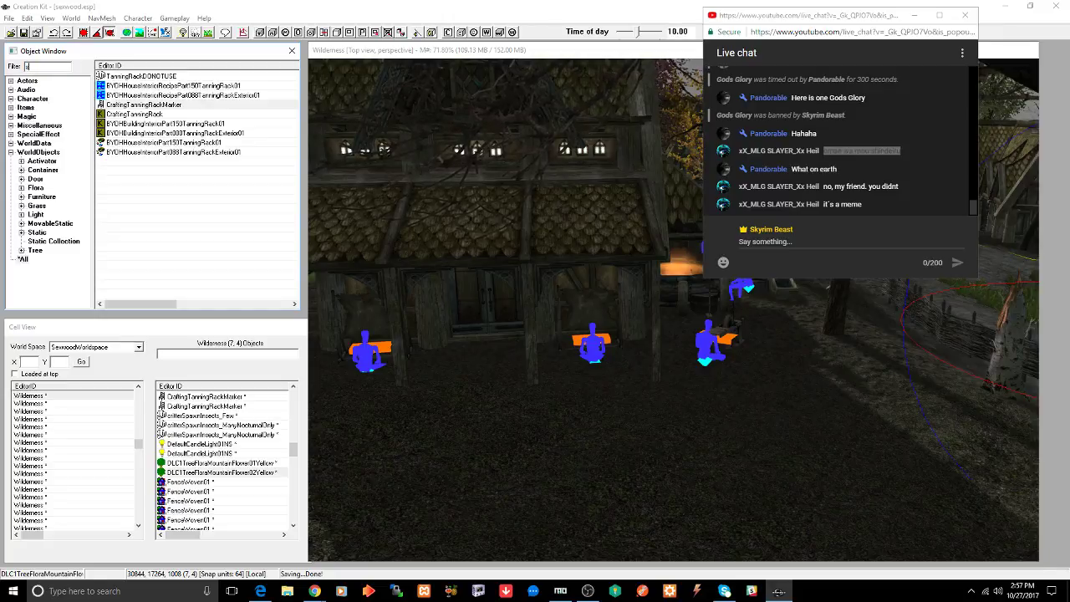
text(enbla)
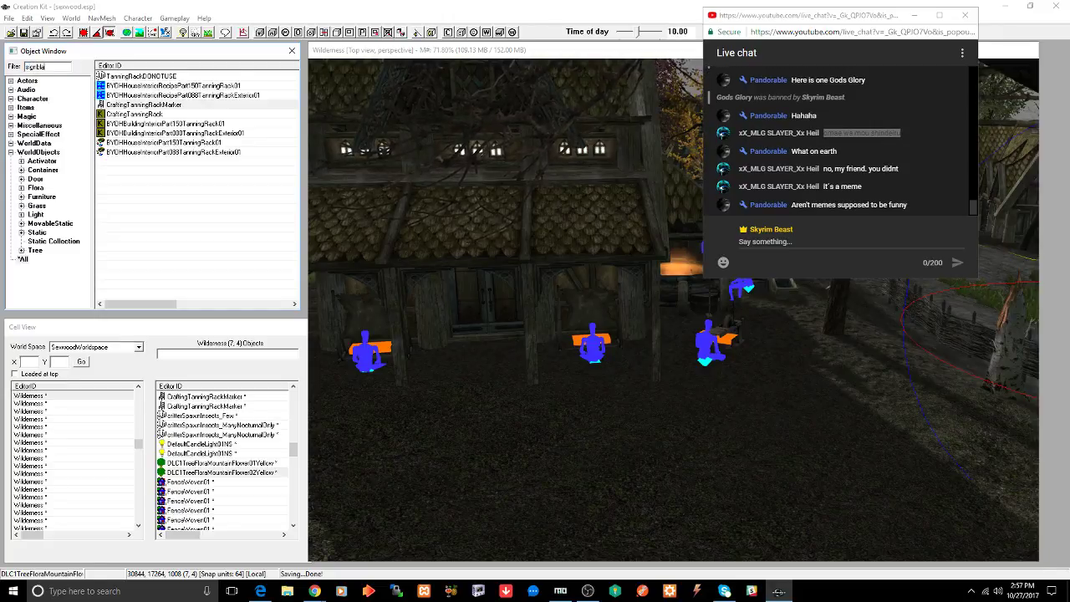
text(ck)
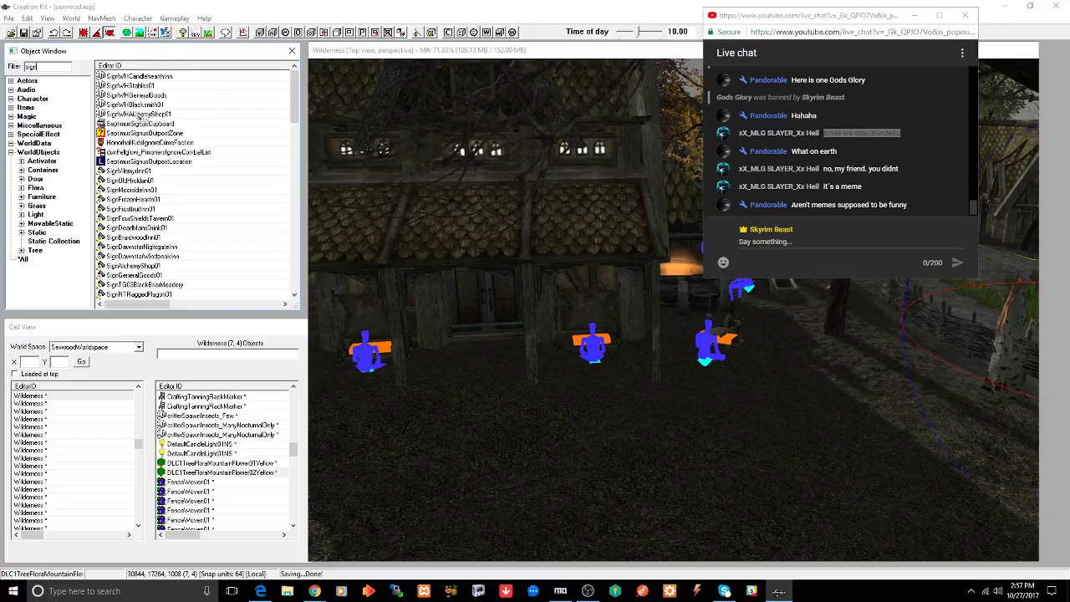
- Preview the SignWHBlacksmith01 model, turn it to view the hanging horseshoe emblem from the front, and close the preview
right_click(128, 105)
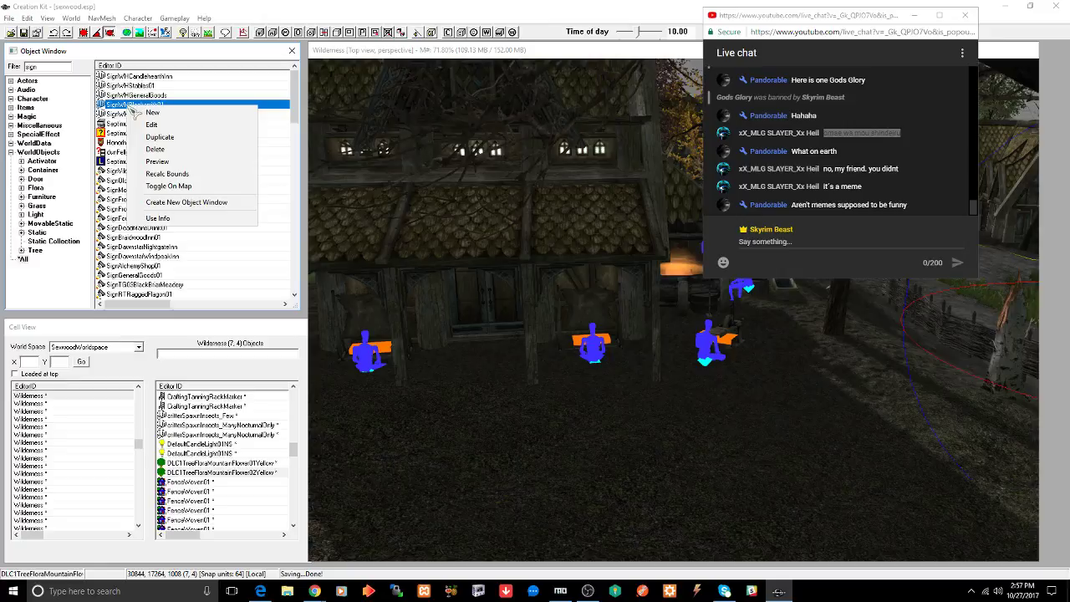
click(156, 161)
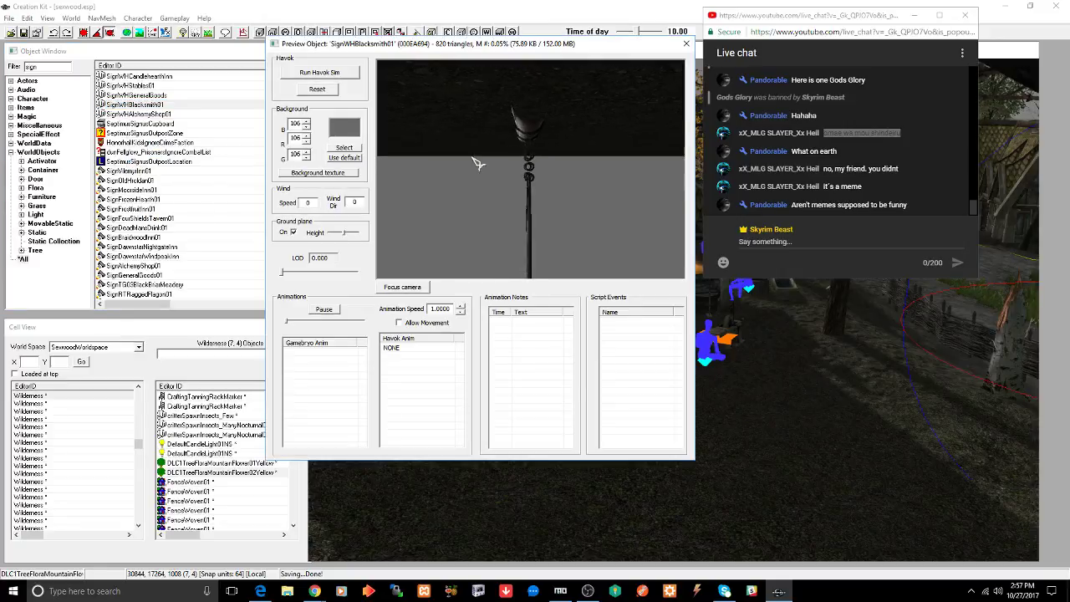
drag(477, 164, 627, 175)
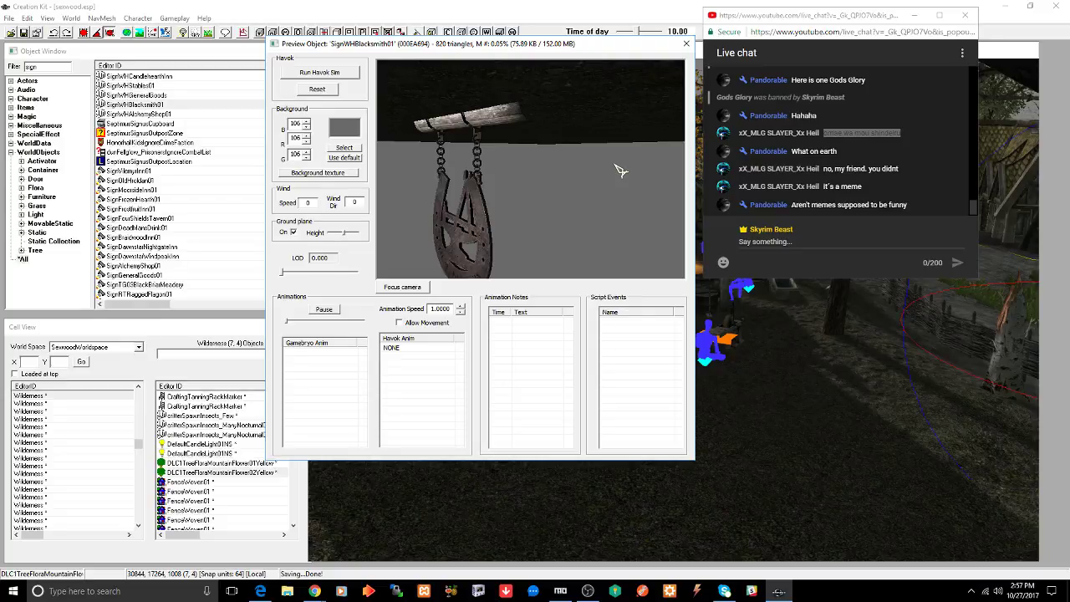
click(686, 43)
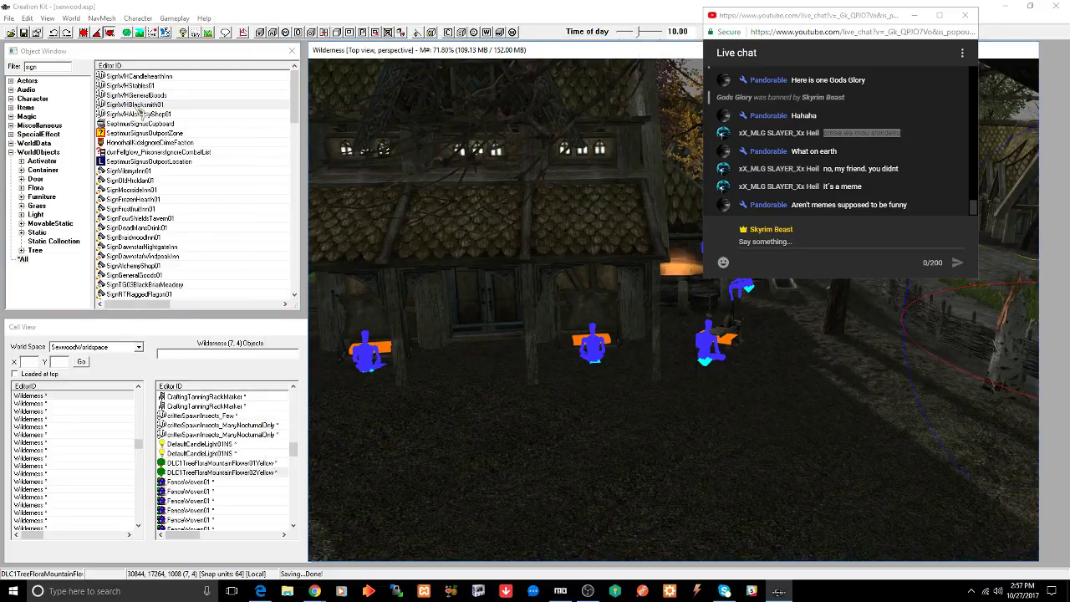
- Place SignWHBlacksmith01 at the porch post beside the house door and rotate it parallel to the front wall
drag(138, 104, 531, 316)
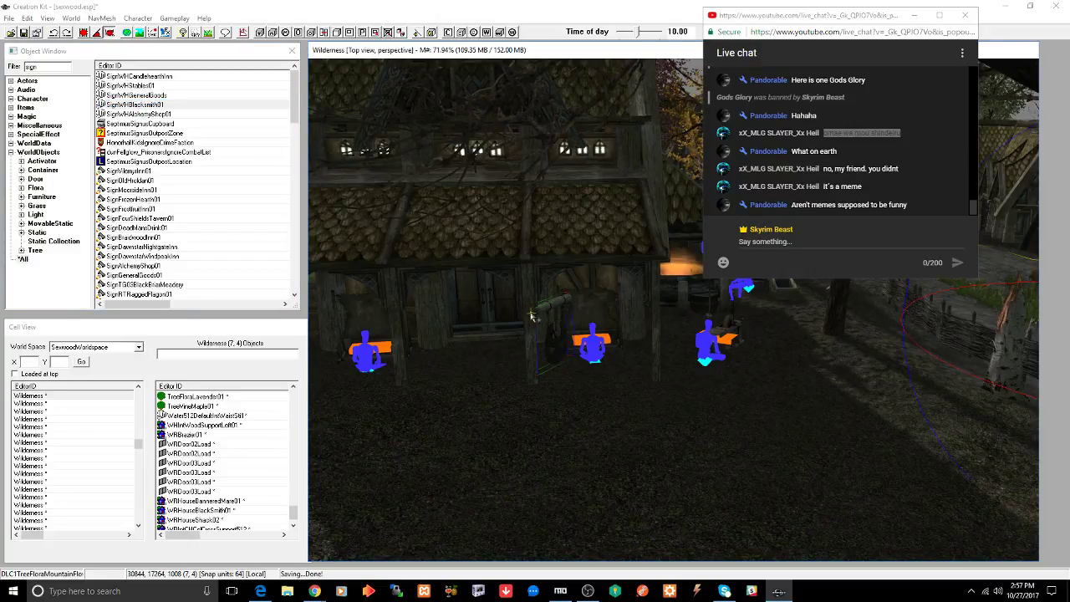
scroll(532, 315, up, 3)
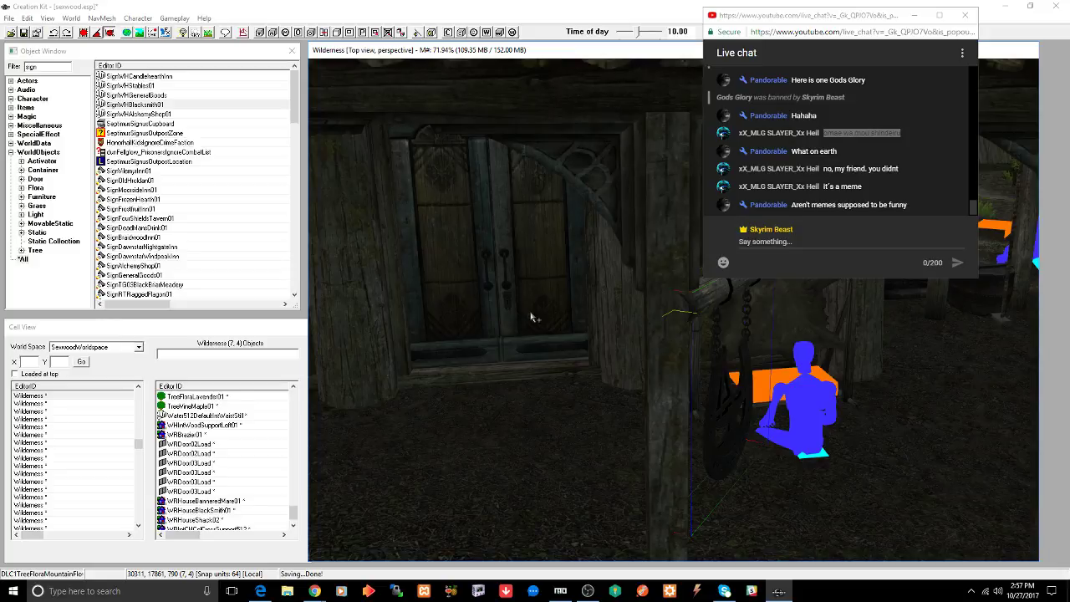
shift+middle_drag(531, 316, 563, 323)
scroll(576, 316, down, 3)
scroll(587, 317, down, 2)
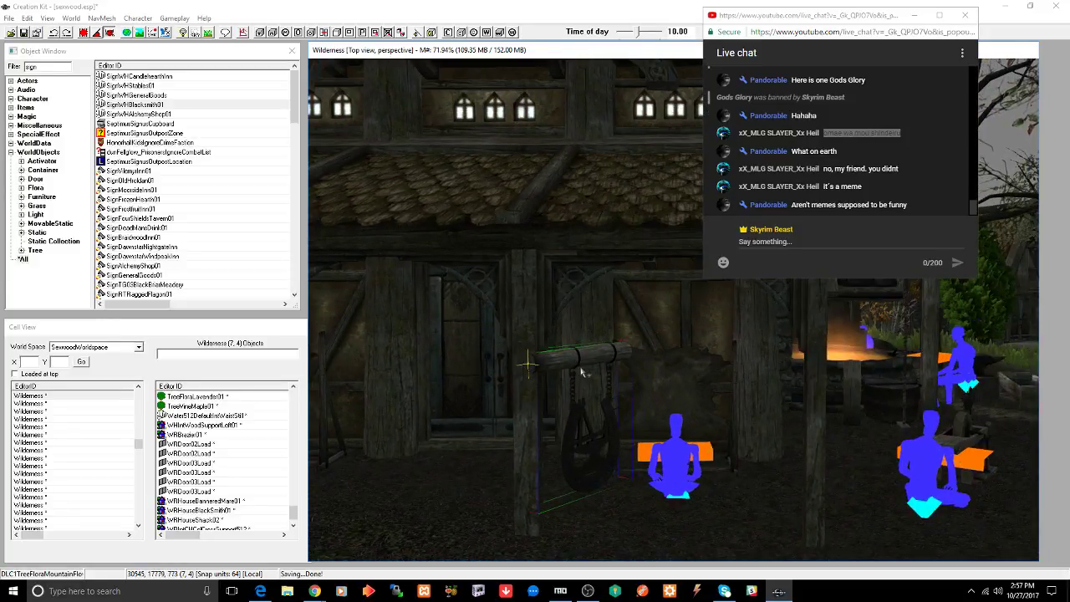
right_drag(583, 361, 622, 361)
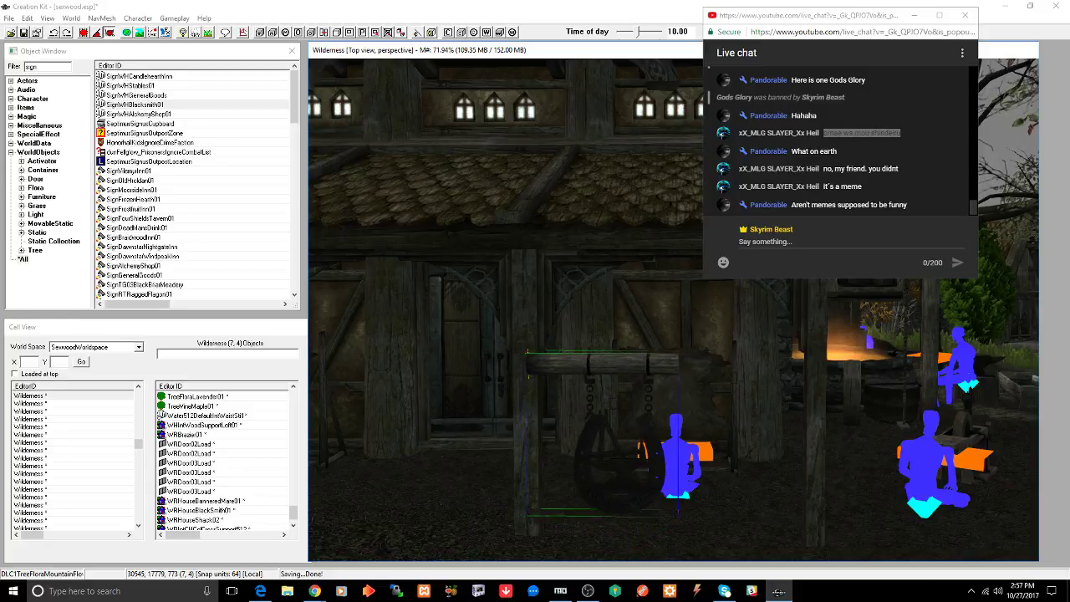
- Move the blacksmith sign to the porch's corner post on the forge side and raise it close to the roof edge
mouse_move(568, 355)
mouse_down()
mouse_move(875, 355)
mouse_move(834, 348)
mouse_move(864, 359)
mouse_move(860, 296)
mouse_up()
key(z)
scroll(861, 296, down, 2)
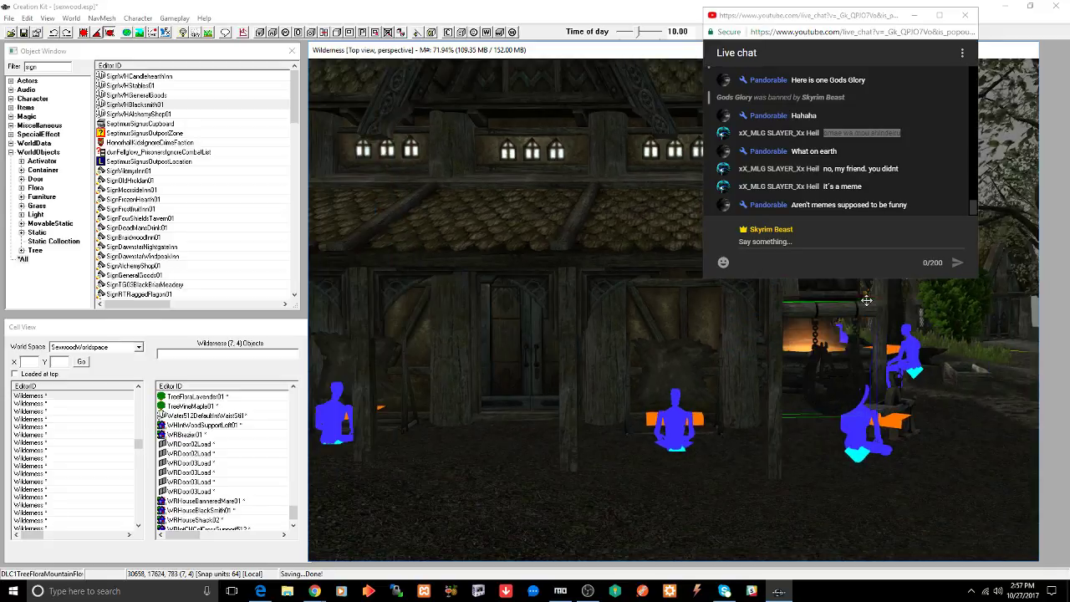
middle_drag(845, 301, 827, 301)
key(z)
drag(680, 304, 680, 258)
shift+middle_drag(666, 253, 614, 272)
scroll(601, 280, up, 1)
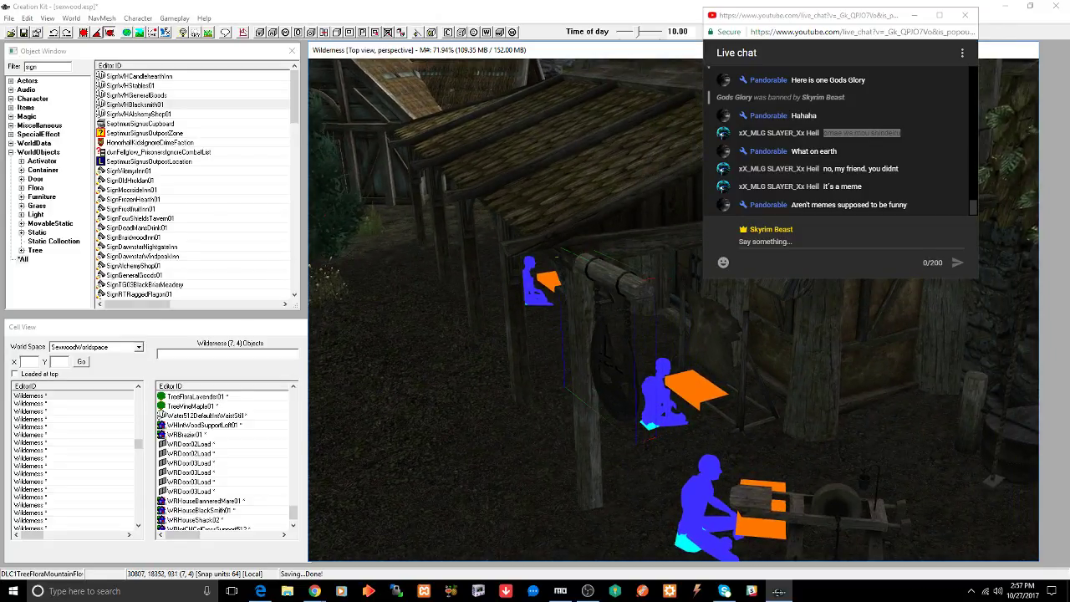
drag(614, 272, 615, 269)
- Set the blacksmith sign's Z rotation to 45
double_click(601, 264)
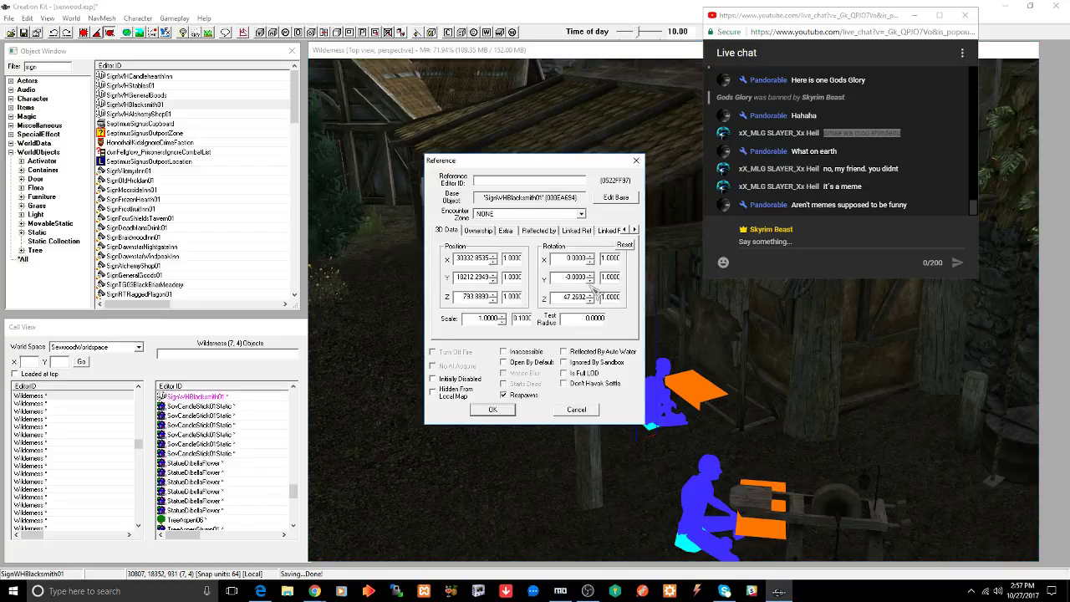
drag(556, 297, 613, 297)
text(45)
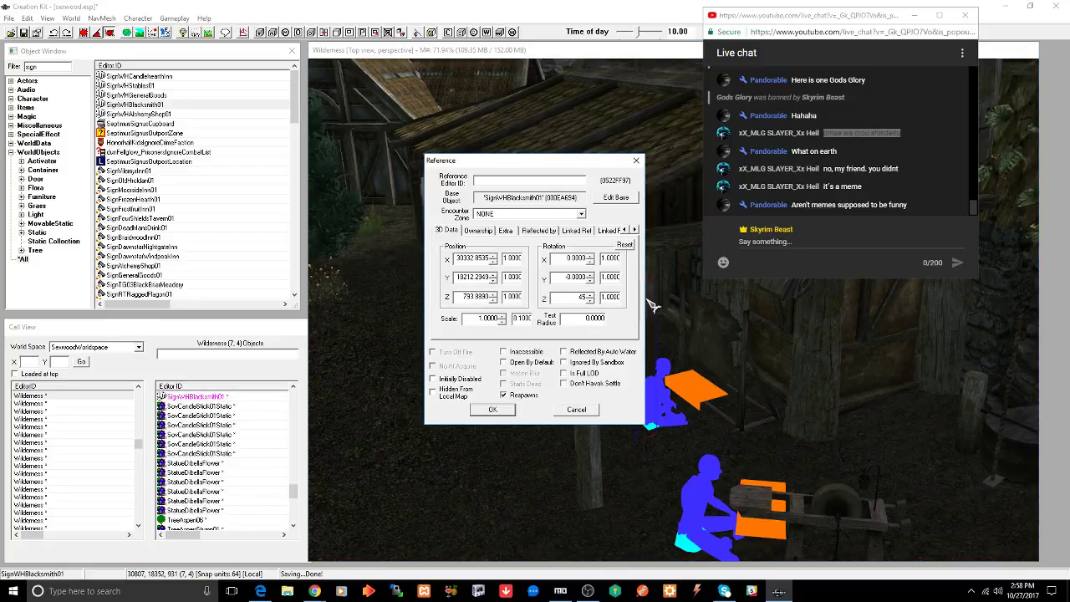
click(503, 409)
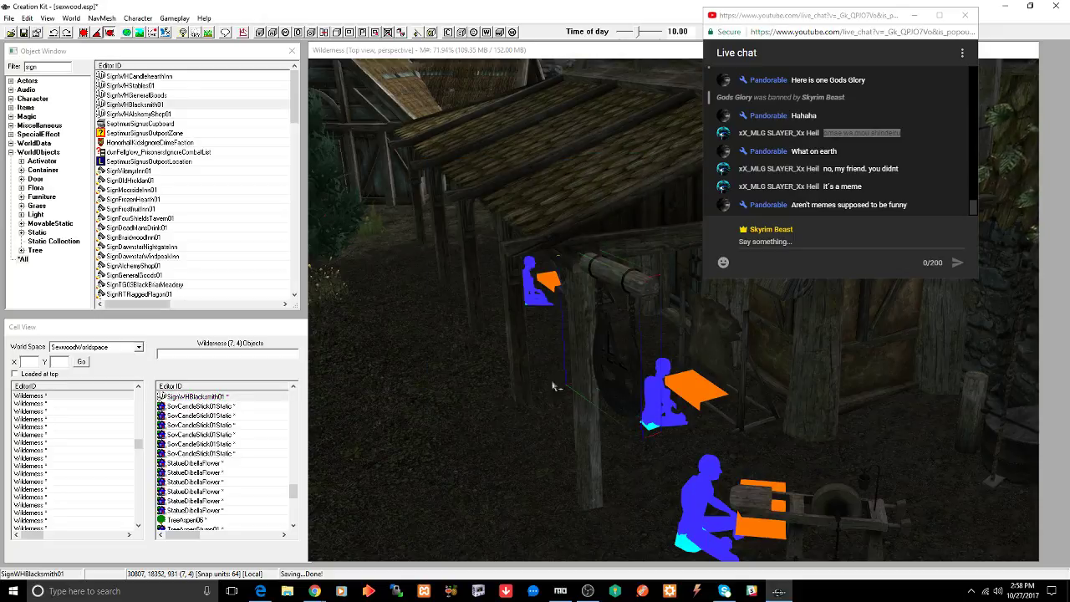
- Nudge the blacksmith sign from above so its beam lines up with the porch's corner post
shift+middle_drag(554, 383, 593, 406)
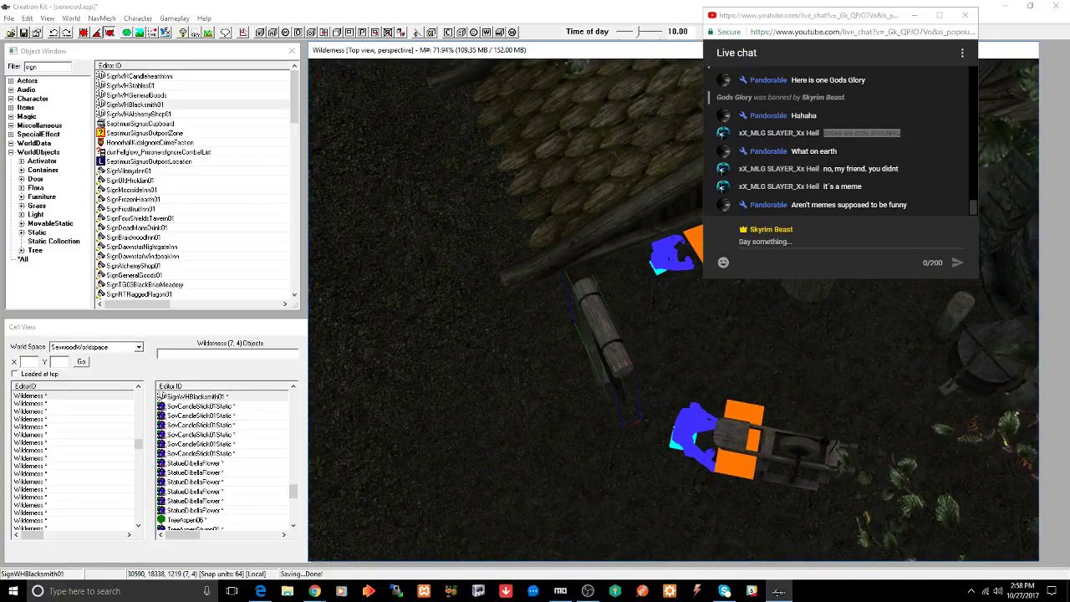
drag(601, 311, 609, 316)
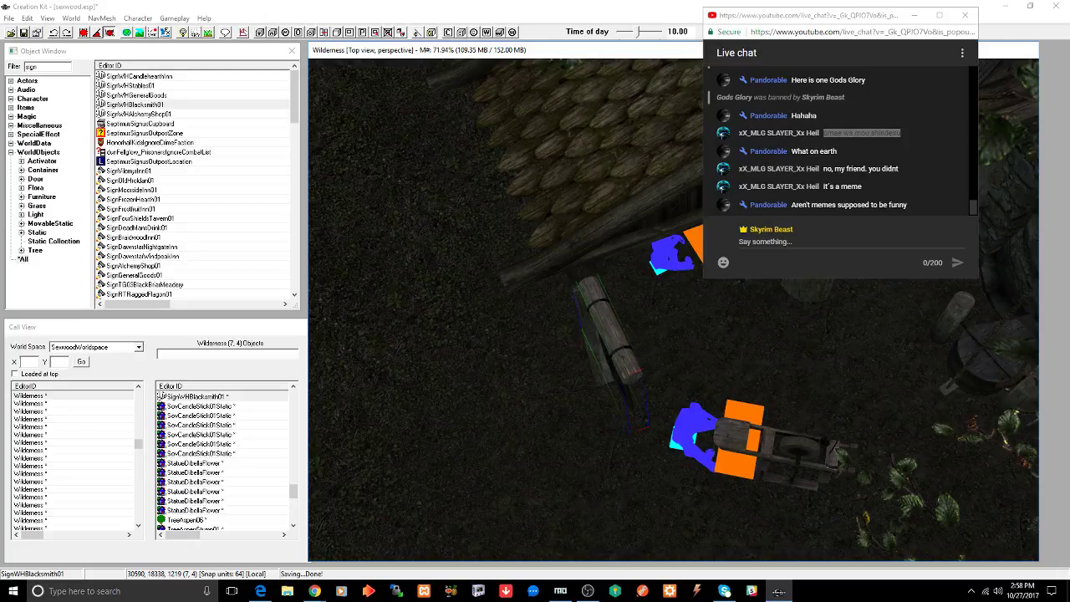
middle_drag(528, 353, 604, 295)
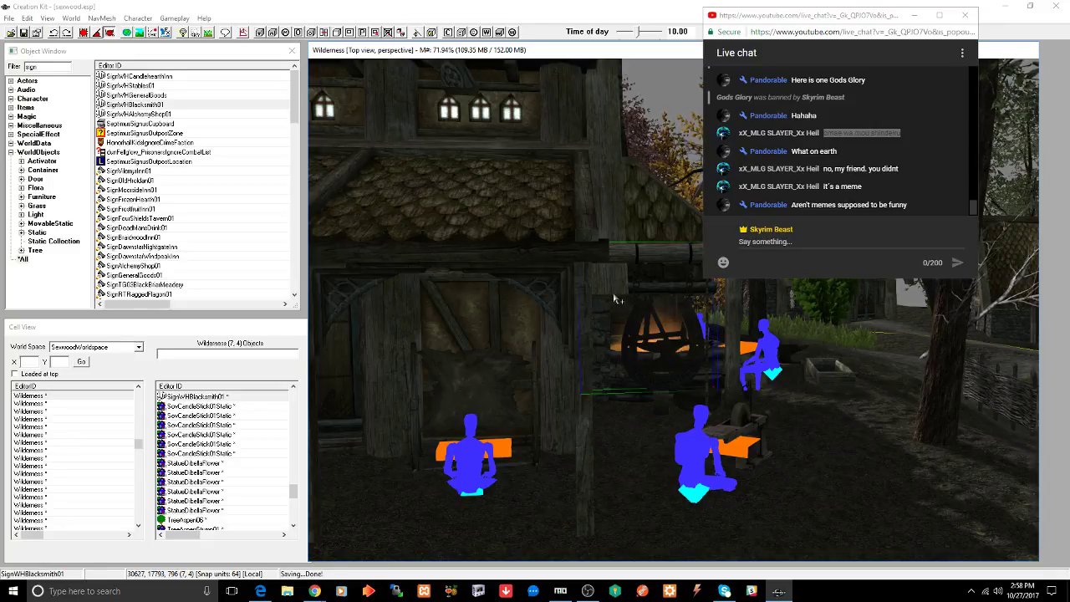
- Fine-tune the blacksmith sign's position so its beam meets the porch's corner post just below the roof edge
shift+middle_drag(613, 297, 576, 234)
click(579, 229)
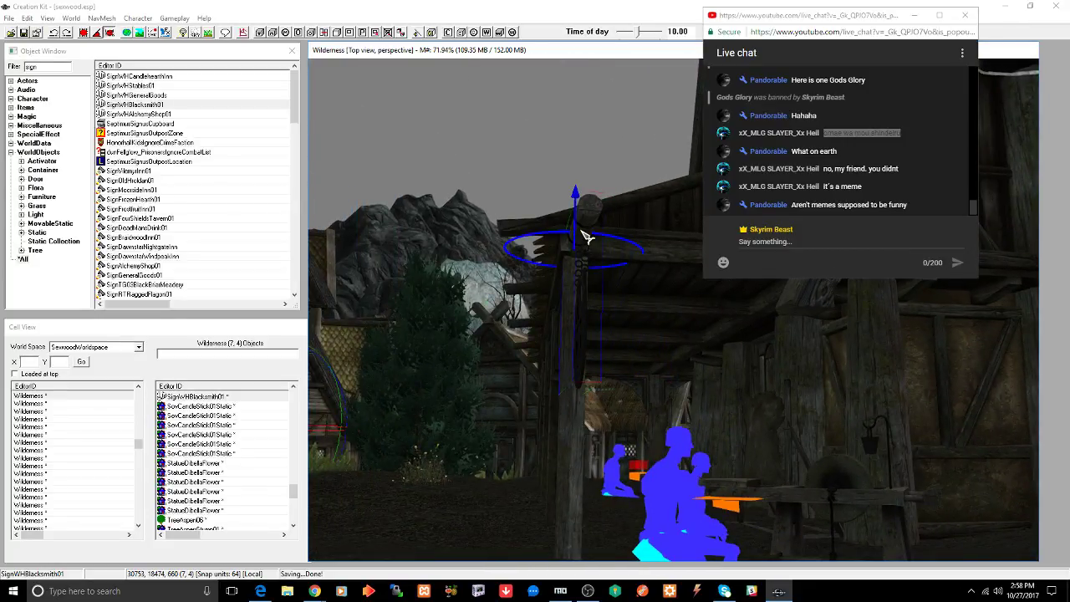
mouse_move(581, 230)
mouse_down()
mouse_move(581, 218)
mouse_move(580, 231)
mouse_up()
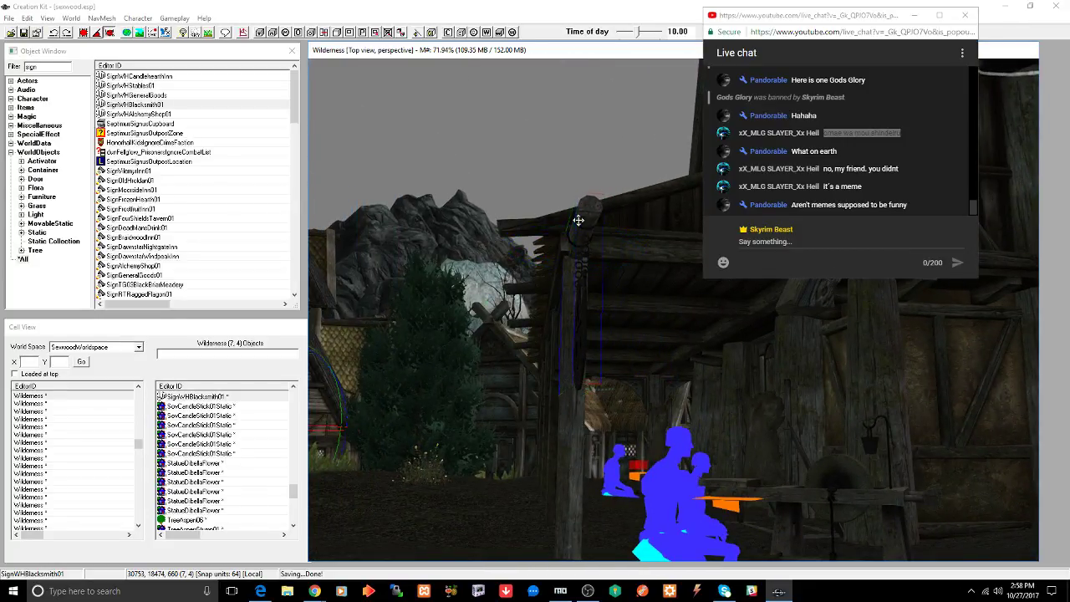
scroll(613, 230, up, 3)
scroll(607, 234, up, 3)
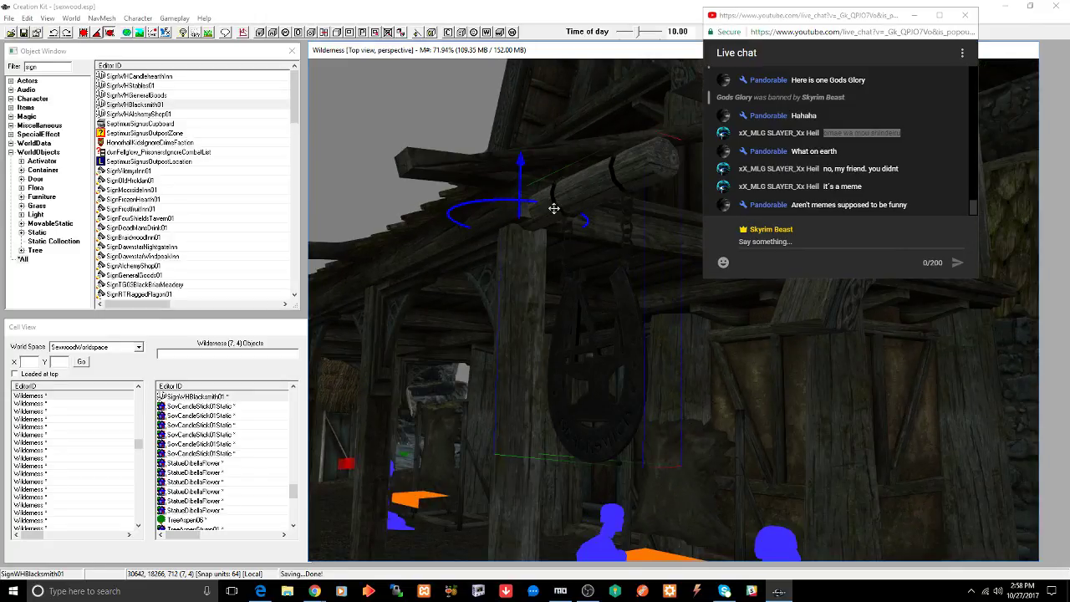
right_drag(560, 214, 580, 196)
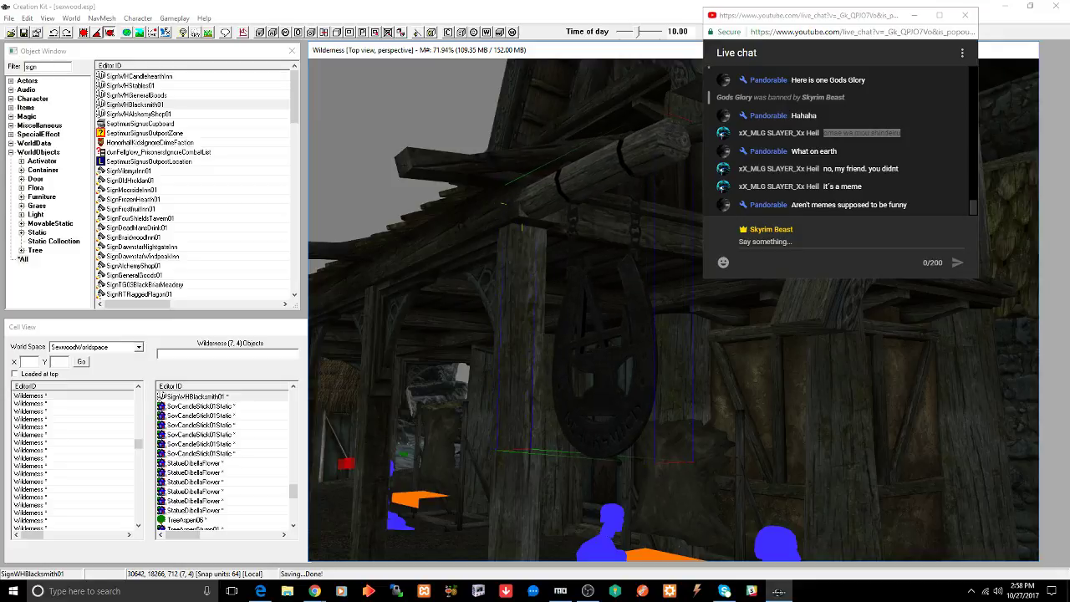
right_drag(503, 203, 526, 225)
right_drag(548, 183, 555, 183)
shift+middle_drag(555, 183, 566, 226)
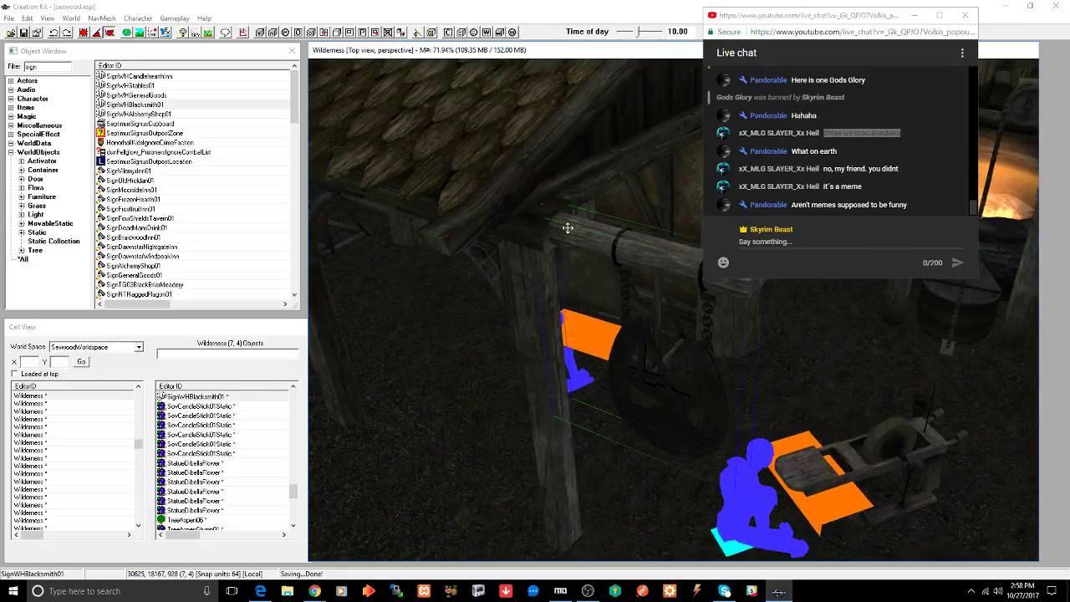
drag(570, 230, 569, 224)
right_drag(580, 243, 587, 246)
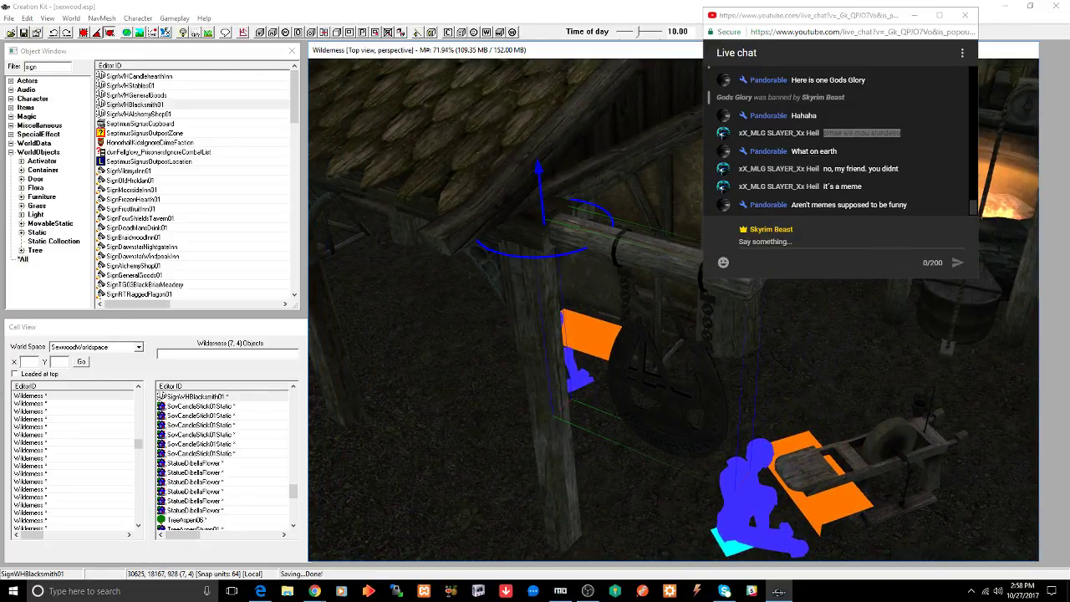
right_drag(587, 245, 590, 248)
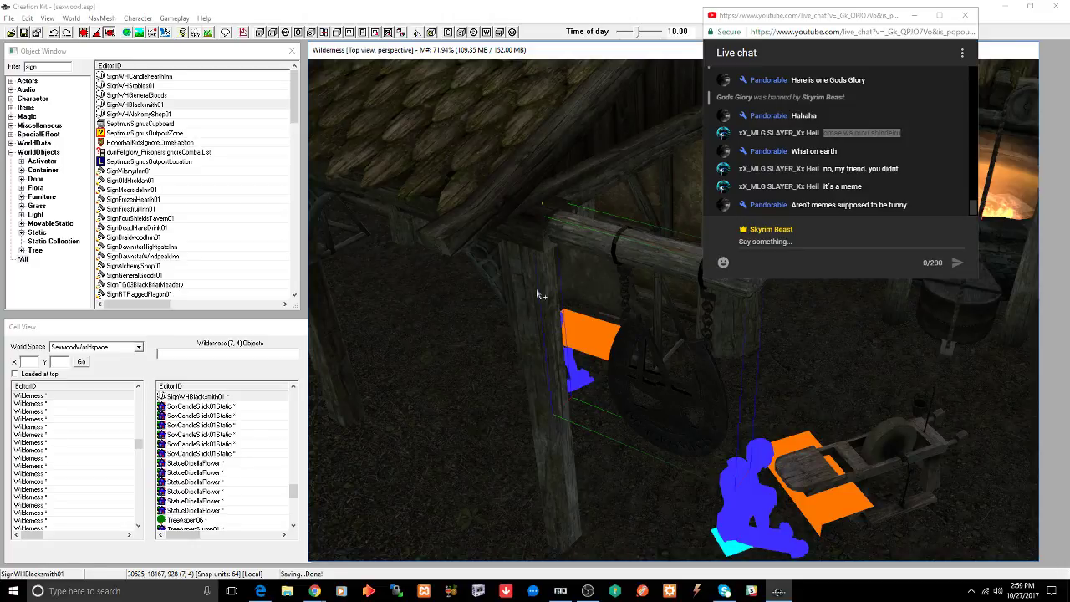
- Hide the CHPZ_ZTrees_11skykahl tree standing near the blacksmith's yard in the render view
scroll(539, 293, down, 2)
shift+middle_drag(557, 294, 618, 262)
scroll(559, 278, down, 3)
click(619, 263)
key(1)
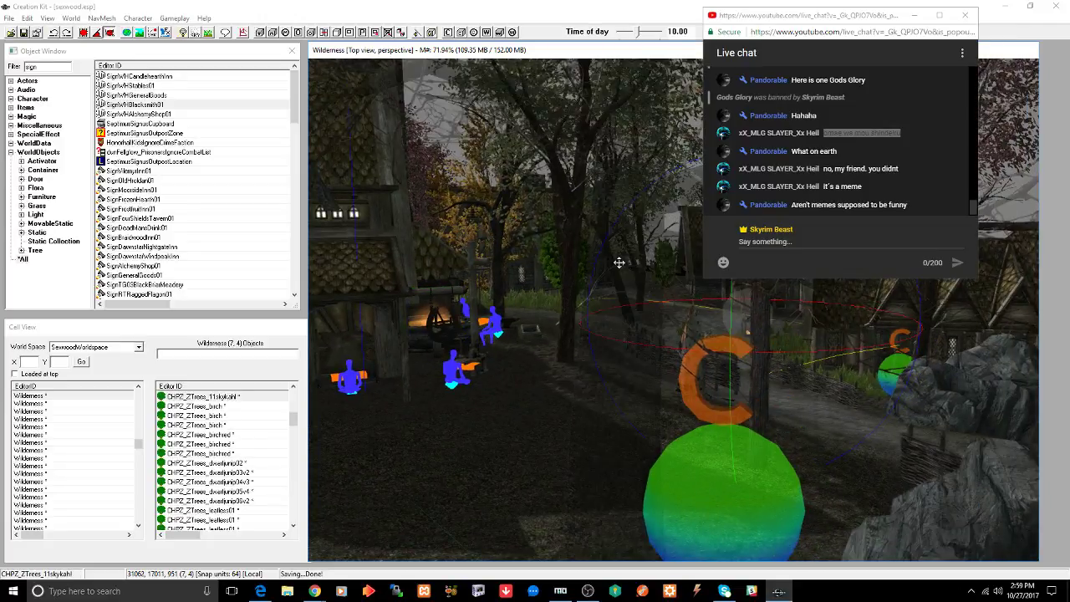
- Examine the blacksmith house's porch, sign, tanning racks and forge area from several sides
click(570, 311)
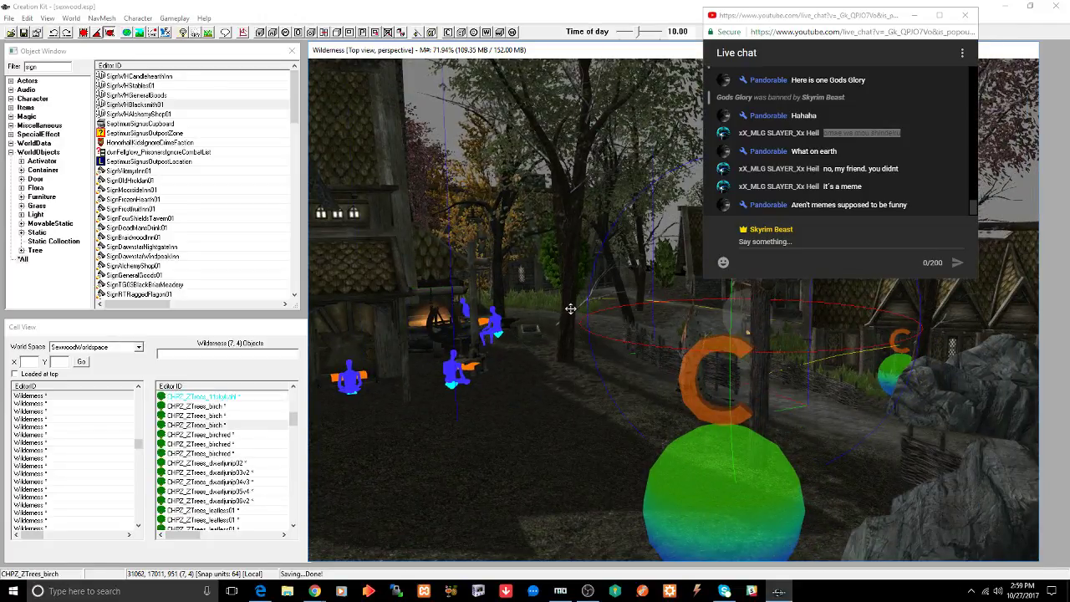
shift+middle_drag(571, 308, 628, 335)
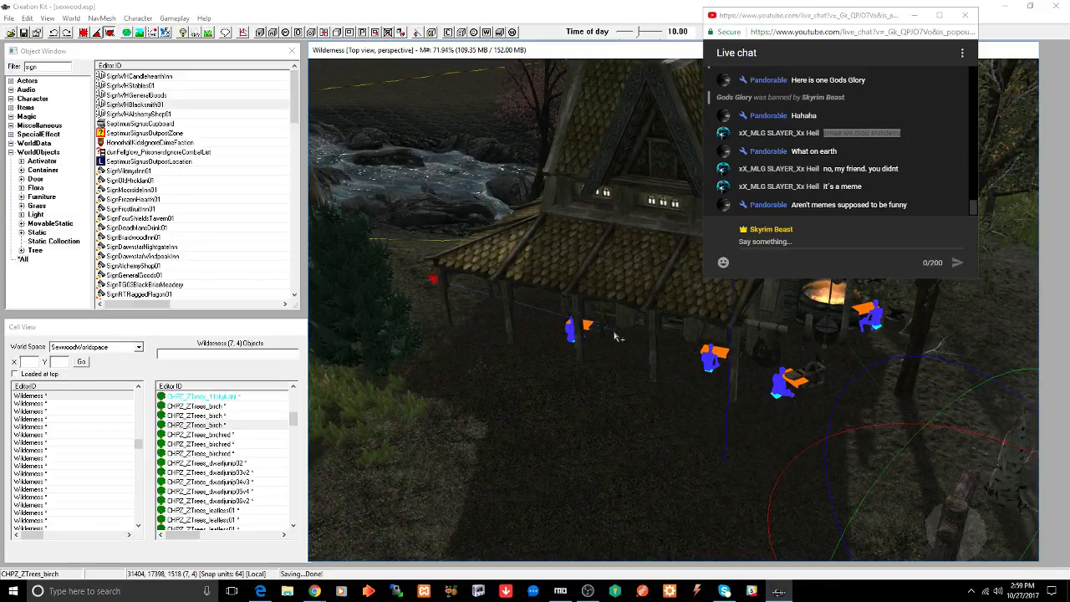
click(577, 333)
middle_drag(578, 333, 583, 323)
scroll(582, 323, up, 1)
scroll(581, 323, up, 2)
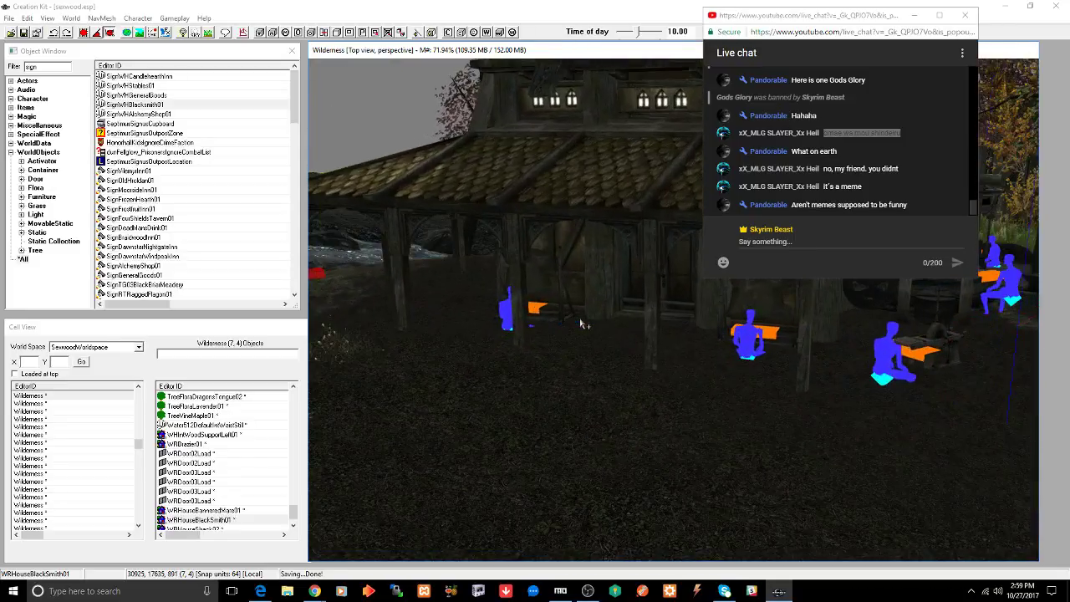
middle_drag(659, 306, 622, 311)
scroll(623, 312, up, 1)
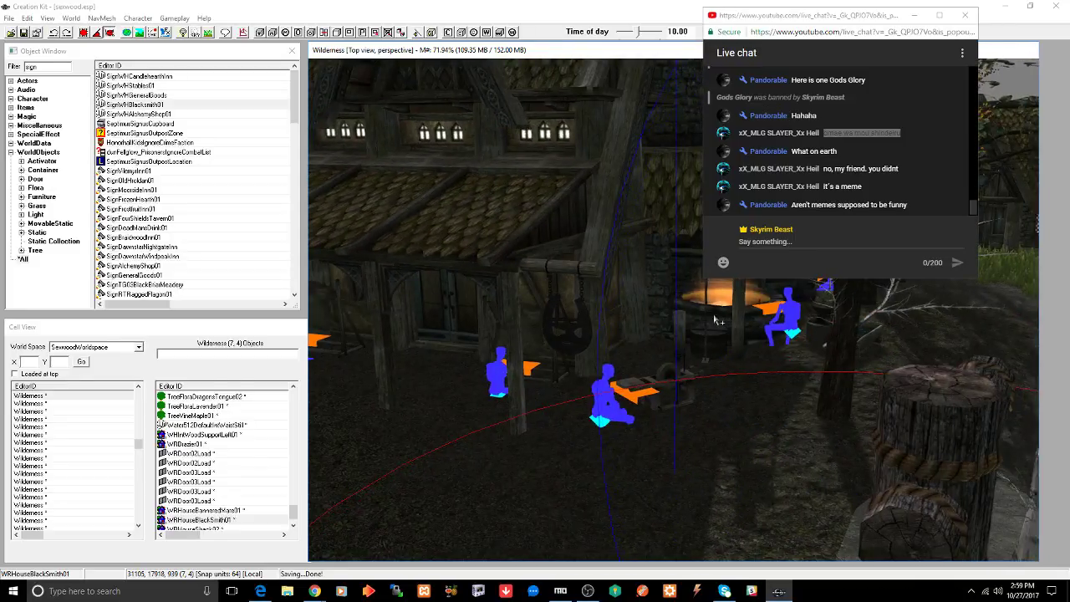
middle_drag(717, 320, 643, 324)
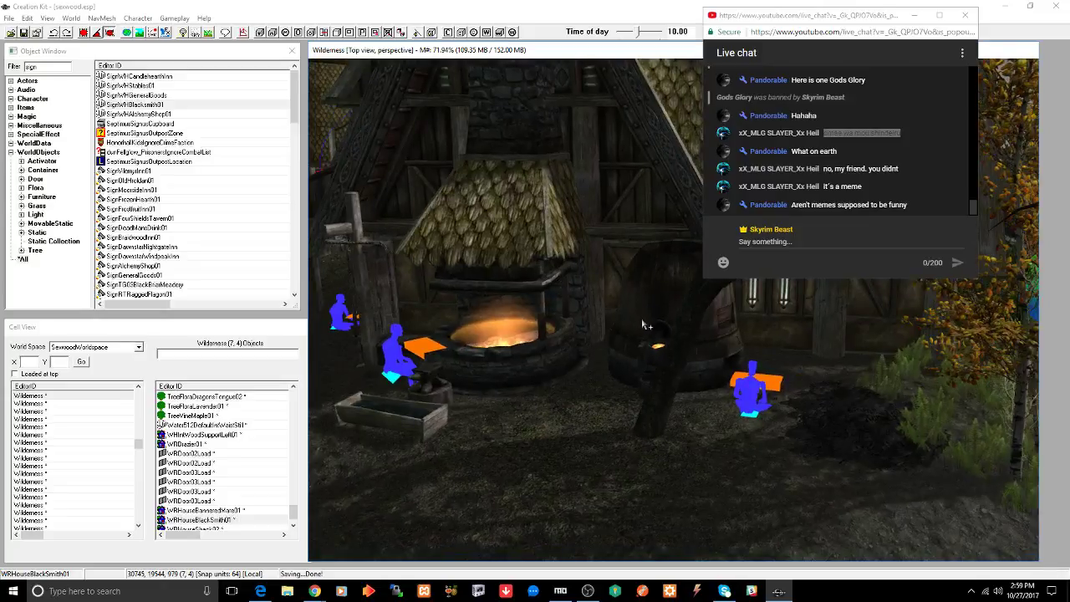
- Delete the TreeAspen06 beside the charcoal heap and the CHPZ_ZTrees_leafless01 tree in front of the smelter
scroll(645, 326, up, 1)
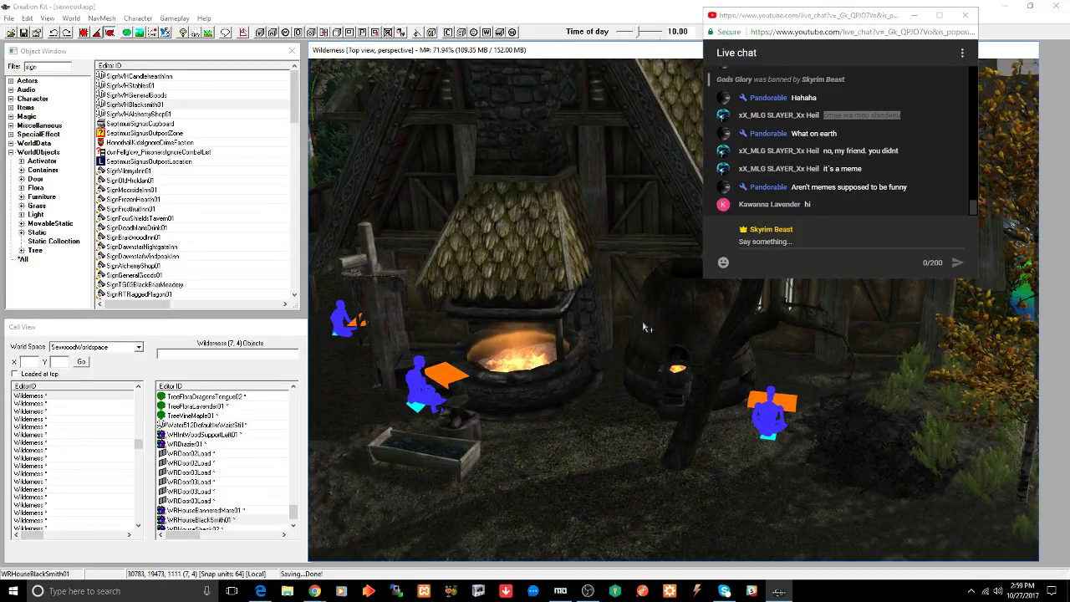
scroll(643, 326, up, 1)
middle_drag(644, 326, 614, 320)
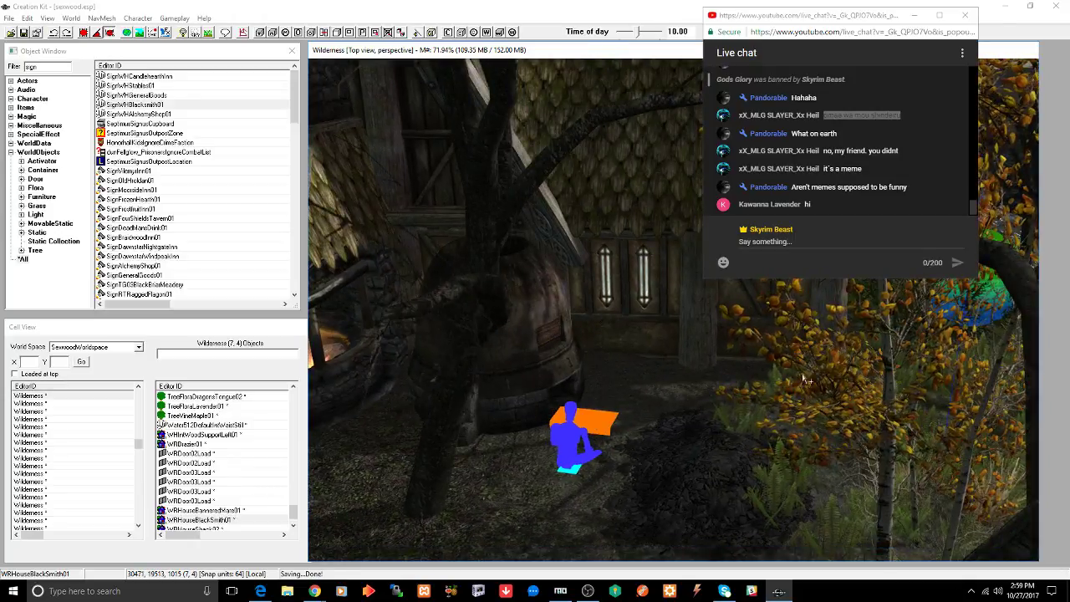
click(847, 371)
key(Delete)
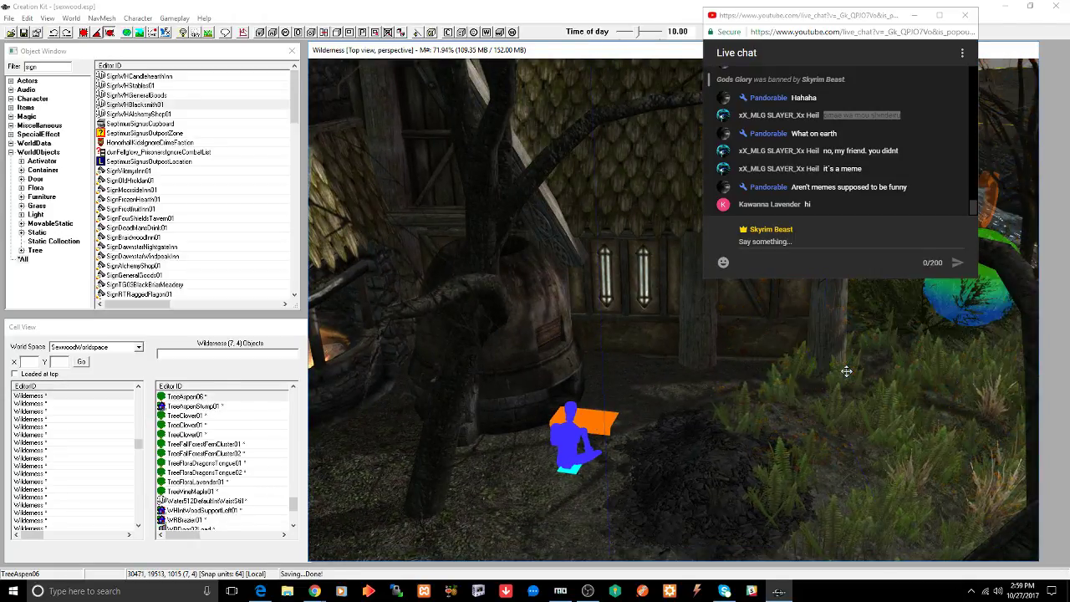
click(461, 376)
key(Delete)
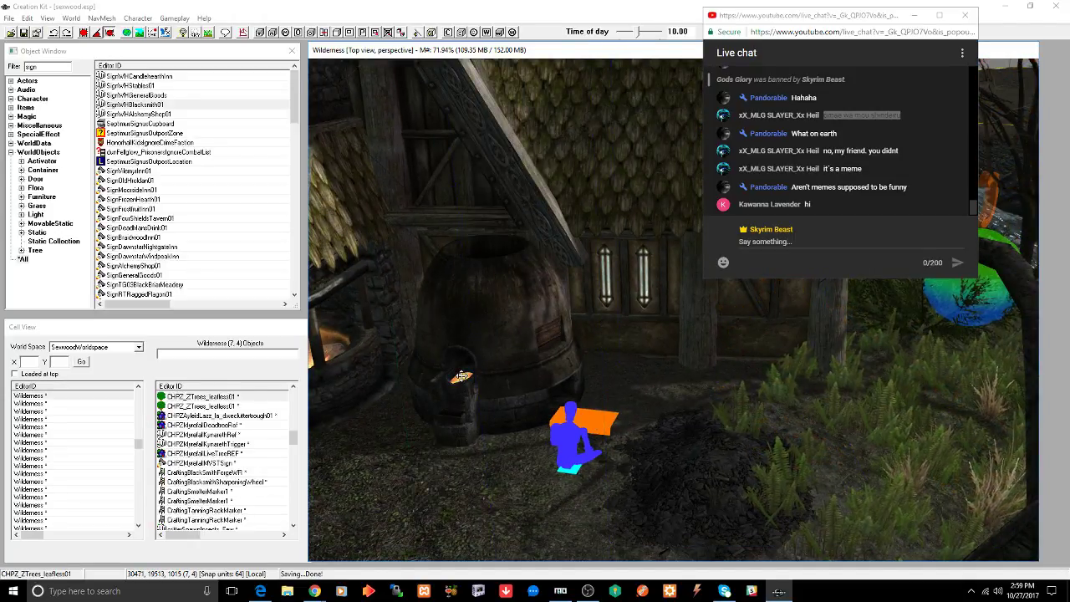
- Filter the objects by "armorworkbench" and place CraftingBlacksmithArmorWorkbench on the ground in front of the forge and smelter
mouse_move(666, 374)
middle_down()
mouse_move(685, 384)
mouse_move(681, 396)
mouse_move(652, 375)
mouse_move(681, 373)
middle_up()
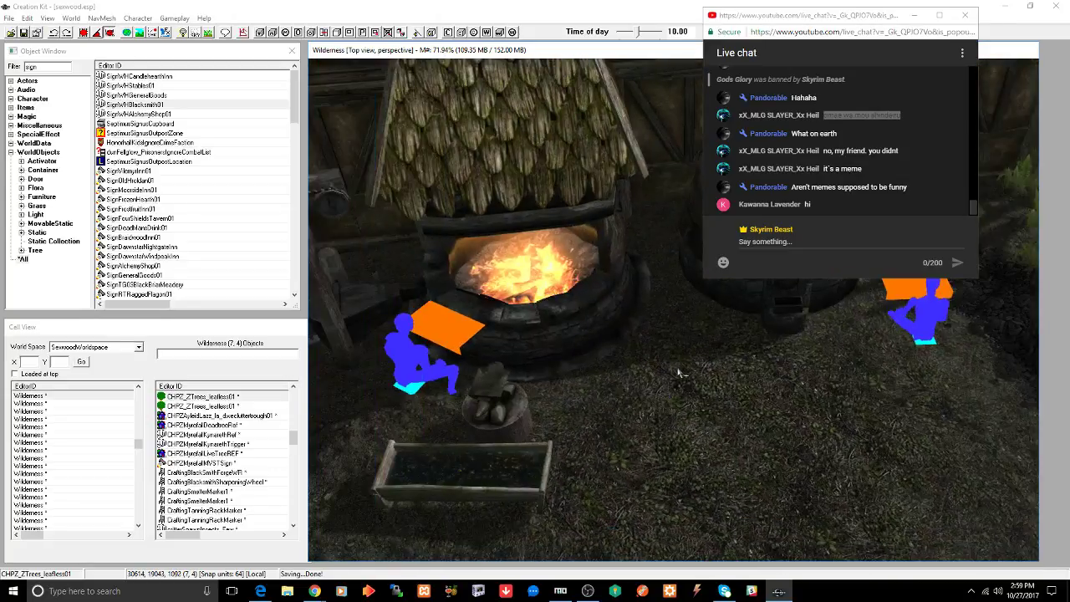
scroll(679, 373, down, 3)
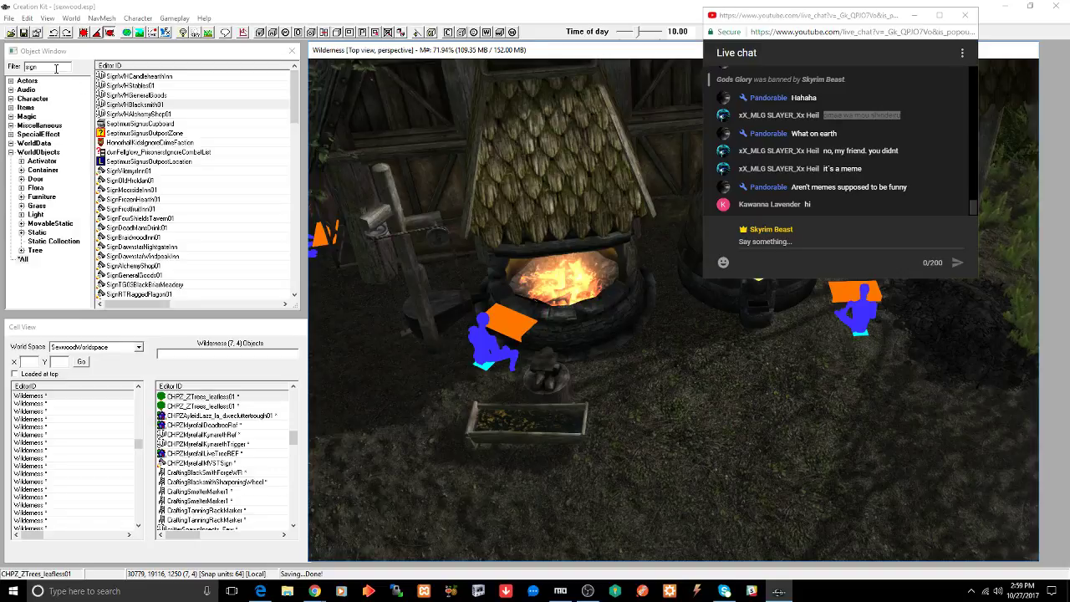
click(56, 69)
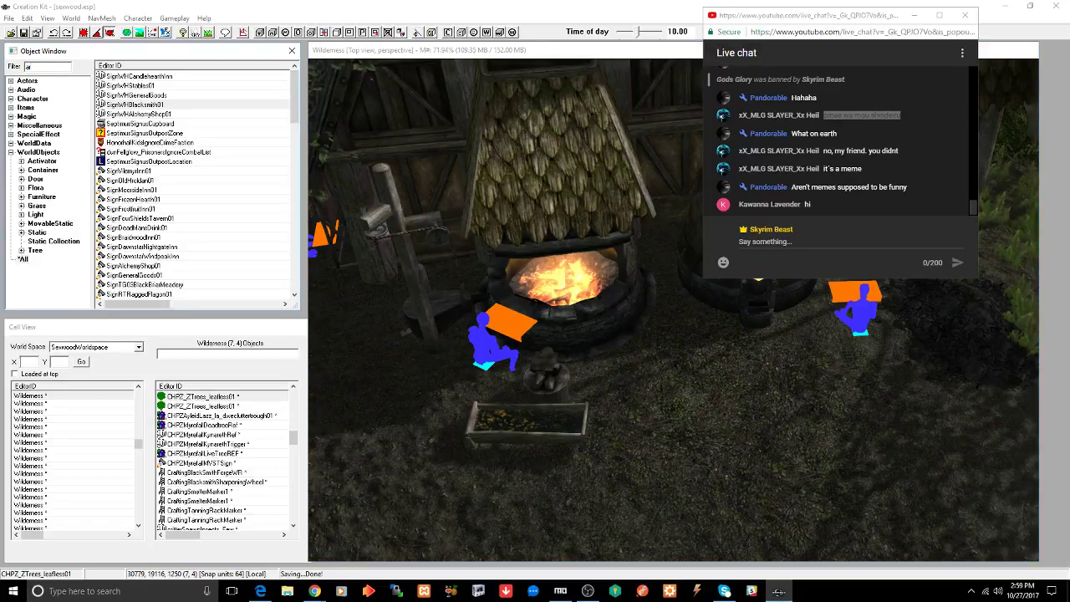
text(armorworkbench)
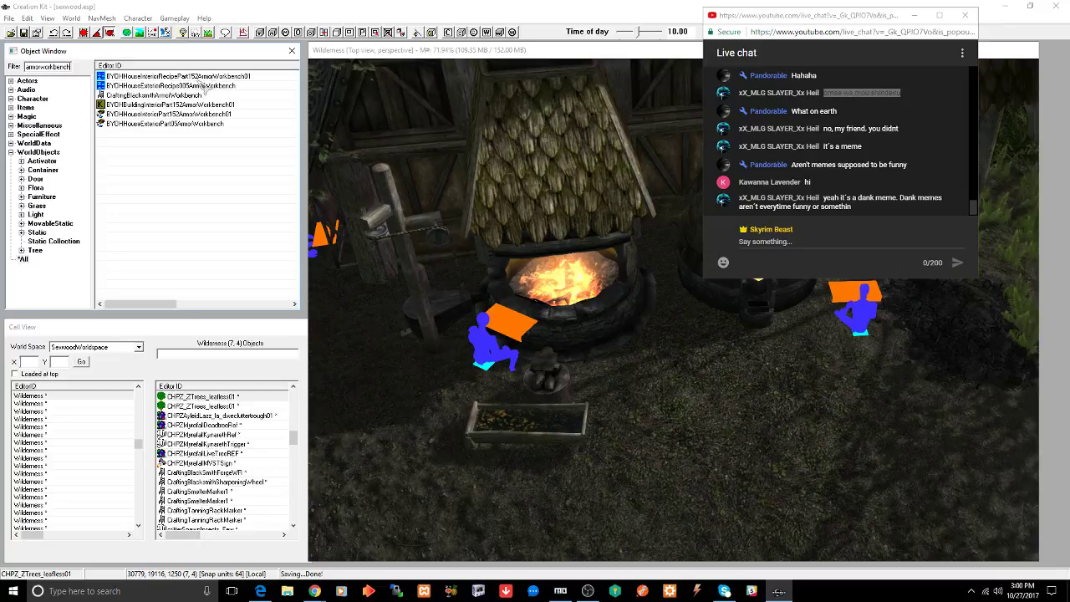
drag(151, 96, 773, 446)
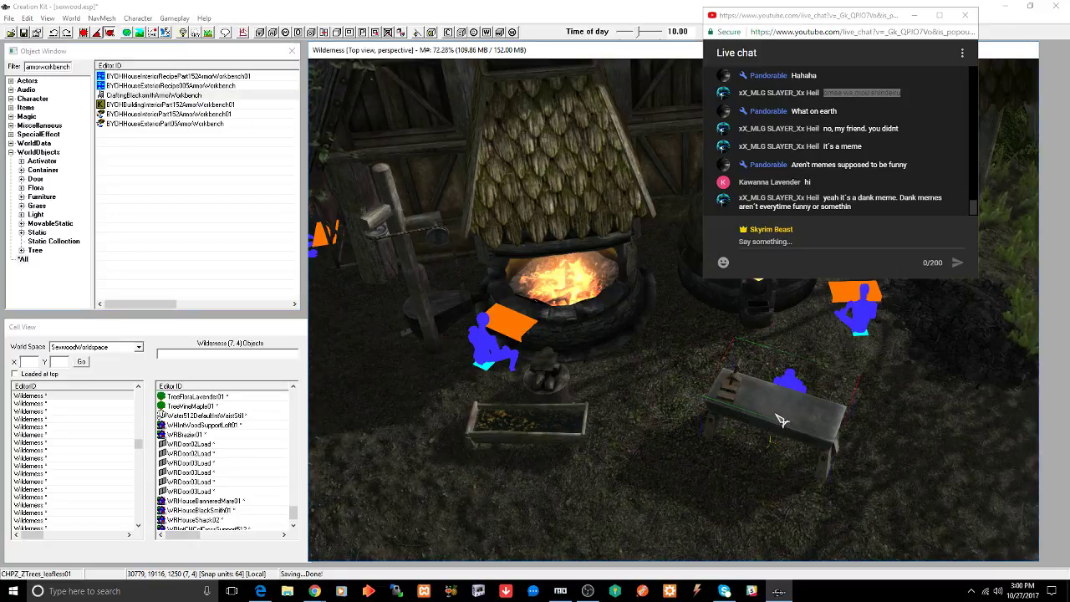
- Rotate the armor workbench about a quarter turn and shift it slightly away from the smelter
right_drag(782, 421, 856, 422)
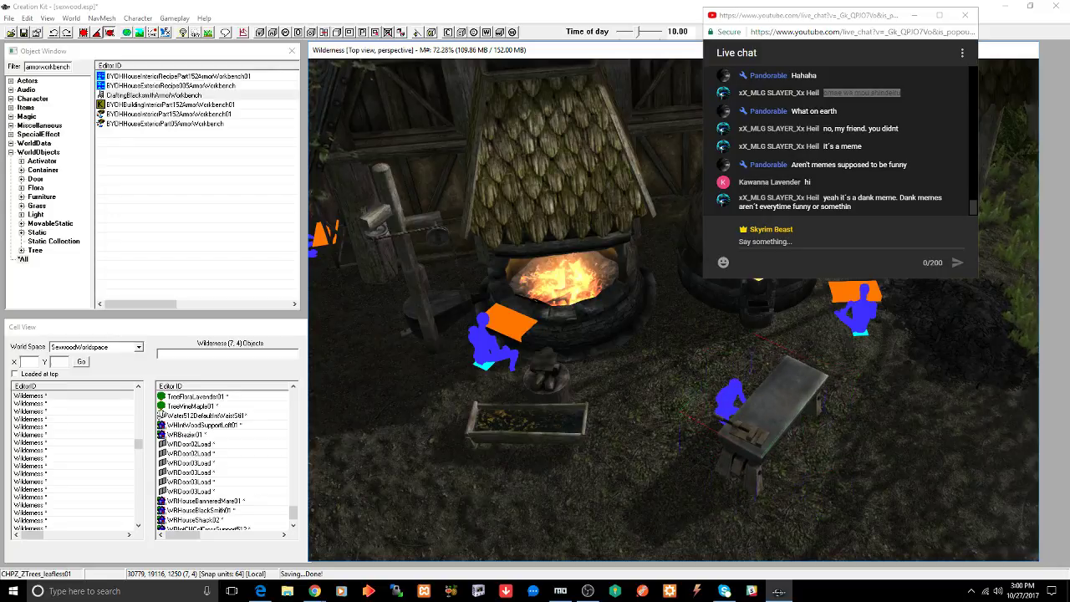
drag(779, 409, 798, 424)
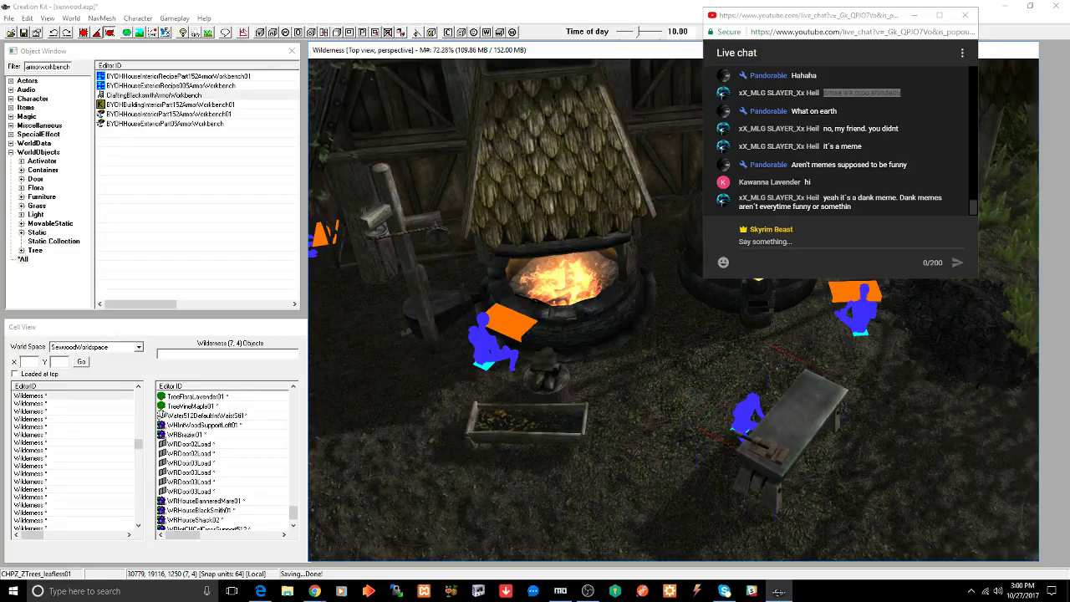
shift+middle_drag(792, 432, 722, 375)
scroll(748, 389, up, 5)
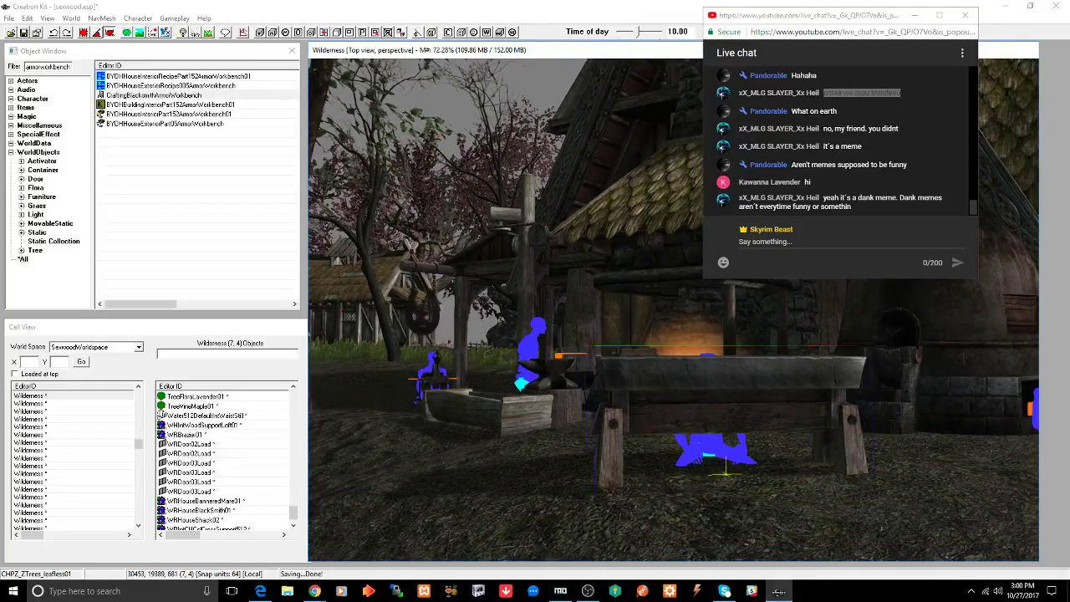
- Adjust the armor workbench's position and height to sit on the ground, and save the plugin
drag(721, 375, 738, 381)
key(z)
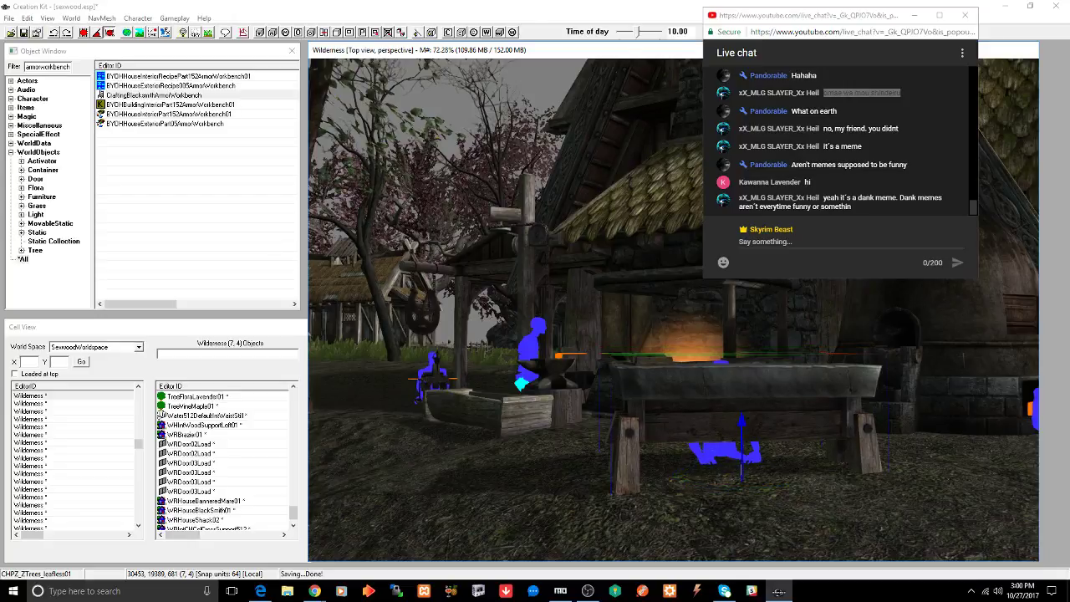
mouse_move(652, 390)
shift+middle_down()
mouse_move(742, 394)
mouse_move(648, 404)
shift+middle_up()
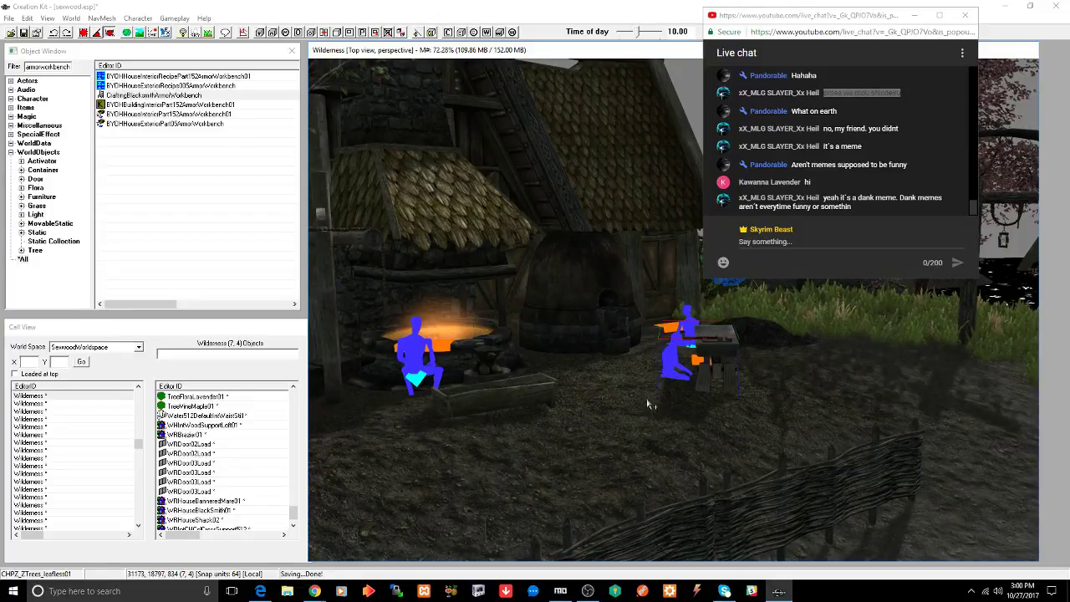
key(ctrl+s)
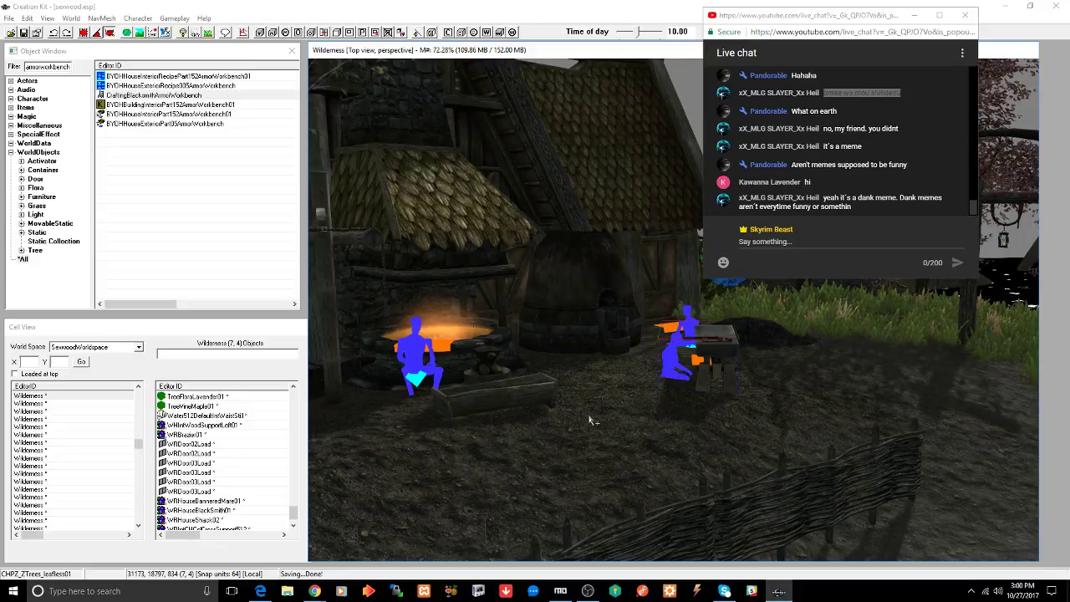
- Filter the objects by "commonbench" and place CommonBench01 under the porch in front of the house's two narrow windows
scroll(589, 420, down, 4)
shift+middle_drag(589, 420, 657, 389)
scroll(505, 432, up, 2)
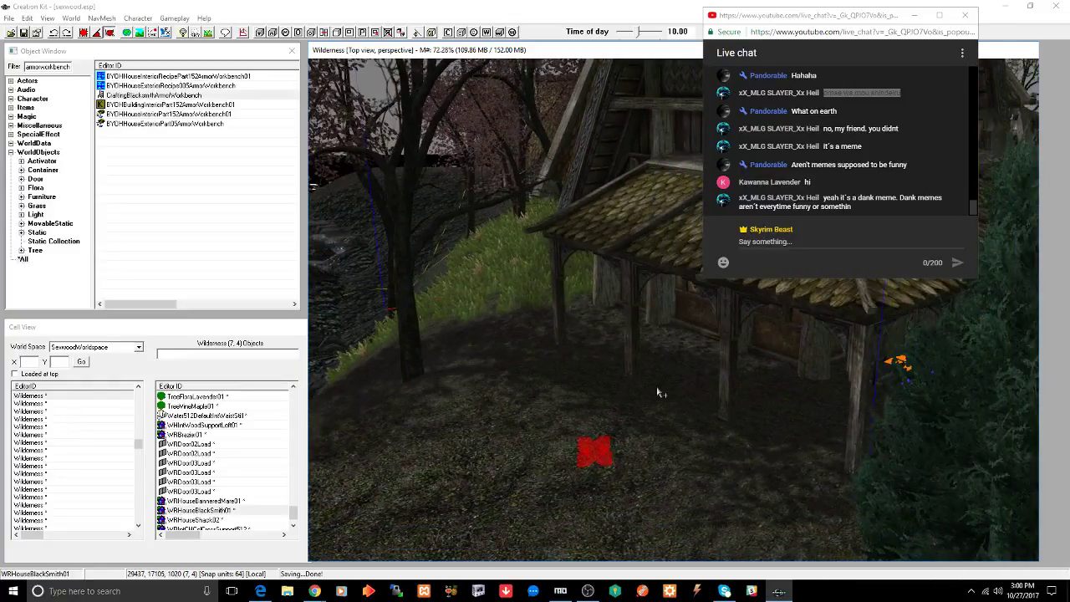
click(610, 448)
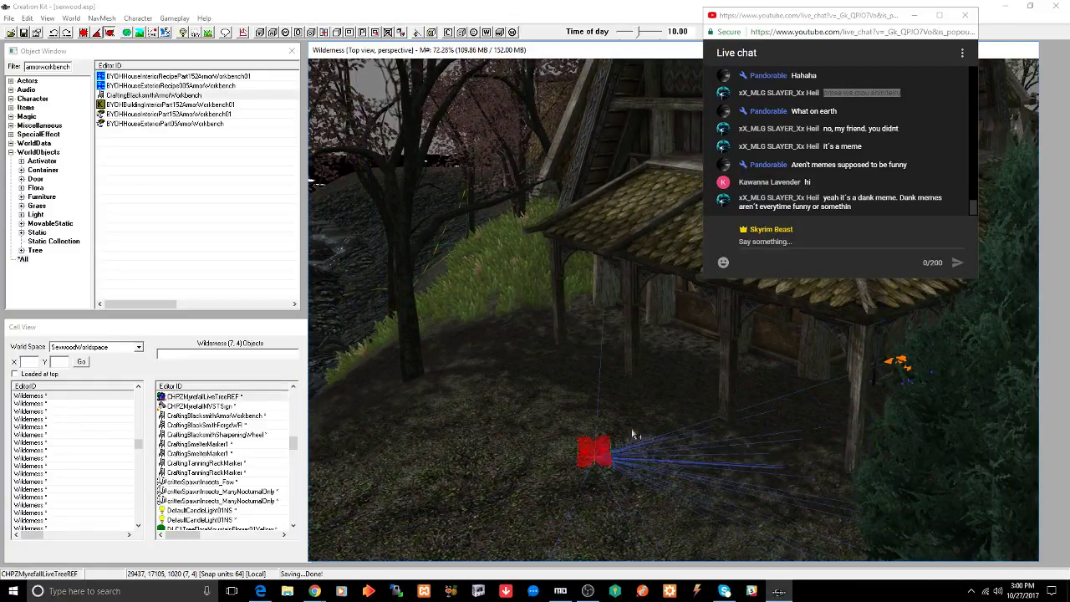
scroll(635, 439, up, 5)
scroll(652, 431, up, 6)
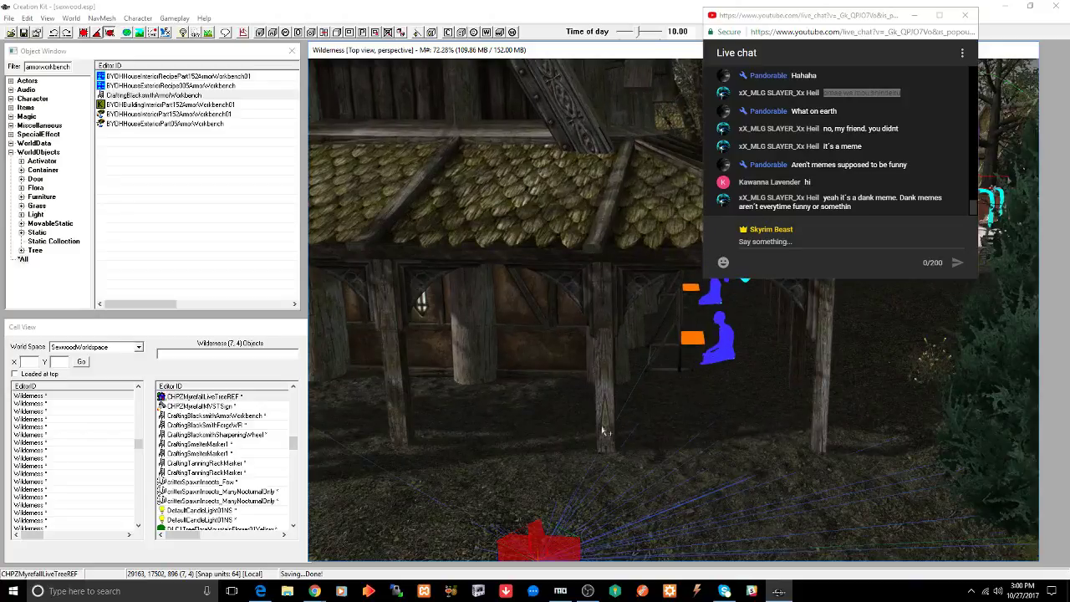
middle_drag(653, 435, 631, 426)
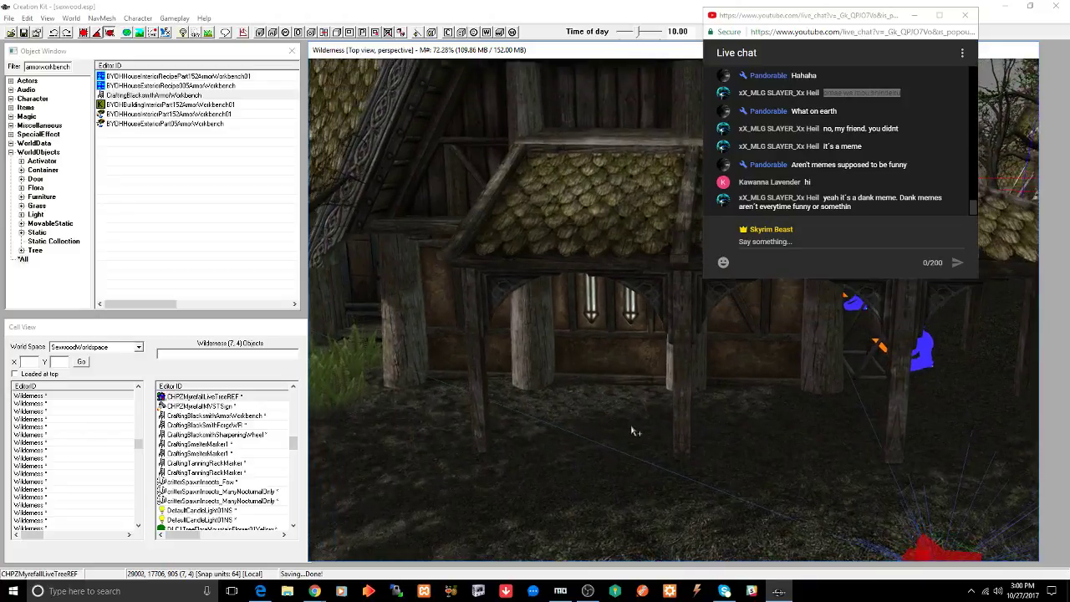
double_click(71, 67)
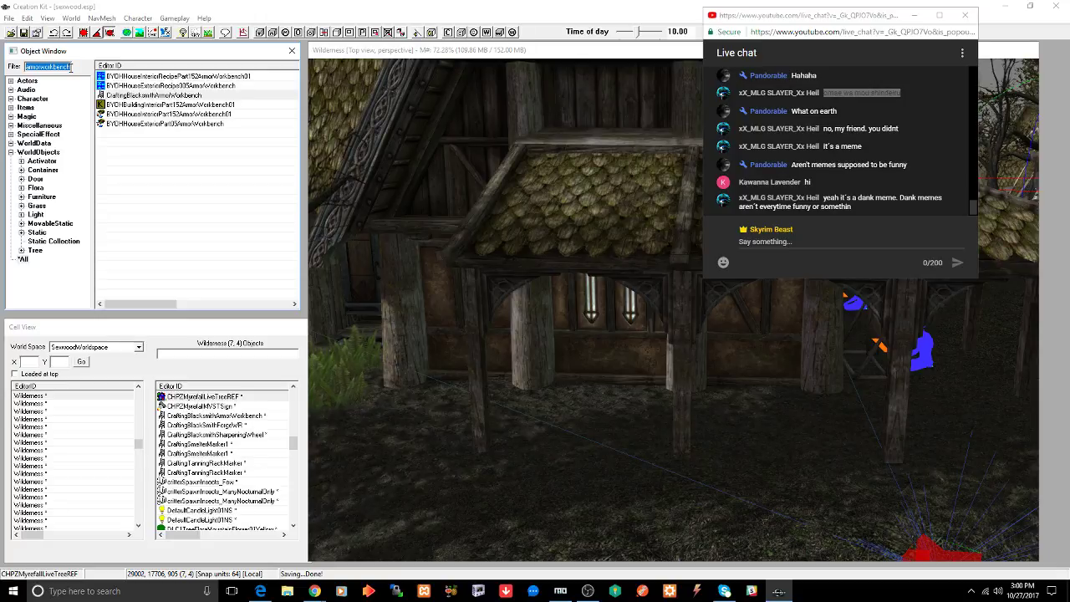
text(common)
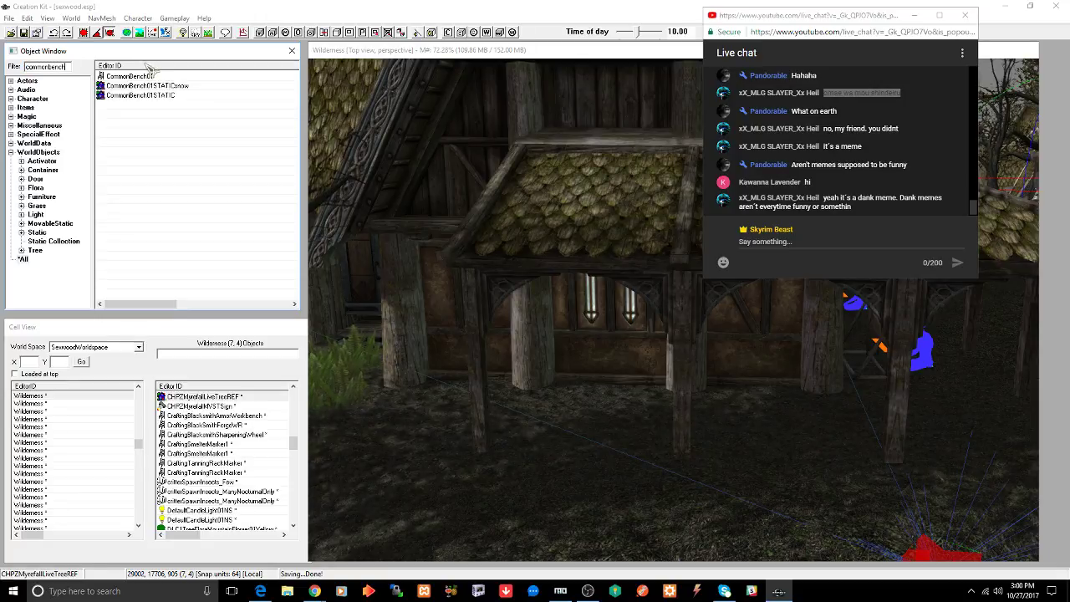
drag(134, 76, 605, 402)
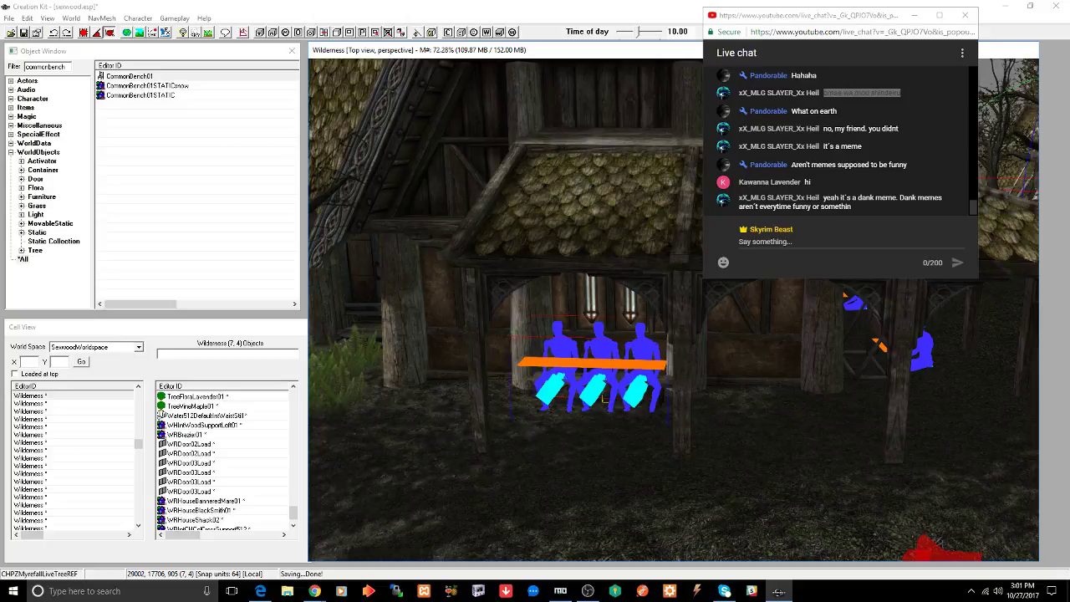
- Move the bench back under the porch so it stands against the wall beneath the two narrow windows
drag(604, 400, 610, 404)
shift+middle_drag(595, 377, 678, 373)
scroll(678, 374, up, 4)
key(shift)
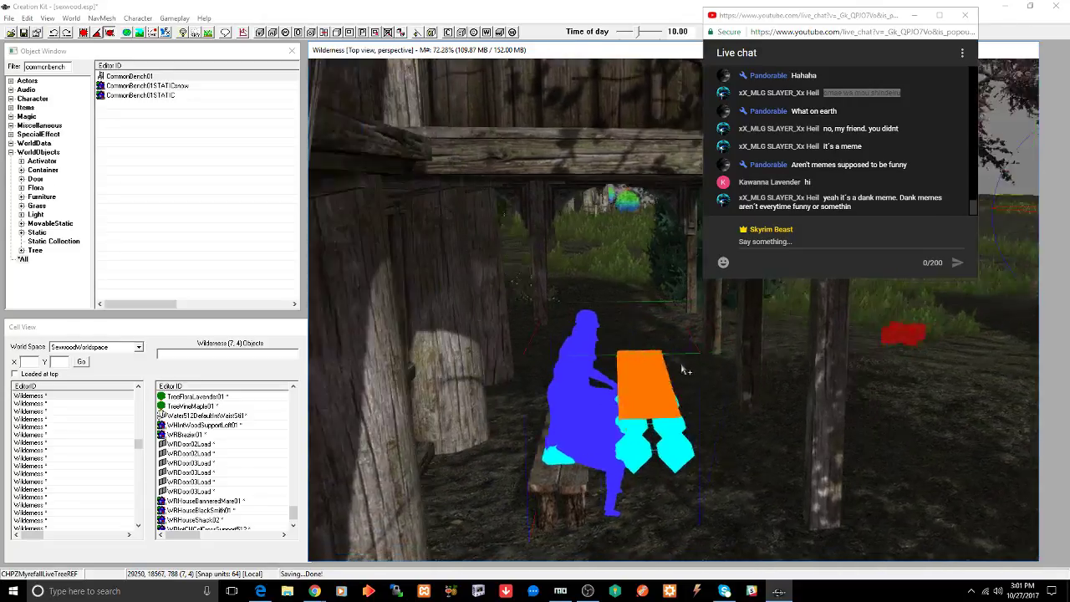
drag(652, 379, 612, 382)
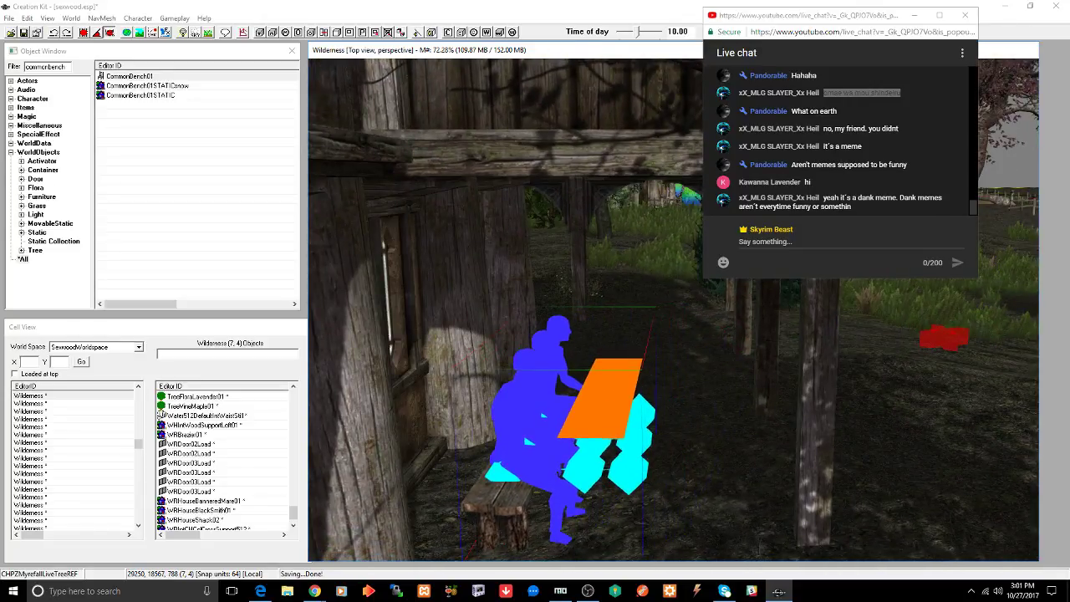
key(shift)
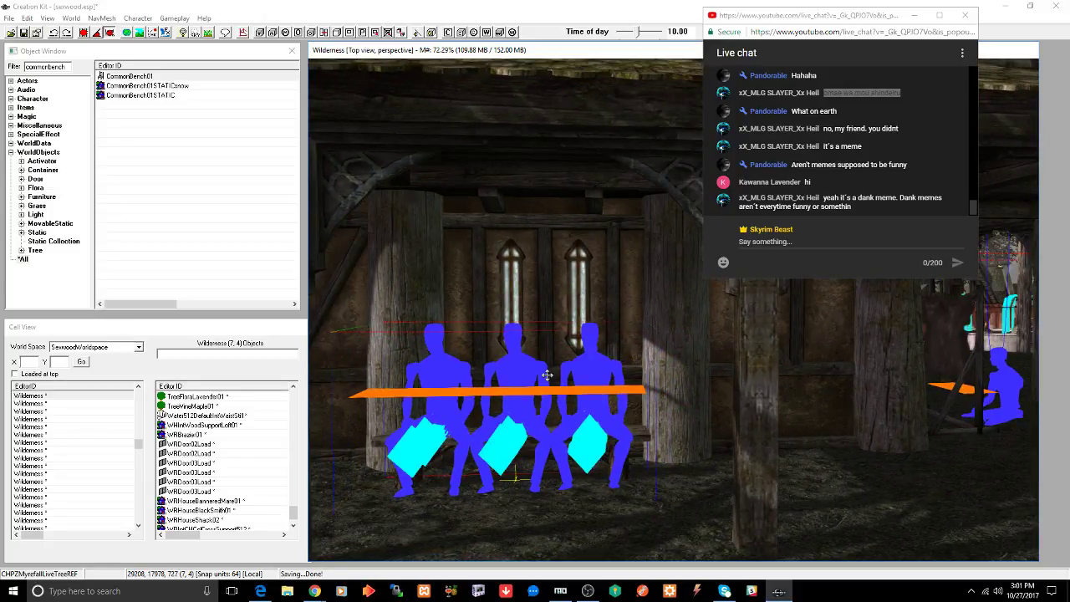
- Duplicate the porch bench and move the copy along the wall to stand end to end with the original
key(x)
key(ctrl+d)
drag(532, 384, 826, 372)
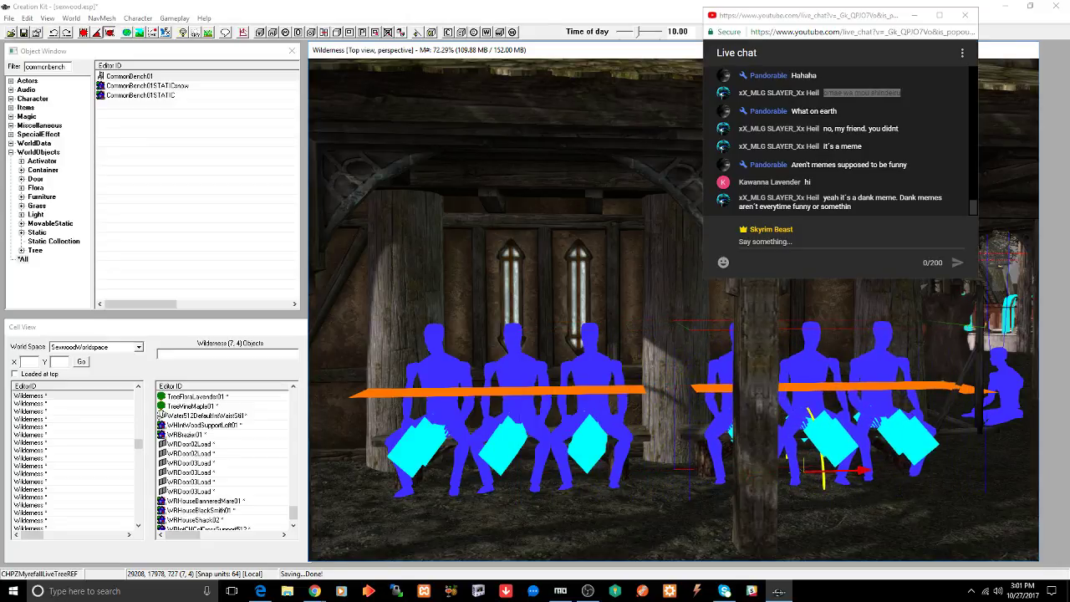
scroll(825, 373, down, 2)
shift+middle_drag(827, 377, 760, 366)
scroll(761, 366, up, 2)
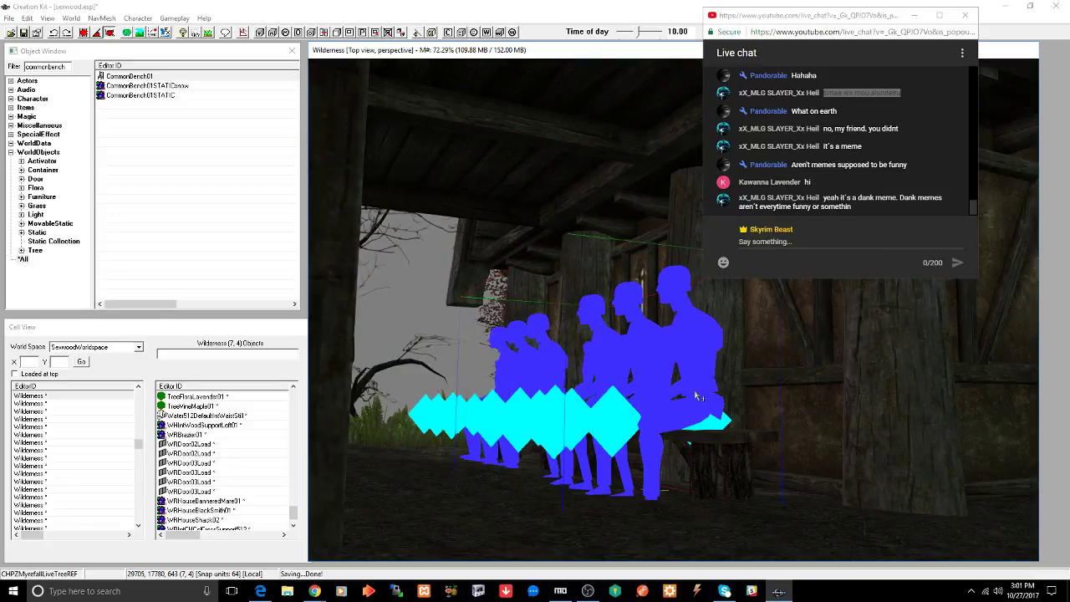
- Adjust the copied bench's height so its legs rest on the ground under the porch
drag(643, 433, 650, 400)
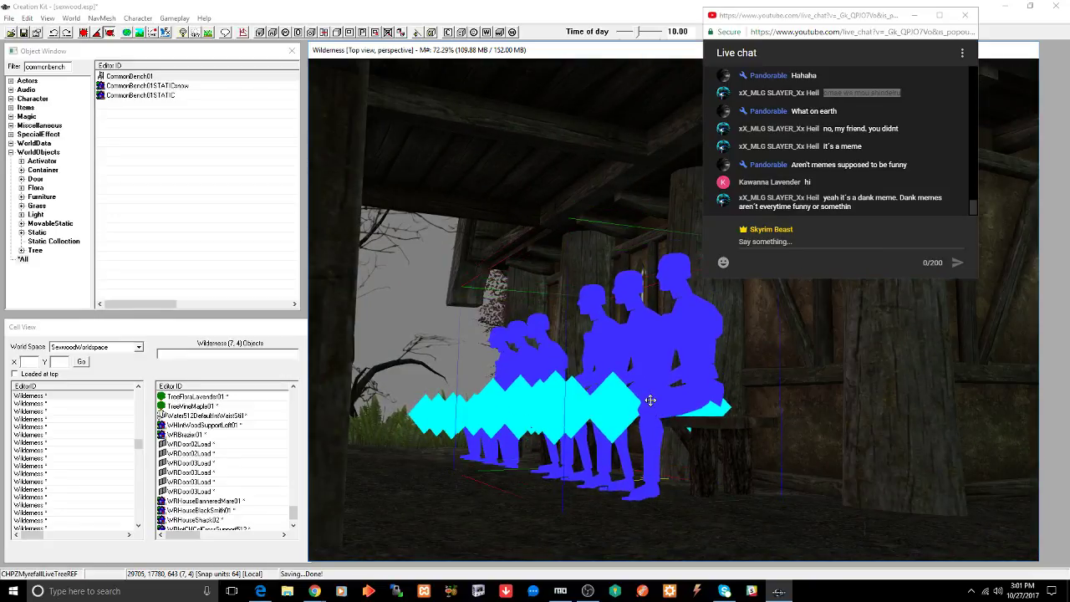
shift+middle_drag(613, 406, 622, 409)
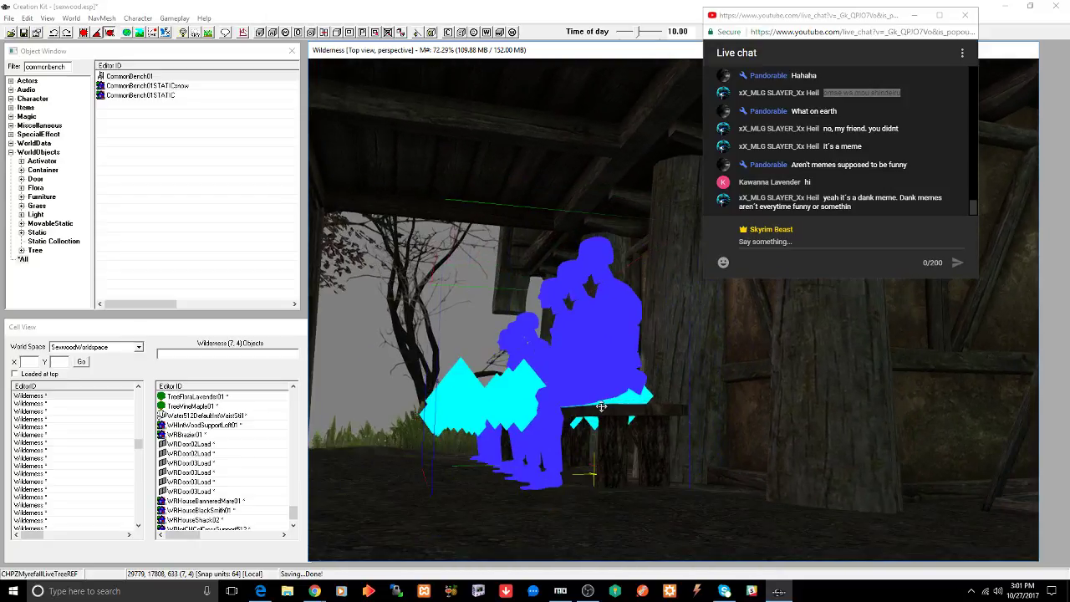
drag(629, 411, 628, 420)
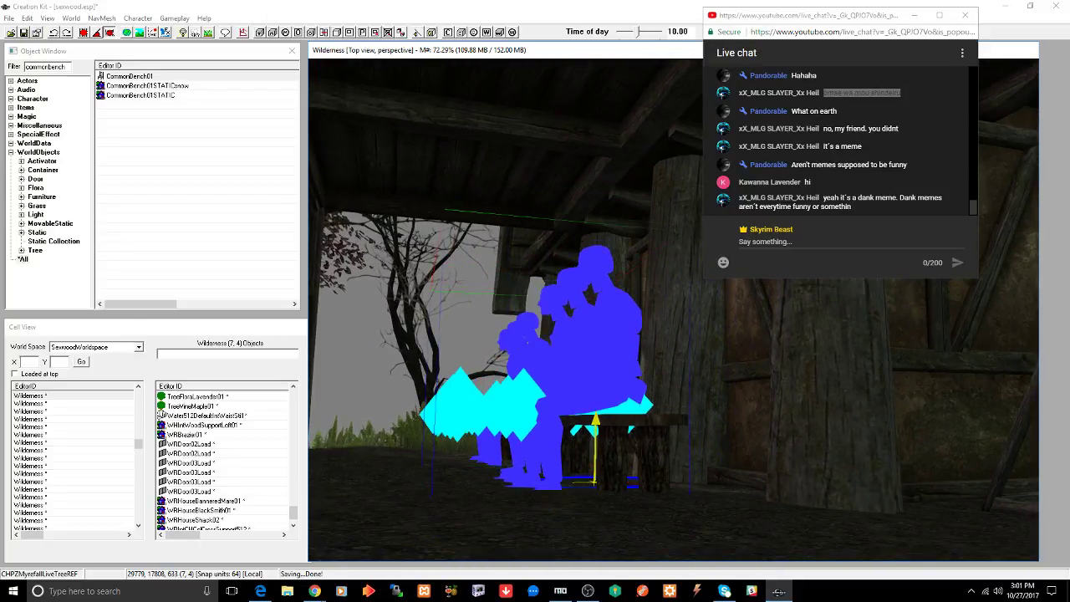
shift+middle_drag(628, 420, 670, 432)
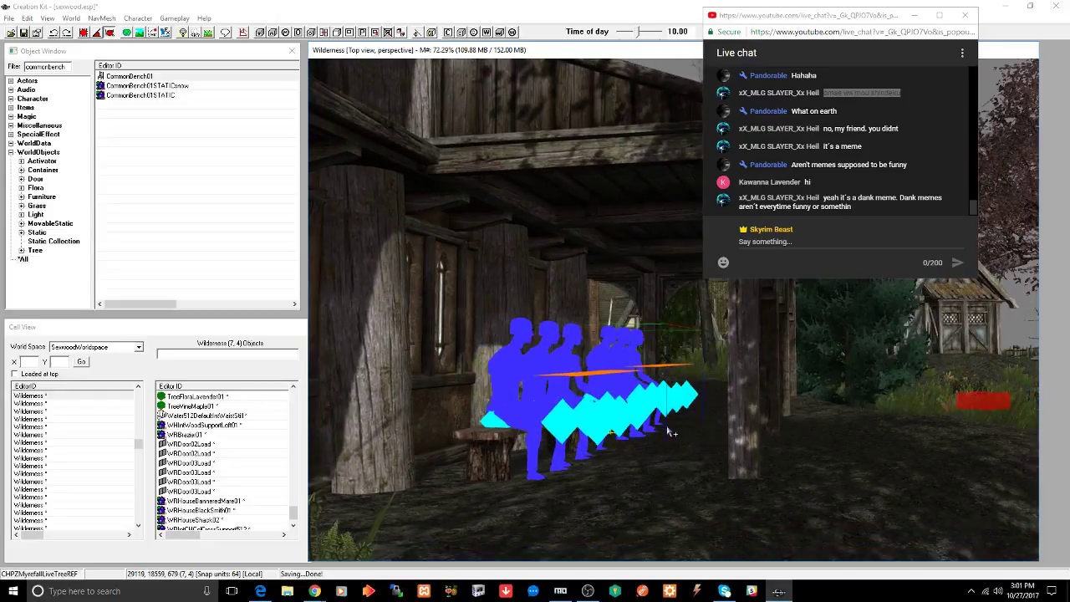
- Adjust the original bench's height to rest on the ground and turn it slightly along the wall
click(504, 420)
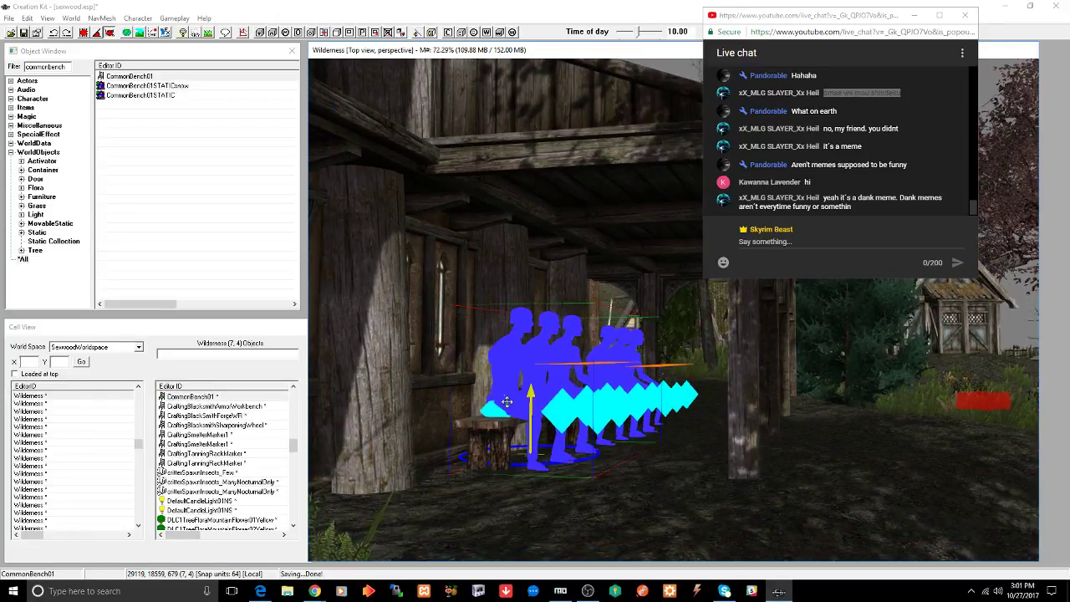
key(f)
mouse_move(506, 401)
shift+middle_down()
mouse_move(530, 399)
mouse_move(521, 394)
shift+middle_up()
key(w)
drag(529, 399, 523, 407)
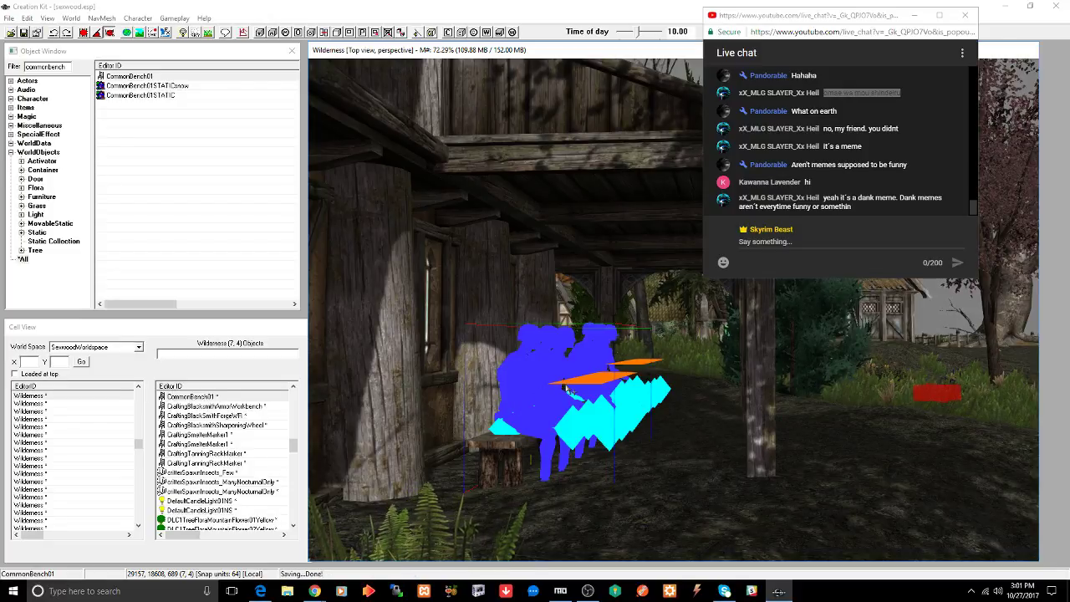
shift+middle_drag(711, 375, 617, 377)
scroll(616, 378, down, 6)
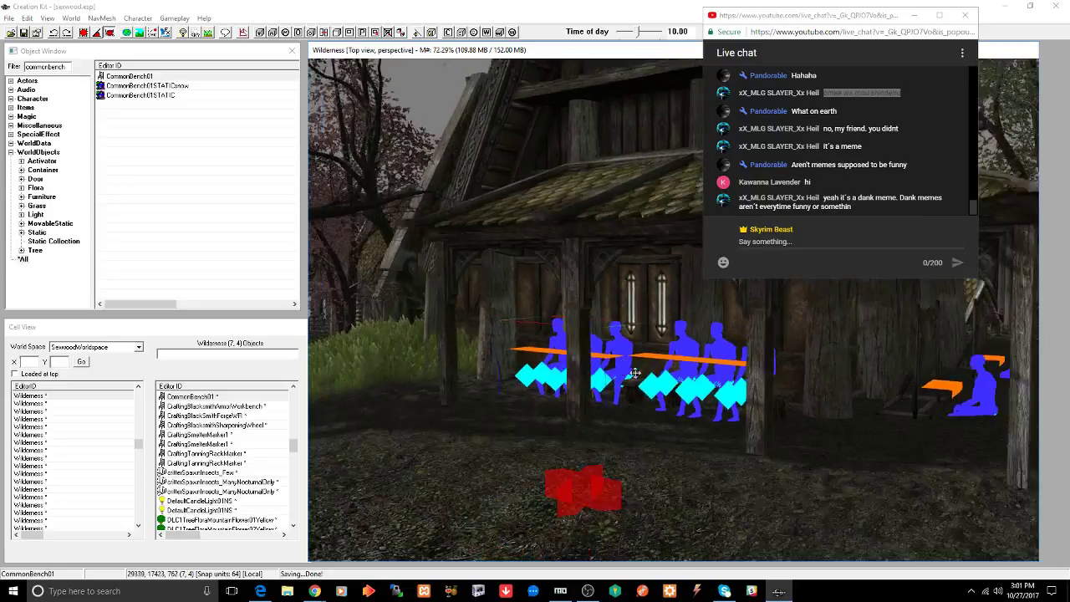
shift+middle_drag(793, 374, 683, 376)
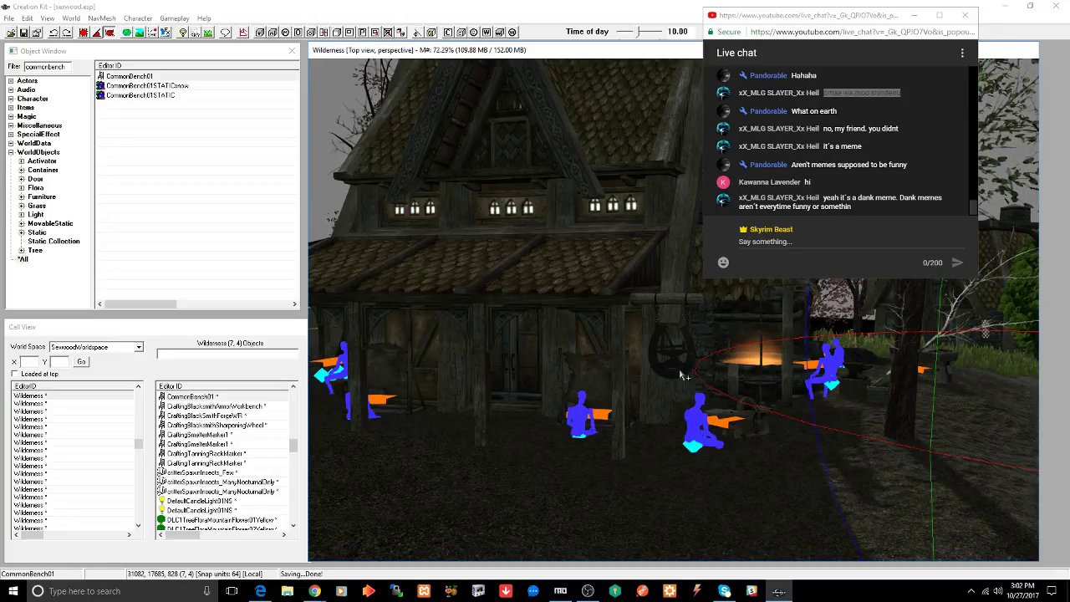
- Raise the dwarf juniper tree near the end of the blacksmith's porch slightly and save the plugin
click(581, 416)
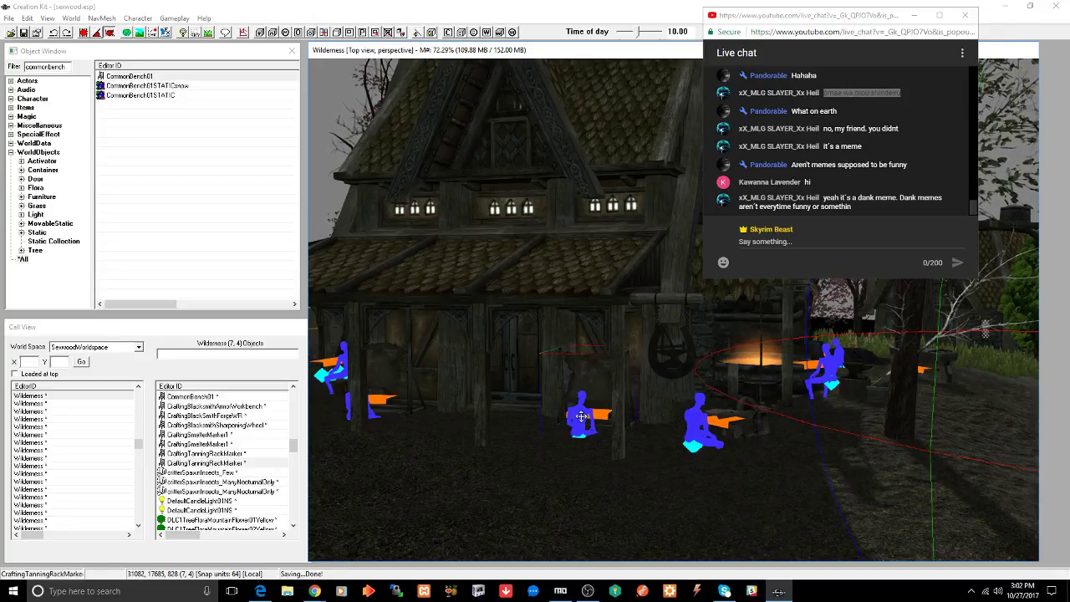
mouse_move(596, 419)
shift+middle_down()
mouse_move(625, 427)
mouse_move(554, 432)
mouse_move(635, 418)
mouse_move(508, 423)
mouse_move(657, 413)
mouse_move(687, 445)
shift+middle_up()
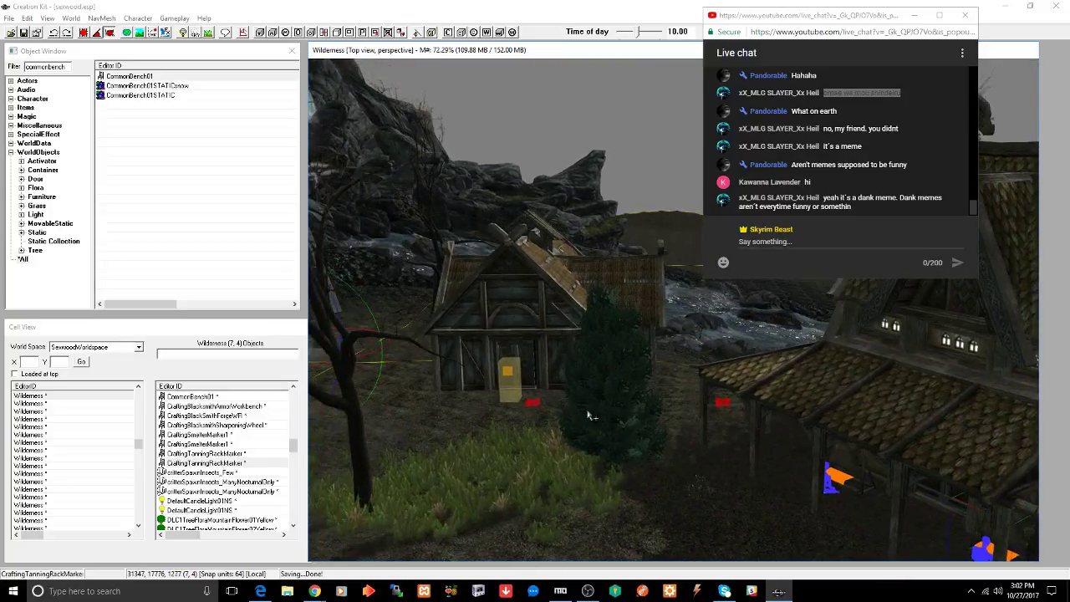
click(614, 404)
mouse_move(612, 402)
mouse_down()
mouse_move(626, 396)
mouse_move(611, 389)
mouse_up()
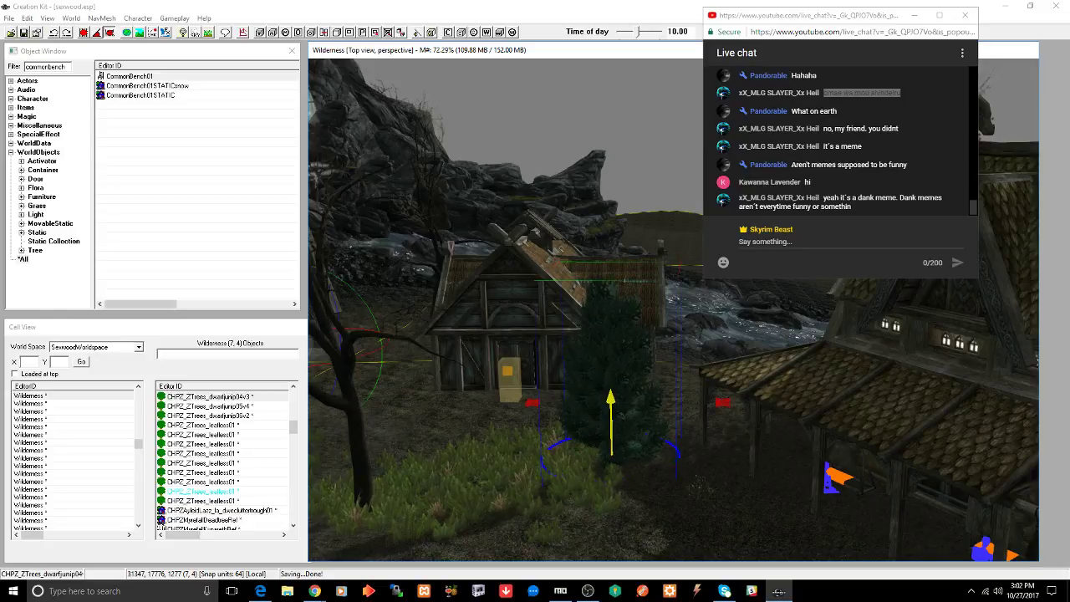
middle_drag(611, 388, 640, 389)
scroll(733, 388, down, 3)
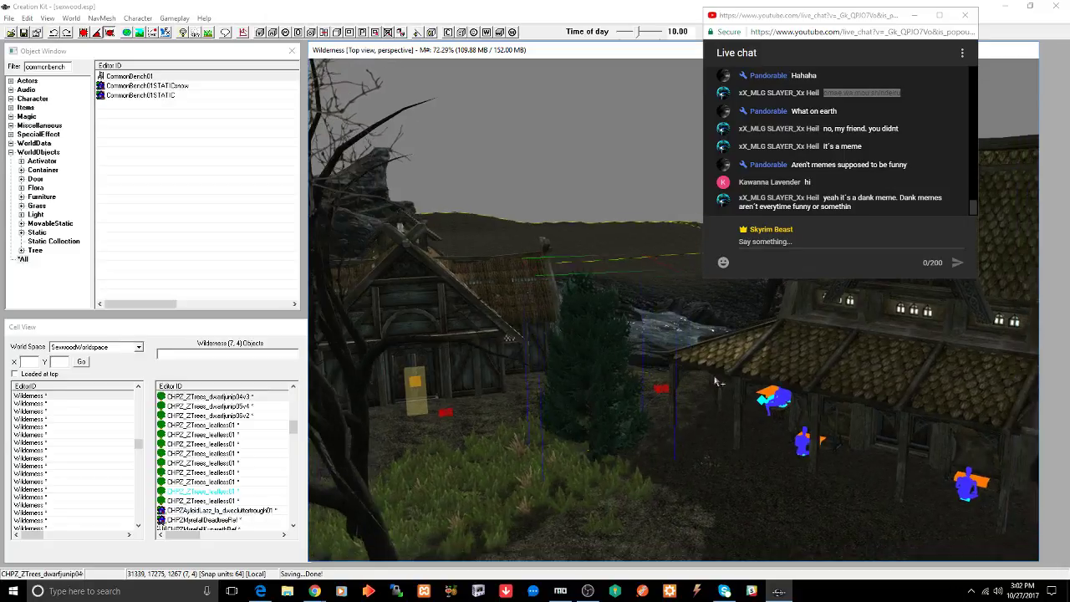
mouse_move(732, 388)
middle_down()
mouse_move(744, 386)
mouse_move(714, 377)
mouse_move(719, 406)
mouse_move(729, 401)
middle_up()
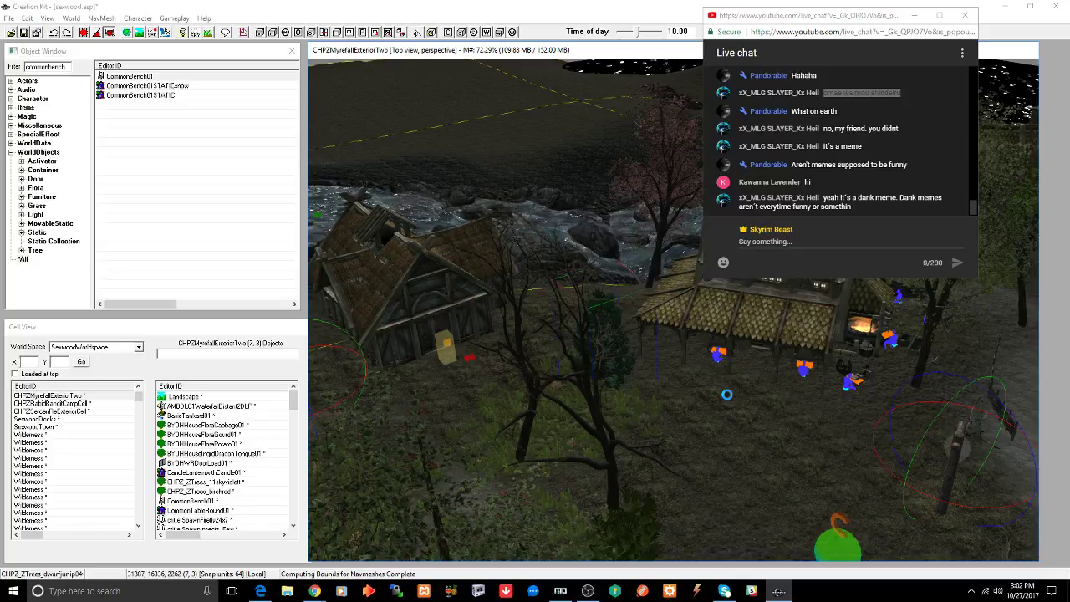
- Rotate the leafless tree in front of the blacksmith's porch so its trunk leans in a different direction
shift+middle_drag(706, 399, 753, 408)
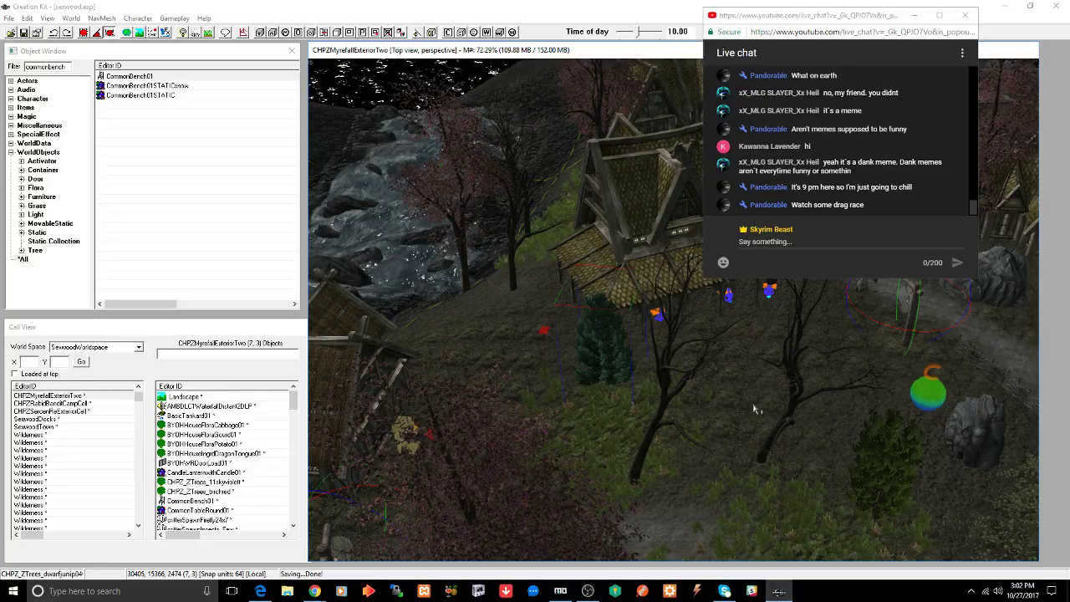
click(662, 407)
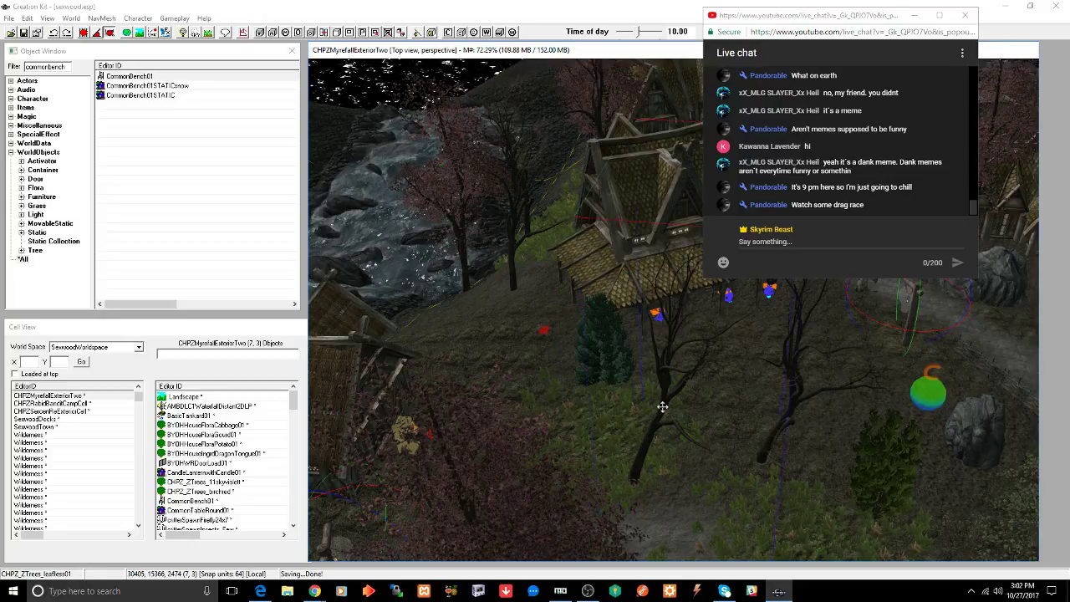
drag(662, 407, 585, 410)
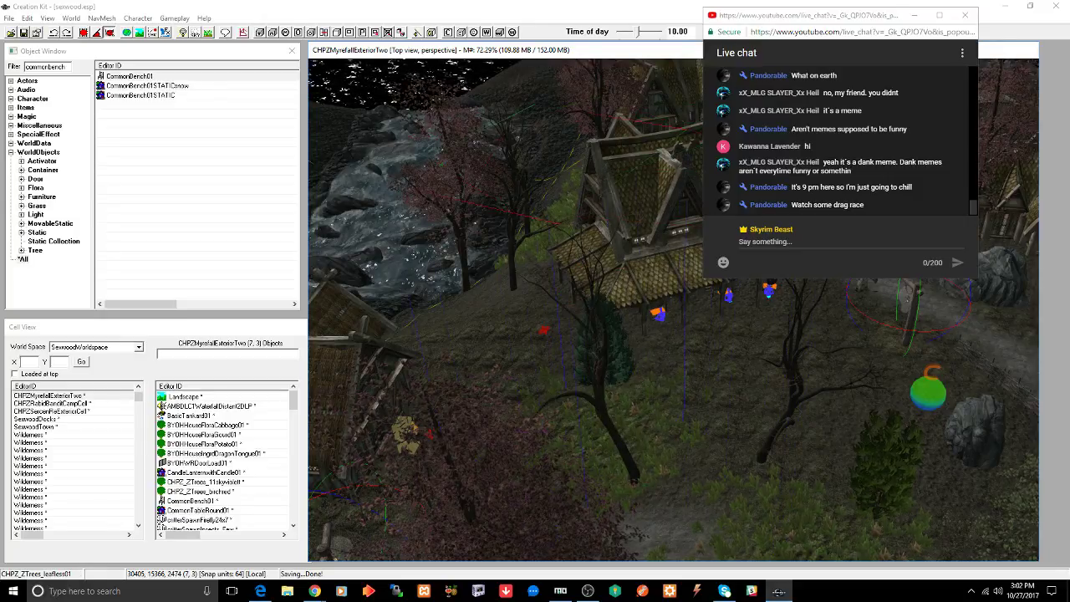
right_drag(597, 409, 644, 409)
shift+middle_drag(653, 428, 550, 415)
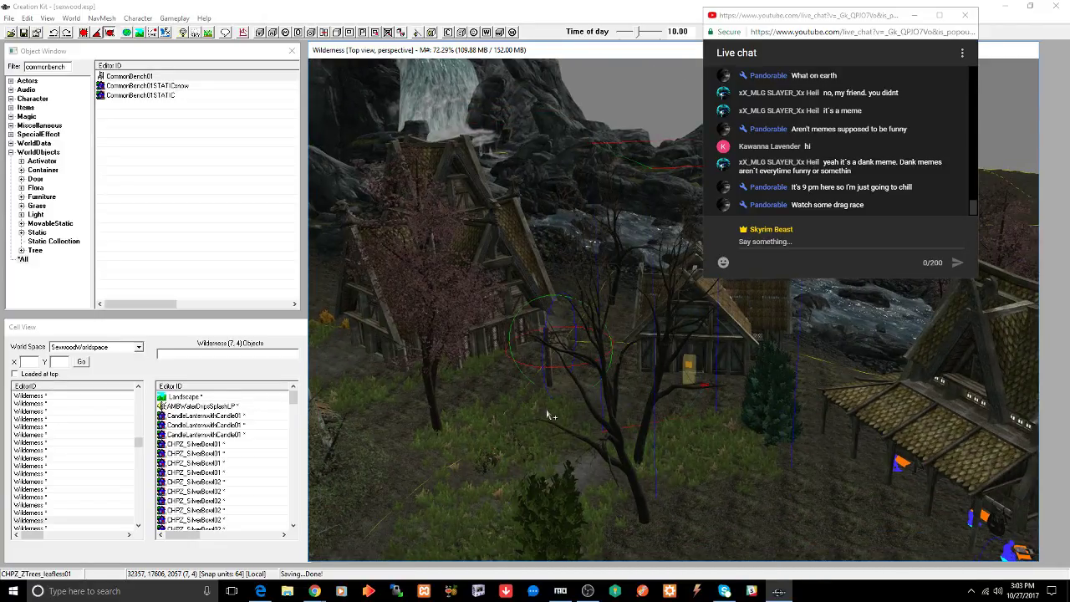
middle_drag(720, 450, 676, 385)
click(595, 412)
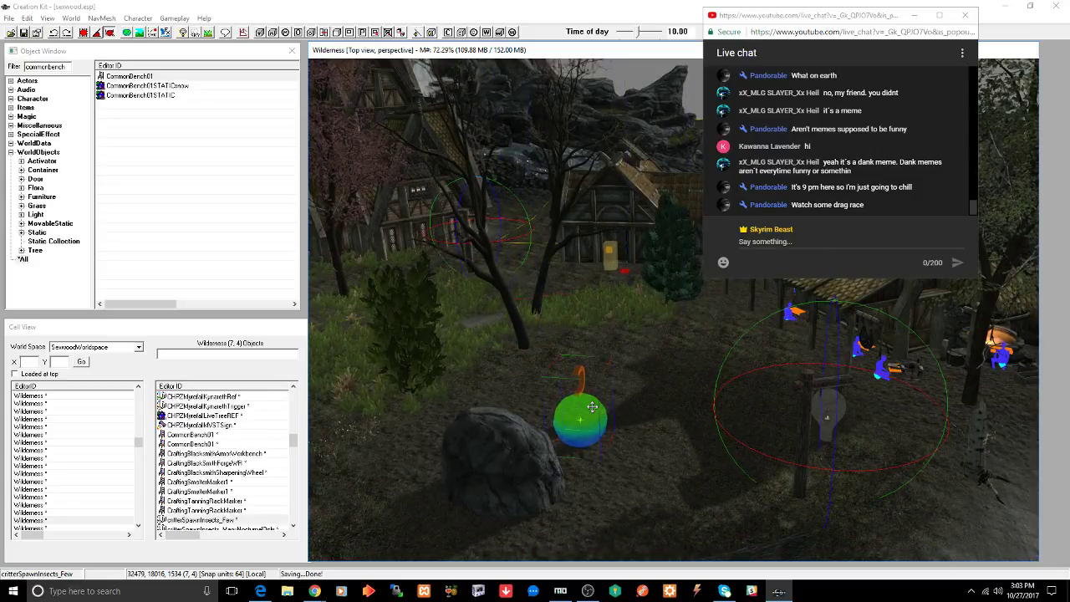
mouse_move(597, 420)
middle_down()
mouse_move(609, 442)
mouse_move(586, 435)
mouse_move(603, 438)
middle_up()
click(518, 483)
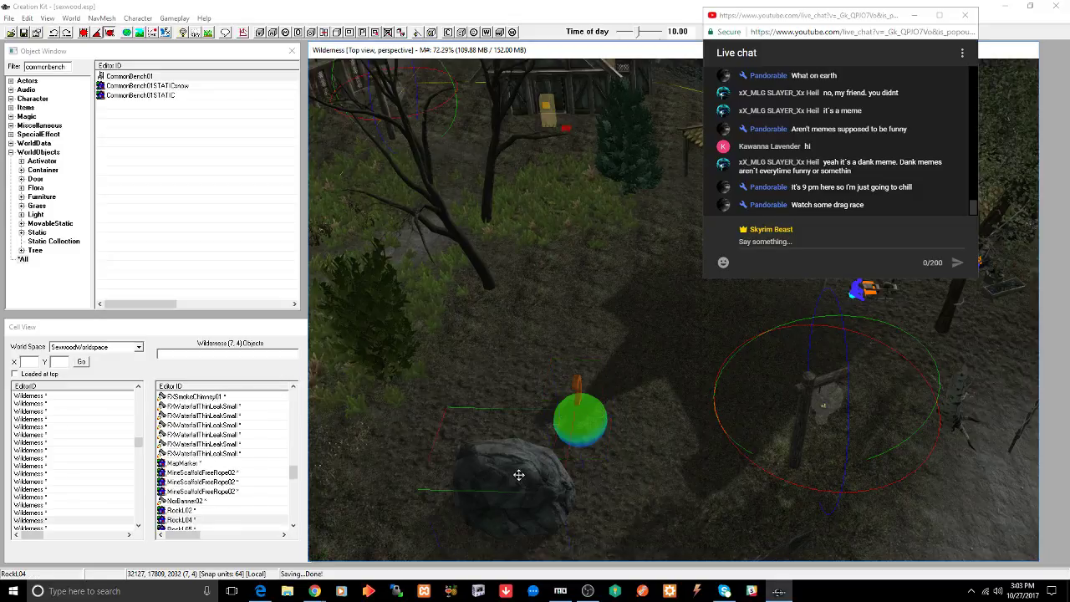
middle_drag(519, 487, 540, 478)
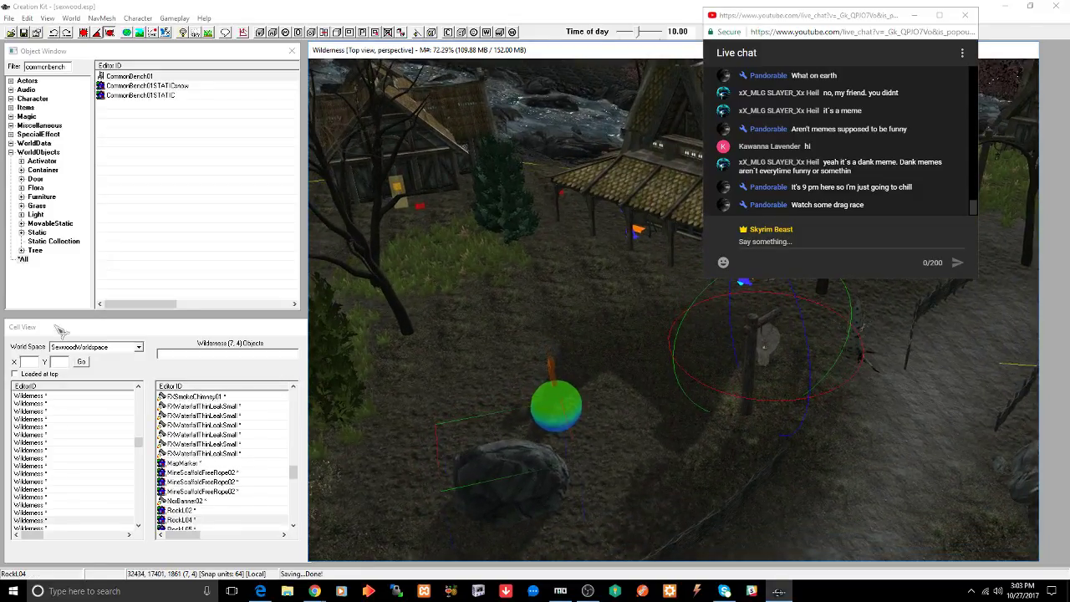
- Show the Tree objects, clear the "commonbench" filter and browse the list for plants and trees
click(38, 251)
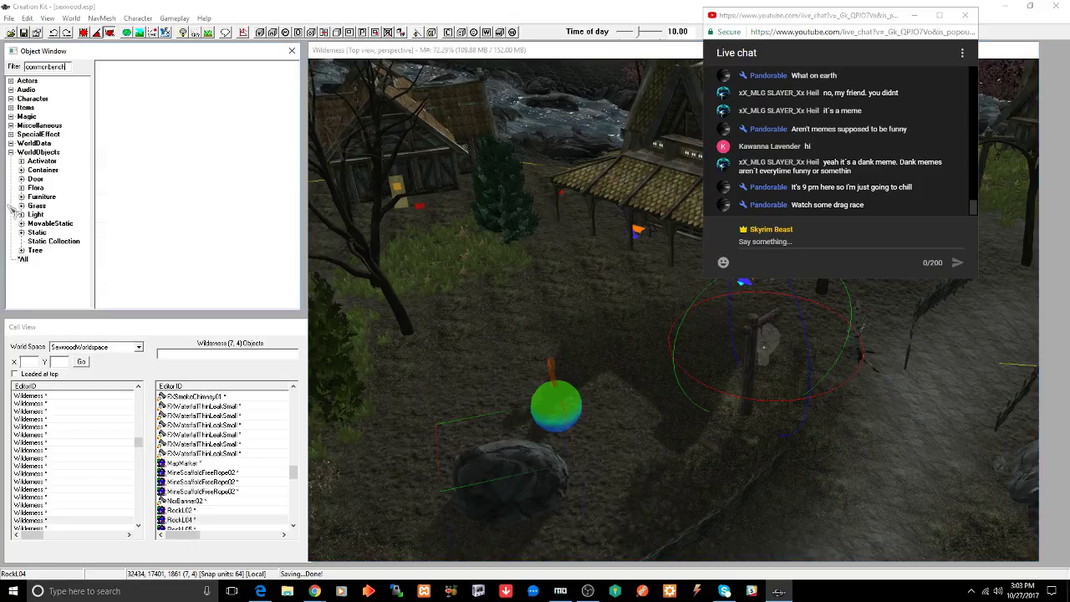
drag(67, 69, 8, 72)
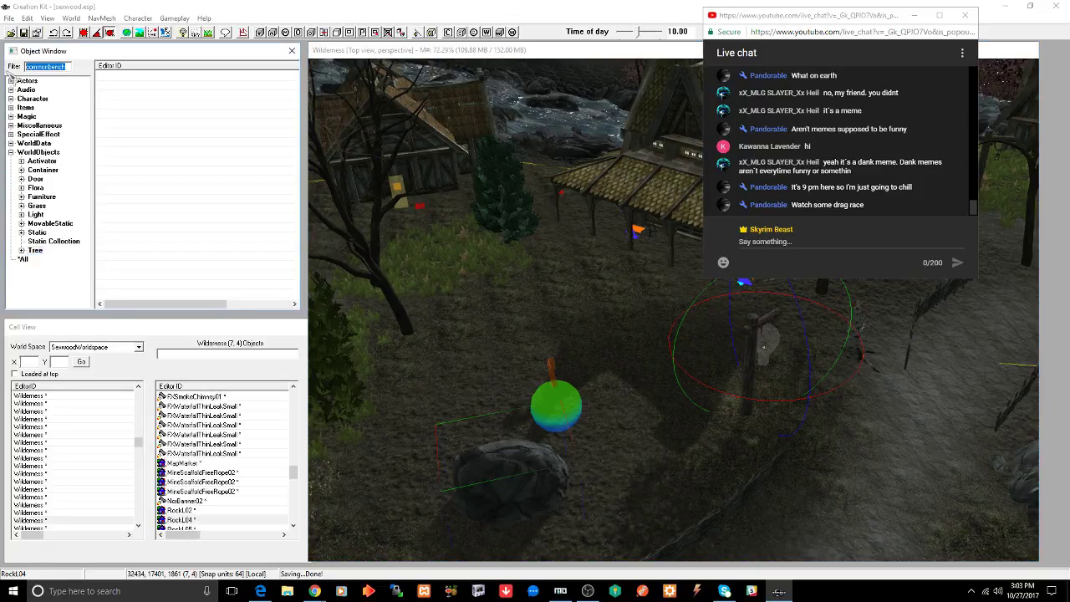
key(BackSpace)
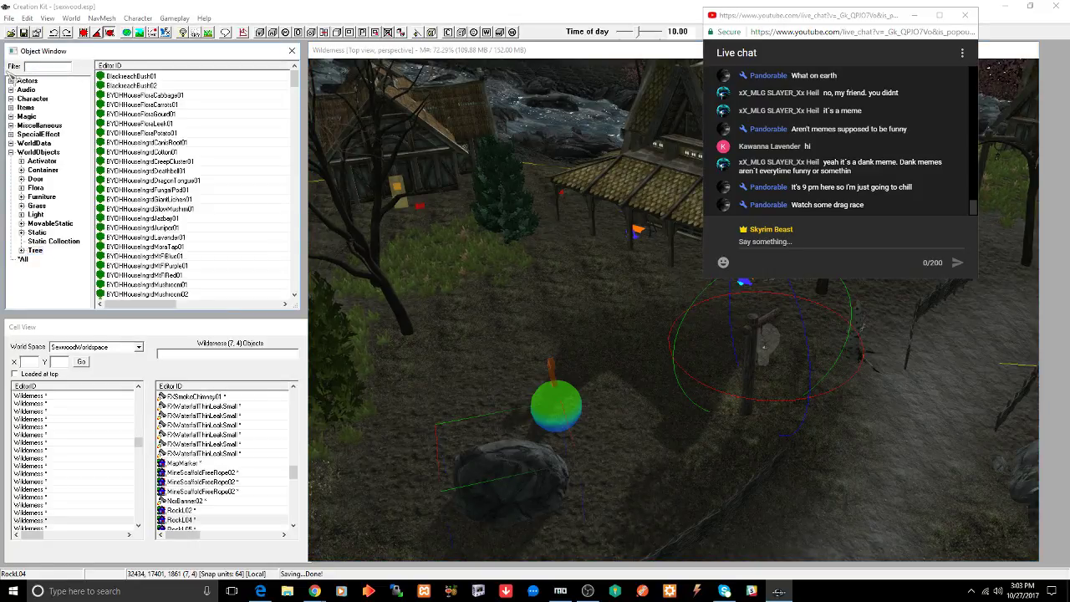
scroll(171, 167, down, 1)
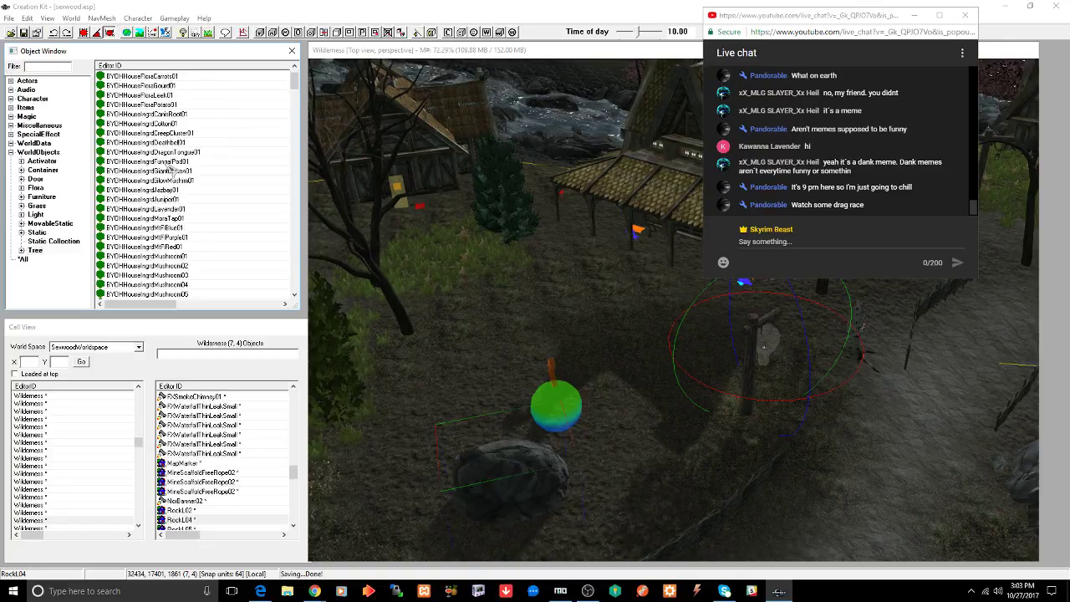
scroll(171, 170, down, 11)
scroll(172, 169, down, 5)
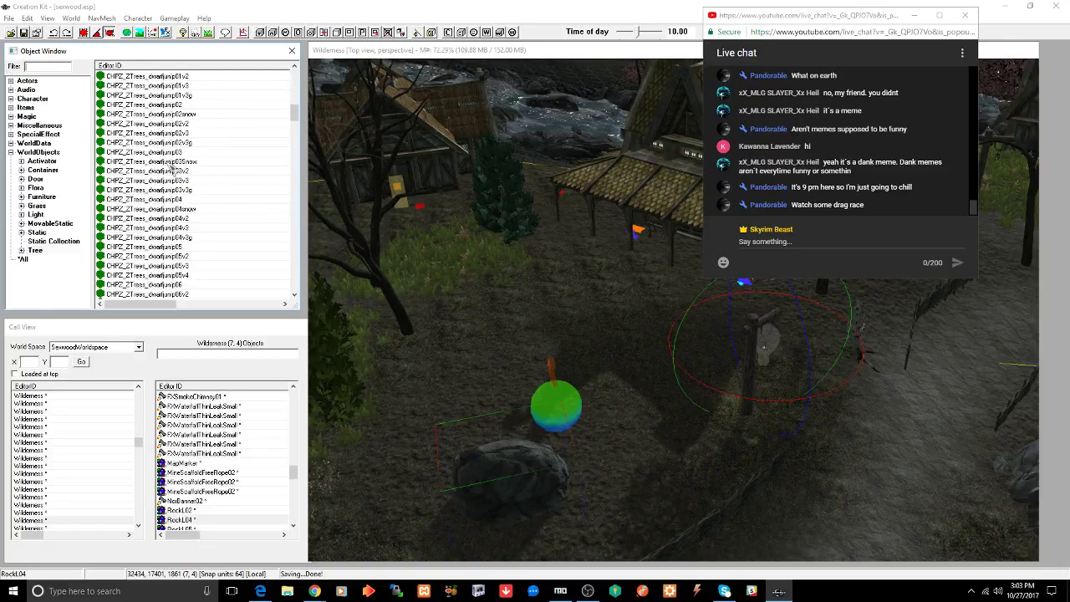
scroll(171, 168, down, 5)
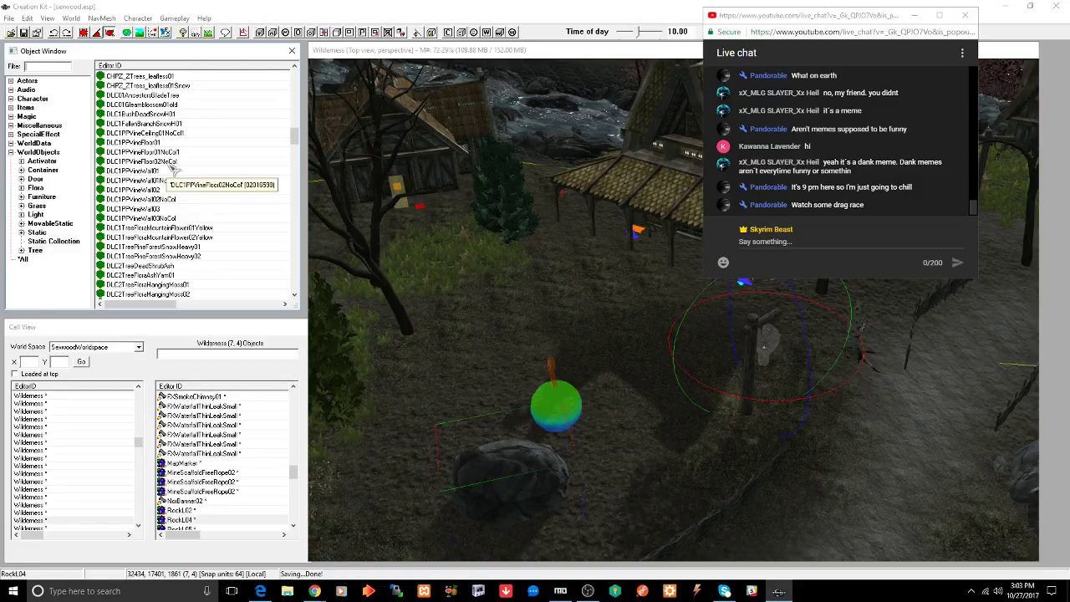
scroll(171, 167, down, 4)
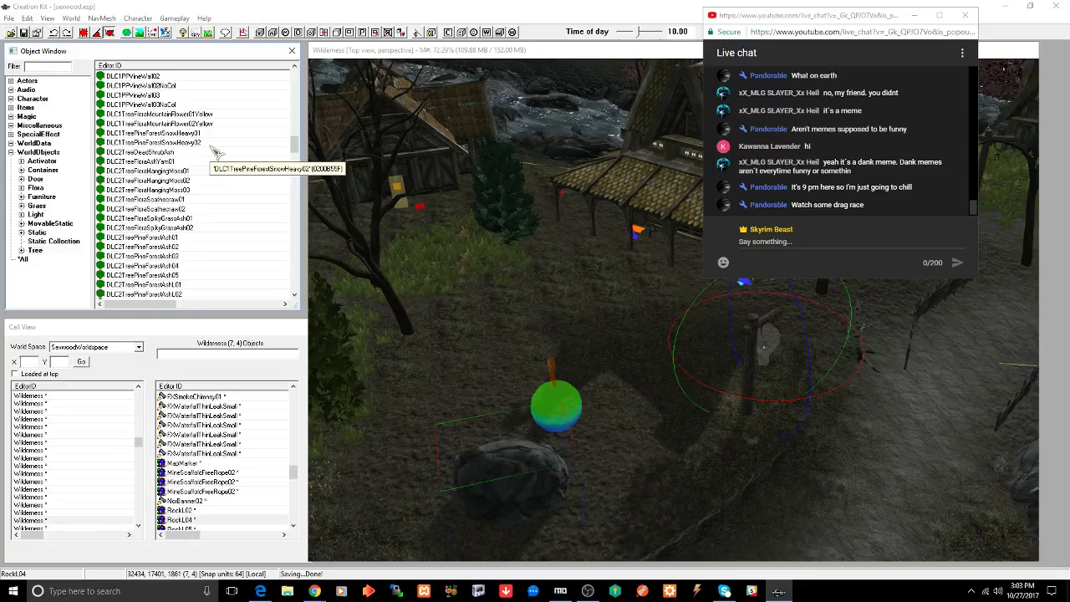
- Select the blacksmith house and inspect the ground in front of its porch up close
click(607, 191)
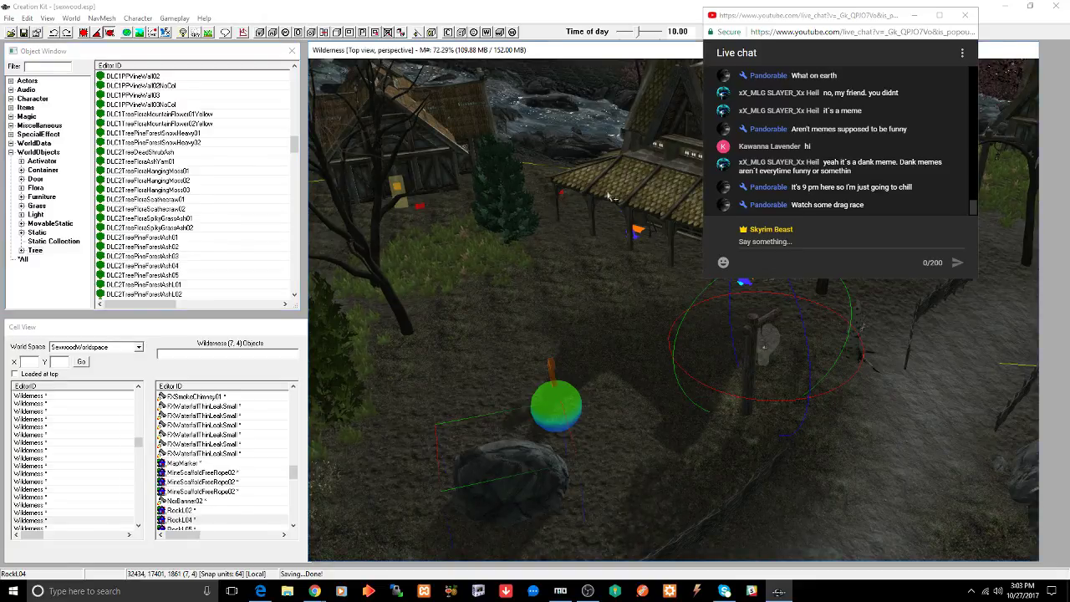
scroll(608, 191, up, 1)
scroll(606, 191, up, 6)
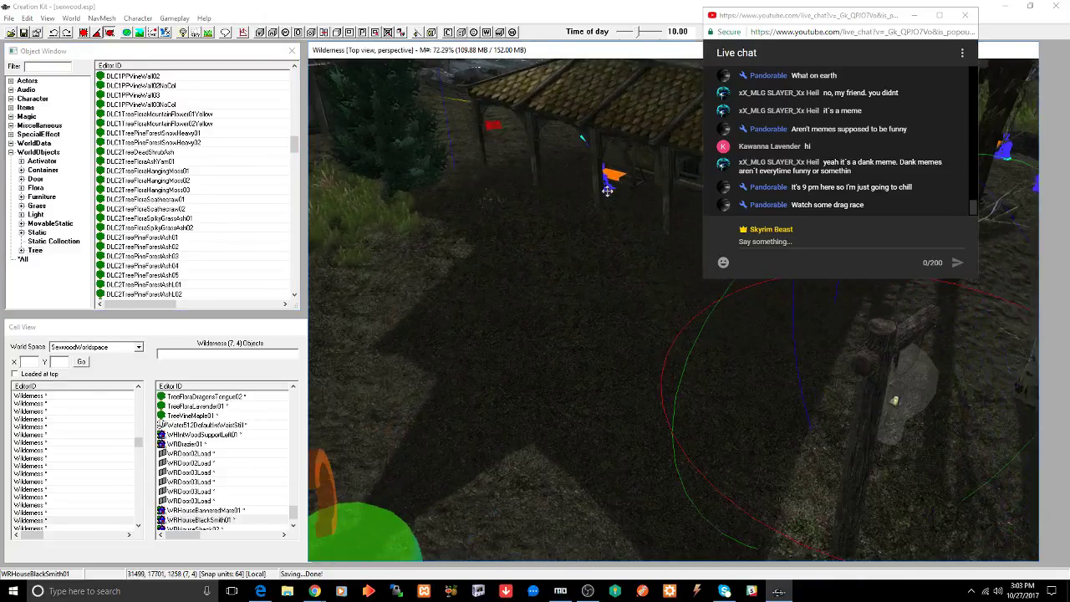
scroll(621, 178, down, 7)
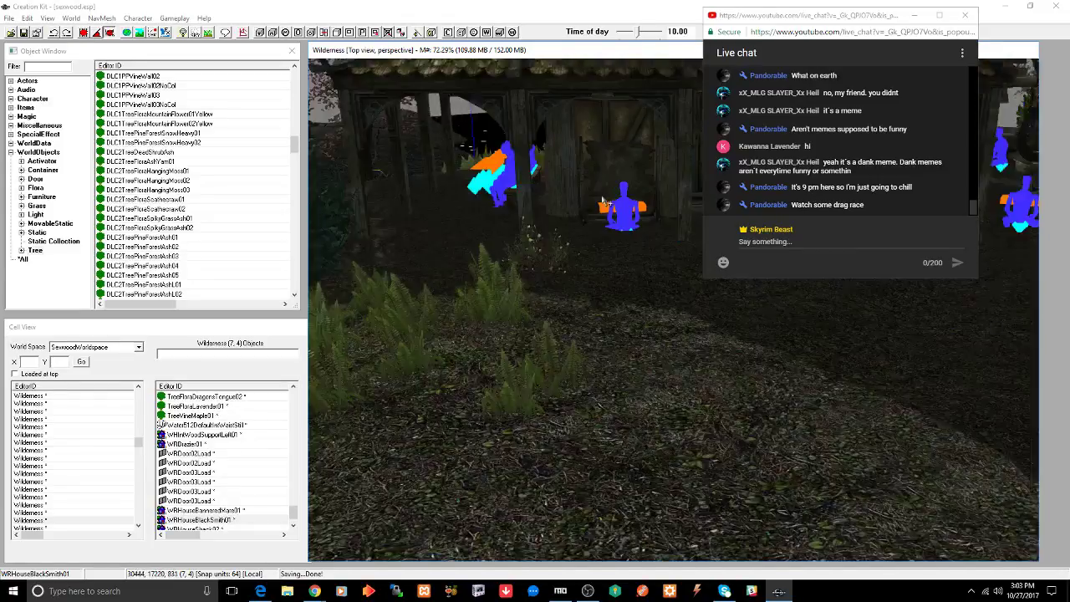
- Try DLC2TreeFloraHangingMoss01 on the blacksmith's porch roof above the bench and delete it
scroll(575, 219, up, 5)
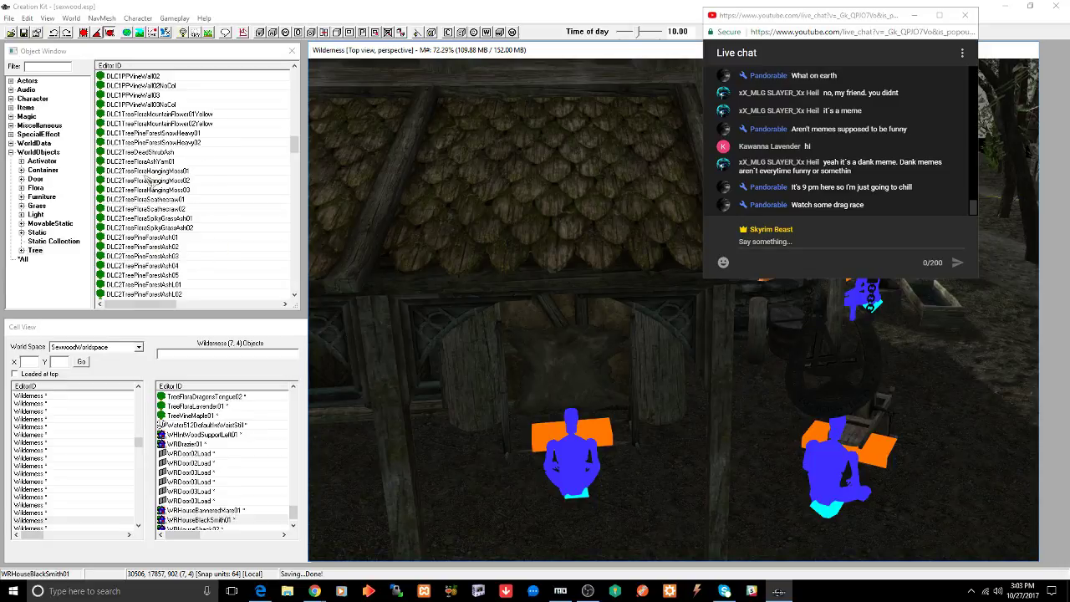
click(149, 171)
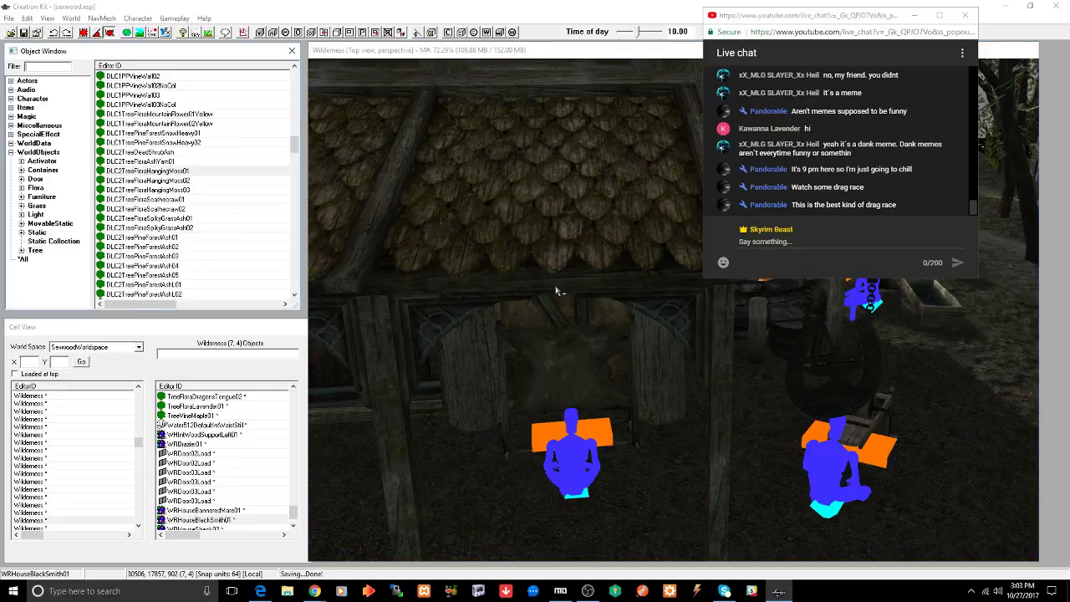
drag(559, 278, 556, 272)
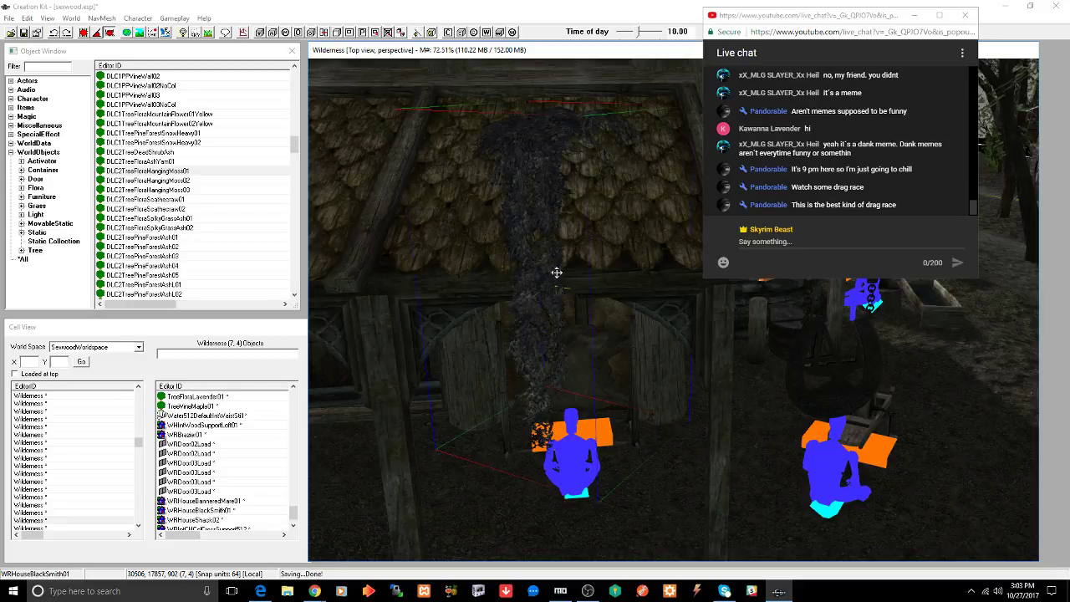
mouse_move(535, 222)
right_down()
mouse_move(606, 222)
mouse_move(533, 212)
right_up()
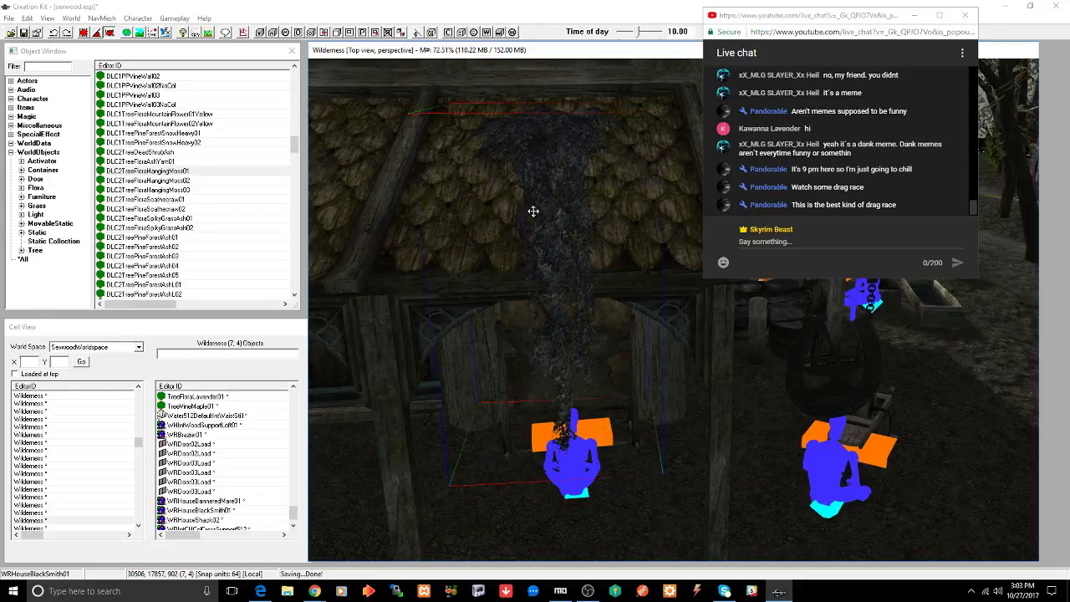
key(Delete)
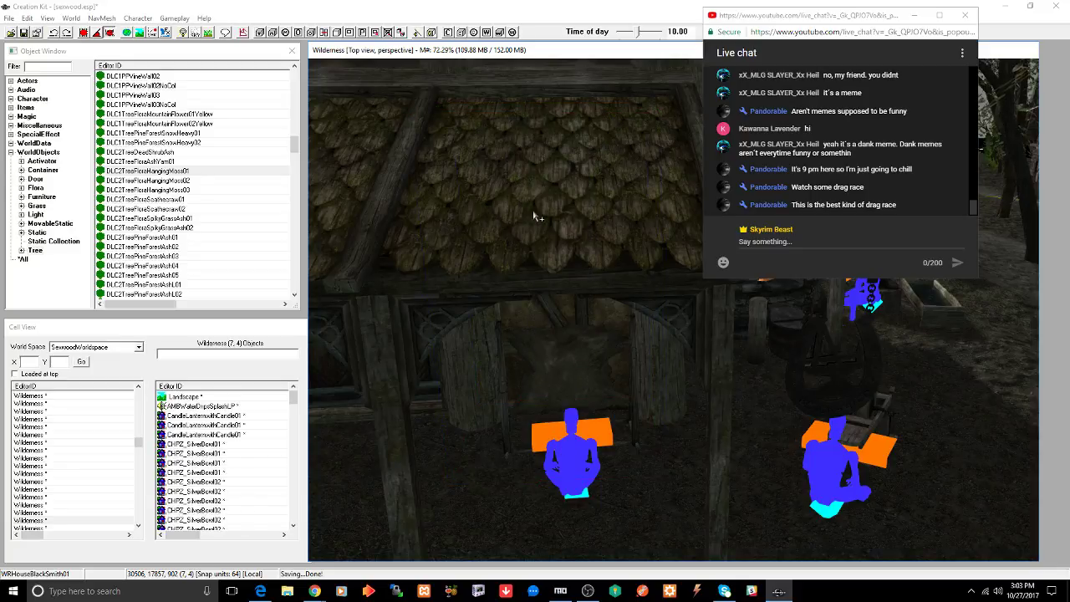
click(535, 213)
scroll(533, 211, down, 1)
shift+middle_drag(526, 218, 526, 221)
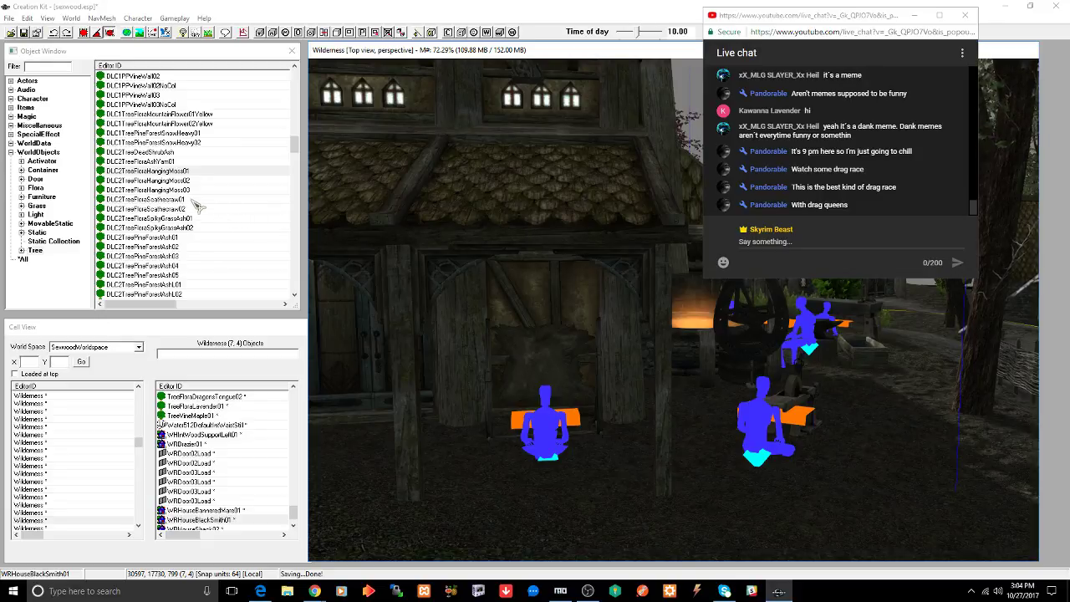
- Place TreeFloraHangingMoss01 at the blacksmith's porch and lower it so it hangs beneath the roof edge above the bench
scroll(198, 206, down, 5)
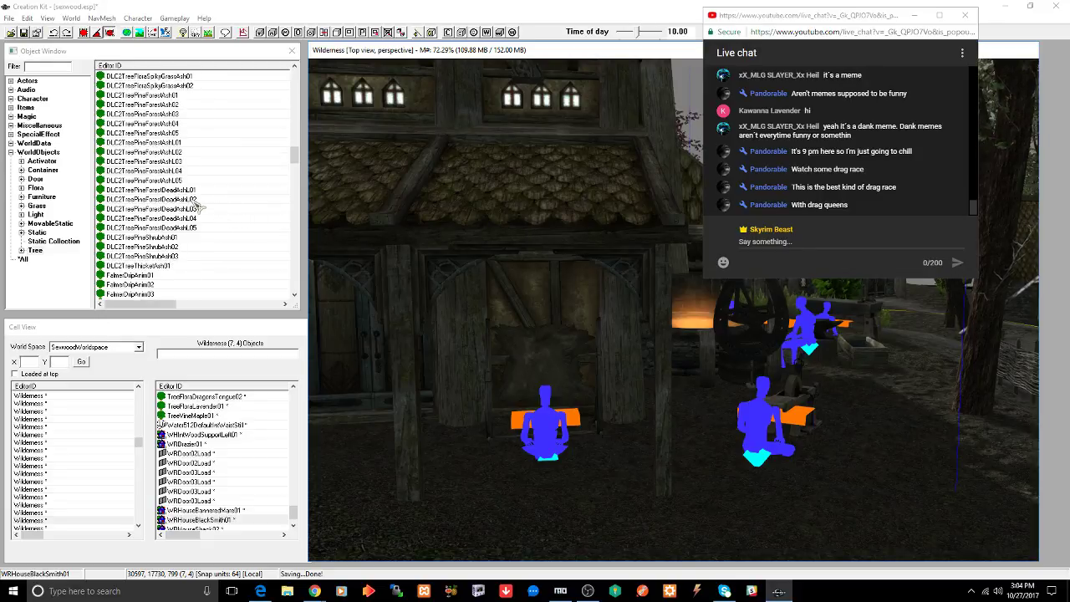
scroll(198, 207, down, 4)
scroll(198, 207, down, 3)
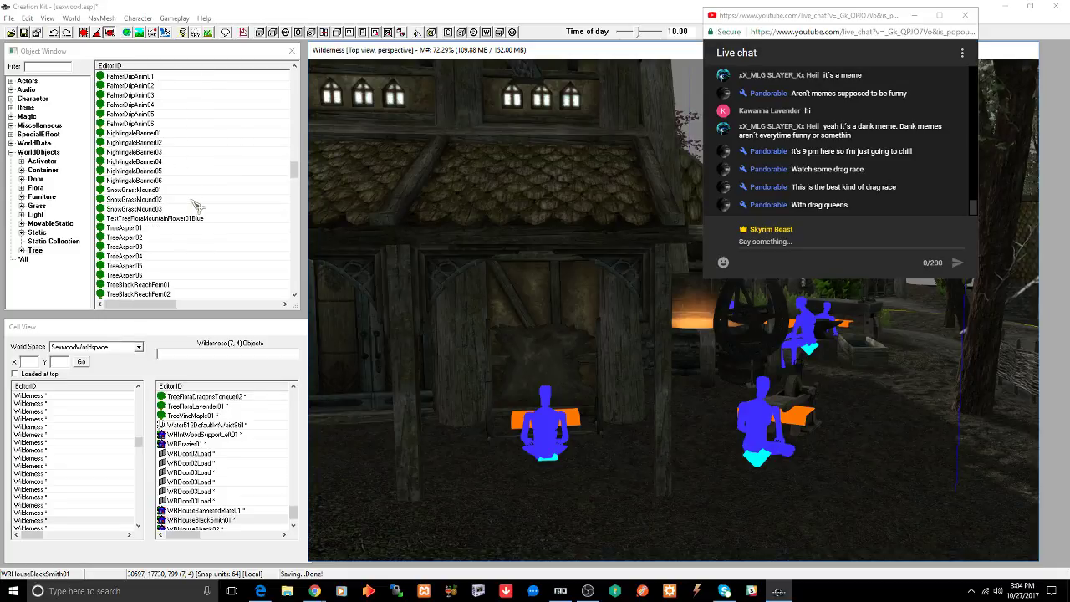
scroll(198, 206, down, 3)
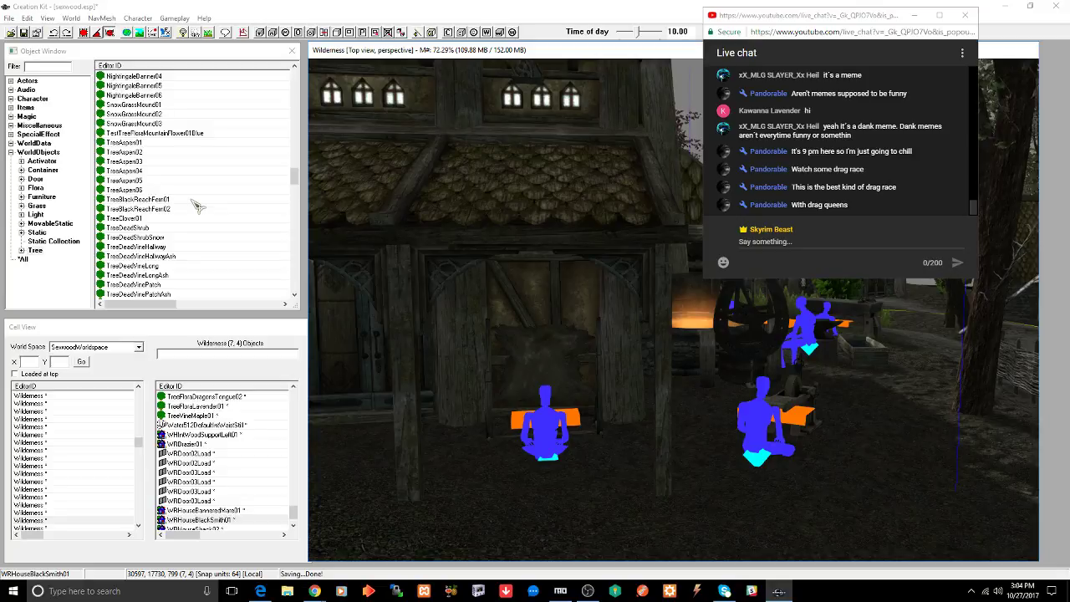
click(128, 144)
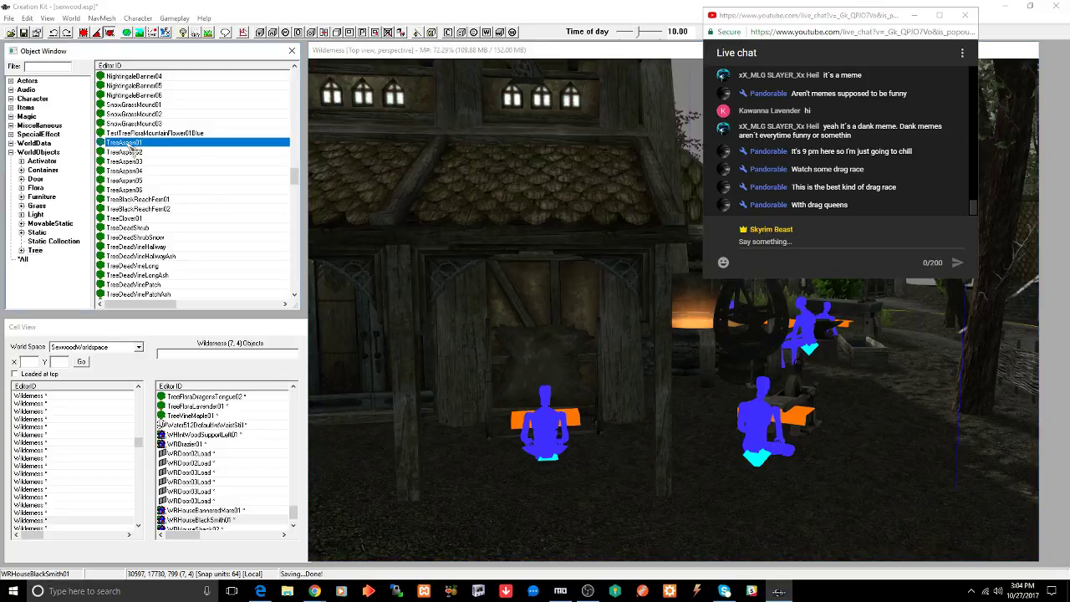
scroll(191, 180, down, 4)
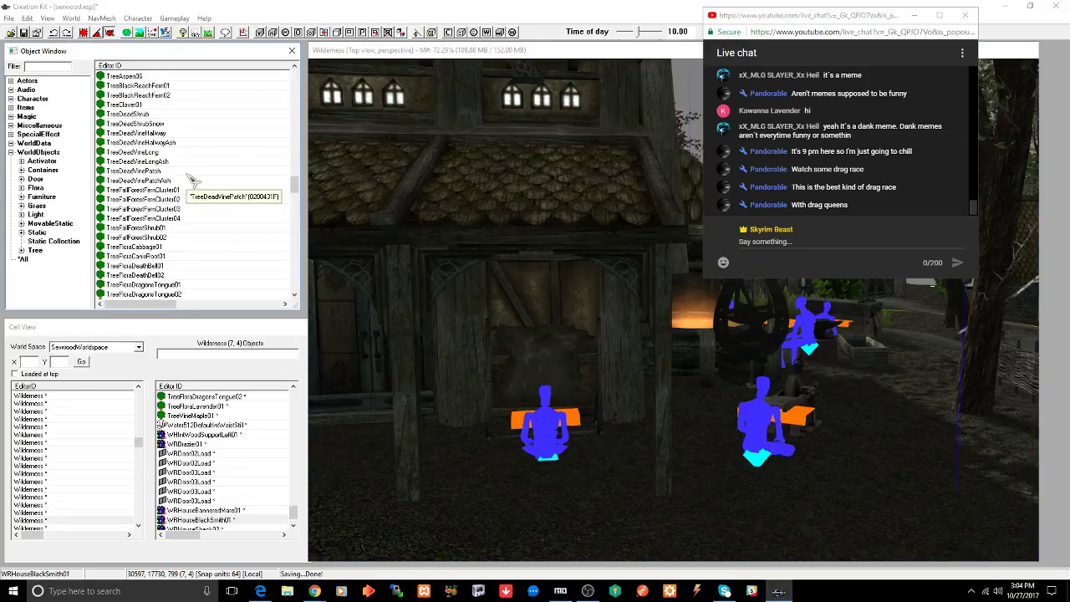
scroll(190, 179, down, 4)
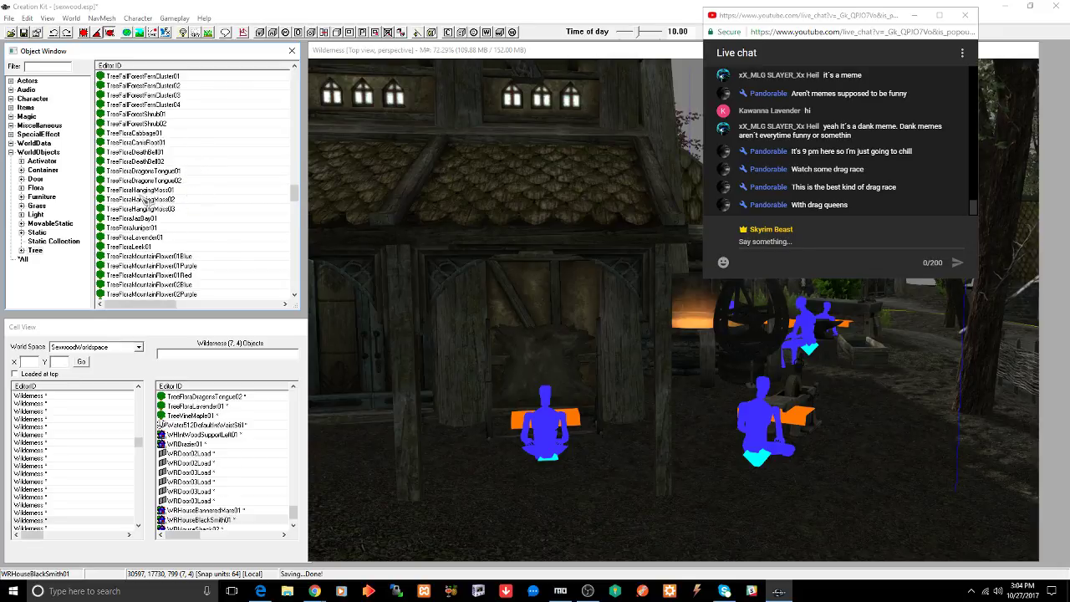
drag(147, 191, 535, 244)
right_drag(515, 183, 552, 182)
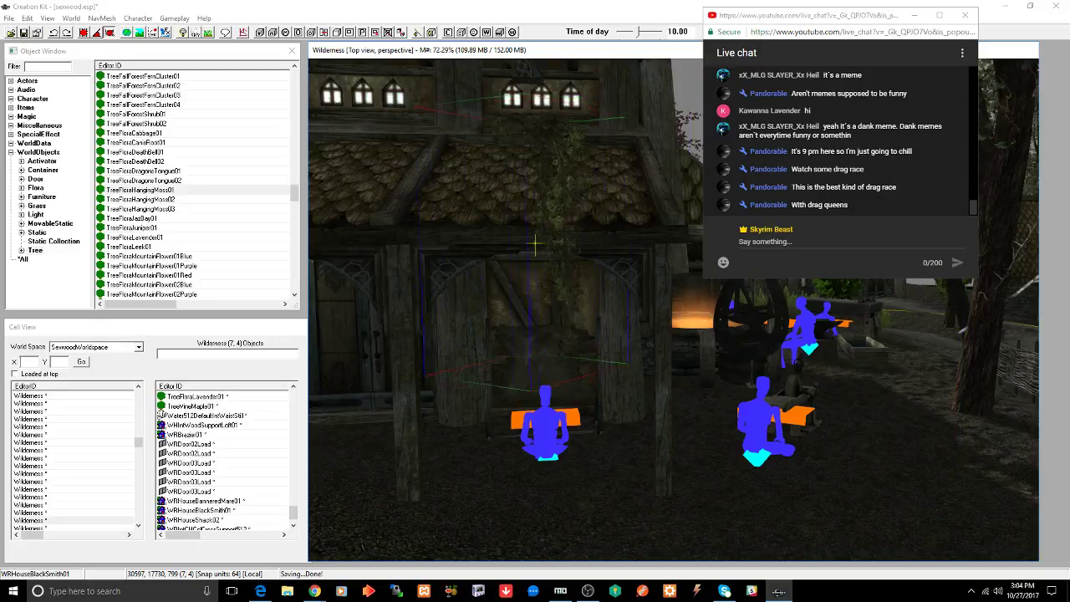
drag(535, 243, 535, 361)
drag(541, 179, 541, 167)
drag(533, 158, 538, 245)
mouse_move(539, 246)
shift+middle_down()
mouse_move(559, 248)
mouse_move(494, 243)
mouse_move(540, 243)
mouse_move(523, 253)
mouse_move(553, 258)
shift+middle_up()
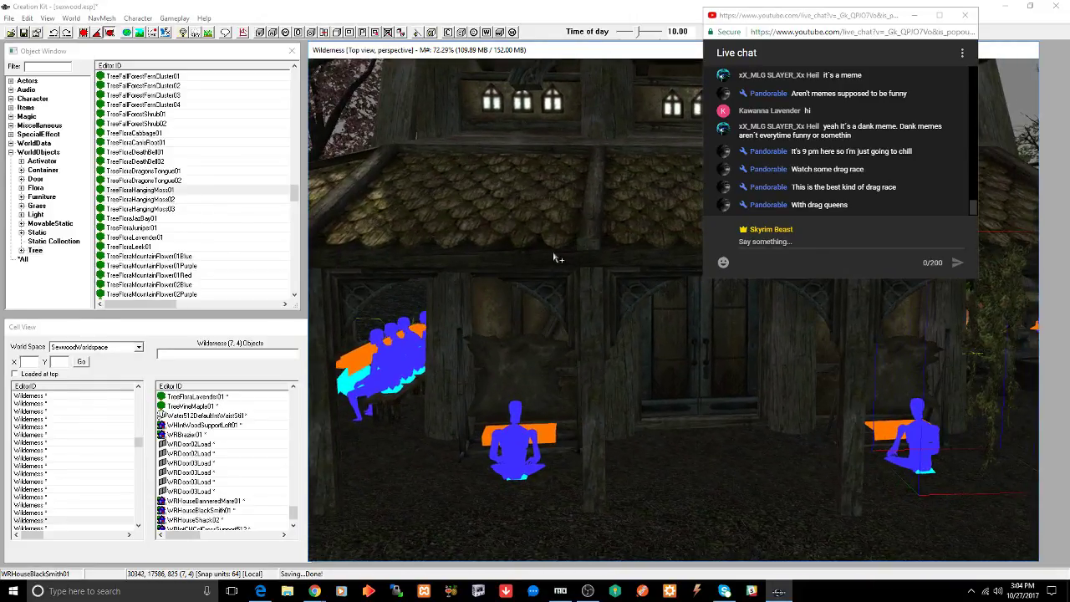
- Place TreeFloraHangingMoss02 above the bench on the other side of the porch doors, lower it beneath the roof beam and save the plugin
click(172, 200)
drag(541, 274, 451, 263)
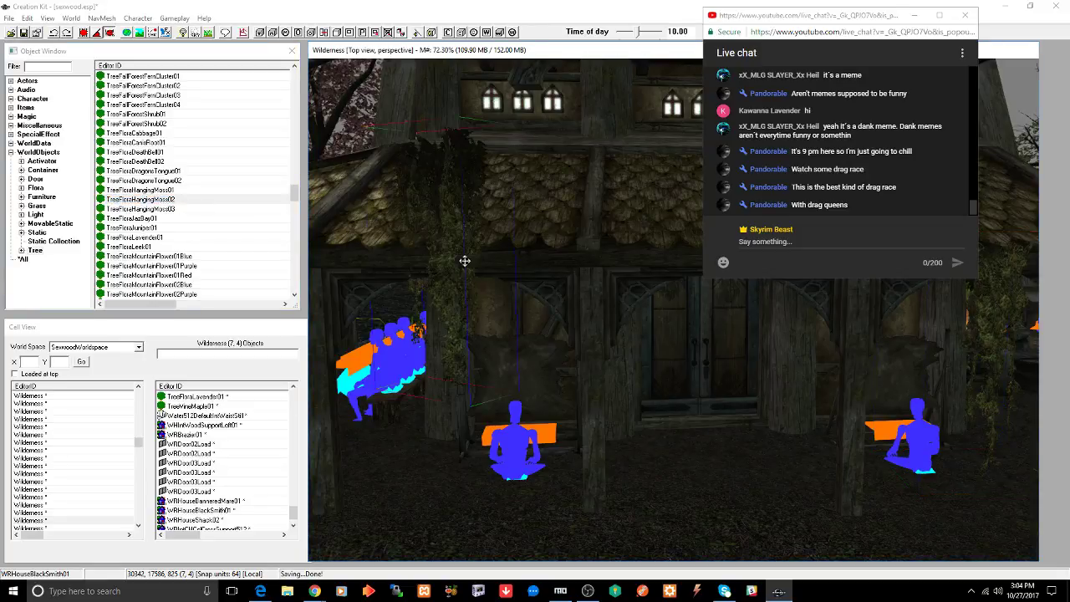
shift+middle_drag(447, 207, 465, 236)
right_drag(458, 251, 478, 251)
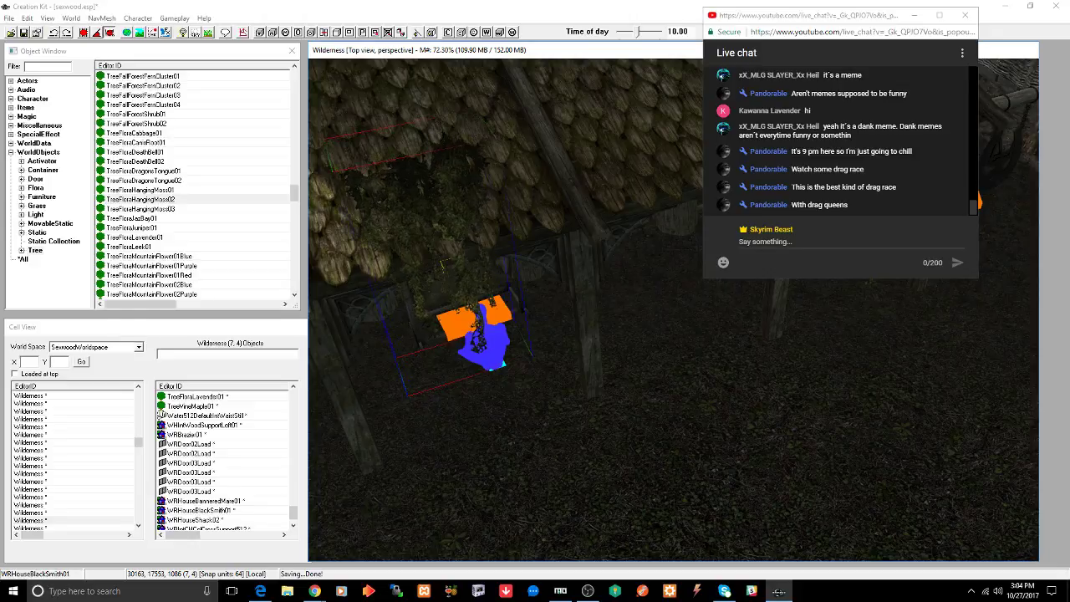
key(z)
drag(448, 180, 466, 258)
mouse_move(466, 259)
shift+middle_down()
mouse_move(504, 248)
mouse_move(449, 251)
shift+middle_up()
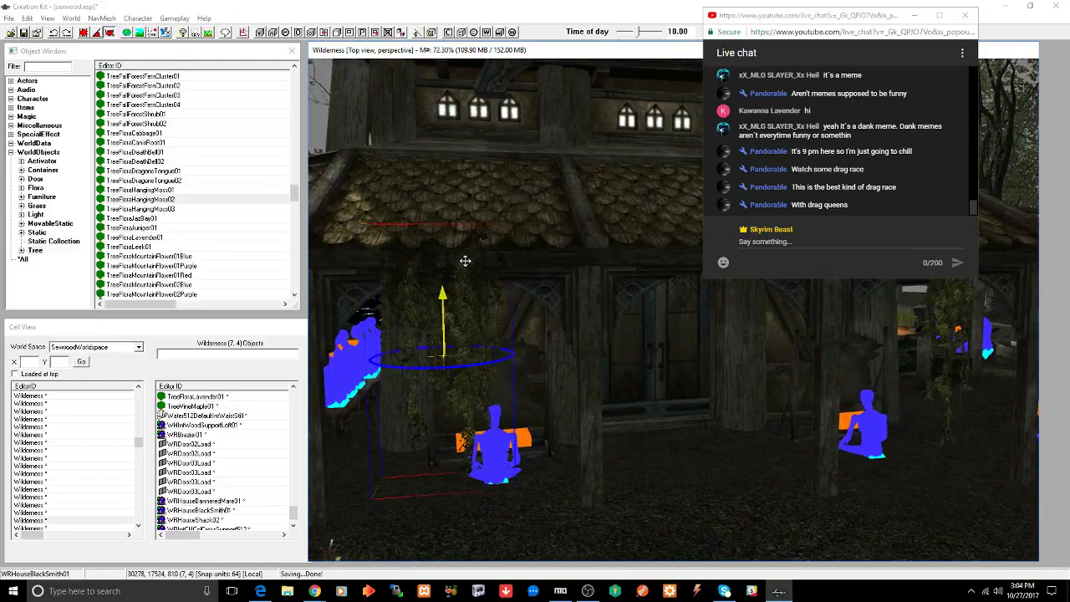
drag(461, 263, 479, 271)
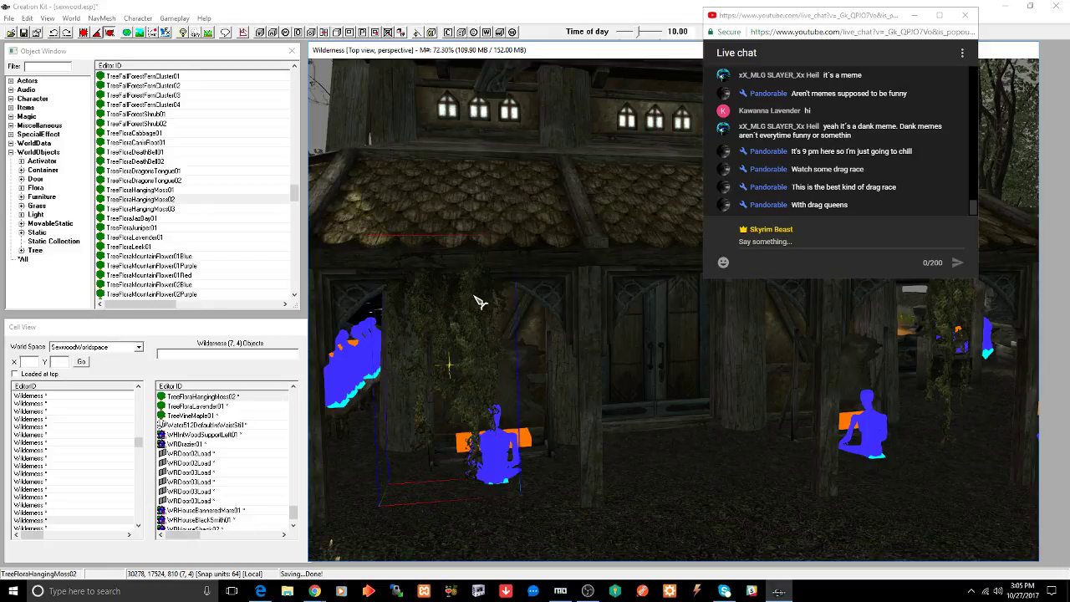
drag(476, 298, 480, 295)
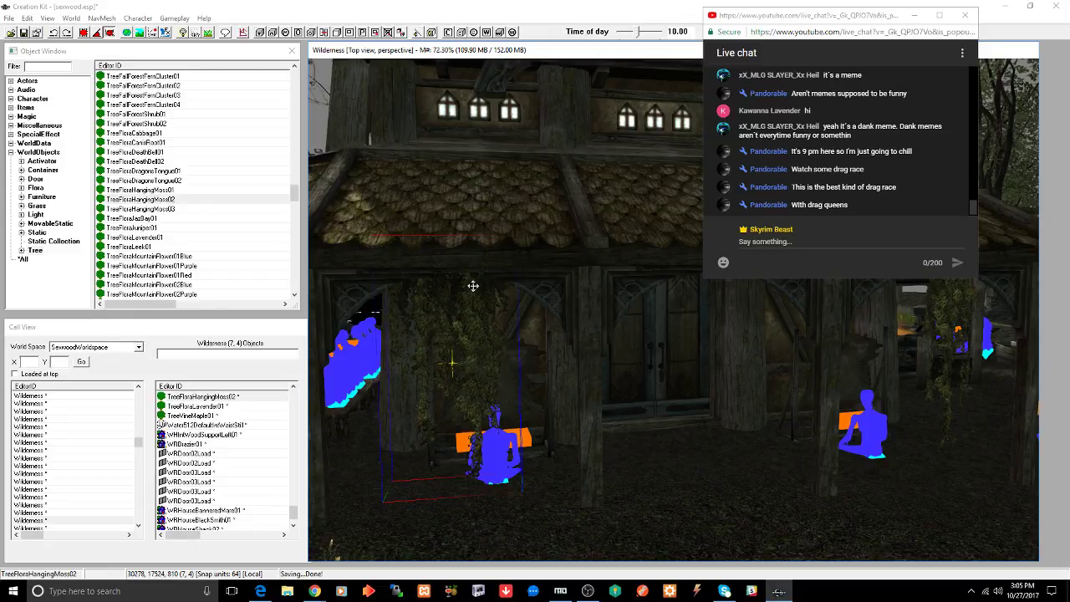
key(ctrl+s)
- Place TreeFloraHangingMoss03 at the arch on the porch's end and lower it so it hangs beside the outer post
middle_drag(455, 290, 71, 185)
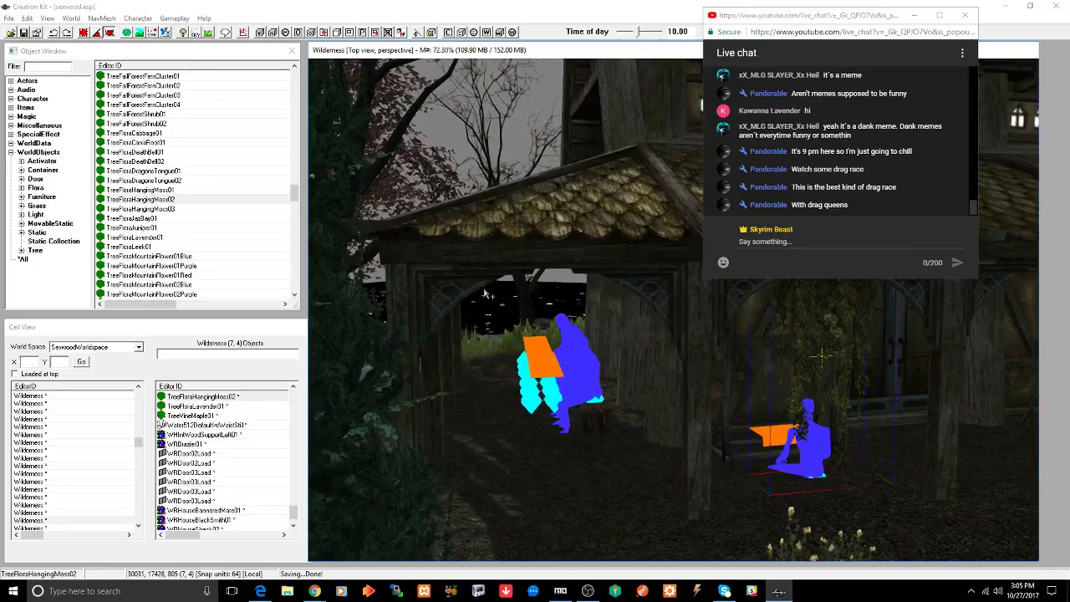
click(149, 209)
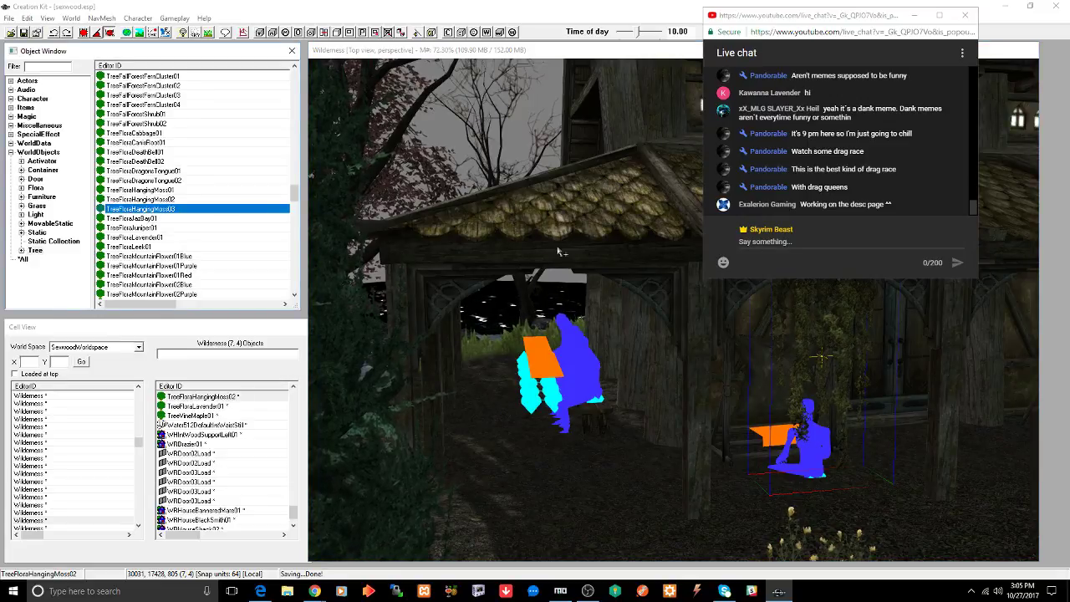
drag(558, 258, 557, 253)
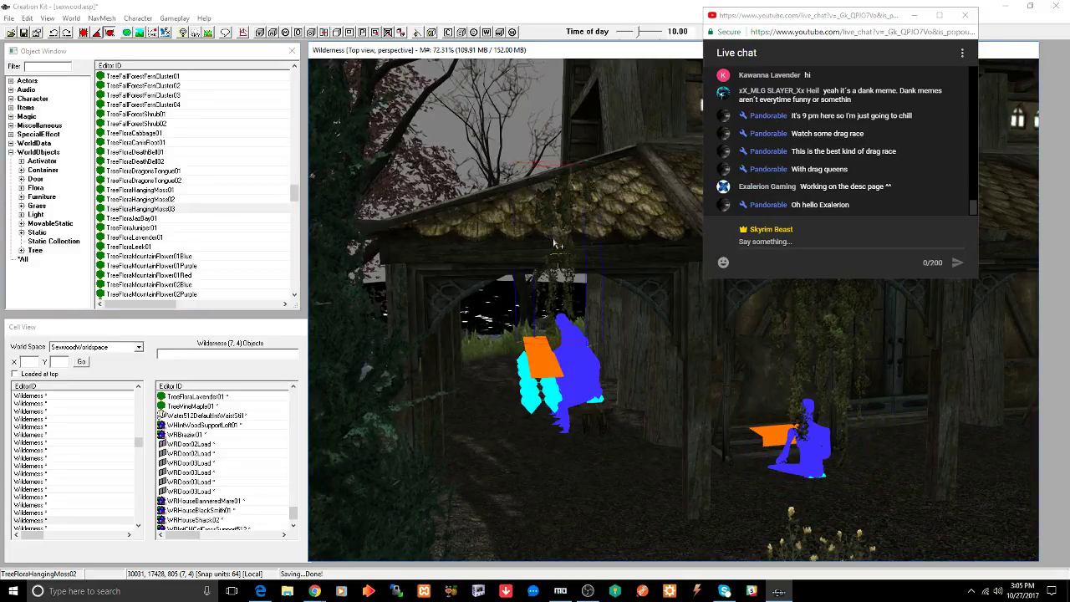
shift+middle_drag(554, 239, 553, 264)
right_drag(559, 210, 579, 198)
key(z)
drag(555, 203, 576, 258)
scroll(566, 252, down, 10)
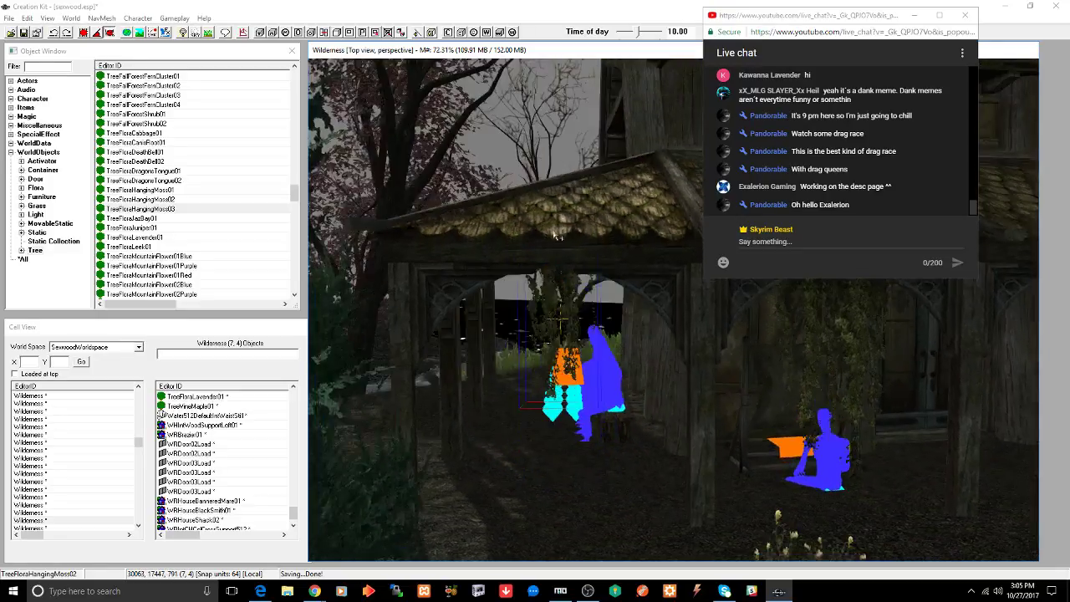
drag(575, 285, 537, 285)
shift+middle_drag(537, 285, 505, 301)
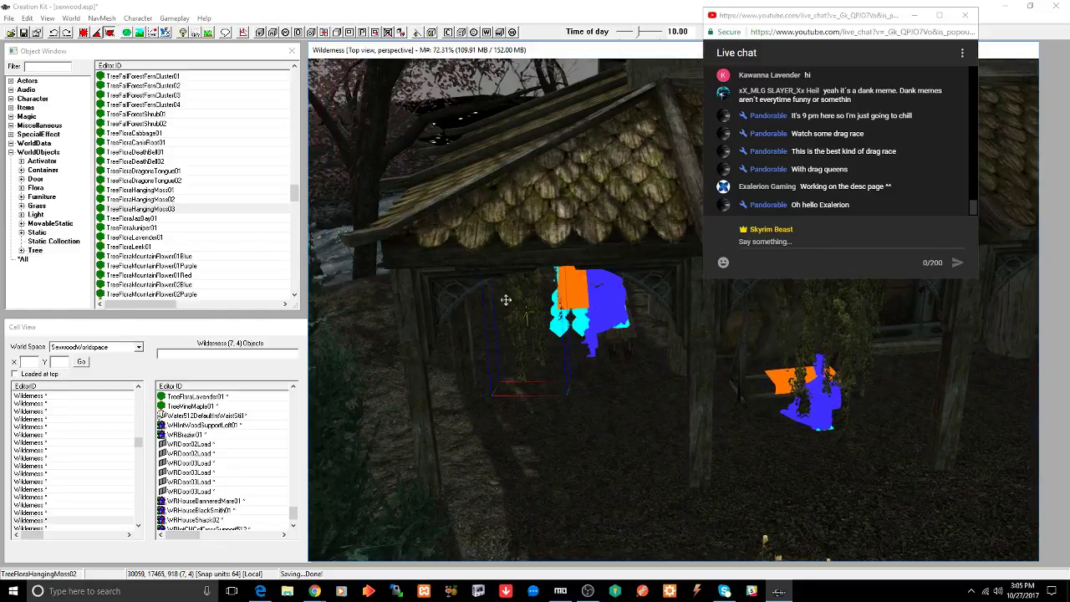
- Add TreeFloraHangingMoss02 to the same end arch and lower it beneath the beam near the inner post
click(172, 201)
drag(620, 259, 618, 258)
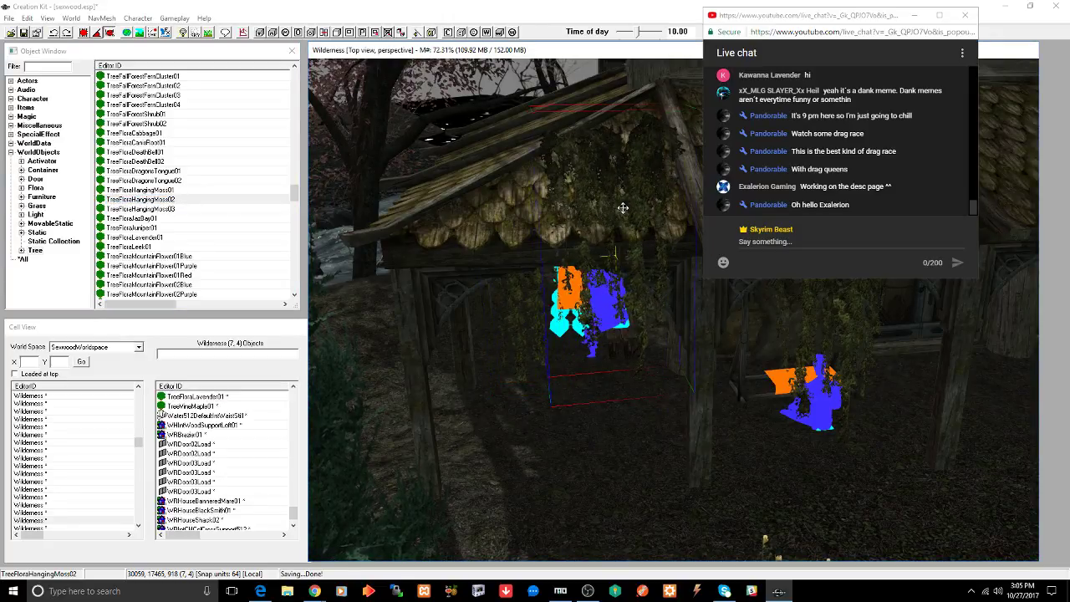
key(z)
drag(629, 187, 633, 294)
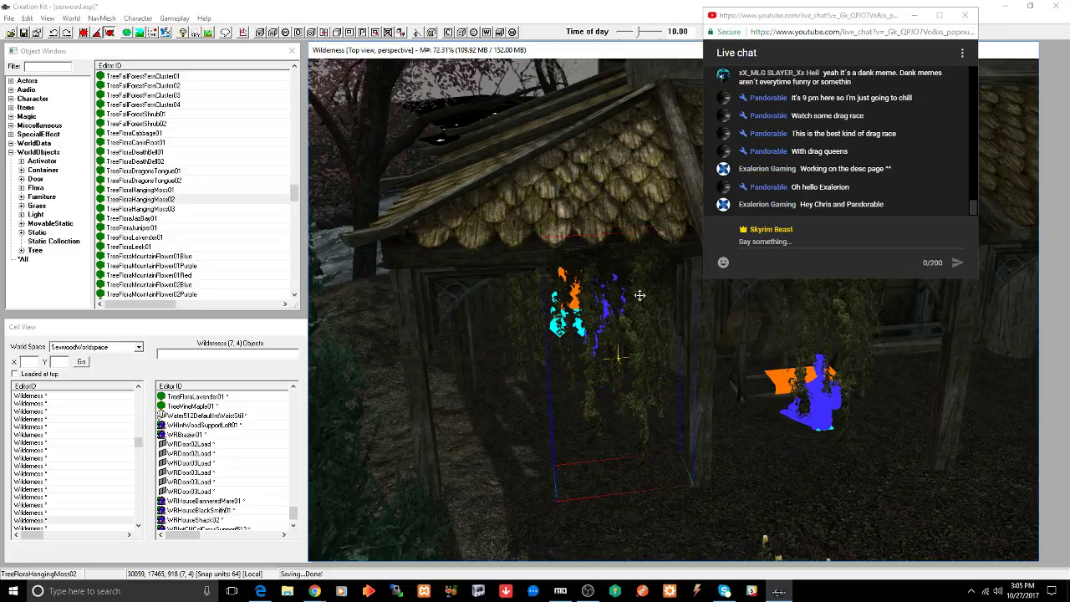
drag(642, 298, 636, 288)
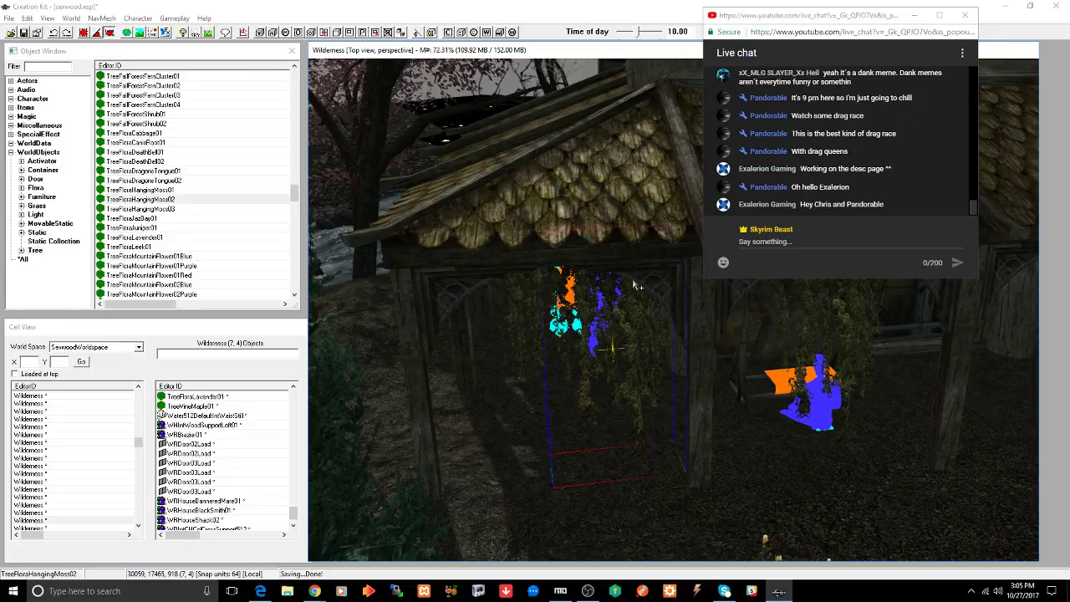
shift+middle_drag(633, 285, 560, 293)
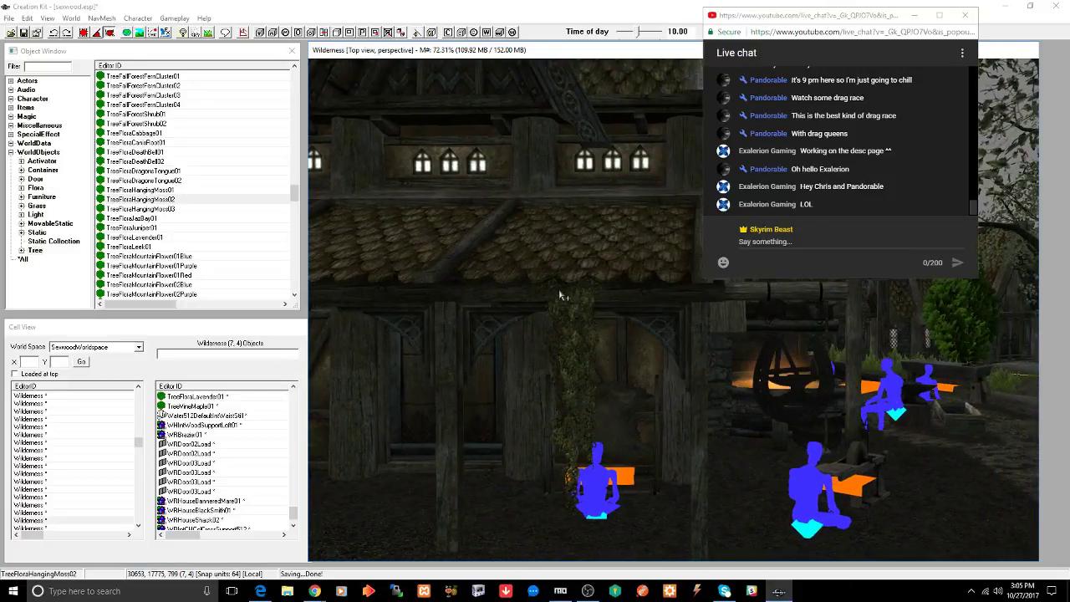
middle_drag(633, 302, 669, 321)
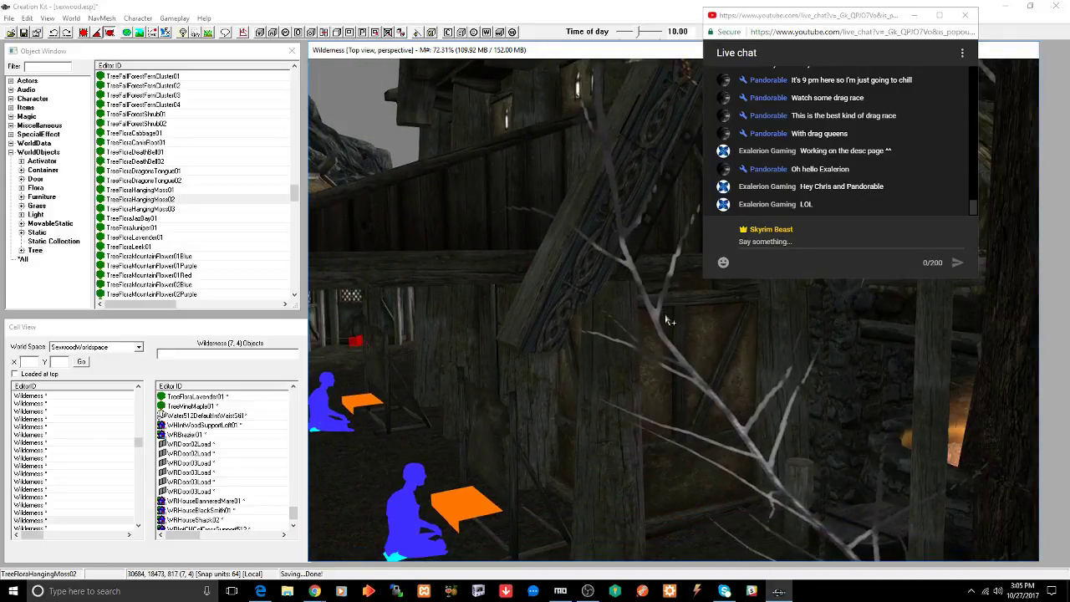
click(658, 324)
key(1)
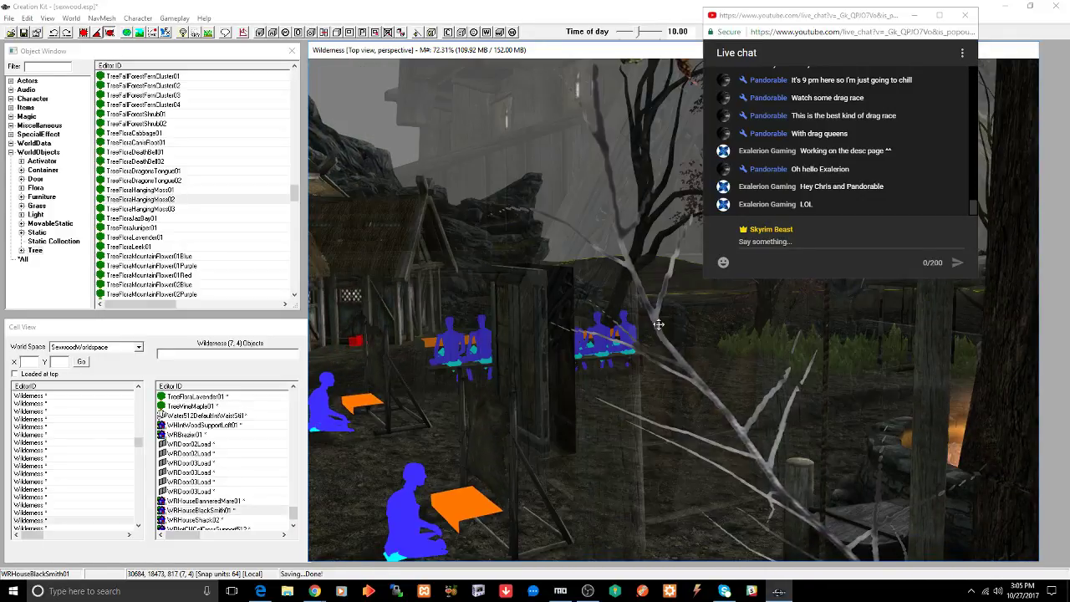
key(1)
key(1)
scroll(659, 324, down, 5)
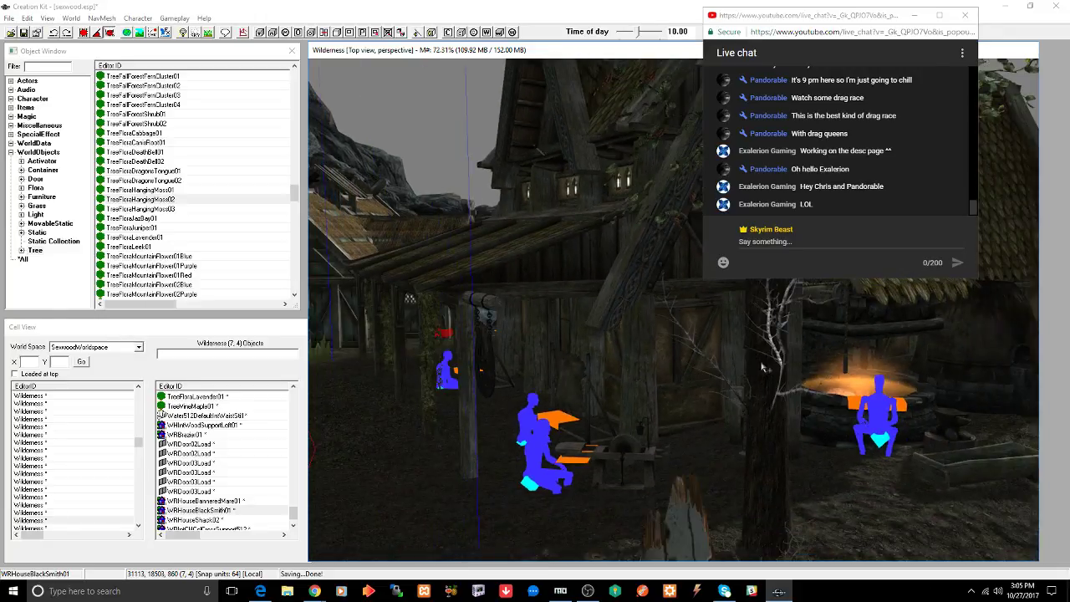
- Hide the birch tree that blocks the view of the blacksmith house's side wall beside the smelter
click(758, 391)
key(1)
scroll(698, 374, up, 3)
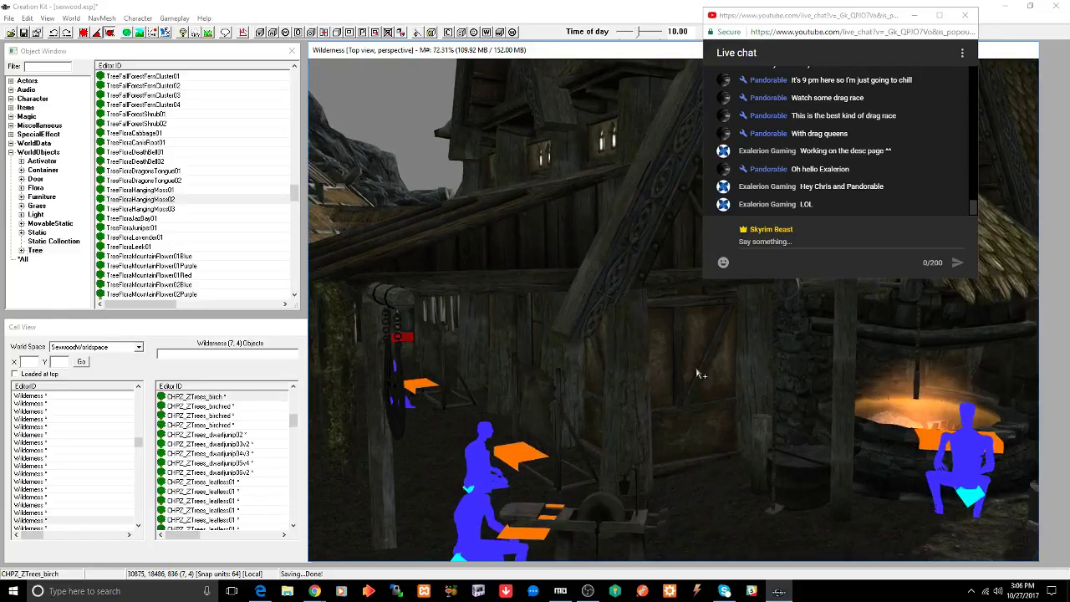
- Place TreeFloraHangingMoss02 on the house's side wall beside the forge, lower and turn it beneath the cross beam, and save the plugin
scroll(698, 374, up, 4)
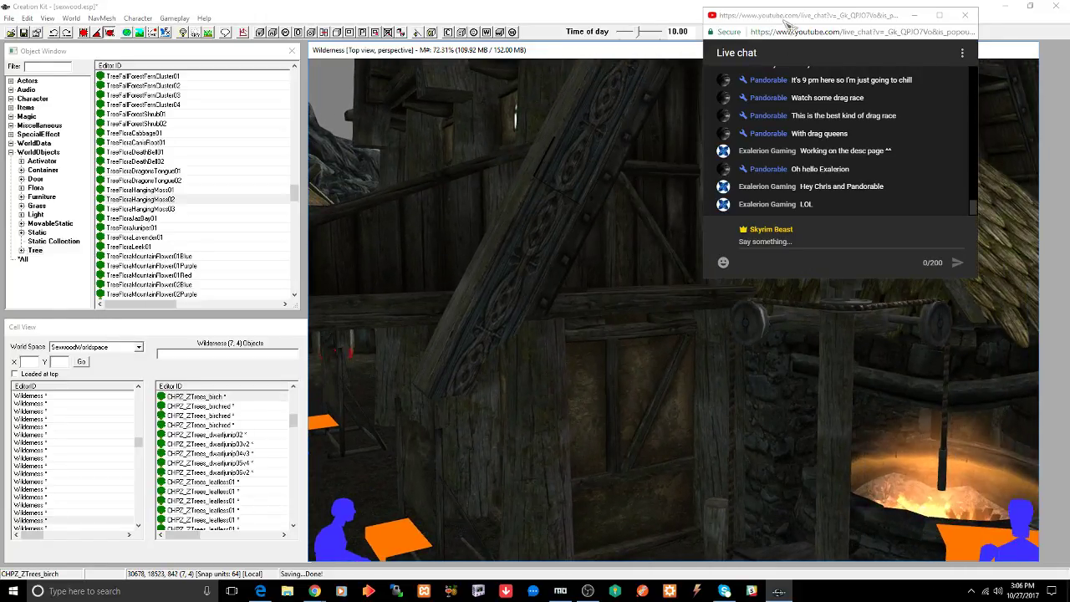
drag(786, 23, 869, 21)
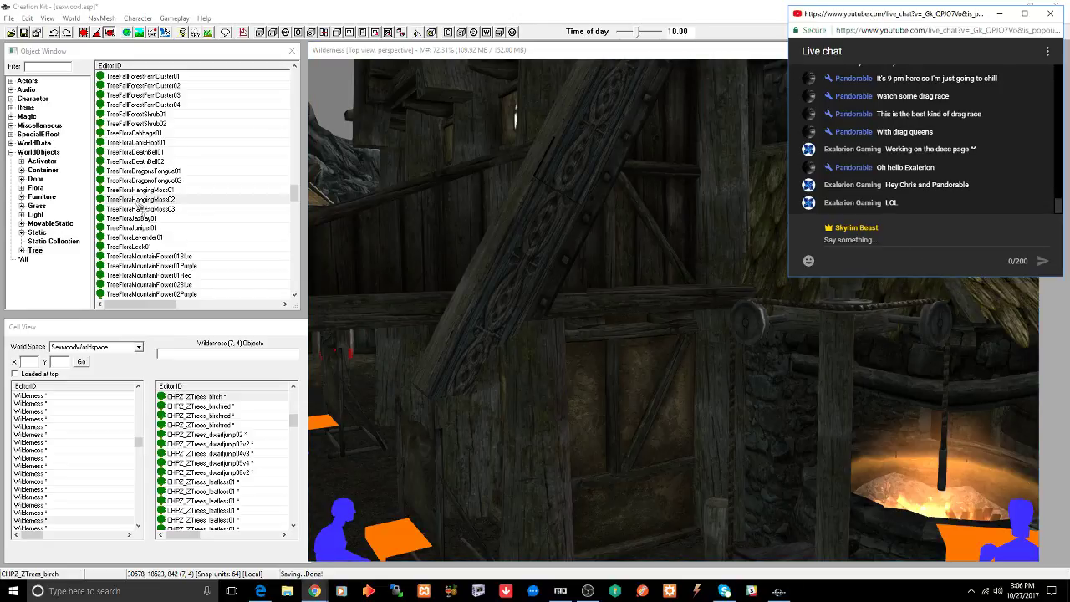
click(153, 199)
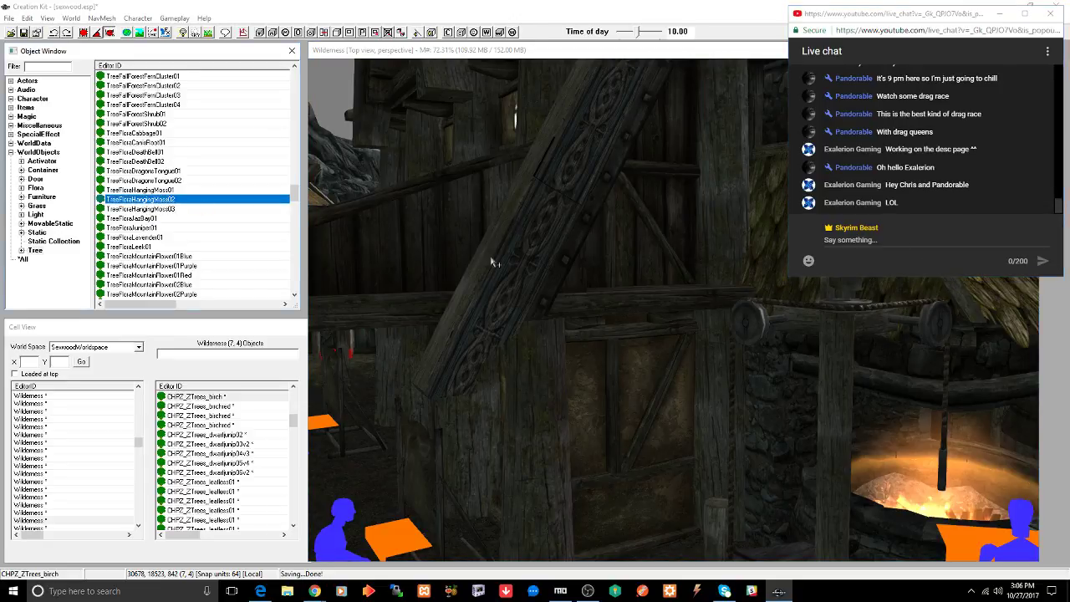
drag(652, 306, 648, 303)
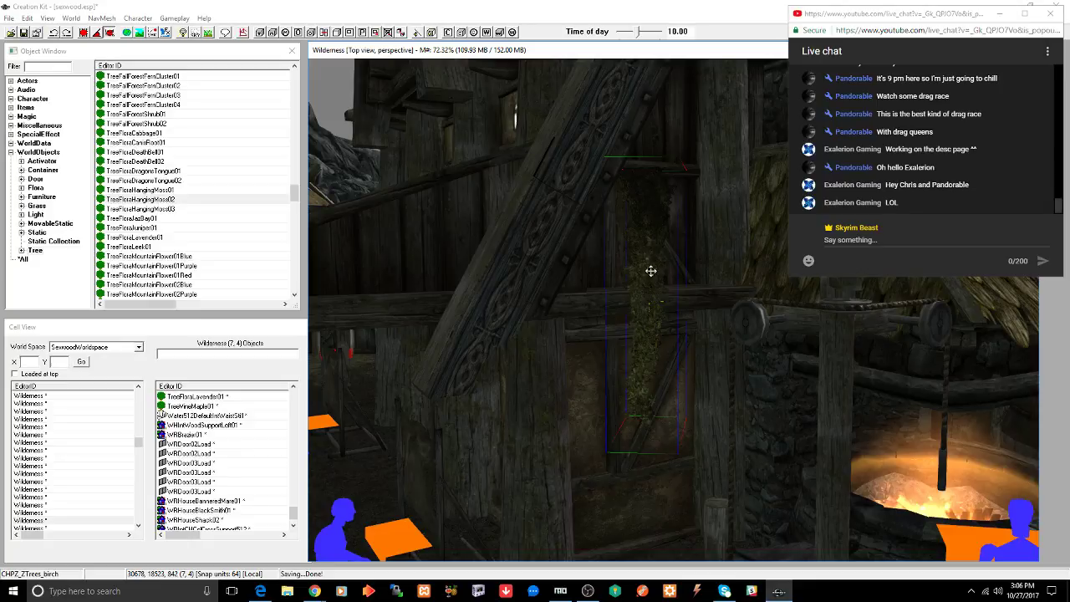
right_drag(650, 271, 652, 306)
drag(654, 242, 647, 351)
shift+middle_drag(646, 351, 629, 383)
drag(666, 322, 672, 312)
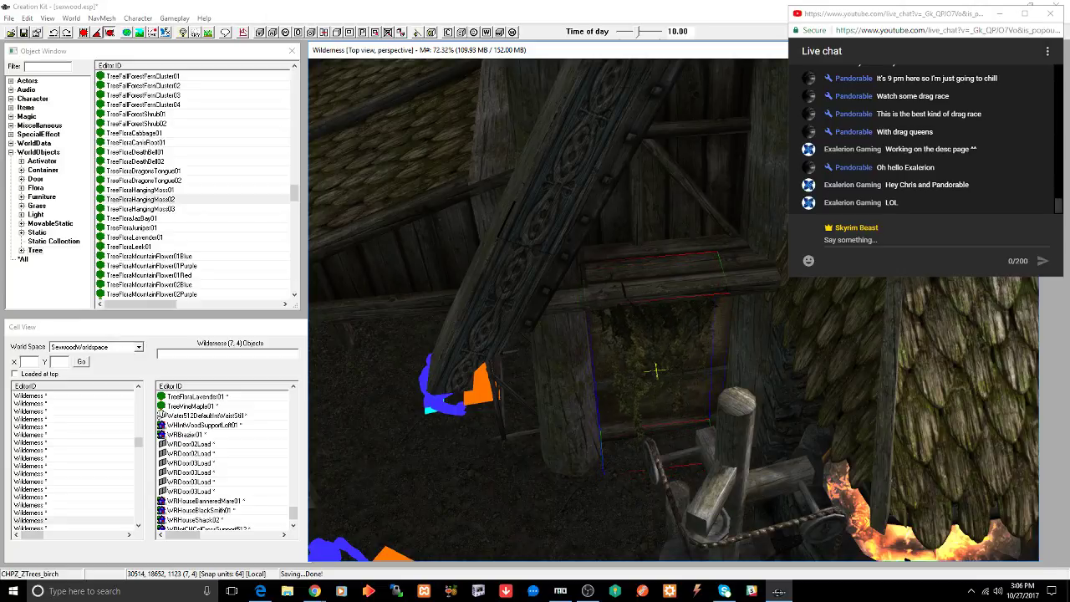
key(ctrl+s)
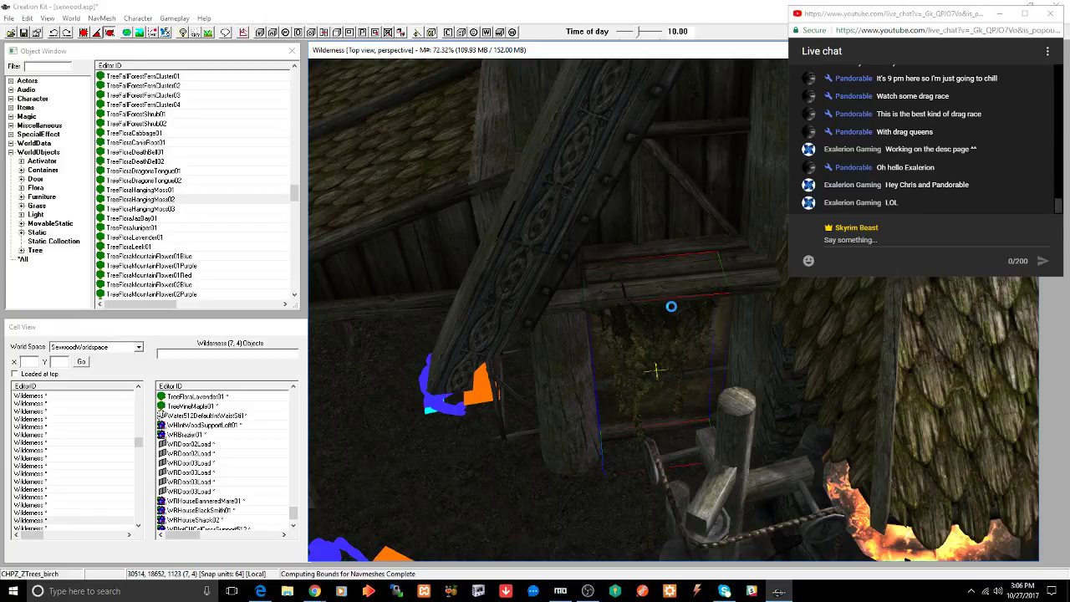
shift+middle_drag(665, 349, 713, 350)
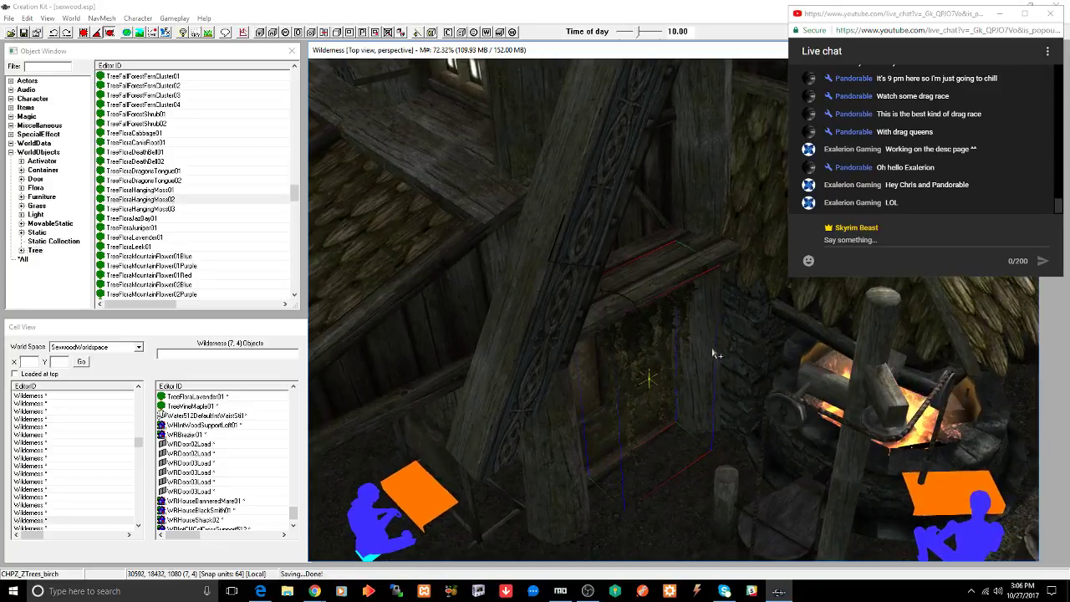
- Filter all object types by "ore", browse the ore entries and preview MineOreIron04_CaveGDirt
middle_drag(634, 345, 590, 344)
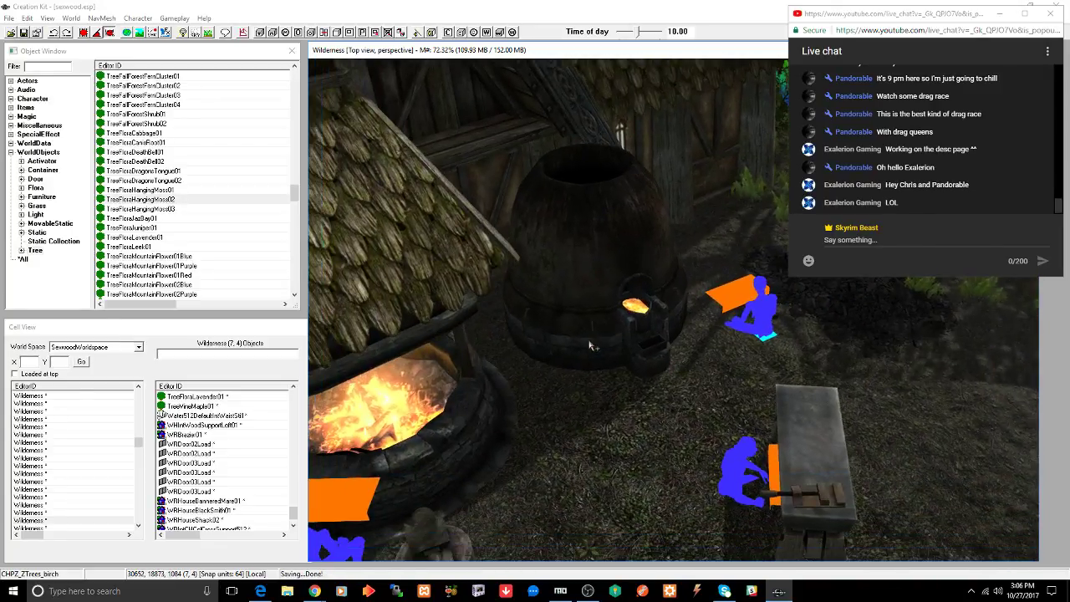
click(44, 67)
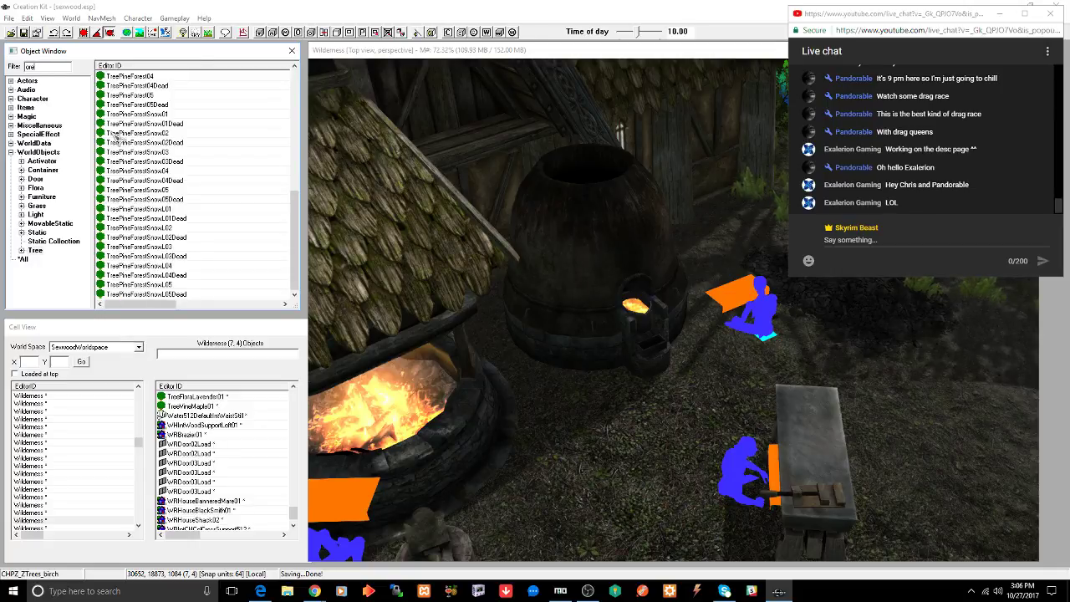
click(22, 260)
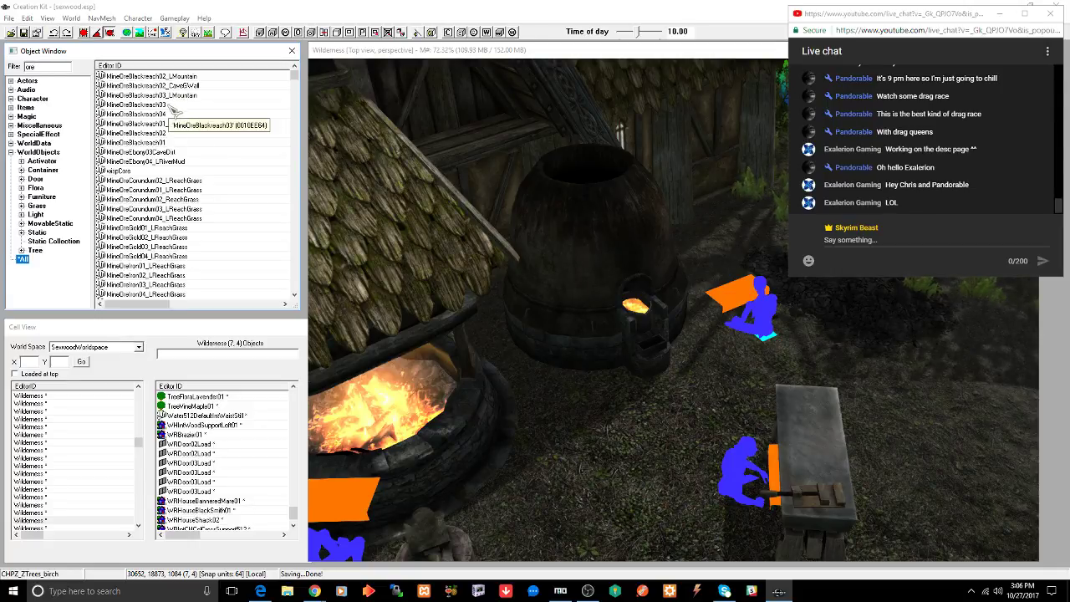
scroll(173, 111, down, 5)
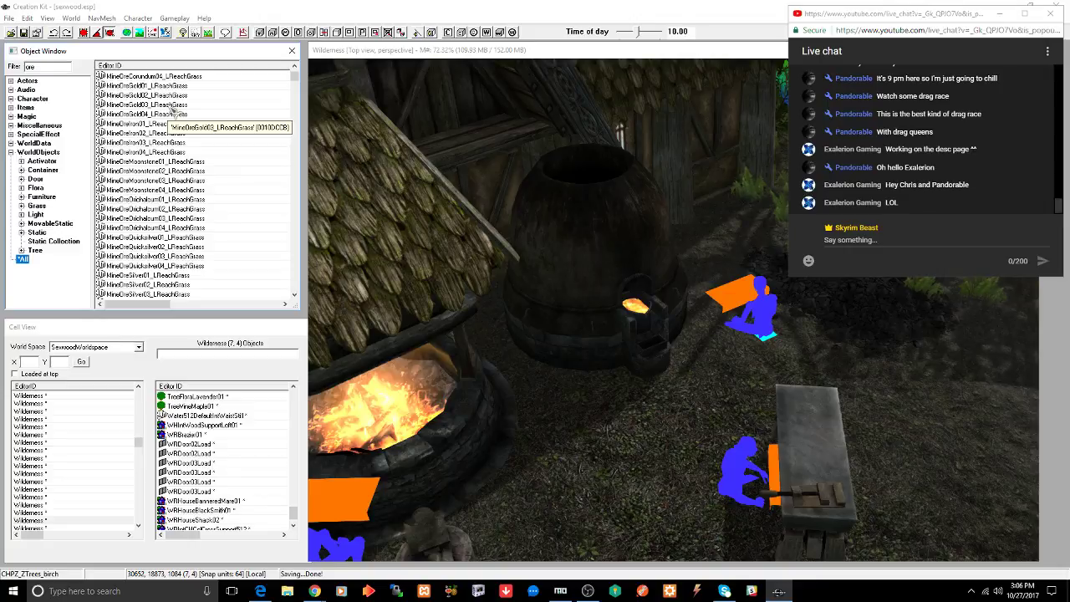
scroll(173, 109, down, 8)
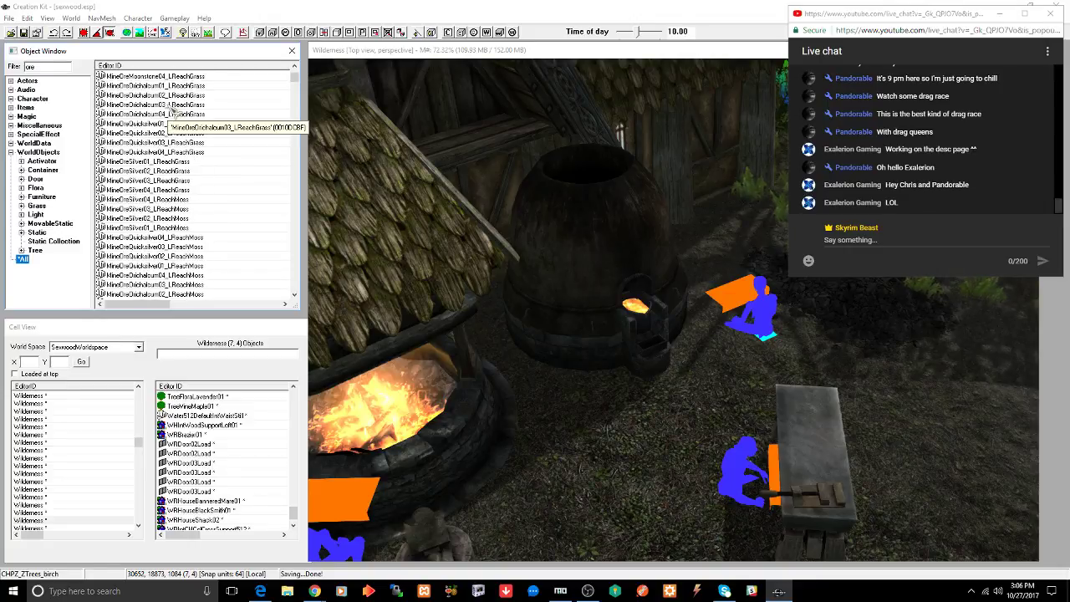
scroll(173, 109, down, 6)
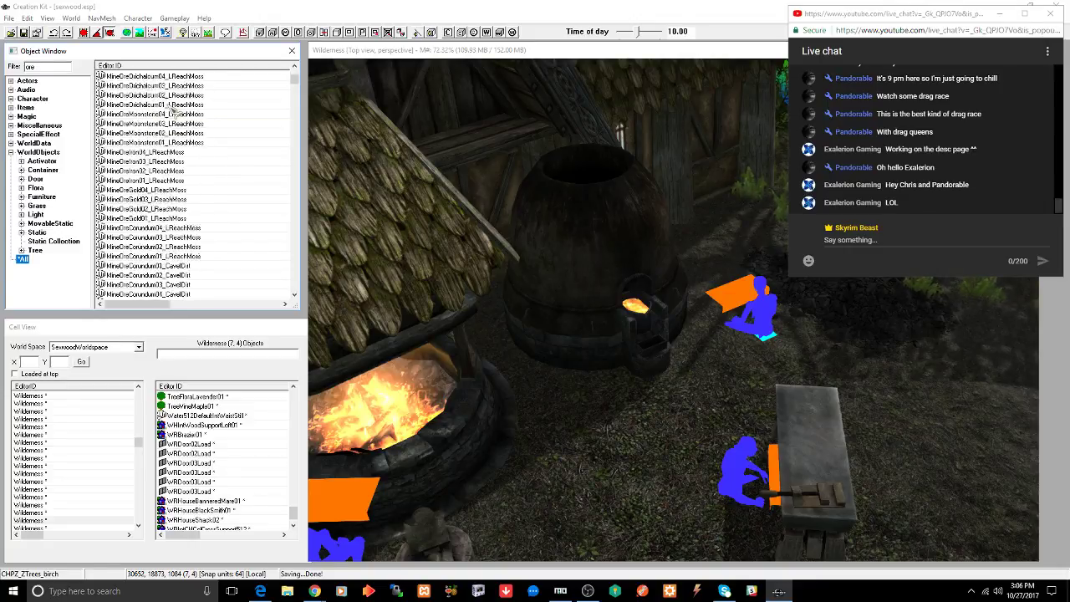
scroll(173, 110, down, 6)
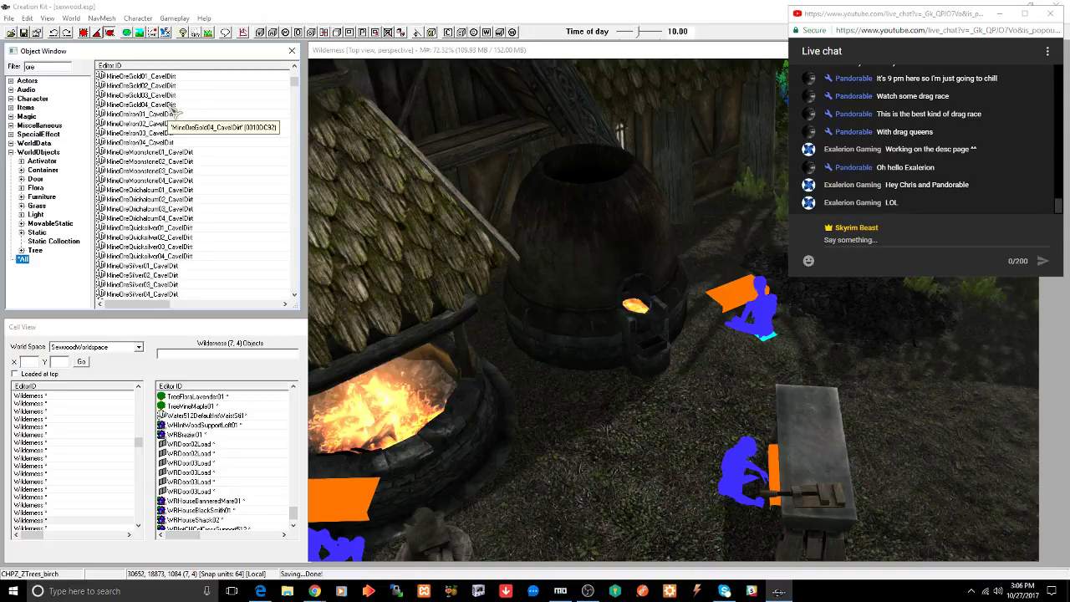
scroll(173, 109, down, 8)
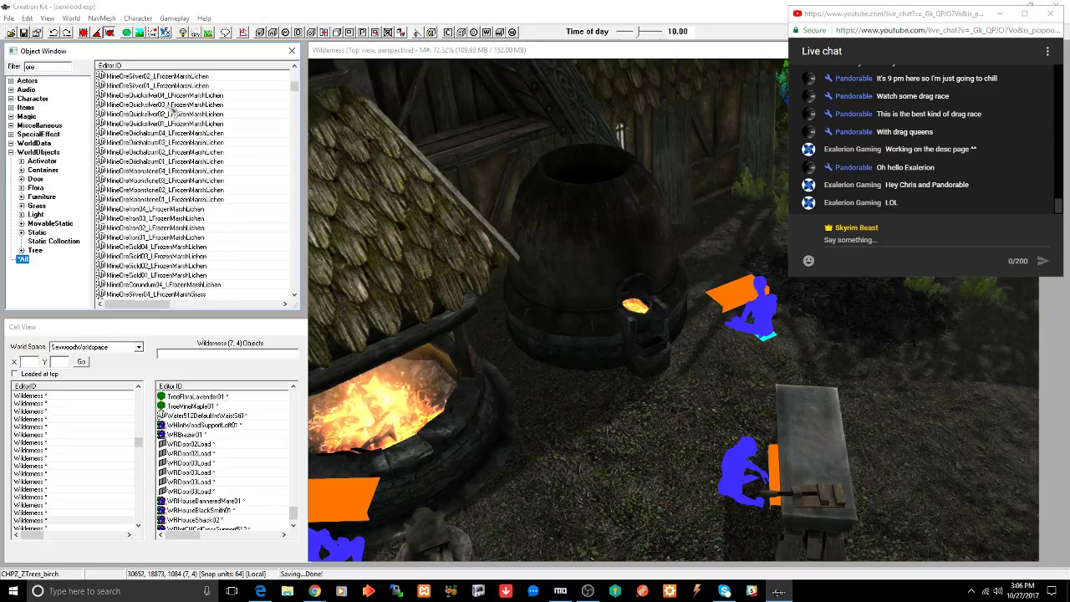
scroll(173, 110, up, 8)
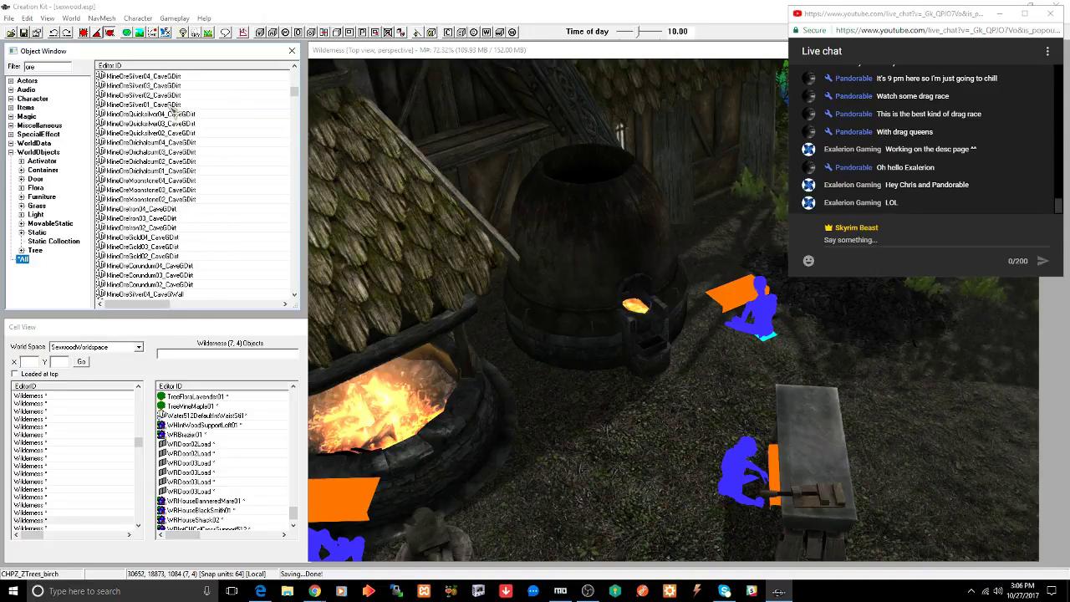
click(144, 211)
right_click(143, 210)
click(155, 274)
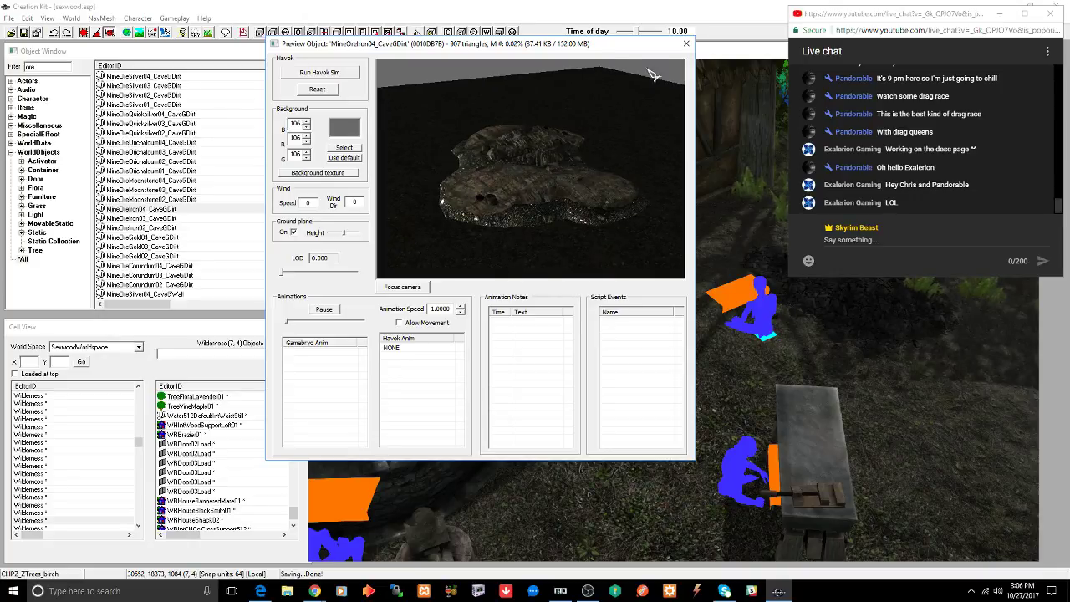
click(686, 43)
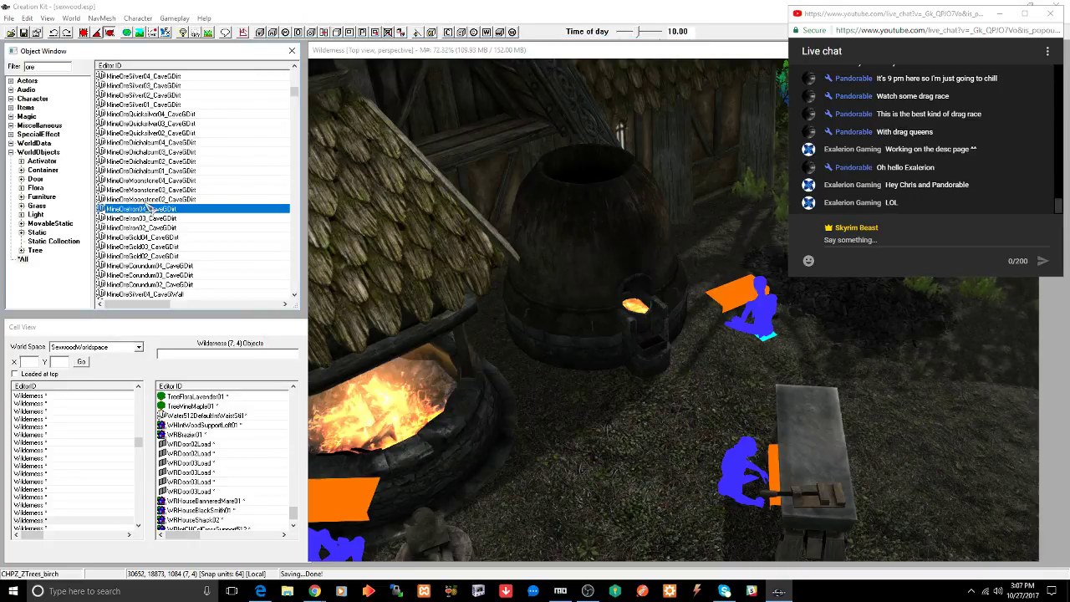
- Narrow the object filter to "oreiron" and place an OreIron piece on the ground in front of the smelter
scroll(165, 202, down, 6)
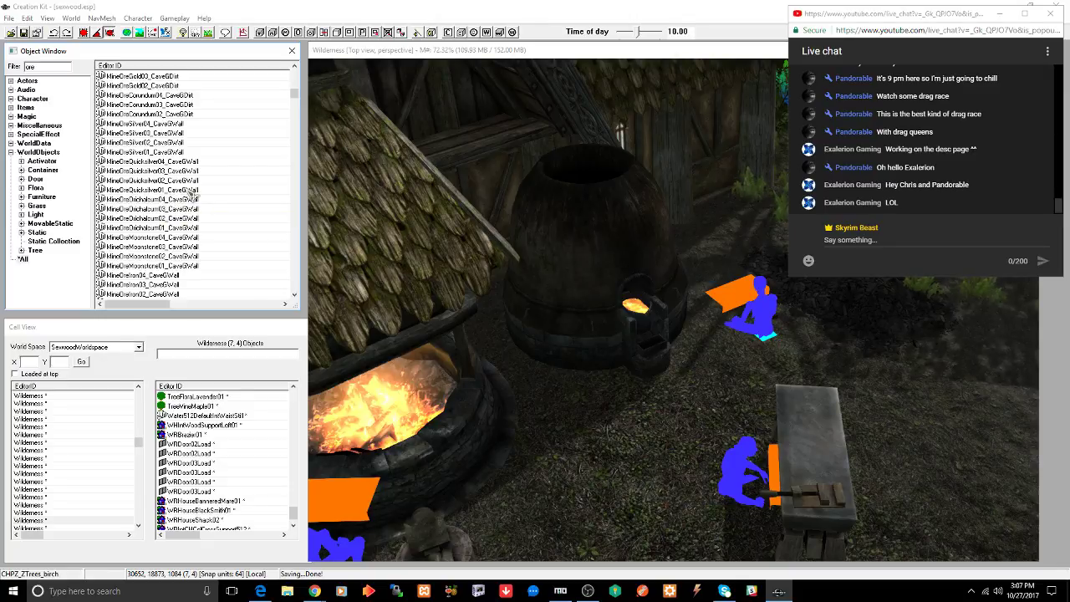
scroll(145, 164, down, 5)
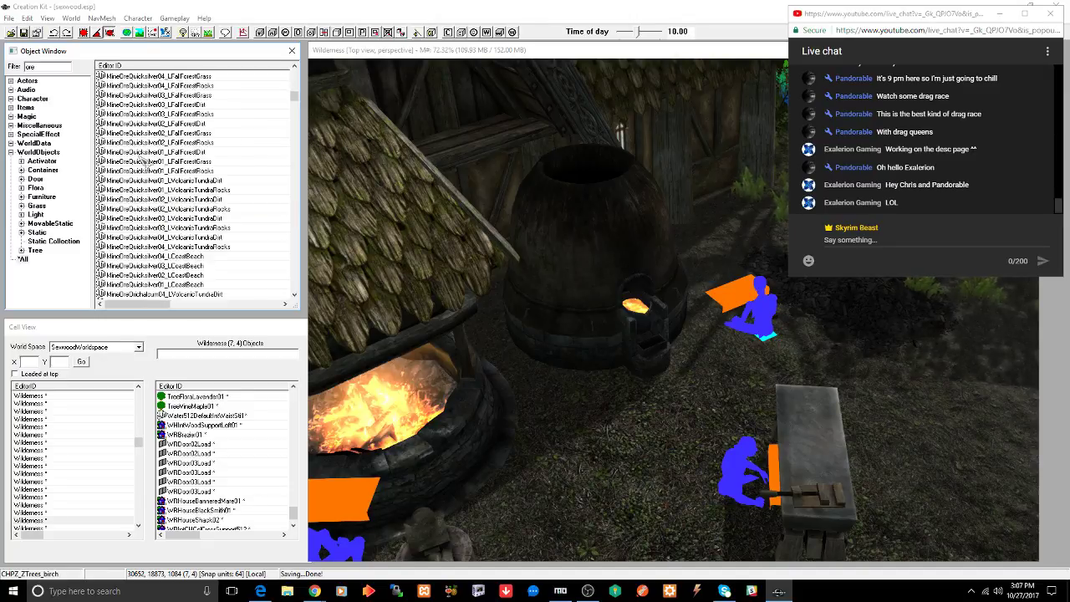
scroll(146, 164, down, 5)
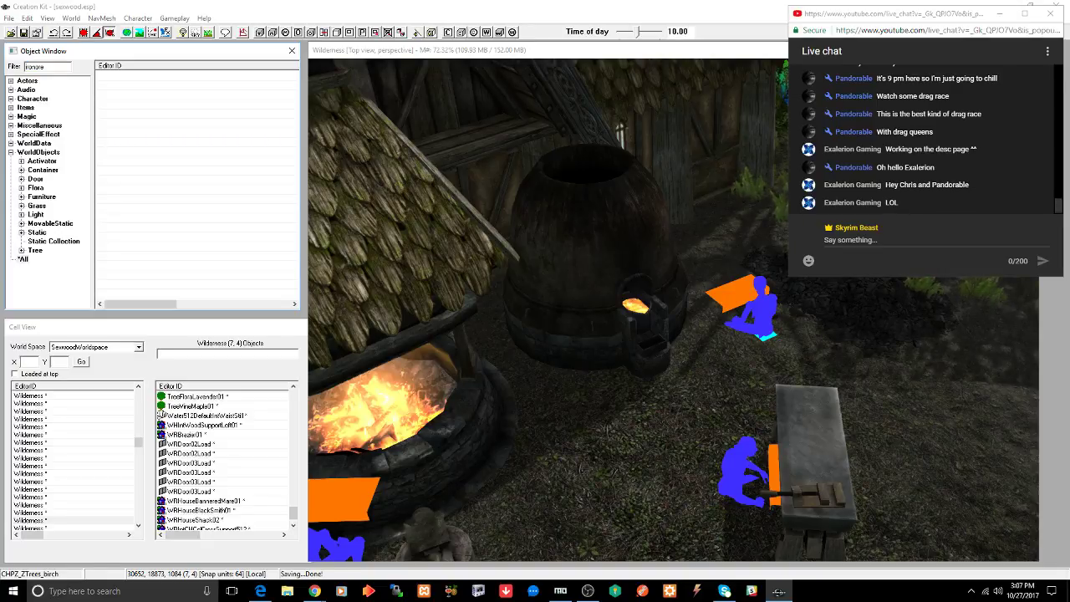
text(on)
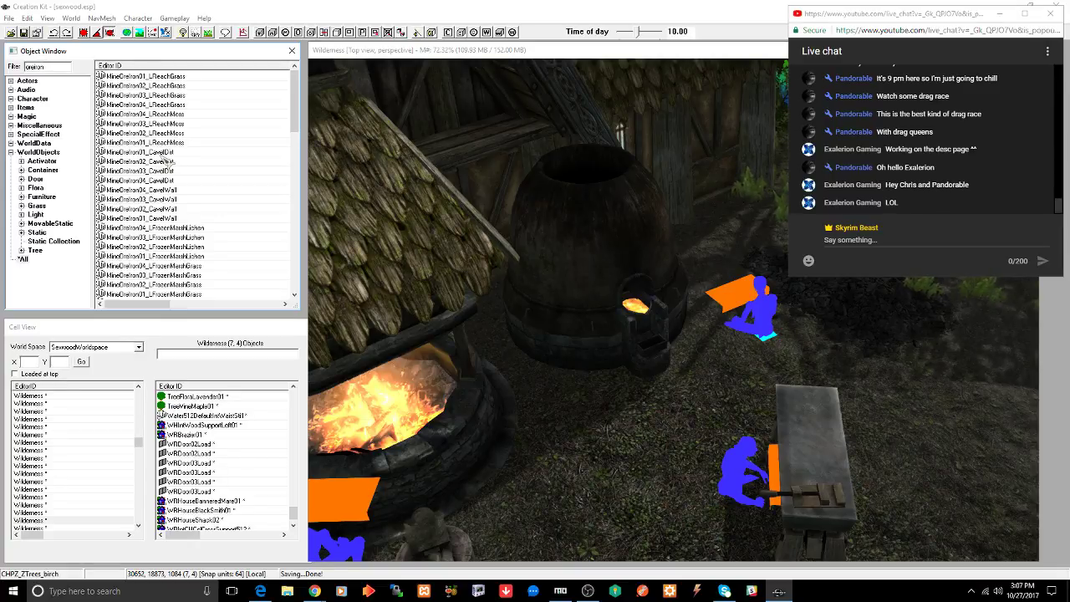
scroll(166, 160, down, 10)
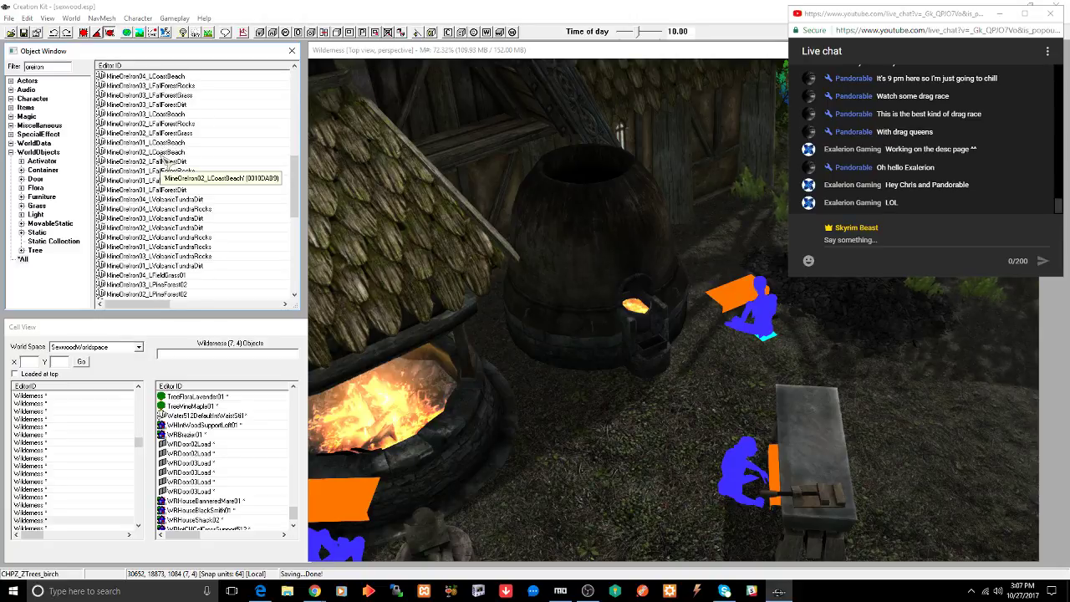
scroll(166, 160, down, 5)
scroll(166, 161, down, 1)
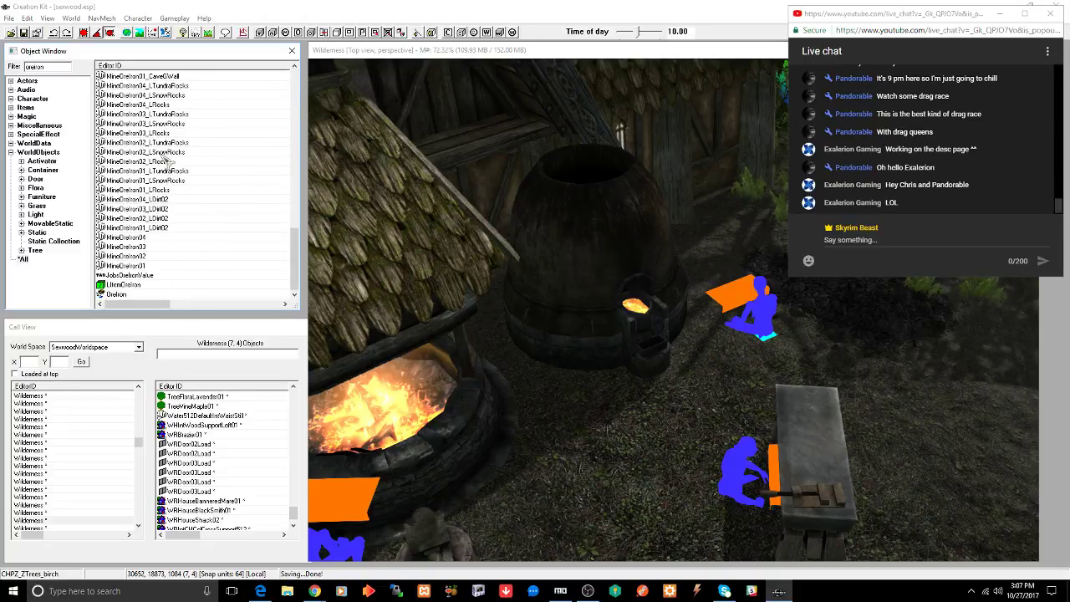
drag(121, 296, 141, 300)
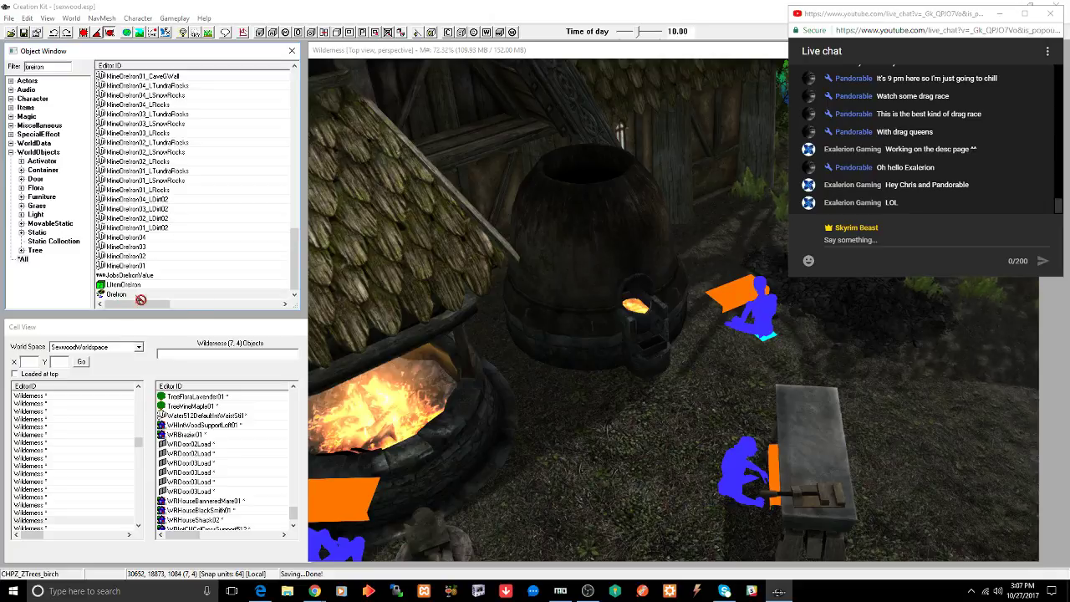
drag(581, 424, 583, 424)
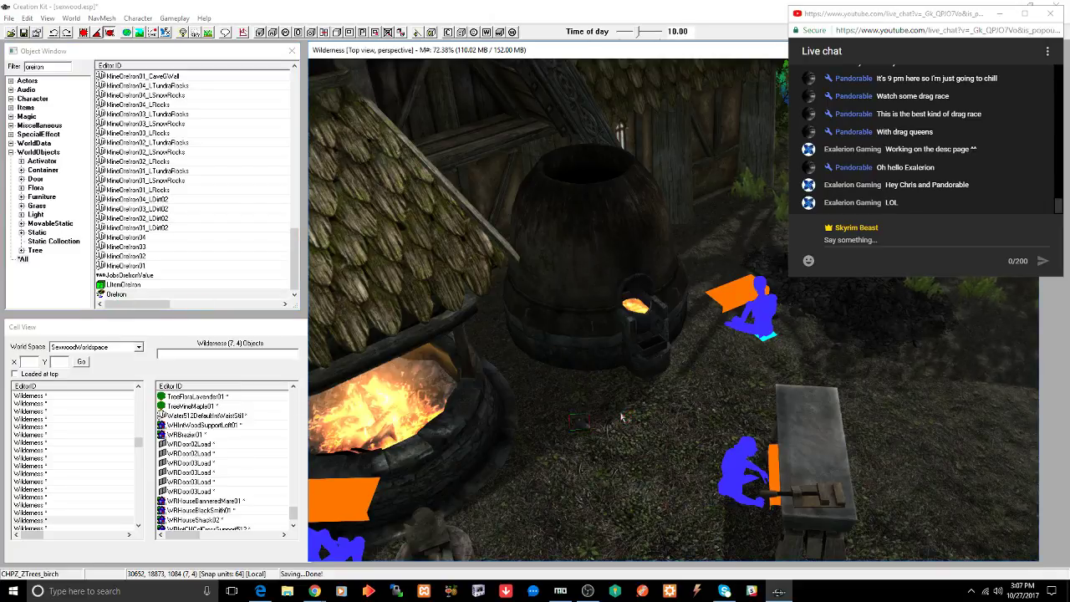
- Reposition the iron ore on the ground between forge and smelter, set a second piece beside it and drop both onto the terrain
scroll(621, 414, up, 2)
scroll(620, 414, up, 1)
middle_drag(622, 413, 630, 397)
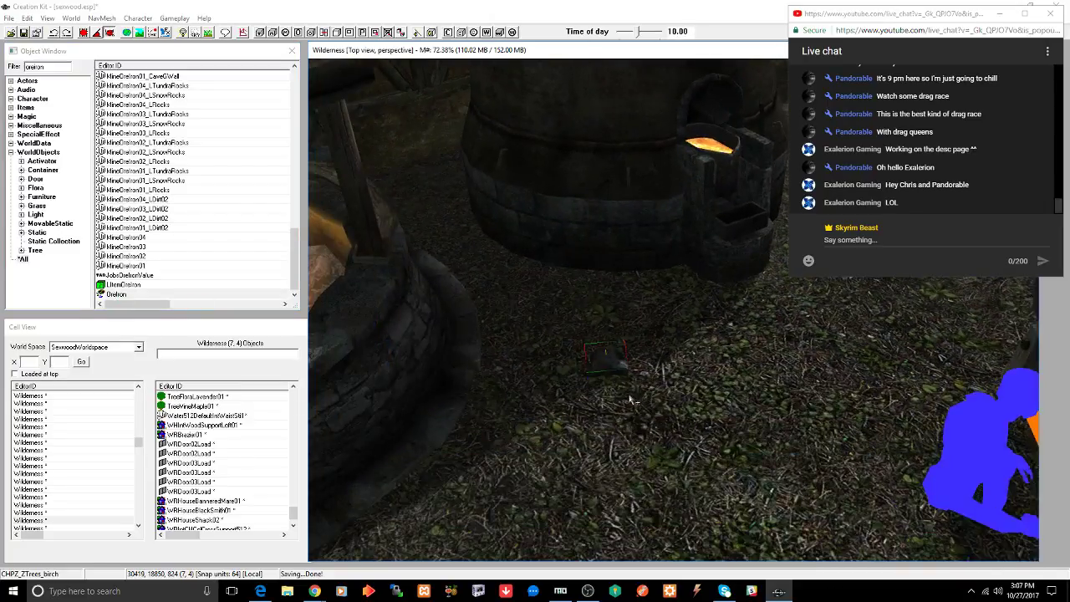
drag(610, 357, 597, 352)
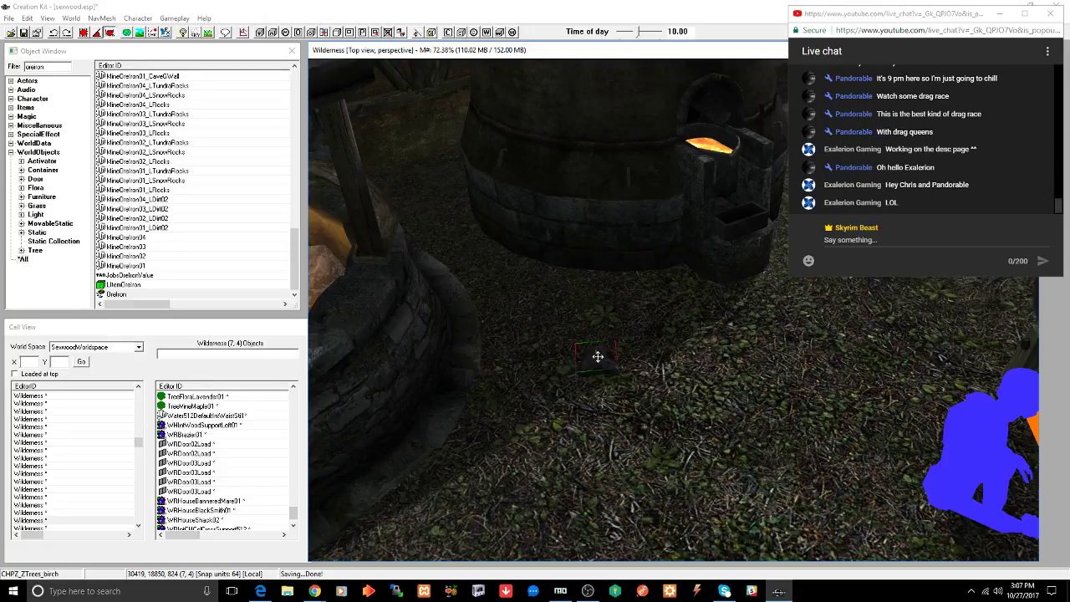
drag(598, 357, 700, 336)
key(f)
shift+middle_drag(655, 347, 638, 359)
click(600, 361)
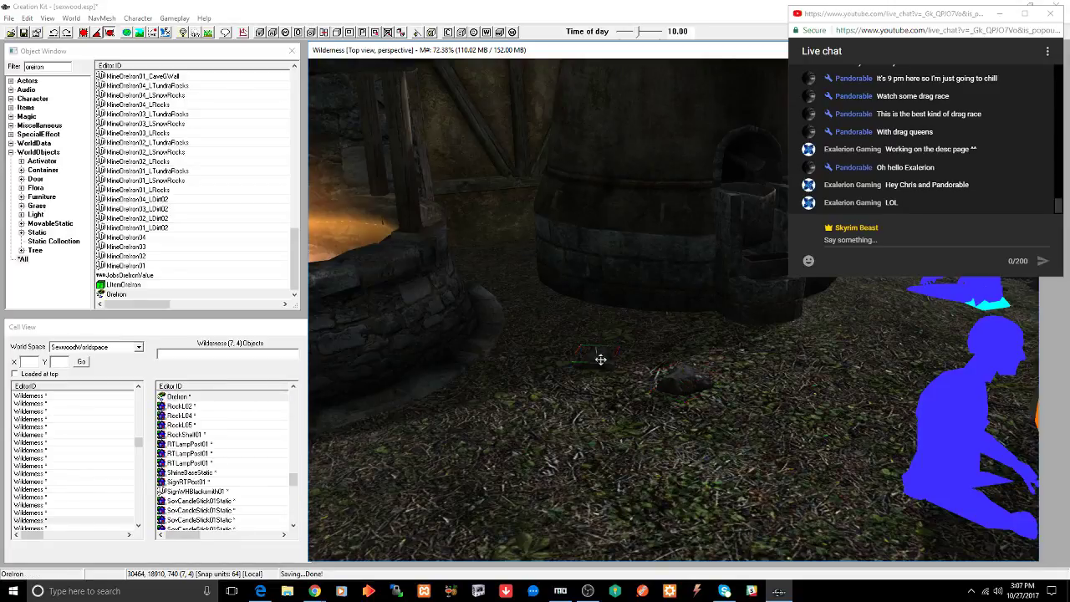
drag(599, 360, 593, 311)
key(f)
- Duplicate both iron ore pieces and arrange the copies on the ground around the originals
key(ctrl+d)
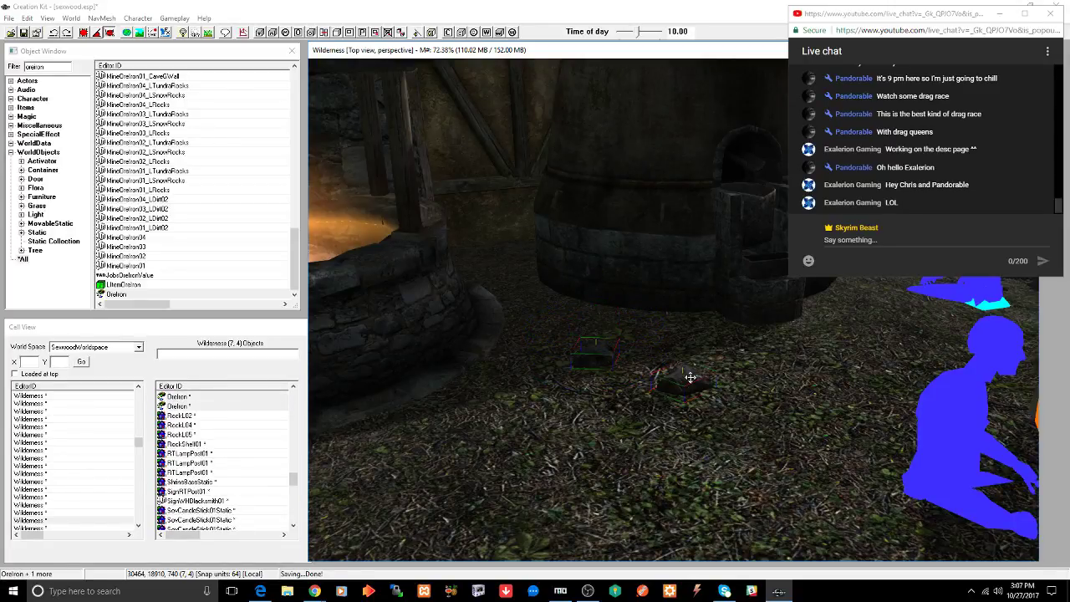
drag(690, 377, 732, 428)
drag(620, 428, 616, 354)
key(z)
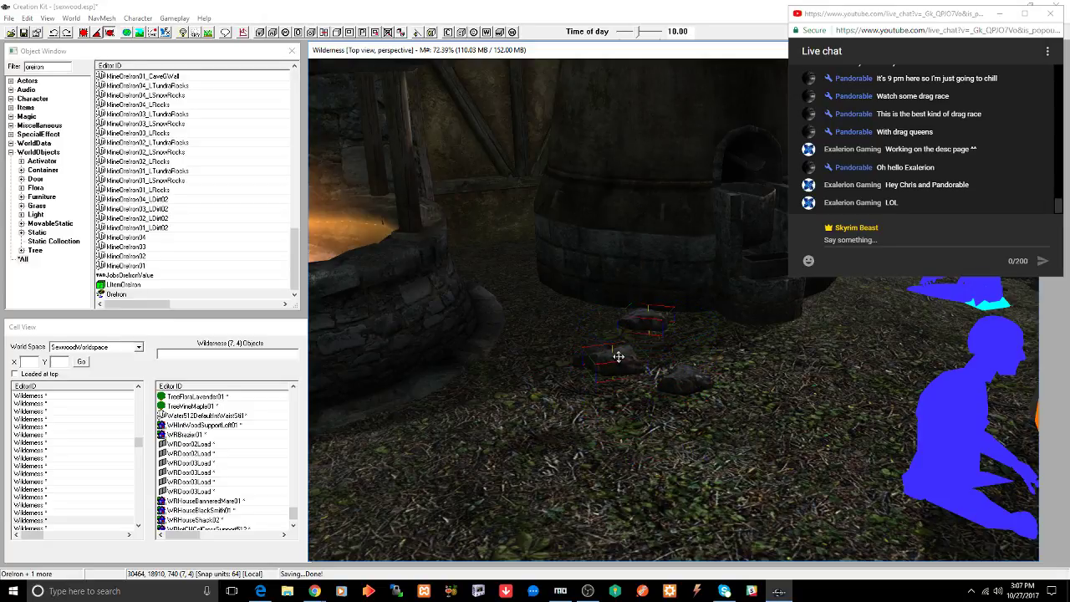
key(ctrl+z)
mouse_move(626, 351)
shift+middle_down()
mouse_move(633, 344)
mouse_move(611, 348)
mouse_move(611, 358)
shift+middle_up()
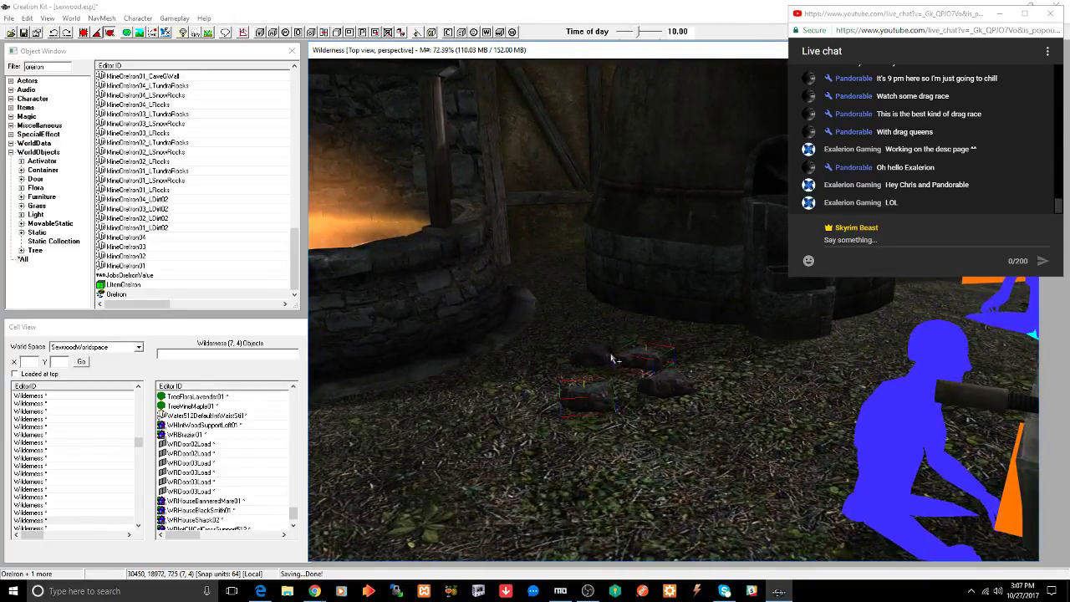
- Replace OreIron with OreMalachite for the two selected ore copies only
key(ctrl+f)
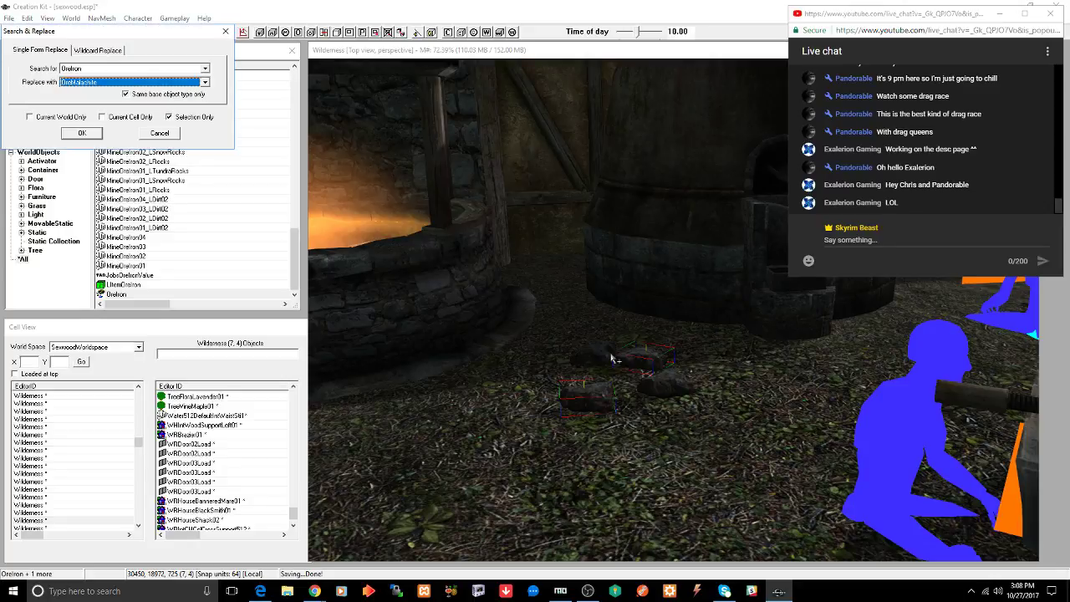
click(82, 134)
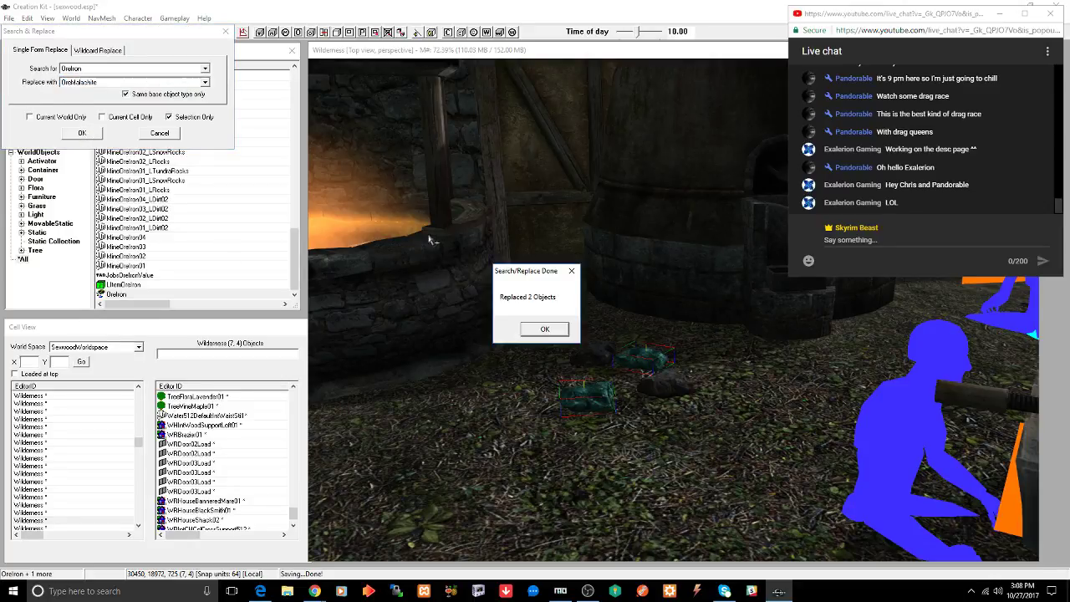
click(552, 329)
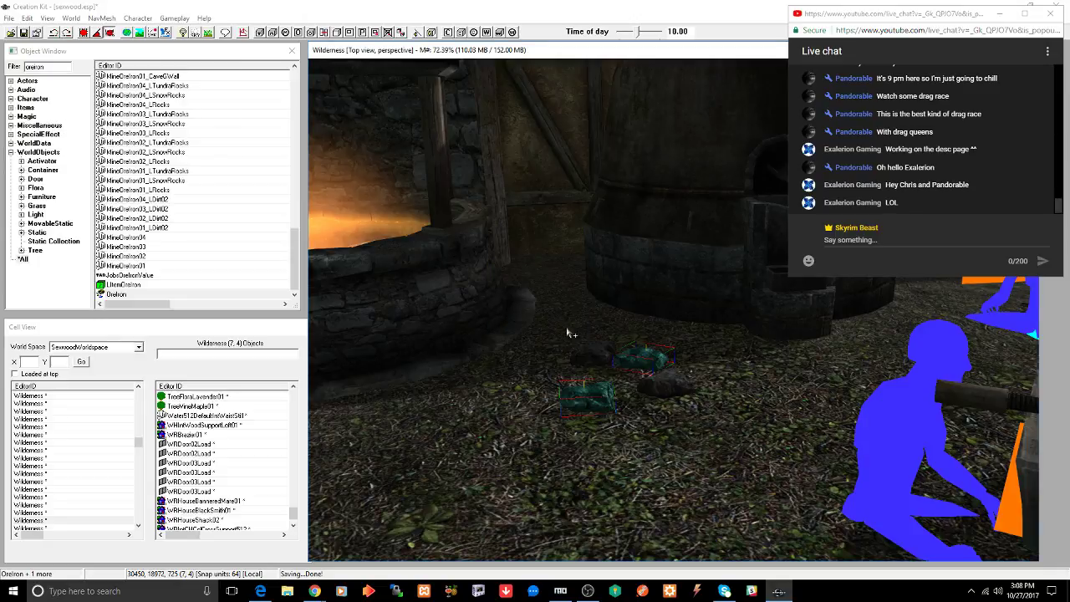
- Reposition the two malachite ore pieces behind the iron ore near the smelter, drop them onto the terrain and save the plugin
click(648, 360)
drag(648, 360, 659, 320)
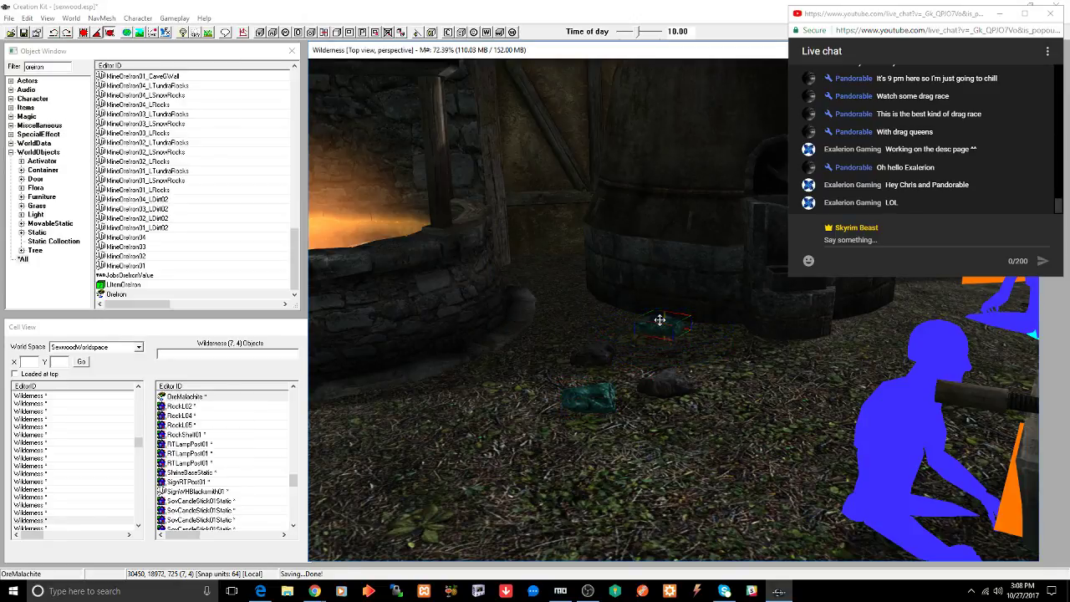
key(f)
click(584, 397)
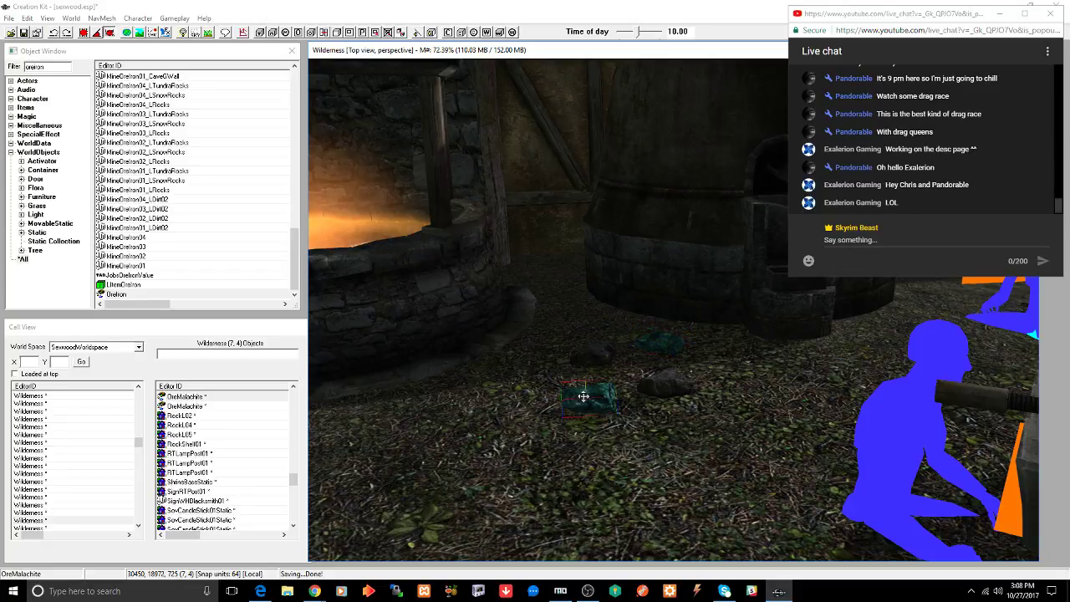
drag(583, 397, 580, 339)
key(f)
shift+middle_drag(581, 338, 602, 385)
drag(605, 395, 719, 237)
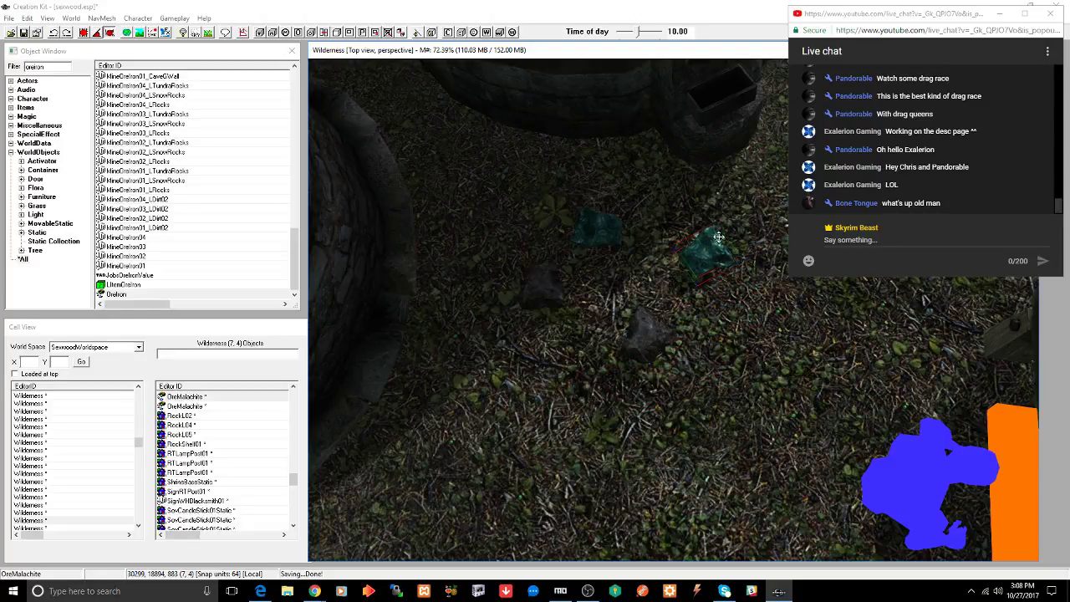
key(ctrl+s)
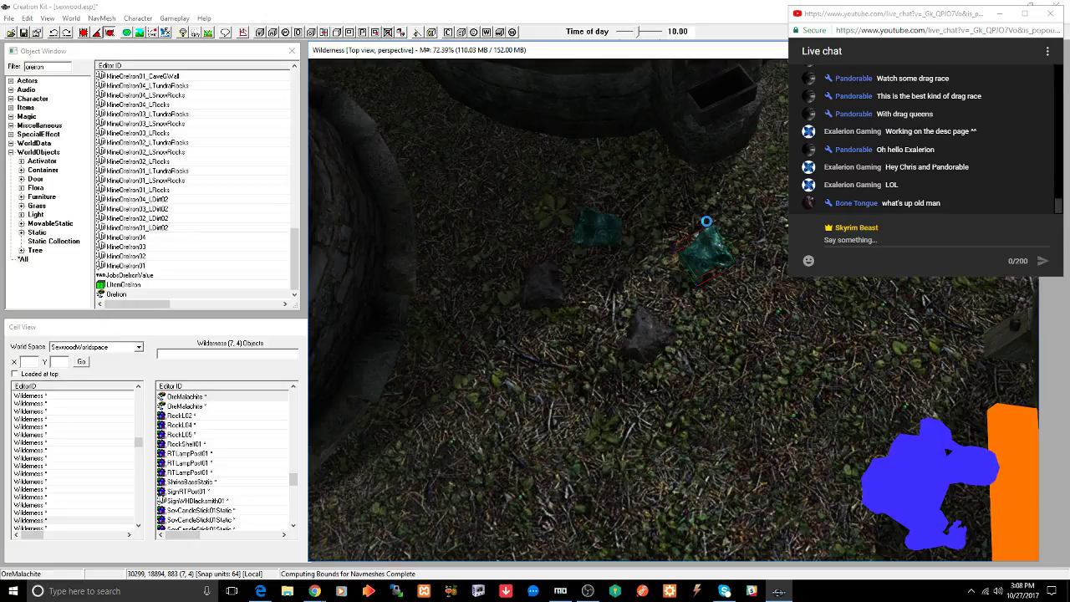
- Filter the objects to "oreebony", place an OreEbony piece in front of the iron ore and drop it onto the ground
click(647, 326)
shift+middle_drag(648, 326, 628, 294)
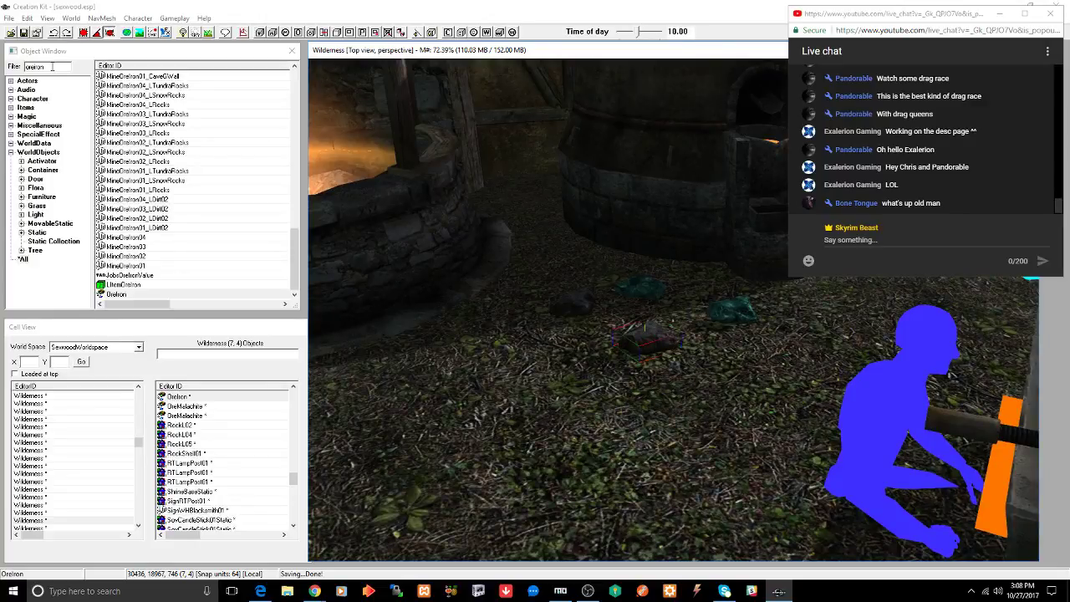
drag(52, 67, 8, 67)
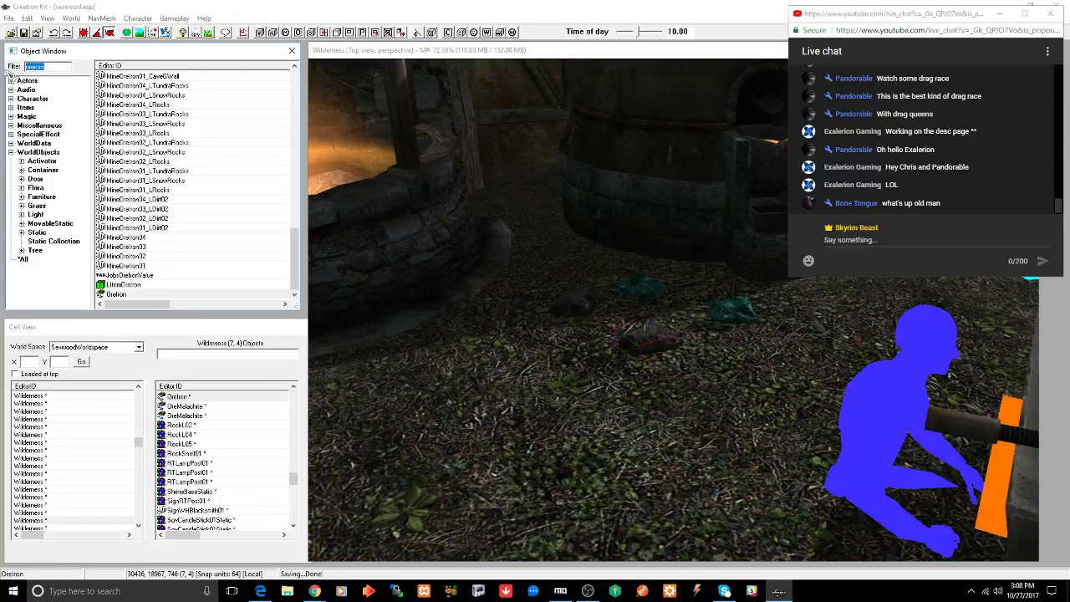
text(d)
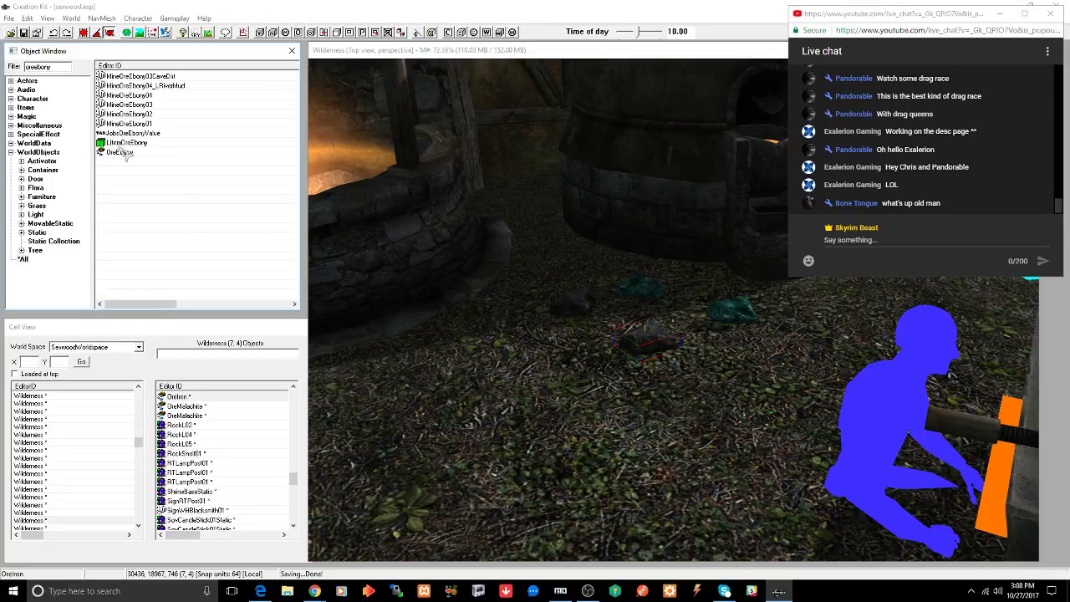
drag(118, 152, 562, 339)
key(z)
key(f)
shift+middle_drag(564, 353, 593, 389)
- Filter the objects to "oresilver", place an OreSilver piece between the forge and the malachite and drop it onto the ground
click(64, 67)
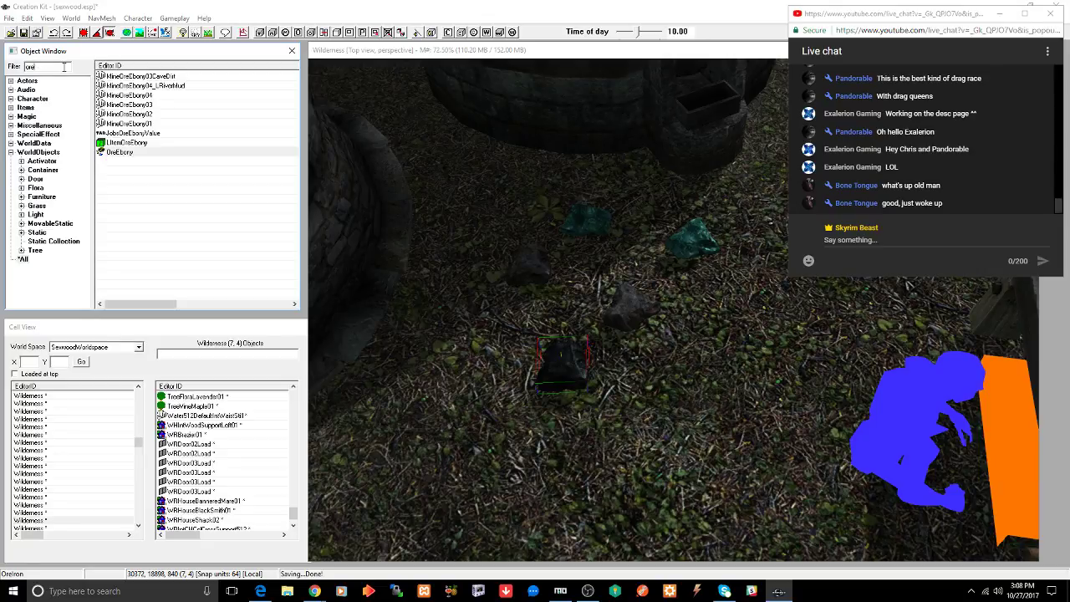
text(oresilver)
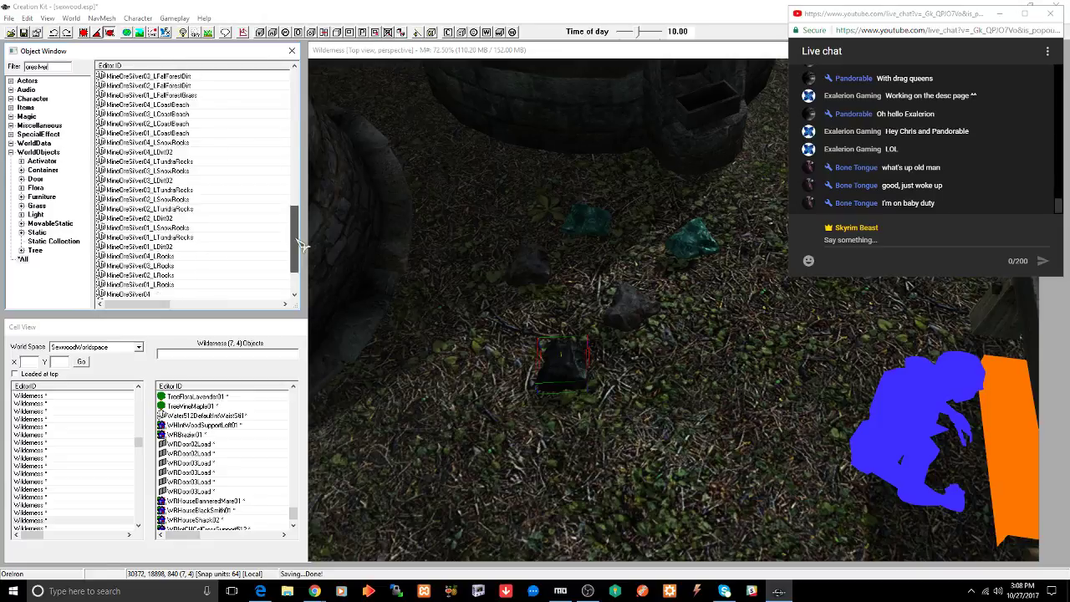
drag(299, 242, 299, 266)
drag(123, 295, 482, 199)
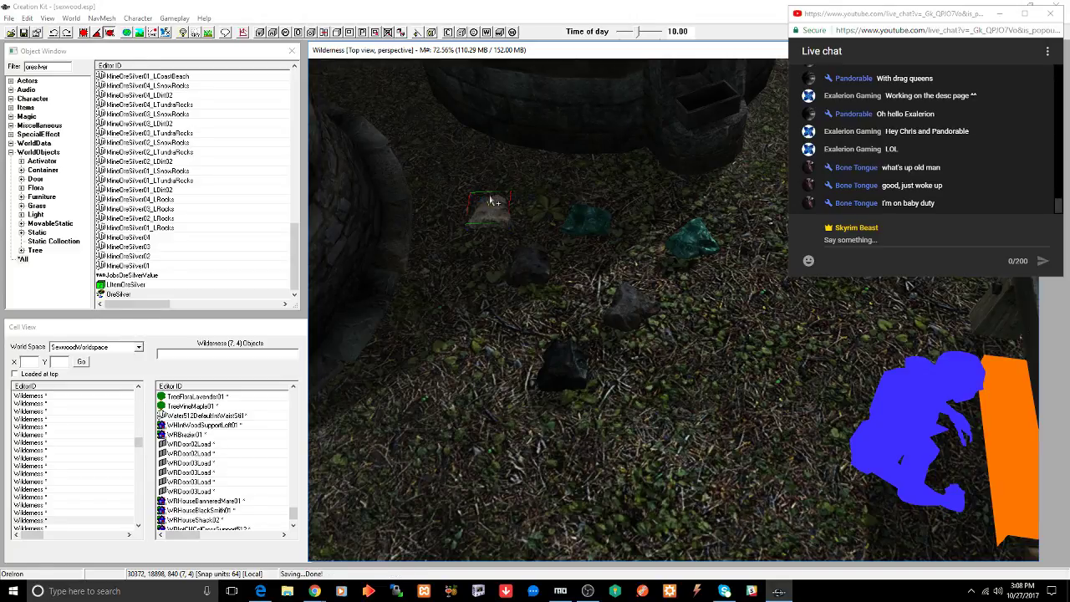
right_drag(491, 206, 483, 179)
key(f)
shift+middle_drag(503, 289, 490, 234)
- Adjust the height of the ebony ore piece and drop it onto the terrain
click(508, 231)
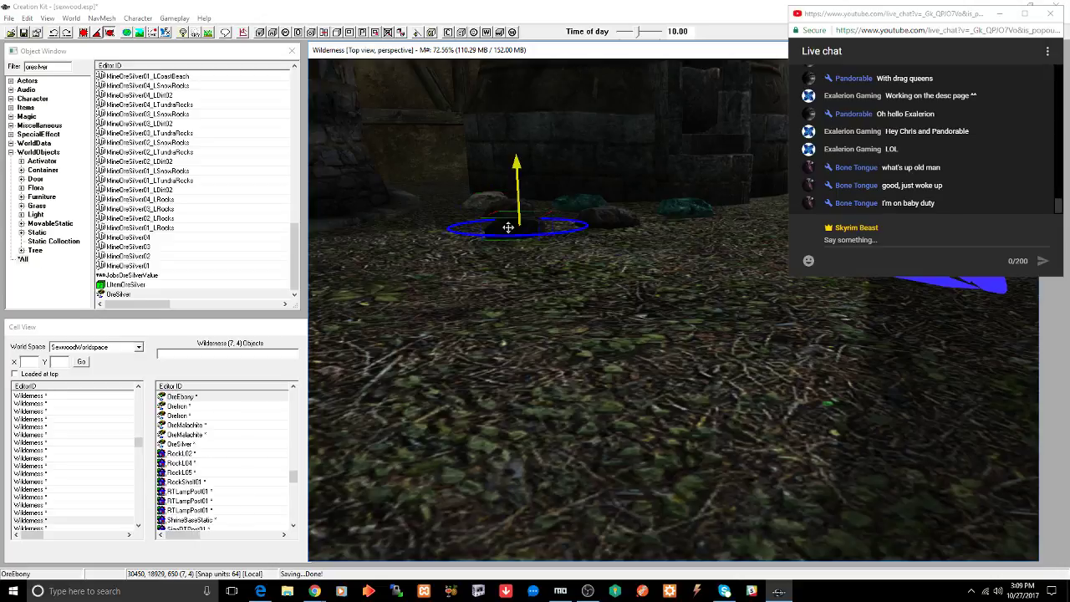
right_drag(507, 200, 506, 197)
key(f)
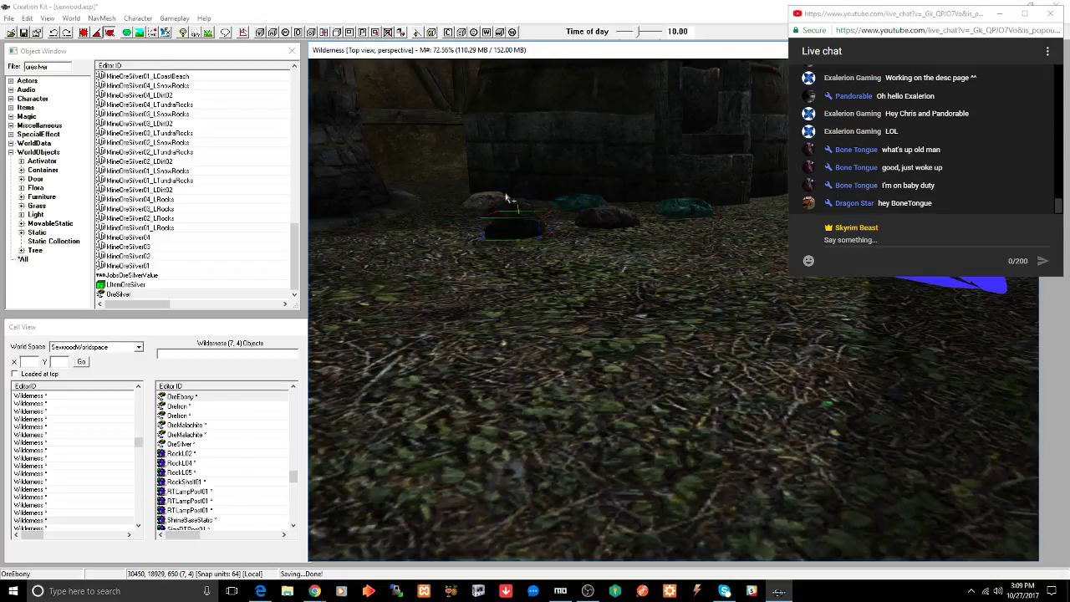
shift+middle_drag(550, 242, 550, 259)
scroll(558, 254, down, 2)
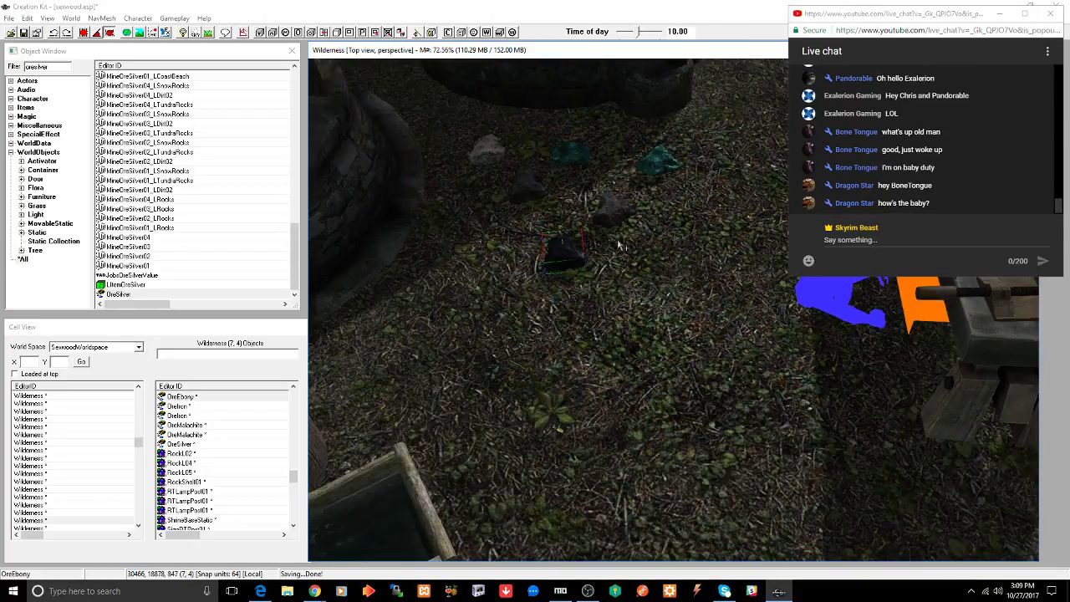
scroll(618, 245, down, 3)
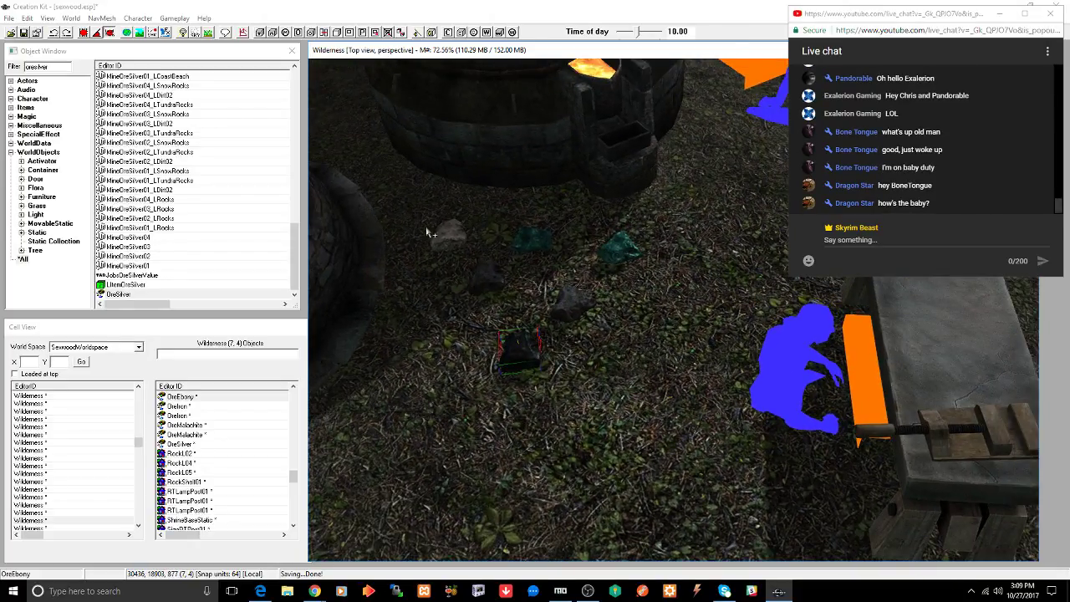
- Filter the objects to "oremalachite" and place a third OreMalachite piece beside the iron ore, leaving the neighbouring piece's reference settings unchanged
click(48, 67)
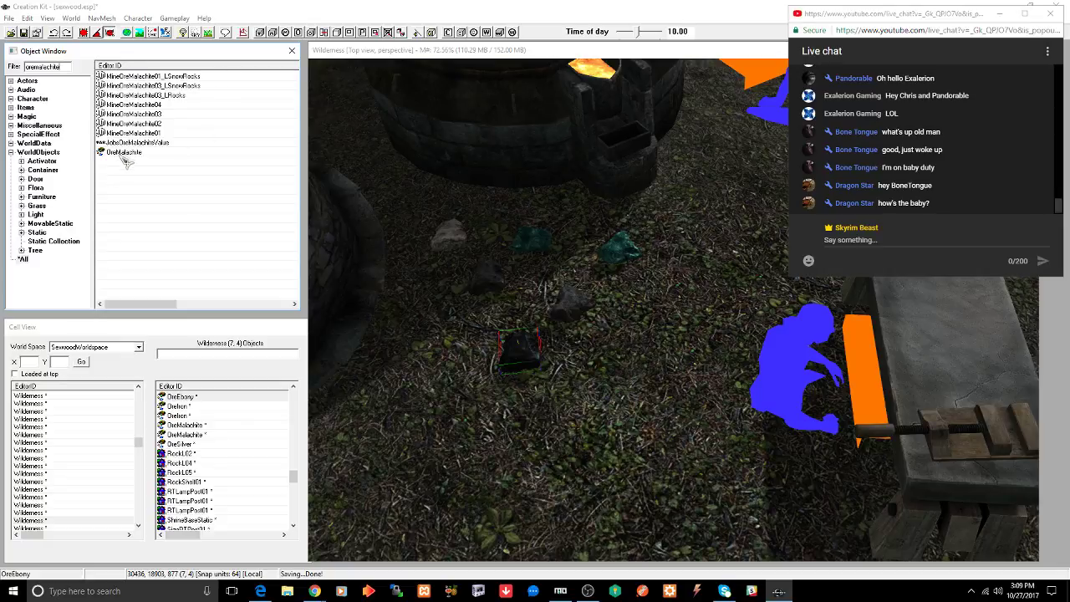
drag(127, 154, 659, 302)
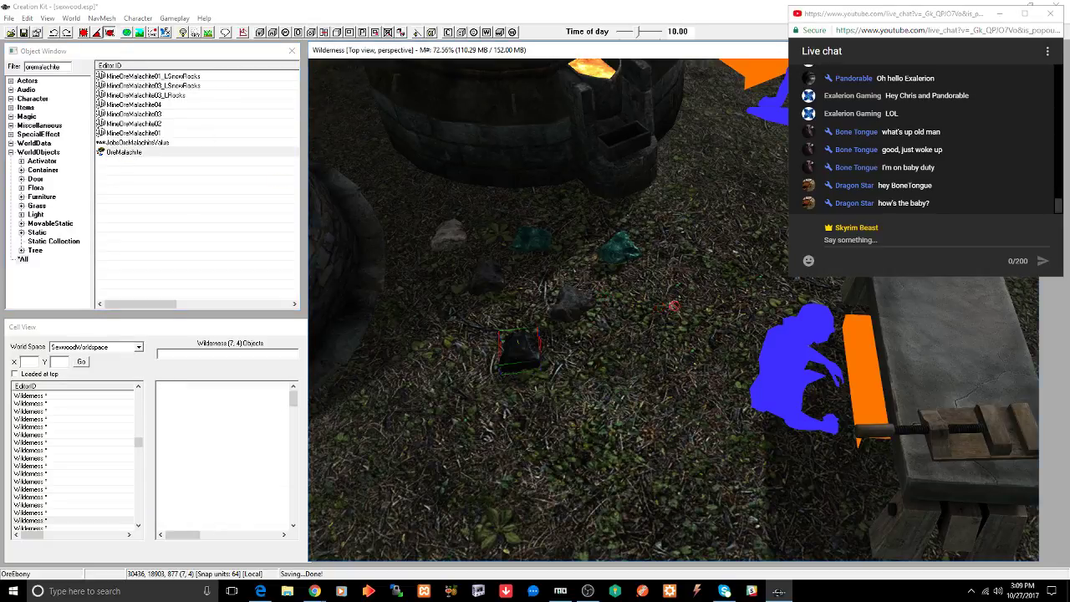
double_click(623, 255)
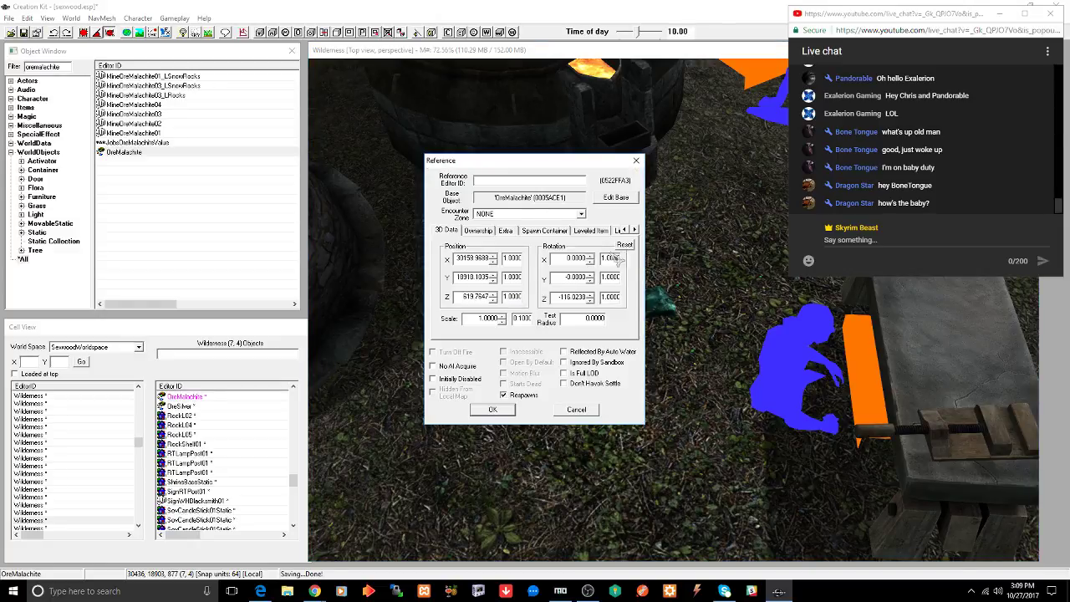
click(582, 410)
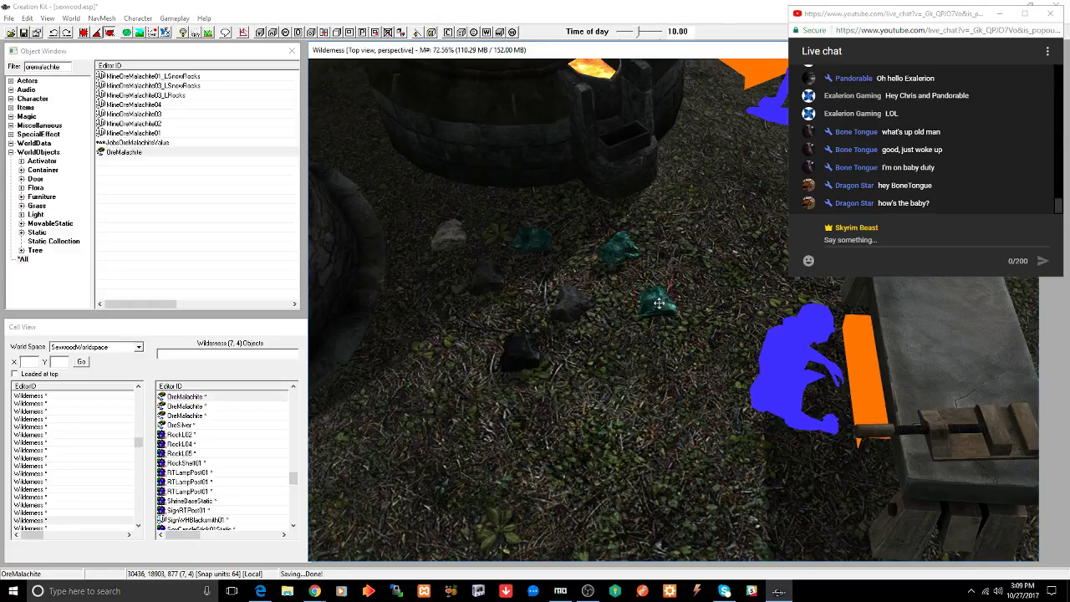
- Filter the object list to "oremoonstone" and locate the OreMoonstone entry
click(66, 68)
drag(64, 68, 38, 72)
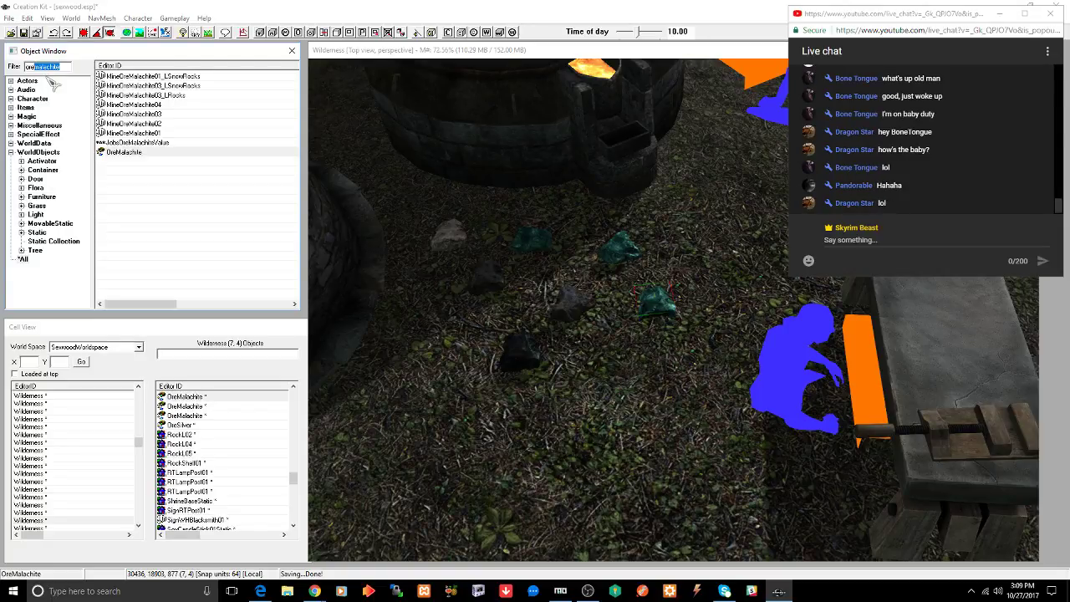
text(m)
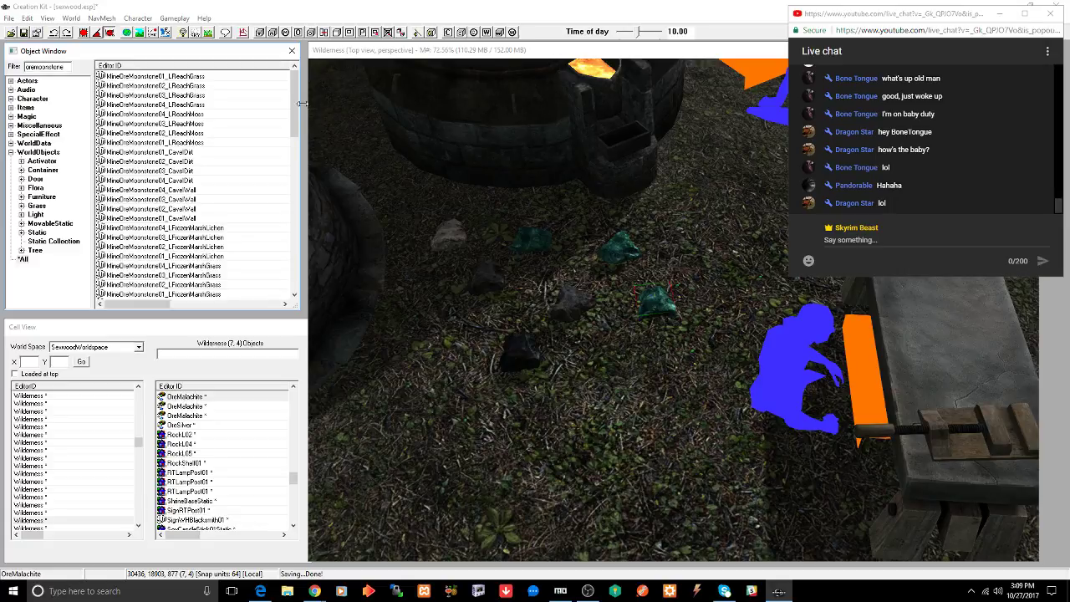
drag(296, 98, 294, 257)
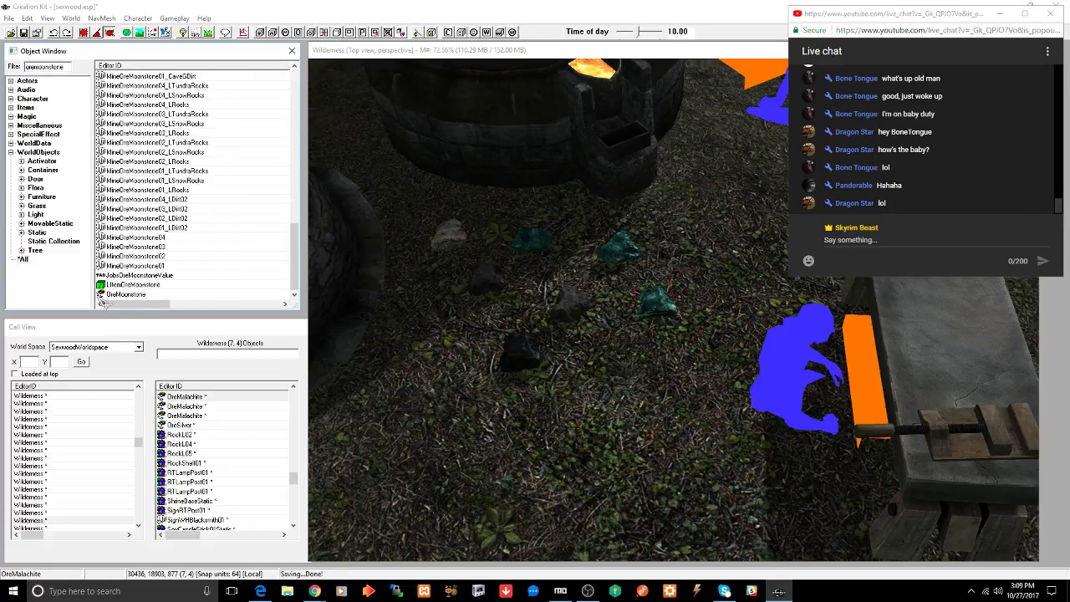
drag(125, 303, 60, 288)
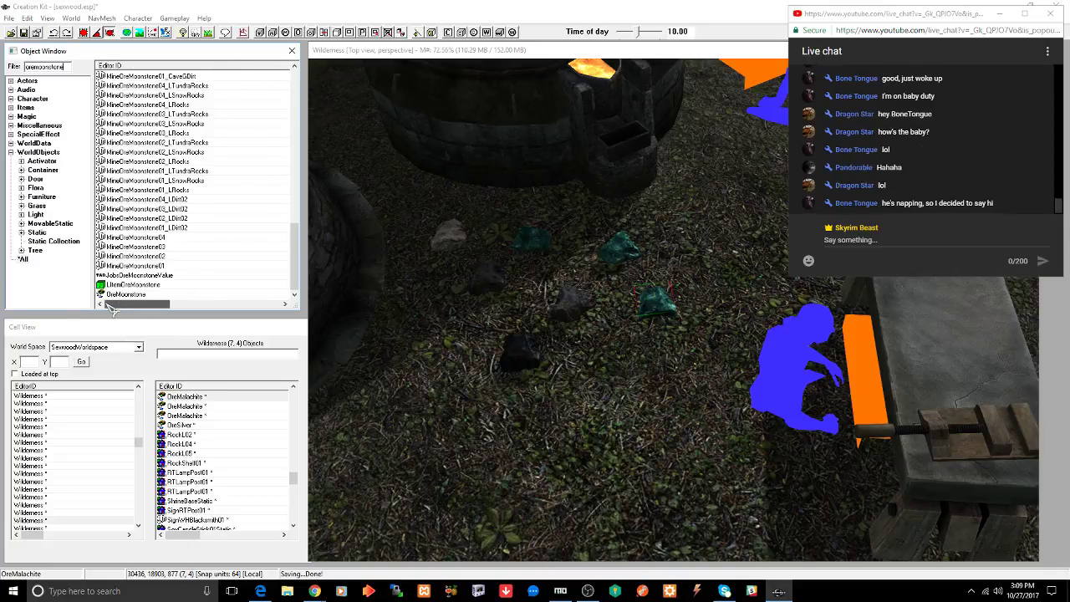
- Look through the Items, Miscellaneous and WorldObjects categories, ending on the list of all objects
click(11, 152)
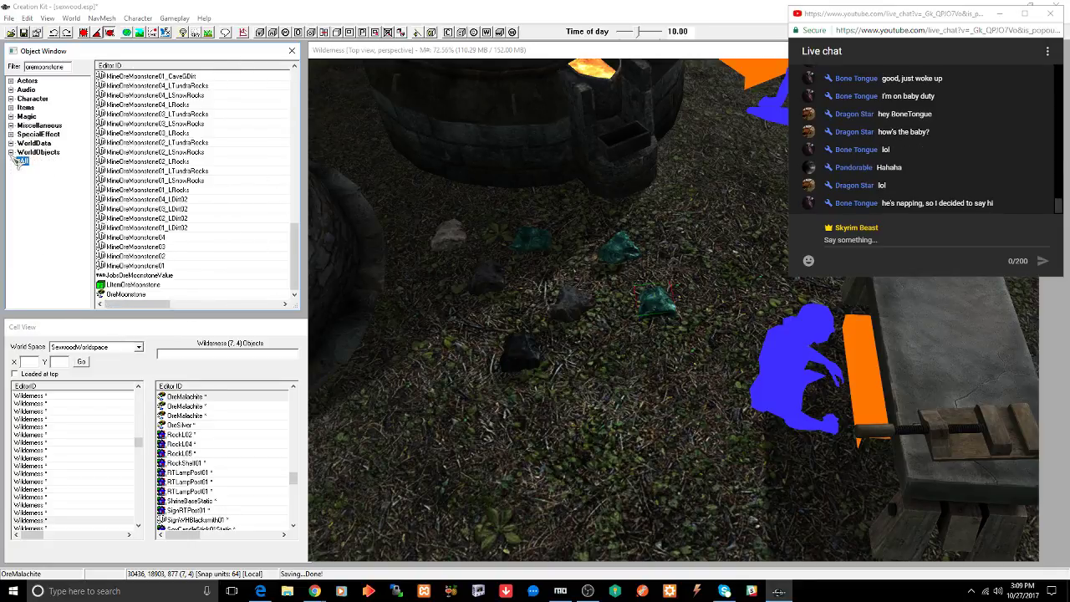
click(11, 107)
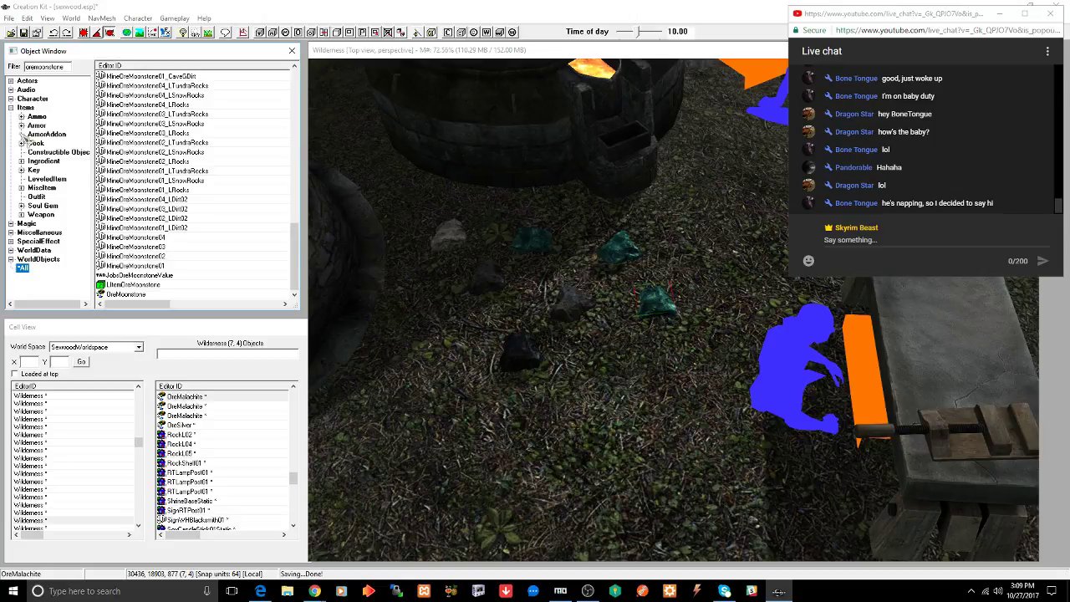
click(11, 108)
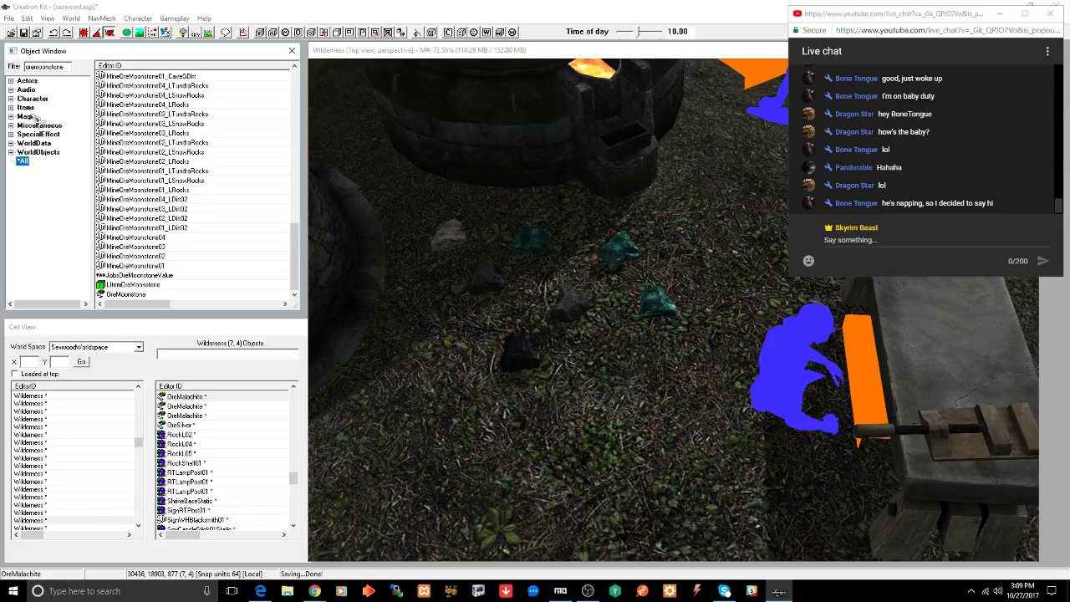
click(11, 125)
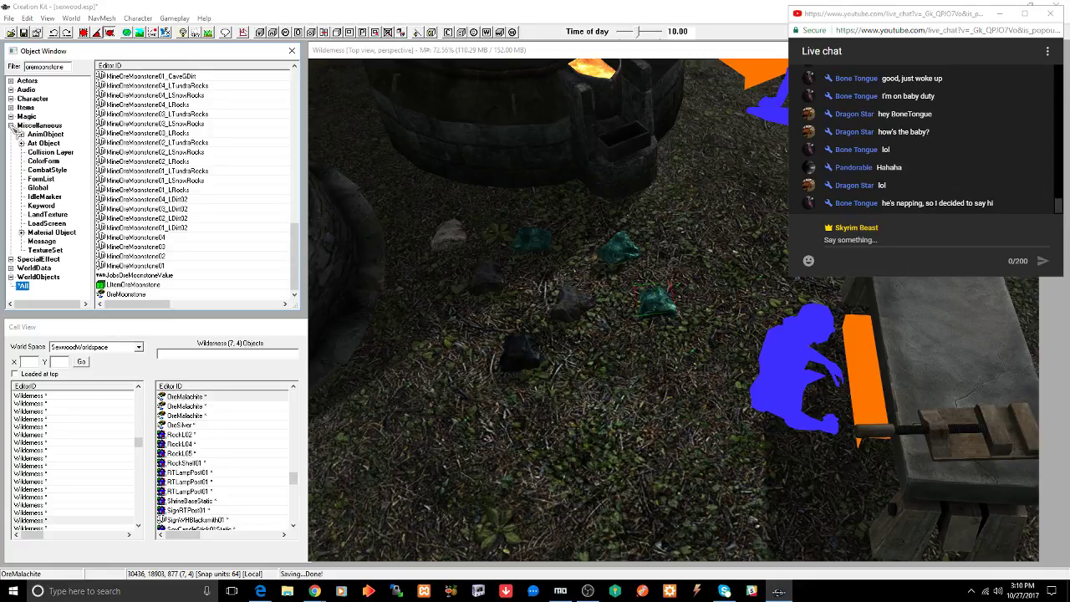
click(11, 125)
click(11, 152)
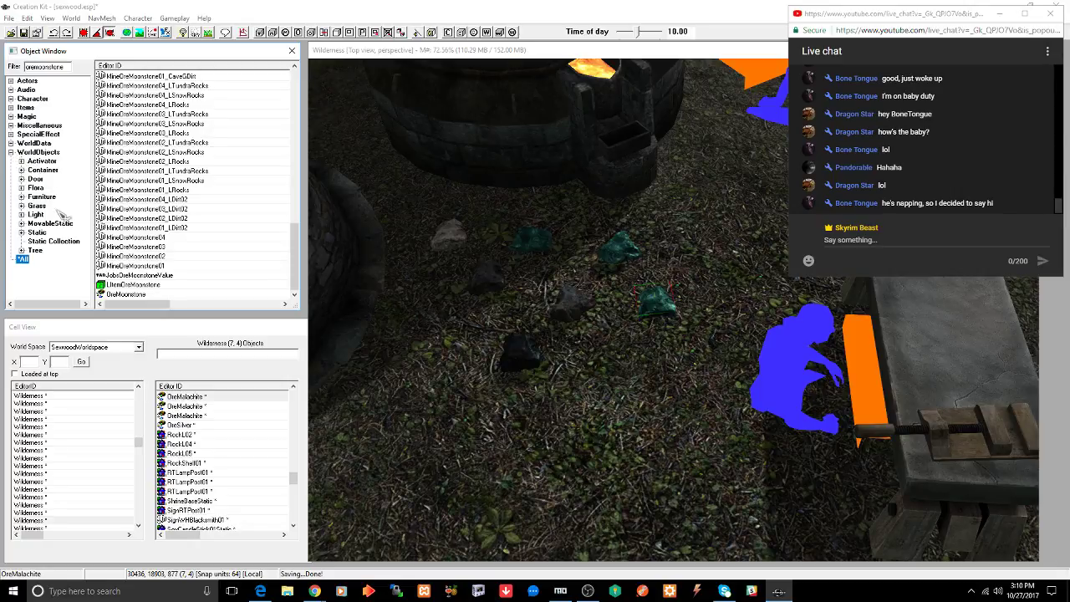
click(10, 152)
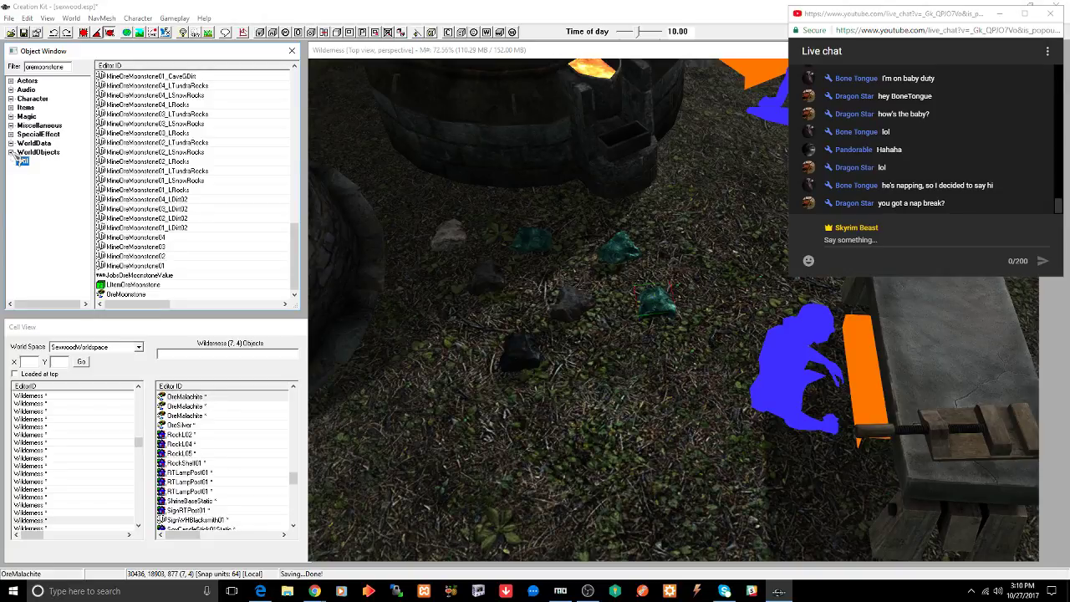
click(22, 160)
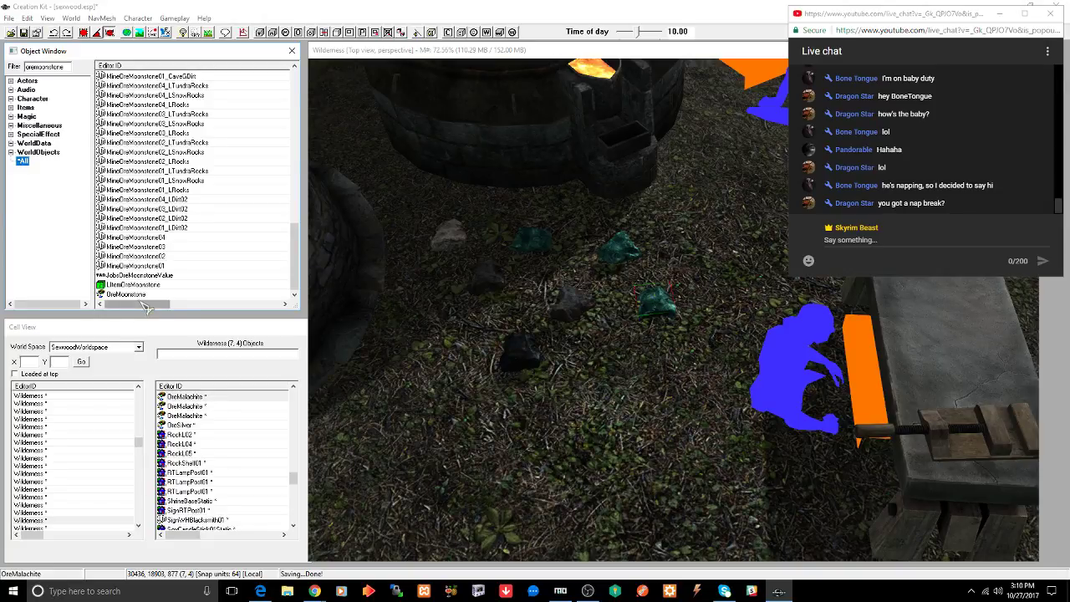
- Place an OreMoonstone piece on the ground beside the ebony ore and save the plugin
drag(147, 308, 624, 342)
key(z)
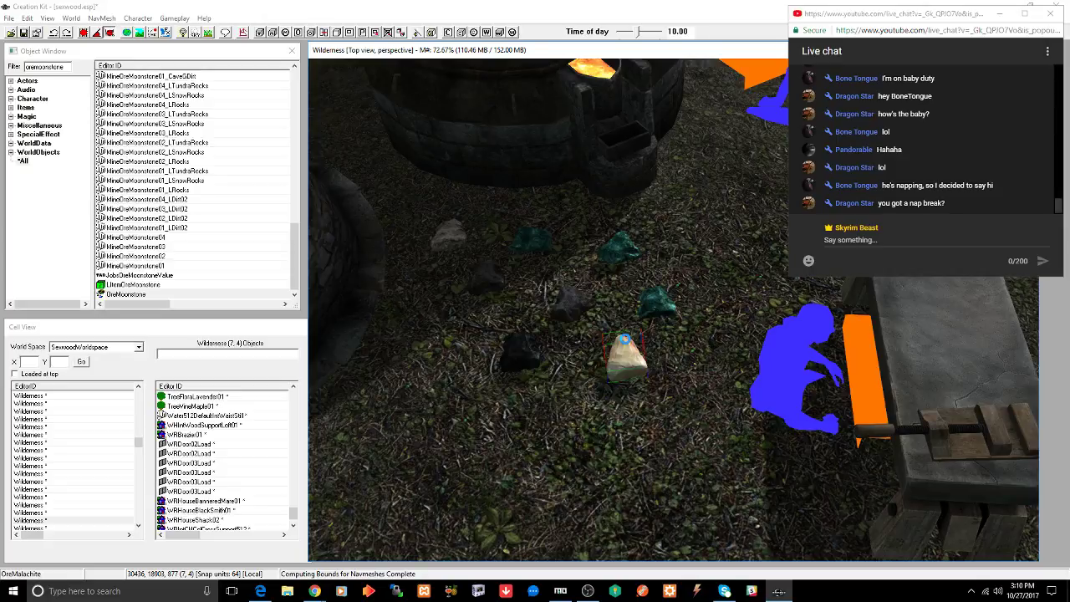
key(ctrl+s)
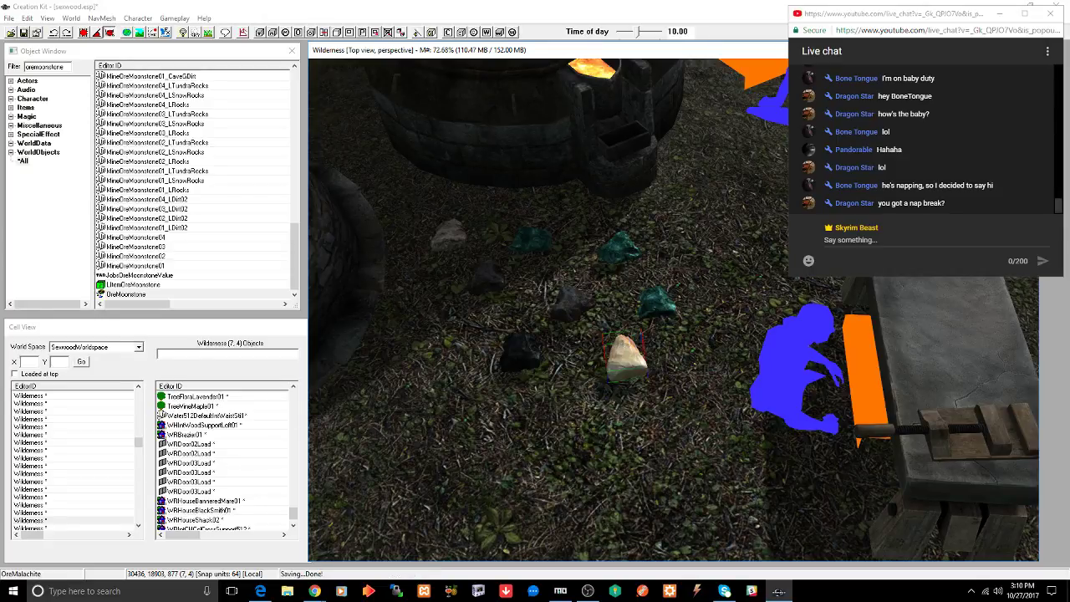
- Duplicate the moonstone ore and drop the copy on the ground beyond the malachite, near the smelter
key(ctrl+d)
drag(629, 362, 702, 175)
key(z)
key(f)
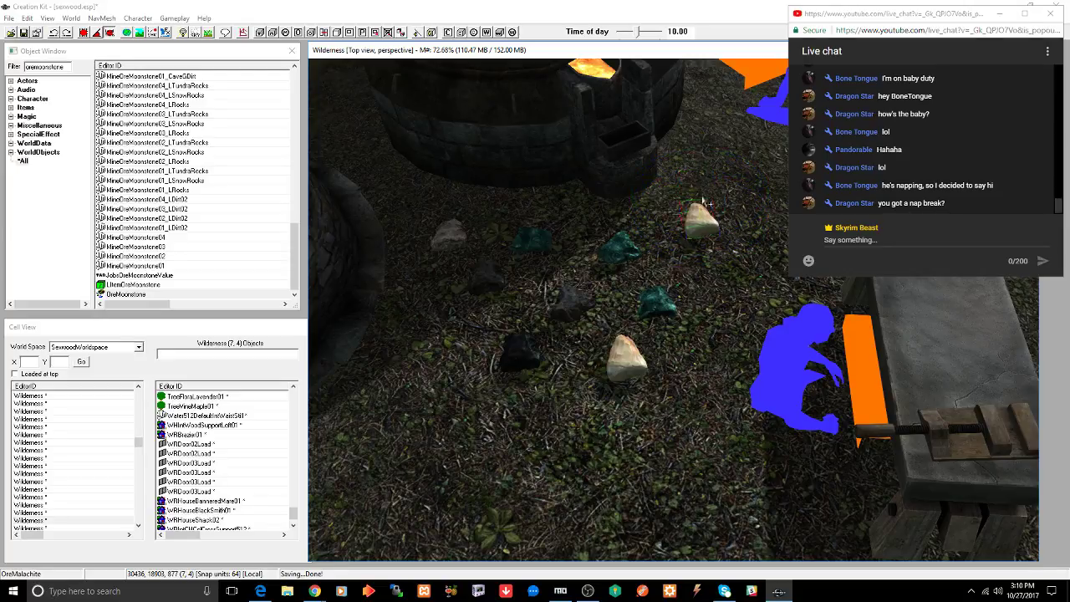
mouse_move(665, 225)
shift+middle_down()
mouse_move(640, 206)
mouse_move(670, 205)
mouse_move(658, 219)
mouse_move(666, 216)
shift+middle_up()
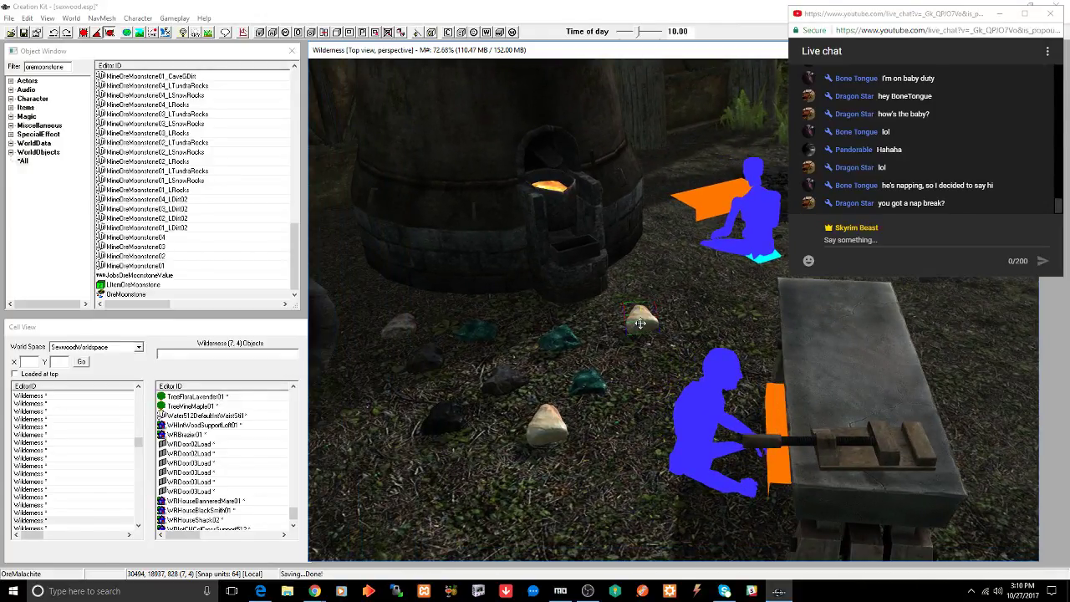
- Move both moonstone ore pieces onto the workbench and drop them onto its top surface
drag(639, 323, 646, 146)
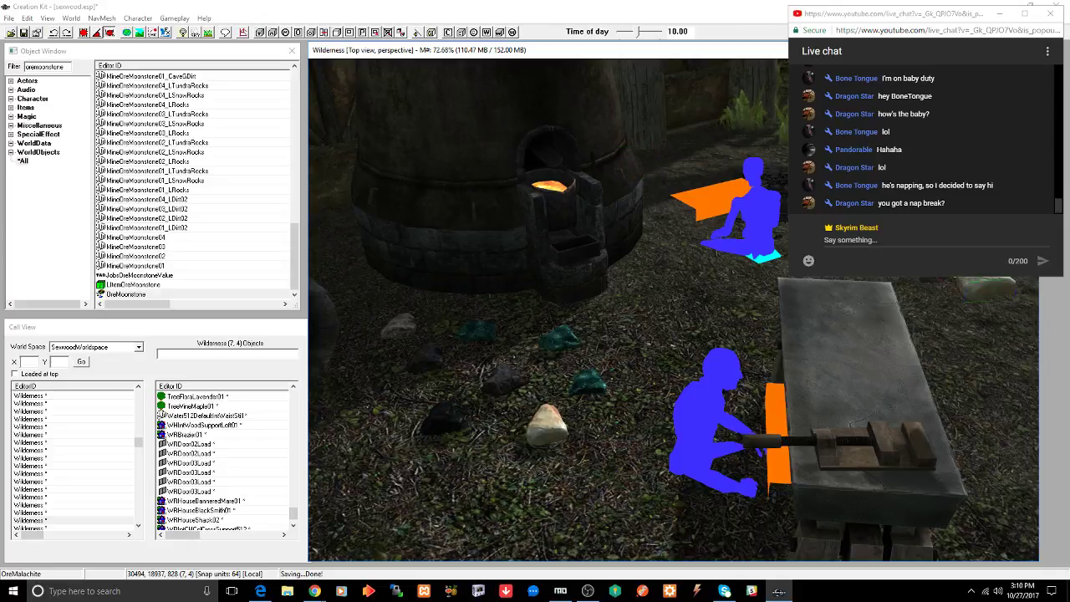
drag(986, 287, 821, 300)
drag(551, 430, 890, 301)
key(f)
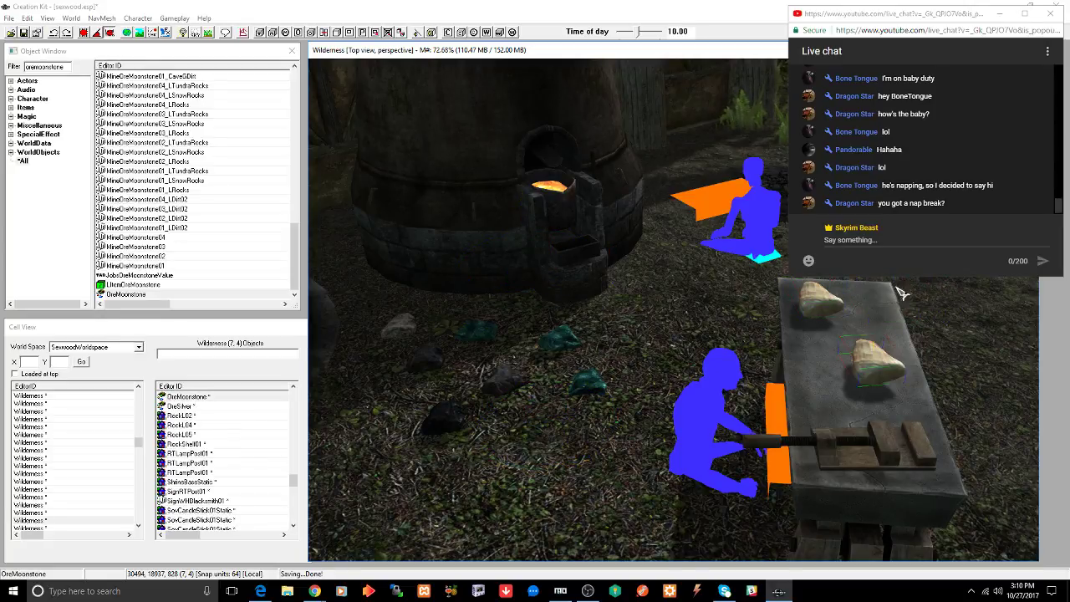
- Rotate the moonstone ore nearer the vise and shift it closer to the vise on the workbench top
shift+middle_drag(842, 345, 788, 325)
scroll(788, 325, down, 3)
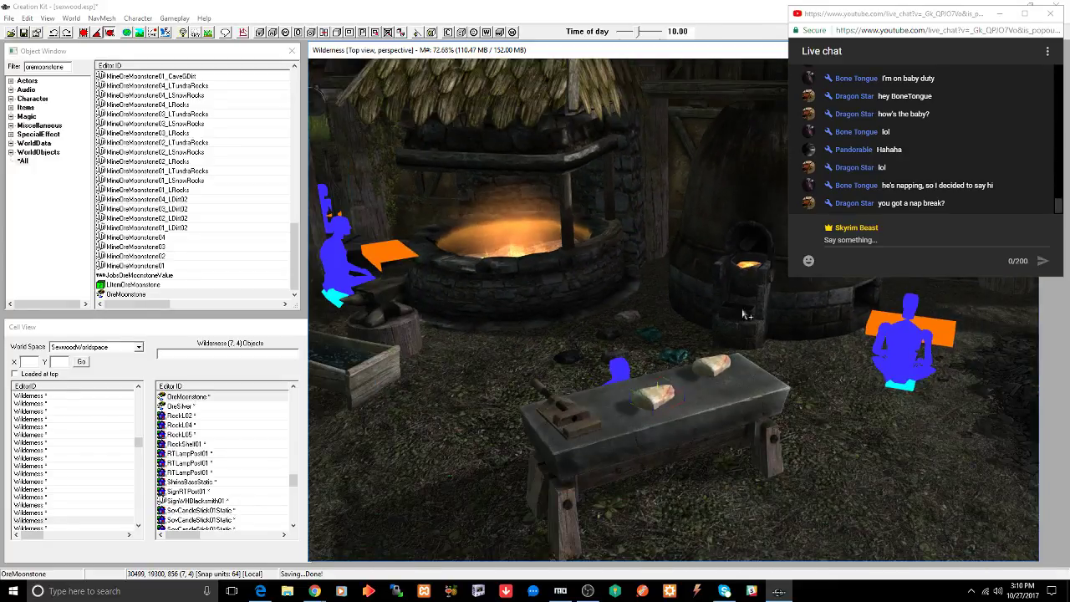
right_drag(653, 398, 658, 396)
drag(658, 396, 633, 399)
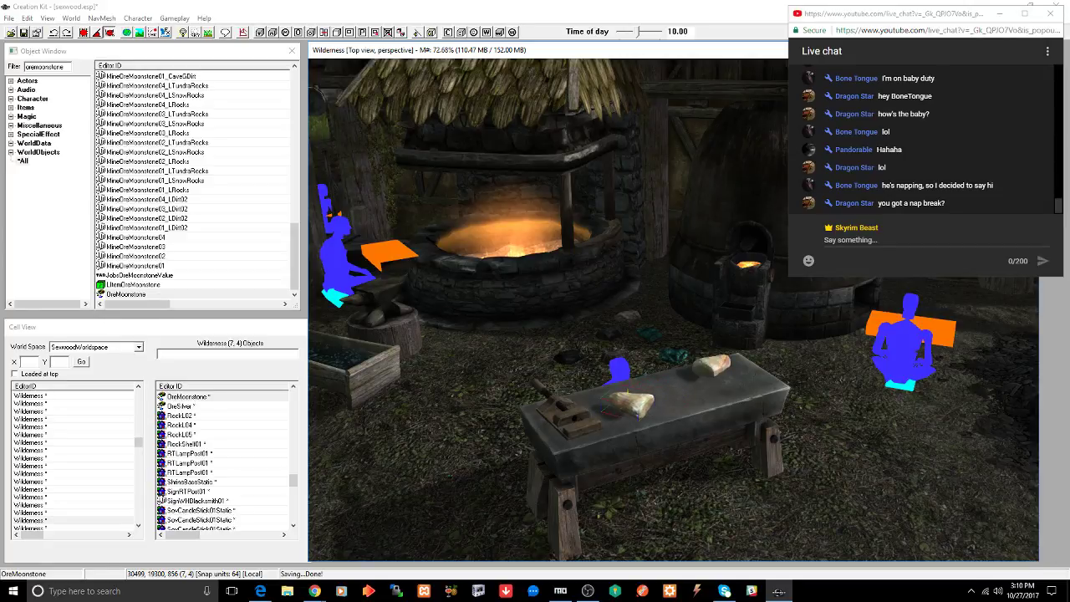
- Apply the reference settings of both moonstone ores on the workbench with Don't Havok Settle enabled, and save the plugin
double_click(628, 402)
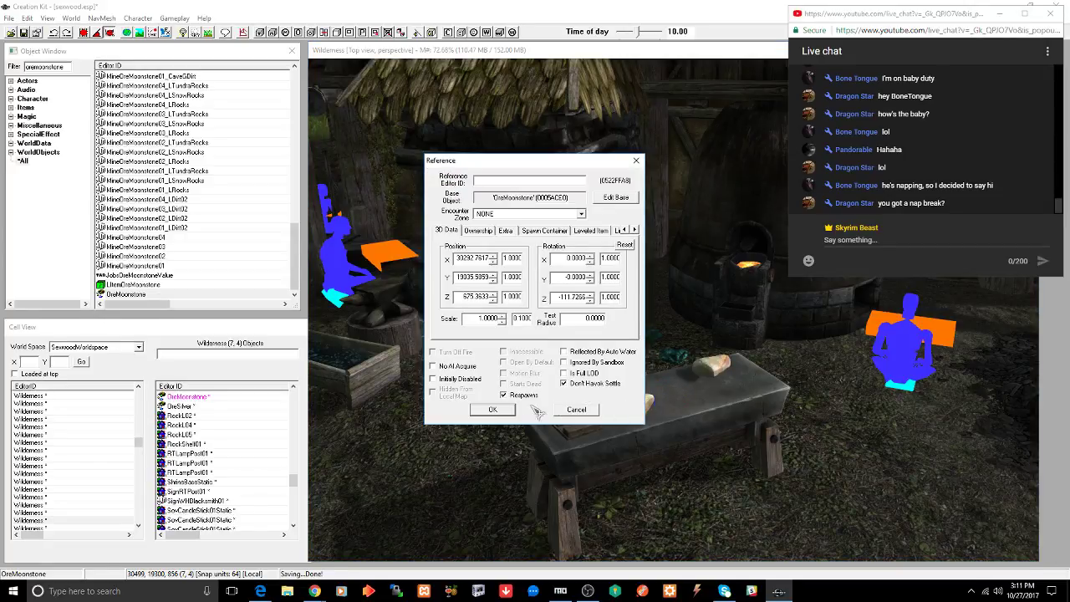
click(504, 413)
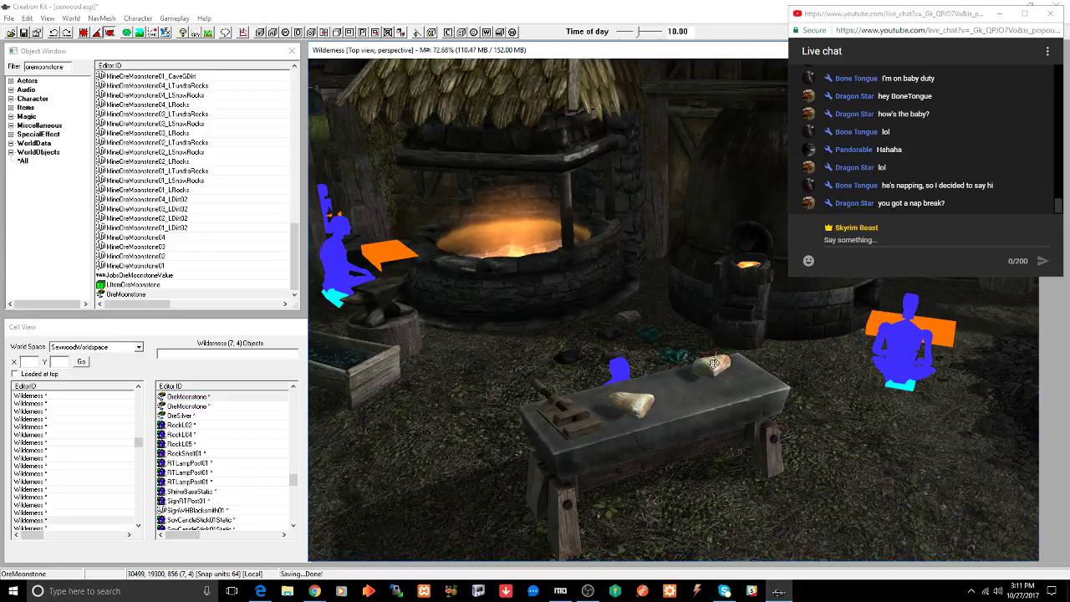
double_click(719, 371)
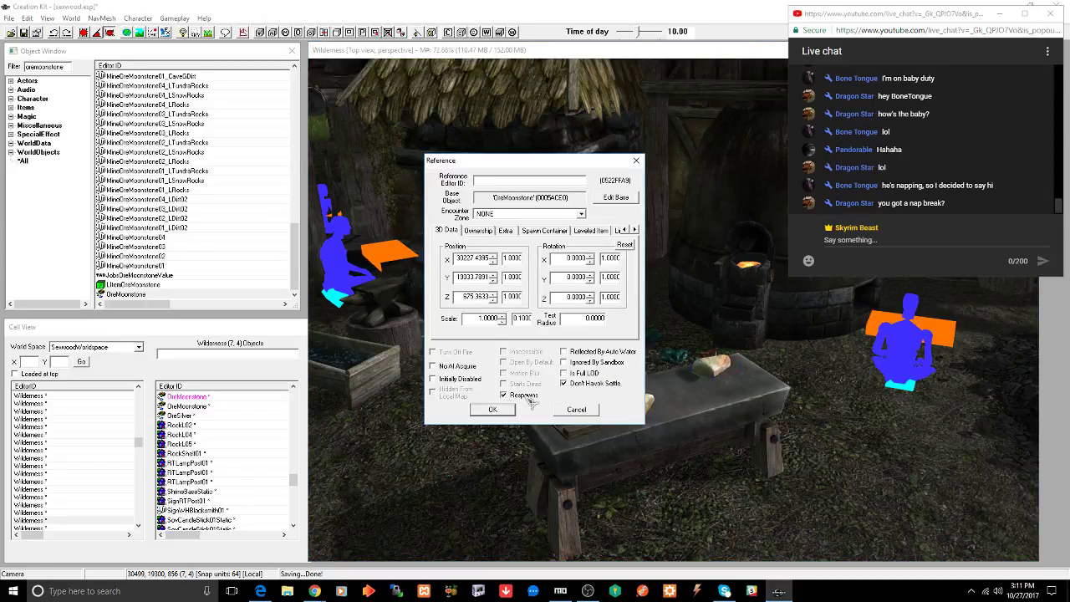
click(493, 410)
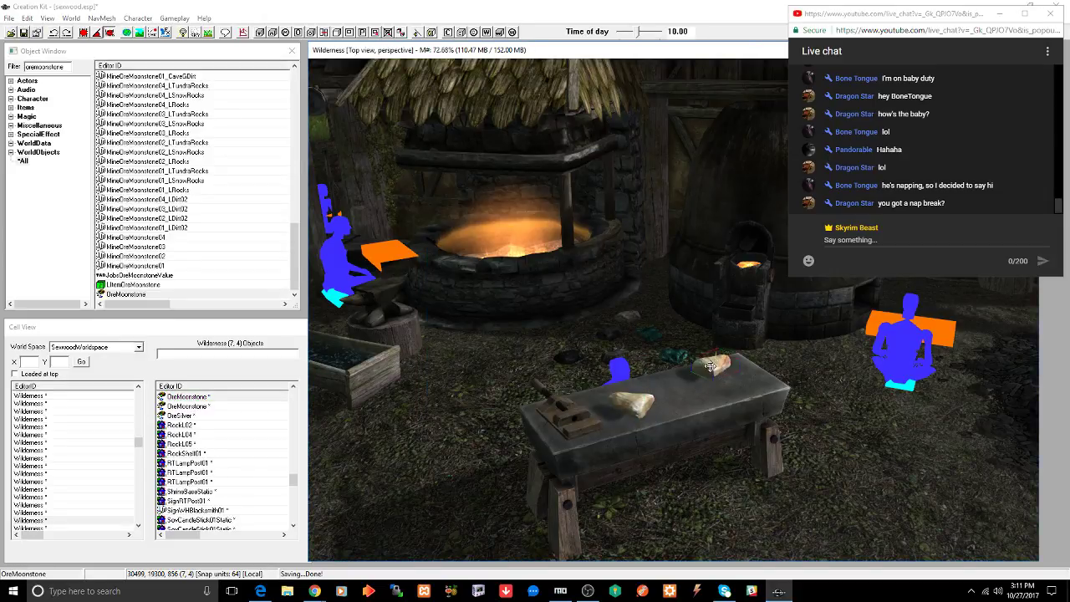
click(709, 366)
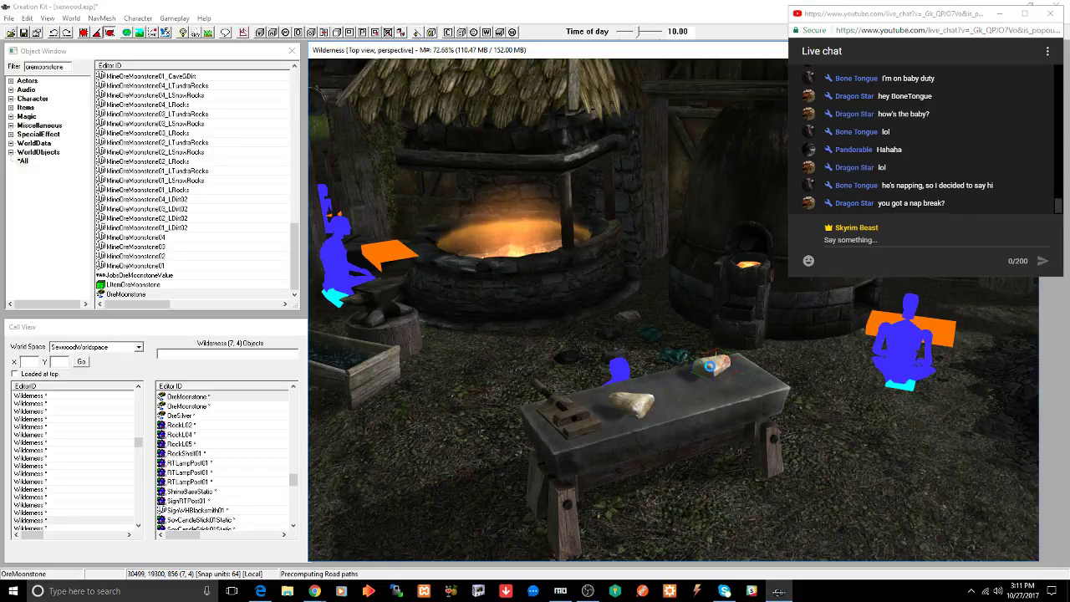
key(ctrl+s)
- Lift the moonstone ore near the vise above the workbench, check its reference settings, and drop it back onto the top
mouse_move(628, 362)
shift+middle_down()
mouse_move(628, 339)
mouse_move(615, 340)
mouse_move(681, 338)
mouse_move(647, 337)
mouse_move(652, 368)
mouse_move(693, 358)
shift+middle_up()
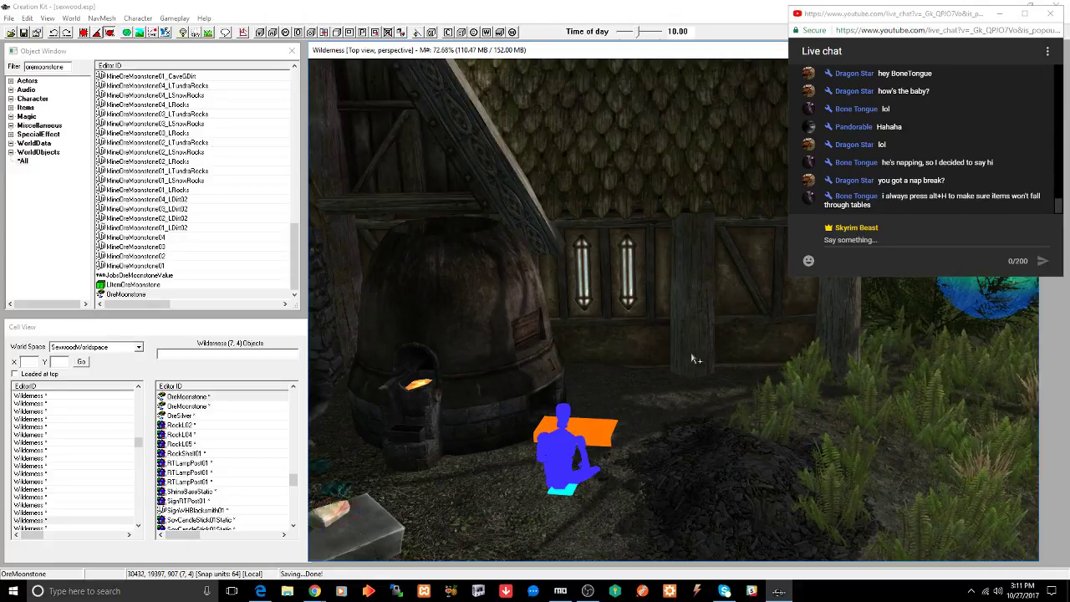
scroll(692, 359, down, 2)
middle_drag(548, 362, 565, 349)
click(616, 342)
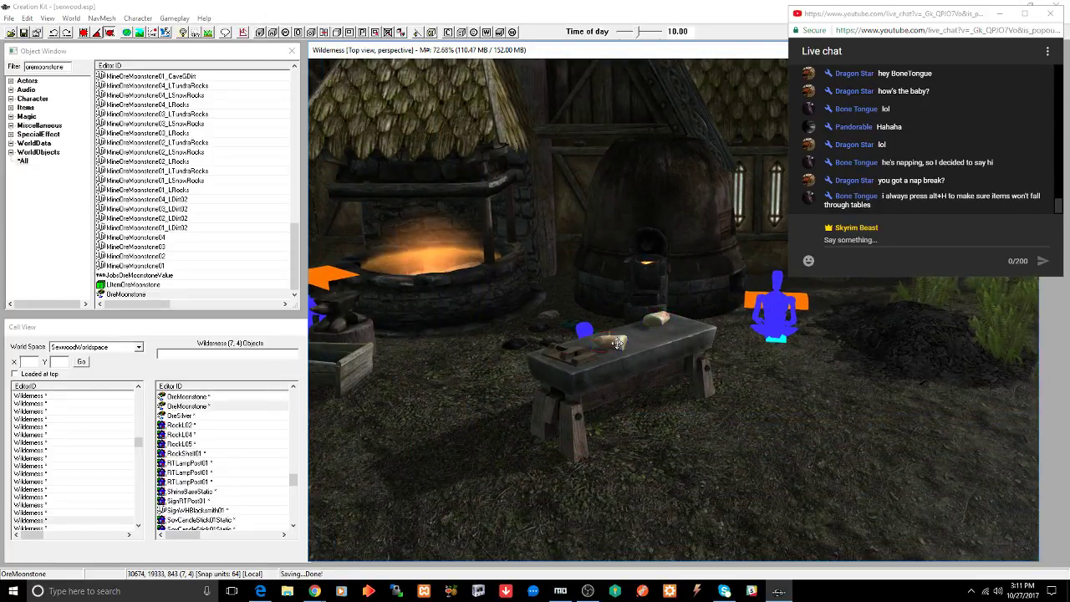
drag(616, 343, 619, 295)
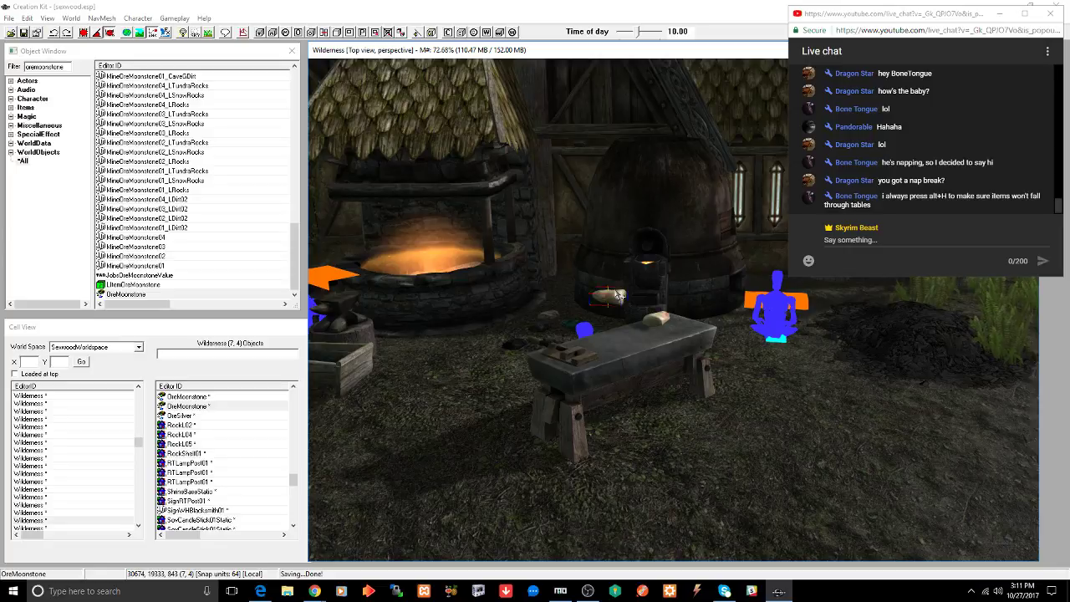
double_click(613, 294)
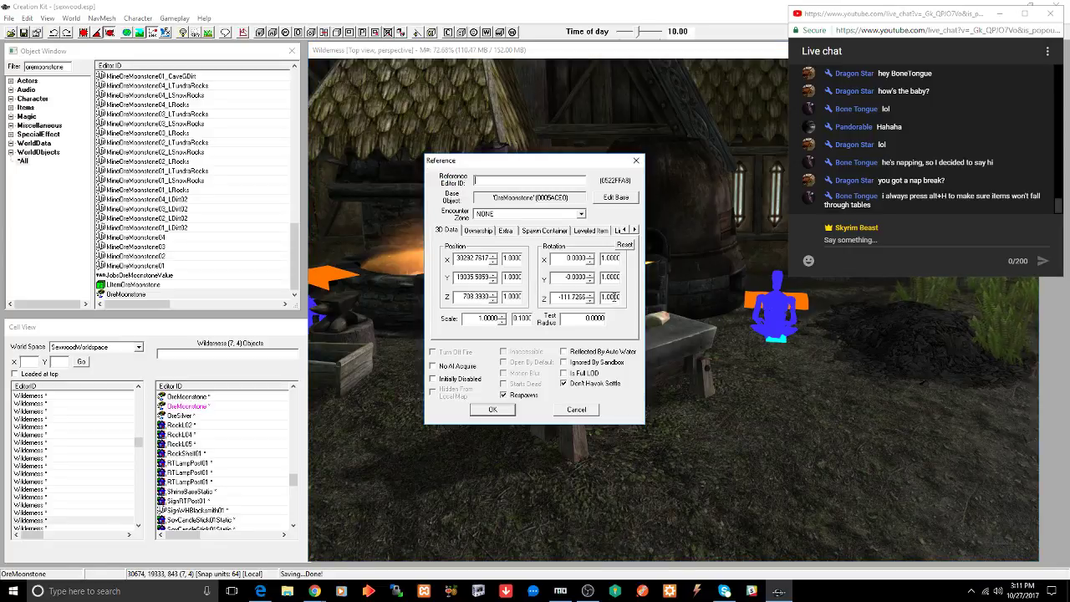
click(497, 409)
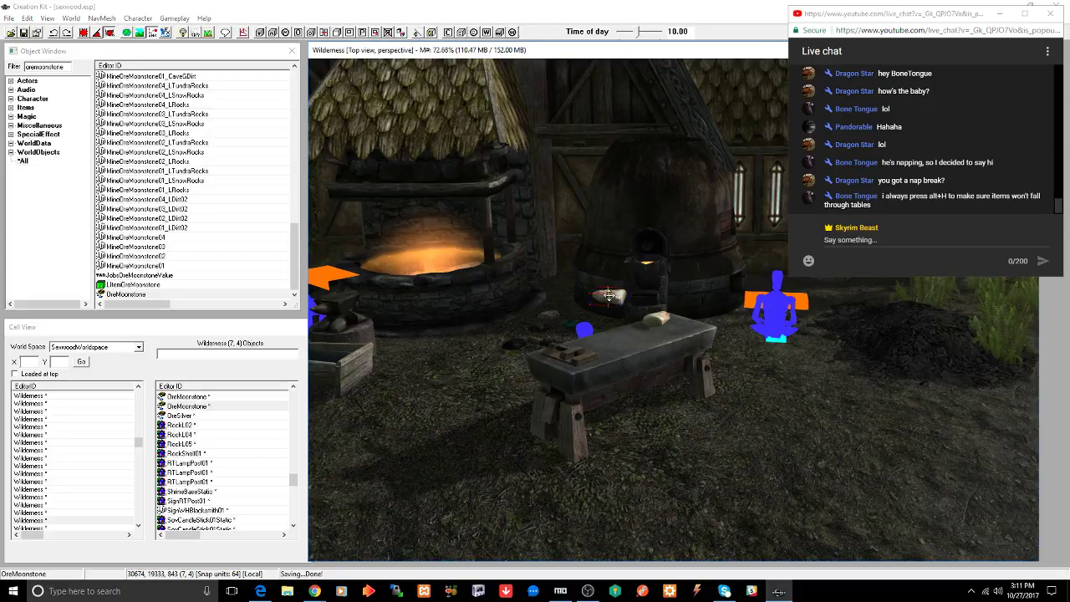
key(f)
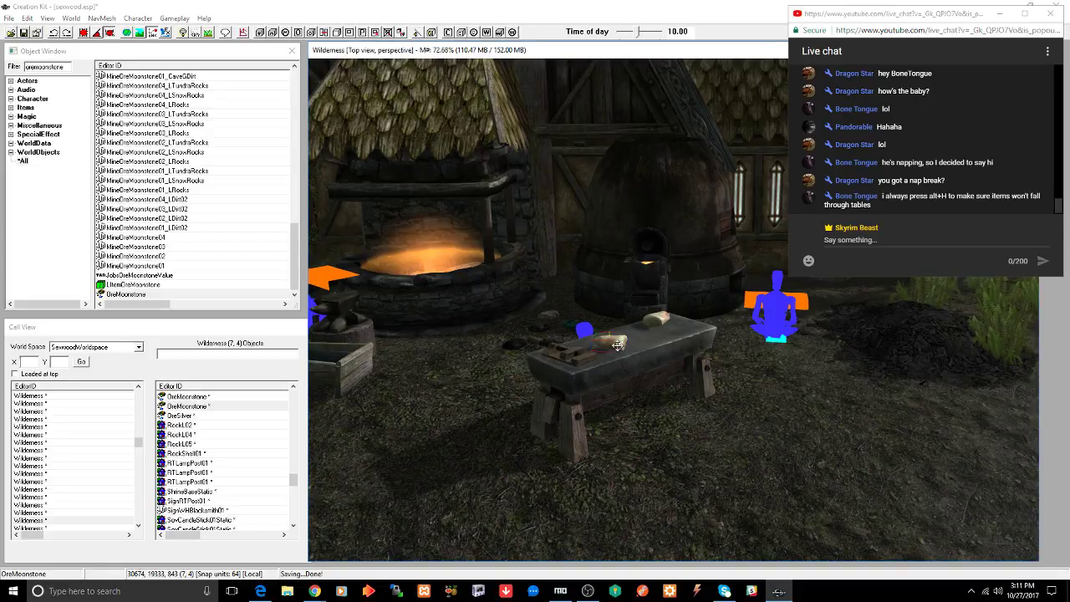
- Examine the malachite, iron, ebony and silver ore pieces lying on the ground between the workbench and the smelter
right_drag(618, 343, 689, 343)
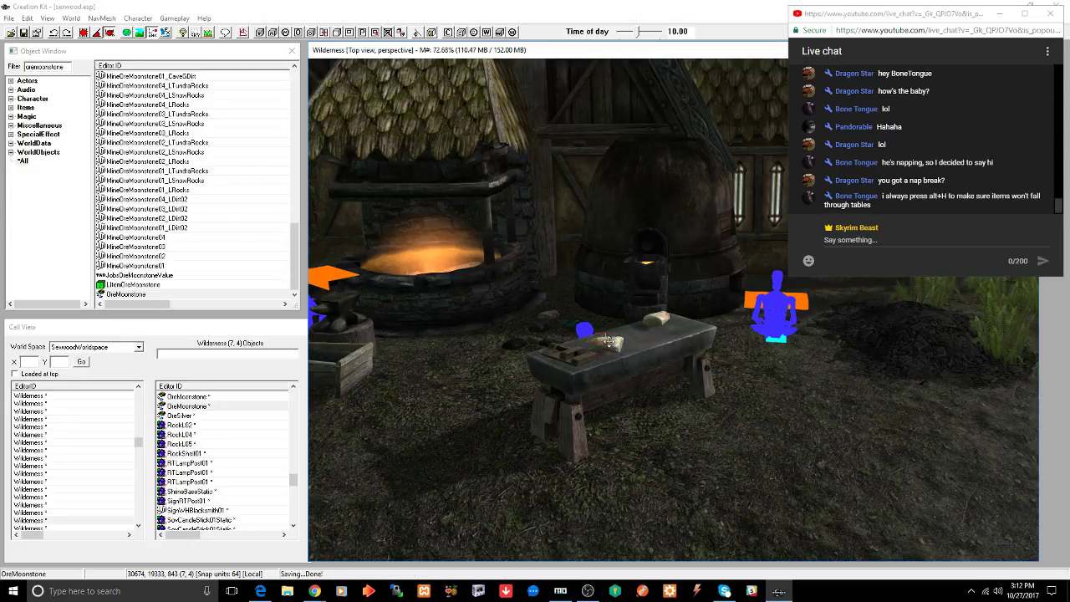
shift+middle_drag(607, 343, 615, 375)
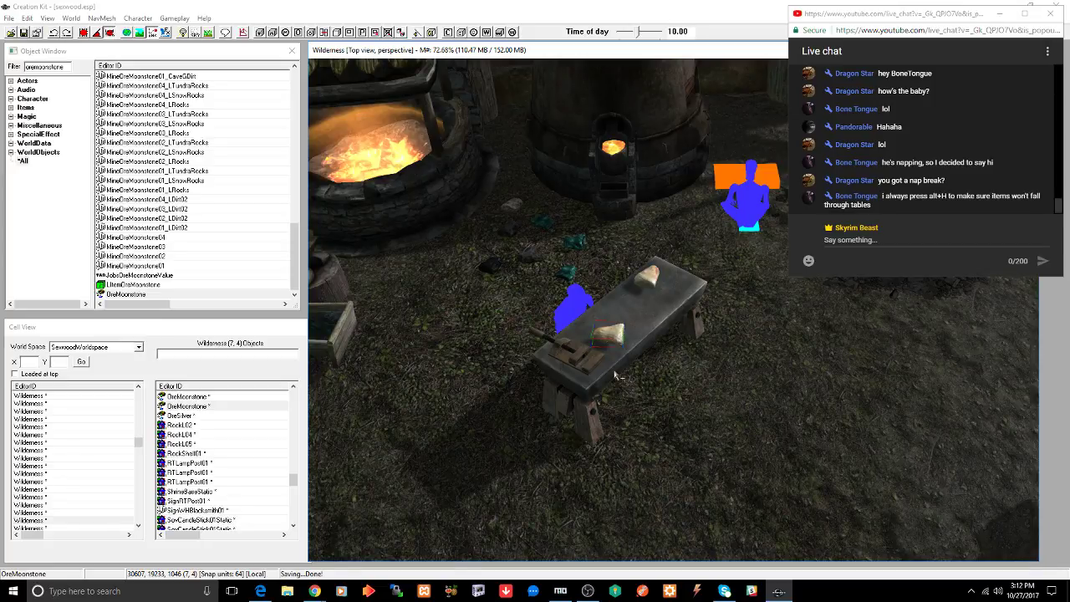
click(570, 269)
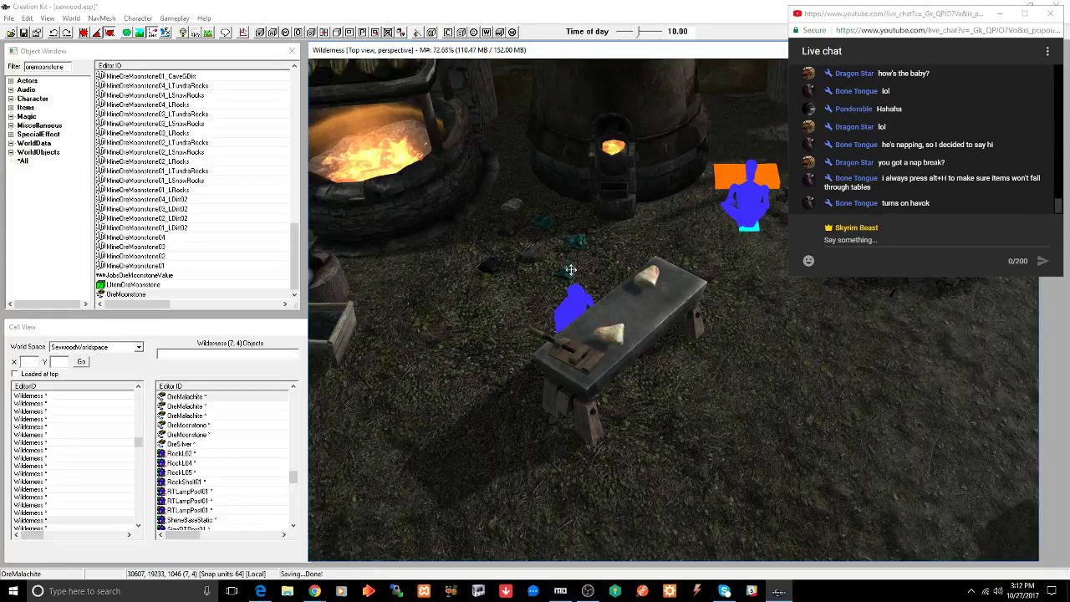
click(526, 252)
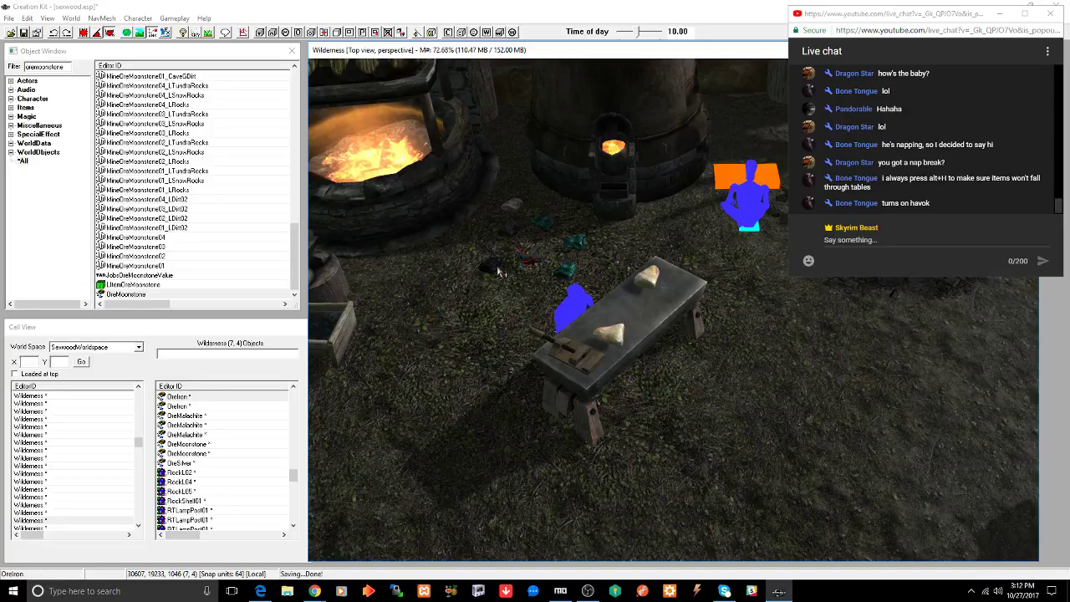
key(ctrl+v)
scroll(497, 265, up, 10)
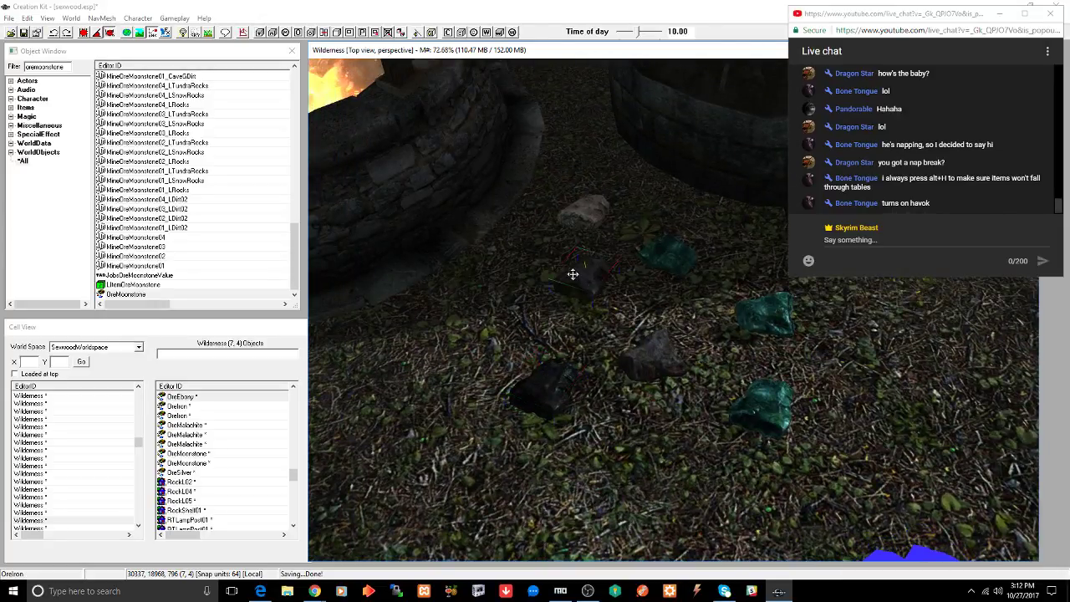
click(573, 274)
shift+middle_drag(578, 319, 596, 307)
click(659, 251)
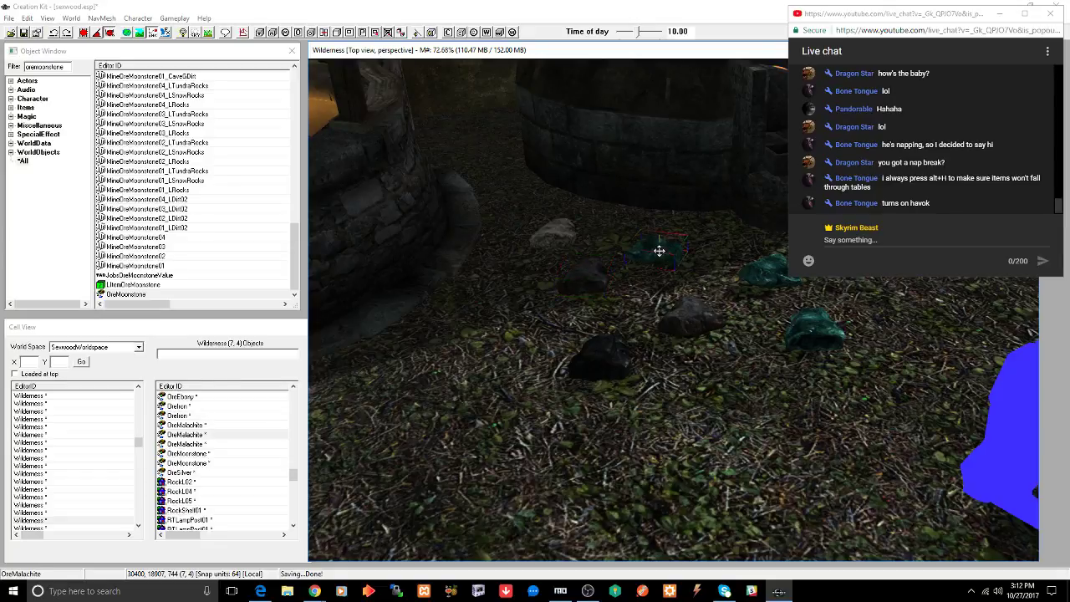
click(554, 229)
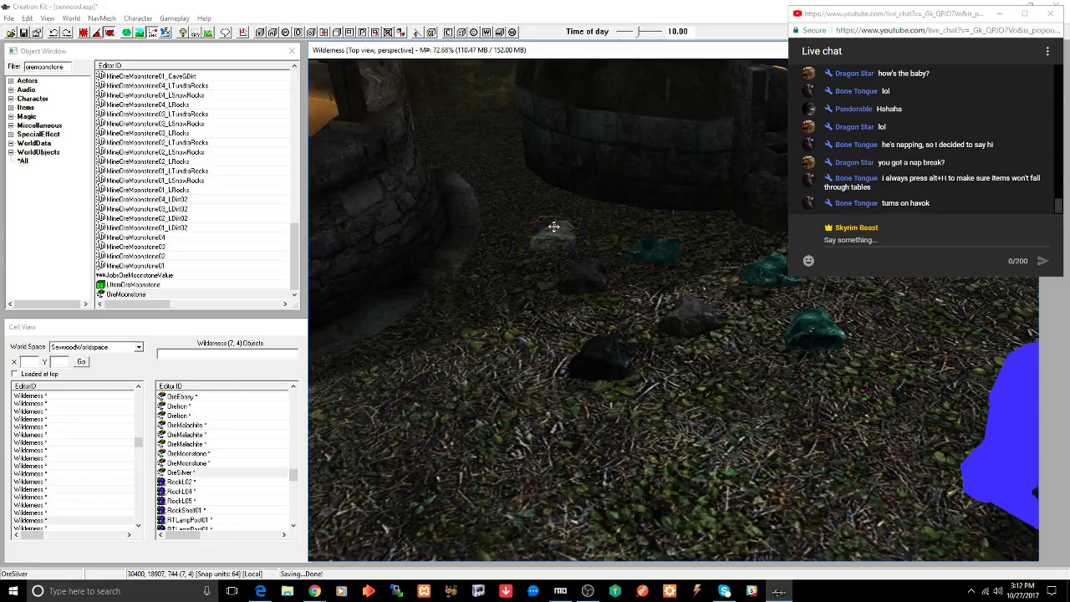
shift+middle_drag(633, 262, 753, 266)
click(748, 273)
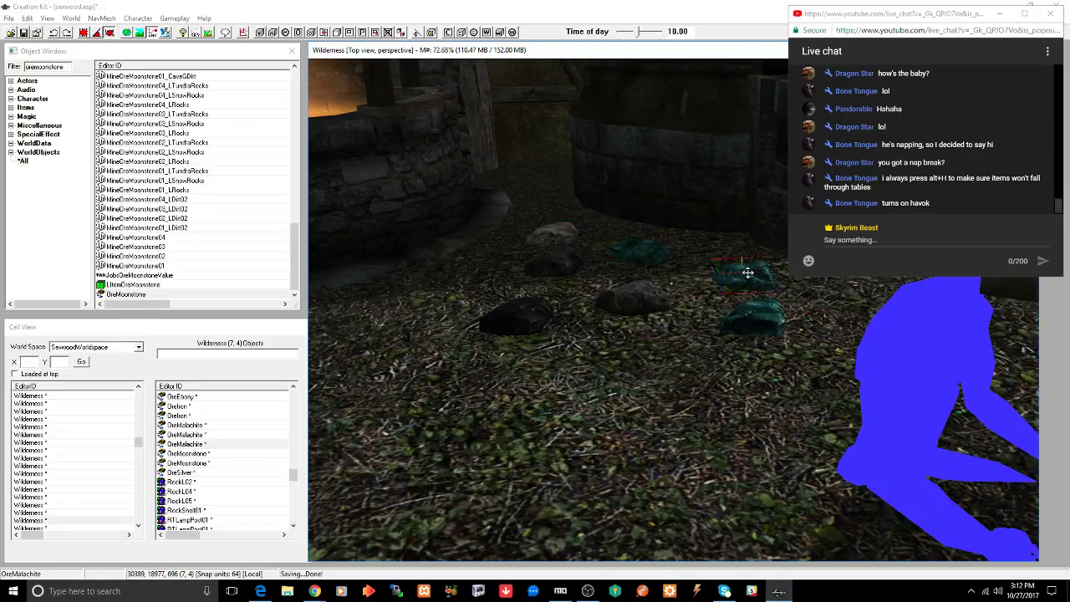
shift+middle_drag(637, 306, 577, 299)
scroll(640, 335, down, 3)
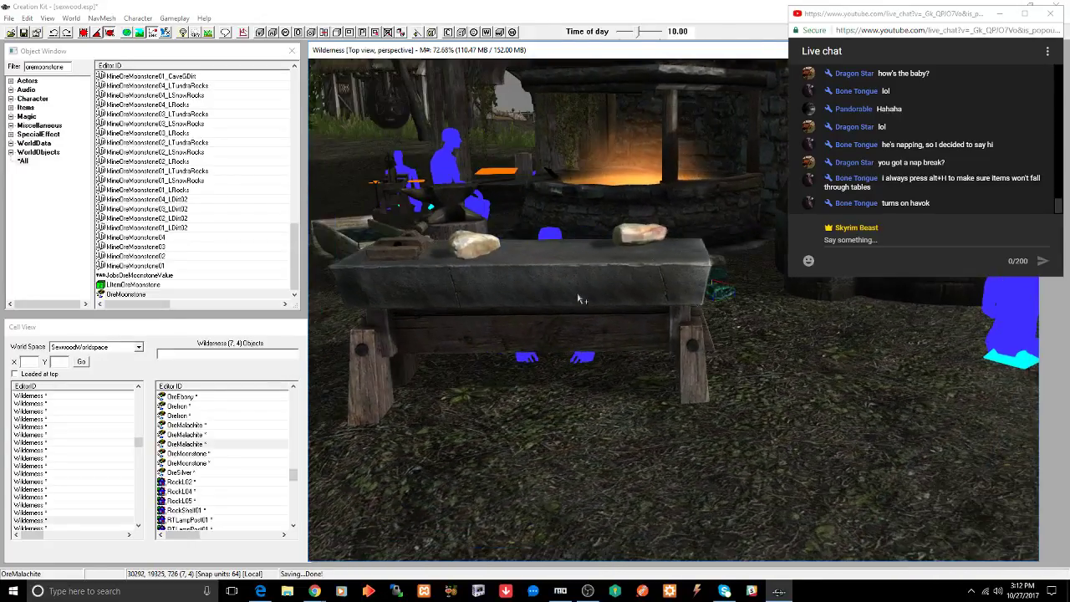
- Check how the moonstone ores rest on the armor workbench and save the plugin
click(650, 235)
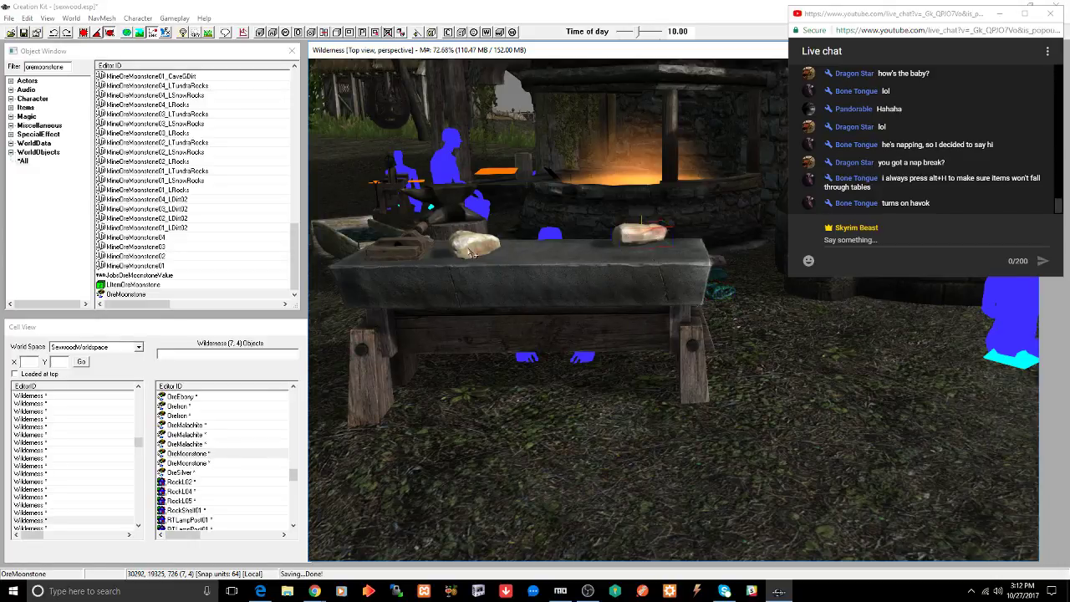
click(573, 284)
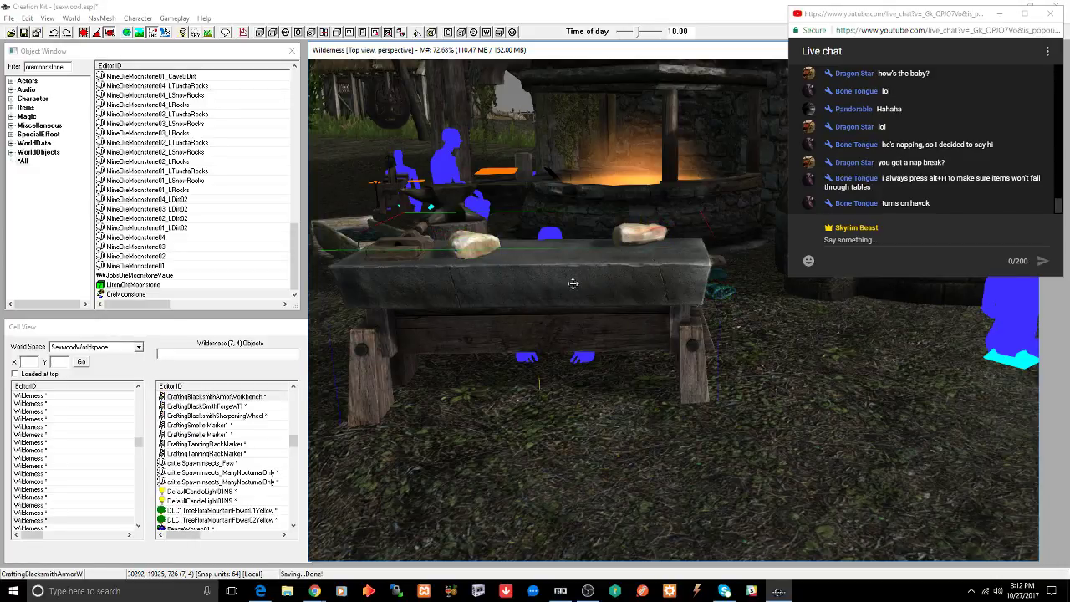
shift+middle_drag(573, 284, 618, 290)
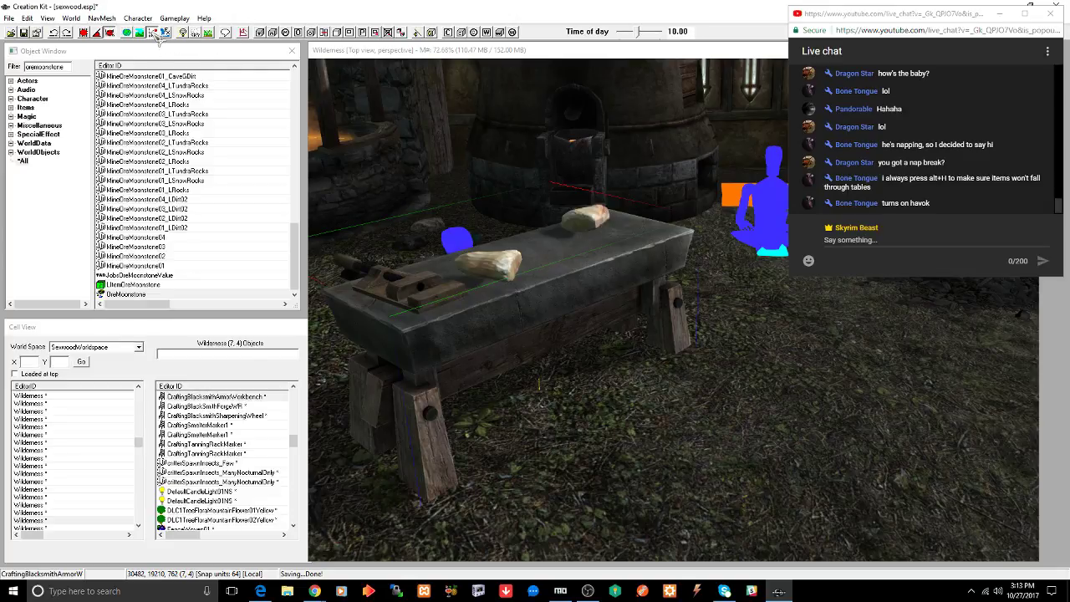
drag(156, 50, 153, 80)
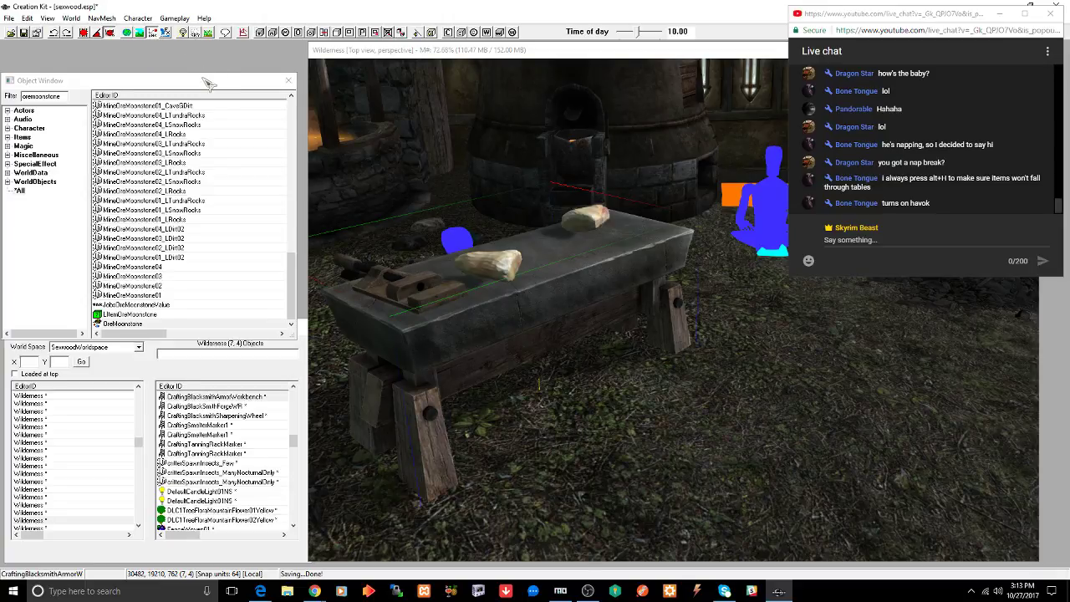
drag(207, 81, 210, 59)
click(583, 221)
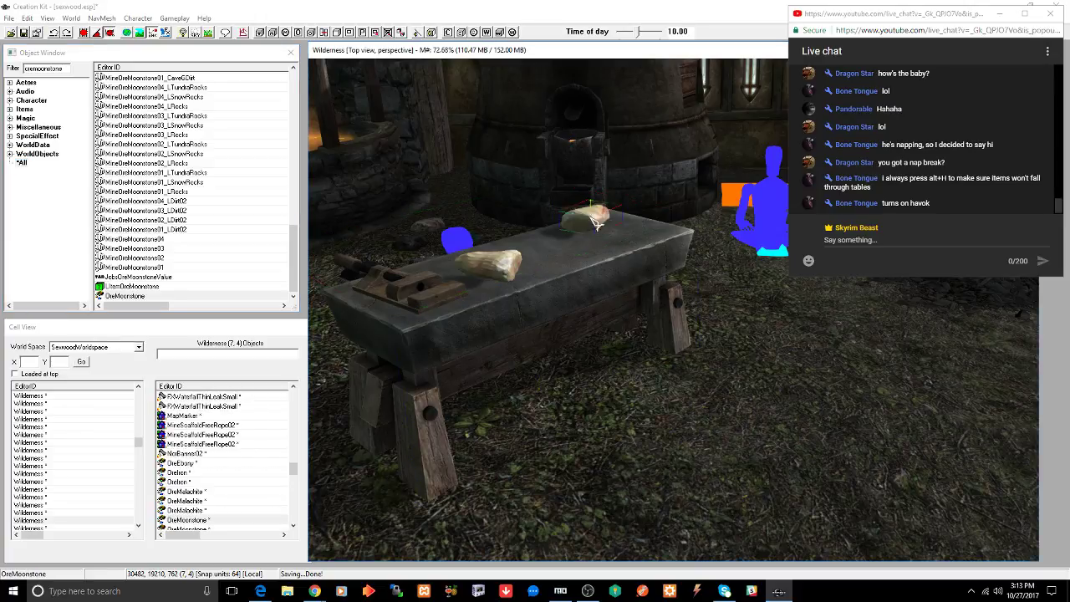
key(ctrl+s)
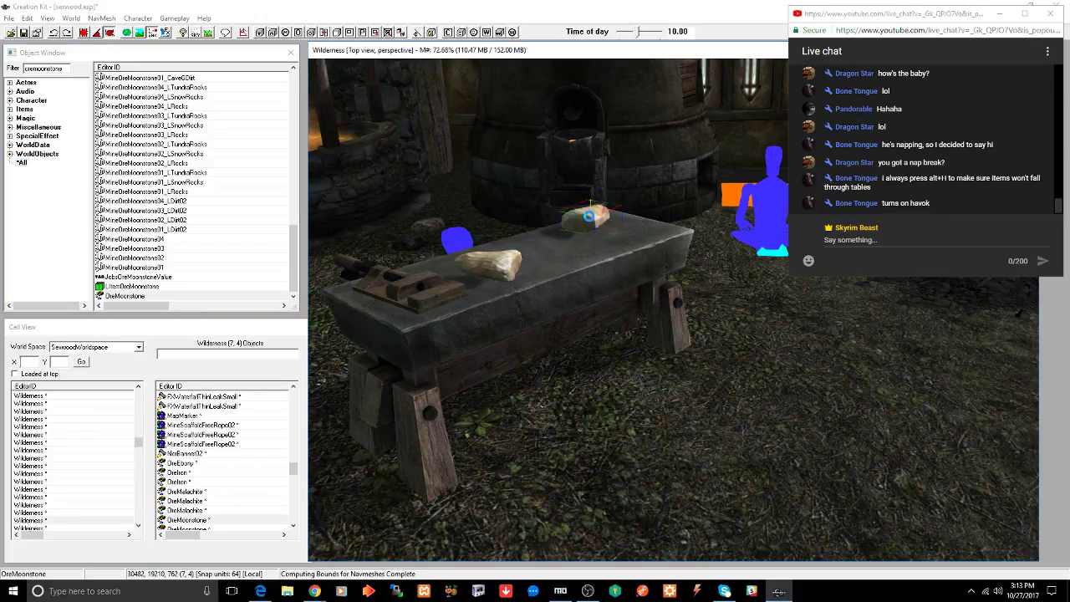
- Flatten the terrain around the blacksmith's sharpening wheel using Flatten Vertices with an edit radius of 1, and end landscape editing
scroll(591, 219, down, 5)
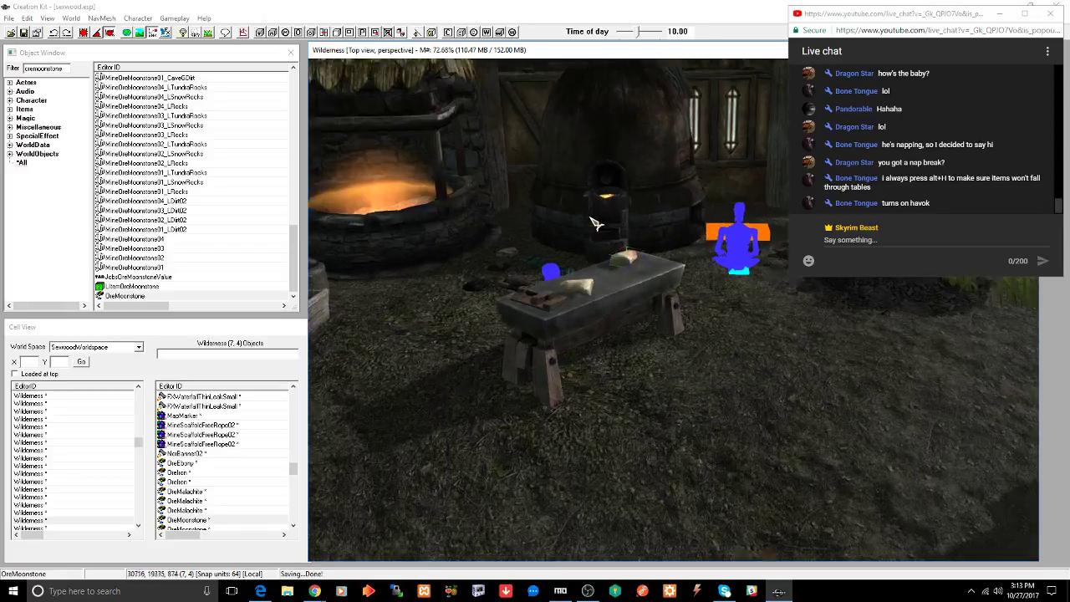
shift+middle_drag(578, 228, 608, 217)
shift+middle_drag(561, 269, 644, 266)
click(659, 316)
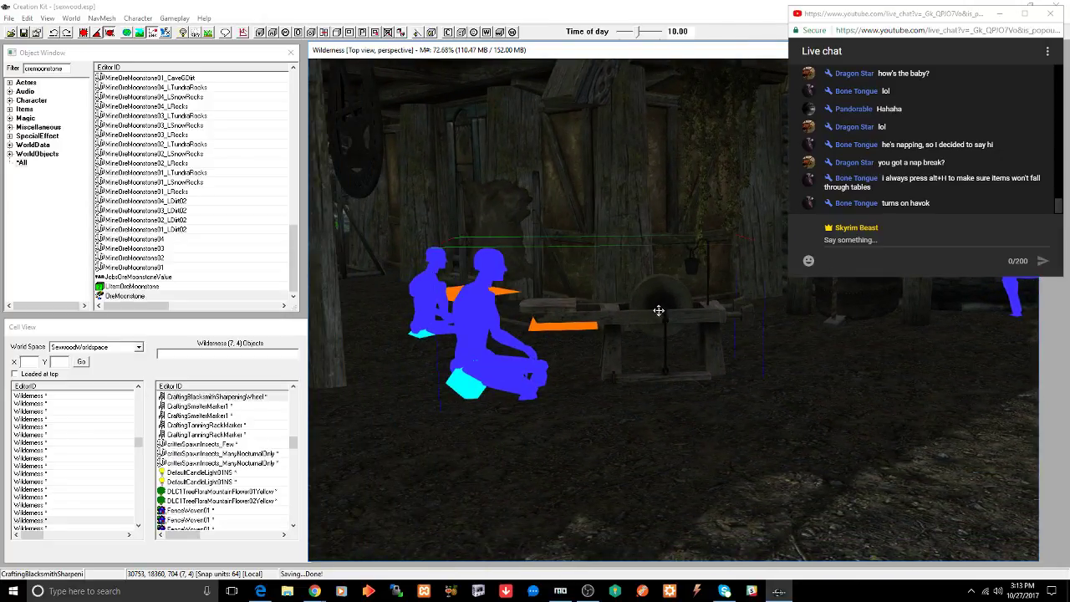
mouse_move(630, 320)
shift+middle_down()
mouse_move(659, 310)
mouse_move(627, 308)
mouse_move(630, 321)
shift+middle_up()
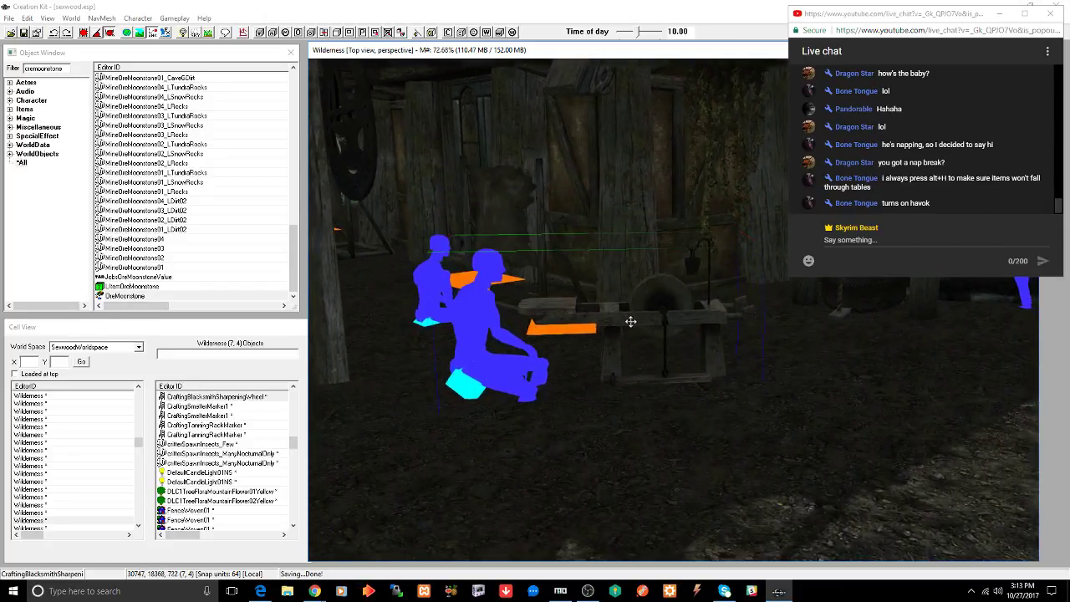
key(h)
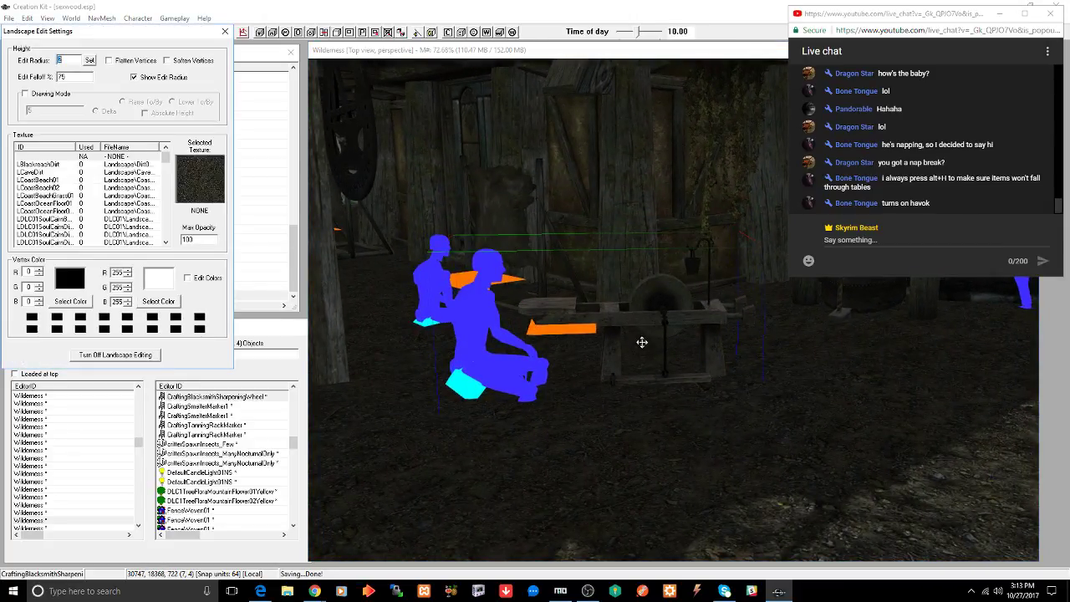
click(138, 61)
drag(695, 395, 697, 396)
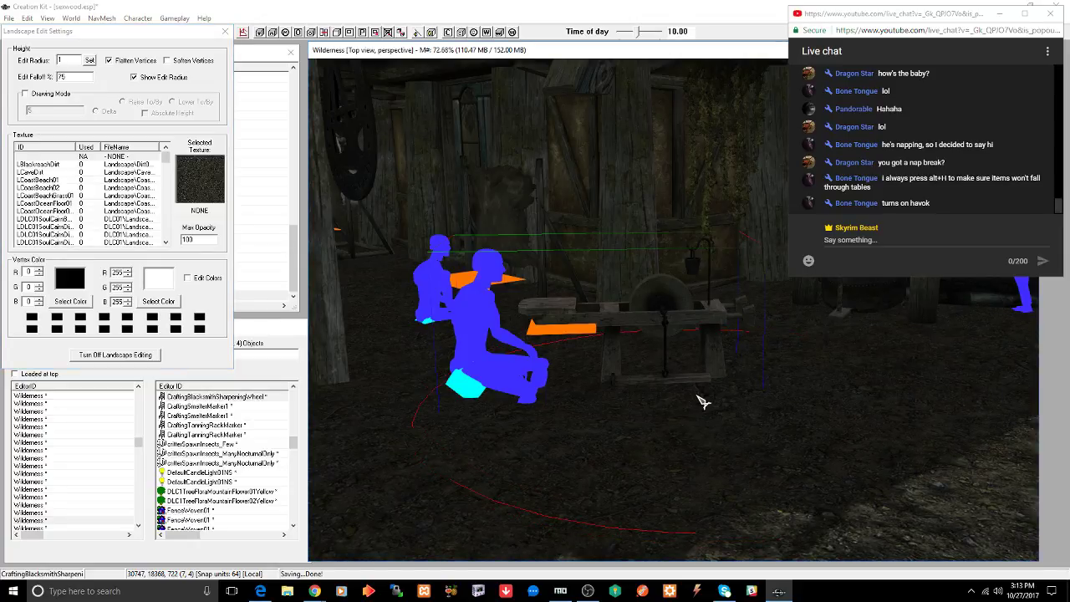
middle_drag(642, 408, 719, 393)
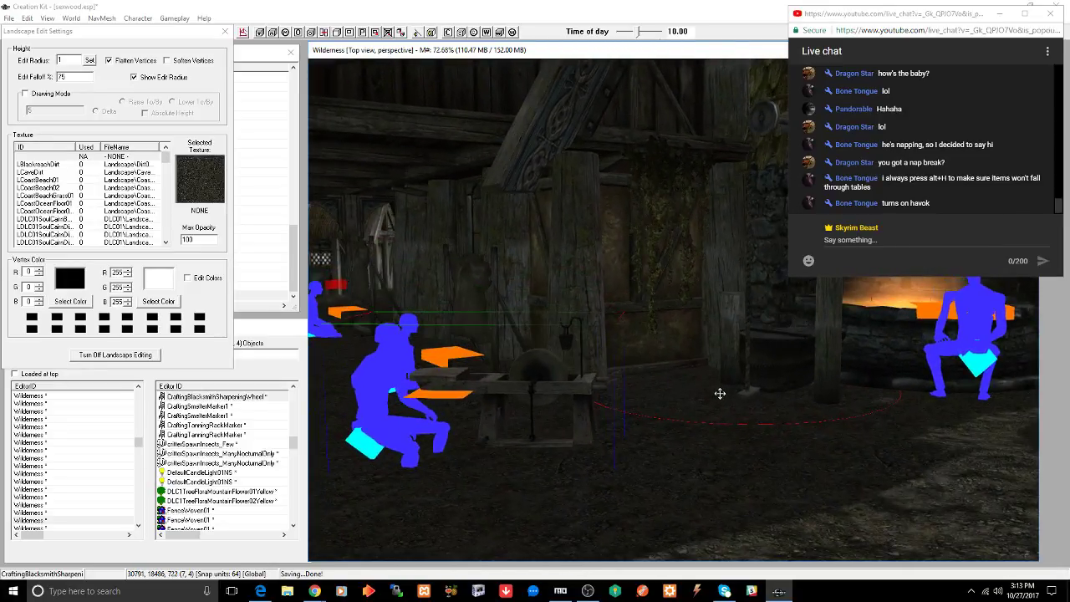
click(224, 32)
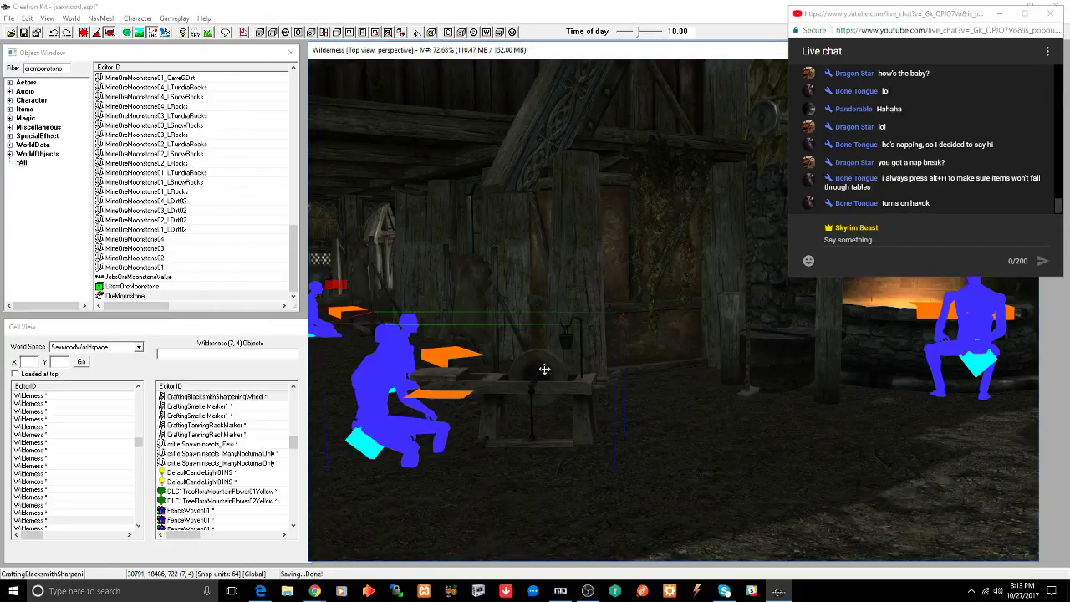
- Restore the deleted sharpening wheel, and lower both it and the blacksmith's forge vertically towards the levelled ground
key(Delete)
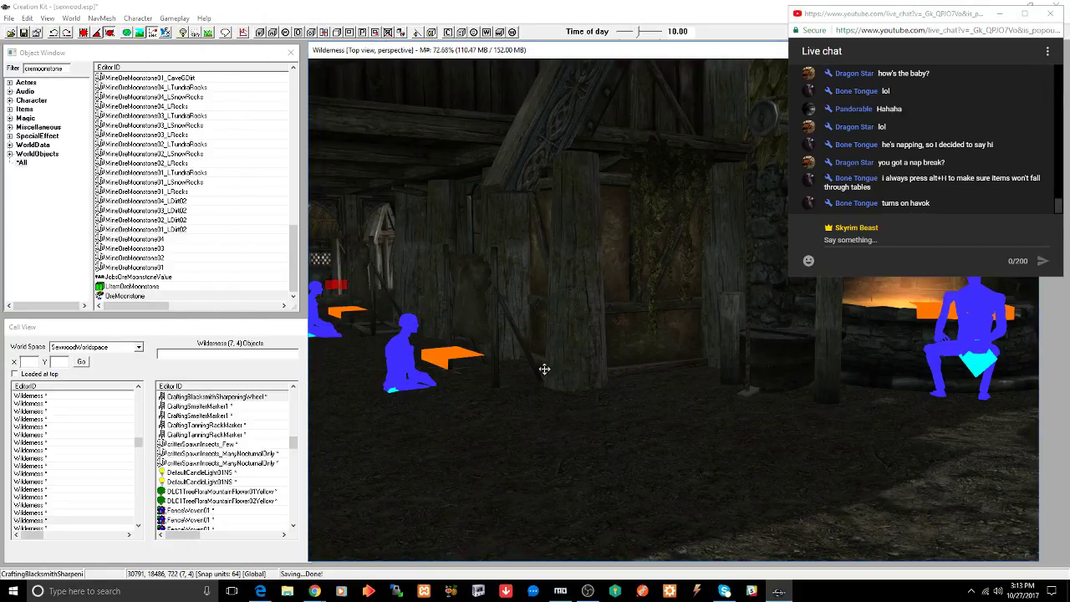
key(ctrl+z)
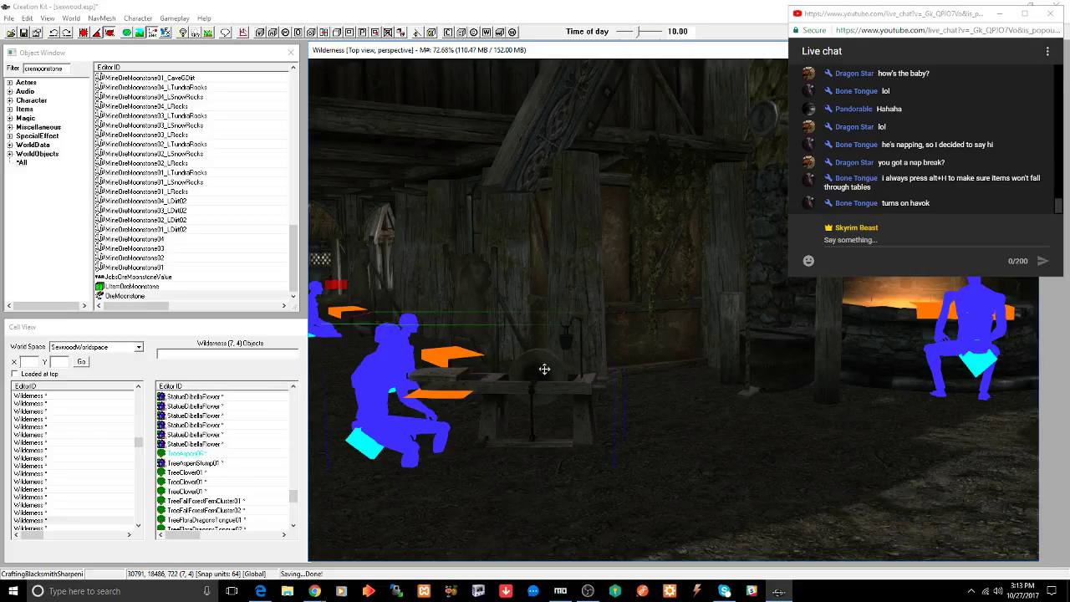
key(z)
drag(534, 386, 535, 401)
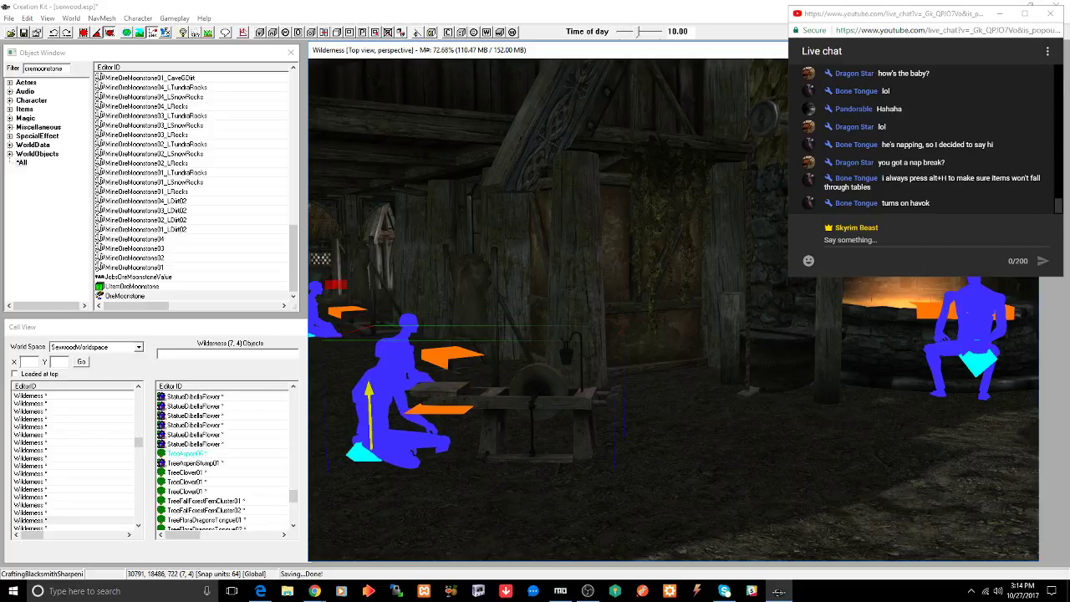
click(908, 352)
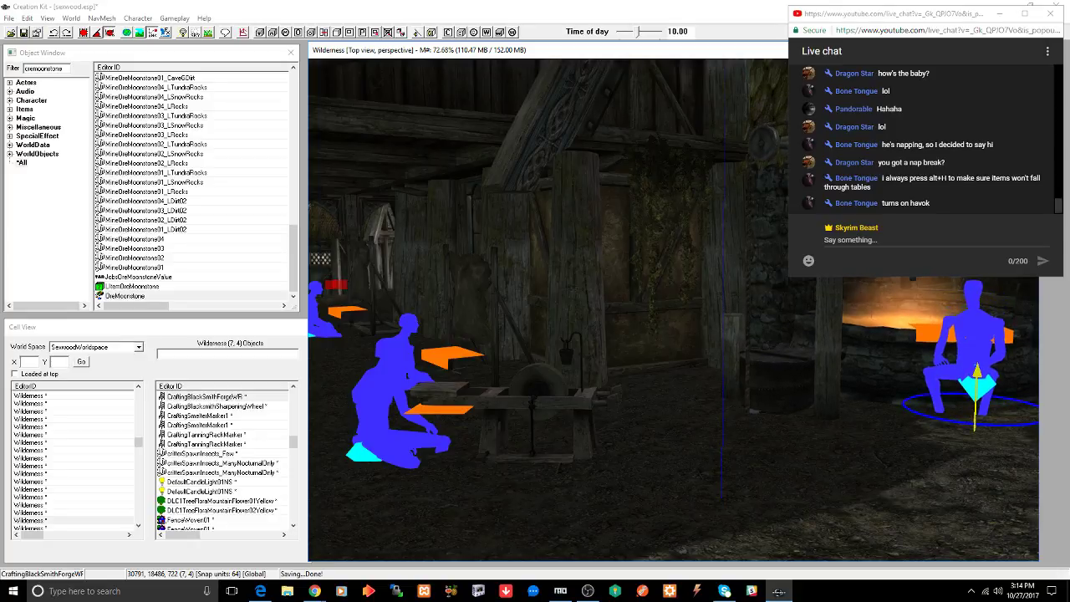
mouse_move(908, 353)
shift+middle_down()
mouse_move(869, 346)
mouse_move(882, 366)
mouse_move(919, 357)
mouse_move(729, 393)
mouse_move(732, 407)
shift+middle_up()
- Drop the malachite, silver, iron and ebony ore pieces in front of the smelter onto the ground together
click(699, 376)
ctrl+click(686, 352)
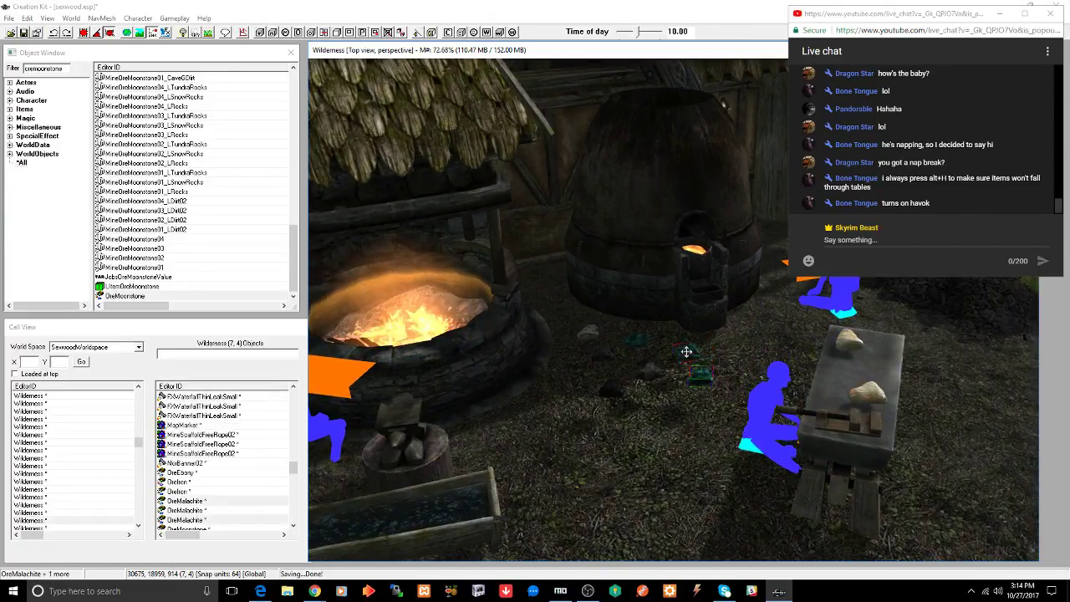
ctrl+click(635, 344)
ctrl+click(590, 336)
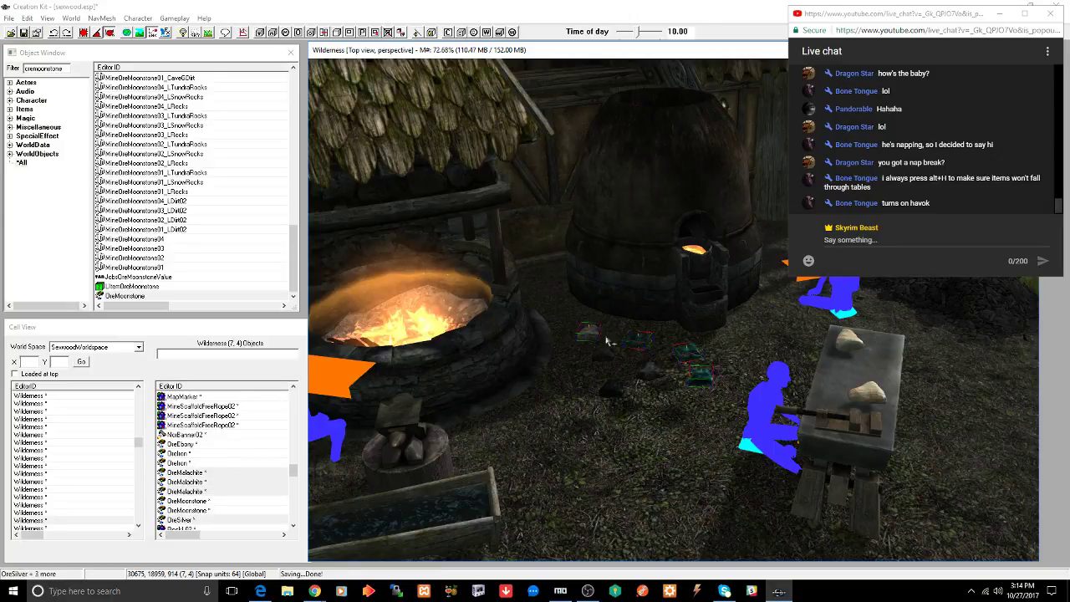
ctrl+click(608, 356)
ctrl+click(647, 378)
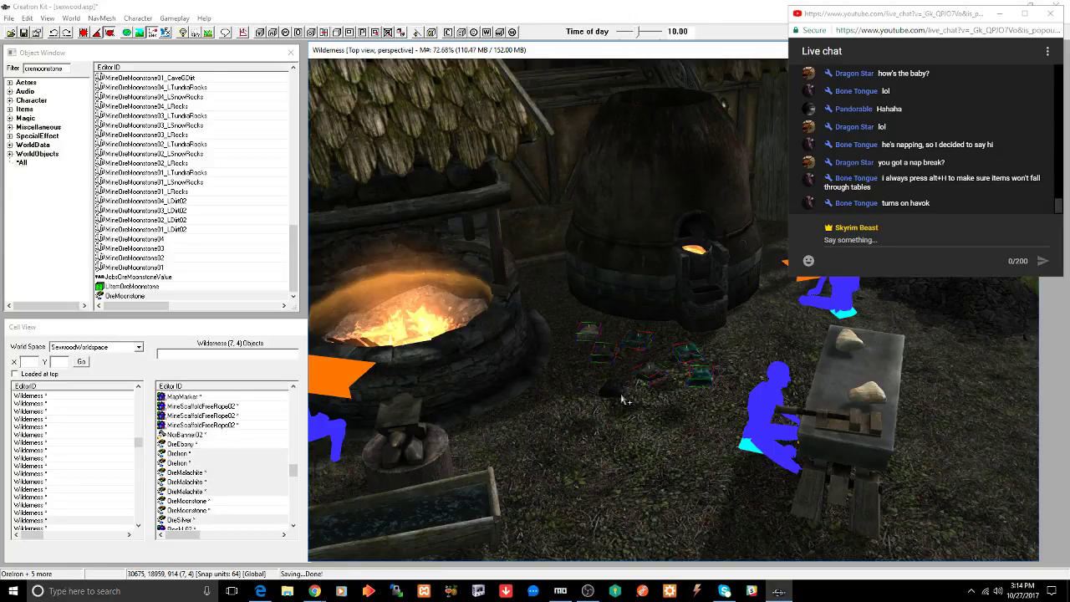
ctrl+click(616, 389)
key(f)
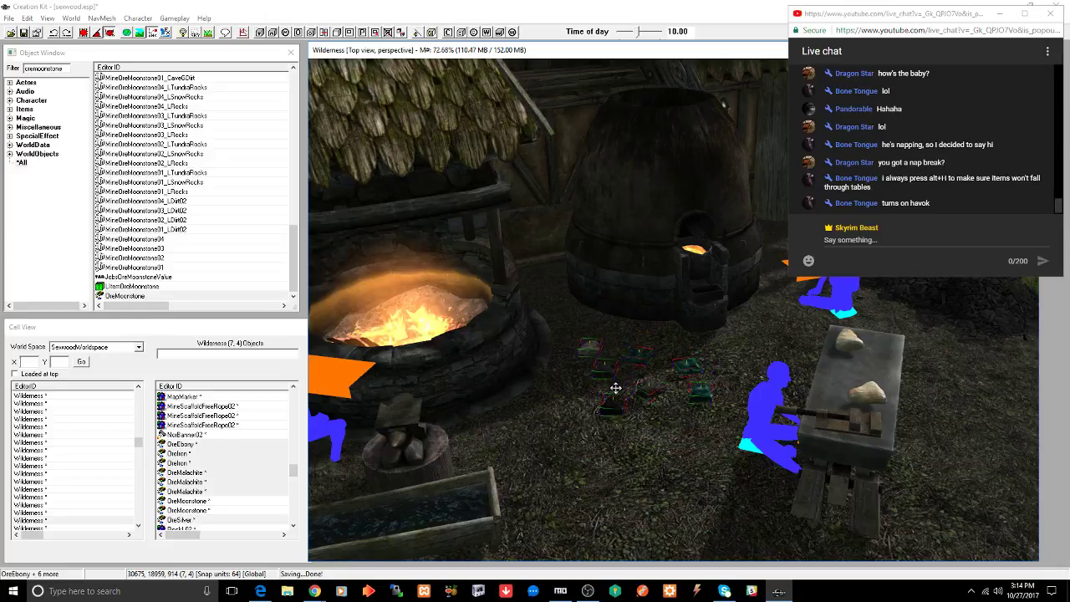
- Check from close up how the dropped ore pieces rest on the ground and save the plugin
scroll(615, 387, up, 2)
mouse_move(620, 375)
shift+middle_down()
mouse_move(623, 351)
mouse_move(635, 359)
mouse_move(616, 353)
shift+middle_up()
scroll(634, 366, up, 2)
shift+middle_drag(614, 358, 599, 366)
scroll(598, 366, down, 4)
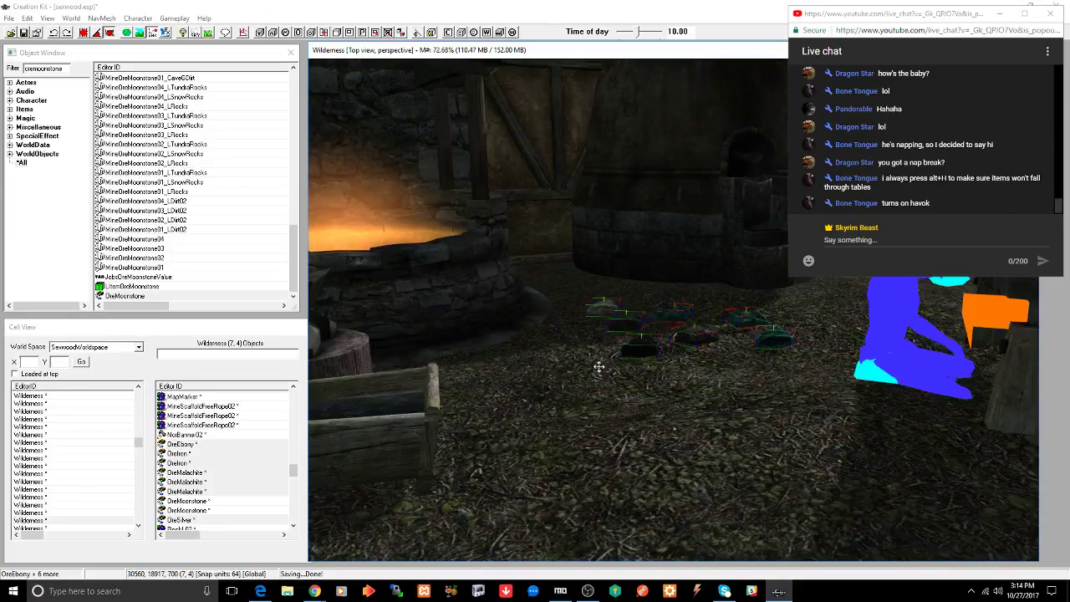
key(ctrl+s)
scroll(606, 373, down, 5)
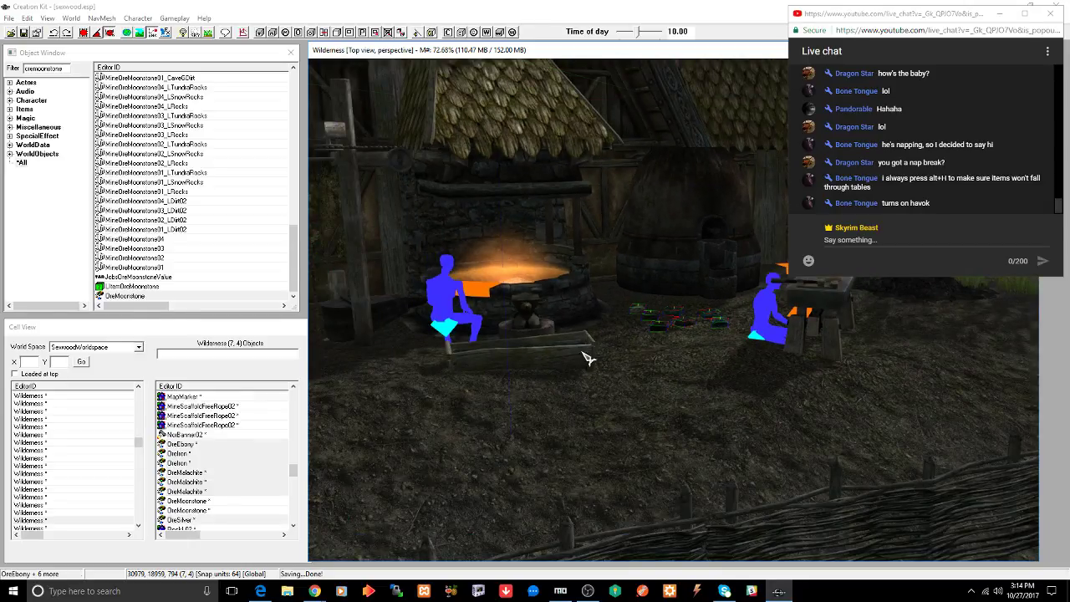
- Adjust the terrain height around the forge's water trough in landscape editing, with Flatten Vertices turned off and an edit radius of 1
click(582, 352)
shift+middle_drag(580, 351, 657, 352)
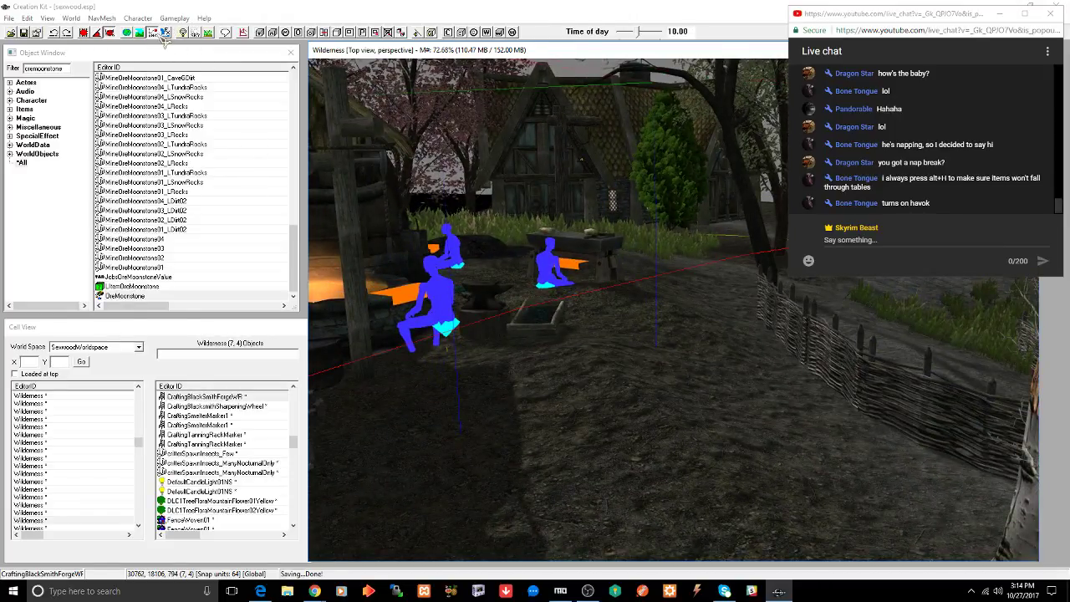
click(153, 33)
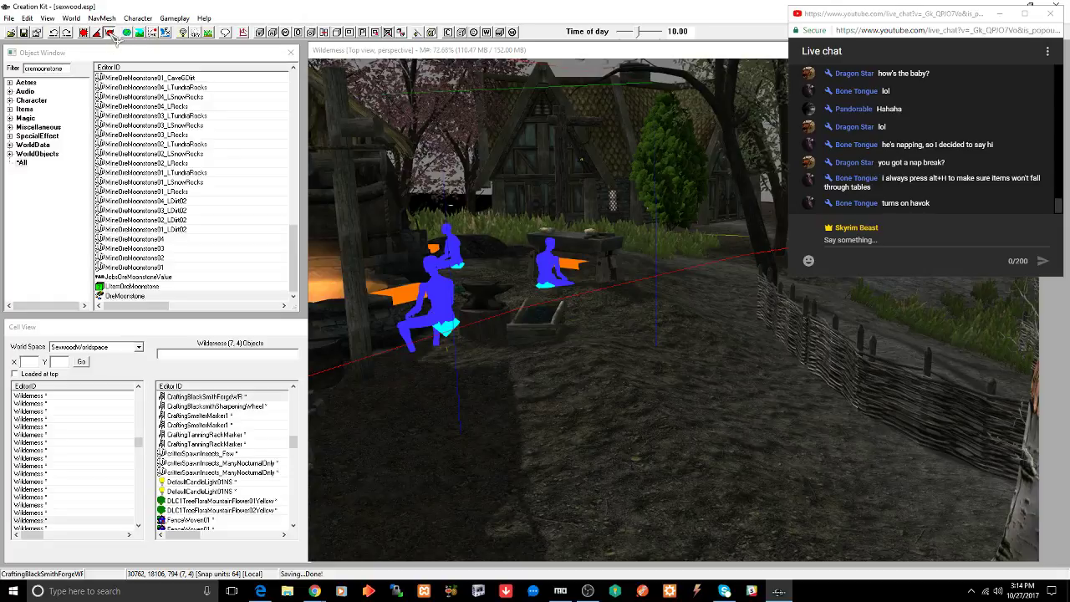
click(111, 34)
click(407, 50)
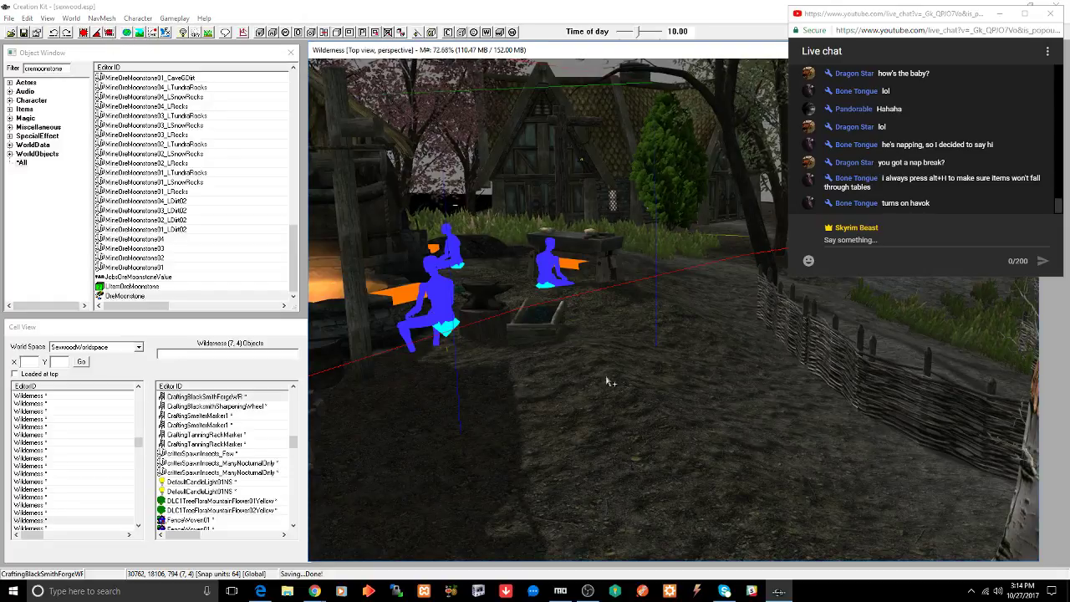
key(h)
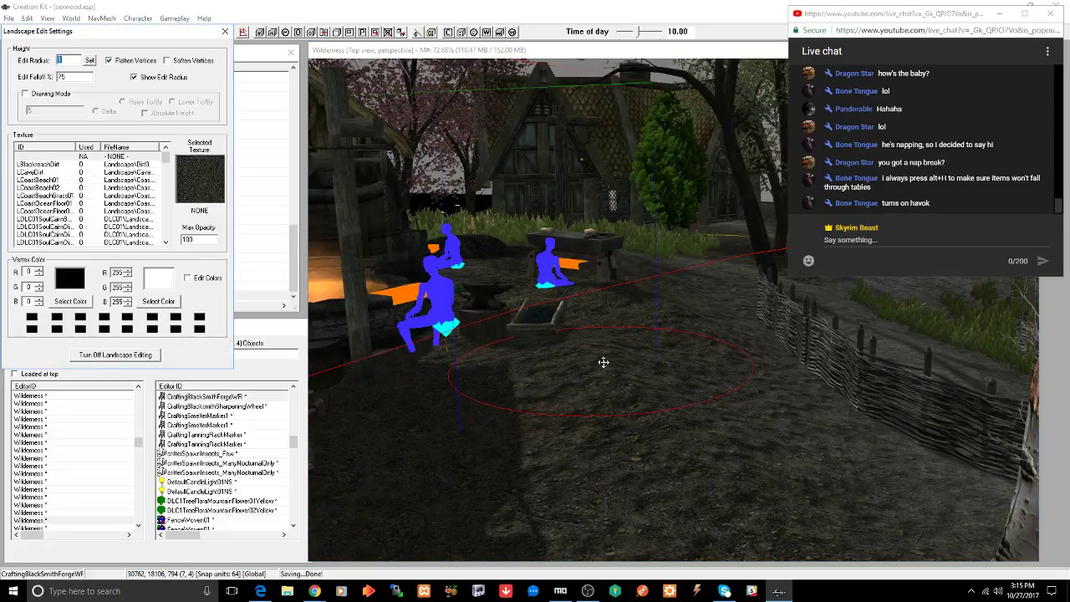
click(133, 61)
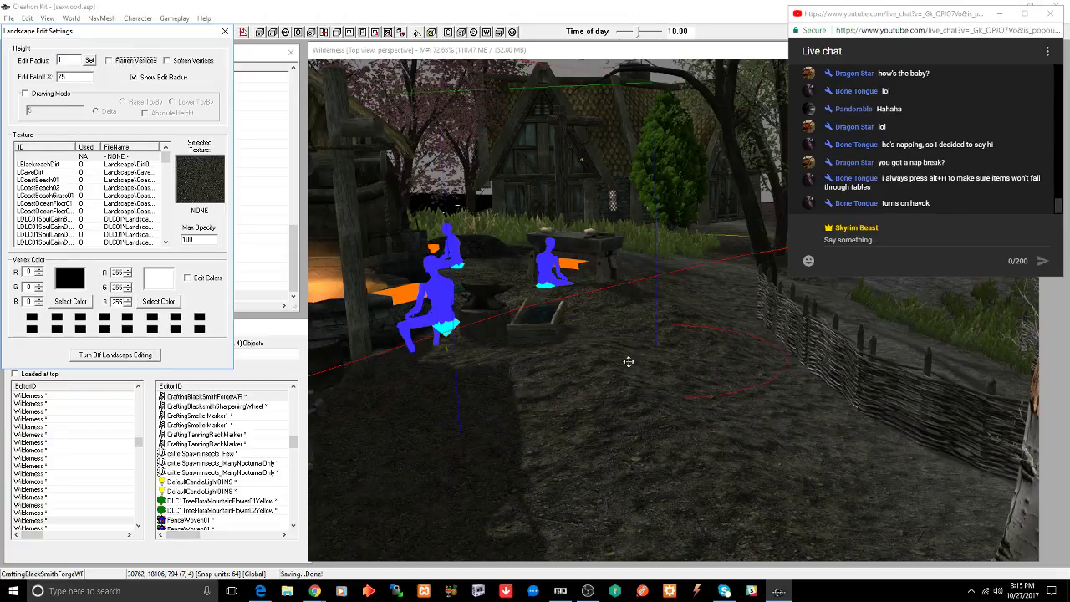
click(572, 347)
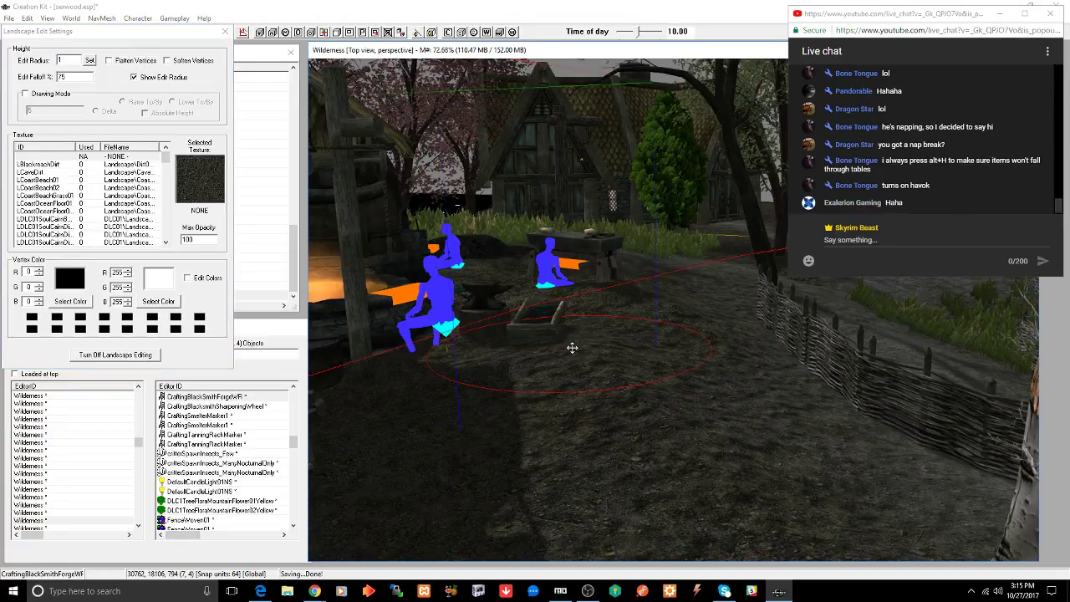
click(572, 348)
drag(572, 348, 572, 351)
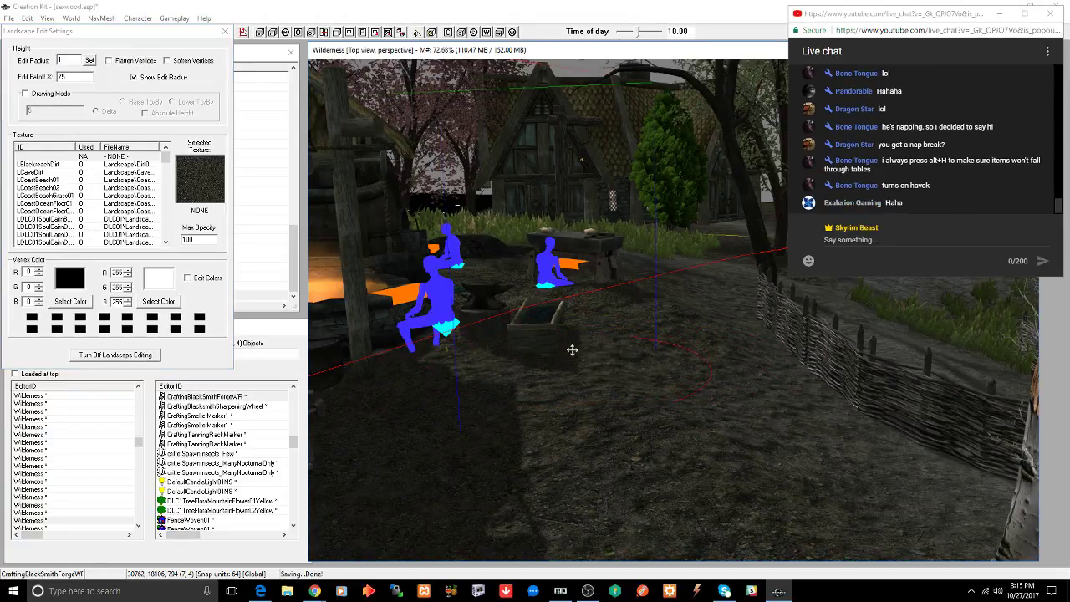
mouse_move(573, 350)
shift+middle_down()
mouse_move(487, 341)
mouse_move(501, 353)
mouse_move(577, 354)
mouse_move(478, 334)
mouse_move(476, 345)
shift+middle_up()
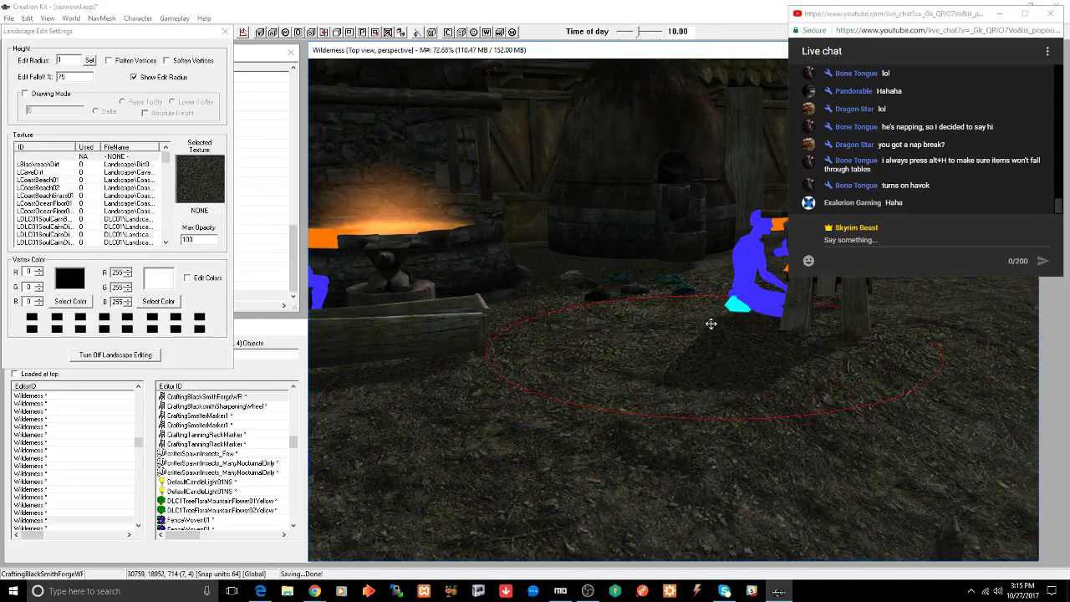
- Sculpt the ground between the water trough and the workbench, save the plugin and end landscape editing
mouse_move(710, 323)
middle_down()
mouse_move(722, 312)
mouse_move(693, 317)
middle_up()
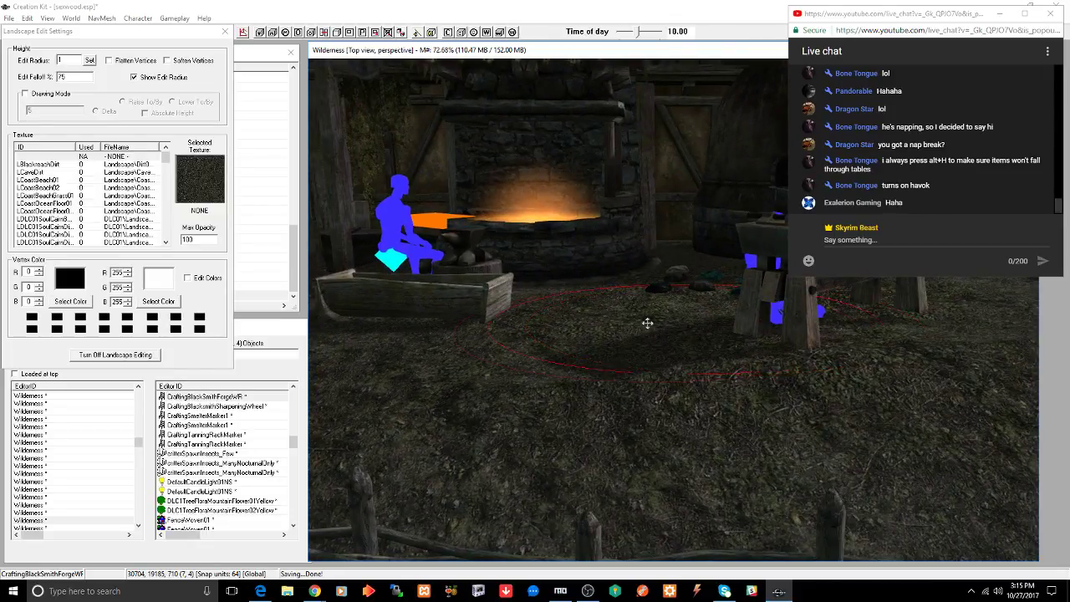
middle_drag(611, 326, 730, 326)
key(ctrl+s)
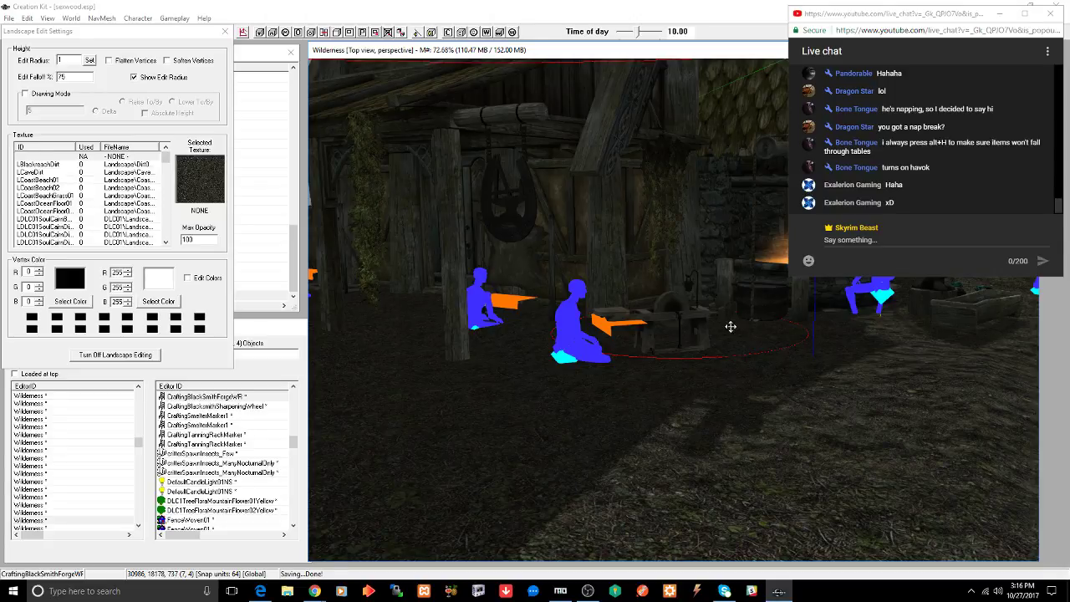
click(224, 32)
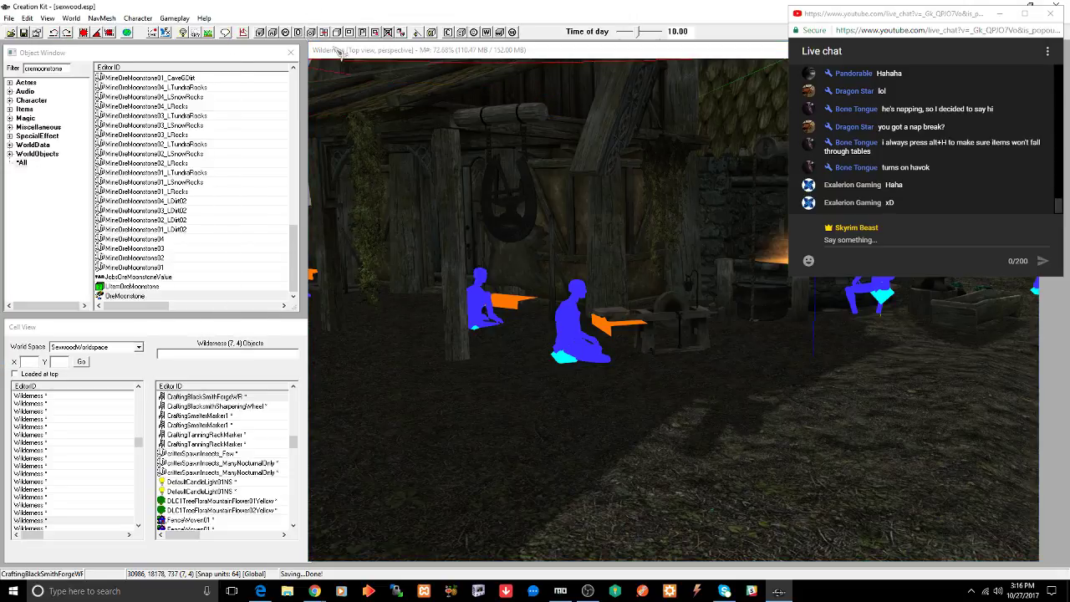
- Check how the sharpening wheel stands on the reshaped ground and save the plugin
click(577, 335)
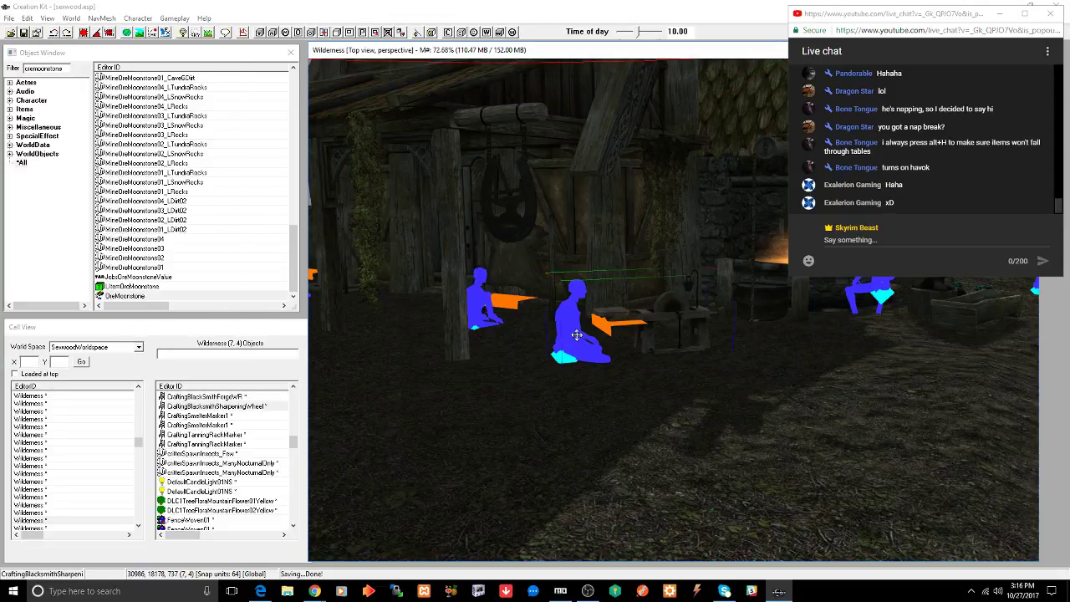
key(ctrl+s)
mouse_move(572, 340)
shift+middle_down()
mouse_move(633, 343)
mouse_move(624, 331)
mouse_move(608, 339)
shift+middle_up()
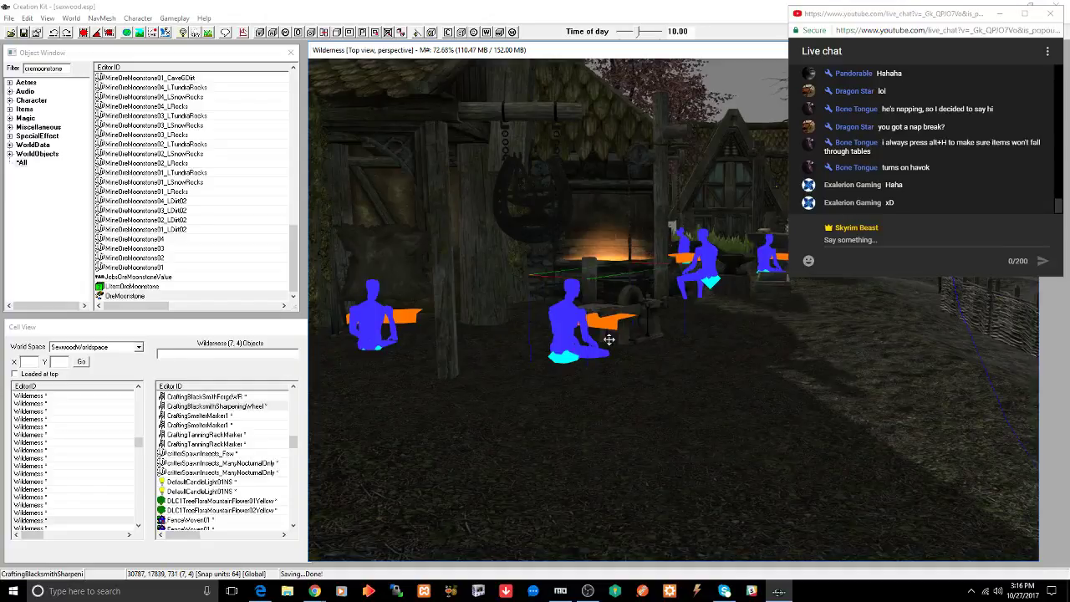
- Raise the woven fence section beside the birch tree and its neighbouring FenceWoven02 section opposite the forge
middle_drag(731, 366, 575, 360)
click(662, 356)
shift+middle_drag(675, 352, 660, 359)
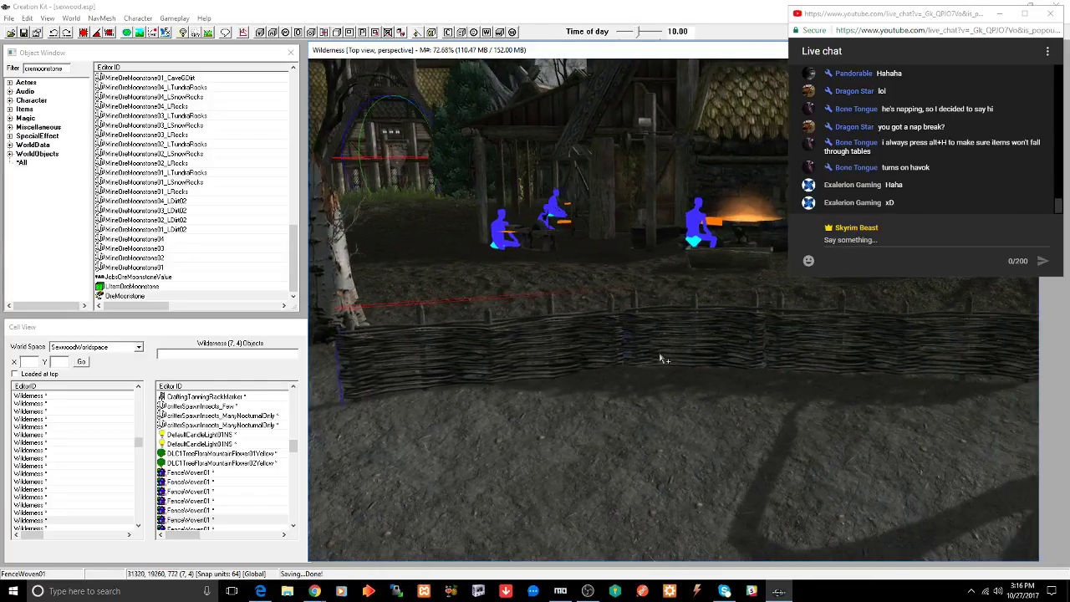
click(678, 336)
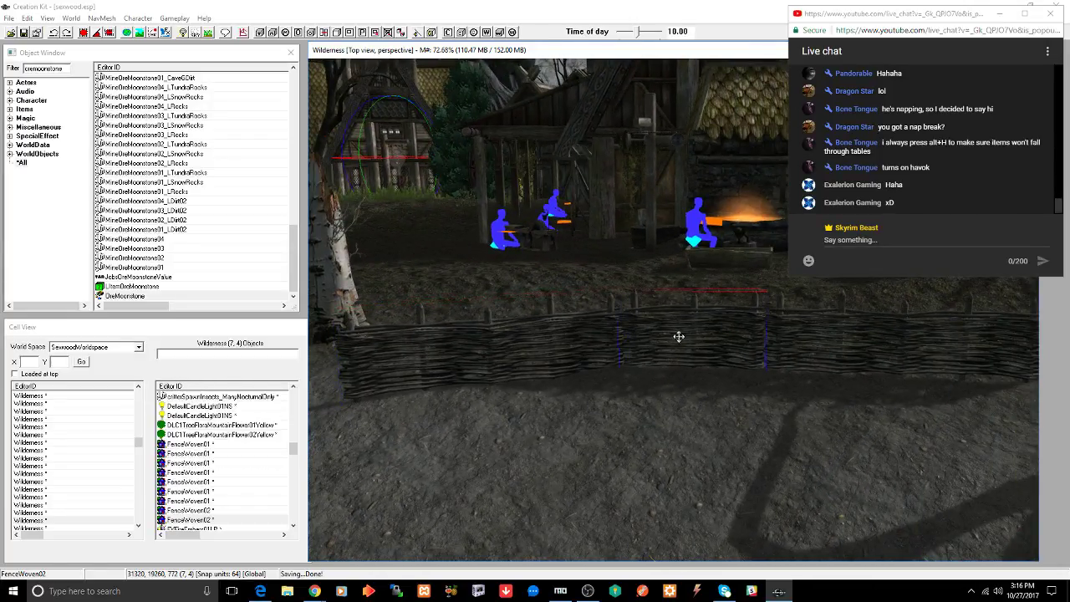
drag(690, 336, 682, 323)
click(586, 338)
key(z)
drag(589, 335, 592, 327)
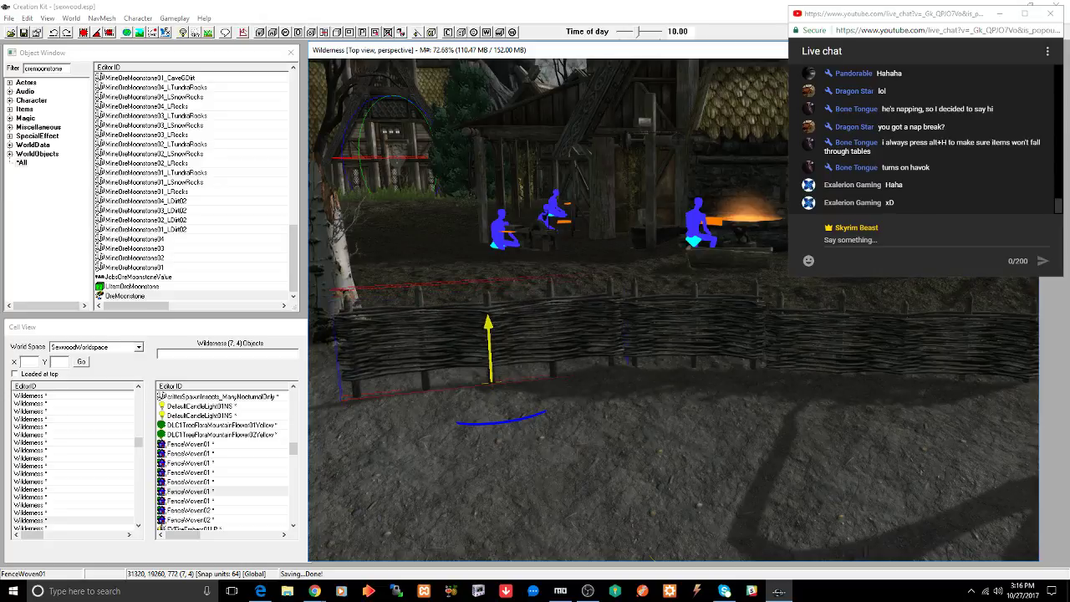
- Tilt the woven fence section beside the birch tree along its length, using the rotation gizmo in local orientation
shift+middle_drag(502, 324, 592, 303)
key(w)
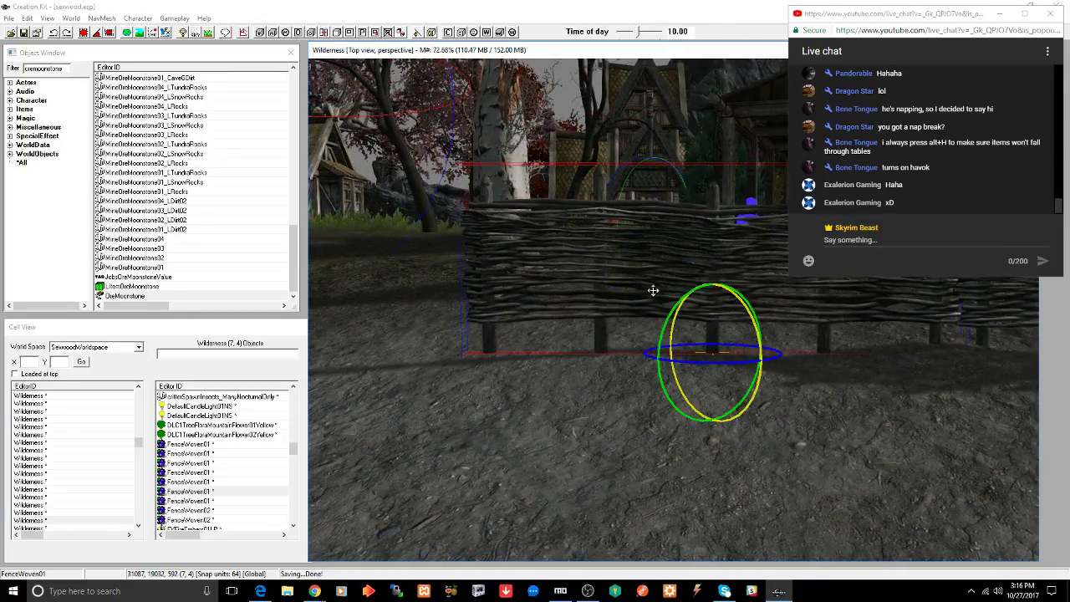
key(g)
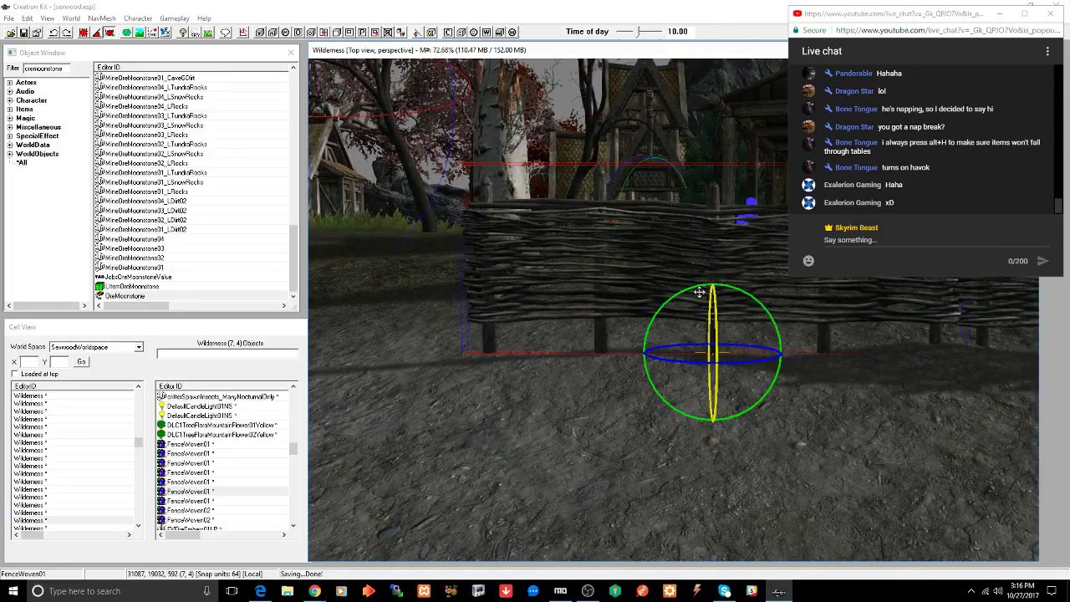
shift+middle_drag(602, 284, 616, 270)
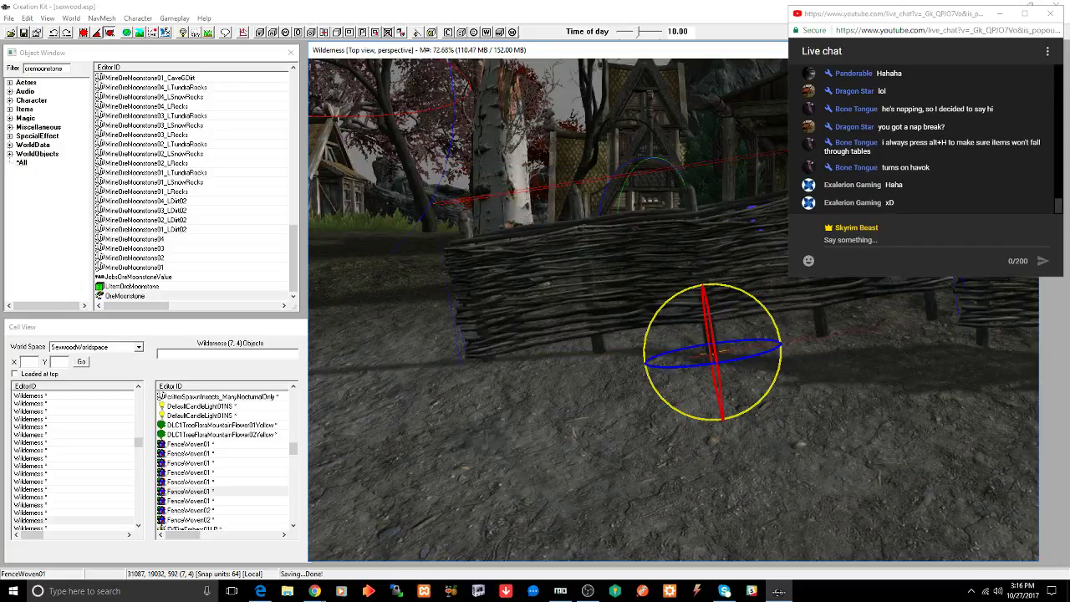
- Set the reference rotation speed to 0.05 in the movement preferences and apply it
right_click(618, 271)
click(643, 311)
click(464, 185)
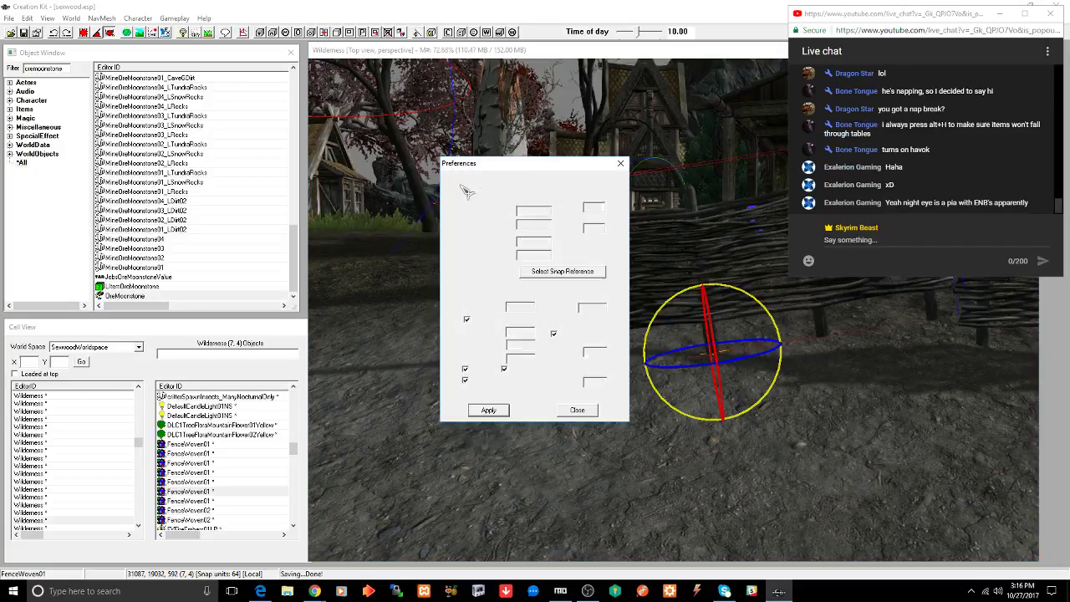
drag(535, 243, 506, 244)
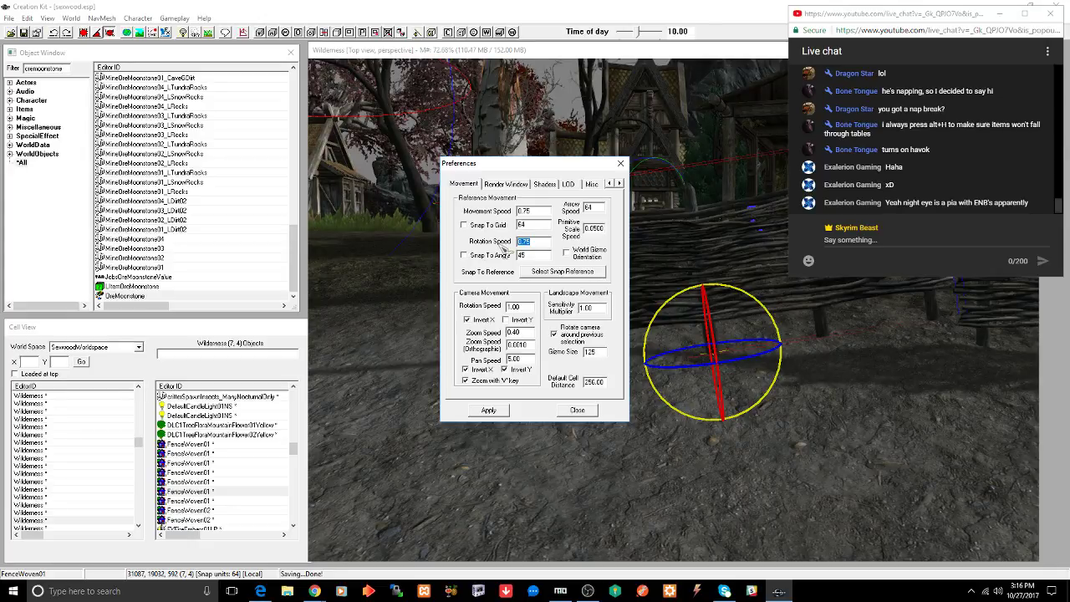
text(0.05)
click(488, 409)
click(595, 409)
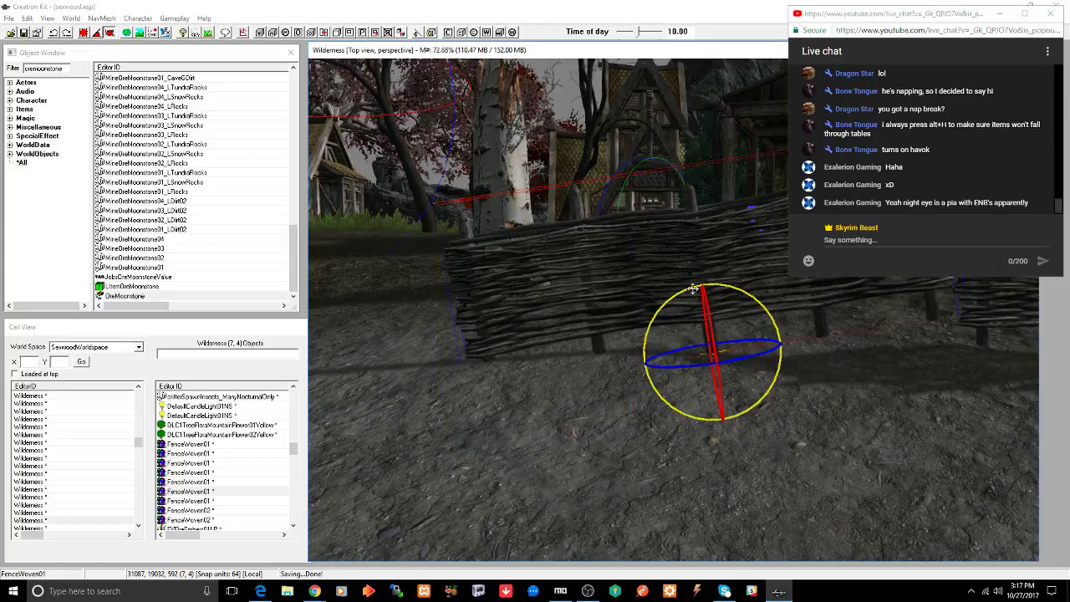
- Fine-tune the tilt of the fence section beside the birch tree and lower the section slightly towards the ground
mouse_move(693, 289)
mouse_down()
mouse_move(761, 288)
mouse_move(692, 281)
mouse_up()
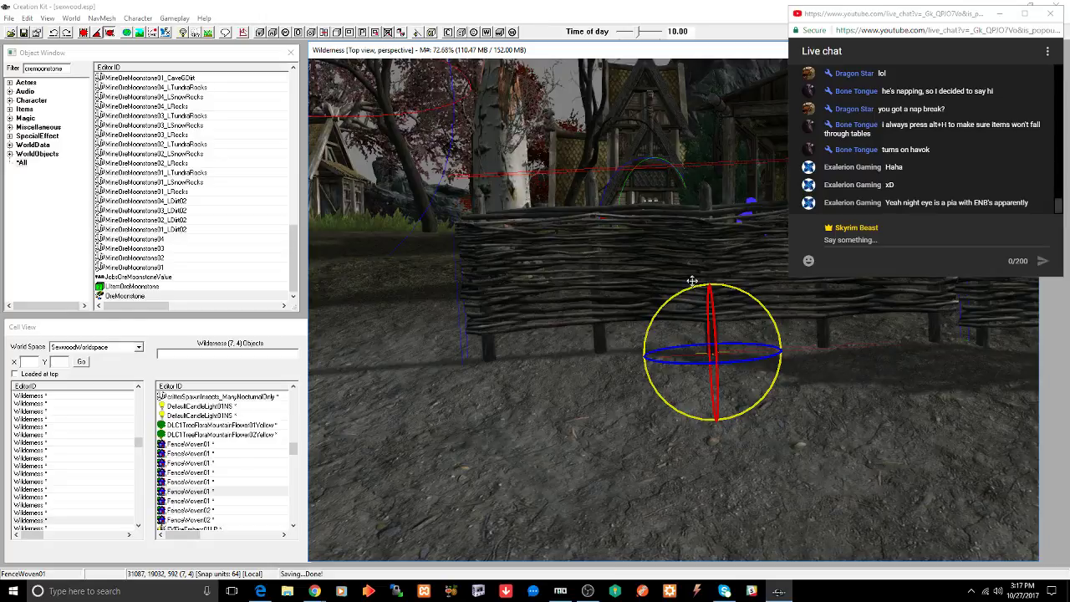
key(w)
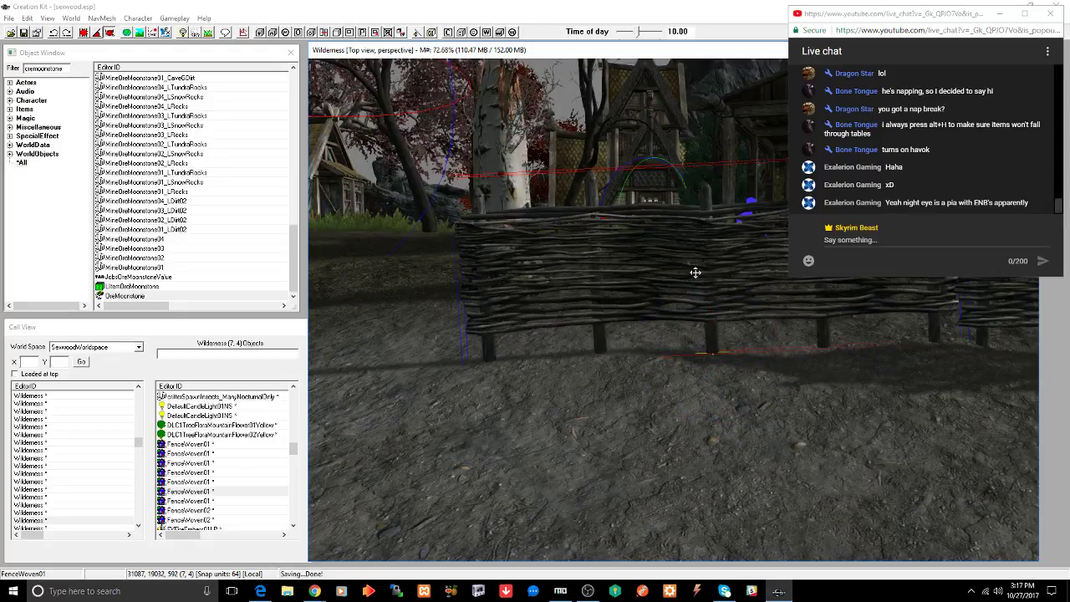
key(z)
drag(704, 275, 702, 288)
key(e)
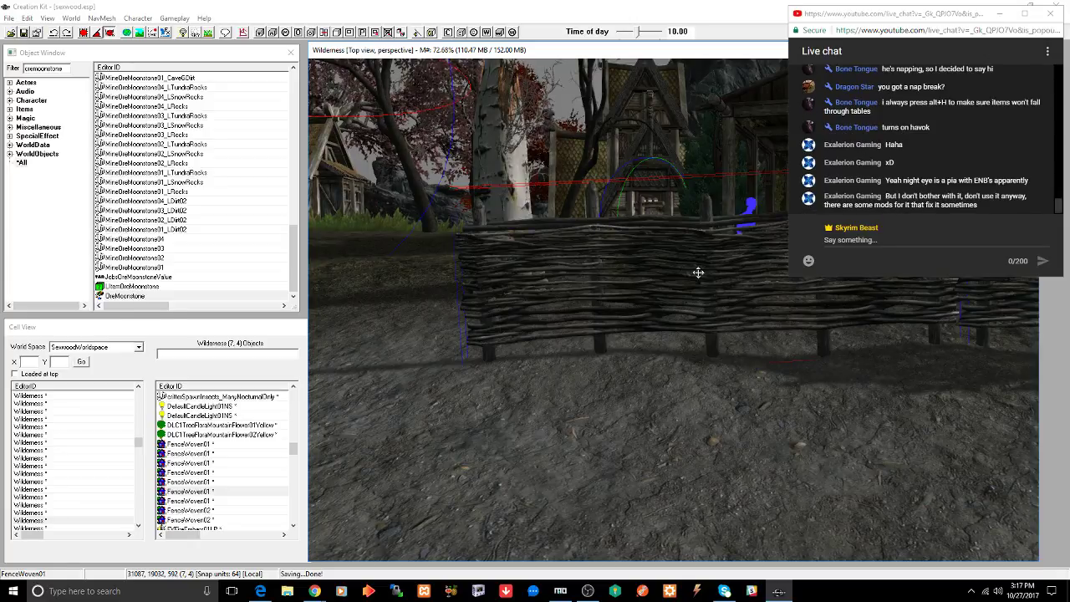
- Raise the woven fence section in front of the forge to line up with its neighbour and save the plugin
shift+middle_drag(702, 282, 674, 292)
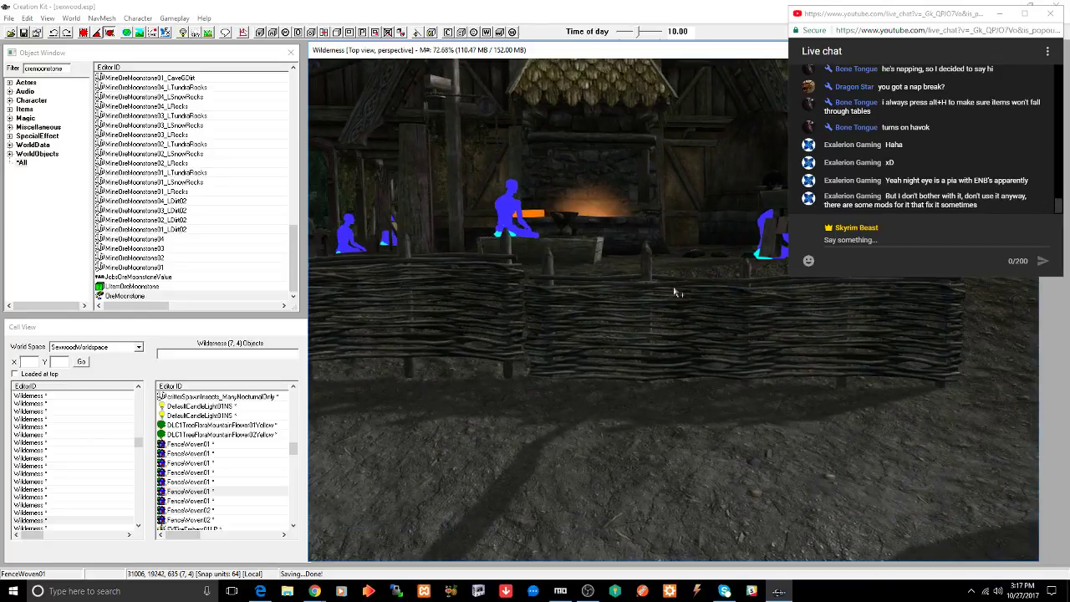
click(711, 324)
drag(711, 318, 712, 292)
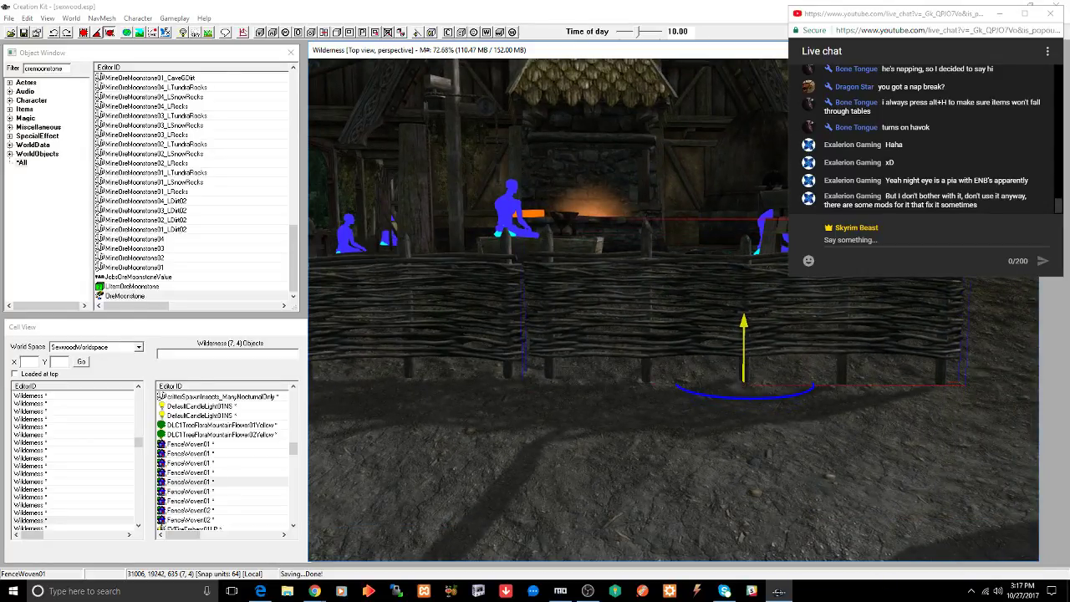
mouse_move(705, 299)
shift+middle_down()
mouse_move(759, 306)
mouse_move(736, 292)
mouse_move(625, 303)
mouse_move(711, 303)
shift+middle_up()
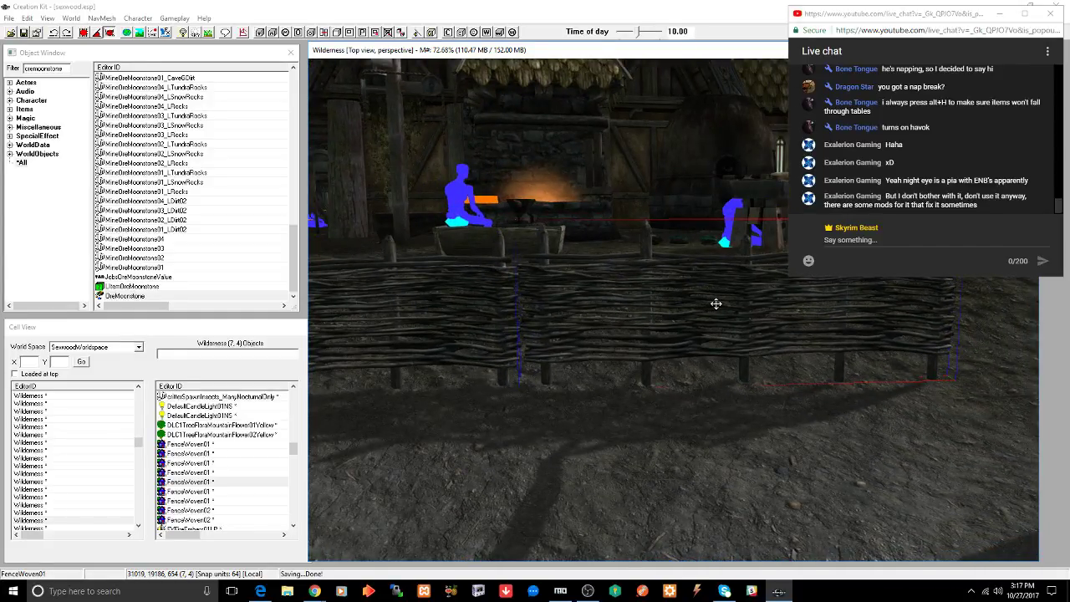
key(ctrl+s)
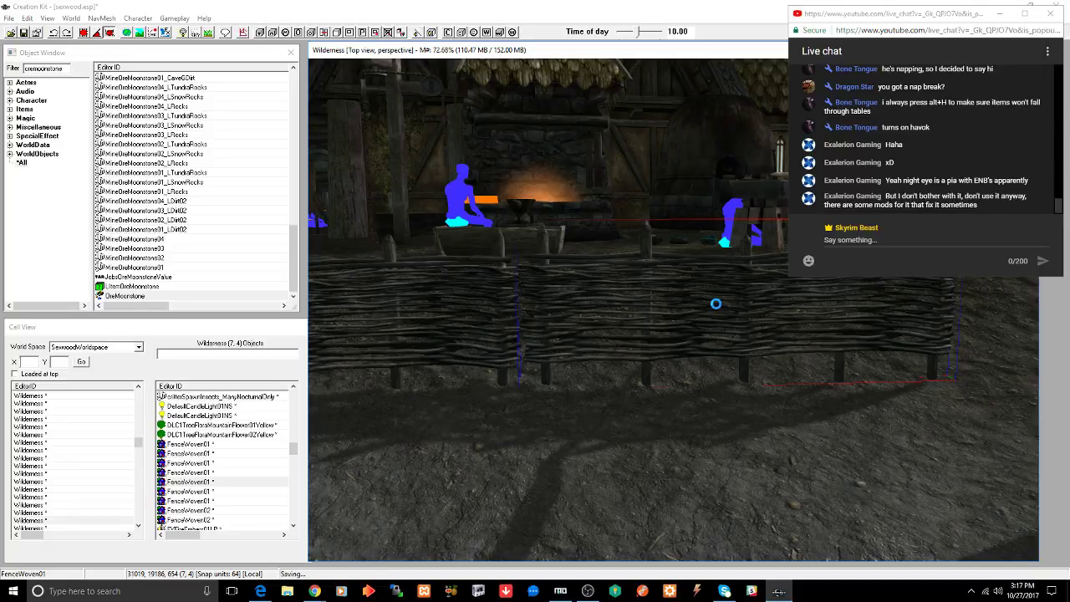
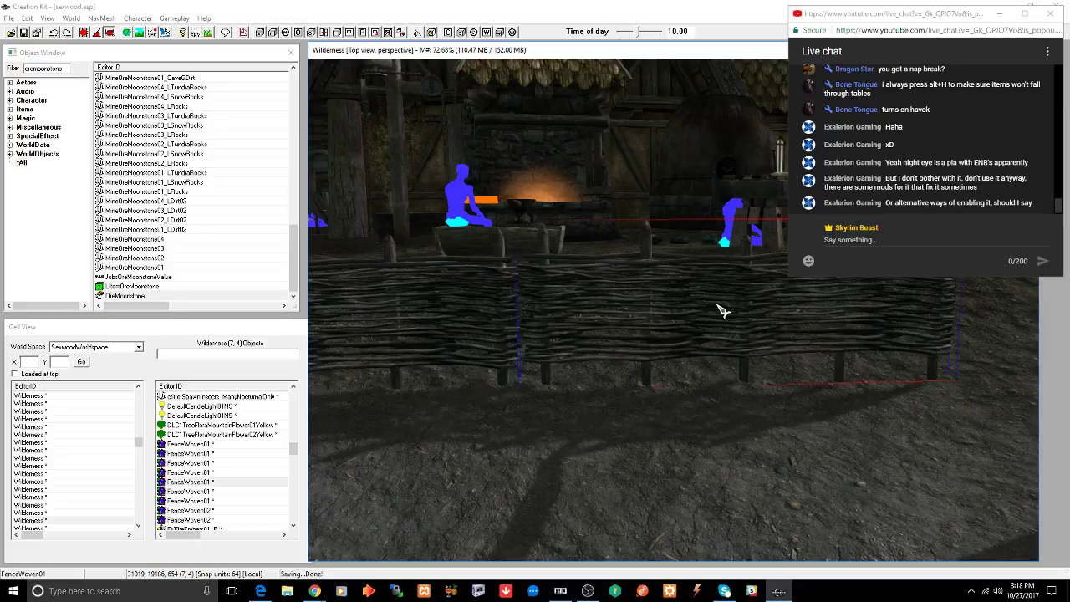
- Inspect the woven fences, armor workbench and forge in the blacksmith area, and save the plugin
shift+middle_drag(647, 313, 683, 313)
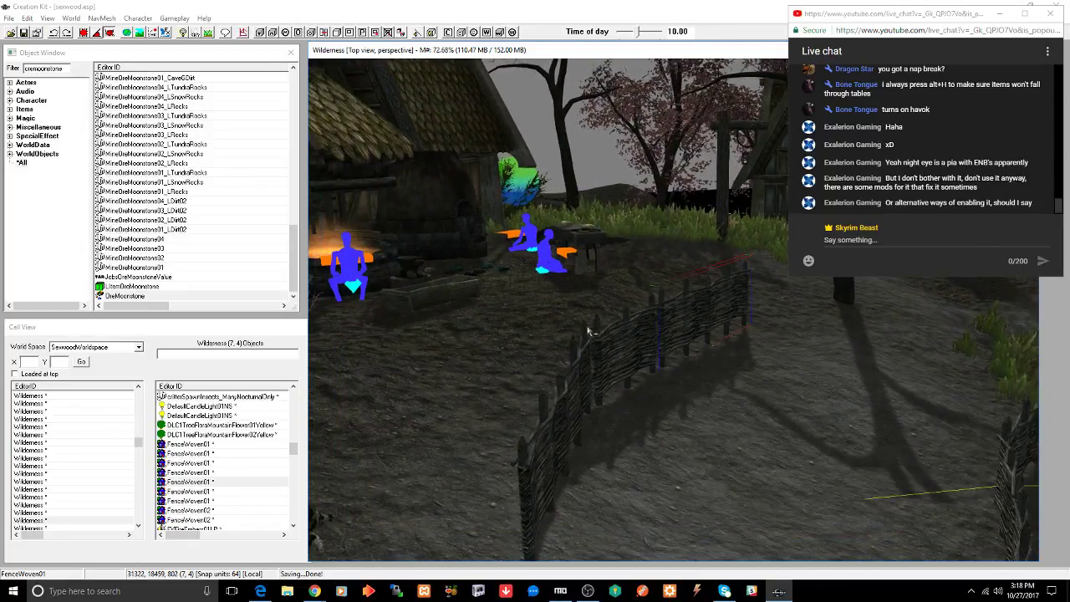
middle_drag(559, 337, 637, 346)
click(633, 310)
click(651, 321)
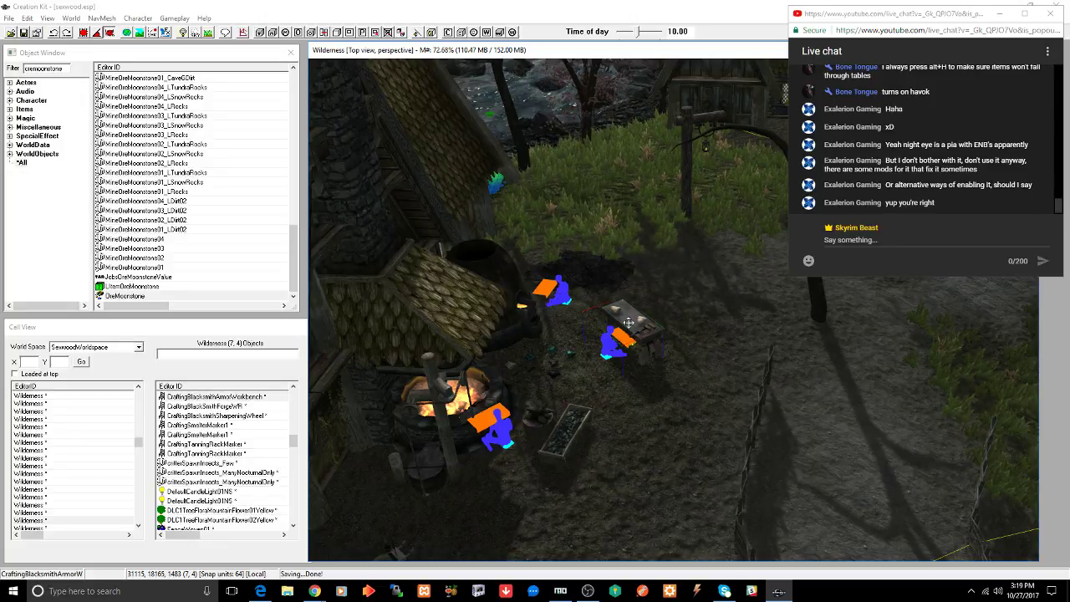
key(ctrl+s)
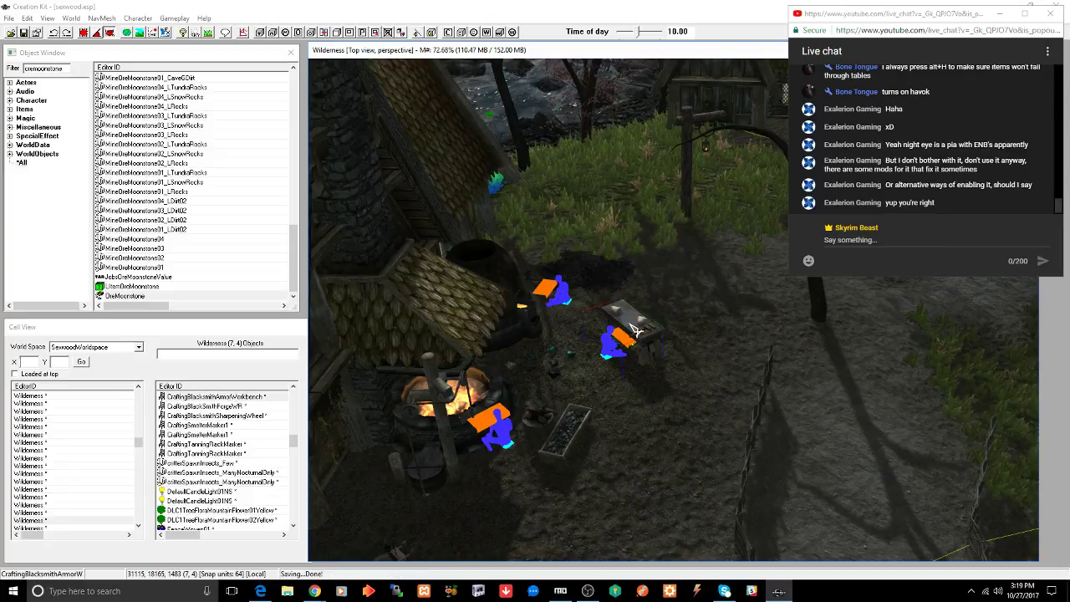
click(566, 432)
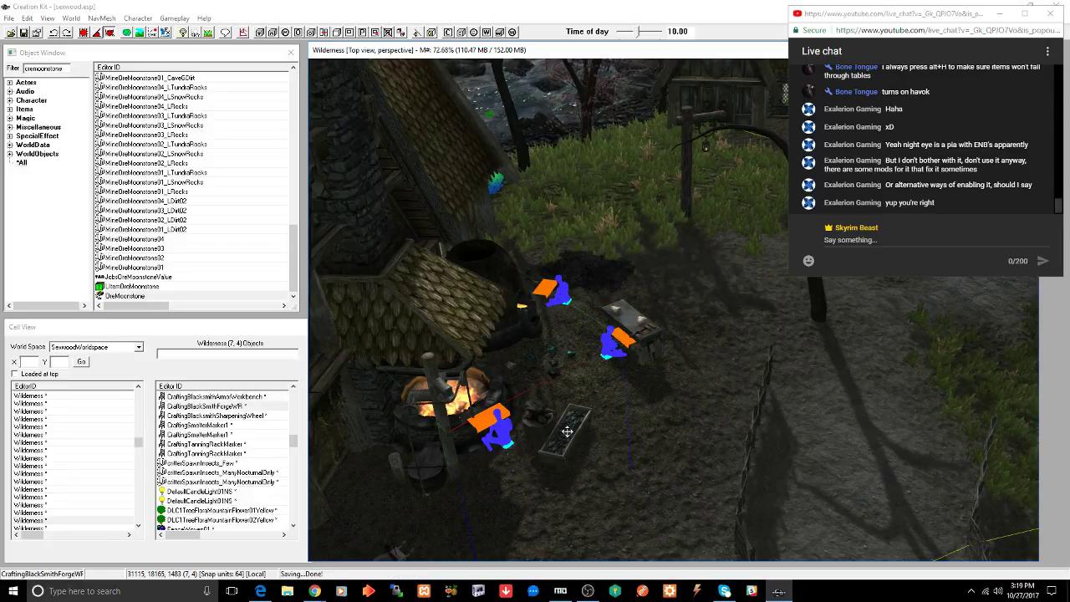
mouse_move(567, 432)
shift+middle_down()
mouse_move(575, 393)
mouse_move(588, 392)
mouse_move(561, 388)
mouse_move(681, 384)
mouse_move(556, 437)
mouse_move(588, 433)
shift+middle_up()
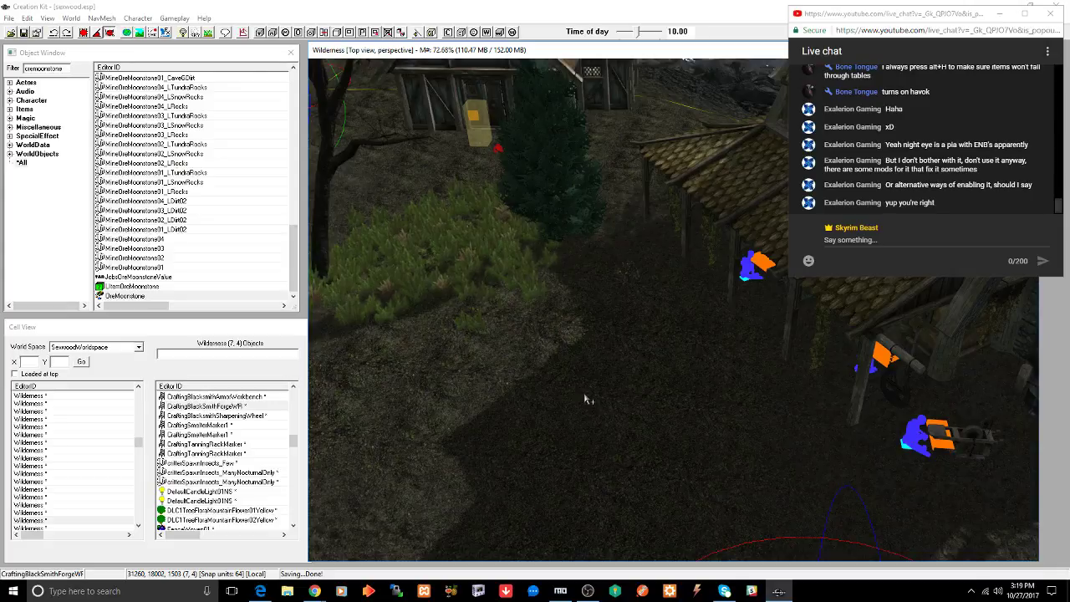
- List all Tree world objects by clearing the object name filter
click(10, 155)
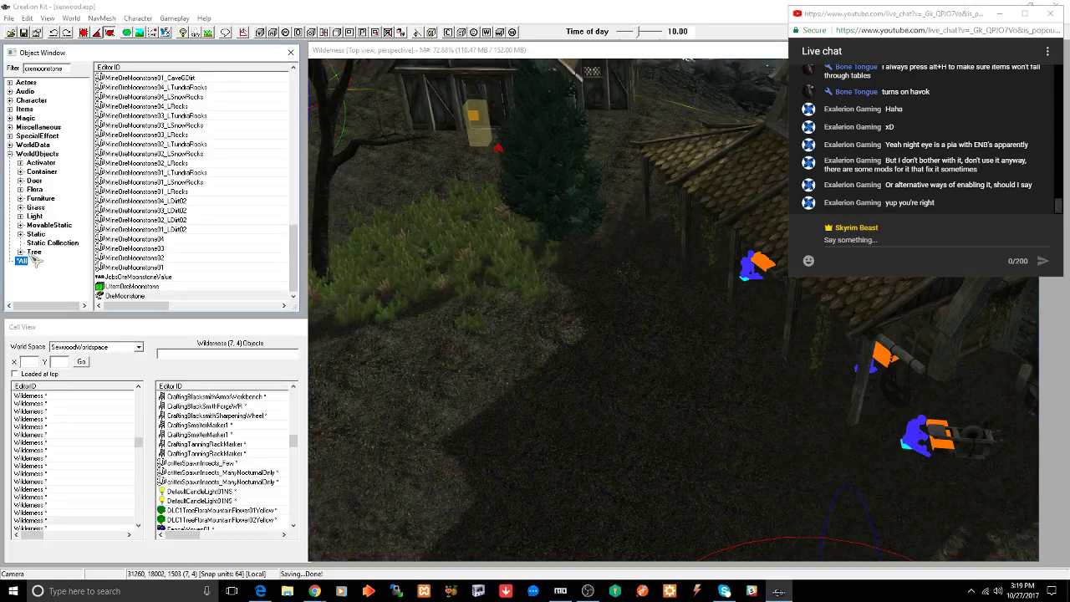
click(34, 251)
drag(65, 66, 4, 77)
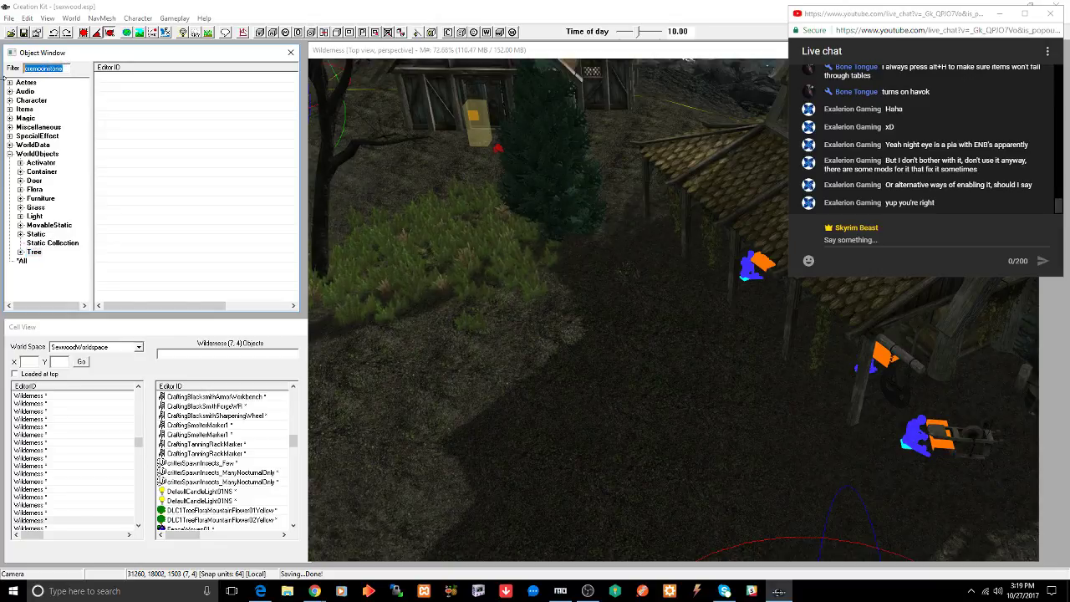
key(BackSpace)
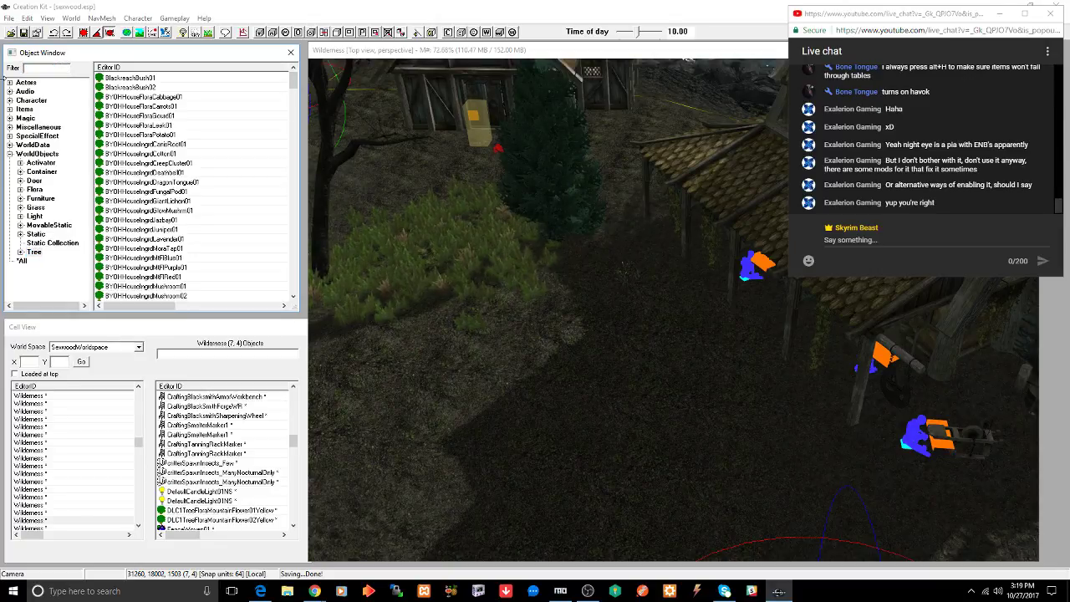
- Place a TreeClover01 plant on the bare dirt in front of the wooden house
scroll(198, 230, down, 10)
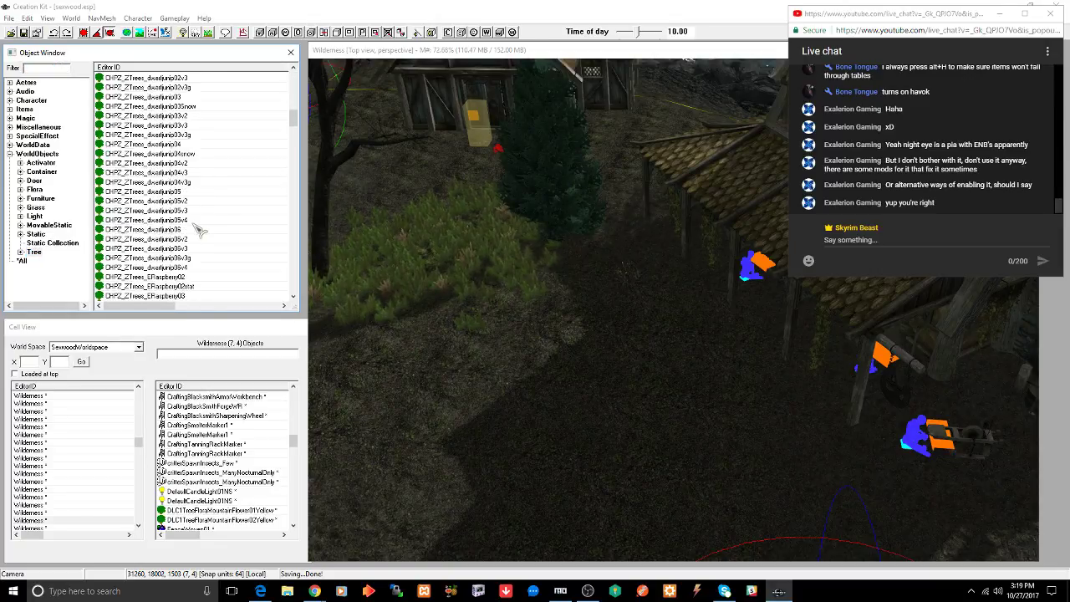
scroll(199, 229, down, 10)
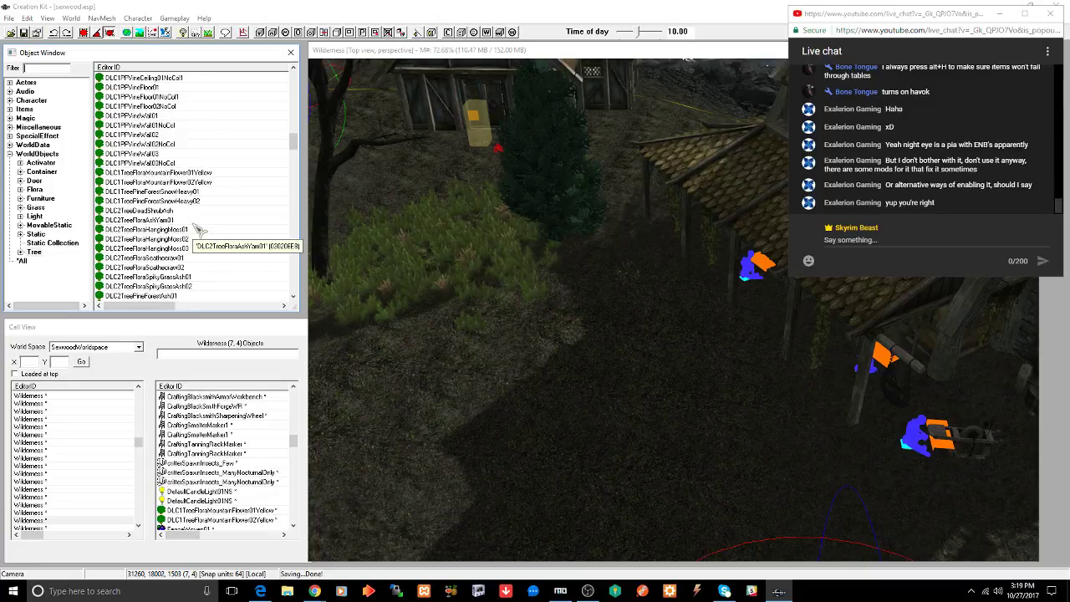
scroll(199, 229, down, 10)
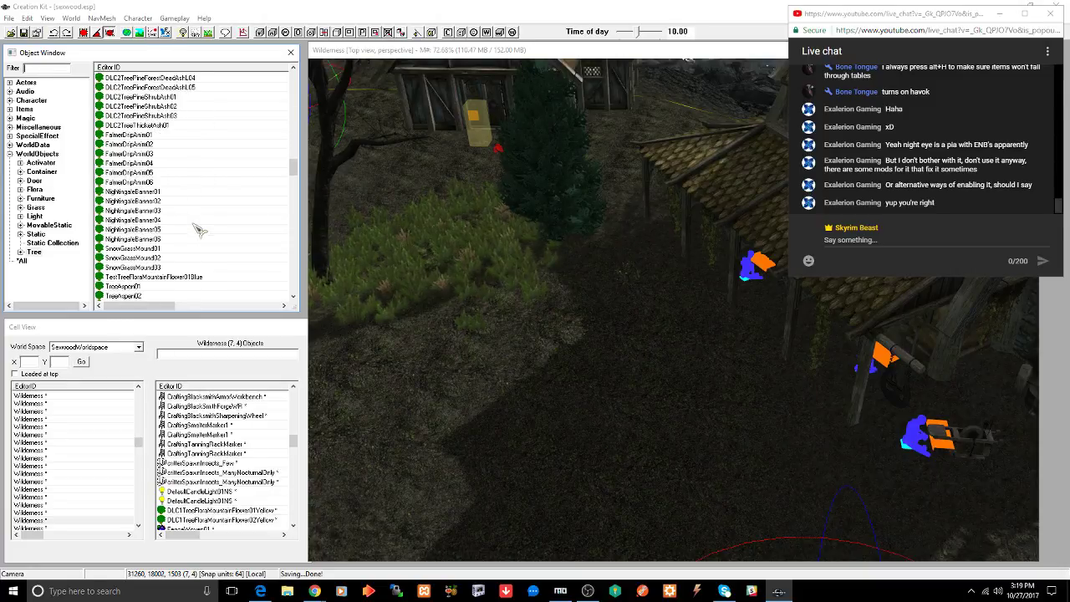
scroll(199, 230, down, 8)
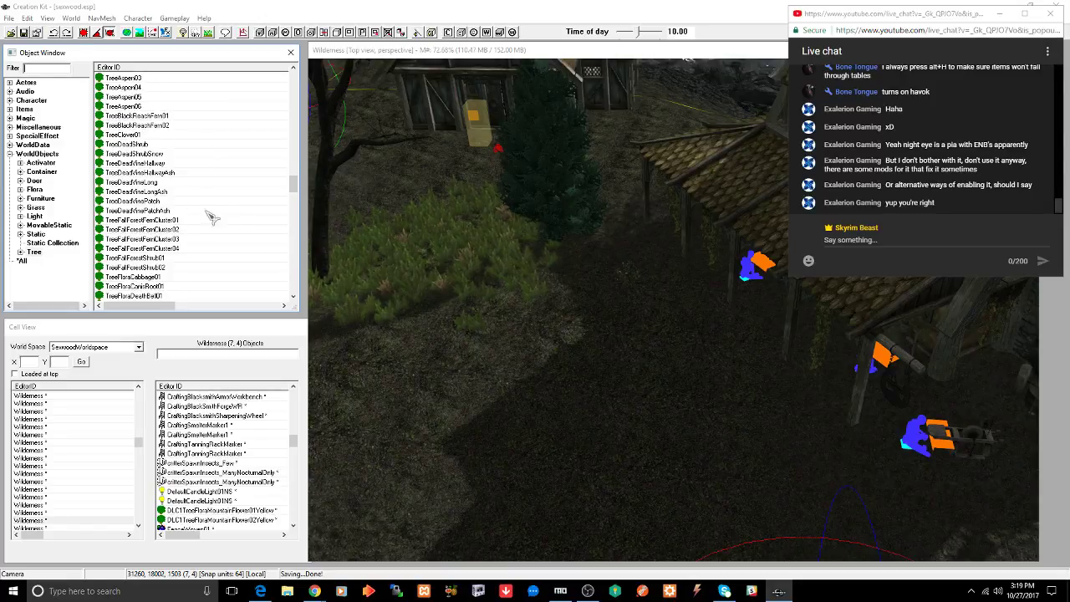
drag(122, 136, 503, 393)
key(e)
key(e)
shift+middle_drag(474, 396, 511, 339)
scroll(482, 362, up, 8)
scroll(483, 363, up, 5)
scroll(514, 340, up, 6)
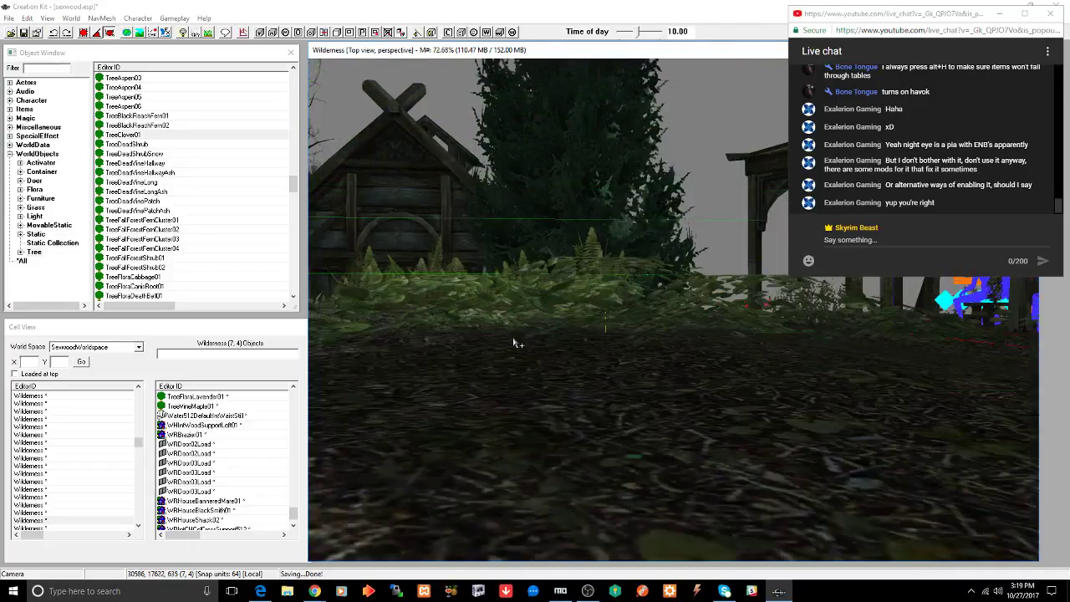
- Rotate the clover to follow the ground slope and adjust its height against the terrain
scroll(513, 342, down, 8)
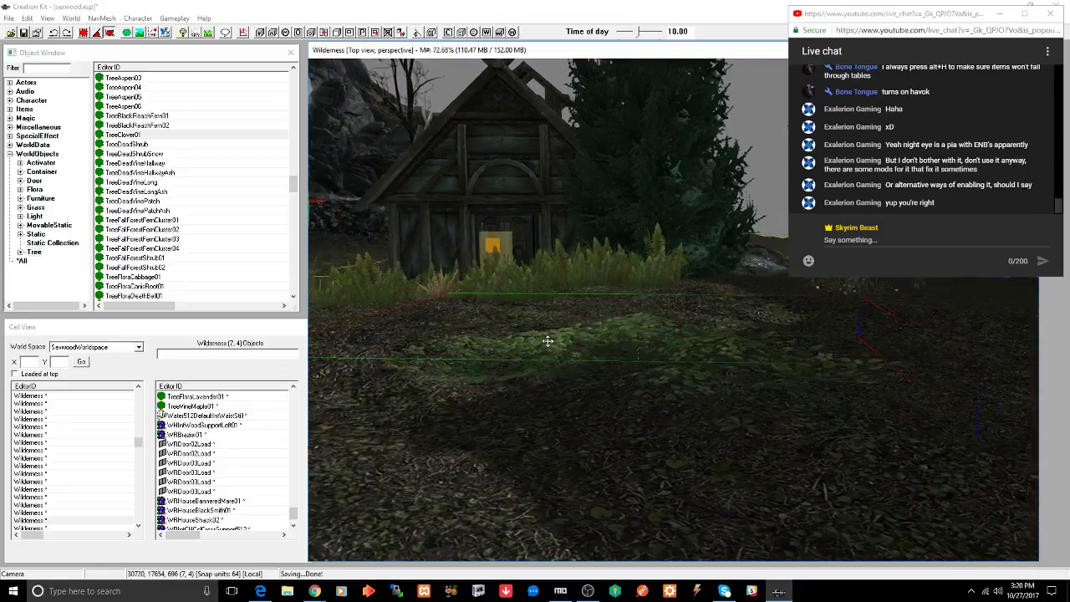
scroll(547, 340, down, 6)
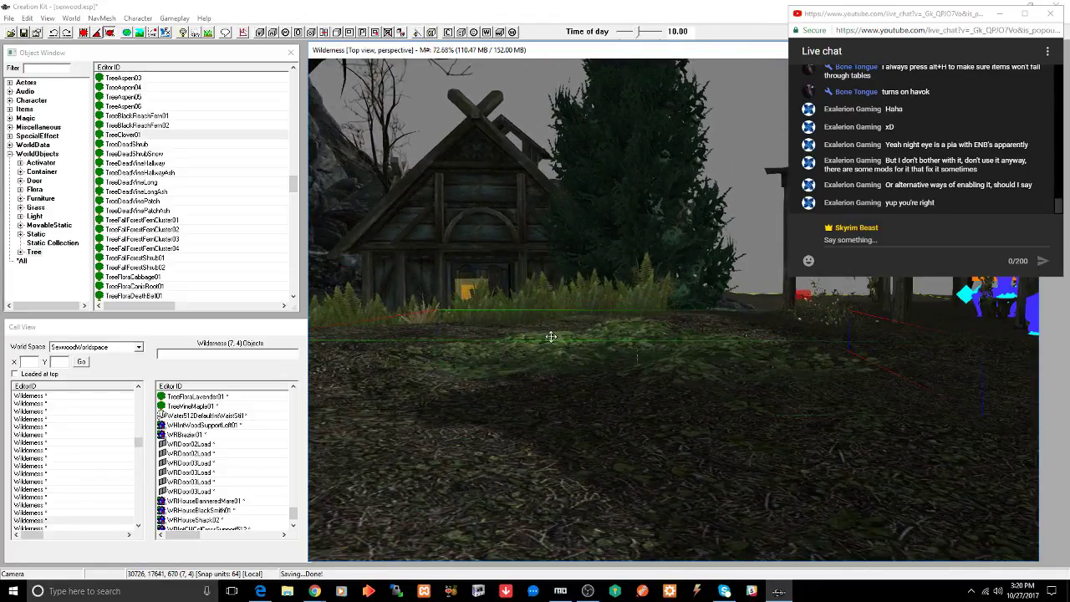
key(w)
mouse_move(656, 306)
mouse_down()
mouse_move(667, 311)
mouse_move(661, 304)
mouse_up()
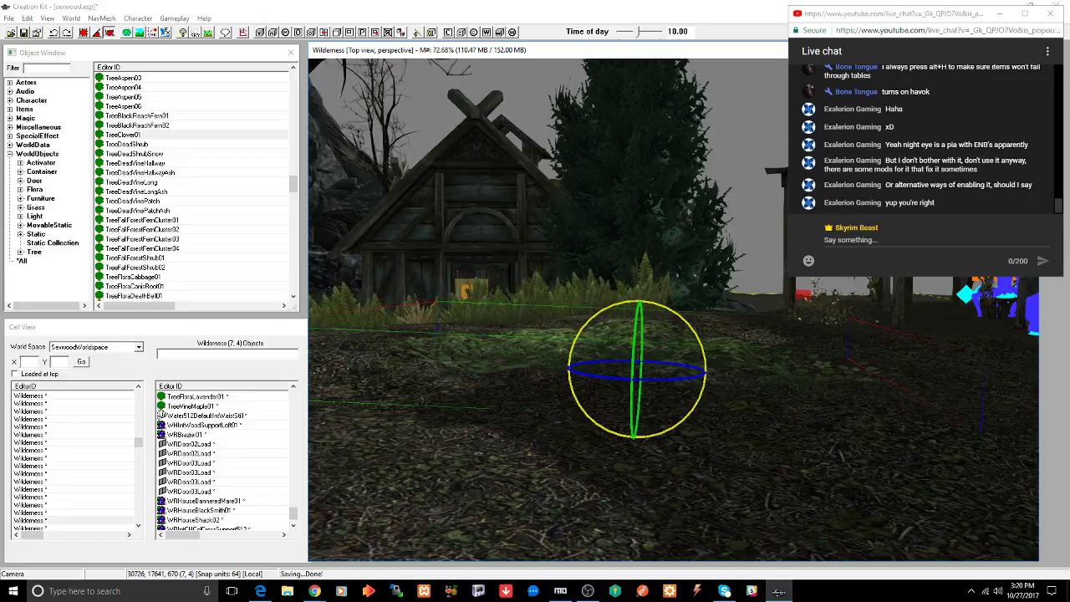
key(w)
key(z)
drag(628, 337, 628, 352)
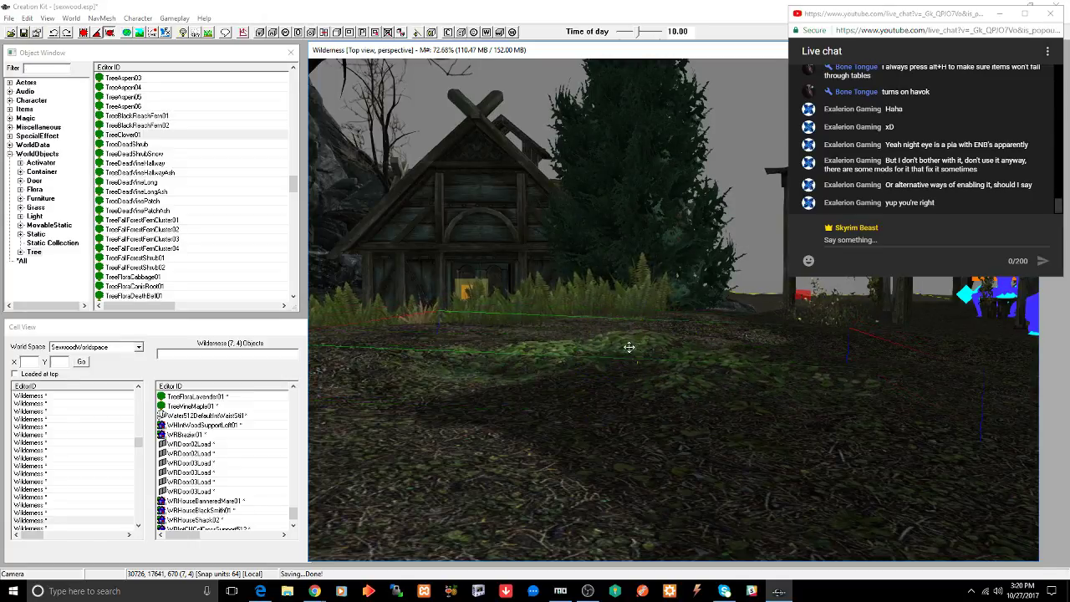
- Move the TreeAspenStump01 from beside the woven fence to the open dirt yard facing the smithy porch
mouse_move(630, 347)
shift+middle_down()
mouse_move(663, 371)
mouse_move(602, 401)
shift+middle_up()
scroll(665, 372, down, 5)
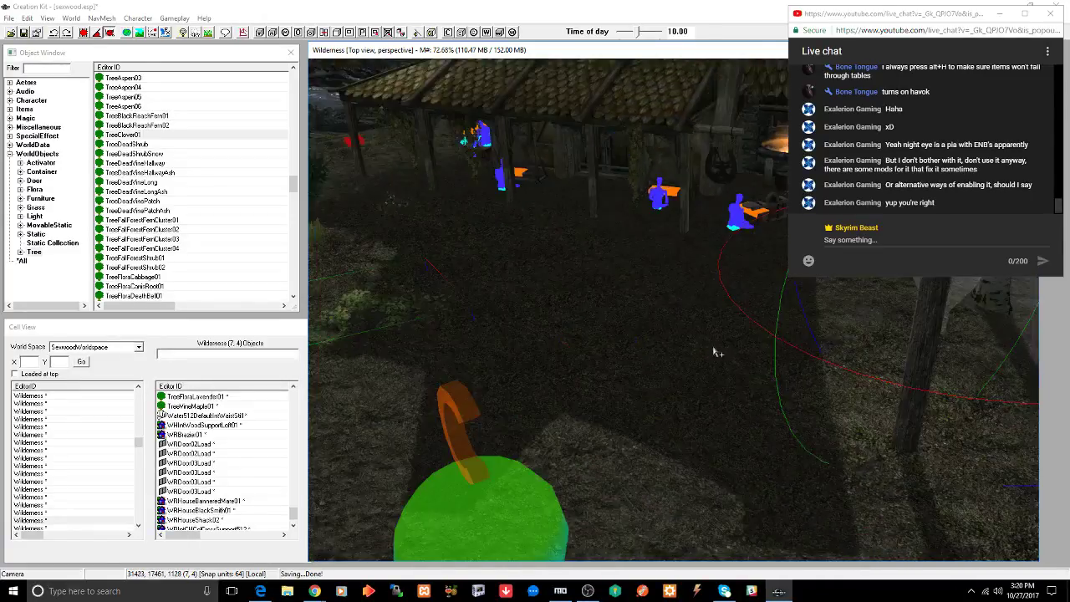
mouse_move(717, 353)
middle_down()
mouse_move(607, 413)
mouse_move(661, 379)
middle_up()
click(625, 387)
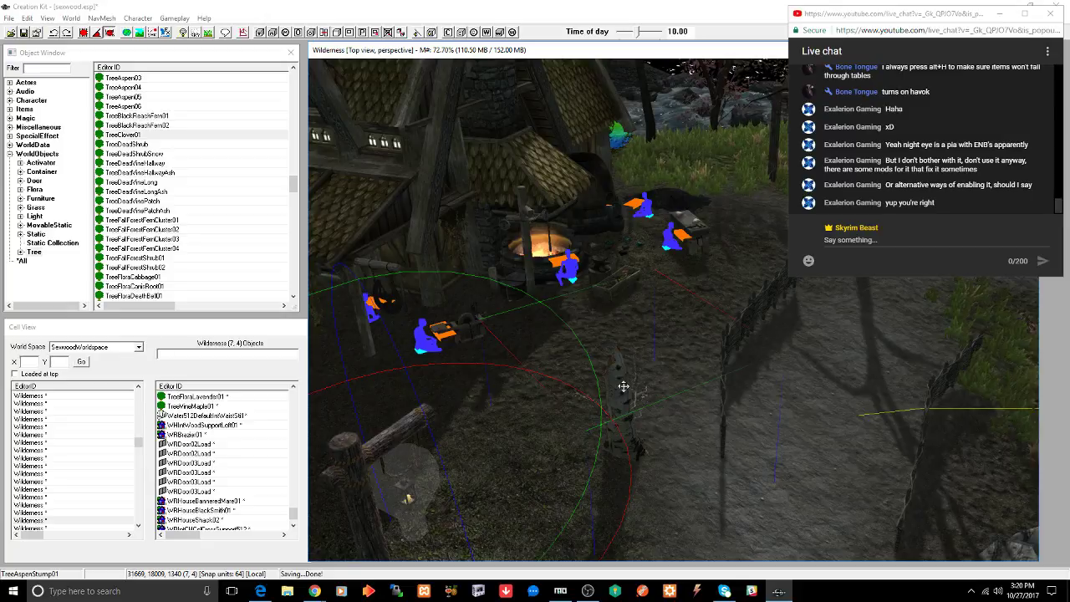
drag(623, 386, 324, 401)
shift+middle_drag(623, 332, 747, 310)
drag(750, 344, 620, 370)
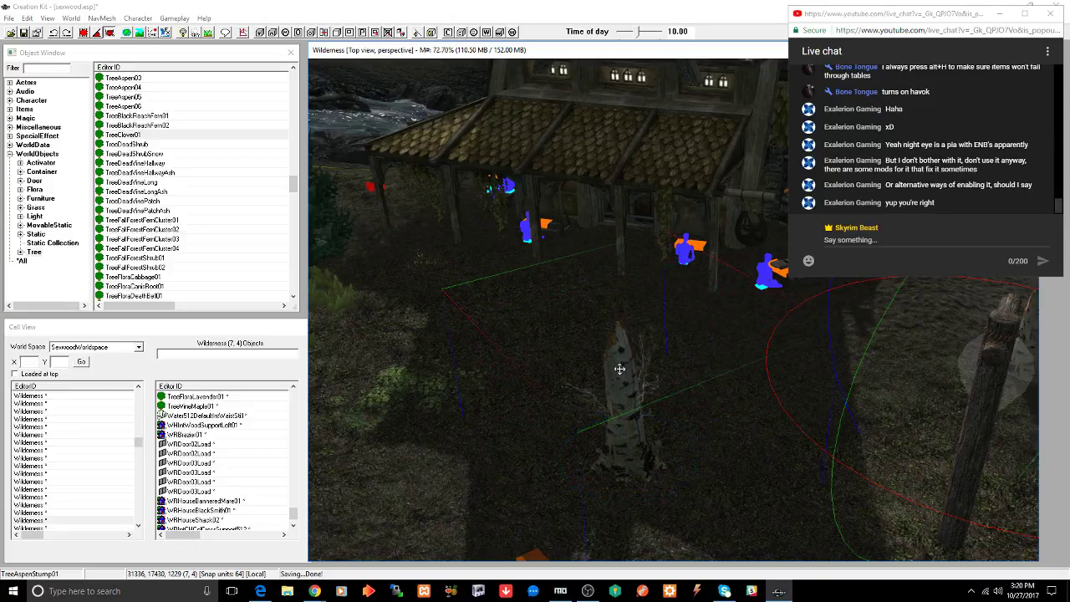
- Duplicate the aspen stump and rotate the copy slightly in the dirt yard
scroll(620, 369, up, 2)
shift+middle_drag(623, 351, 597, 328)
key(ctrl+d)
click(598, 328)
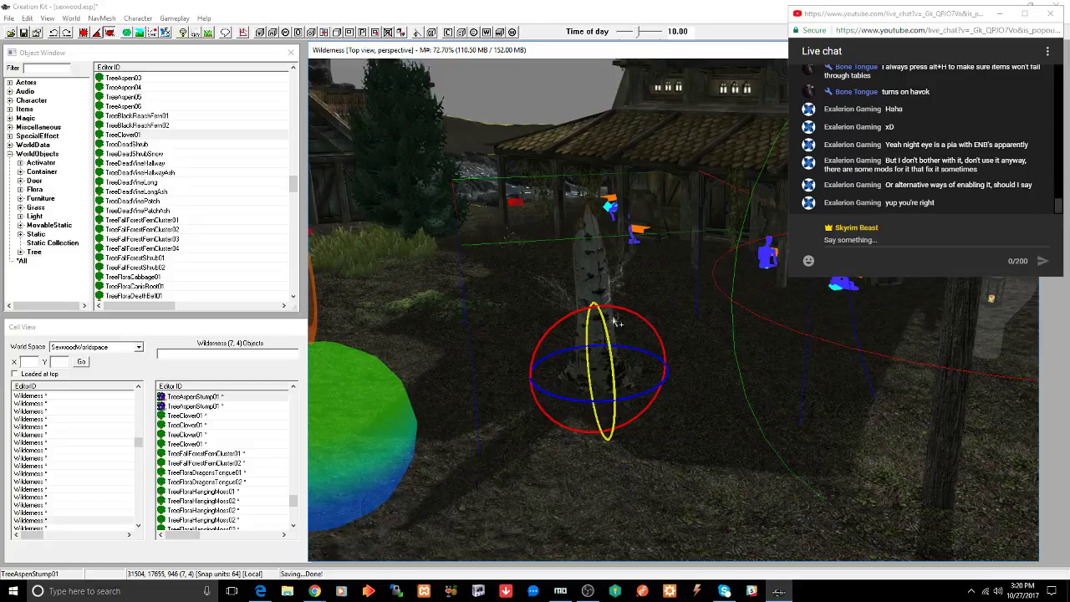
drag(622, 309, 630, 310)
key(w)
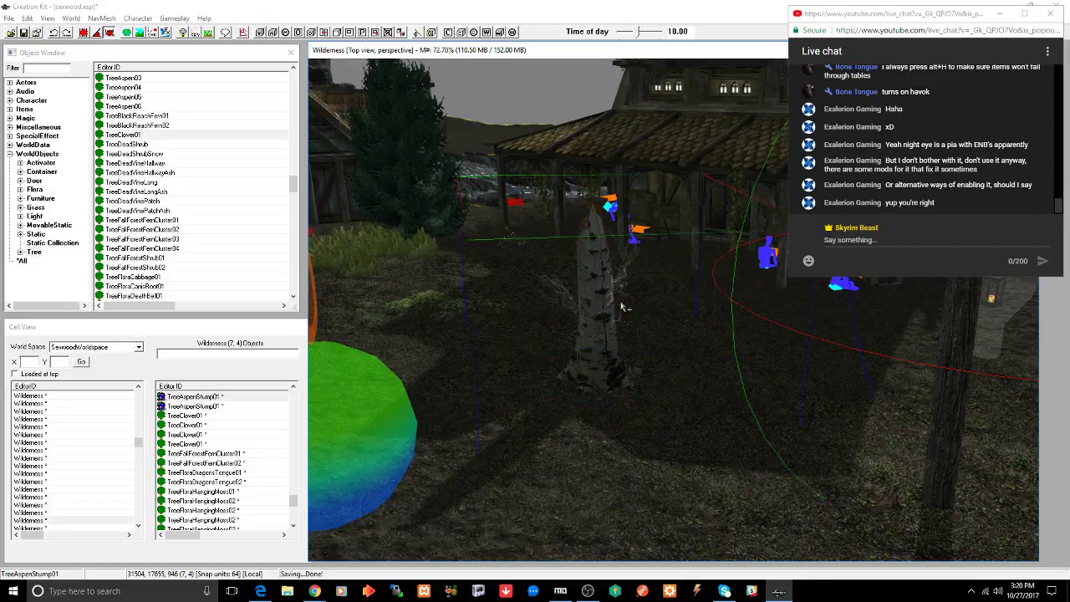
middle_drag(594, 310, 636, 337)
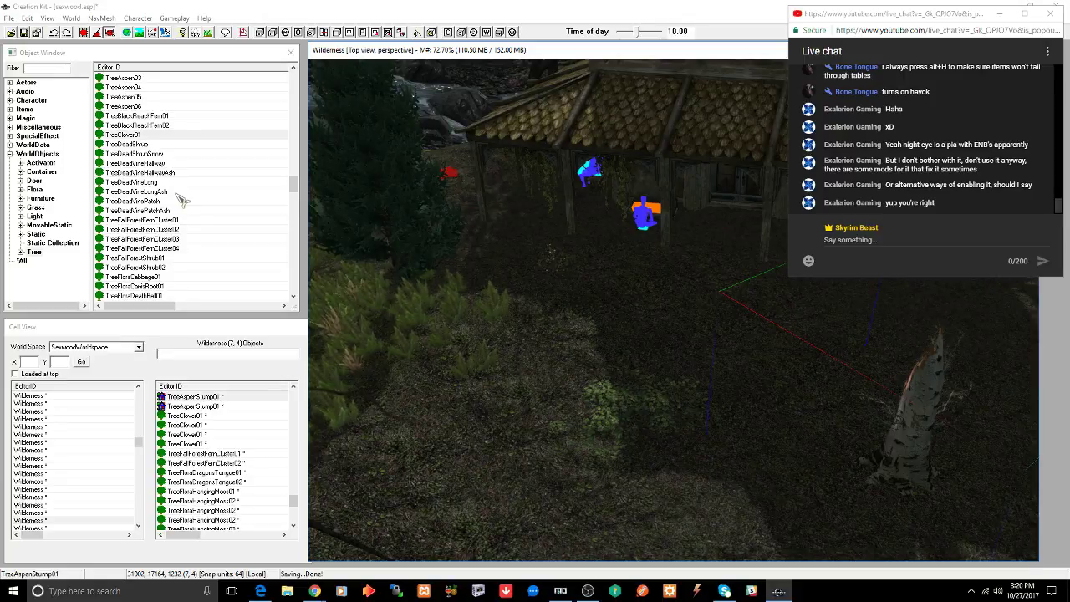
- Place a TreeFloraDeathBell01 at the edge of the tall grass and adjust its height to the ground
scroll(182, 199, down, 3)
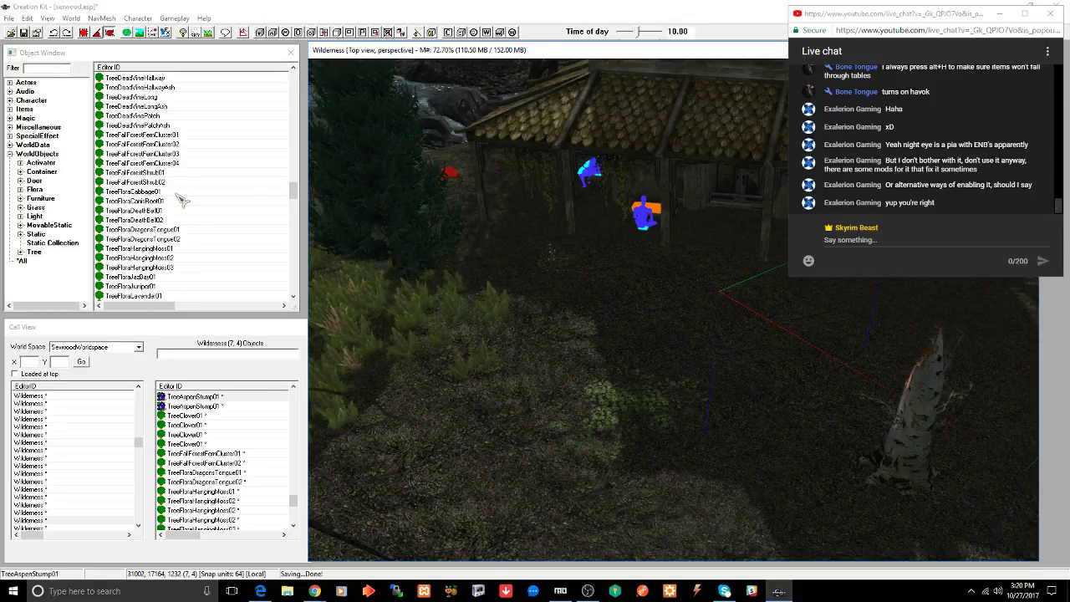
scroll(182, 199, down, 3)
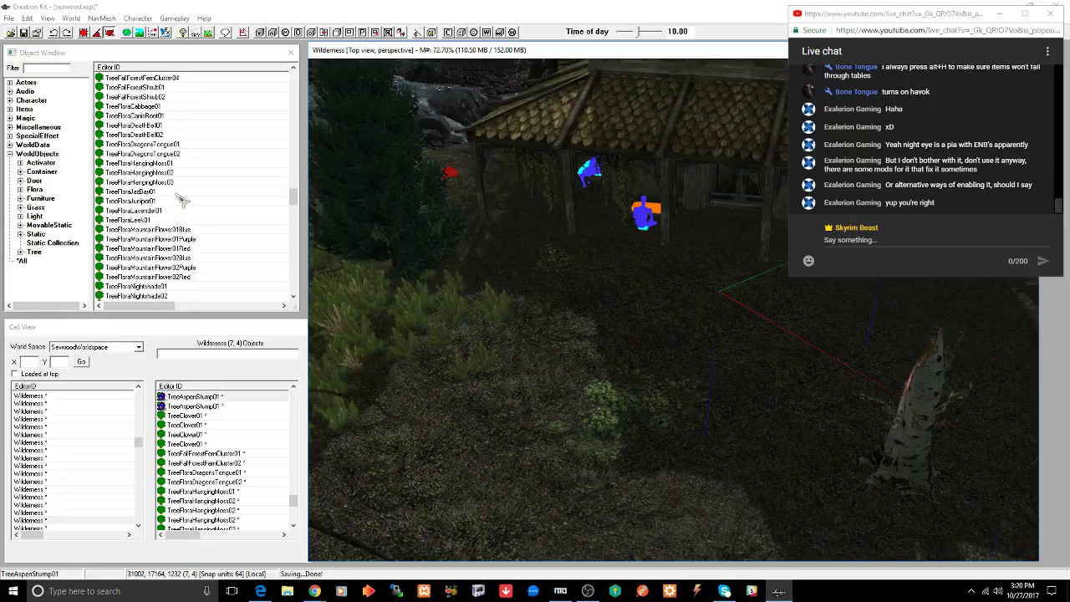
click(157, 127)
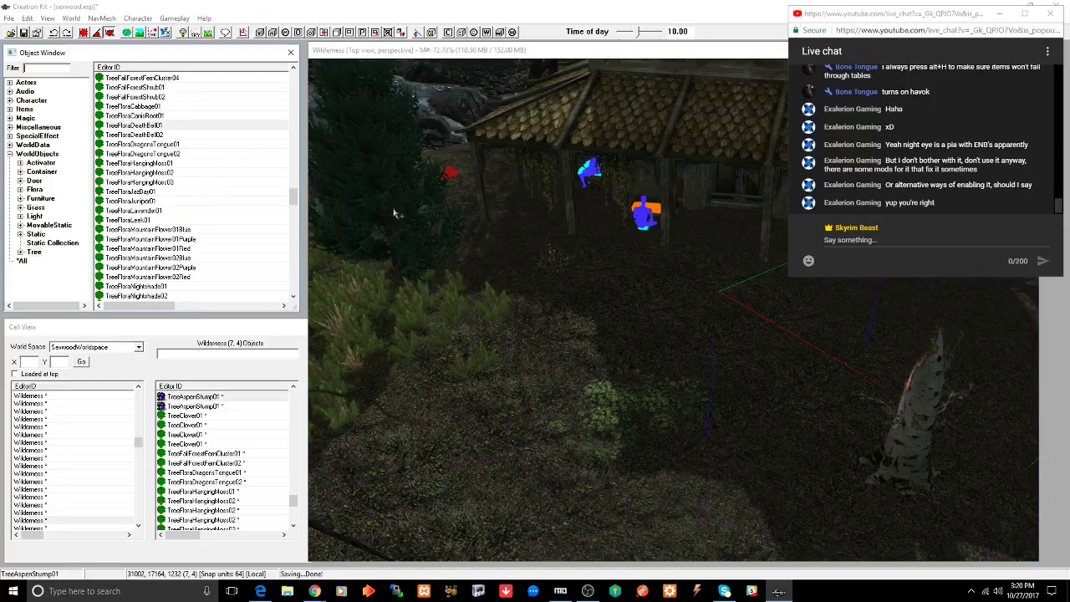
drag(440, 434, 442, 428)
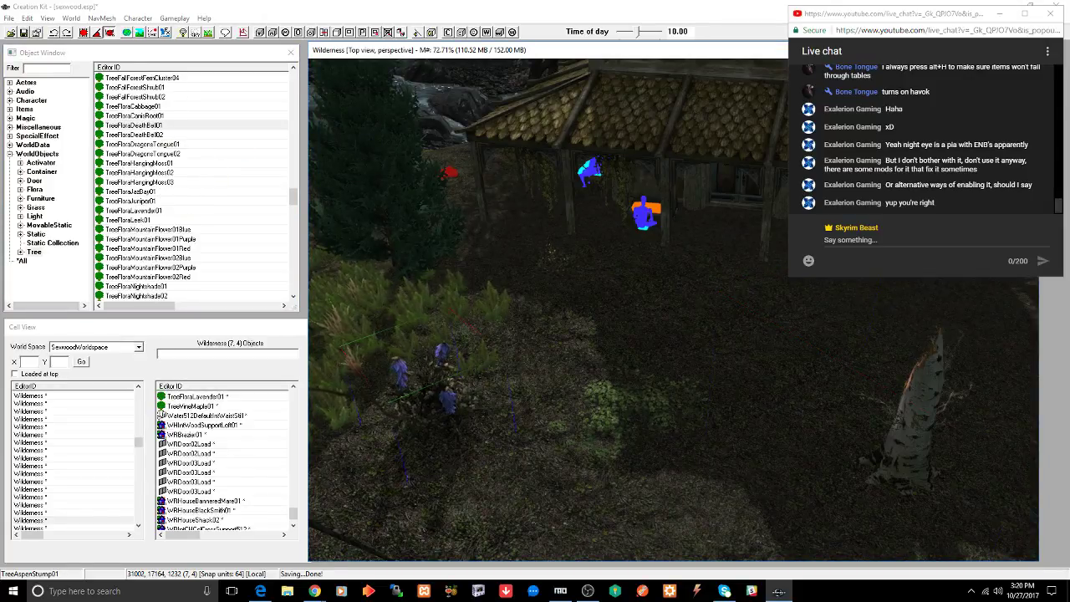
key(z)
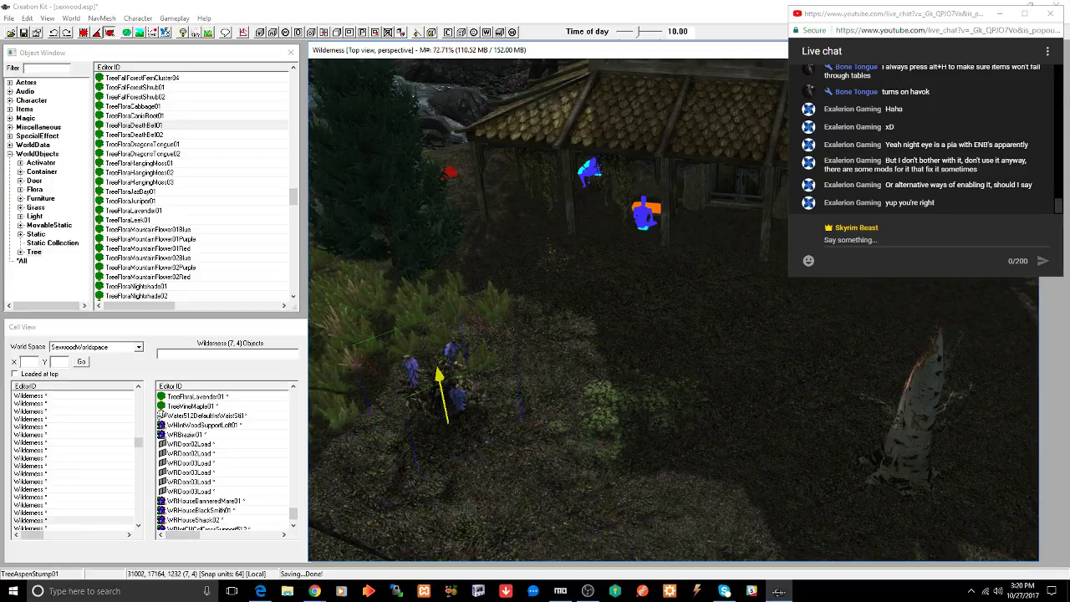
shift+middle_drag(455, 389, 428, 380)
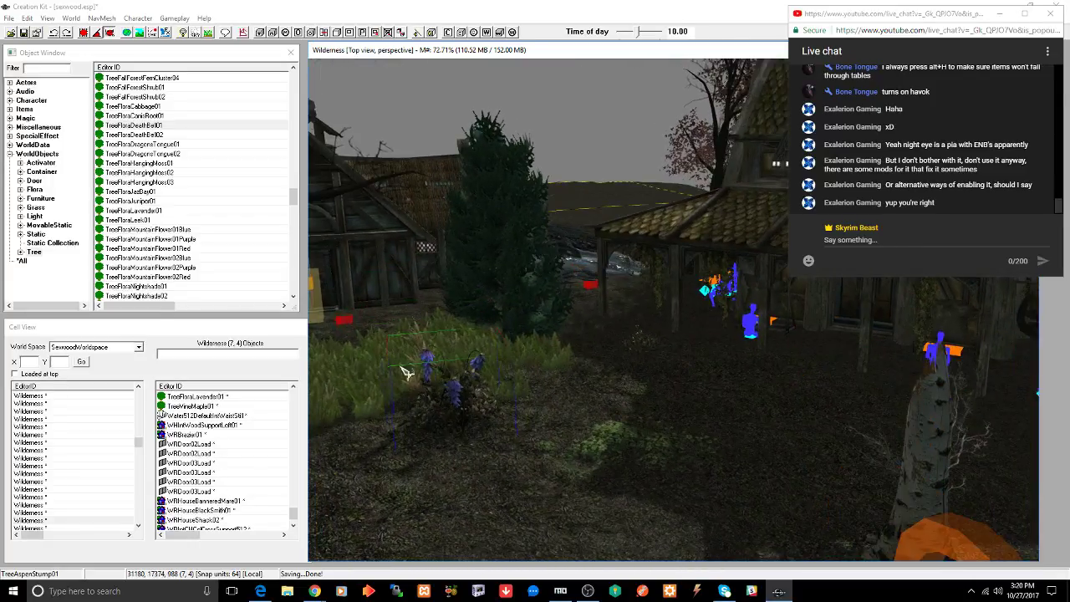
- Place a TreeFloraDragonsTongue01 near the deathbell, adjust its height to the ground, and save the plugin
click(167, 145)
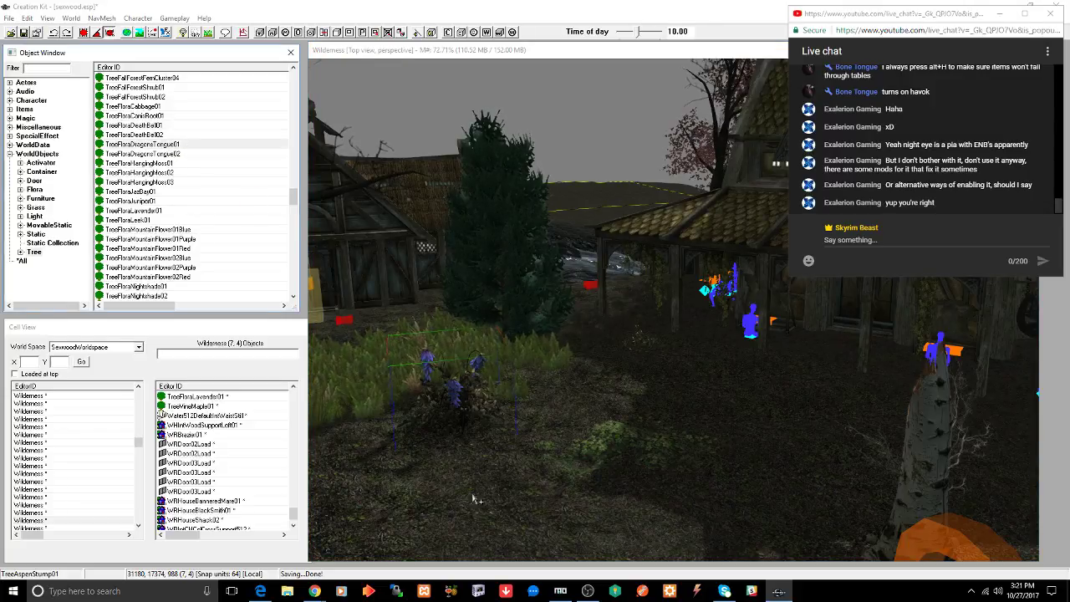
drag(497, 523, 498, 519)
shift+middle_drag(496, 509, 508, 492)
key(z)
drag(508, 492, 507, 506)
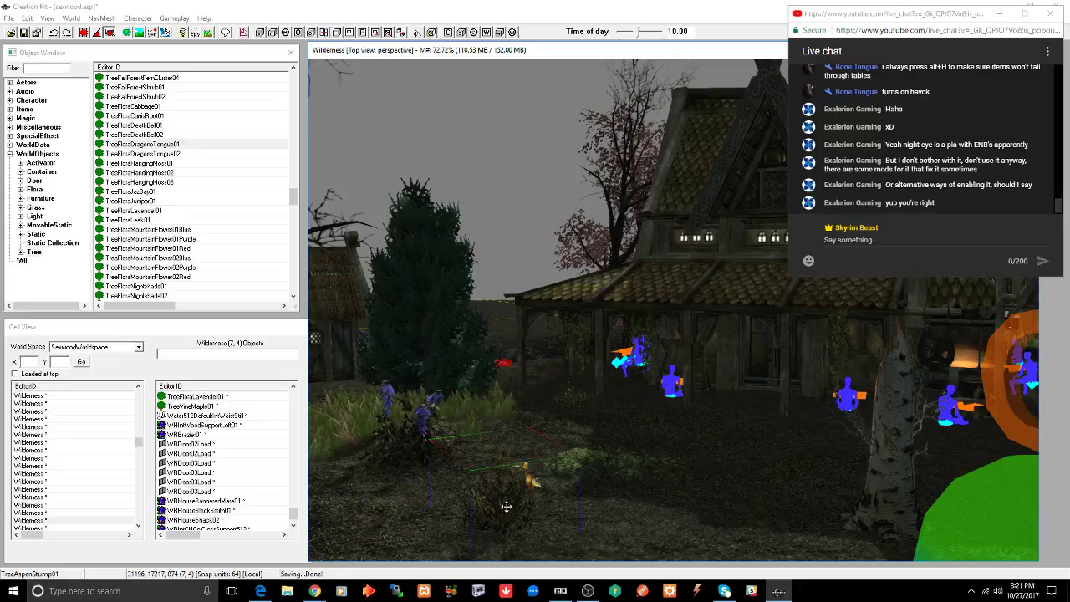
key(ctrl+s)
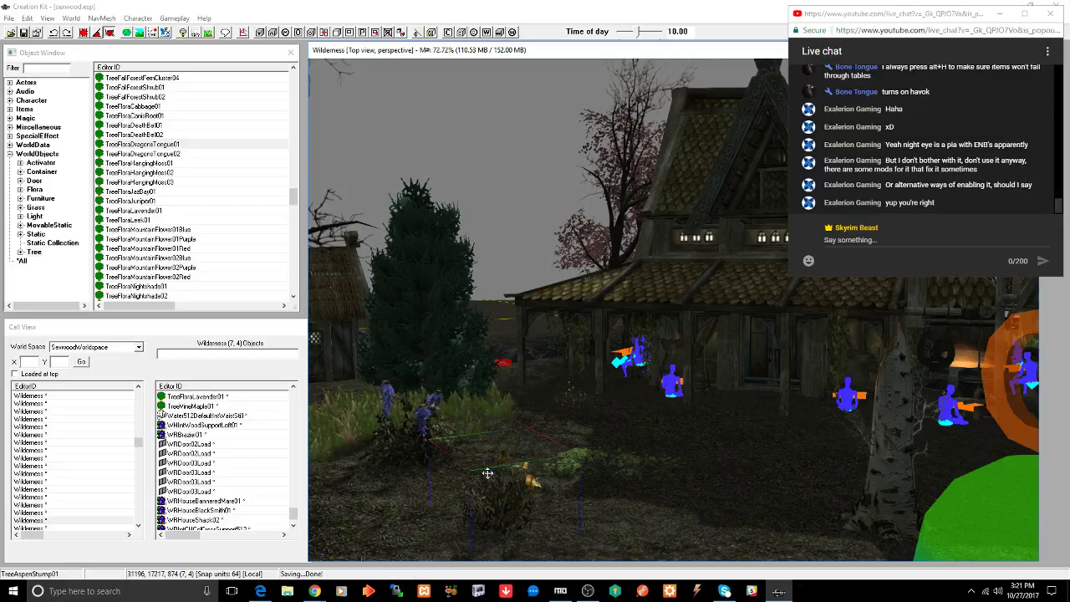
- Switch to the Chrome browser and open a new tab
right_click(261, 585)
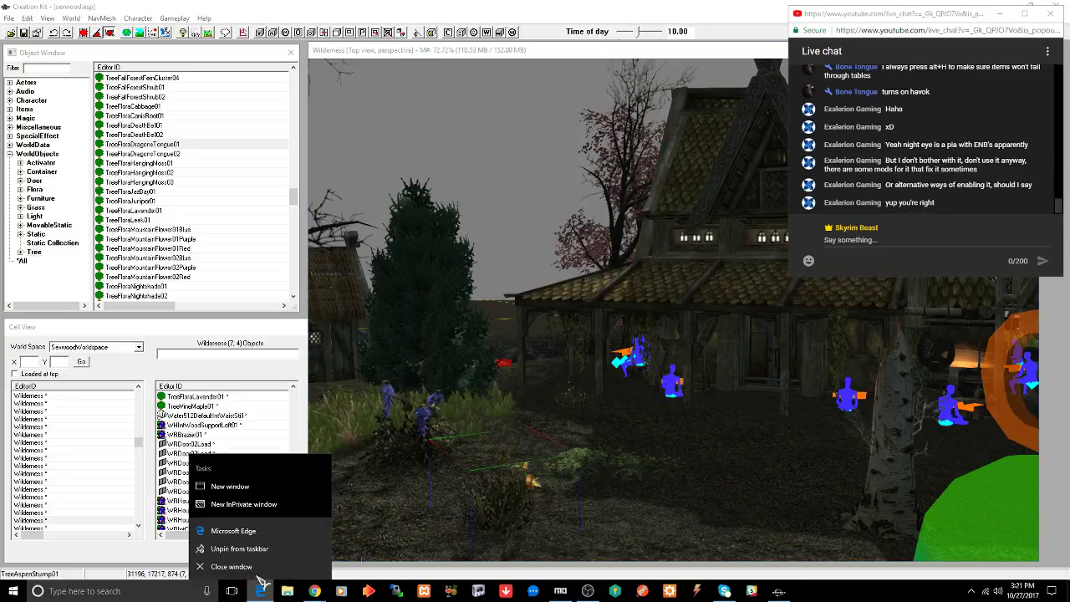
click(261, 585)
click(261, 585)
click(276, 543)
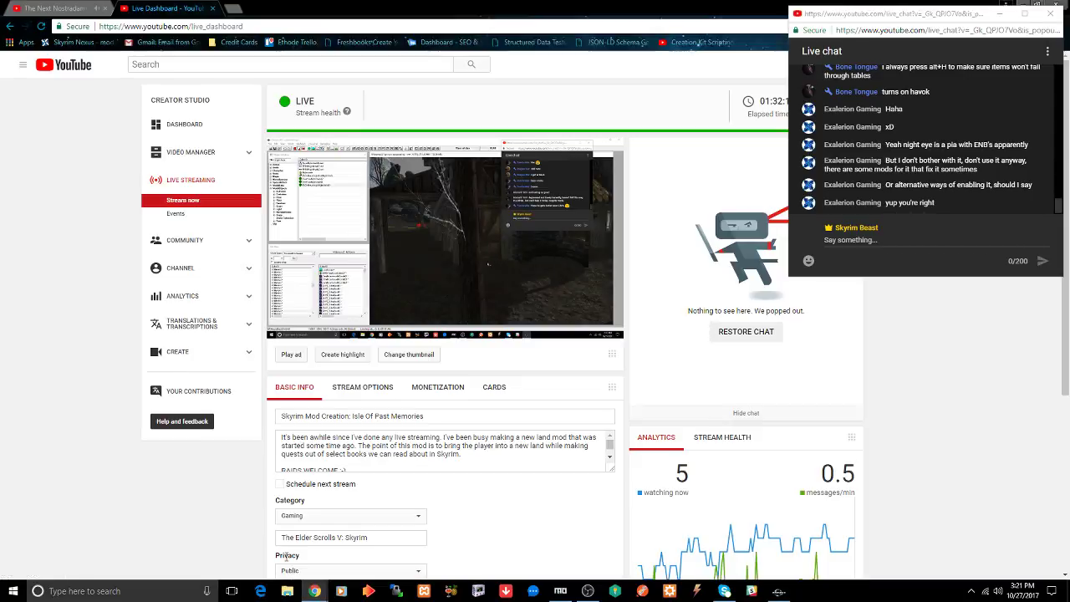
key(ctrl+t)
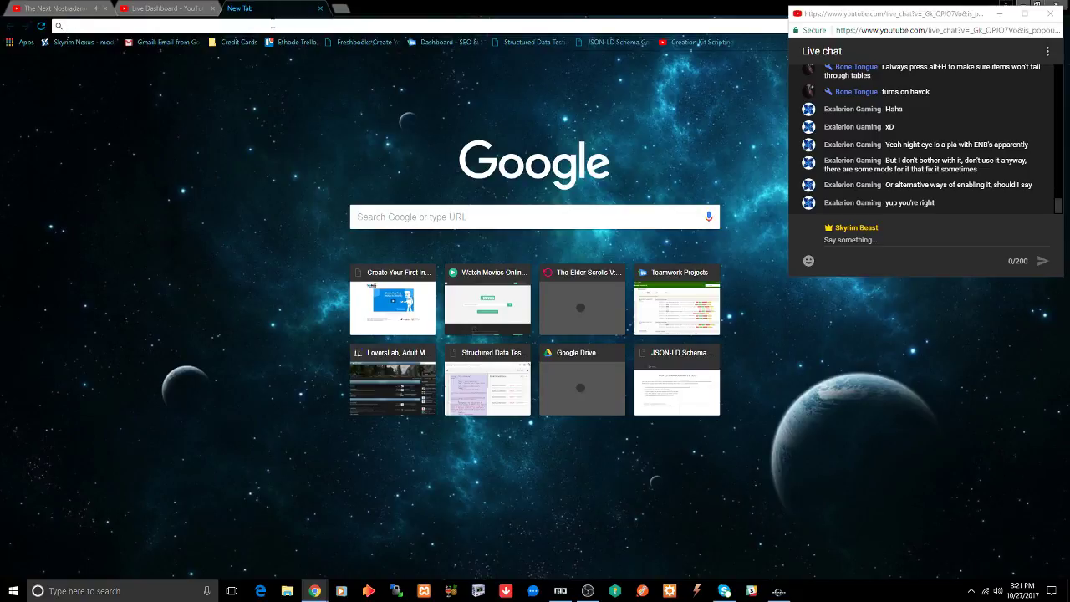
- Search the web for "skyrim fortify smithing" and open the Elder Scrolls Wiki article on Fortify Smithing
text(skyrim f)
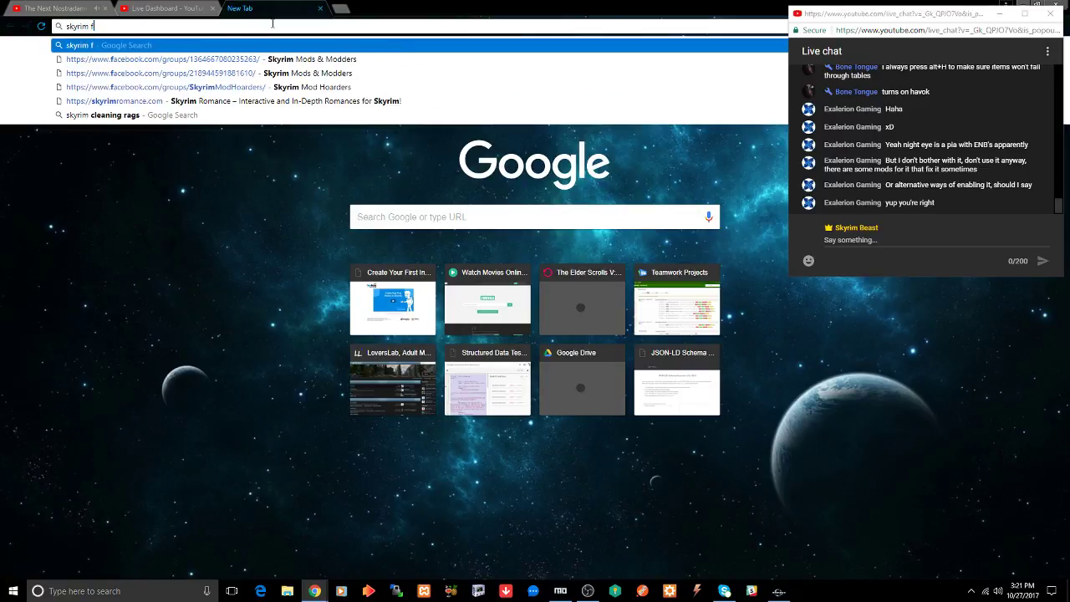
text(ort)
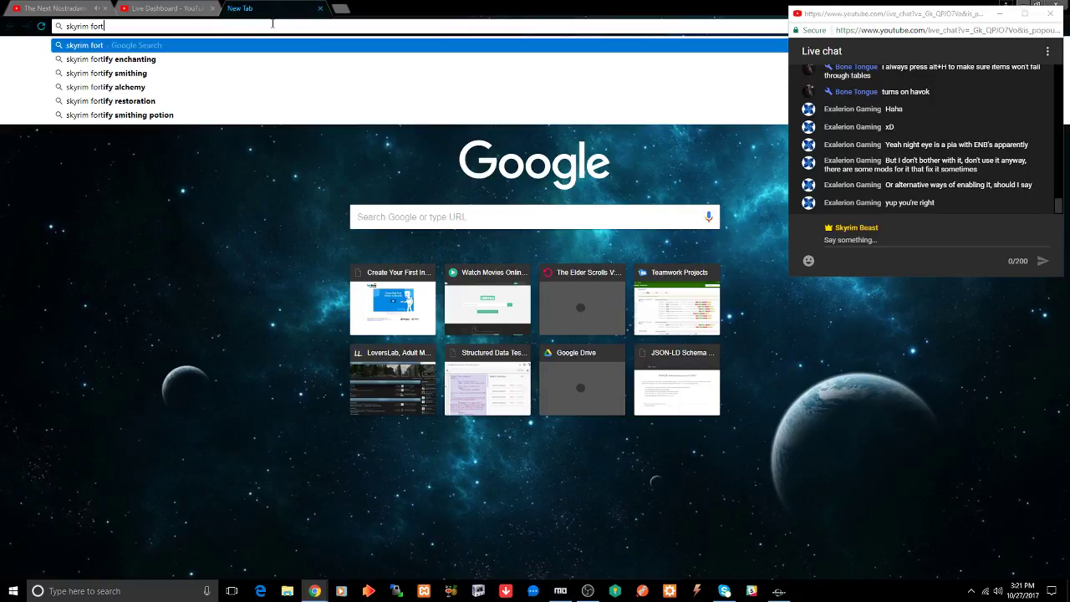
key(Down)
key(Down)
key(Return)
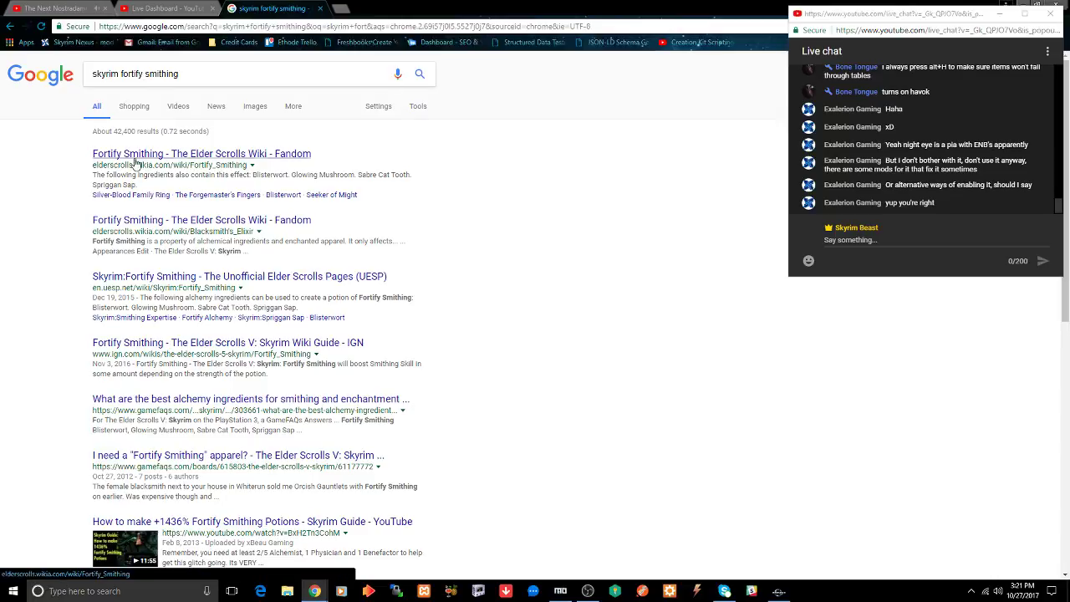
click(146, 157)
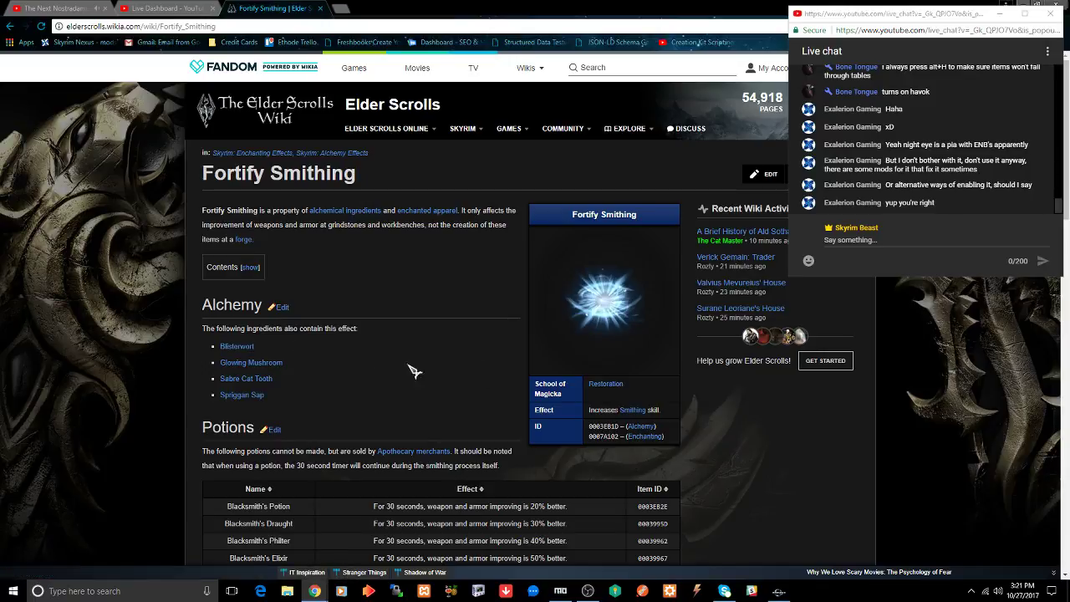
- Switch to the Creation Kit and search all objects for blisterwort, shortening the filter to "blister"
click(778, 590)
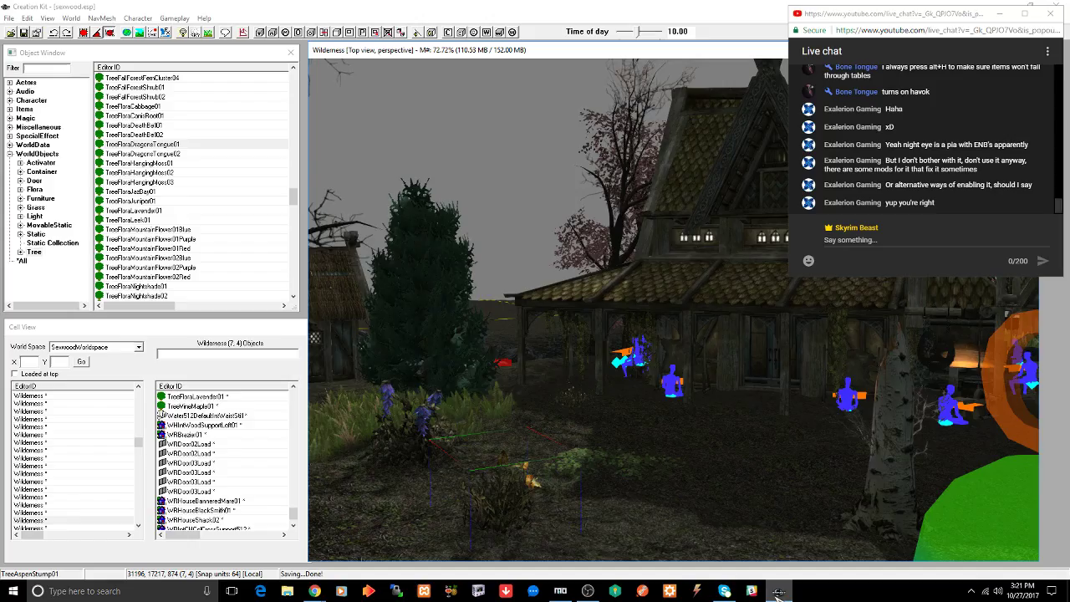
click(63, 70)
text(bl)
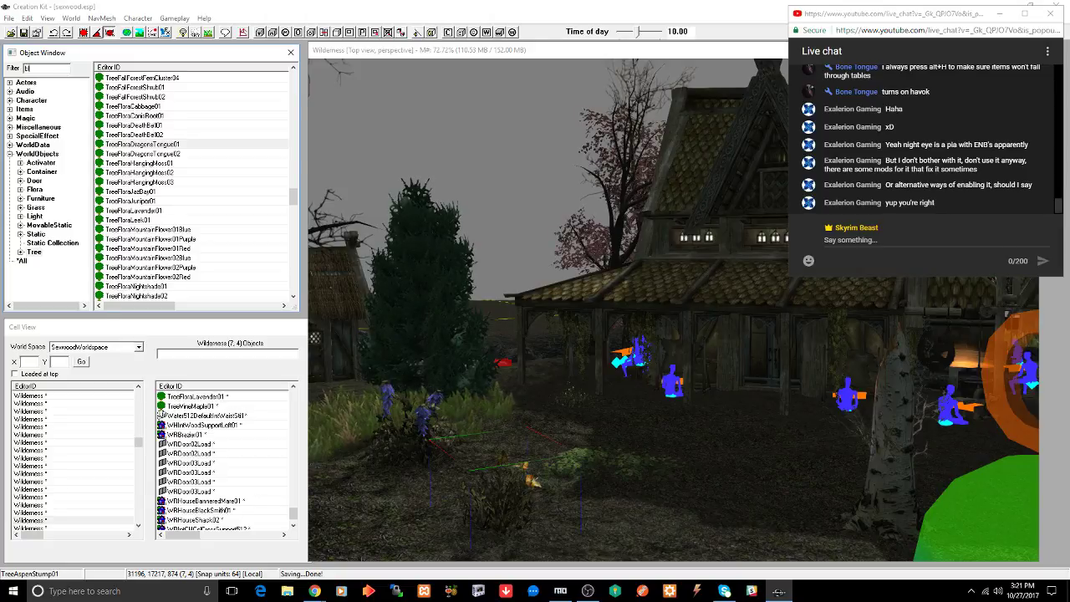
text(isterwor)
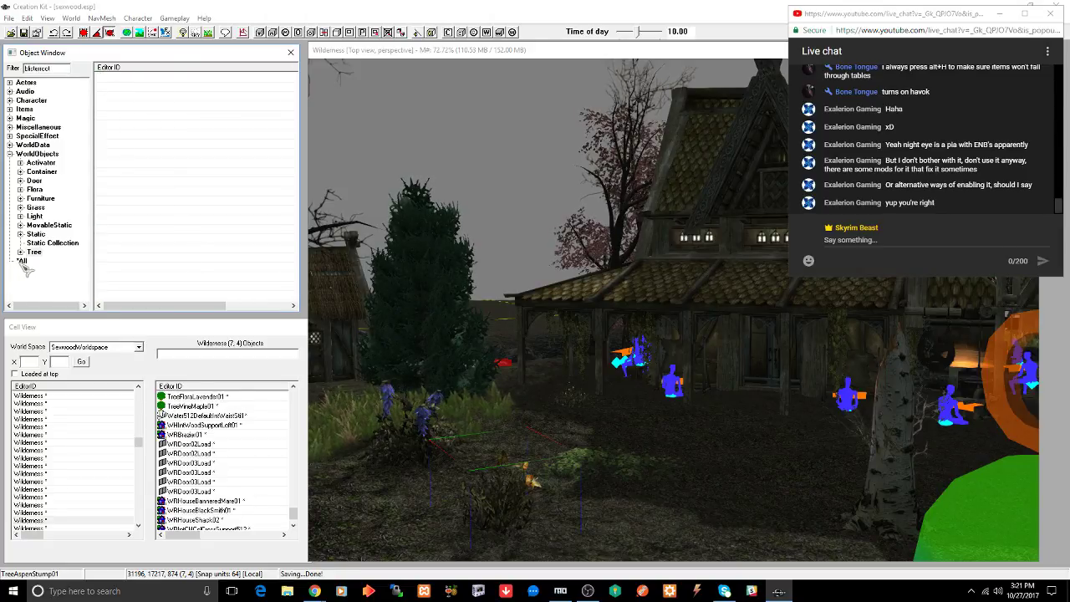
click(22, 262)
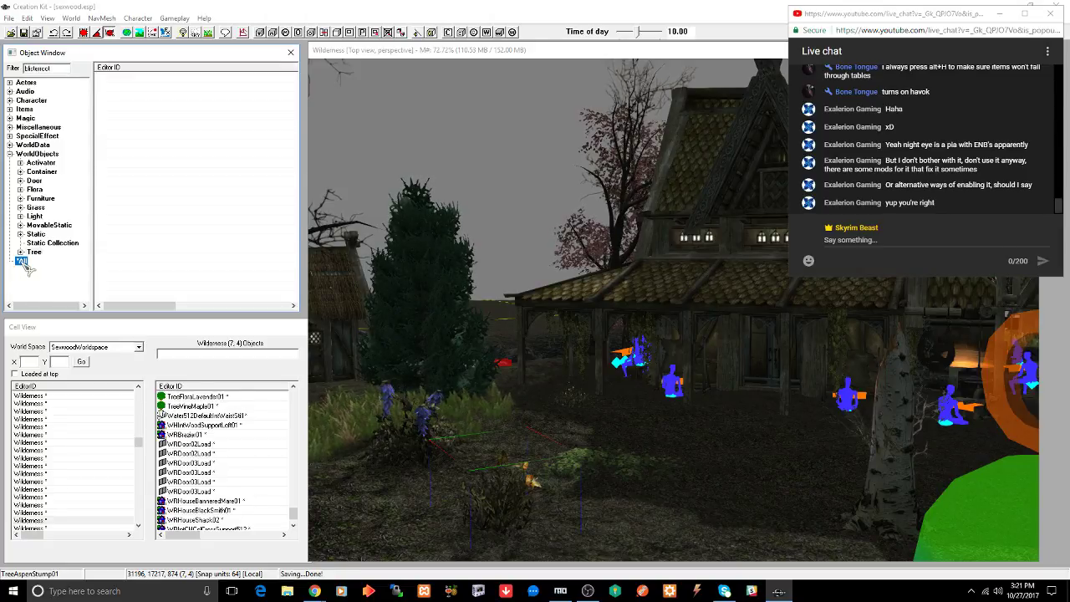
click(61, 68)
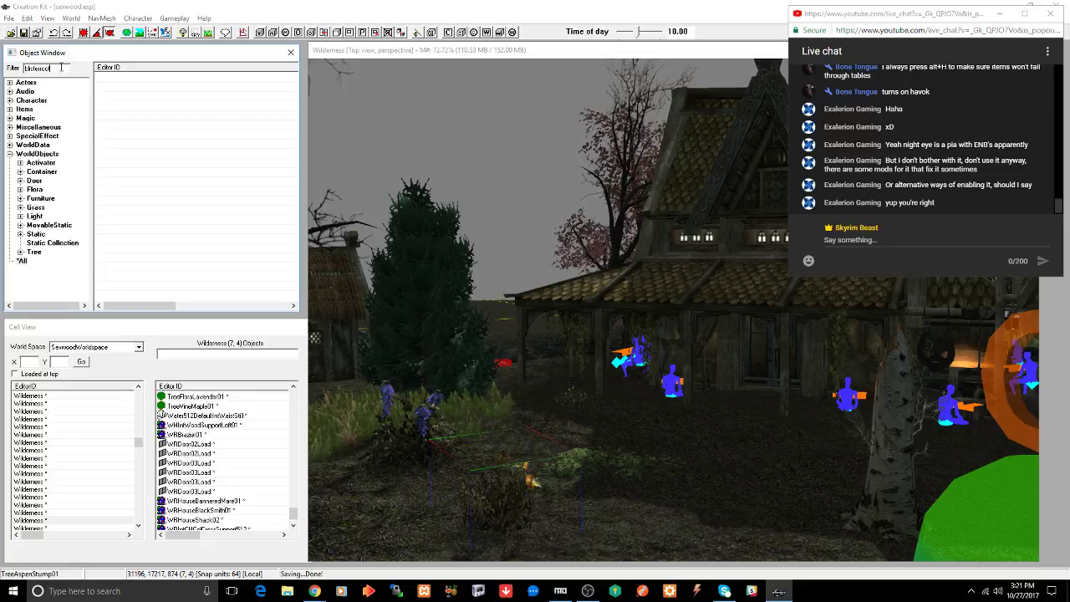
text(r)
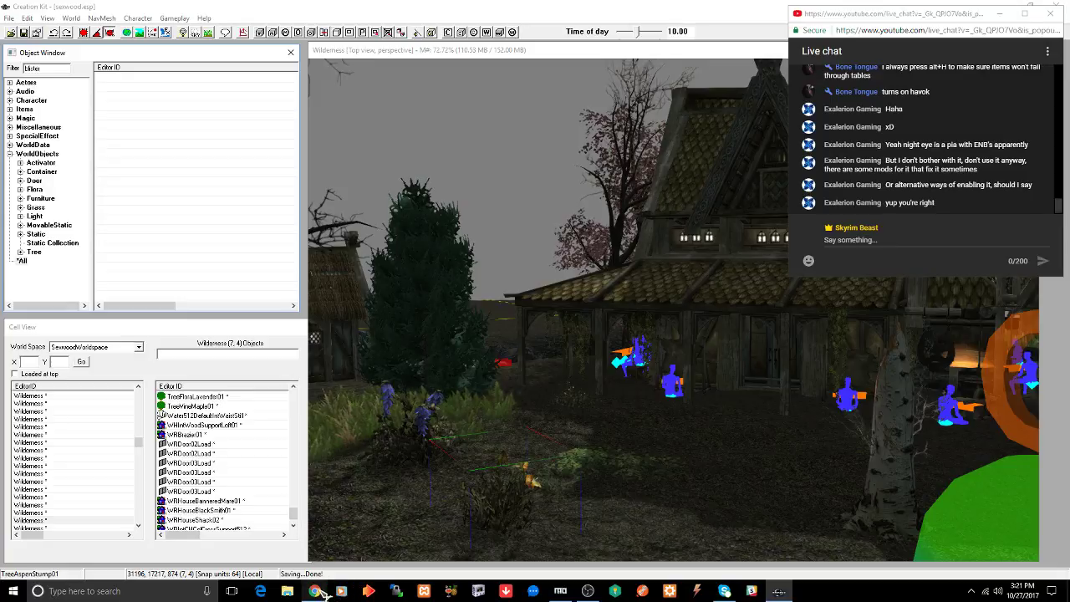
- Switch to Chrome, open the Blisterwort article from the Fortify Smithing ingredients, and copy its form ID 0004DA25
mouse_move(313, 590)
click(308, 542)
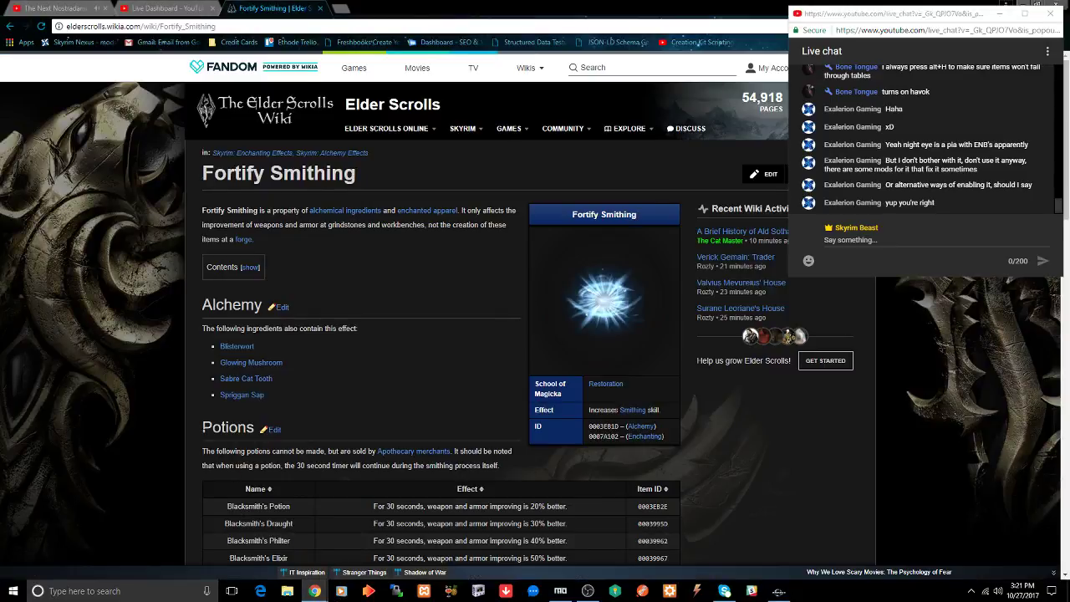
click(237, 348)
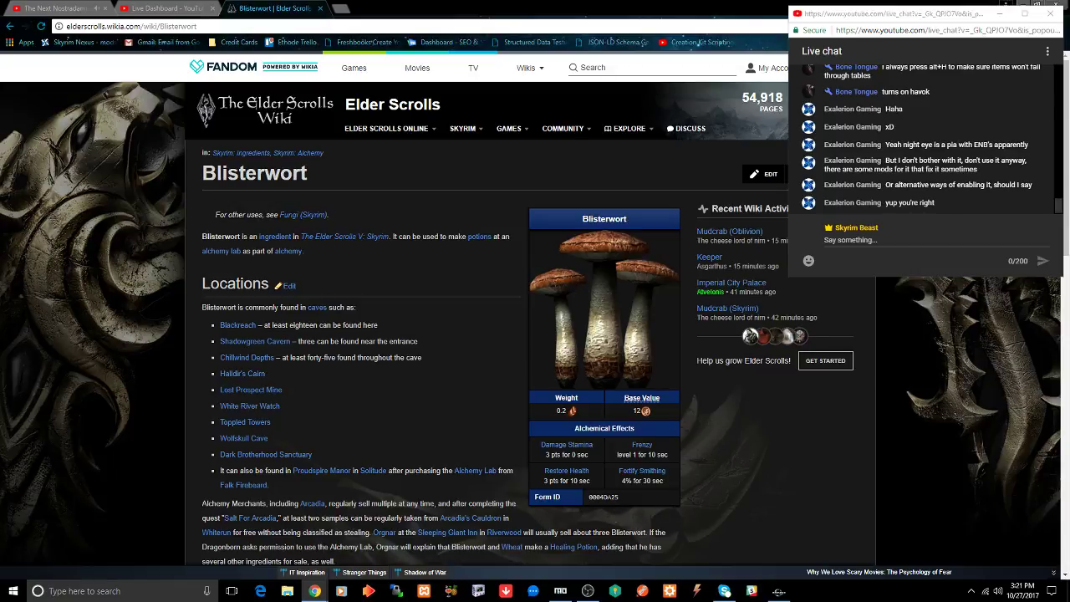
right_click(601, 496)
click(623, 506)
- Switch to the Creation Kit and filter the objects by the form ID 0004DA25
click(780, 591)
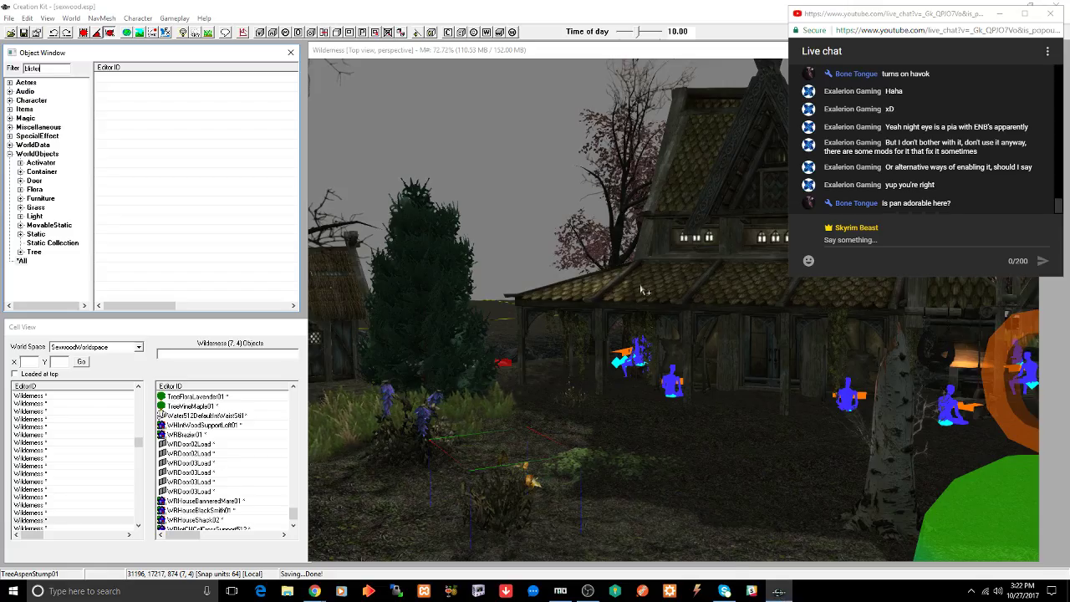
double_click(53, 67)
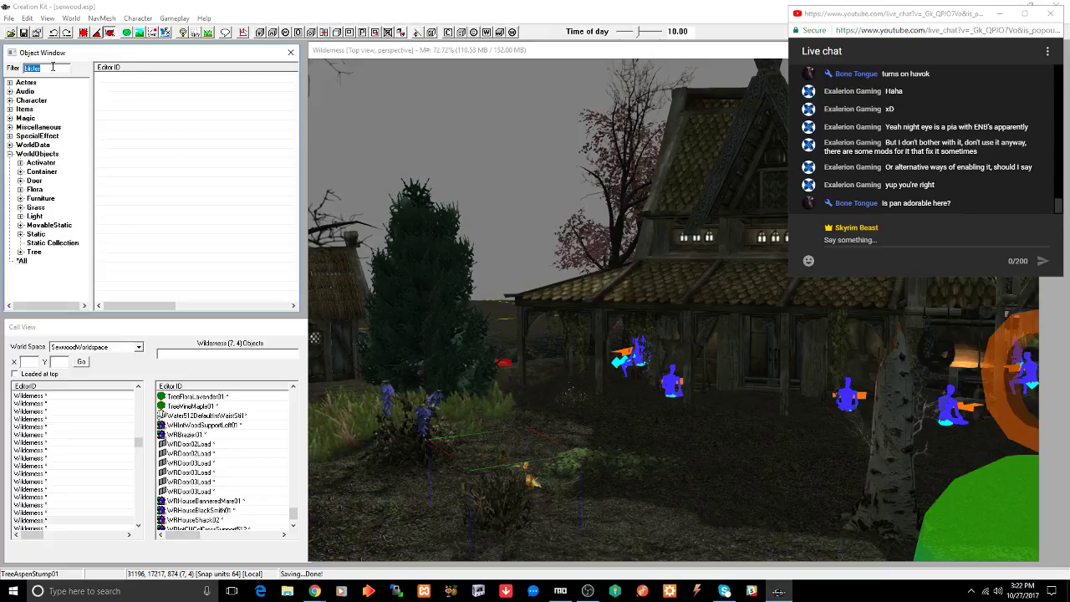
right_click(52, 67)
click(67, 113)
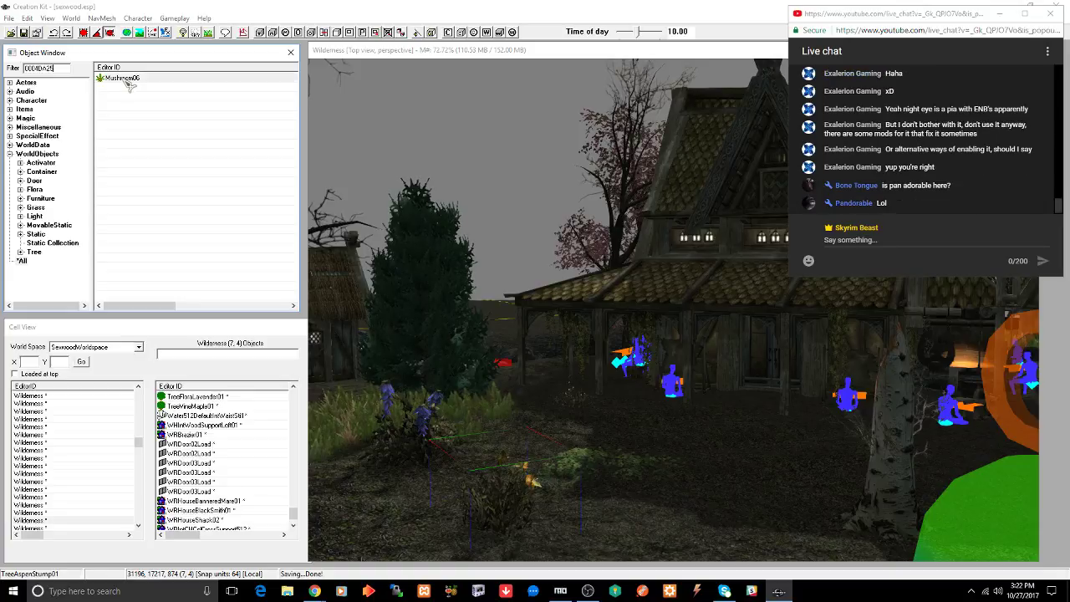
- Place a Mushroom06 in the dirt yard in front of the house porch and adjust its height to the ground
drag(125, 81, 735, 495)
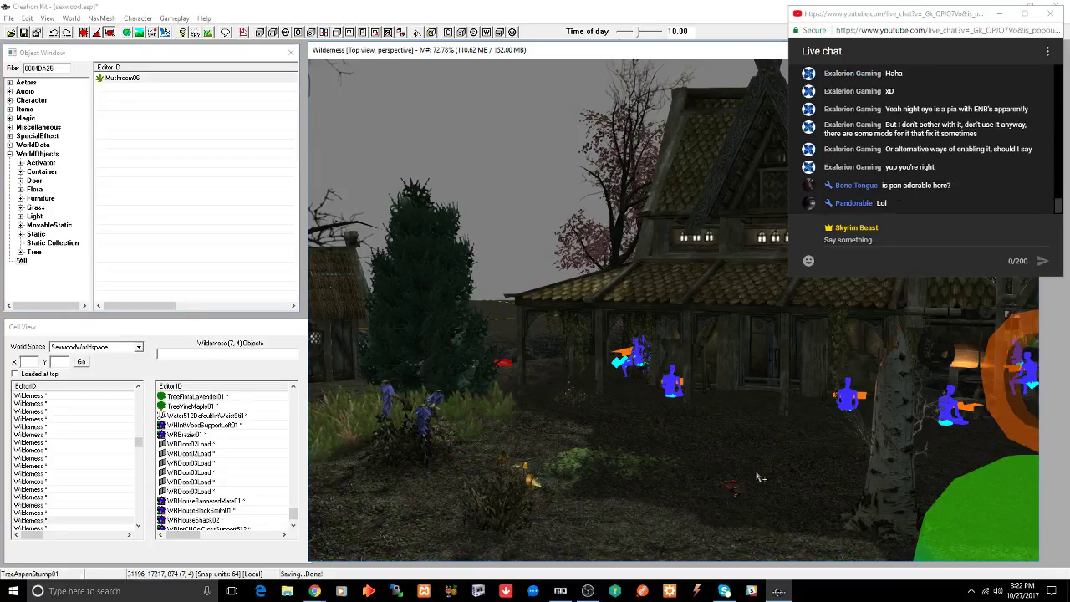
scroll(756, 476, up, 6)
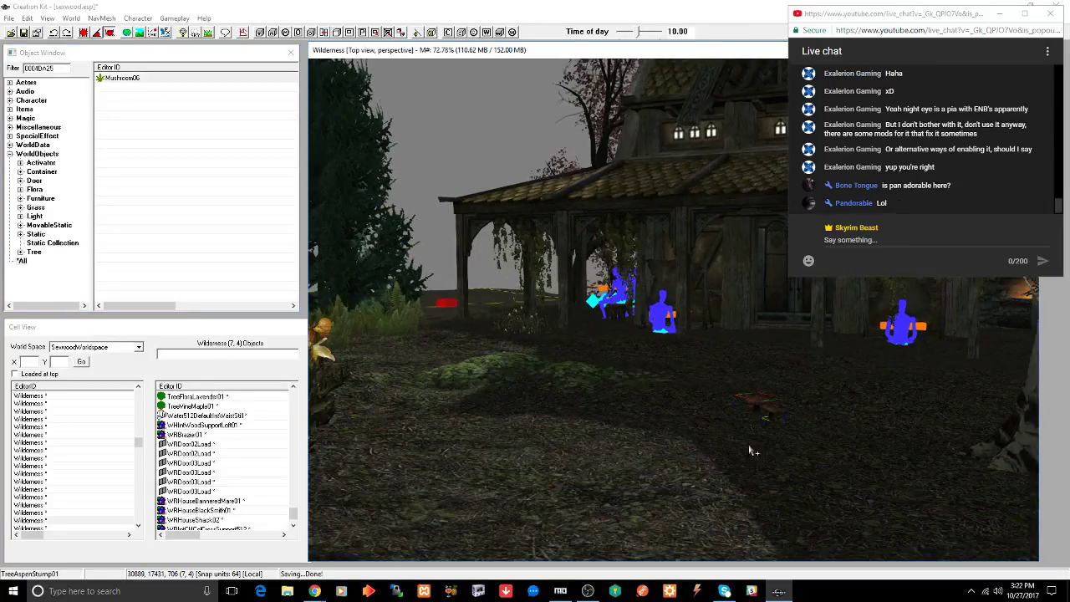
mouse_move(760, 401)
shift+middle_down()
mouse_move(725, 415)
mouse_move(741, 422)
mouse_move(752, 412)
shift+middle_up()
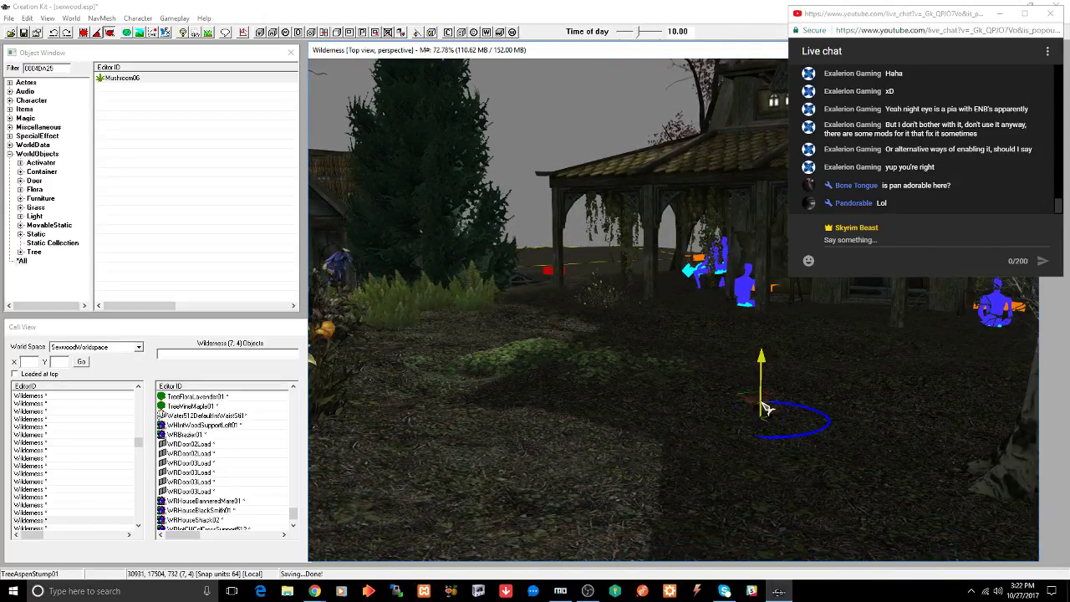
drag(760, 402, 760, 406)
shift+middle_drag(760, 406, 757, 404)
scroll(756, 405, up, 4)
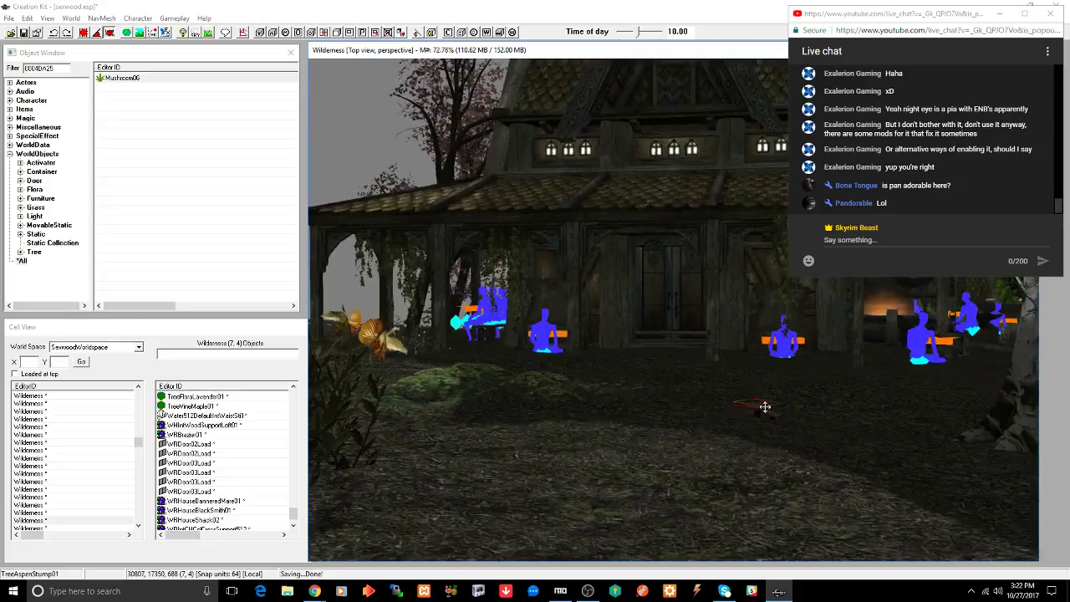
click(759, 405)
mouse_move(759, 405)
mouse_down()
mouse_move(759, 378)
mouse_move(760, 417)
mouse_up()
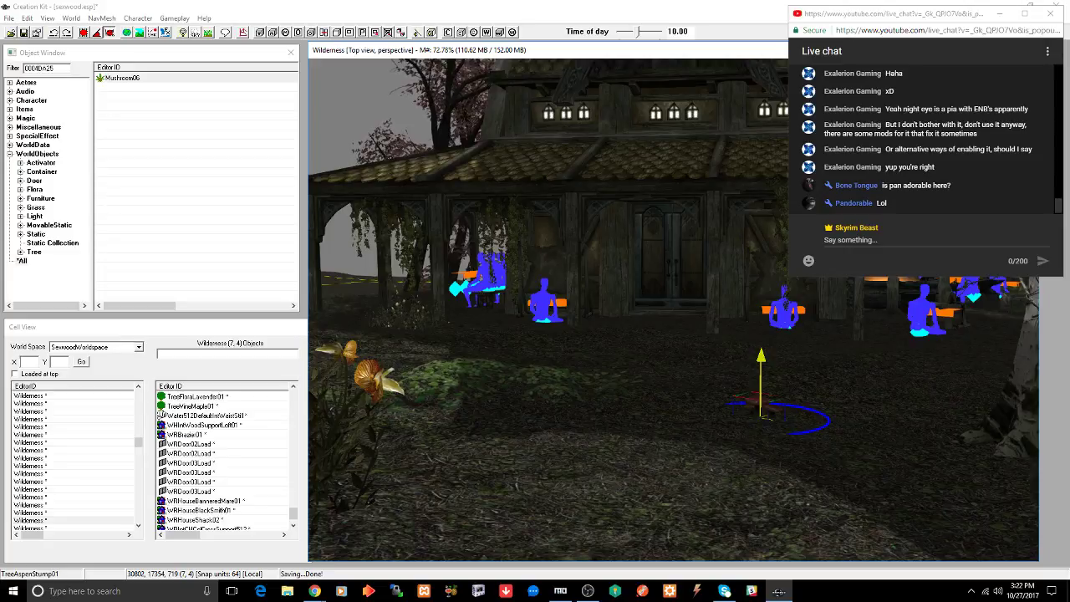
click(757, 410)
scroll(752, 417, up, 5)
scroll(751, 422, up, 1)
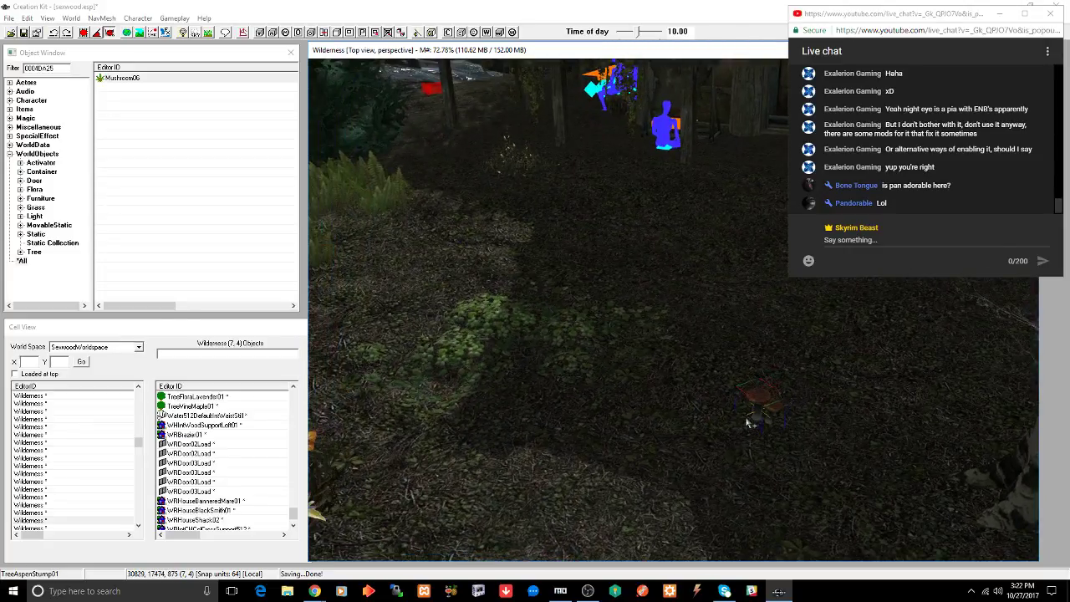
- Place a second Mushroom06 in the green leafy ground patch, lower it into the ground, and save the plugin
click(130, 80)
drag(481, 318, 482, 318)
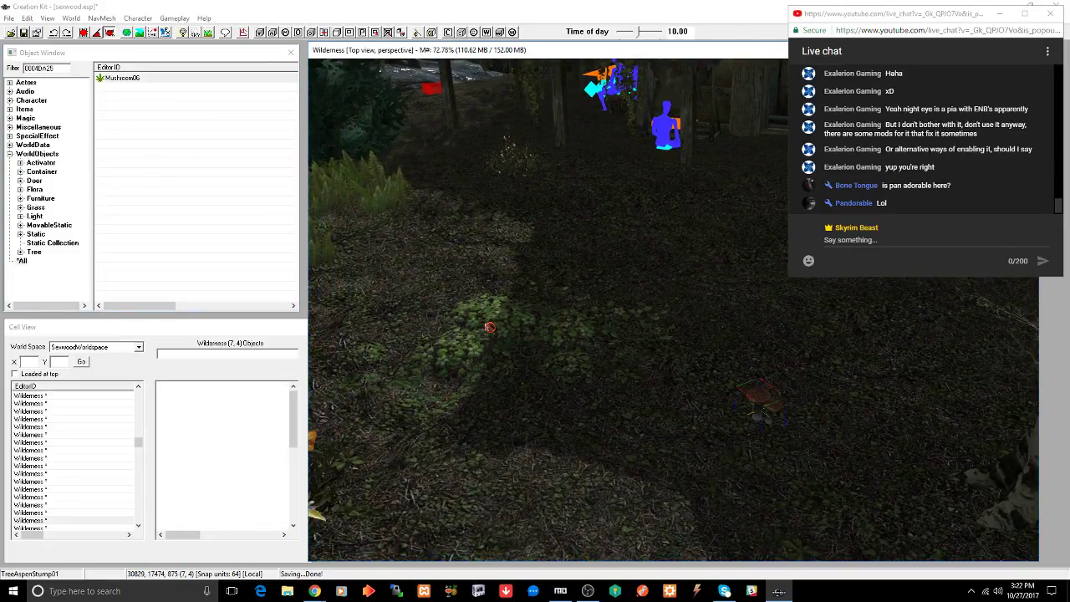
scroll(541, 329, up, 3)
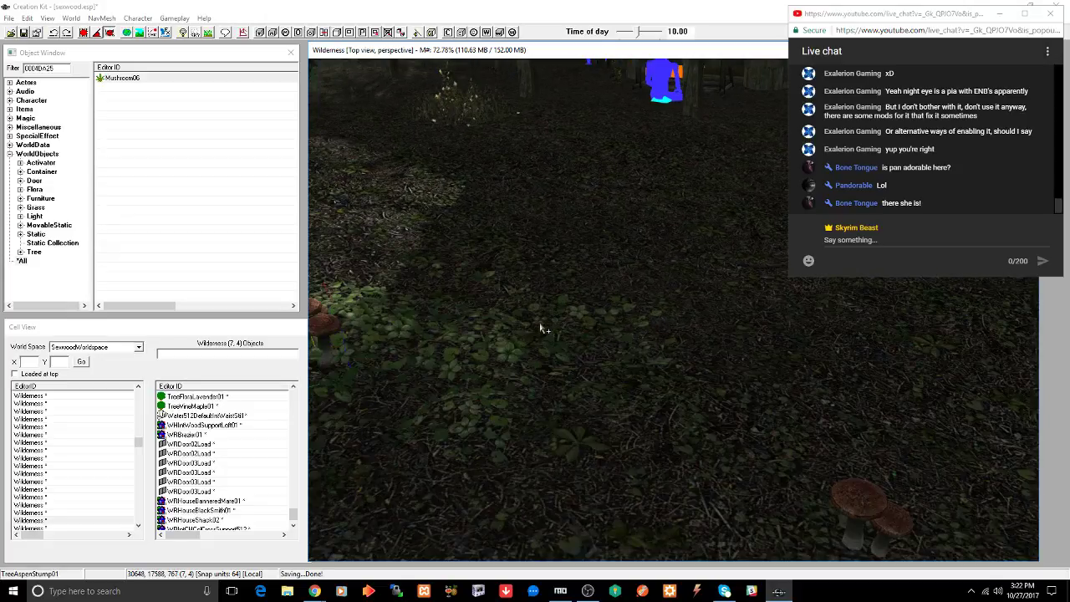
click(467, 313)
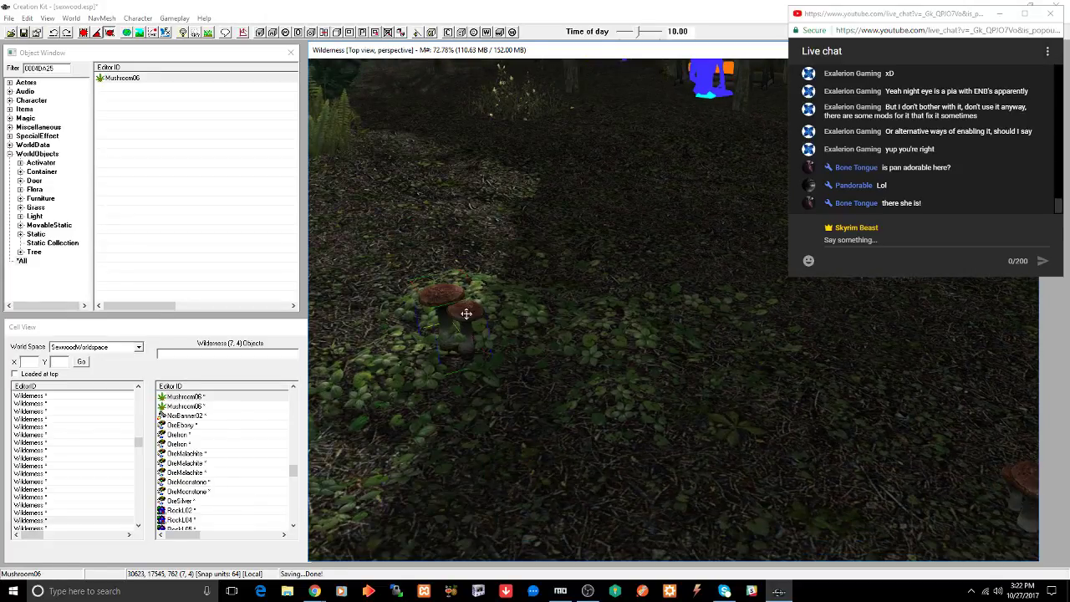
shift+middle_drag(467, 313, 459, 285)
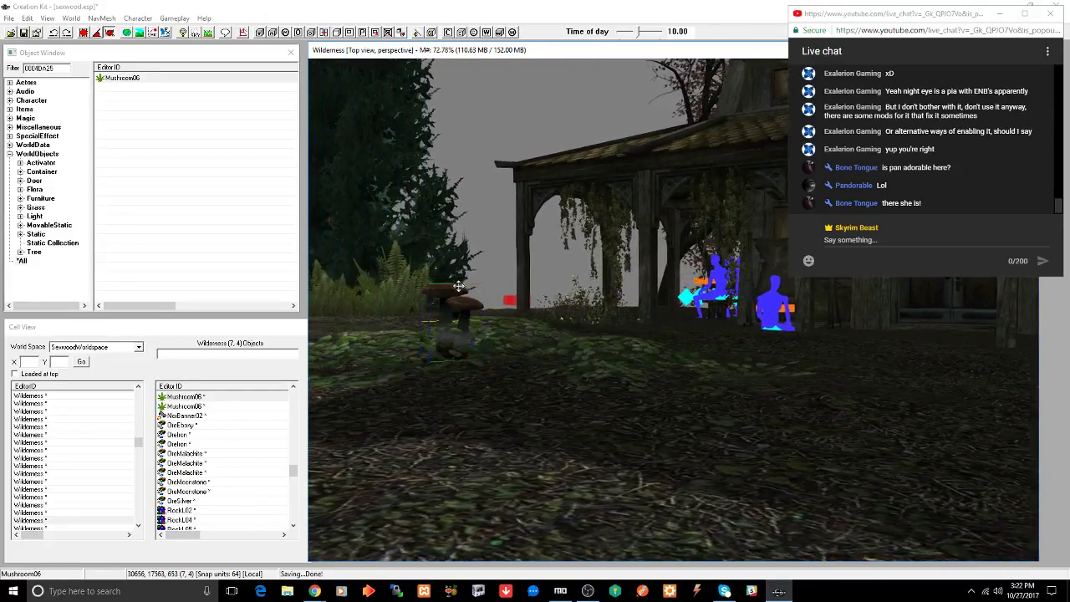
drag(452, 291, 452, 298)
key(e)
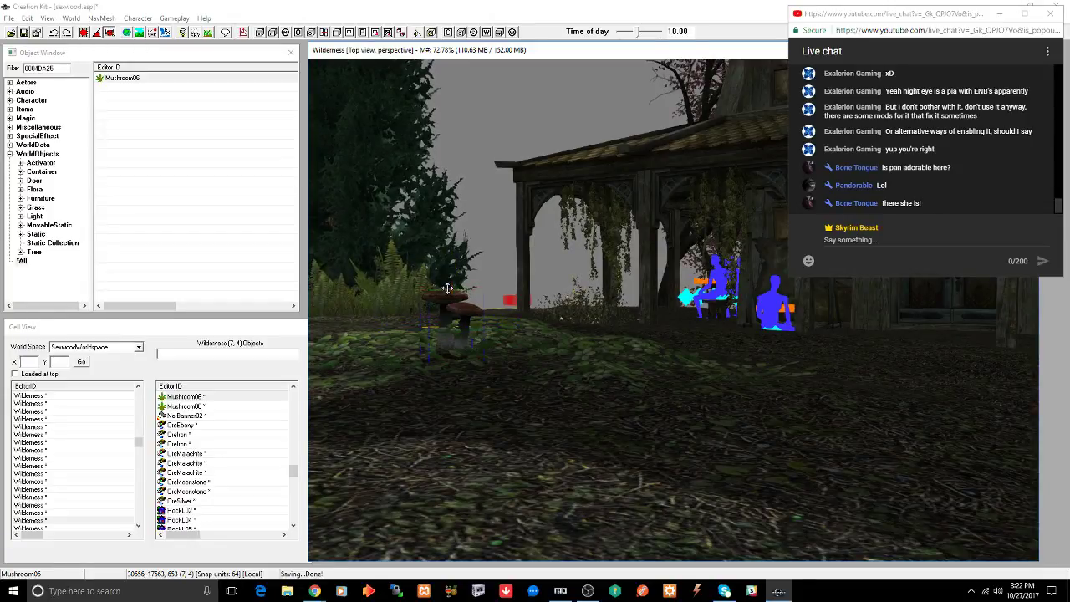
key(ctrl+s)
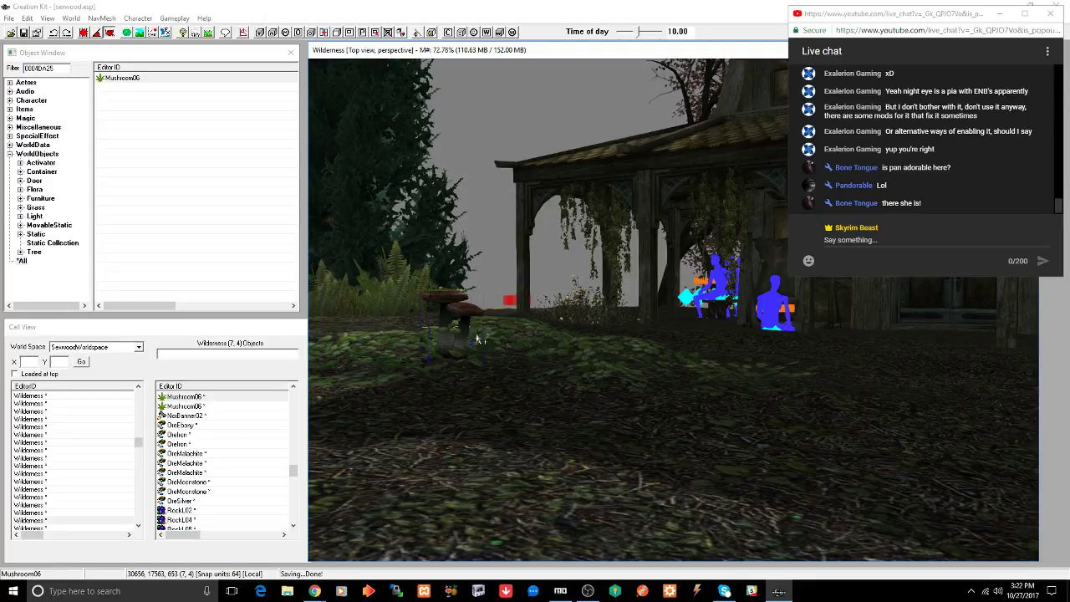
- Switch to Chrome, go back to the Fortify Smithing article, open Glowing Mushroom, and copy its form ID 0007EE01
mouse_move(315, 589)
click(285, 552)
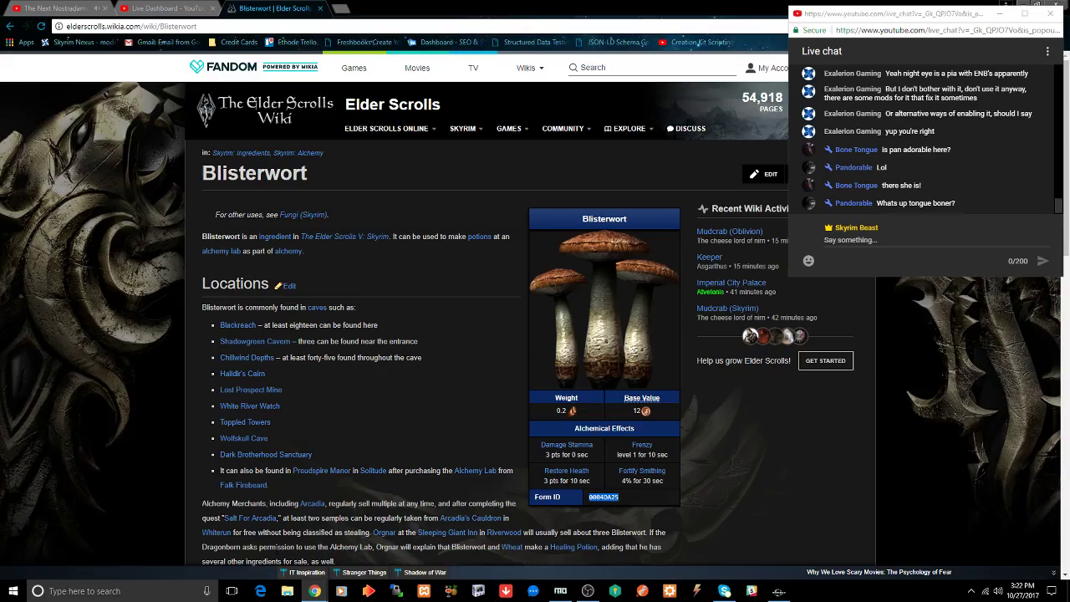
right_click(344, 397)
click(368, 405)
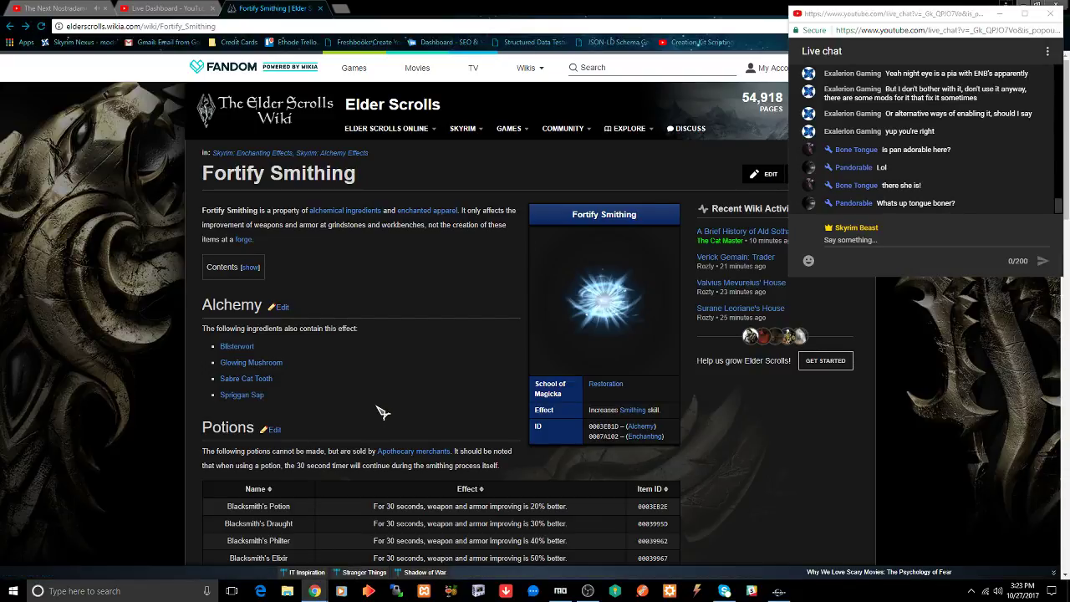
click(266, 364)
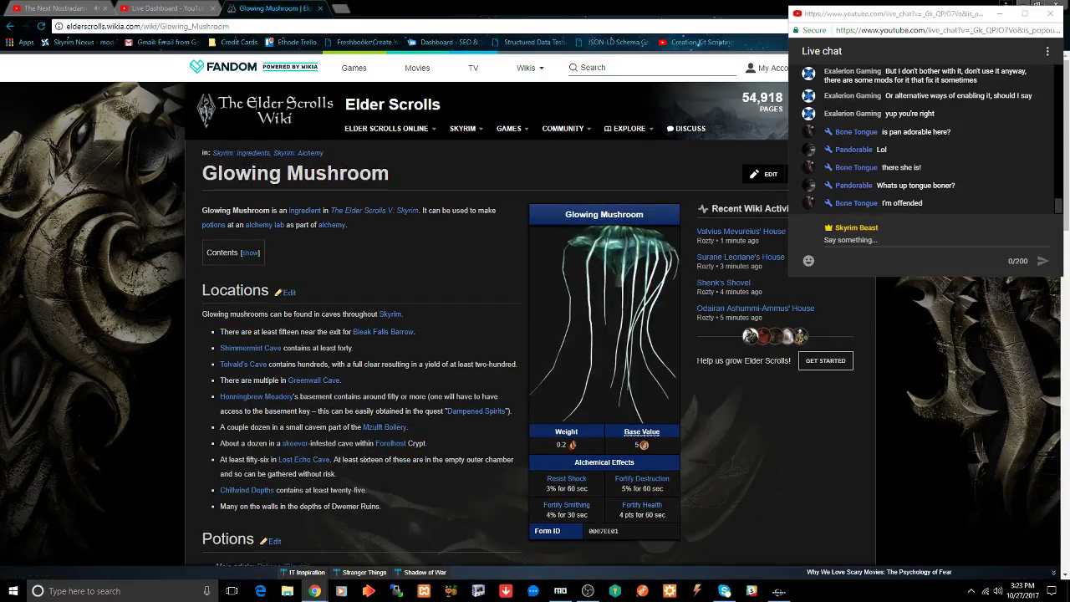
double_click(602, 532)
right_click(612, 532)
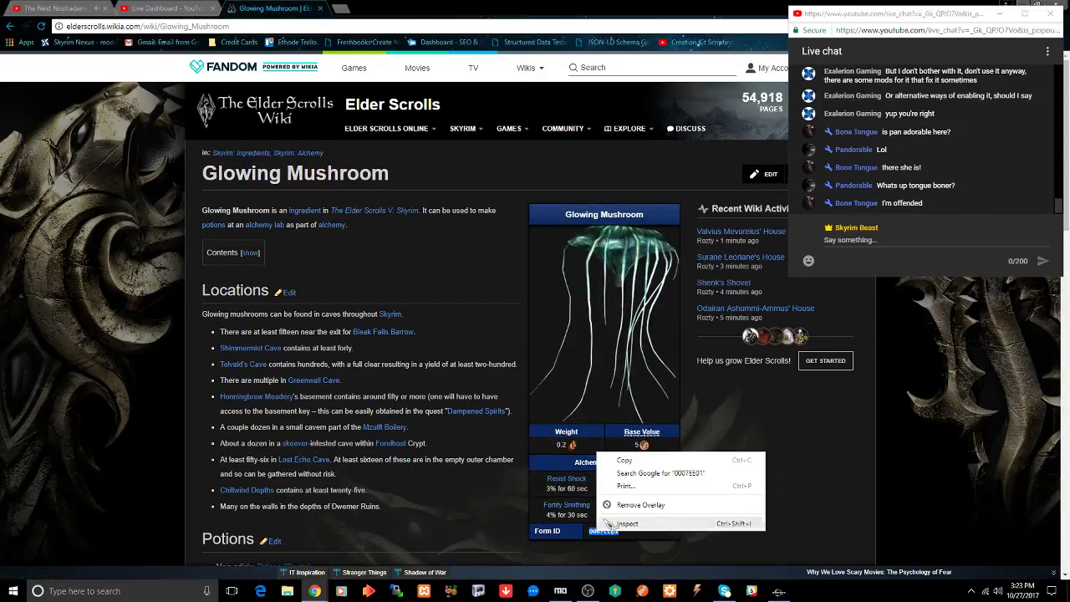
click(625, 458)
- Switch to the Creation Kit and try to replace the object filter with the form ID 0007EE01
click(779, 591)
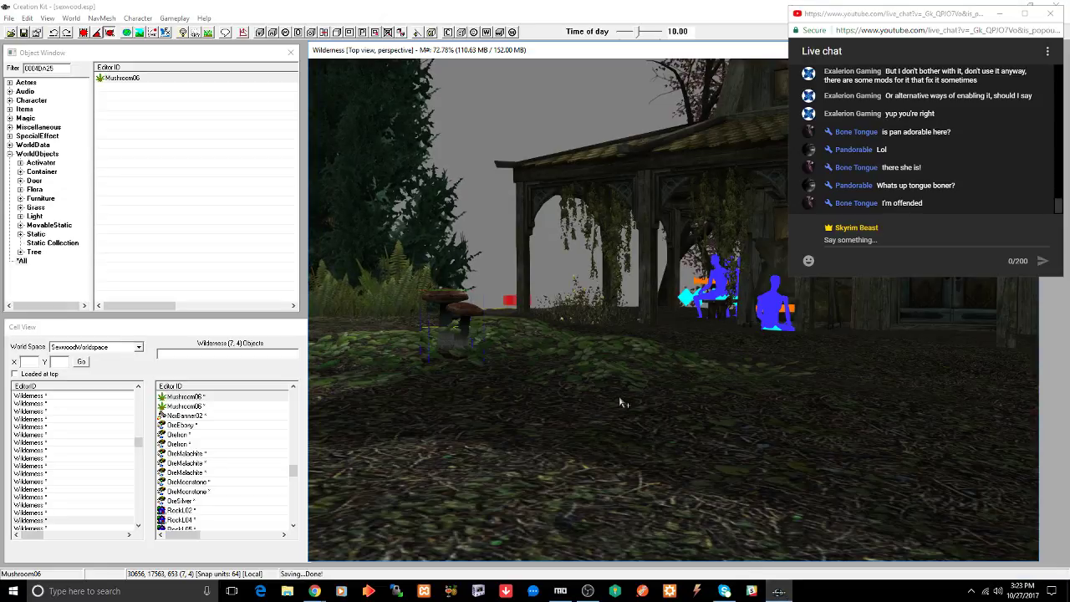
double_click(50, 68)
right_click(66, 74)
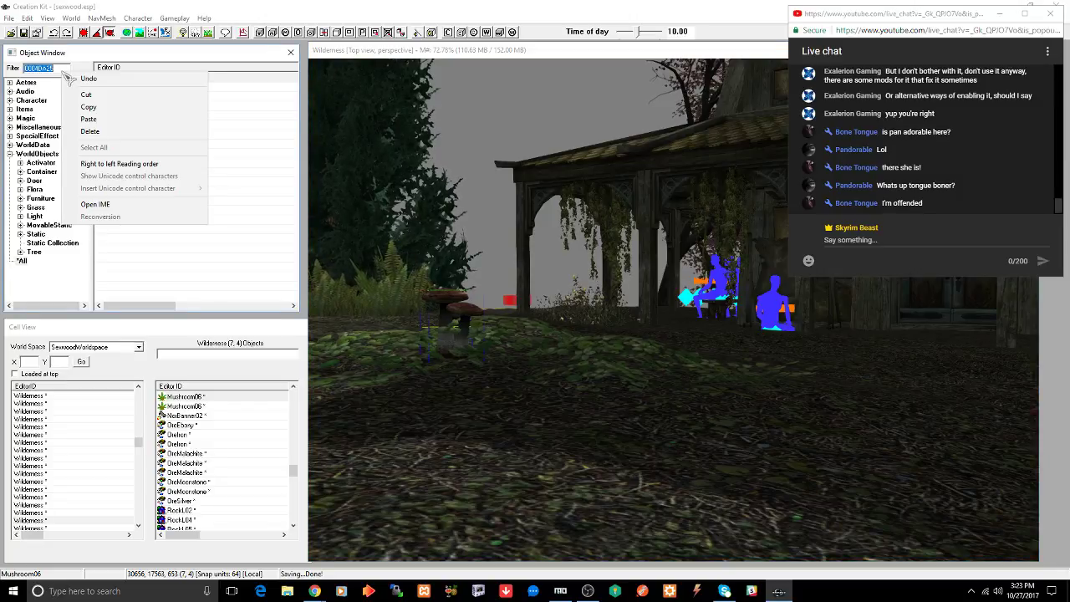
click(87, 107)
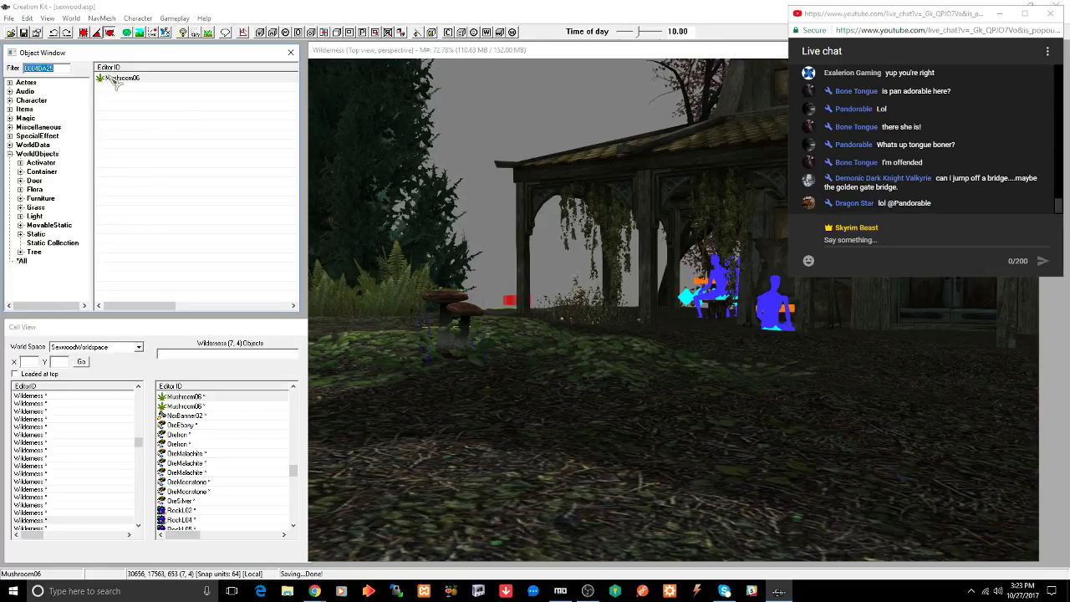
- Place a third Mushroom06 in the dirt yard beside the green leafy ground patch and raise it out of the ground
drag(608, 359, 640, 427)
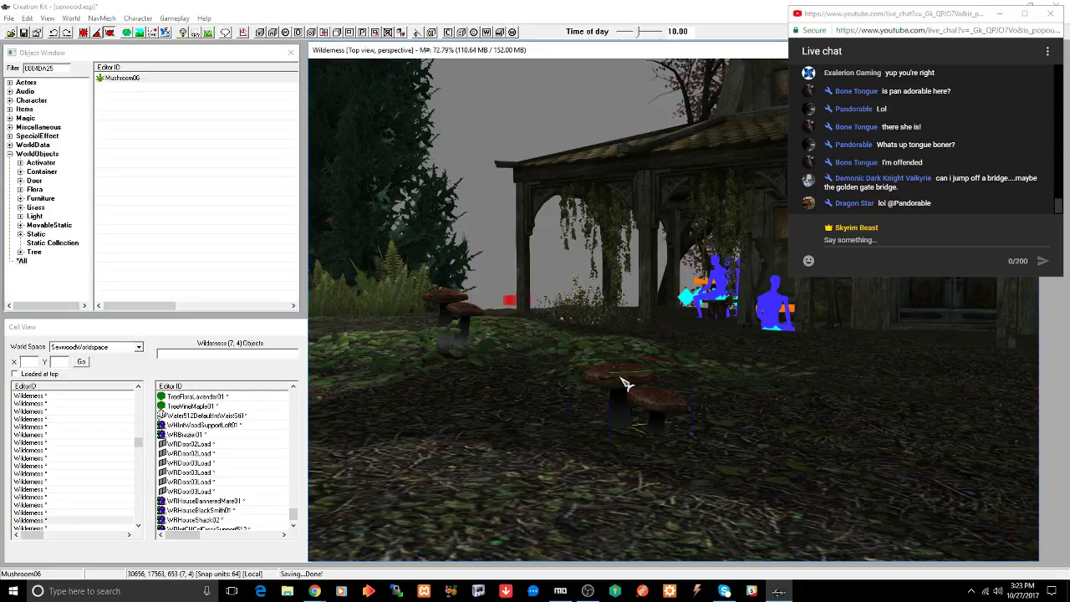
mouse_move(619, 374)
shift+middle_down()
mouse_move(630, 365)
mouse_move(626, 376)
shift+middle_up()
key(z)
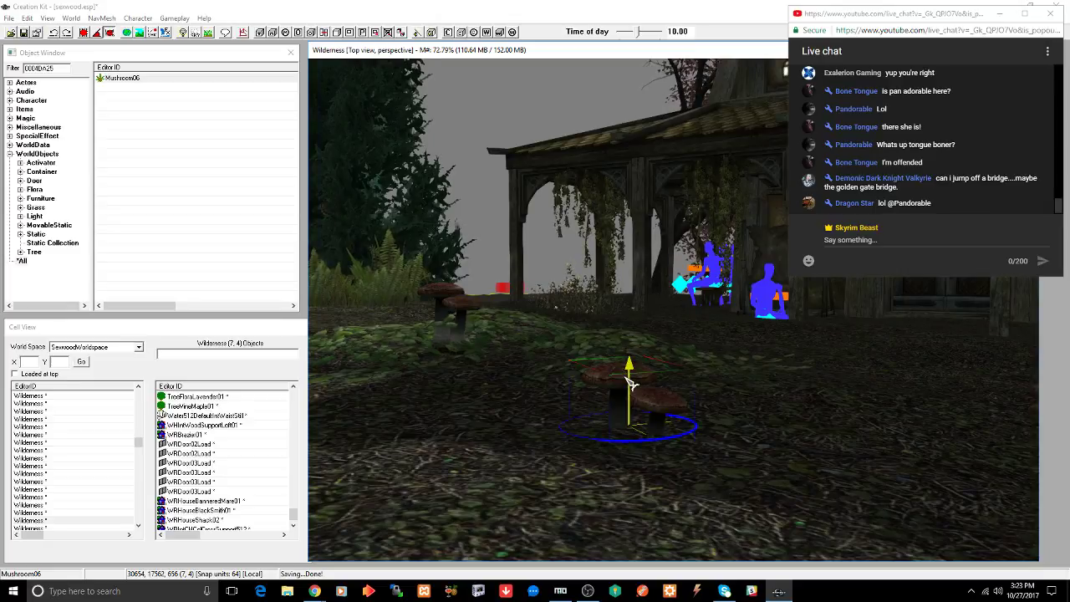
drag(629, 377, 622, 342)
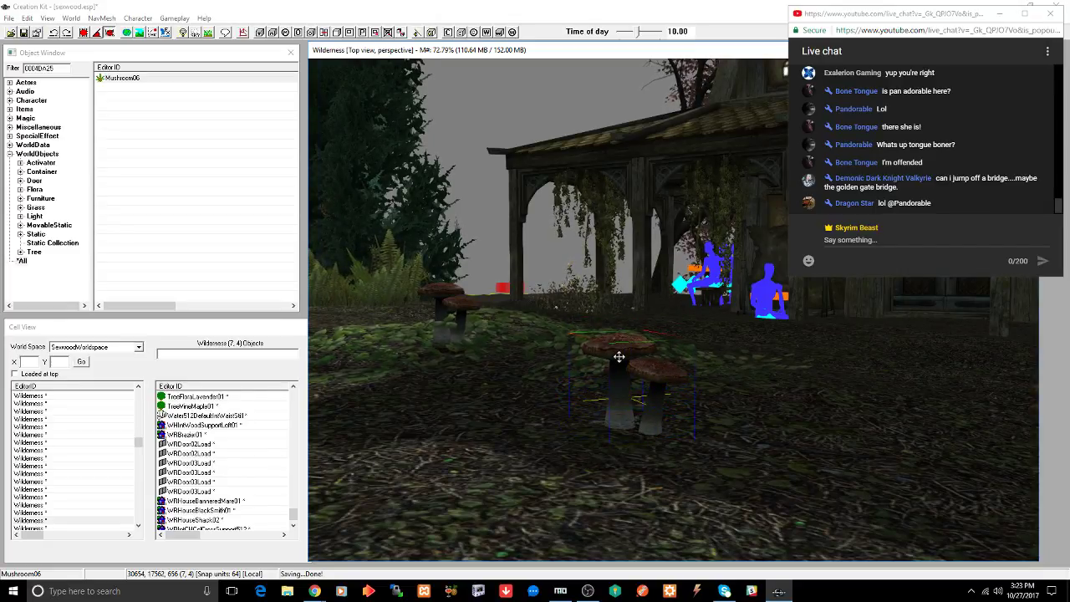
middle_drag(672, 392, 656, 394)
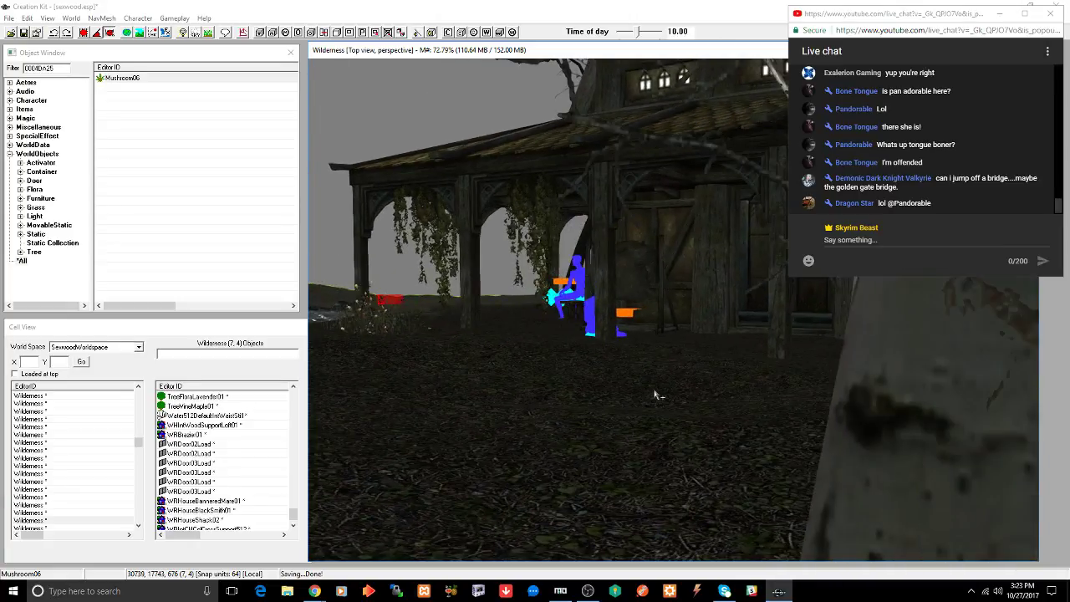
scroll(654, 394, down, 3)
scroll(654, 394, up, 5)
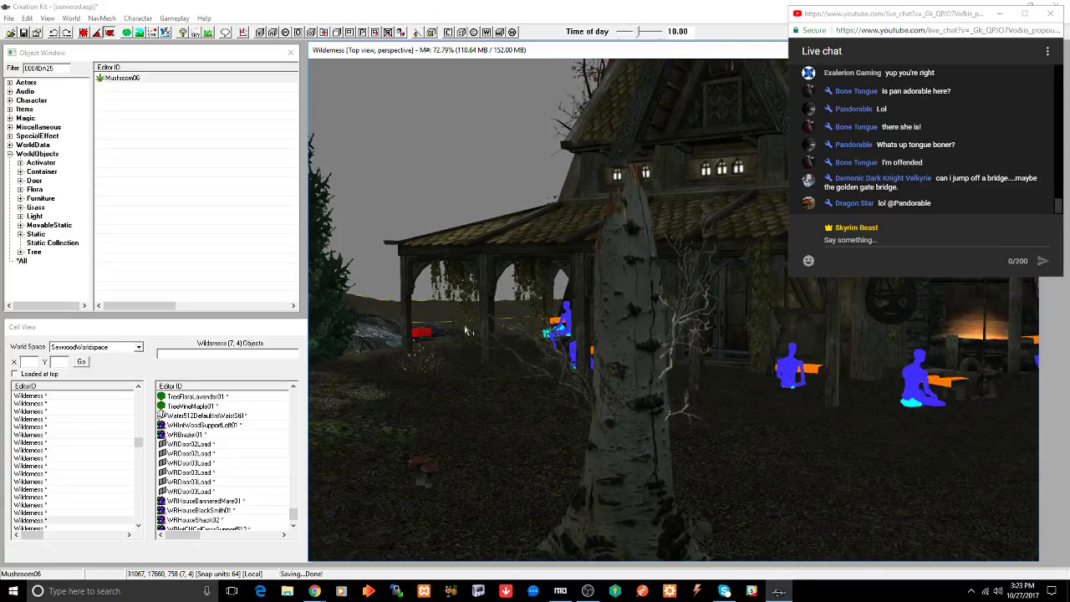
- Try to replace the object filter with the copied form ID and preview the listed Mushroom06 model
double_click(68, 70)
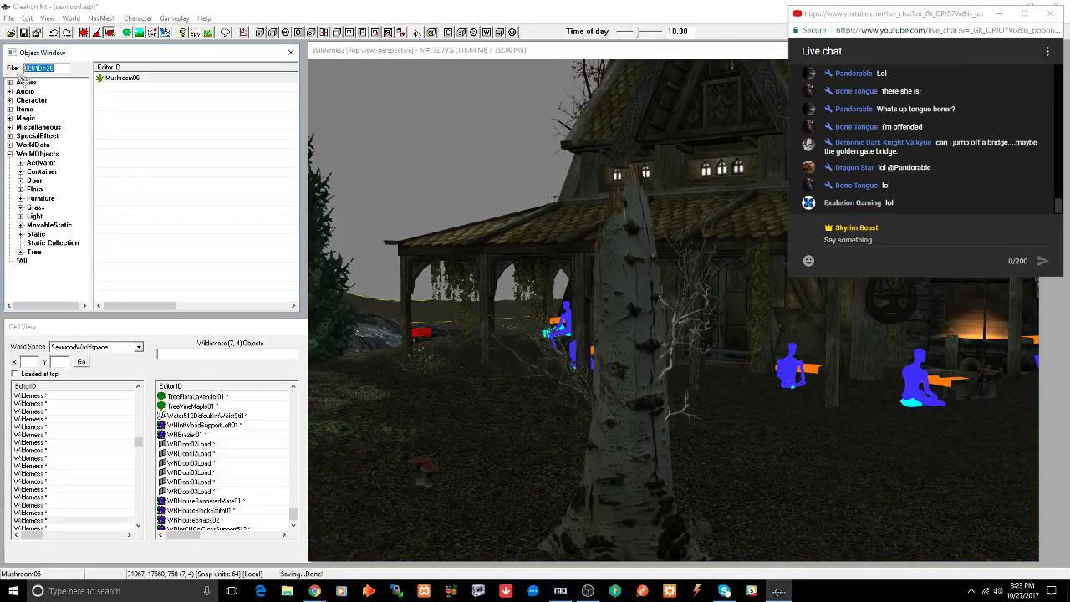
right_click(37, 68)
click(52, 120)
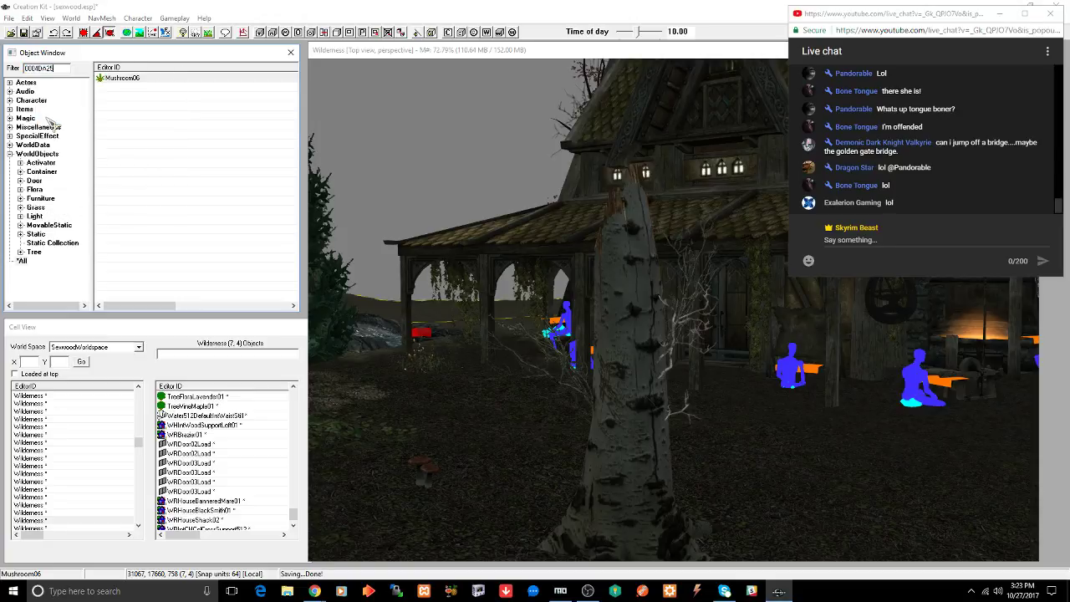
right_click(132, 82)
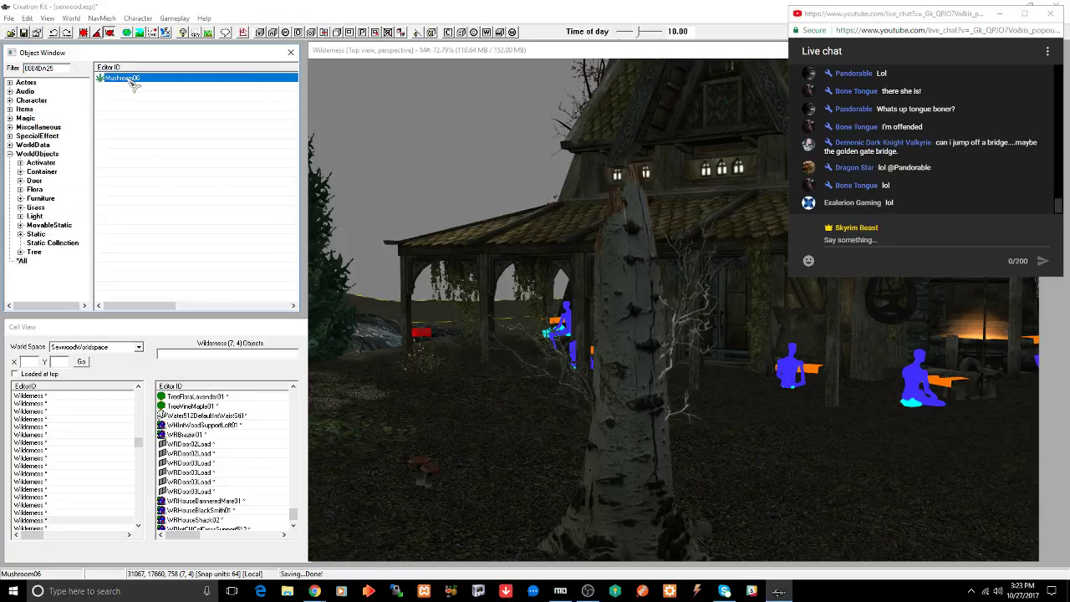
click(134, 137)
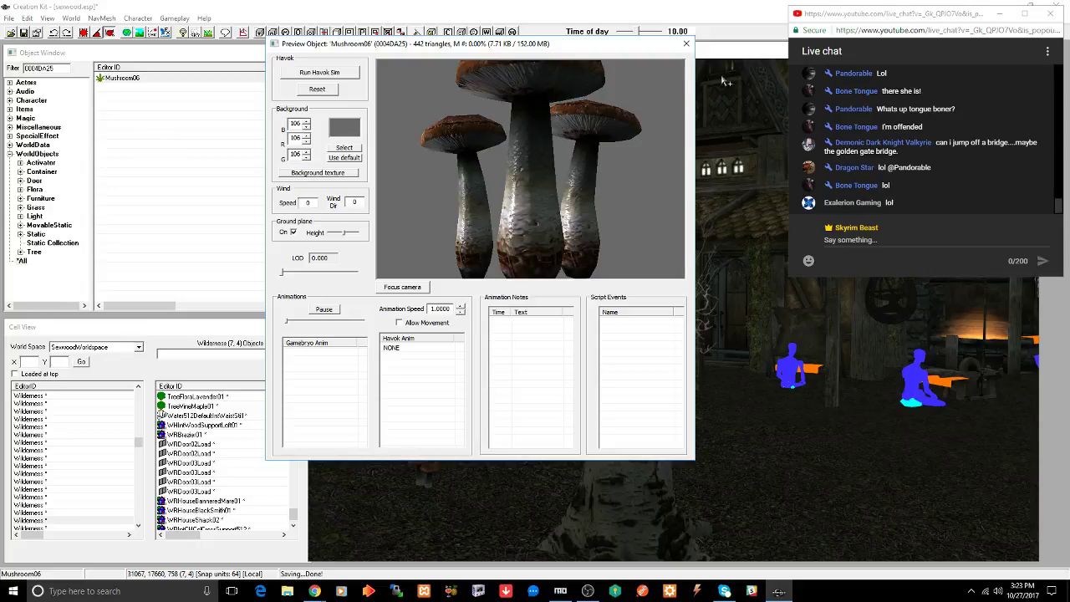
click(686, 43)
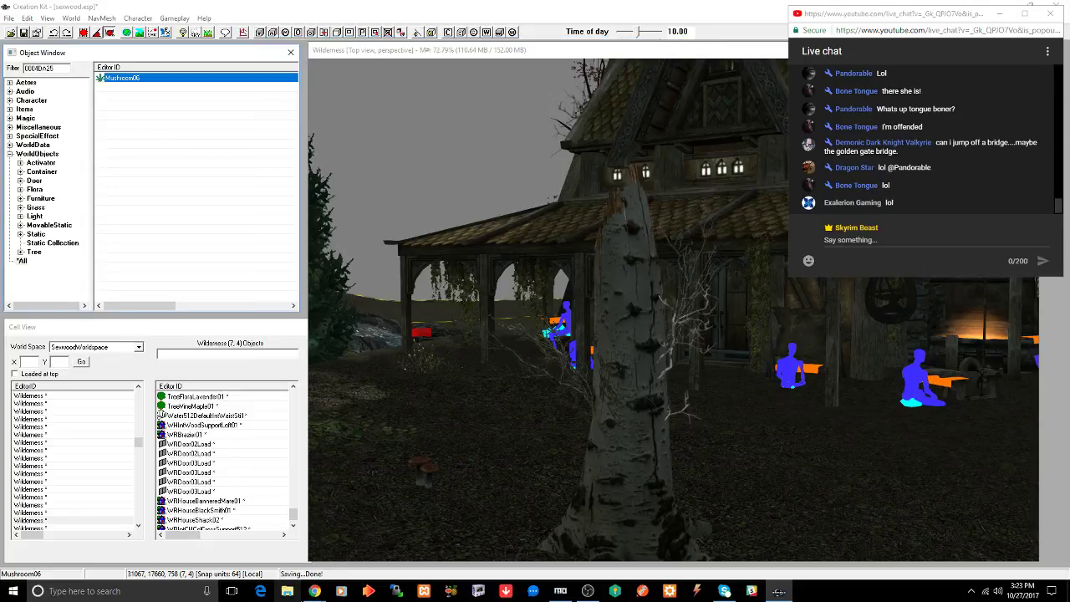
- Copy form ID 0007EE01 from the Glowing Mushroom wiki page in Chrome and filter the Creation Kit objects by it
mouse_move(314, 591)
click(305, 558)
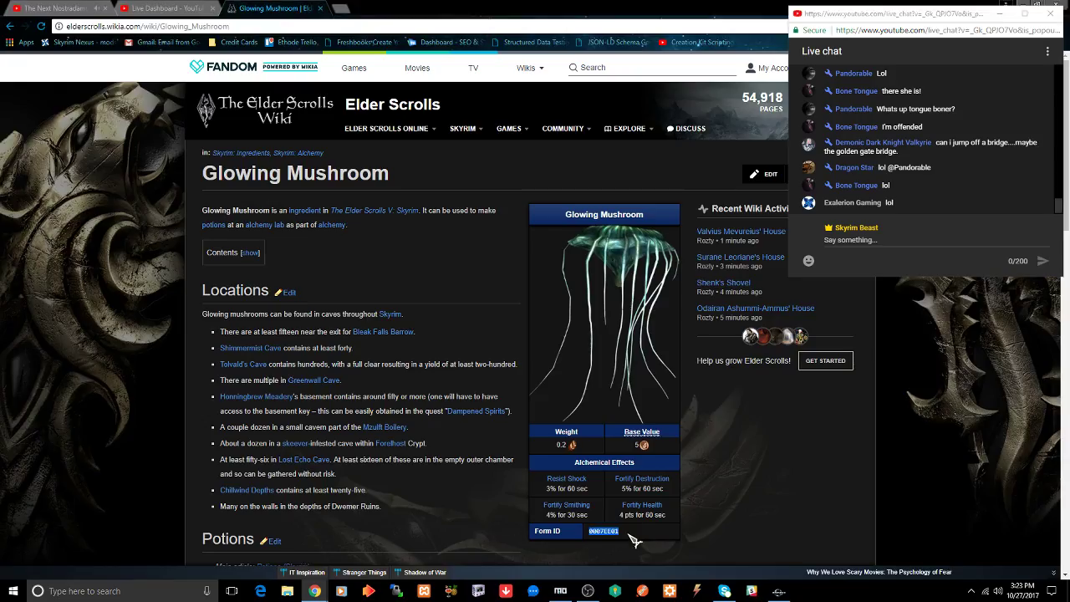
right_click(602, 535)
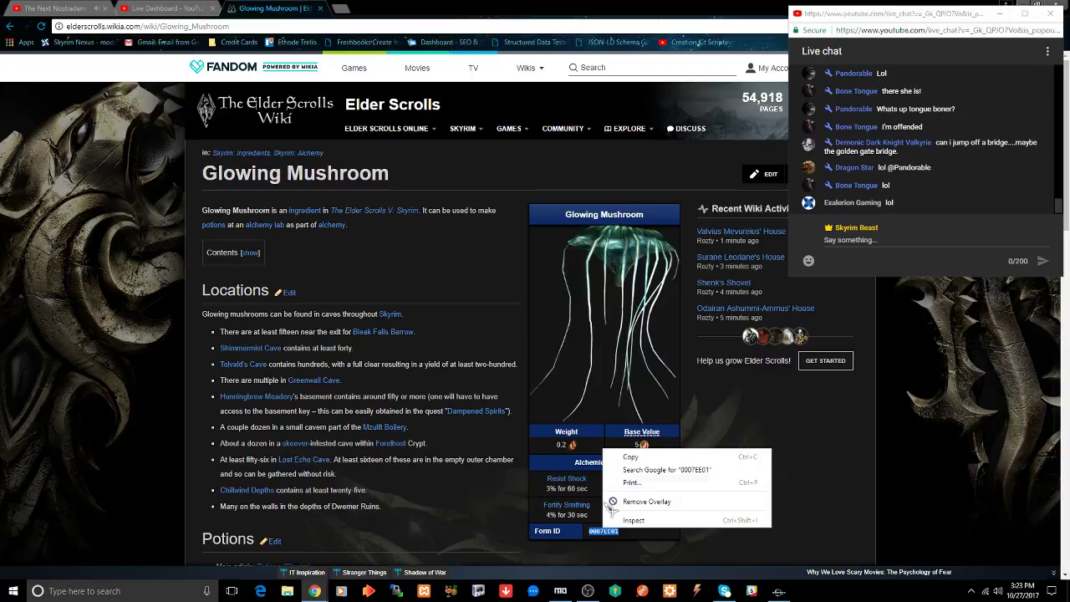
click(629, 458)
click(780, 590)
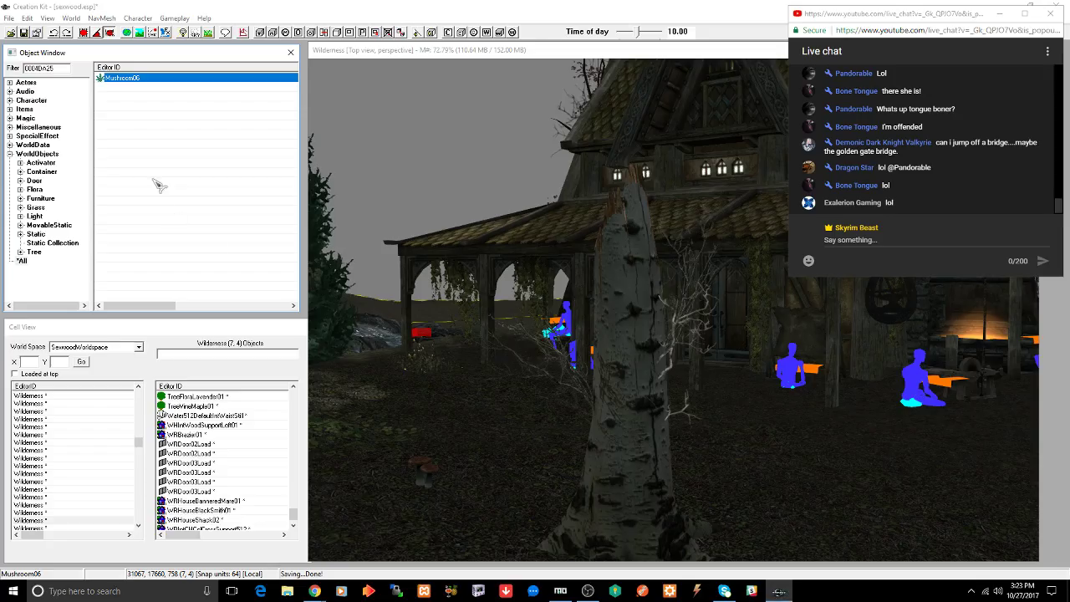
click(64, 70)
right_click(41, 67)
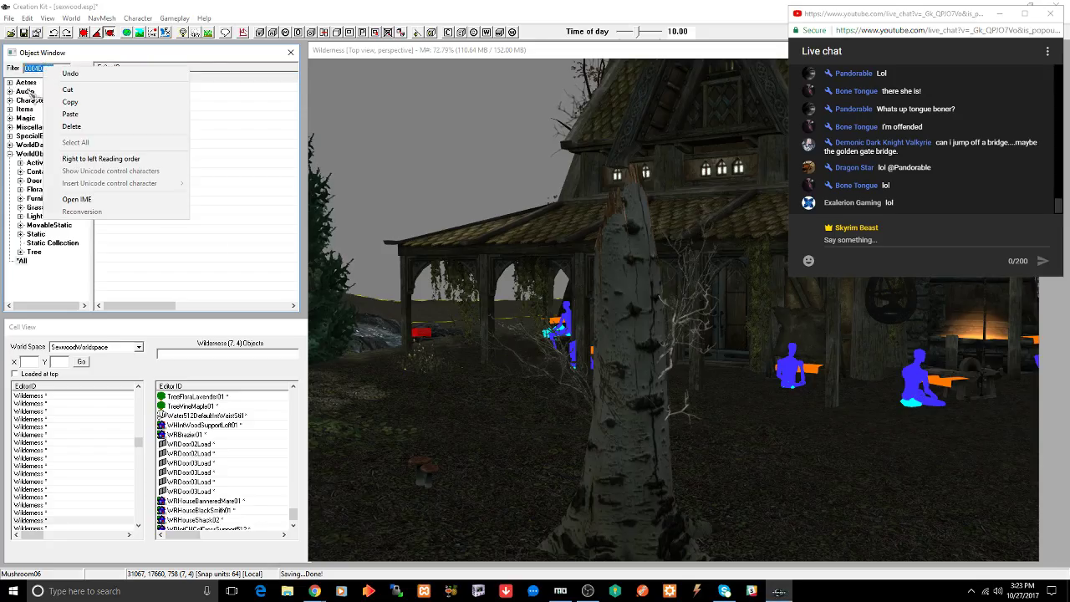
click(69, 108)
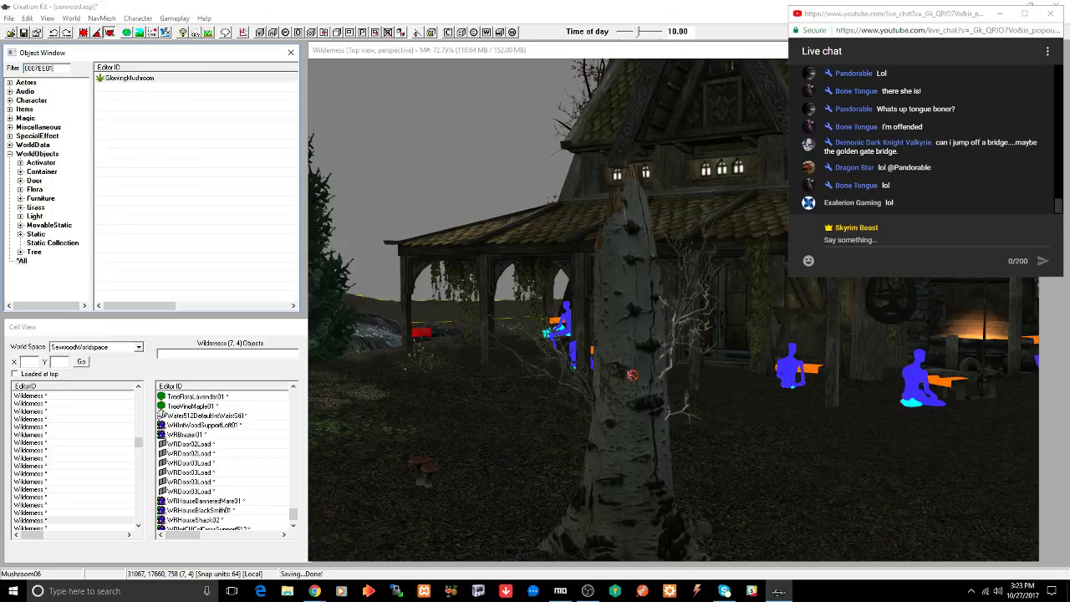
- Place a GlowingMushroom on the broken birch trunk in front of the house and turn it towards the bark
drag(632, 375, 648, 395)
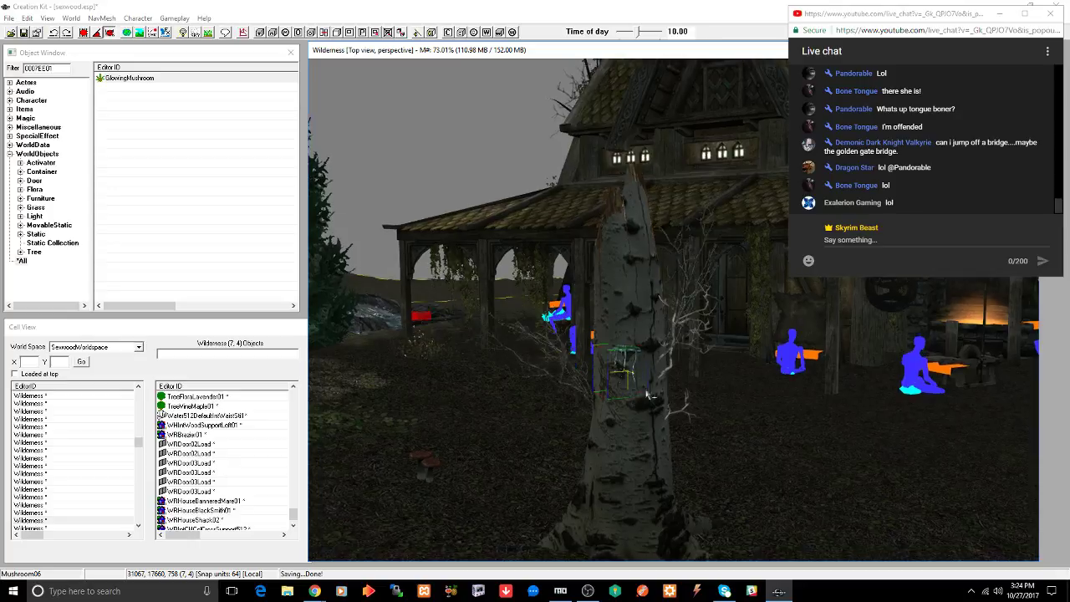
mouse_move(647, 396)
shift+middle_down()
mouse_move(670, 402)
mouse_move(653, 404)
shift+middle_up()
scroll(653, 404, up, 4)
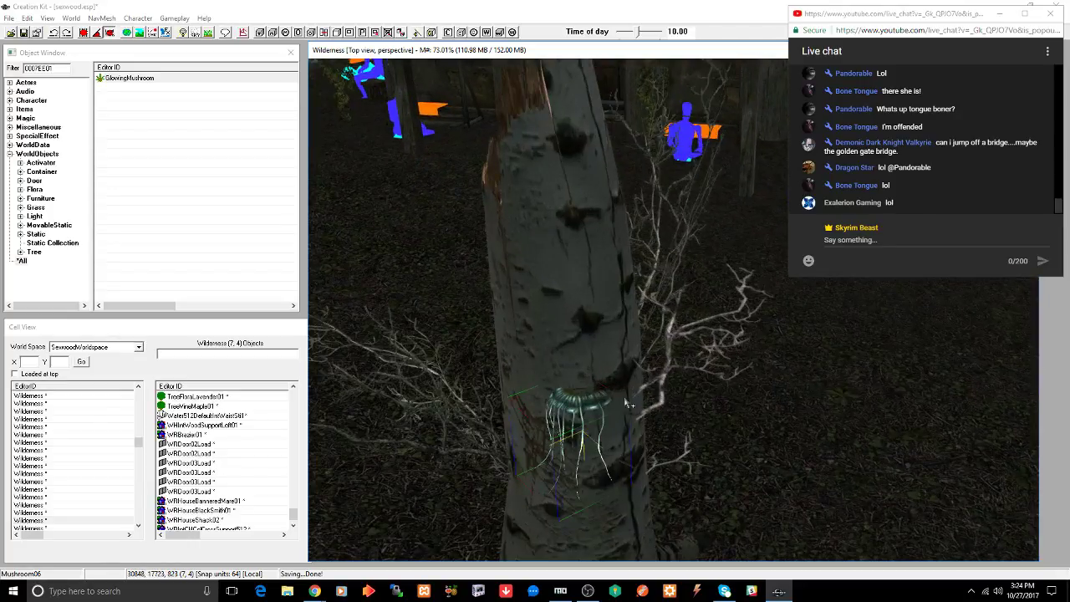
drag(579, 399, 565, 414)
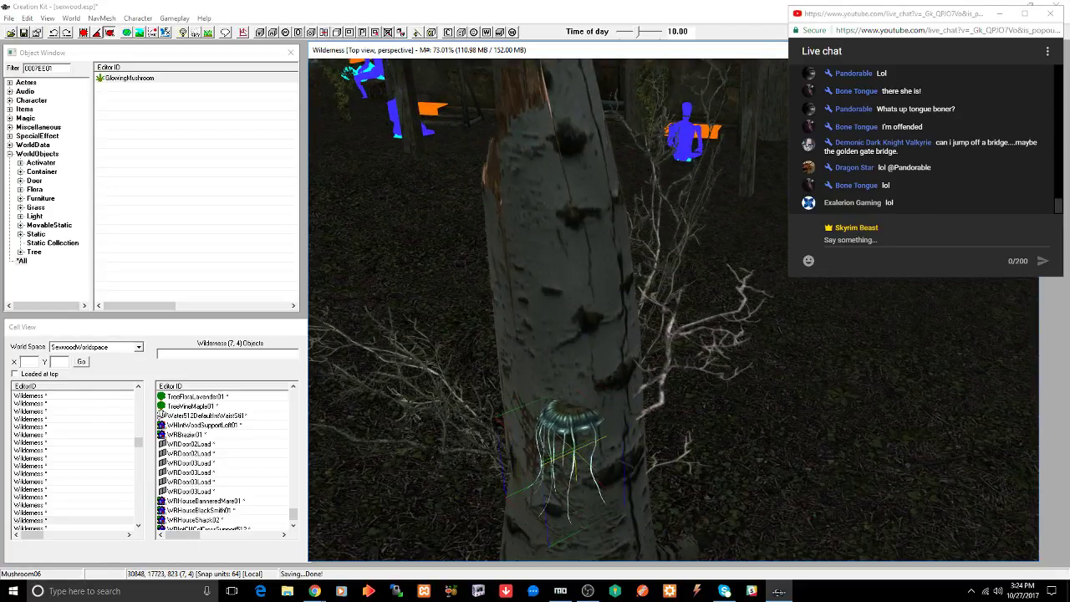
right_drag(565, 413, 590, 413)
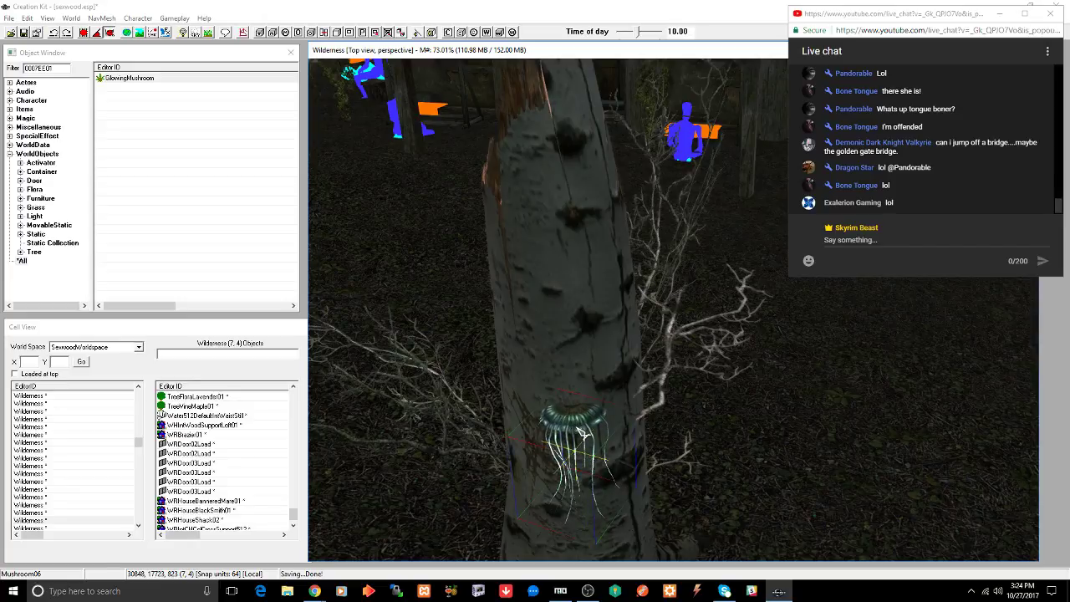
drag(582, 432, 578, 420)
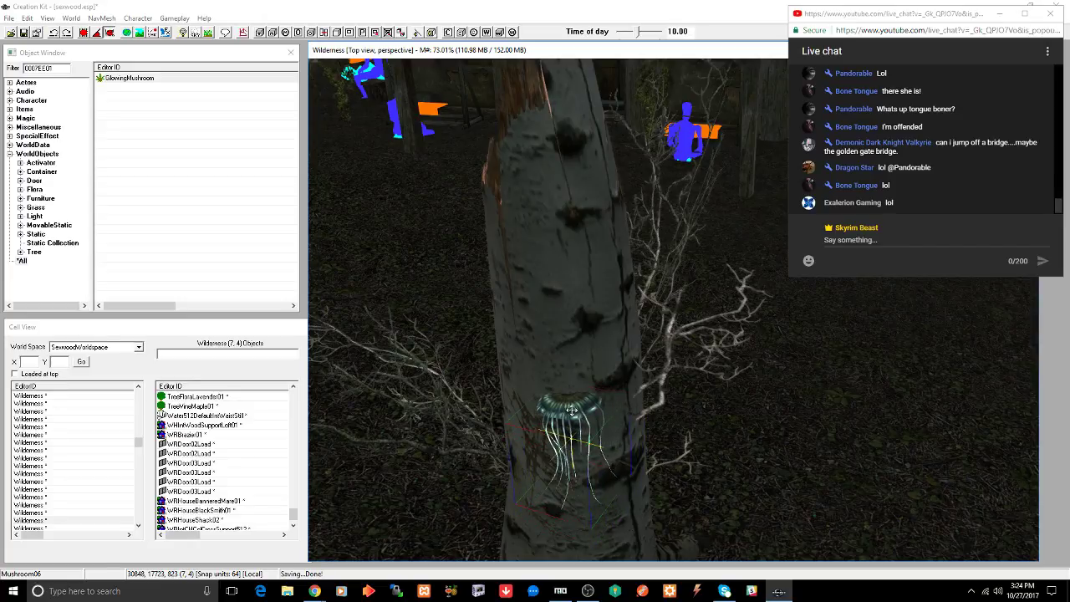
shift+middle_drag(572, 411, 590, 398)
scroll(513, 398, up, 3)
scroll(518, 396, down, 3)
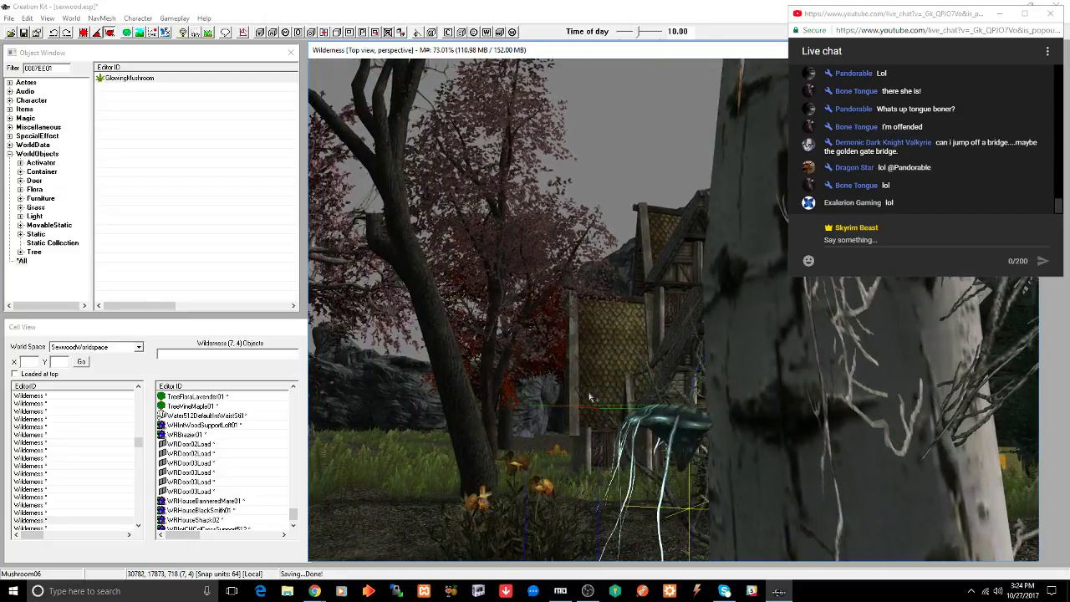
- Fine-tune the GlowingMushroom's position and rotation so its cap sits flush against the birch trunk, and save the plugin
key(w)
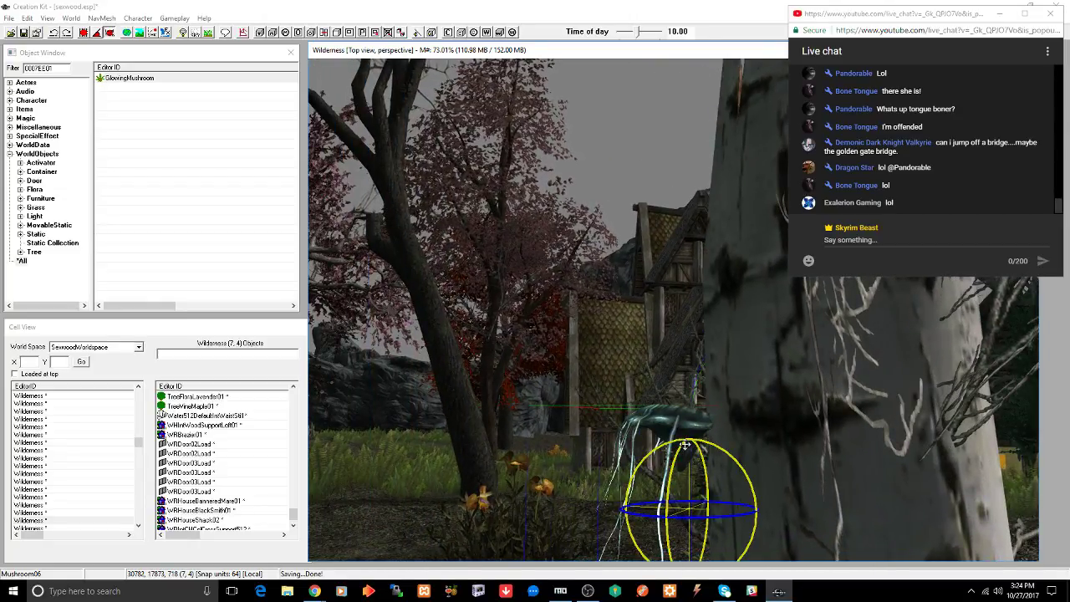
key(w)
mouse_move(660, 487)
shift+middle_down()
mouse_move(775, 500)
mouse_move(720, 485)
shift+middle_up()
drag(730, 495, 701, 476)
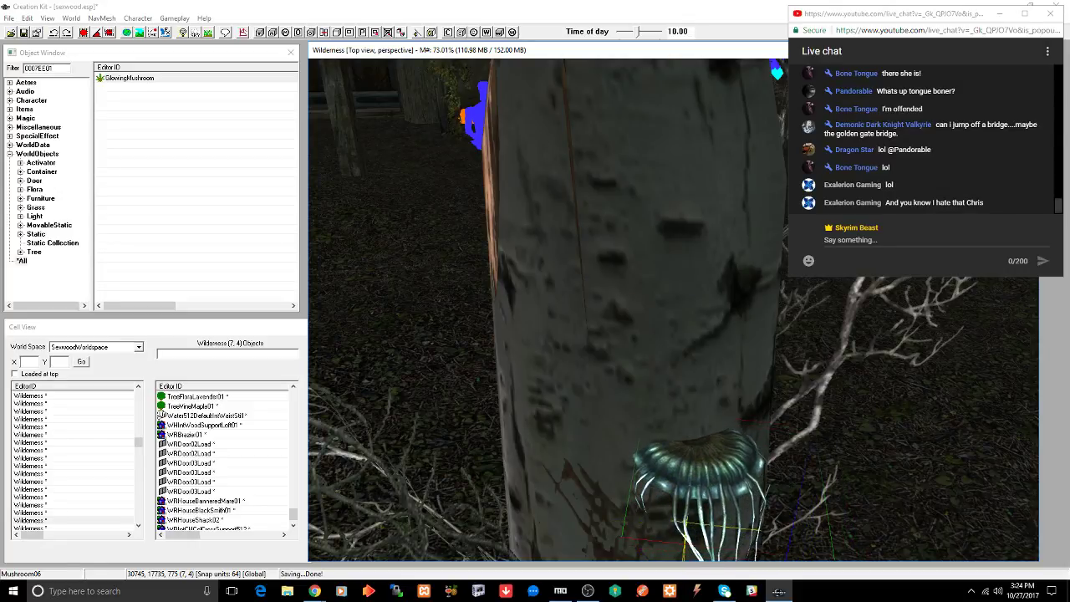
click(704, 476)
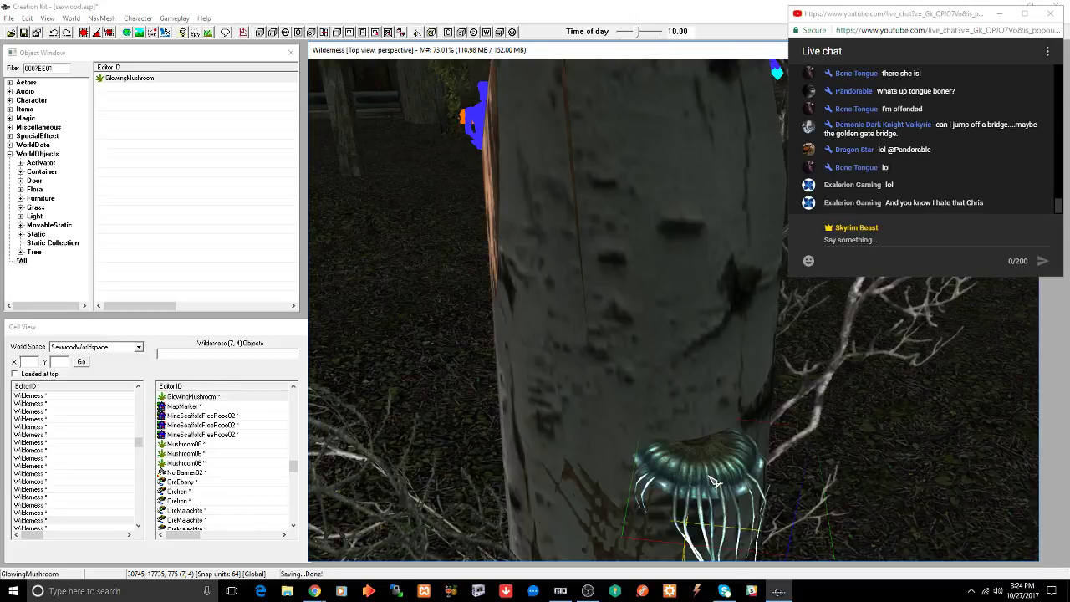
shift+middle_drag(700, 476, 713, 452)
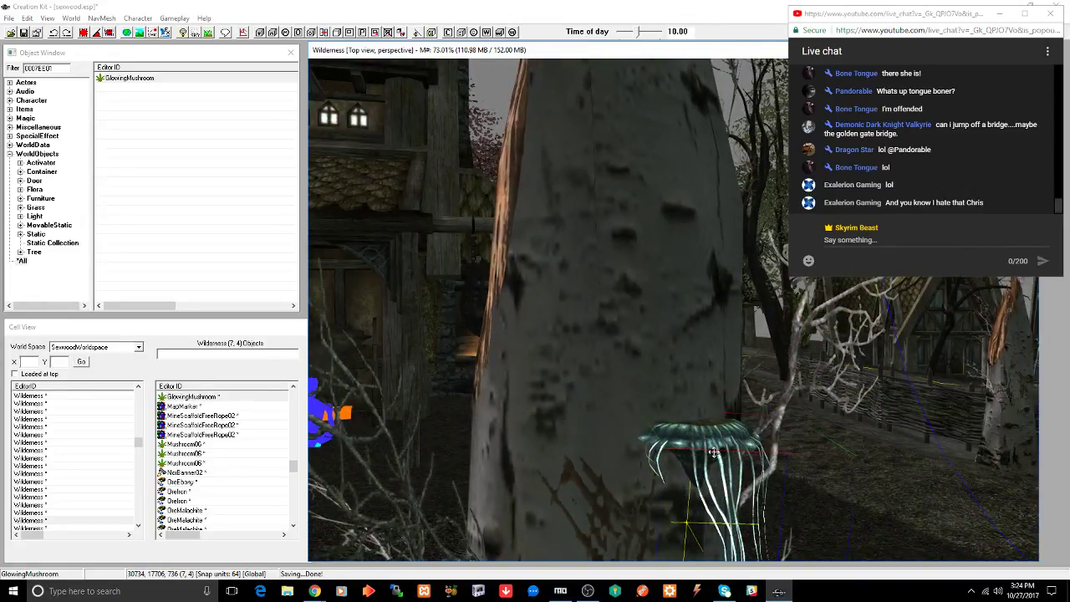
scroll(714, 452, down, 4)
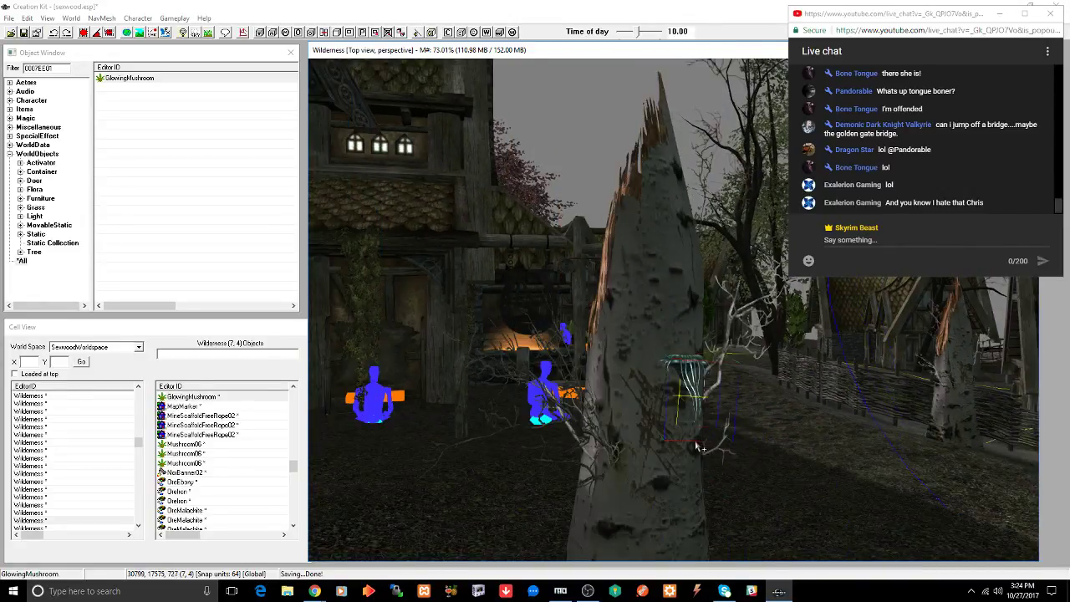
shift+middle_drag(712, 451, 666, 454)
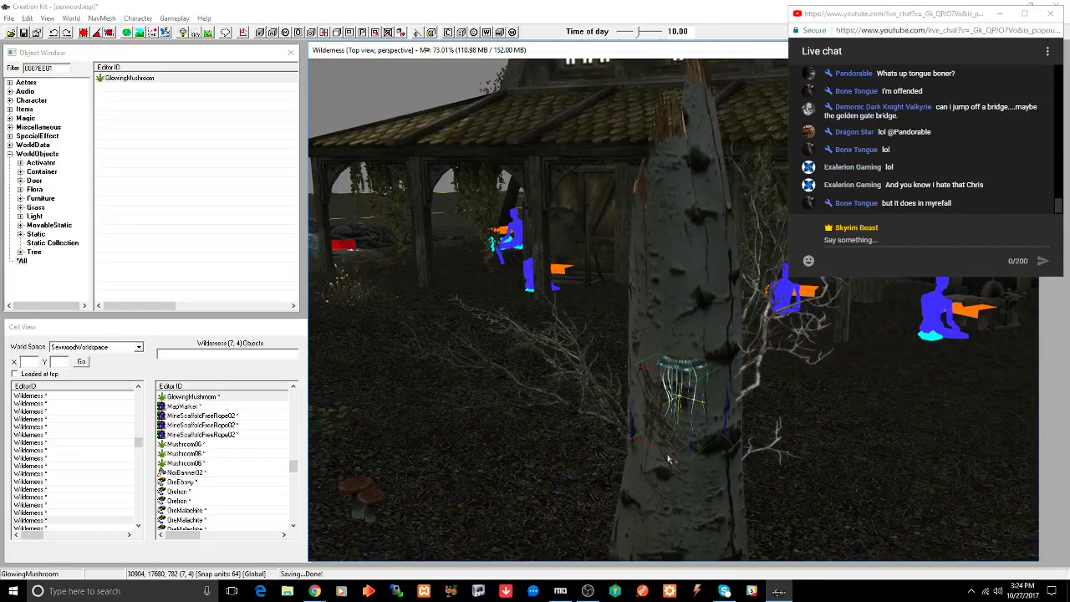
key(ctrl+s)
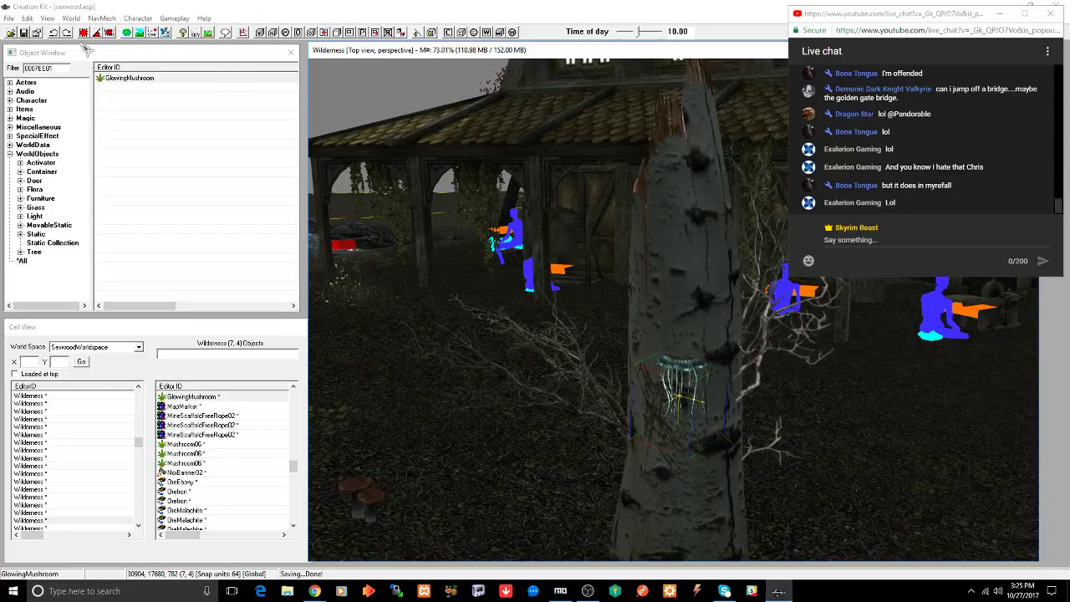
- Place a second GlowingMushroom on the birch trunk, below and slightly beside the first one
drag(117, 77, 711, 494)
shift+middle_drag(740, 488, 693, 452)
scroll(678, 476, up, 3)
right_drag(692, 452, 730, 441)
shift+middle_drag(730, 442, 700, 417)
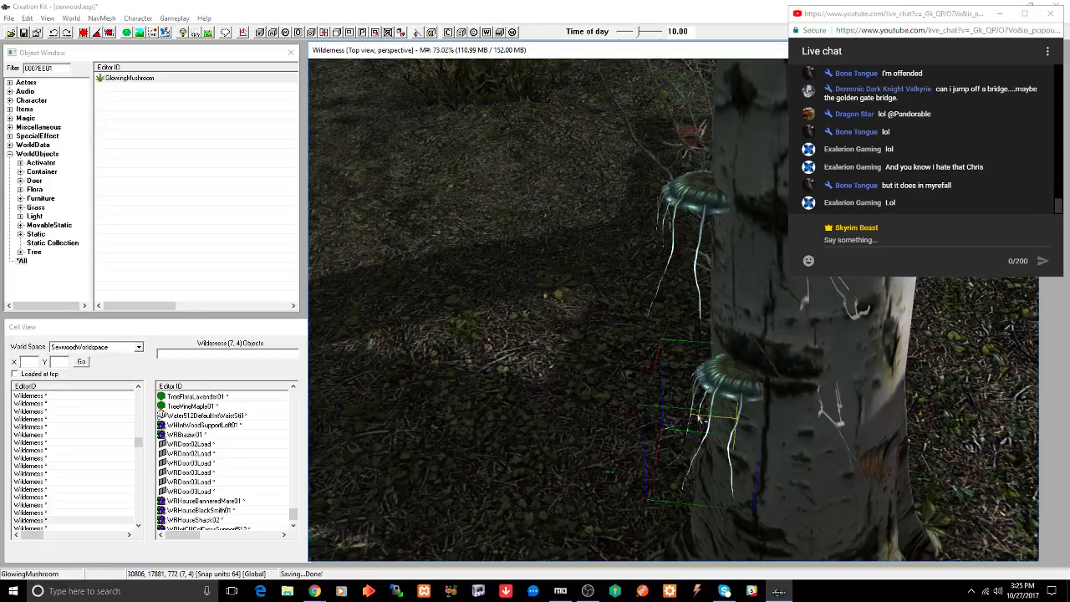
- Rotate and shift the lower GlowingMushroom so its cap attaches to the trunk, and save the plugin
key(e)
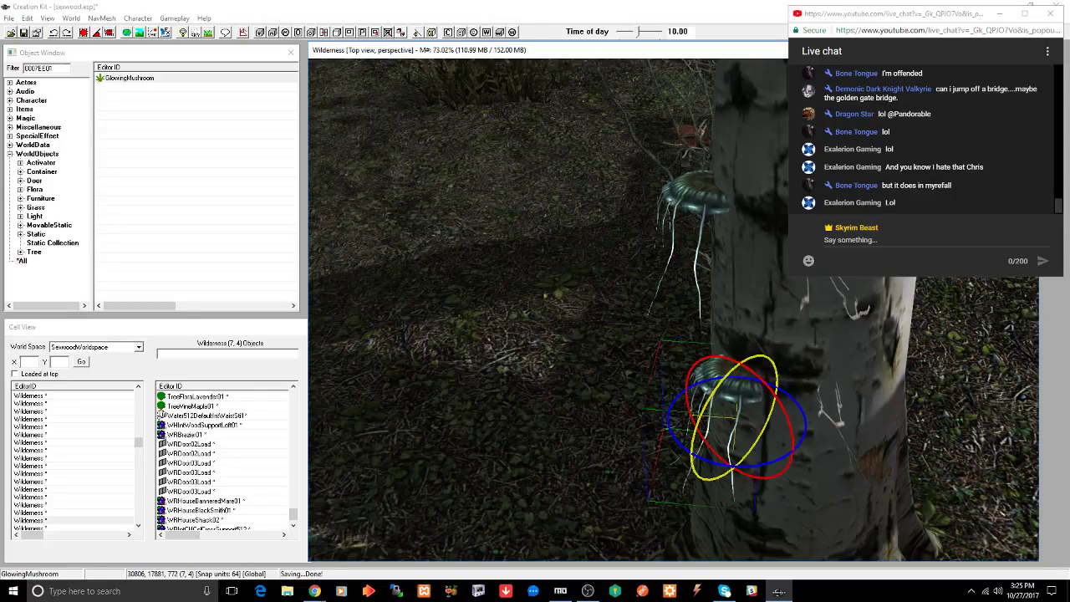
drag(720, 387, 712, 387)
key(w)
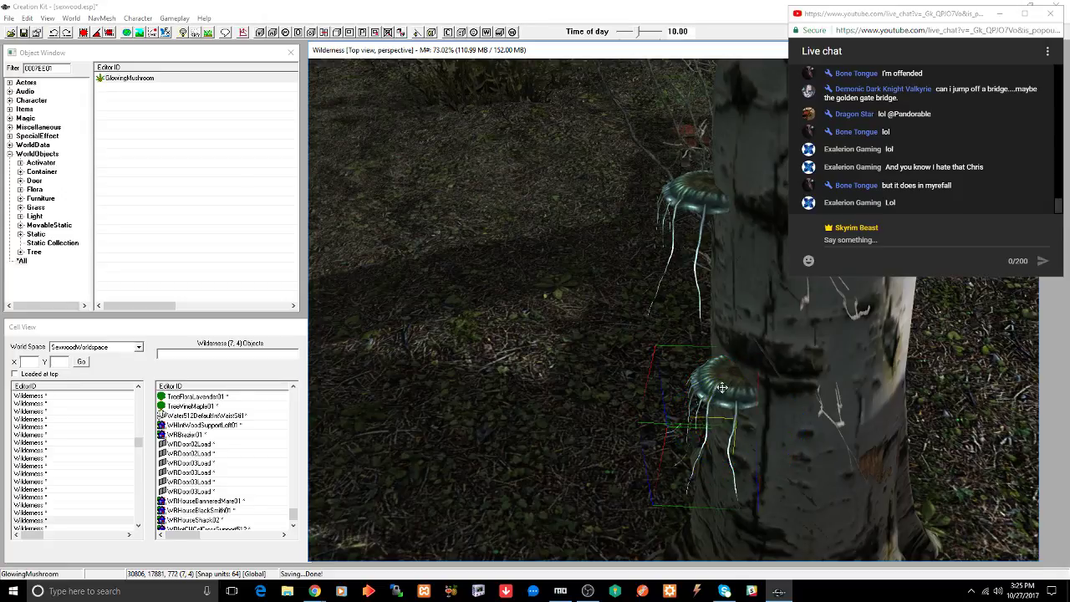
shift+middle_drag(722, 387, 749, 370)
drag(747, 373, 751, 374)
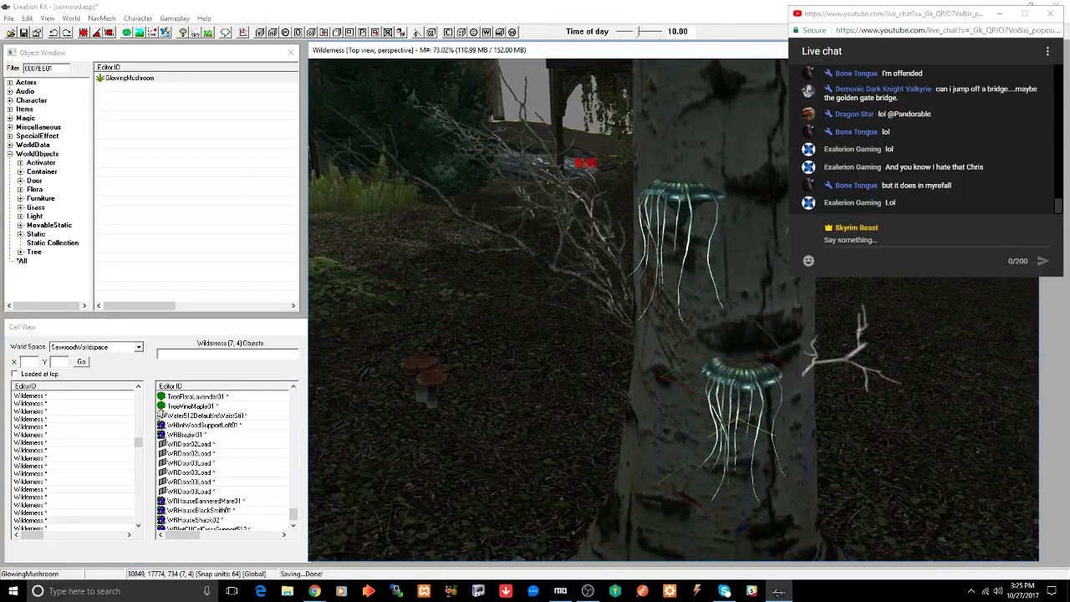
right_drag(745, 371, 750, 371)
key(ctrl+s)
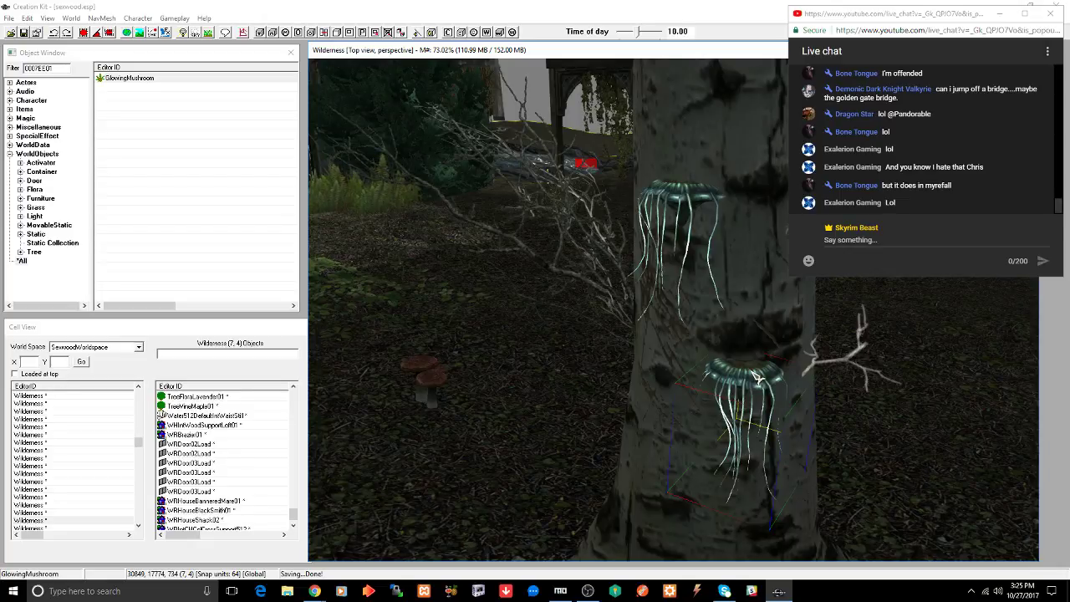
- List the Message objects under Miscellaneous and filter them by "chpz"
scroll(641, 312, down, 5)
shift+middle_drag(641, 311, 731, 311)
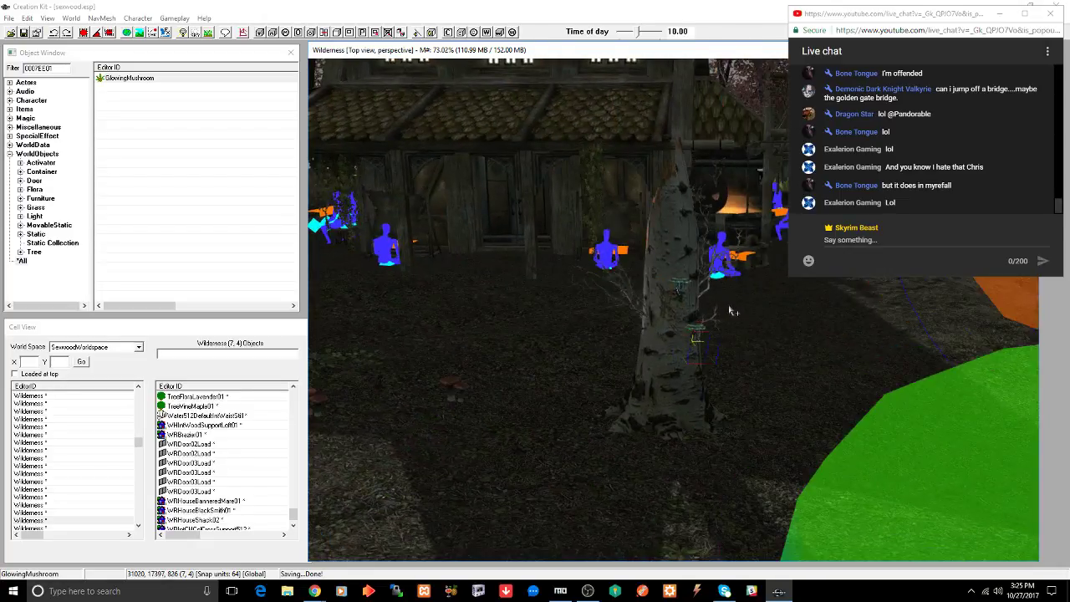
scroll(733, 311, down, 2)
middle_drag(591, 312, 624, 327)
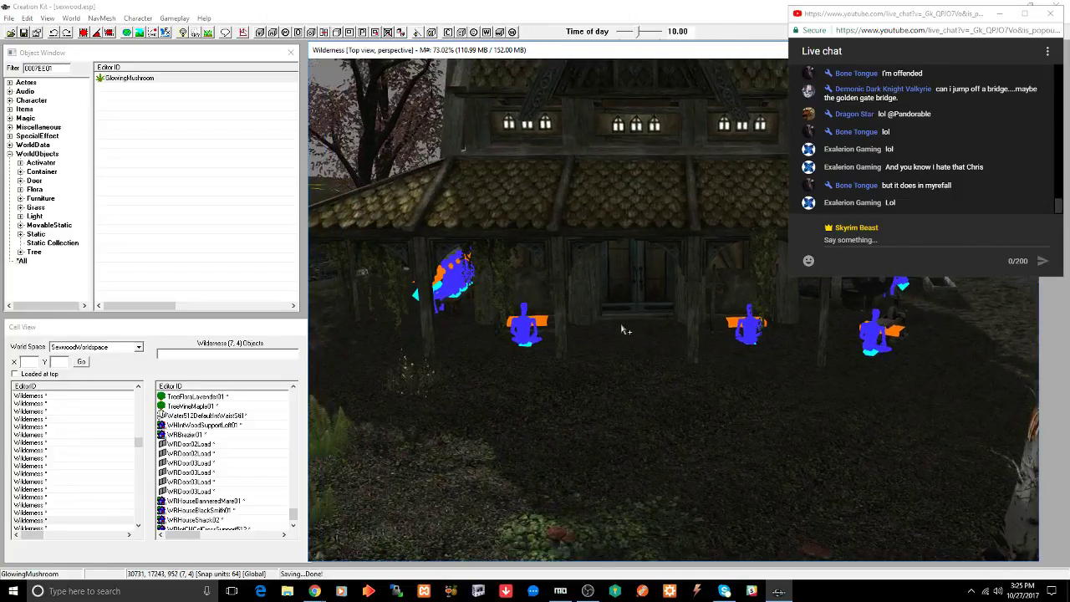
double_click(38, 67)
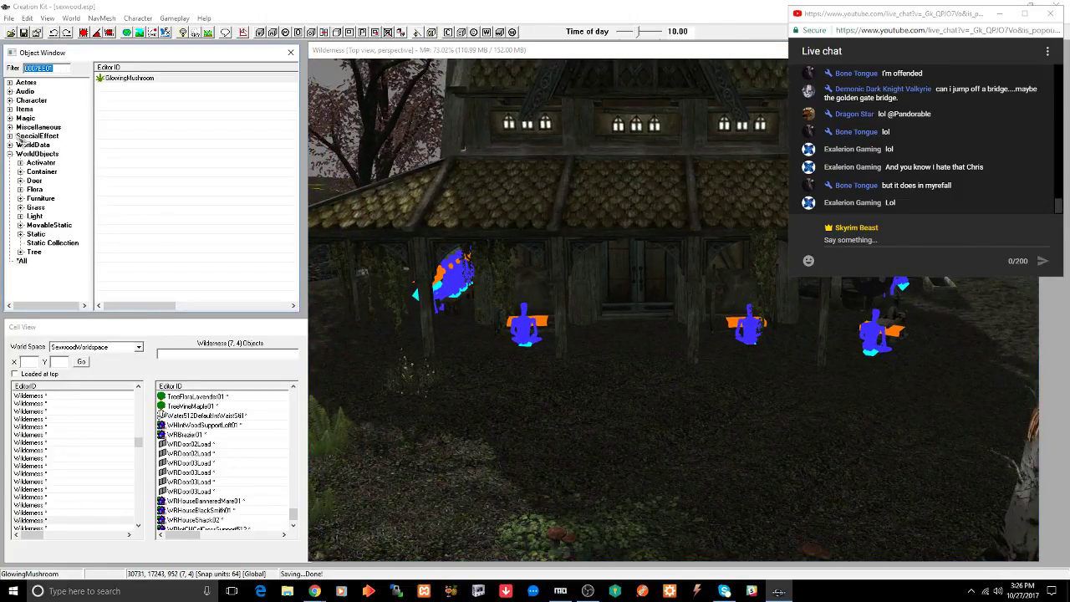
click(10, 153)
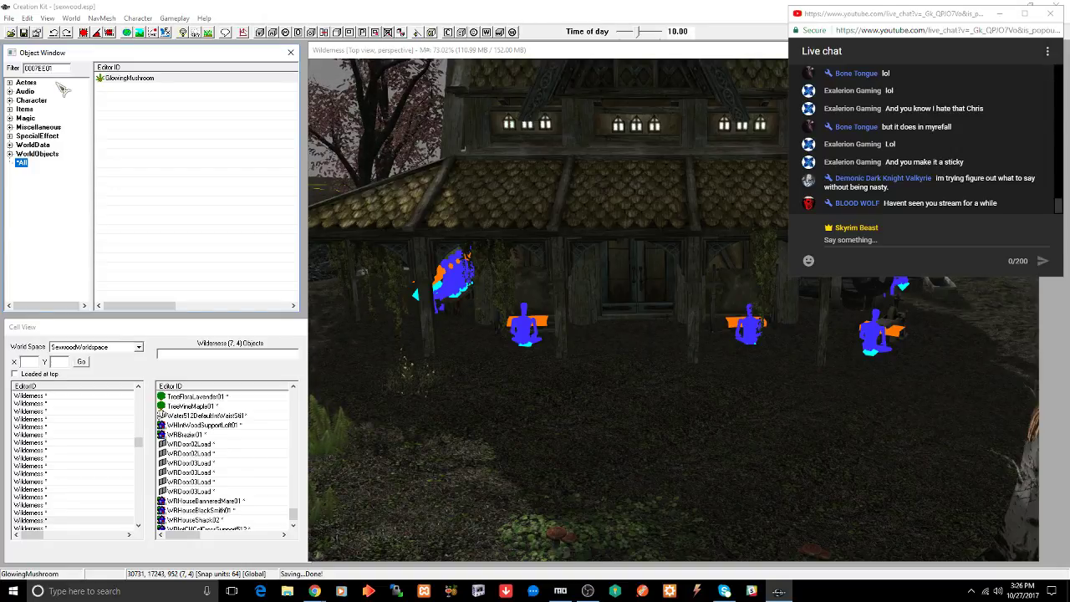
click(10, 127)
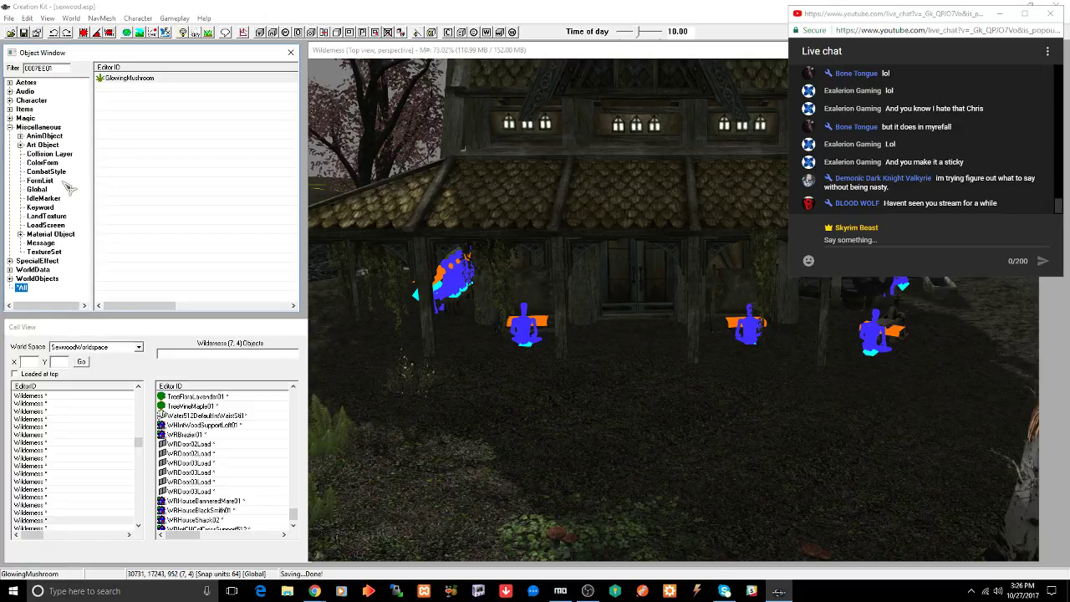
click(40, 244)
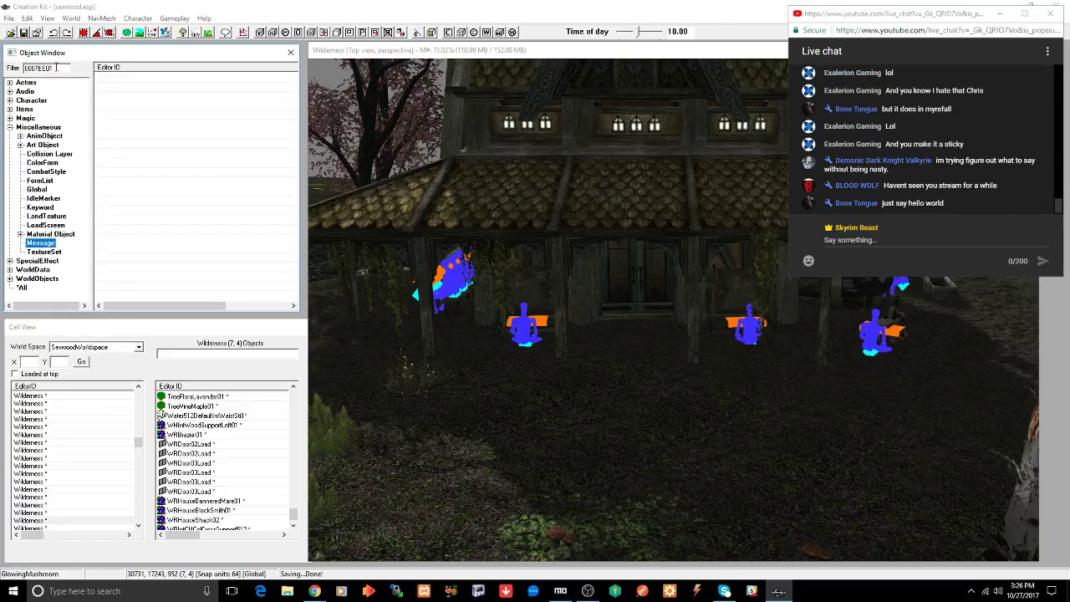
double_click(50, 67)
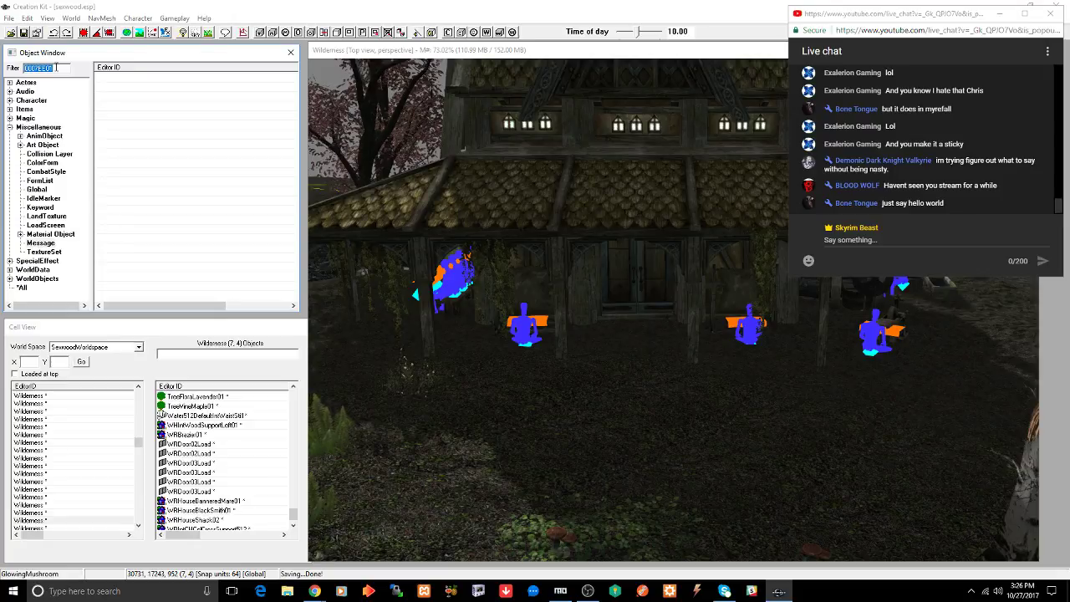
text(chp2)
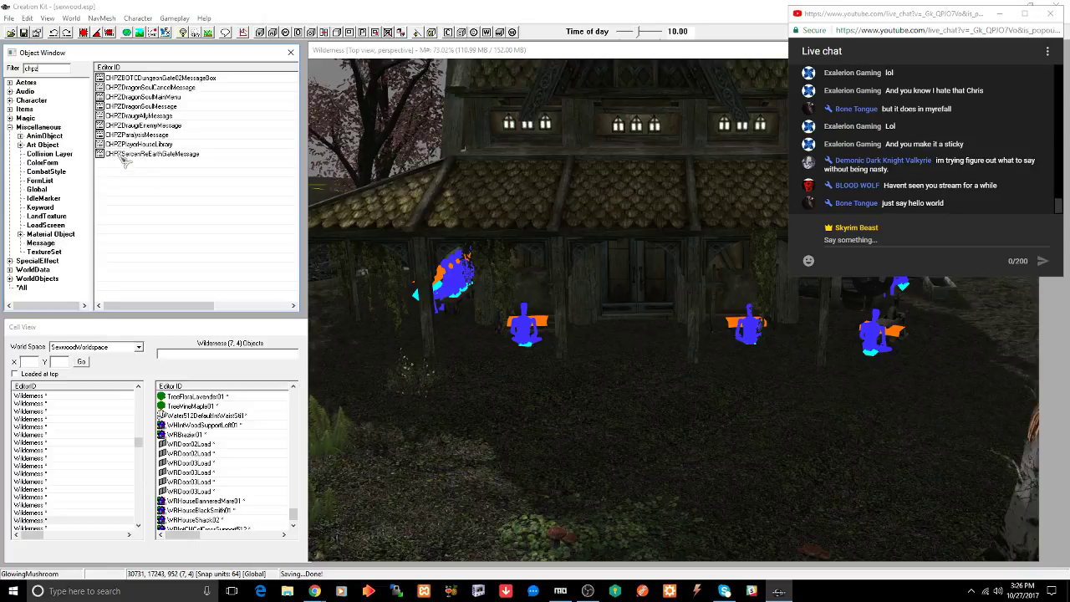
- Duplicate the CHPZPlayerHouseLibrary message and set the copy's ID to CHPZMessageTo followed by the viewer's name
right_click(133, 148)
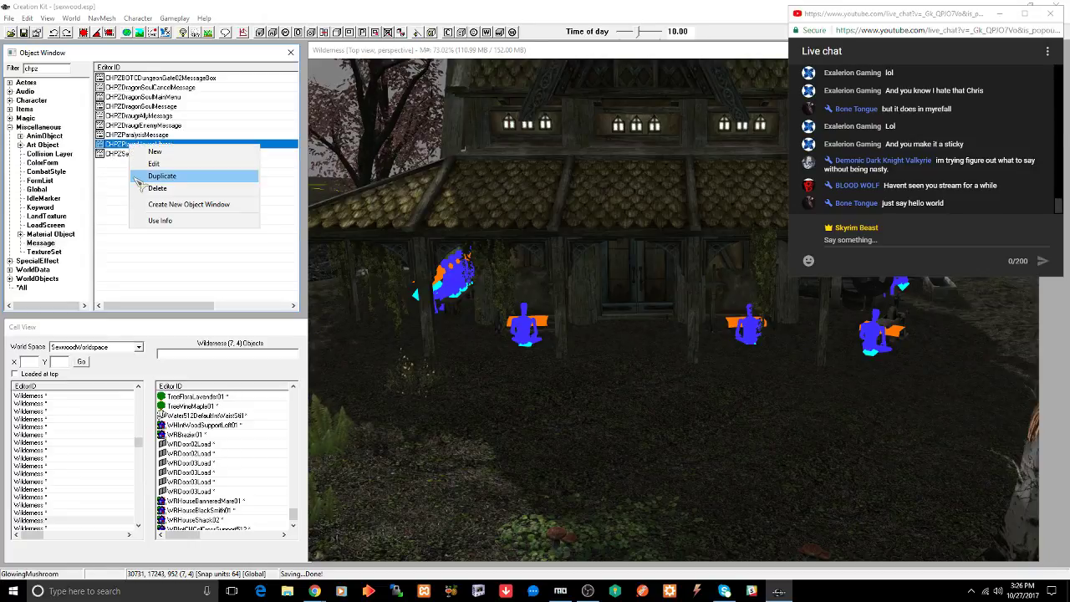
click(141, 176)
double_click(159, 154)
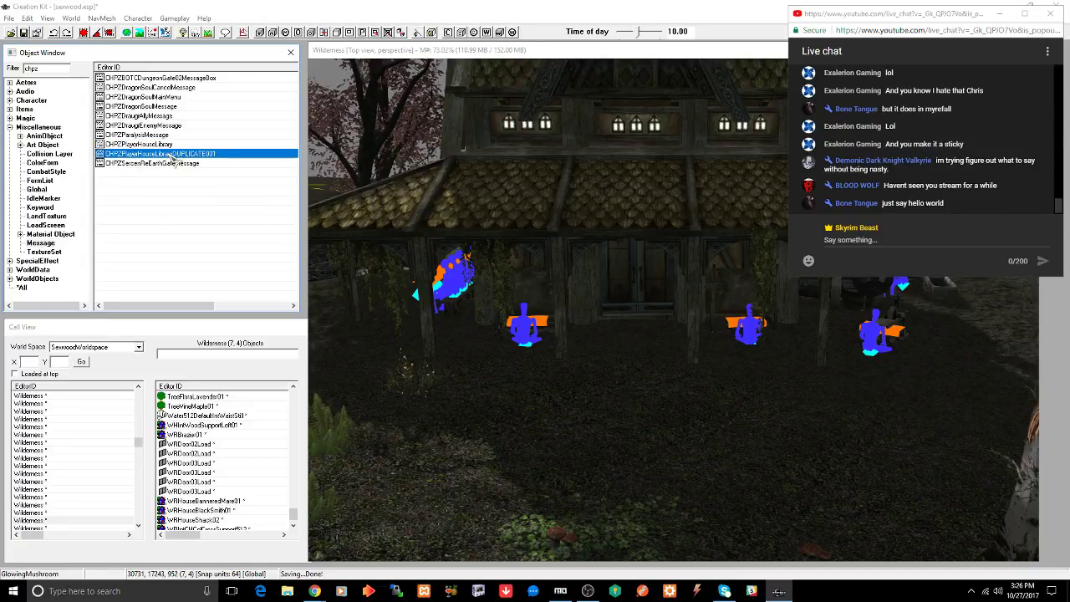
drag(122, 34, 501, 121)
drag(443, 138, 552, 144)
text(M)
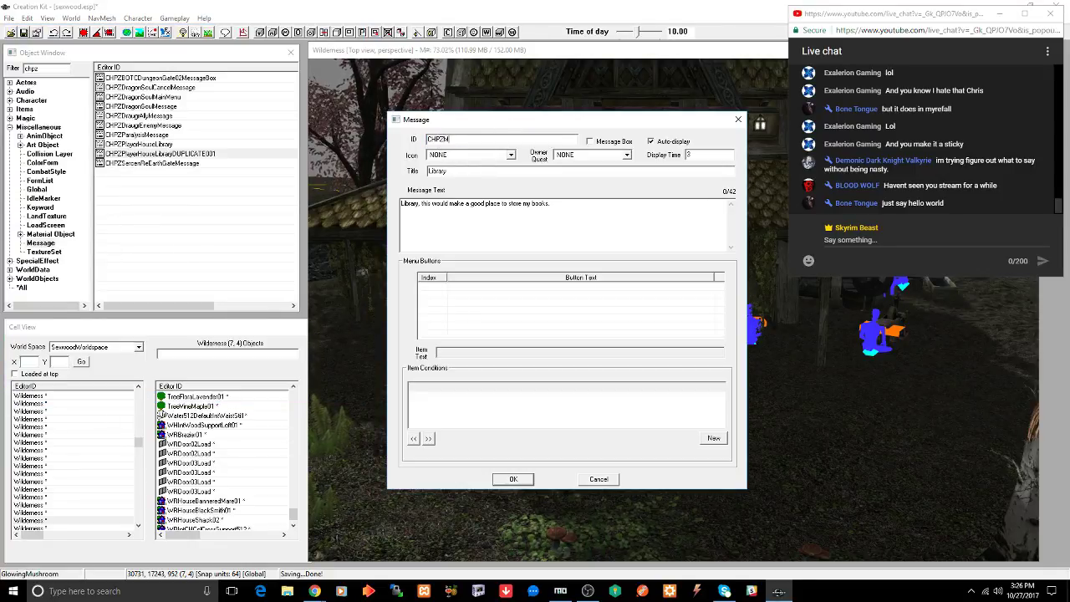
text(essageTo)
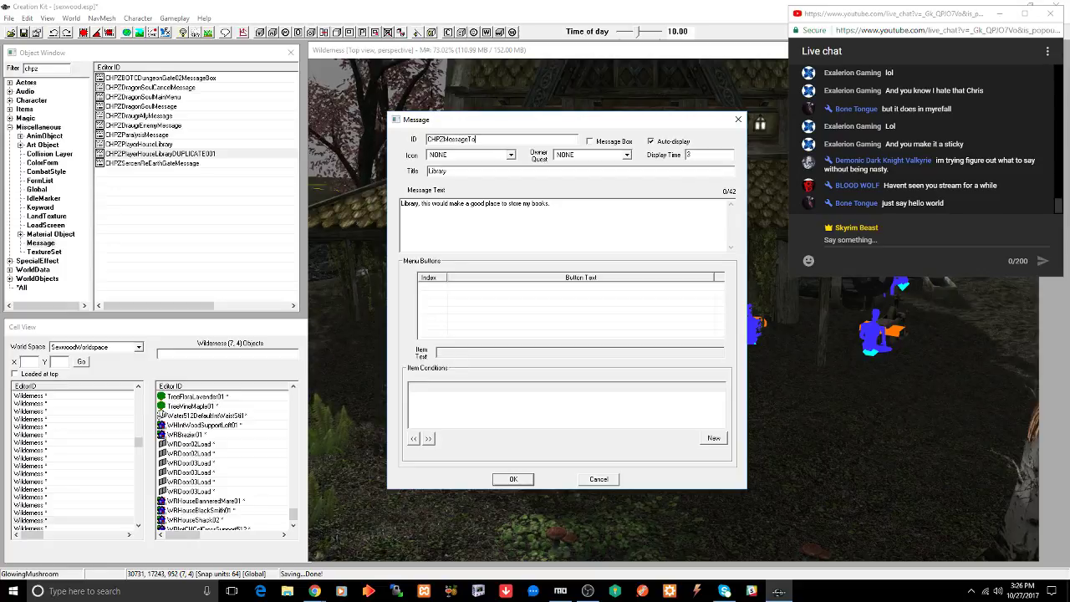
text(Examine)
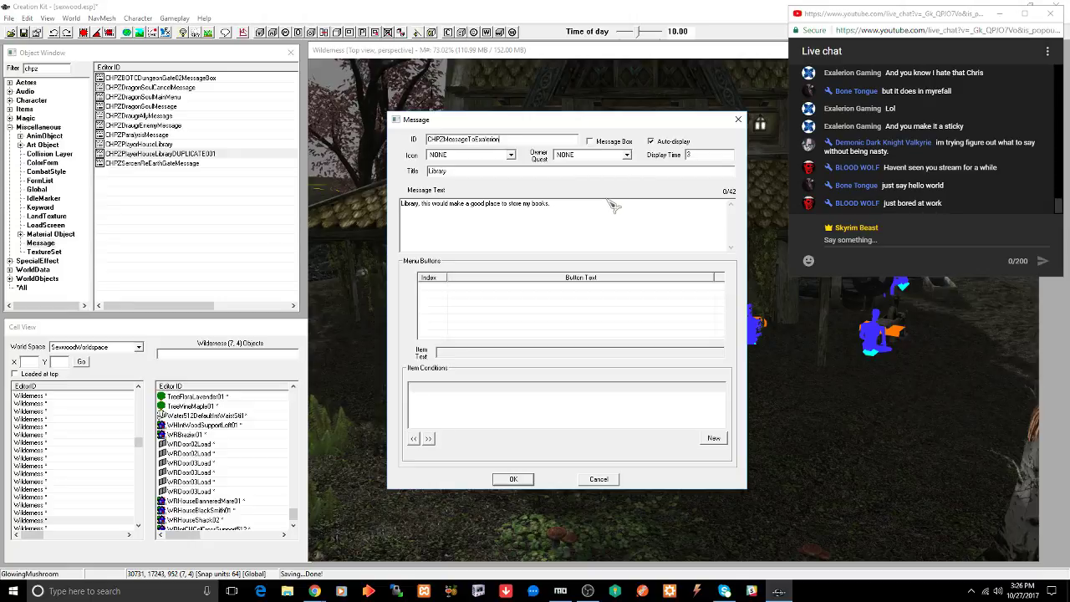
- Make it a message box and replace its text with the viewer's name plus ", be sure to leave a nasty message about the glowing mushroom"
click(610, 144)
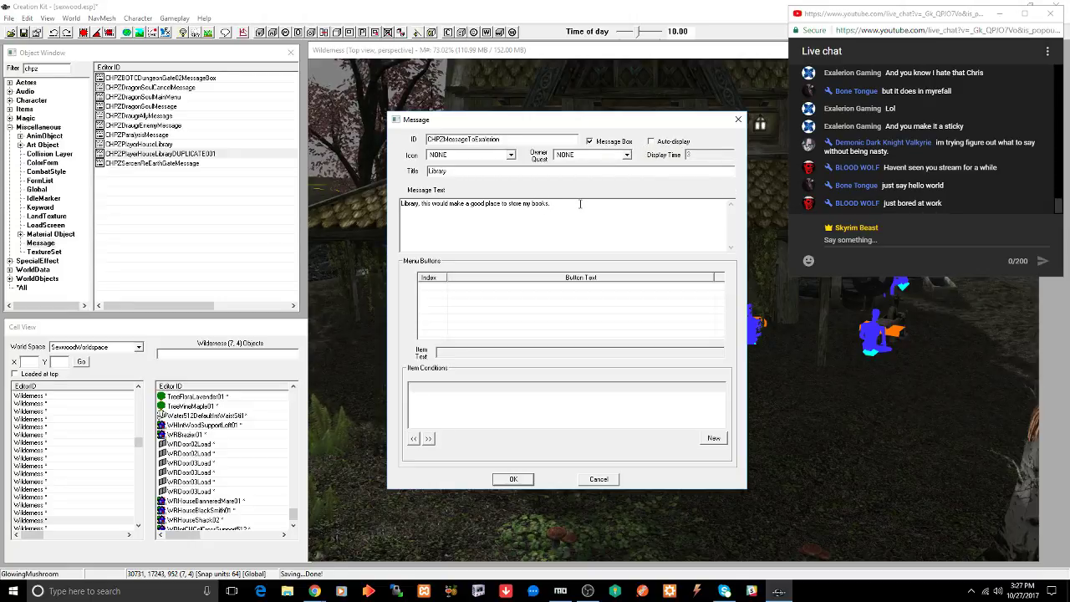
drag(581, 204, 394, 205)
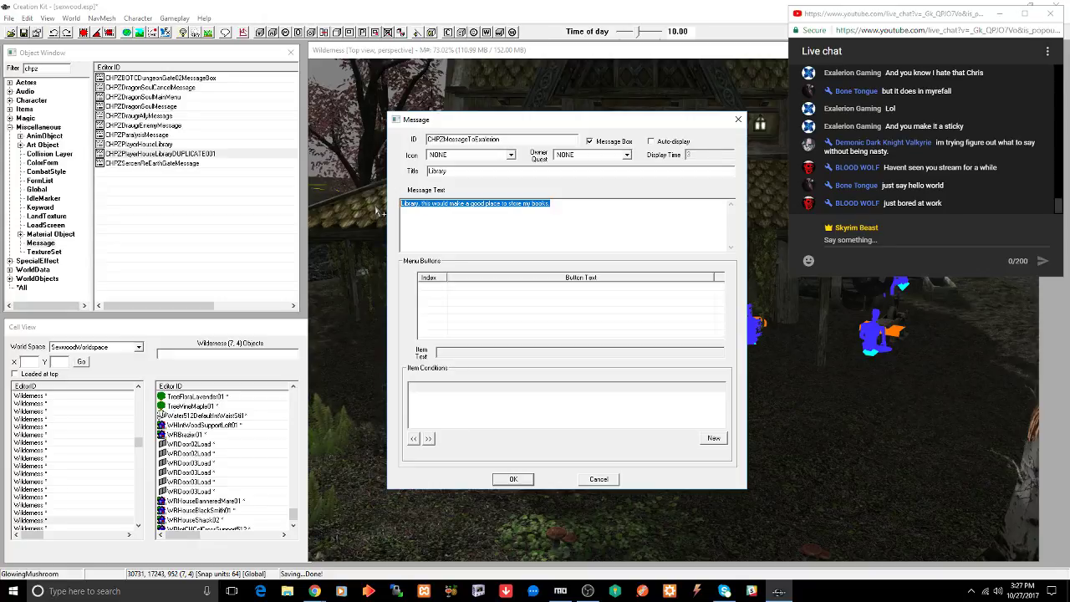
text(Exa)
key(BackSpace)
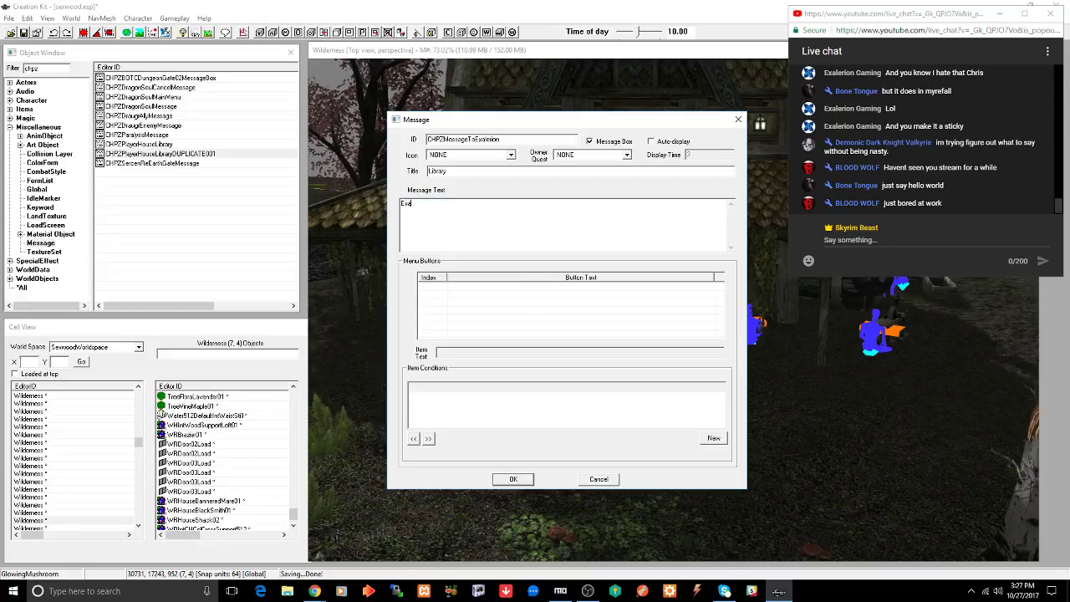
text(lerion,)
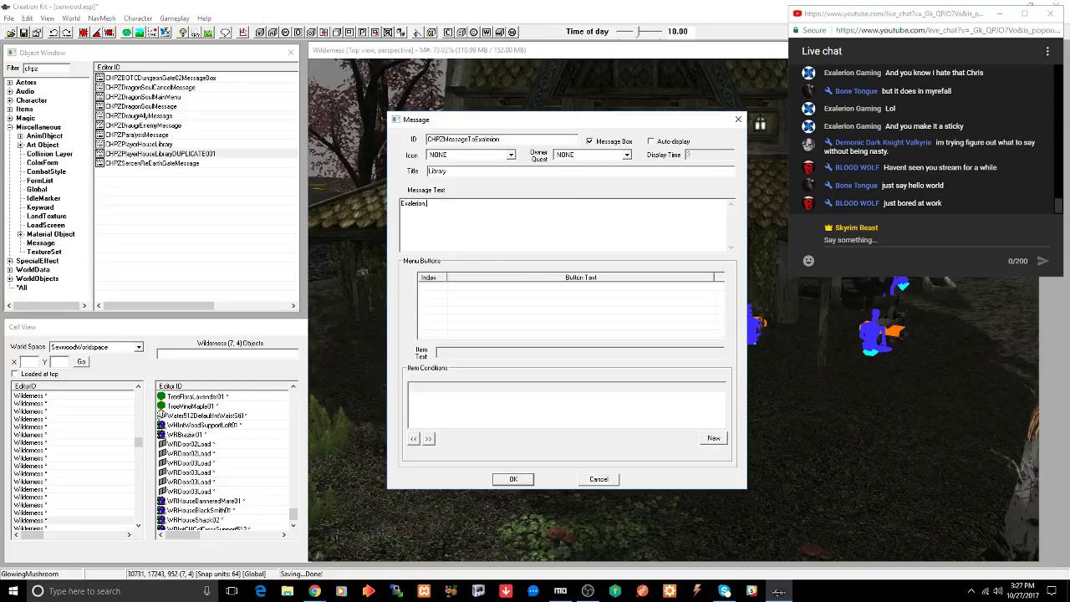
text( be sure to leave a nad)
text(ty message)
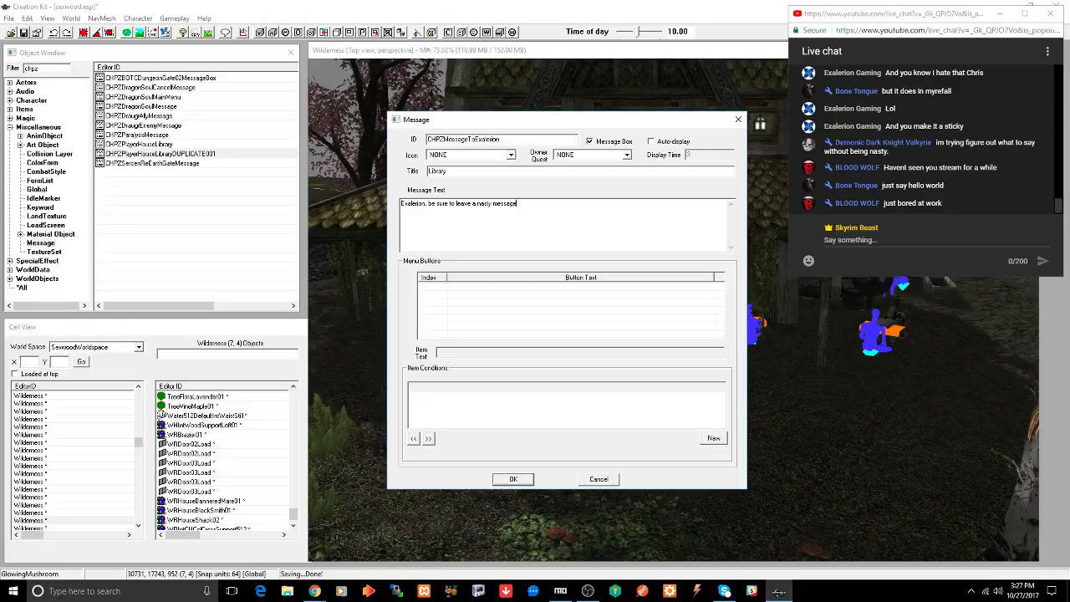
text( about the glo)
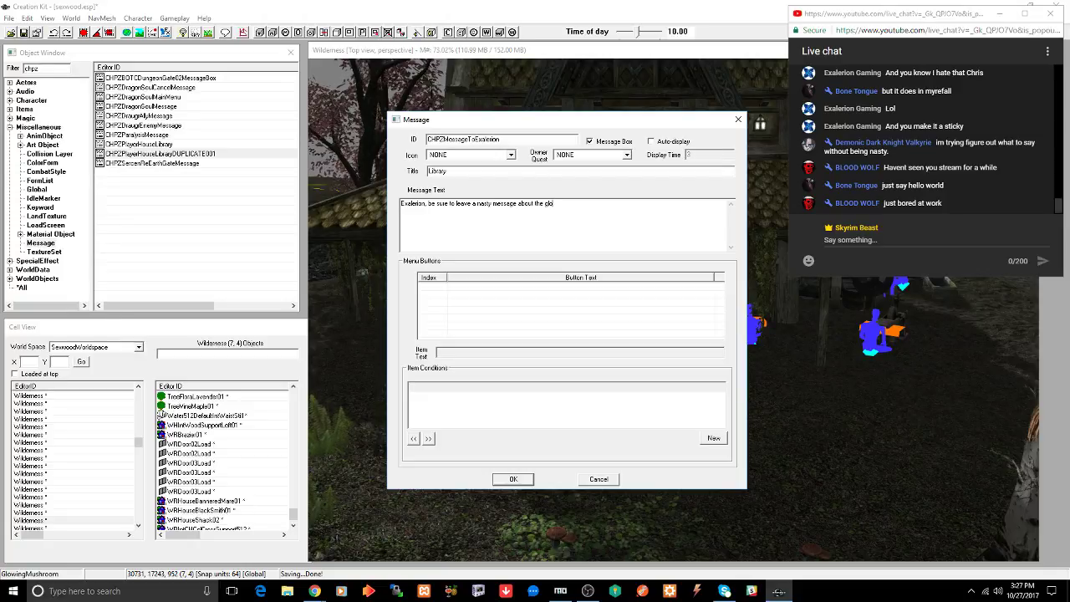
text(wing mushroom)
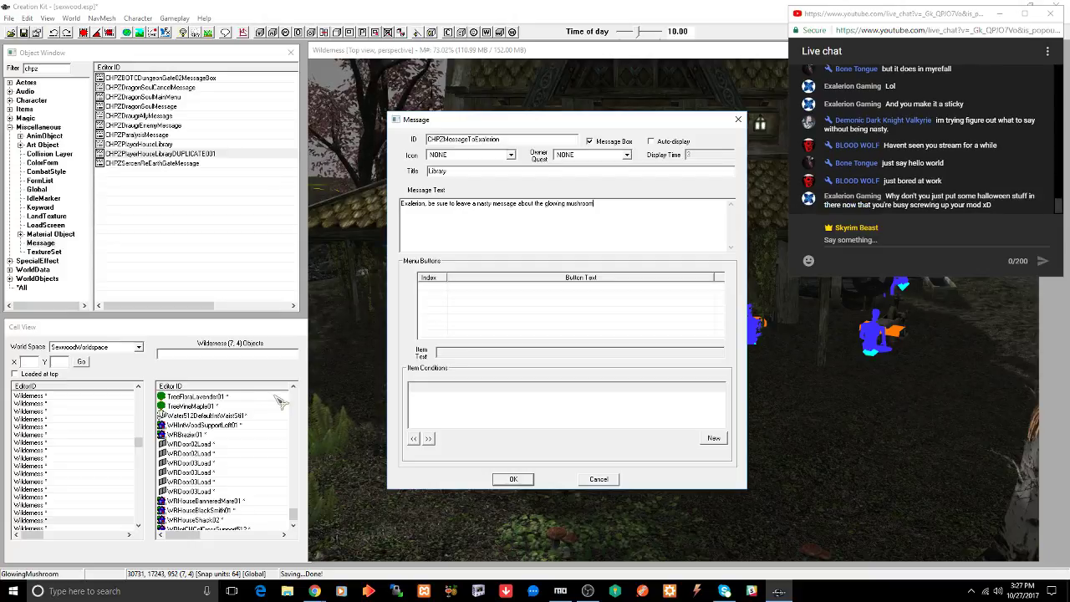
- Clear the message's title and accept the dialog, renaming the duplicated form instead of creating a new one
click(513, 479)
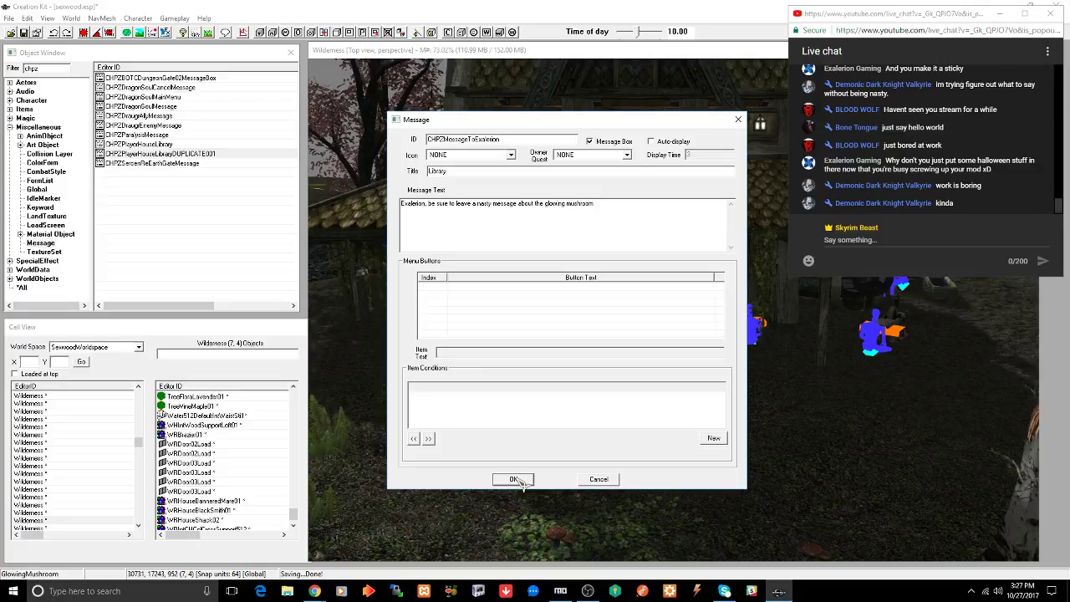
double_click(436, 171)
key(BackSpace)
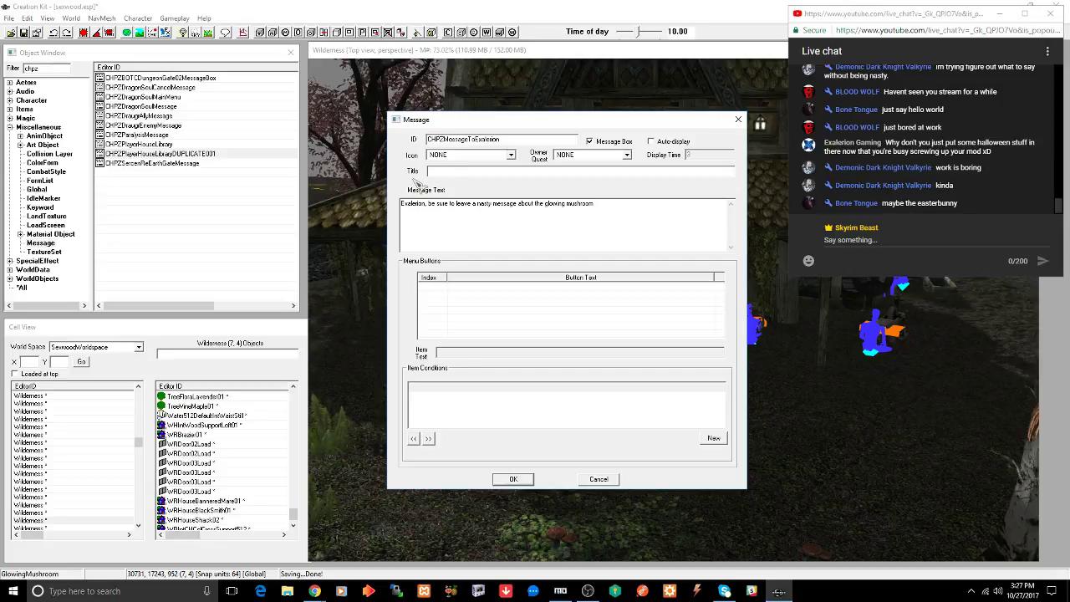
click(511, 482)
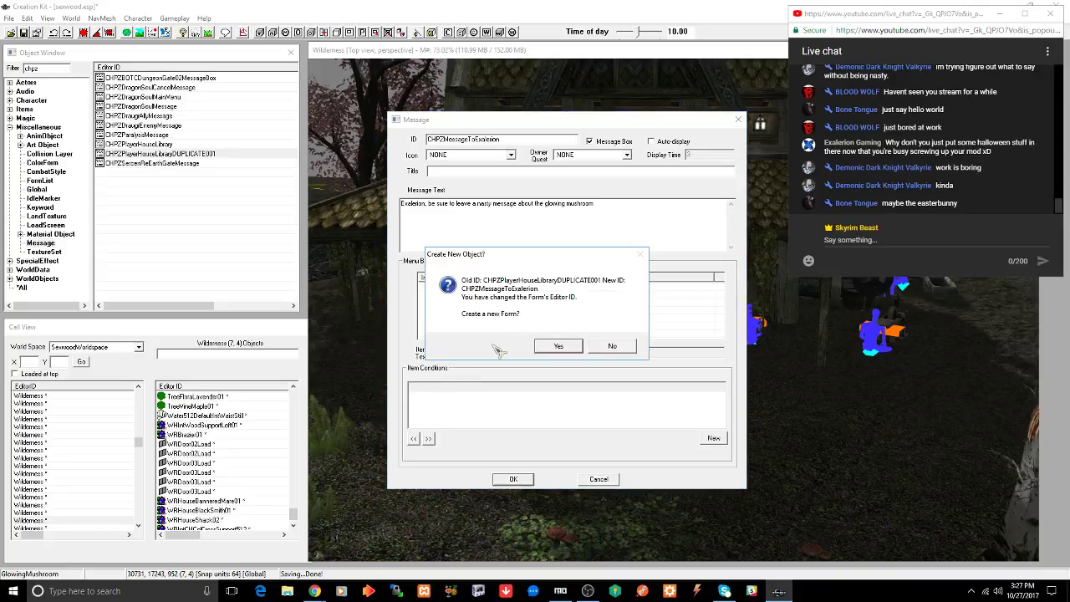
click(614, 347)
click(570, 344)
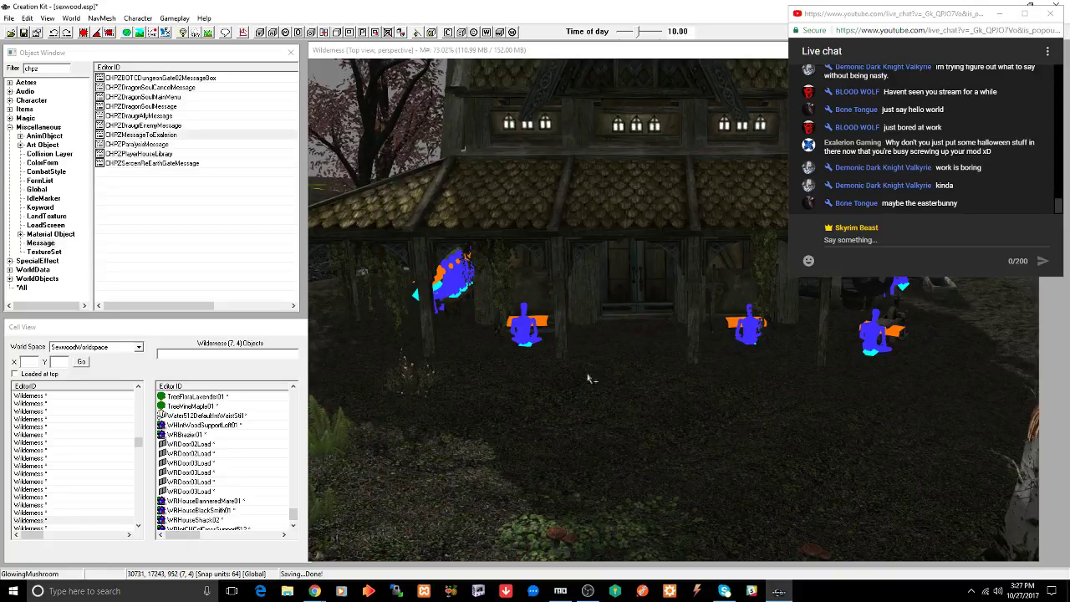
- Save the plugin with the birch stump selected, and briefly bring up the selection list of activator forms
scroll(616, 426, down, 2)
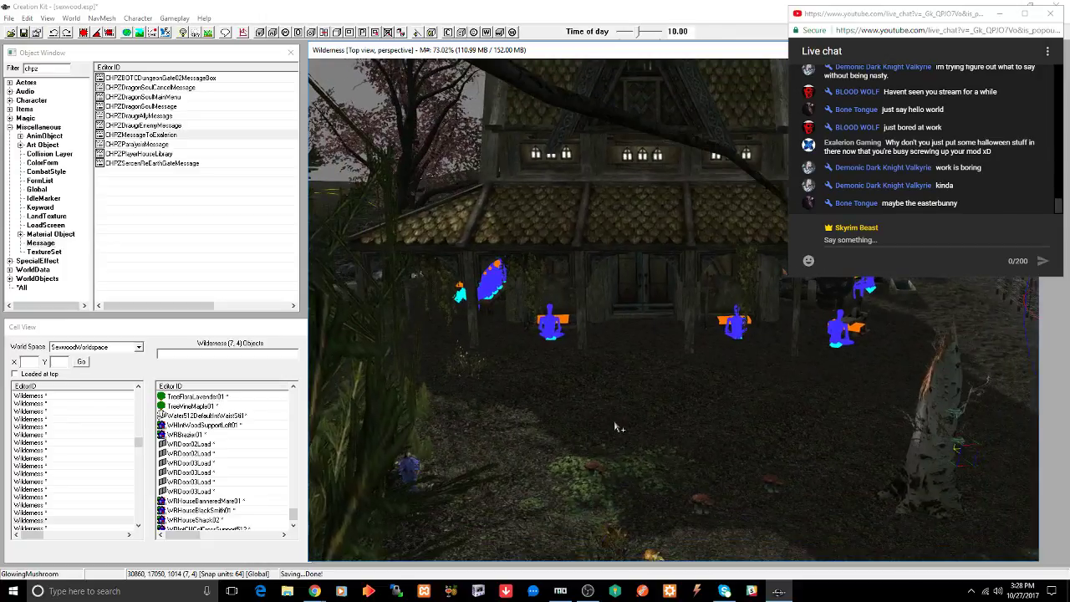
middle_drag(613, 417, 583, 413)
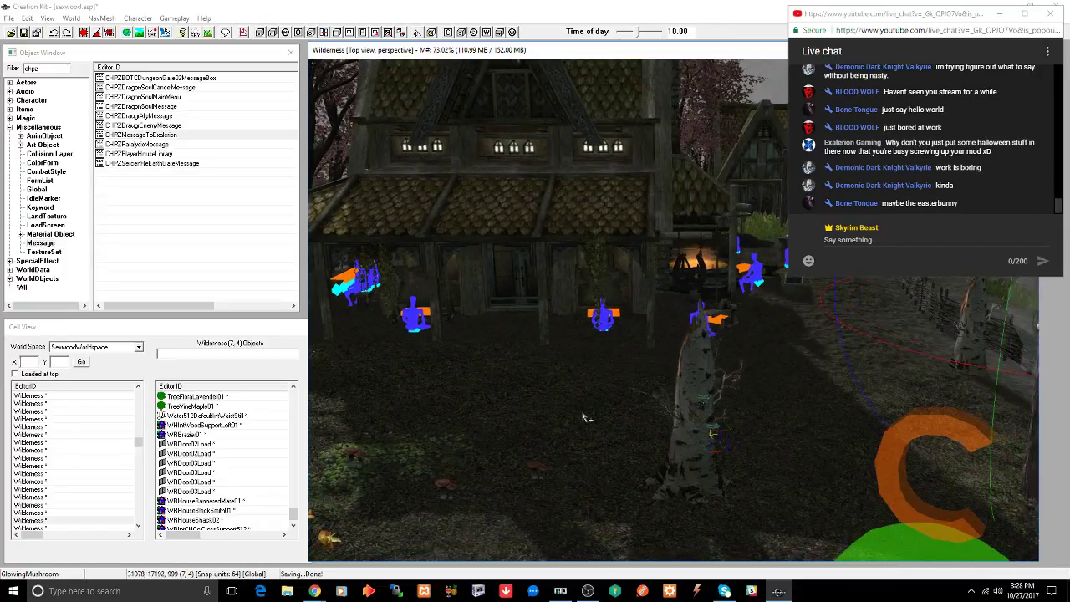
click(684, 380)
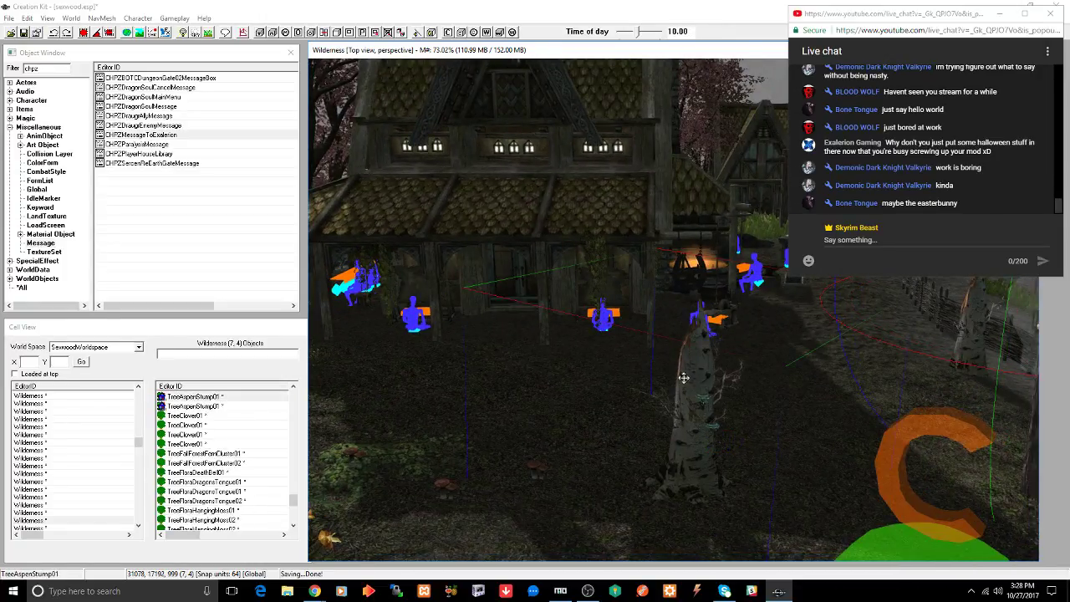
key(ctrl+s)
click(261, 33)
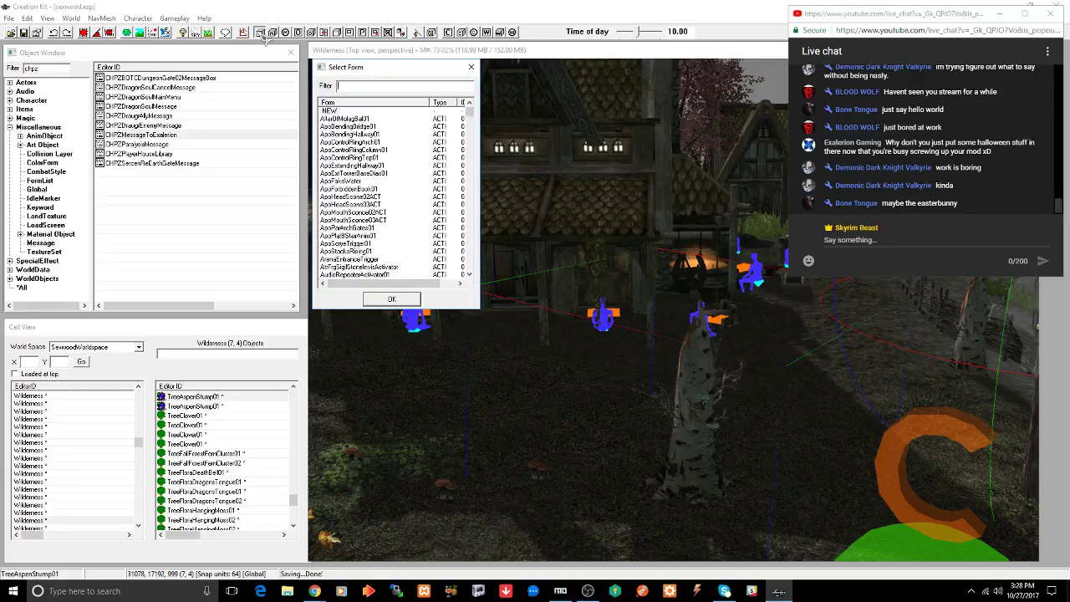
click(471, 67)
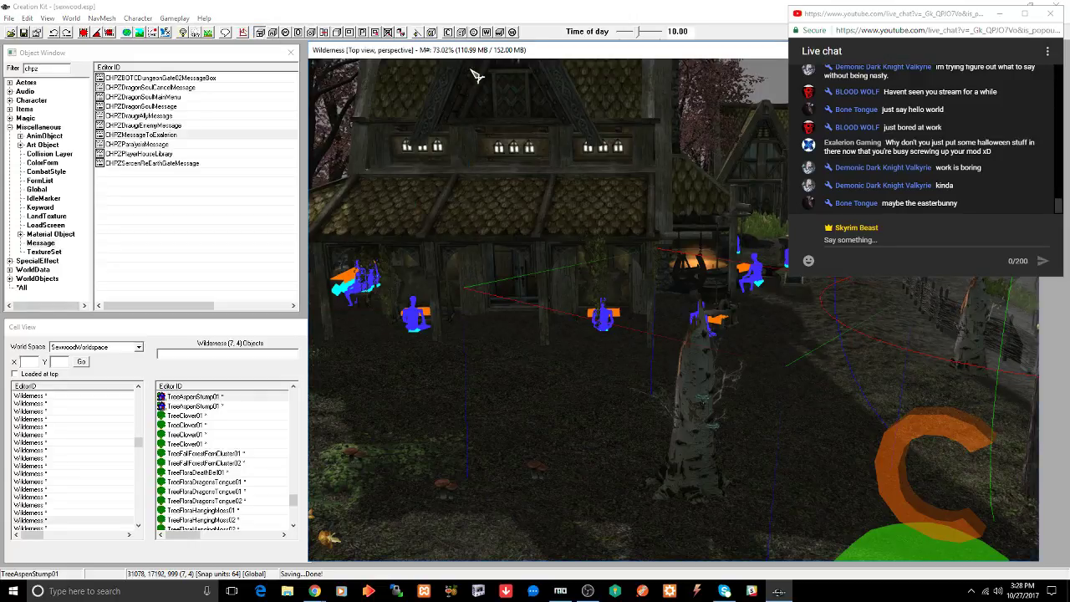
- Survey the village from the blacksmith's yard and from above, examining the neighbouring houses, paths and yards
click(413, 318)
scroll(412, 317, down, 5)
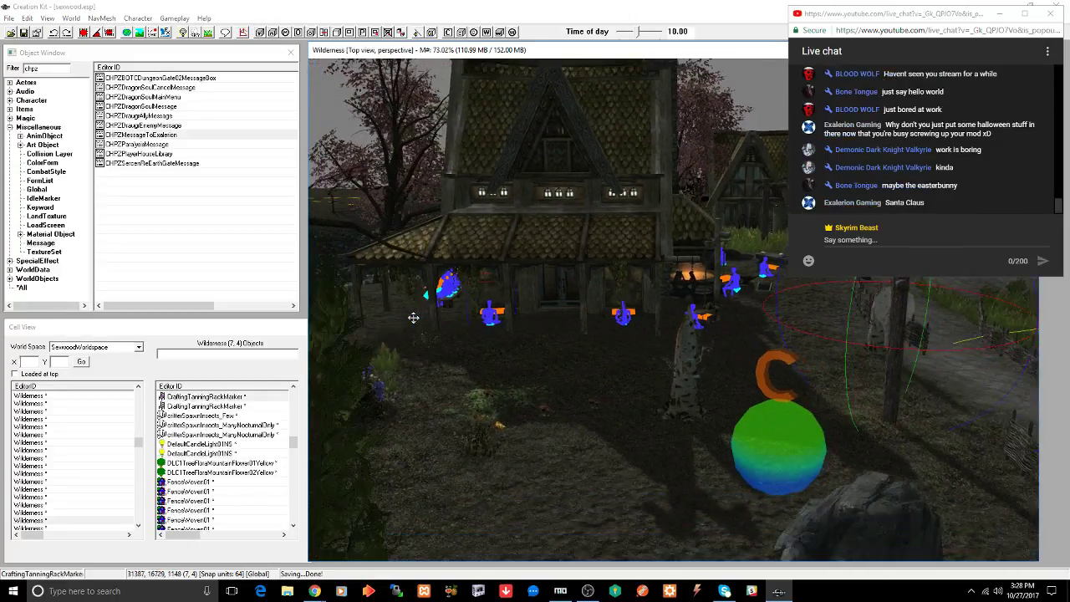
middle_drag(408, 327, 313, 288)
scroll(603, 306, down, 5)
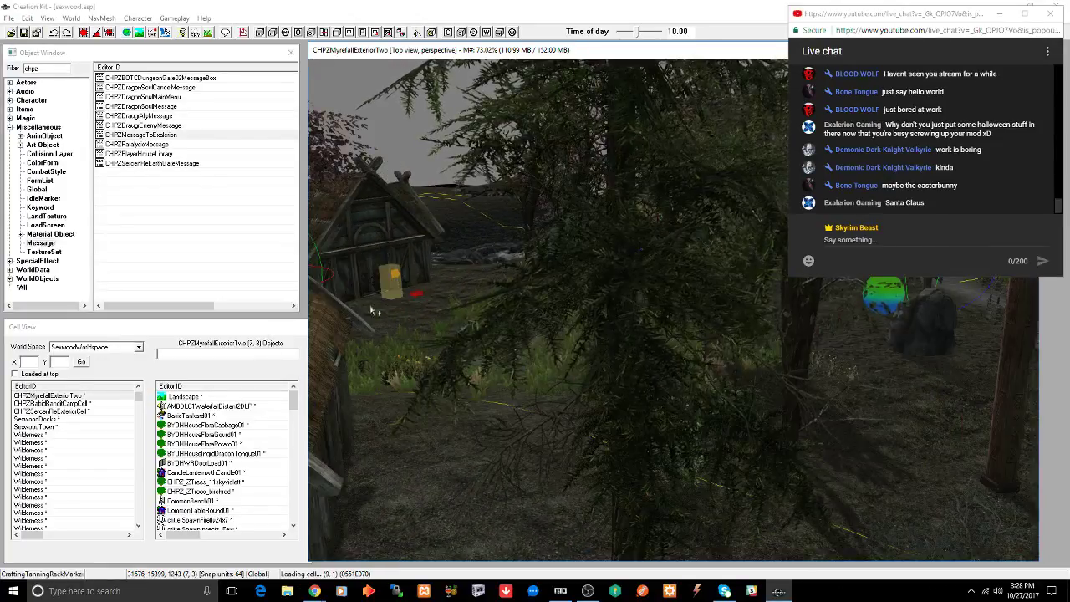
click(454, 297)
middle_drag(454, 297, 566, 382)
middle_drag(527, 323, 622, 273)
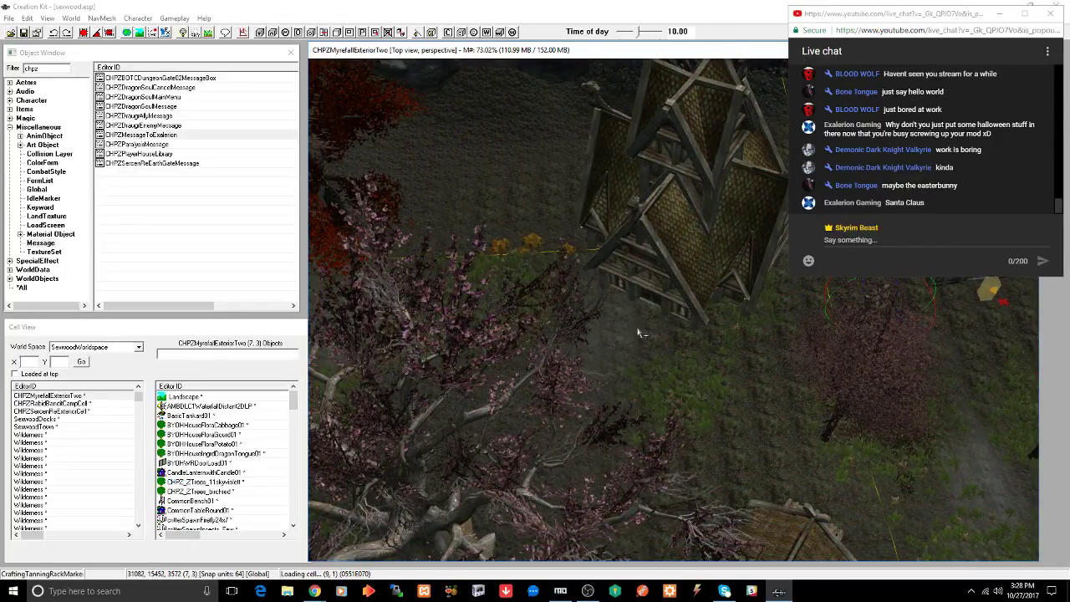
mouse_move(637, 333)
shift+middle_down()
mouse_move(618, 330)
mouse_move(716, 313)
mouse_move(432, 440)
mouse_move(373, 365)
shift+middle_up()
mouse_move(602, 393)
middle_down()
mouse_move(643, 297)
mouse_move(714, 253)
middle_up()
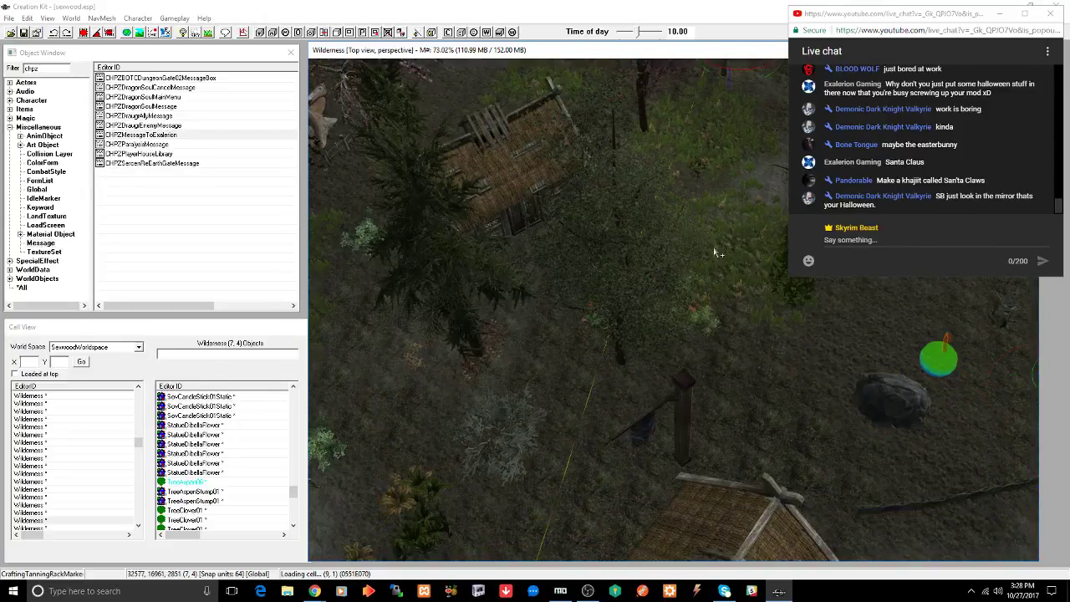
mouse_move(548, 331)
middle_down()
mouse_move(537, 282)
mouse_move(477, 297)
mouse_move(768, 359)
middle_up()
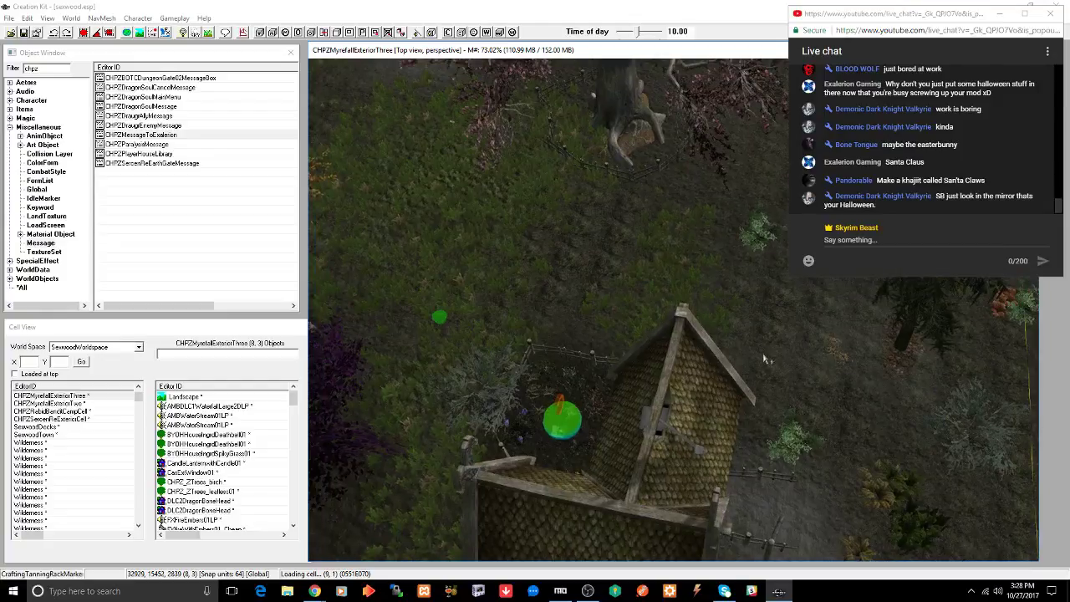
middle_drag(700, 358, 574, 344)
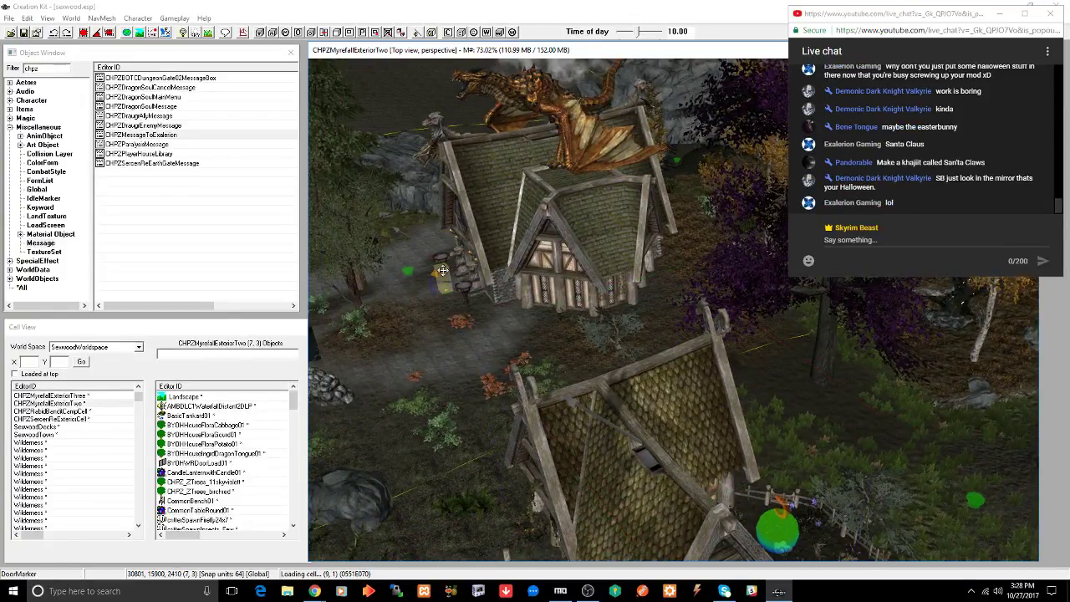
- Follow the house's door marker into the CHPZMyrefallPlayerHome interior and look around for its trigger boxes
double_click(443, 269)
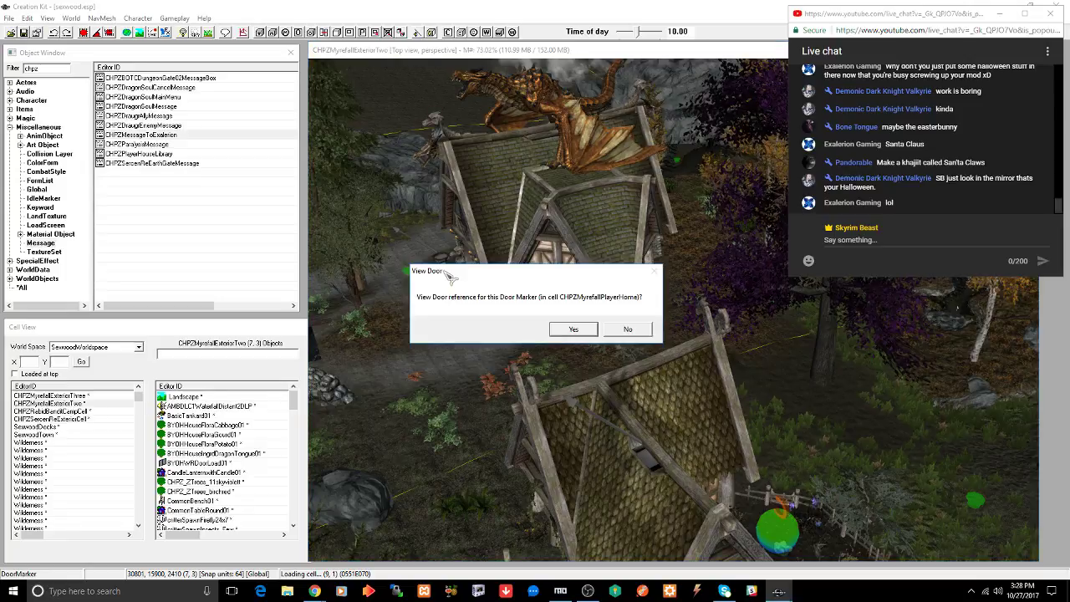
click(572, 330)
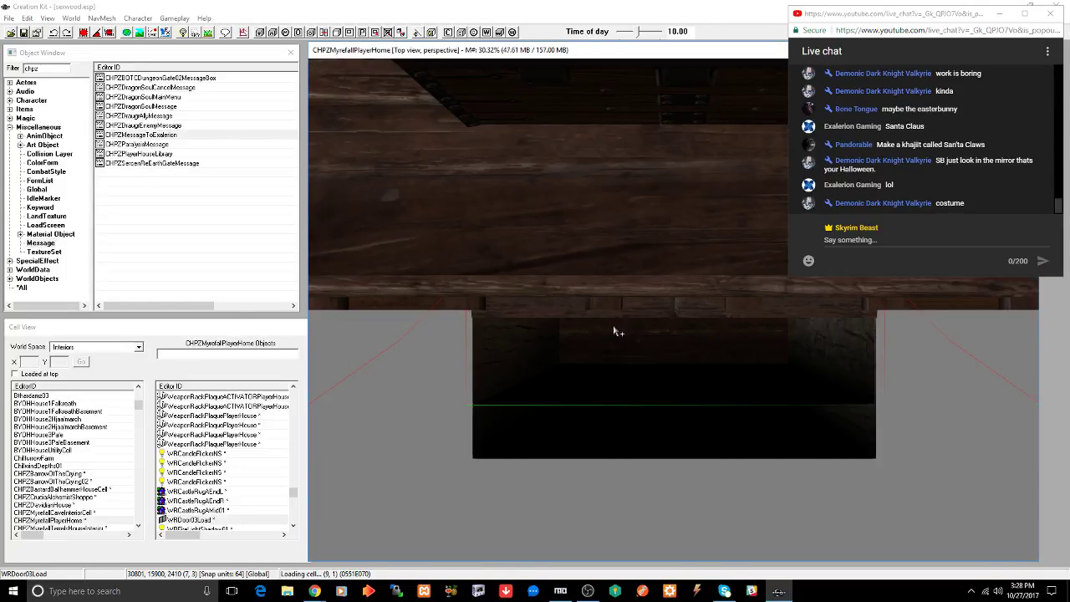
scroll(617, 332, down, 6)
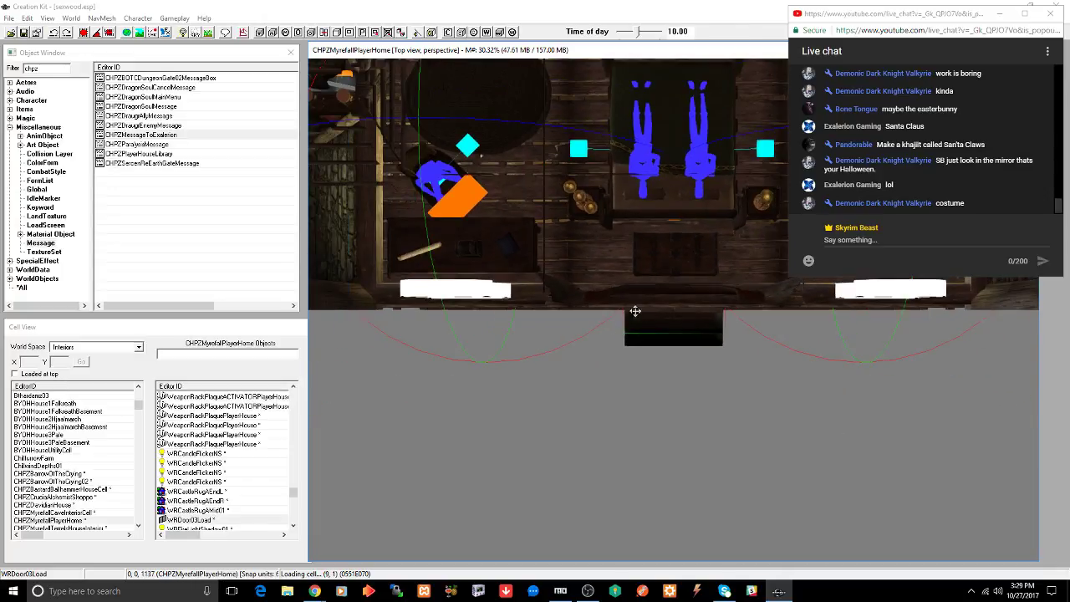
click(683, 255)
shift+middle_drag(667, 313, 606, 295)
scroll(641, 300, up, 8)
scroll(645, 300, up, 3)
- Inspect the reference data of the CHPZDefaultActivator trigger box in front of the shelf alcove, and close it without changes
click(640, 311)
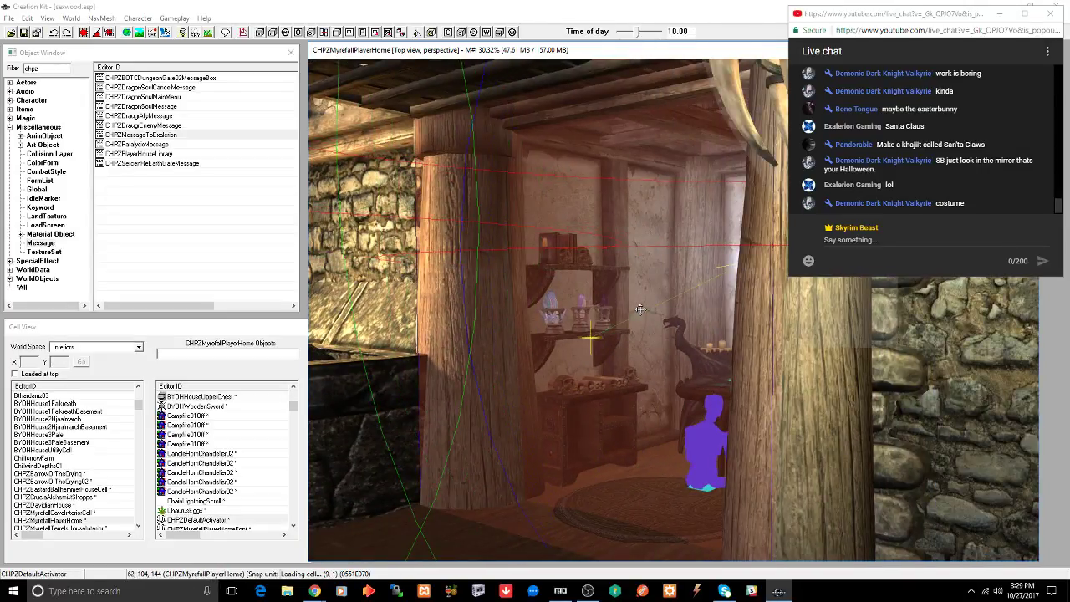
double_click(641, 311)
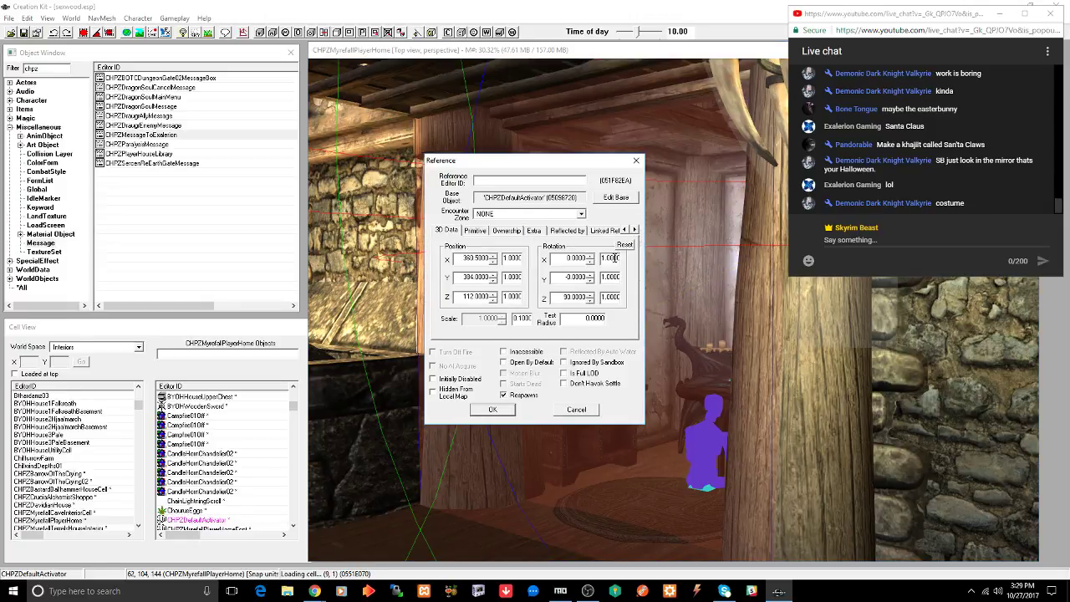
click(581, 410)
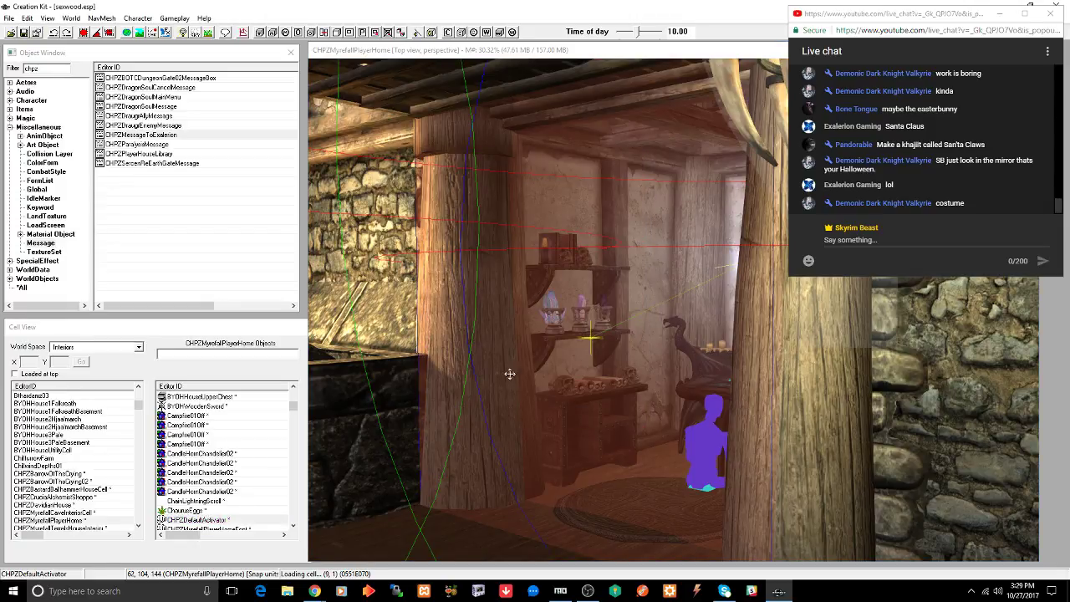
- Check which scripts are attached to the defaultActivateSelfTRIG trigger box around the three bookcases, leaving the reference unchanged
middle_drag(563, 382, 602, 383)
click(590, 323)
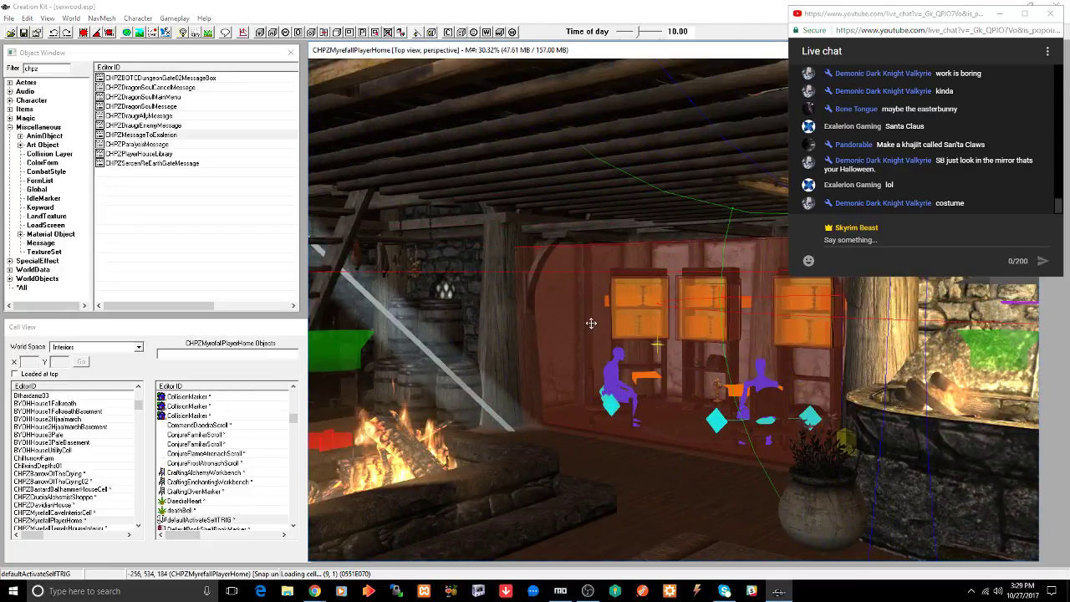
double_click(591, 323)
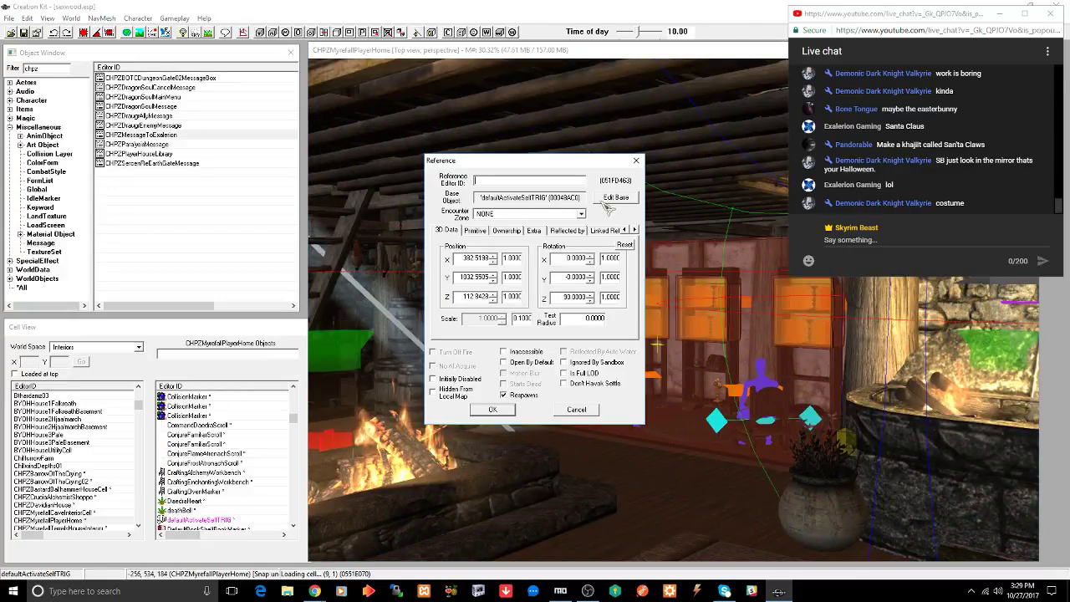
click(634, 230)
click(634, 230)
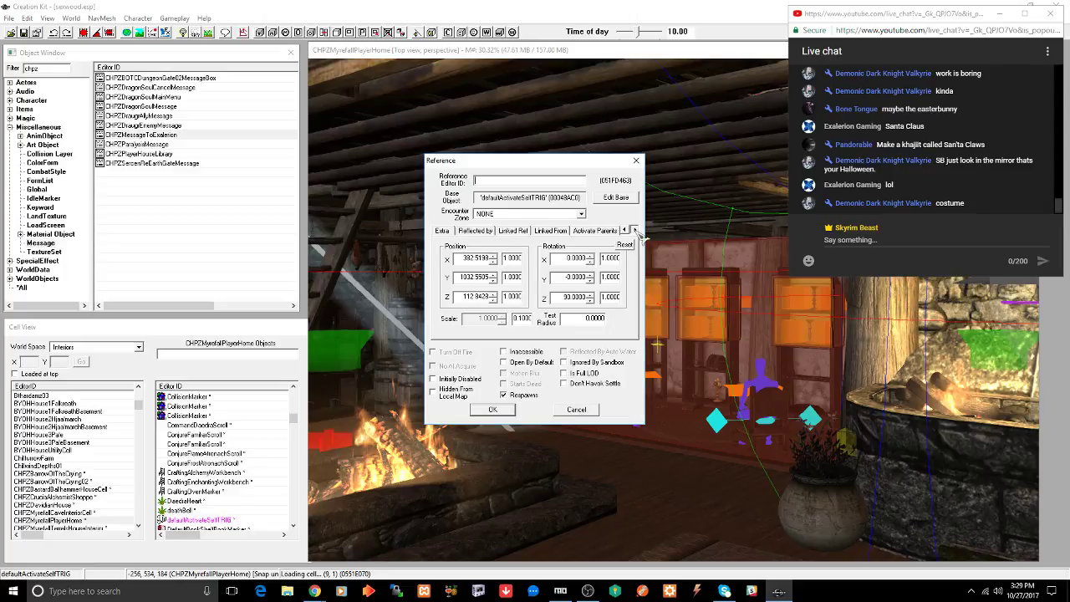
click(635, 230)
click(634, 229)
click(603, 231)
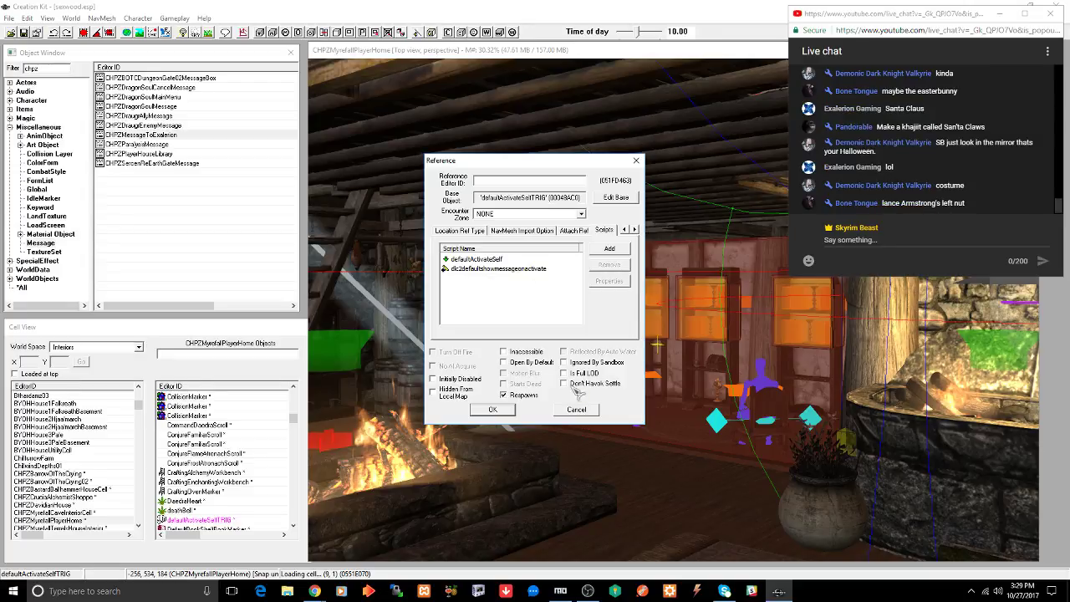
click(587, 410)
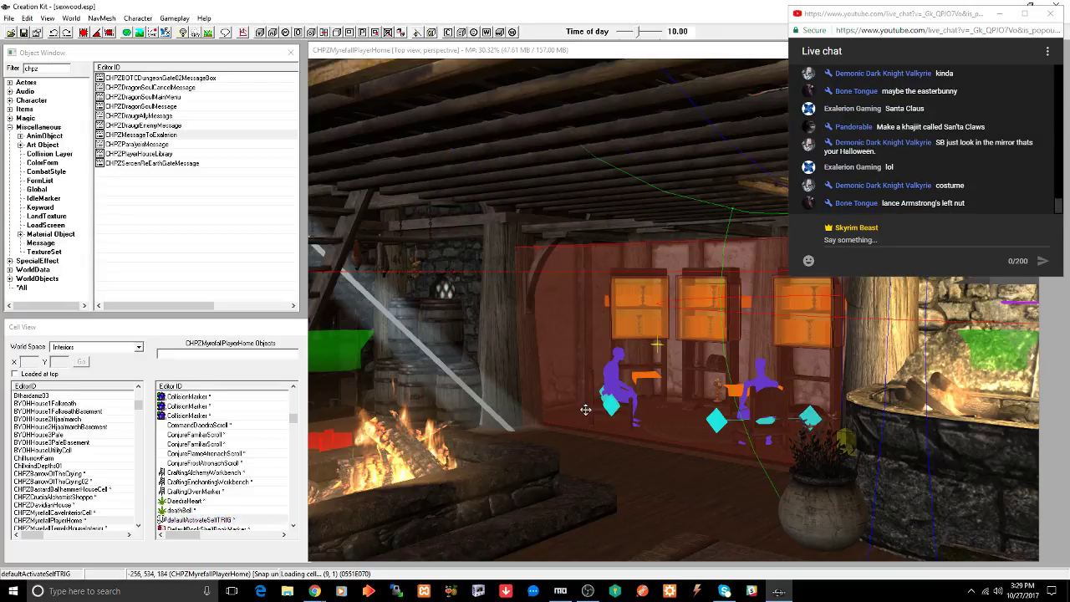
- Return to the village exterior through the door marker beside the home's entrance
mouse_move(575, 405)
shift+middle_down()
mouse_move(668, 405)
mouse_move(661, 415)
mouse_move(629, 410)
mouse_move(744, 405)
mouse_move(621, 408)
shift+middle_up()
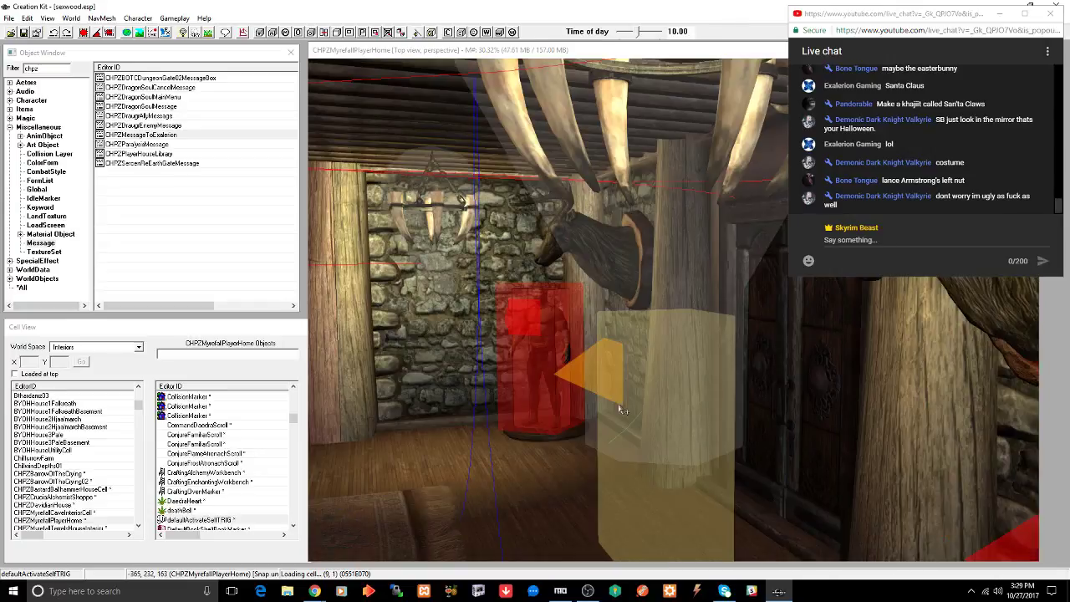
click(669, 505)
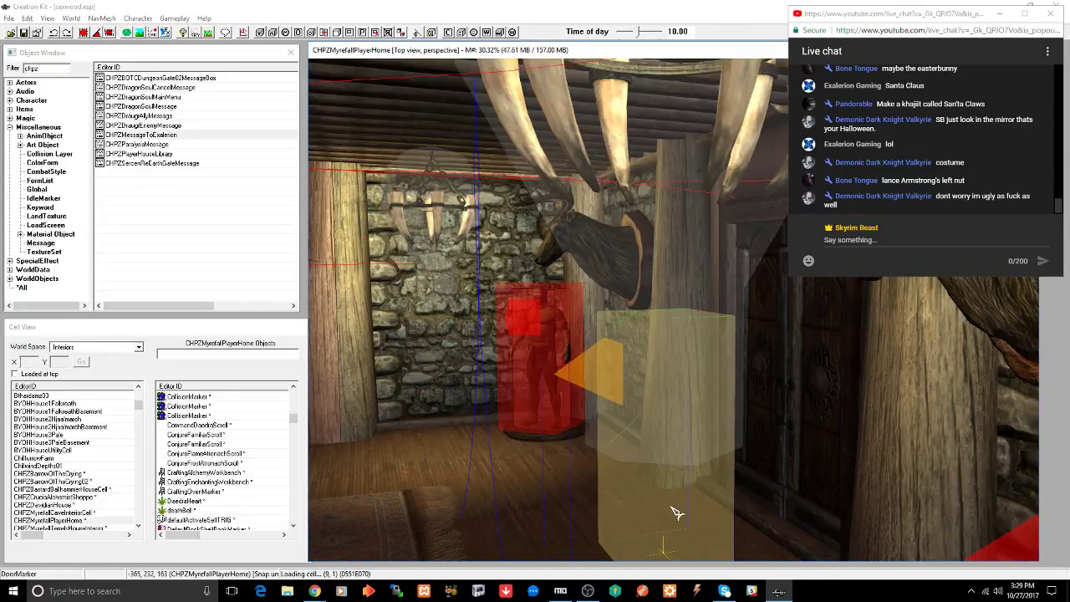
double_click(677, 513)
click(585, 331)
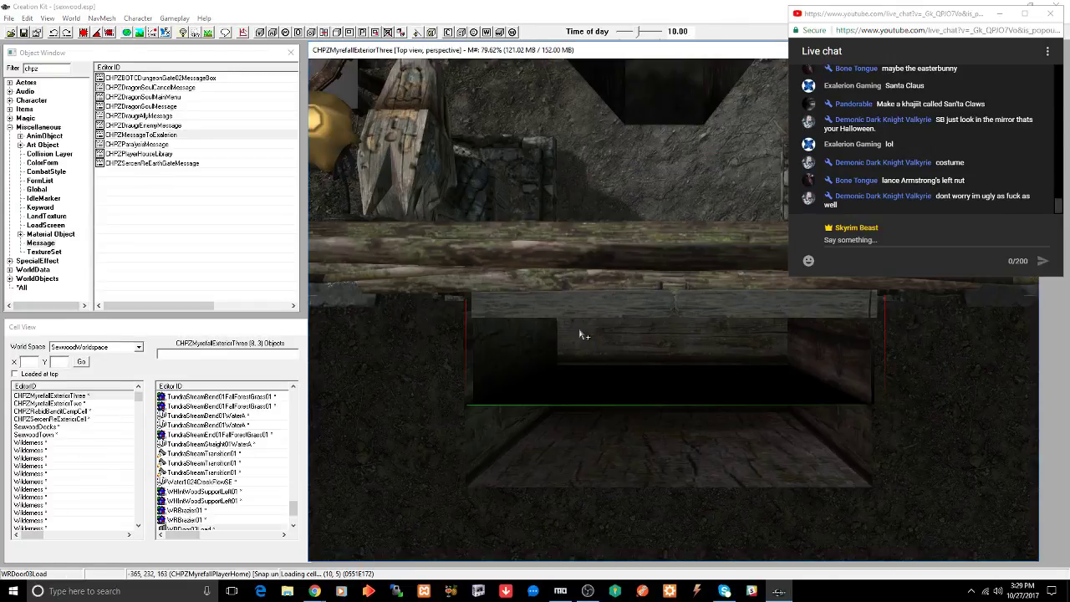
scroll(569, 337, down, 12)
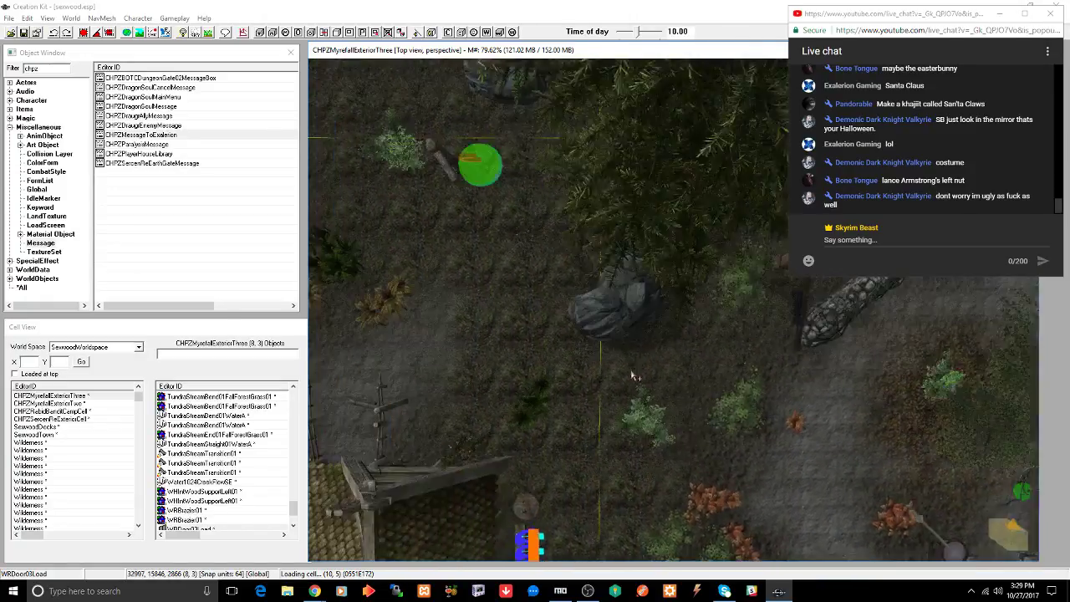
- Cross the village past the neighbouring houses to the birch stump with glowing mushrooms in the blacksmith's yard
middle_drag(633, 376, 677, 371)
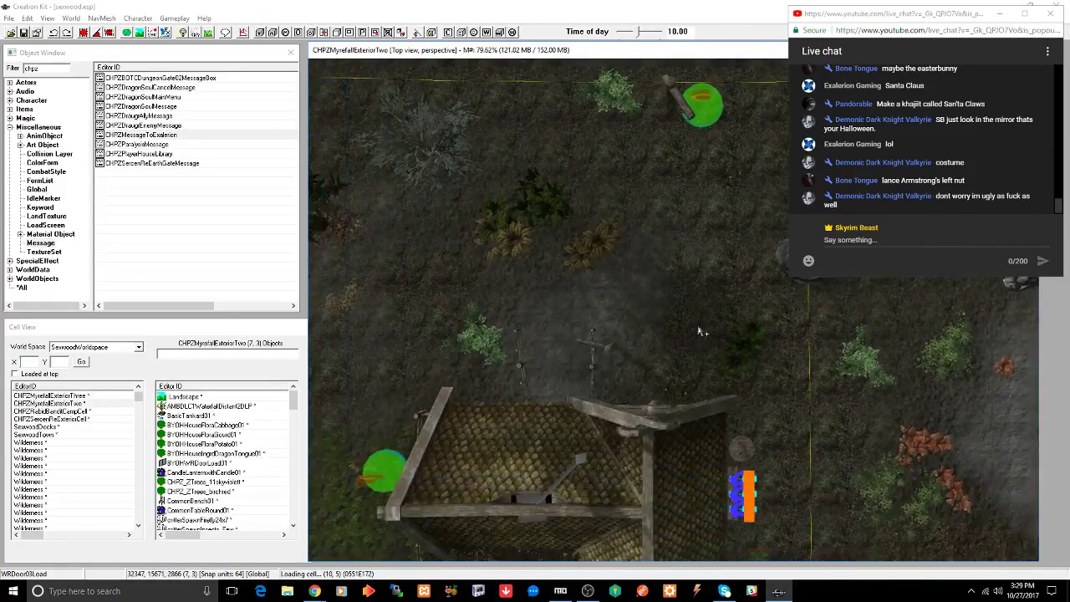
click(716, 312)
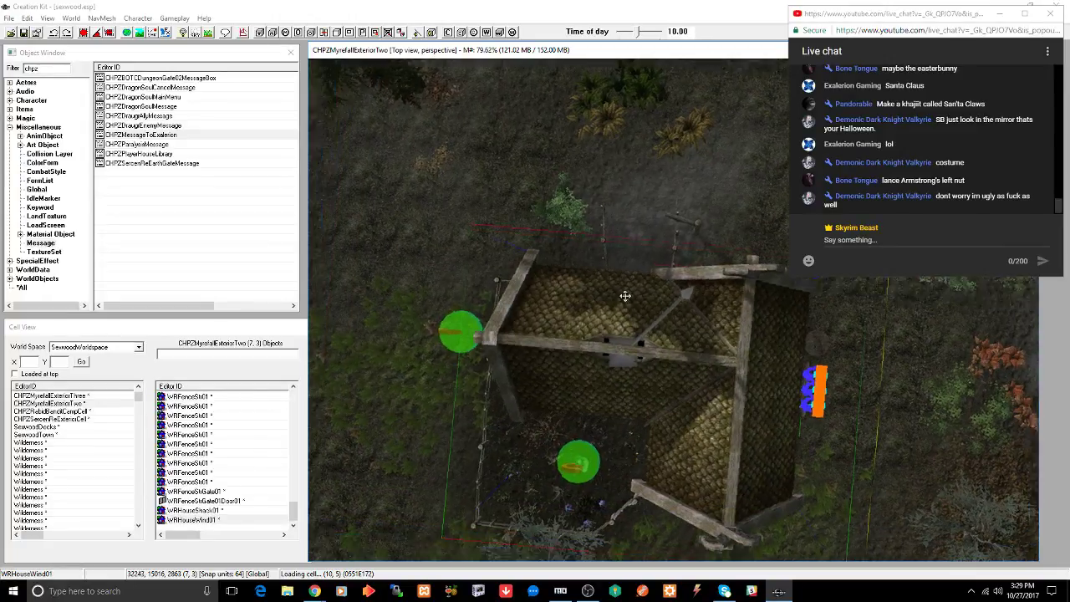
shift+middle_drag(625, 295, 535, 283)
click(806, 301)
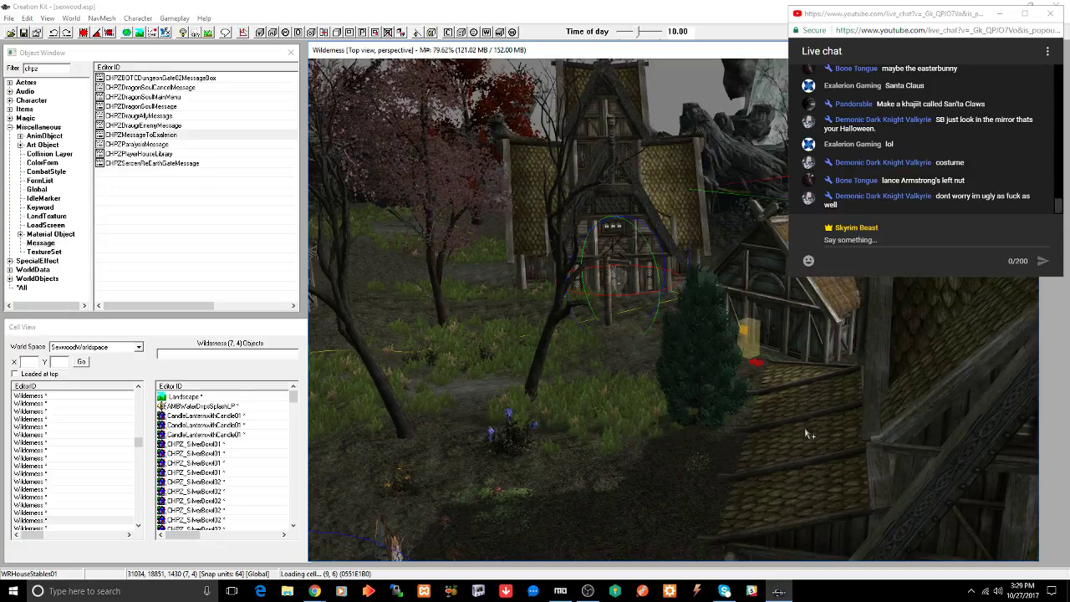
click(747, 448)
shift+middle_drag(747, 448, 820, 438)
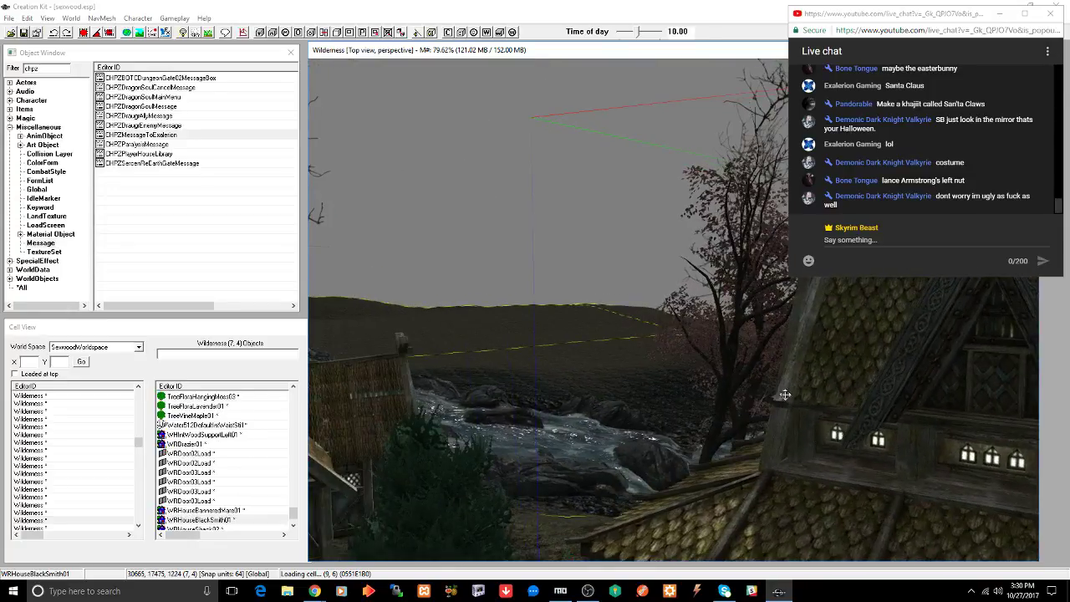
middle_drag(785, 394, 770, 373)
scroll(770, 373, down, 4)
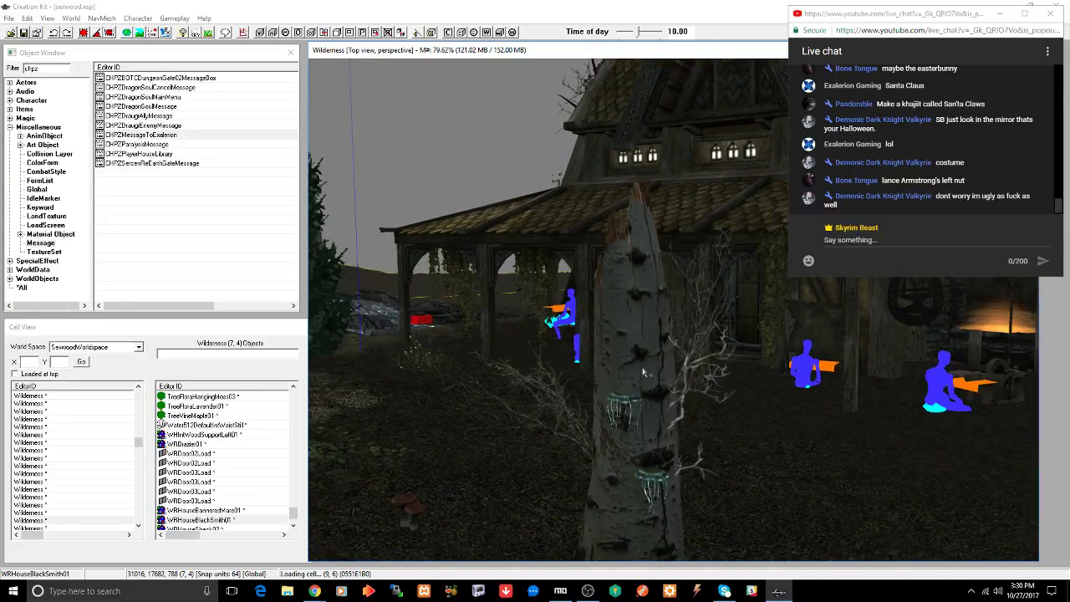
- Create a cube trigger volume around the birch stump using the defaultActivateSelfTRIG activator form
click(642, 368)
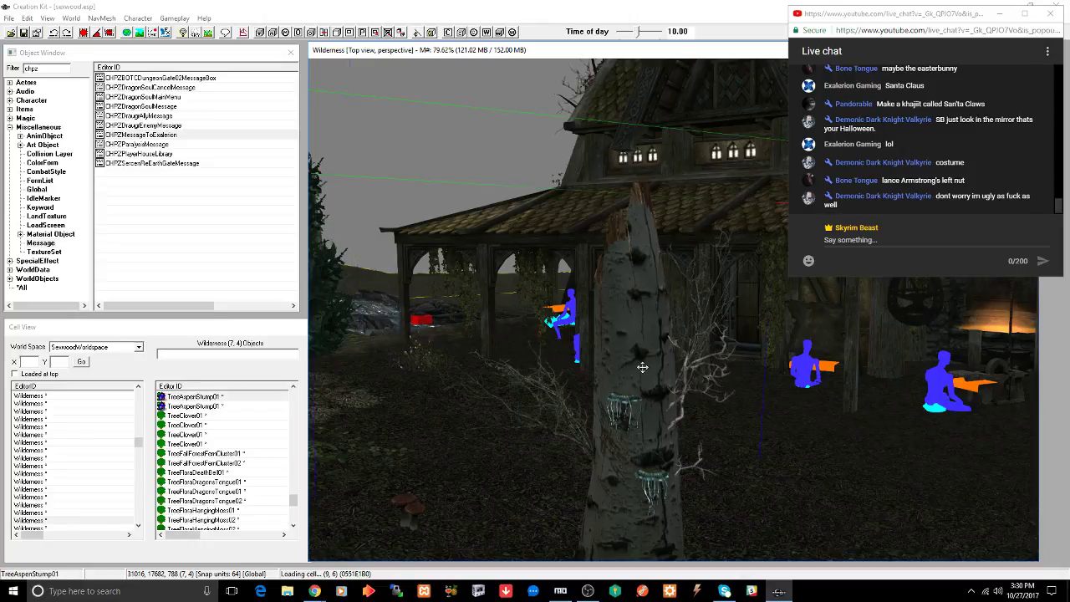
click(261, 35)
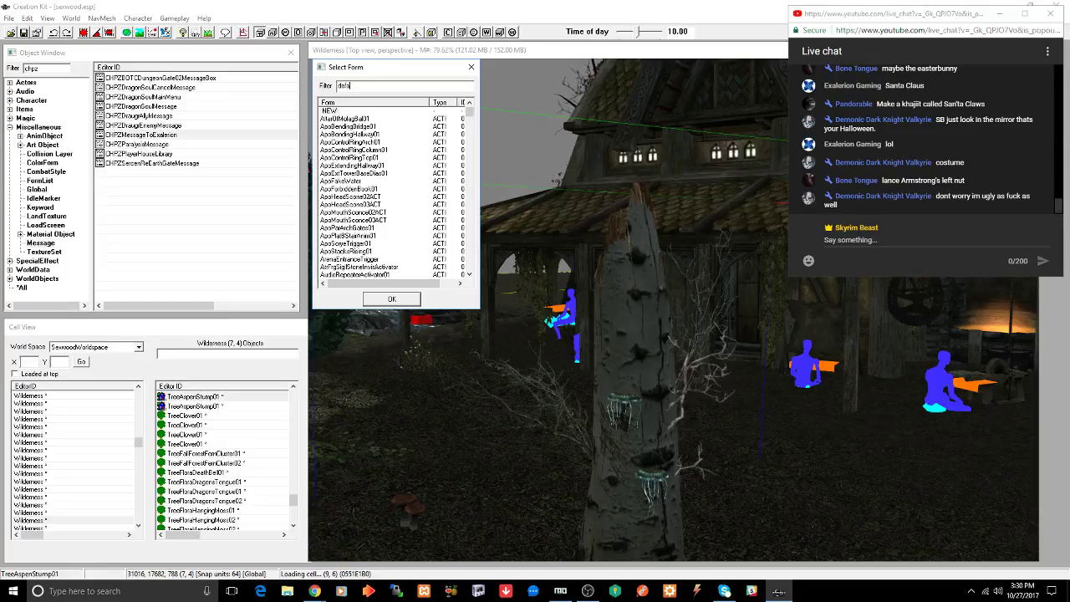
text(defaultactio)
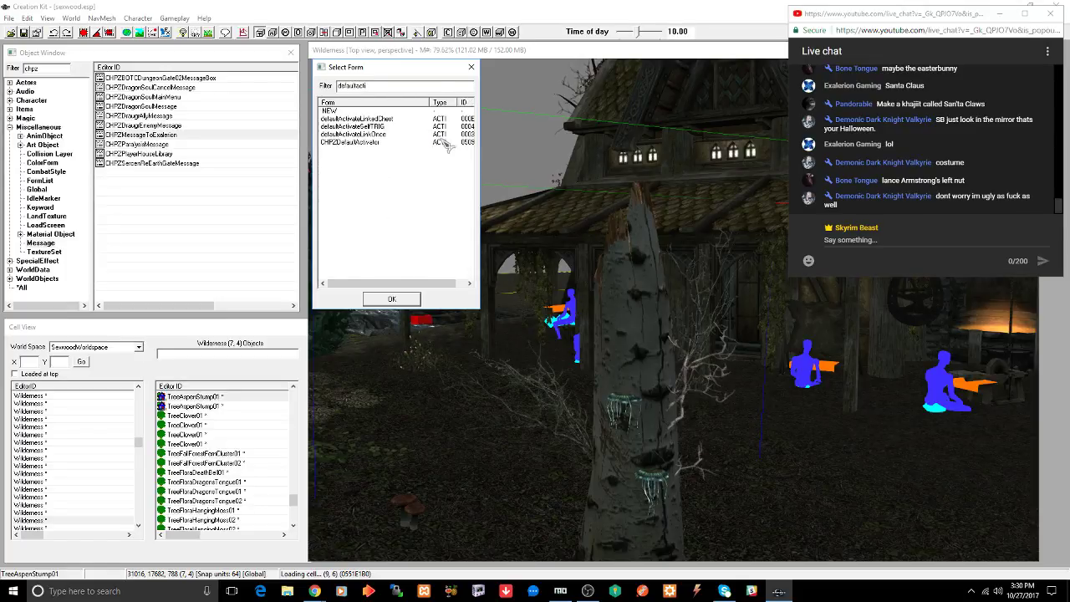
click(349, 126)
click(391, 298)
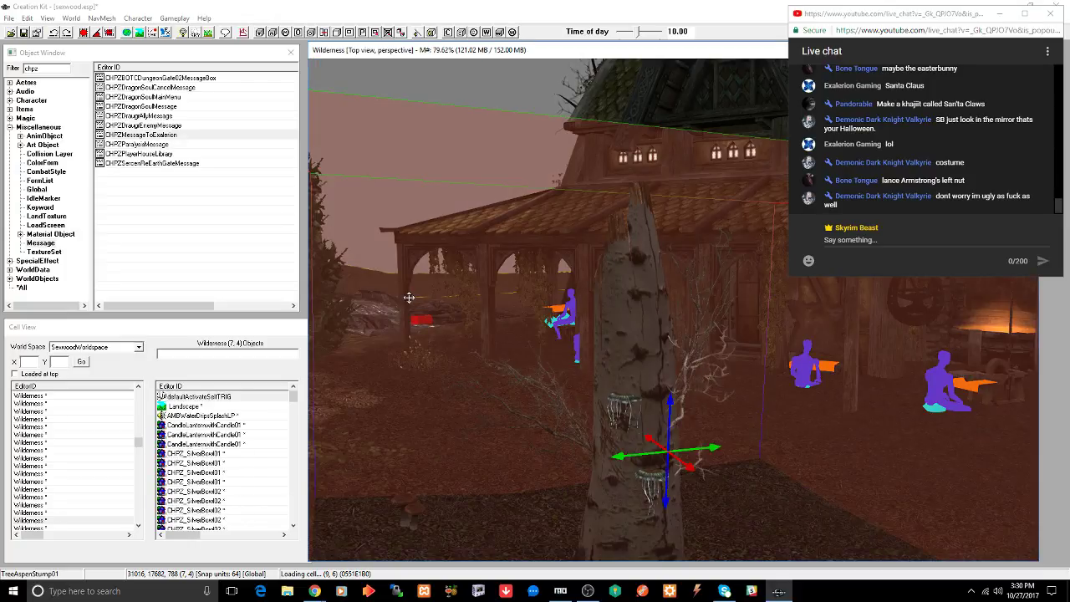
- Rotate the trigger box about its vertical axis to line it up with the front of the blacksmith's house
scroll(537, 282, down, 5)
shift+middle_drag(588, 324, 635, 352)
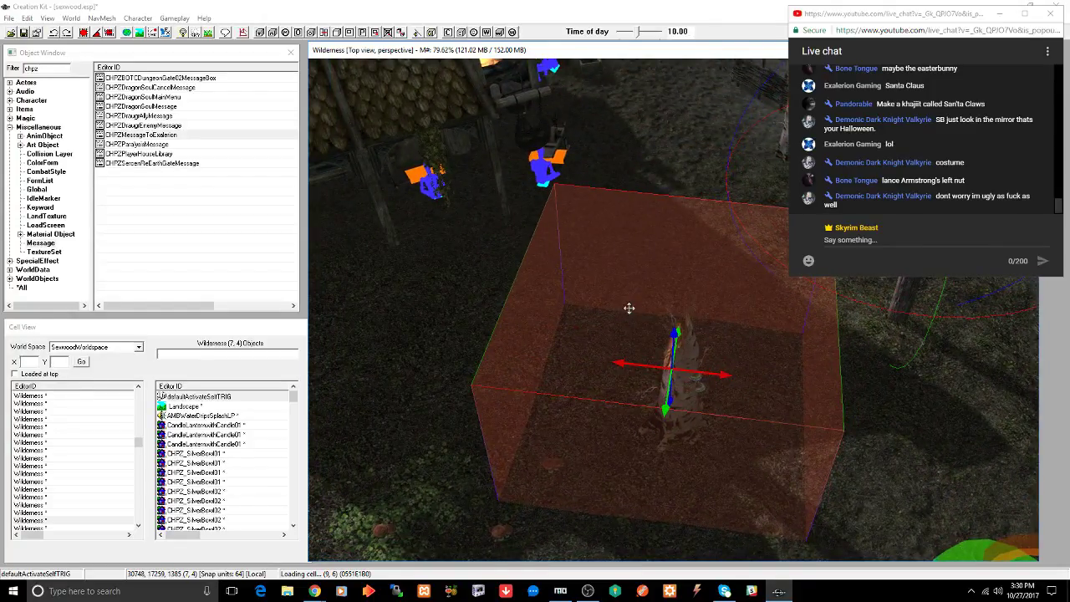
key(e)
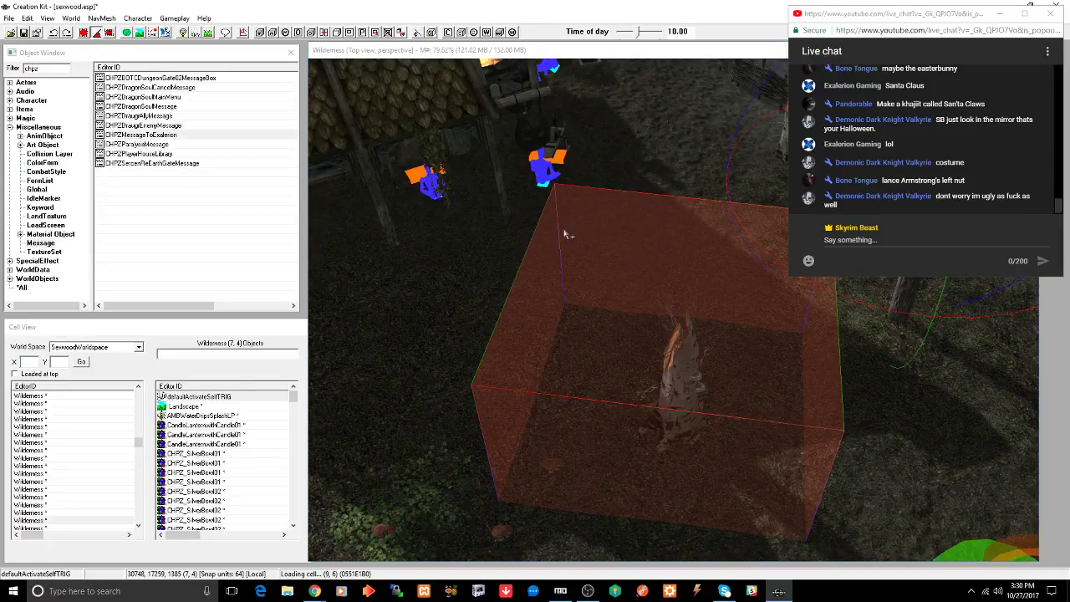
right_drag(606, 250, 652, 250)
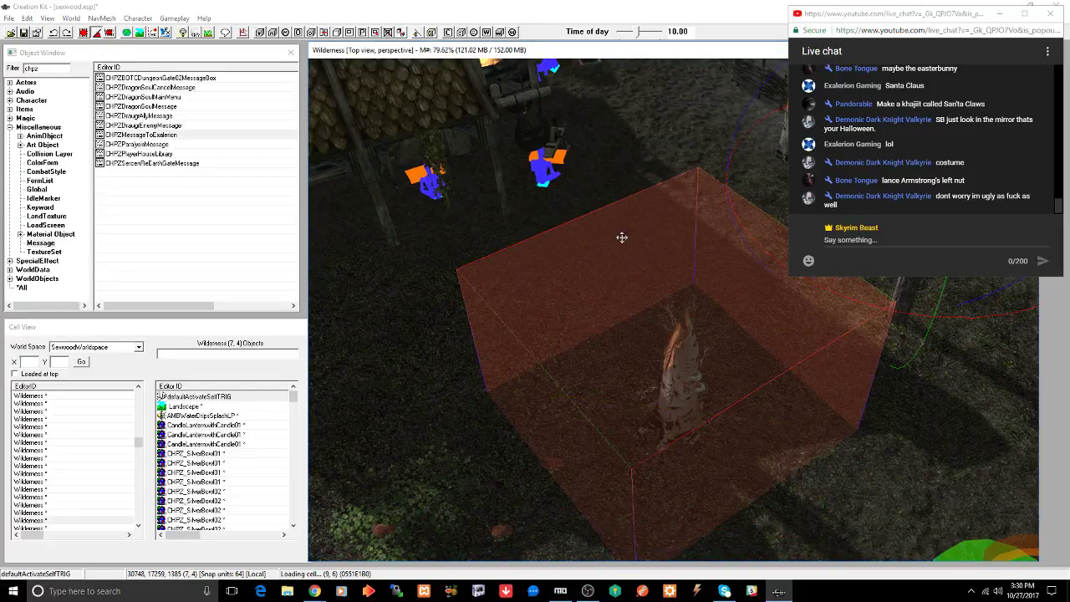
mouse_move(611, 268)
shift+middle_down()
mouse_move(549, 236)
mouse_move(618, 258)
shift+middle_up()
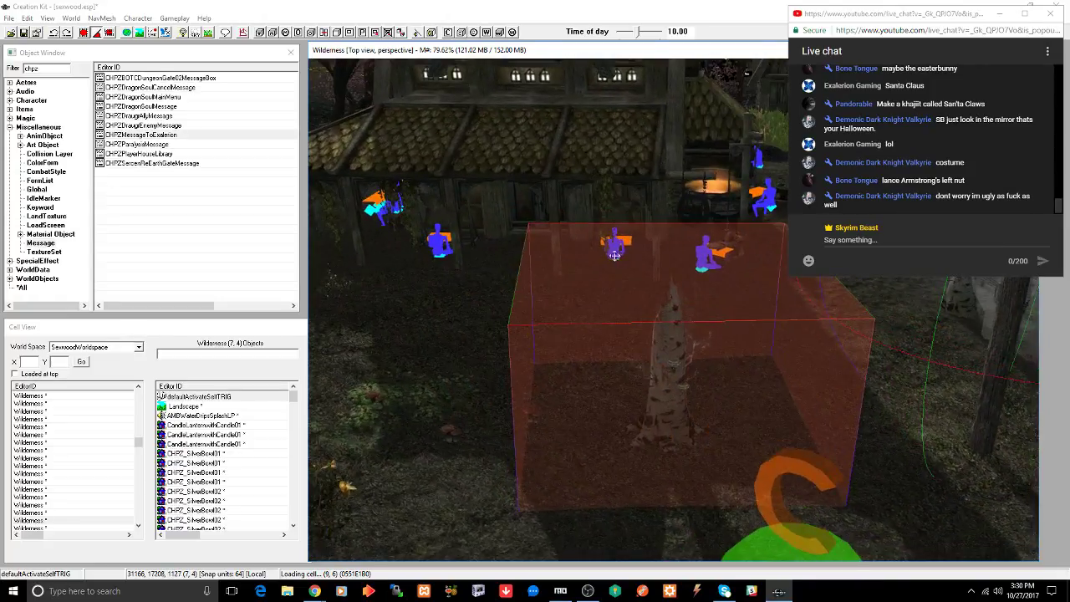
right_drag(617, 259, 623, 258)
- Move the trigger box off the stump onto the open ground in front of the blacksmith's porch
drag(640, 269, 461, 203)
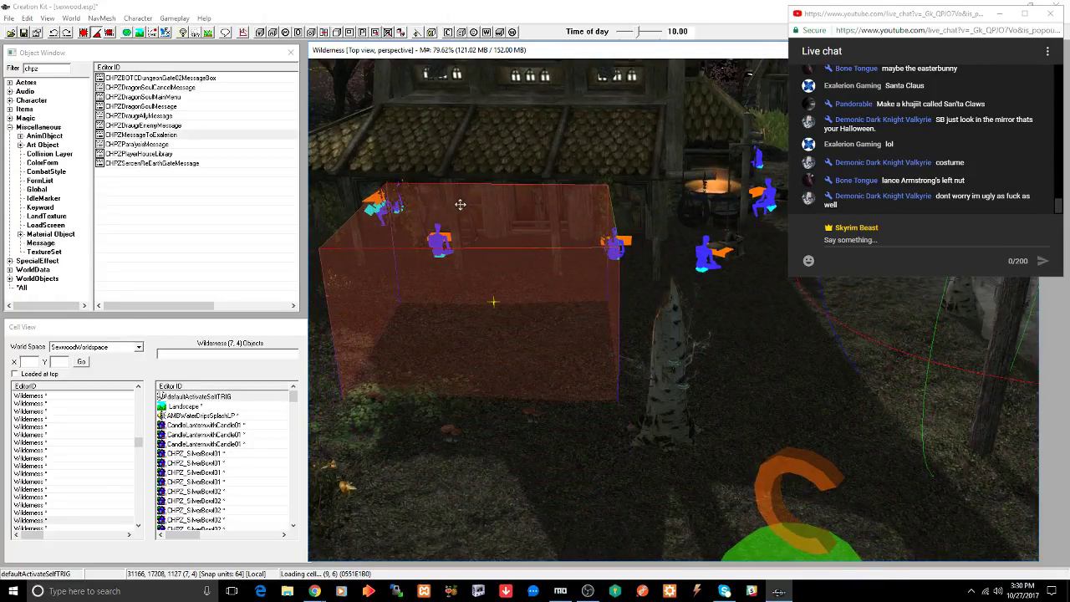
middle_drag(508, 228, 379, 234)
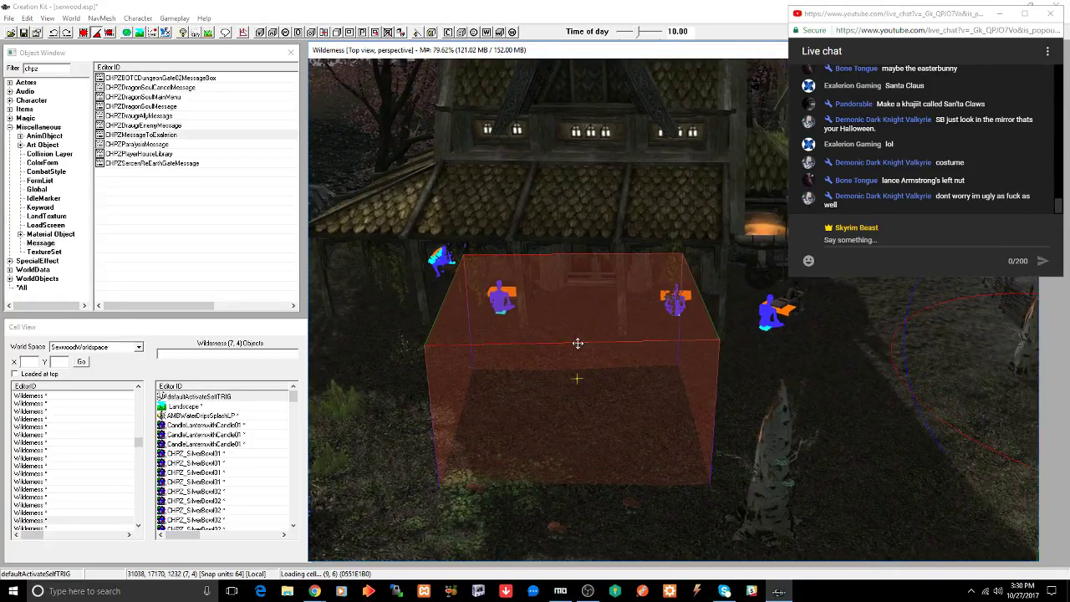
shift+middle_drag(580, 341, 588, 327)
scroll(580, 331, up, 2)
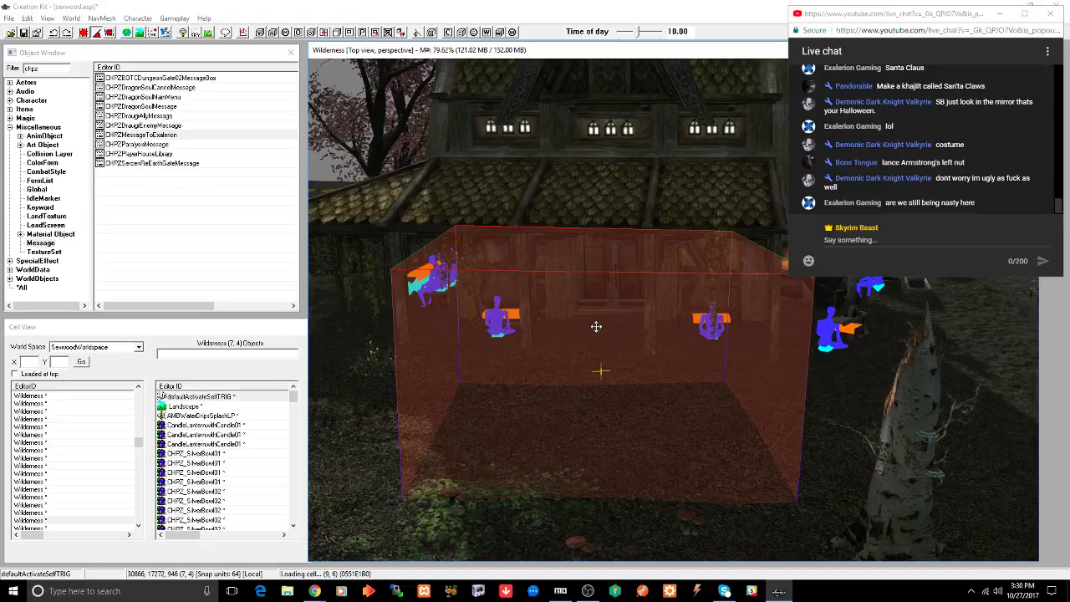
- Resize the trigger box by raising its underside to ground level and narrowing its depth to a shallow strip
key(2)
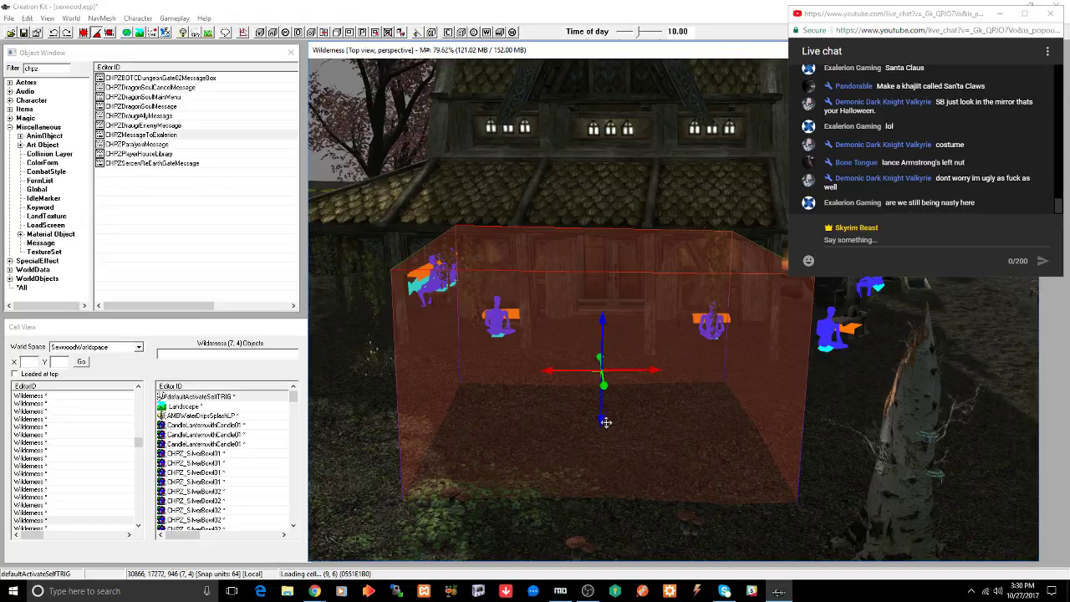
drag(605, 422, 598, 375)
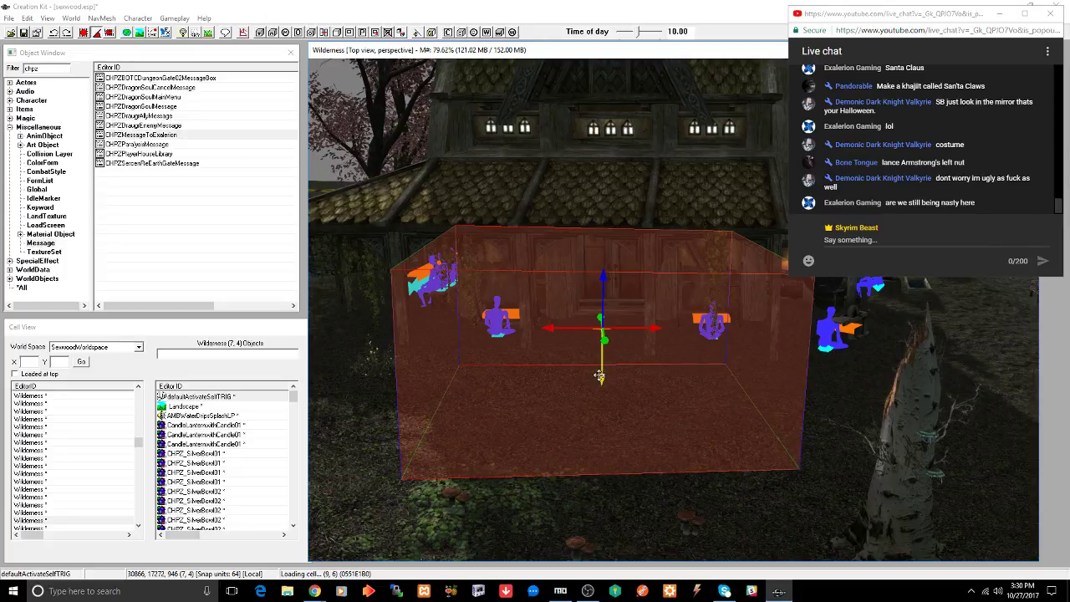
shift+middle_drag(613, 374, 632, 411)
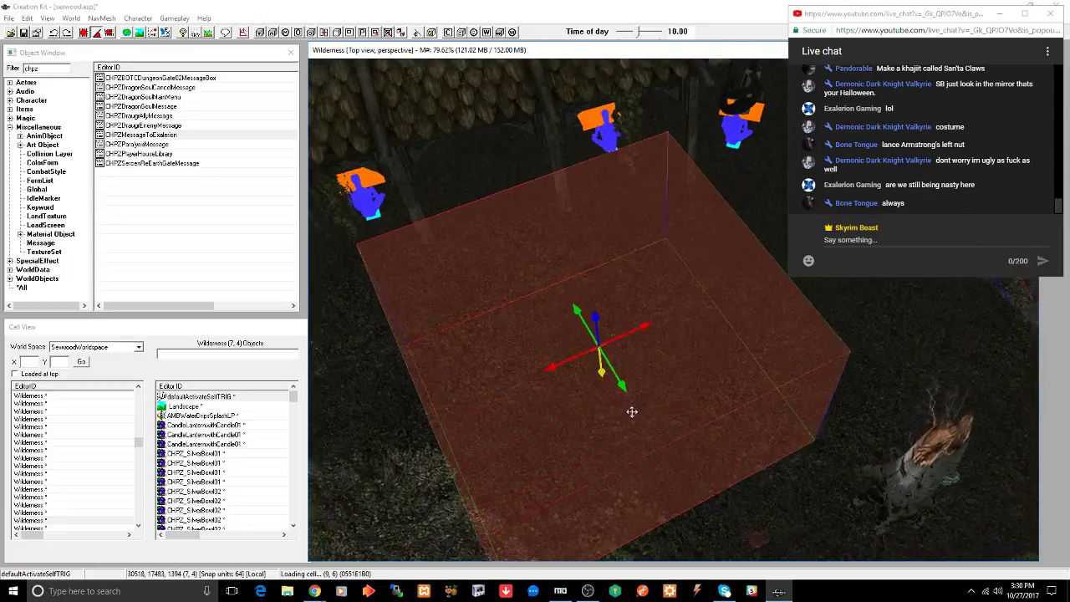
drag(577, 314, 638, 423)
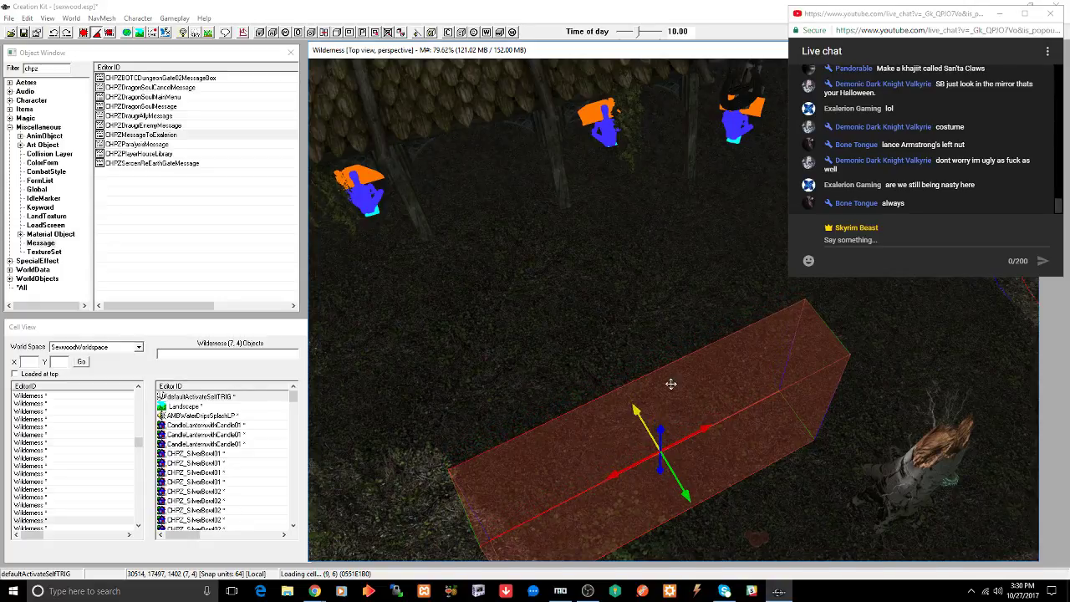
shift+middle_drag(674, 399, 662, 345)
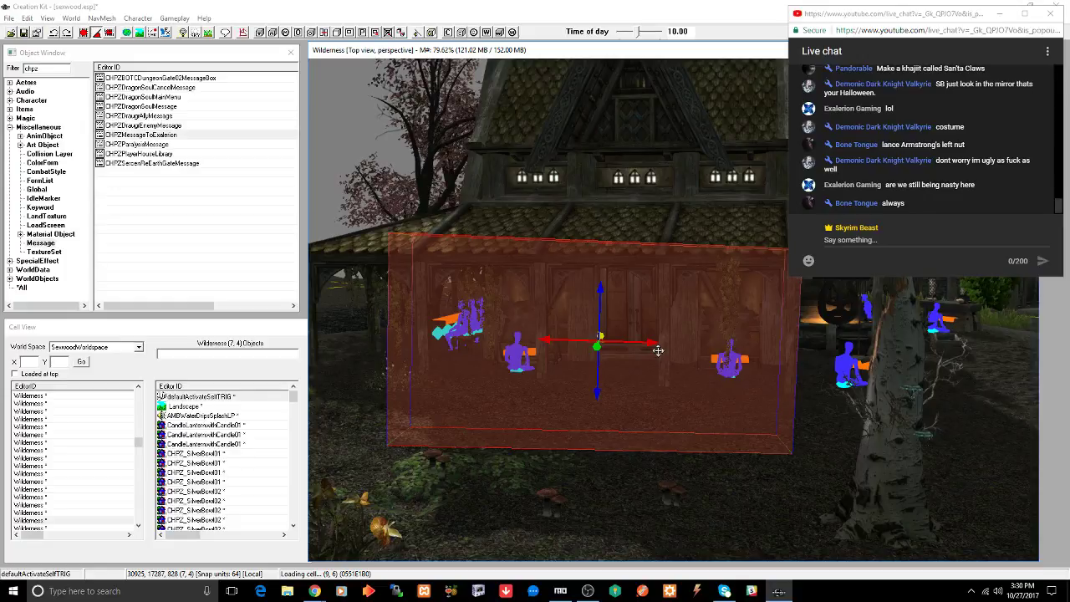
- Add the dlc2defaultshowmessageonactivate script to the trigger box in front of the blacksmith's porch
double_click(673, 314)
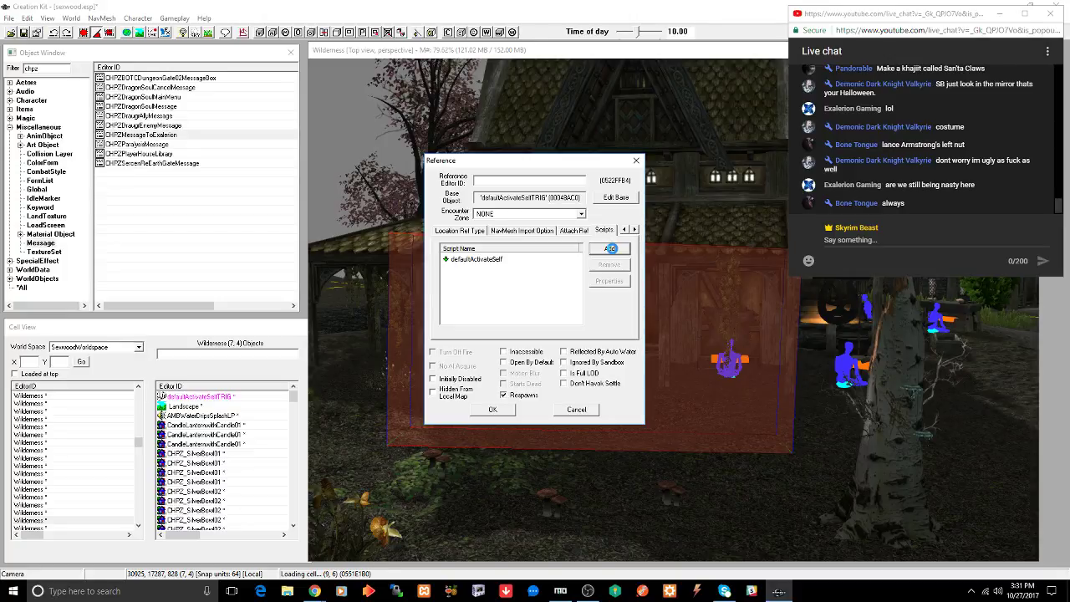
click(610, 249)
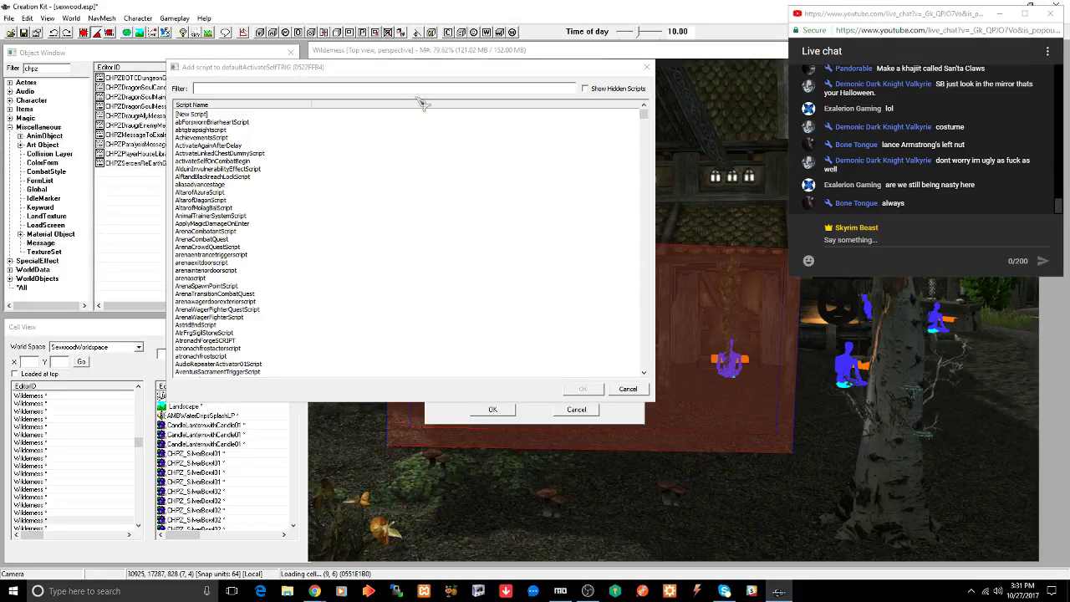
text(d)
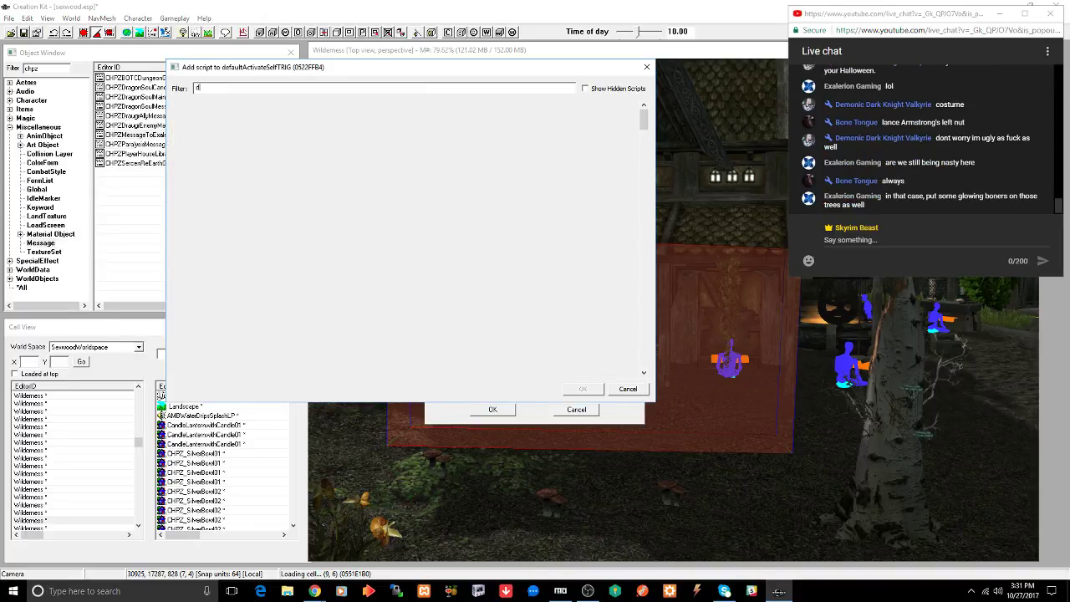
text(lc2)
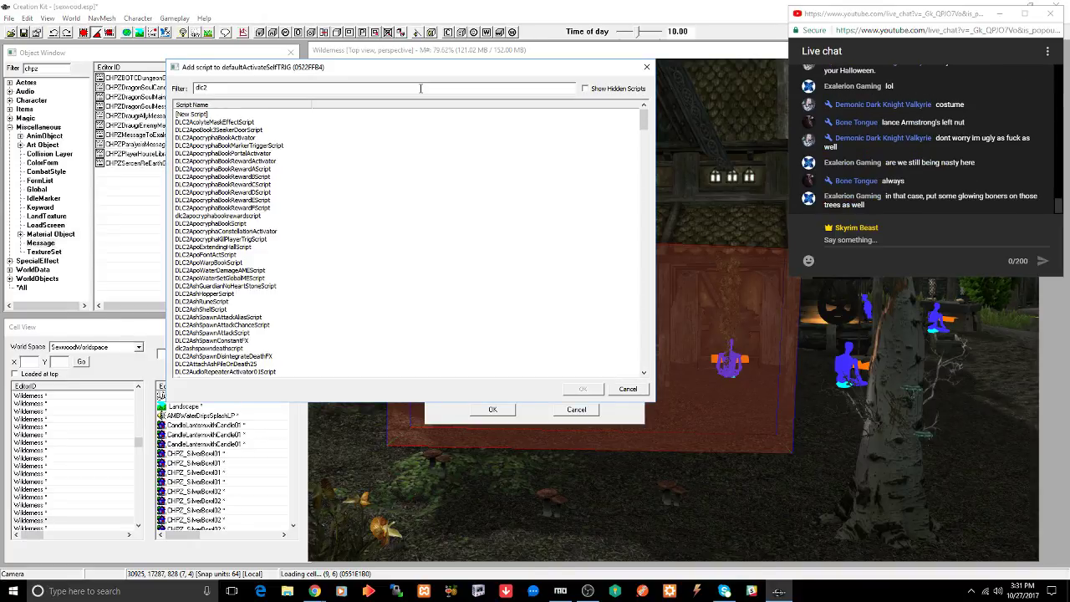
text(*messa)
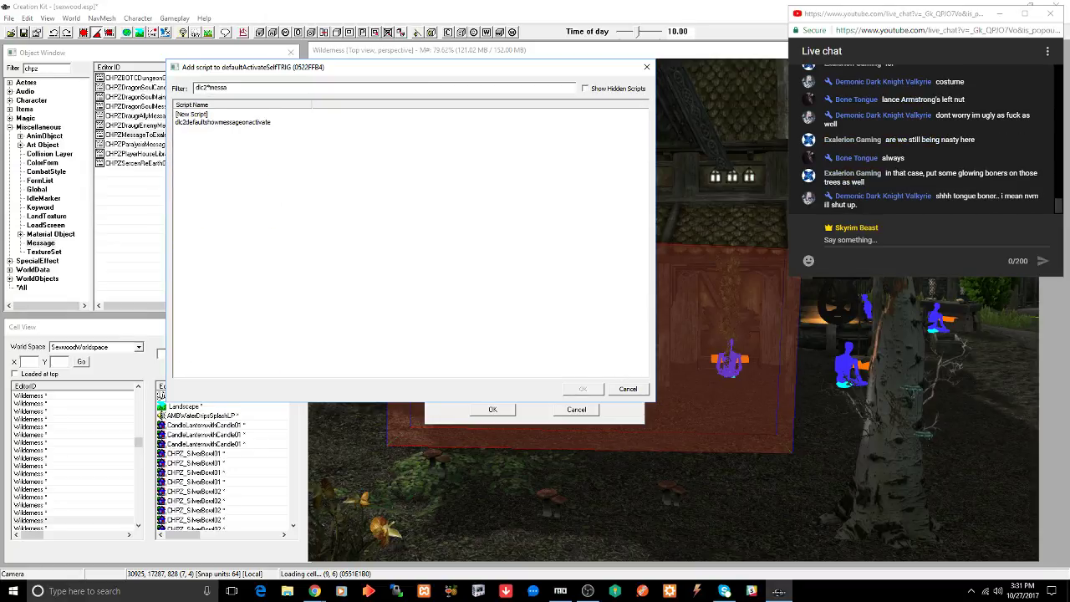
double_click(227, 124)
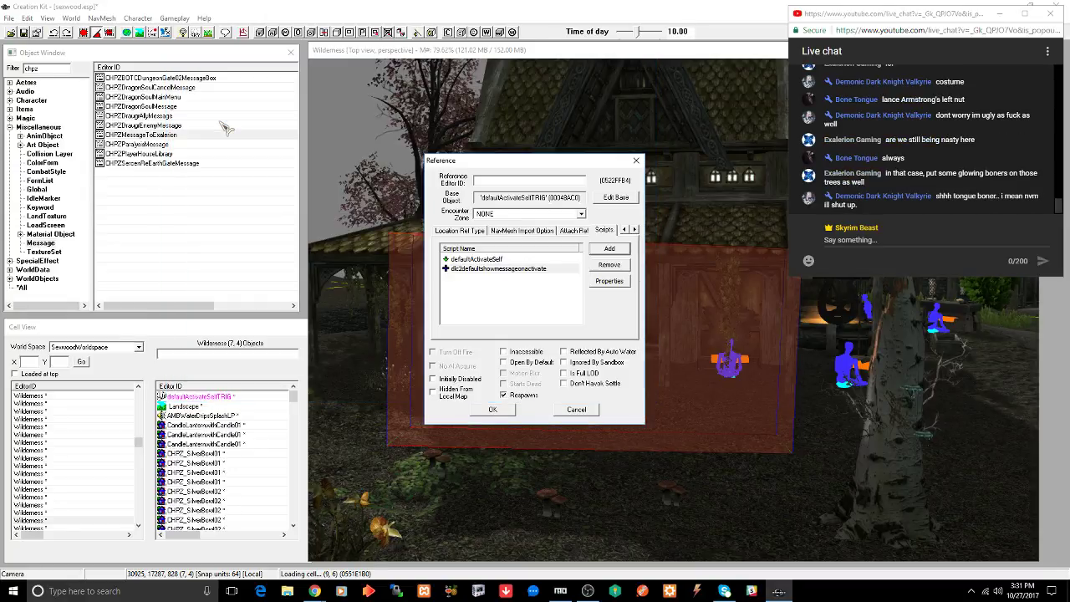
- Set the script's myMessage property to CHPZMessageToExalerion
click(613, 281)
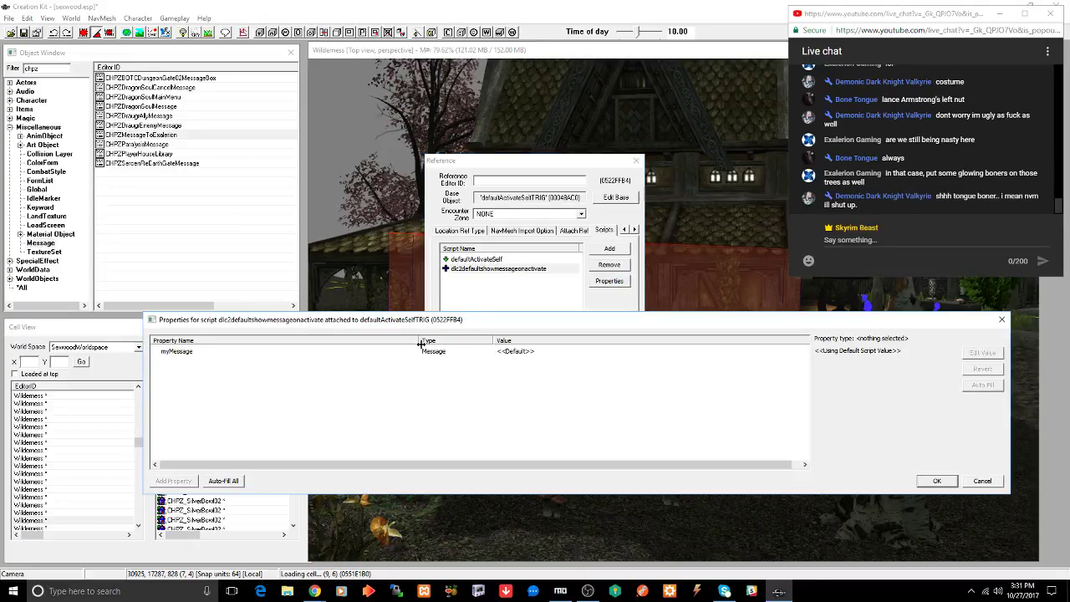
click(429, 351)
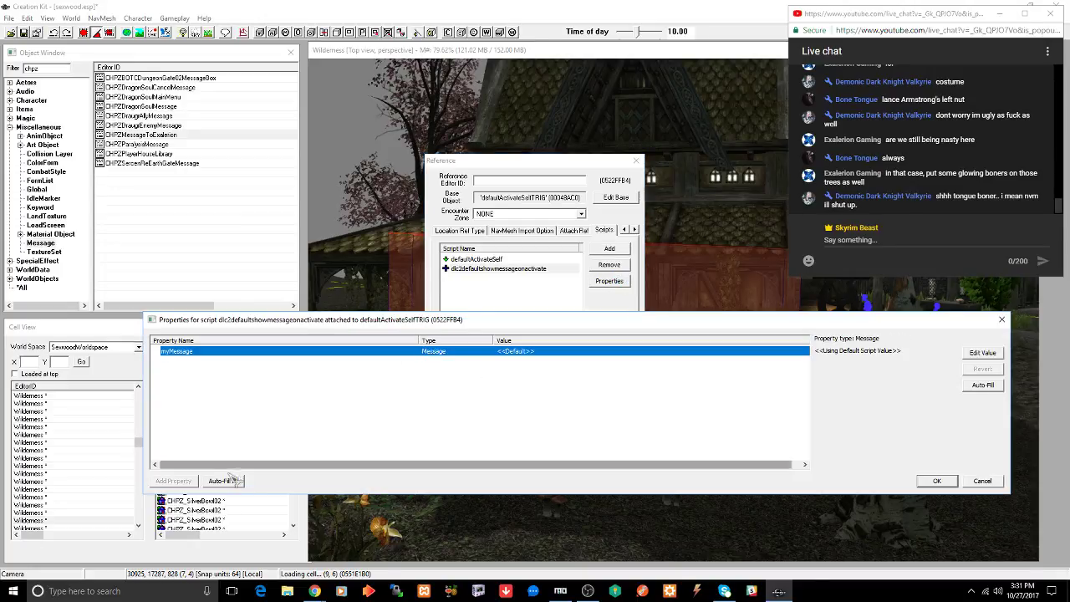
click(982, 353)
click(866, 354)
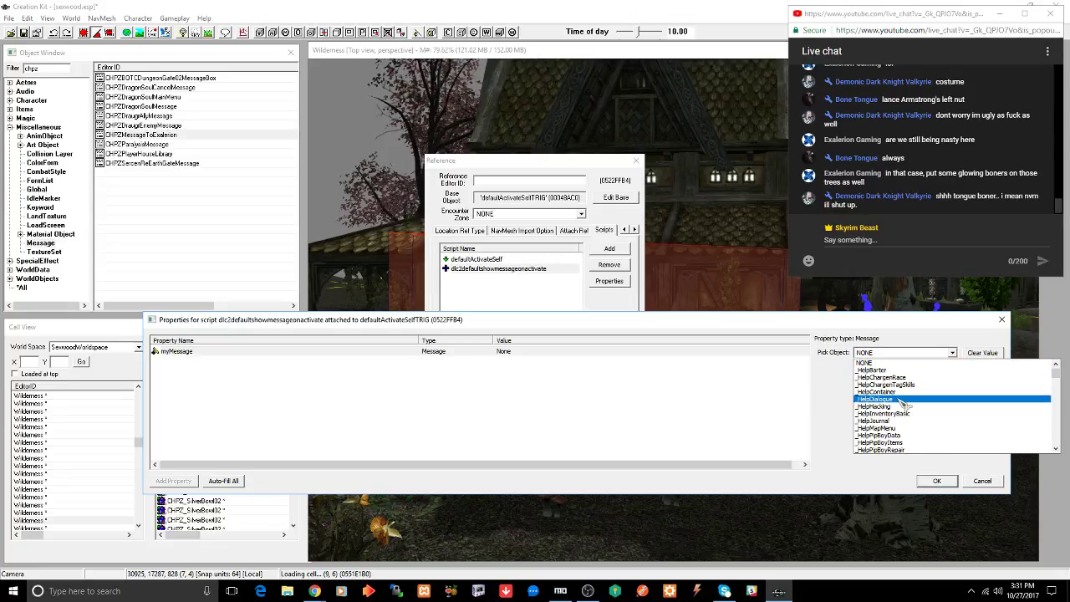
text(chpz)
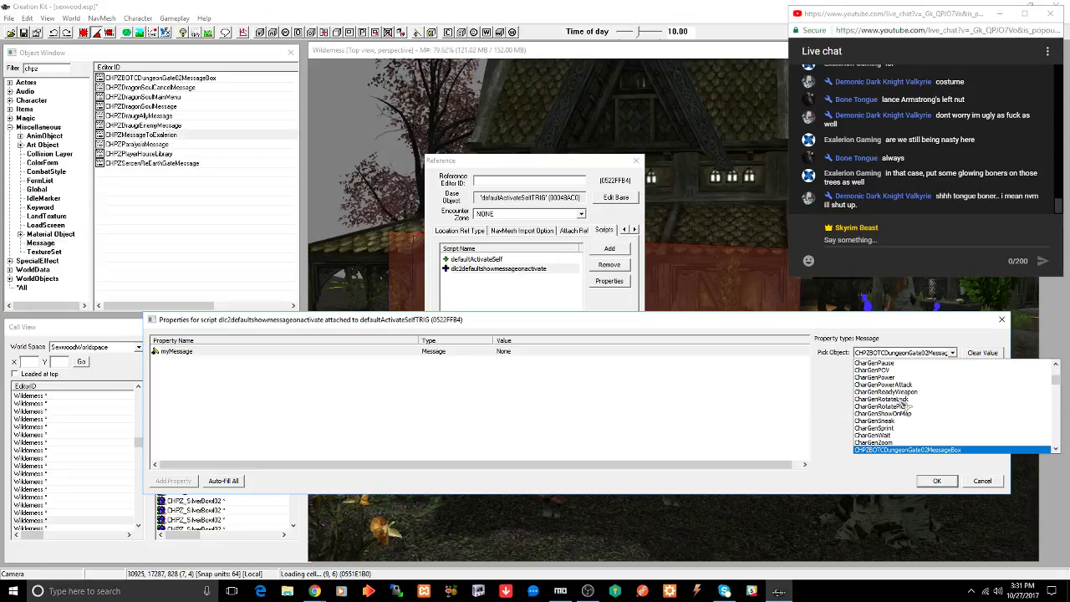
key(Down)
key(Down)
key(Down)
key(Down)
key(Down)
key(Down)
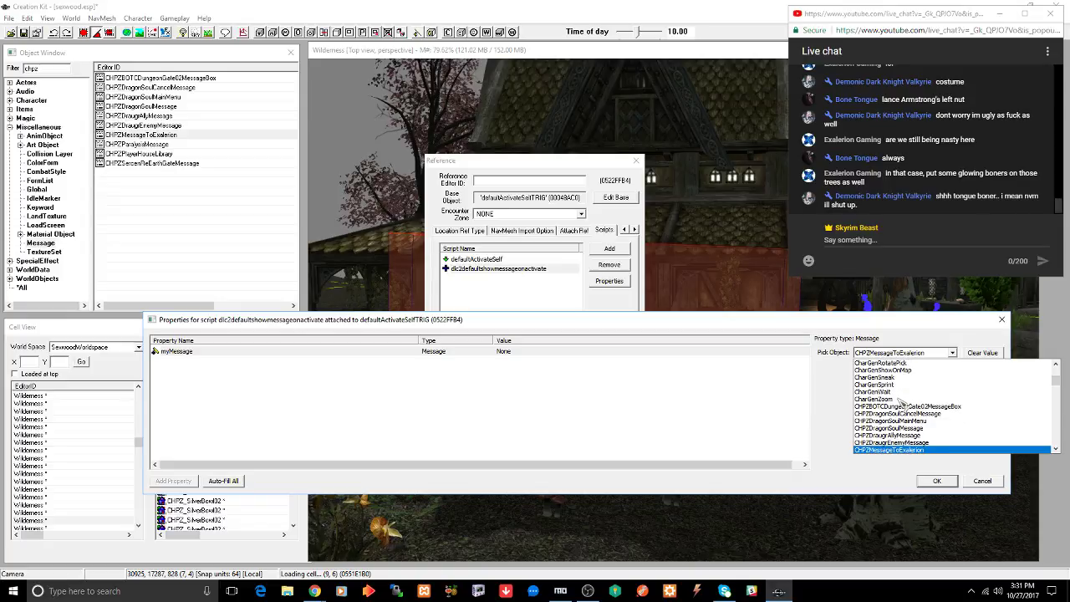
key(Return)
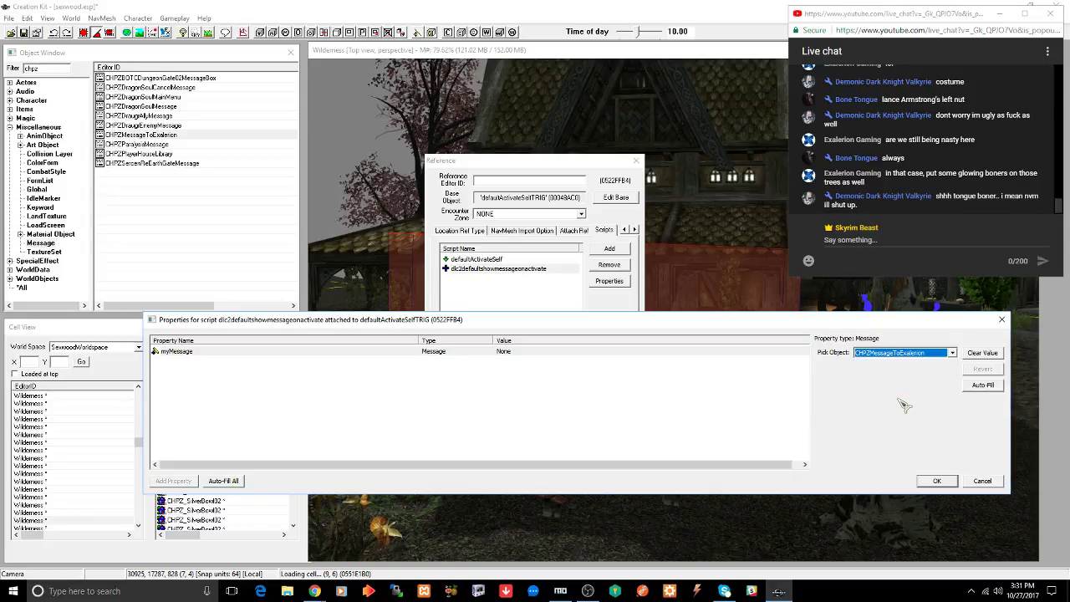
click(948, 481)
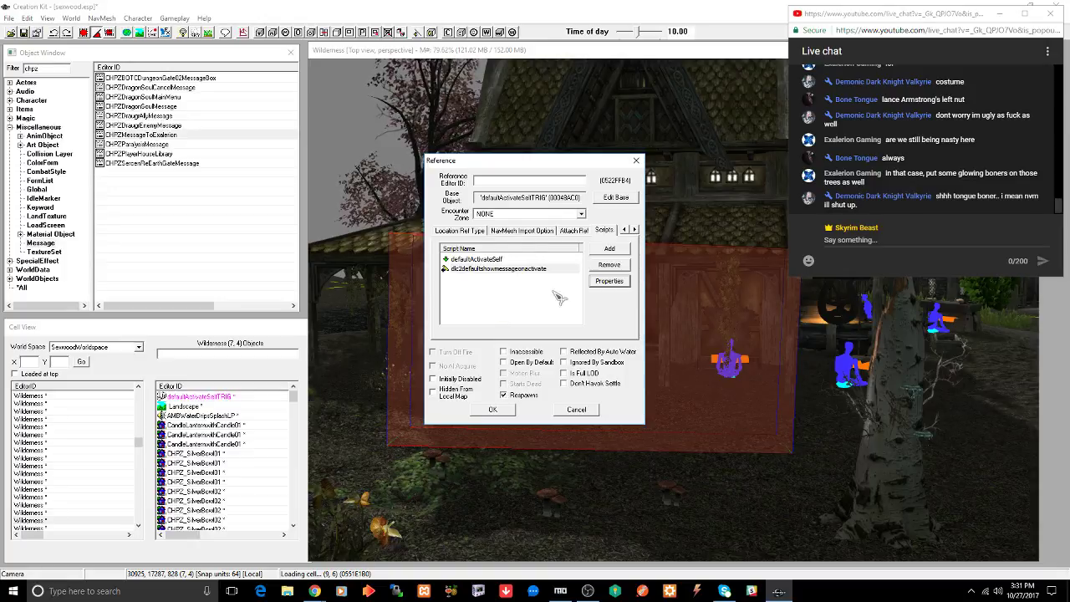
- Set the trigger box's X and Y rotation to 0 and accept the reference changes
click(624, 231)
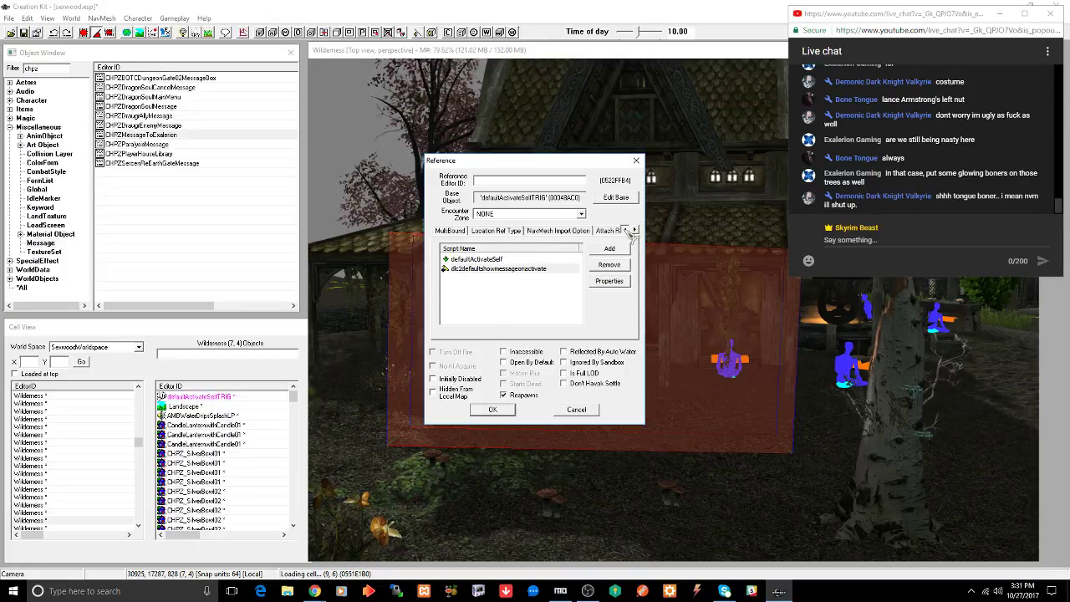
click(624, 230)
click(625, 231)
click(624, 231)
click(625, 231)
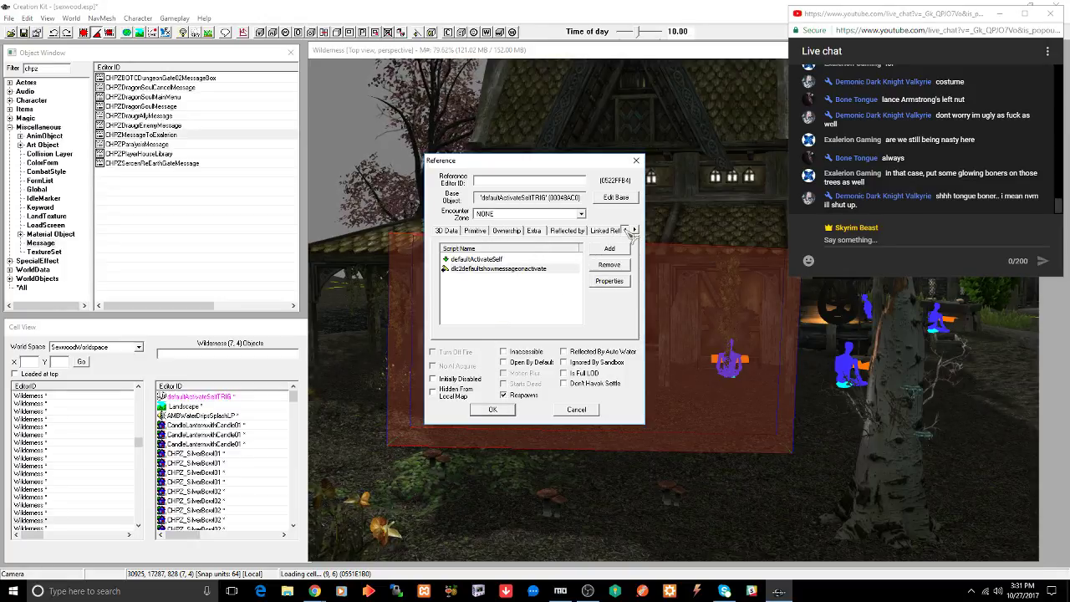
click(448, 232)
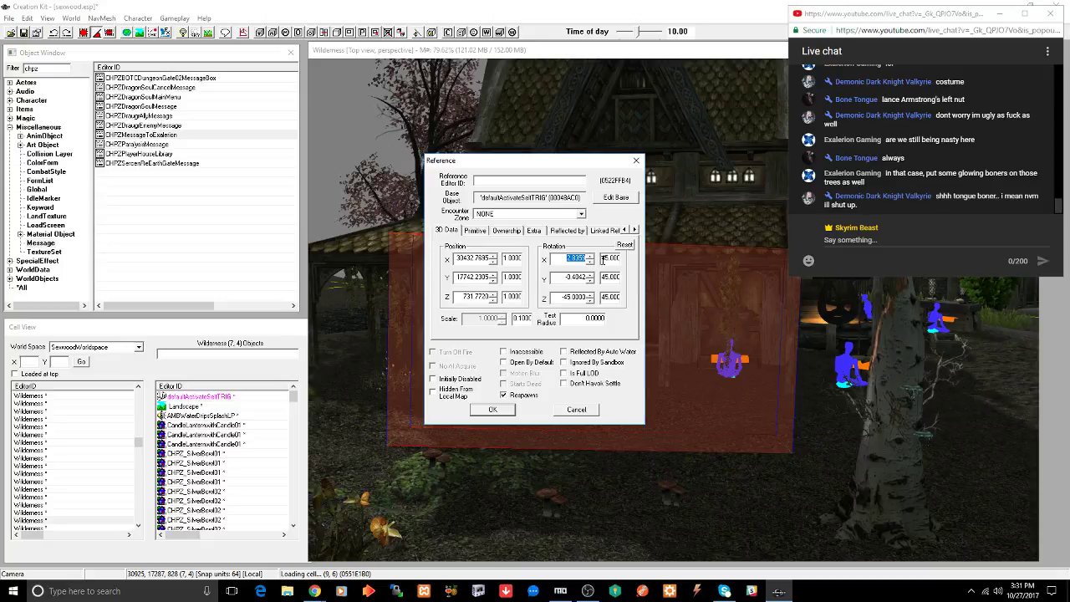
key(Tab)
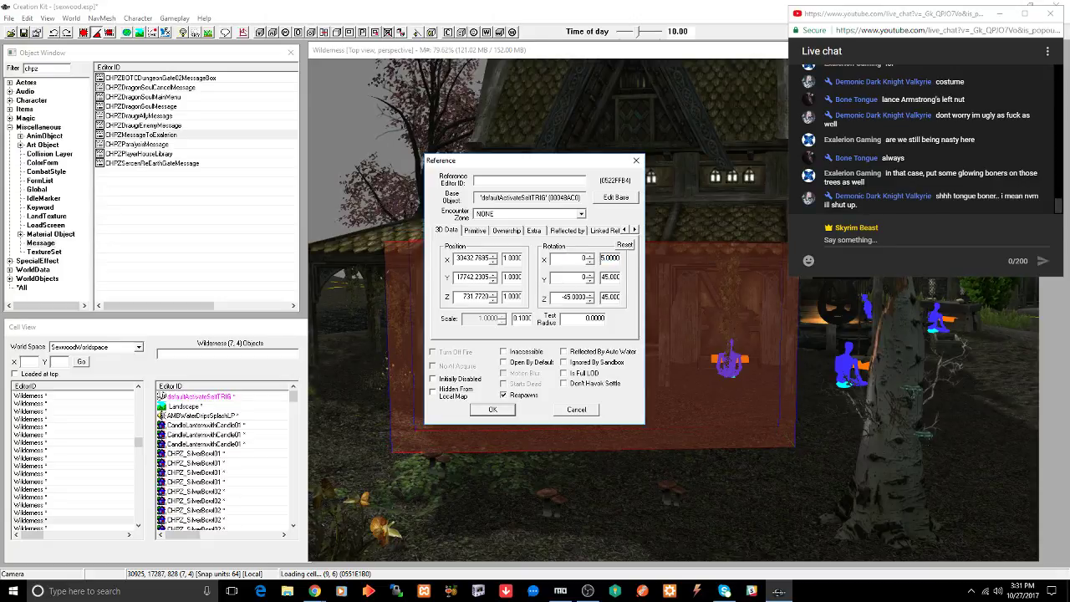
click(490, 410)
- Move the trigger box against the posts of the blacksmith's porch, adjust its height over the entrance, and save the plugin
shift+middle_drag(602, 353, 606, 393)
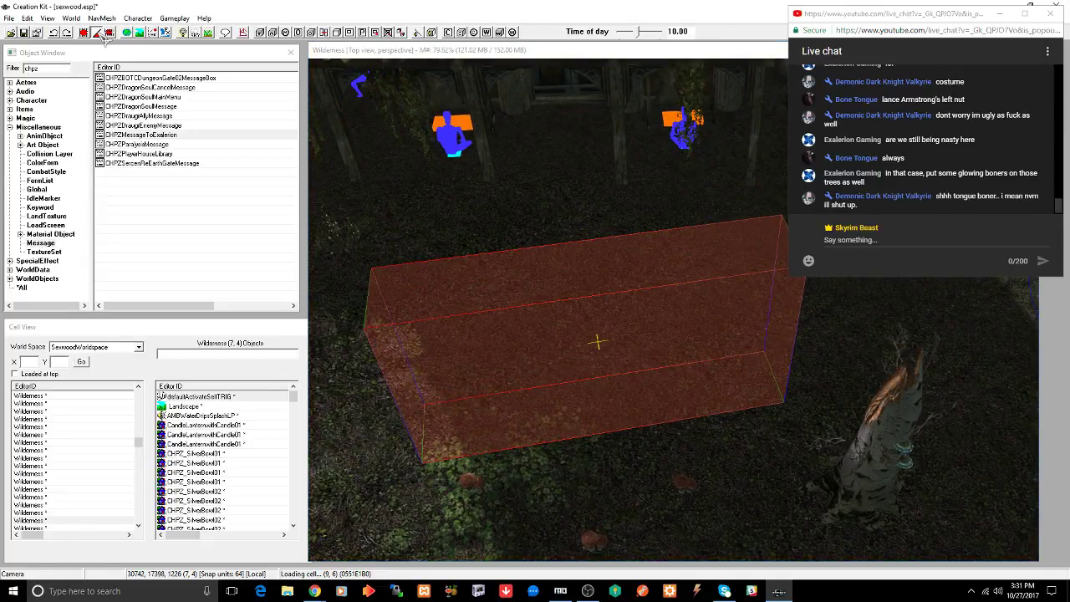
right_drag(554, 308, 571, 307)
drag(571, 308, 525, 78)
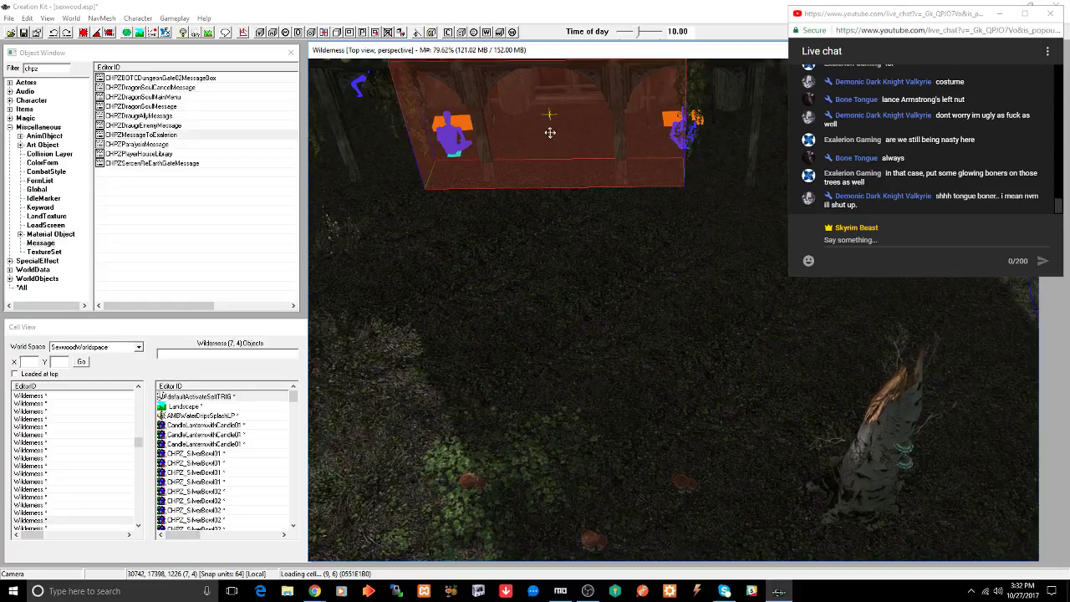
key(z)
mouse_move(550, 132)
mouse_down()
mouse_move(552, 163)
mouse_move(552, 147)
mouse_up()
scroll(567, 173, up, 3)
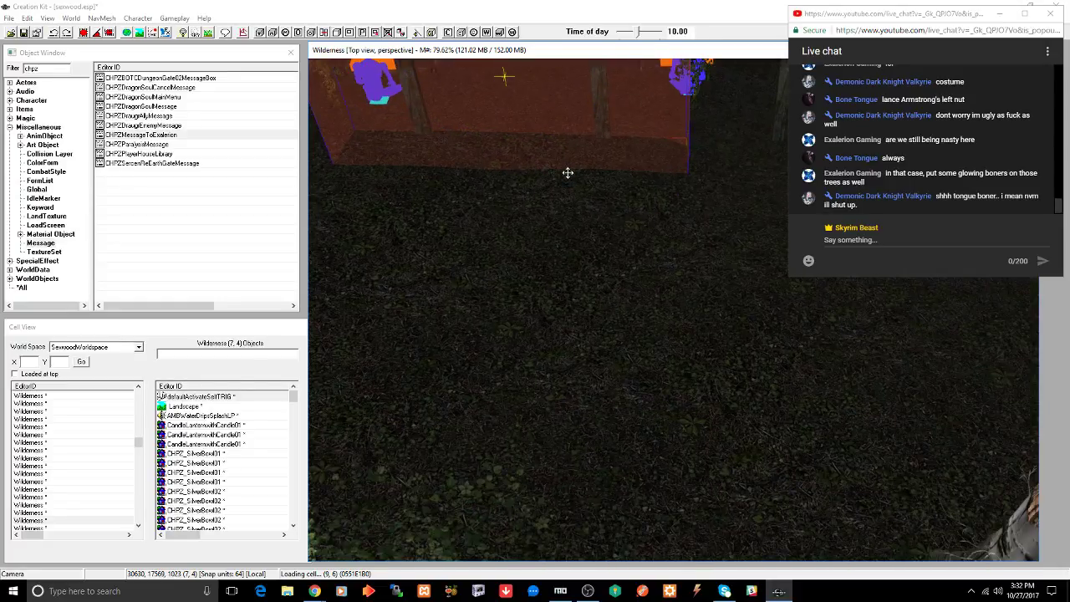
middle_drag(565, 176, 559, 201)
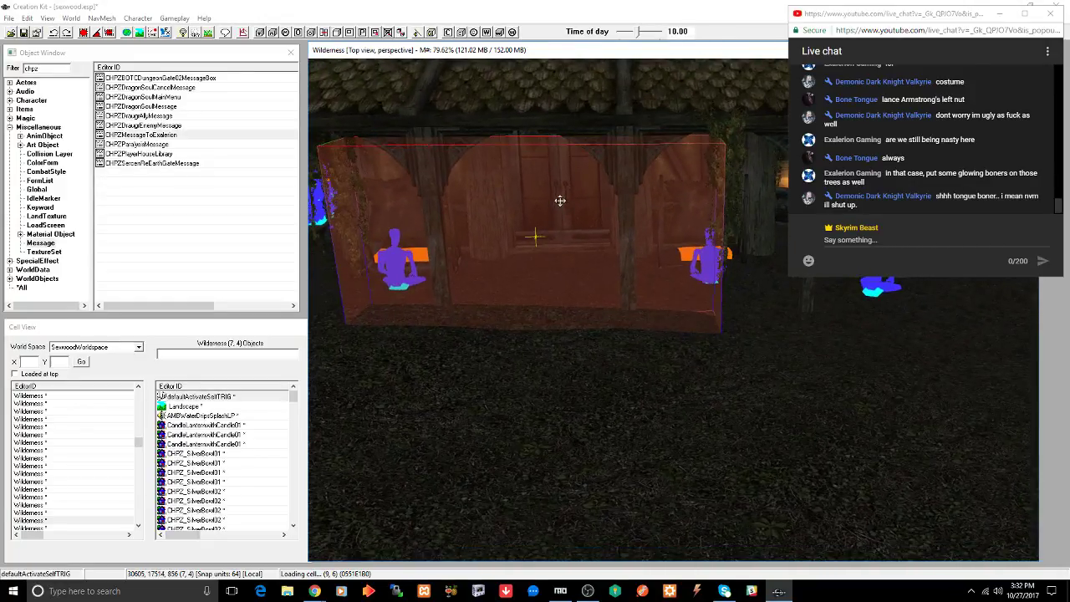
key(ctrl+s)
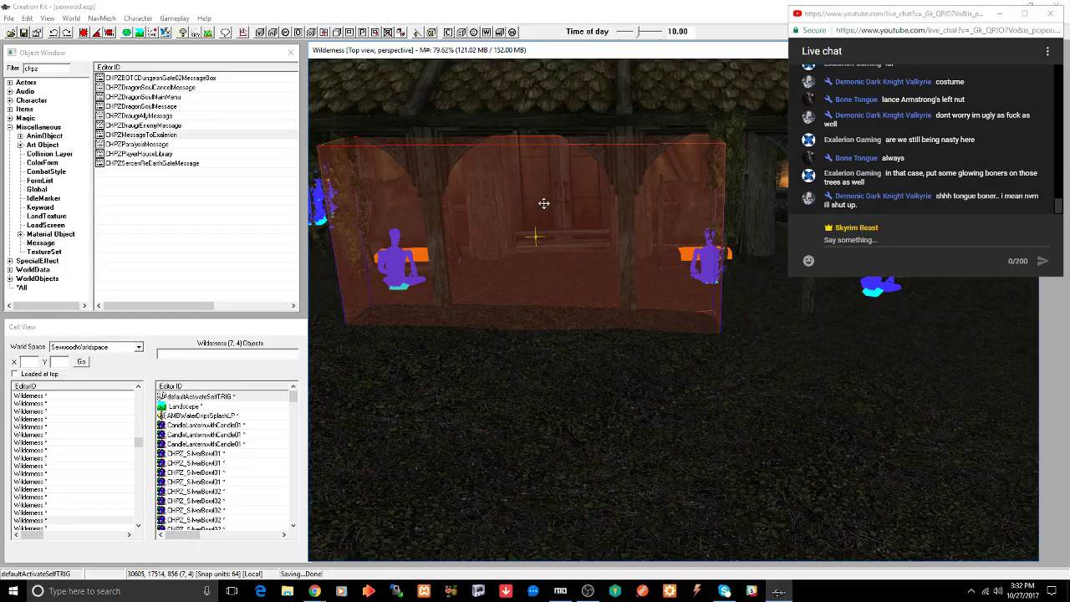
- Cross the village to the house with the dragon on its roof and enter its interior cell through the door marker
shift+middle_drag(529, 224, 571, 398)
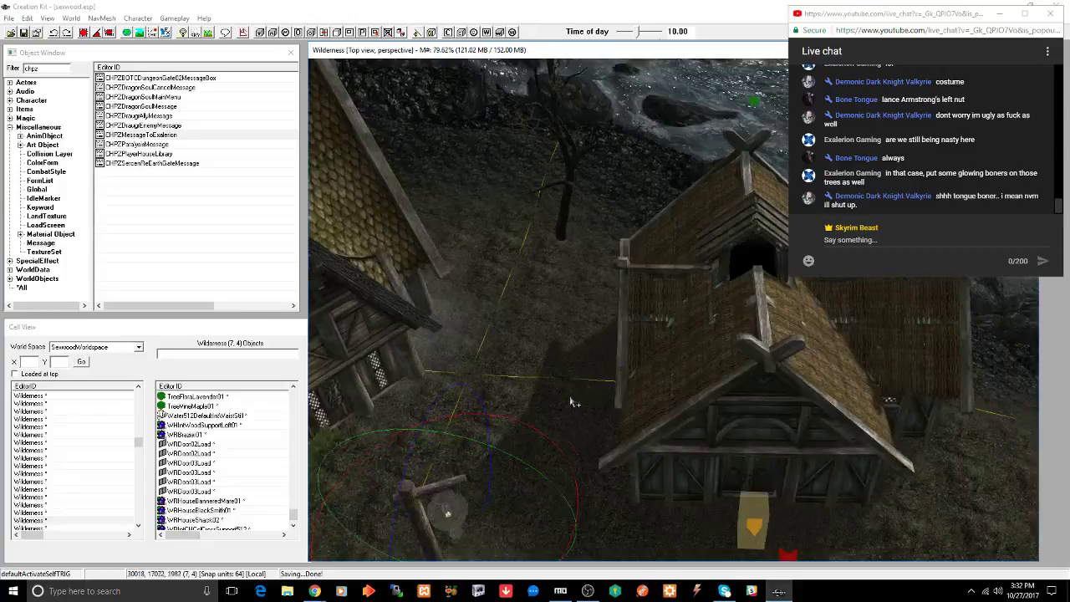
scroll(569, 397, down, 5)
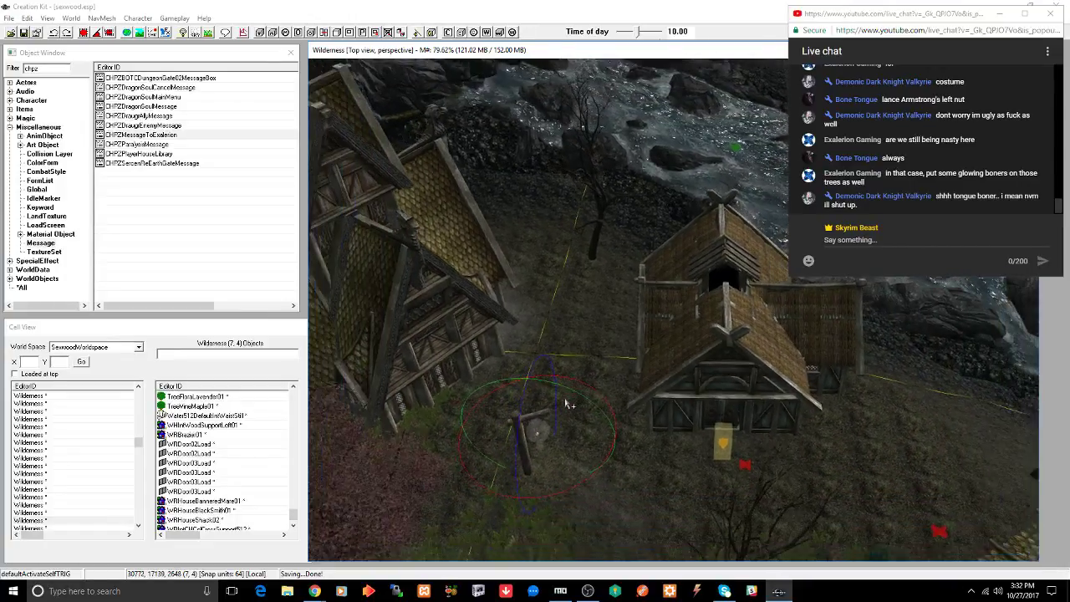
click(565, 404)
scroll(566, 404, down, 4)
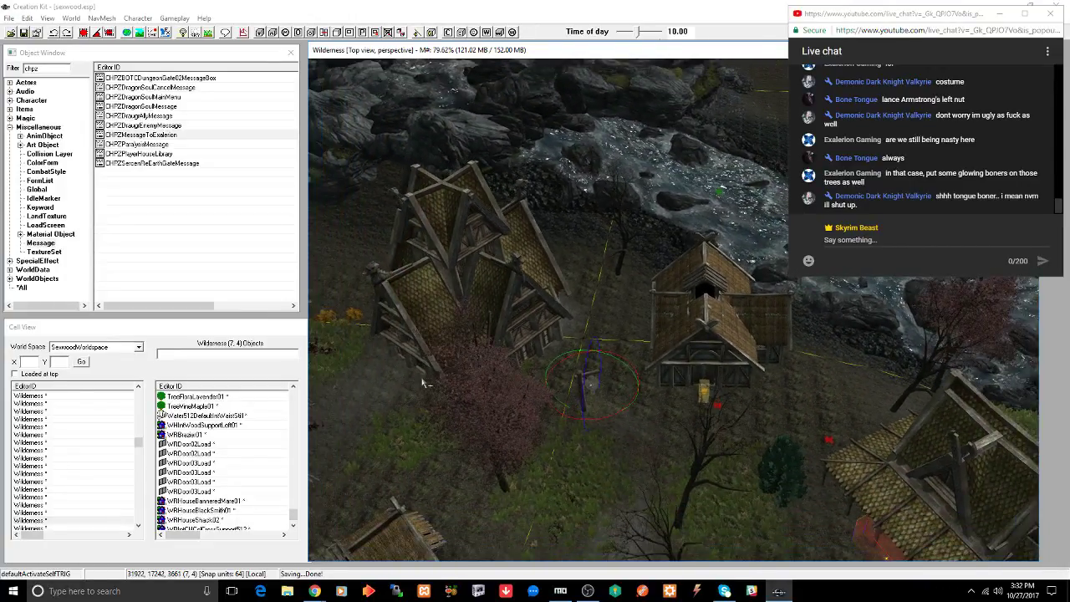
middle_drag(424, 383, 518, 159)
middle_drag(603, 422, 752, 447)
middle_drag(526, 411, 375, 329)
scroll(604, 367, down, 5)
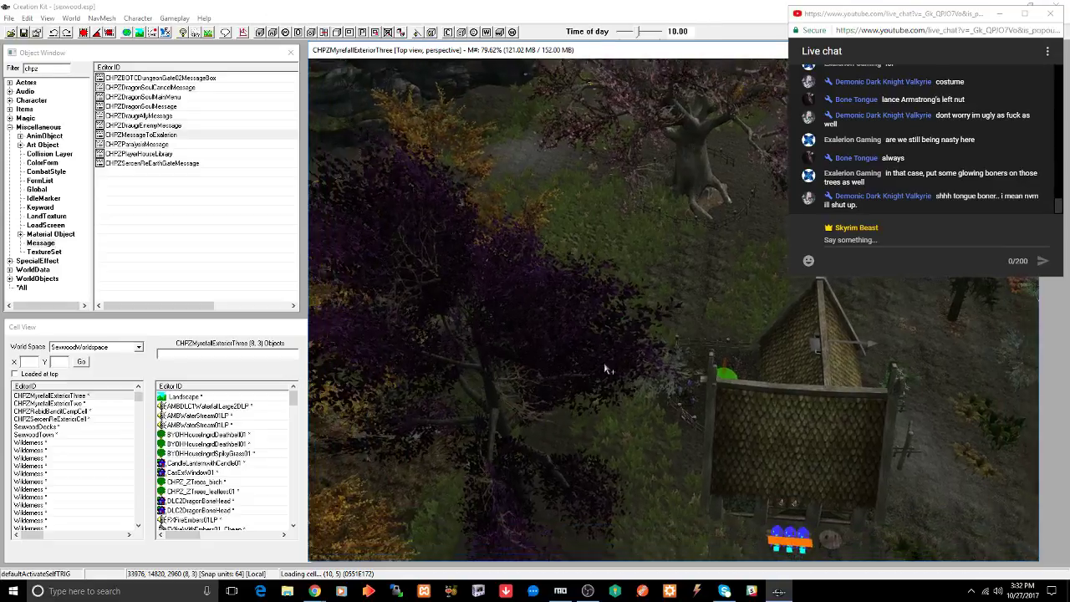
scroll(605, 368, down, 5)
middle_drag(795, 372, 617, 268)
middle_drag(598, 370, 744, 355)
double_click(721, 361)
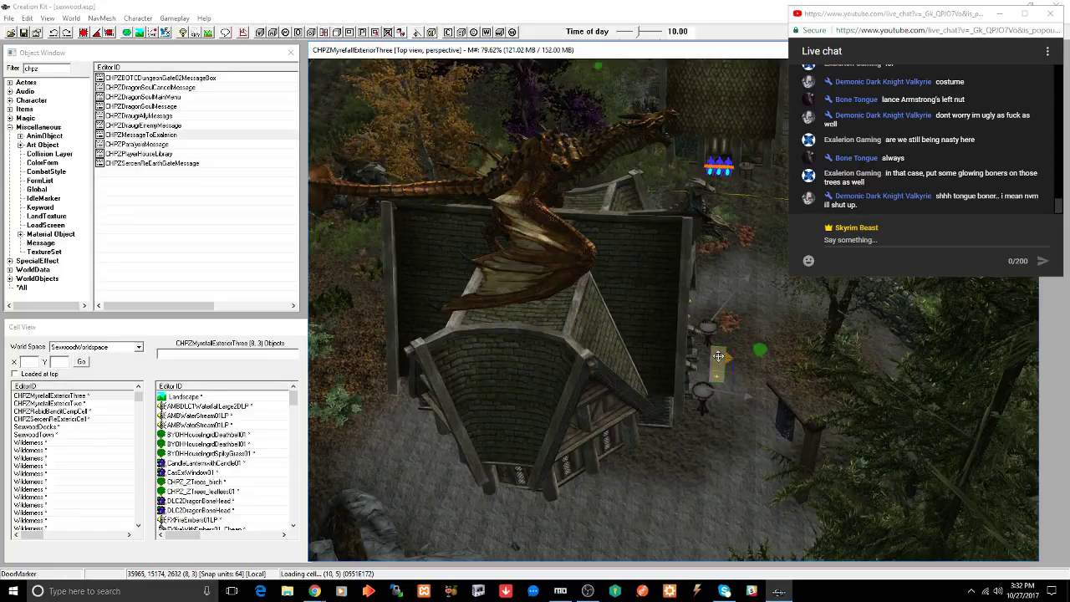
click(590, 330)
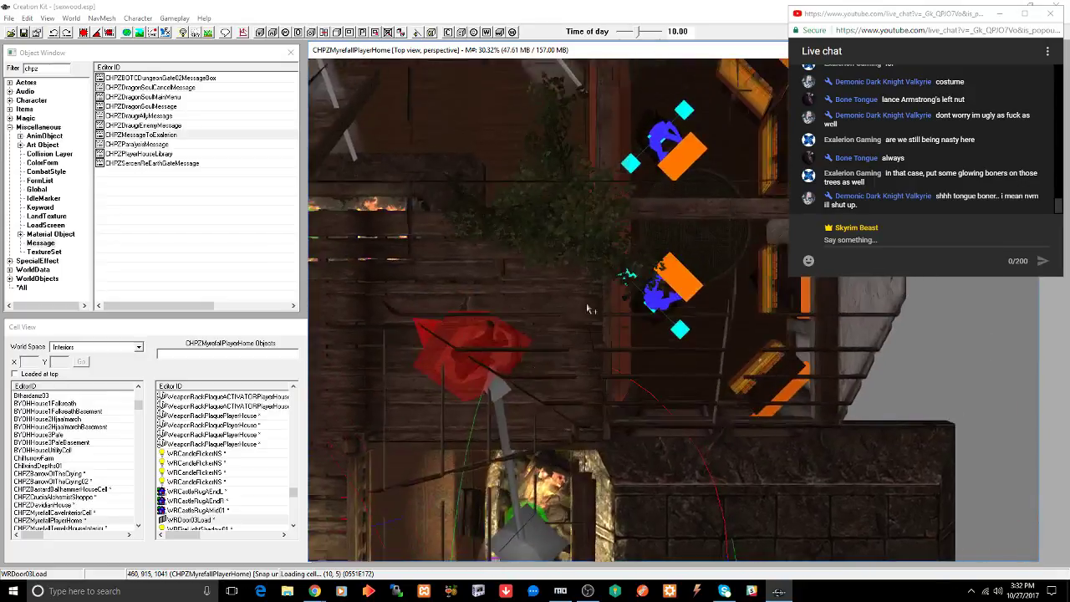
- Examine the primitive settings of the defaultActivateSelfTRIG box inside the player home for reference
double_click(521, 306)
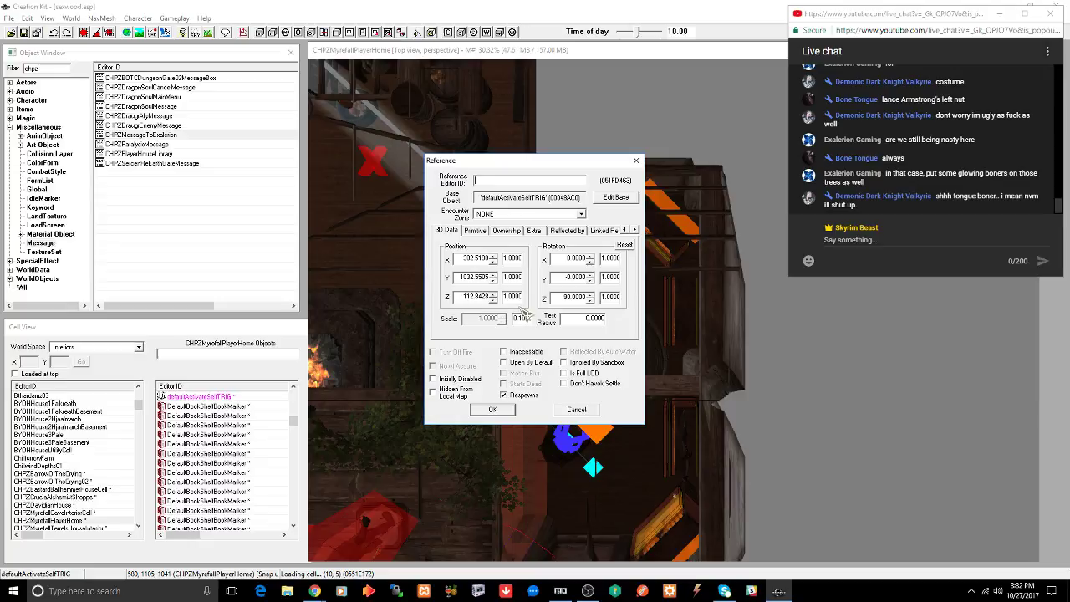
click(475, 231)
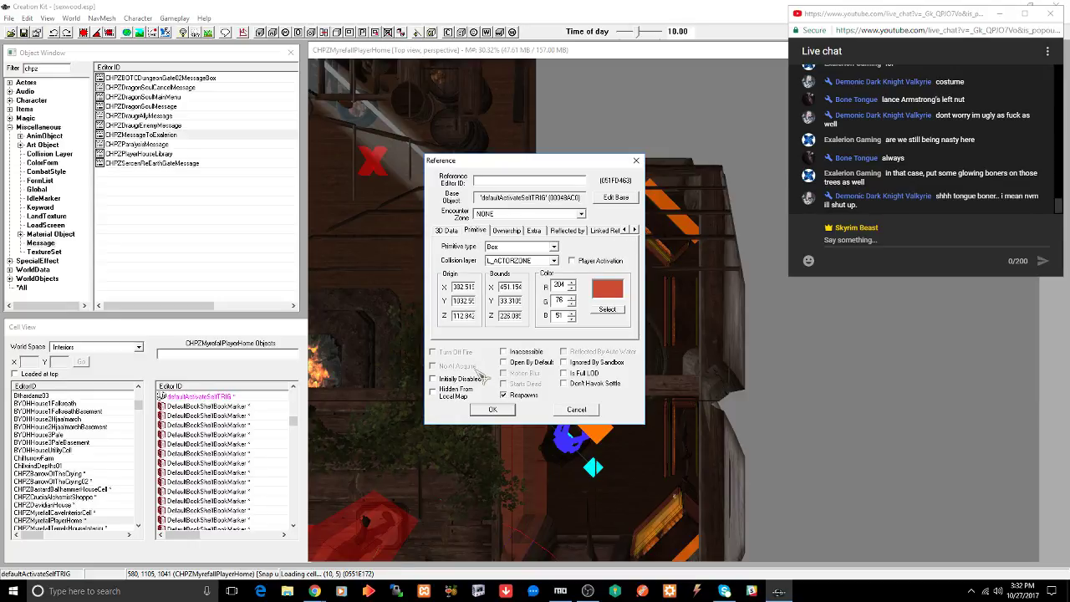
click(588, 412)
click(588, 410)
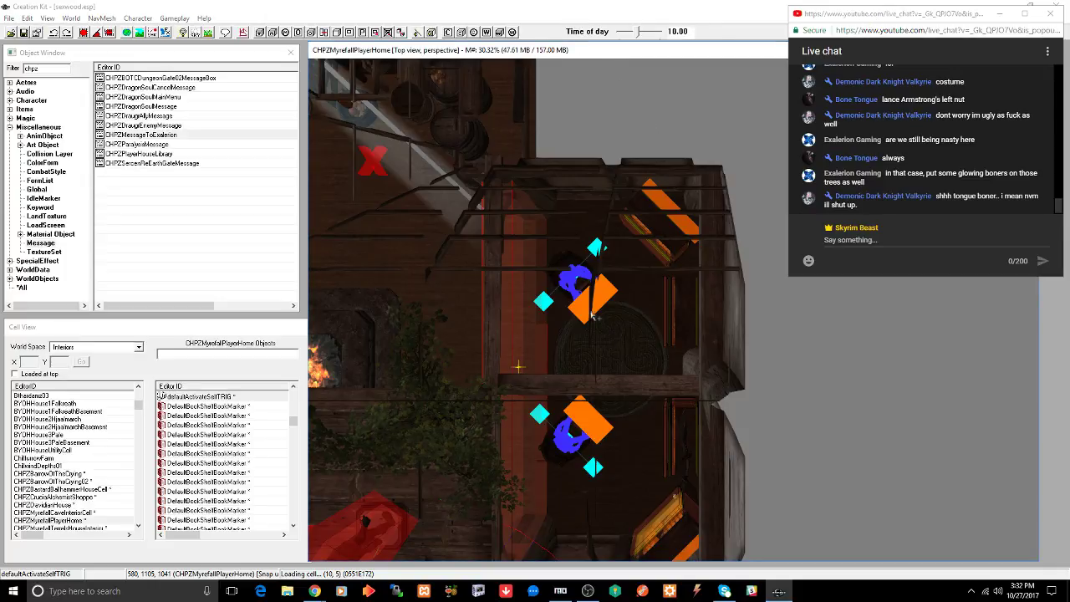
- Save the plugin and close the Creation Kit, moving the live chat window out of the way
click(608, 292)
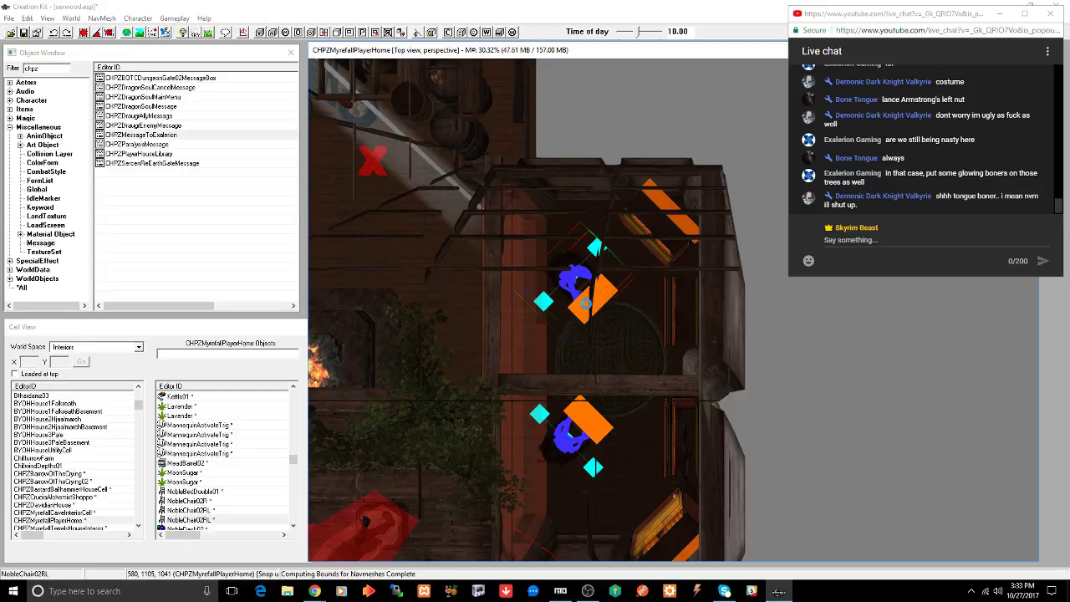
key(ctrl+s)
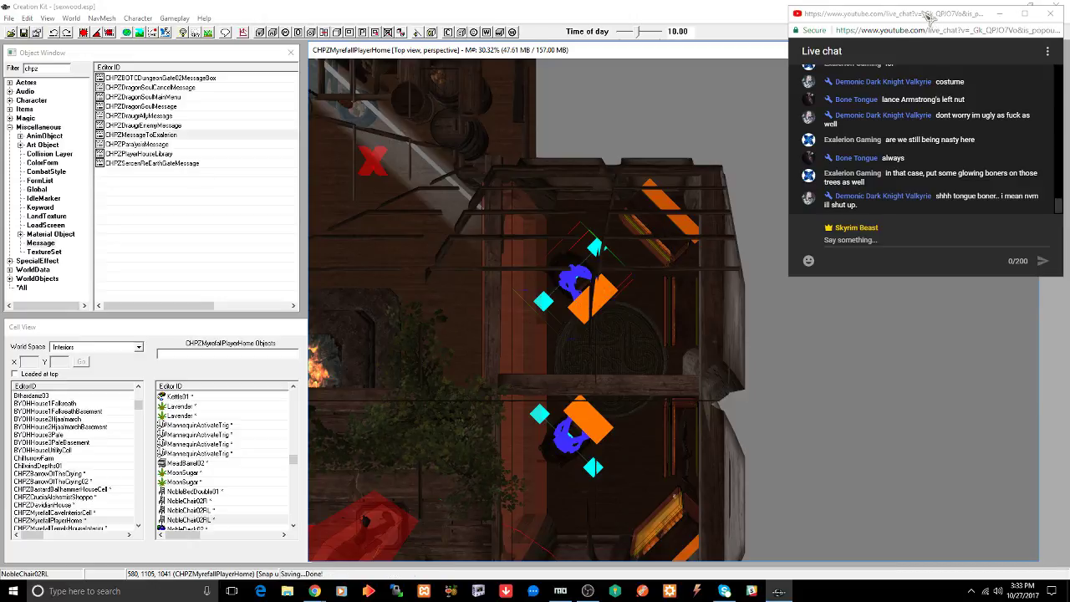
drag(927, 17, 814, 25)
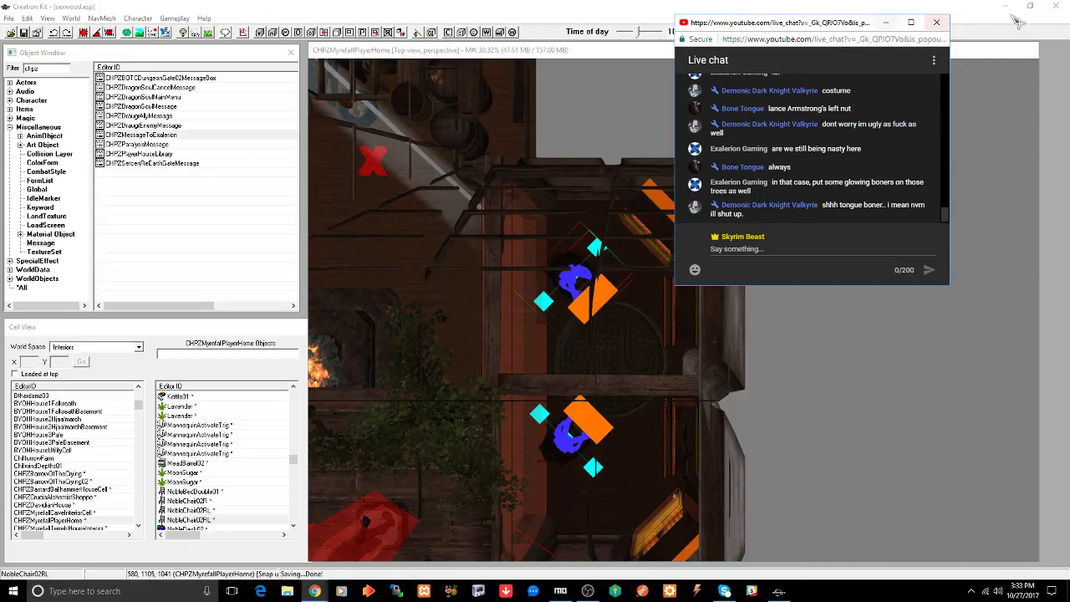
click(1056, 6)
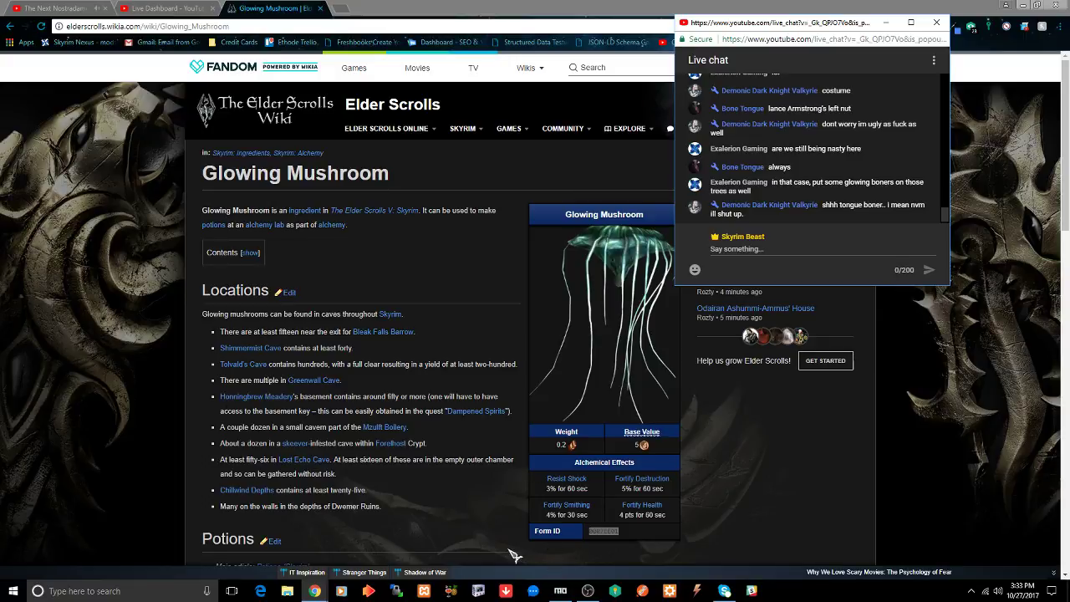
- Switch to Mod Organizer and move sexwood.esp from the Overwrite folder into the Sexwood mod
click(557, 590)
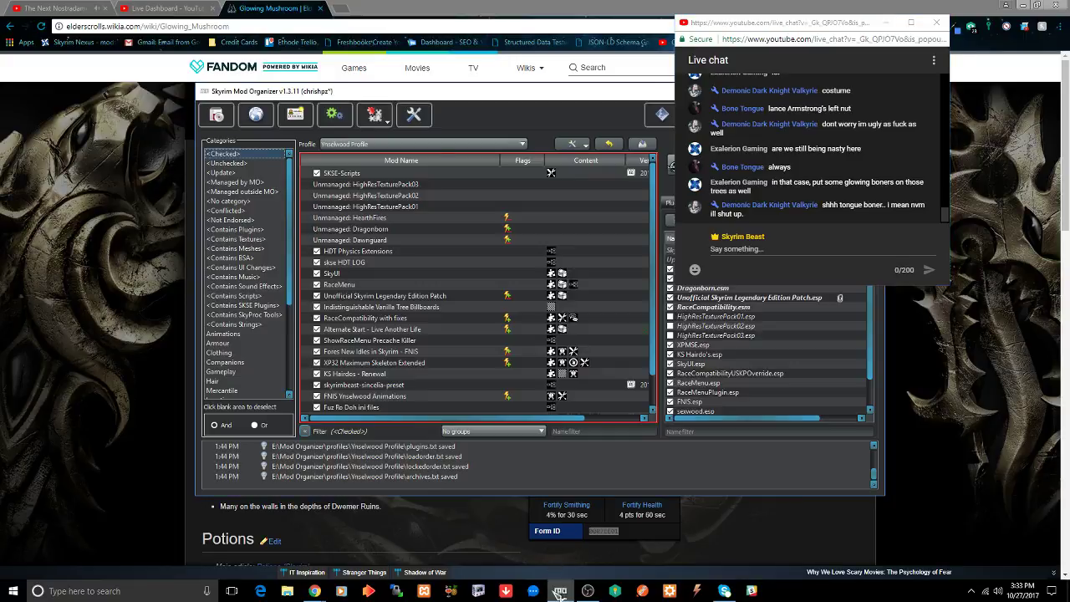
scroll(418, 381, down, 1)
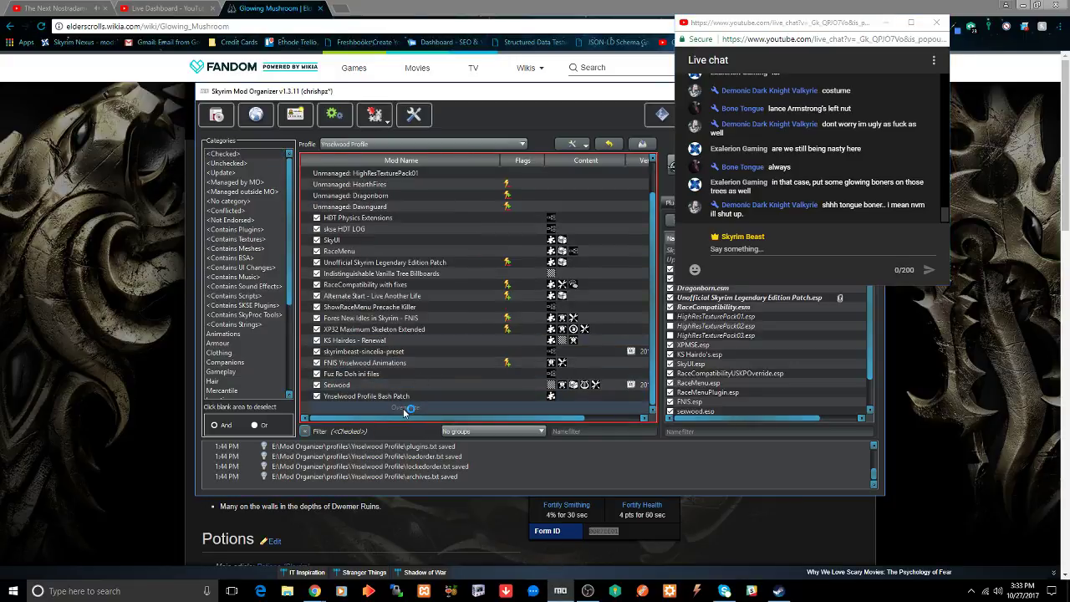
double_click(403, 409)
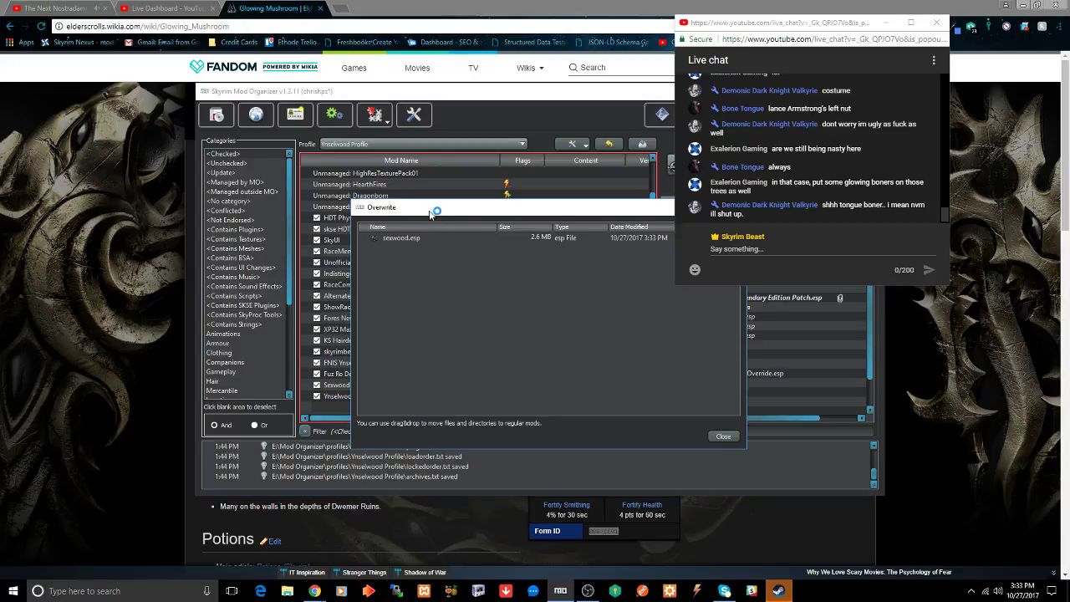
drag(520, 284, 373, 386)
drag(573, 256, 343, 215)
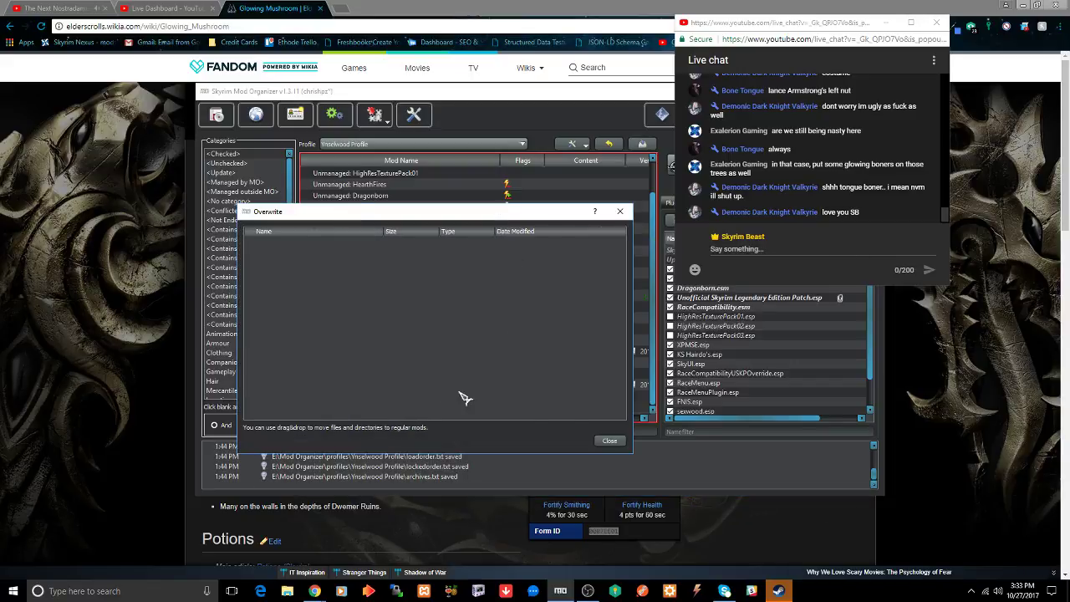
click(609, 440)
- Dismiss the Steam update notice without restarting and launch the game with SKSE from Mod Organizer
click(778, 591)
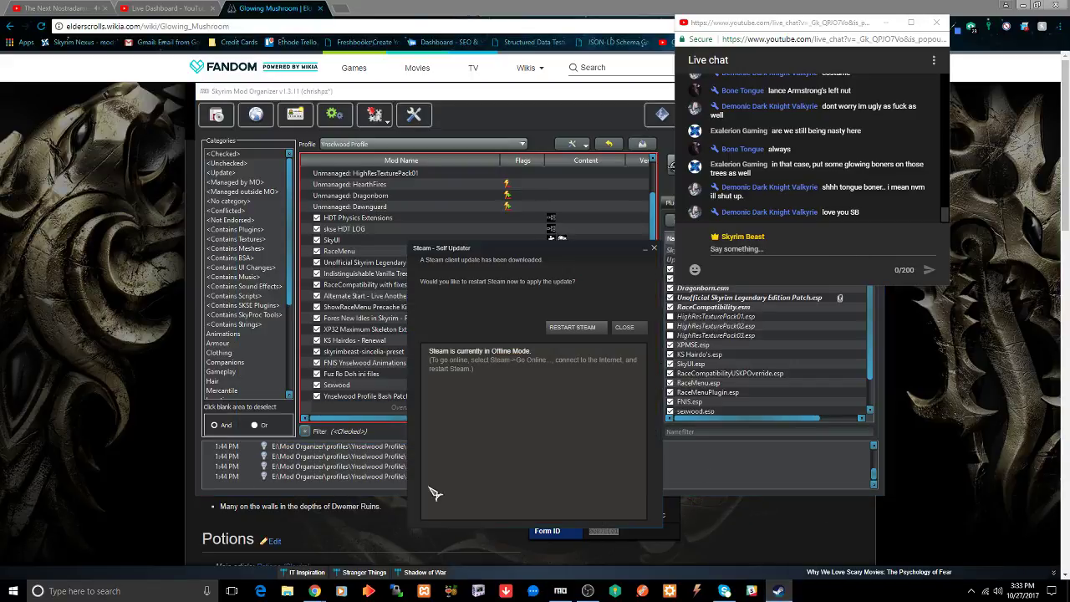
click(627, 327)
click(84, 9)
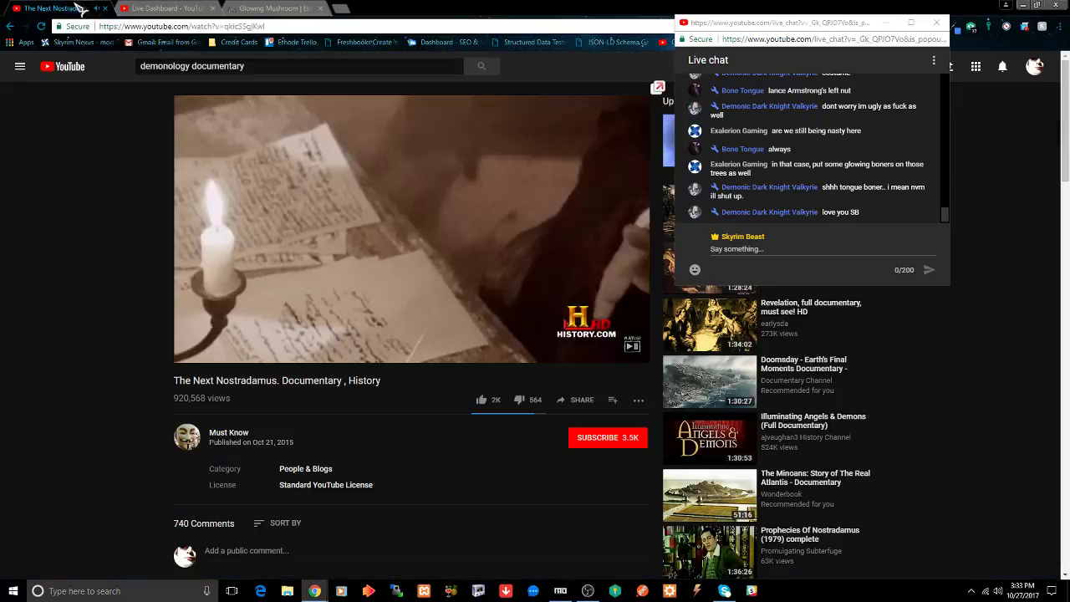
click(560, 590)
drag(540, 105, 366, 110)
click(508, 183)
click(501, 226)
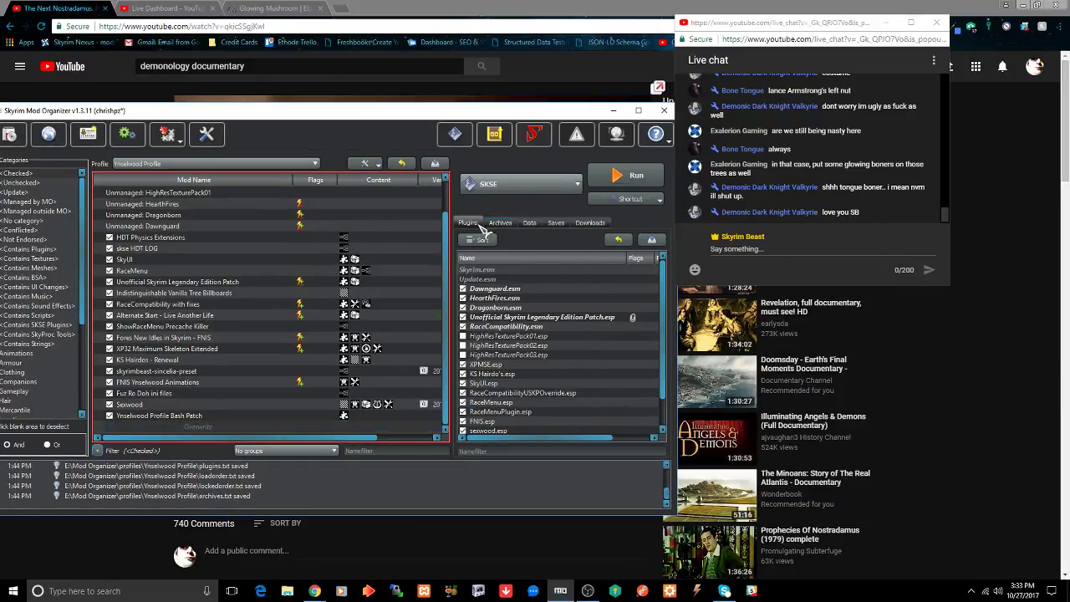
click(628, 180)
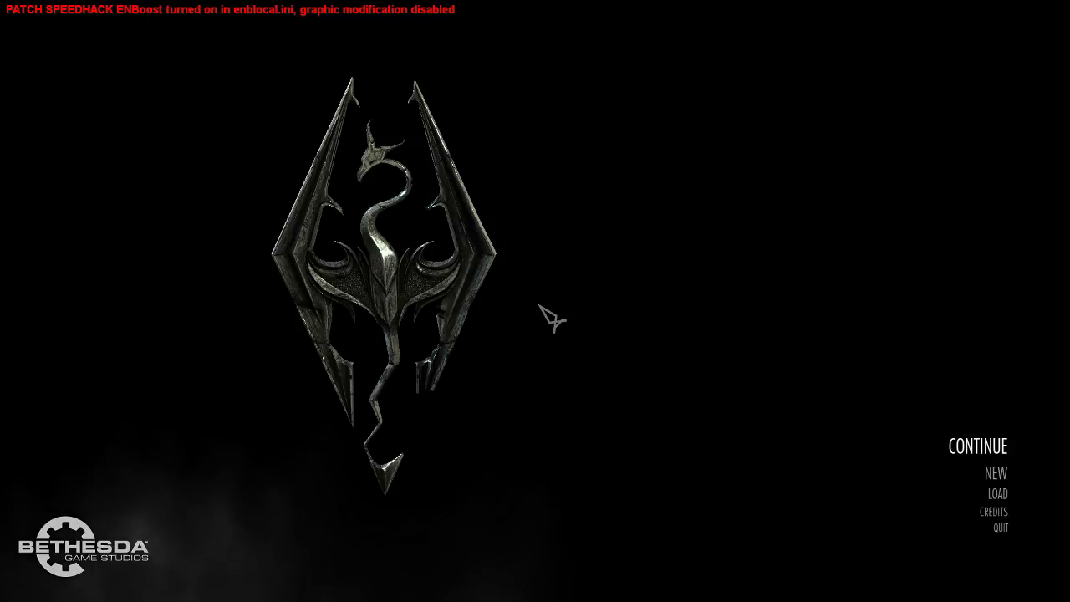
- Load saved game 006, Terrel's House, and confirm loading it
click(1005, 499)
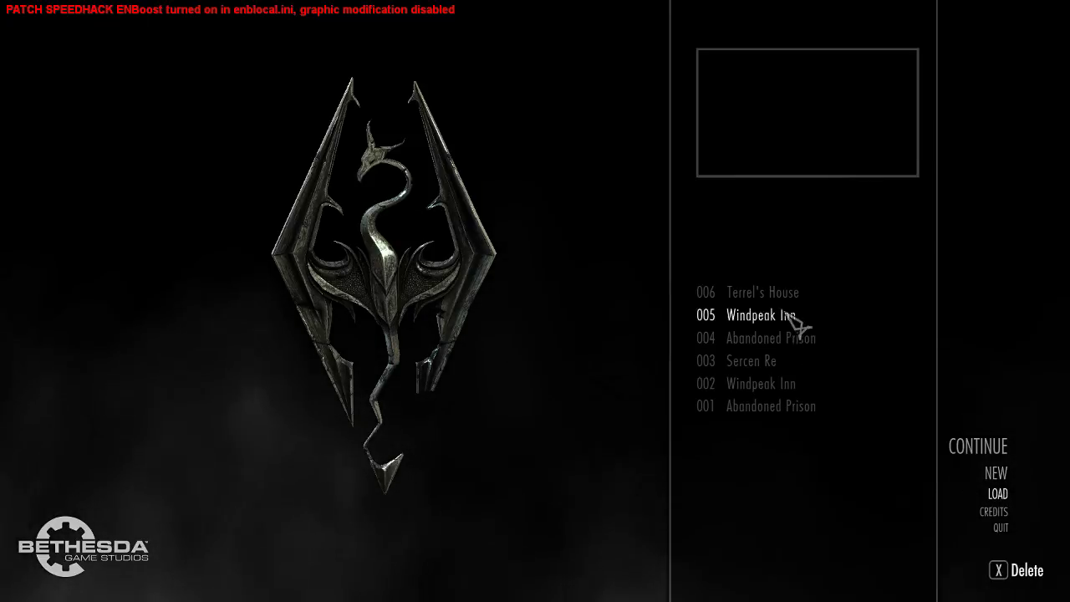
click(769, 299)
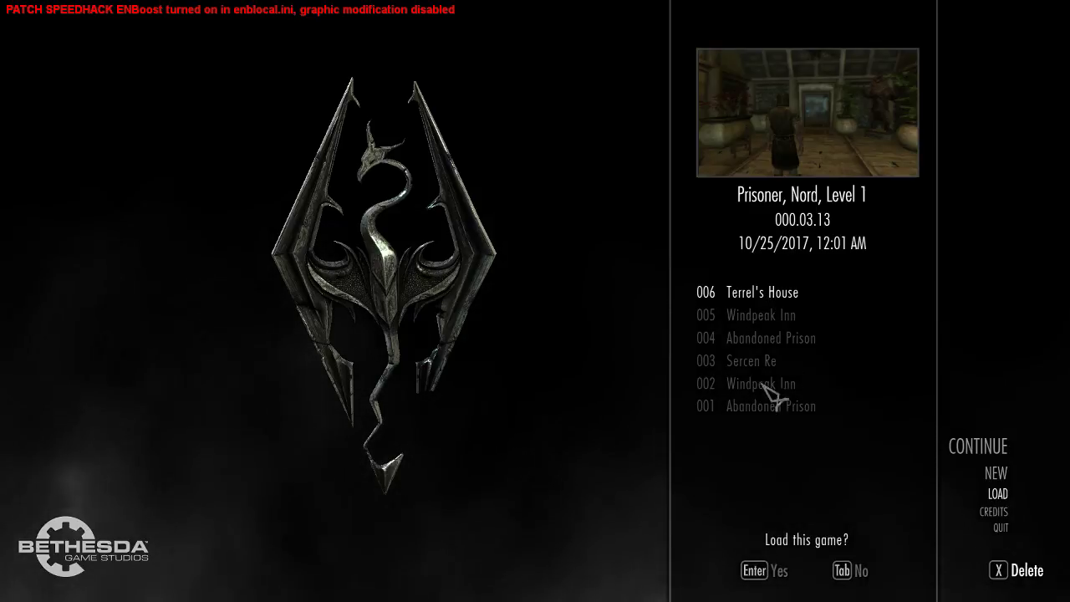
click(764, 575)
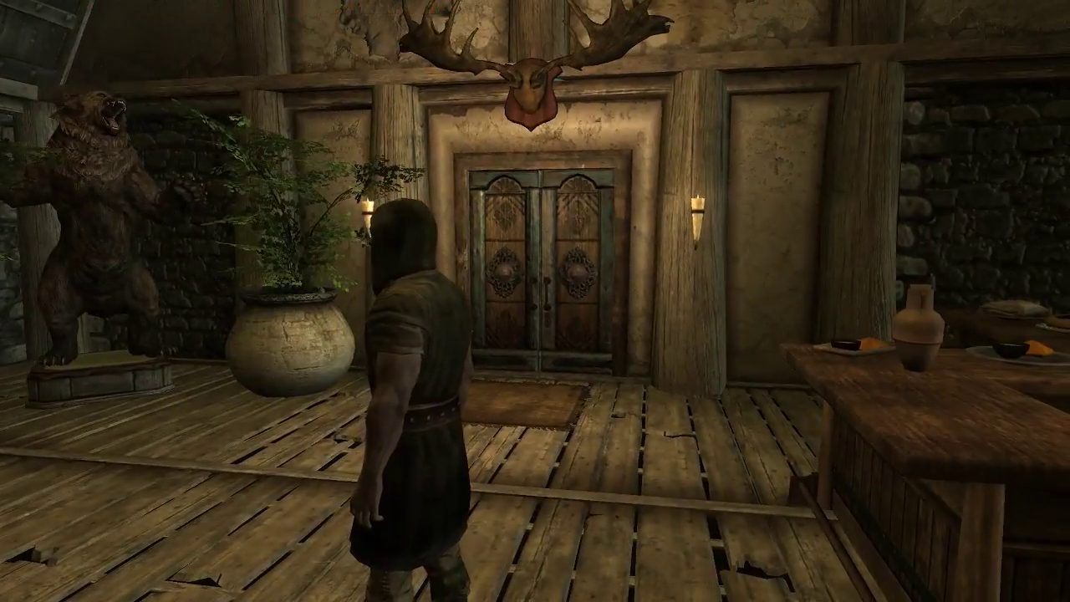
key(w)
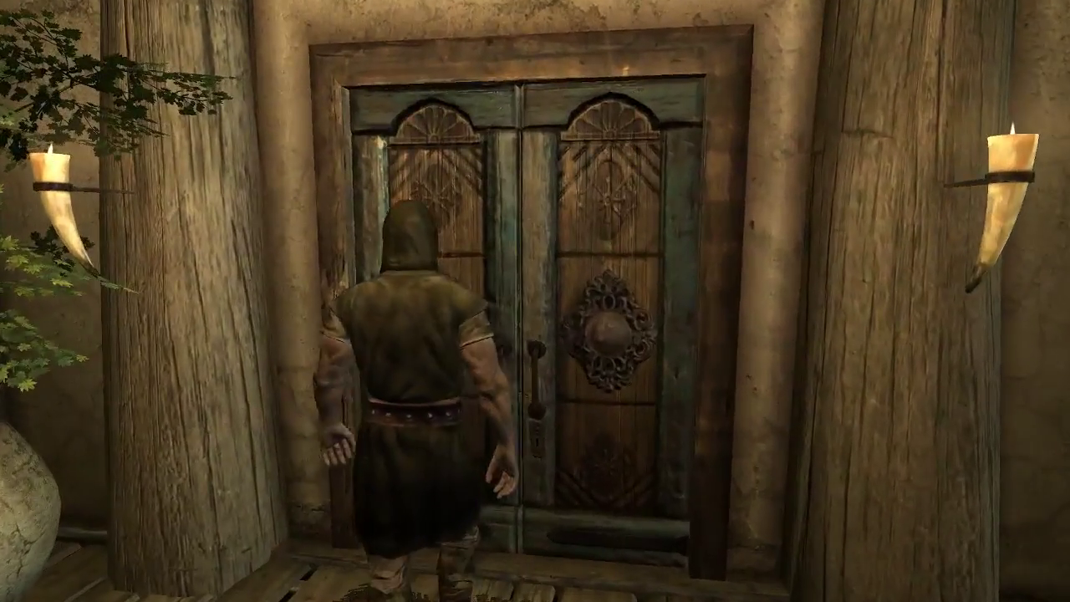
key(e)
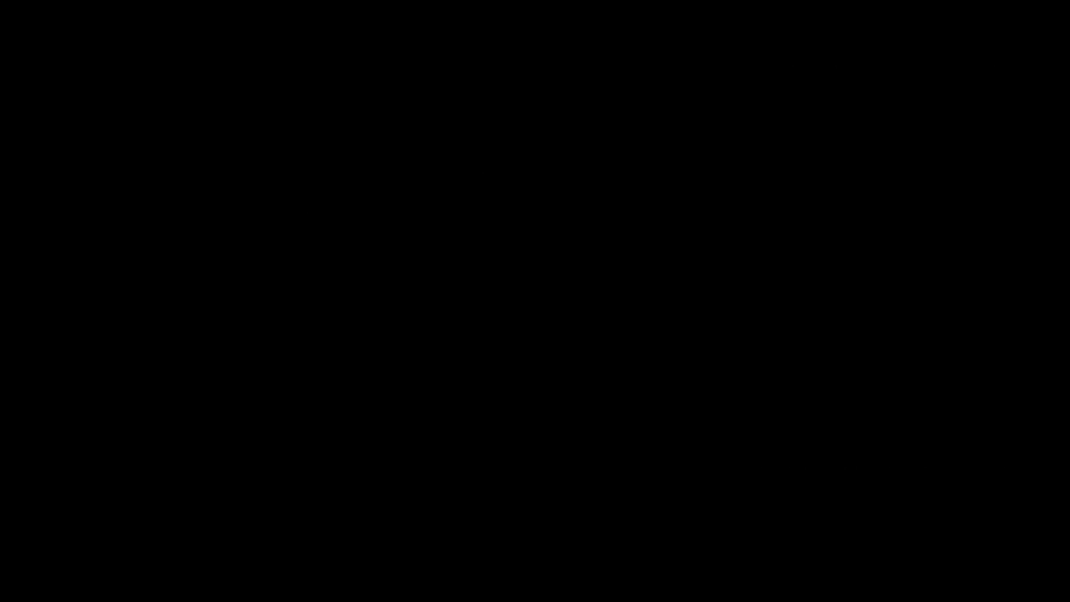
key(w)
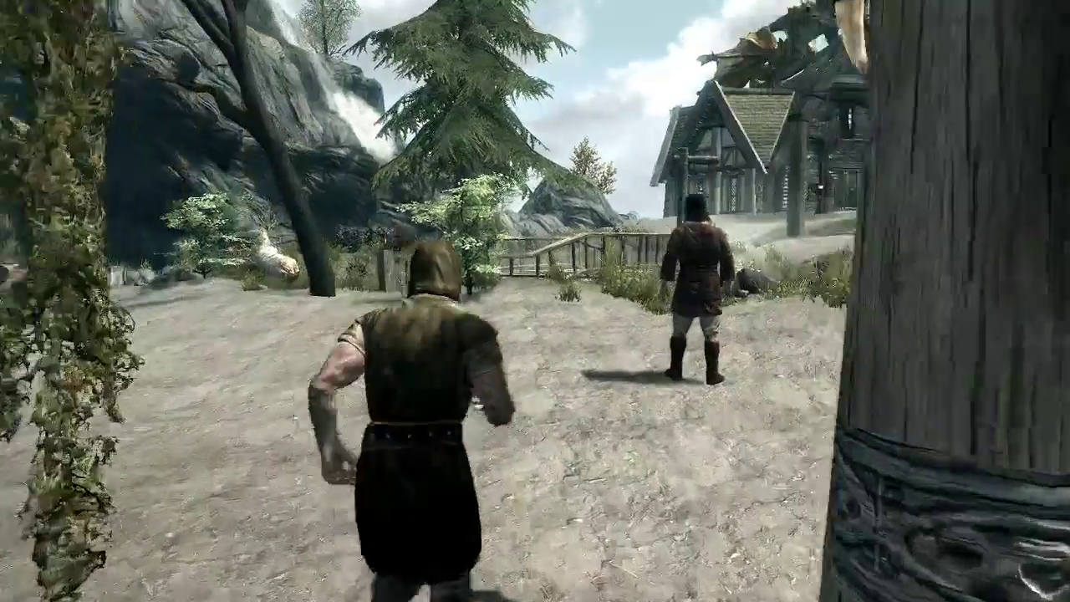
key(w)
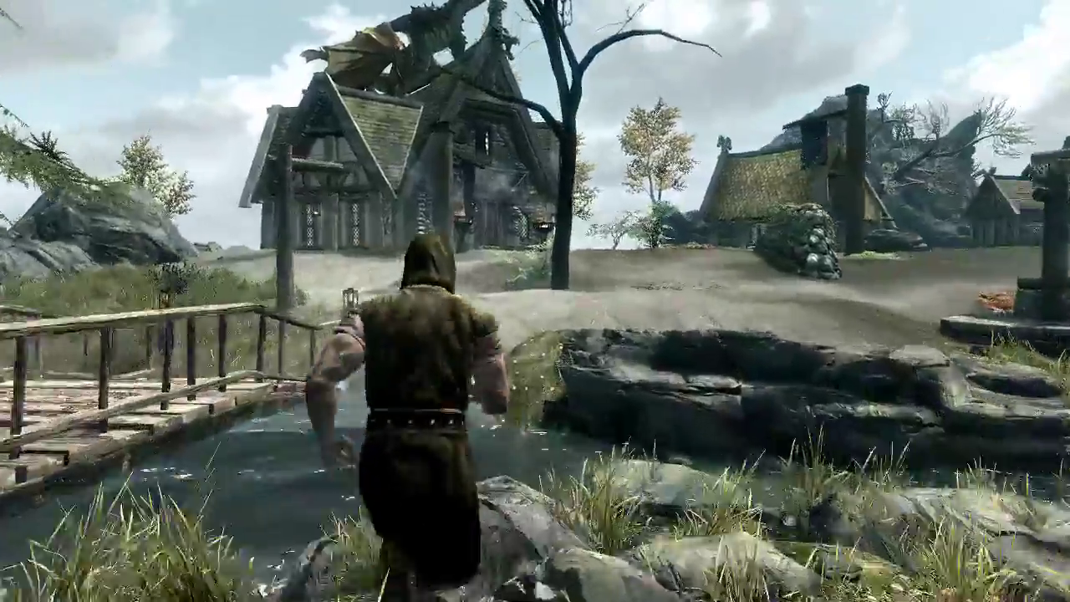
key(w)
key(w)
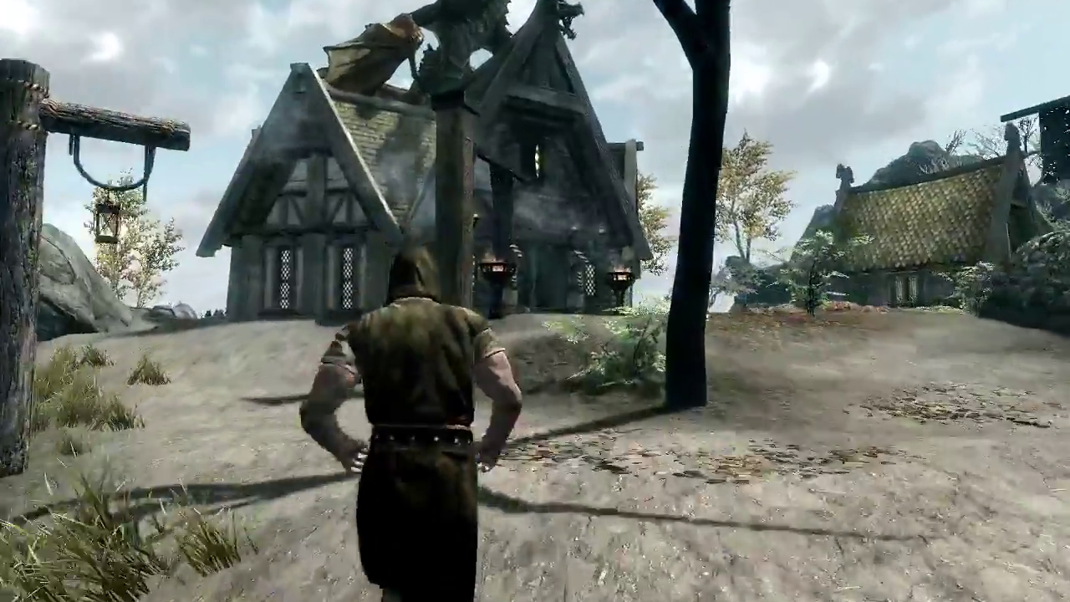
key(w)
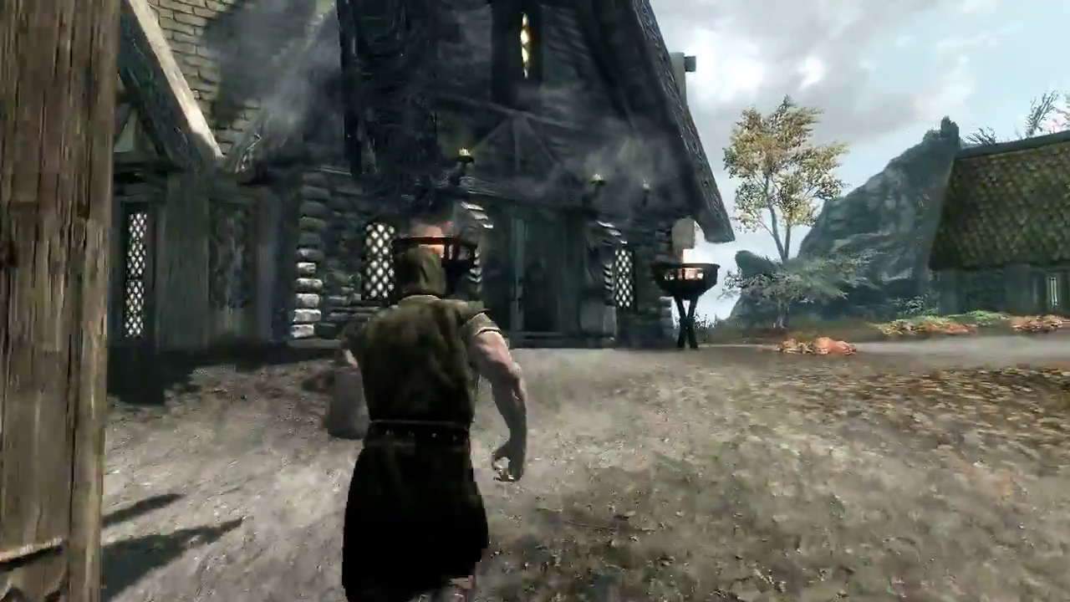
key(w)
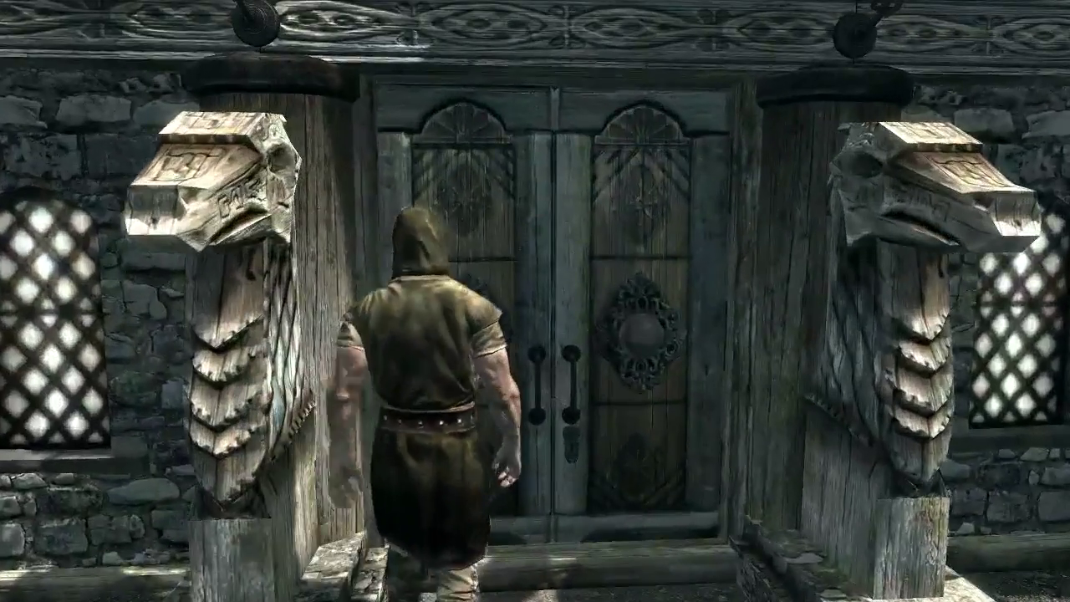
key(e)
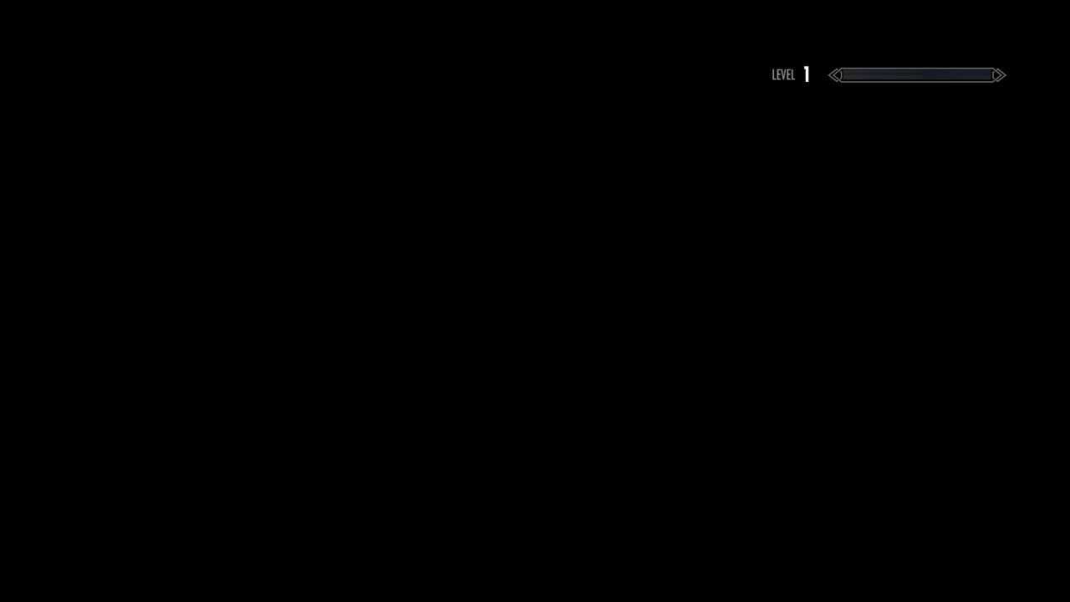
key(w)
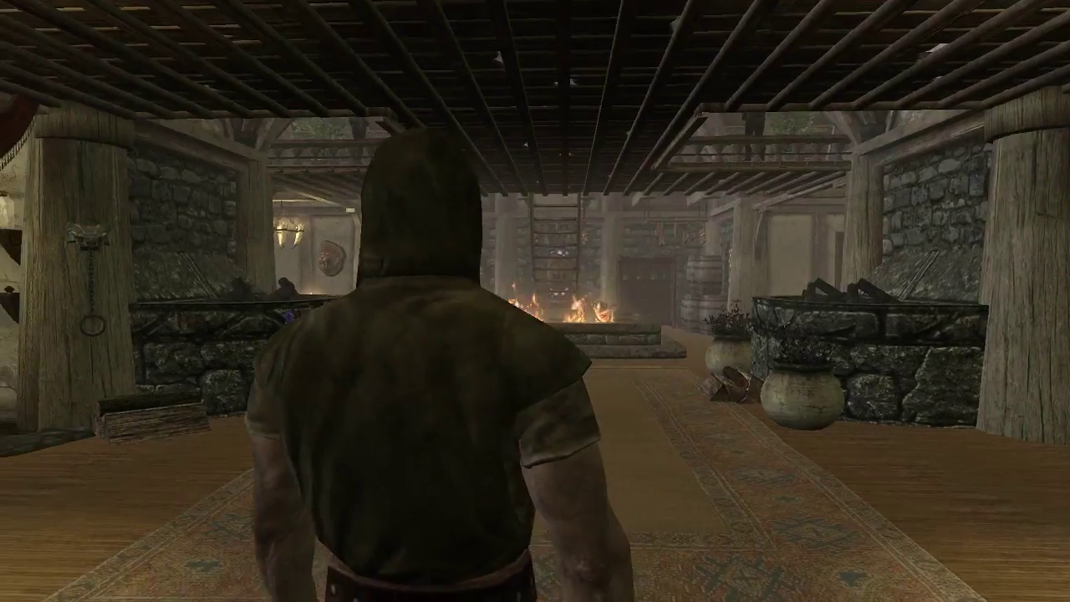
key(w)
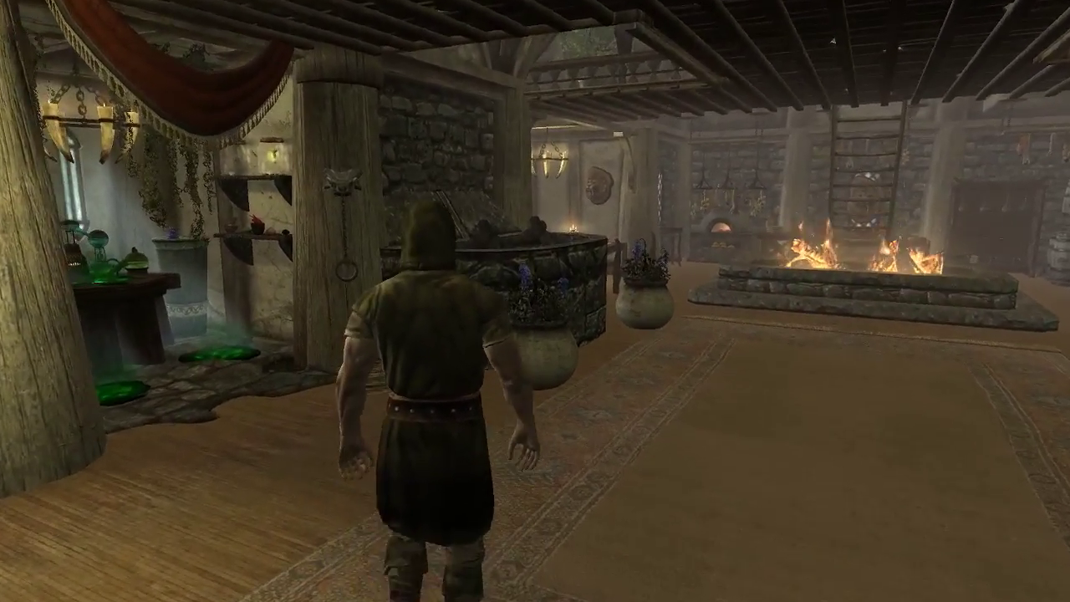
key(w)
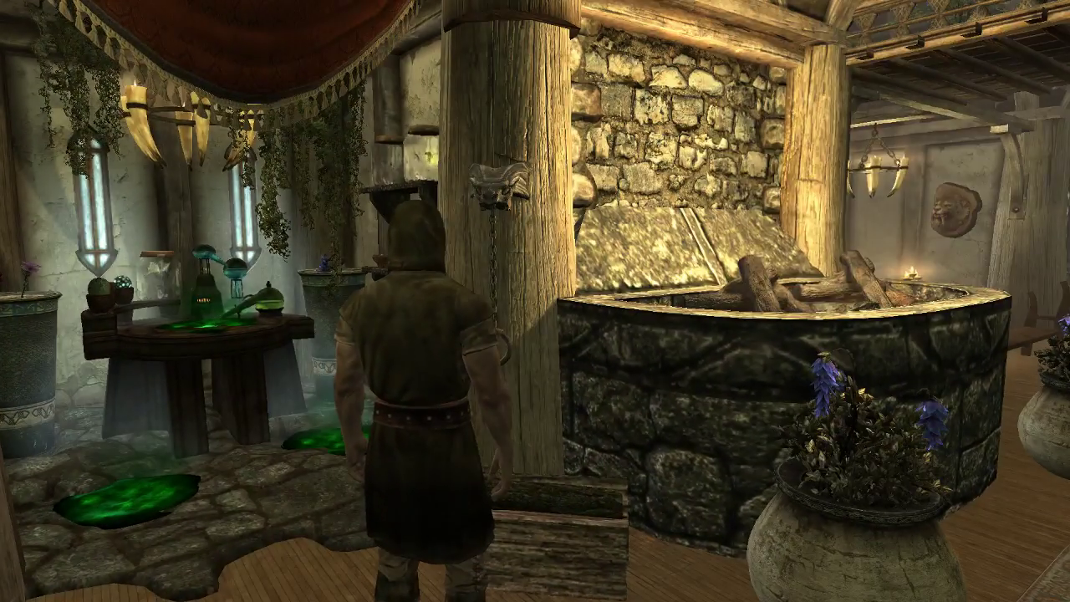
key(w)
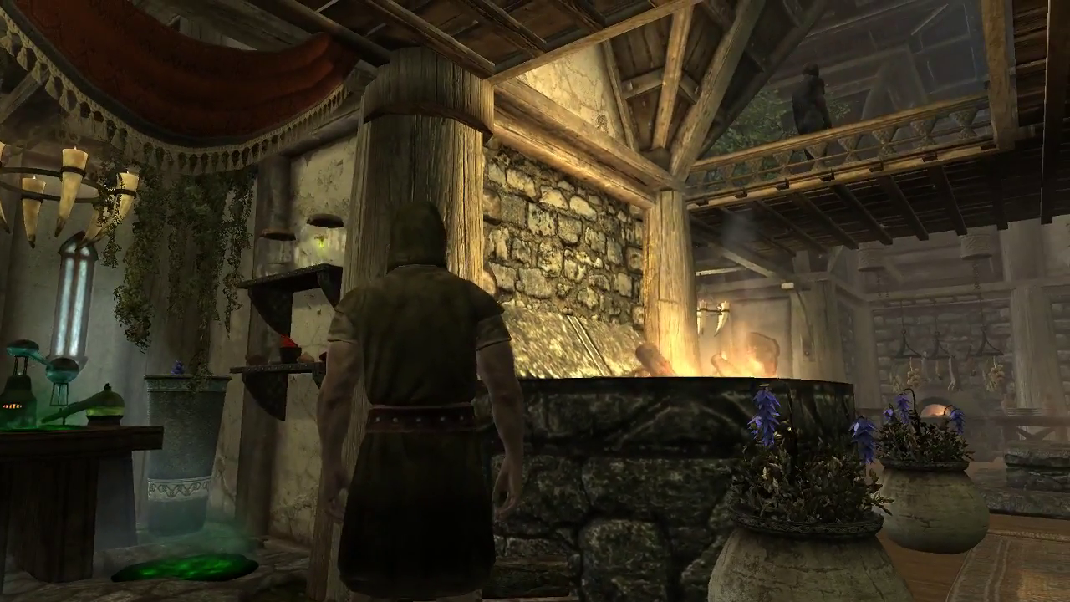
key(w)
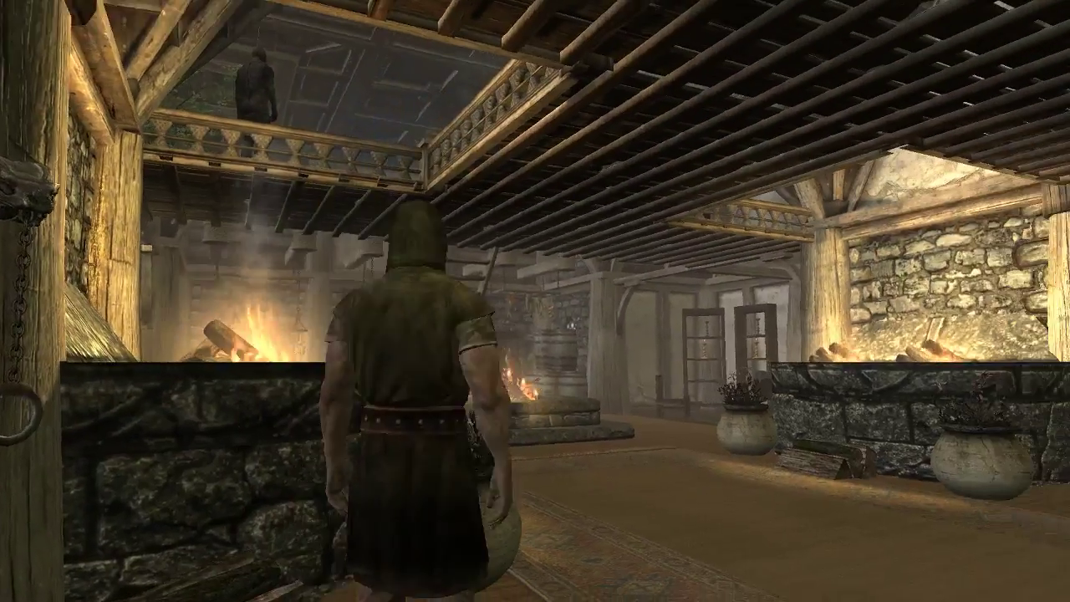
key(d)
key(w)
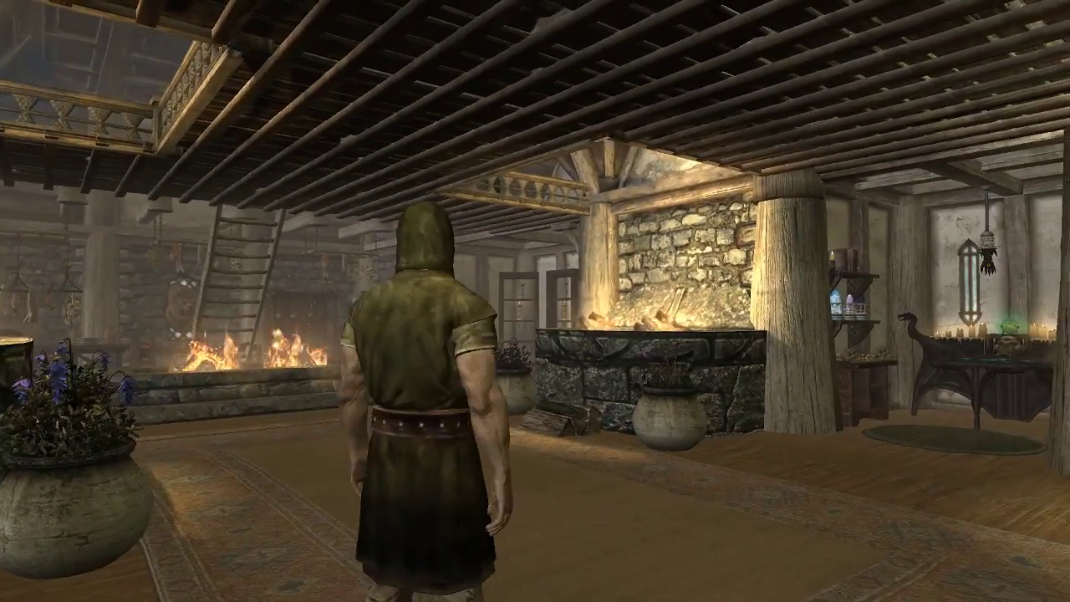
key(w)
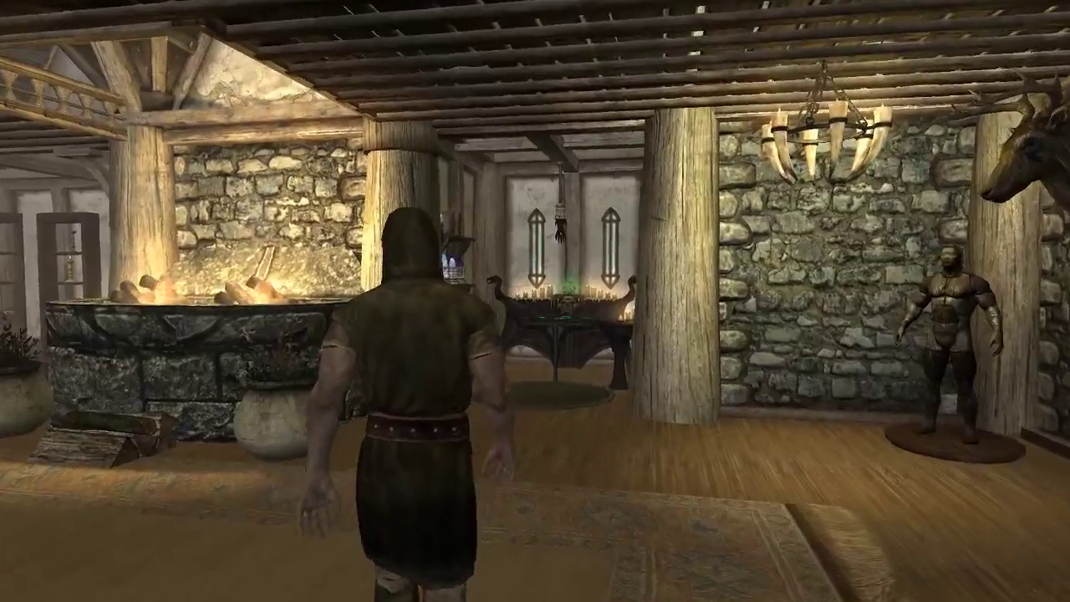
key(w)
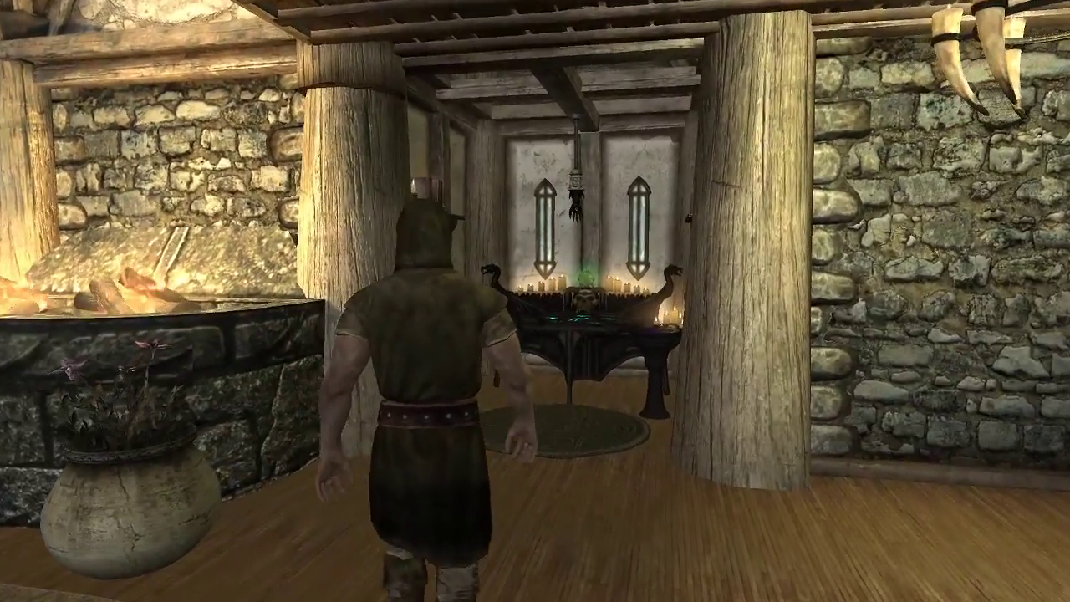
key(w)
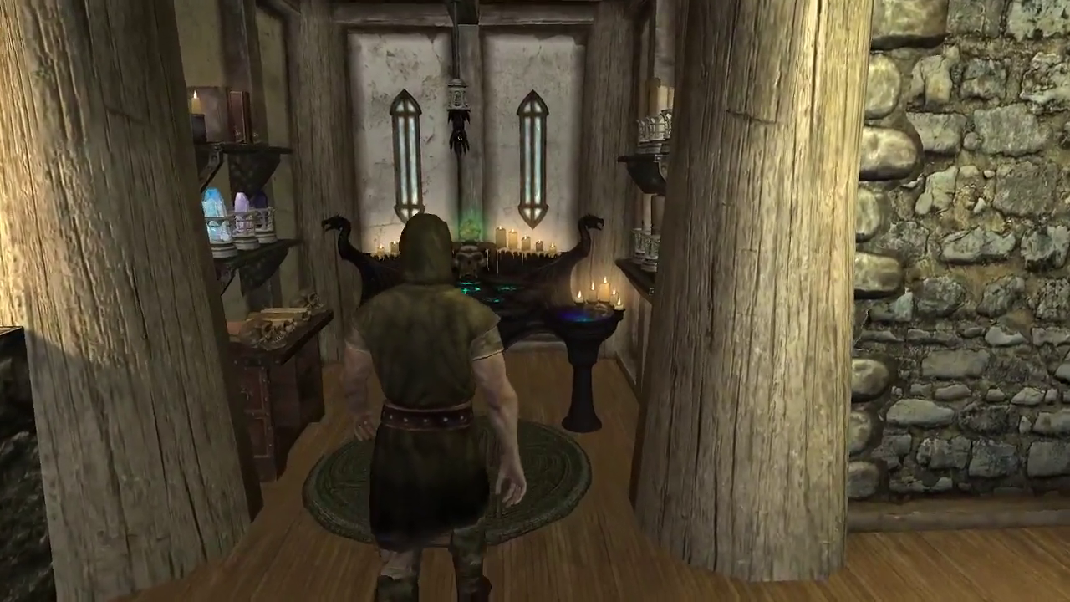
key(w)
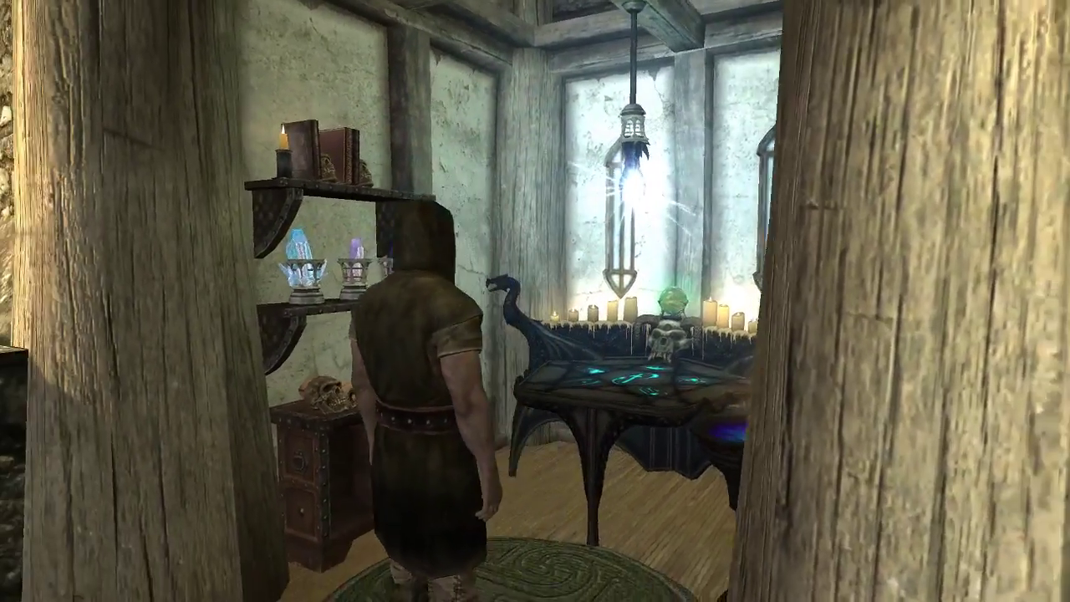
key(a)
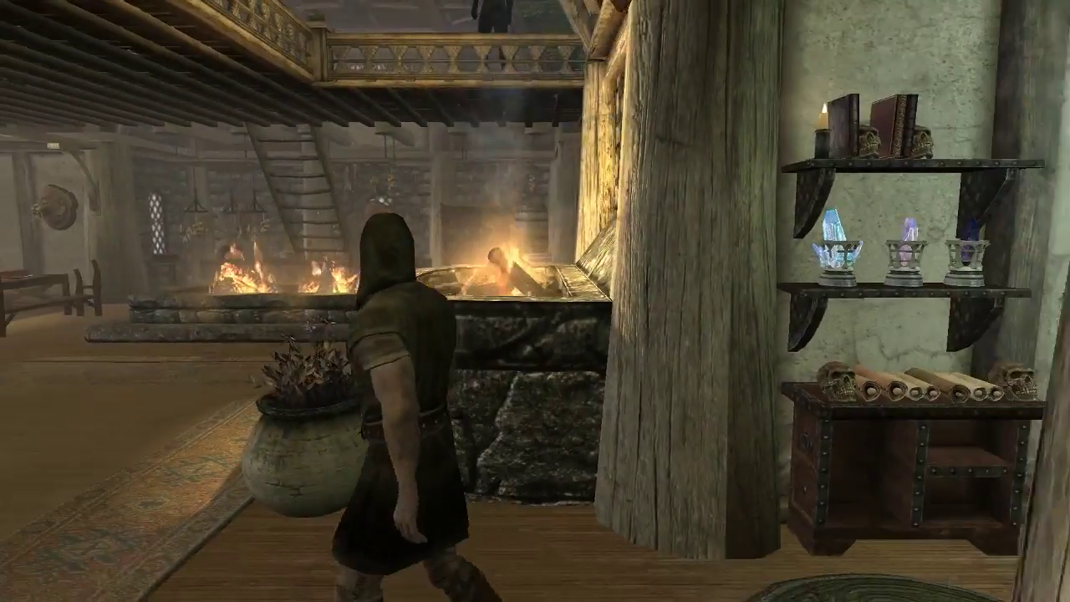
key(w)
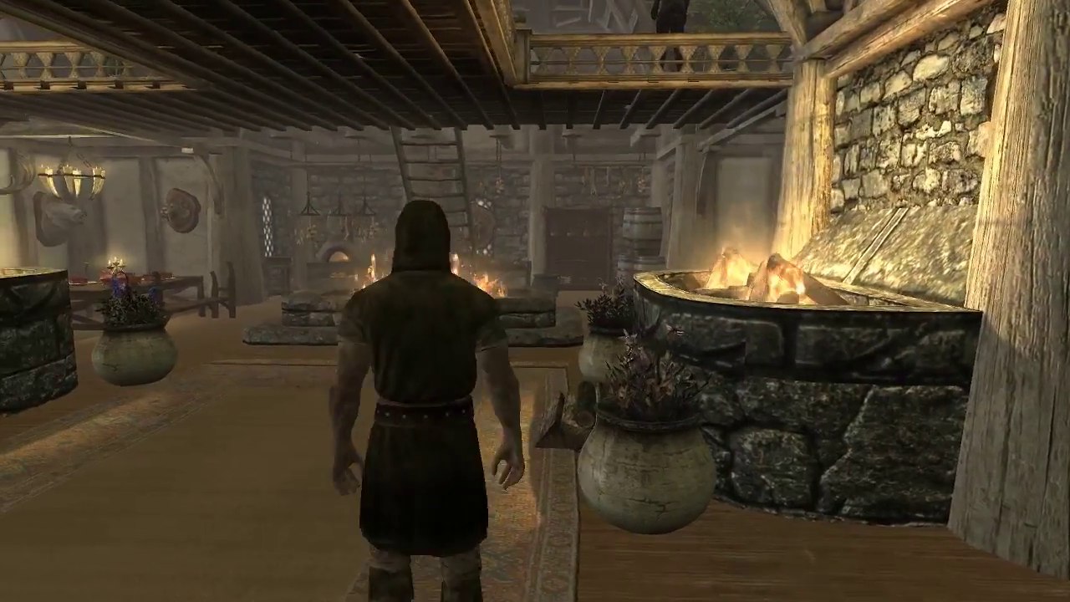
- Walk around the house's ground floor and inspect the fire pits, candle shelves, sitting corner and kitchen furnishings
key(w)
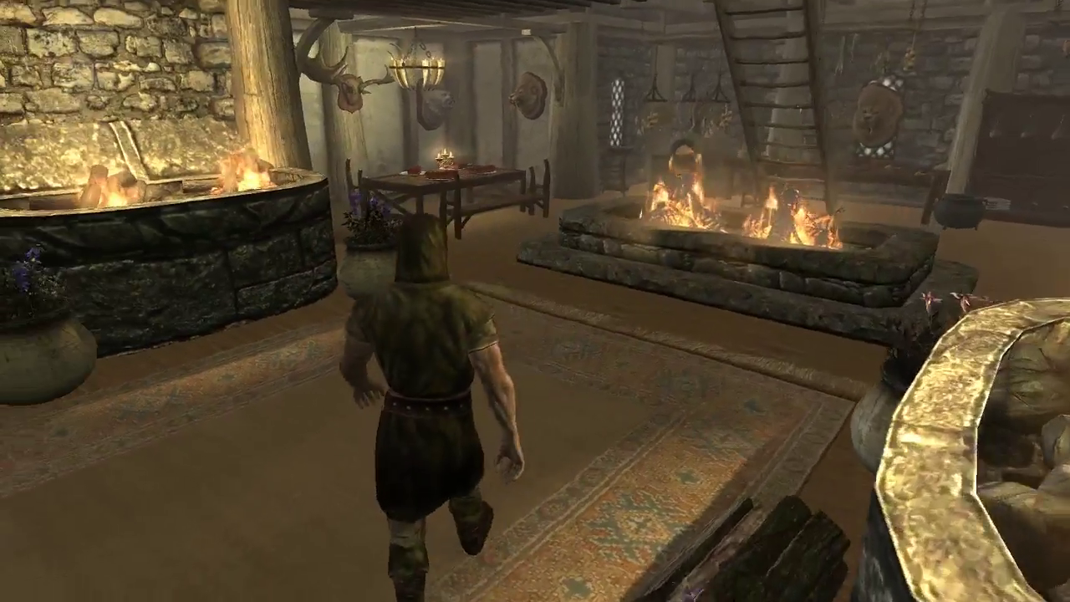
key(w)
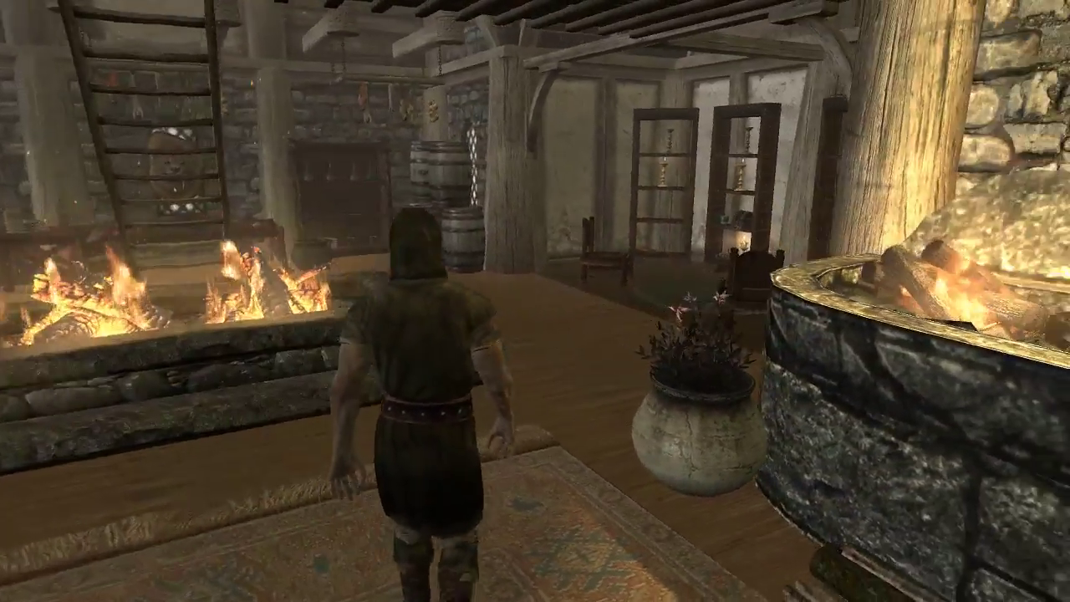
key(w)
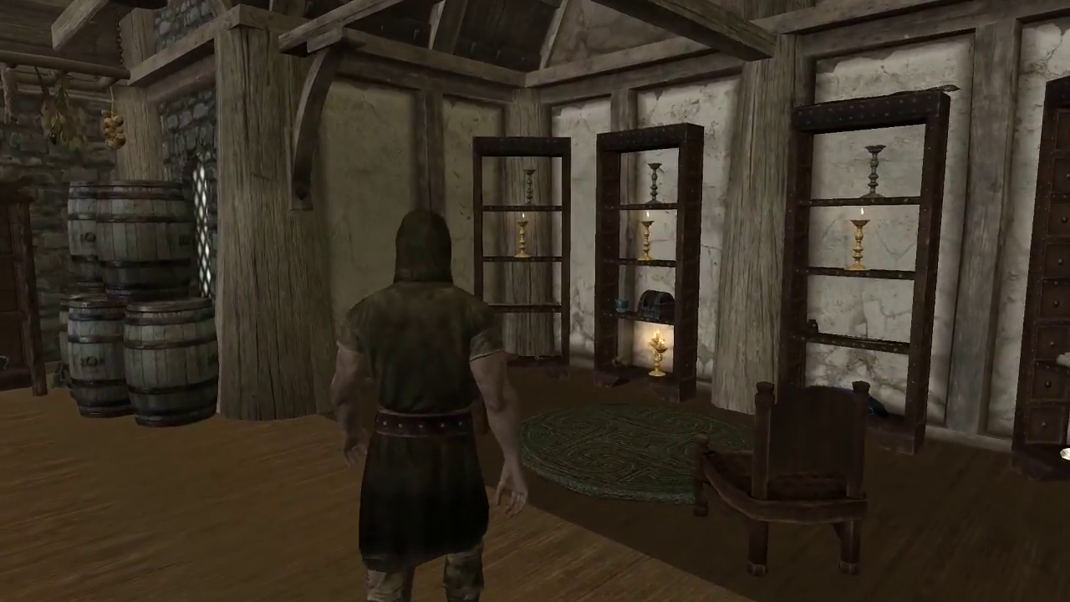
key(w)
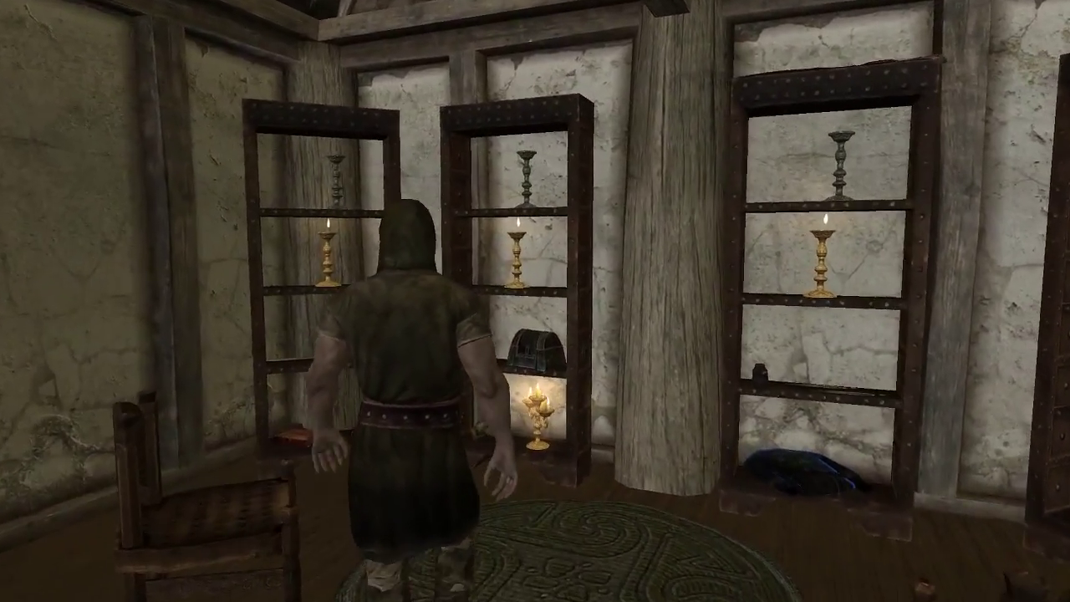
key(w)
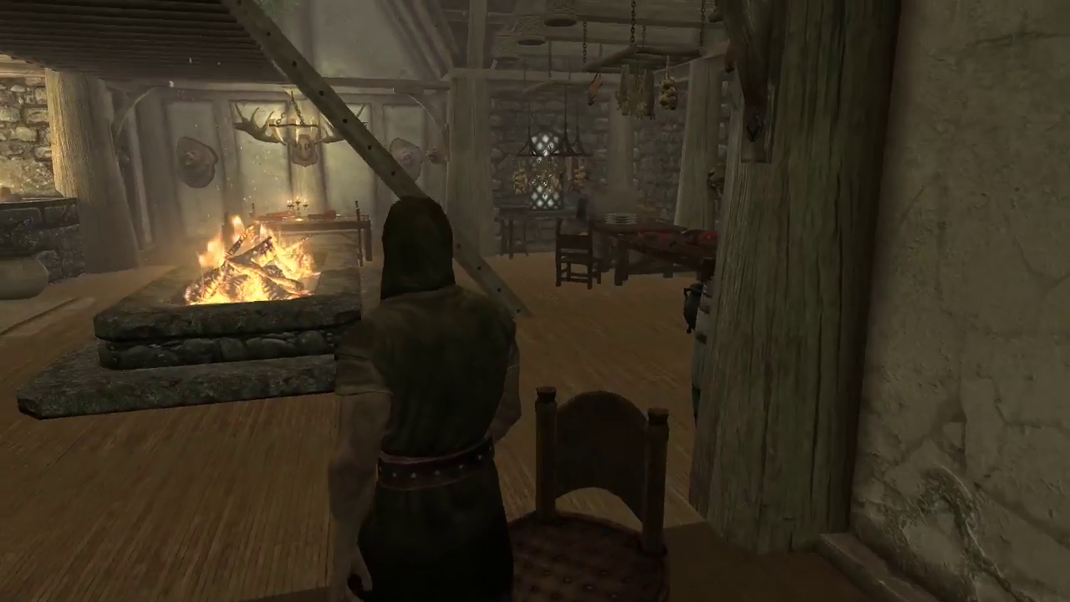
key(w)
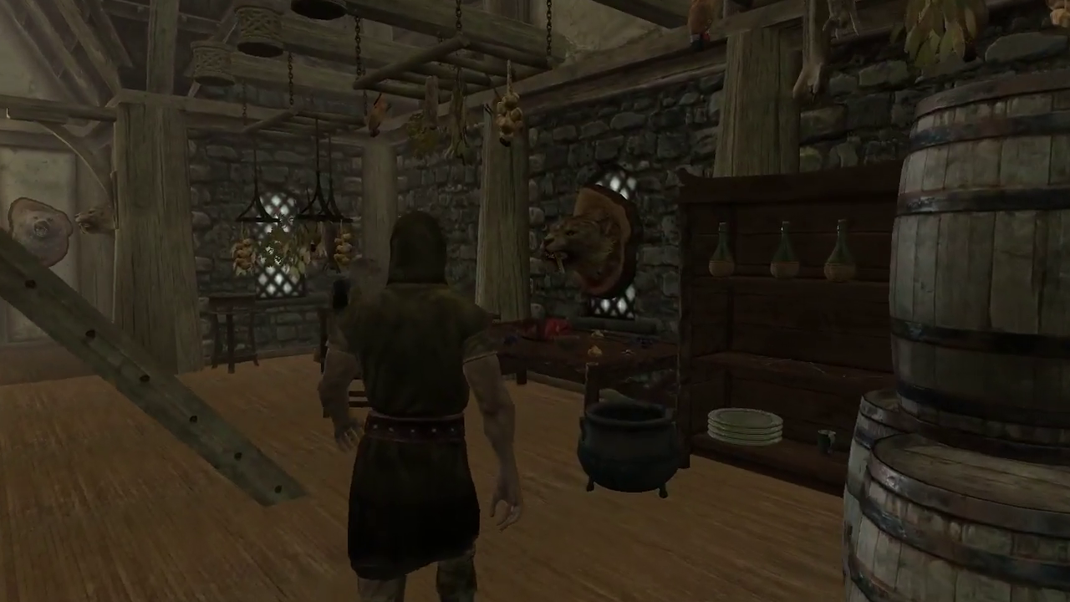
key(w)
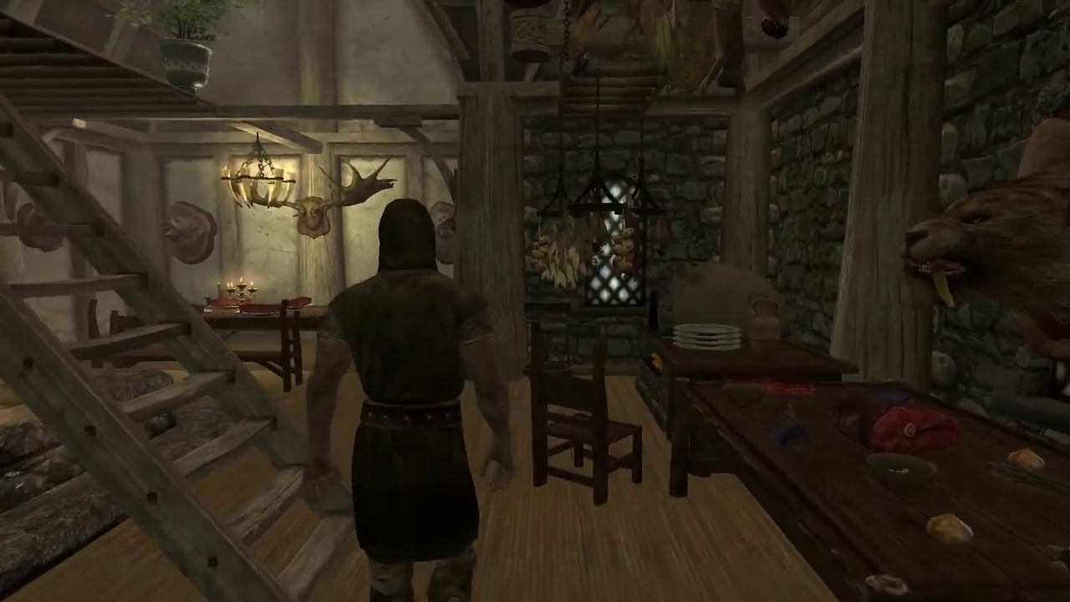
- Climb the ladder to the upper floor and examine the statues, potted plants and railings
key(w)
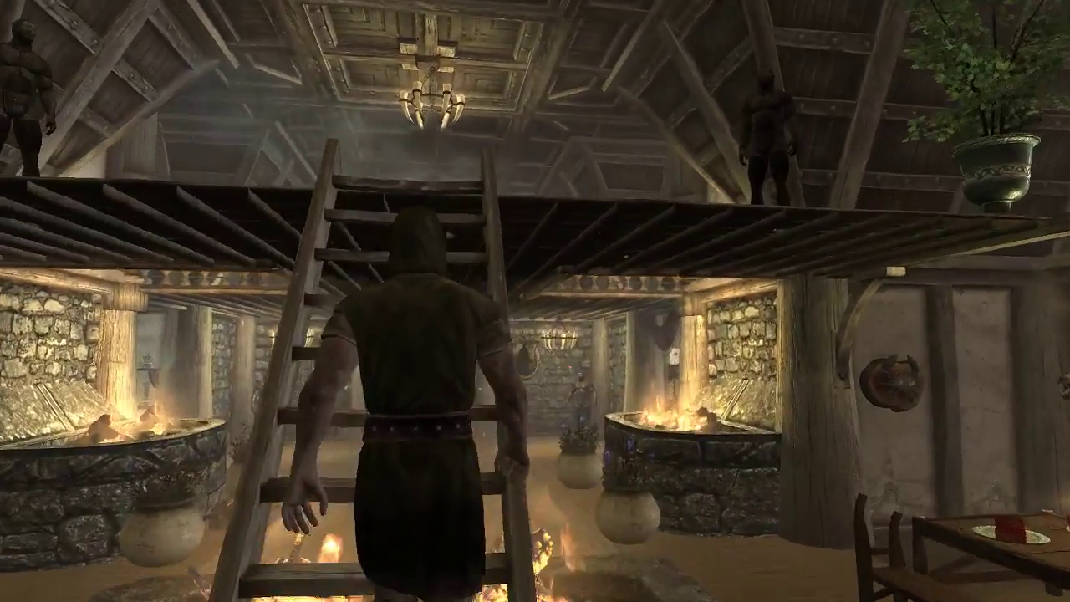
key(w)
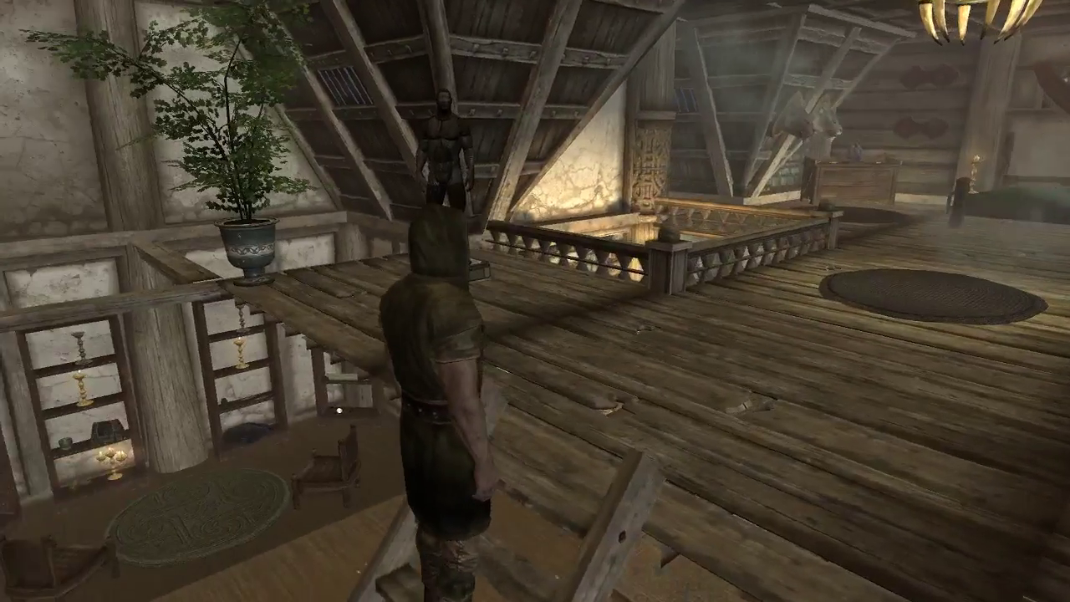
key(w)
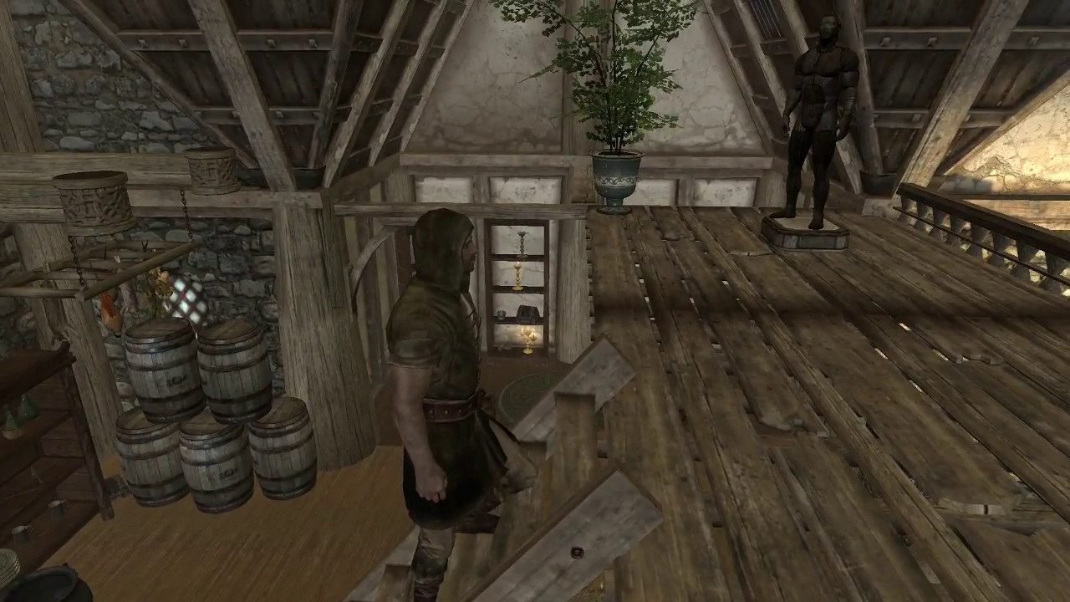
key(w)
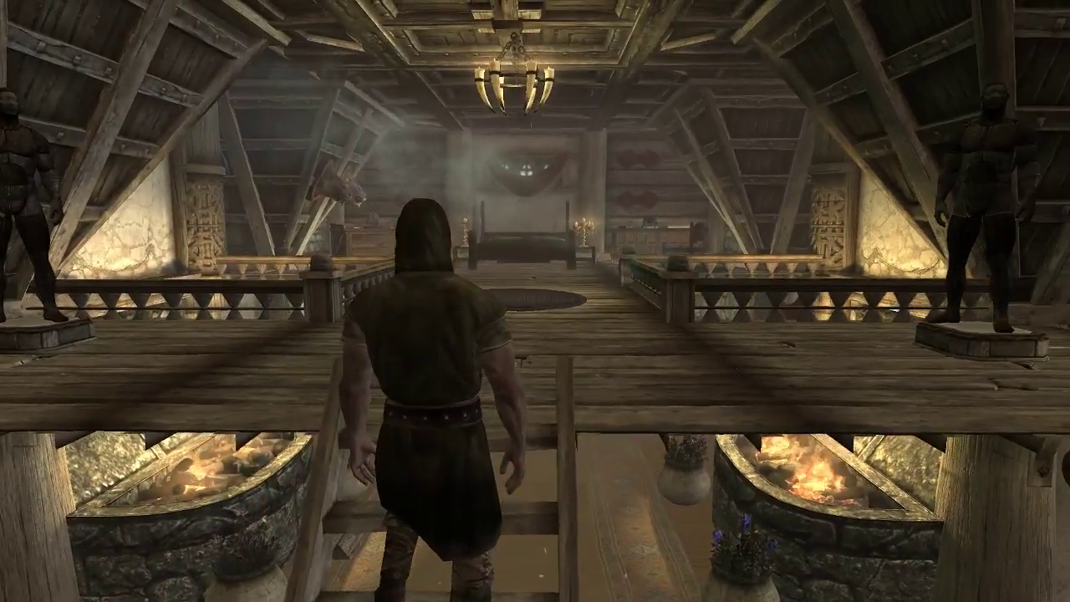
key(w)
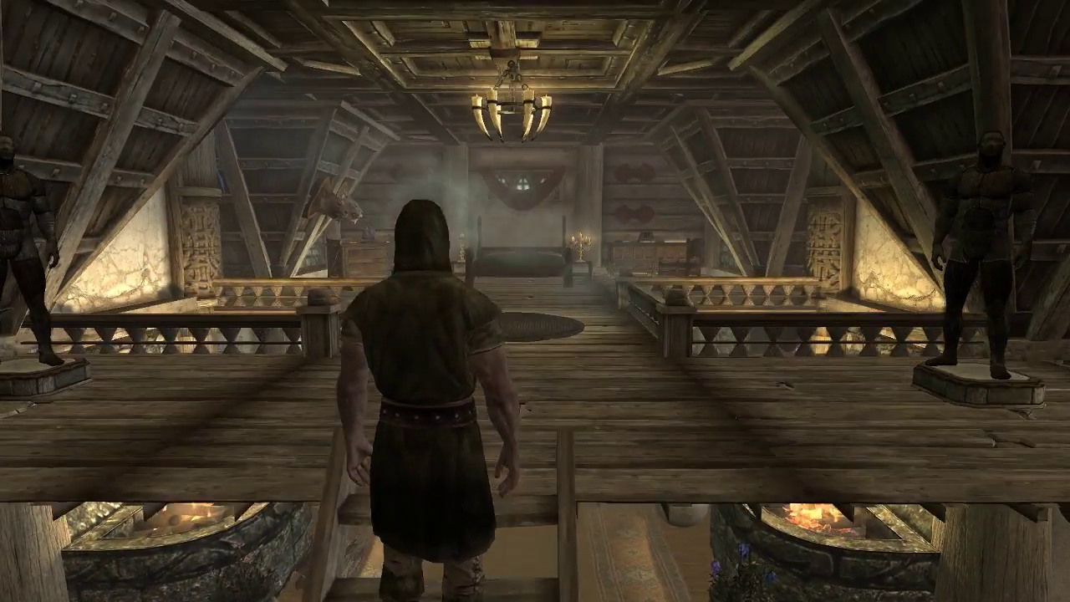
key(w)
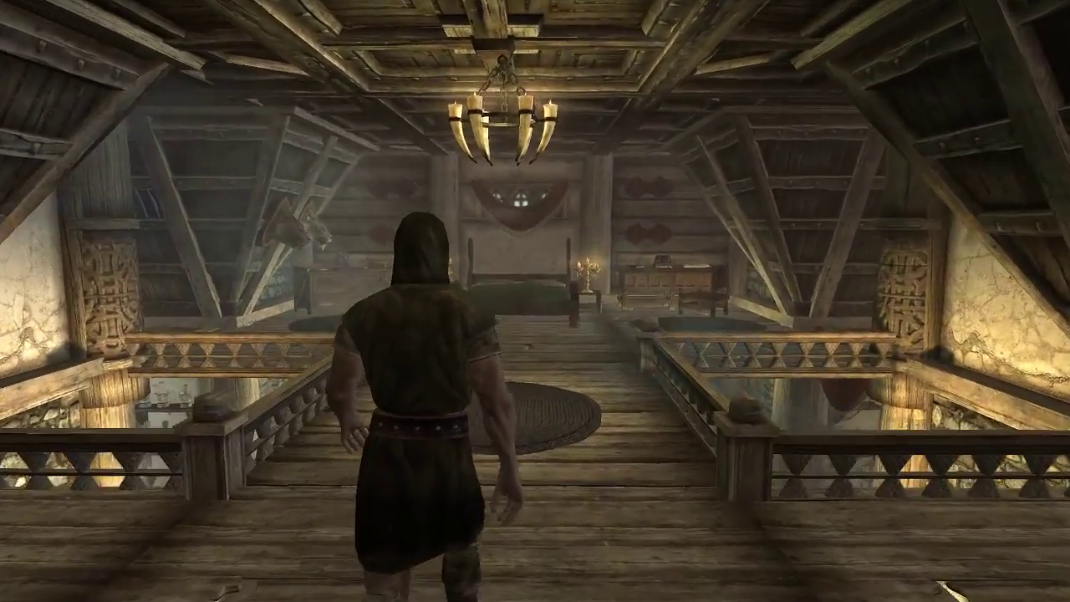
- Restore the HUD with its compass and crosshair through the game's display settings and resume play
key(Escape)
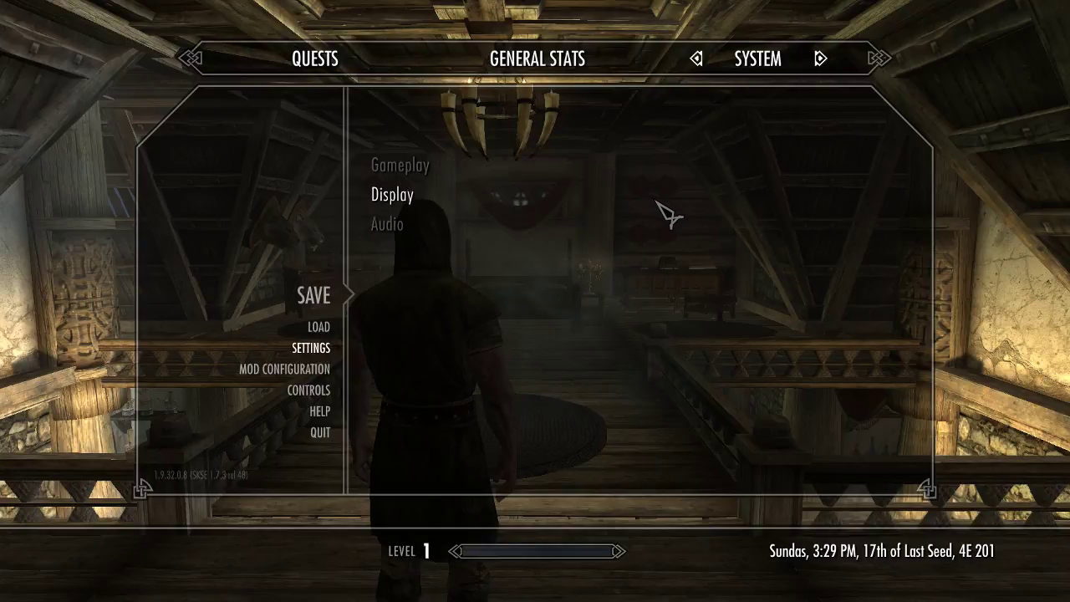
key(Escape)
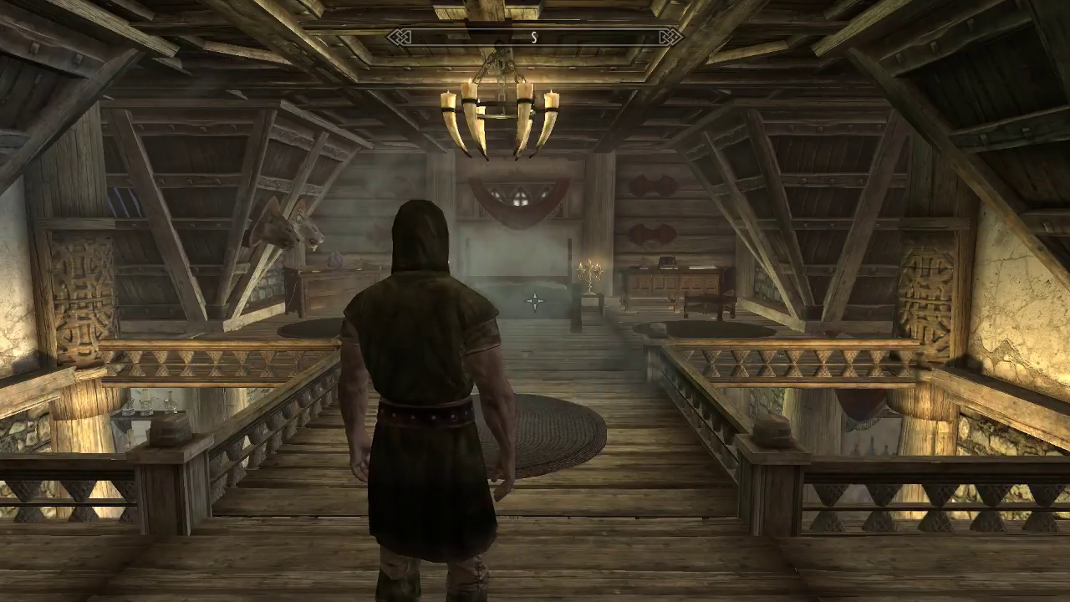
- Cross the loft to the bedroom area and inspect the green bed, mounted animal heads and dresser
key(w)
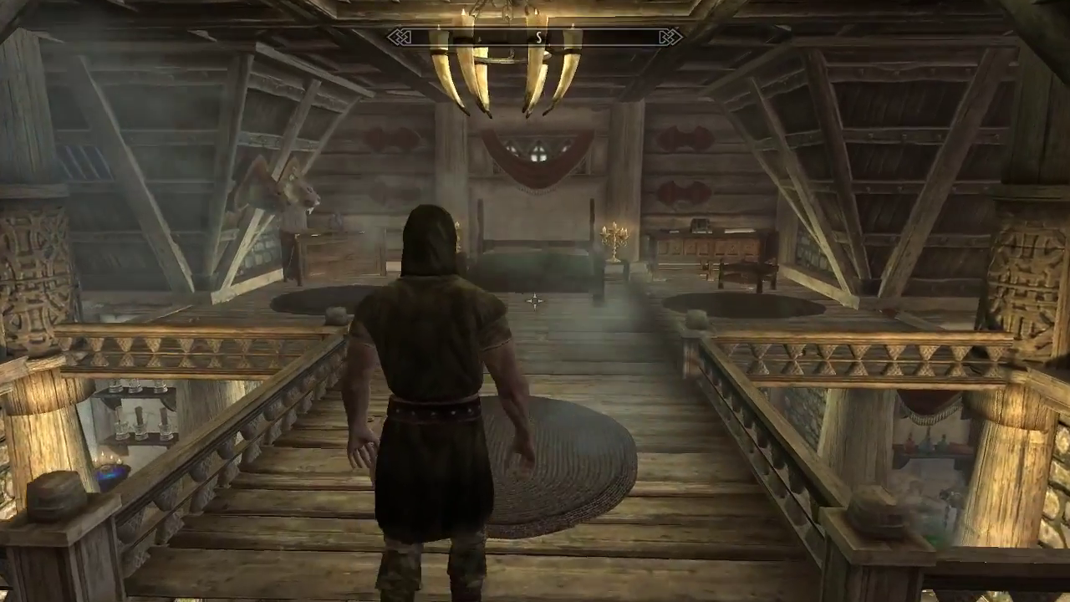
key(w)
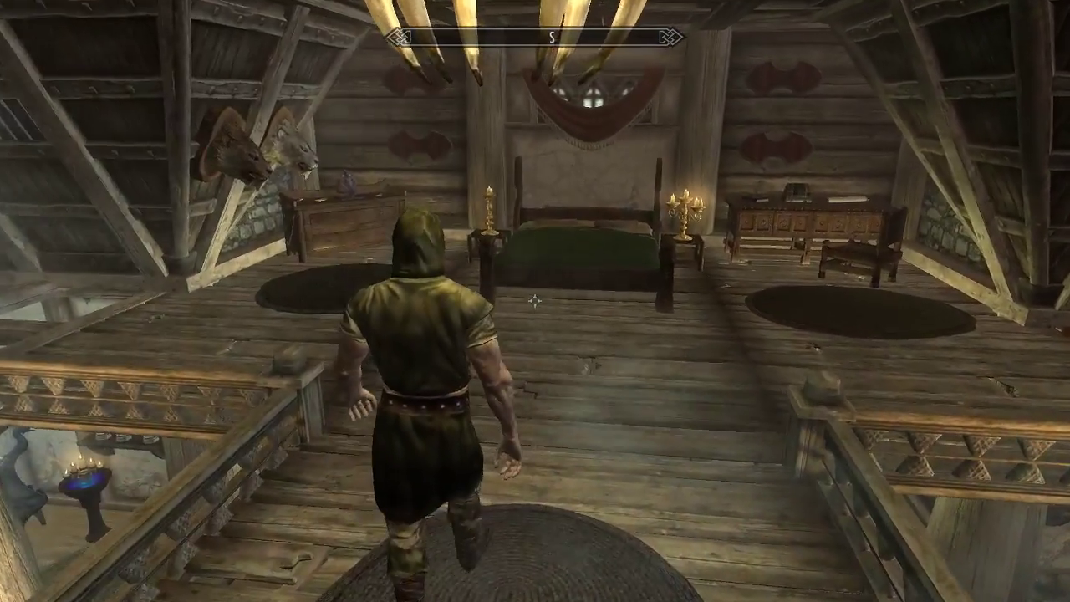
key(w)
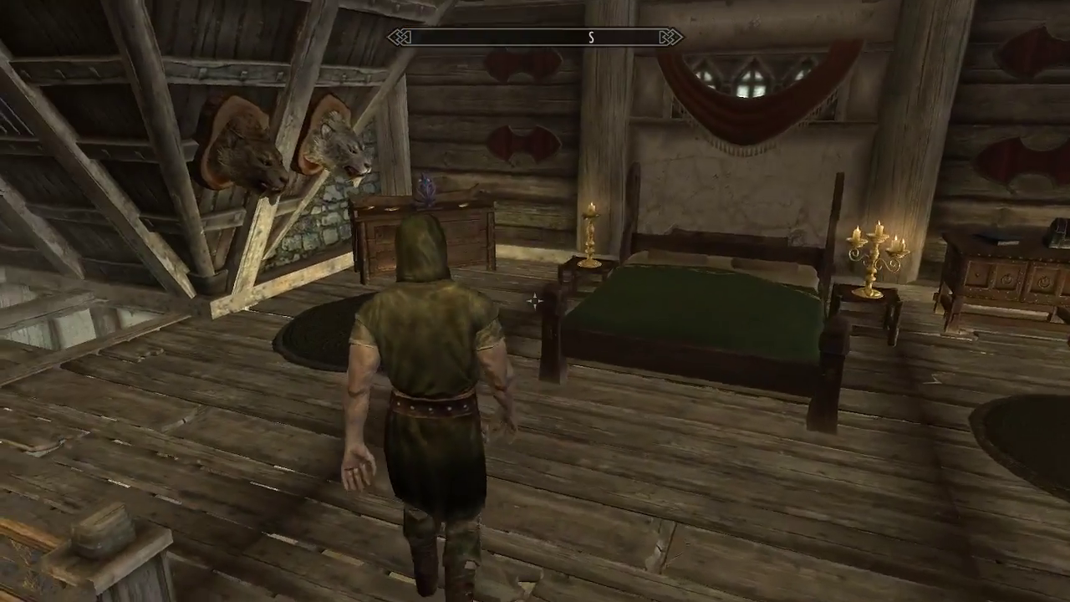
key(w)
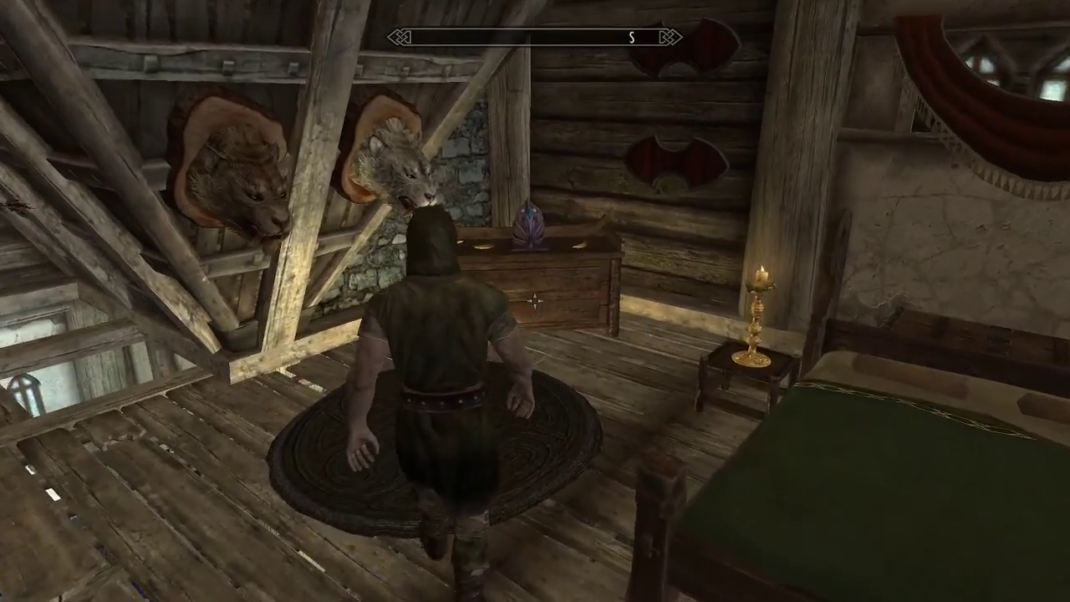
key(w)
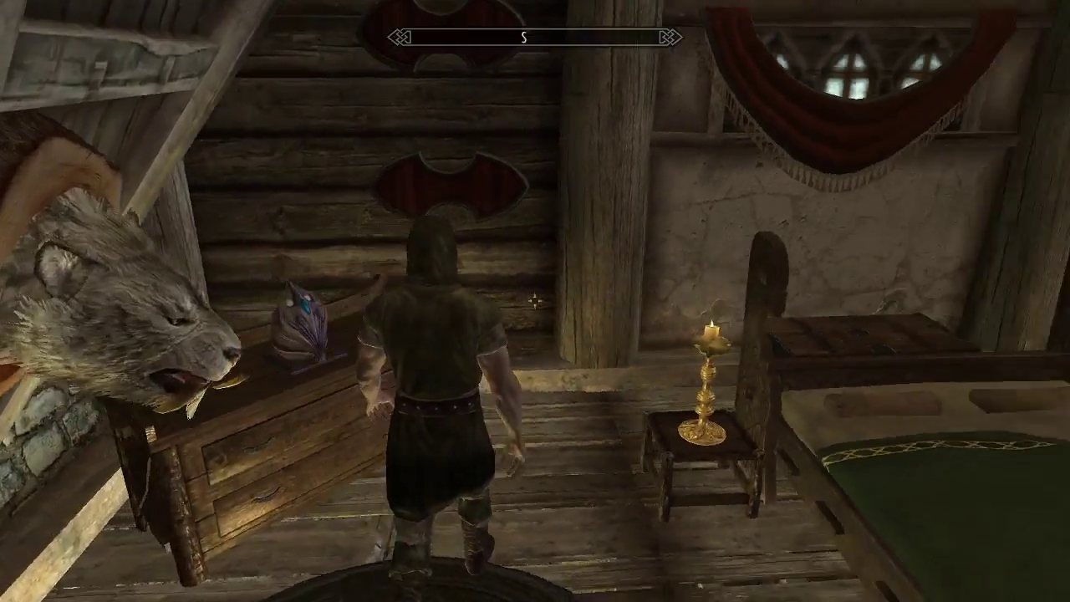
- Walk around the bed to the loft's west side and inspect the writing desk and glowing potted plant
key(w)
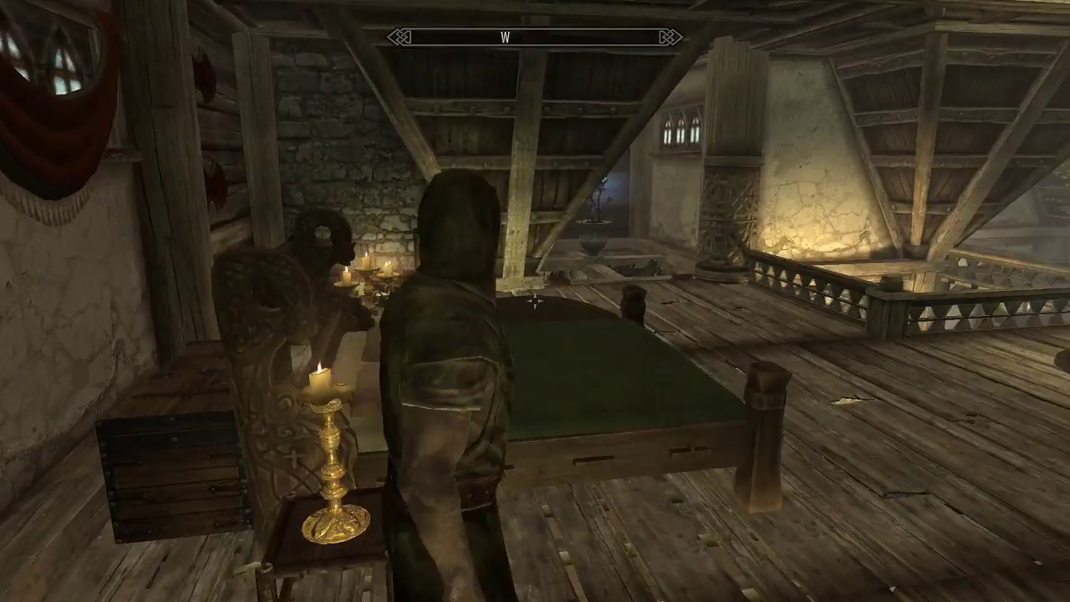
key(w)
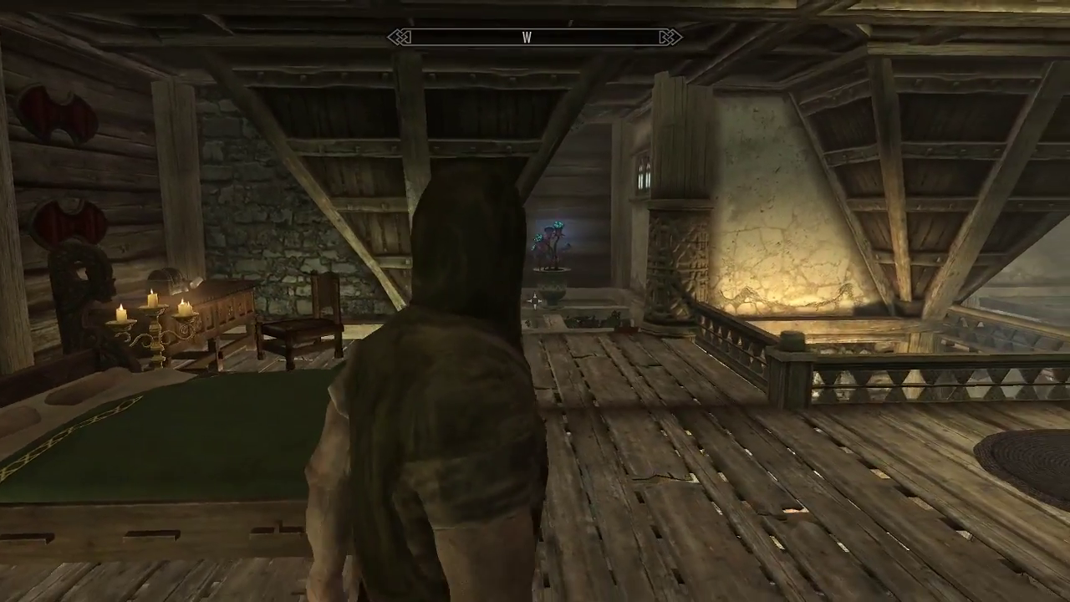
key(w)
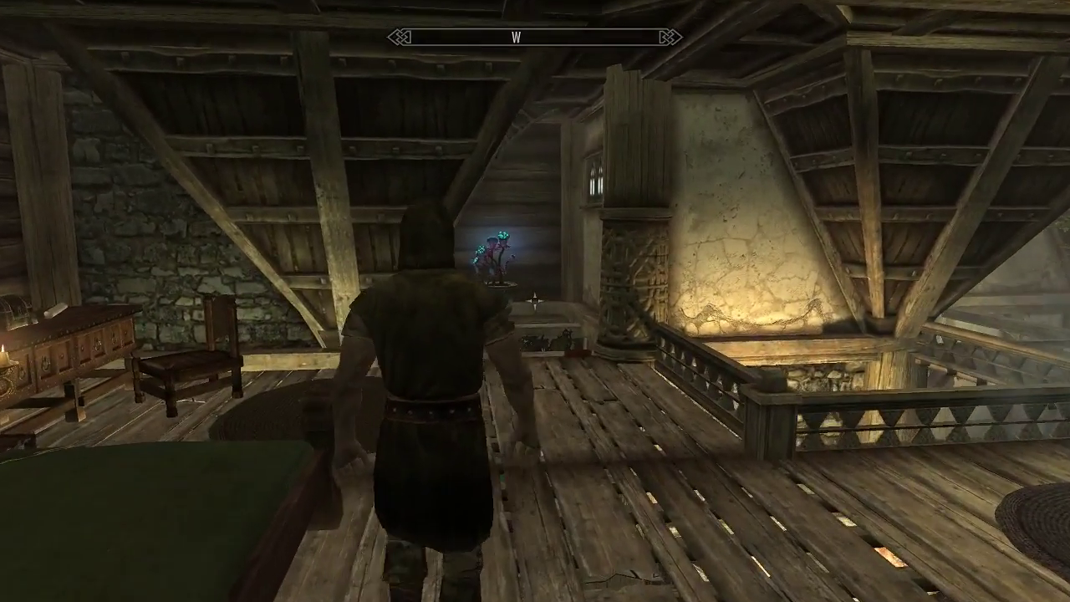
key(w)
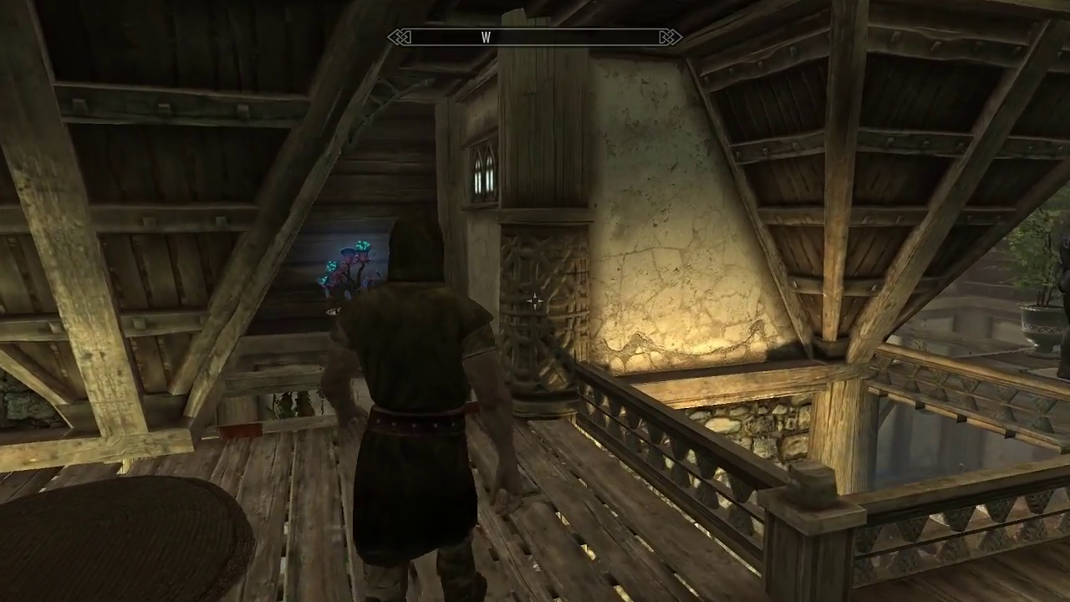
key(w)
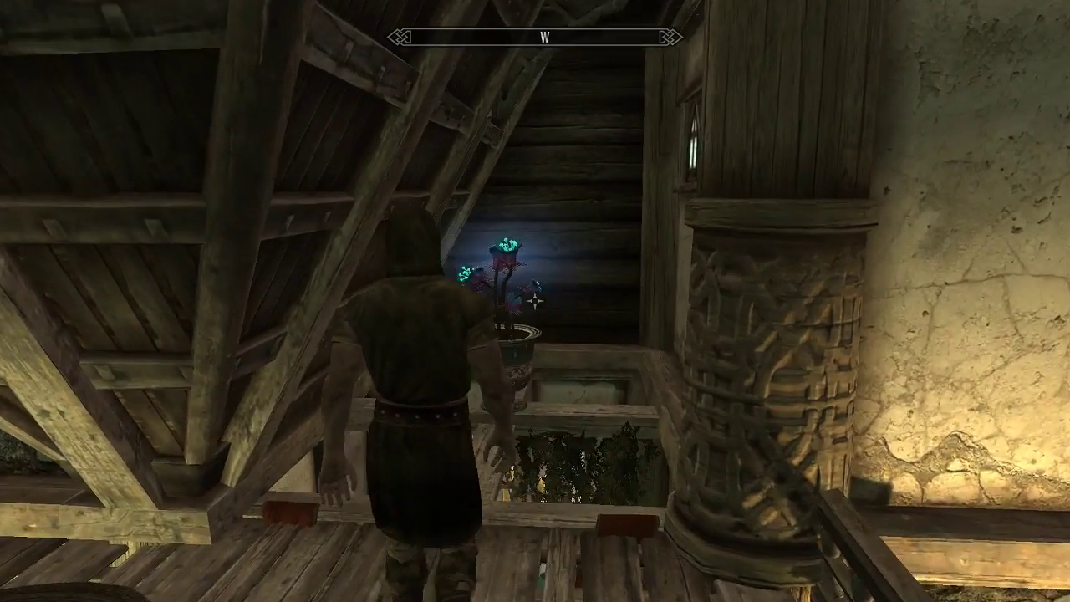
- Return across the loft and go back down to the kitchen area on the ground floor
key(w)
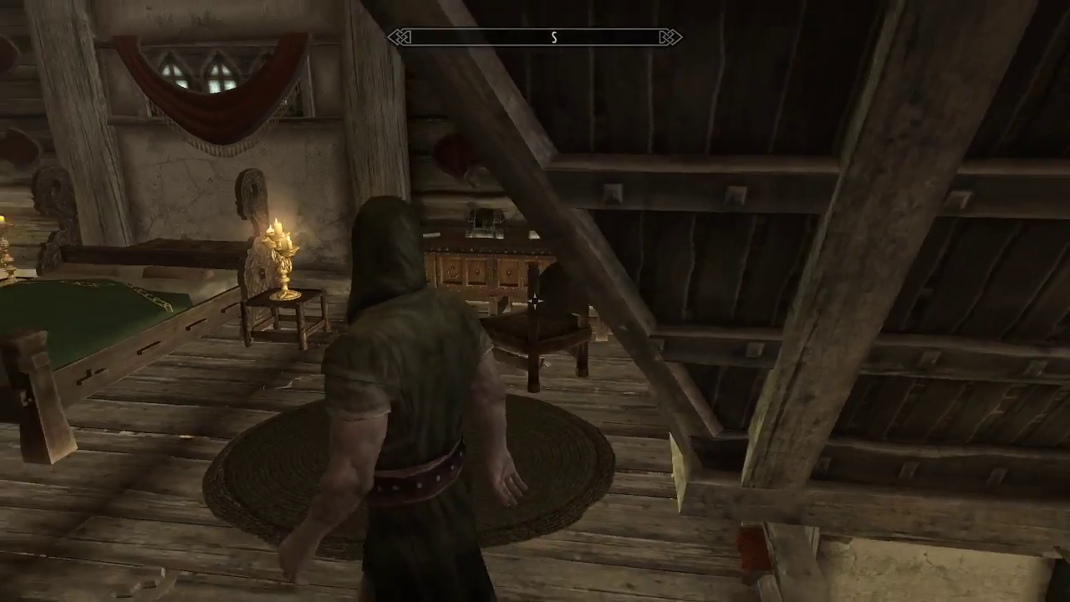
key(w)
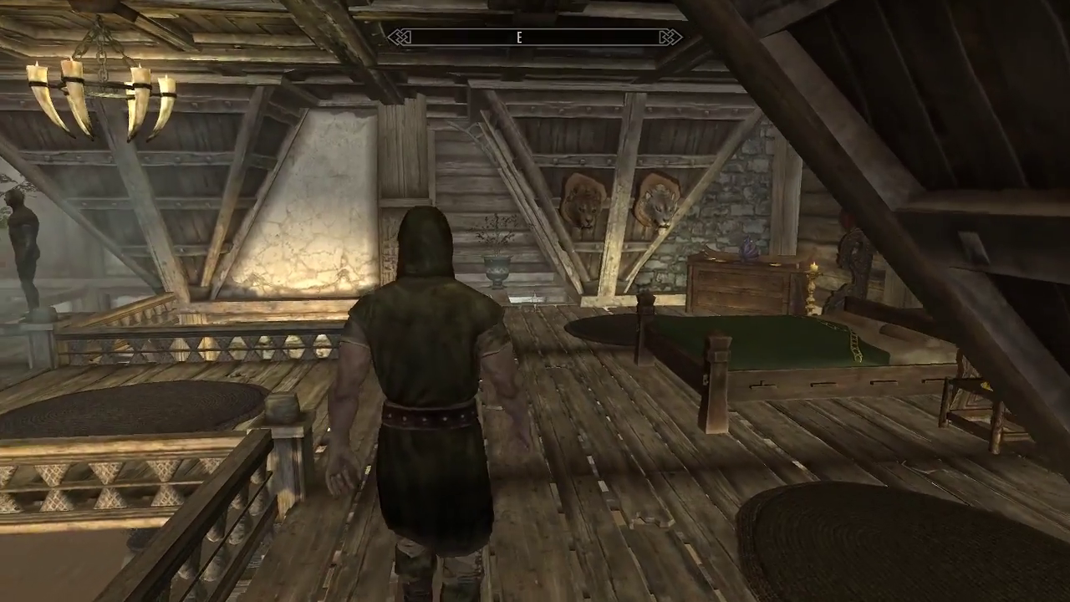
key(w)
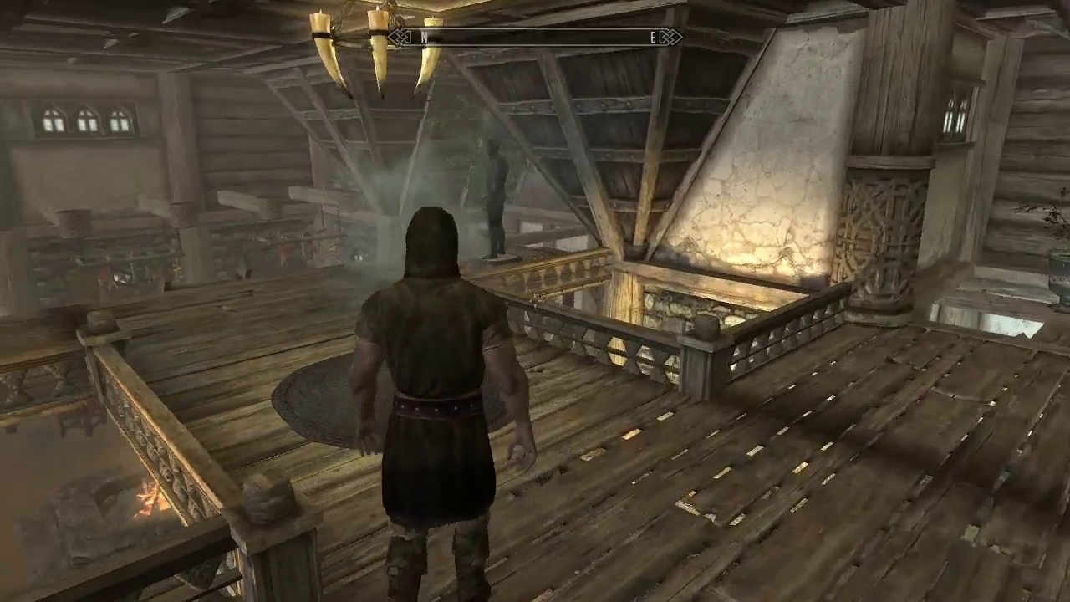
key(w)
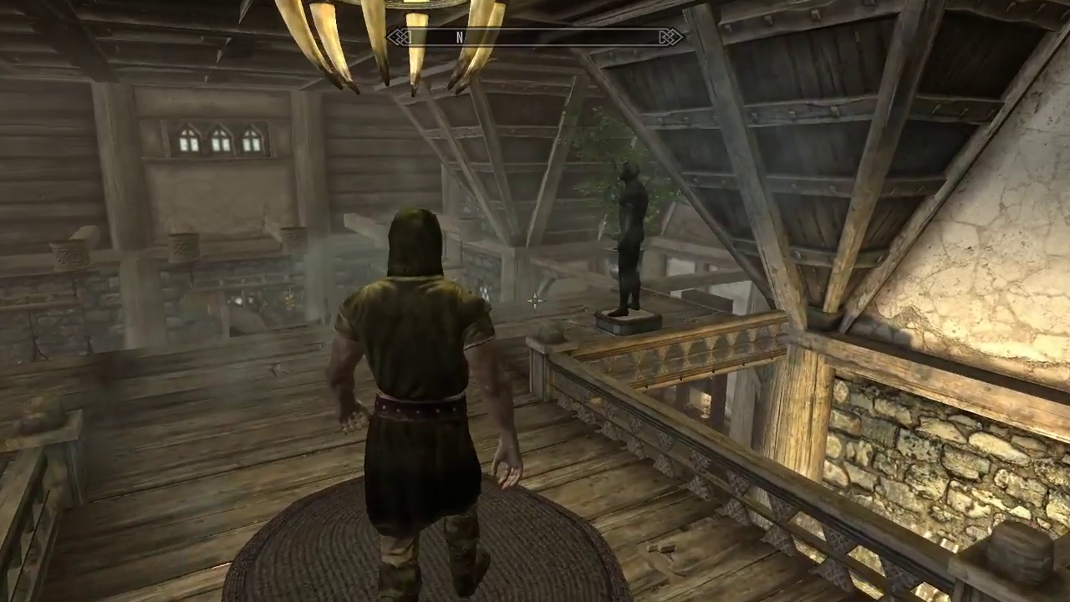
key(w)
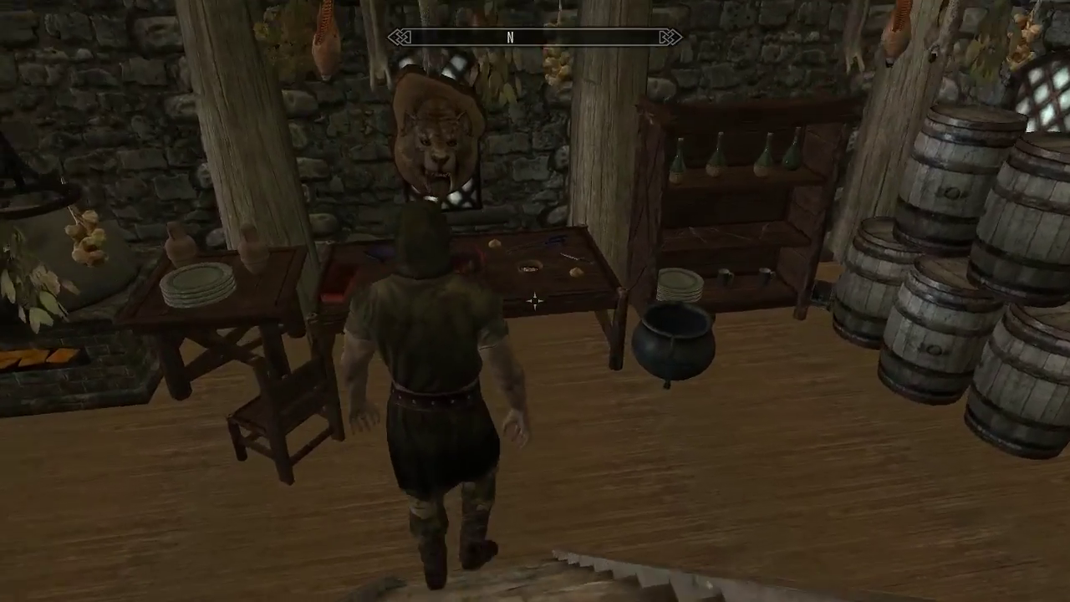
- Cross the hall to the front double doors and leave the house for the village
key(w)
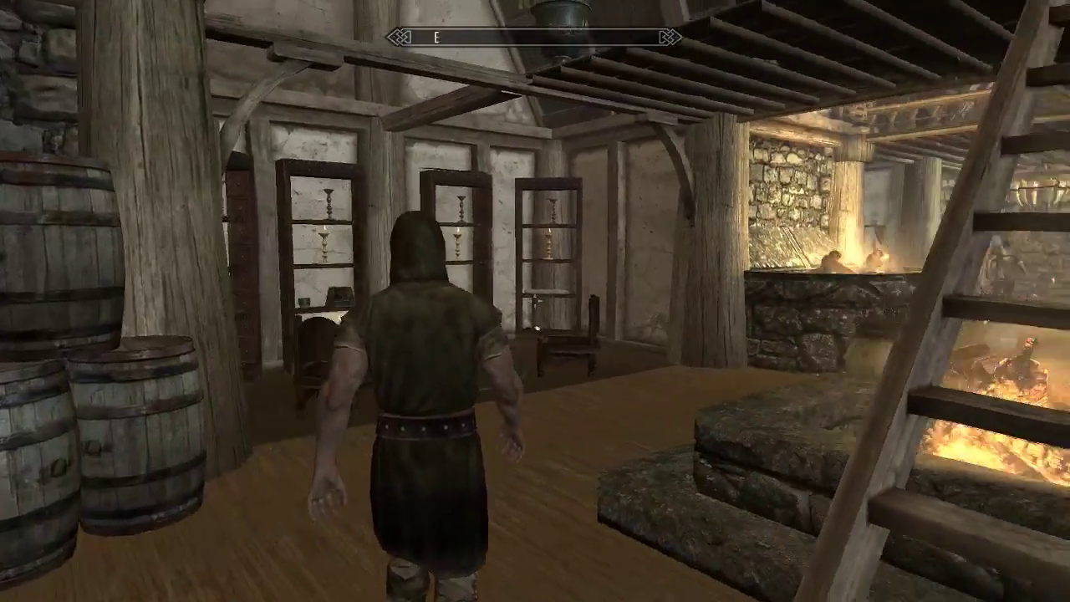
key(w)
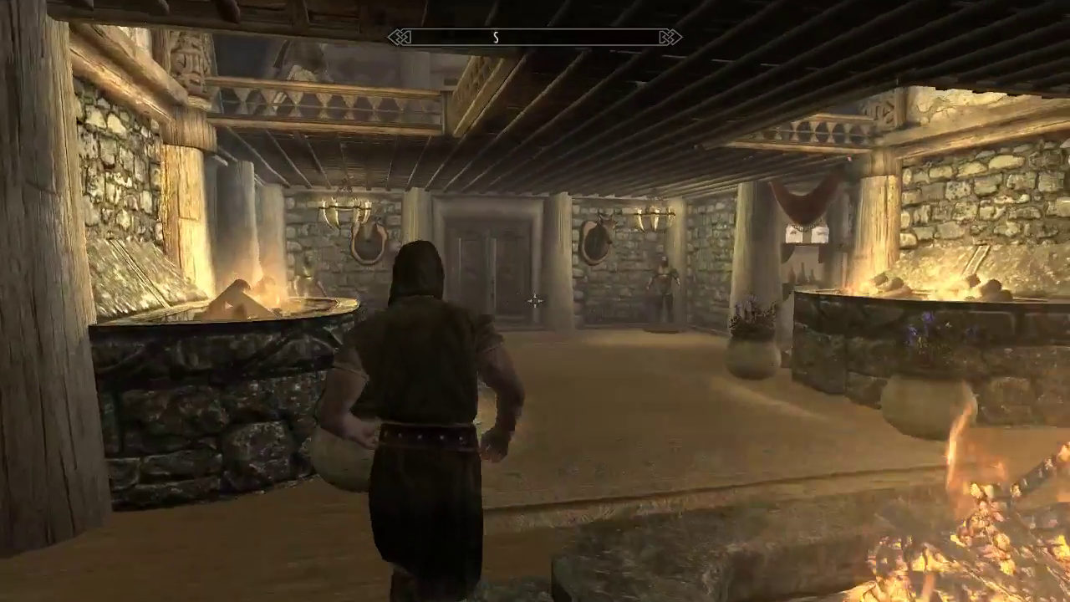
key(w)
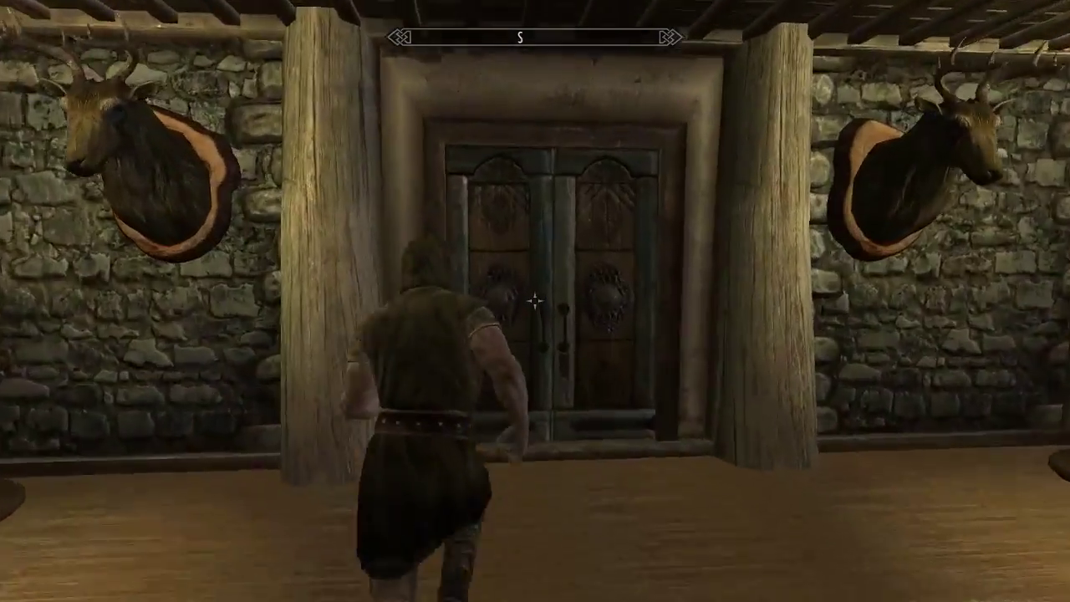
key(w)
key(e)
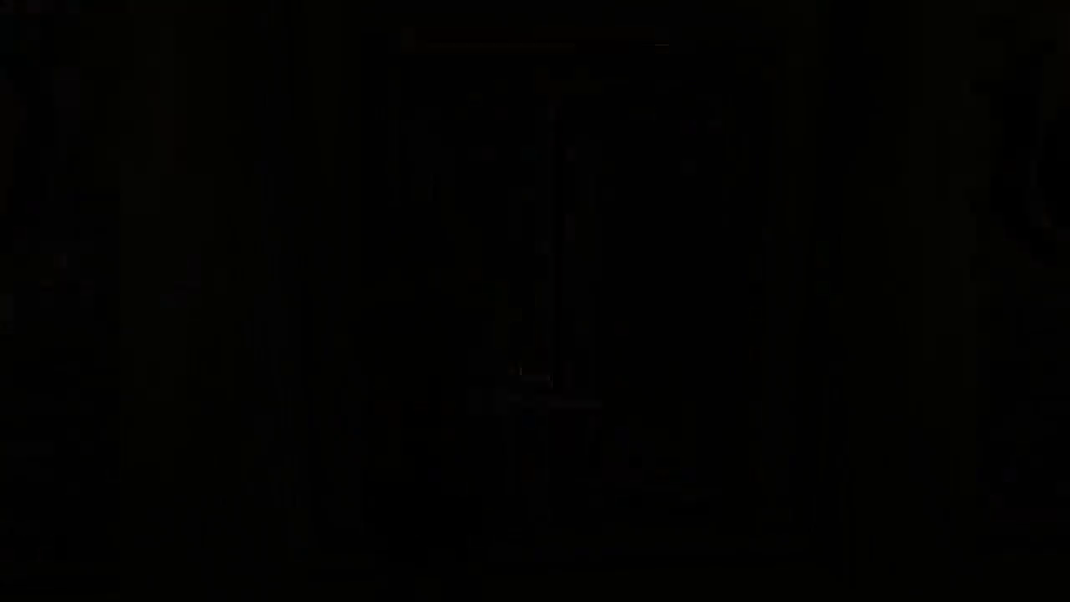
- Walk west through the village of Myrefall and turn back past the large boulder, inspecting the houses and vegetation
key(w)
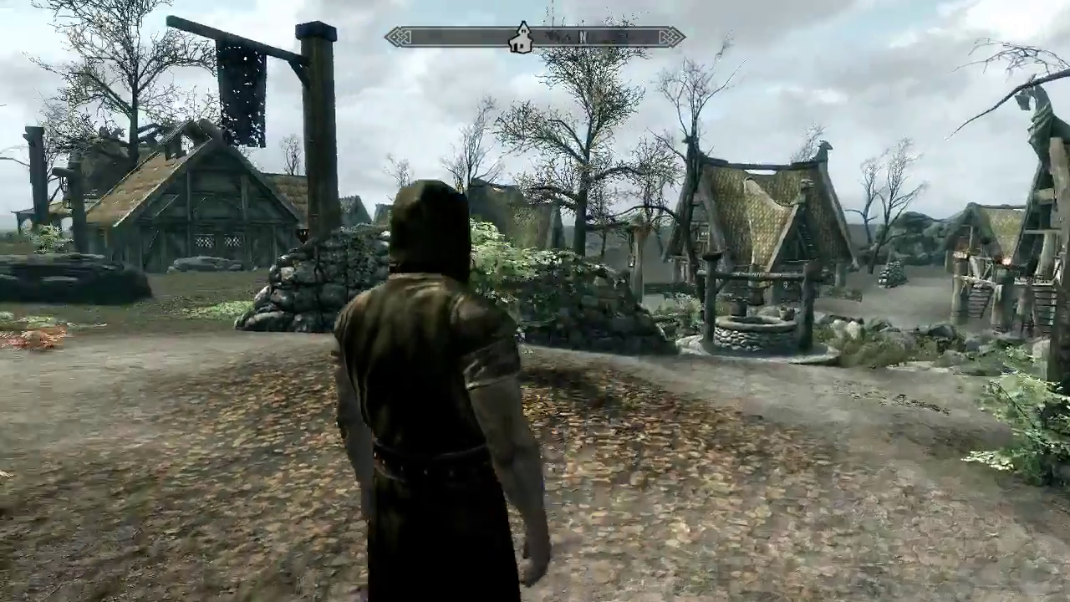
key(w)
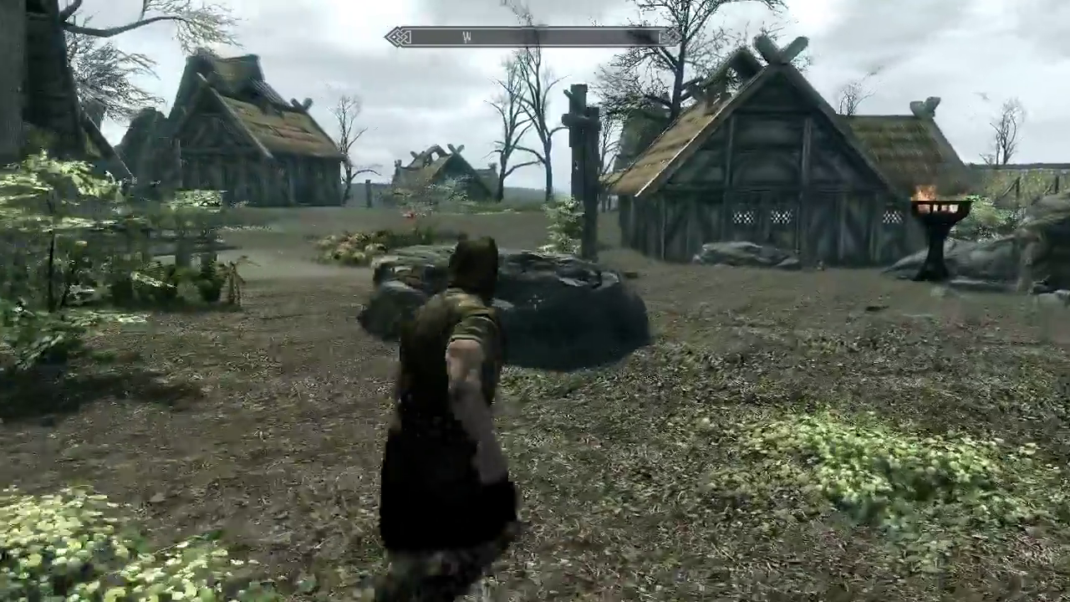
key(w)
key(w)
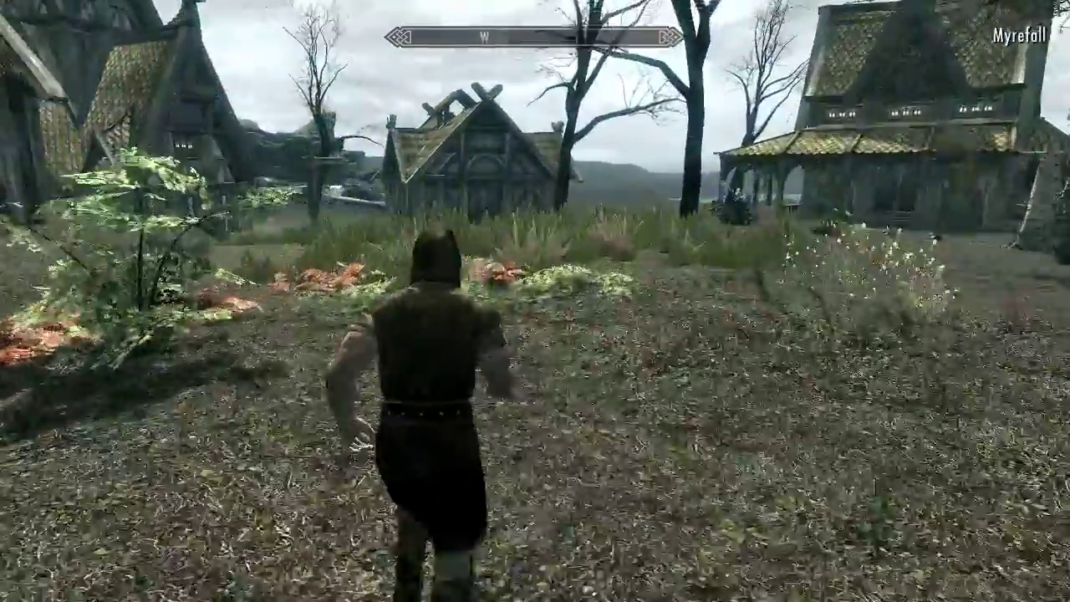
key(w)
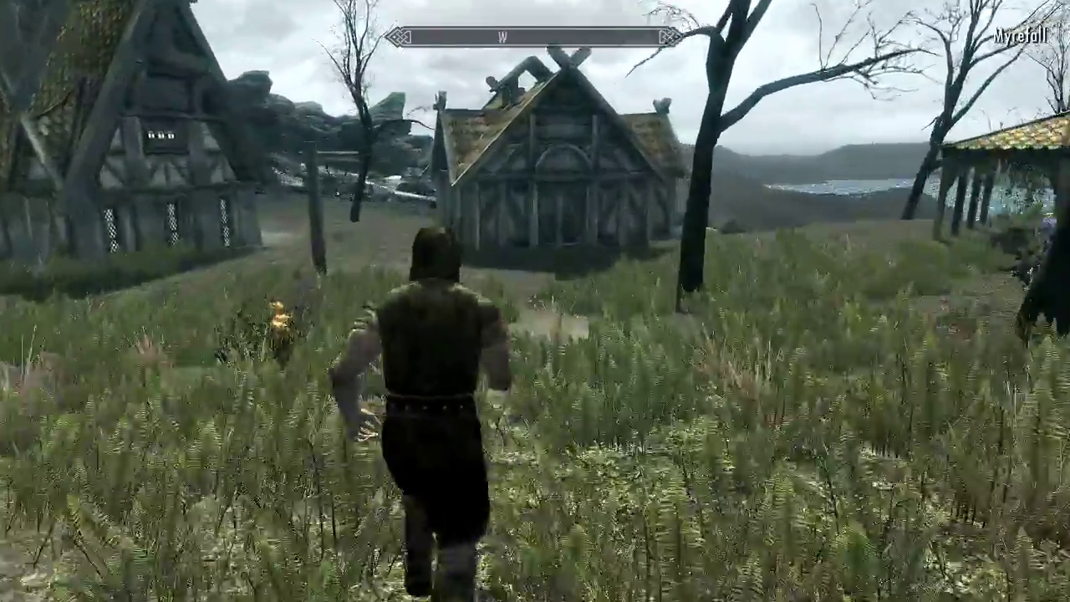
key(w)
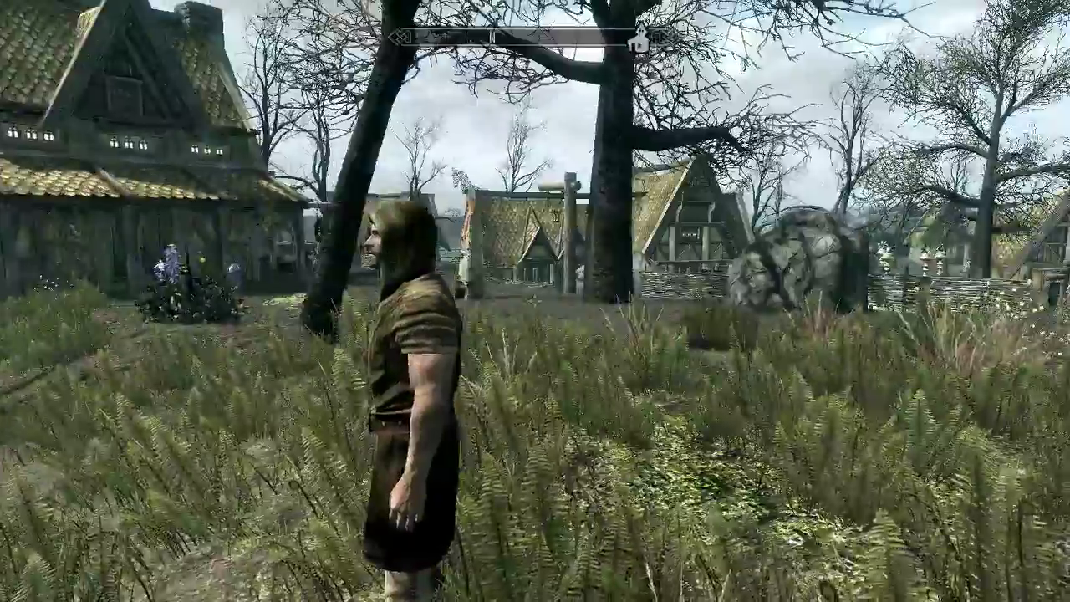
key(w)
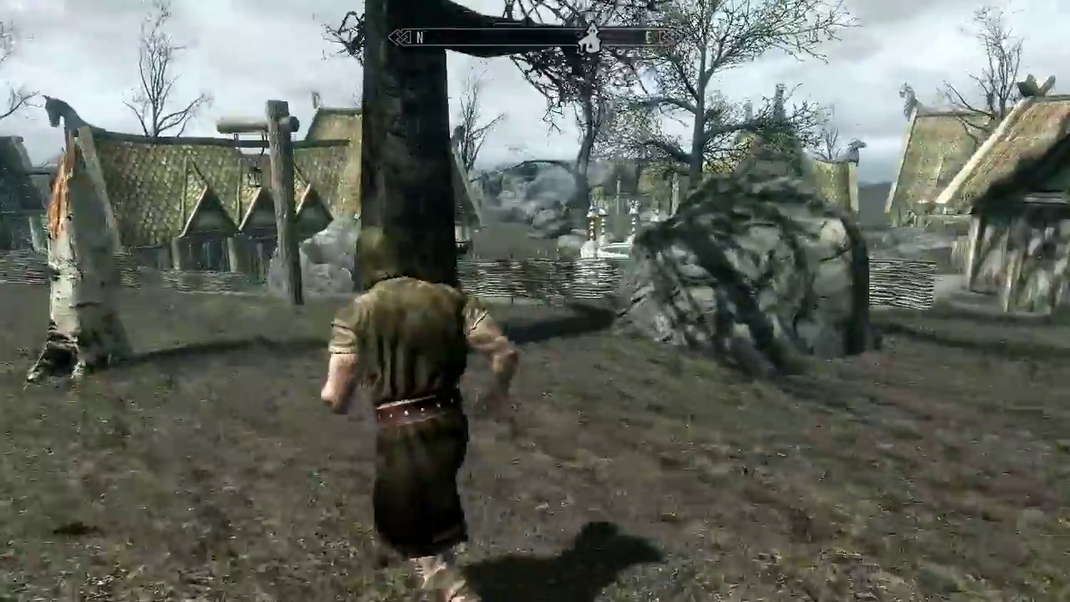
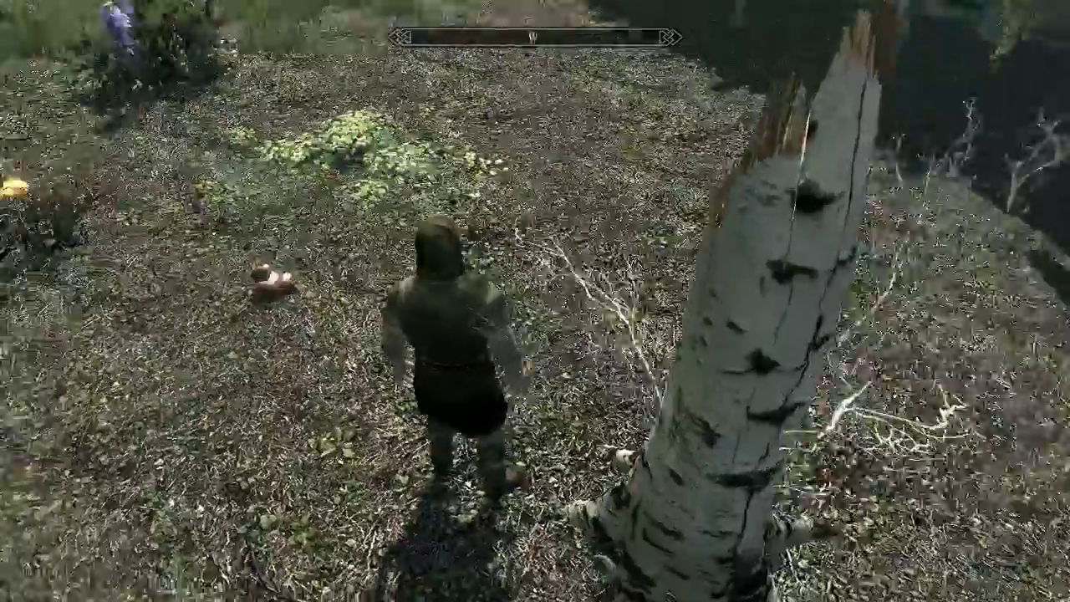
- Walk back through the village of Myrefall to the fountain beside the burning brazier, inspecting the houses and trees
key(a)
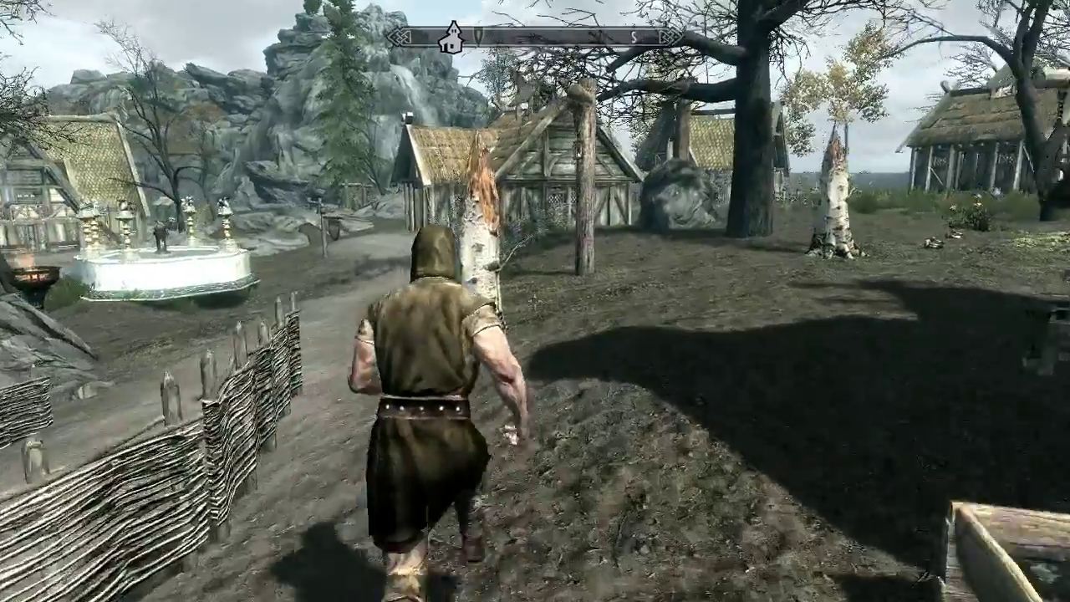
key(w)
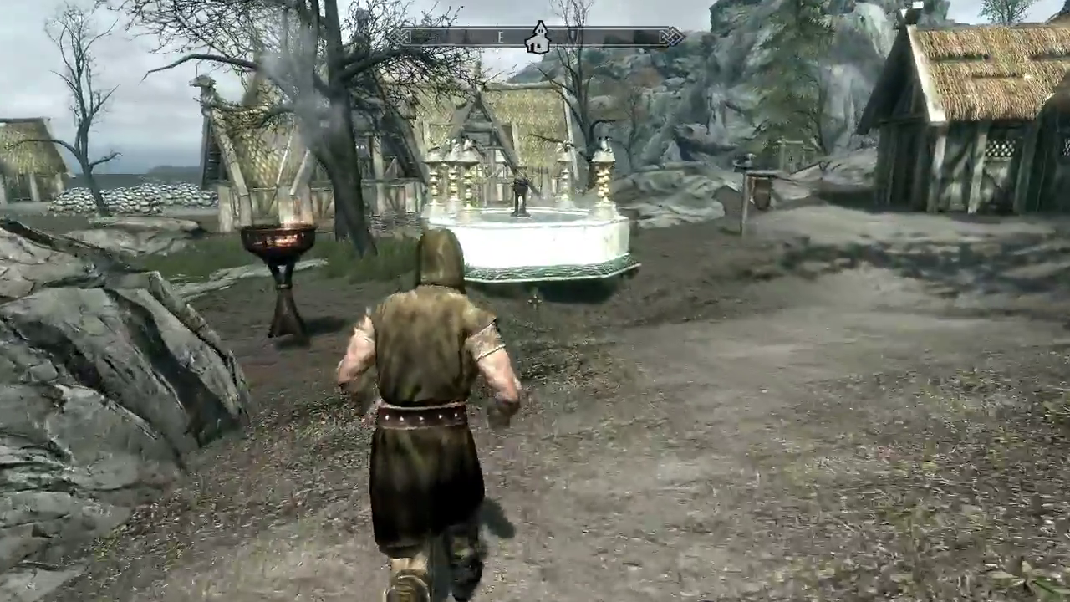
key(w)
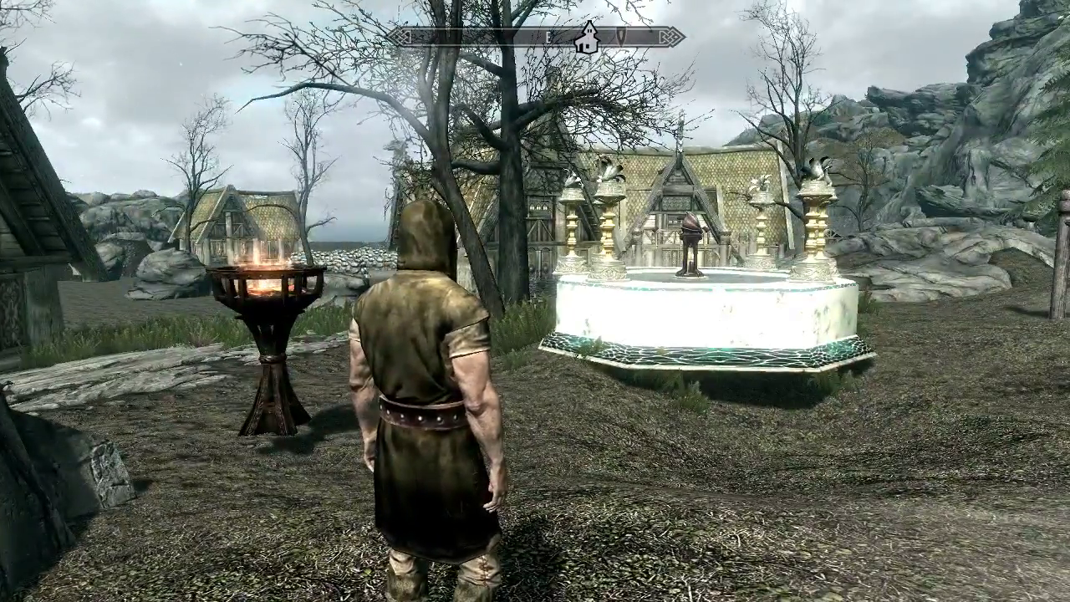
- Quit the game to the desktop
key(Escape)
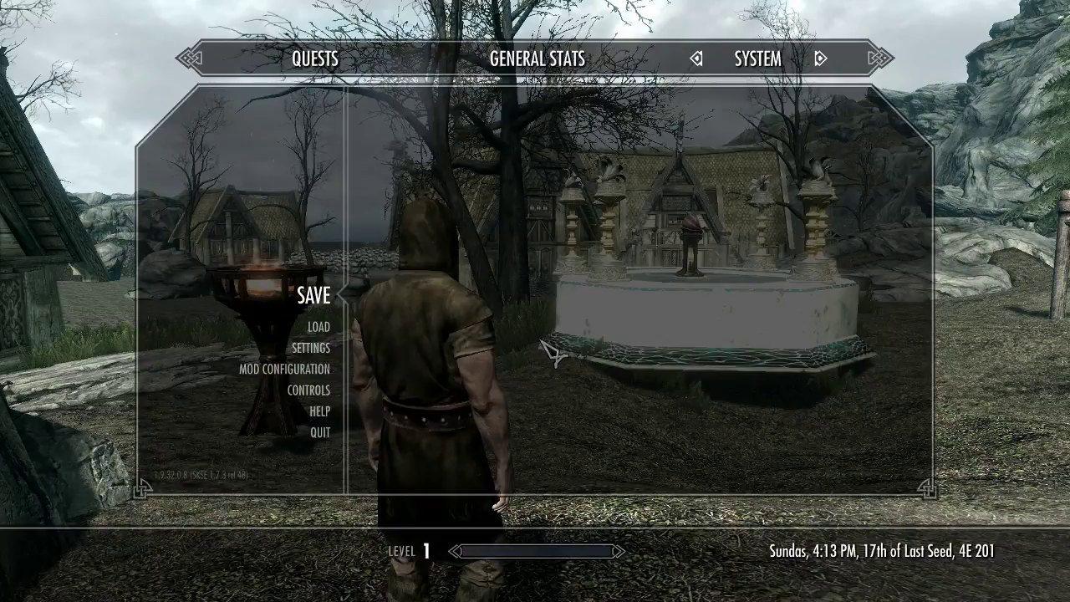
click(322, 432)
click(395, 311)
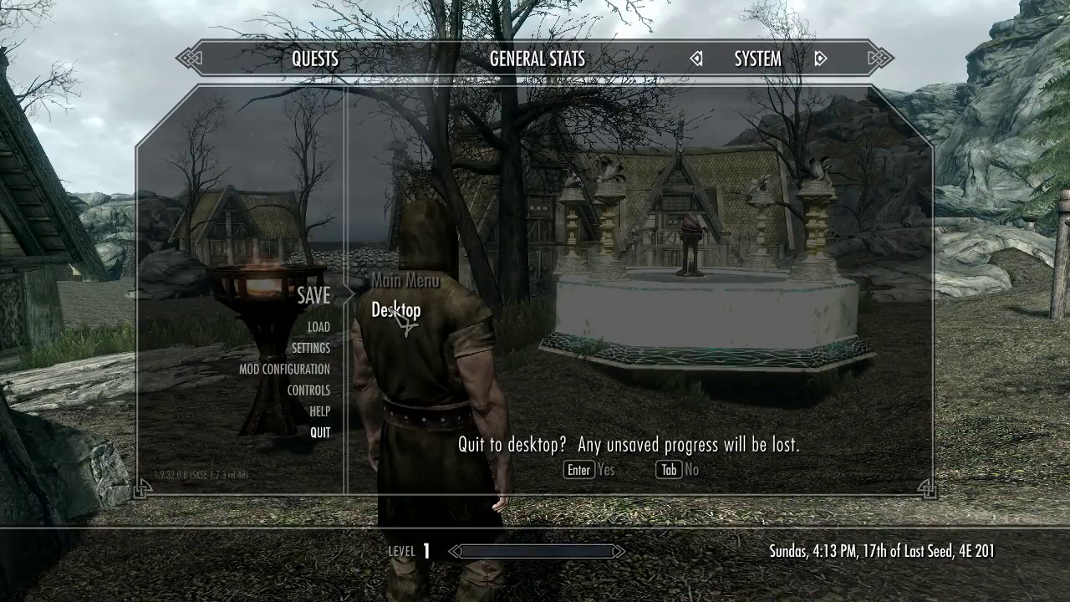
click(592, 473)
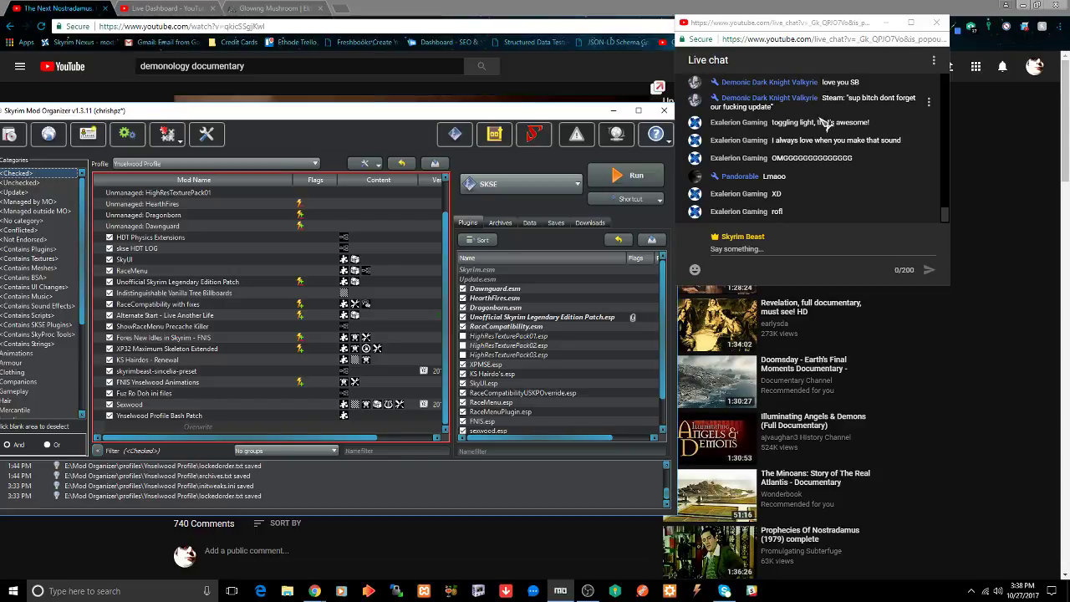
- Launch the Creation Kit from Mod Organizer
scroll(810, 147, up, 1)
click(522, 183)
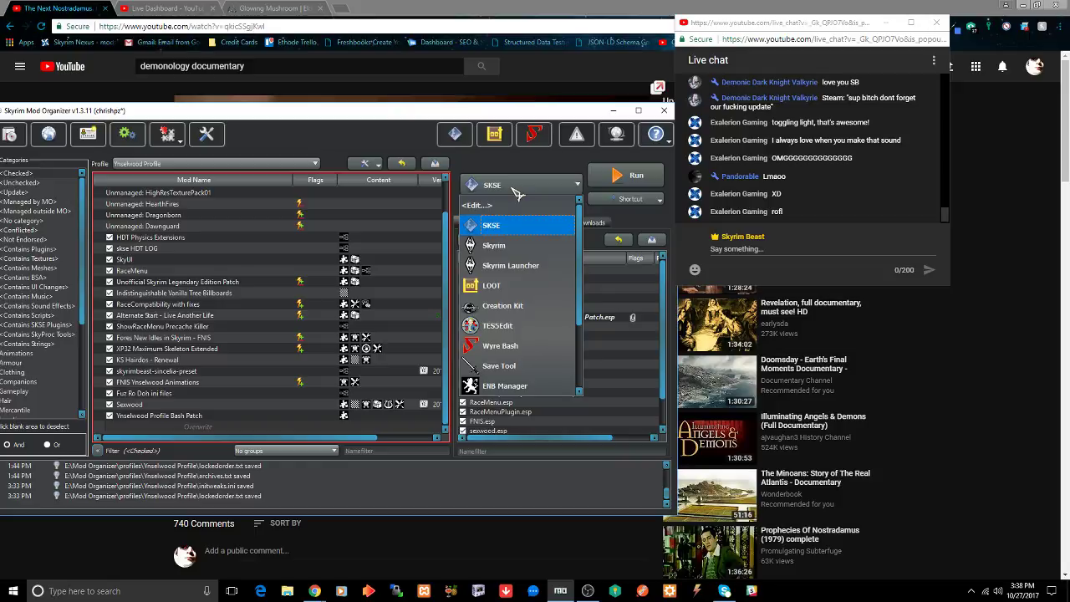
click(494, 305)
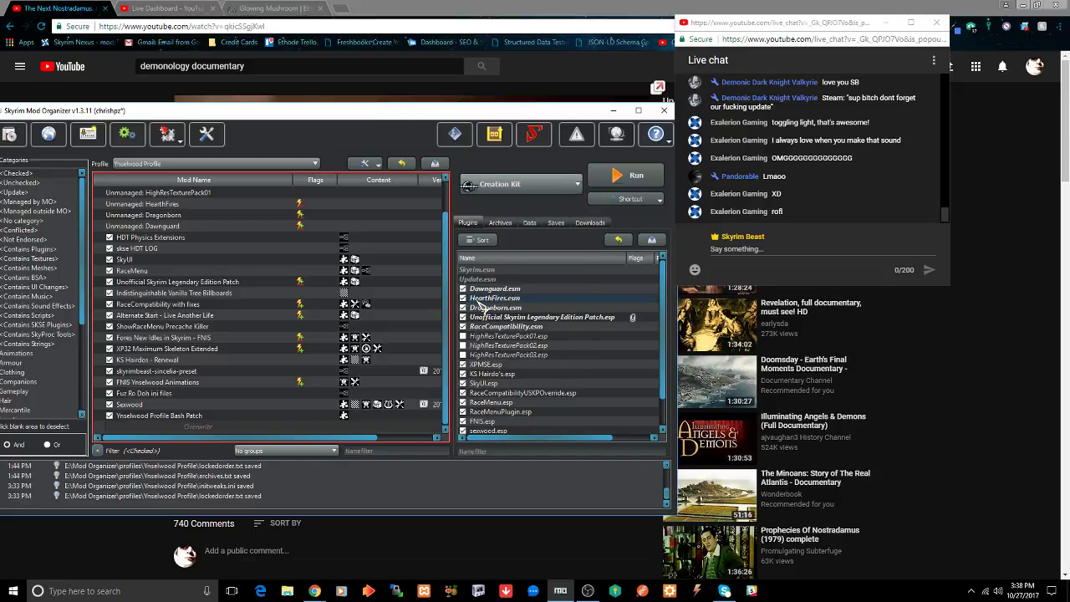
click(635, 176)
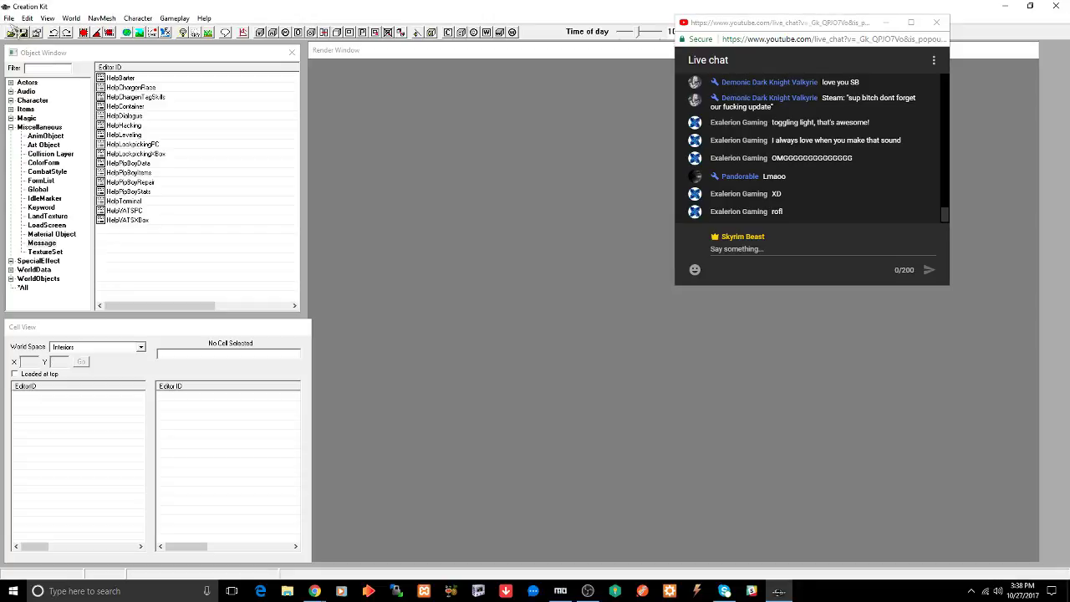
- Load sexwood.esp in the Creation Kit as the active plugin file
click(8, 19)
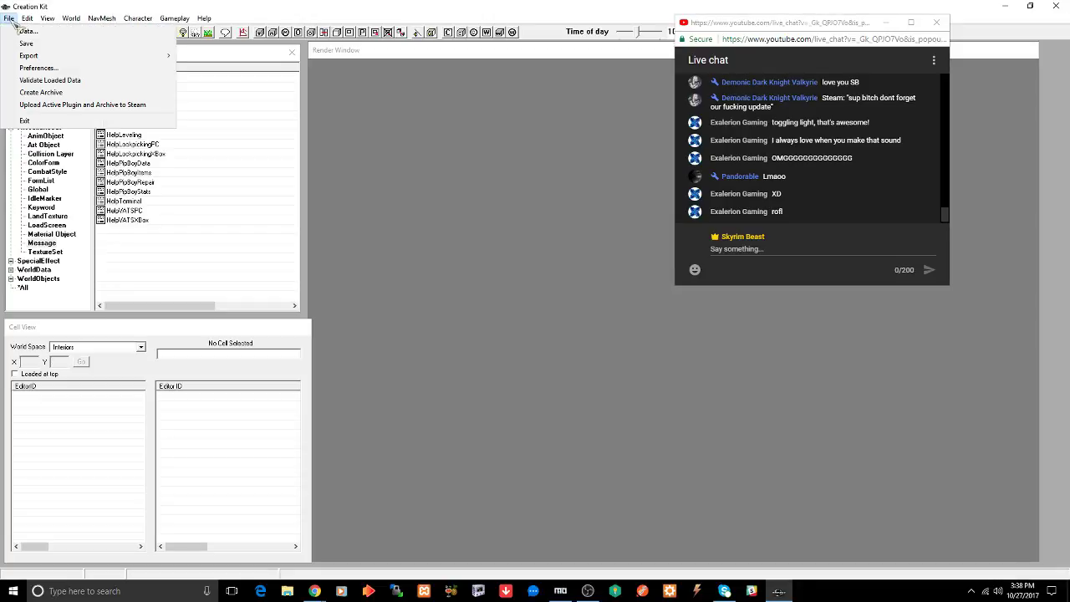
click(25, 32)
scroll(436, 326, down, 5)
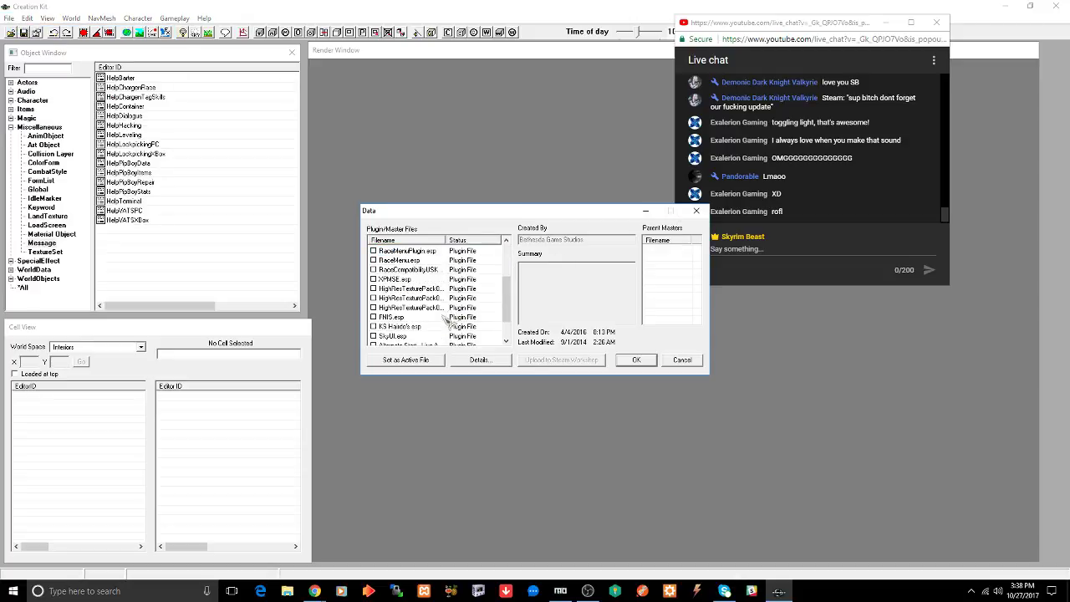
double_click(396, 335)
click(406, 359)
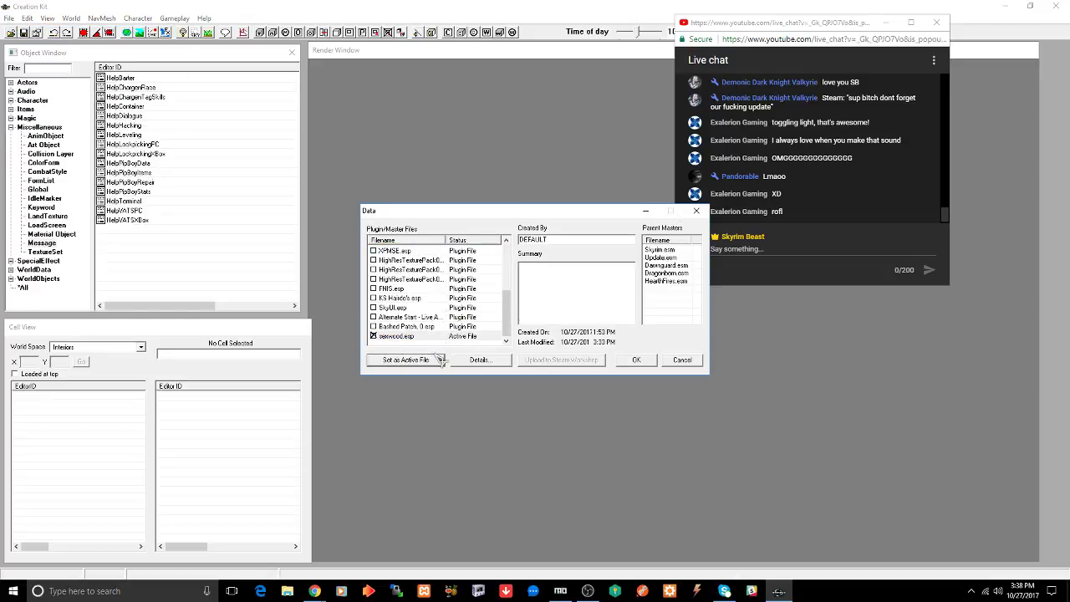
click(633, 359)
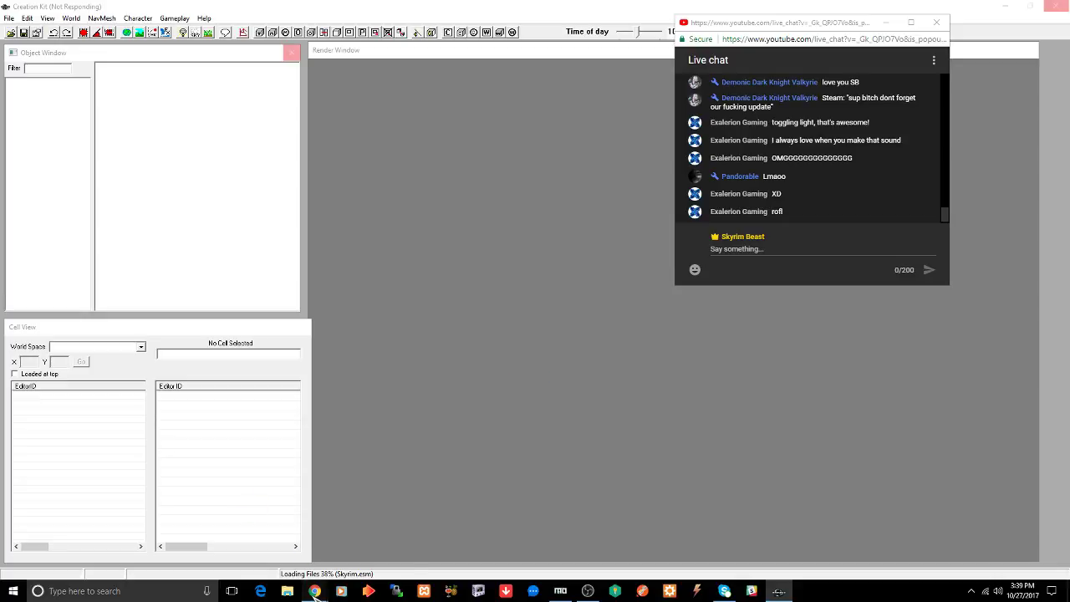
- Switch to Chrome to play the Nostradamus documentary while the plugin loads, and return to the Creation Kit
mouse_move(314, 591)
click(276, 535)
click(399, 226)
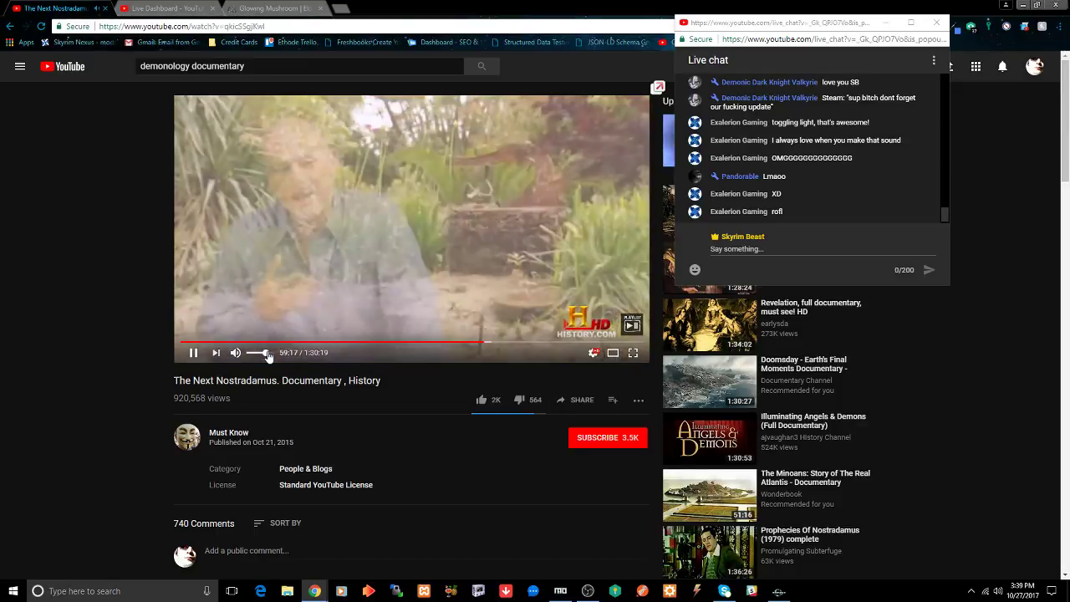
click(778, 591)
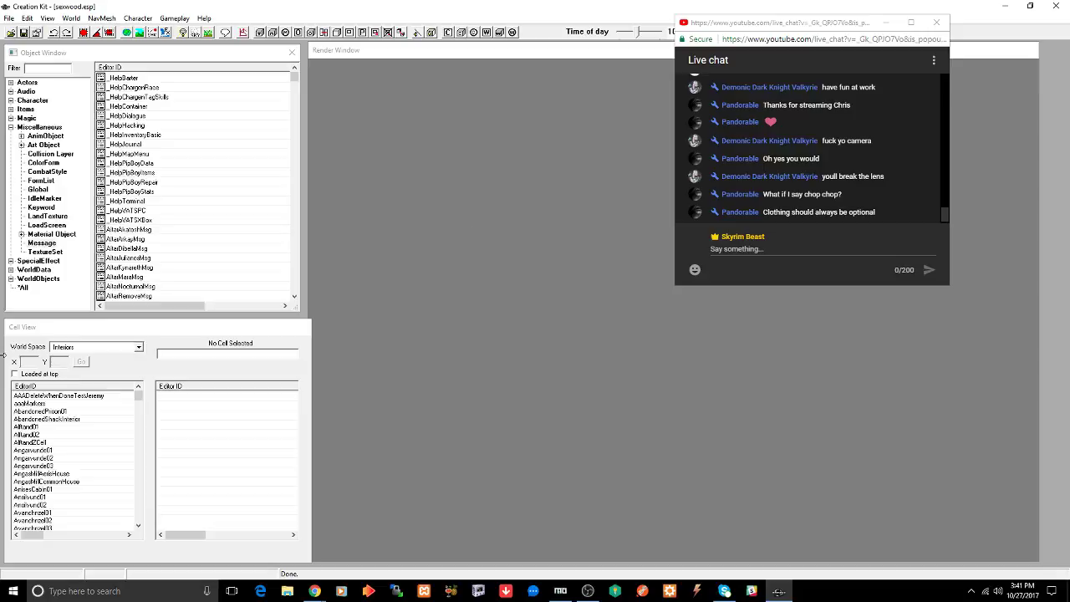
- Find the CHPZMyrefallPlayerHome interior cell and load it in the render view
click(46, 411)
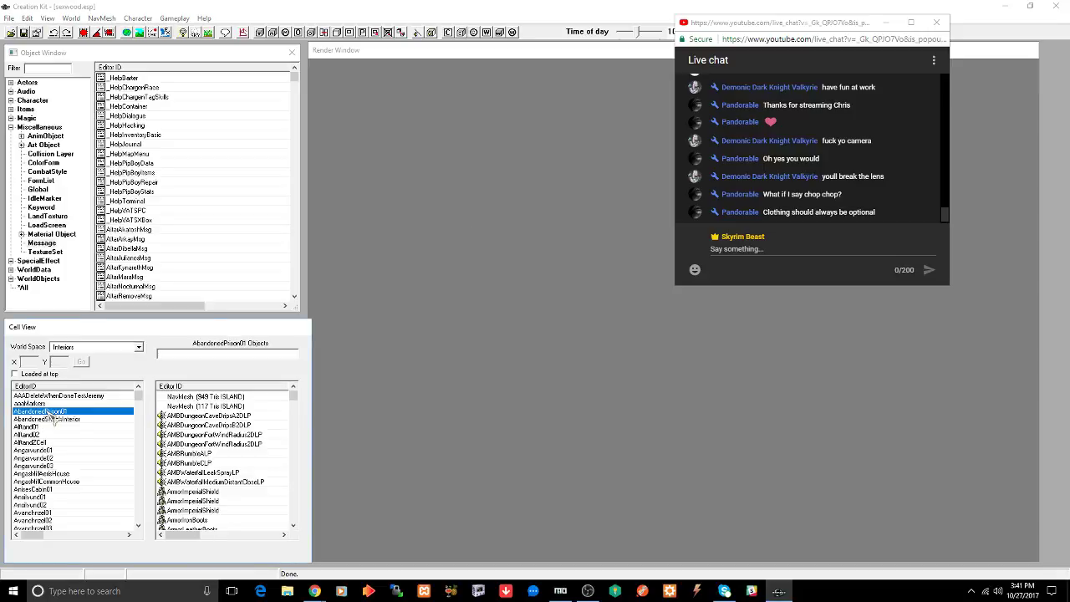
text(chp)
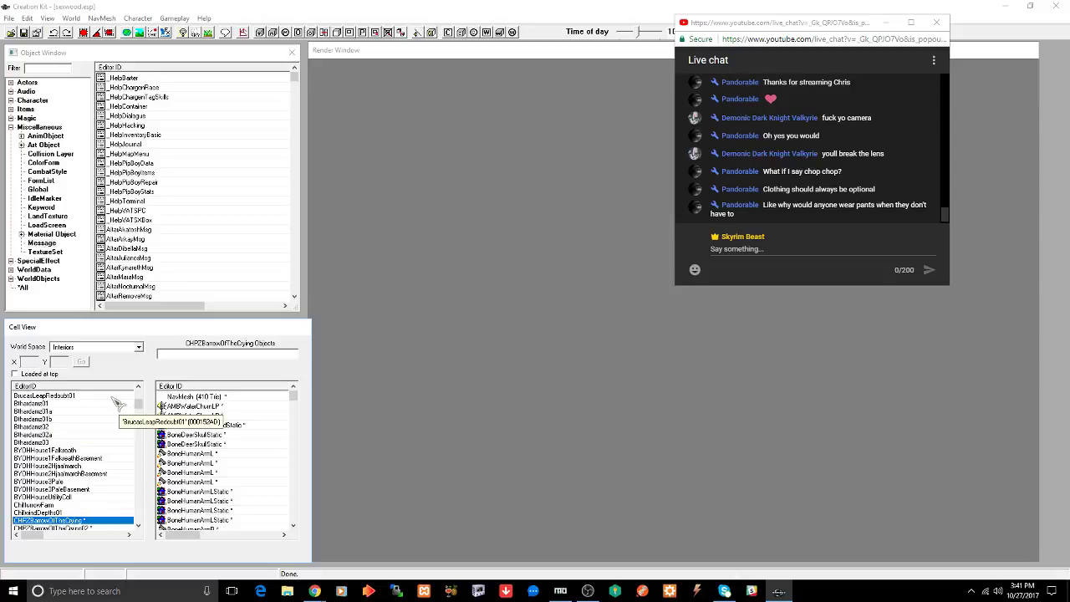
scroll(118, 404, down, 8)
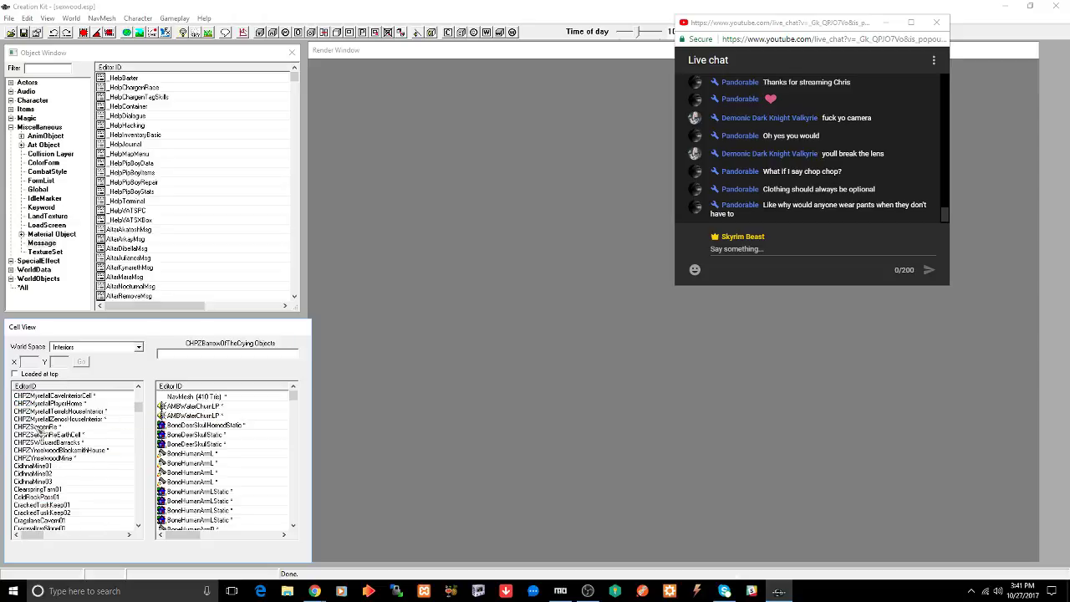
click(57, 404)
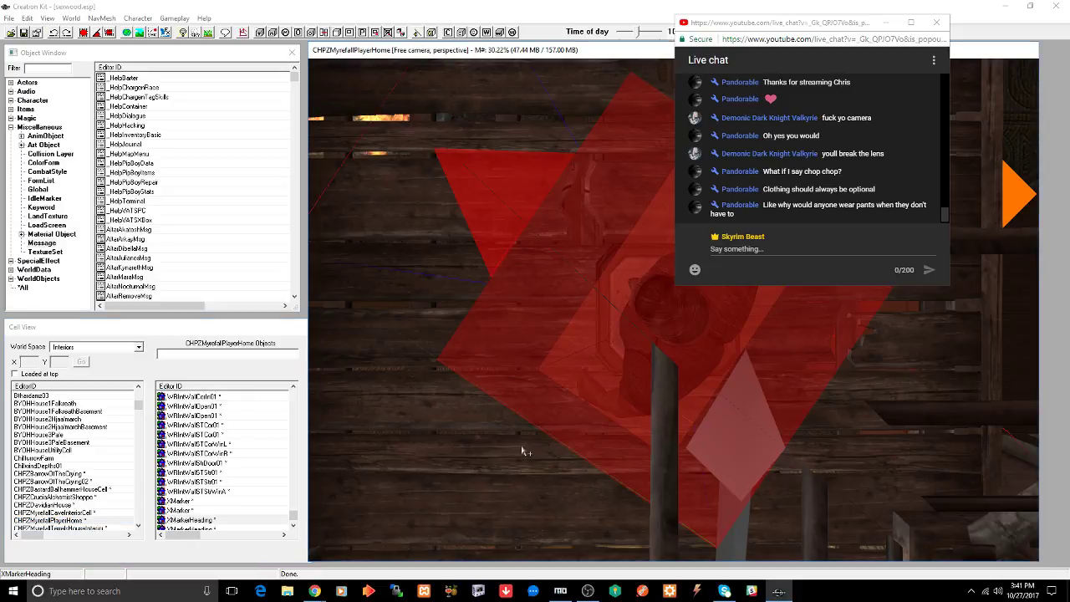
- Go to the door marker at the player home's entrance and view its linked door in CHPZMyrefallExteriorThree
shift+middle_drag(524, 451, 346, 356)
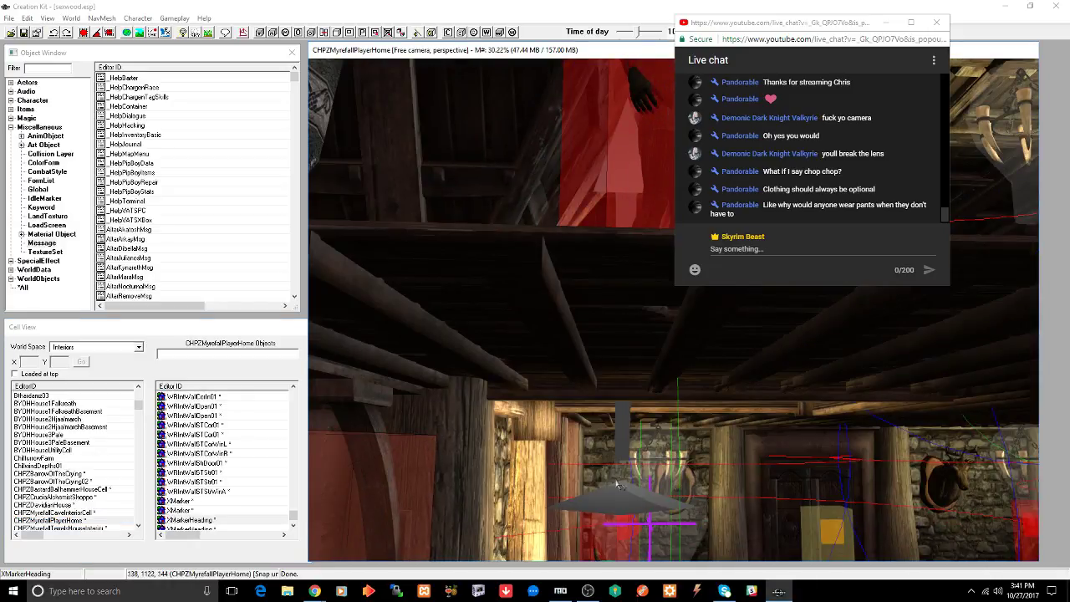
middle_drag(616, 482, 589, 462)
scroll(590, 462, up, 4)
middle_drag(493, 430, 508, 431)
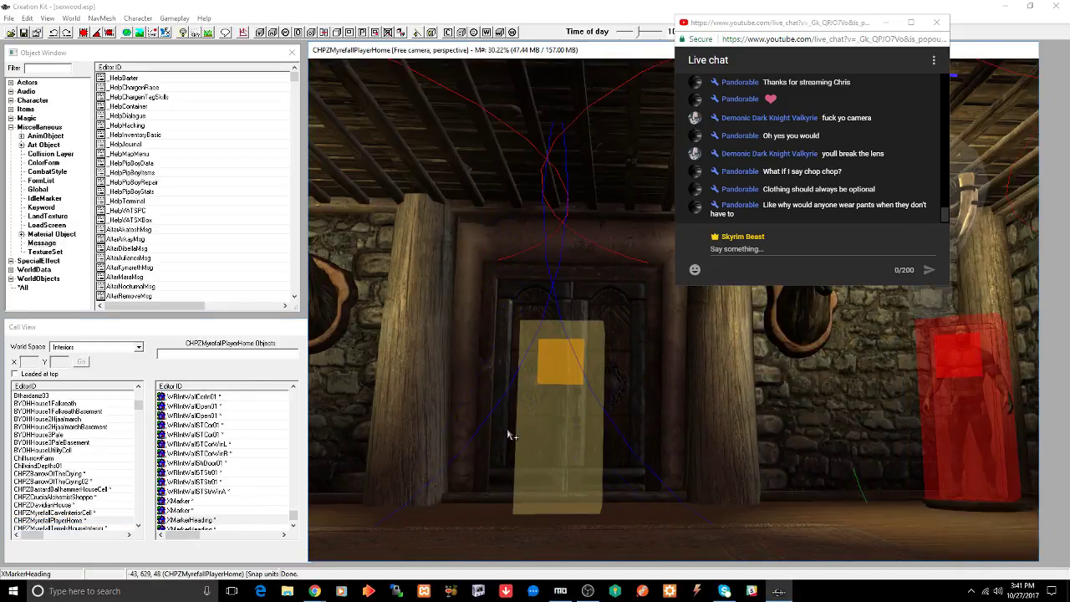
double_click(585, 443)
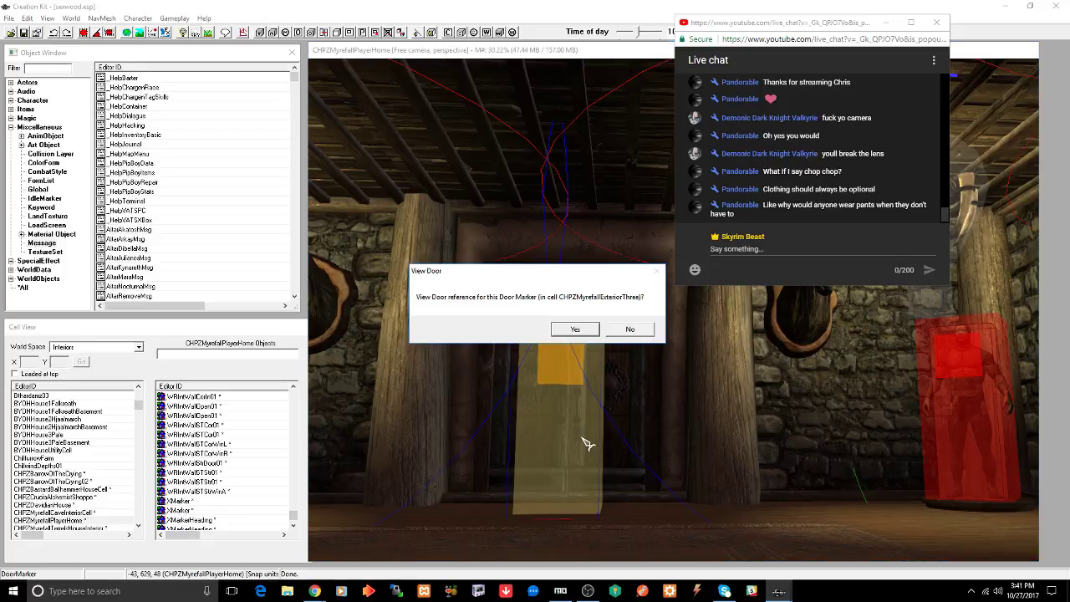
click(575, 330)
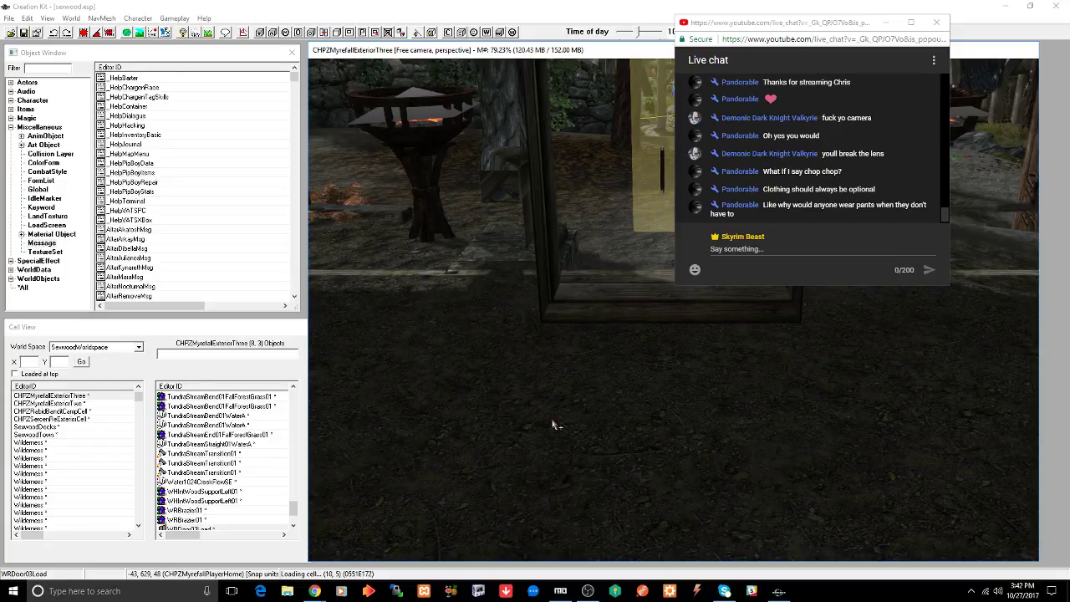
- Find the red trigger box at the blacksmith's porch and inspect its reference properties without changing them
scroll(621, 451, down, 8)
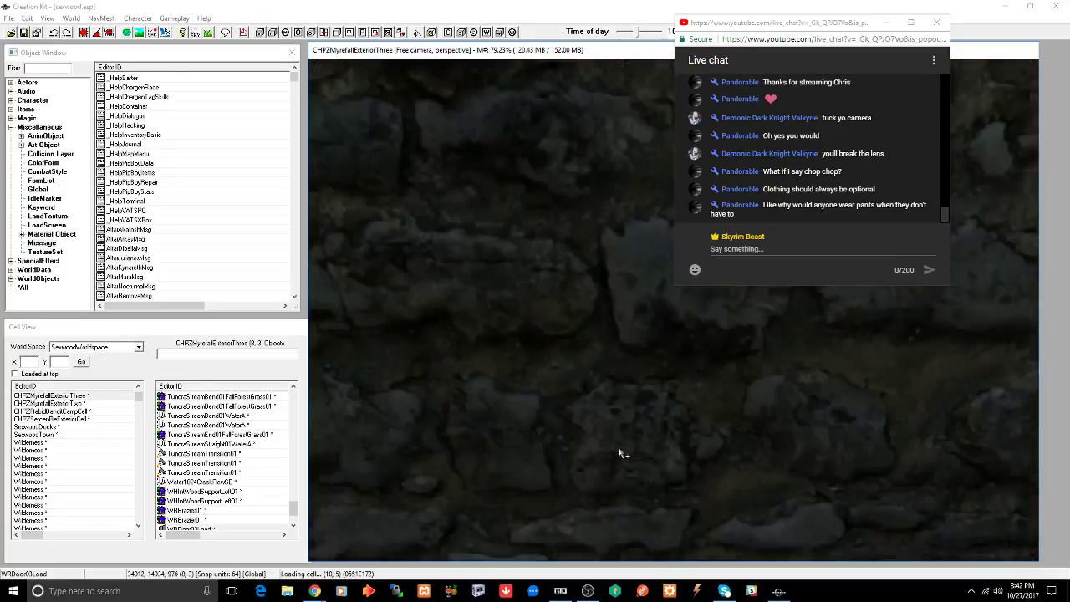
shift+middle_drag(621, 451, 922, 508)
middle_drag(813, 424, 676, 478)
middle_drag(852, 435, 489, 453)
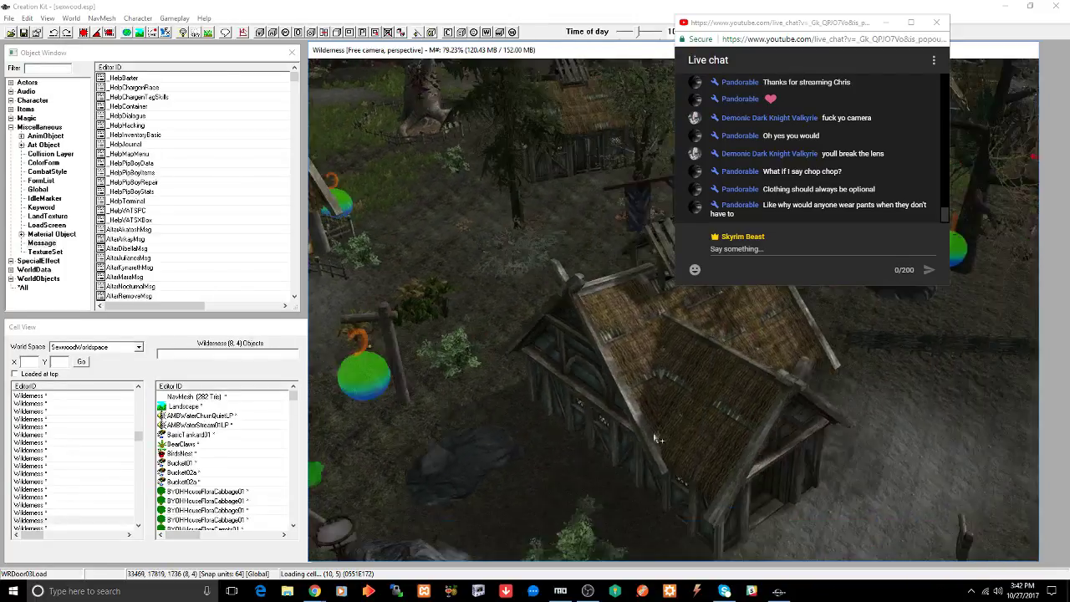
middle_drag(819, 485, 483, 512)
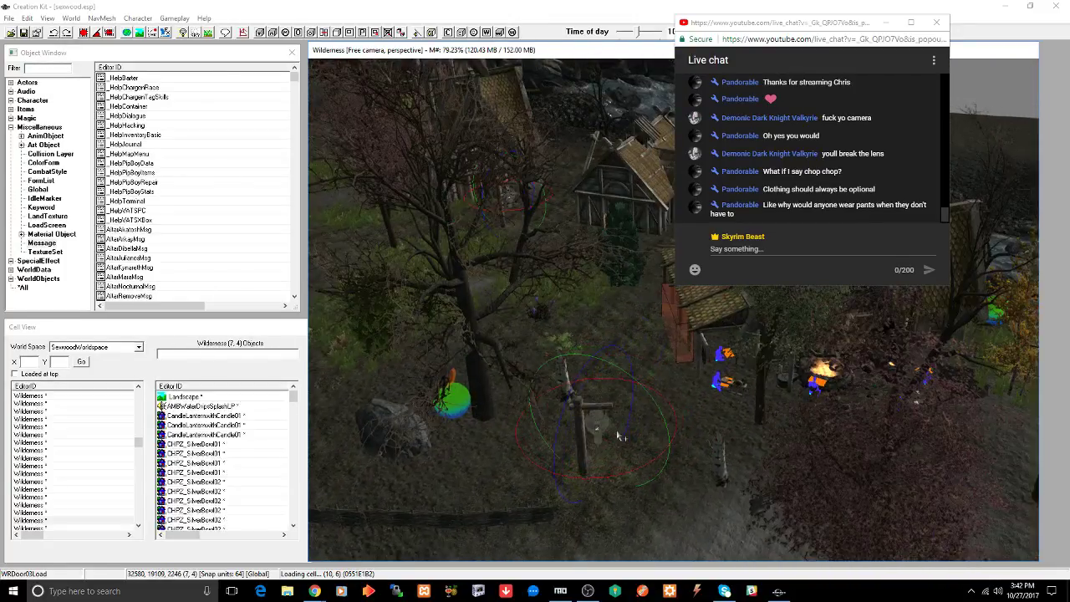
middle_drag(620, 435, 625, 503)
click(677, 432)
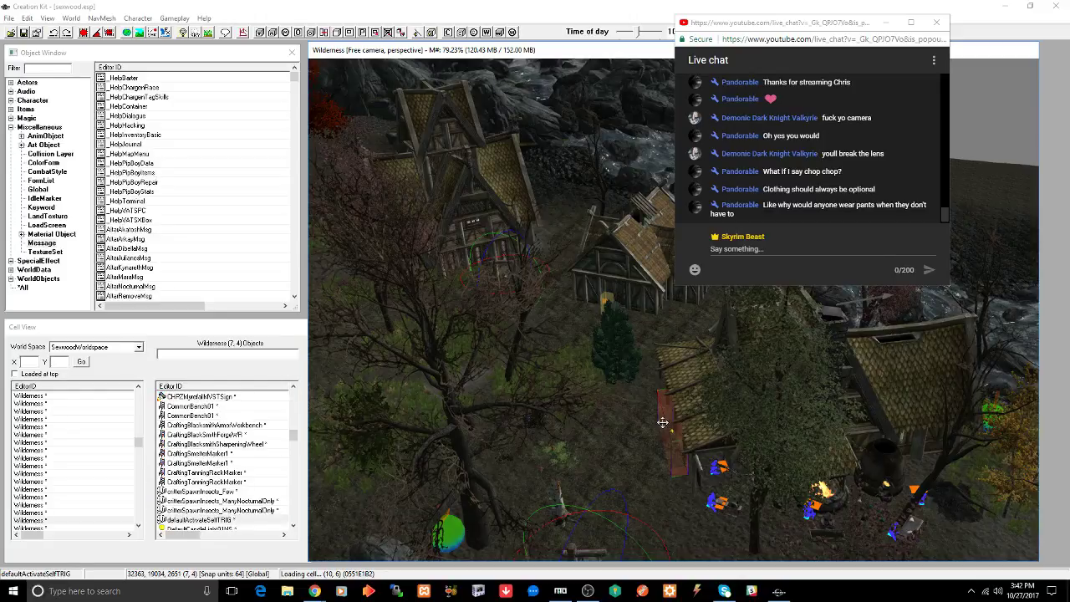
double_click(665, 428)
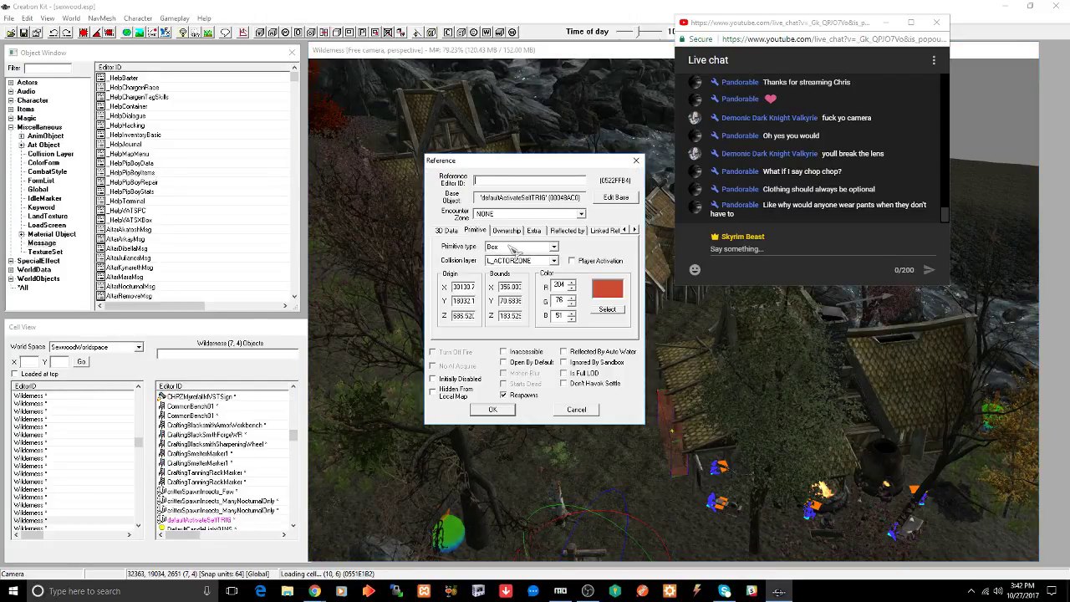
click(585, 409)
- Filter the message objects by "chpz" and open the joke message about the glowing mushroom for editing
click(35, 68)
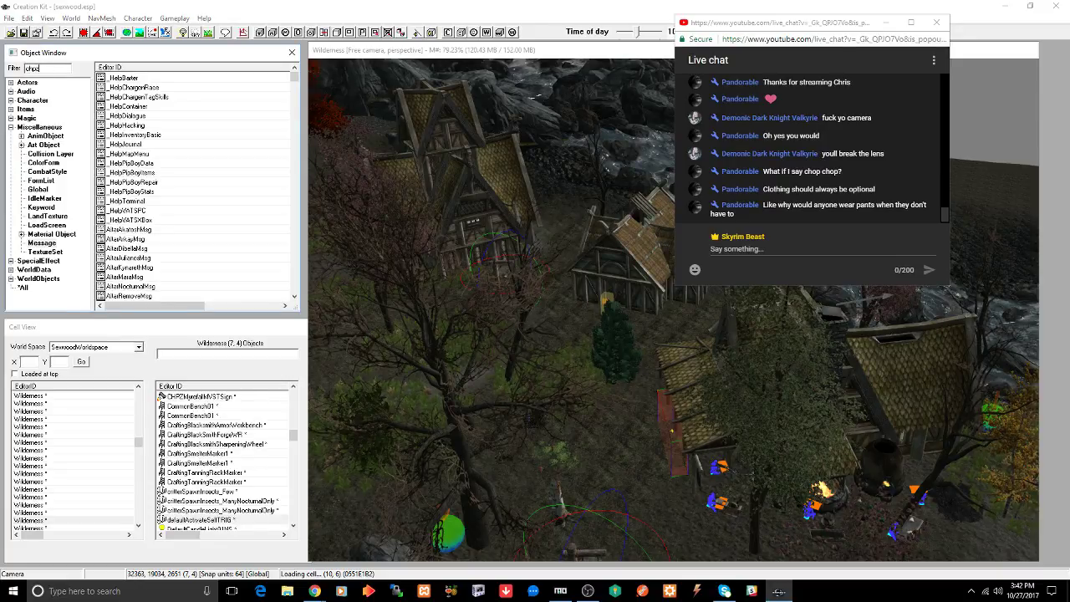
text(chpz)
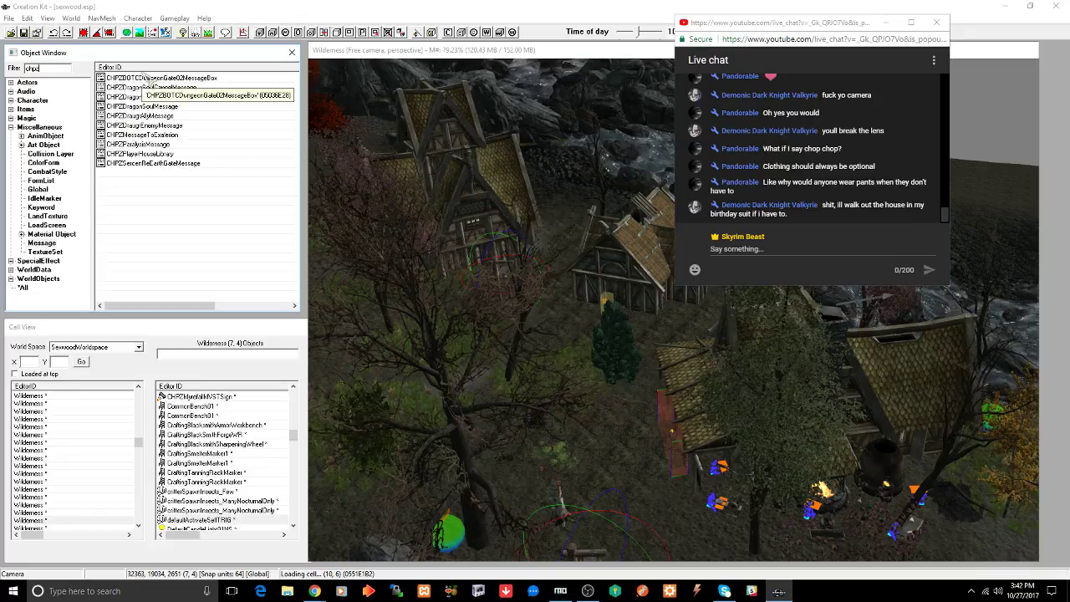
click(150, 136)
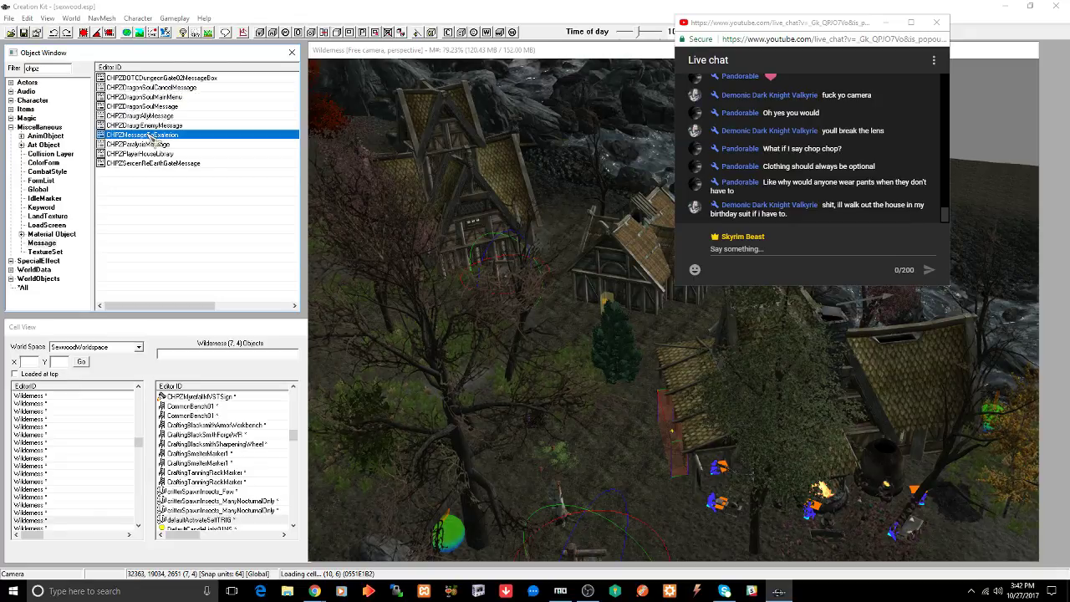
double_click(150, 135)
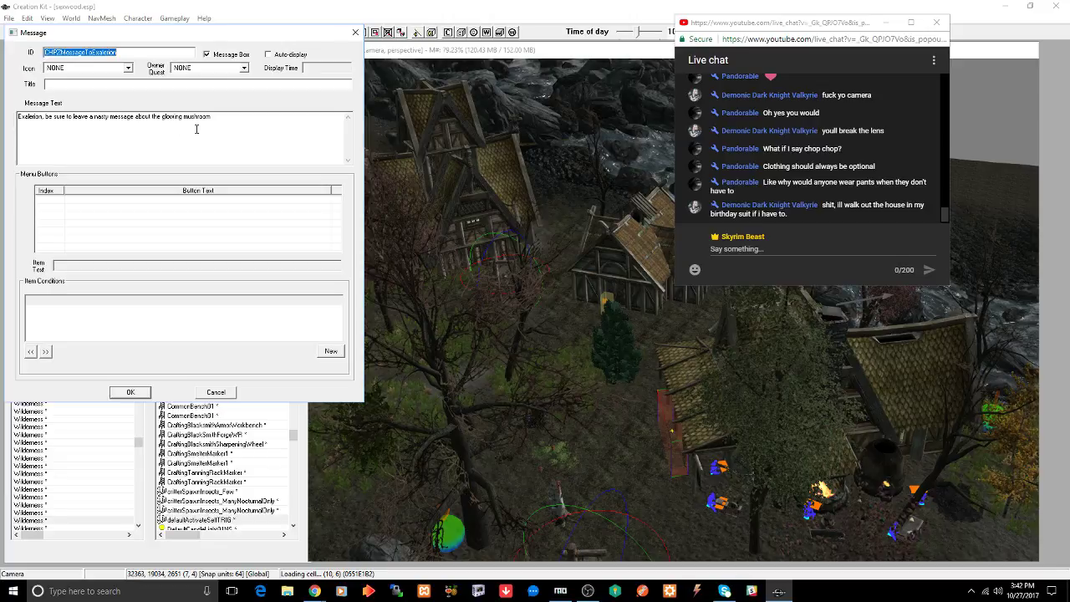
- Turn off Message Box for the joke message, enable Auto-display and set its Display Time to 4
click(222, 55)
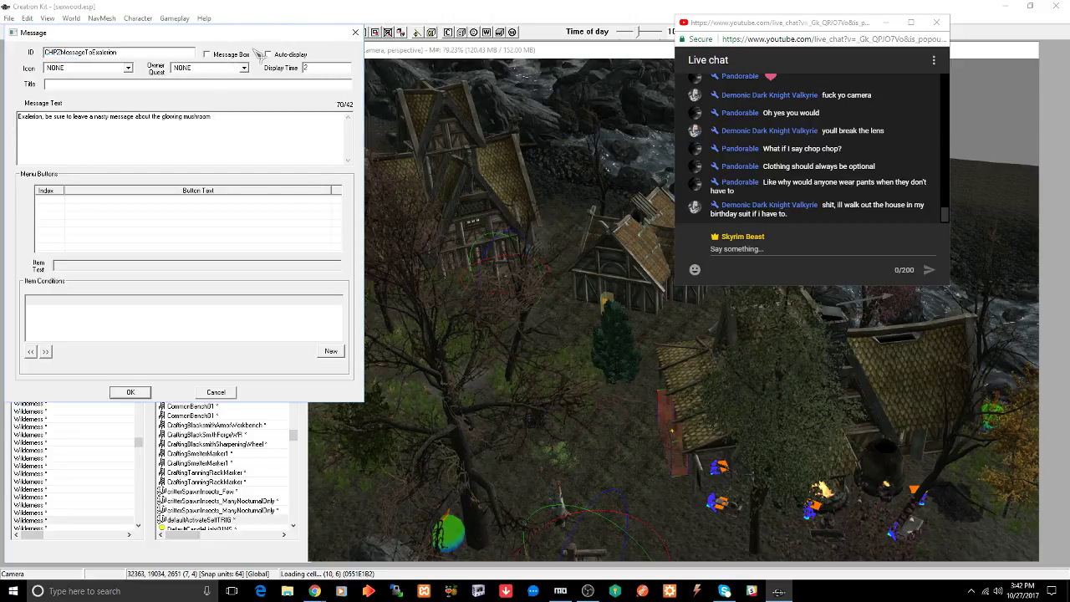
click(285, 56)
double_click(306, 68)
text(4)
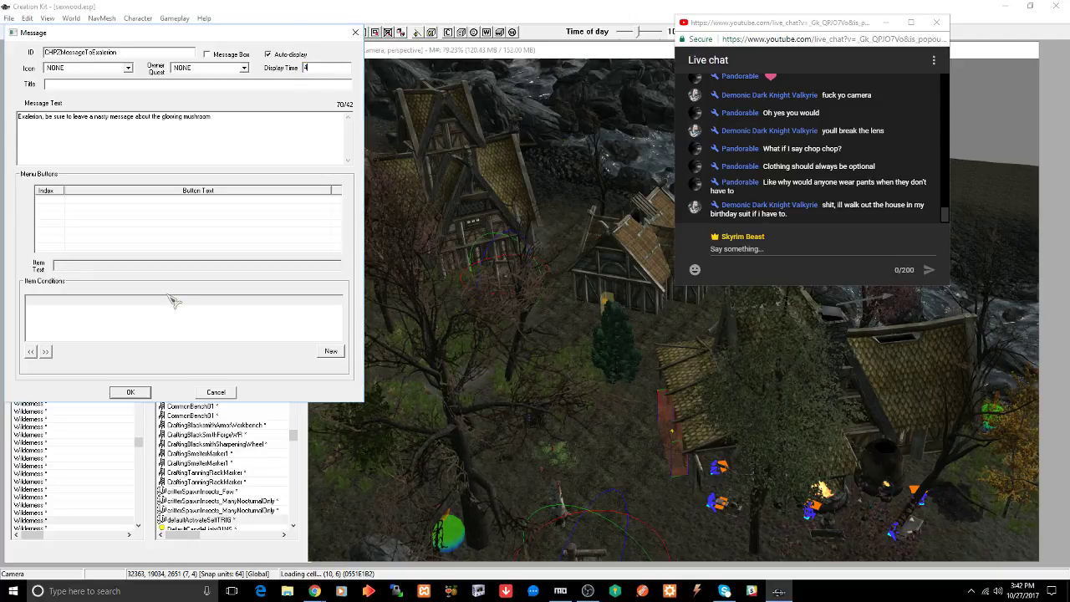
click(131, 393)
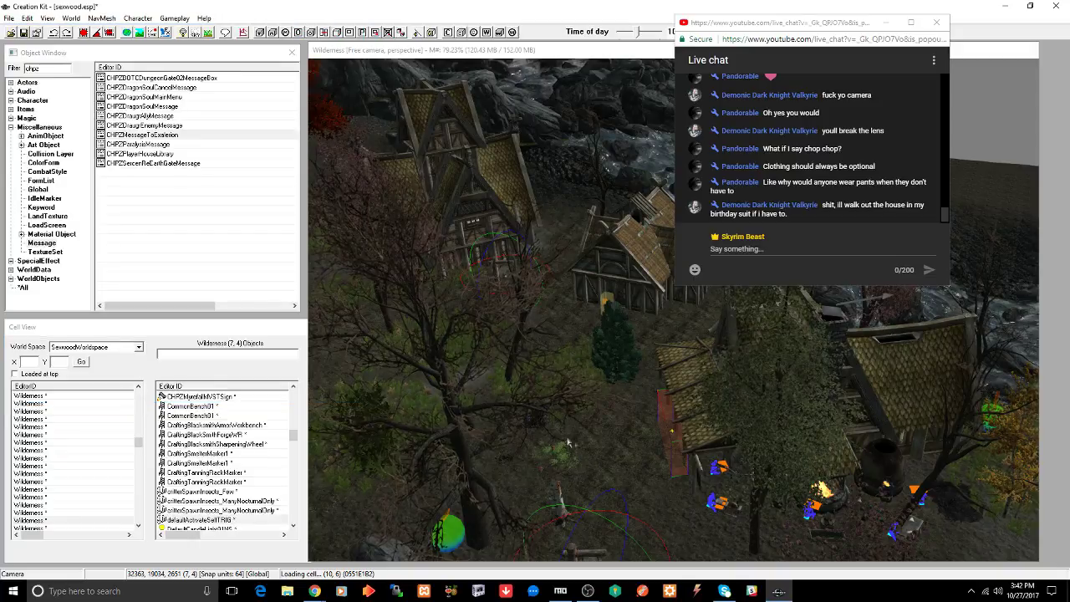
- Turn on Don't Havok Settle for the lower glowing mushroom on the tree trunk near the blacksmith's porch
click(558, 503)
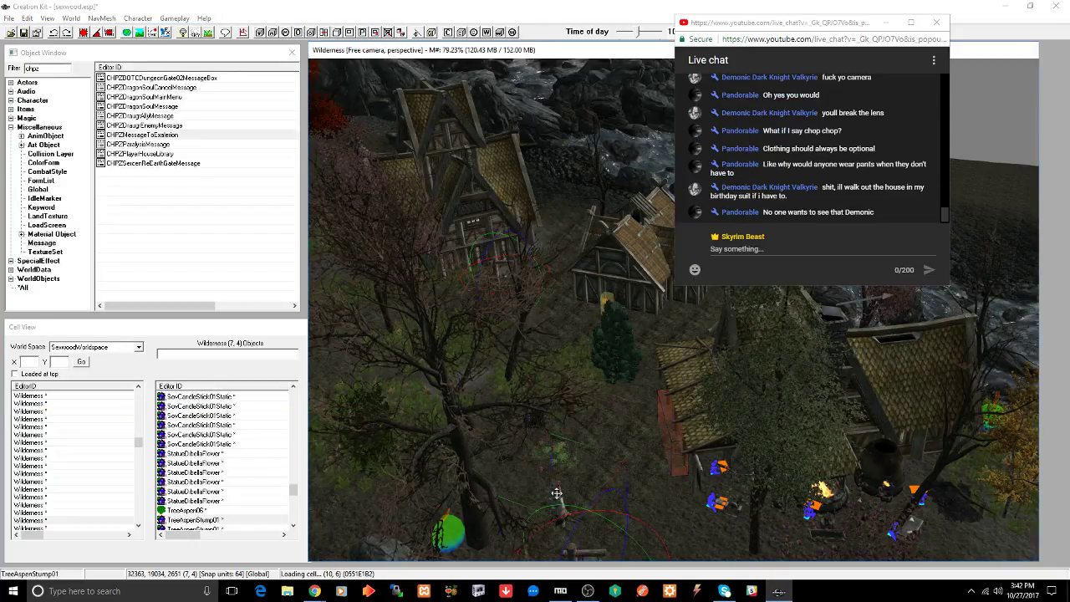
middle_drag(558, 503, 610, 482)
scroll(609, 482, up, 10)
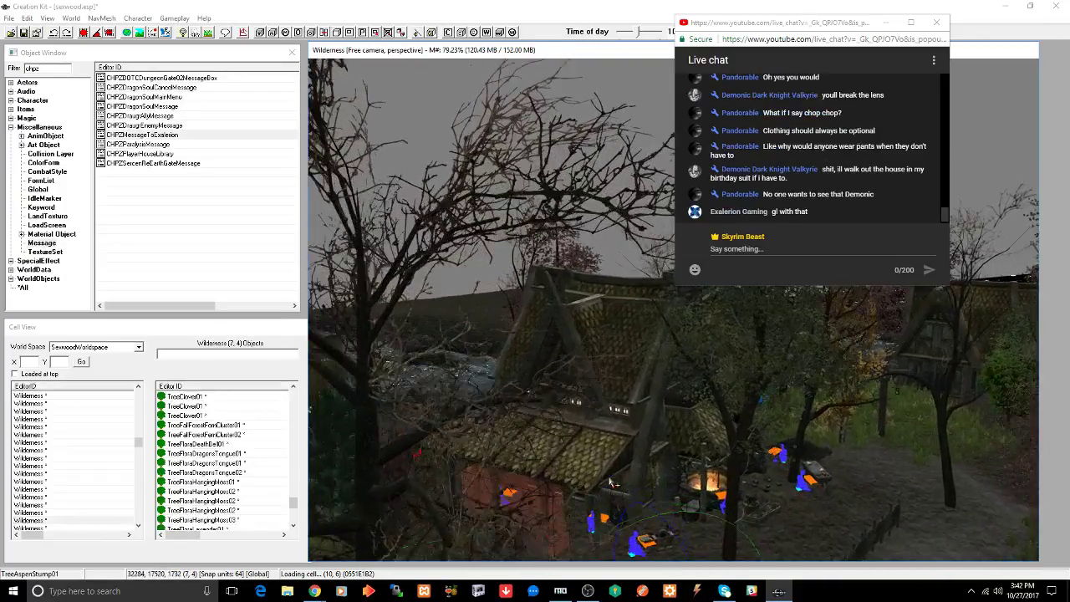
middle_drag(550, 471, 596, 395)
scroll(587, 403, up, 6)
scroll(599, 404, up, 3)
click(566, 356)
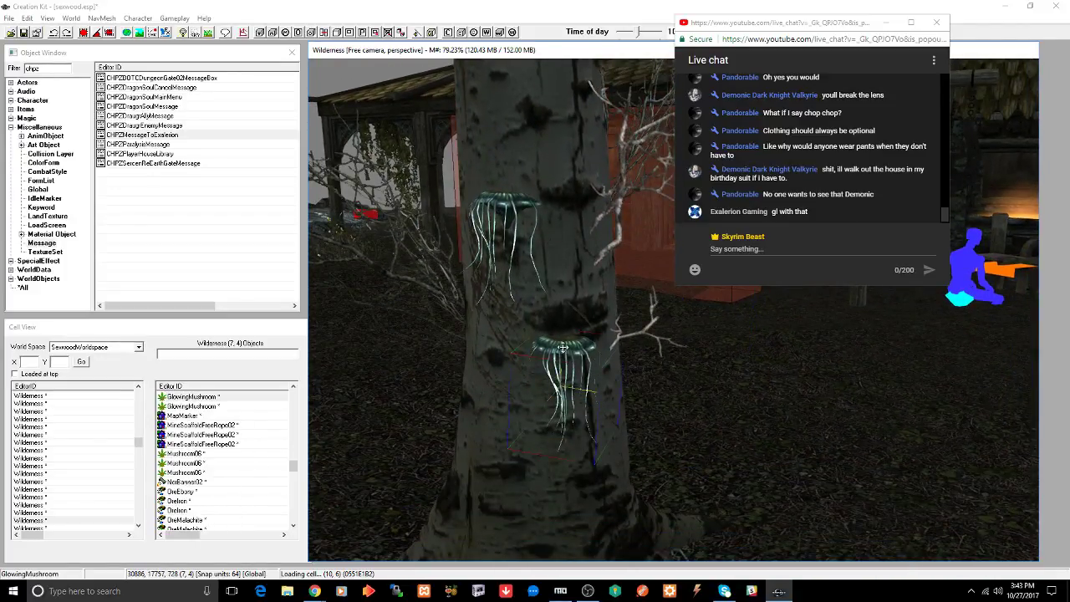
double_click(565, 353)
click(580, 383)
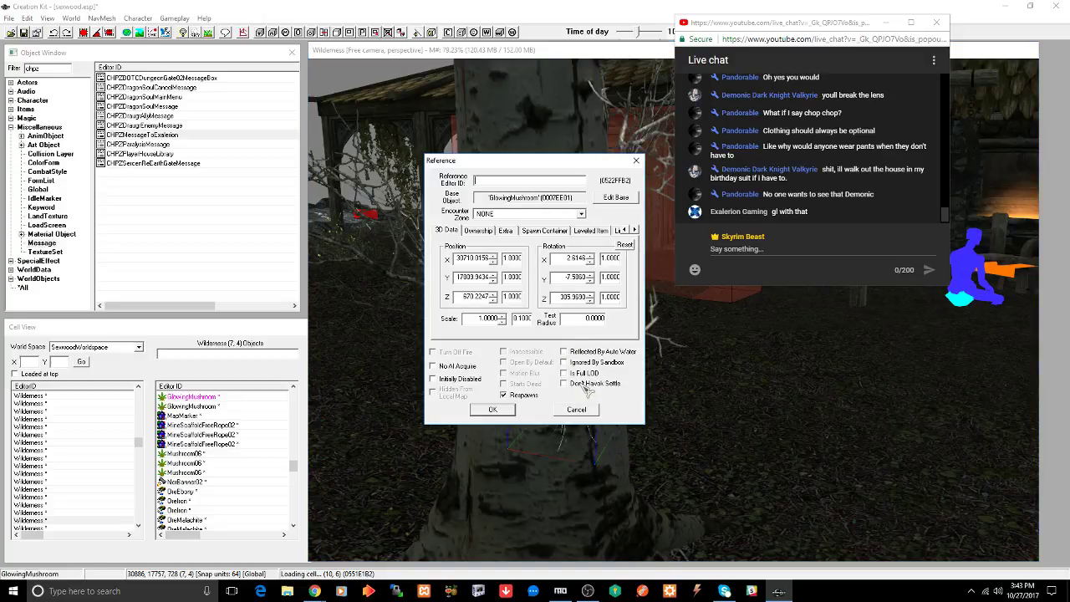
click(505, 410)
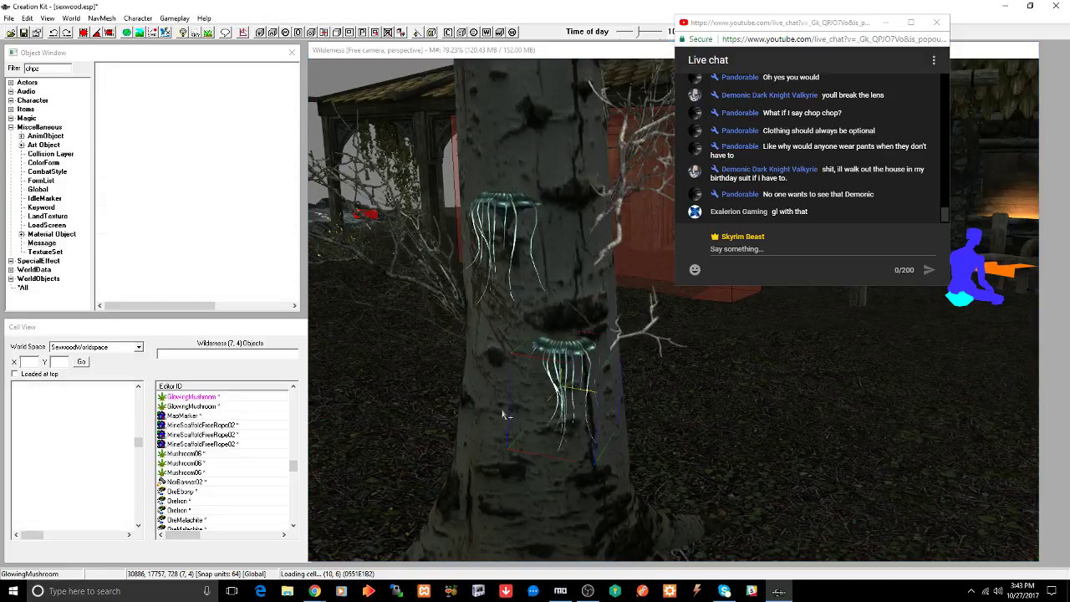
- Turn on Don't Havok Settle for the upper glowing mushroom on the same tree trunk
click(511, 209)
double_click(511, 209)
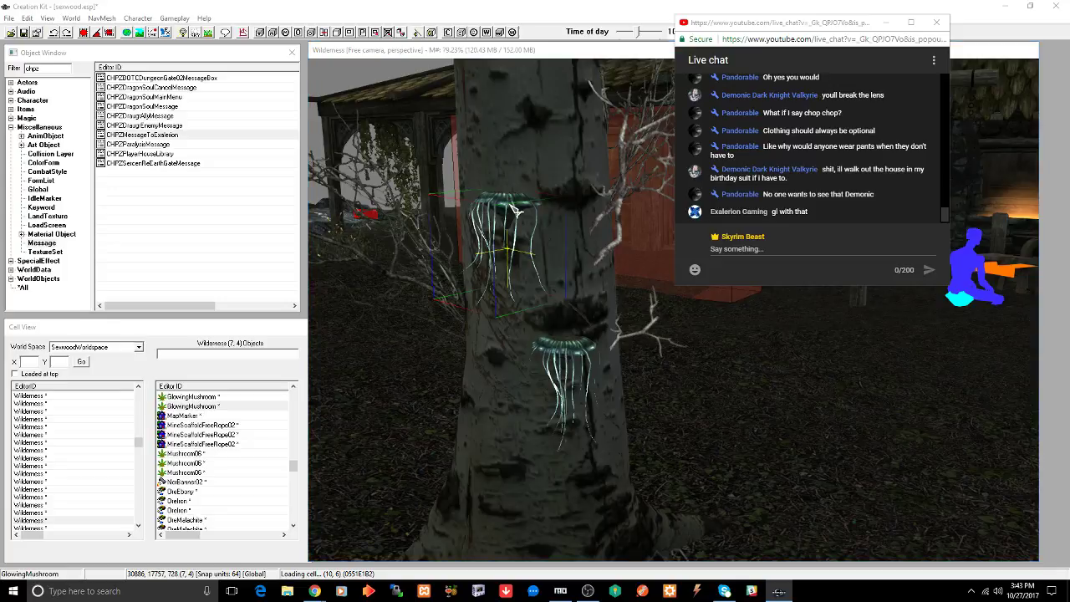
click(594, 384)
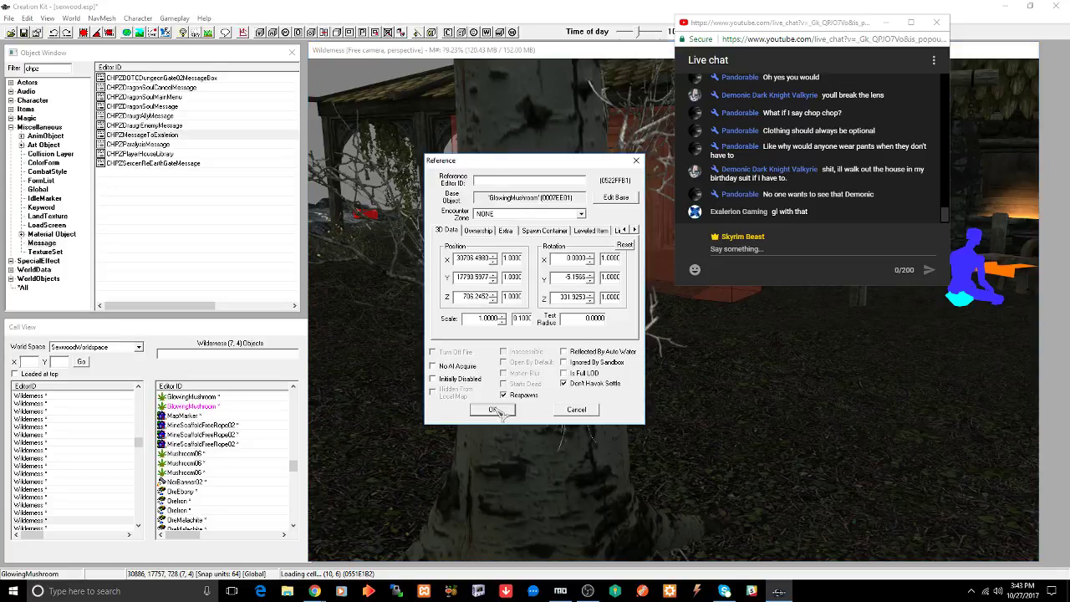
click(493, 410)
- Select the nearest red-capped Mushroom06 pair on the ground facing the trigger box and save the plugin
shift+middle_drag(490, 413, 503, 422)
scroll(527, 420, up, 5)
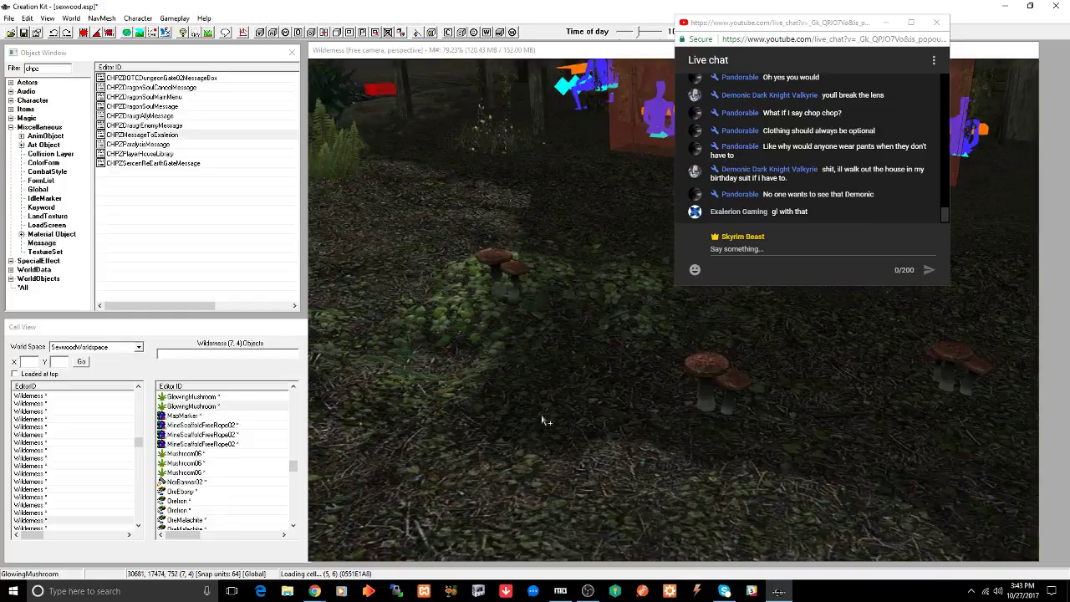
scroll(543, 420, up, 2)
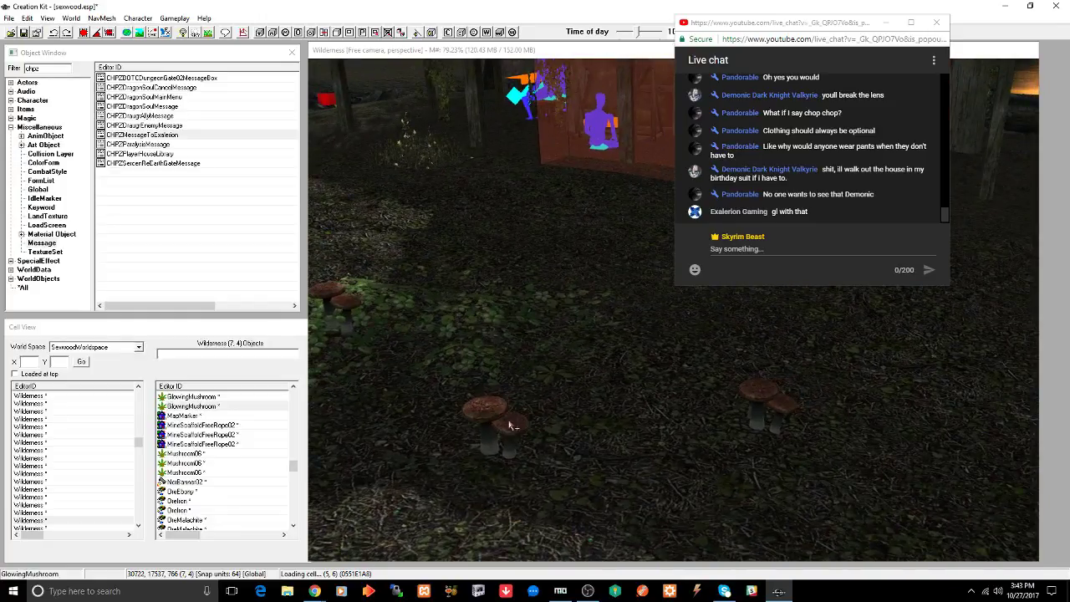
click(508, 419)
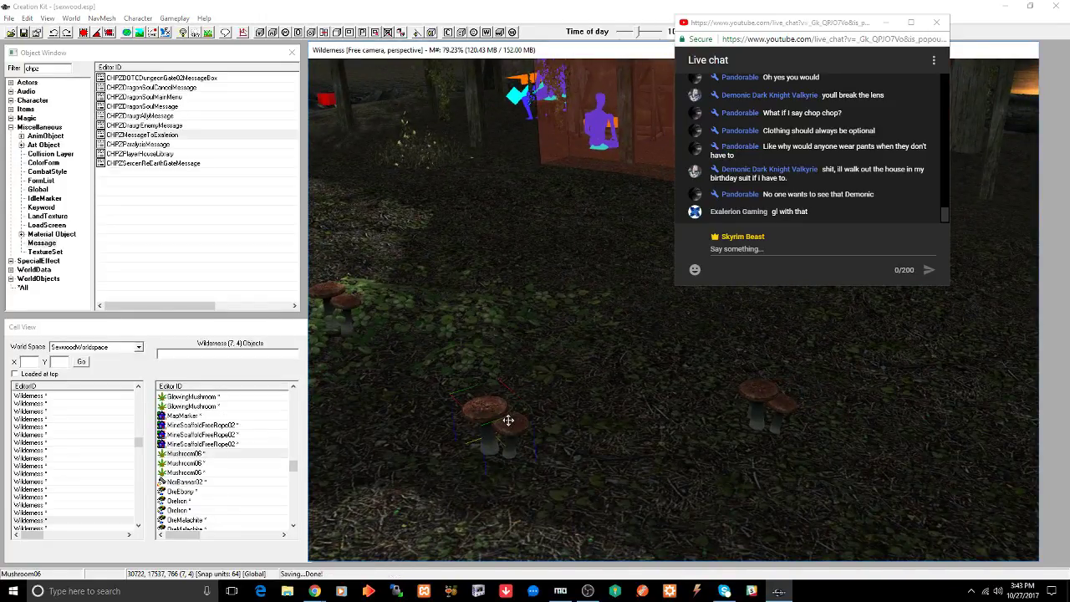
- Switch to Chrome and search Google for "skyrim blisterwort cave piece" in place of the Glowing Mushroom wiki page
mouse_move(315, 592)
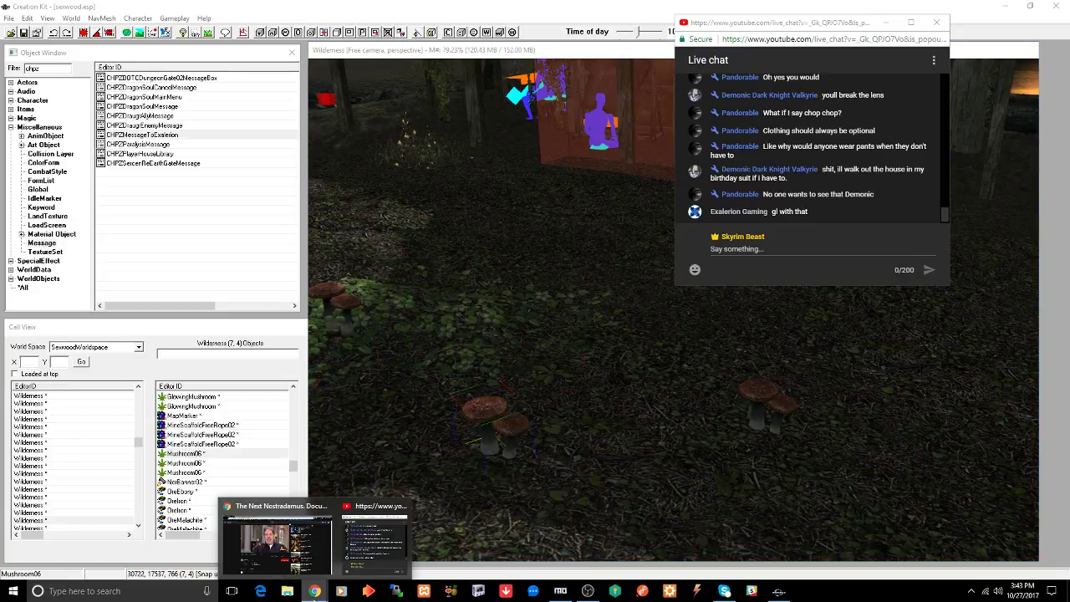
click(278, 539)
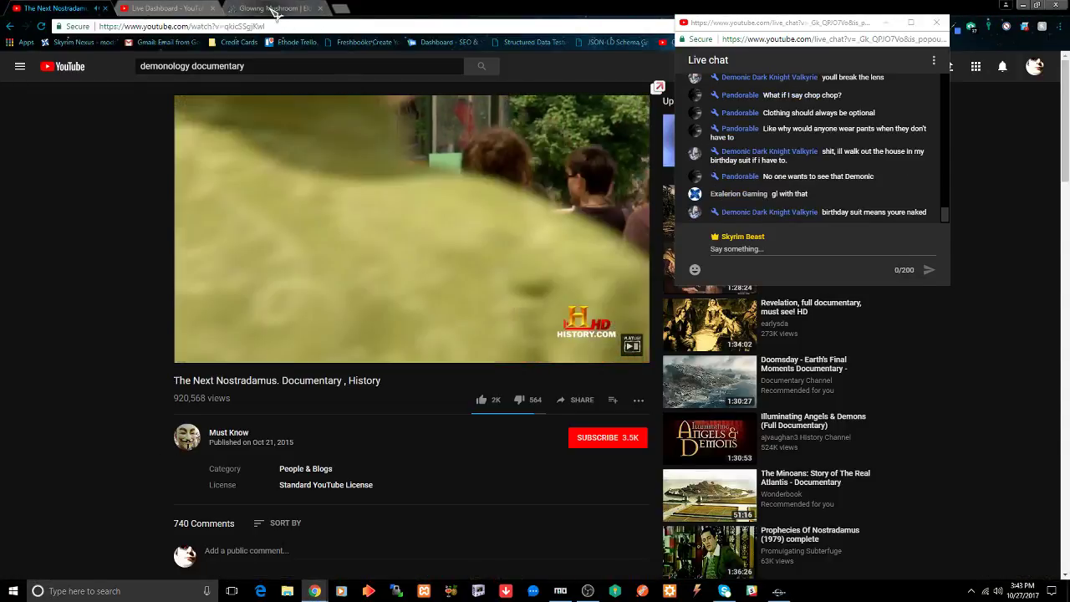
click(276, 8)
click(307, 28)
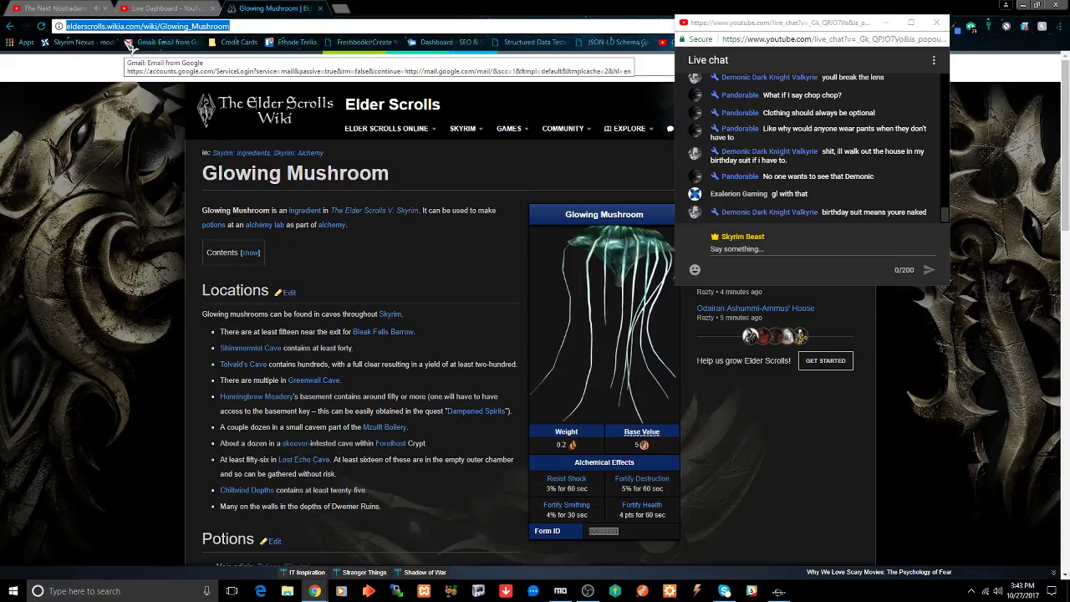
text(skyrim )
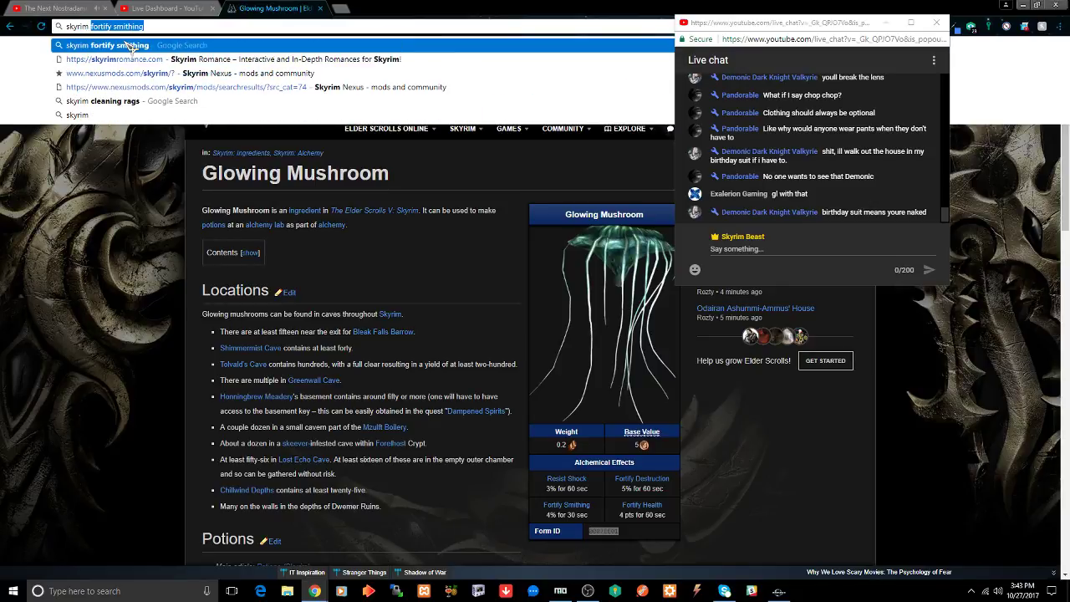
text(bli)
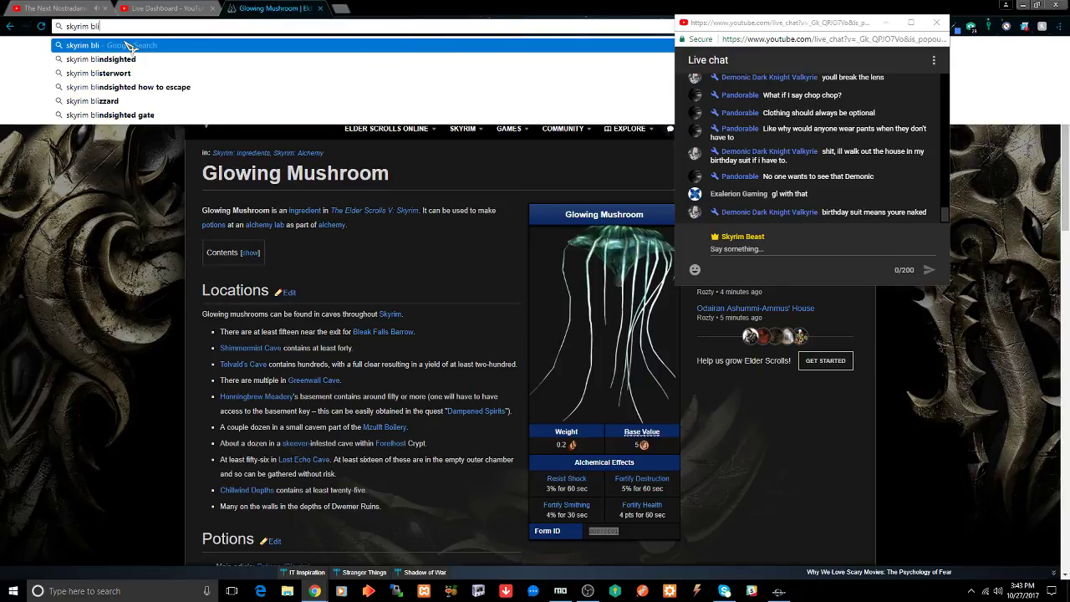
text(ste)
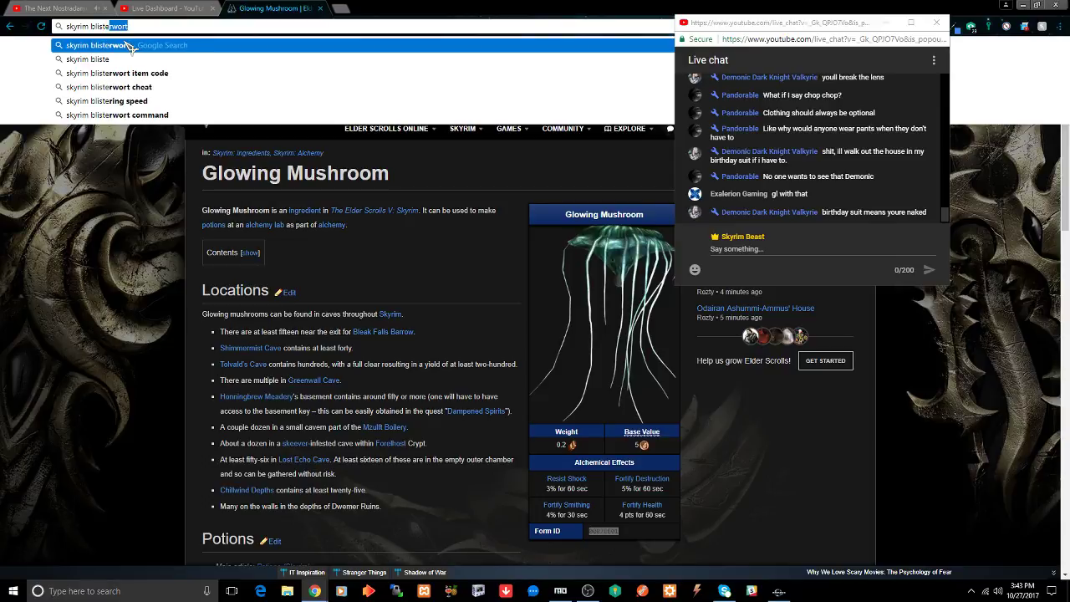
key(Right)
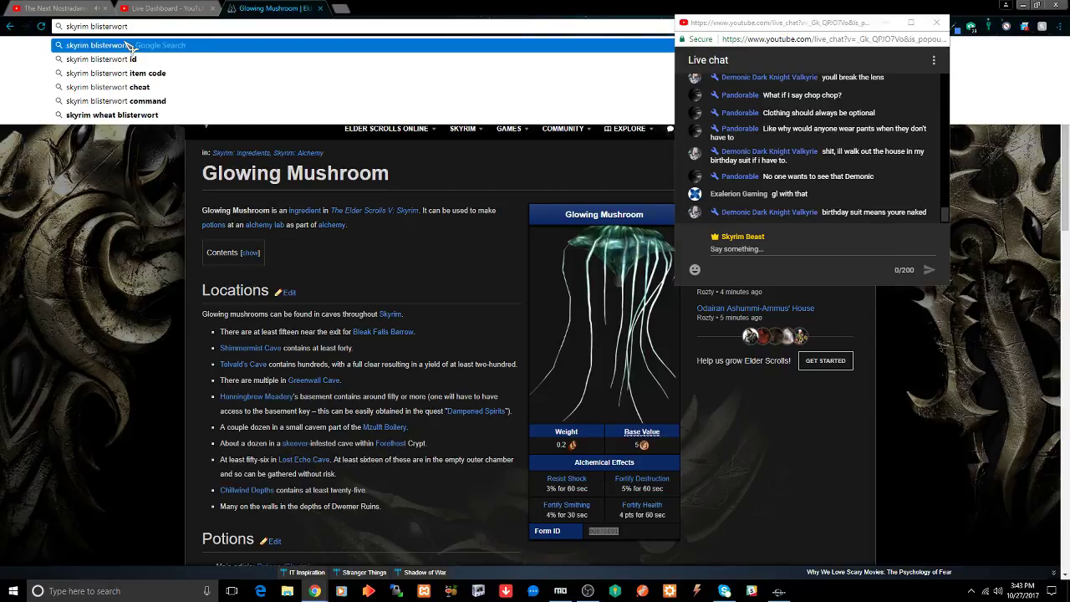
text(cave pie)
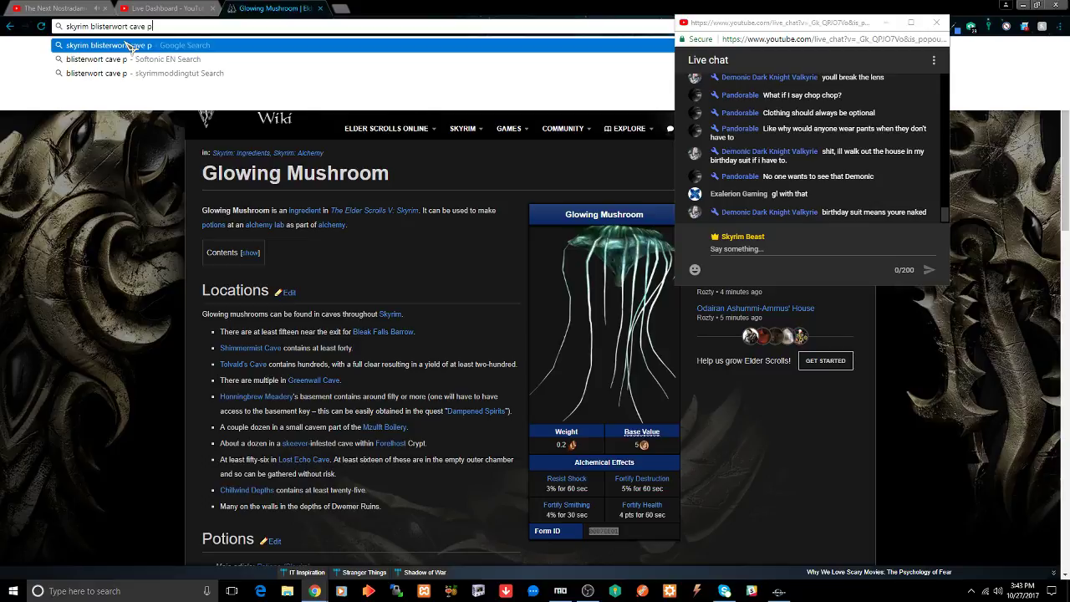
text(ce)
key(Return)
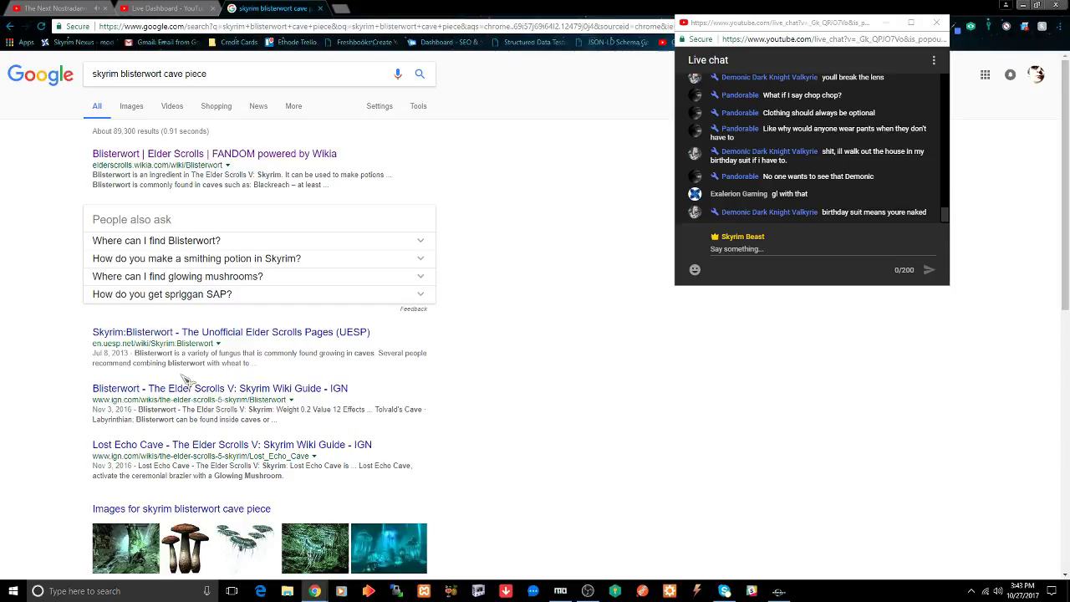
- Open the UESP Skyrim:Blisterwort page and examine the blisterwort mushroom cluster image and its file details
click(141, 332)
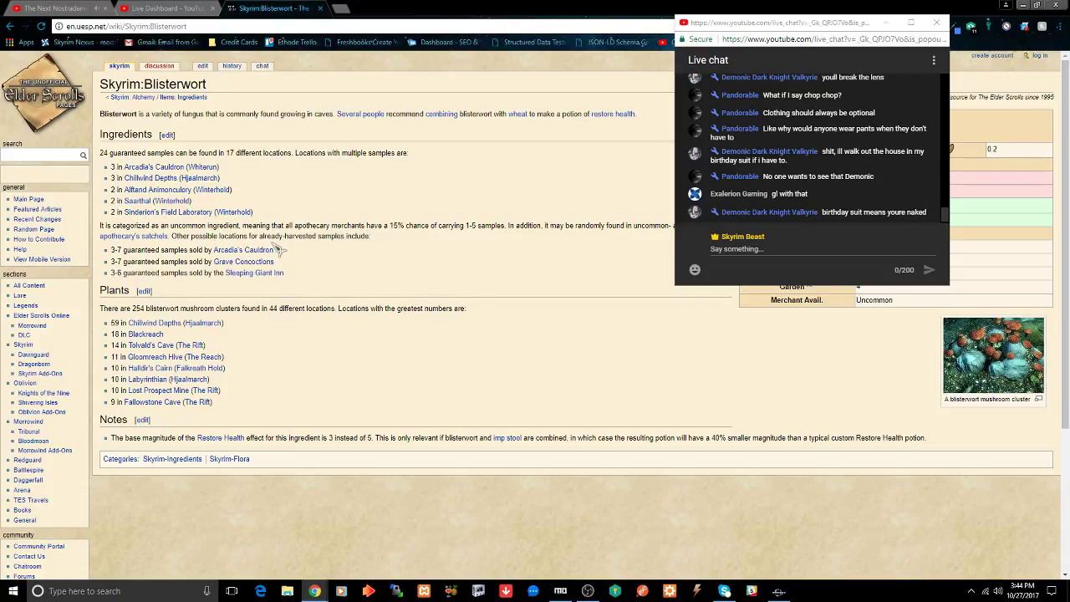
click(986, 363)
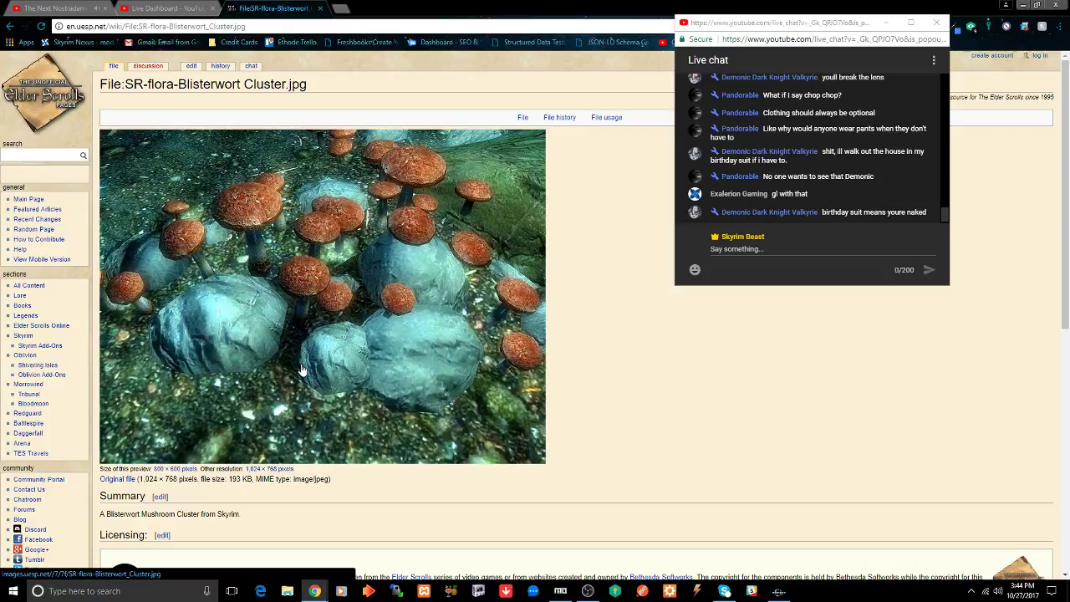
scroll(317, 369, down, 3)
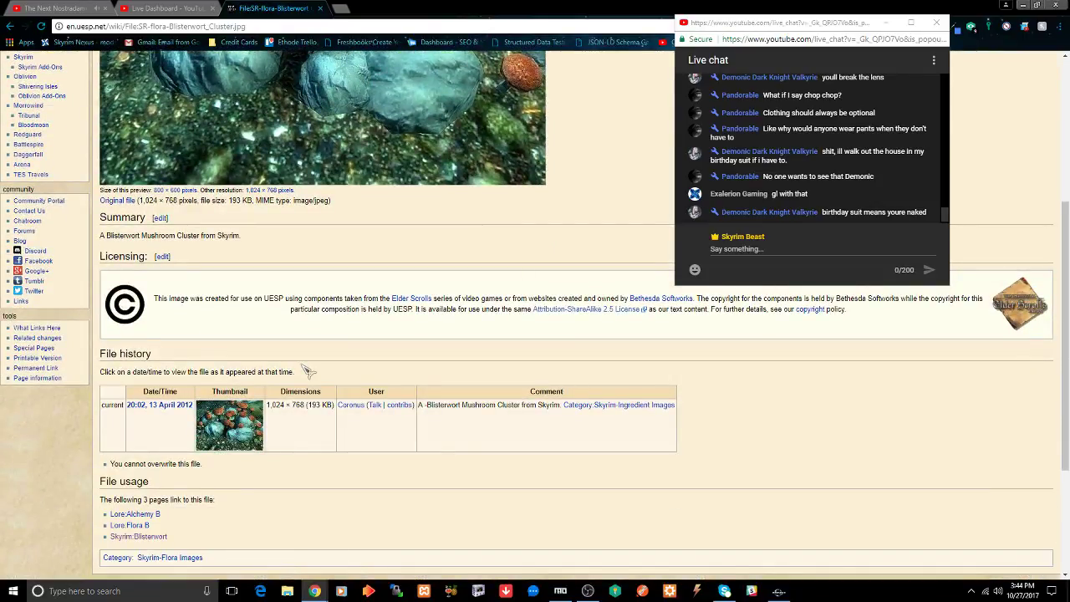
scroll(307, 370, down, 1)
scroll(308, 369, up, 2)
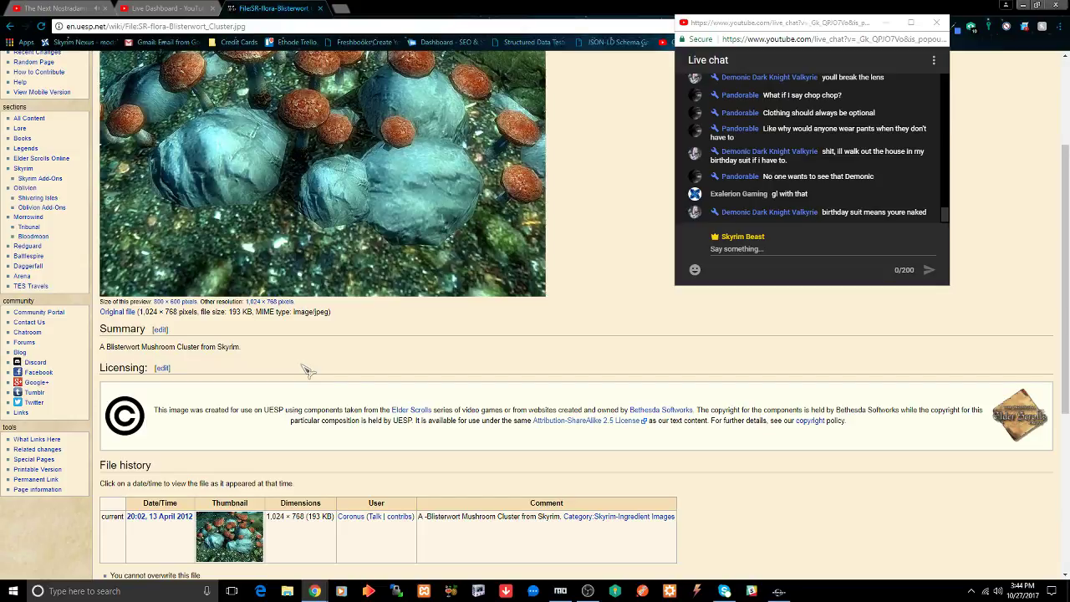
- Switch back to the Creation Kit and filter all object categories by "mushroomcluster"
click(778, 591)
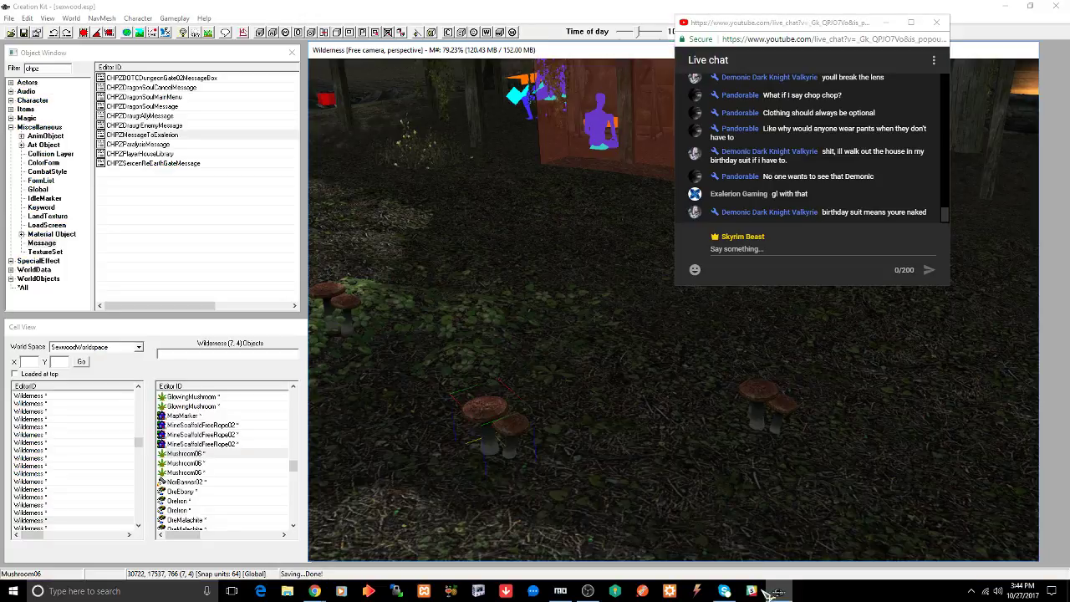
double_click(47, 69)
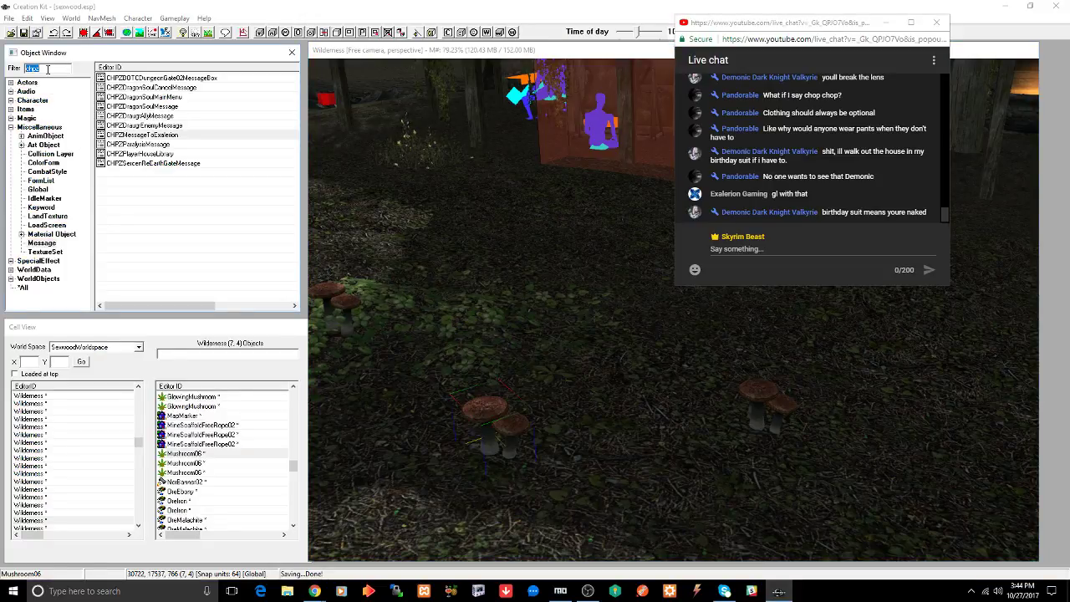
text(mushroomcluster)
click(25, 288)
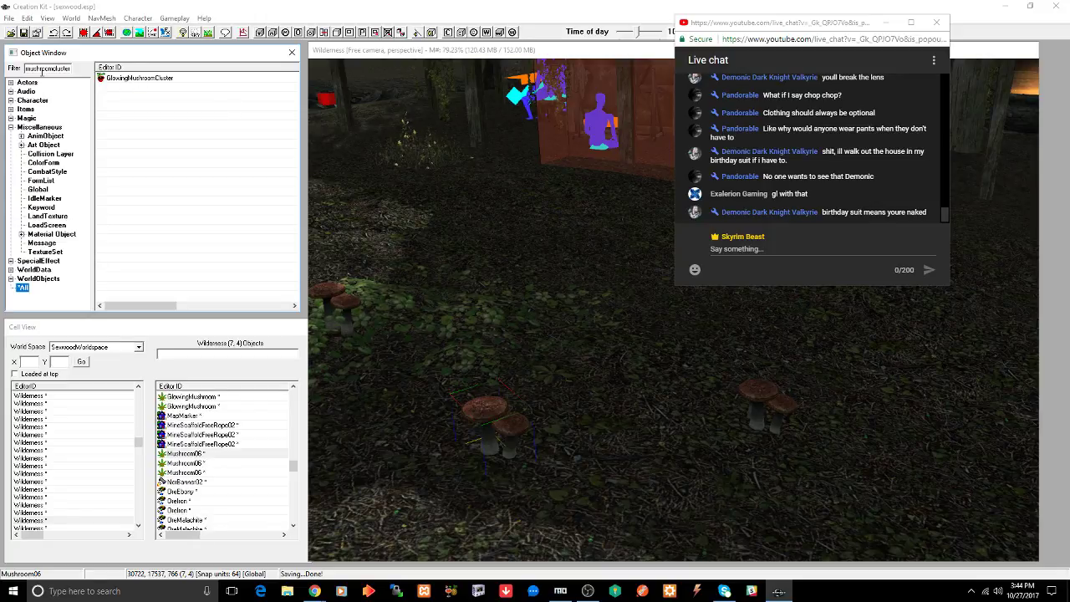
- Filter all objects by "cluster", sort them by form type and look through the editor IDs for a mushroom cluster
drag(53, 69, 2, 73)
key(BackSpace)
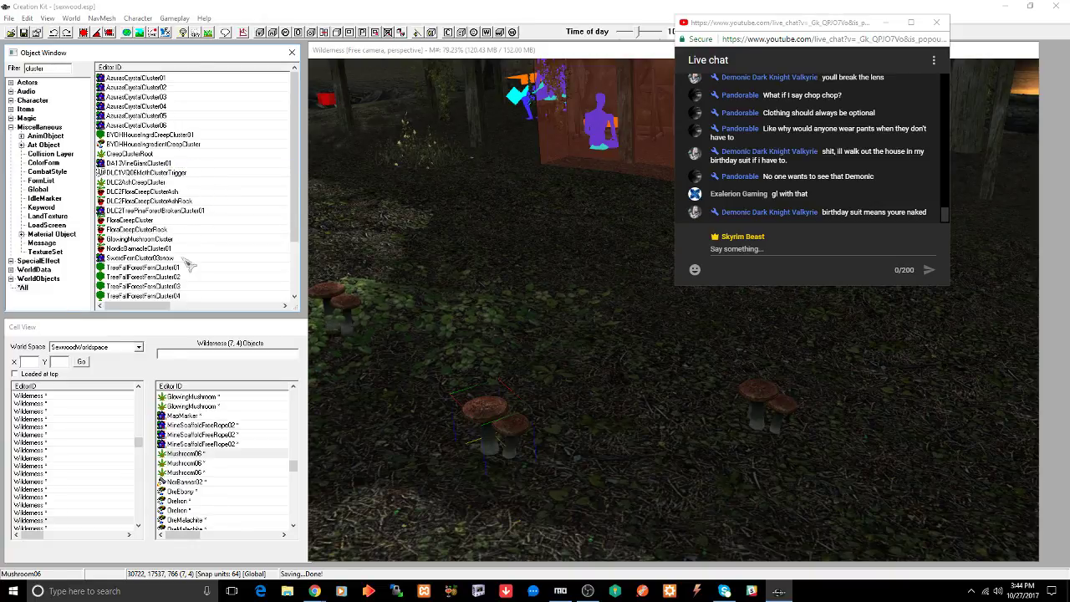
drag(149, 307, 199, 309)
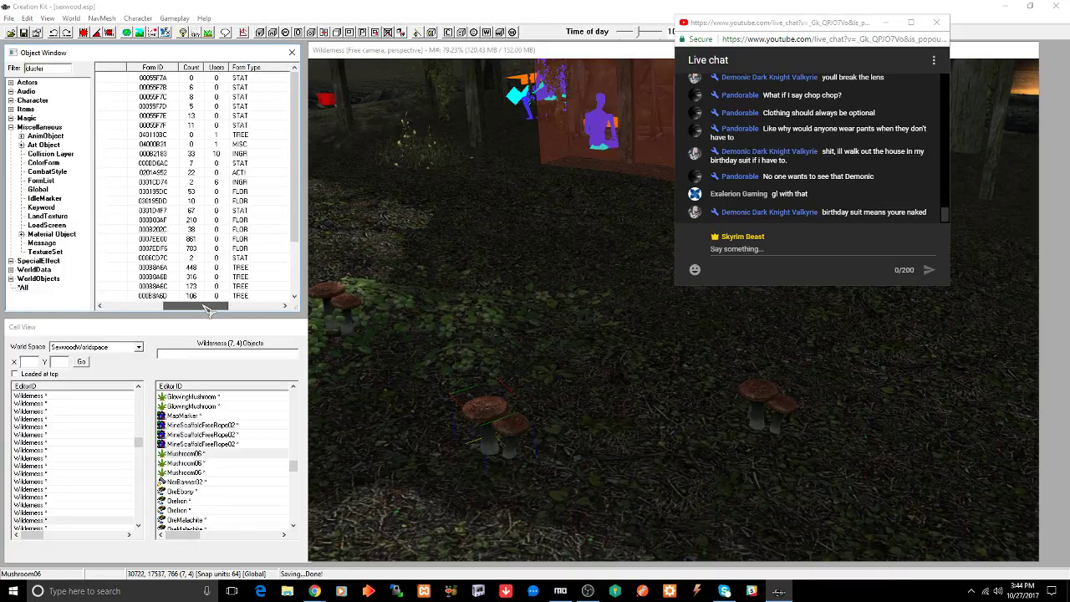
click(249, 67)
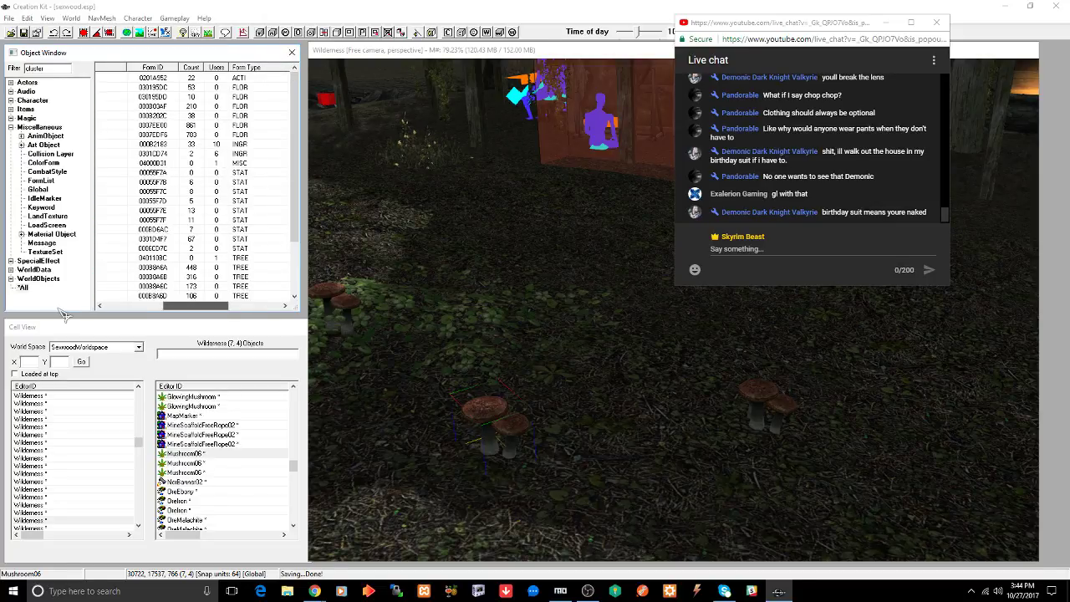
drag(171, 307, 94, 305)
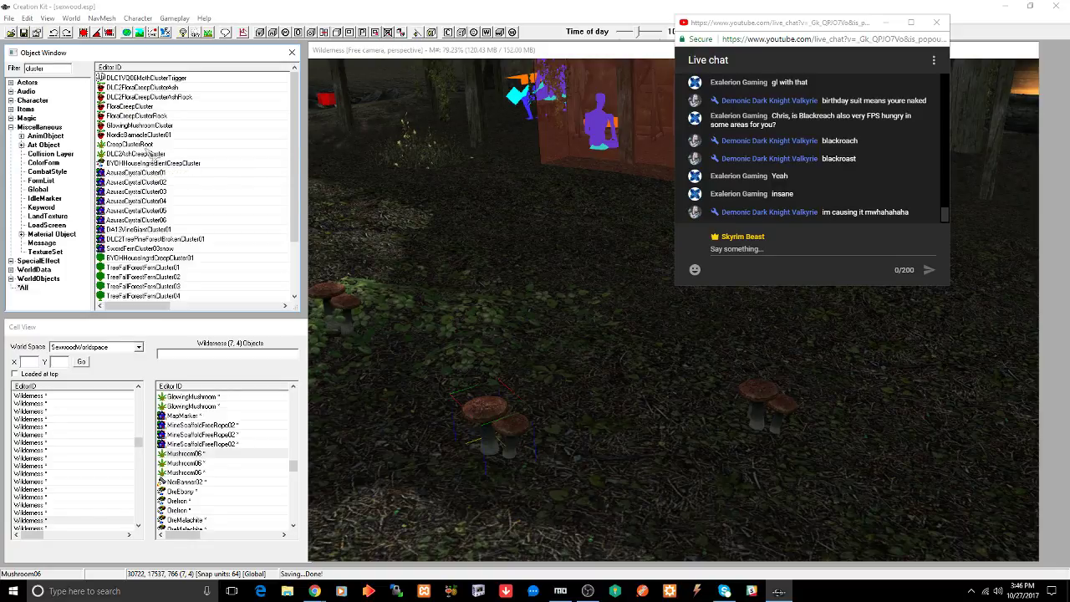
scroll(150, 154, down, 2)
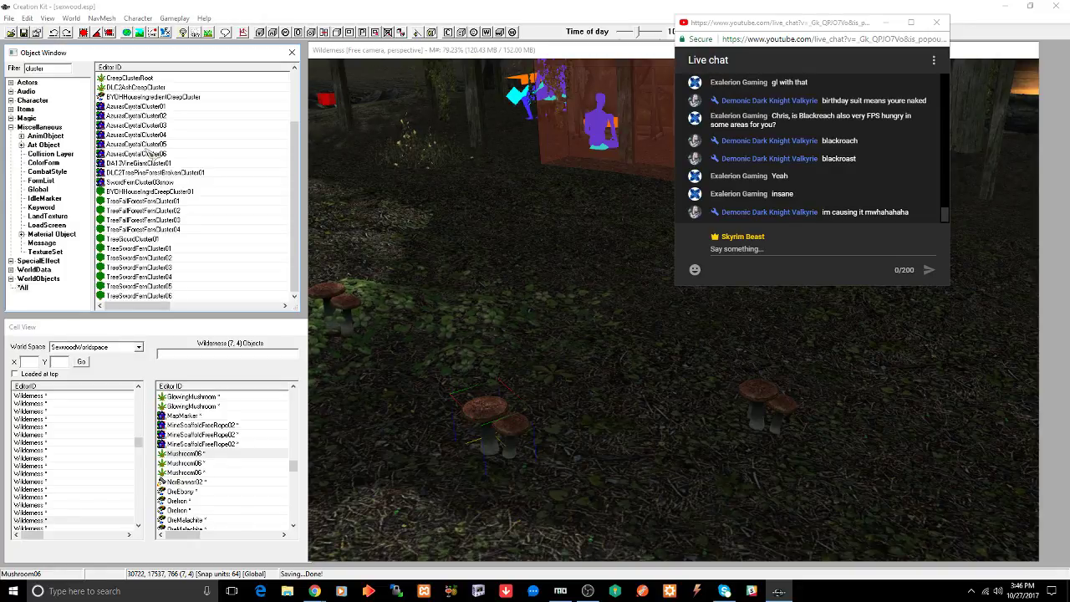
scroll(152, 154, up, 2)
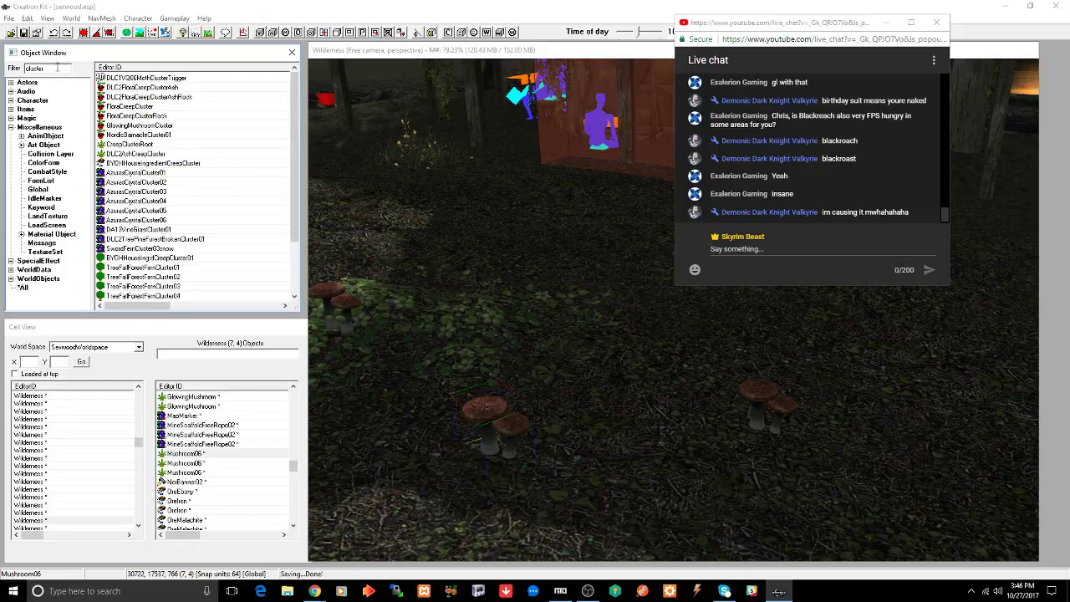
- Filter the objects by "mushroom" and inspect the properties of FloraMushroom06SmallDirt01 without changing them
double_click(58, 67)
text(mushroom)
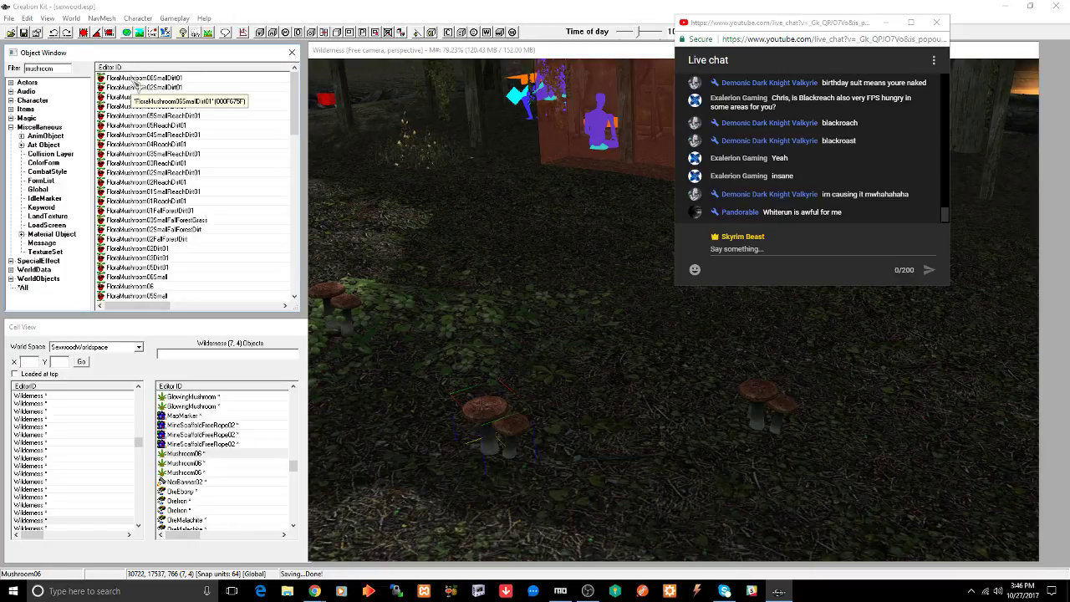
click(134, 79)
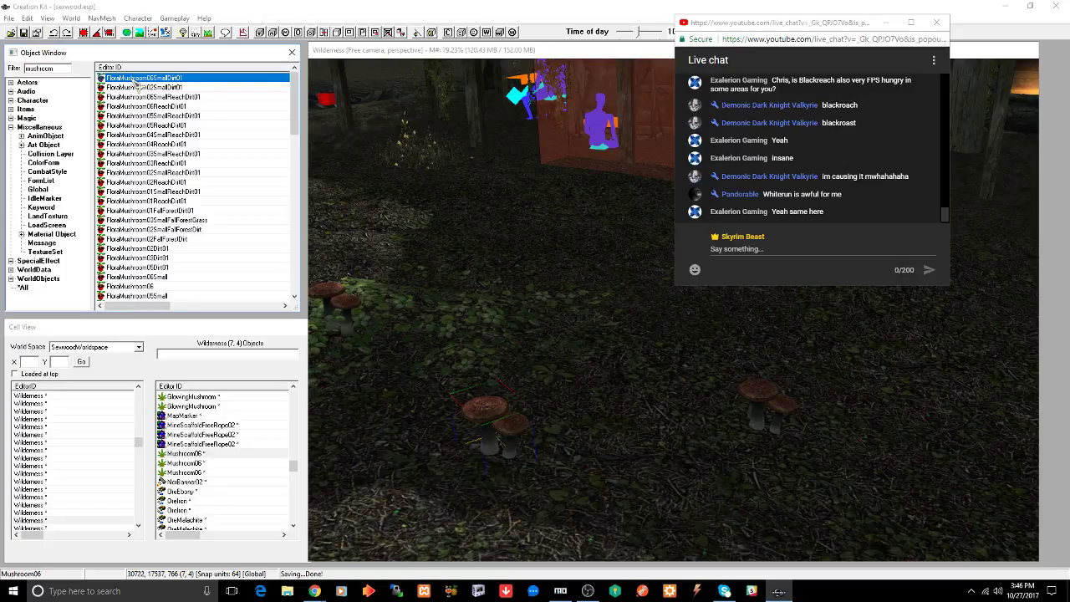
double_click(135, 79)
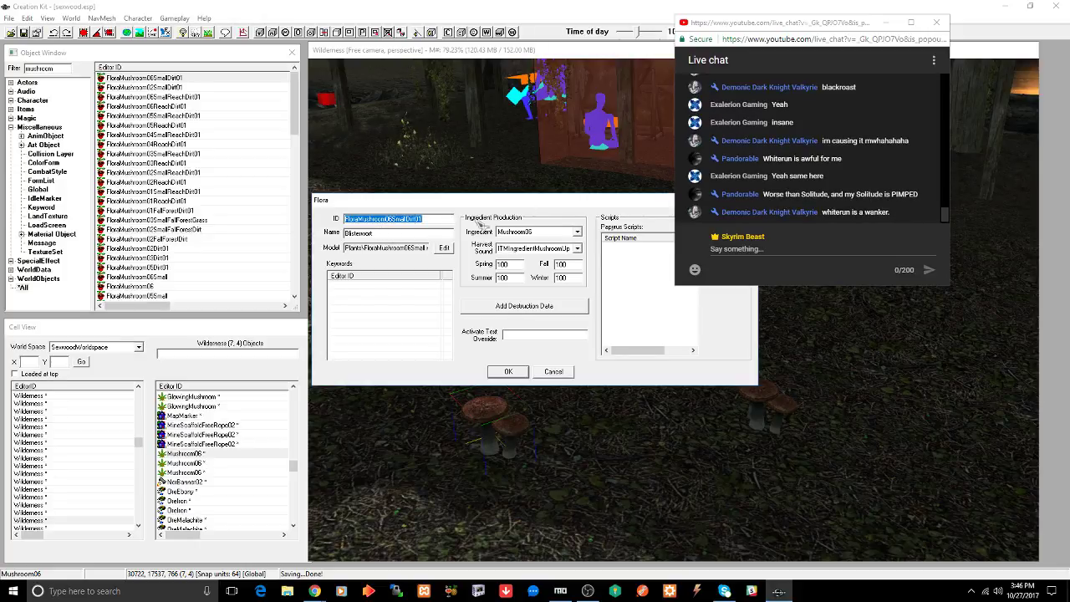
click(555, 370)
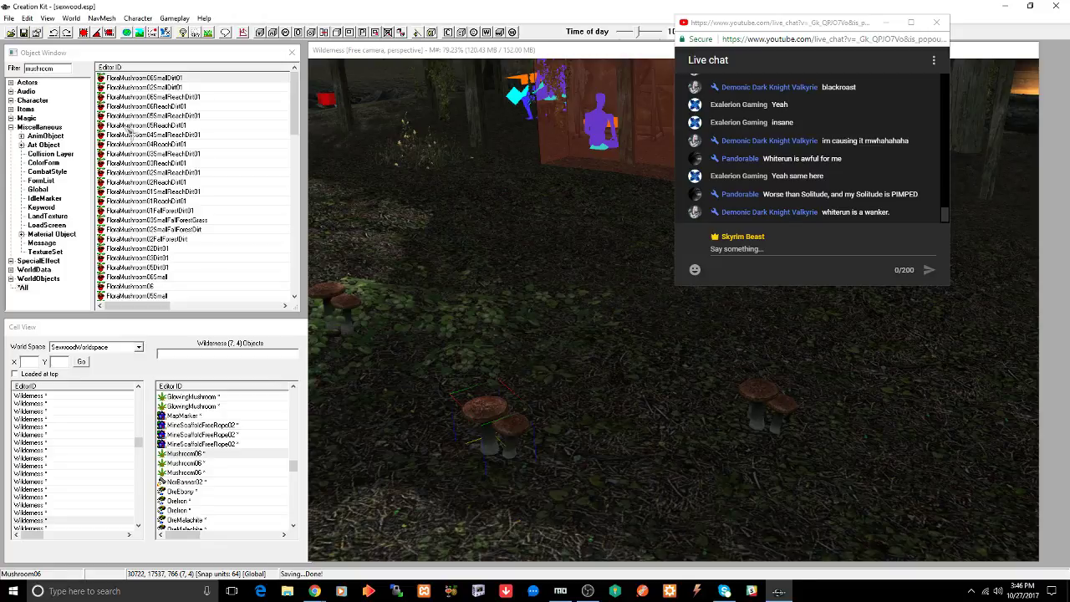
- Place FloraMushroom06SmallDirt01 on the ground in front of the building and delete the old Mushroom06 pairs around it
click(139, 78)
drag(138, 77, 603, 342)
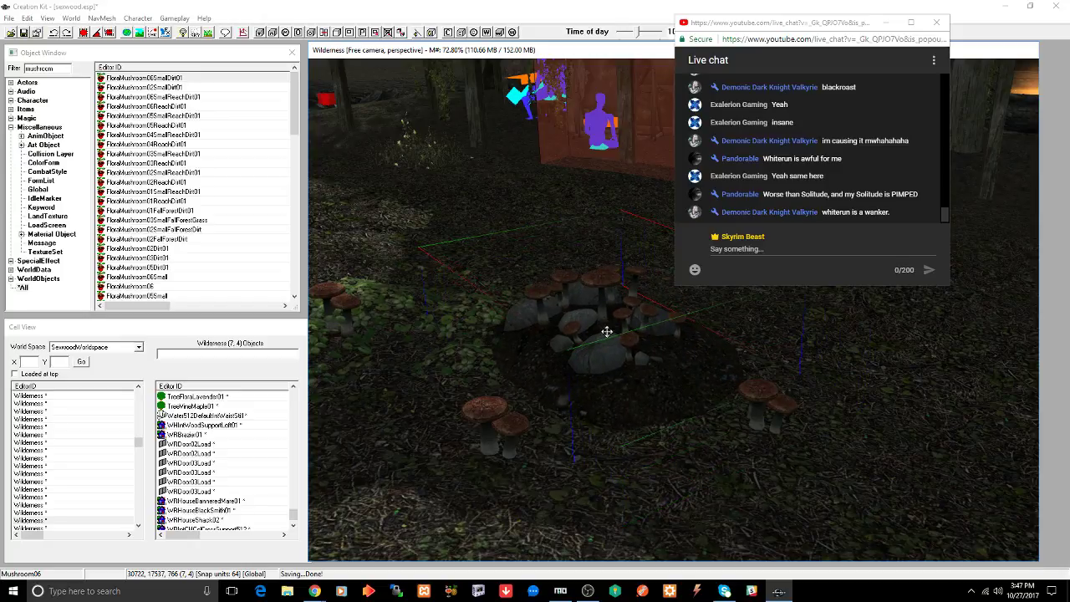
click(499, 416)
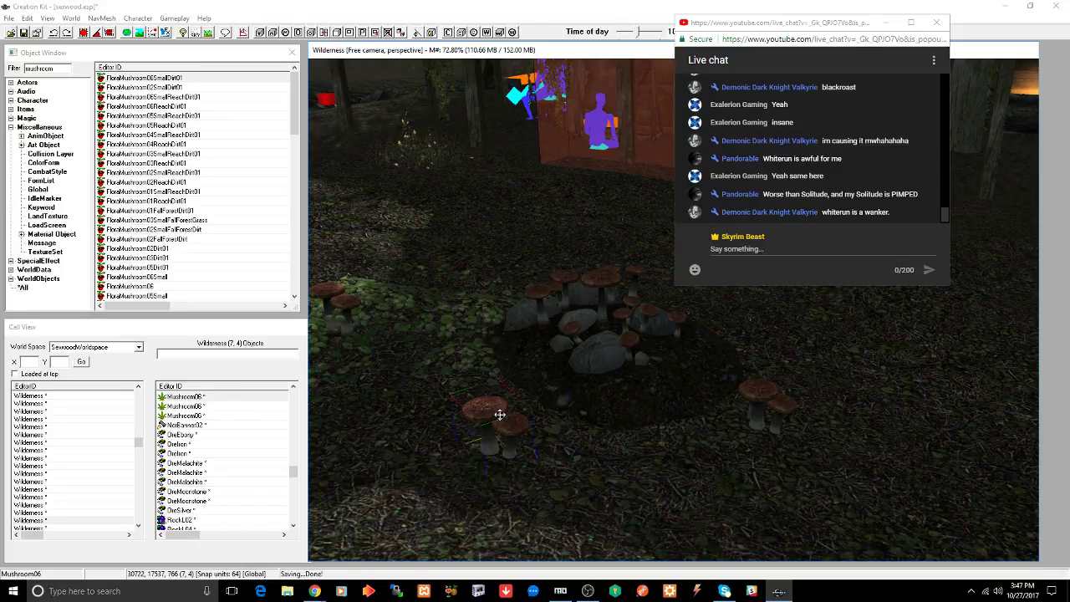
drag(500, 415, 766, 397)
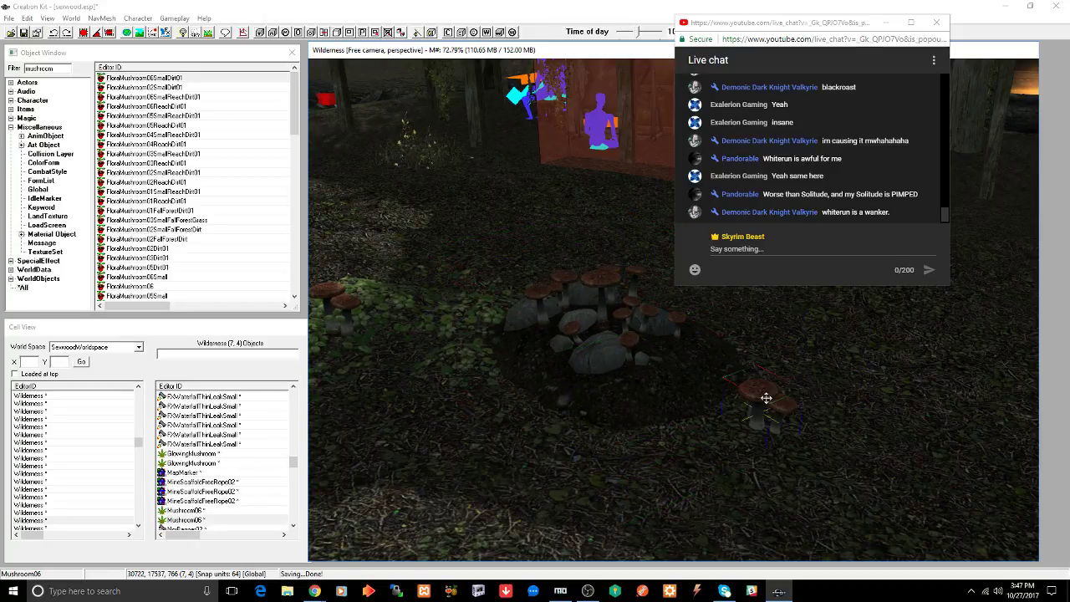
key(Delete)
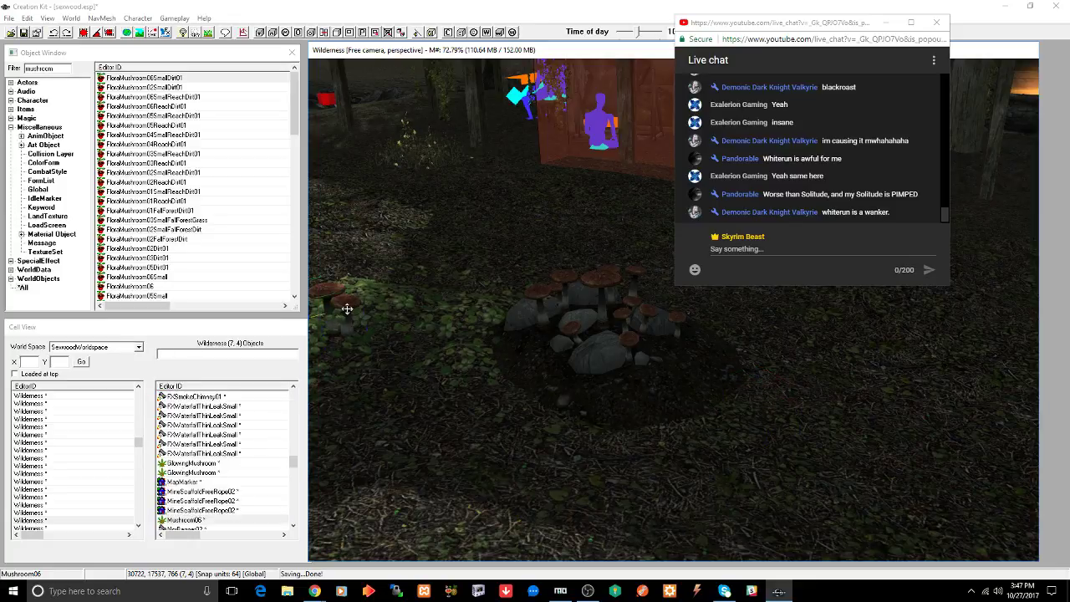
- Select the placed mushroom cluster, check how it sits on the ground and save the plugin
click(596, 325)
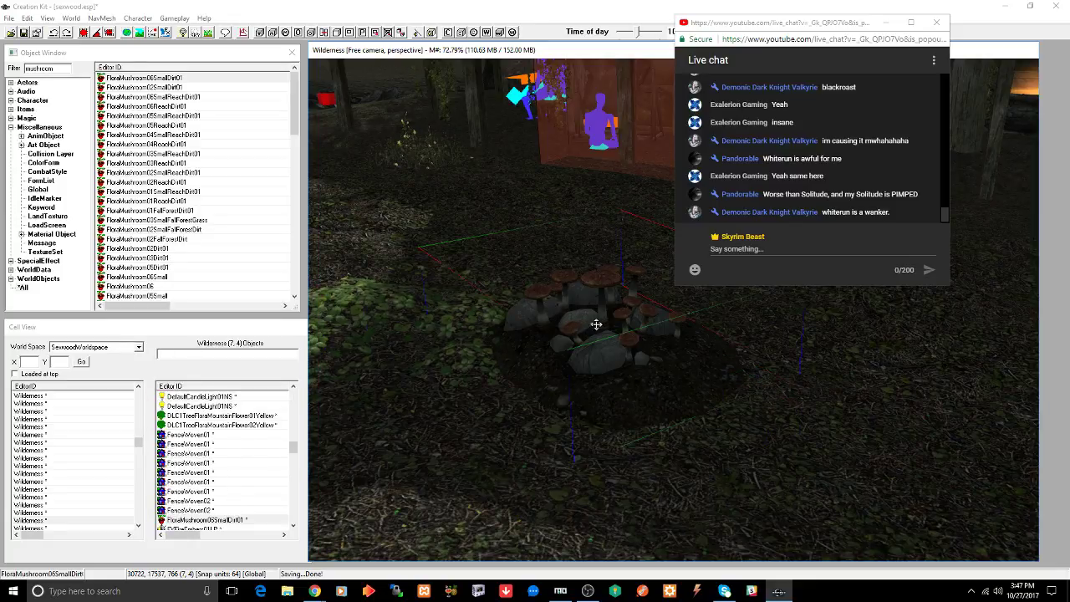
mouse_move(601, 331)
shift+middle_down()
mouse_move(578, 323)
mouse_move(586, 319)
shift+middle_up()
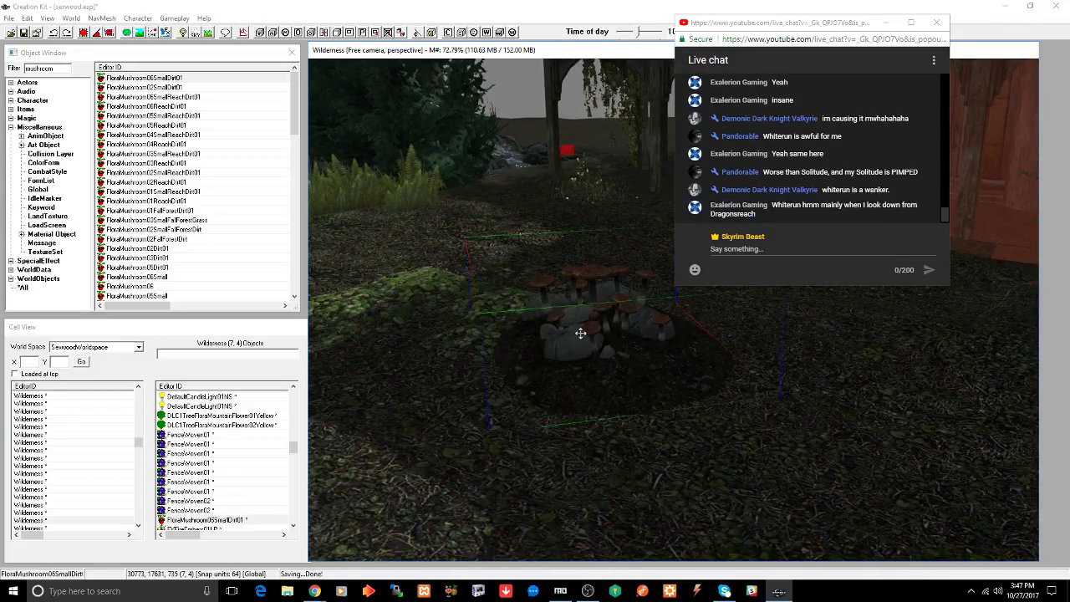
key(ctrl+s)
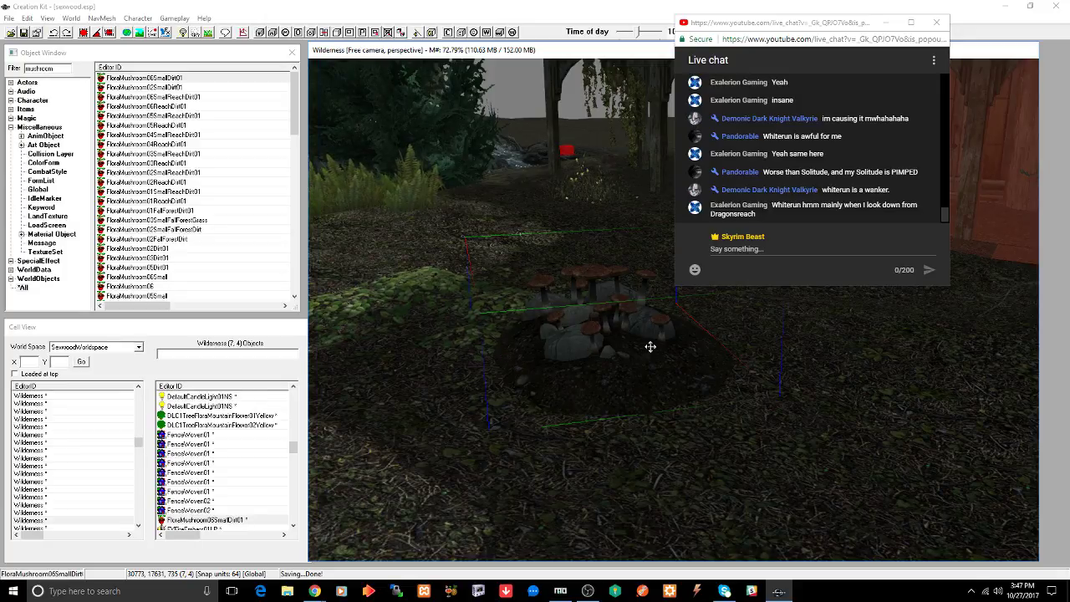
- Rotate the mushroom cluster and sink its dirt base into the ground in front of the building
drag(616, 357, 741, 447)
key(c)
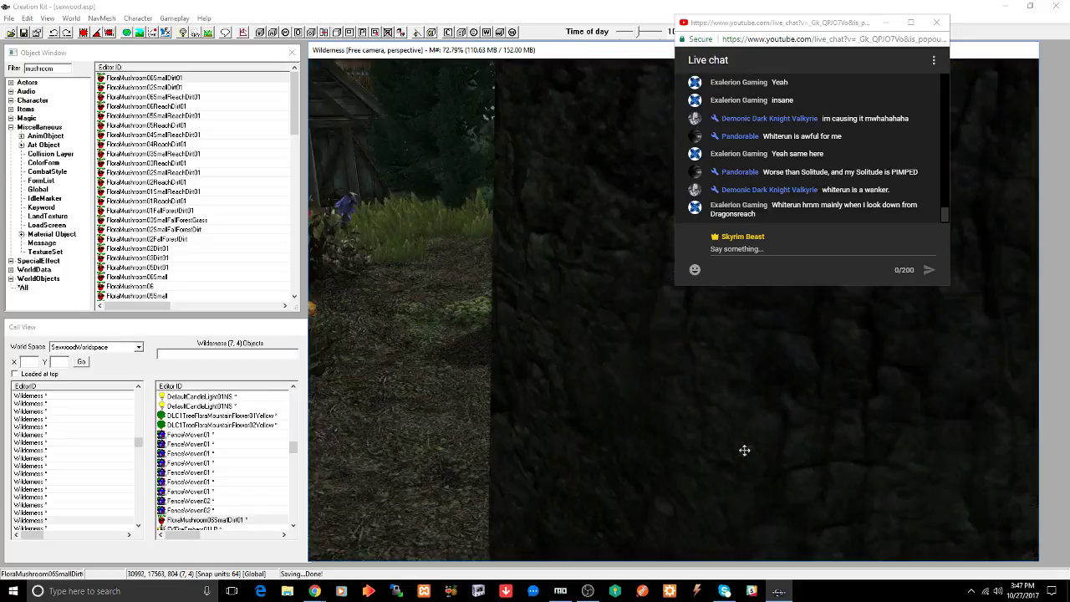
scroll(660, 435, down, 10)
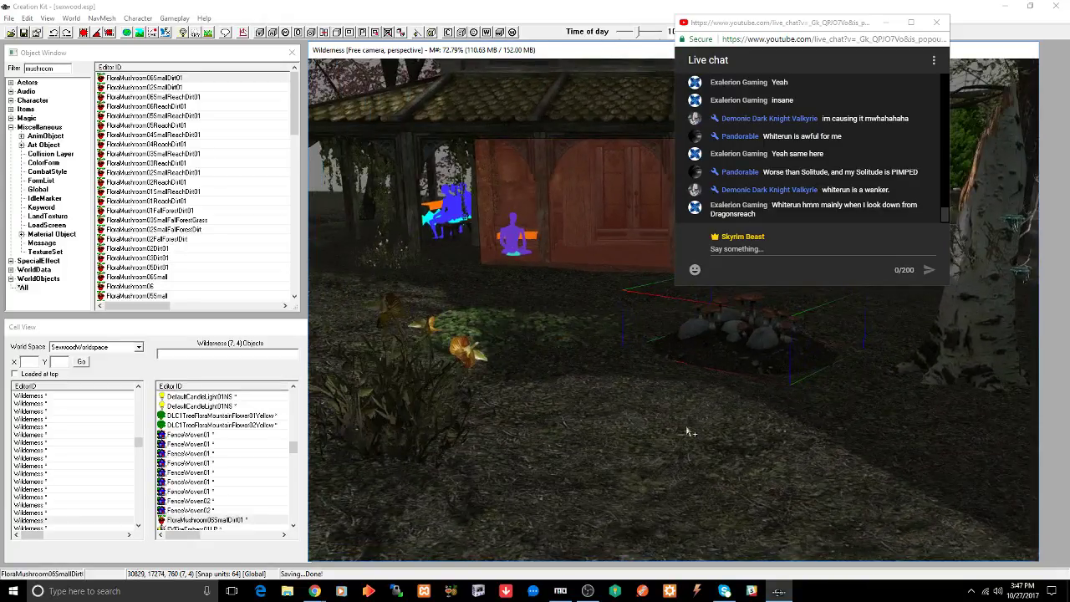
scroll(671, 430, up, 3)
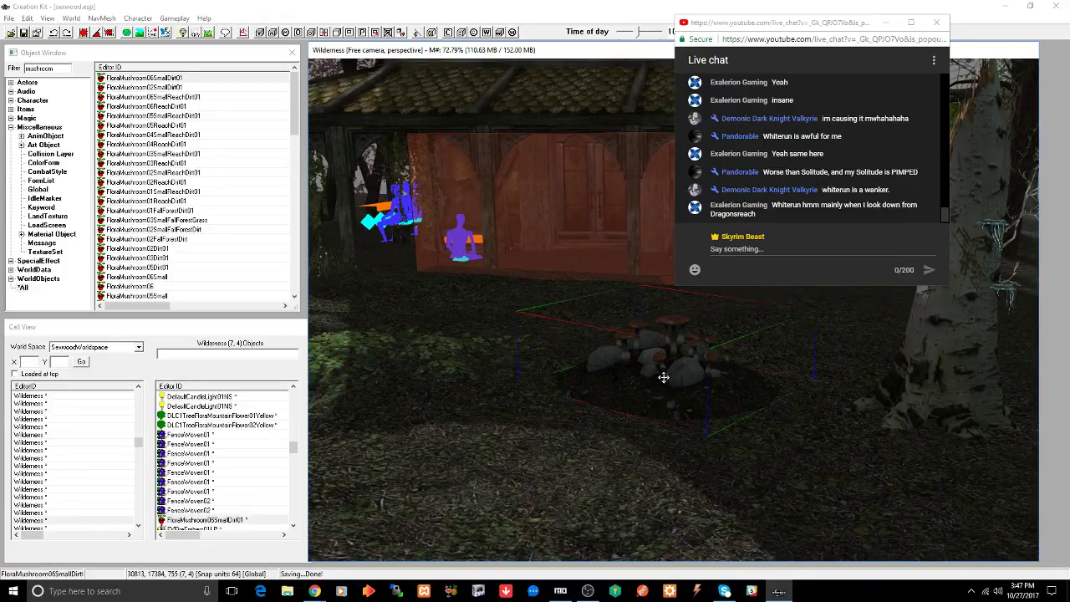
key(2)
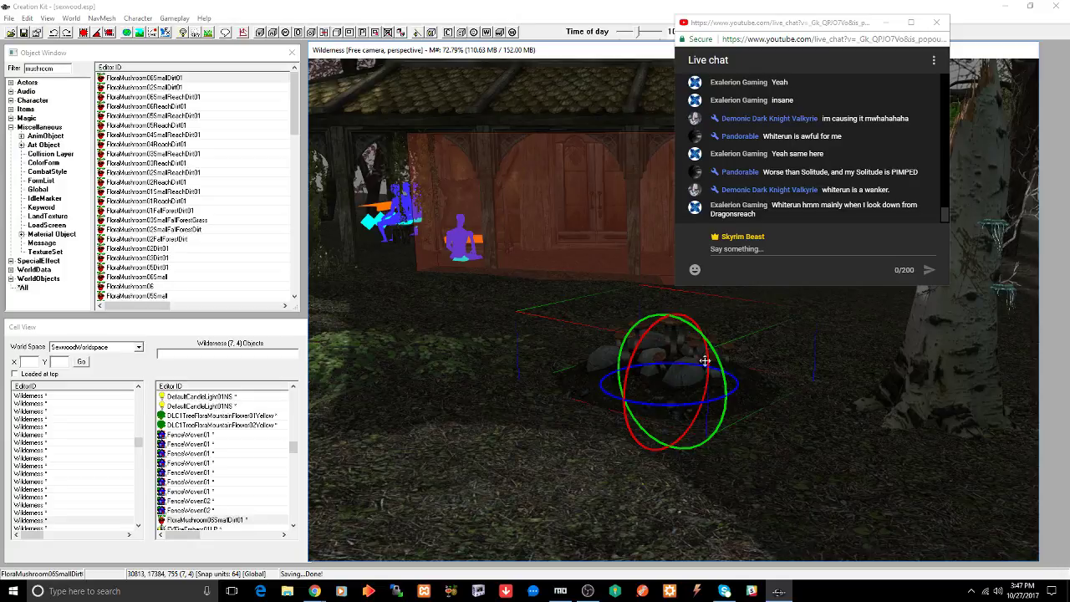
drag(713, 349, 674, 393)
key(2)
key(z)
shift+middle_drag(651, 411, 653, 411)
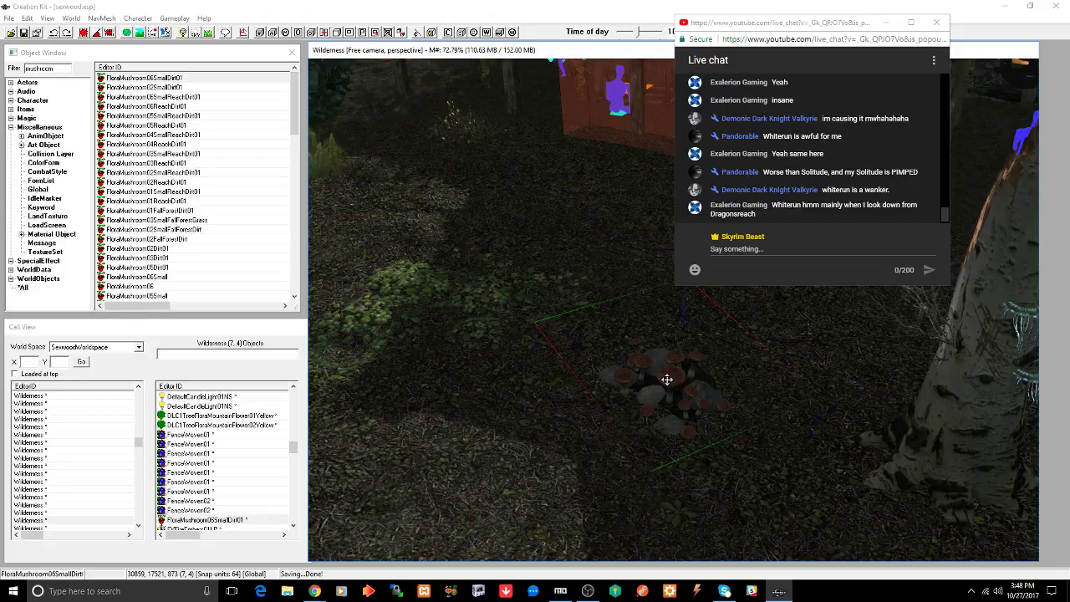
- Duplicate the mushroom cluster and move the copy past the clover patch to a spot beside the blue flowers
key(ctrl+d)
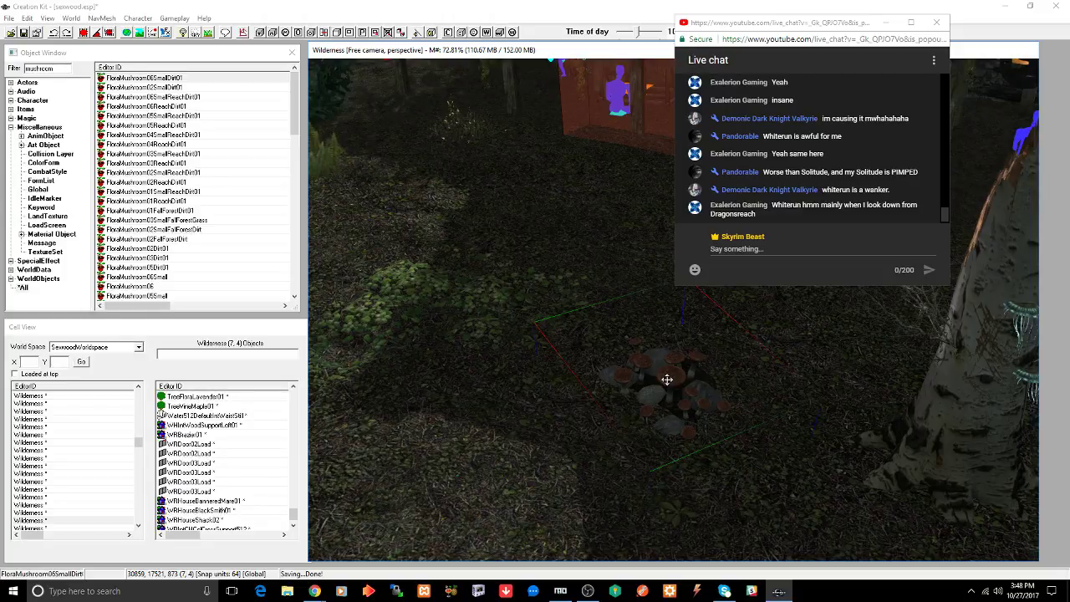
drag(667, 379, 381, 456)
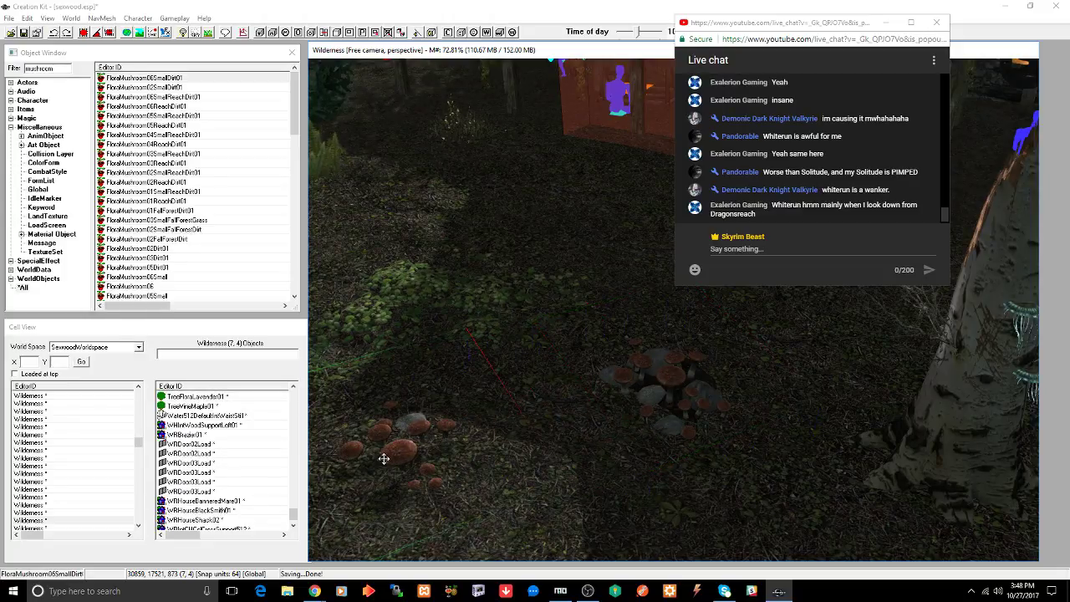
middle_drag(406, 447, 465, 458)
scroll(499, 424, down, 3)
shift+middle_drag(512, 426, 503, 441)
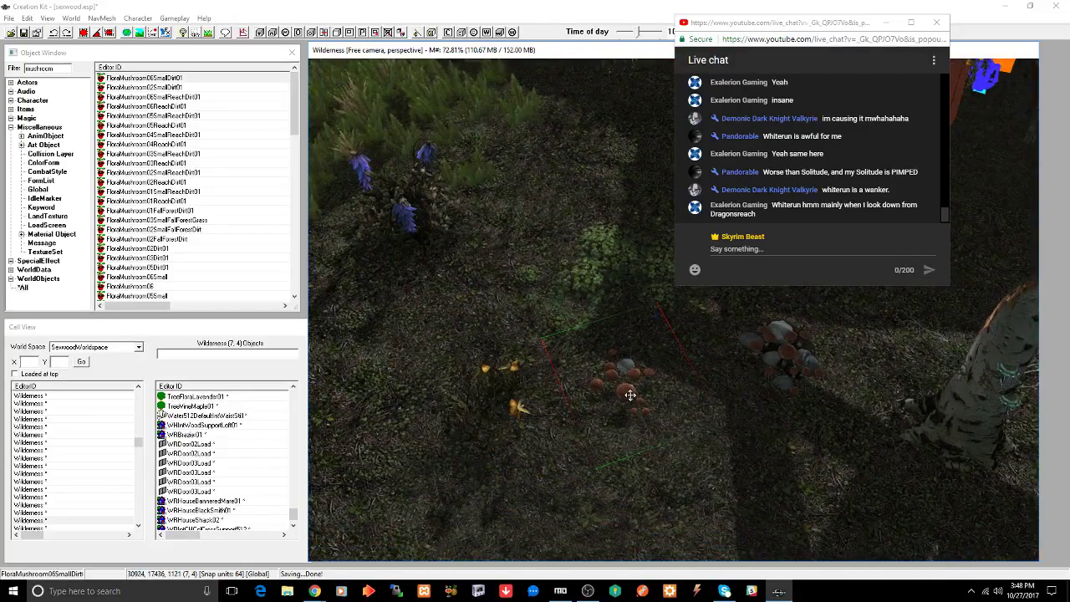
drag(556, 333, 513, 258)
mouse_move(513, 258)
shift+middle_down()
mouse_move(537, 236)
mouse_move(504, 276)
shift+middle_up()
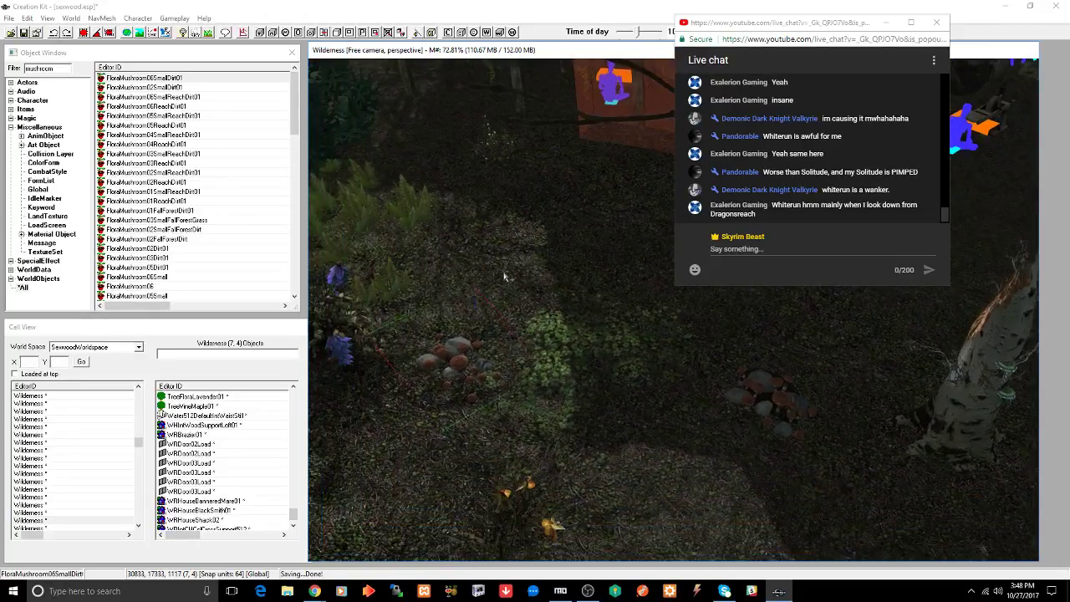
- Duplicate the cluster beside the blue flowers, move the copy closer to the building and adjust its height
click(460, 360)
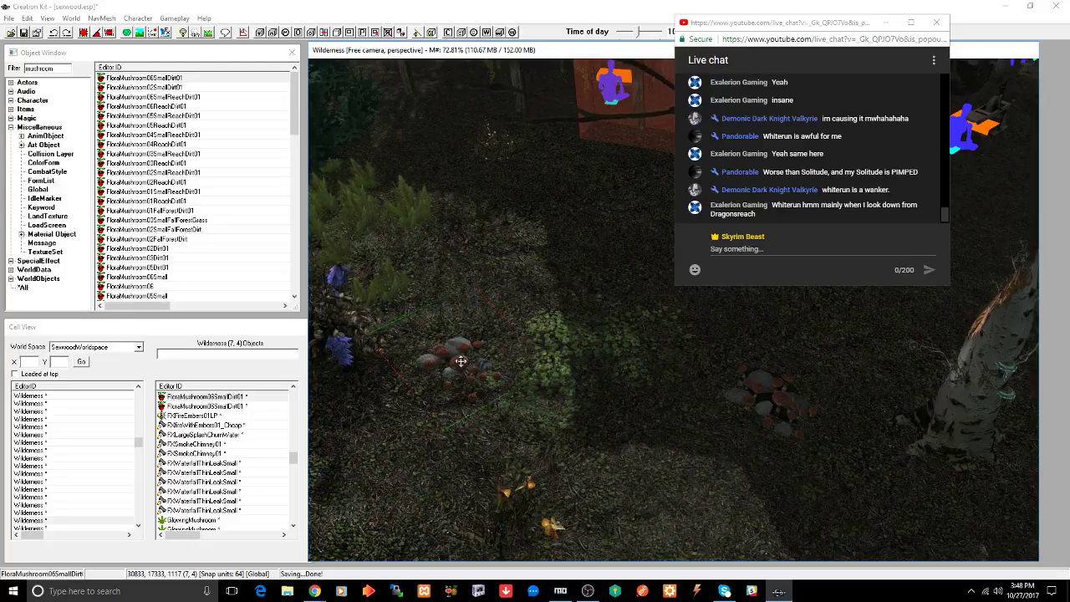
key(ctrl+d)
drag(459, 360, 585, 201)
key(z)
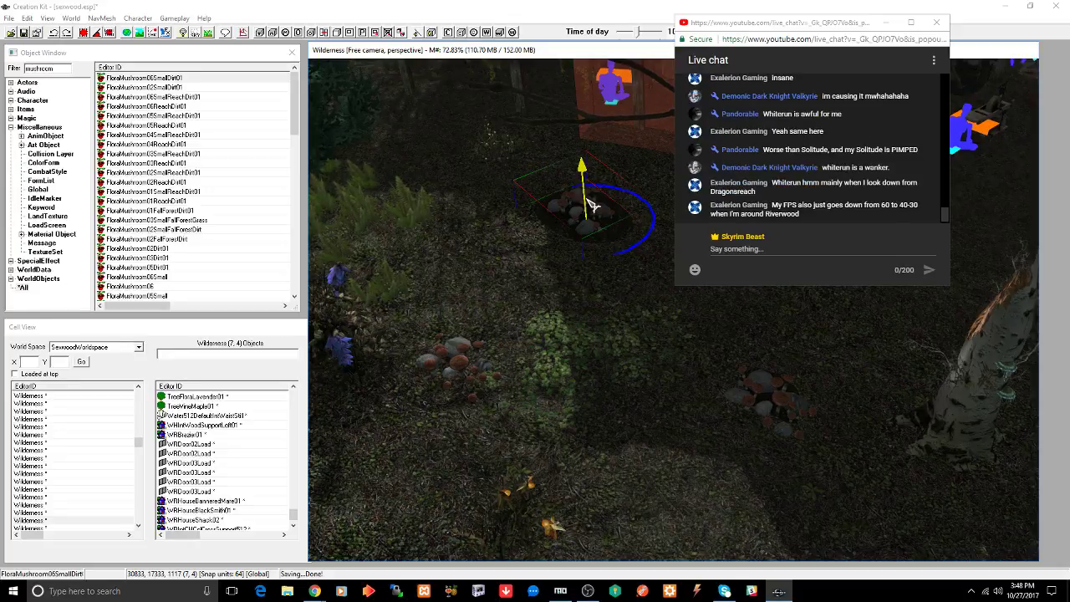
drag(587, 200, 587, 207)
key(e)
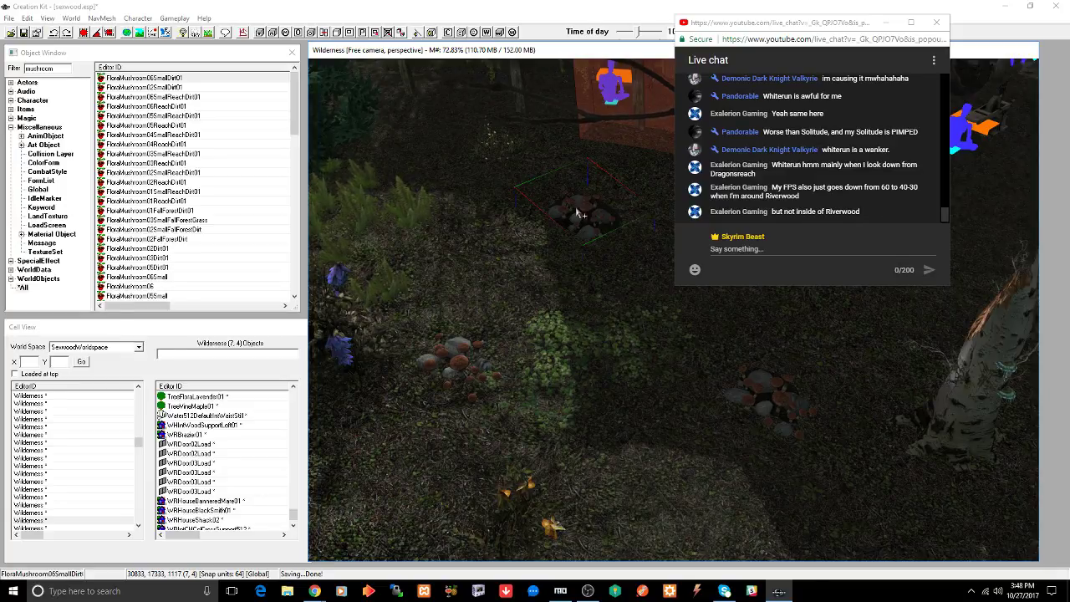
- Lower the mushroom cluster nearest the building until its base sits in the ground, and save the plugin
scroll(577, 213, up, 5)
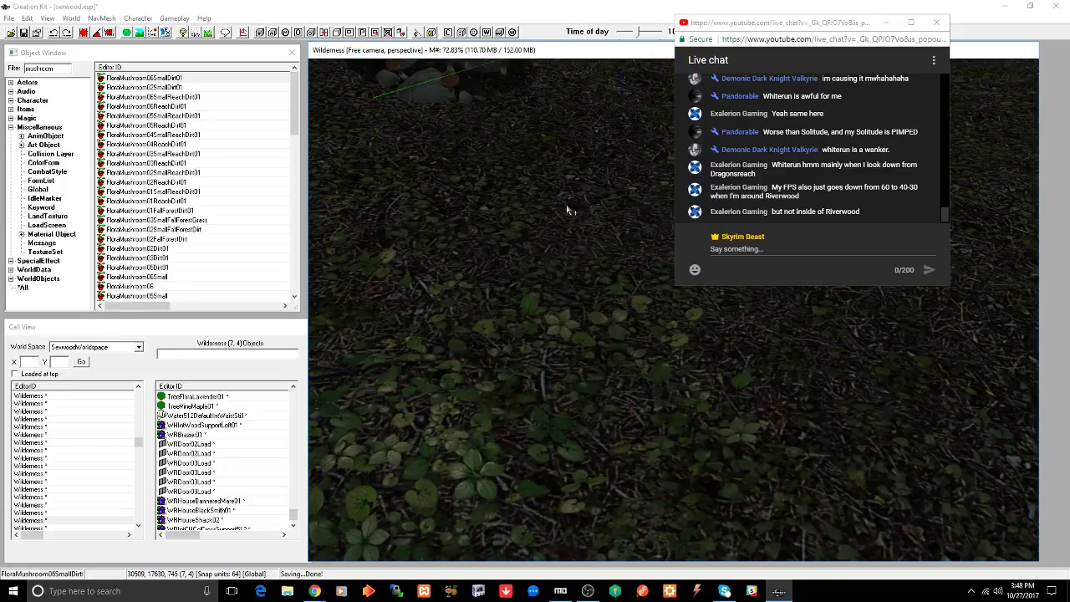
scroll(568, 210, down, 5)
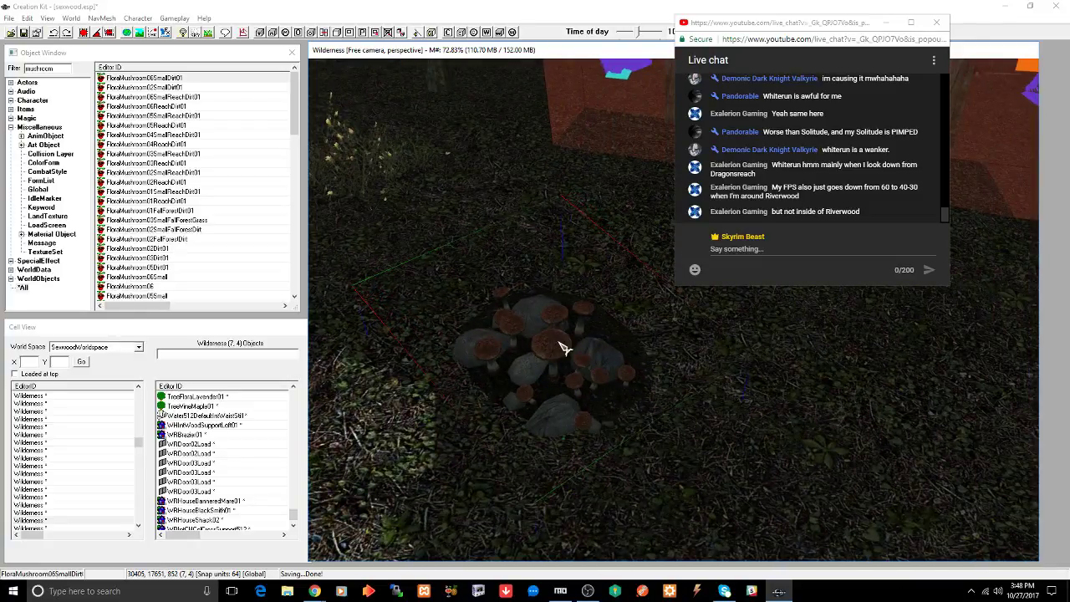
shift+middle_drag(564, 330, 551, 296)
click(518, 336)
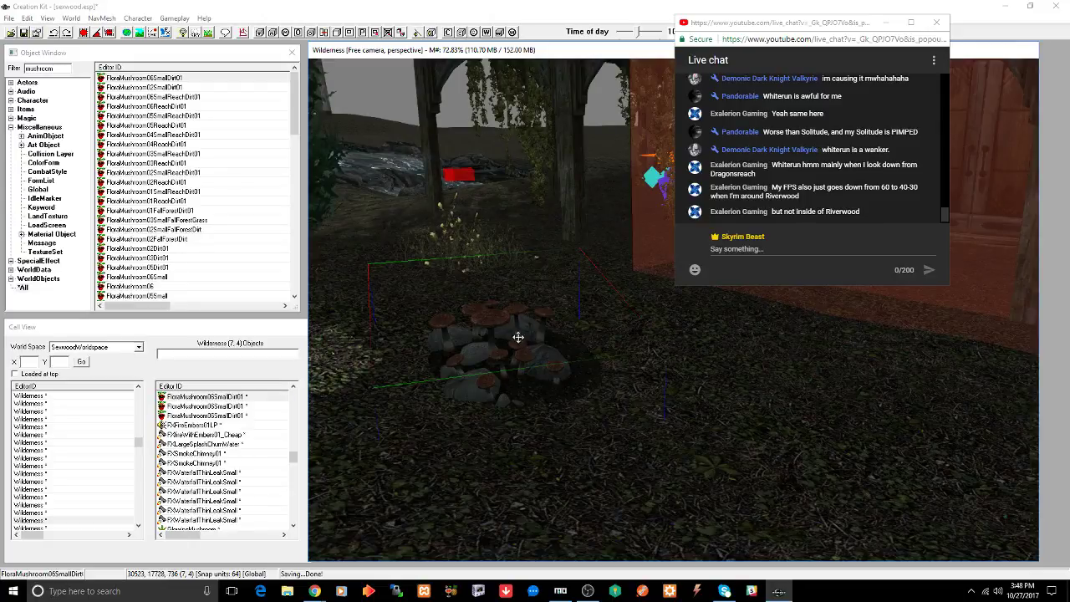
middle_drag(518, 337, 506, 334)
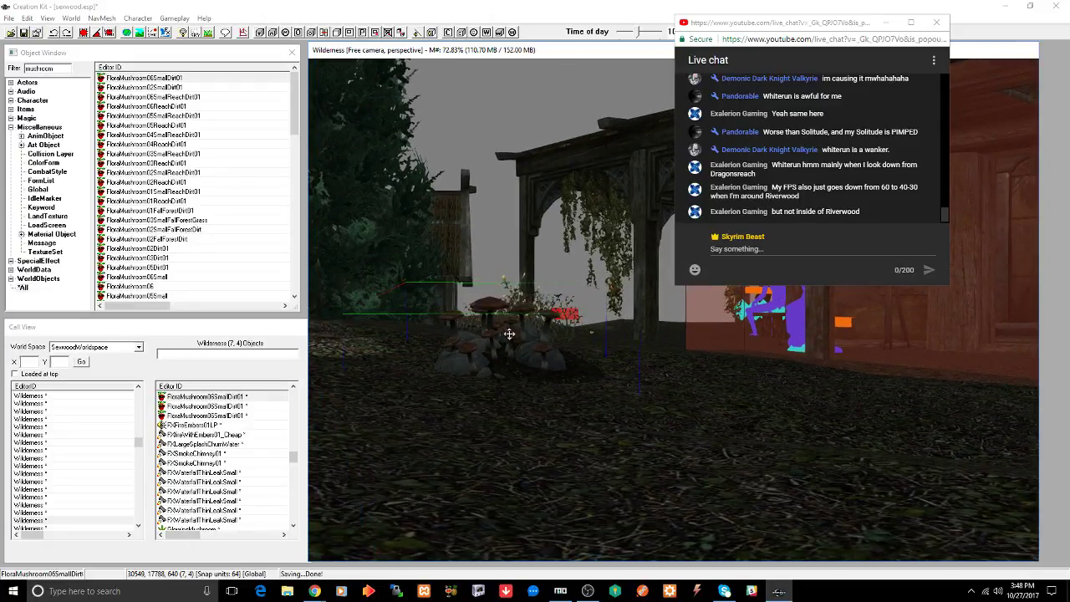
key(w)
drag(553, 335, 512, 350)
key(w)
key(z)
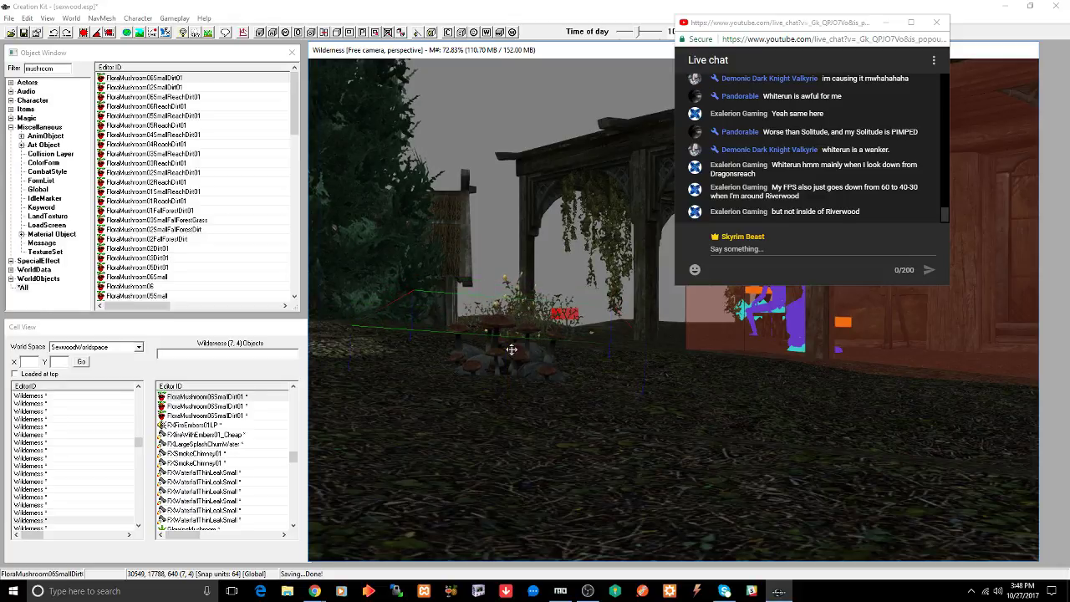
key(ctrl+s)
- Place FloraMushroom06ReachDirt01 on the ground between the building and the broken birch trunk
shift+middle_drag(520, 350, 574, 387)
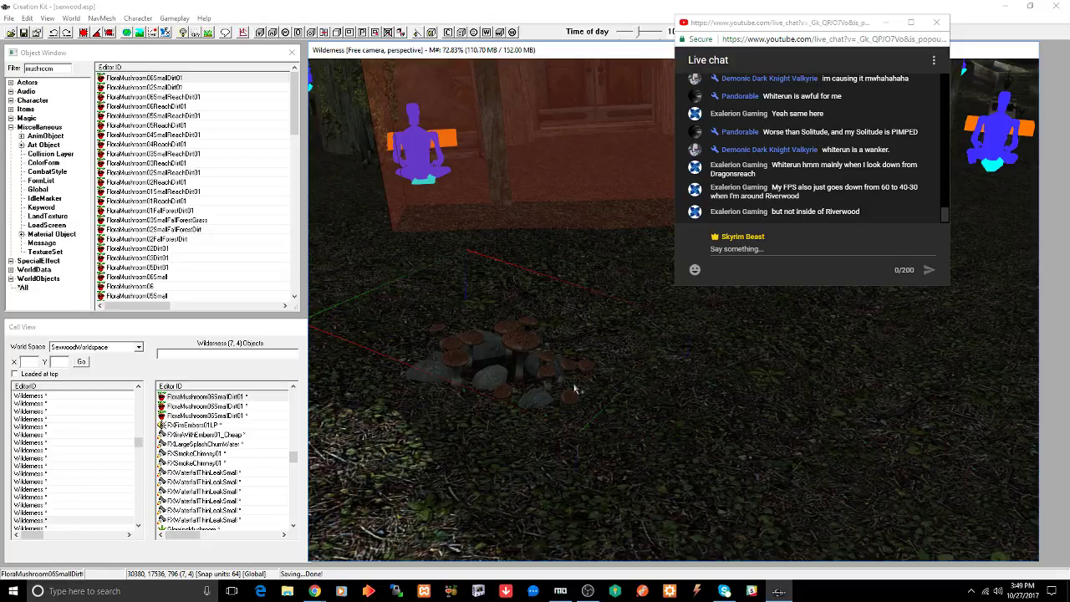
scroll(575, 389, down, 5)
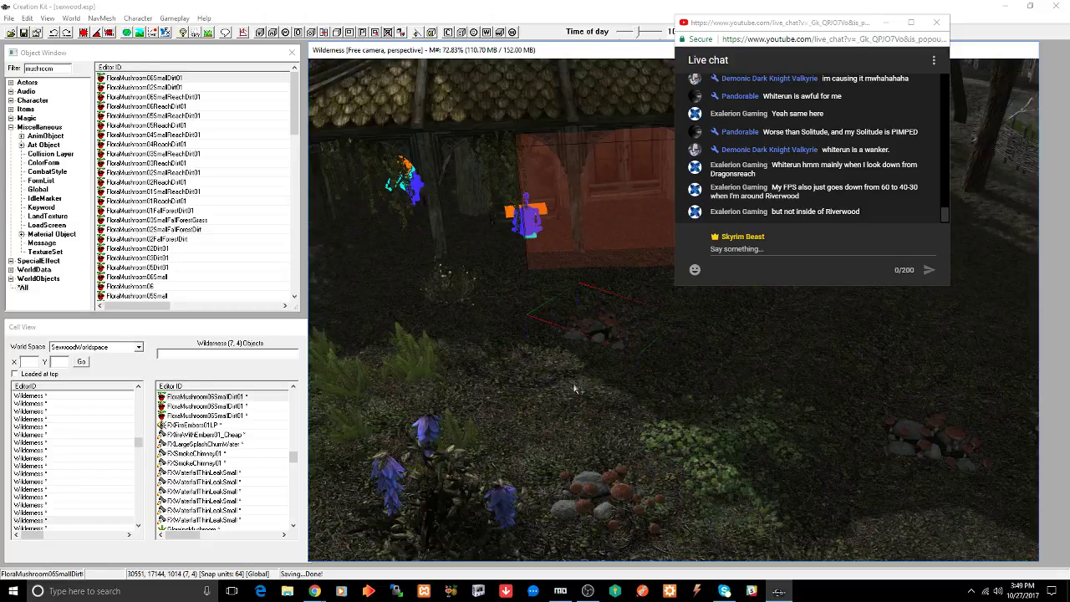
middle_drag(574, 387, 631, 388)
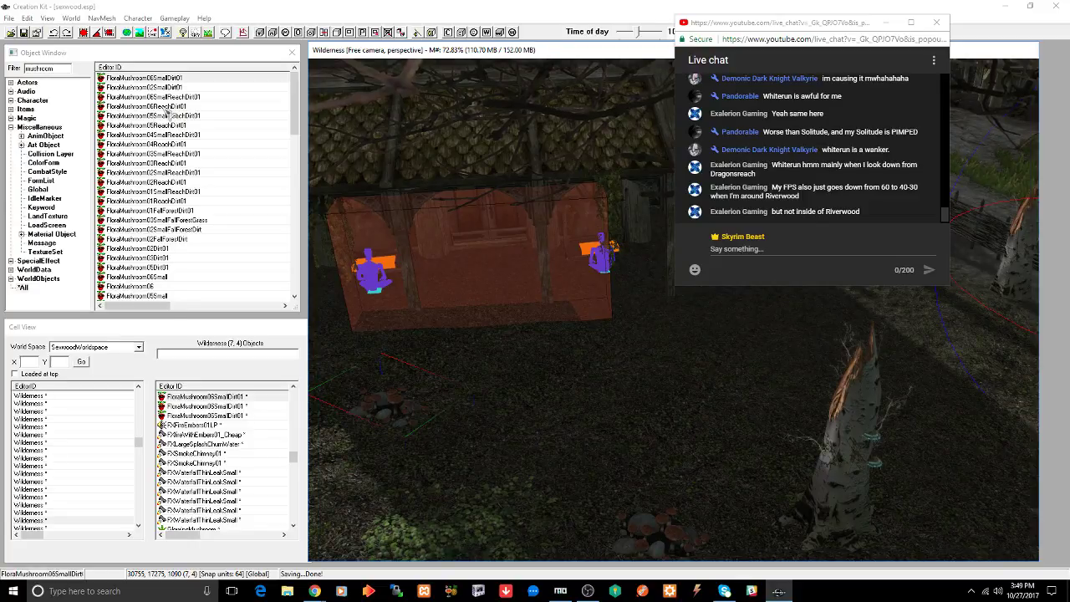
click(170, 107)
drag(169, 107, 676, 405)
key(z)
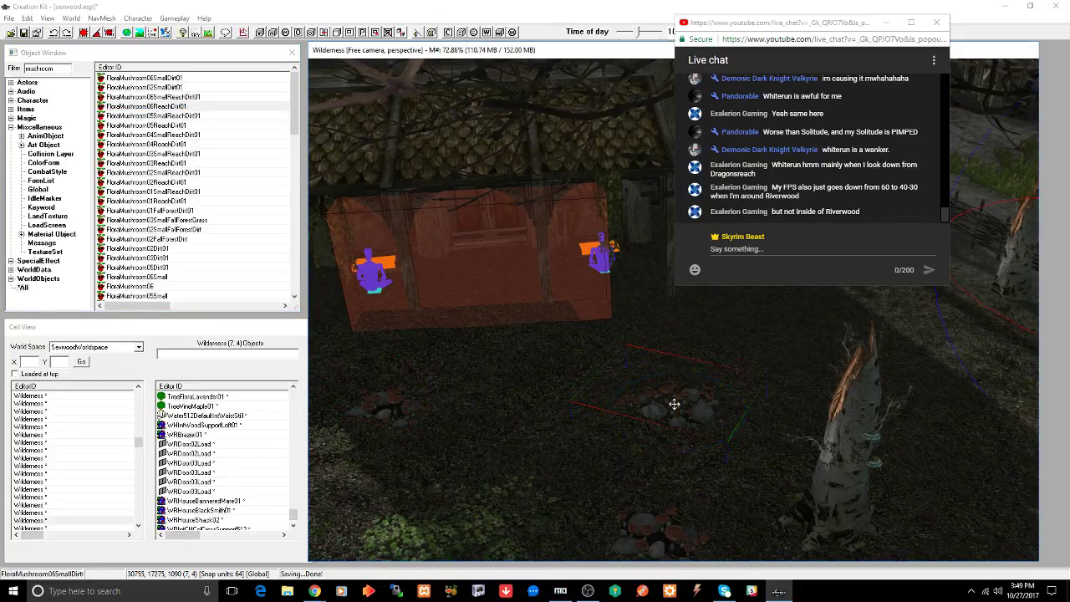
- Duplicate the TreeClover01 patch and move the copy onto the bare ground beyond the yellow flowers
shift+middle_drag(674, 403, 564, 411)
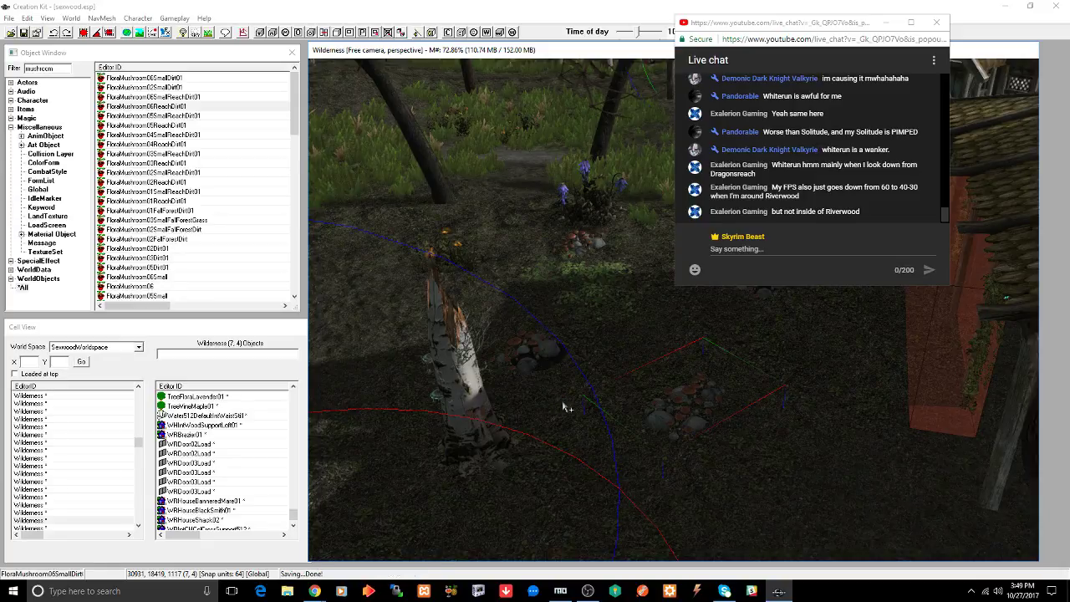
mouse_move(563, 407)
shift+middle_down()
mouse_move(559, 420)
mouse_move(594, 439)
mouse_move(574, 425)
shift+middle_up()
click(587, 356)
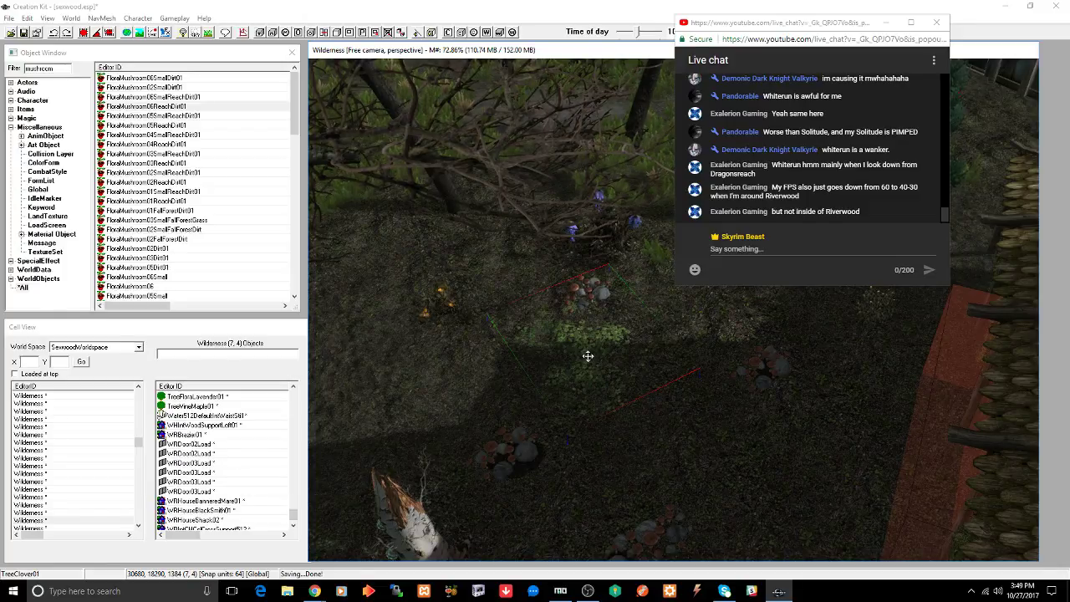
drag(587, 356, 355, 380)
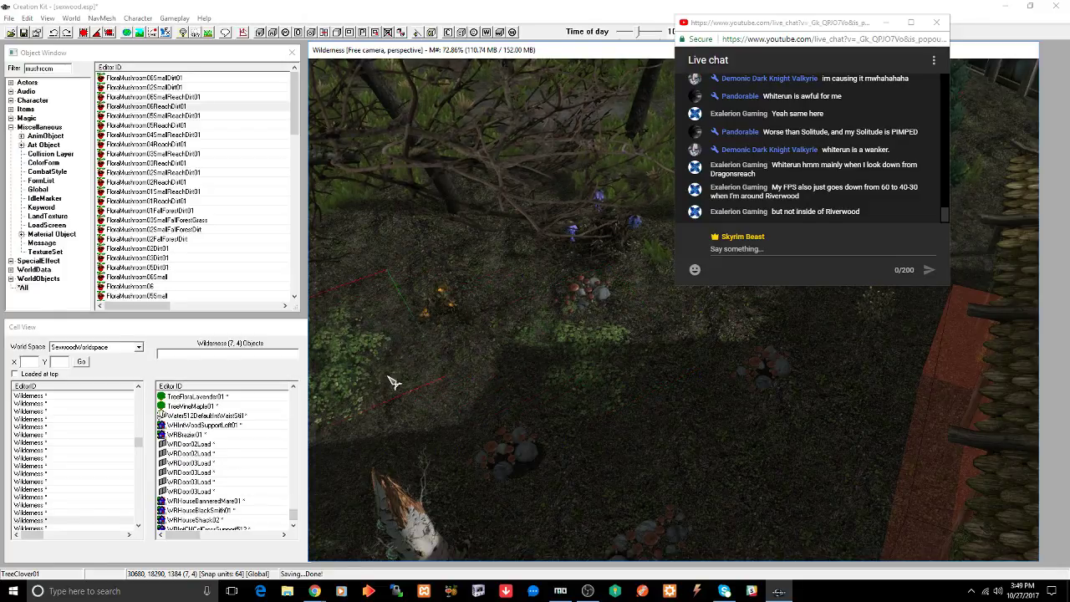
shift+middle_drag(388, 377, 413, 376)
shift+middle_drag(532, 370, 623, 348)
- Lower the copied clover patch onto the terrain and save the plugin
scroll(604, 342, down, 4)
scroll(604, 342, up, 4)
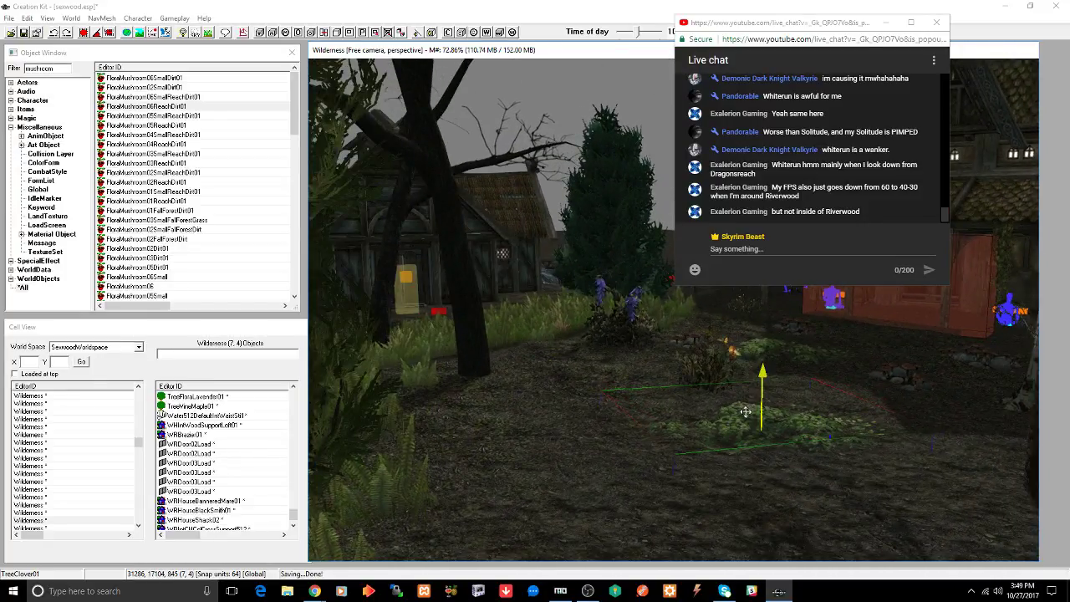
drag(745, 411, 754, 416)
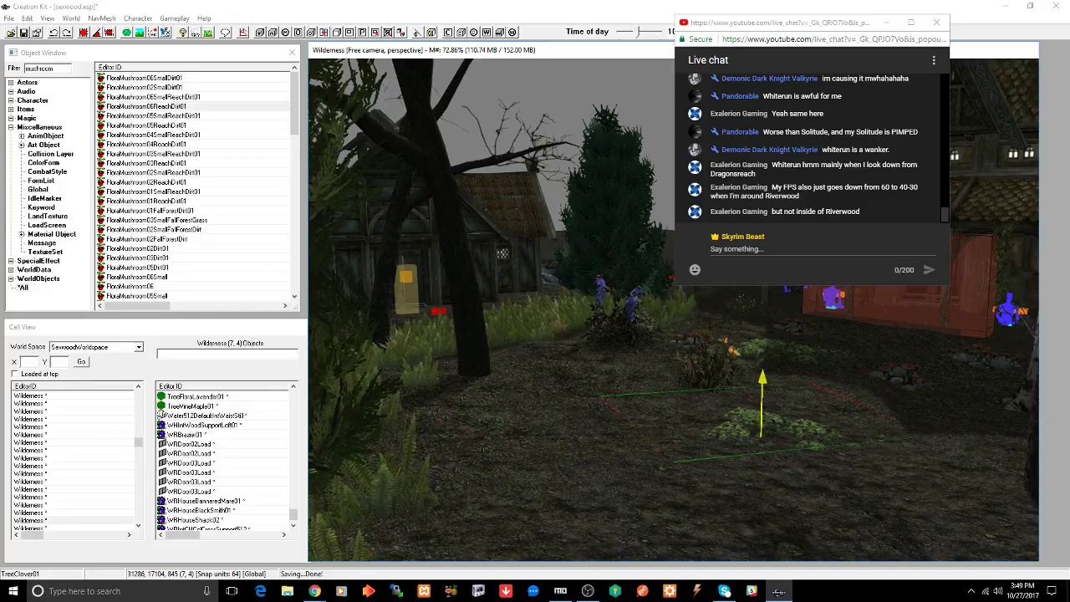
key(ctrl+s)
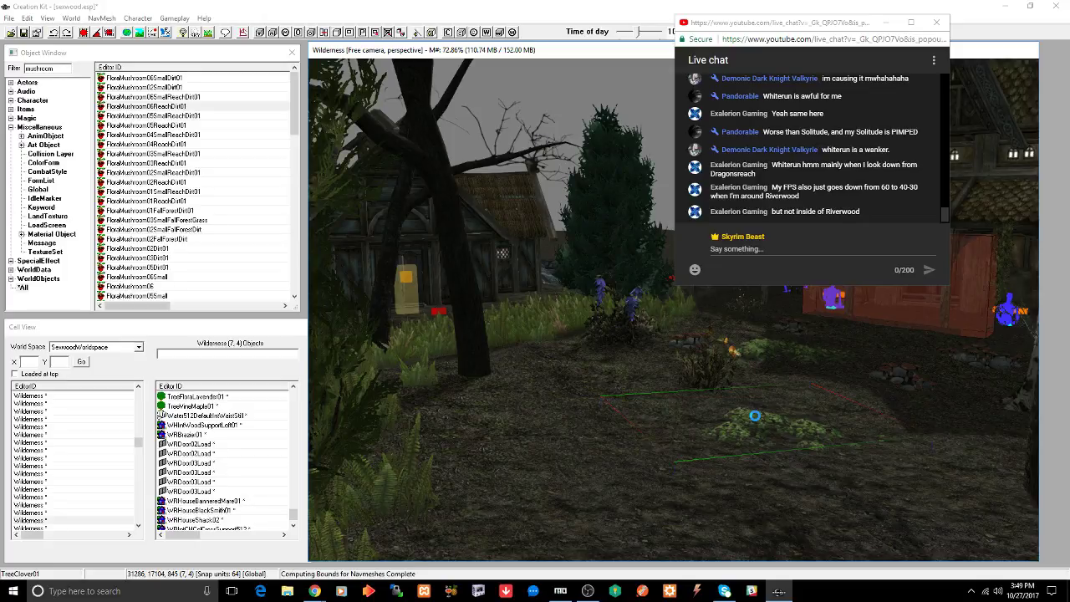
shift+middle_drag(755, 416, 744, 441)
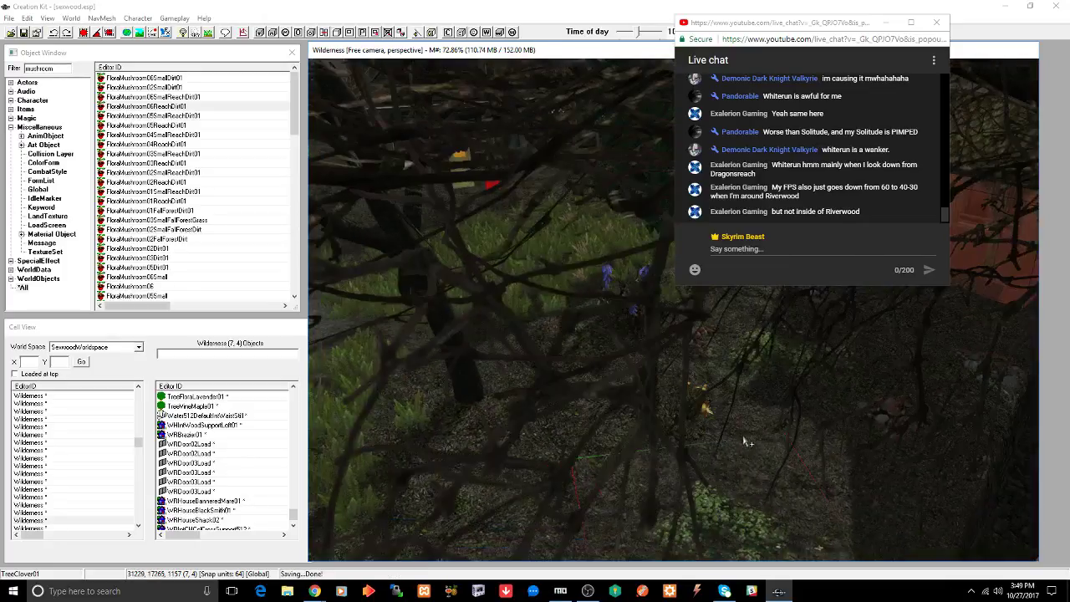
- Examine the TreeFloraDeathBell01 plant and its surrounding mushrooms and clover from opposite sides
scroll(746, 441, down, 5)
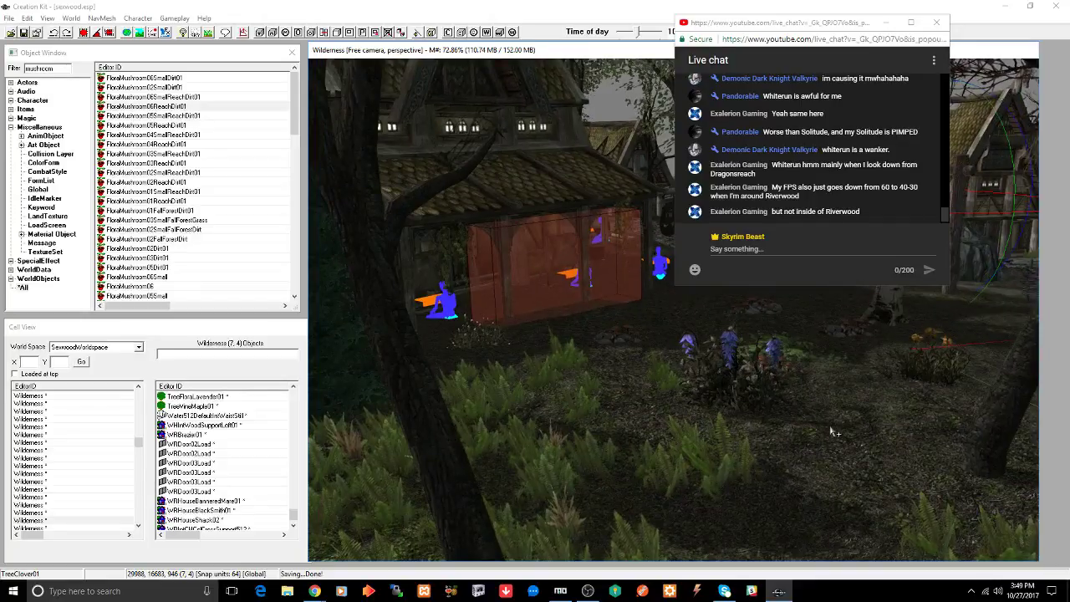
scroll(832, 434, down, 2)
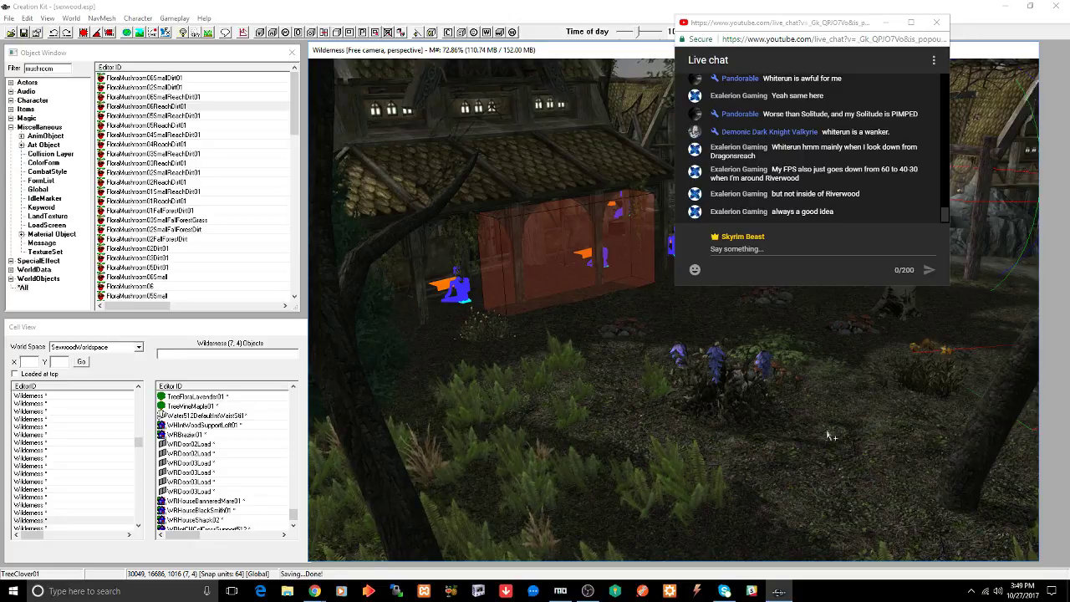
click(735, 401)
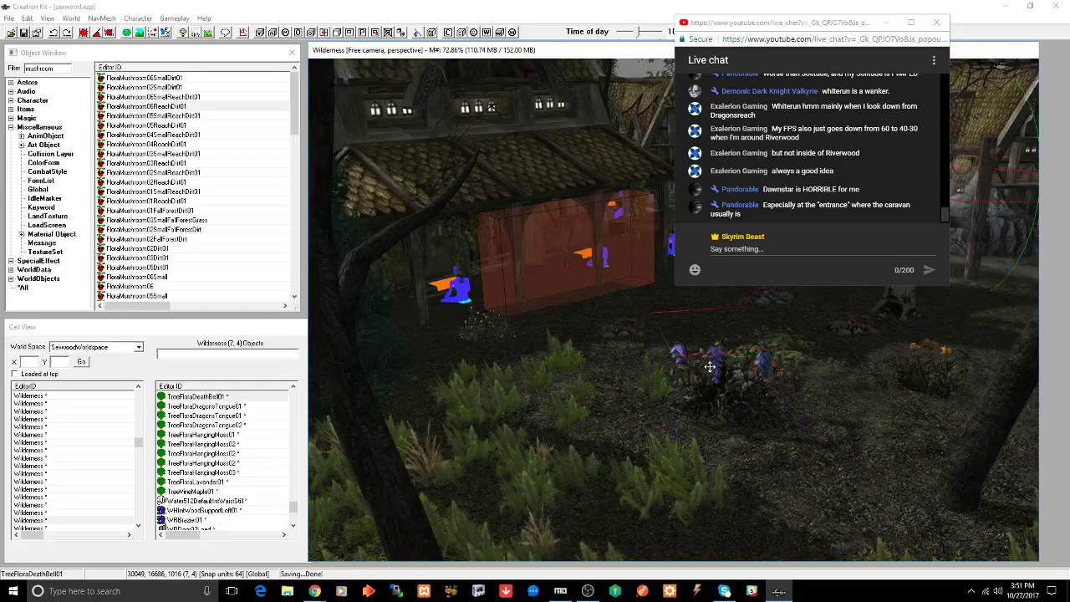
shift+middle_drag(696, 366, 611, 385)
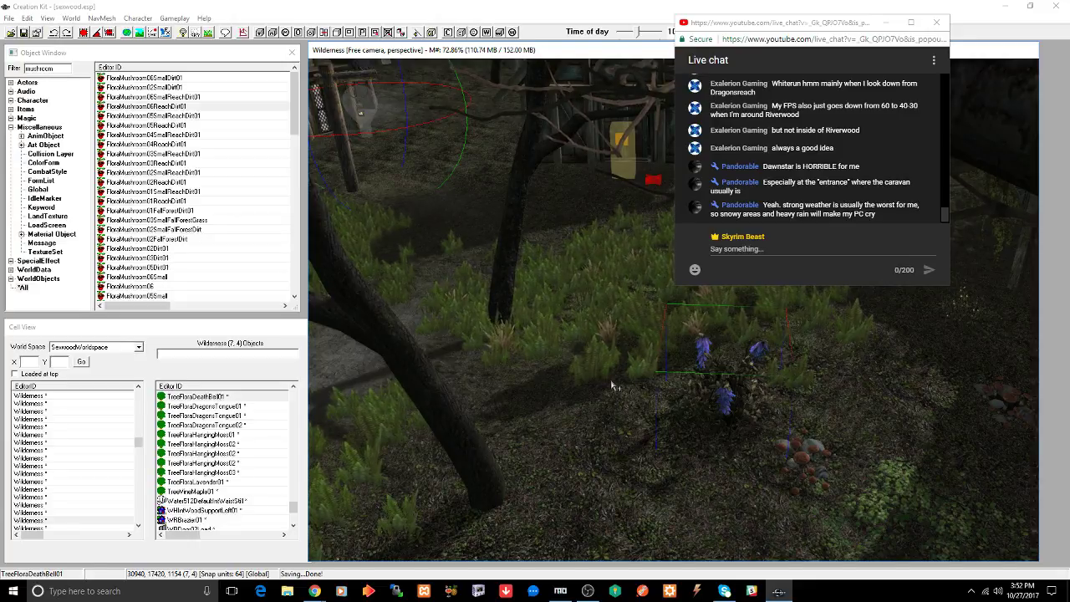
click(720, 399)
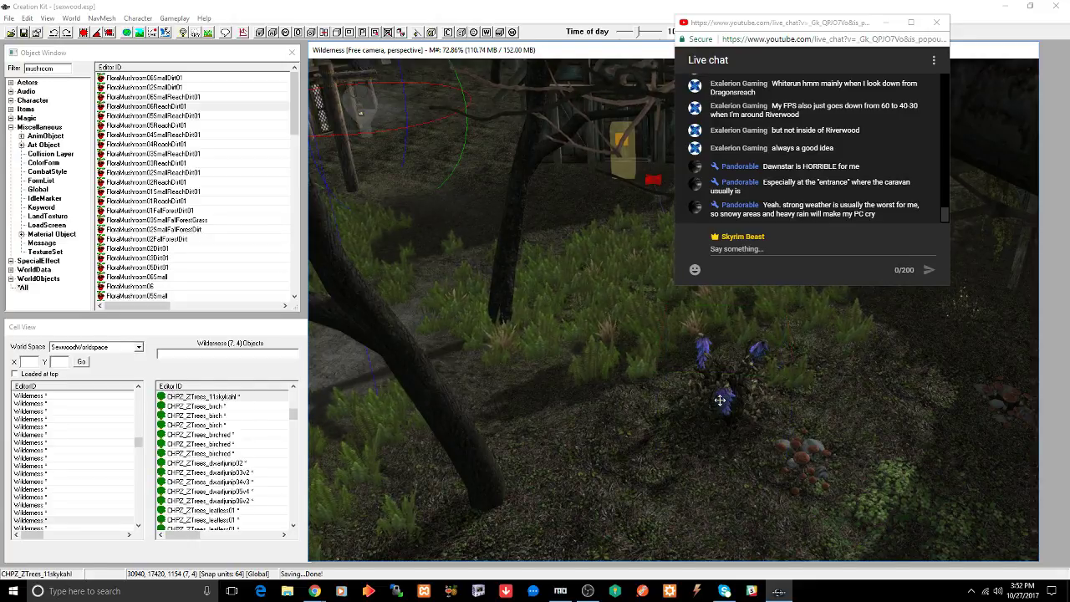
middle_drag(738, 408, 781, 440)
click(715, 422)
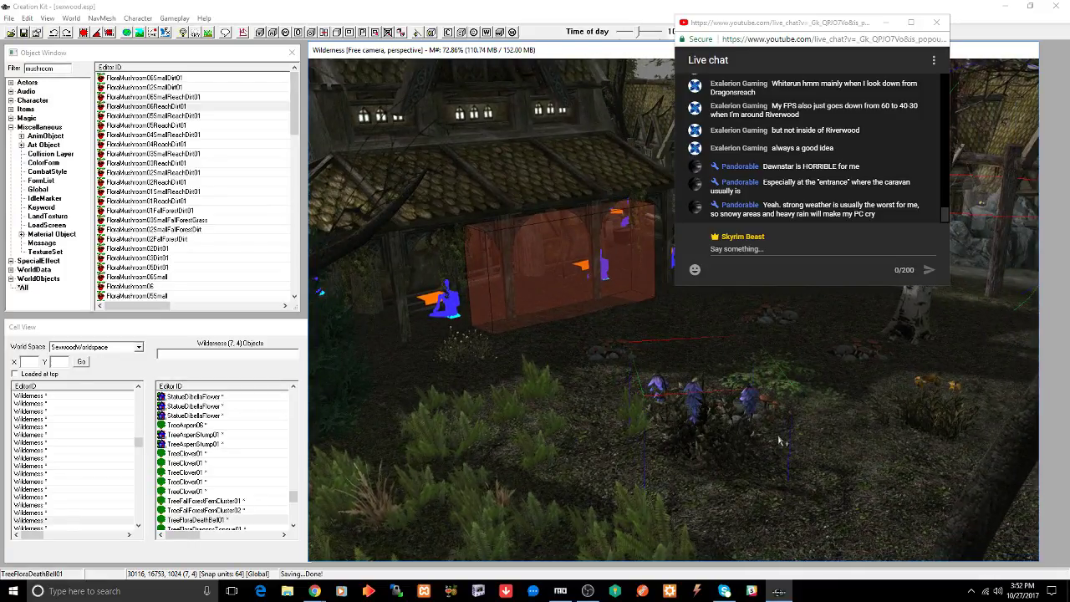
- Save the plugin and close the editor
key(ctrl+s)
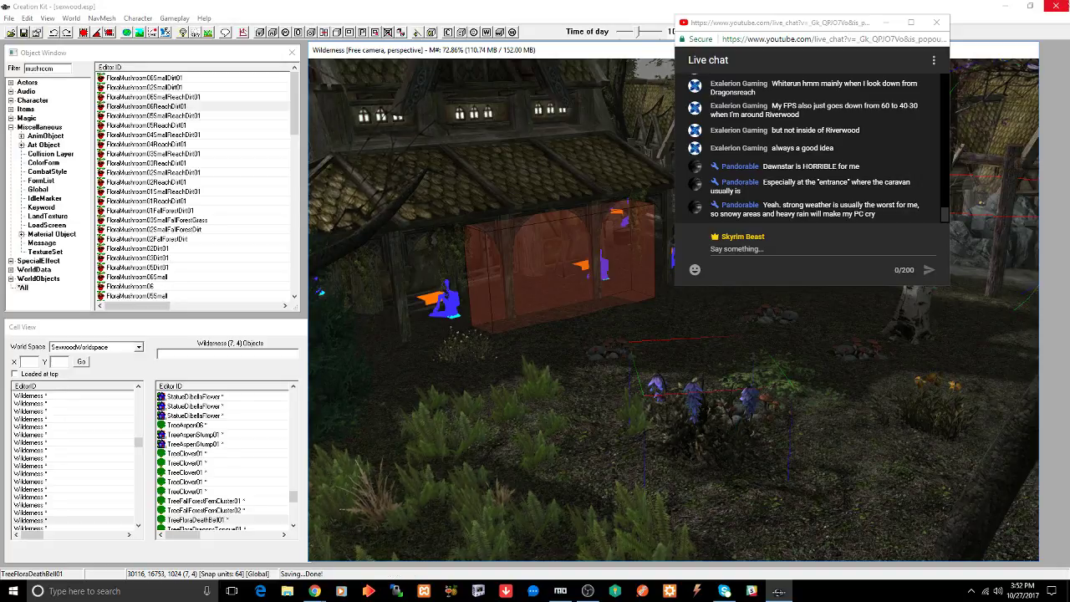
click(1057, 7)
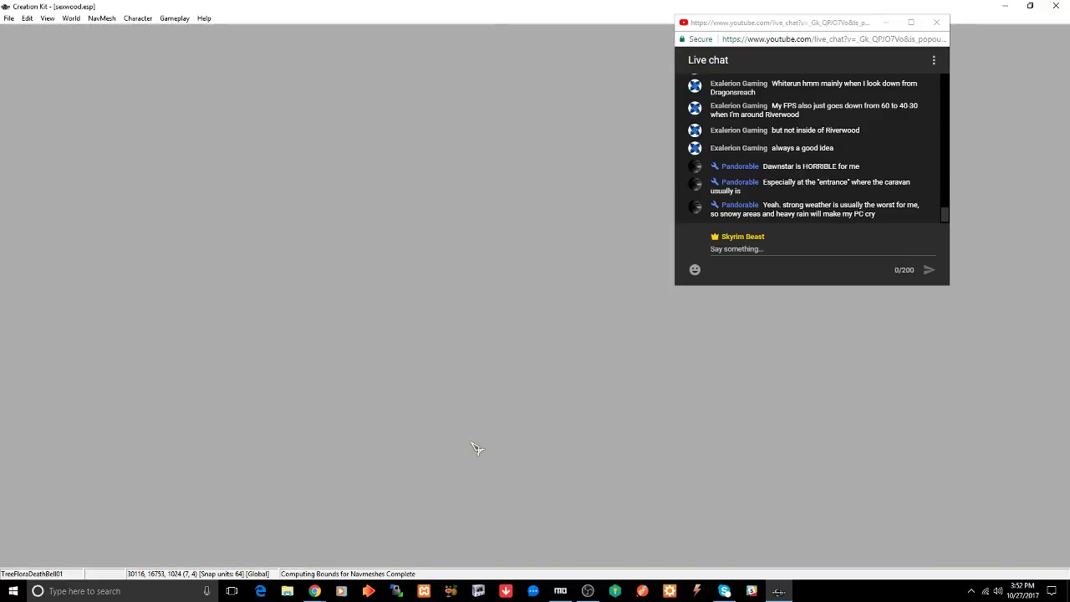